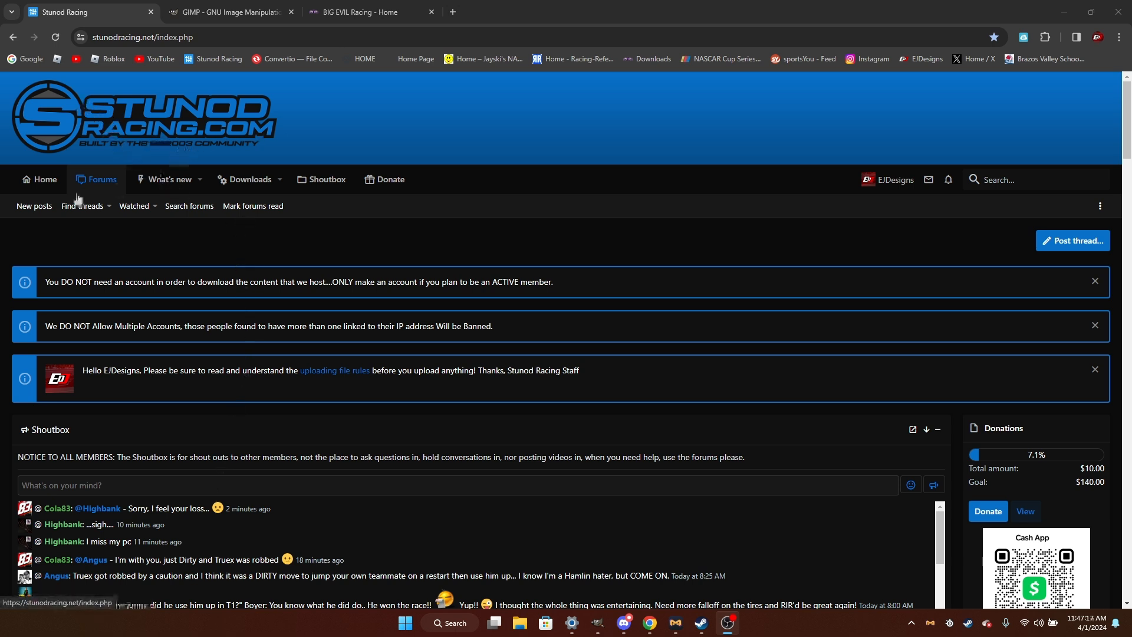
Open the FCRD NCS22 Templates category from the Mods section of the Stunod Racing downloads.
click(251, 258)
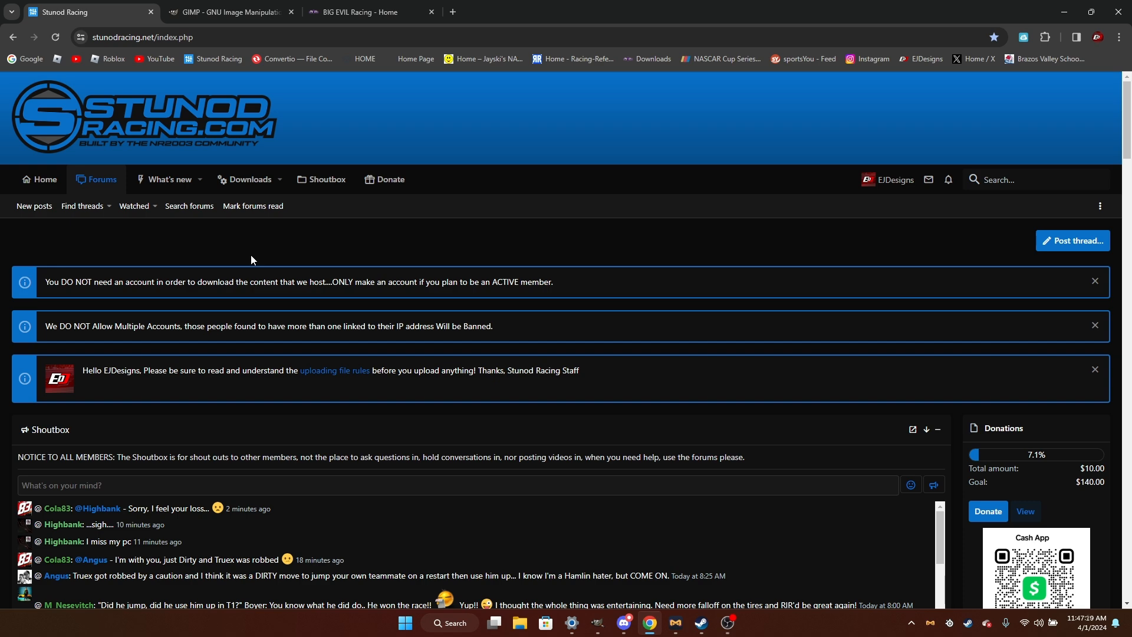
click(252, 184)
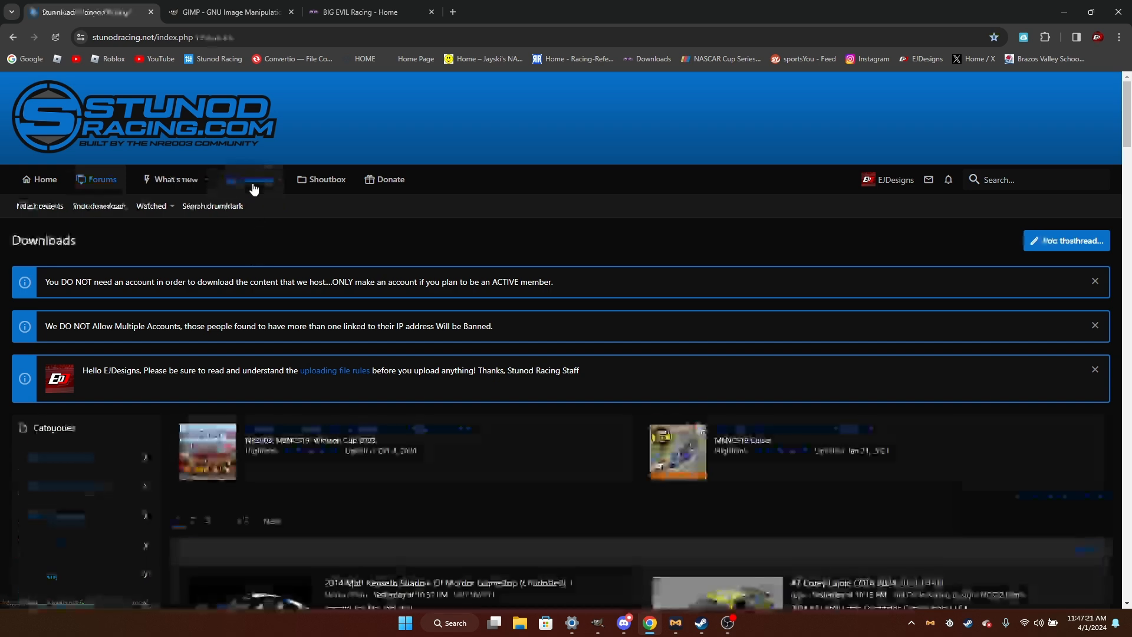
scroll(246, 417, down, 7)
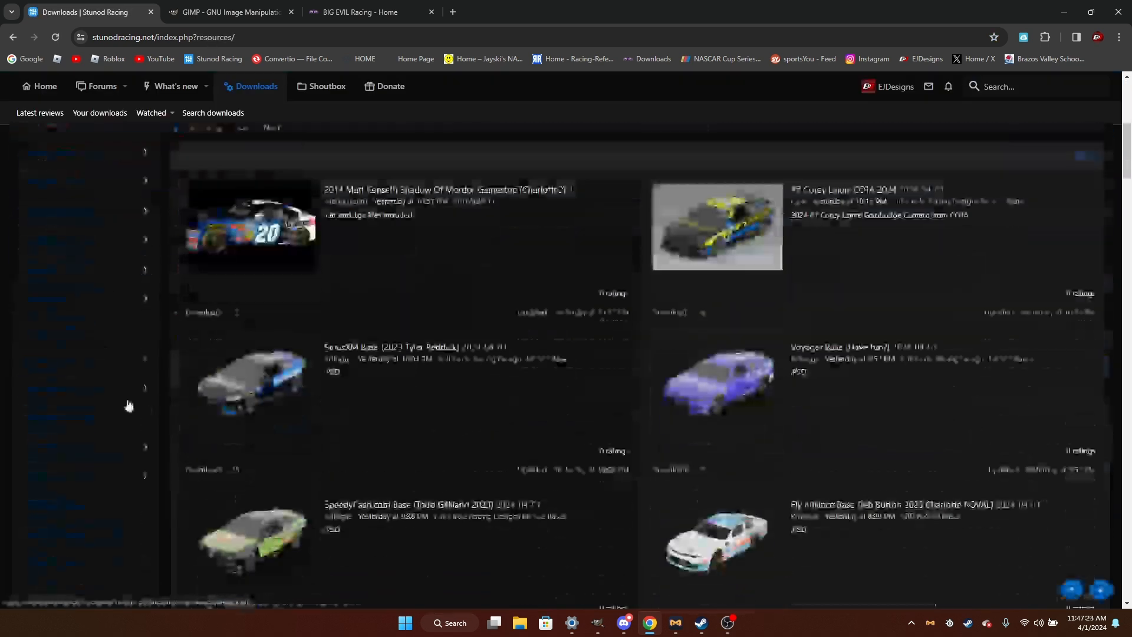
scroll(167, 339, up, 5)
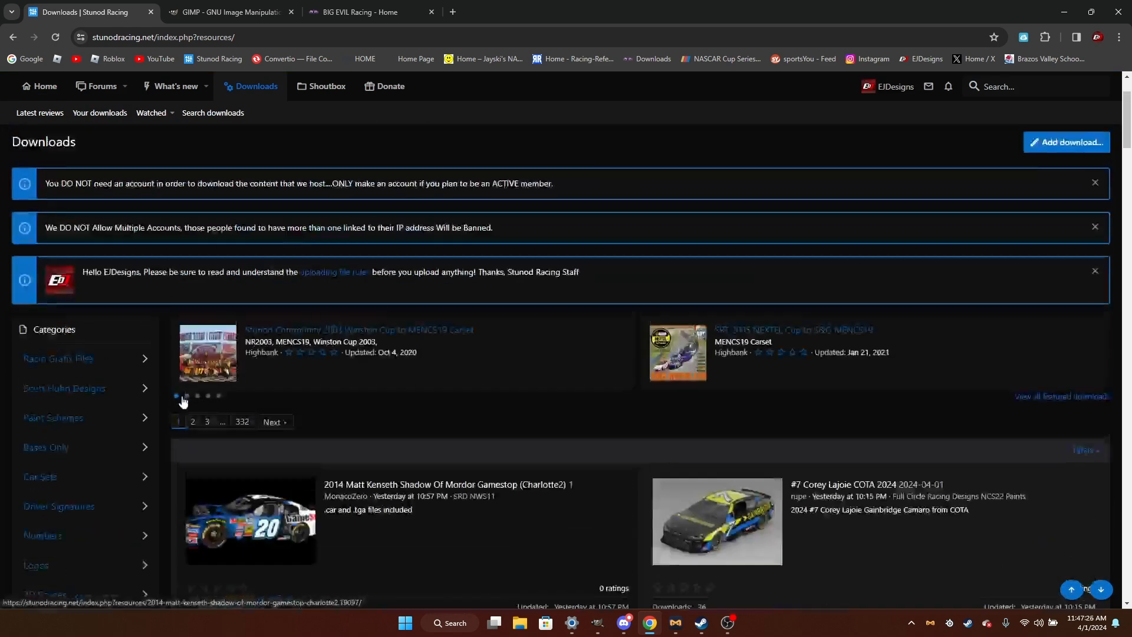
scroll(172, 379, down, 2)
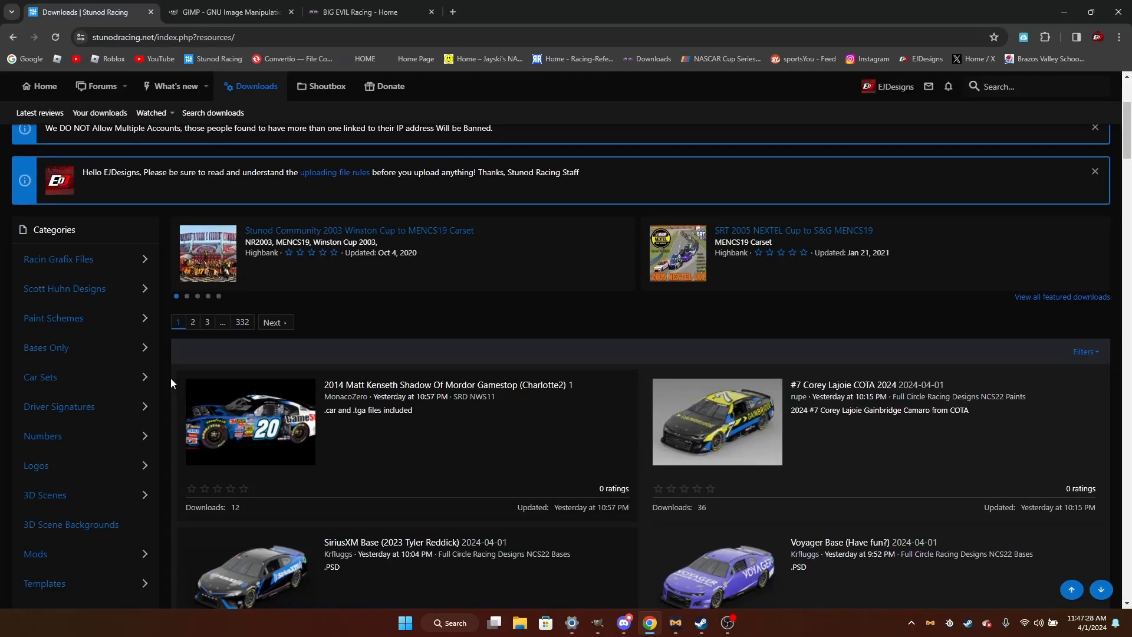
scroll(171, 378, down, 2)
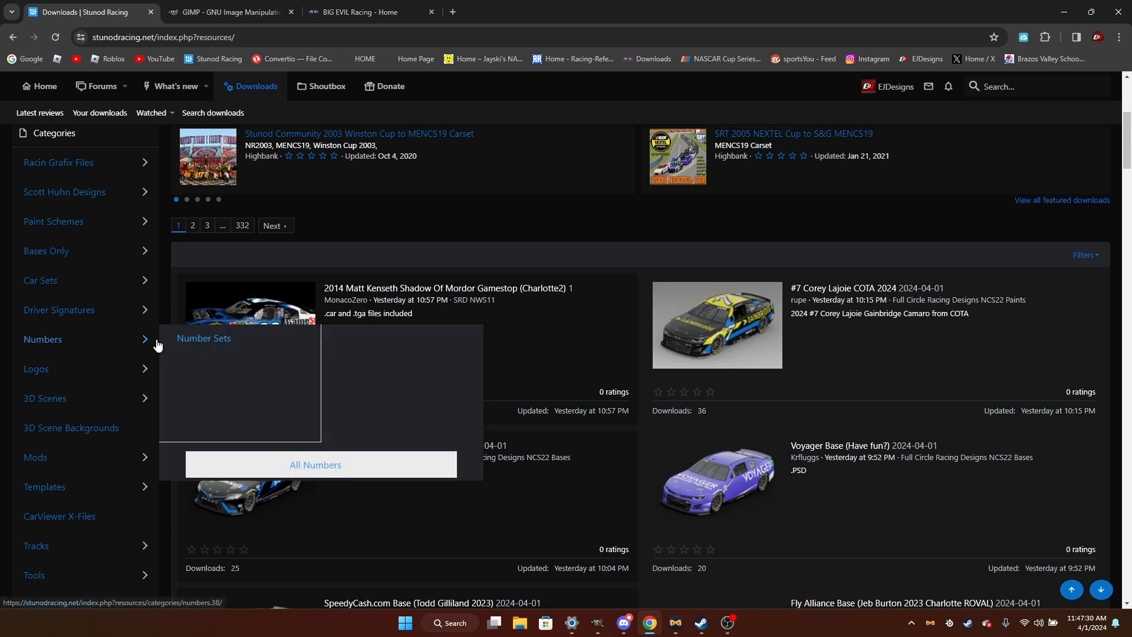
mouse_move(80, 486)
mouse_move(80, 460)
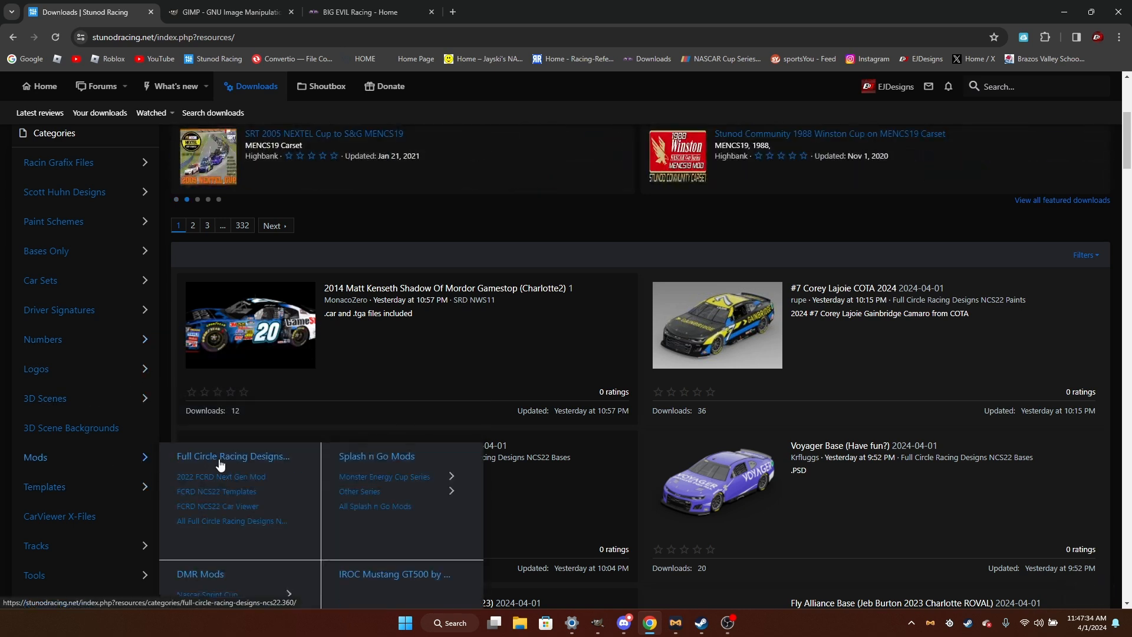
click(227, 496)
Find the NCS23 Templates 1.9 resource in the category, open its page and look over its overview.
scroll(227, 498, down, 3)
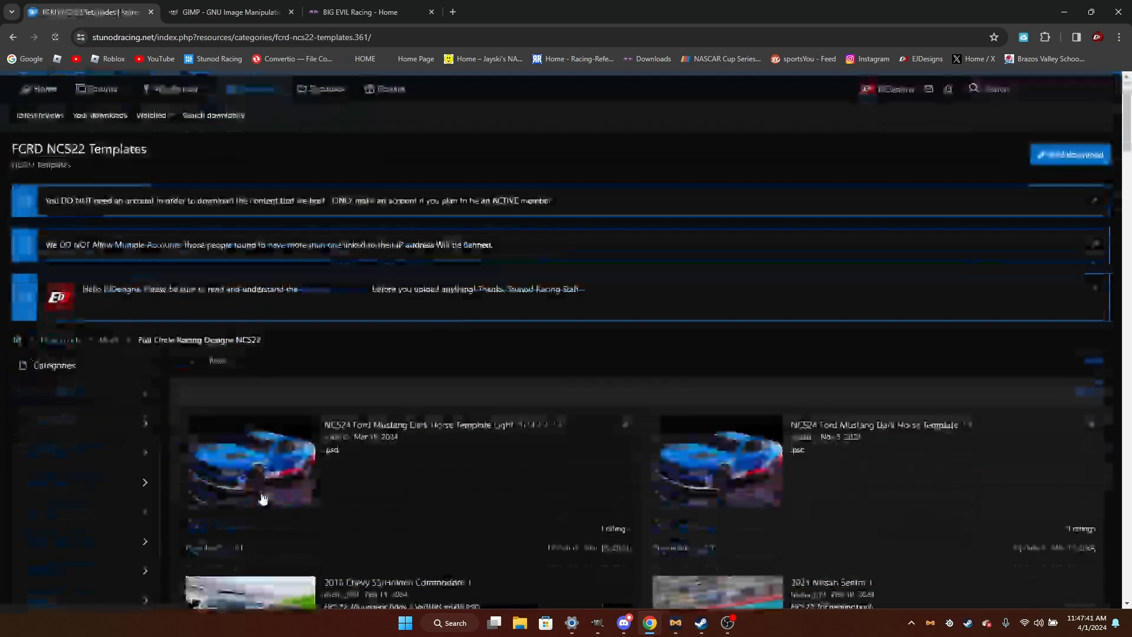
scroll(277, 458, down, 12)
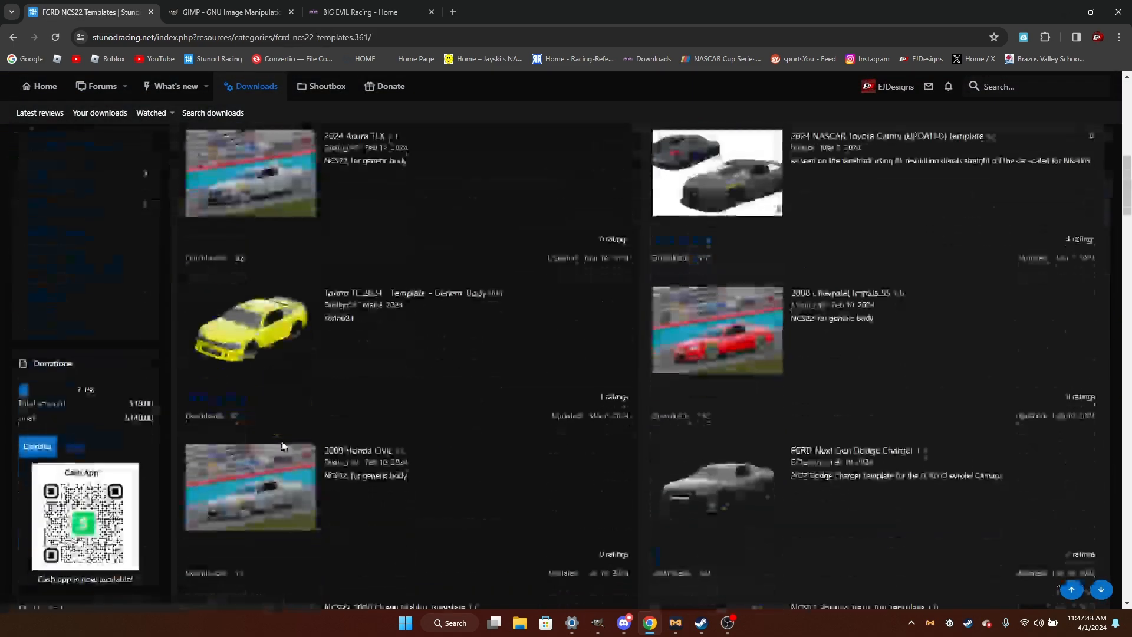
scroll(283, 446, down, 15)
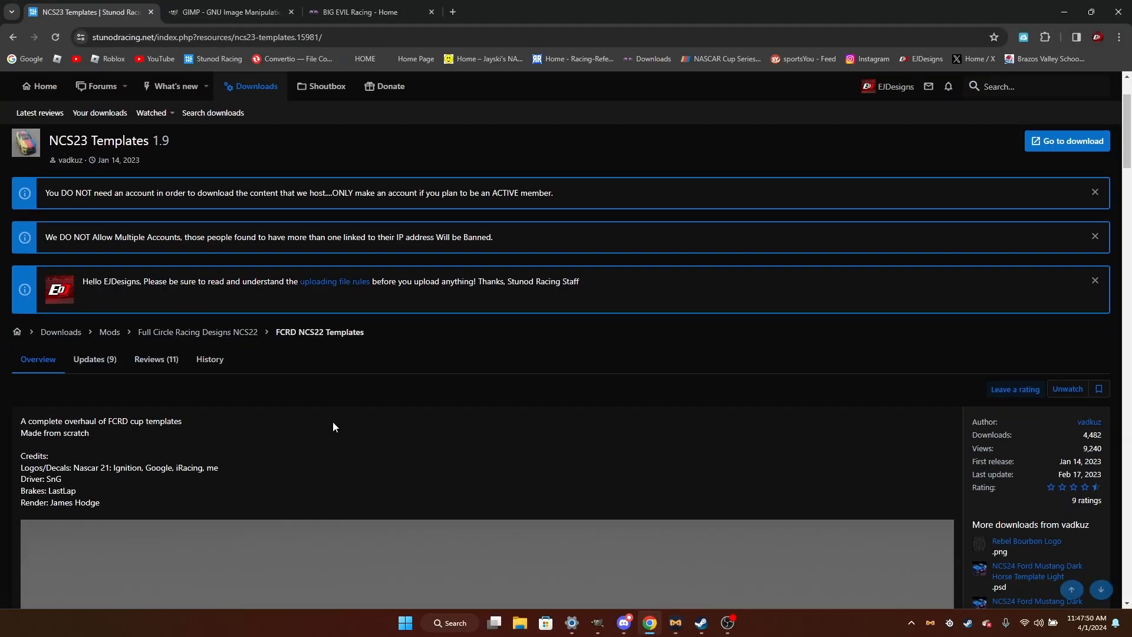
scroll(324, 448, down, 10)
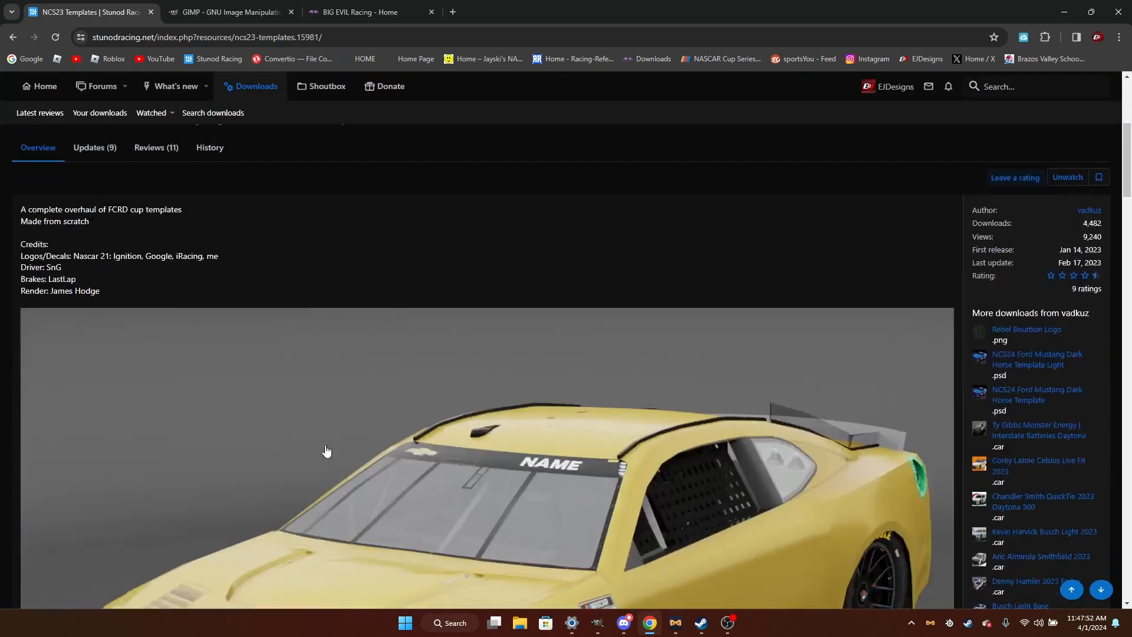
scroll(329, 451, up, 10)
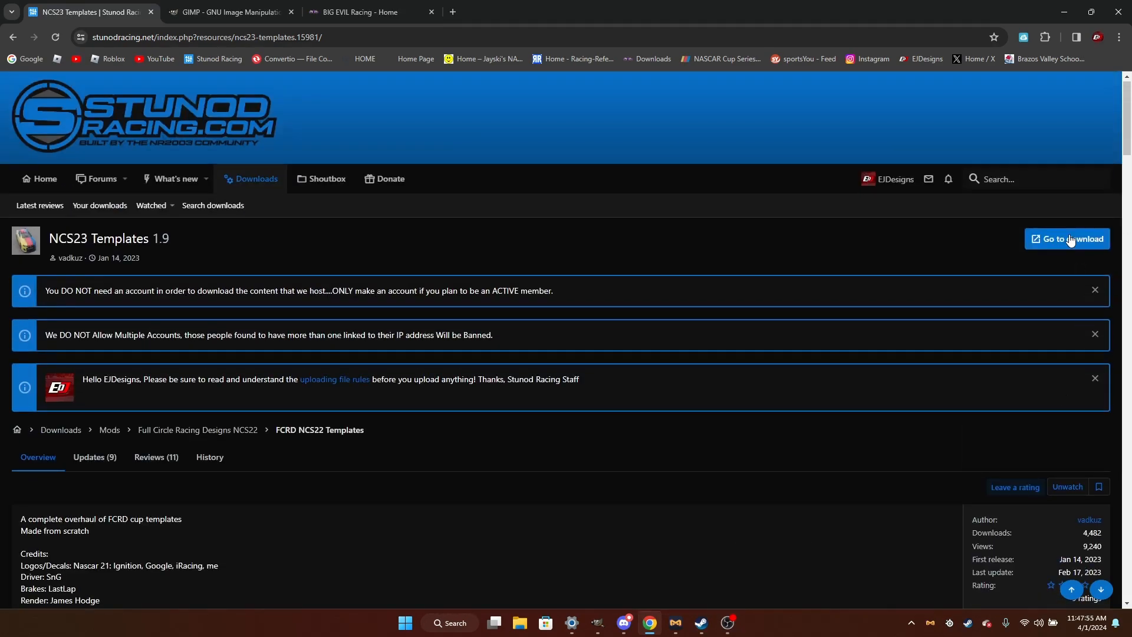
Download Templates.zip from the MediaFire page linked to the NCS23 Templates resource and close the Opera GX advert window.
click(1071, 239)
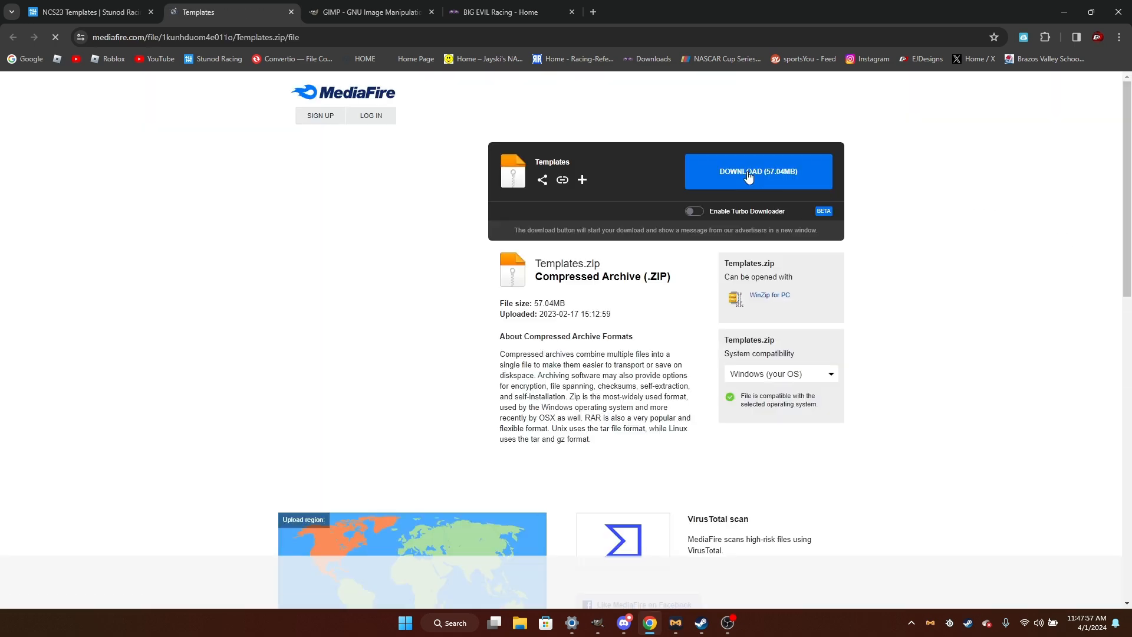
click(748, 174)
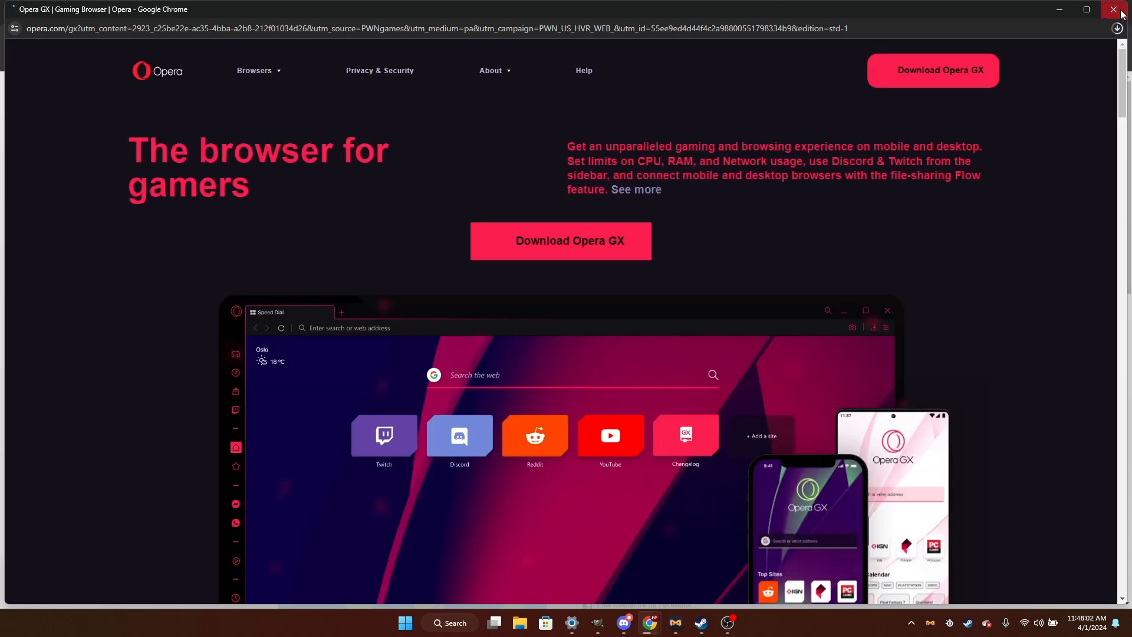
click(1121, 12)
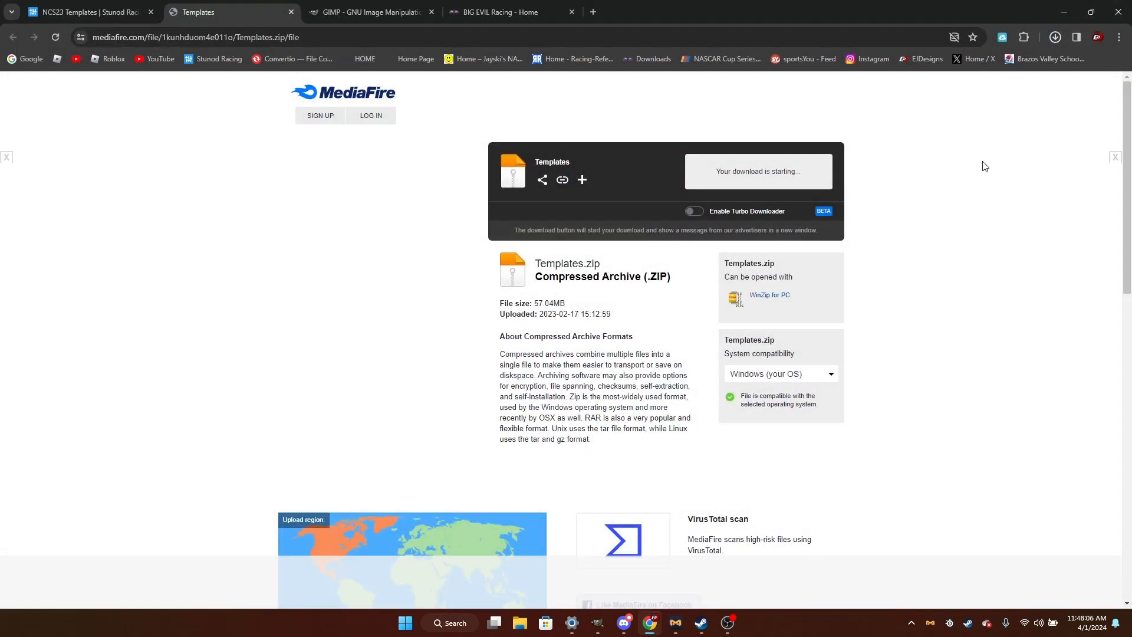
Open the downloaded Templates.zip archive from the recent download history.
click(1054, 39)
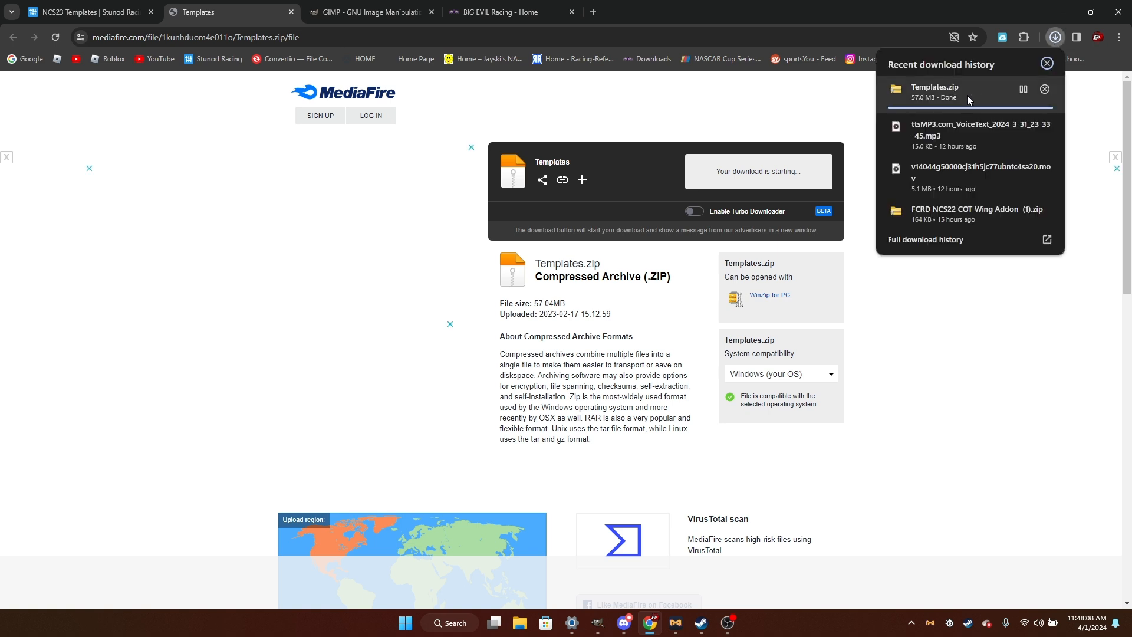
click(967, 95)
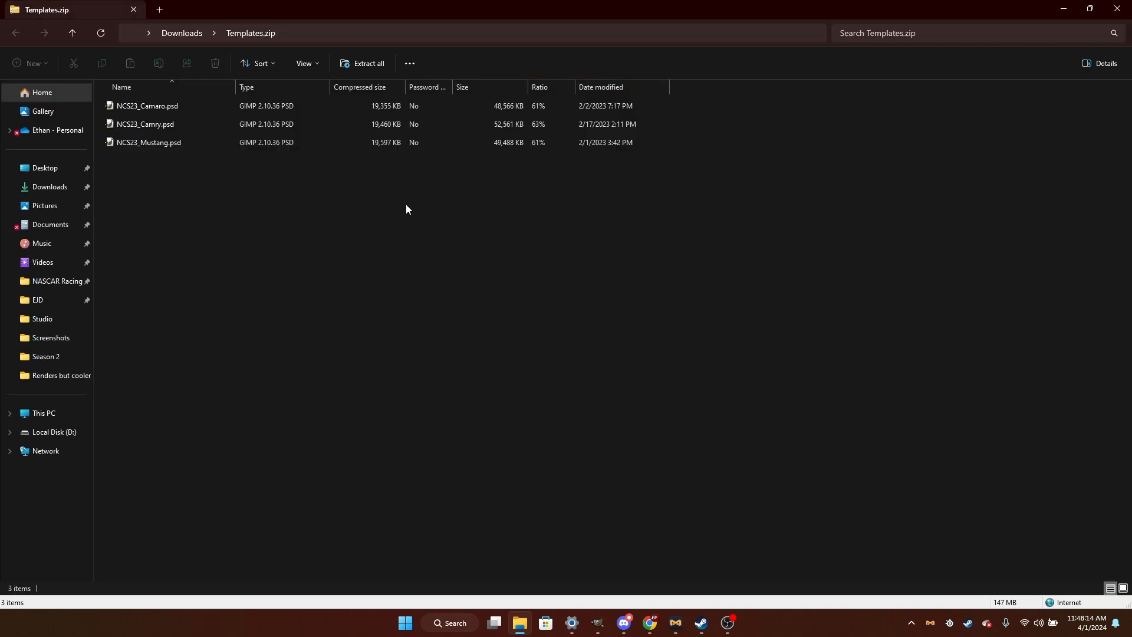
mouse_move(595, 631)
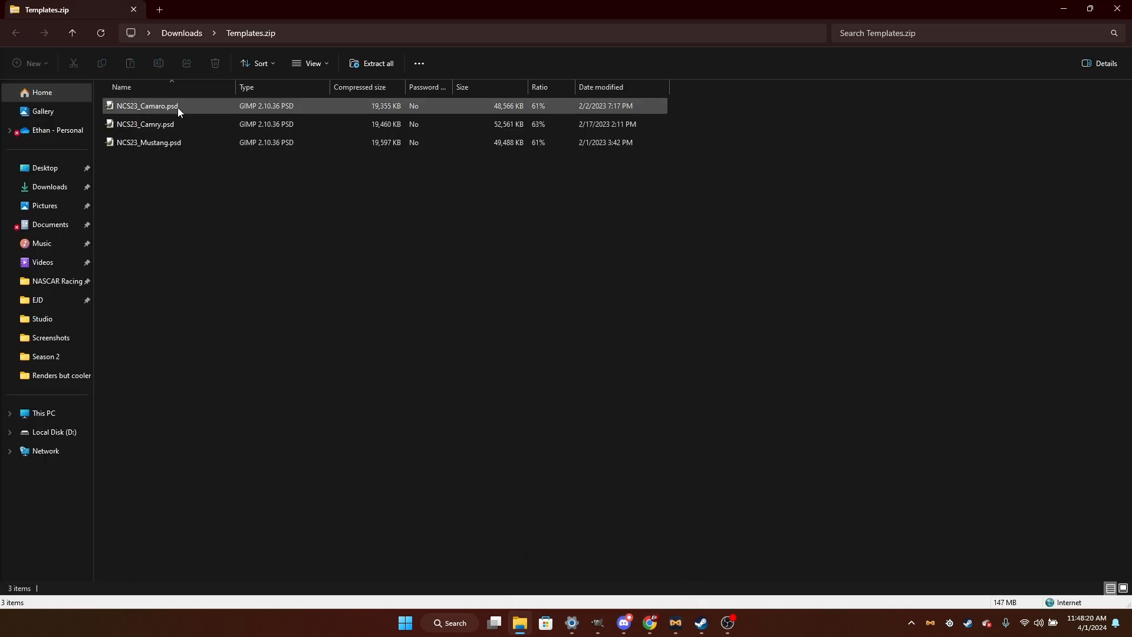
Return to Chrome and examine the GIMP home page, including its introduction and the feature sections further down.
click(650, 620)
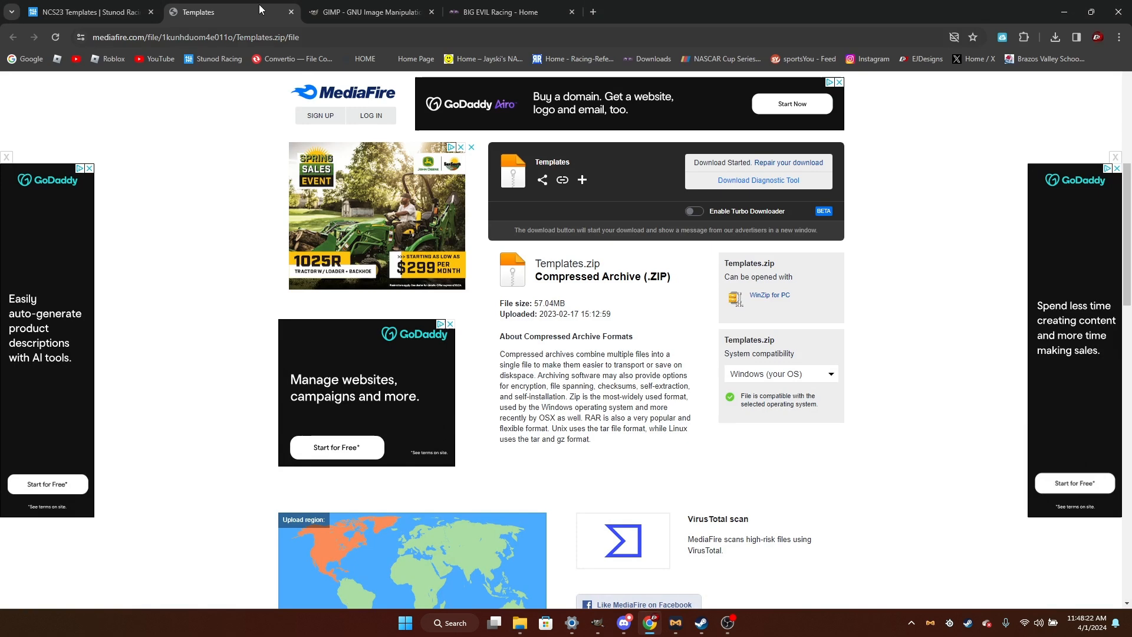
click(355, 6)
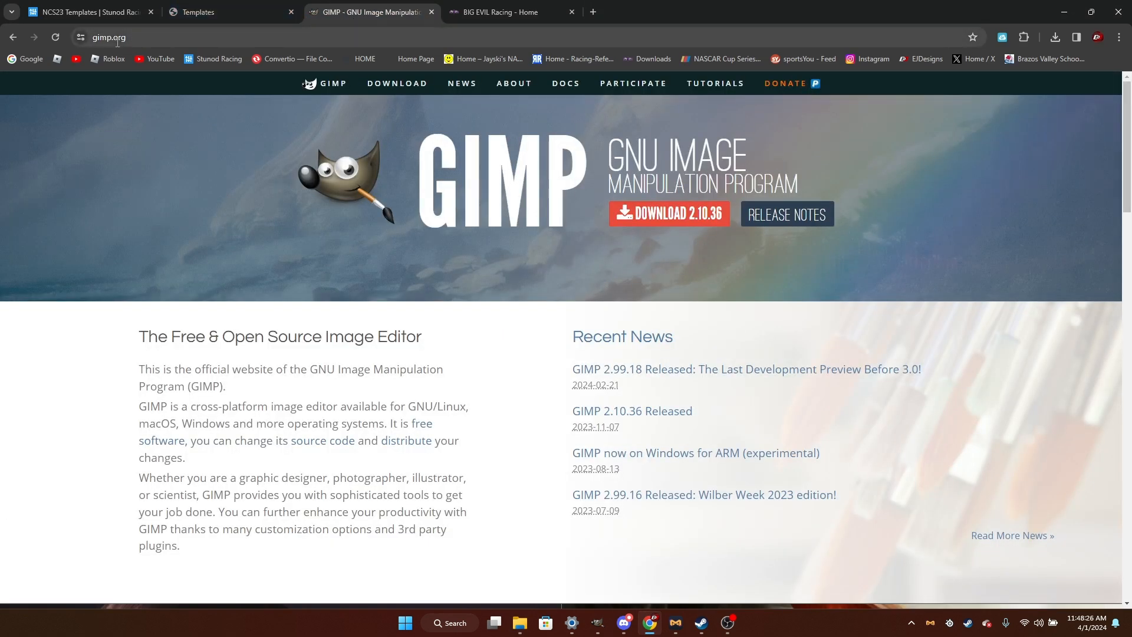
scroll(440, 288, down, 2)
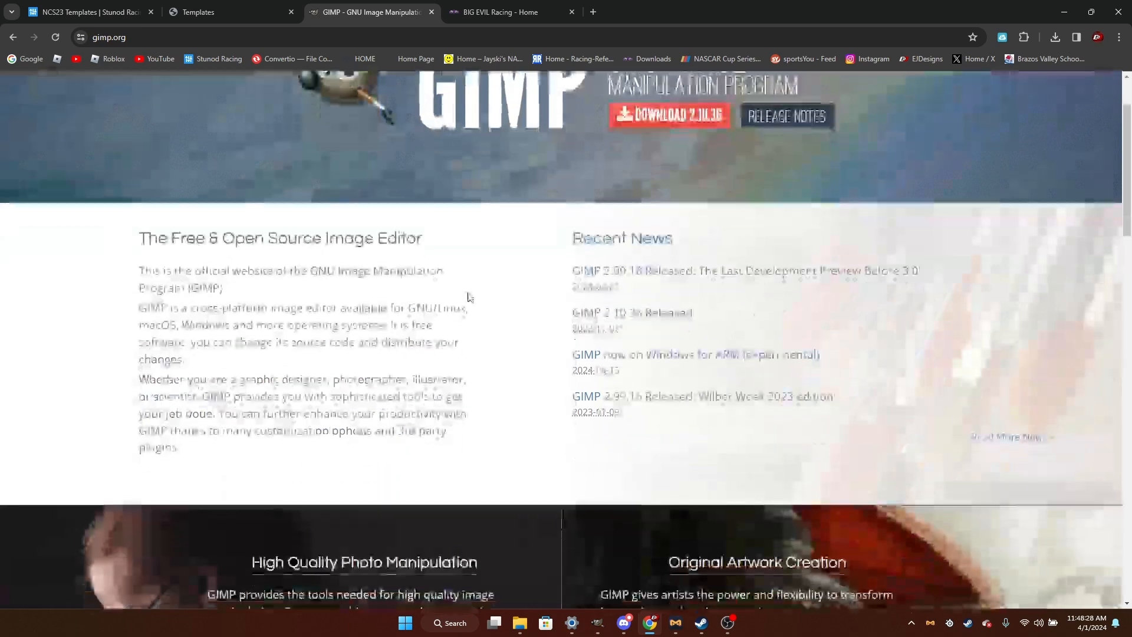
drag(445, 272, 242, 276)
click(257, 292)
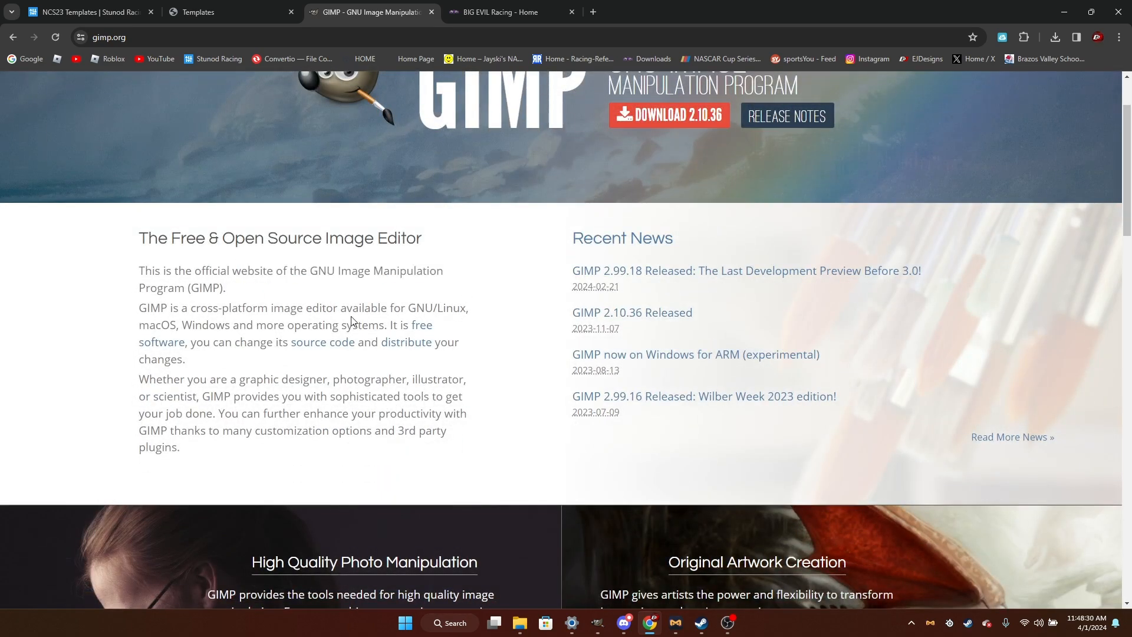
drag(352, 318, 140, 270)
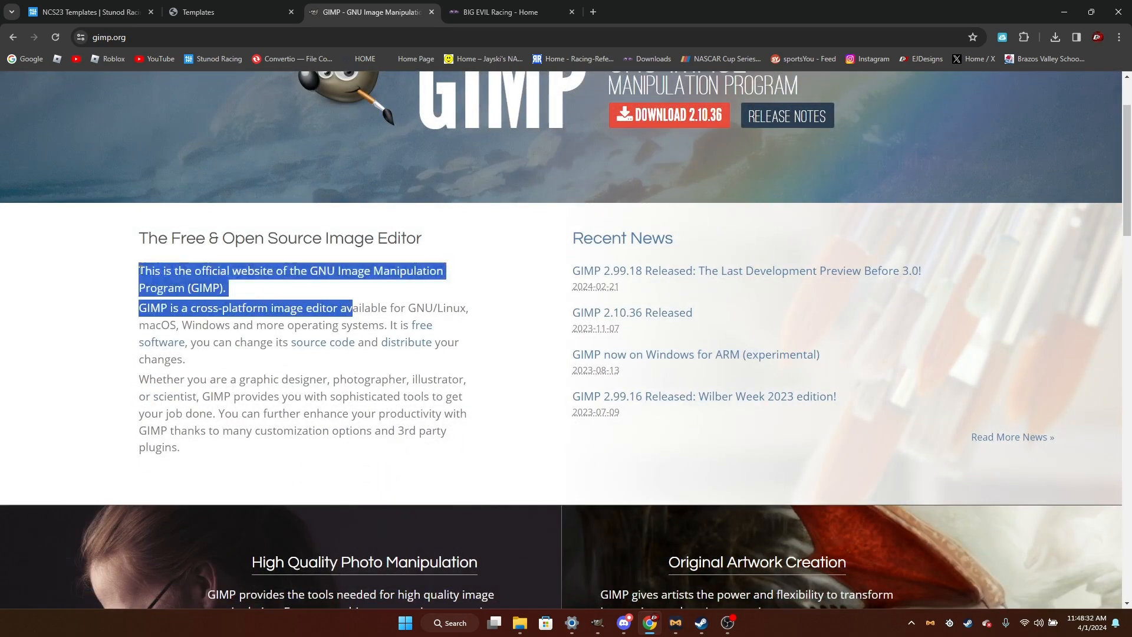
click(269, 307)
scroll(269, 307, down, 8)
scroll(277, 301, up, 10)
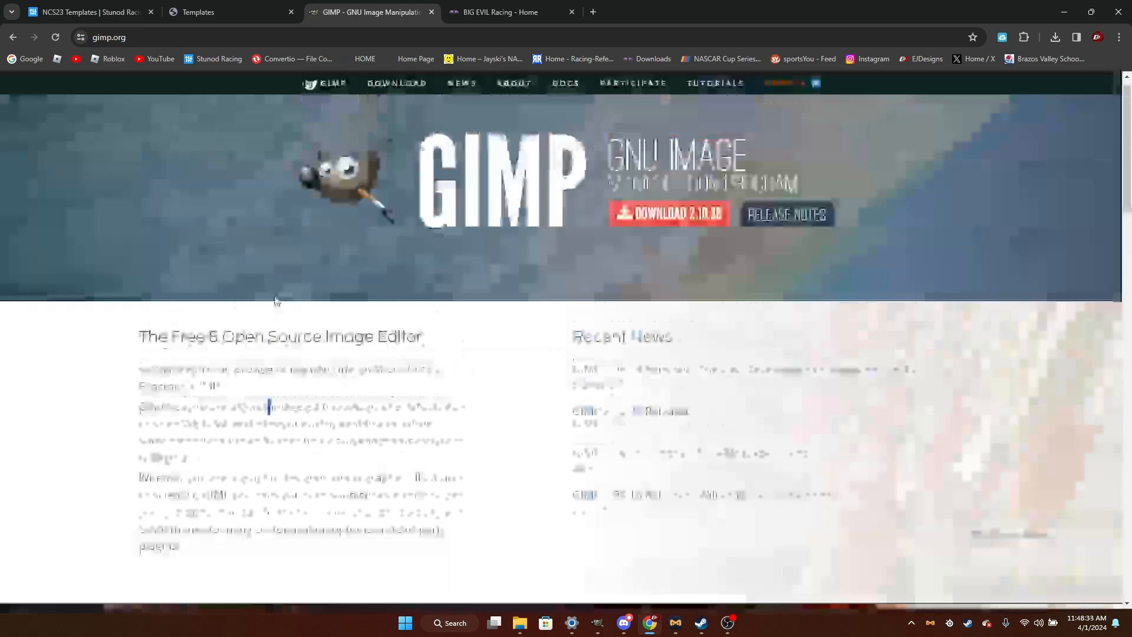
scroll(296, 404, down, 7)
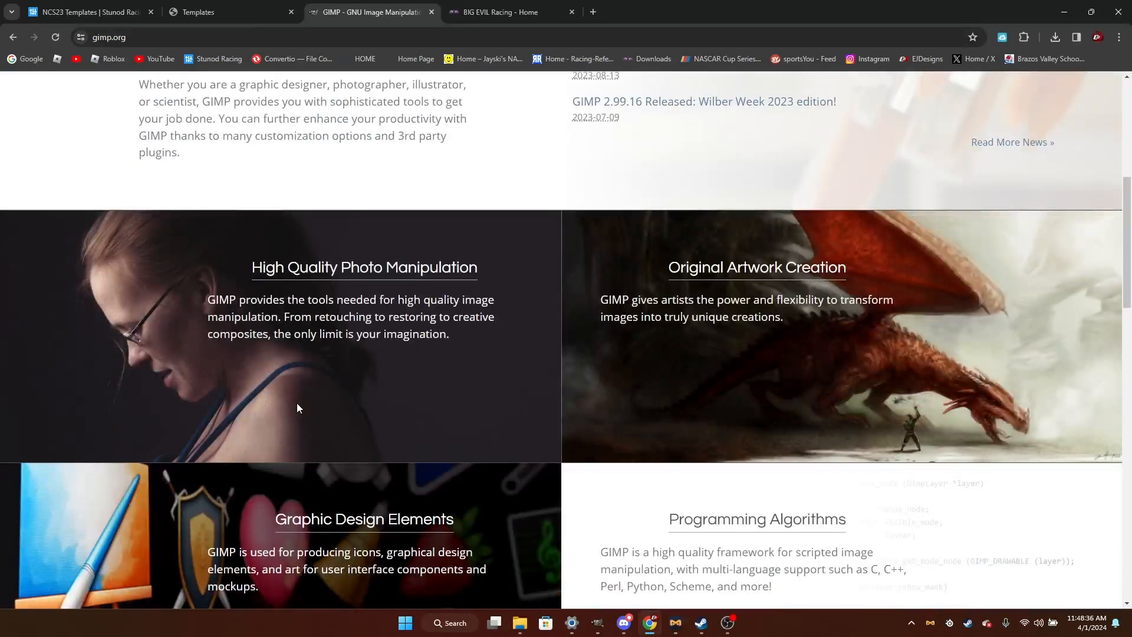
scroll(297, 404, down, 2)
scroll(333, 260, up, 10)
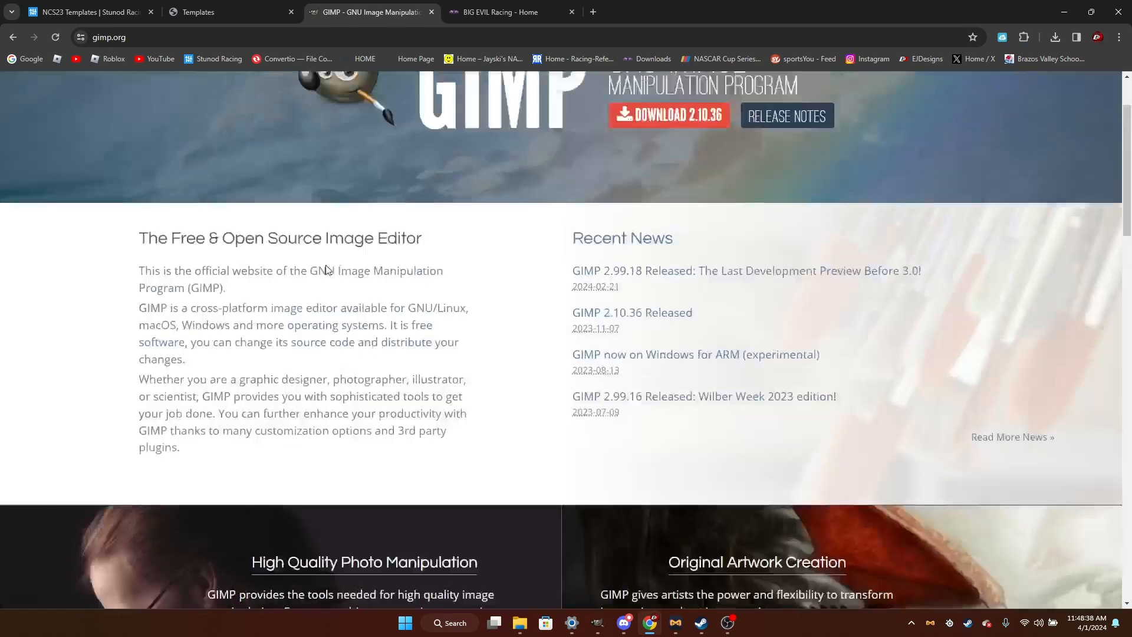
Open the GIMP downloads page and check the current stable version and the Windows download options.
click(699, 218)
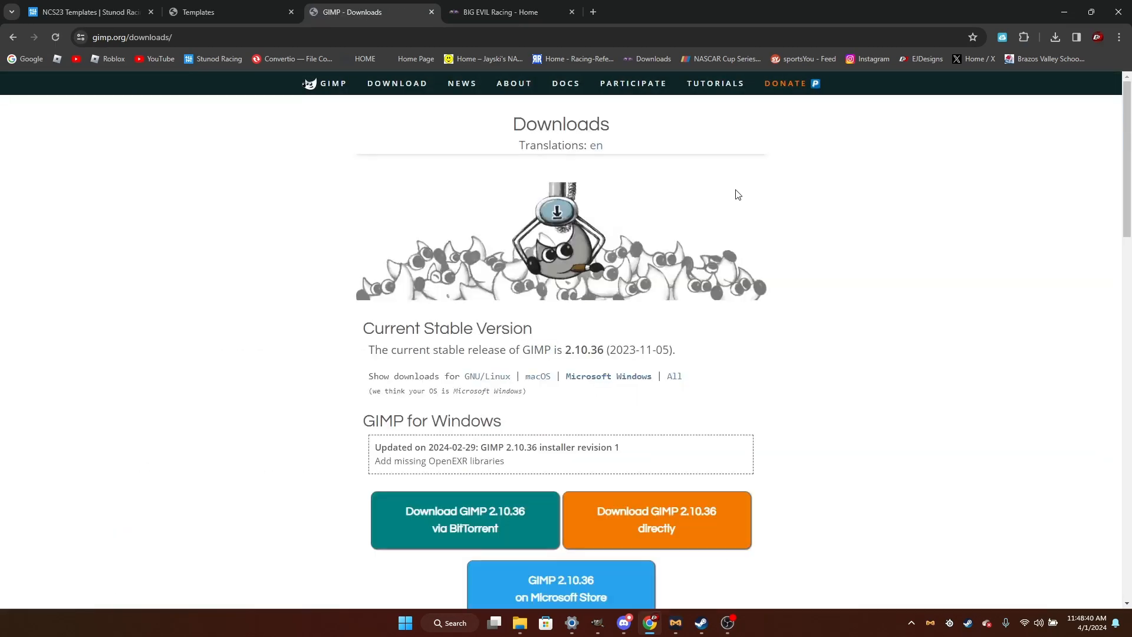
scroll(625, 333, down, 2)
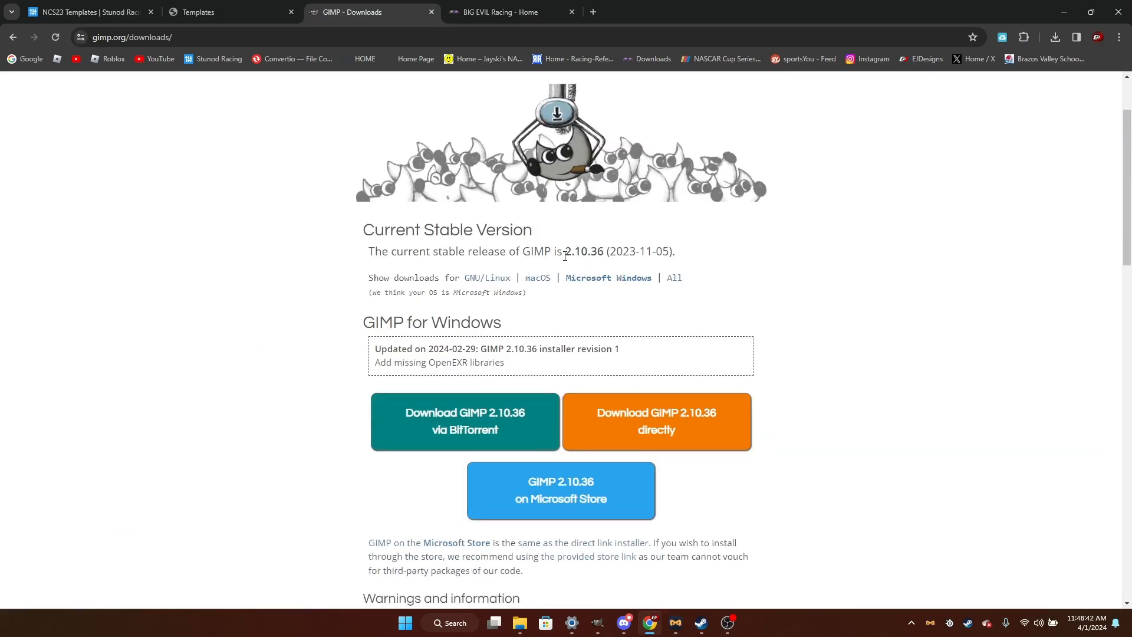
drag(571, 254, 598, 254)
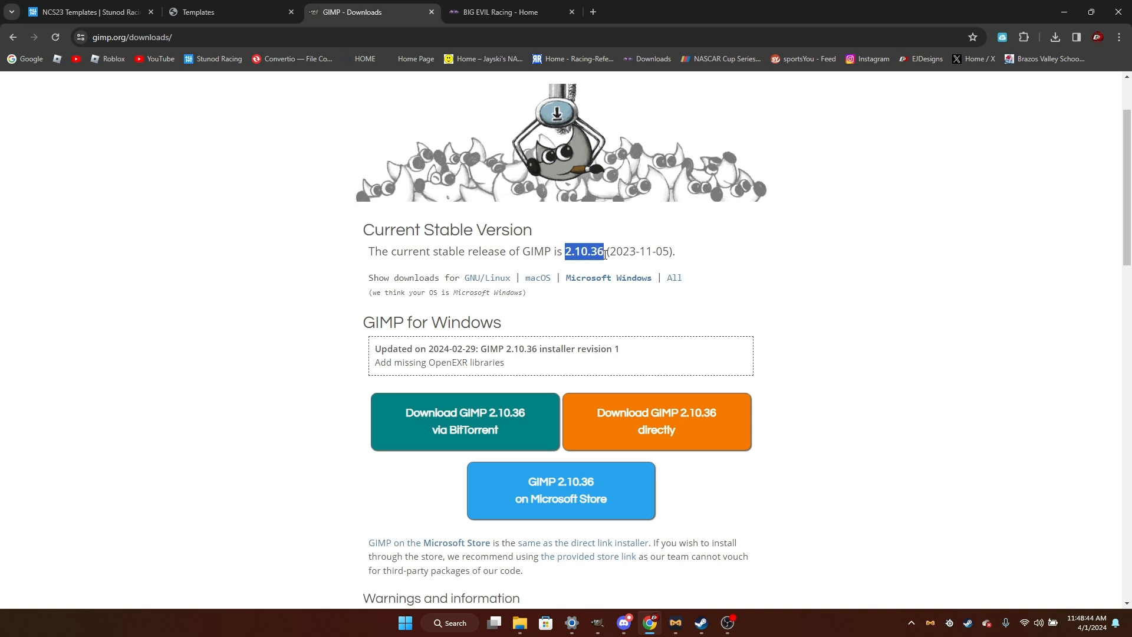
click(589, 258)
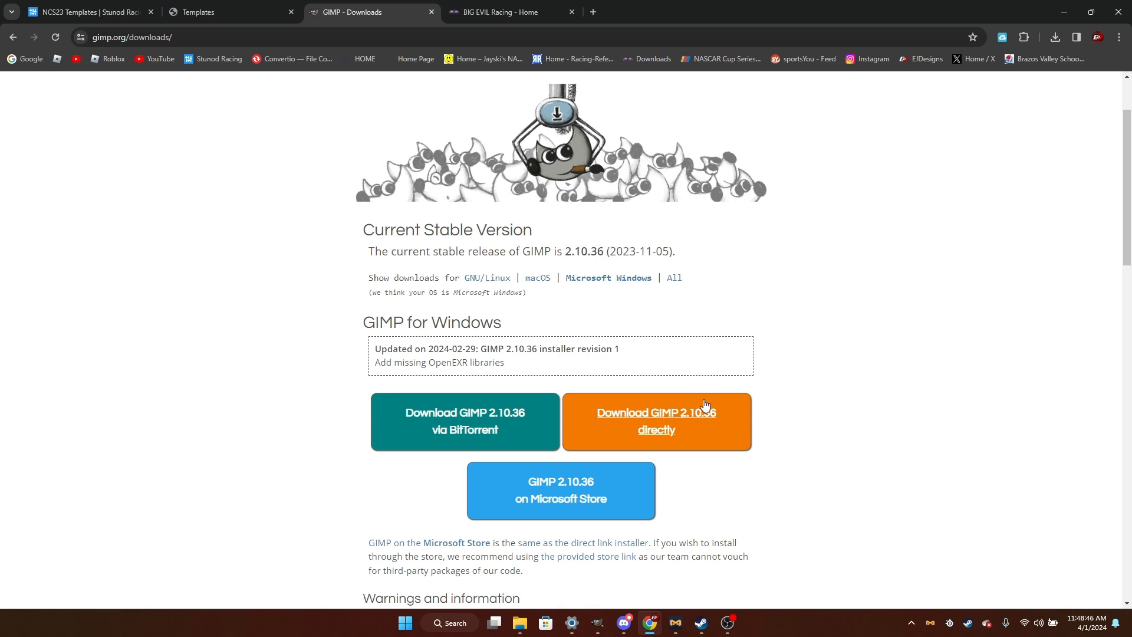
Switch to GIMP and close both open images, discarding the changes to the untitled one.
click(630, 559)
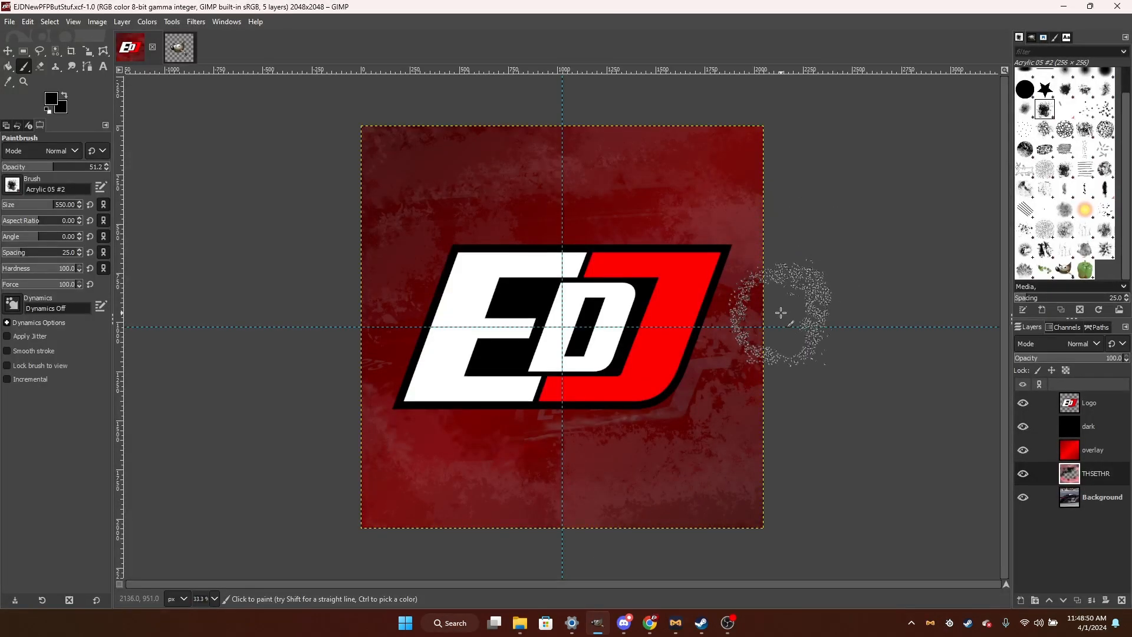
click(153, 47)
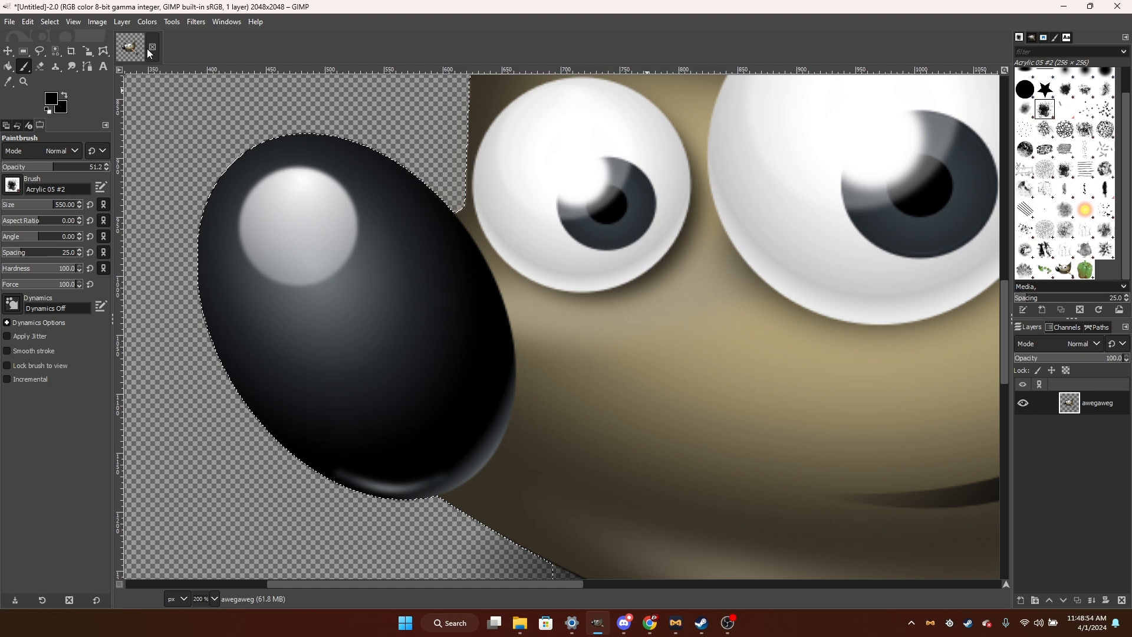
click(152, 47)
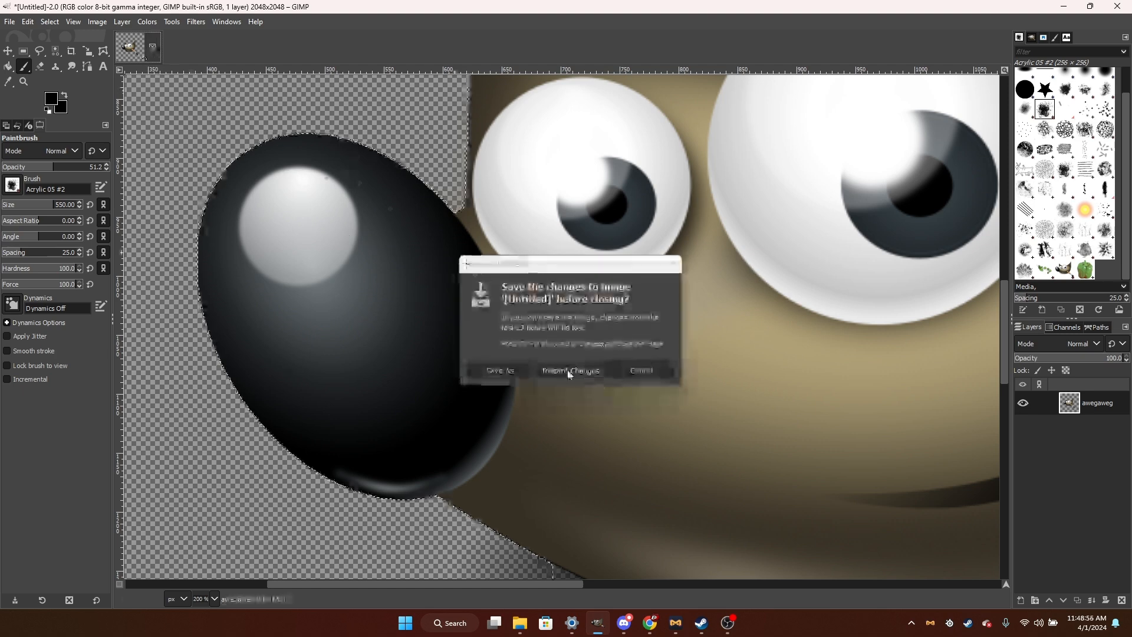
click(568, 371)
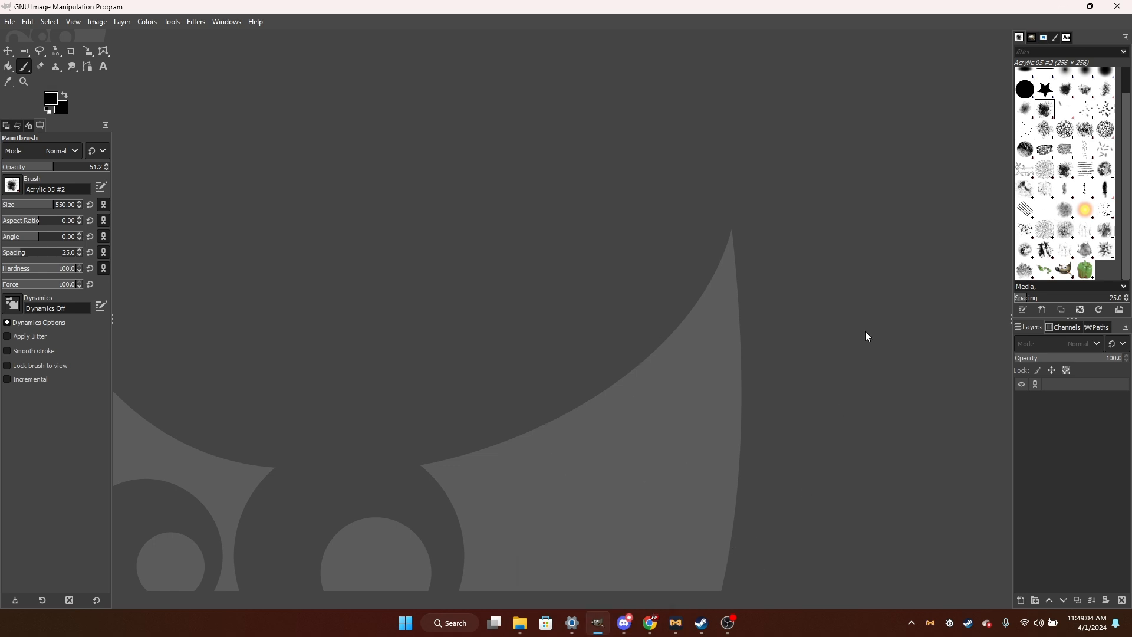
Switch to File Explorer and return to the contents of Templates.zip.
click(649, 623)
click(519, 623)
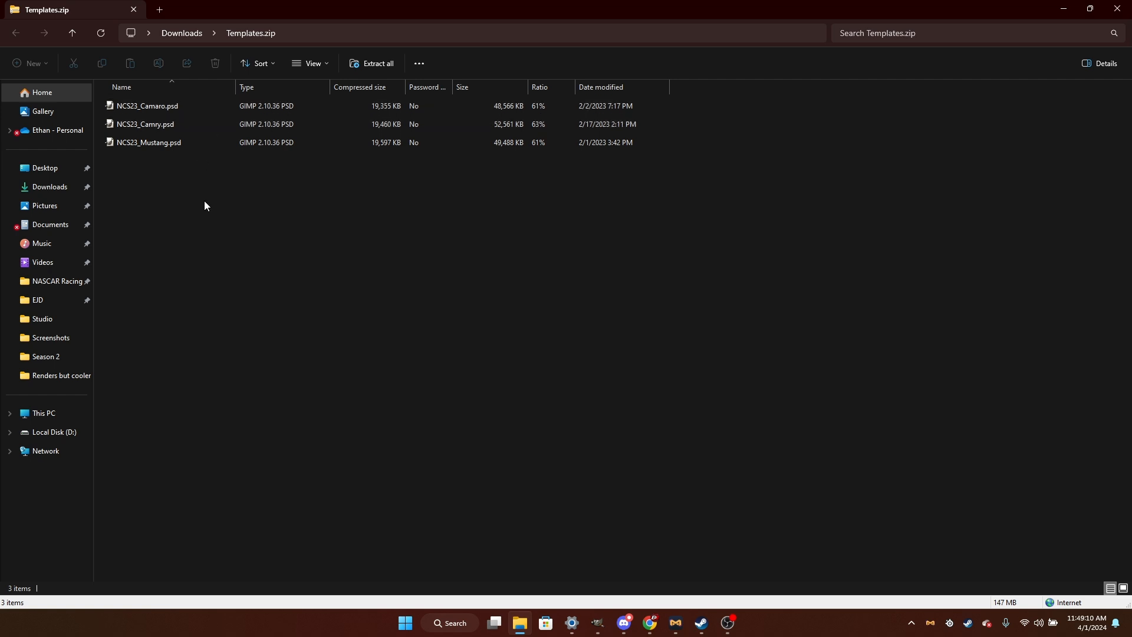
Open NCS23_Camry.psd from the archive in GIMP, keeping its embedded color profile.
click(248, 122)
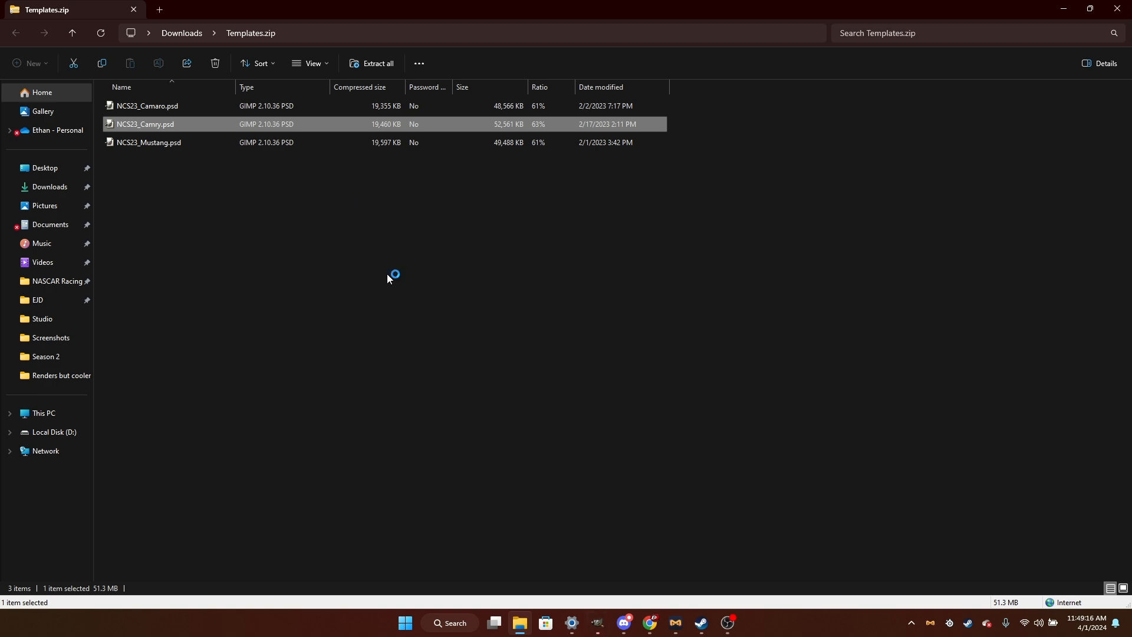
click(600, 624)
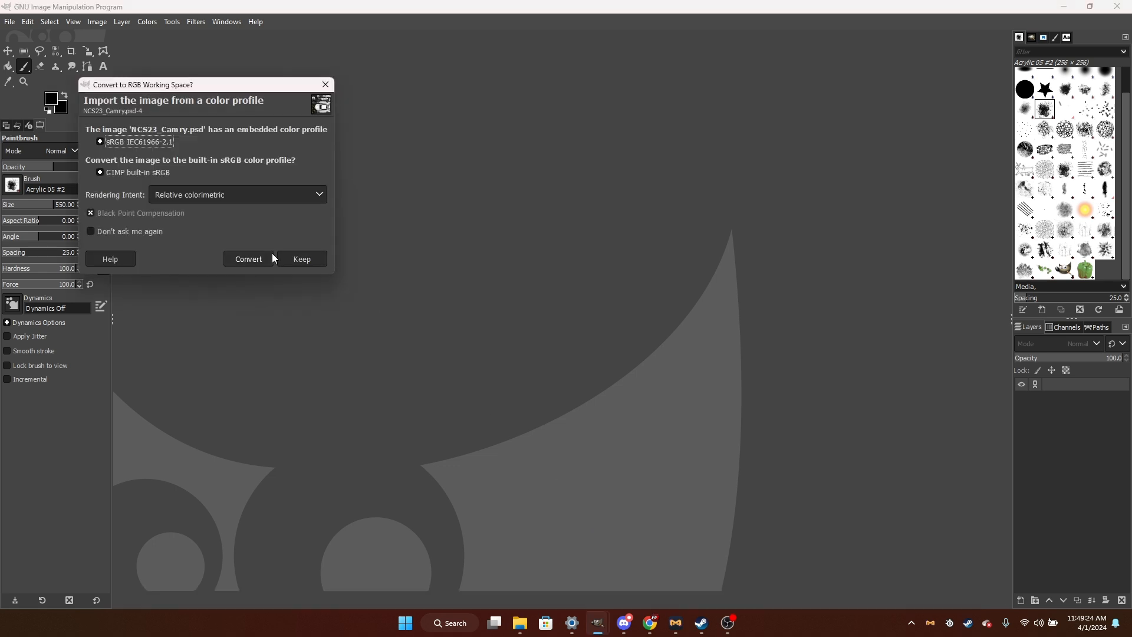
click(289, 266)
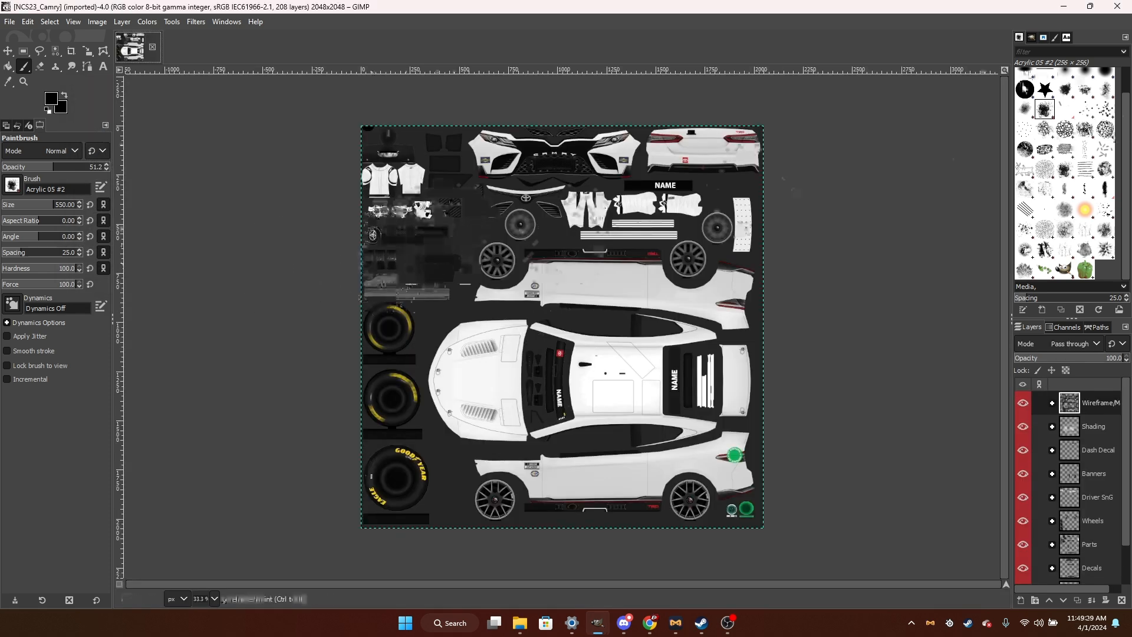
Zoom in on the Camry template's lower car side and look through its layer groups down to Base #1.
click(22, 82)
click(522, 389)
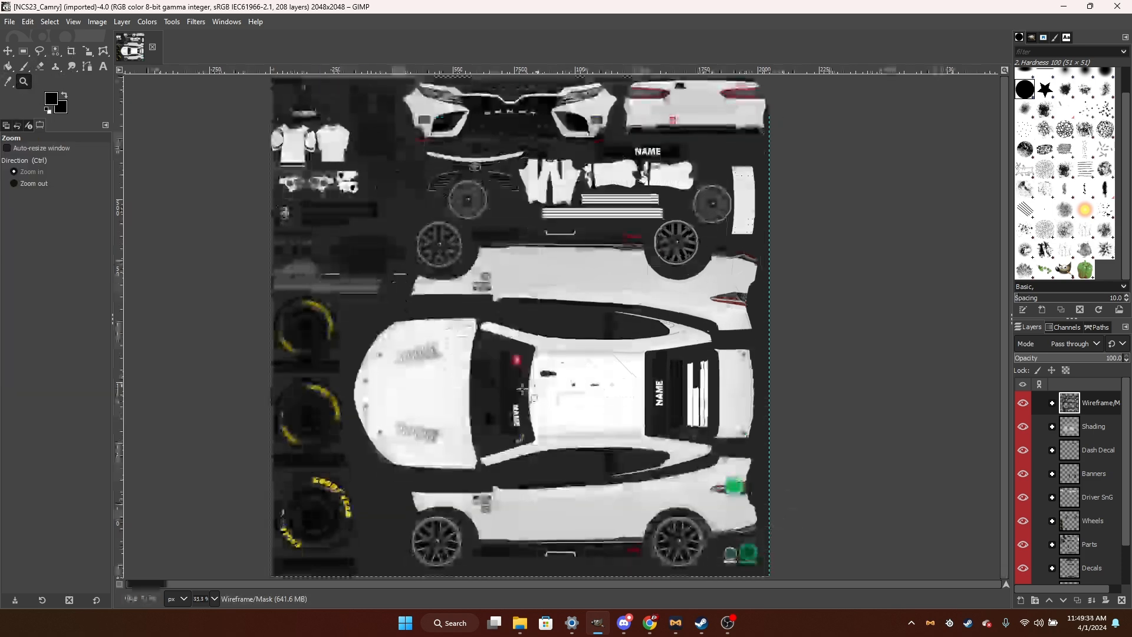
drag(359, 385, 730, 555)
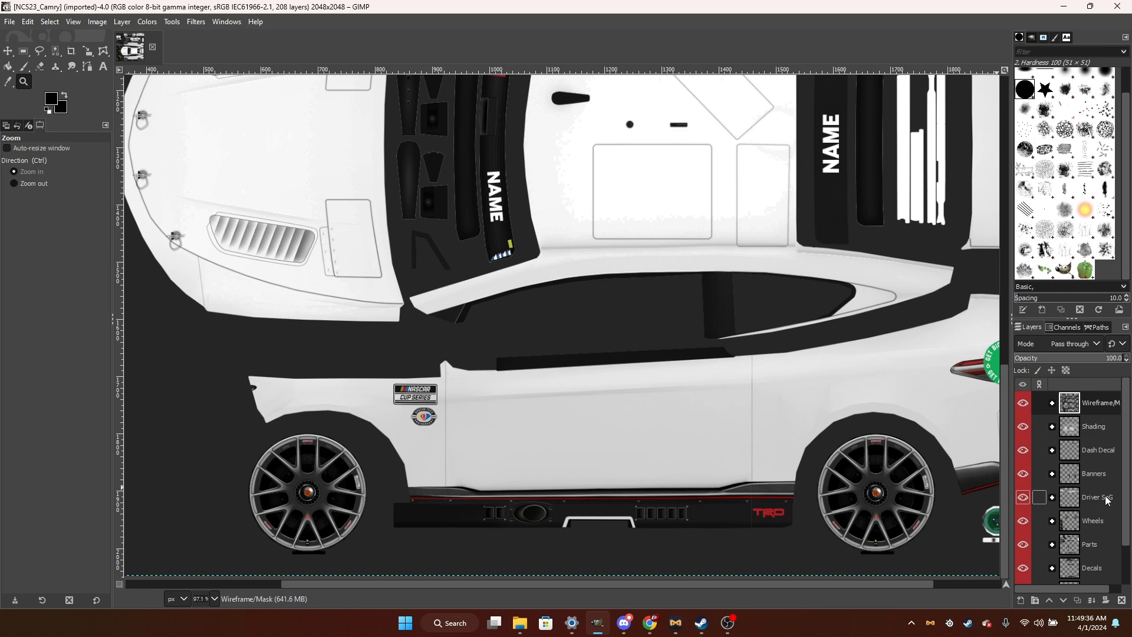
scroll(1106, 500, down, 2)
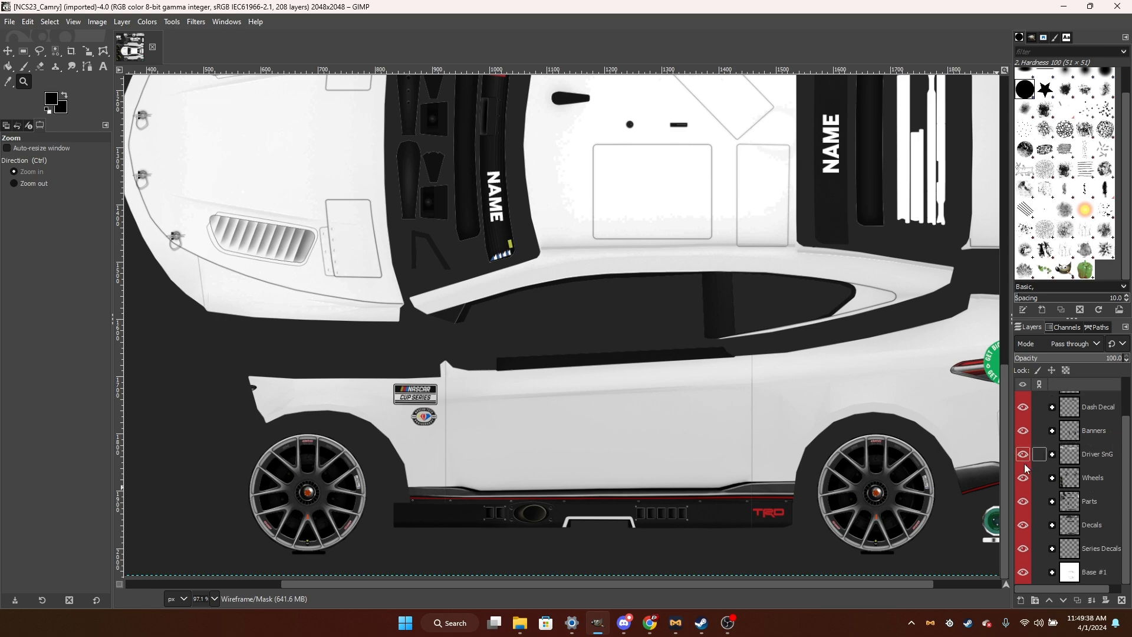
Switch to the Big Evil Racing site in Chrome and open the Numbers category under the Painting downloads.
click(658, 628)
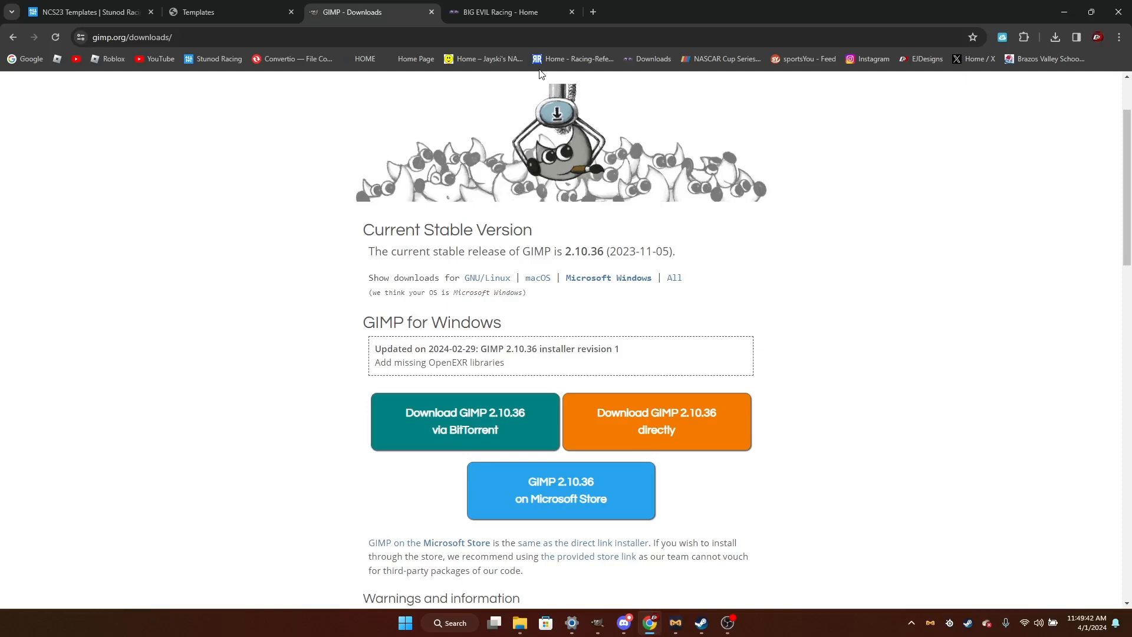
click(534, 12)
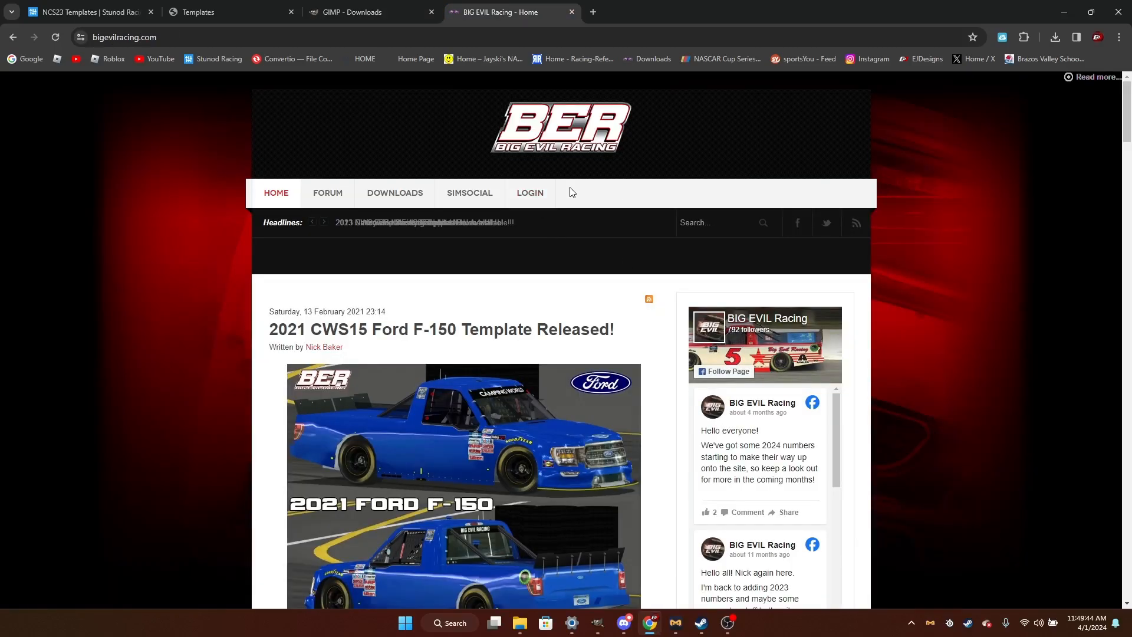
click(124, 37)
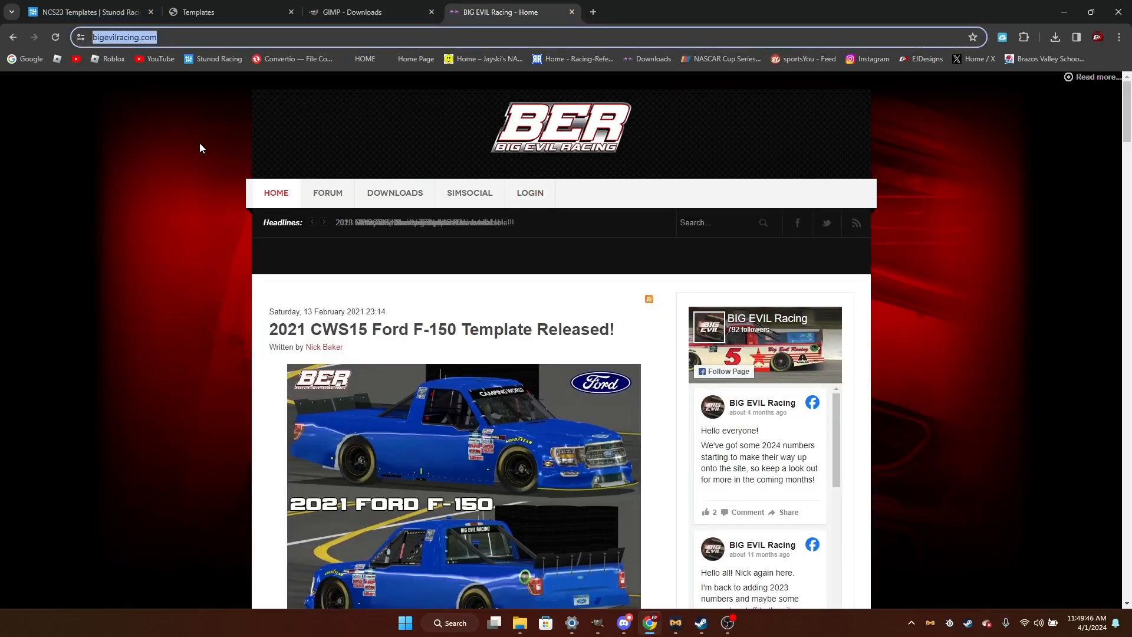
click(425, 195)
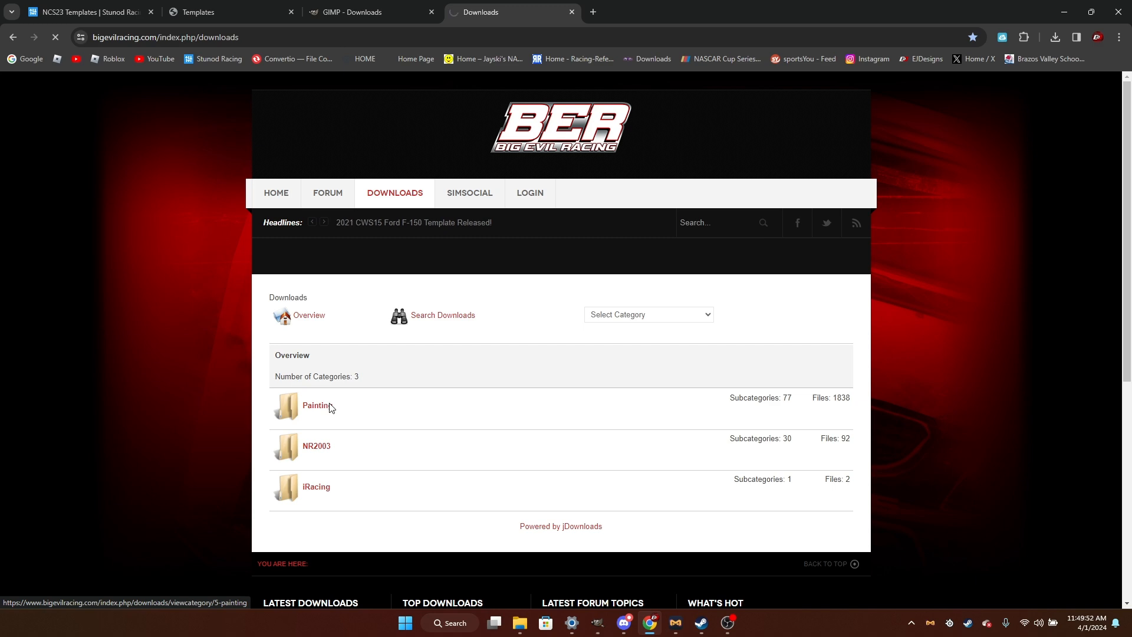
click(325, 497)
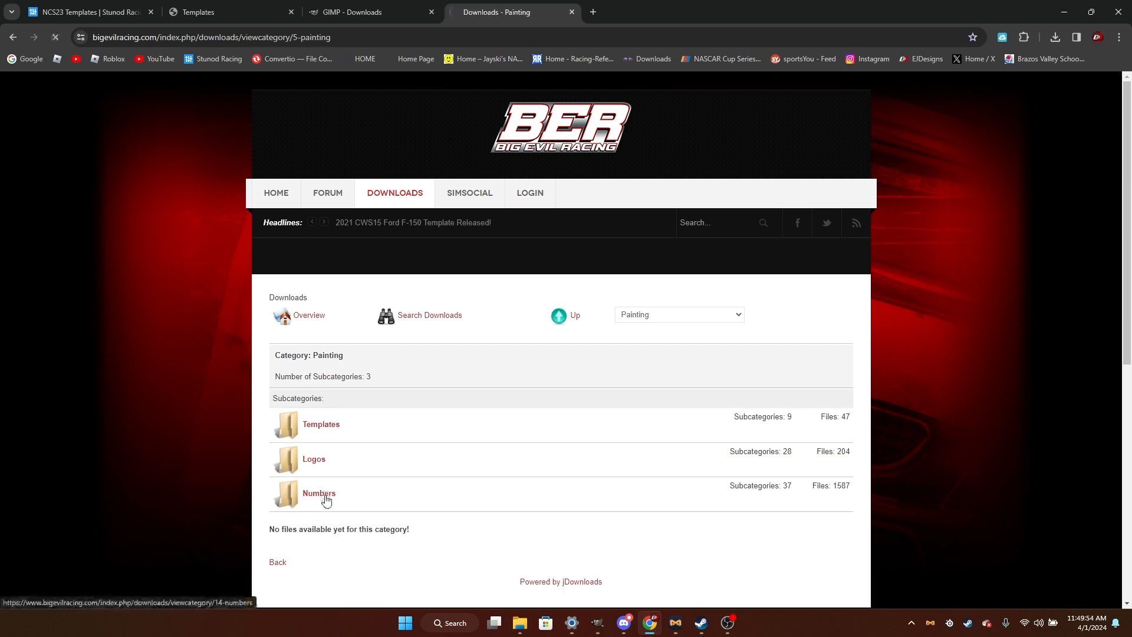
Look through the number subcategories and open Cup Series.
scroll(361, 373, down, 3)
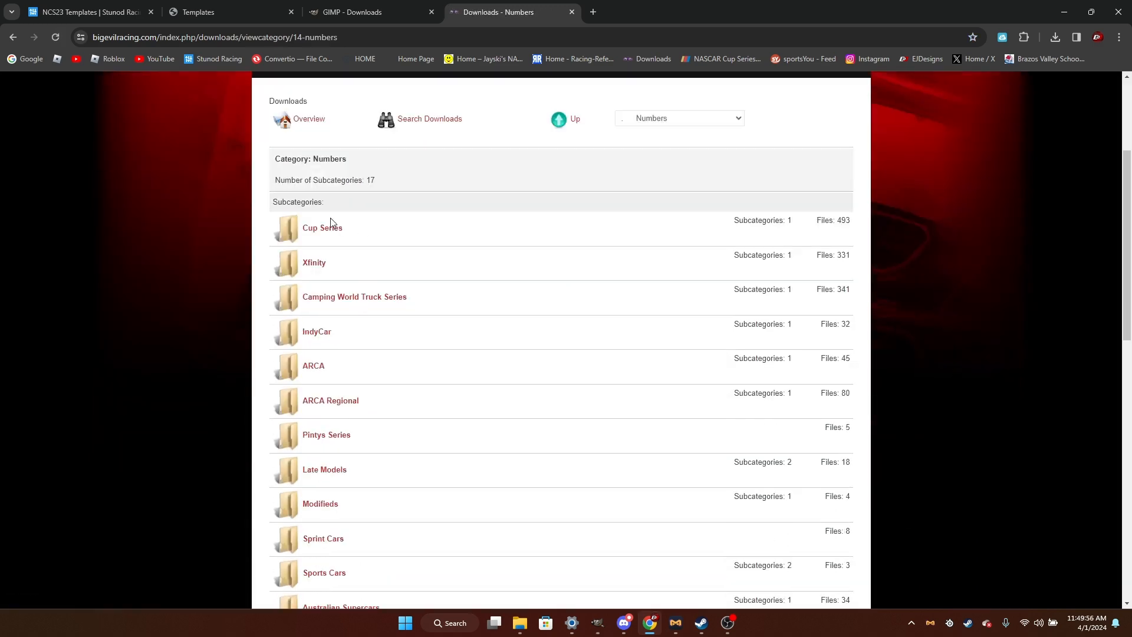
scroll(380, 364, down, 3)
scroll(432, 551, down, 3)
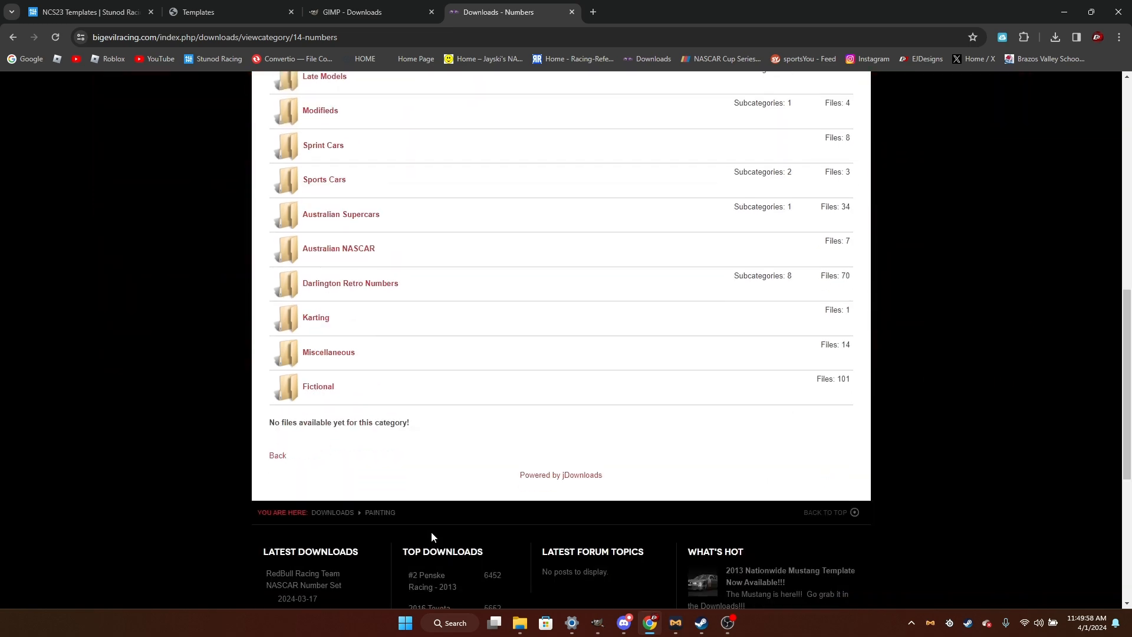
scroll(444, 498, up, 8)
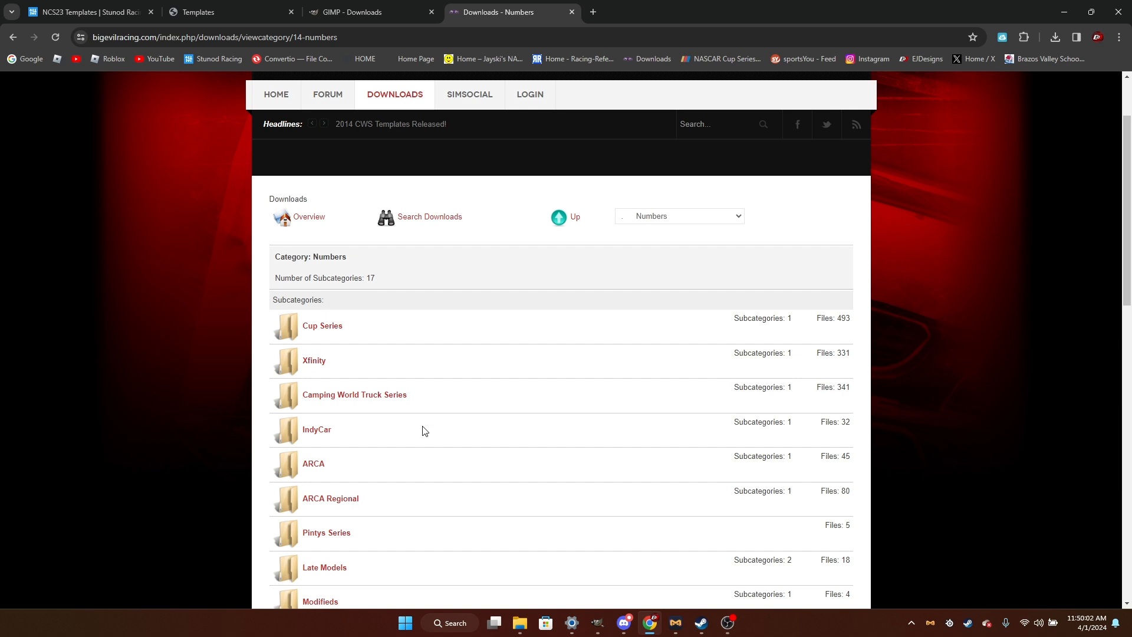
click(335, 328)
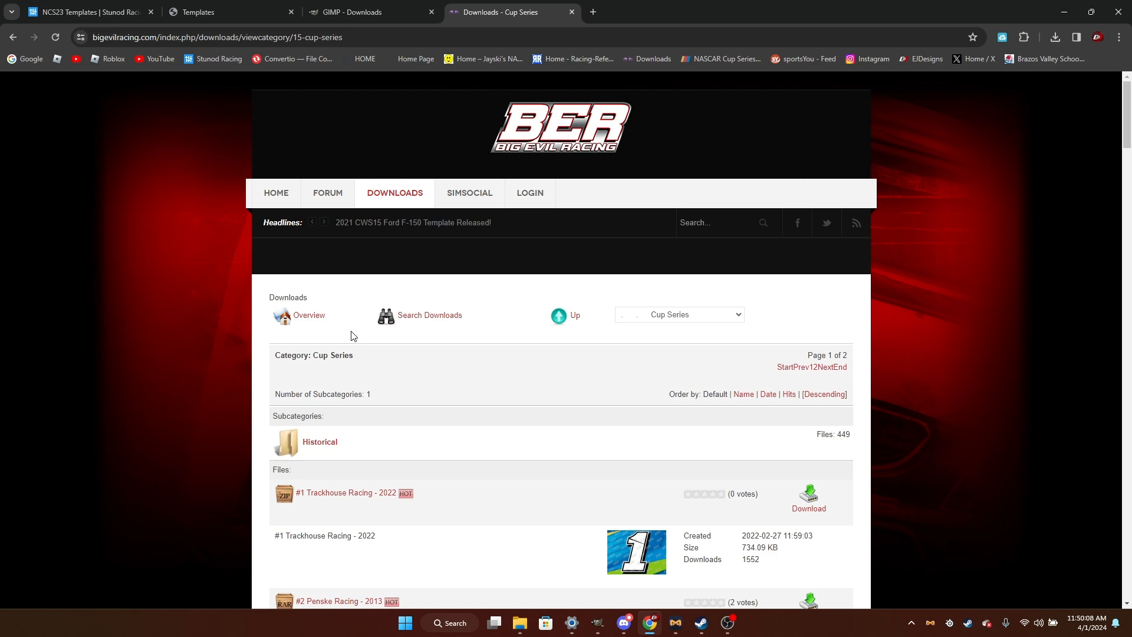
Open the Historical subcategory of Cup Series and browse its first page of number sets.
scroll(353, 335, down, 3)
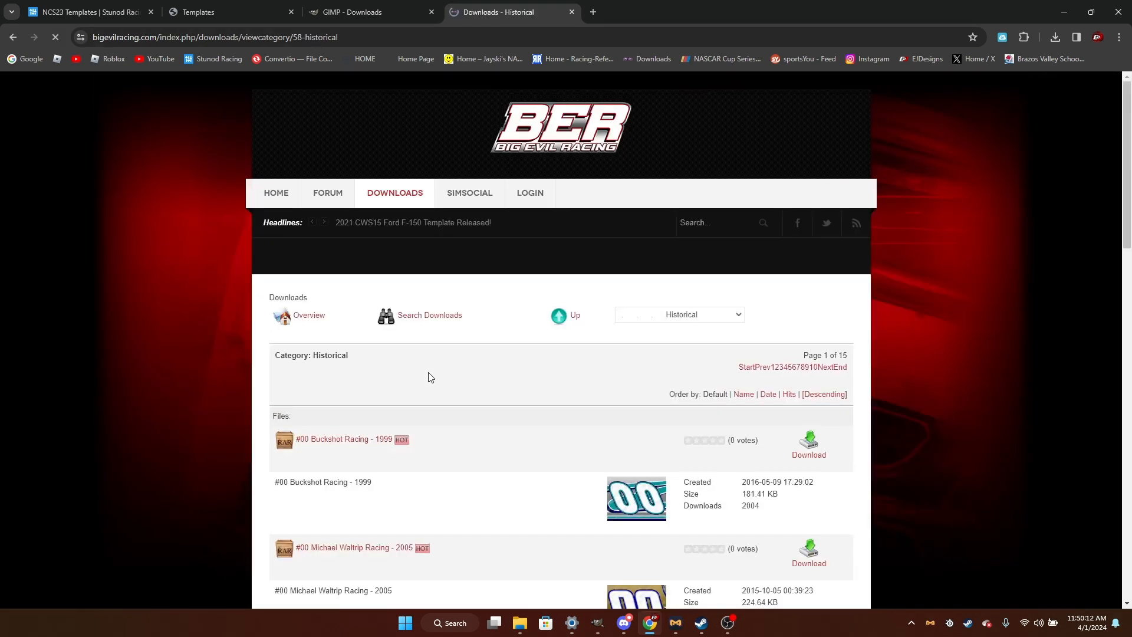
scroll(431, 374, down, 15)
scroll(573, 381, down, 10)
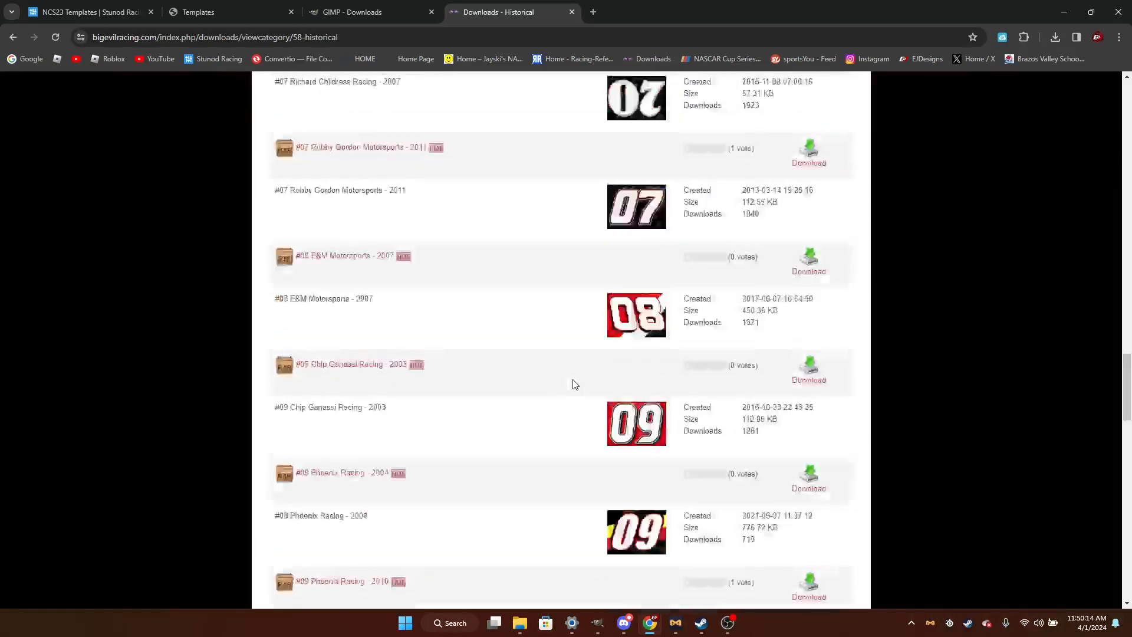
scroll(571, 384, up, 8)
scroll(571, 384, up, 10)
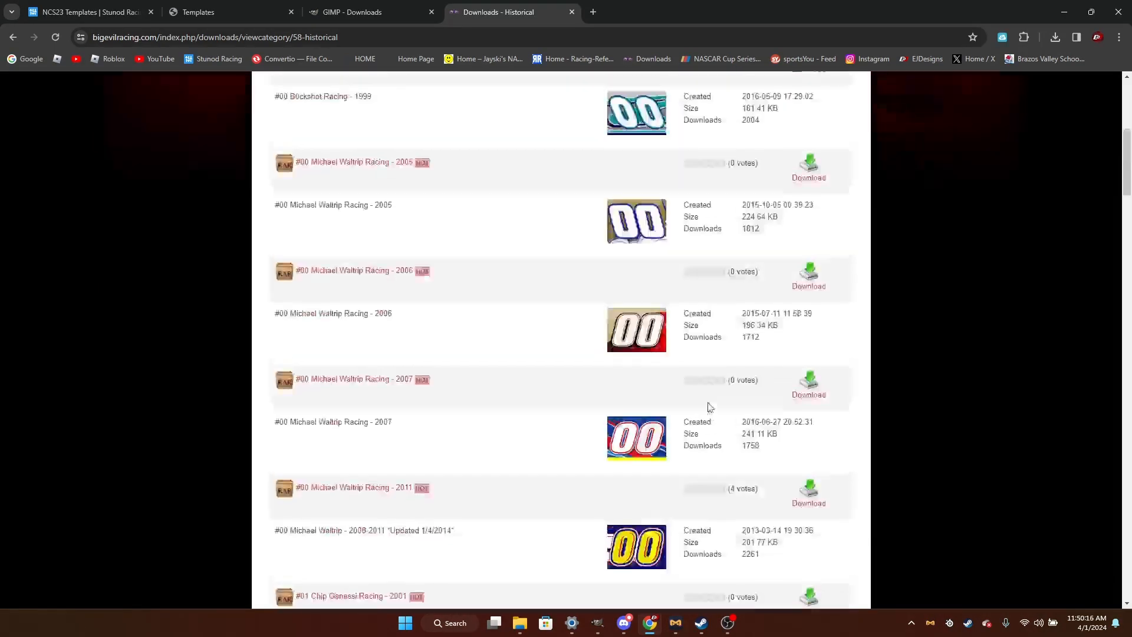
Go to the next page of Historical numbers and download the "#4 Red Bull Racing - 2011" set.
click(829, 367)
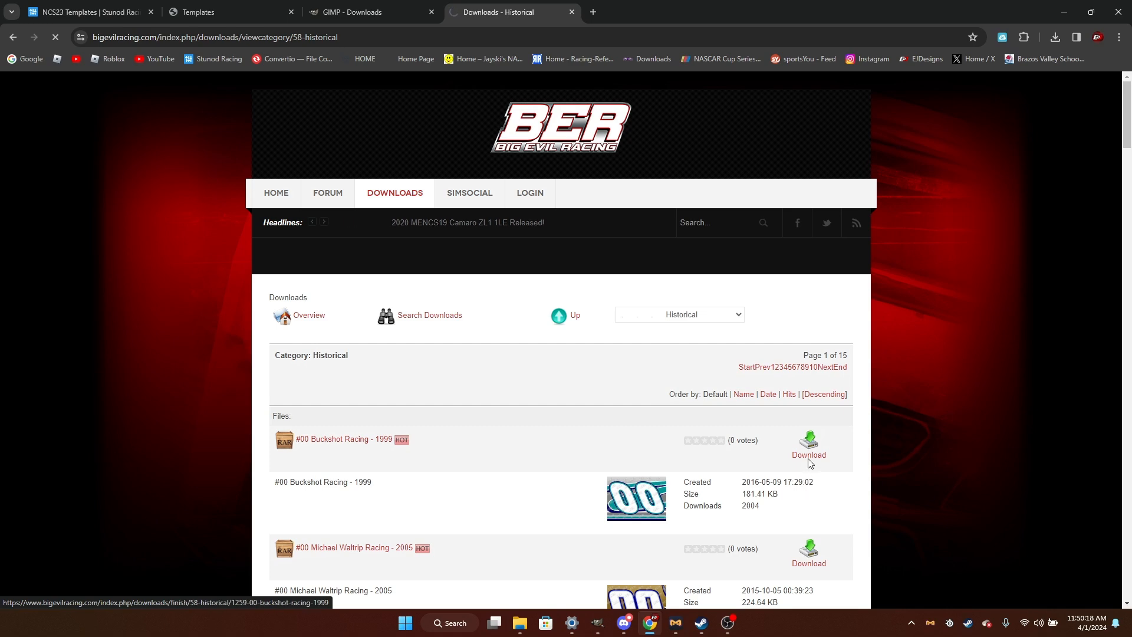
scroll(776, 441, down, 8)
scroll(776, 441, down, 9)
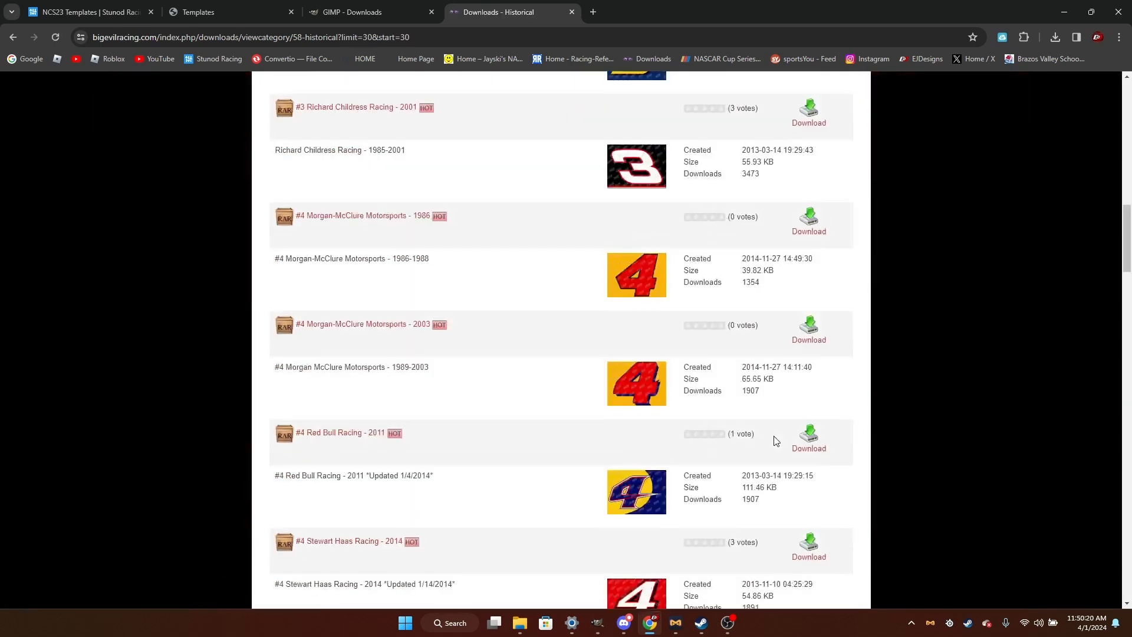
click(358, 434)
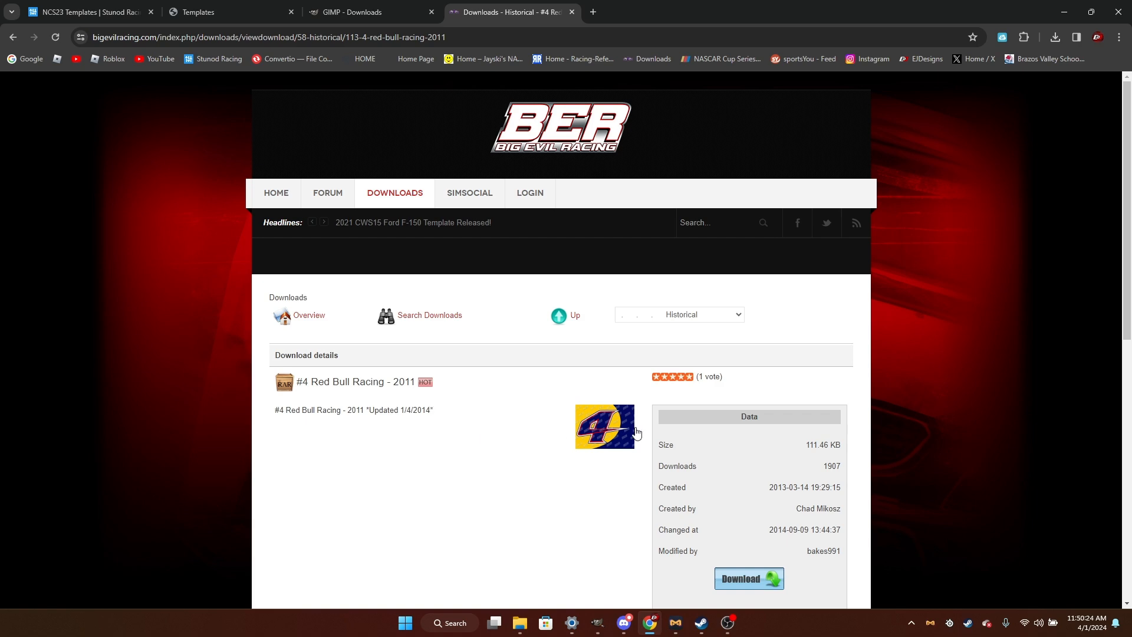
click(758, 577)
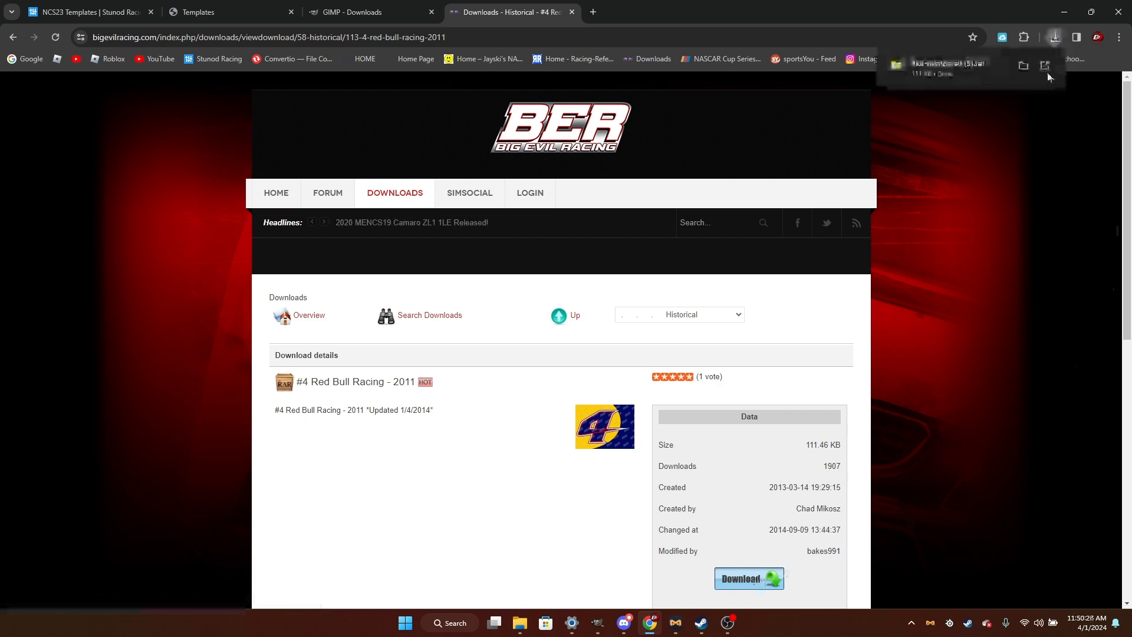
Open 4kk-numbers.psd from the downloaded RAR archive in GIMP, keeping its embedded color profile.
click(974, 67)
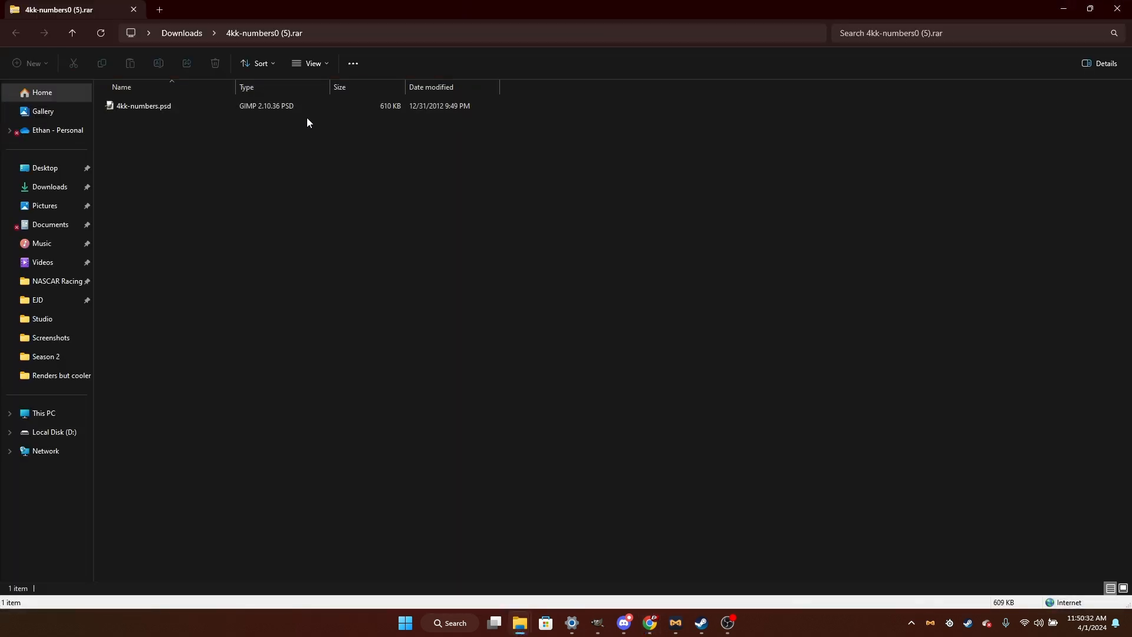
click(303, 112)
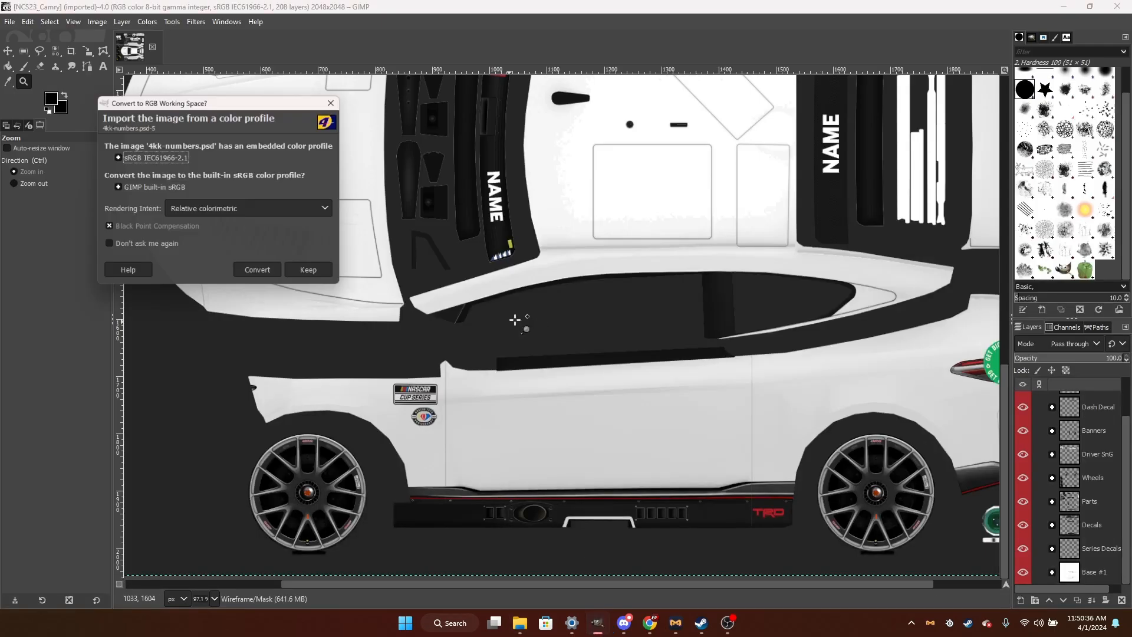
click(310, 272)
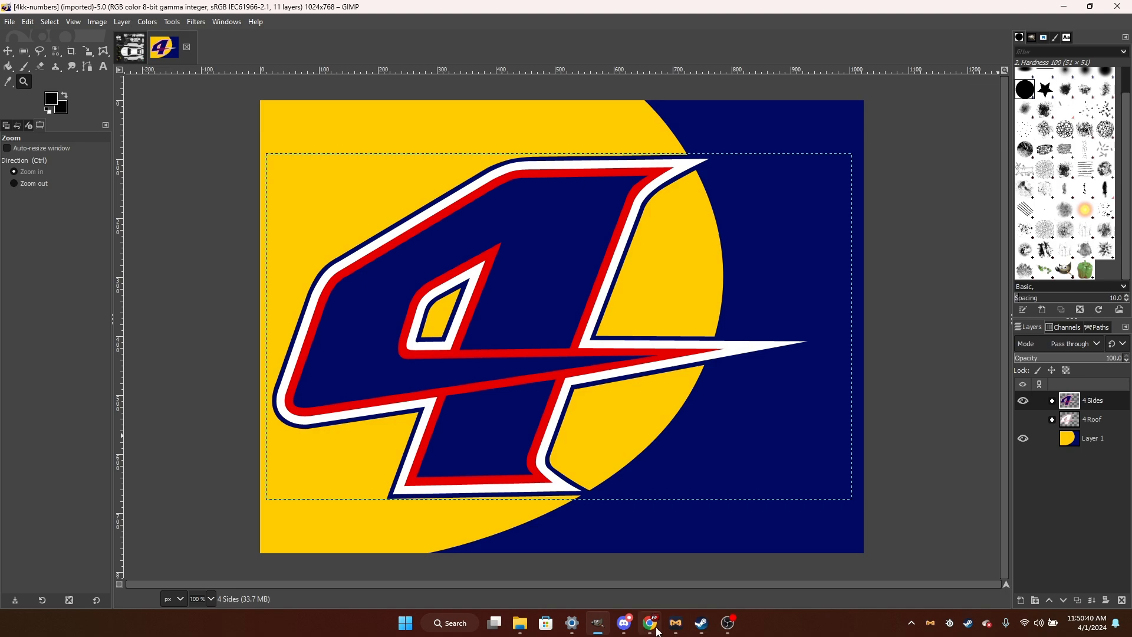
Return to Chrome and run a Google image search for "roku logo" in a new tab.
mouse_move(650, 623)
click(661, 560)
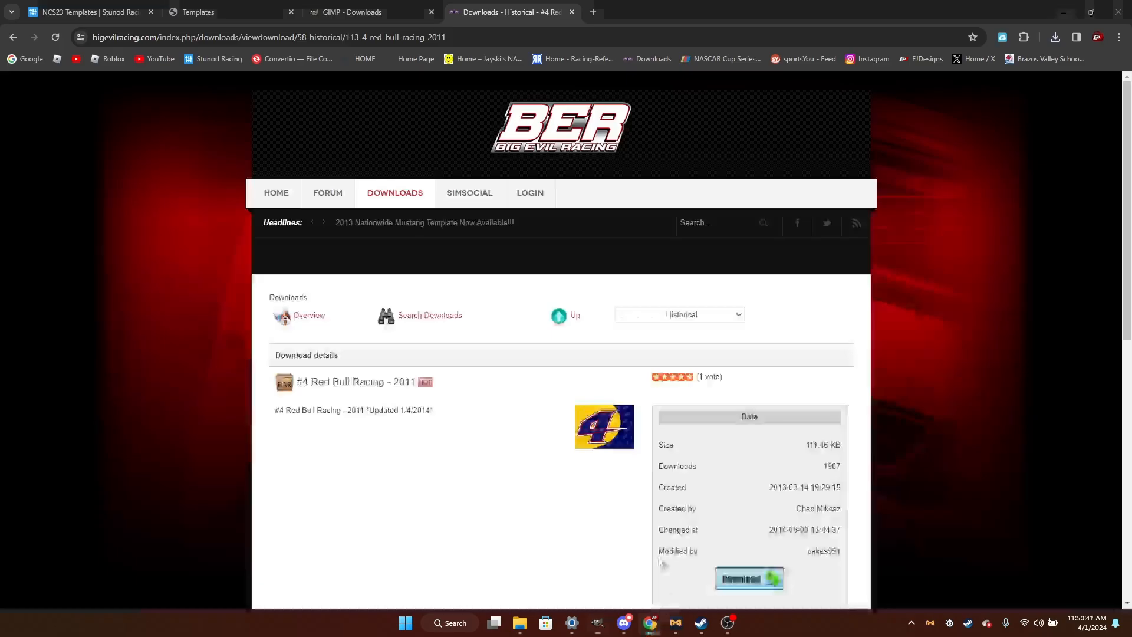
click(593, 12)
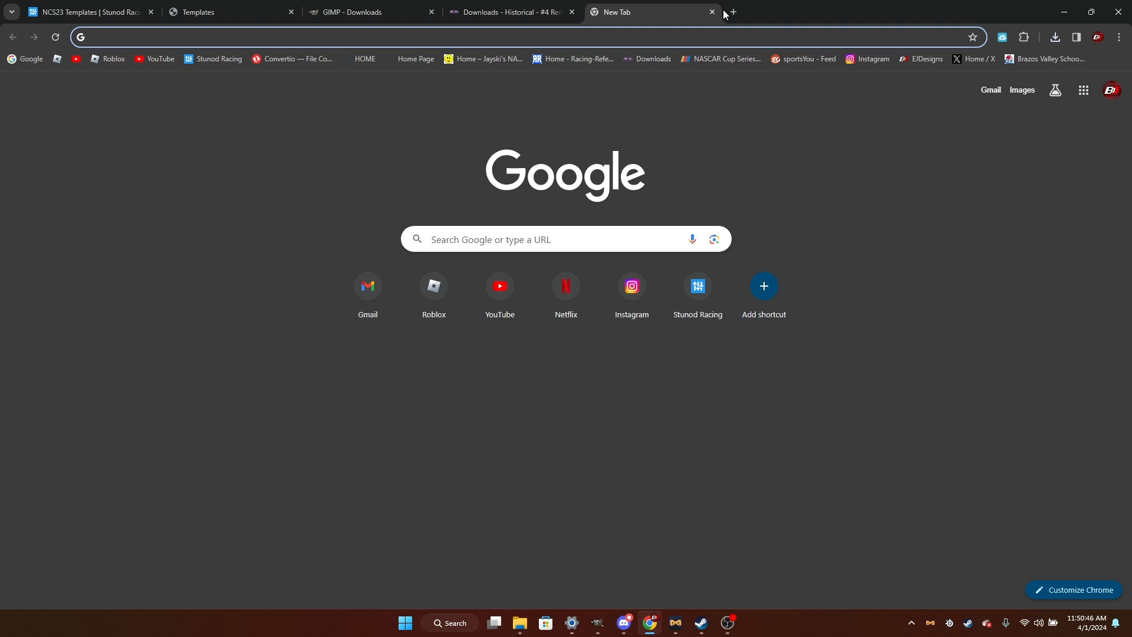
text(roku)
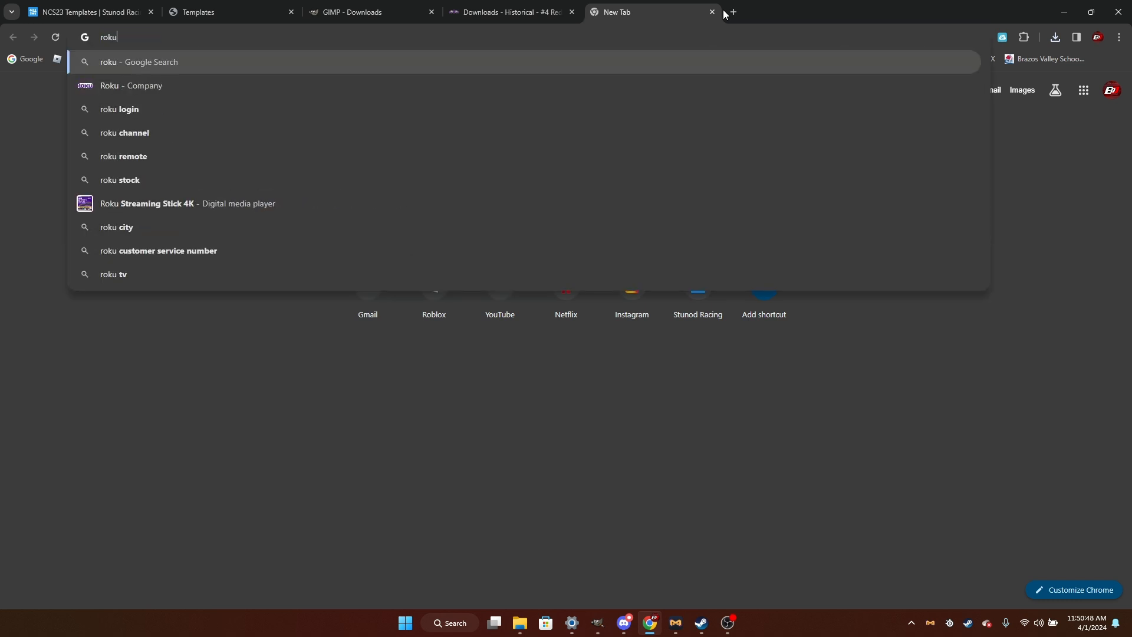
text( logo)
key(Return)
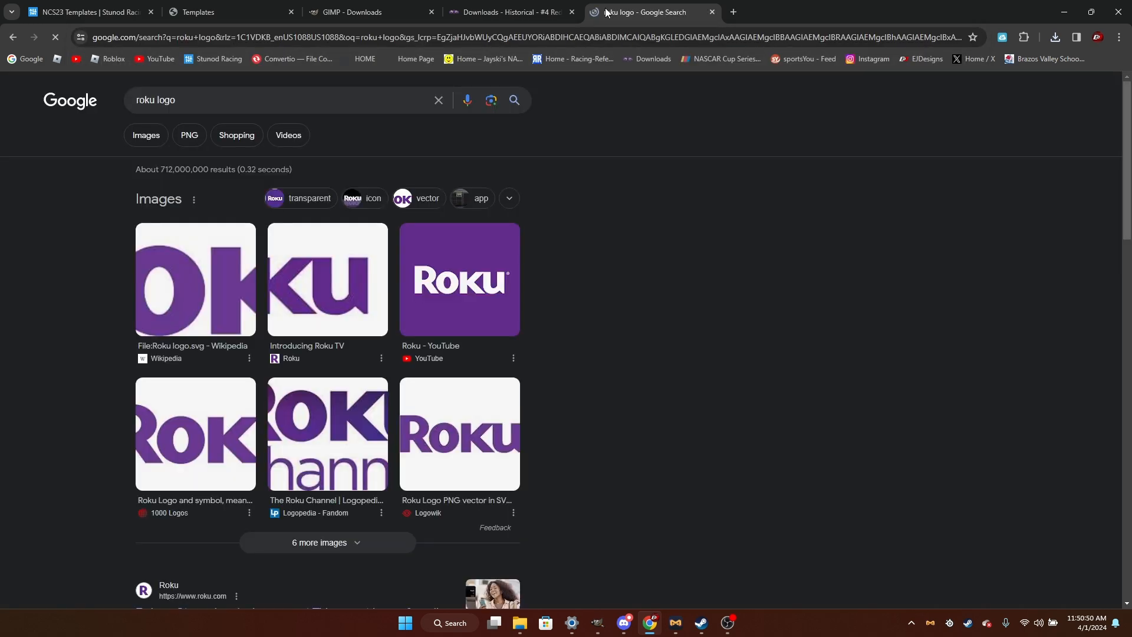
click(152, 134)
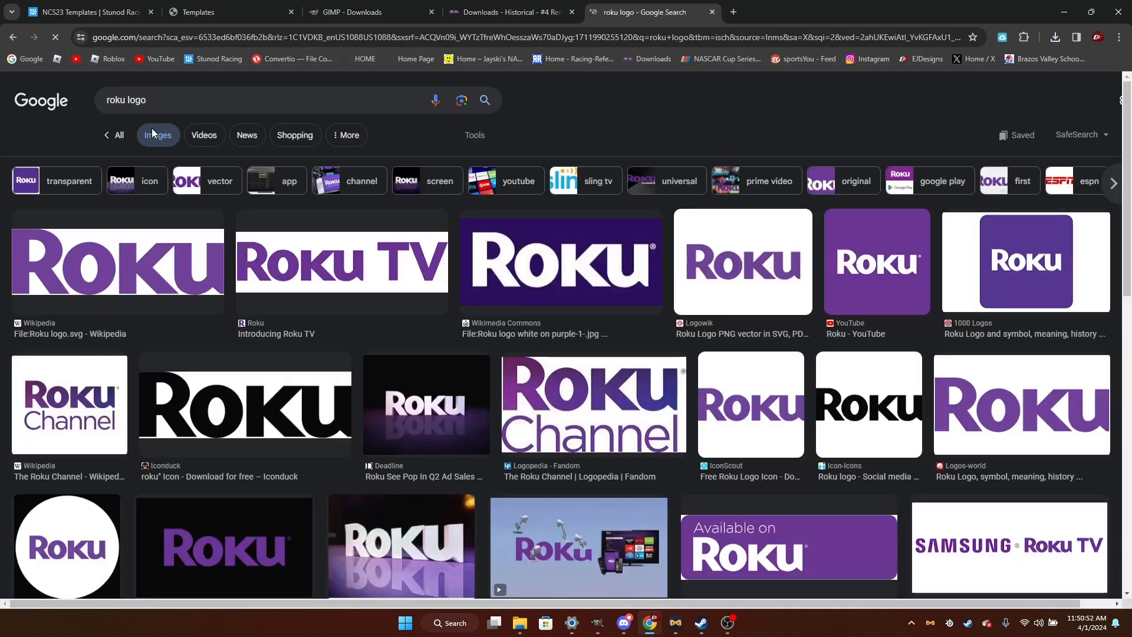
Start saving the Wikipedia Roku logo image and choose the Pictures\Logos\Sponsors folder on Local Disk (D:) as its destination.
click(164, 254)
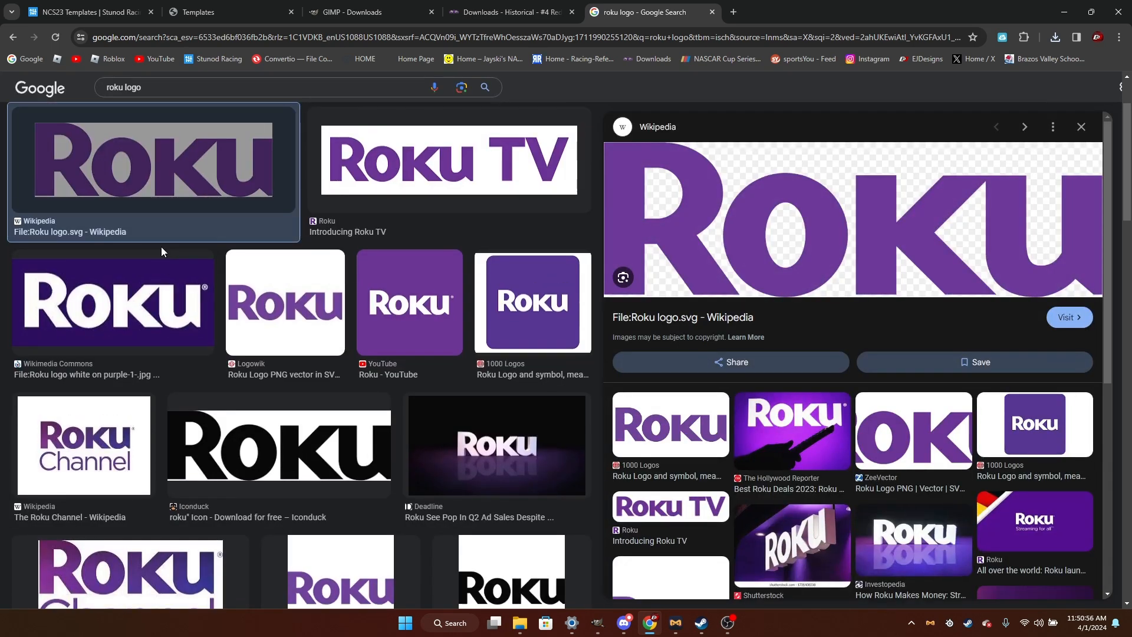
right_click(754, 238)
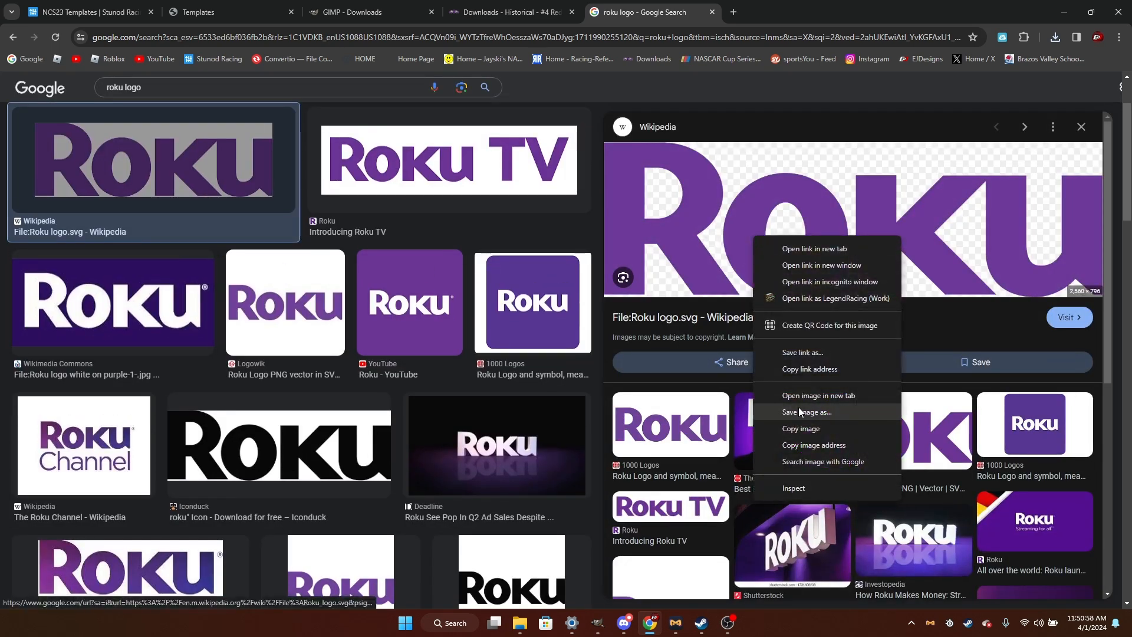
click(790, 412)
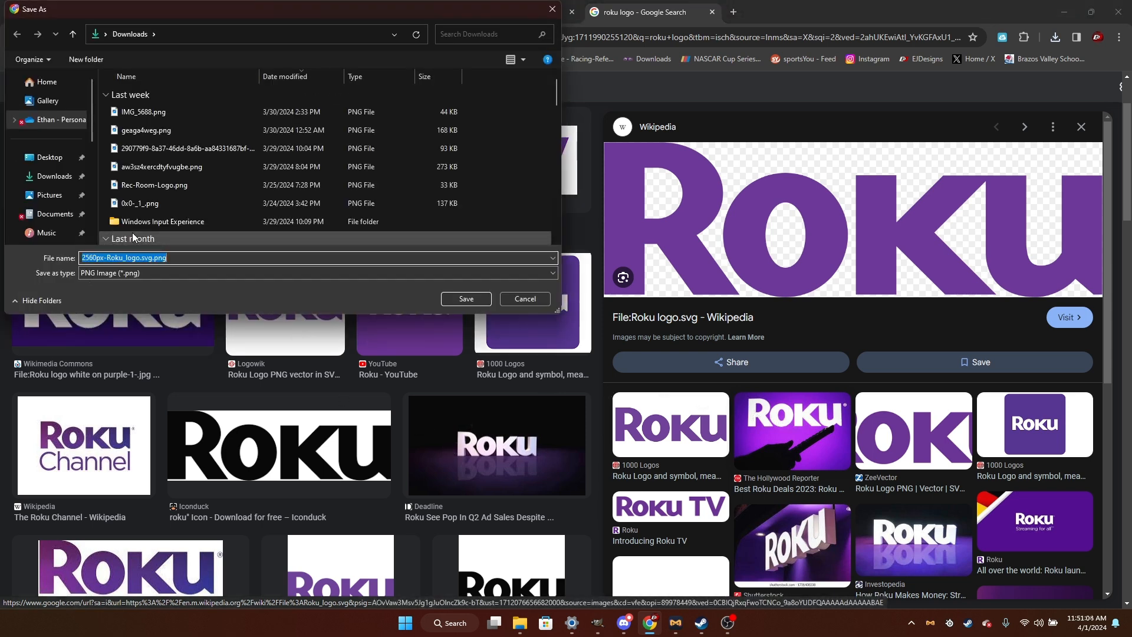
scroll(41, 195, down, 5)
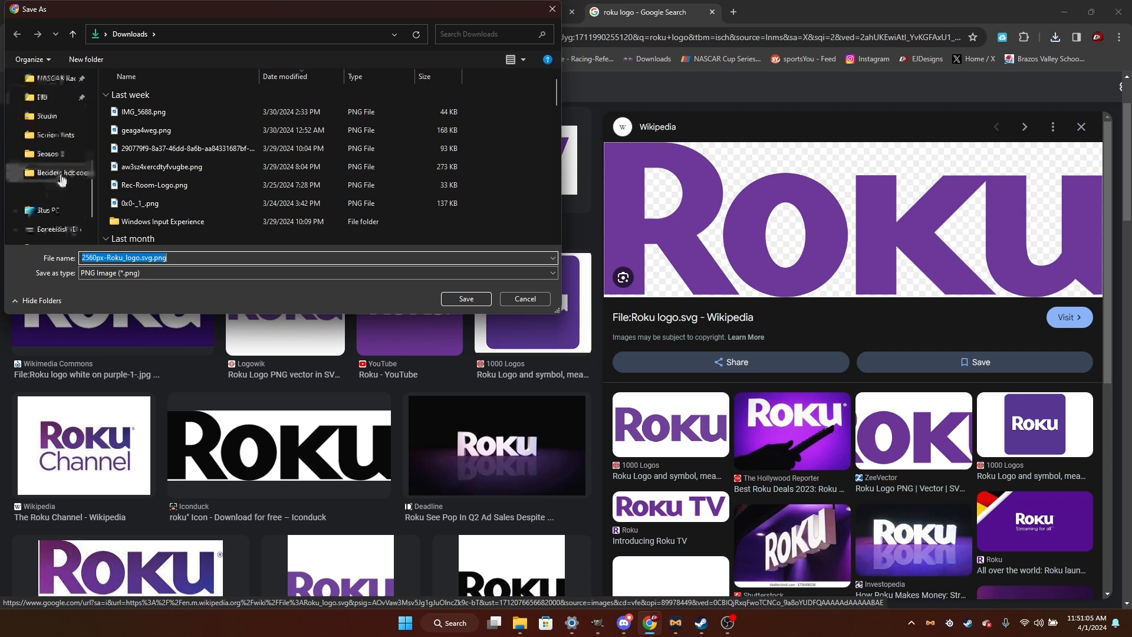
scroll(66, 164, up, 2)
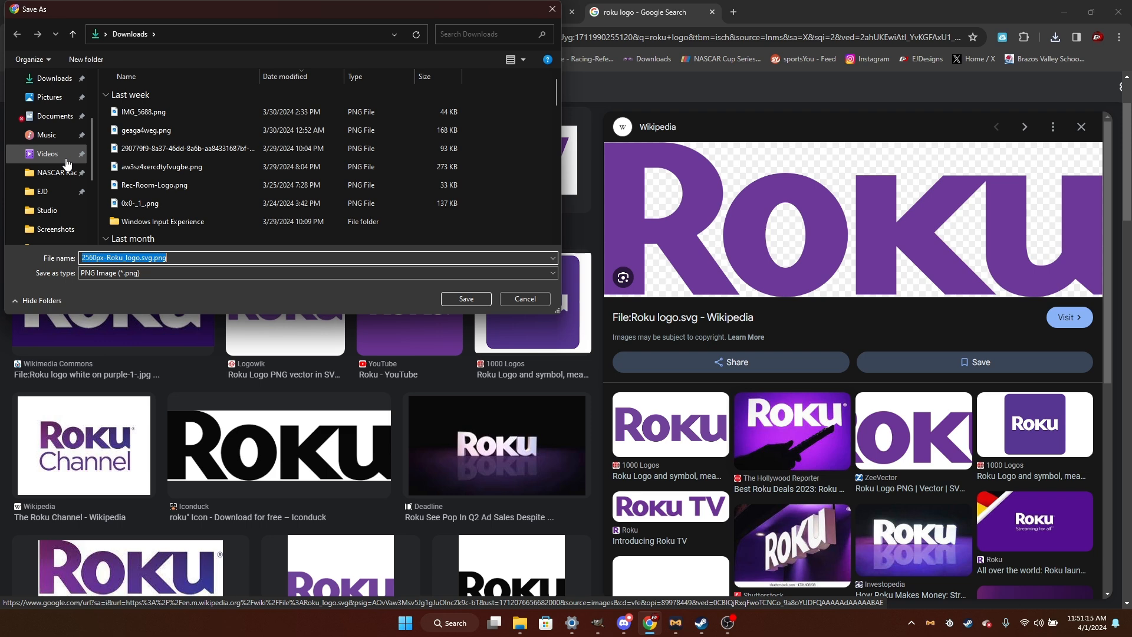
scroll(66, 164, down, 2)
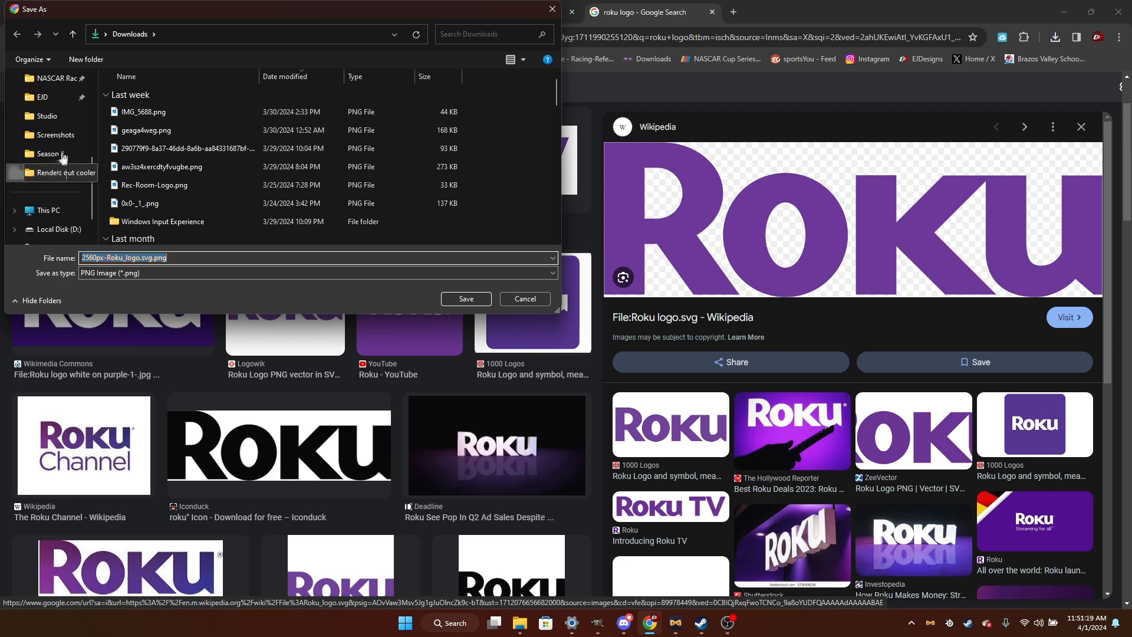
click(64, 157)
click(62, 173)
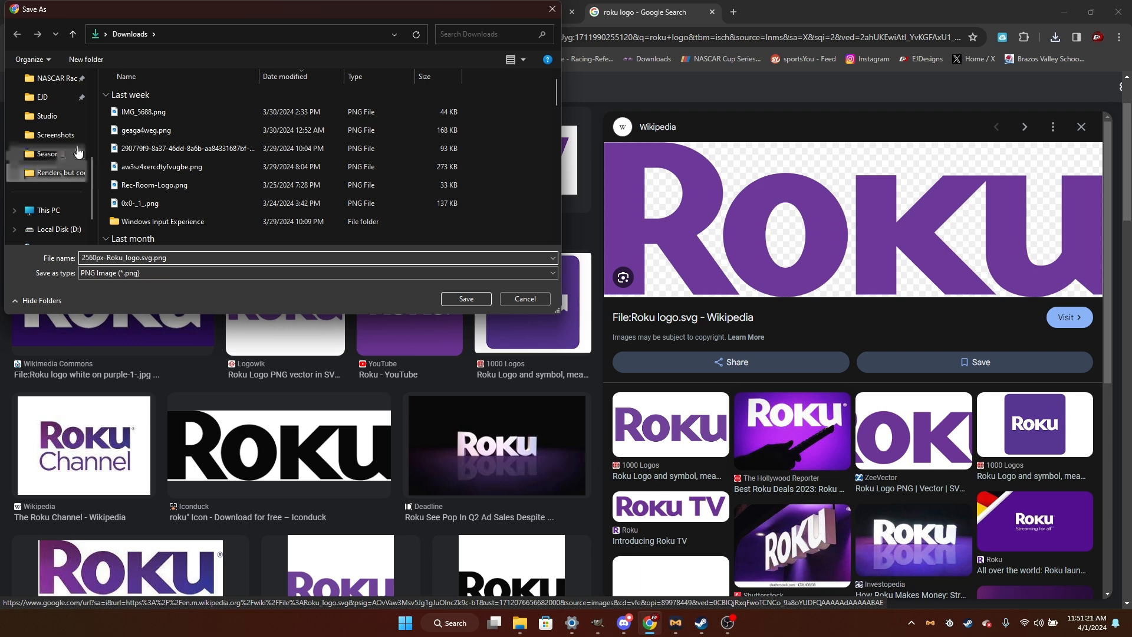
click(43, 99)
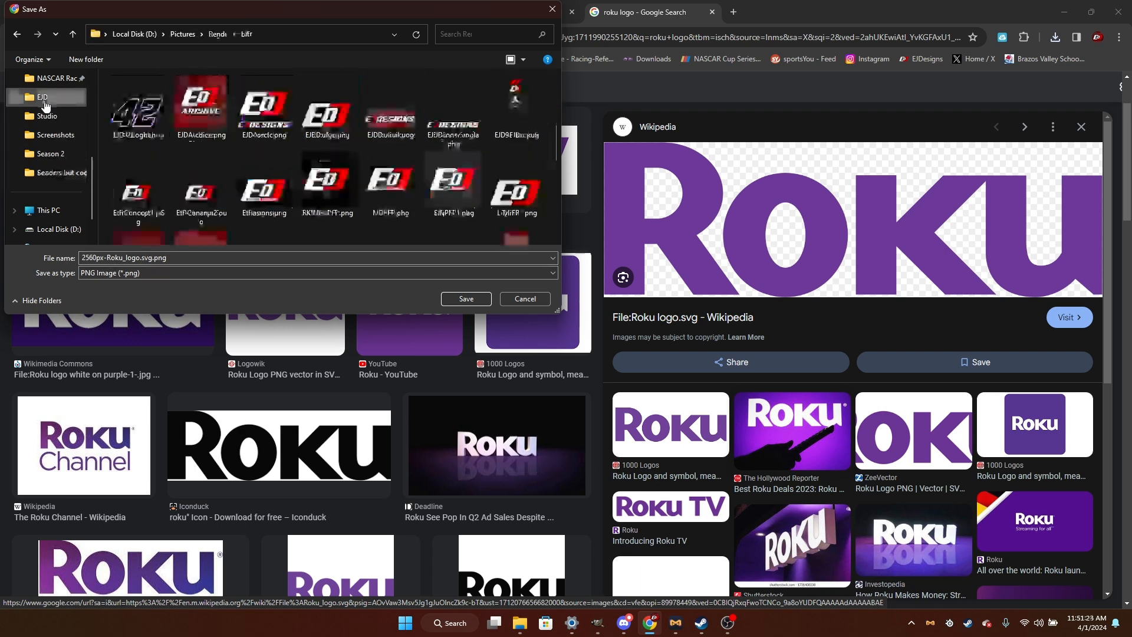
click(217, 33)
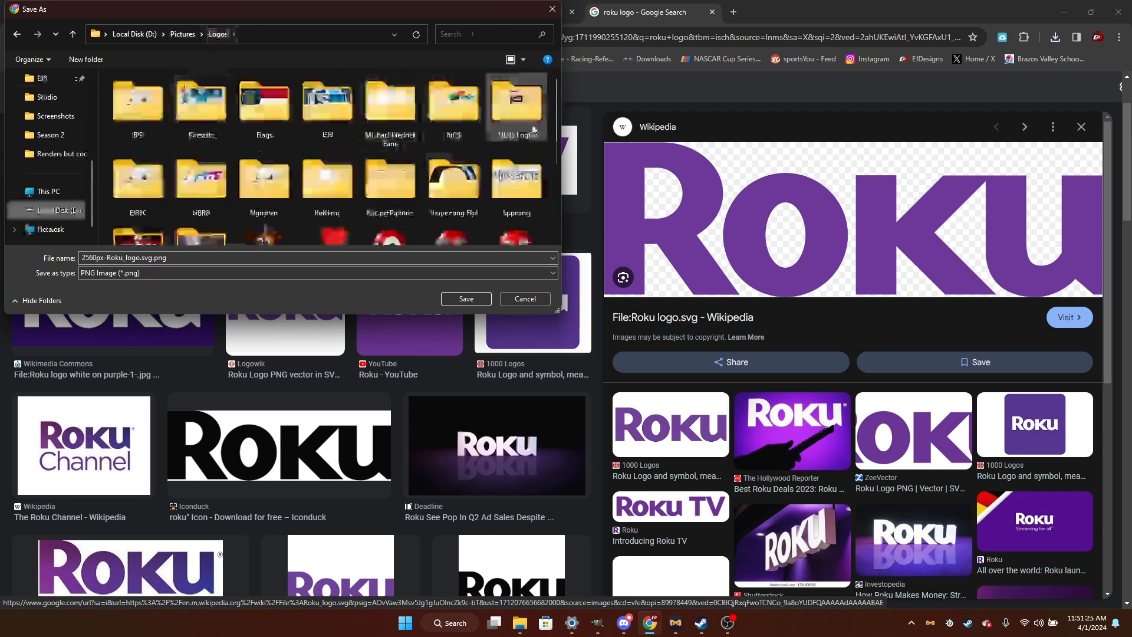
double_click(517, 180)
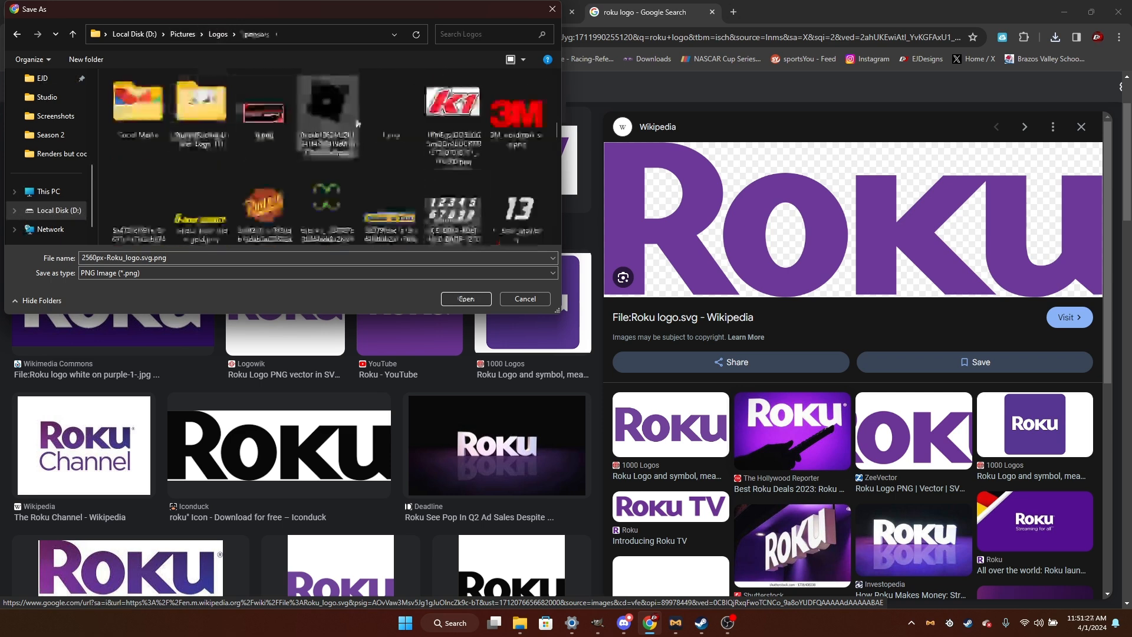
Decline replacing the existing file and save the Roku logo under the name 2560px-Roku_logo.svg11.png.
click(464, 299)
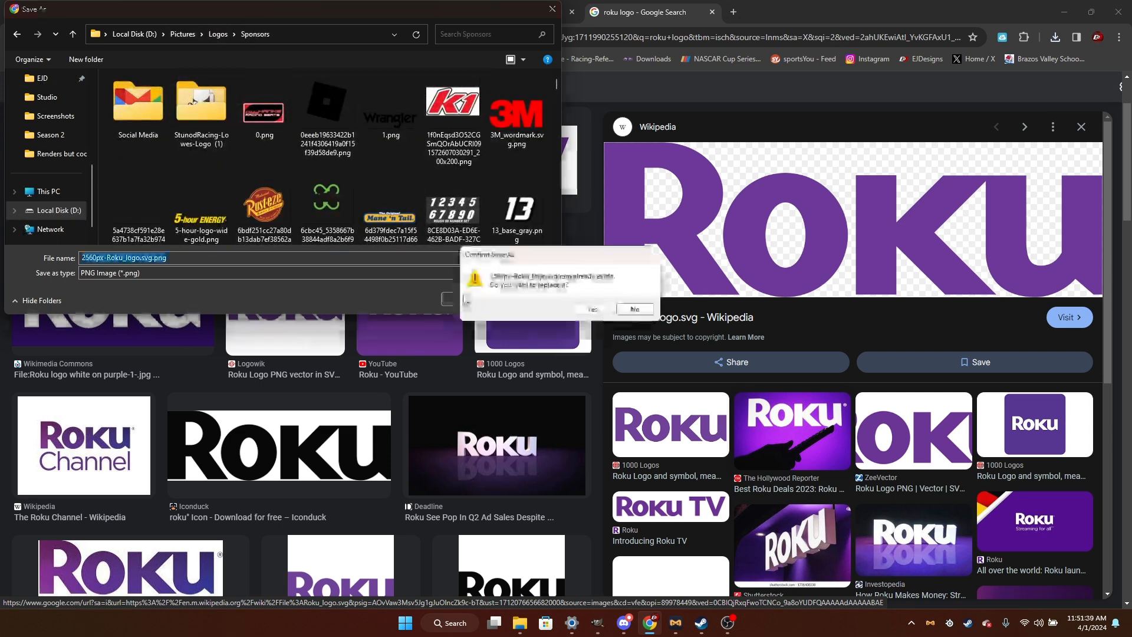
click(632, 311)
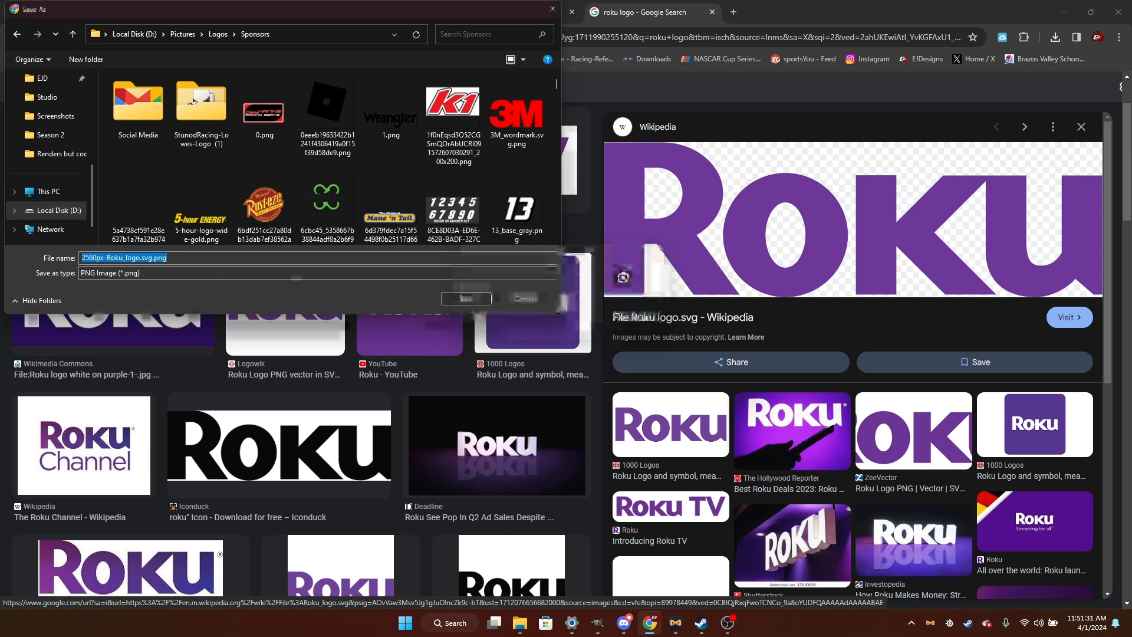
click(141, 257)
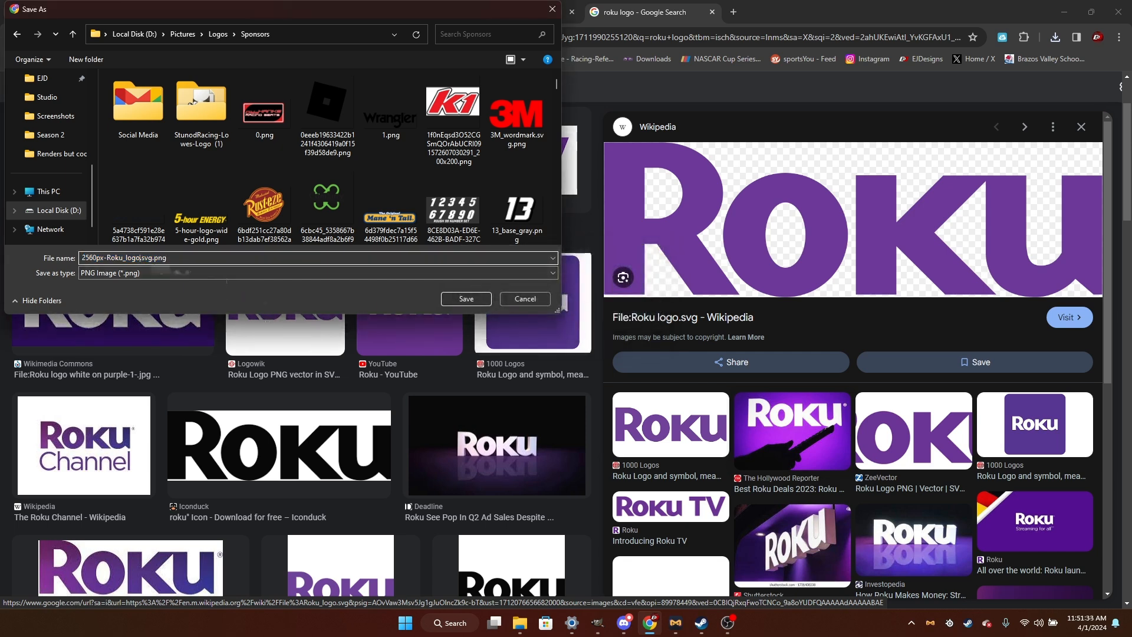
key(Delete)
key(Delete)
key(Delete)
key(Delete)
click(465, 298)
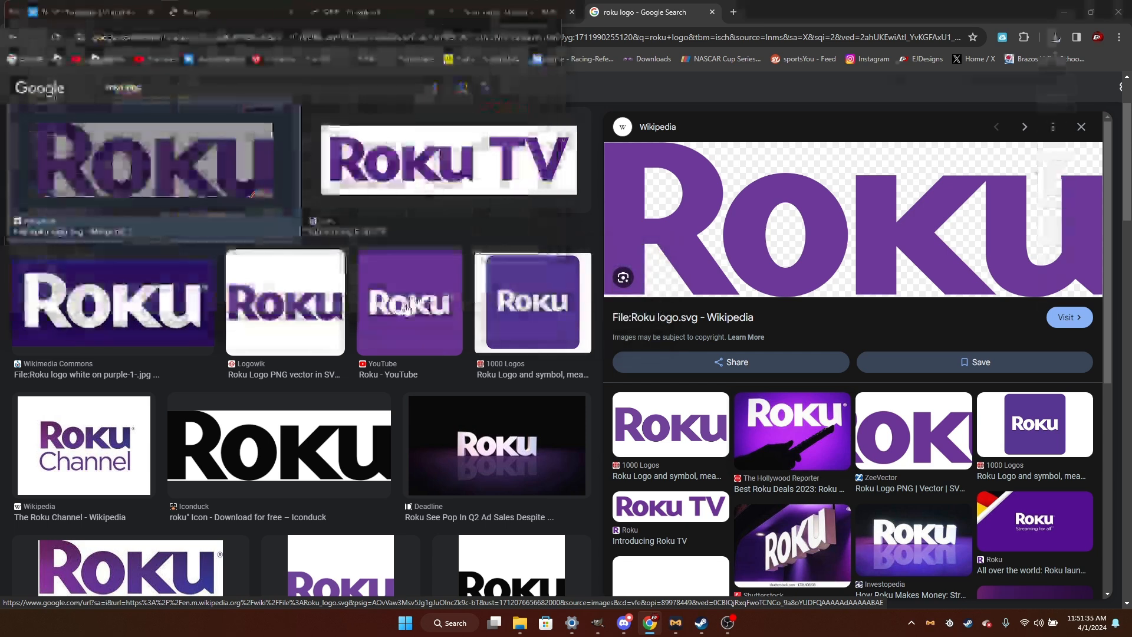
Save the stacked Roku Channel logo from the Logopedia result as The_Roku_Channel_Stacked (1).webp in the Sponsors folder.
scroll(383, 301, down, 3)
click(154, 384)
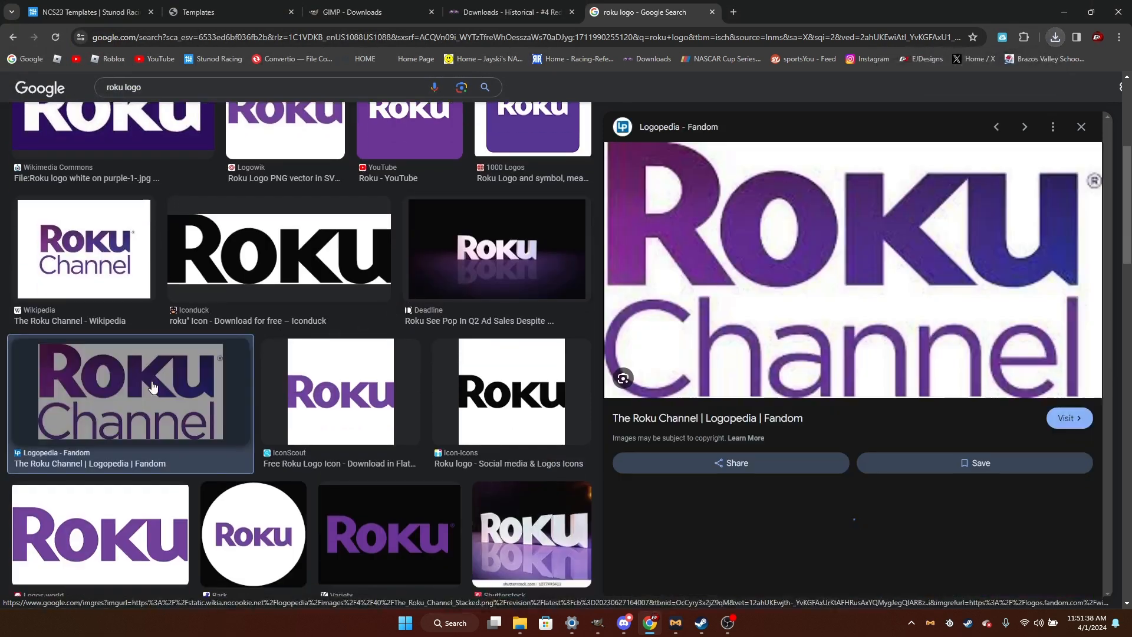
right_click(706, 241)
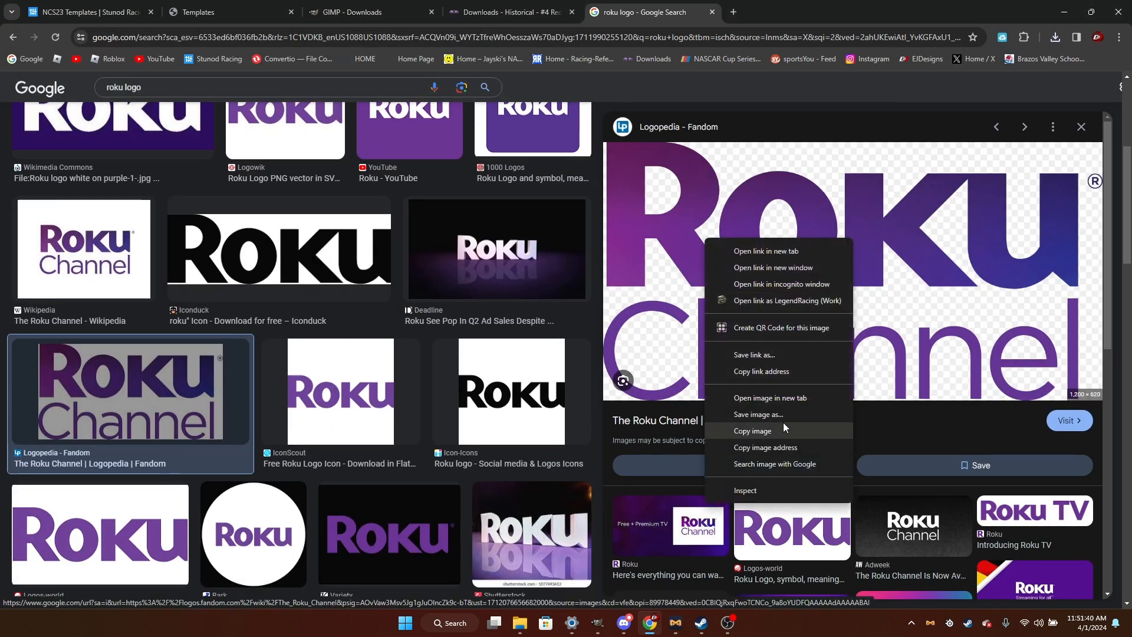
click(758, 414)
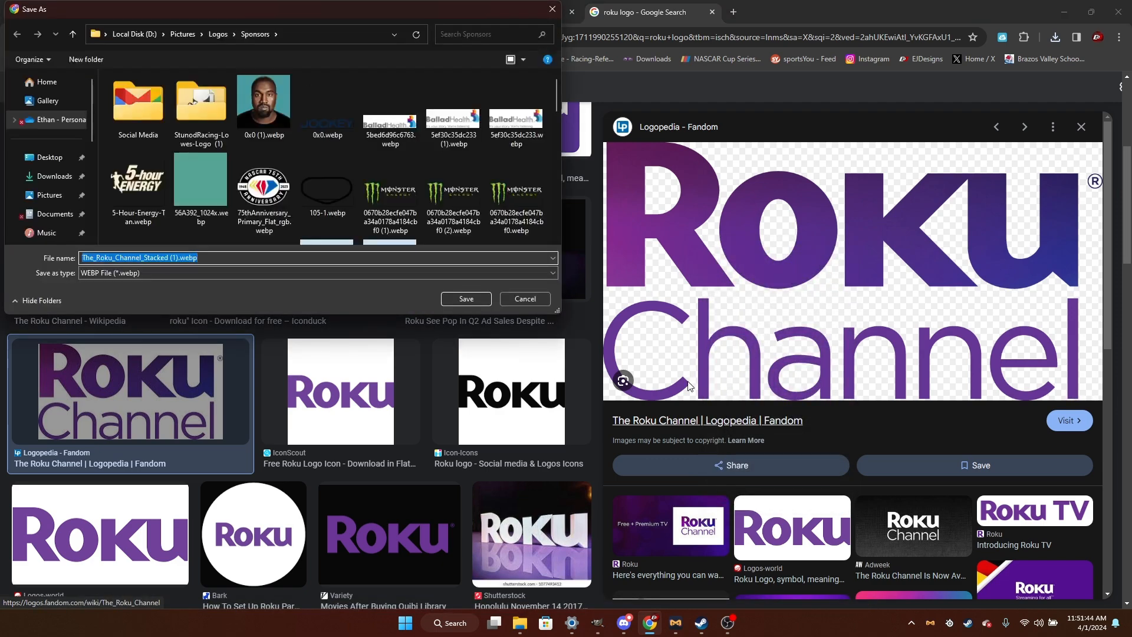
click(473, 298)
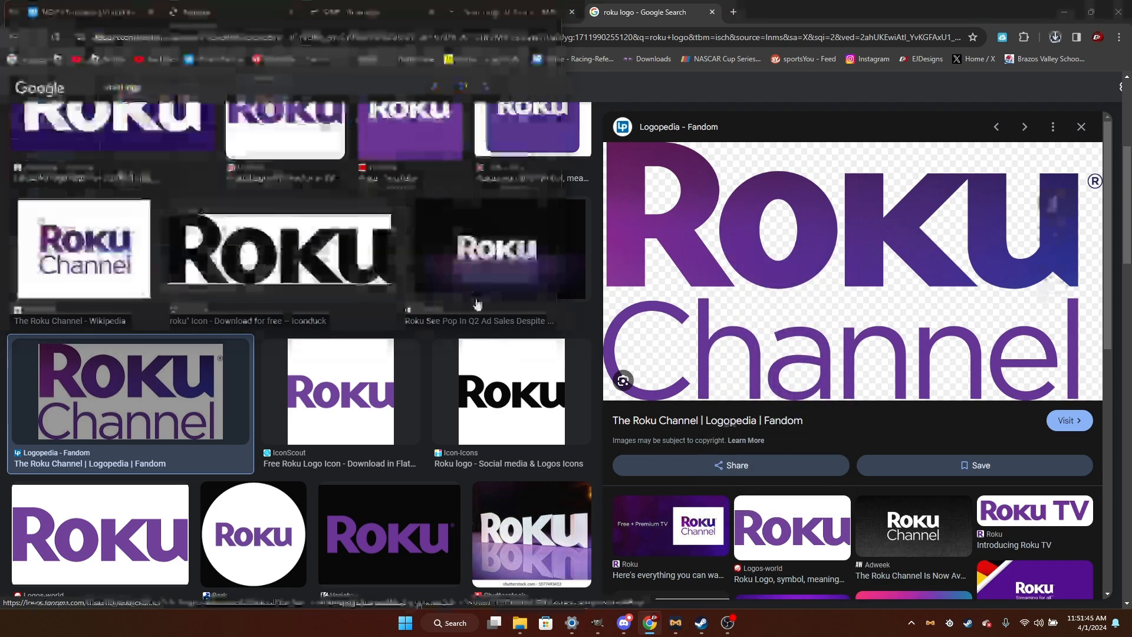
scroll(478, 302, down, 3)
scroll(480, 359, up, 3)
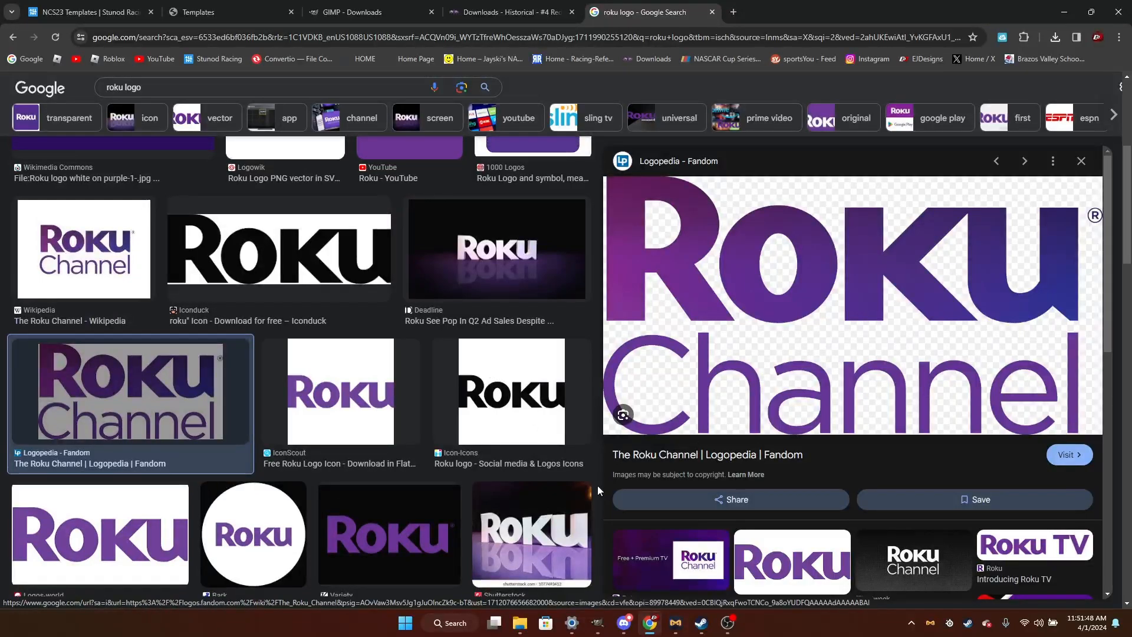
Switch to GIMP and open The_Roku_Channel_Stacked (1).webp and 2560px-Roku_logo.svg11.png together from the Sponsors folder.
click(602, 631)
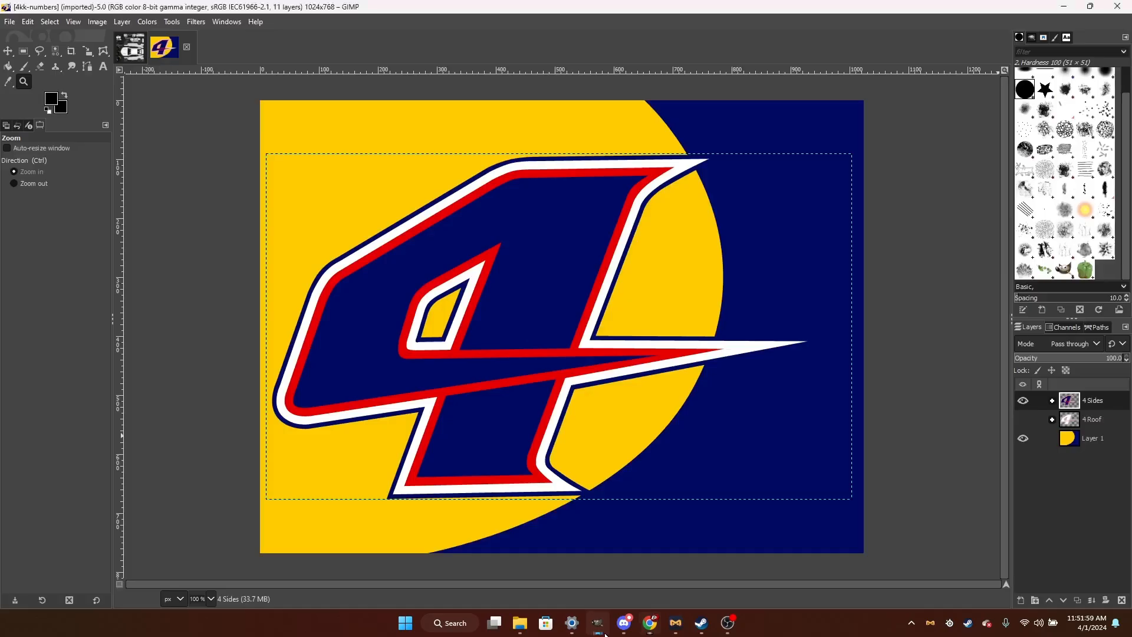
click(7, 21)
click(26, 67)
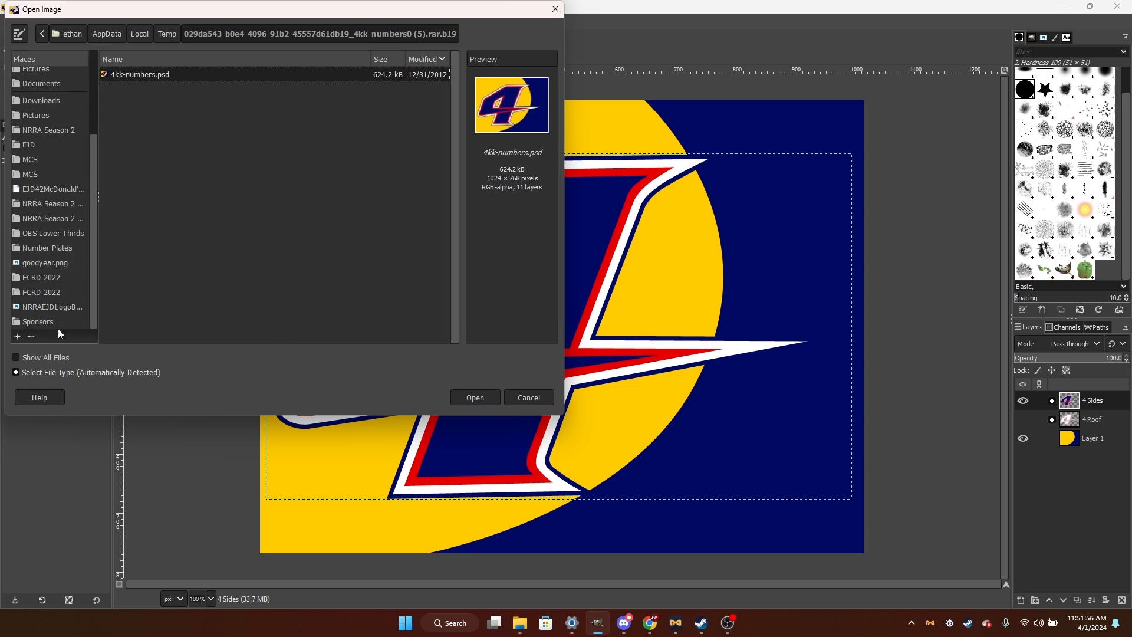
click(59, 320)
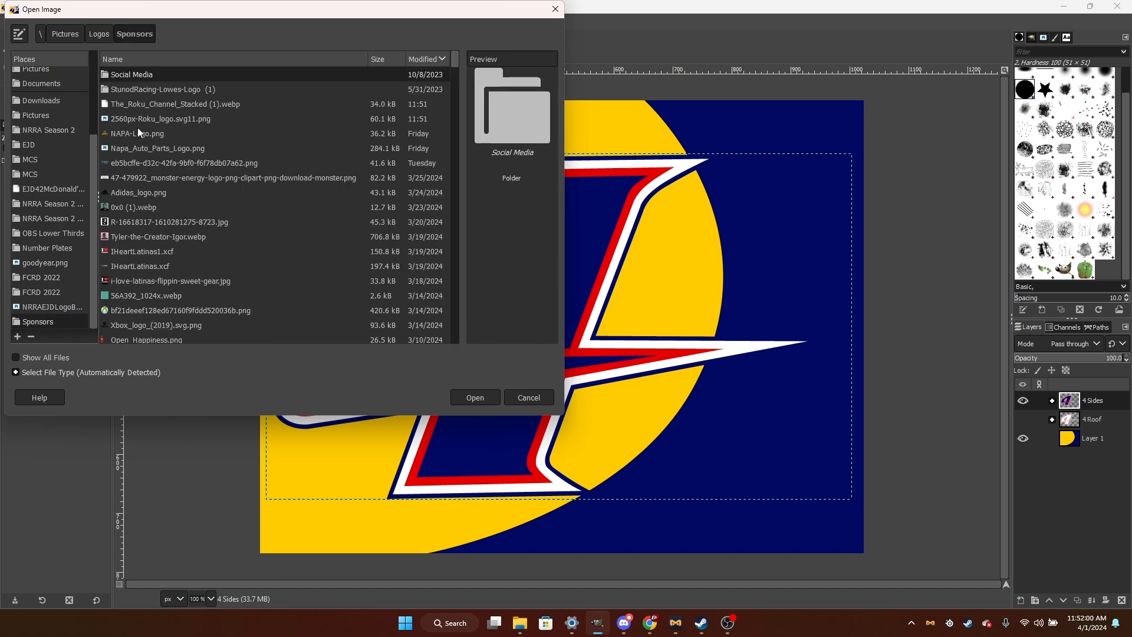
click(147, 108)
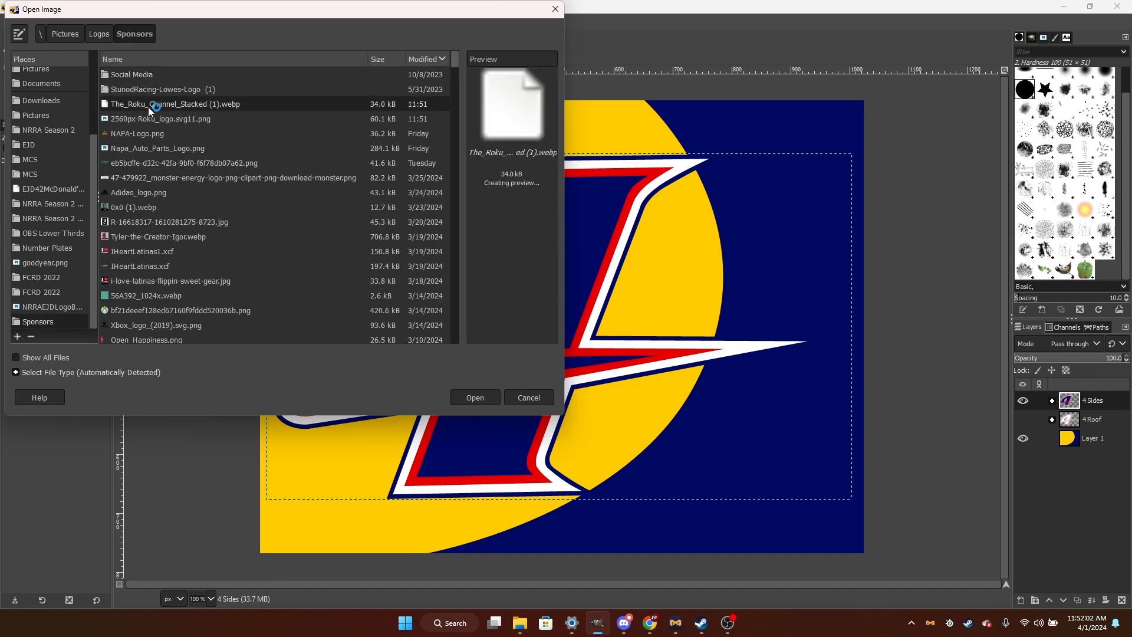
ctrl+click(171, 120)
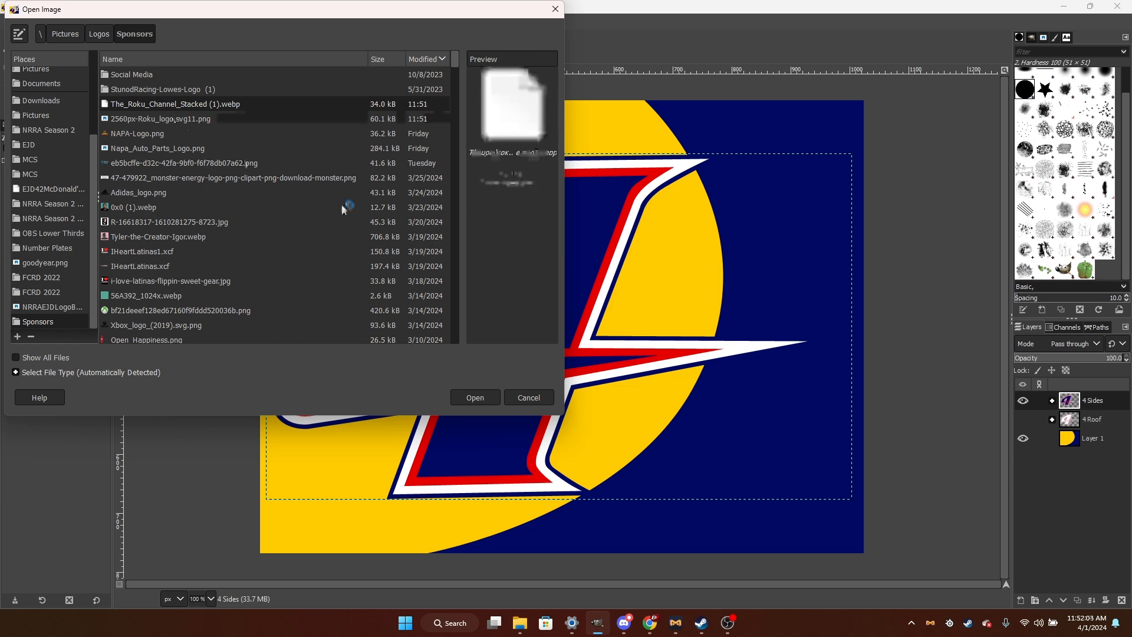
click(474, 397)
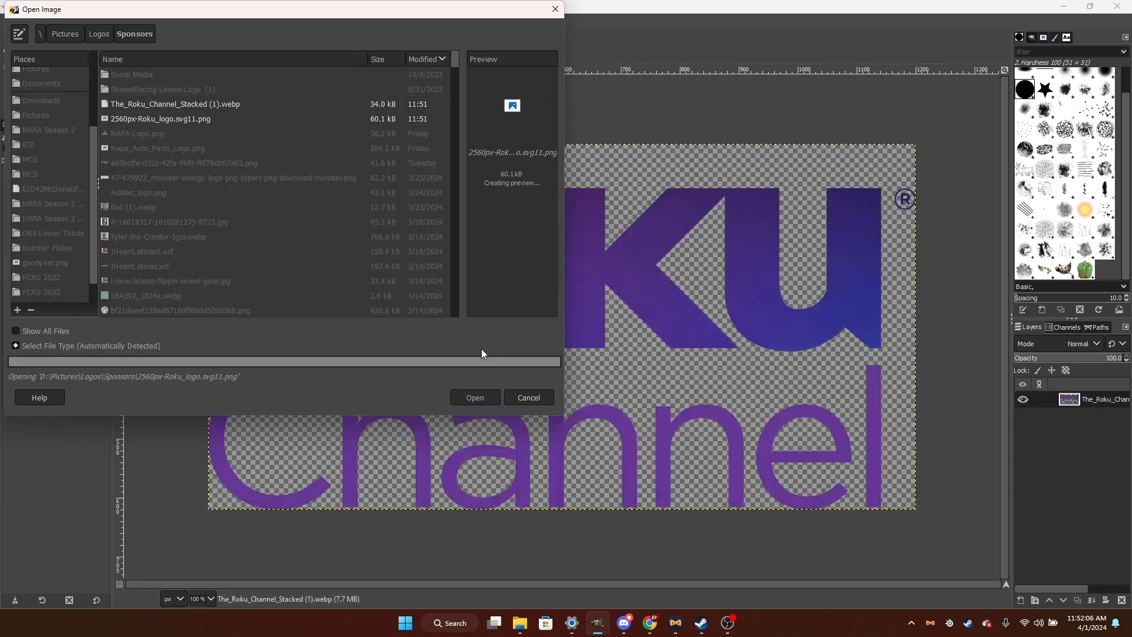
Examine the opened Roku logo at several zoom levels, and look over the number 4 and Roku Channel images.
scroll(487, 331, down, 3)
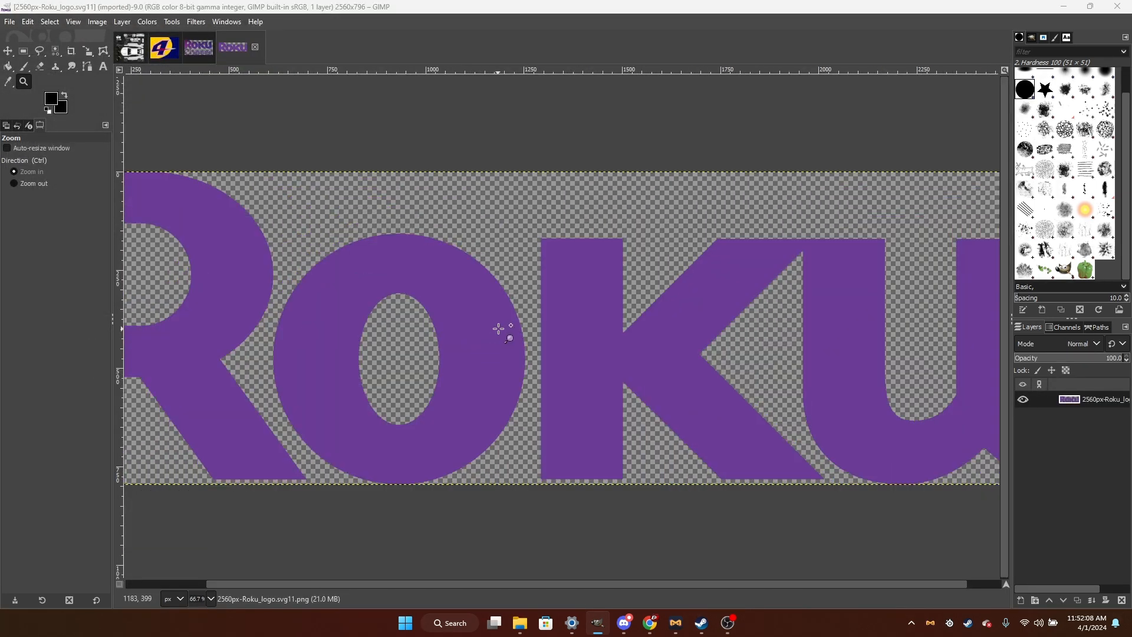
scroll(687, 342, up, 2)
scroll(690, 336, down, 1)
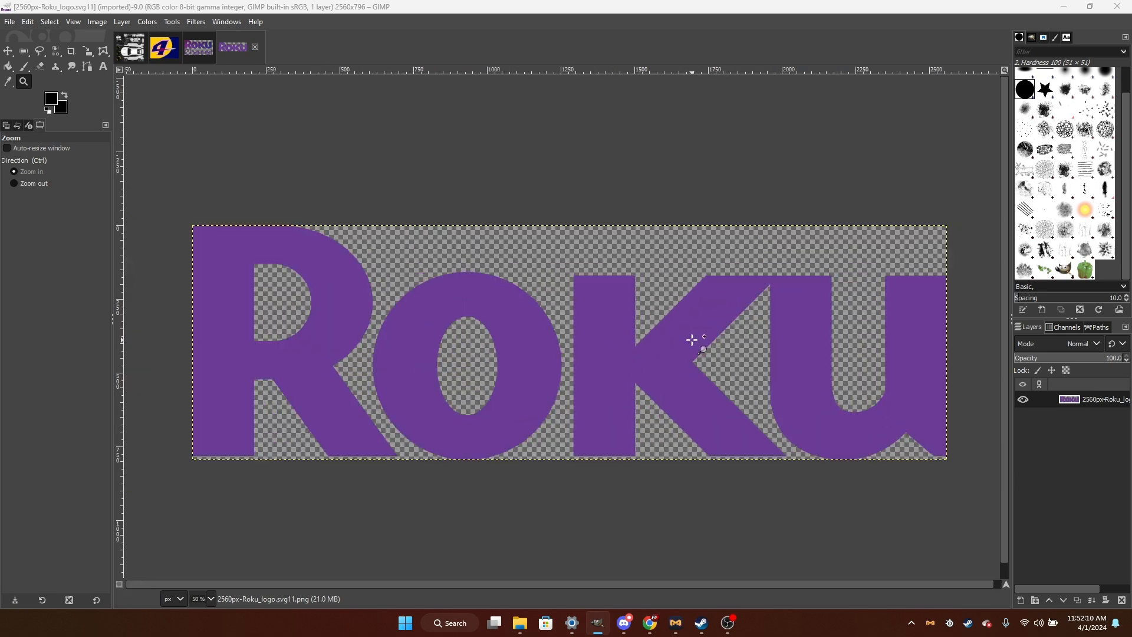
scroll(303, 207, down, 1)
scroll(462, 243, up, 1)
scroll(483, 251, down, 1)
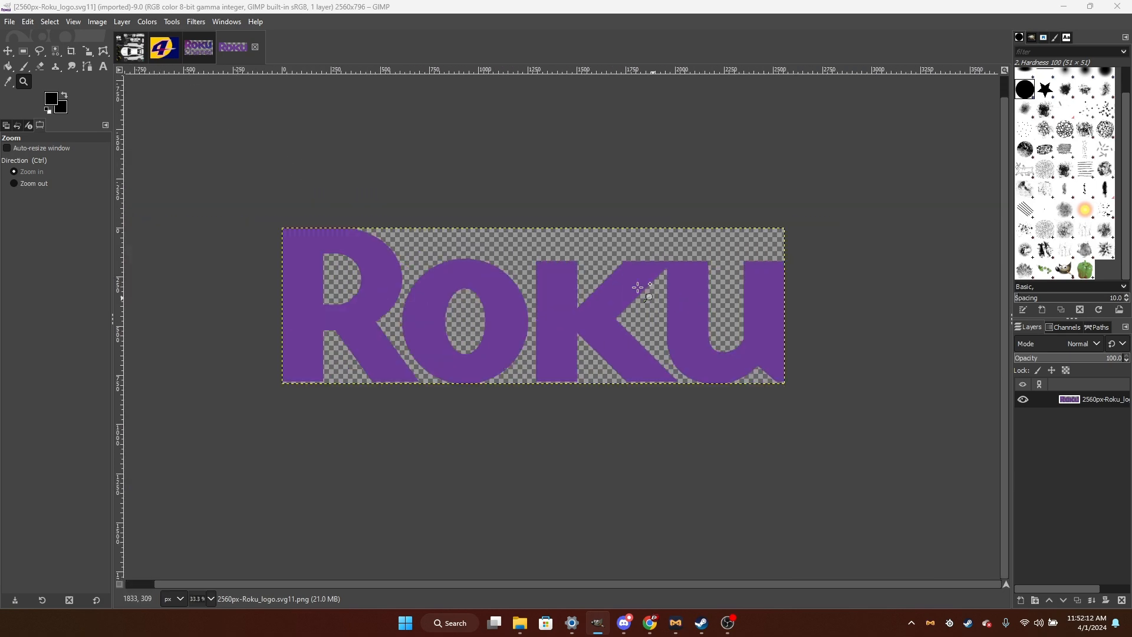
scroll(483, 253, up, 1)
click(160, 53)
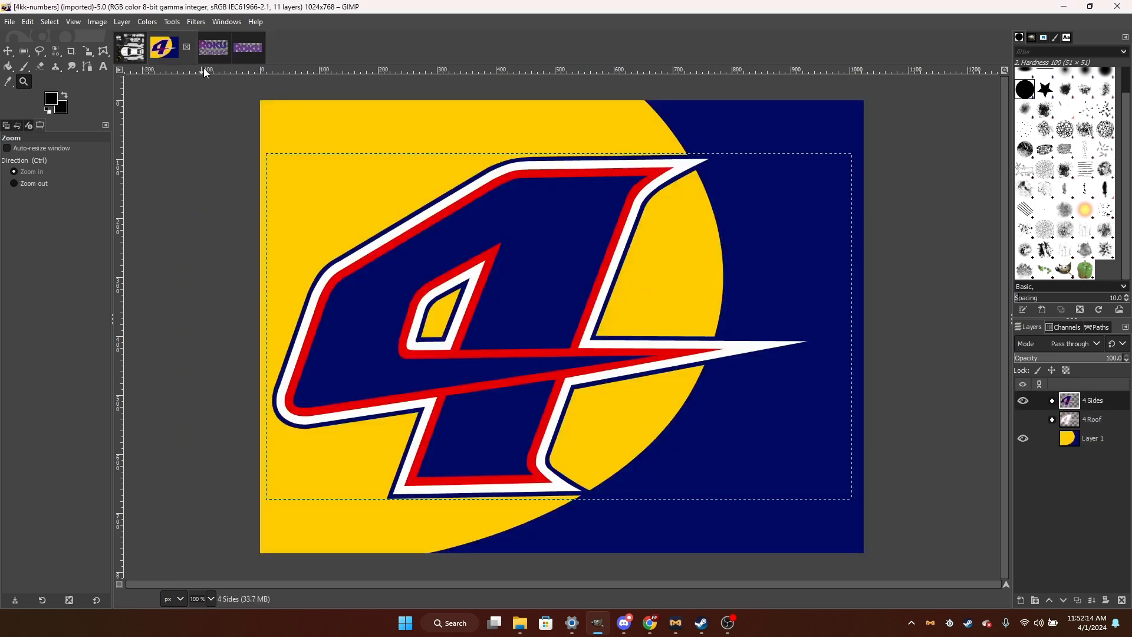
click(243, 51)
click(205, 49)
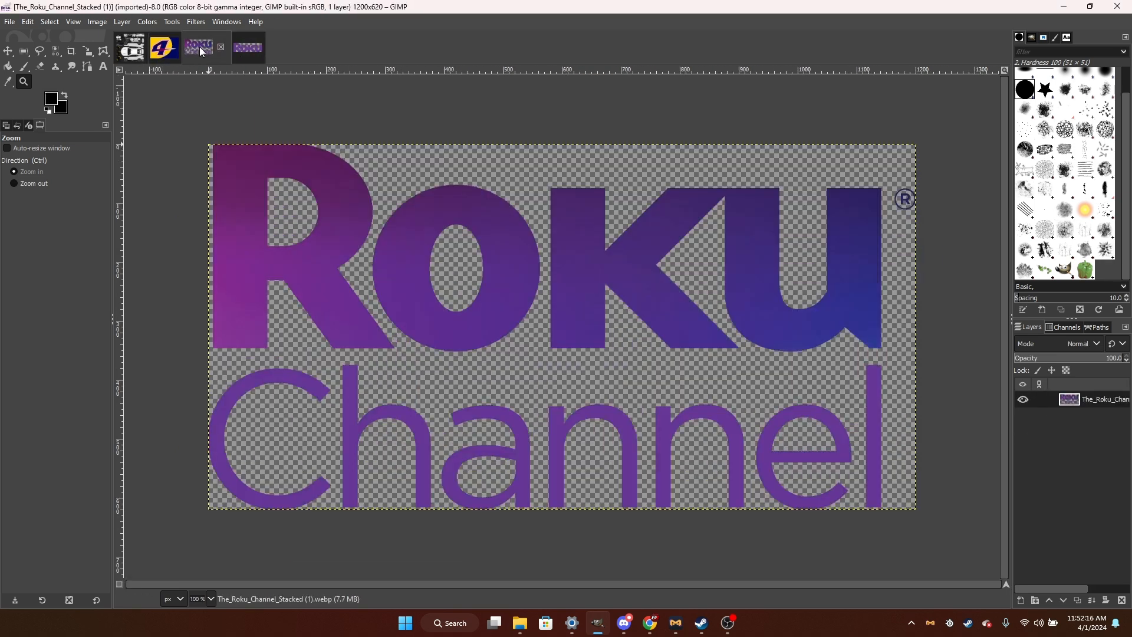
Switch to the NCS23_Camry template image and look over its car body layout.
click(130, 49)
scroll(610, 406, up, 1)
scroll(616, 408, down, 2)
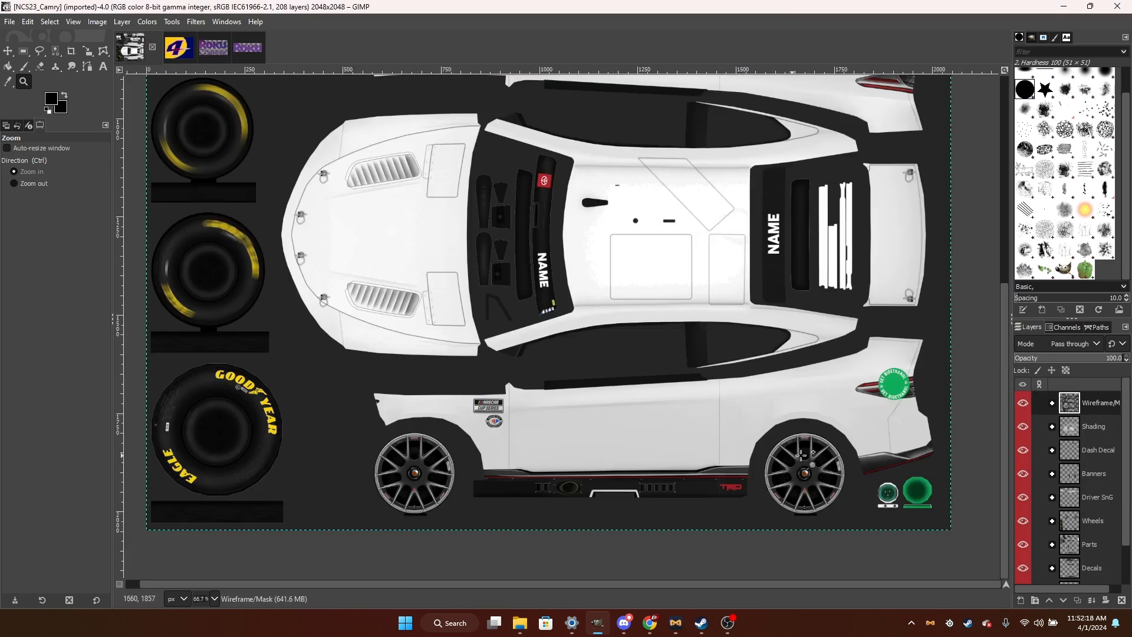
scroll(381, 249, up, 7)
scroll(380, 249, down, 6)
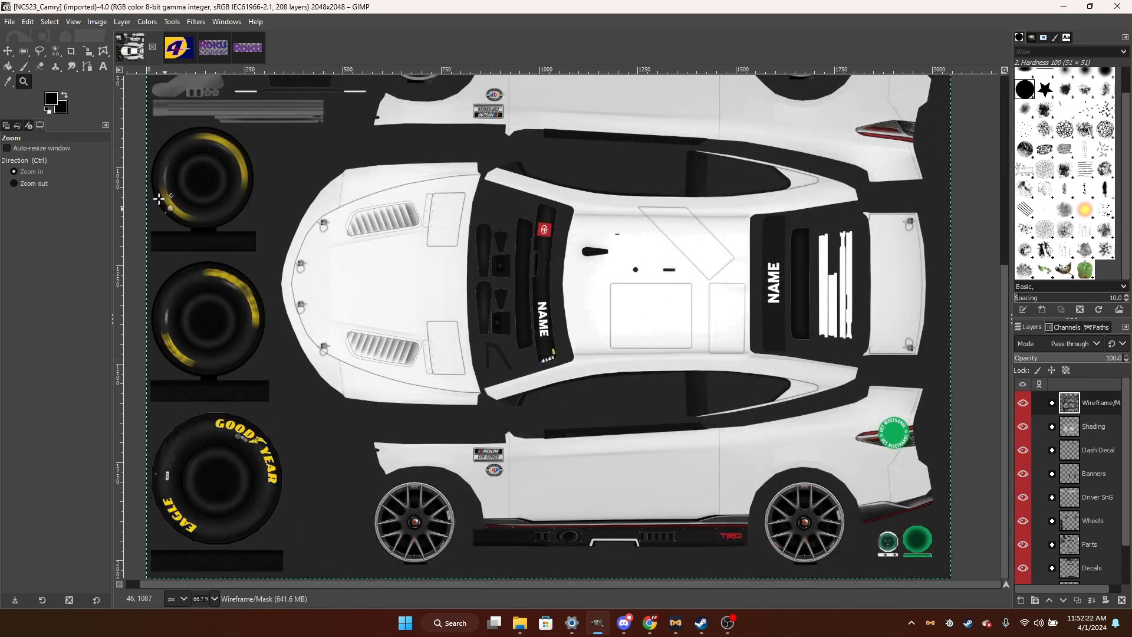
Find EJD45Coca-ColaCOMP.xcf in the Renders but cooler folder under Pictures and open it.
click(12, 22)
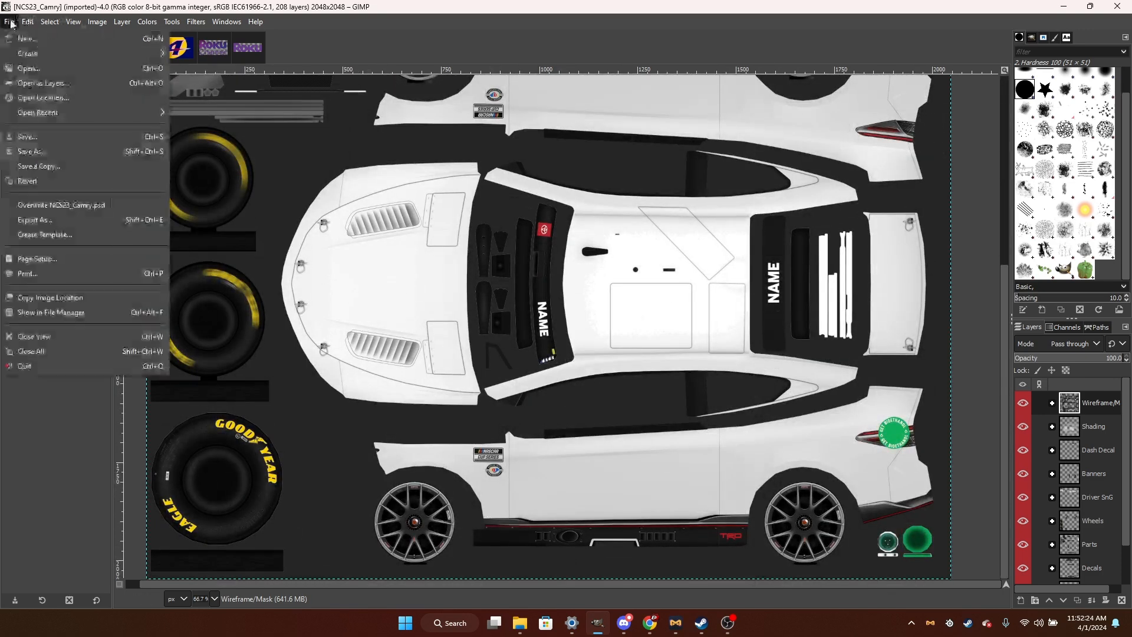
click(347, 154)
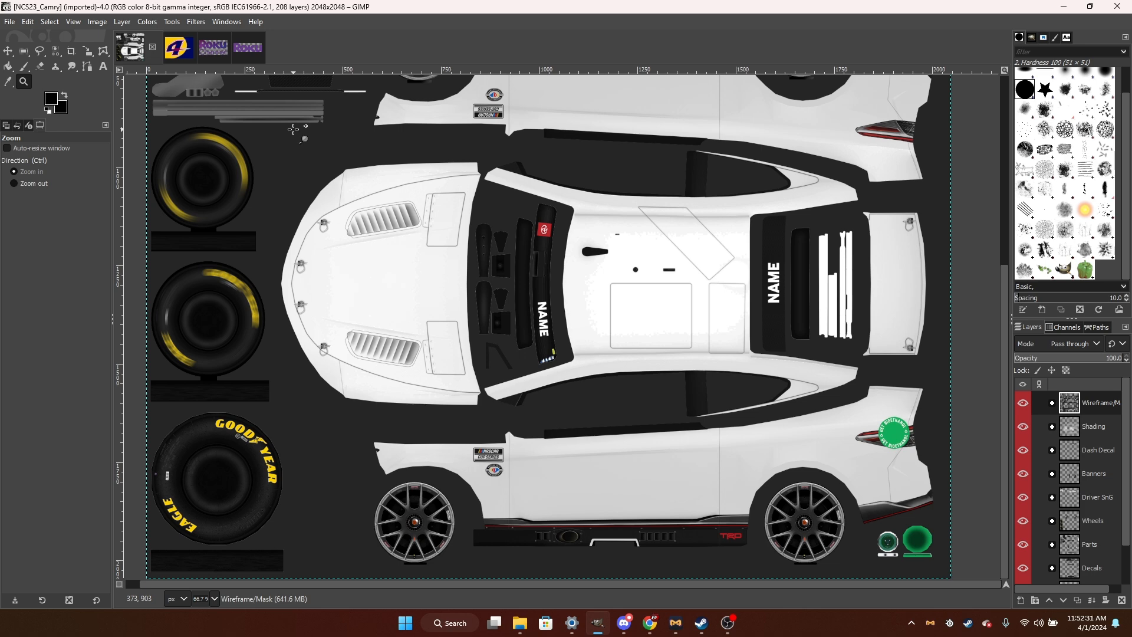
click(10, 22)
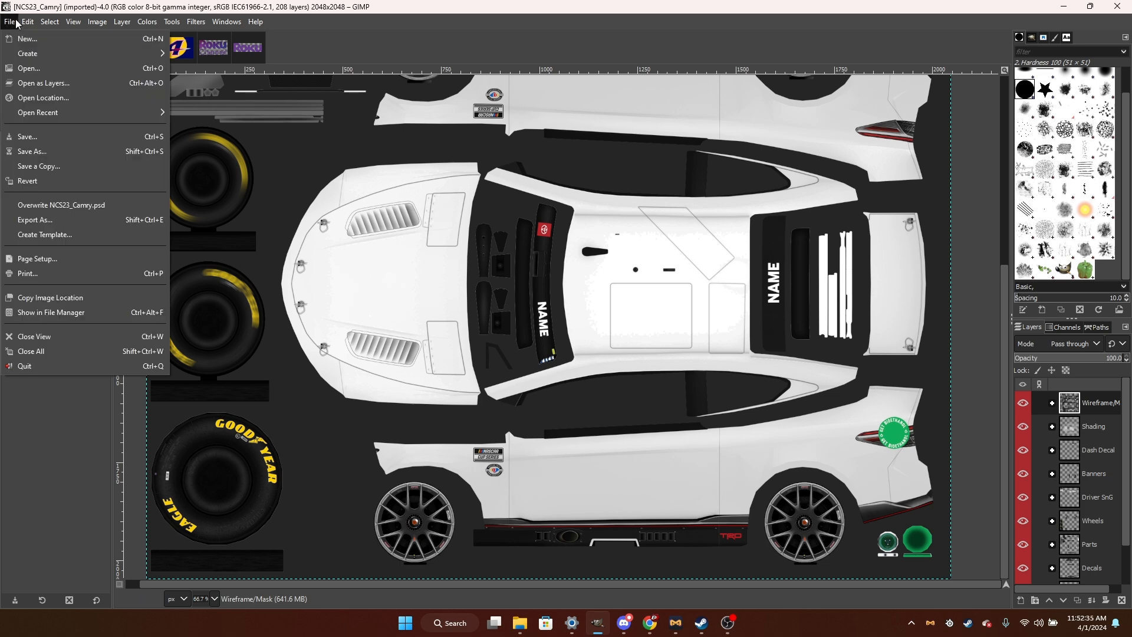
click(28, 68)
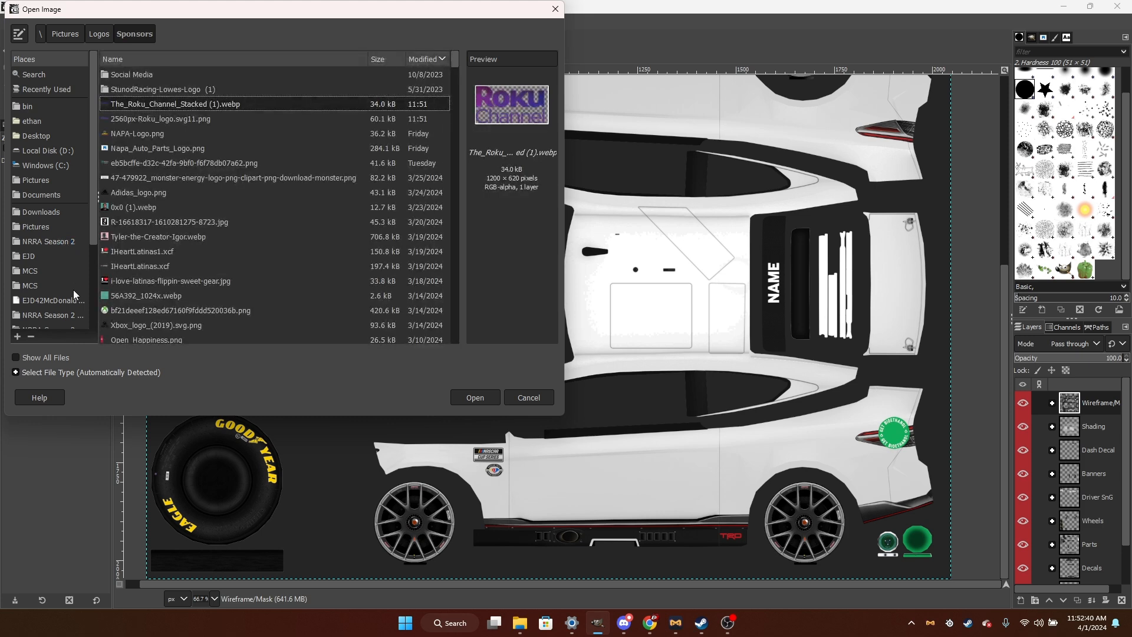
scroll(75, 319, down, 1)
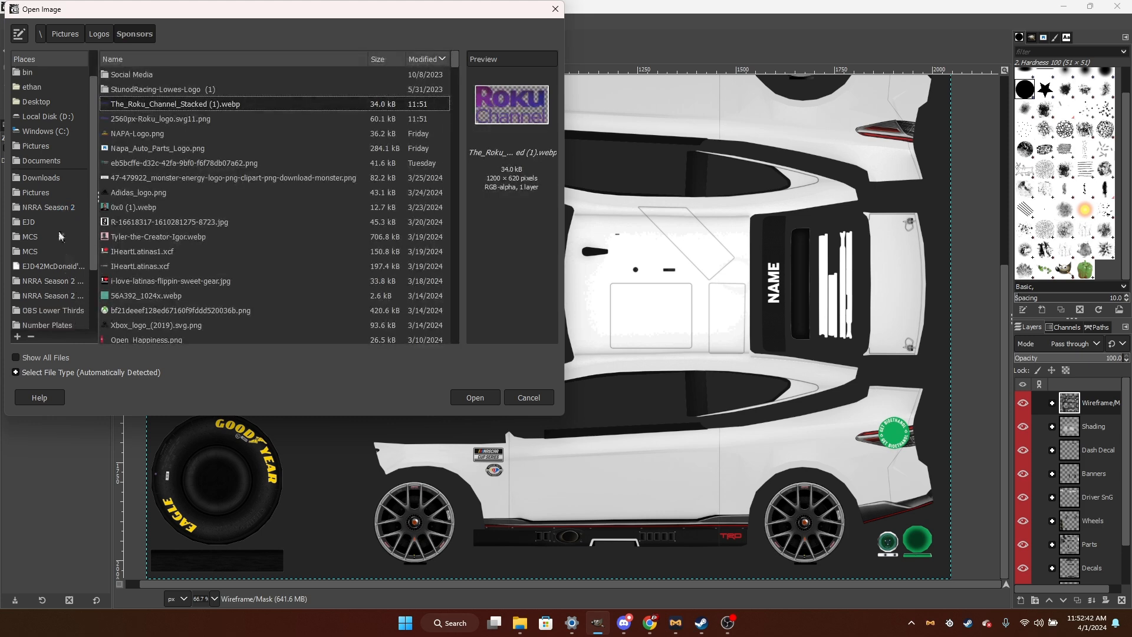
click(67, 286)
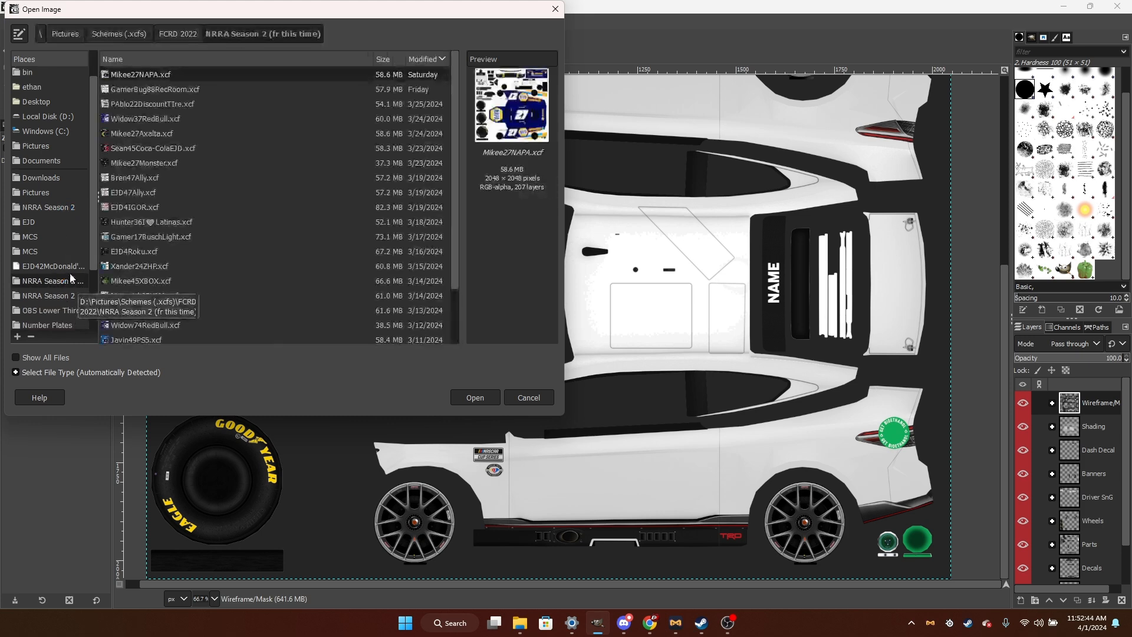
click(60, 242)
click(60, 223)
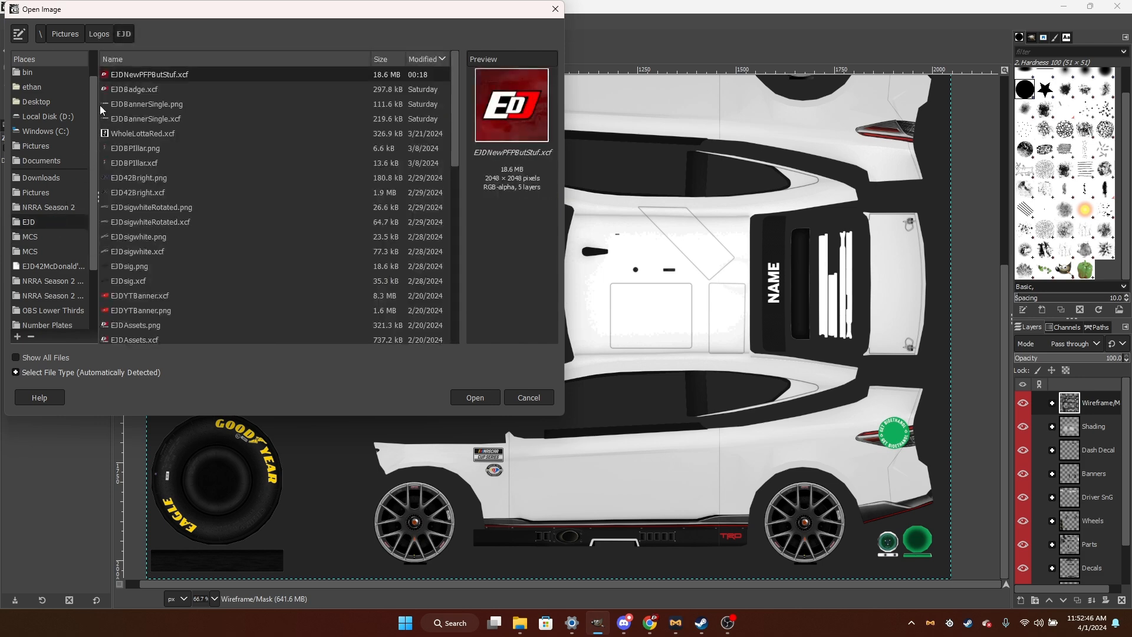
click(61, 208)
click(57, 34)
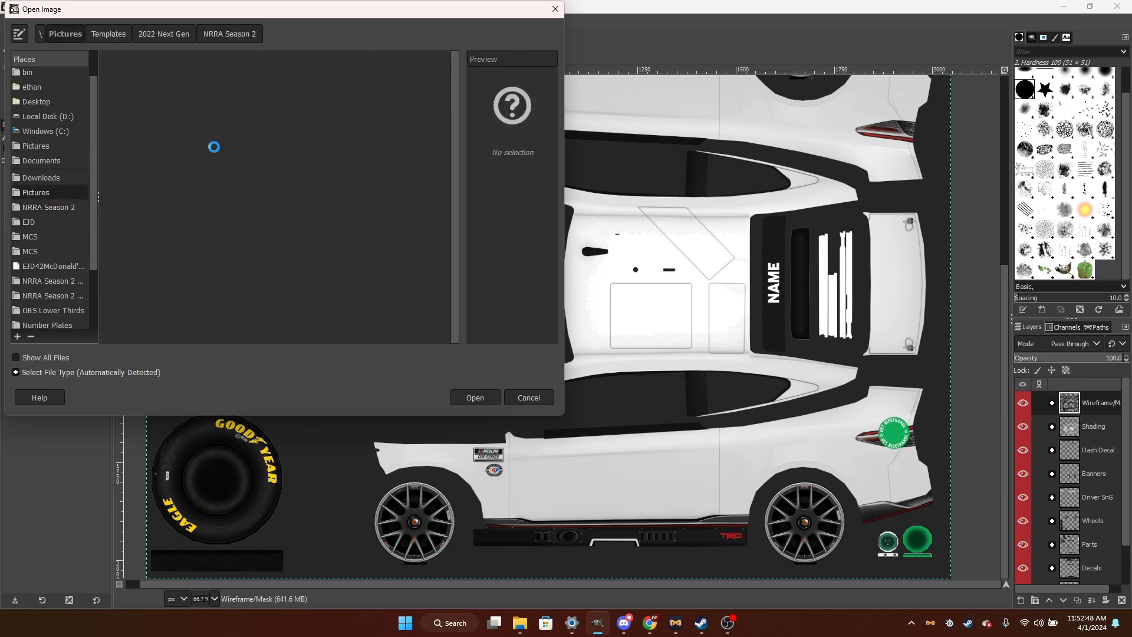
double_click(150, 75)
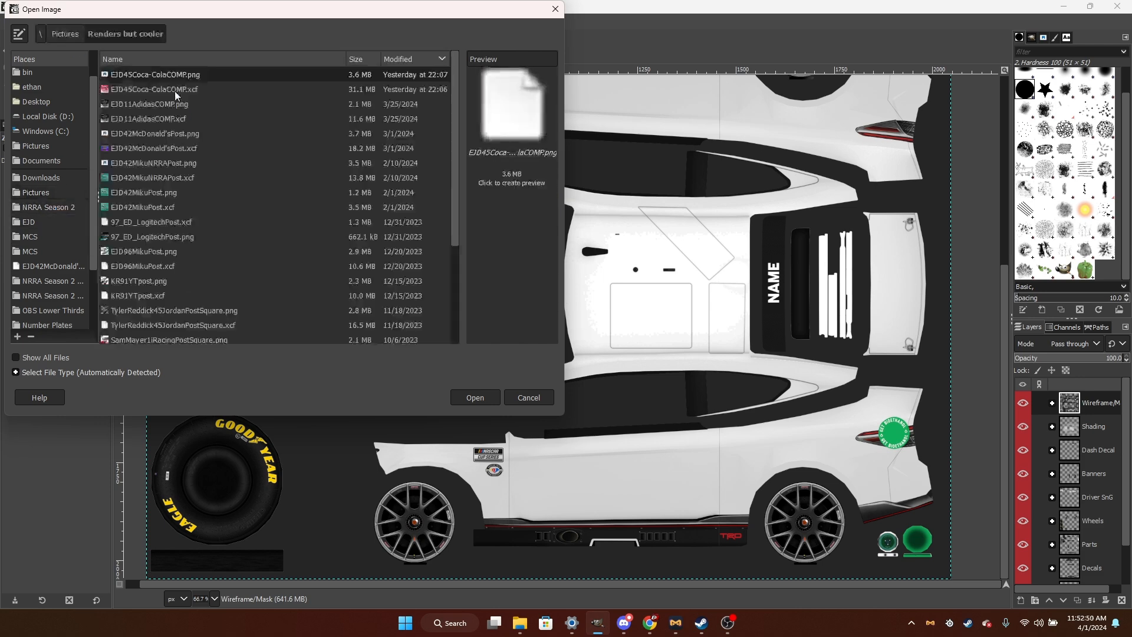
click(149, 90)
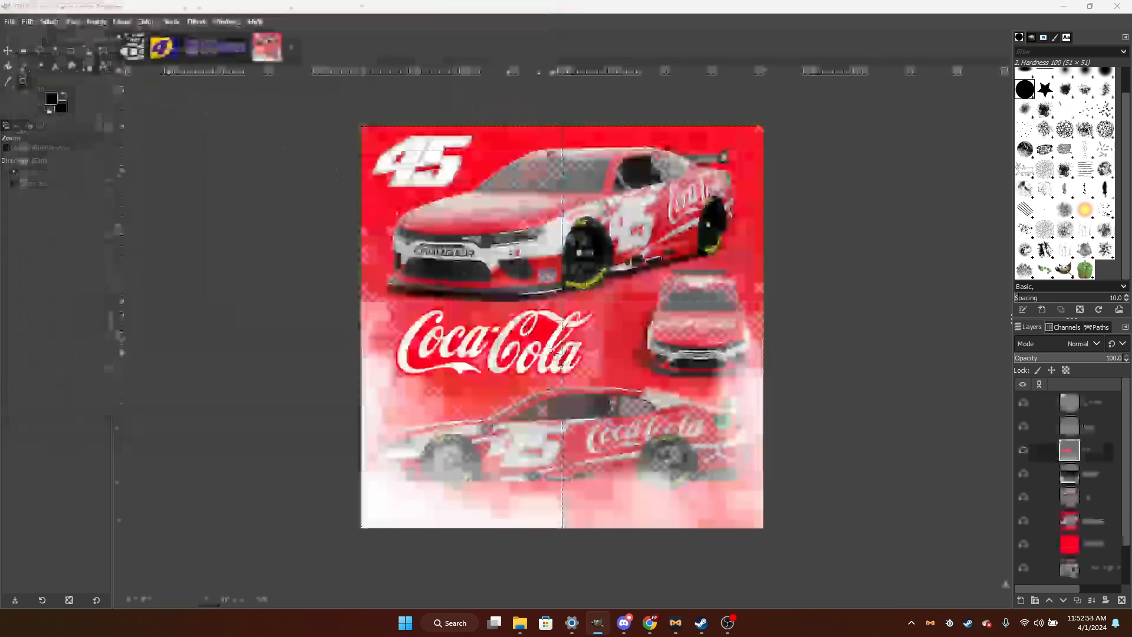
Examine the Coca-Cola car composition at several zoom levels and close its image.
click(552, 347)
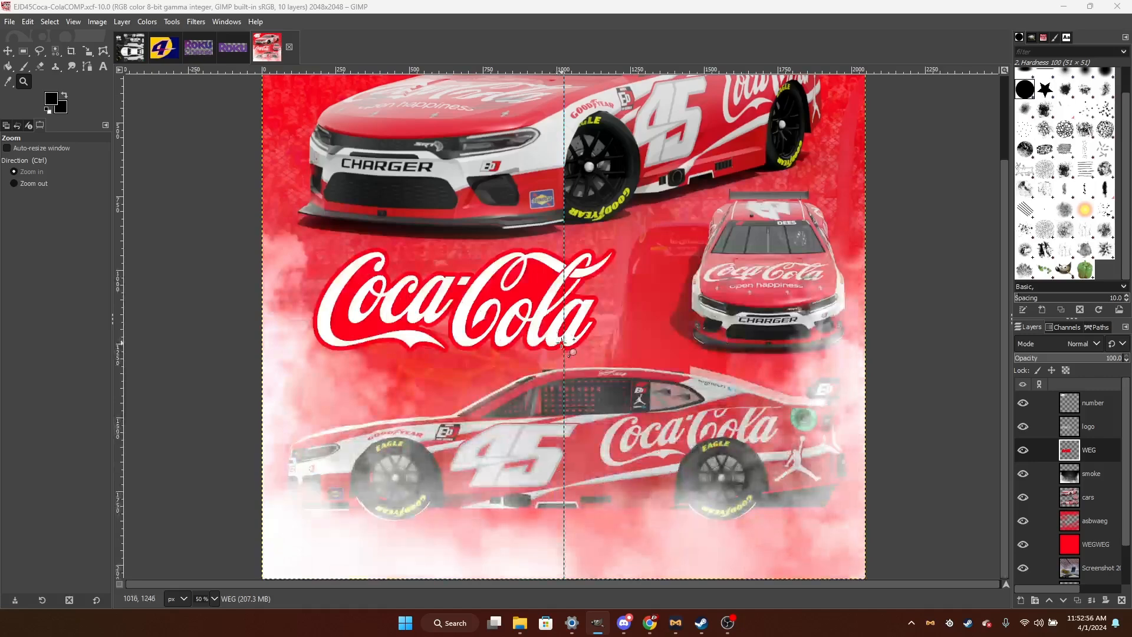
scroll(599, 306, up, 3)
scroll(695, 244, down, 3)
scroll(561, 260, up, 3)
scroll(556, 276, down, 3)
click(289, 46)
In the number 4 image, hide the Layer 1 background and the white 4 #5 layer inside the 4 Sides group.
click(160, 47)
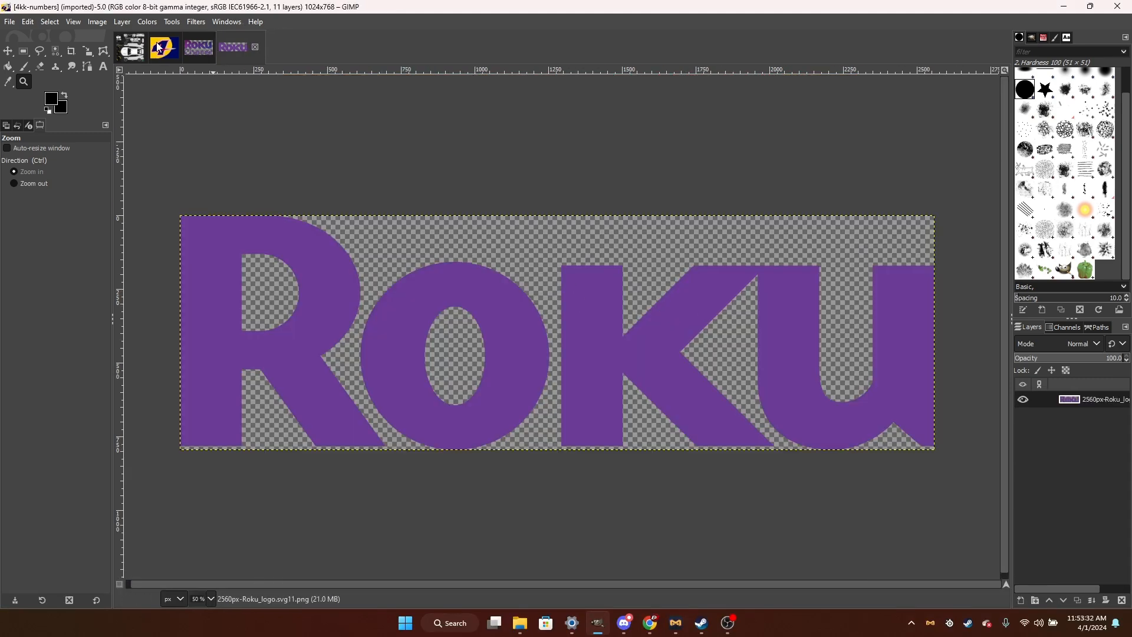
key(ctrl)
scroll(702, 287, up, 2)
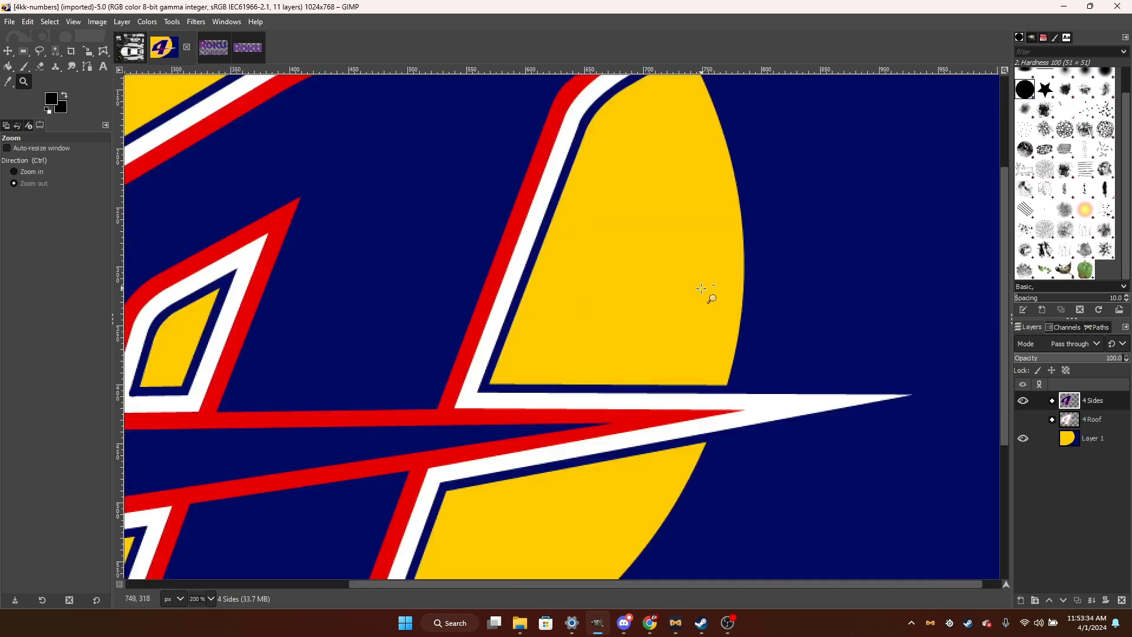
scroll(703, 288, down, 2)
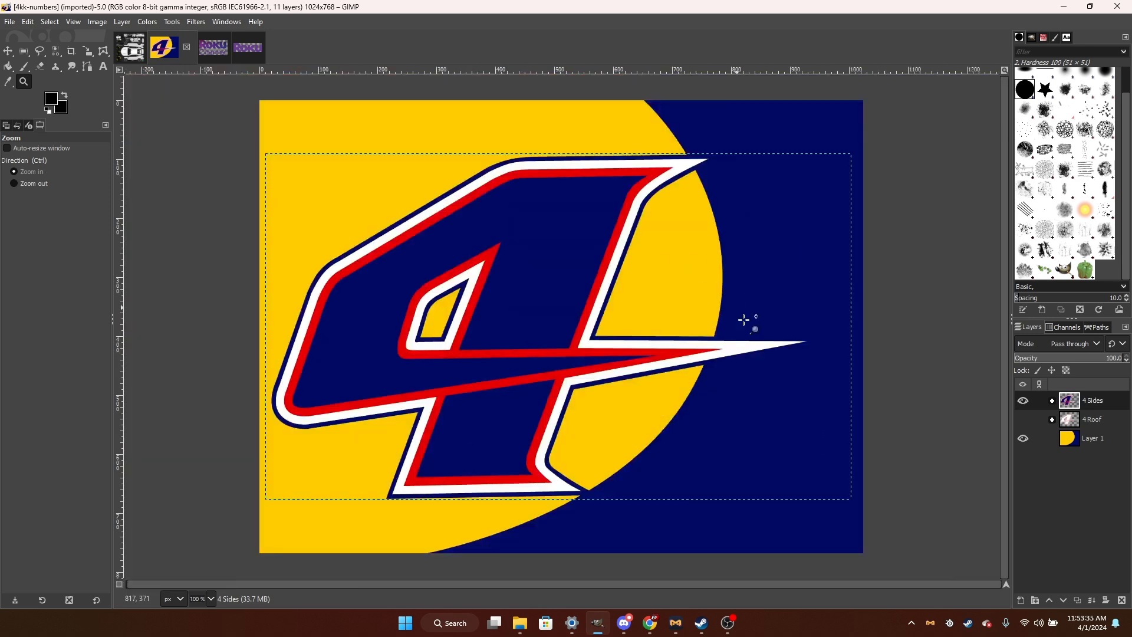
click(1023, 439)
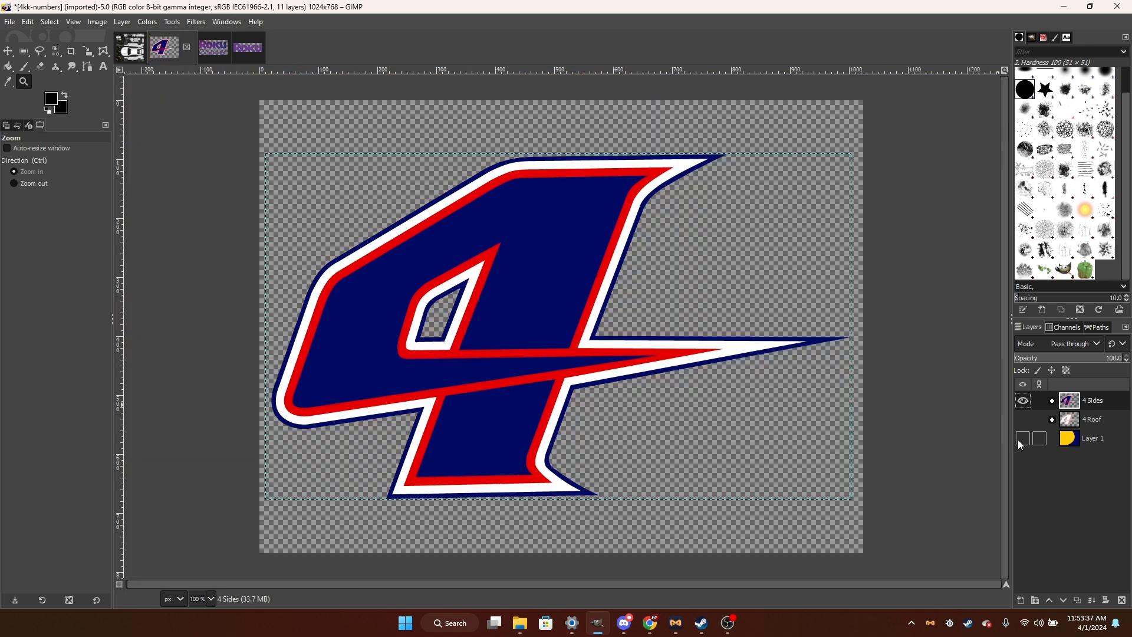
click(1052, 400)
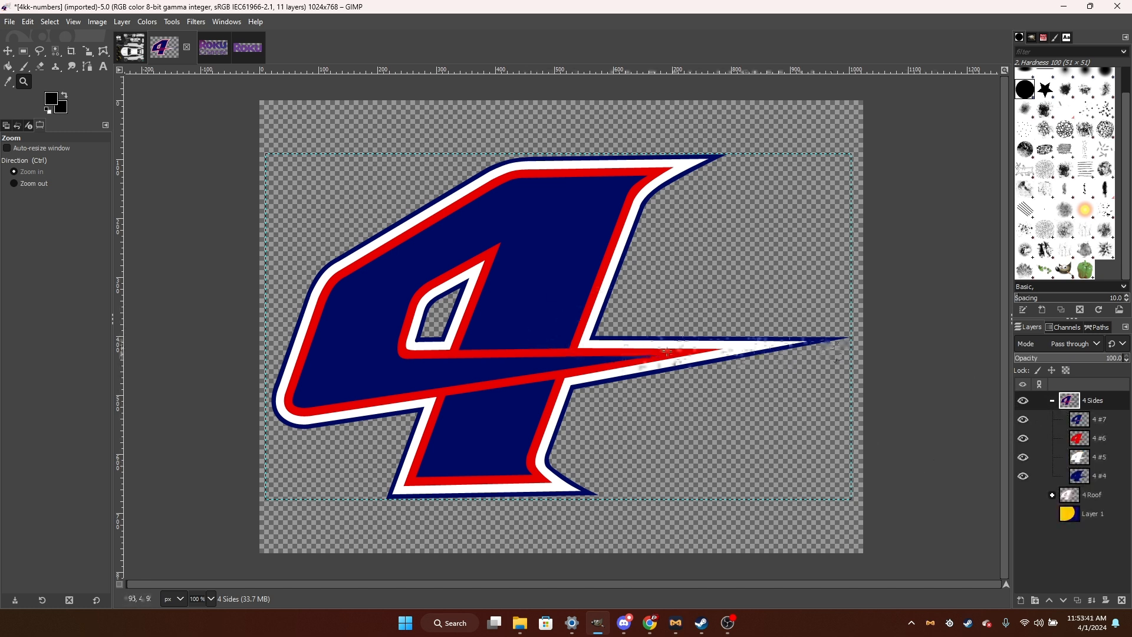
click(1026, 457)
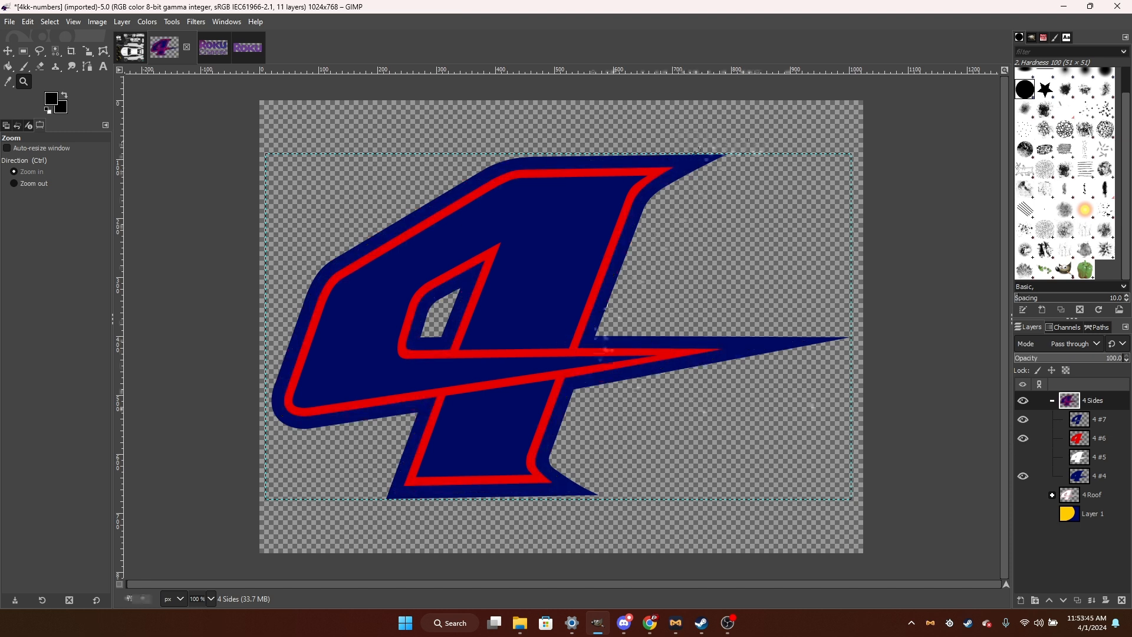
Create a selection from the alpha of the 4 #7 layer.
click(1088, 426)
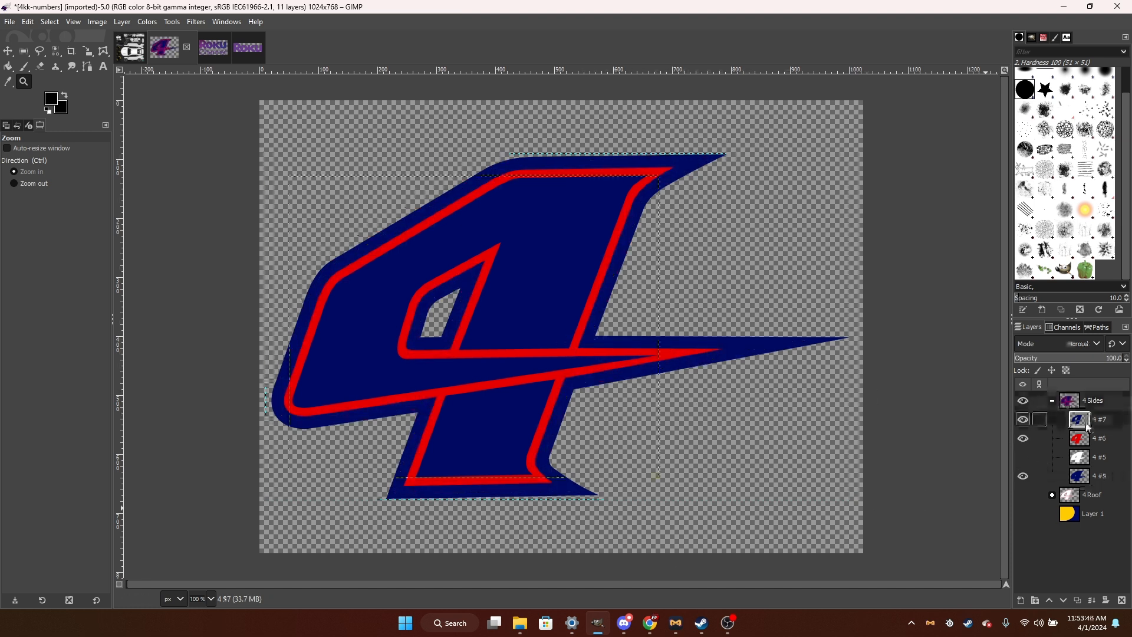
right_click(1084, 422)
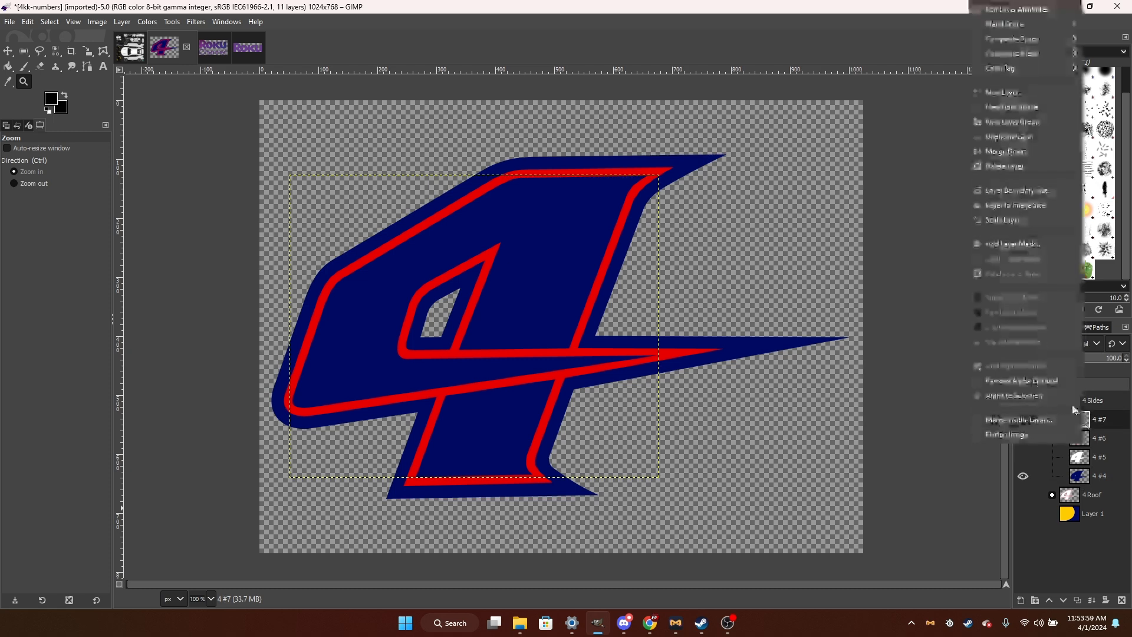
click(1069, 400)
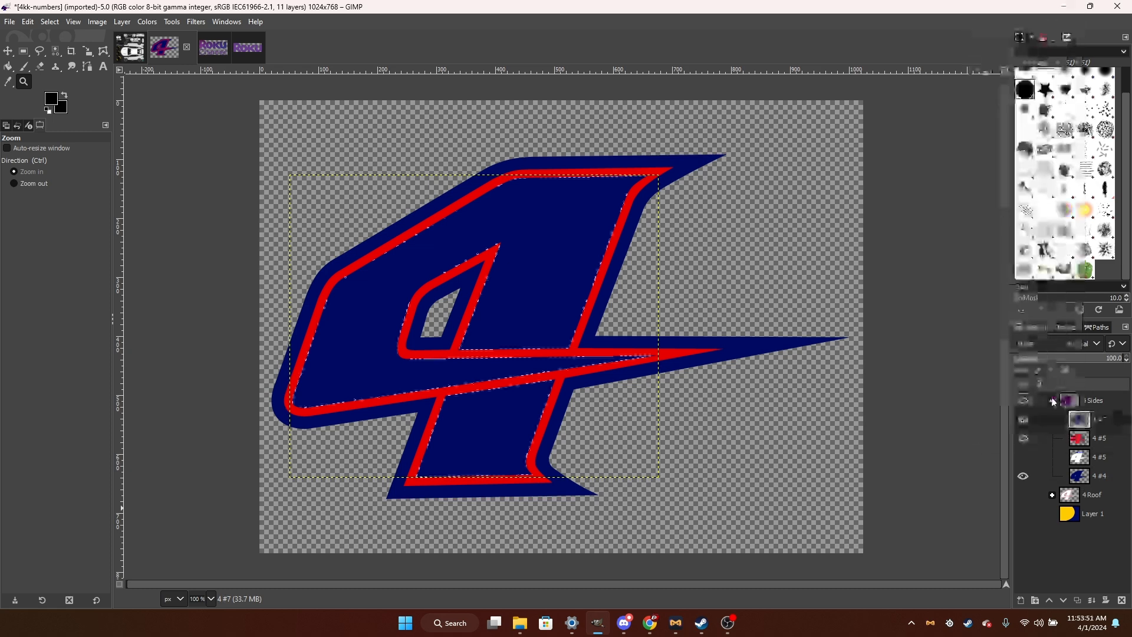
Paint white over the dark blue fill of the selected 4 using the Paintbrush with the wide Untitled 325 x 17 brush.
click(24, 68)
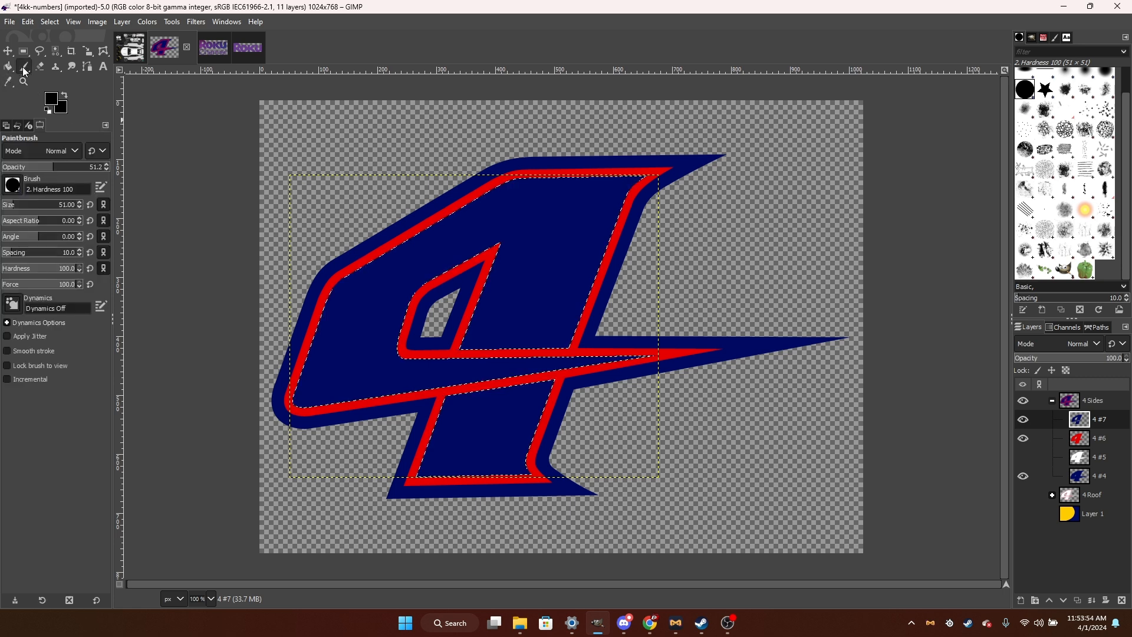
click(64, 96)
scroll(1080, 190, up, 2)
click(1066, 76)
mouse_move(660, 259)
mouse_down()
mouse_move(590, 330)
mouse_move(575, 472)
mouse_up()
click(52, 99)
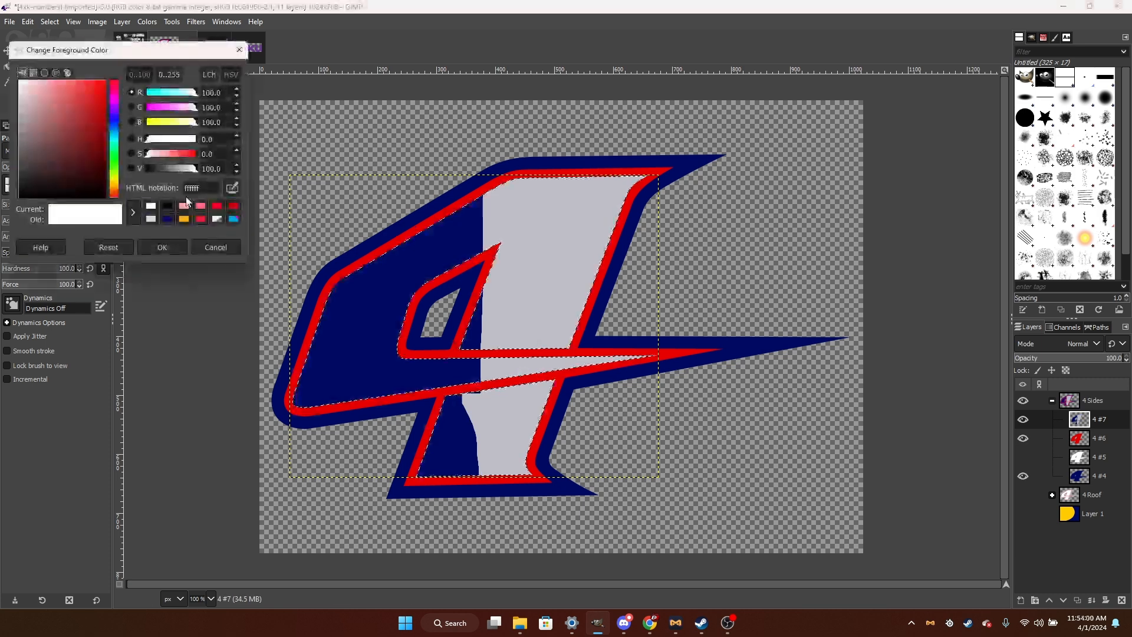
click(170, 251)
mouse_move(545, 433)
mouse_down()
mouse_move(589, 200)
mouse_move(510, 311)
mouse_move(545, 192)
mouse_up()
Raise the brush opacity to 100, paint the entire fill of the 4 solid white, and clear the selection.
drag(56, 171, 210, 169)
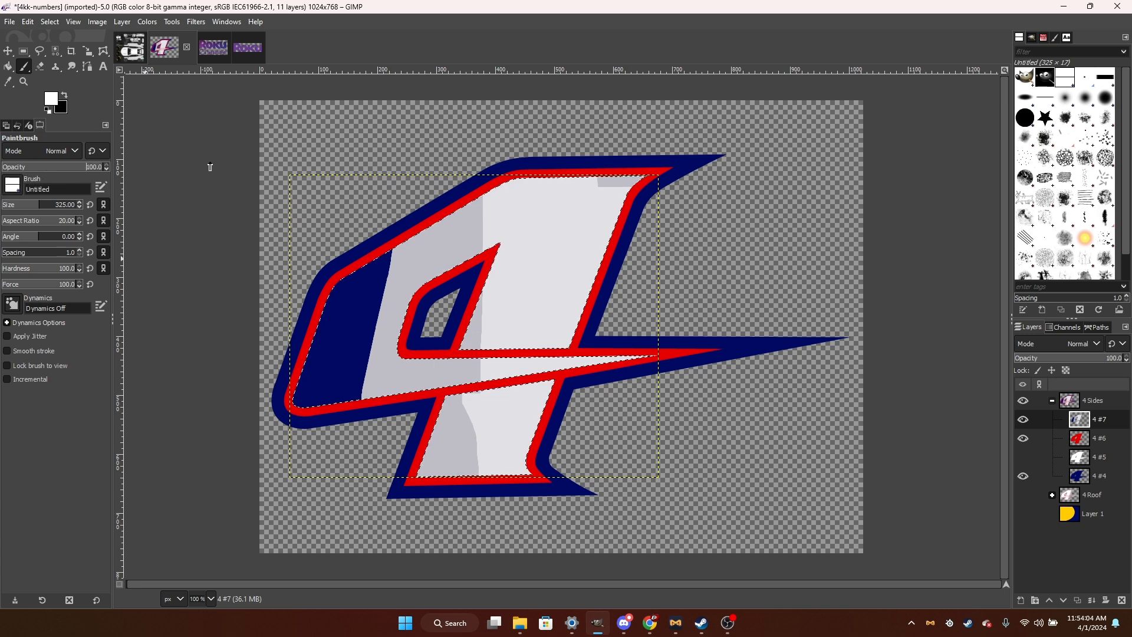
mouse_move(588, 165)
mouse_down()
mouse_move(507, 381)
mouse_move(524, 412)
mouse_move(590, 200)
mouse_move(447, 468)
mouse_move(384, 236)
mouse_up()
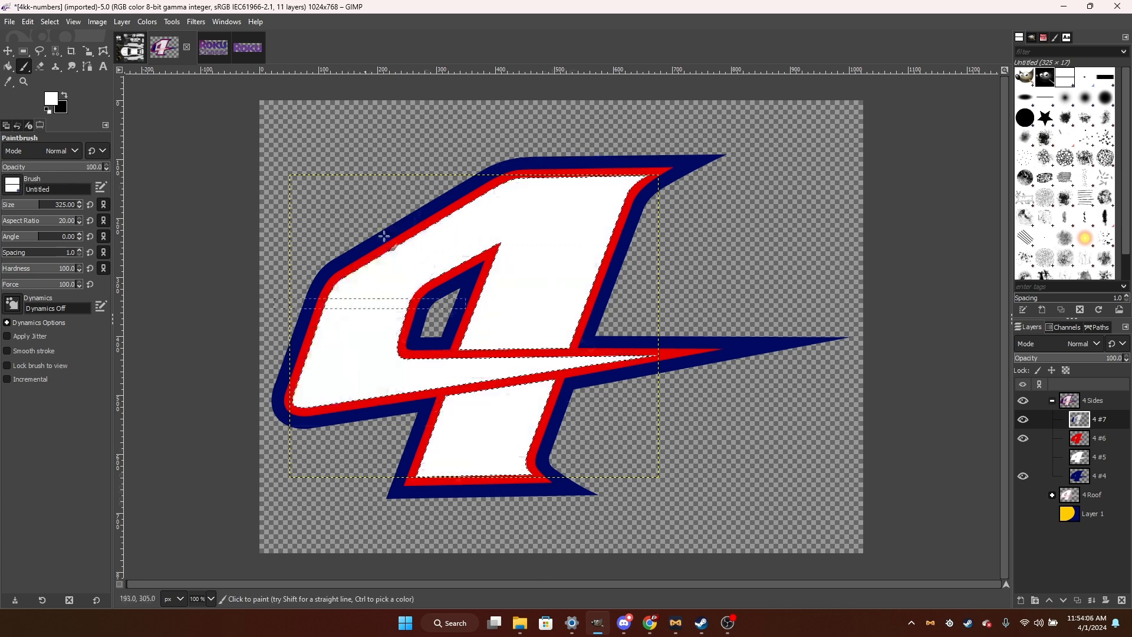
right_click(443, 234)
mouse_move(466, 283)
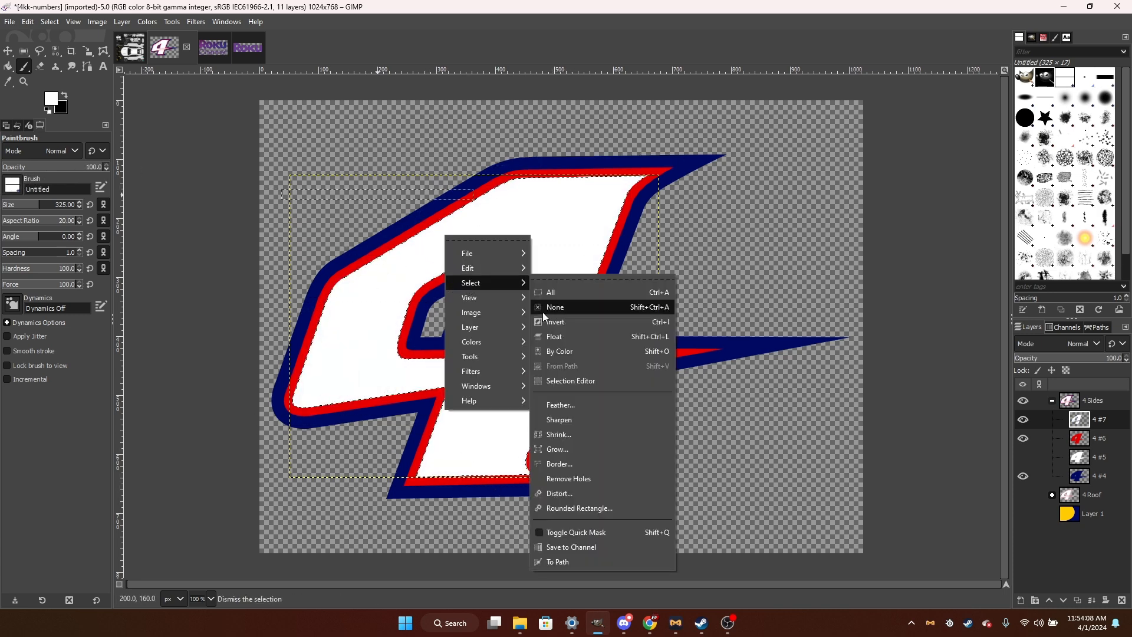
click(549, 306)
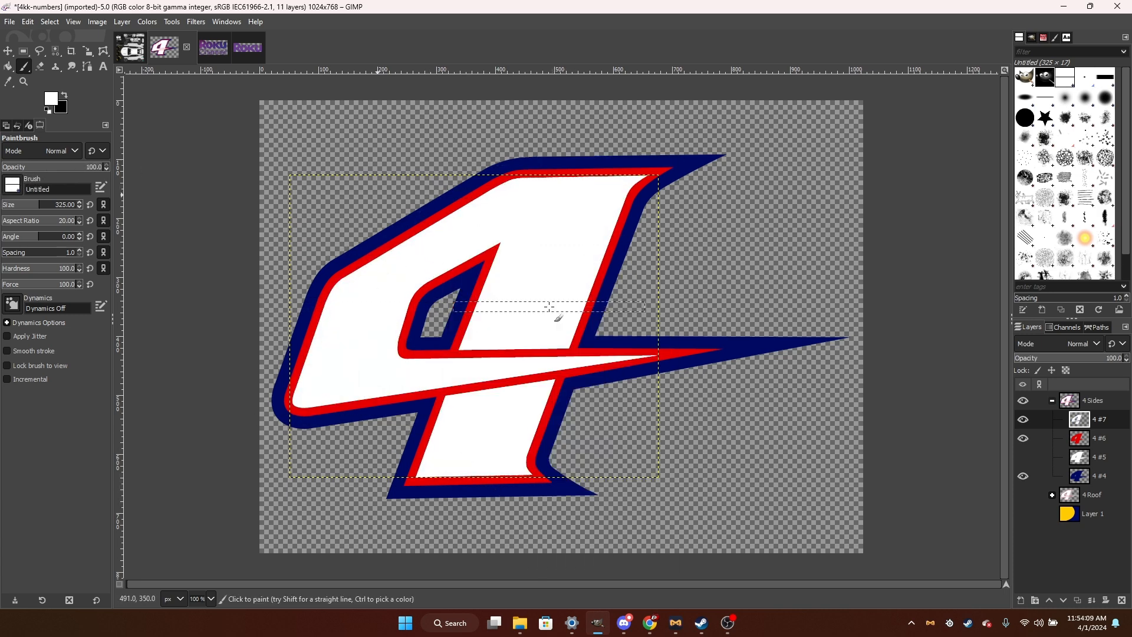
Switch to the stacked Roku Channel logo and sample the dark purple at the upper-left corner of the R as the foreground color.
click(216, 49)
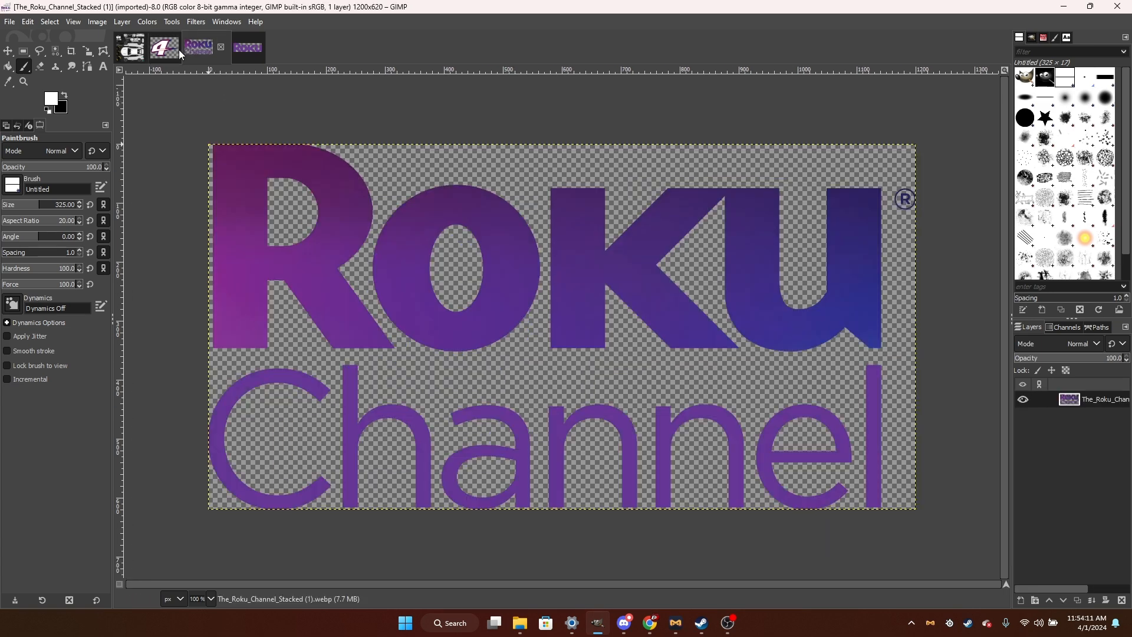
click(4, 87)
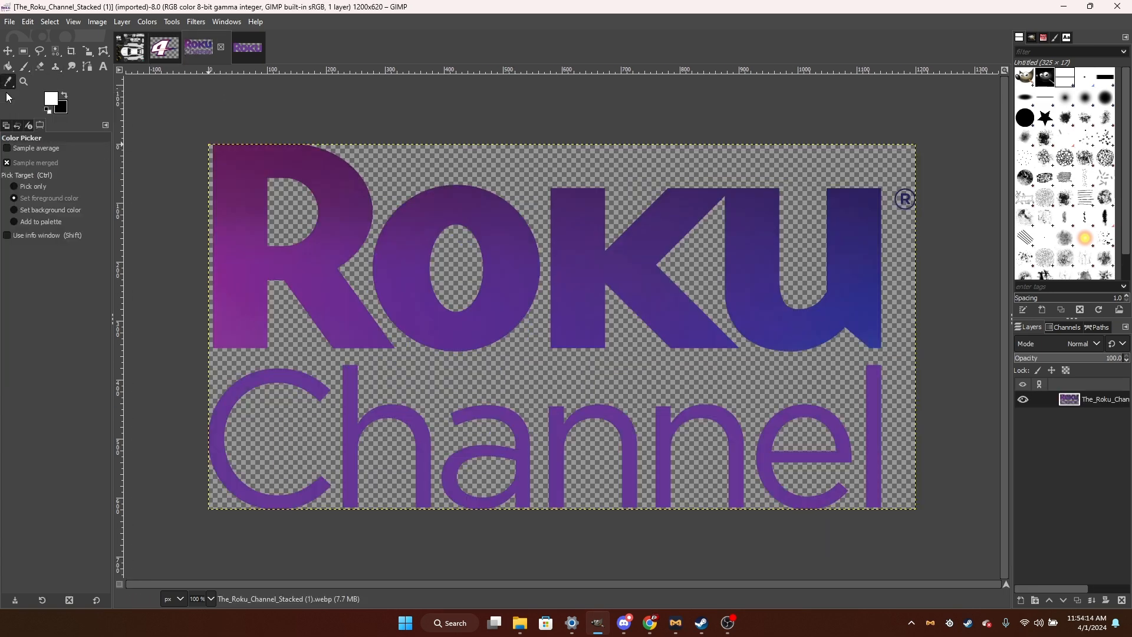
scroll(204, 136, up, 3)
scroll(204, 136, up, 3)
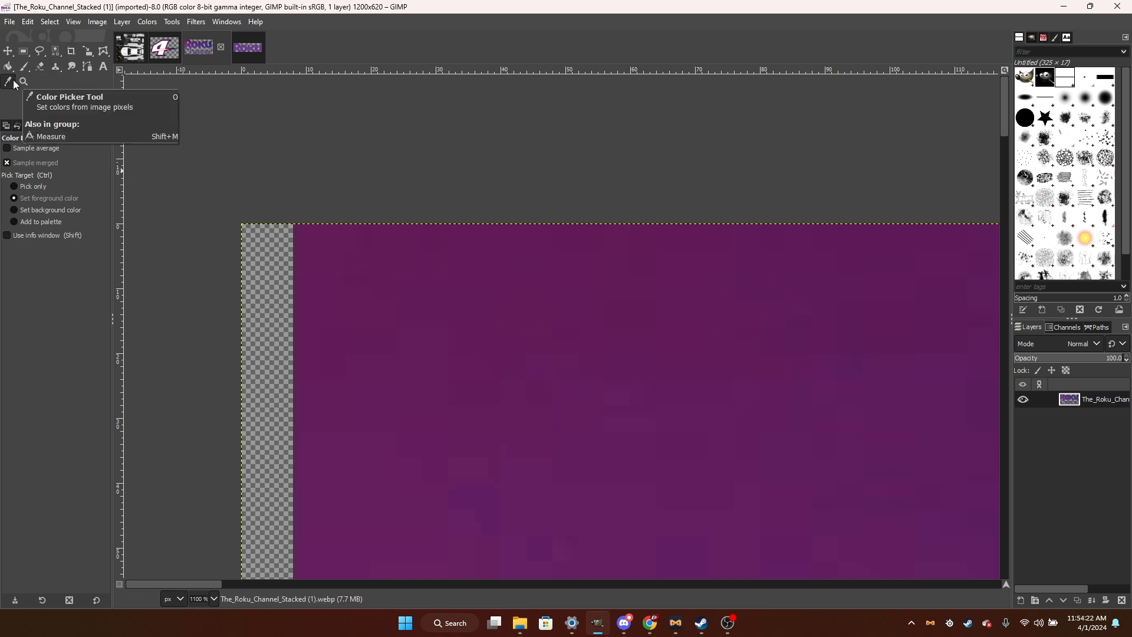
Dab the sampled purple onto the R with the 3-pixel 1. Pixel brush and keep 641d59 as the foreground color.
click(1088, 80)
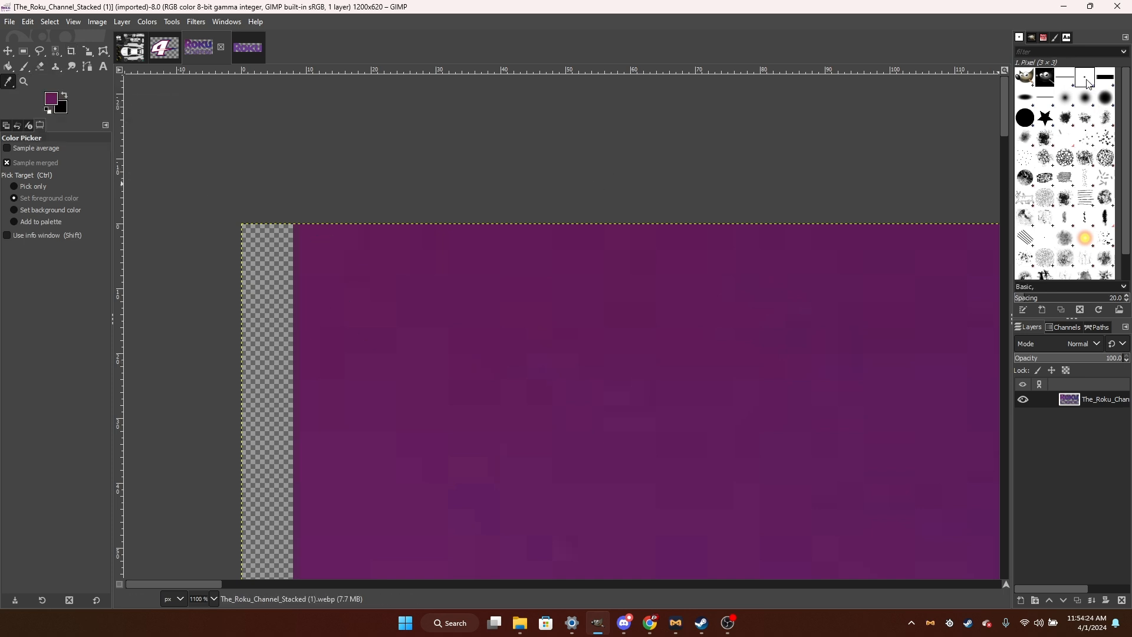
click(24, 66)
scroll(312, 227, up, 3)
click(300, 246)
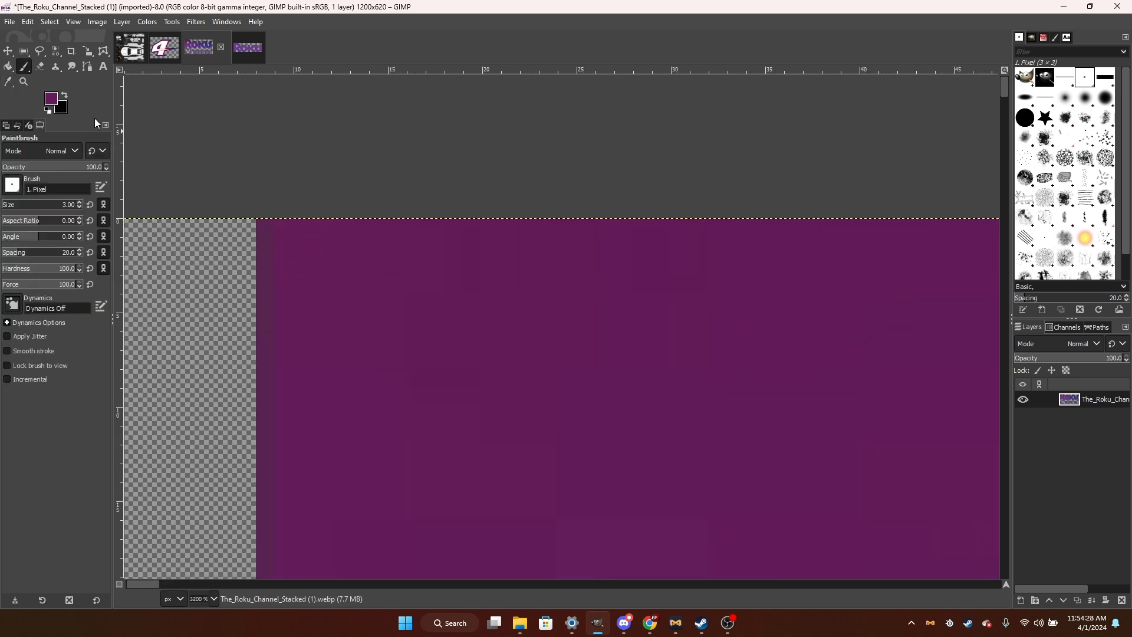
click(48, 96)
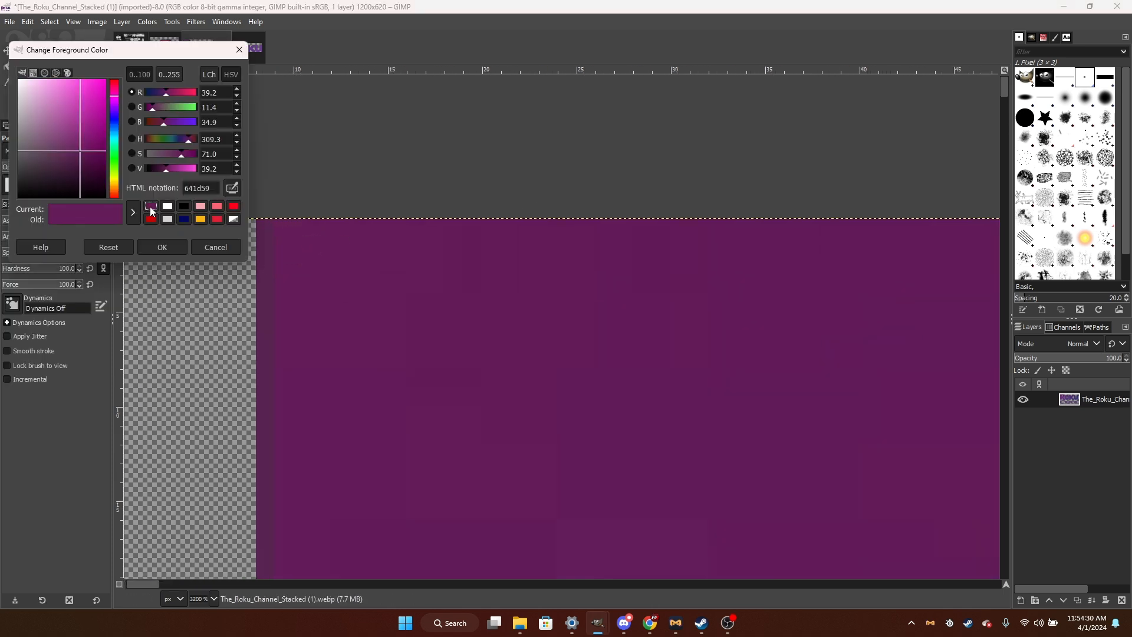
click(144, 246)
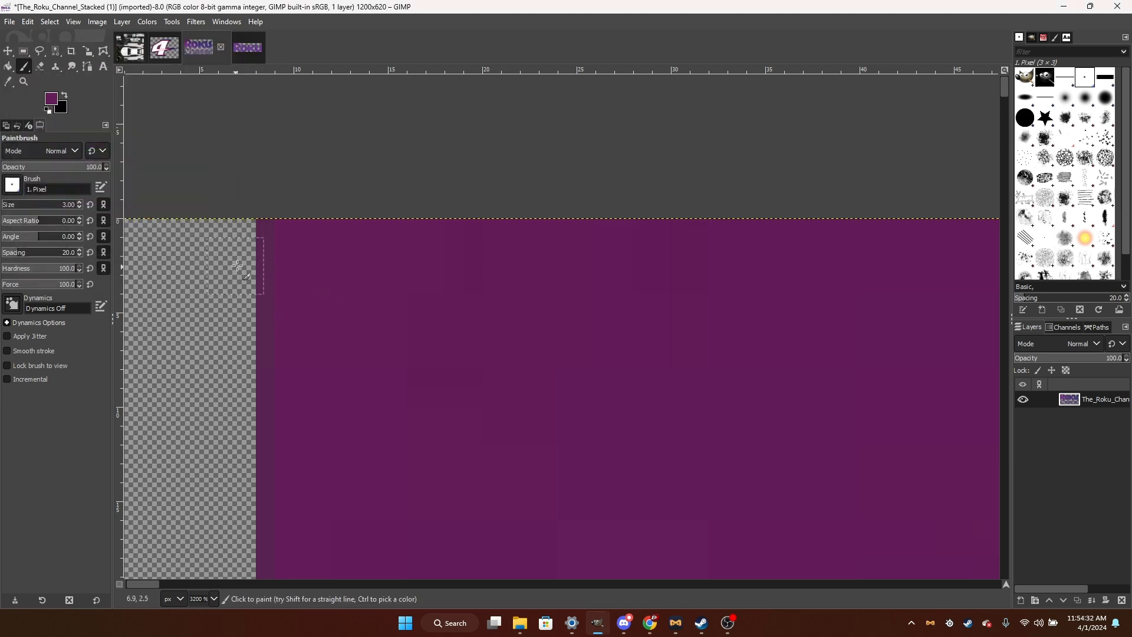
Sample the blue near the lower-right corner of the u in the Roku logo as the foreground color and return to the Paintbrush.
scroll(240, 255, down, 6)
scroll(715, 450, down, 6)
scroll(896, 497, up, 6)
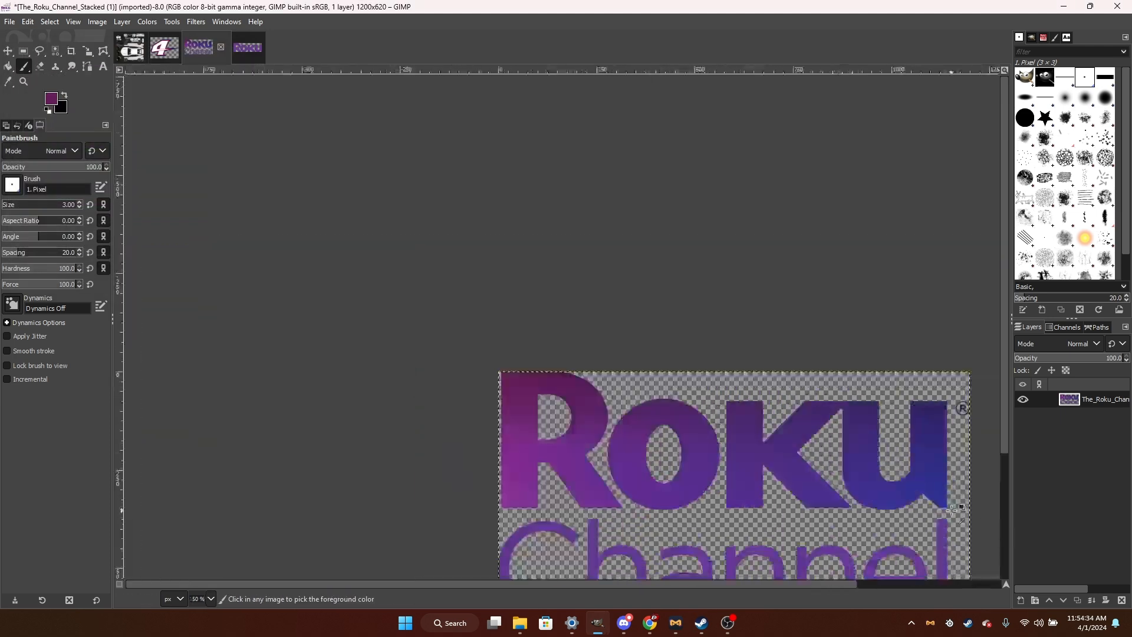
scroll(976, 520, up, 3)
scroll(967, 511, down, 9)
scroll(681, 386, up, 5)
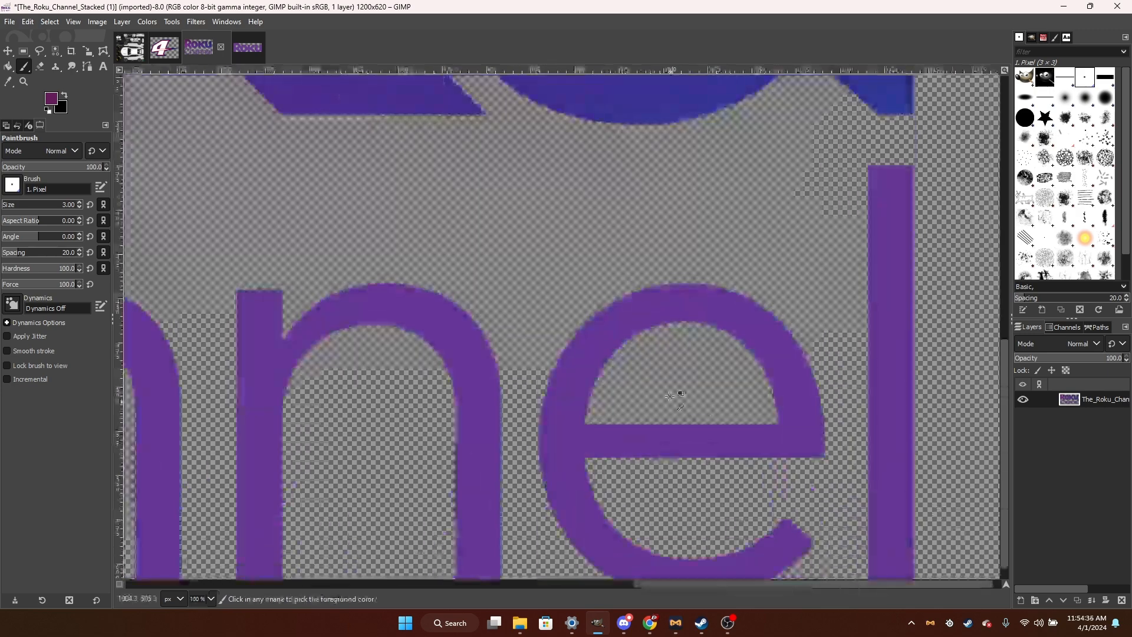
scroll(915, 184, up, 3)
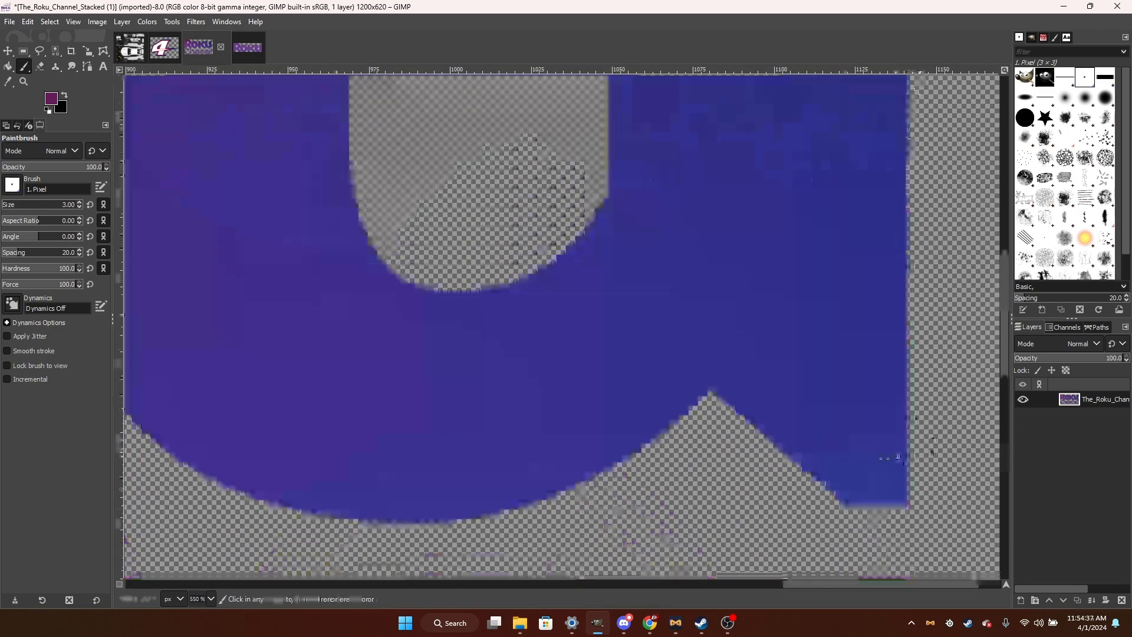
scroll(885, 457, up, 1)
click(8, 81)
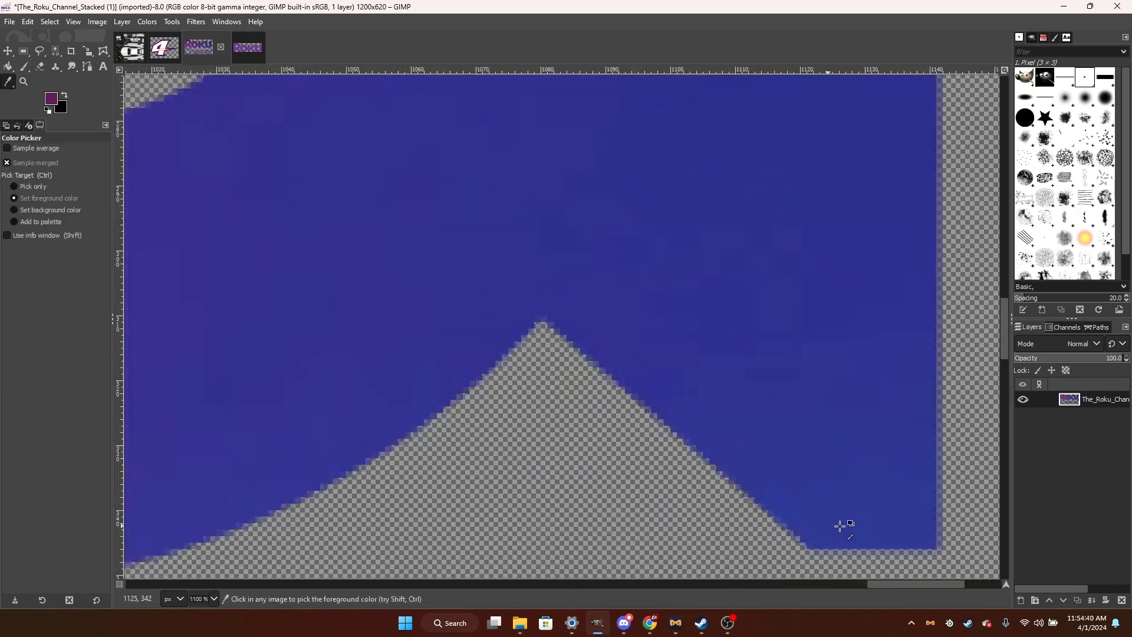
click(25, 68)
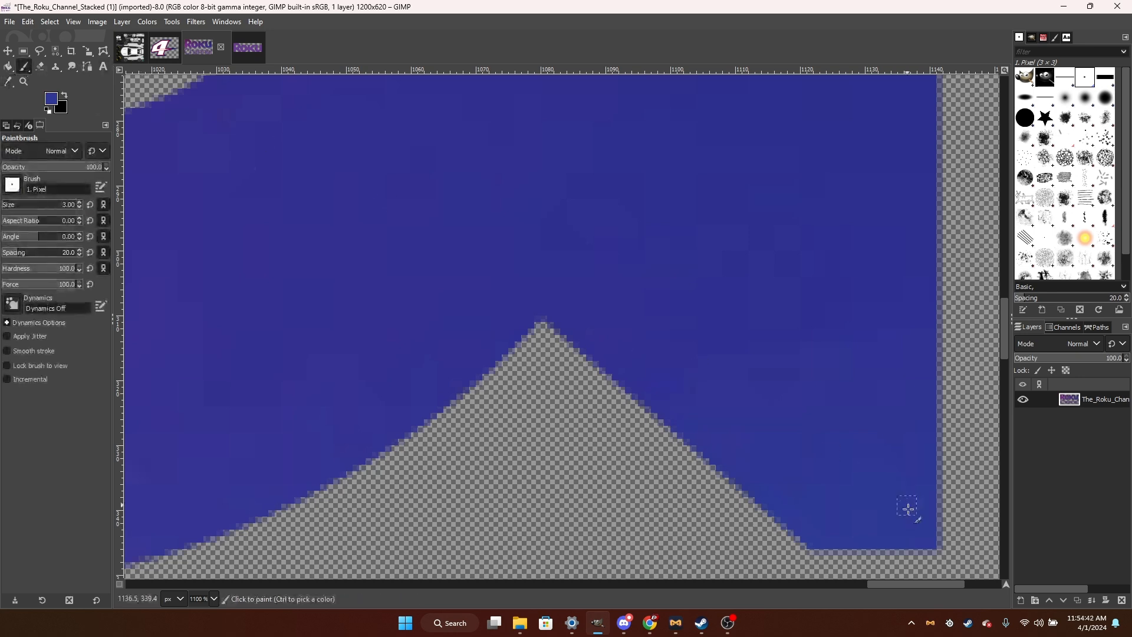
scroll(920, 538, down, 8)
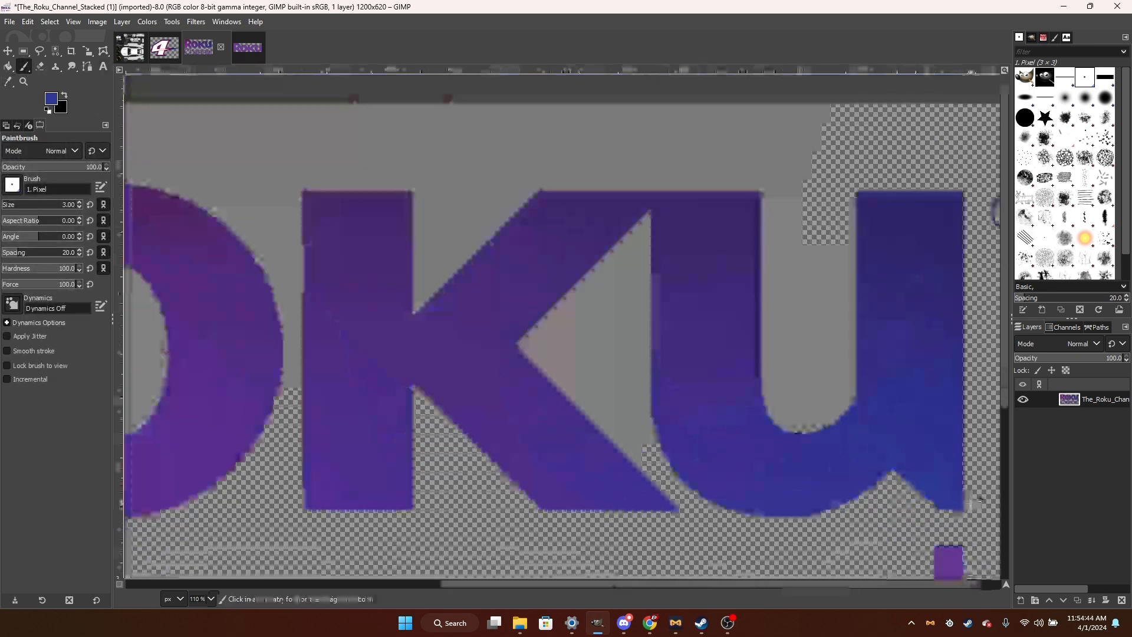
In the number 4 image, choose the Gradient tool and select the opaque area of the red layer 4 #6 with Alpha to Selection.
click(164, 47)
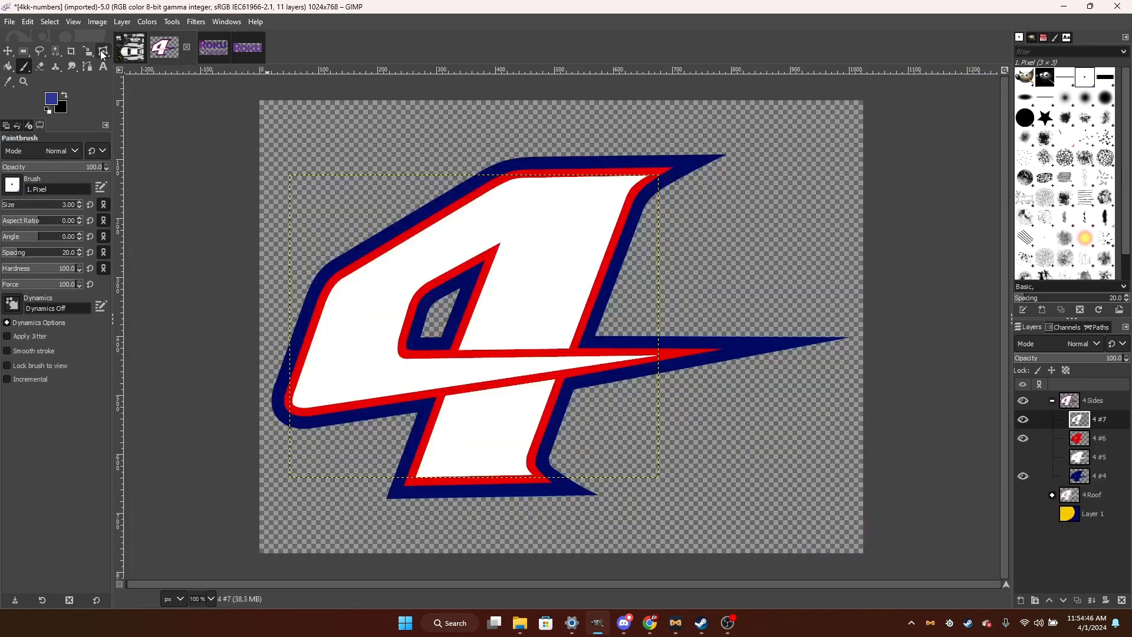
click(8, 66)
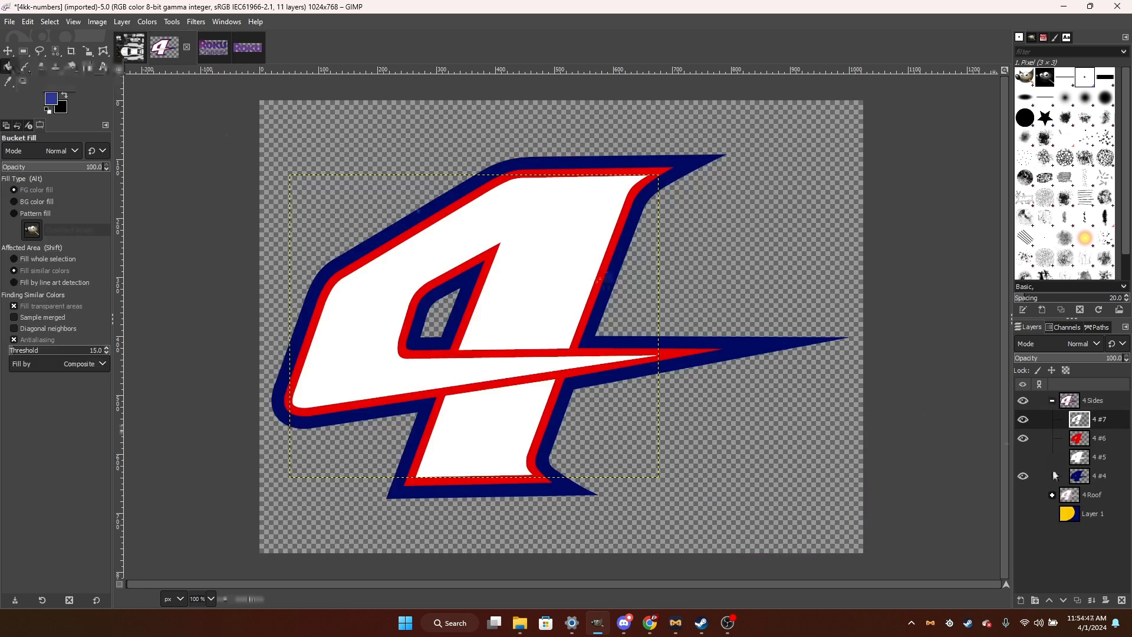
click(1098, 442)
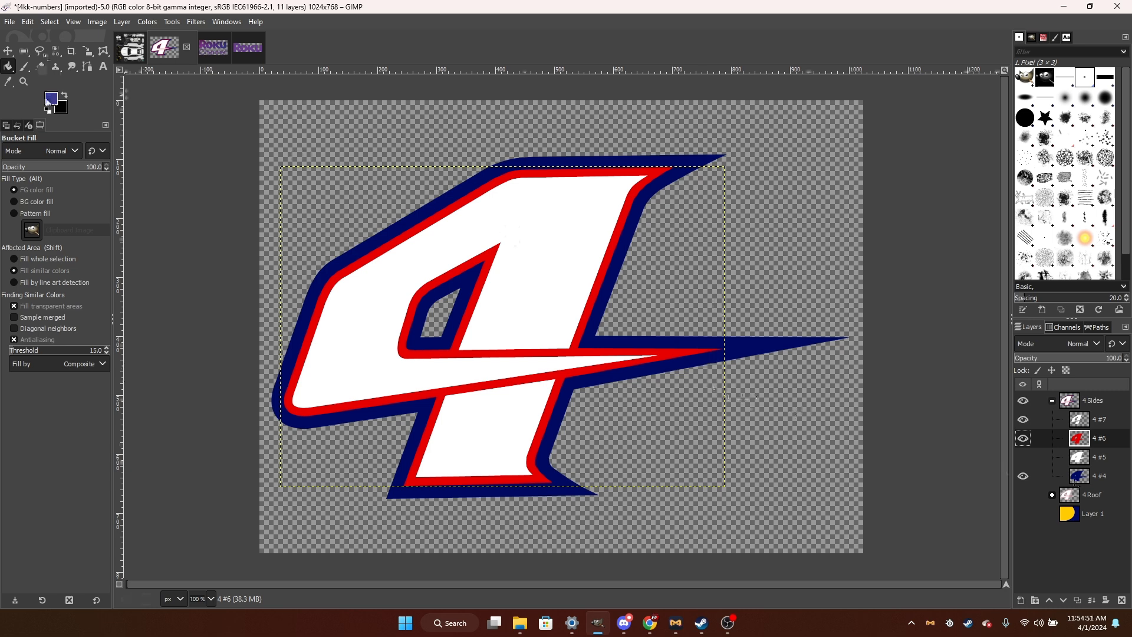
mouse_move(10, 72)
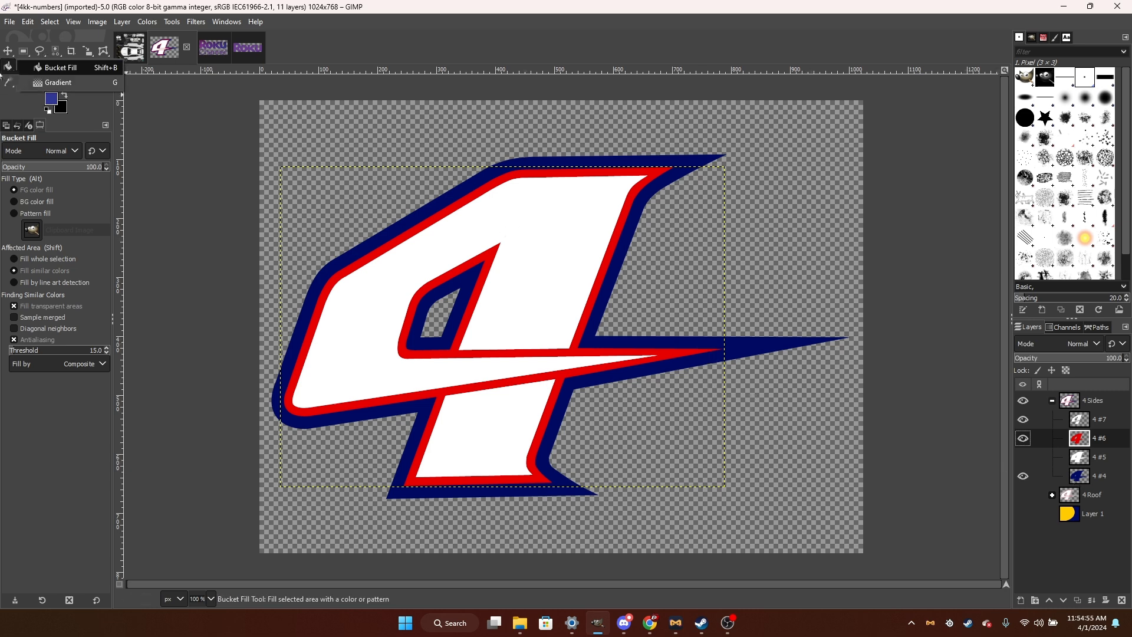
click(38, 82)
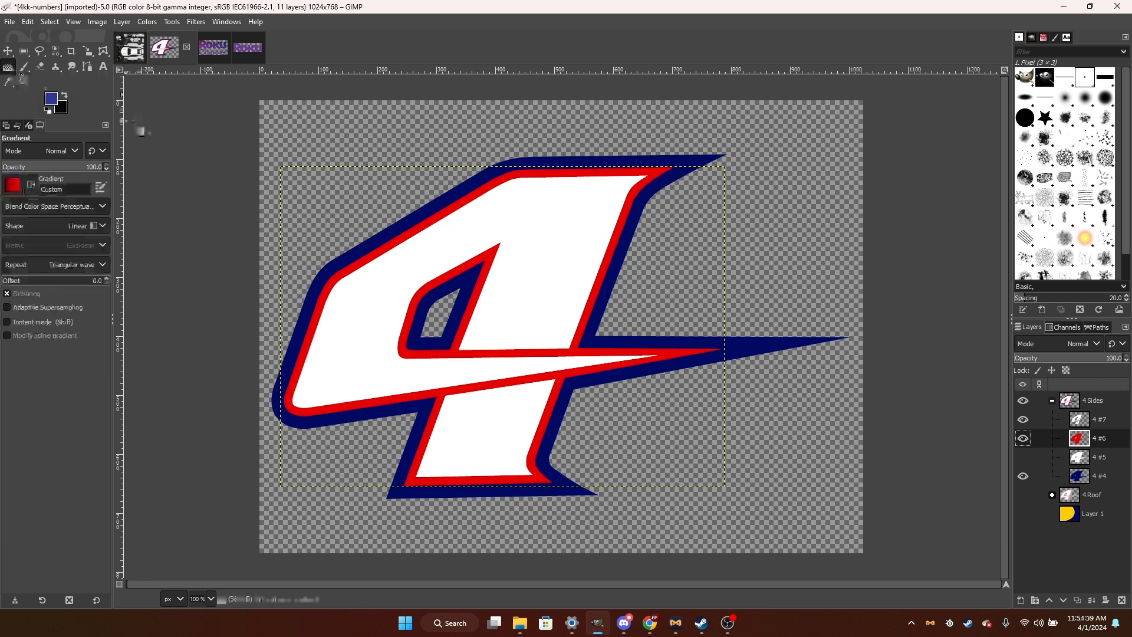
right_click(1095, 441)
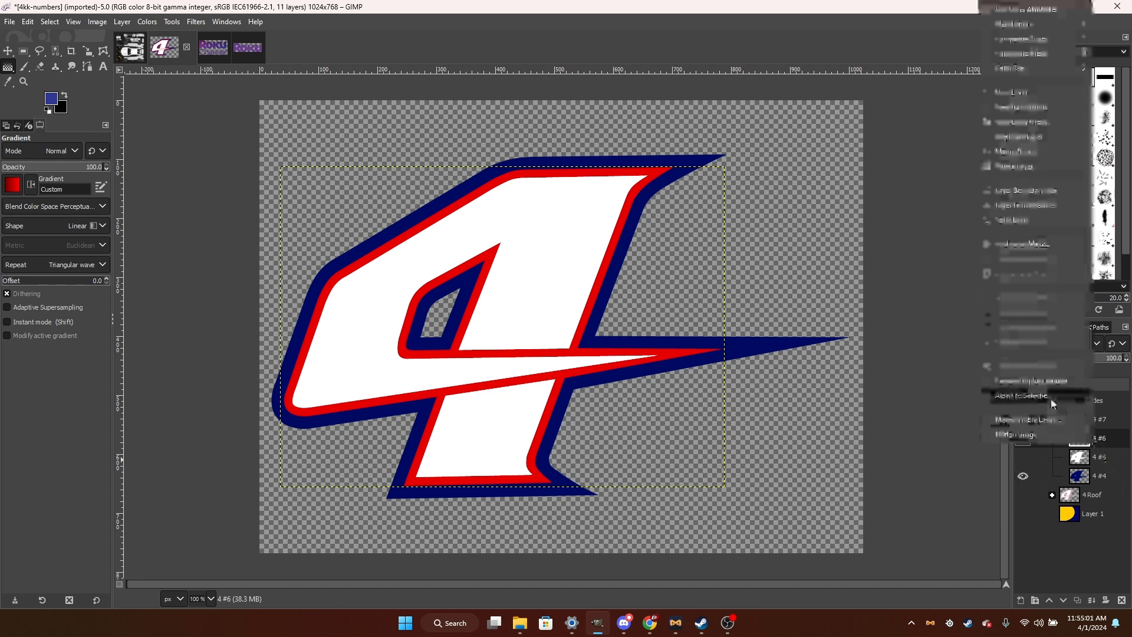
click(1026, 395)
Try to grow the selection around the red shape of the 4 by 1 px.
scroll(527, 330, up, 3)
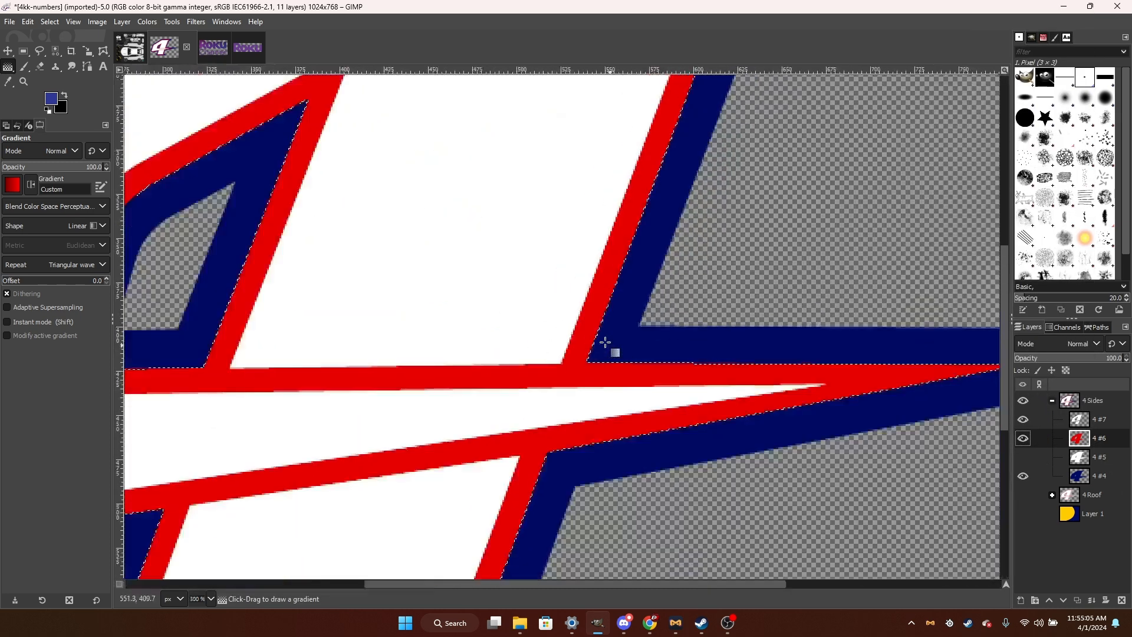
right_click(520, 309)
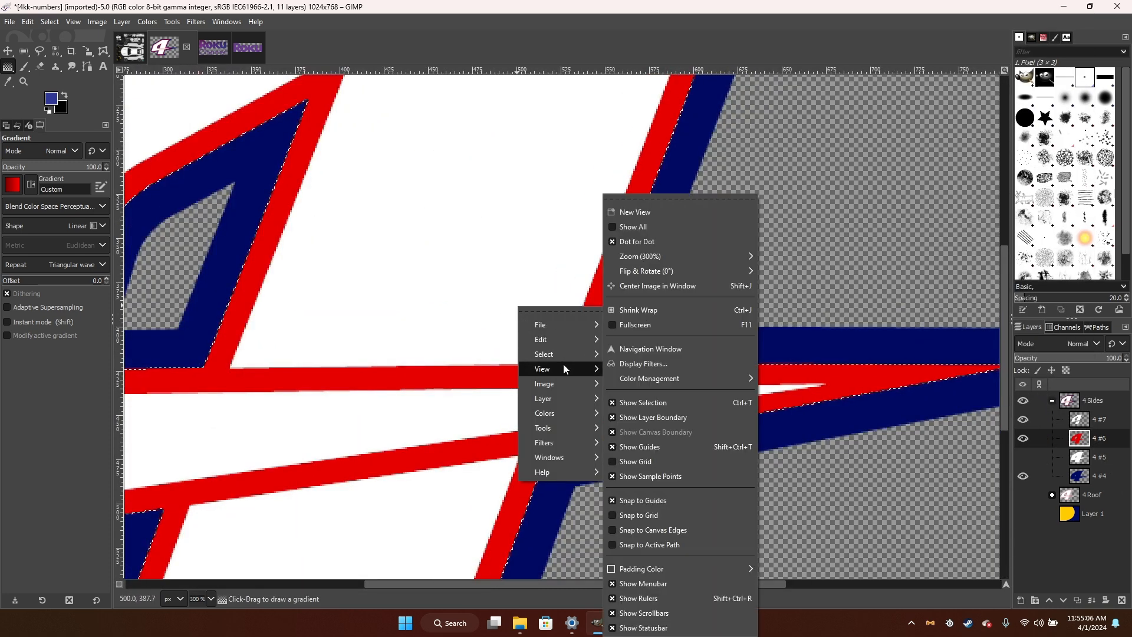
mouse_move(560, 354)
click(685, 515)
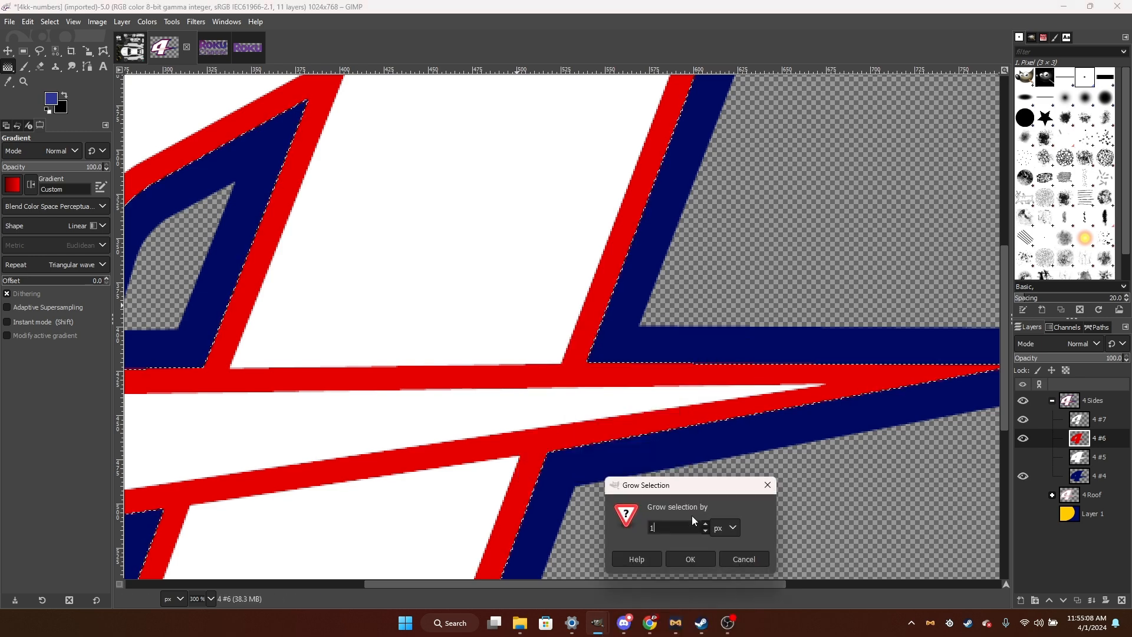
key(Return)
Examine up close how the selection border lines up with the red outline around the 4's inner opening.
scroll(687, 452, down, 2)
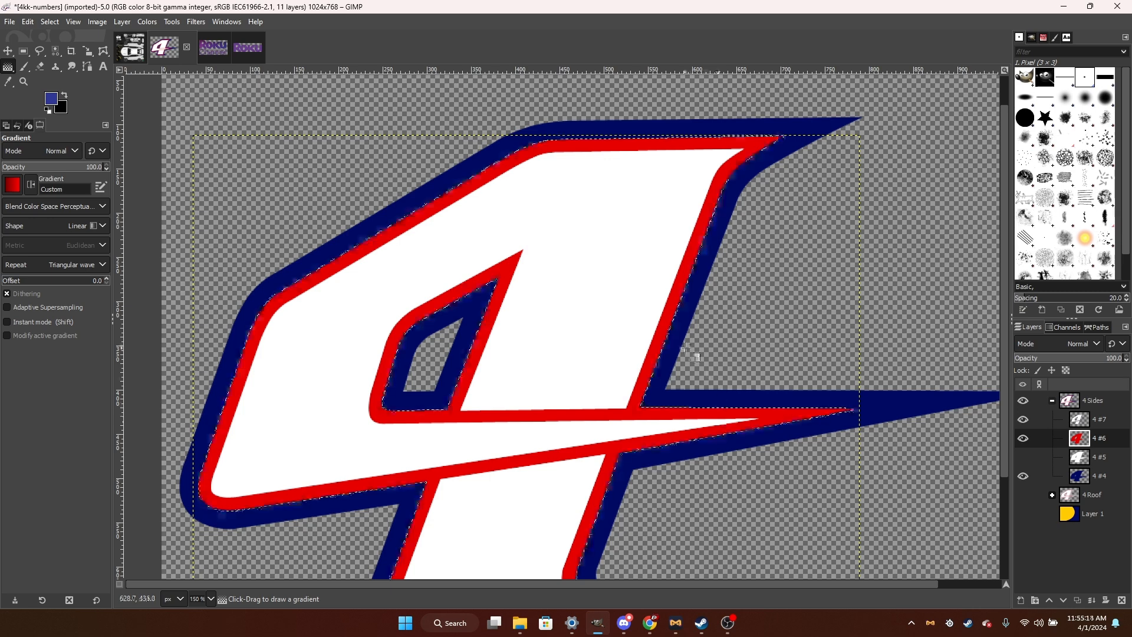
scroll(521, 294, up, 6)
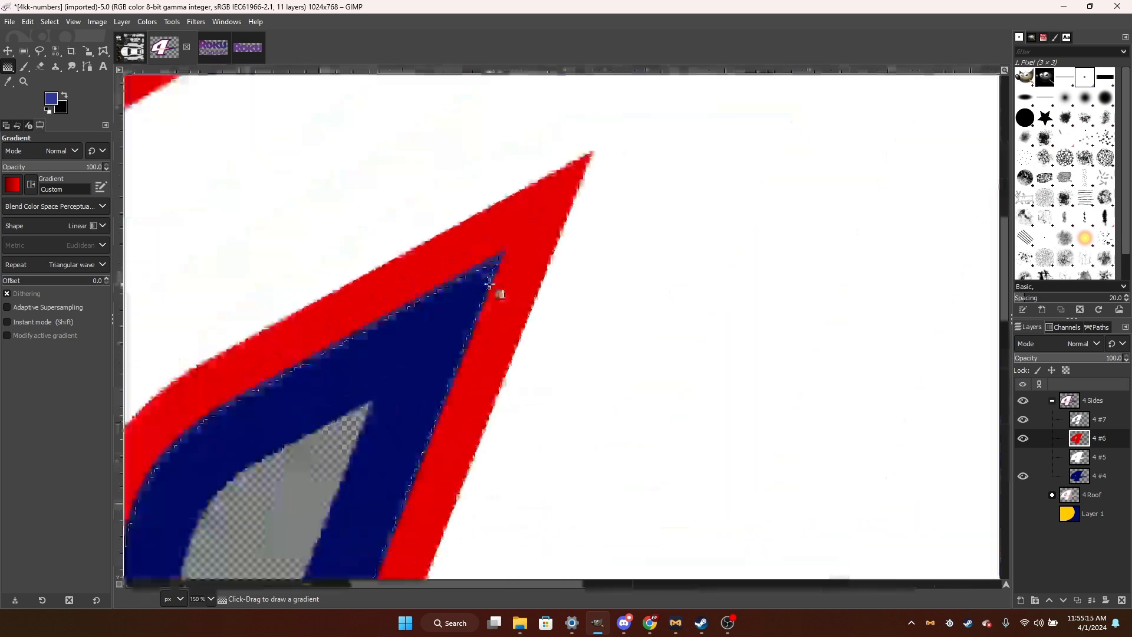
scroll(490, 284, up, 1)
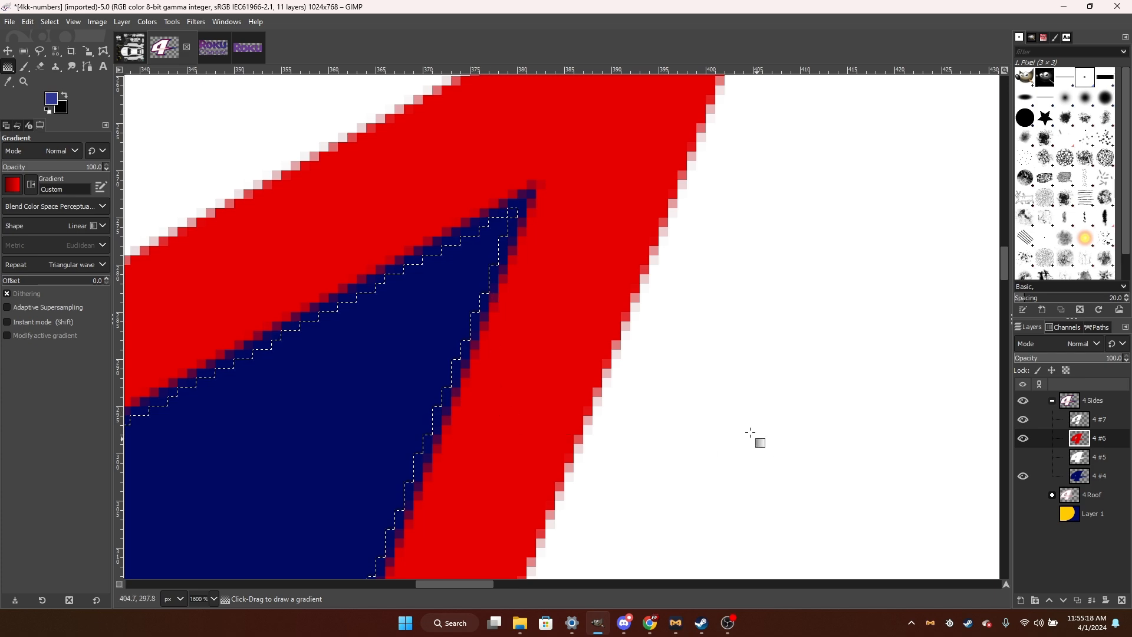
scroll(478, 448, up, 6)
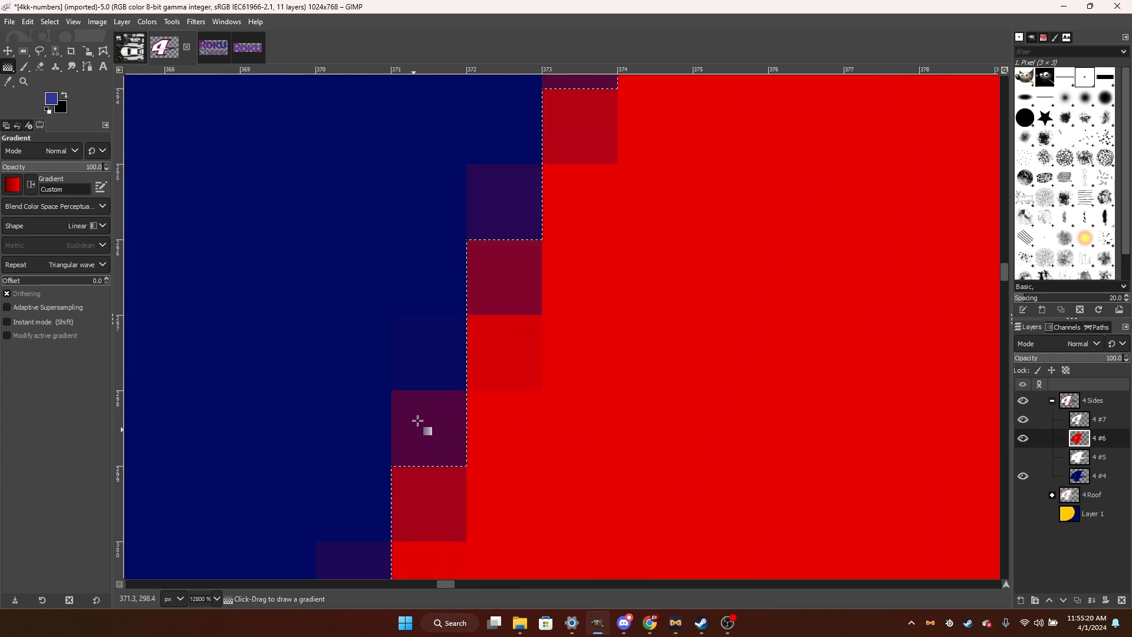
scroll(405, 393, down, 15)
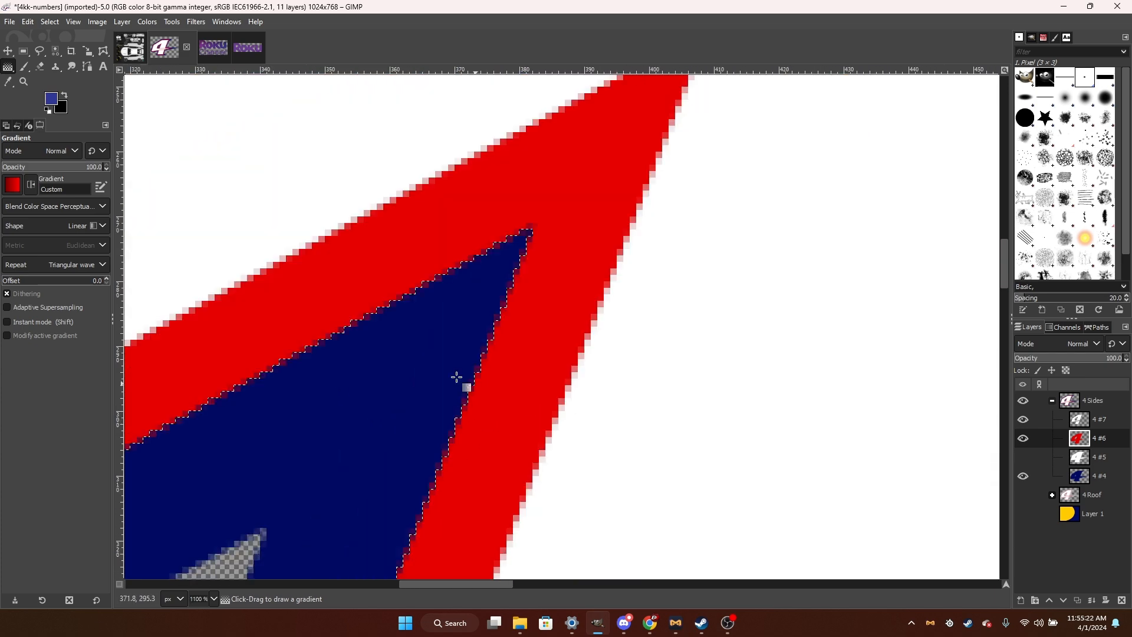
scroll(715, 442, up, 2)
scroll(523, 405, down, 2)
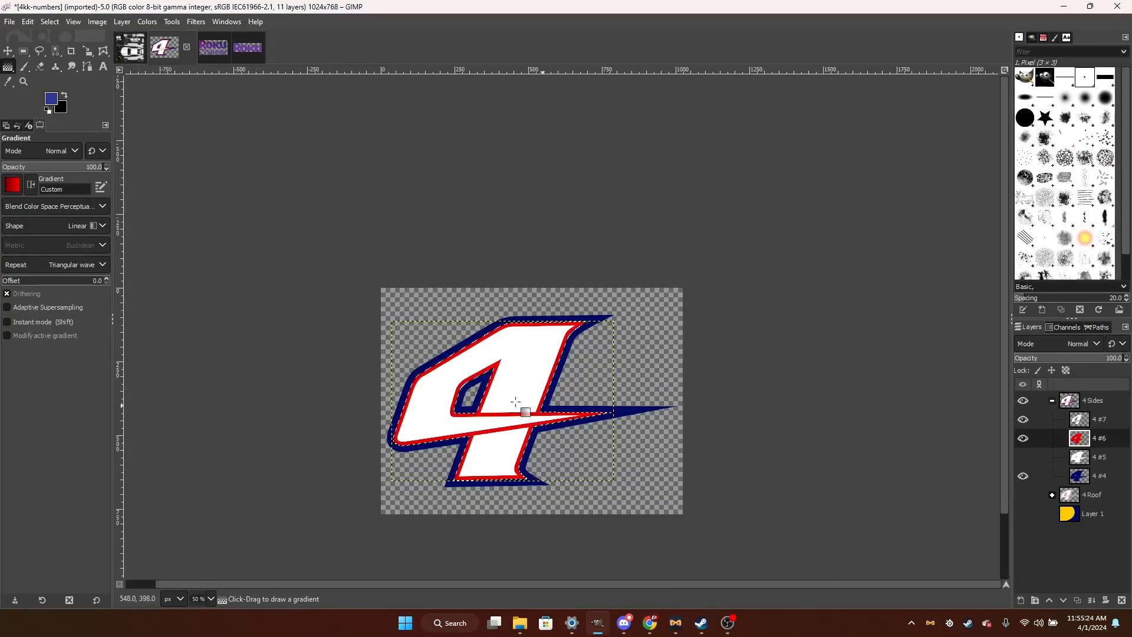
scroll(556, 422, up, 4)
scroll(394, 359, up, 1)
scroll(463, 425, up, 2)
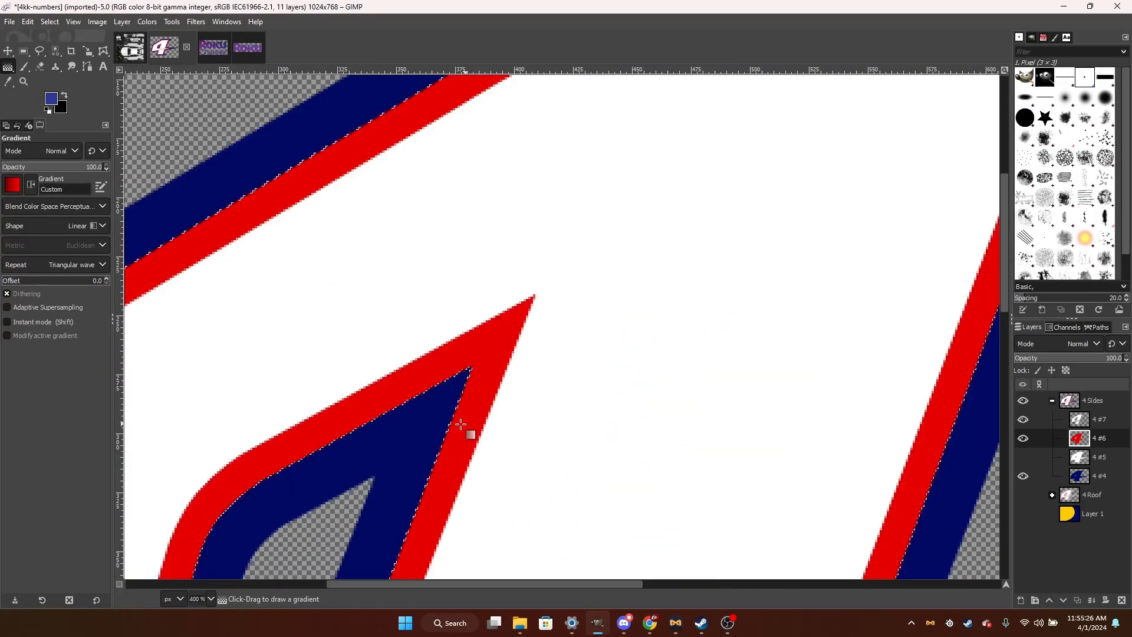
scroll(461, 421, down, 3)
Grow the red layer's selection by 1 px to cover its edge pixels.
right_click(792, 384)
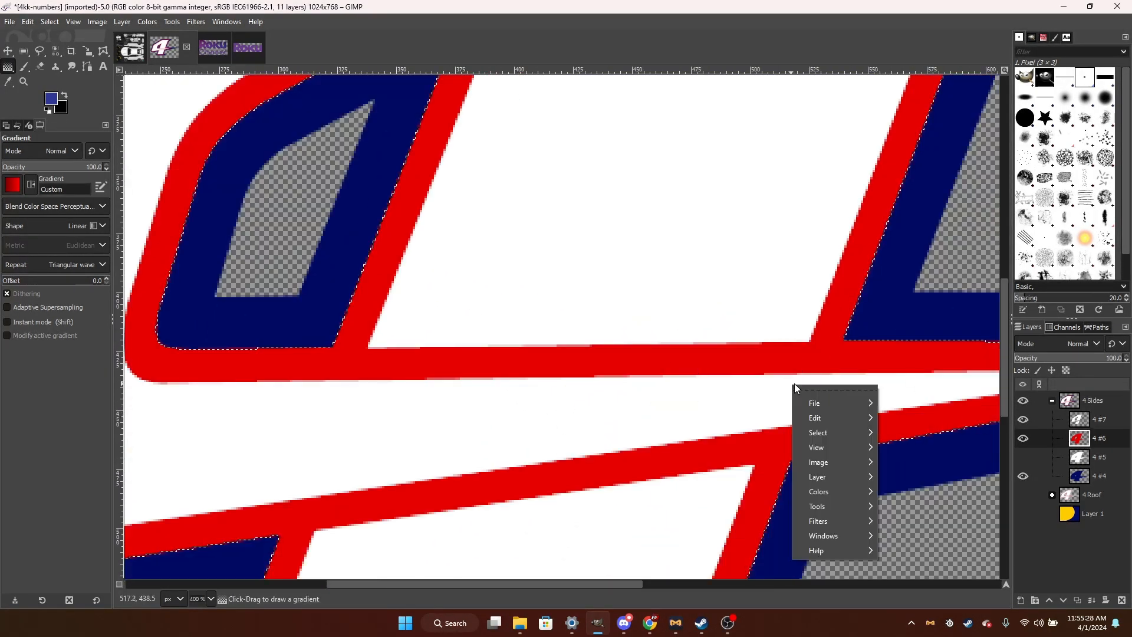
mouse_move(843, 432)
click(910, 515)
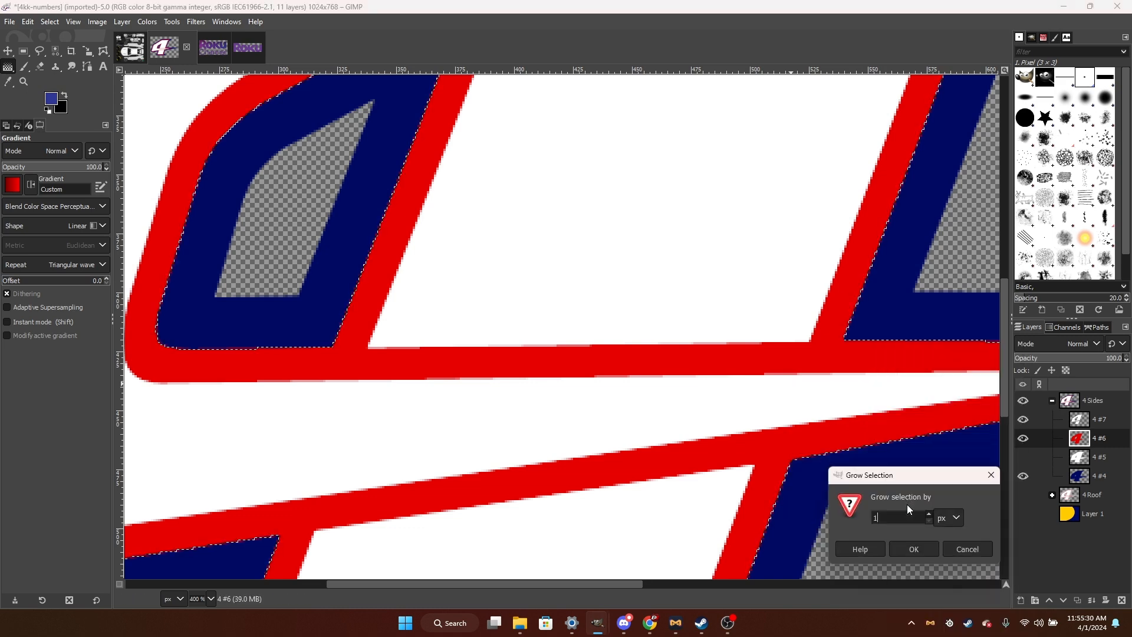
click(914, 548)
scroll(526, 292, down, 2)
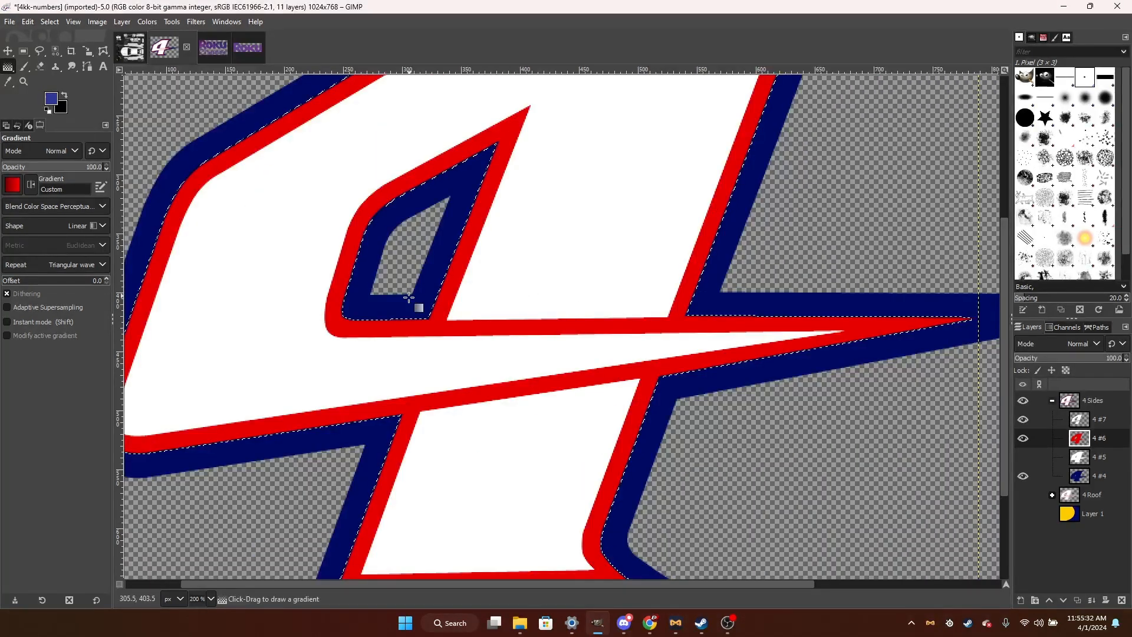
scroll(712, 362, down, 2)
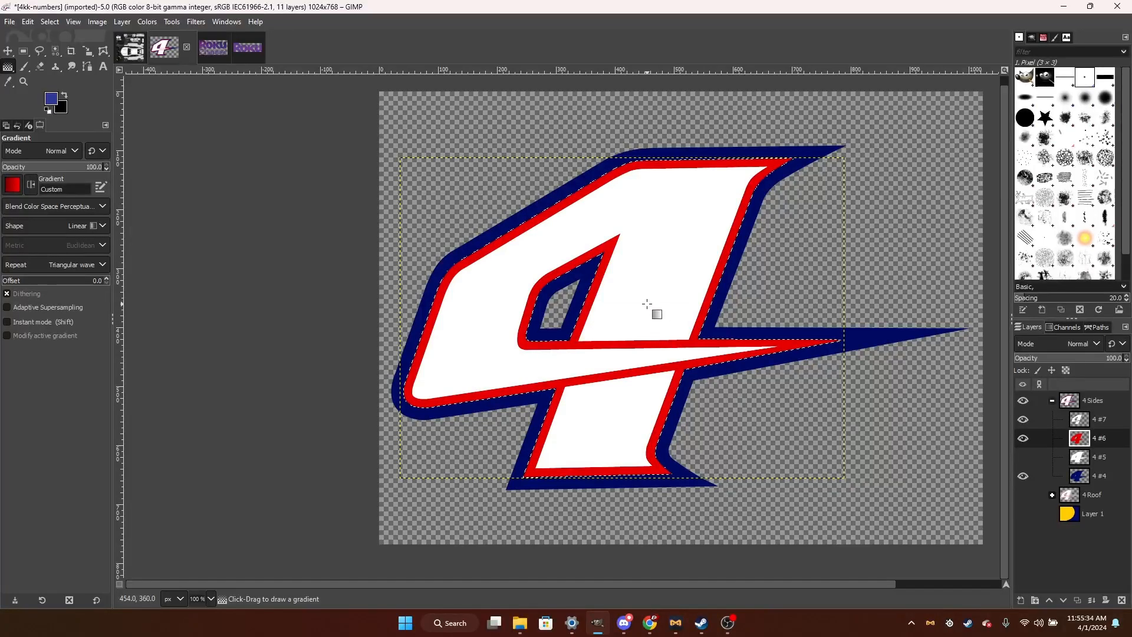
Draw a linear gradient on 4 #6 from about 244, 255 to 395, 504 and set its end color to the sampled dark purple.
scroll(647, 303, up, 1)
drag(461, 210, 597, 432)
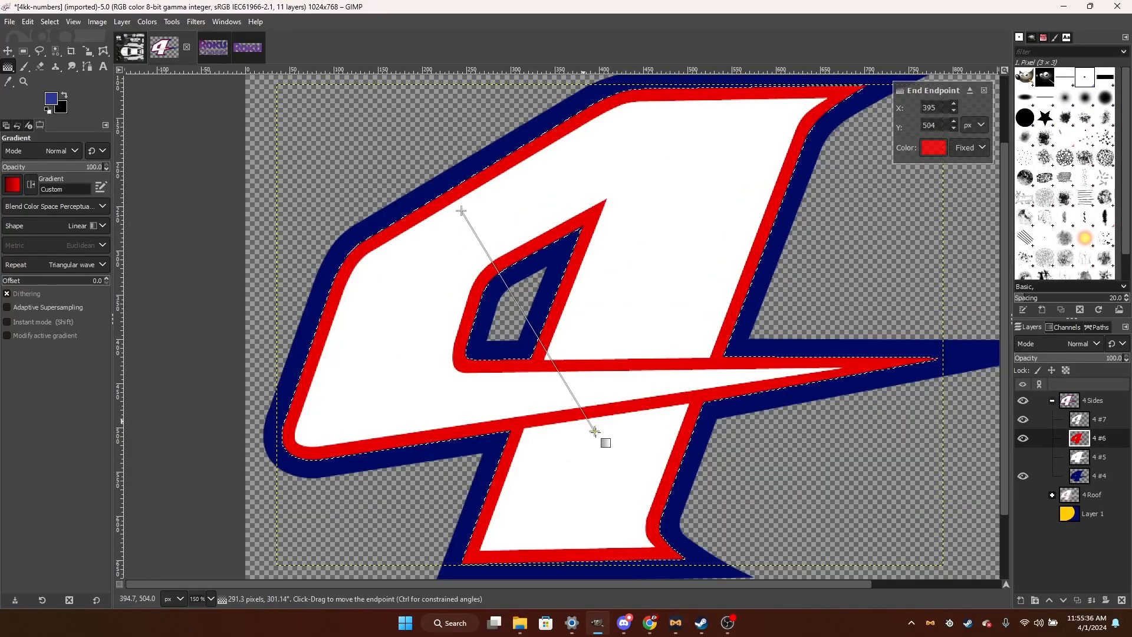
click(934, 148)
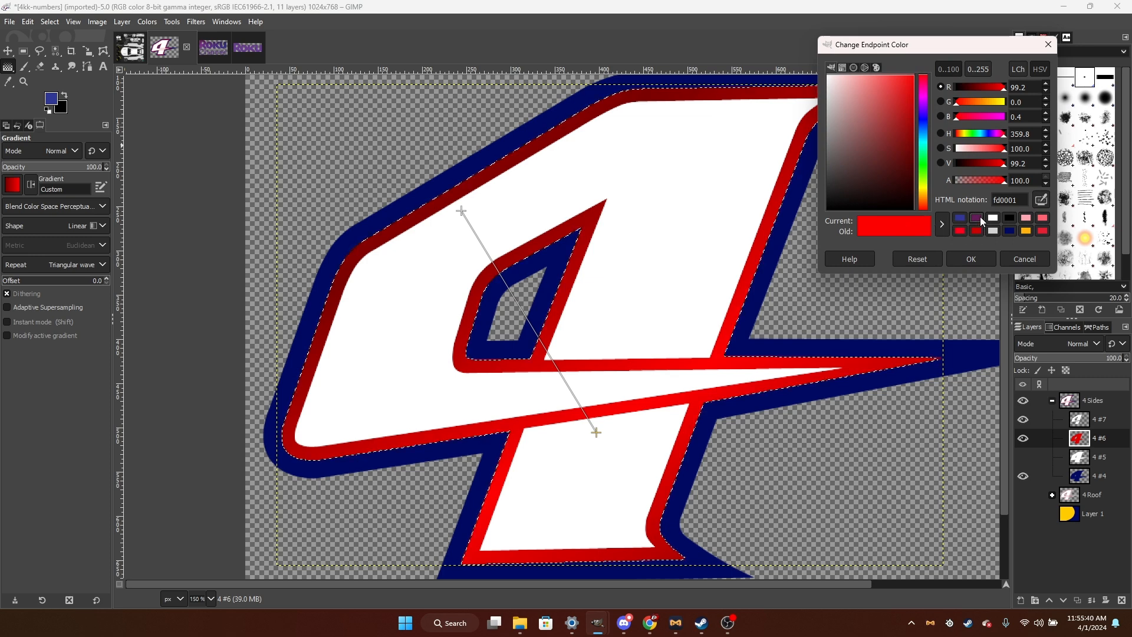
click(977, 217)
click(971, 259)
Set the gradient's start endpoint color to the sampled Roku blue.
click(462, 211)
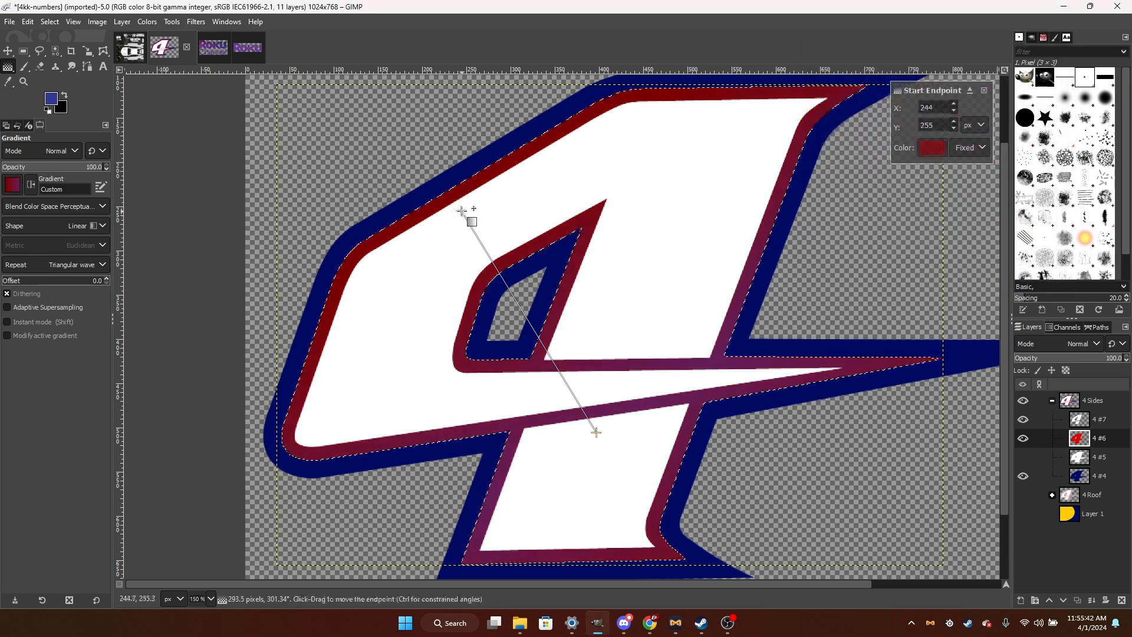
click(921, 155)
click(953, 231)
click(971, 259)
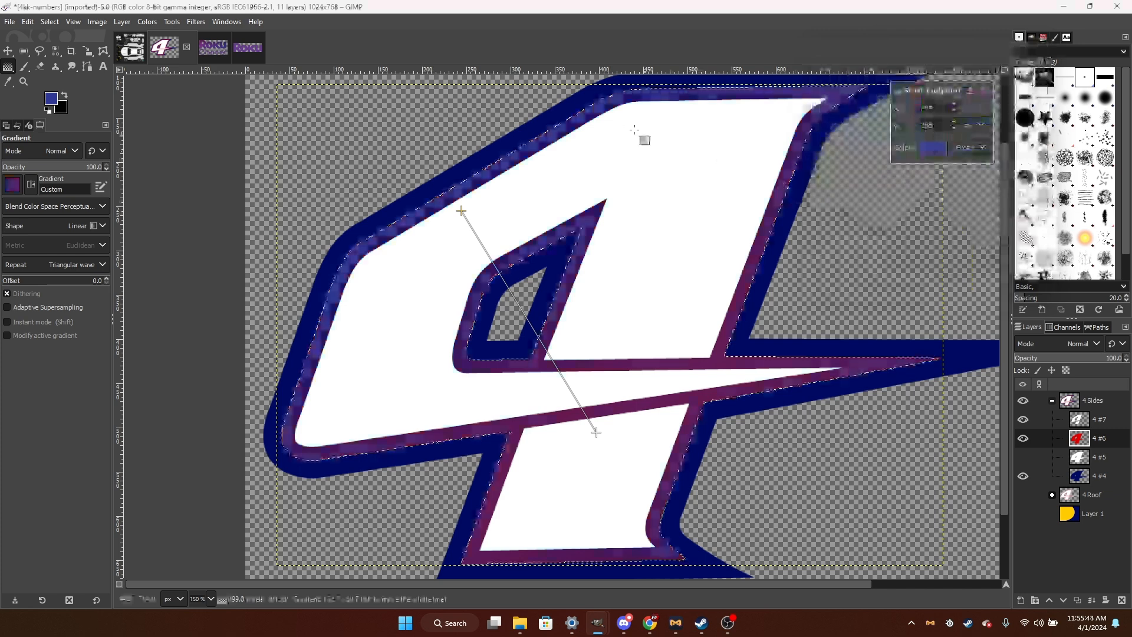
Check the color flow in the stacked Roku logo, return to the 4, and move the gradient's start endpoint to about 455, 596.
click(214, 47)
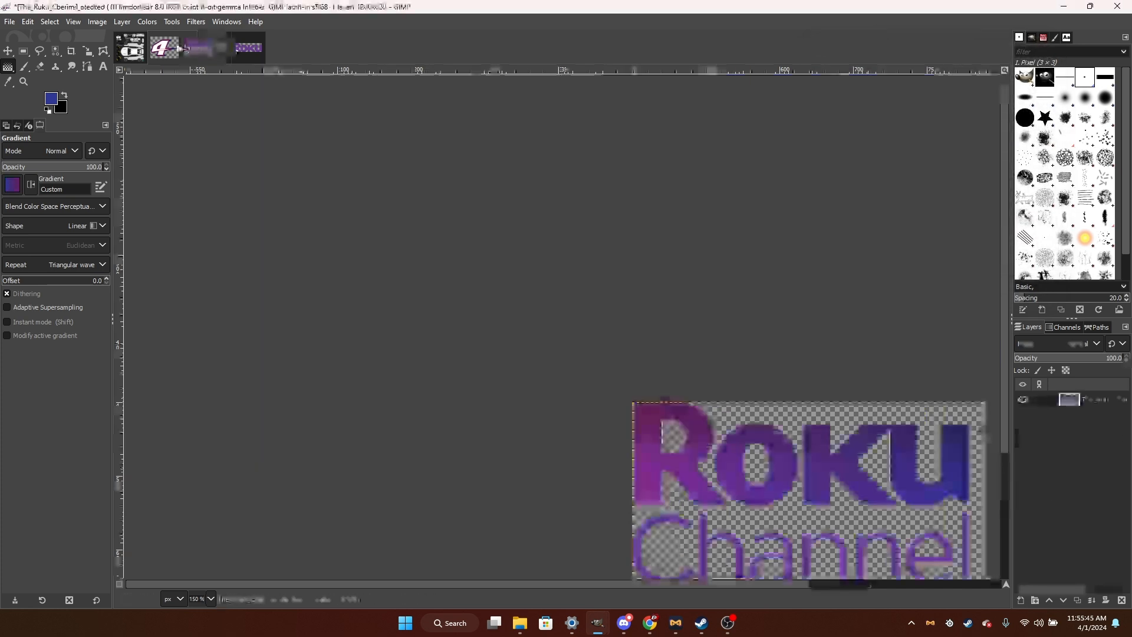
scroll(631, 373, up, 1)
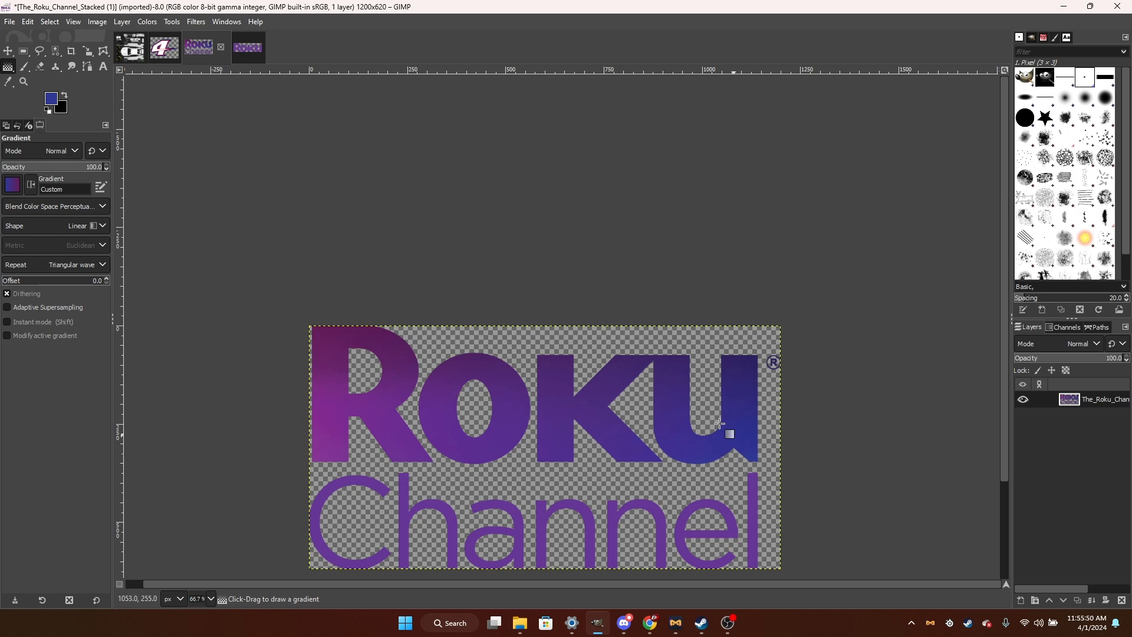
click(176, 42)
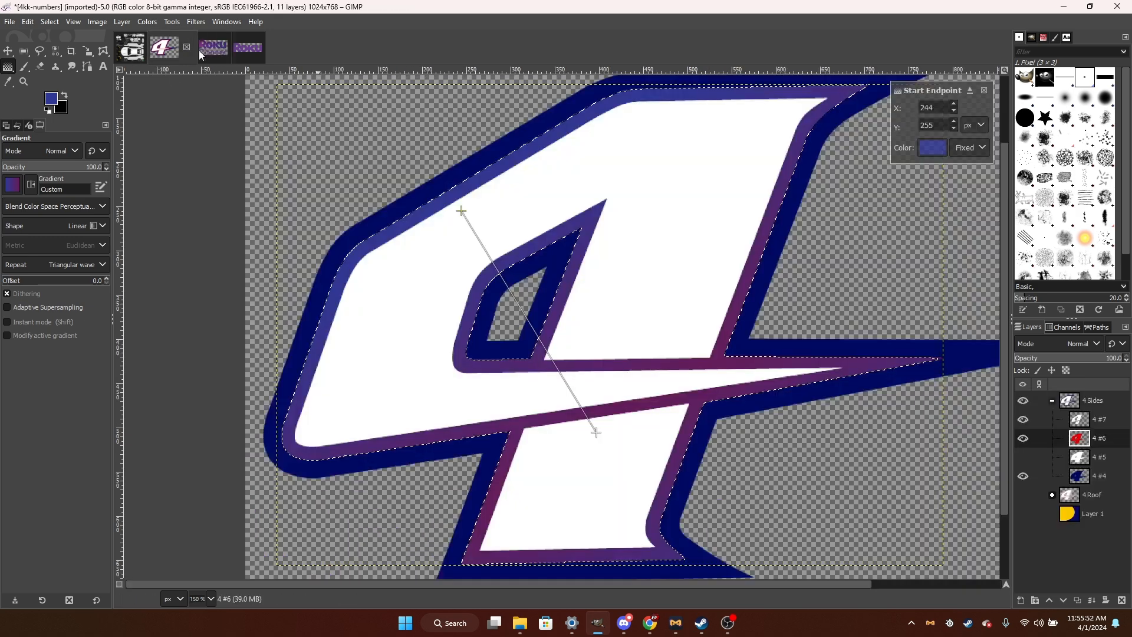
drag(469, 220, 647, 511)
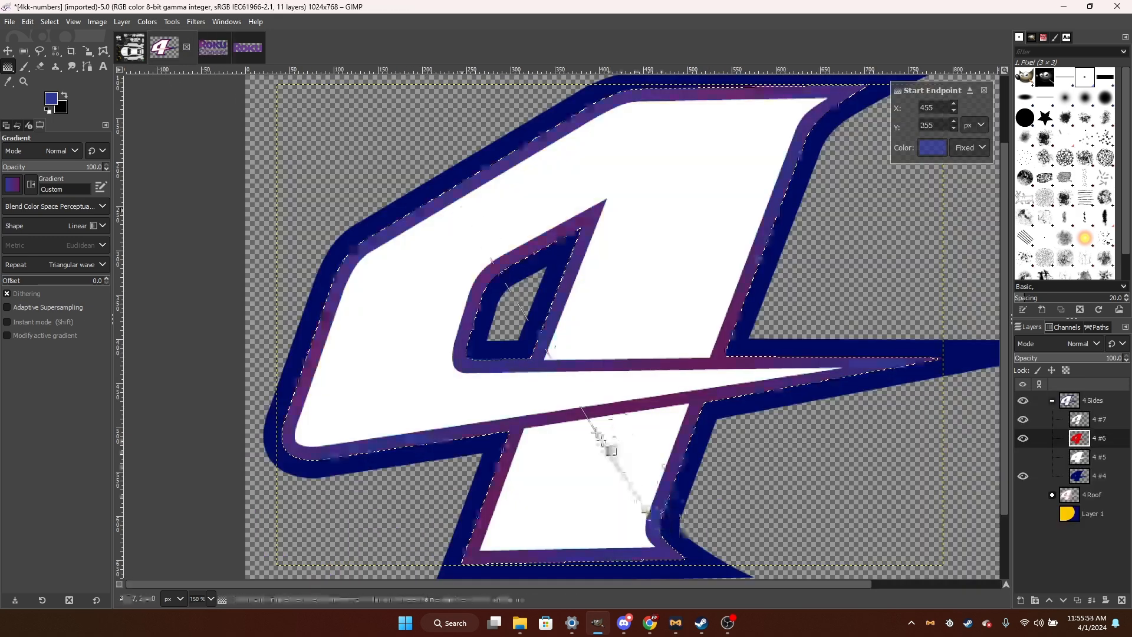
Set the gradient's repeat mode to None (extend), keeping the shape linear.
click(28, 263)
click(27, 282)
click(55, 225)
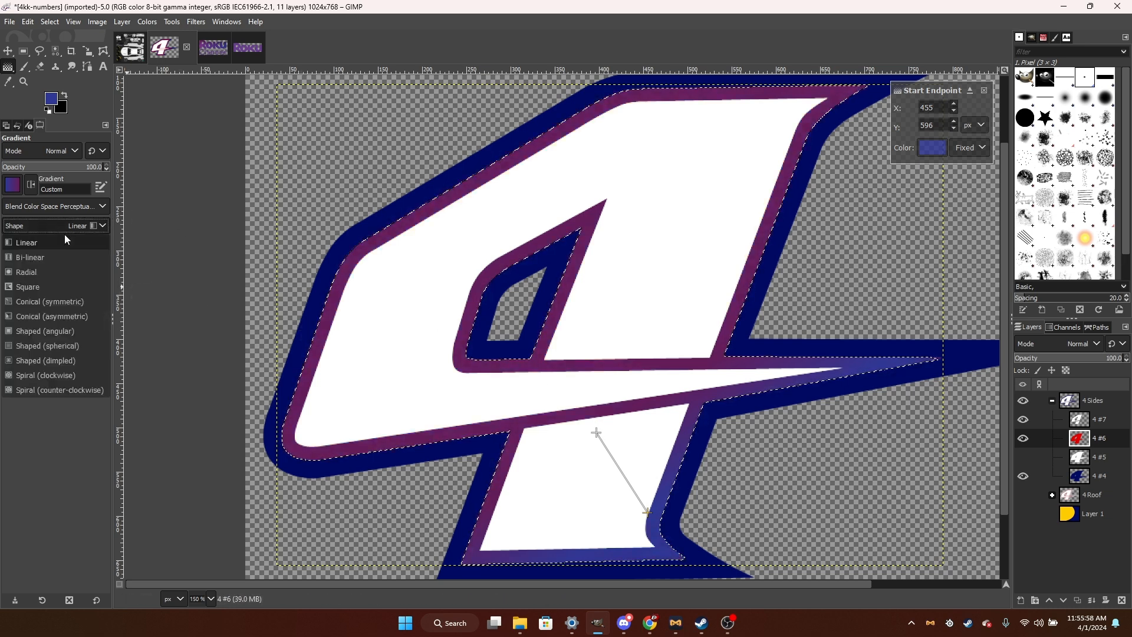
key(Escape)
Move the gradient's end endpoint to about 291, 219, nudge its start endpoint slightly down, apply the gradient and clear the selection.
drag(596, 432, 503, 194)
drag(647, 512, 644, 524)
drag(503, 194, 503, 179)
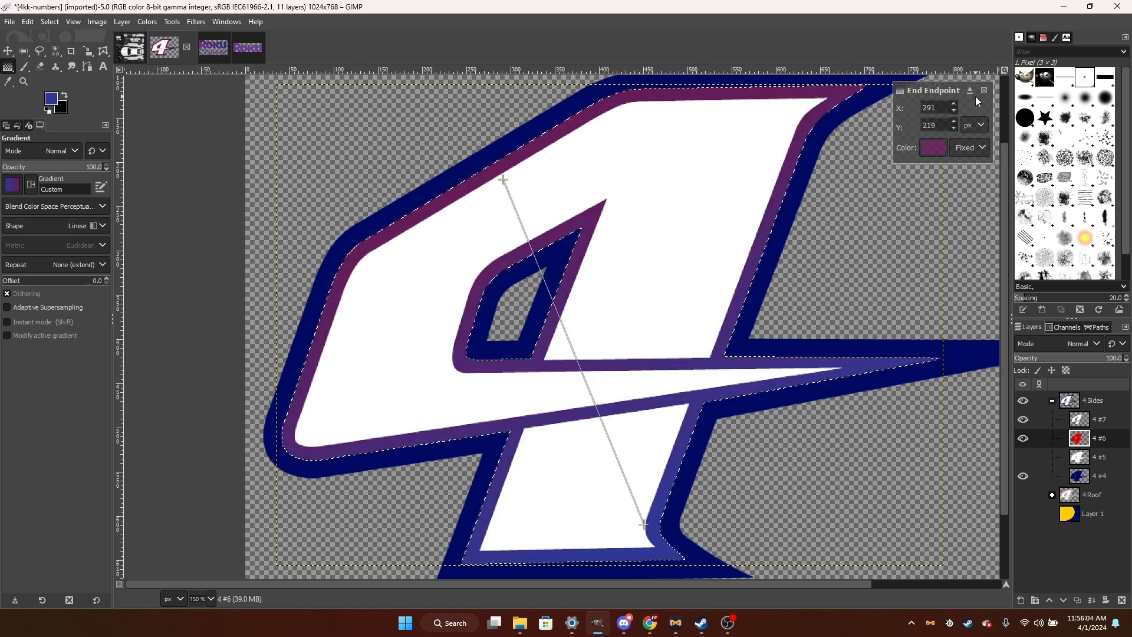
click(40, 52)
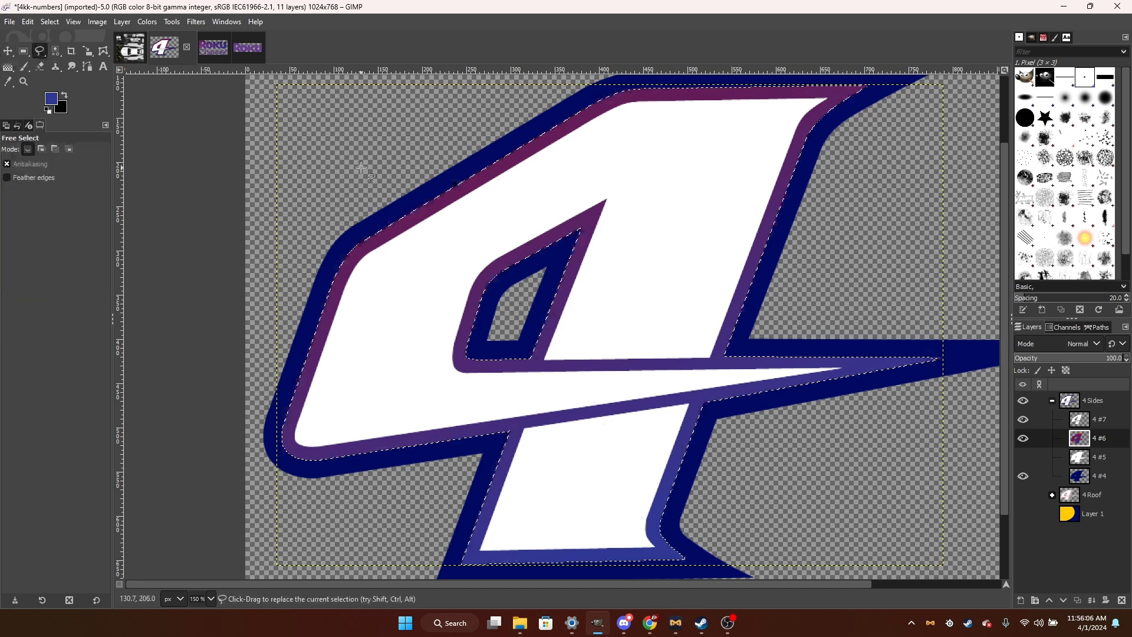
right_click(354, 157)
mouse_move(417, 206)
click(497, 229)
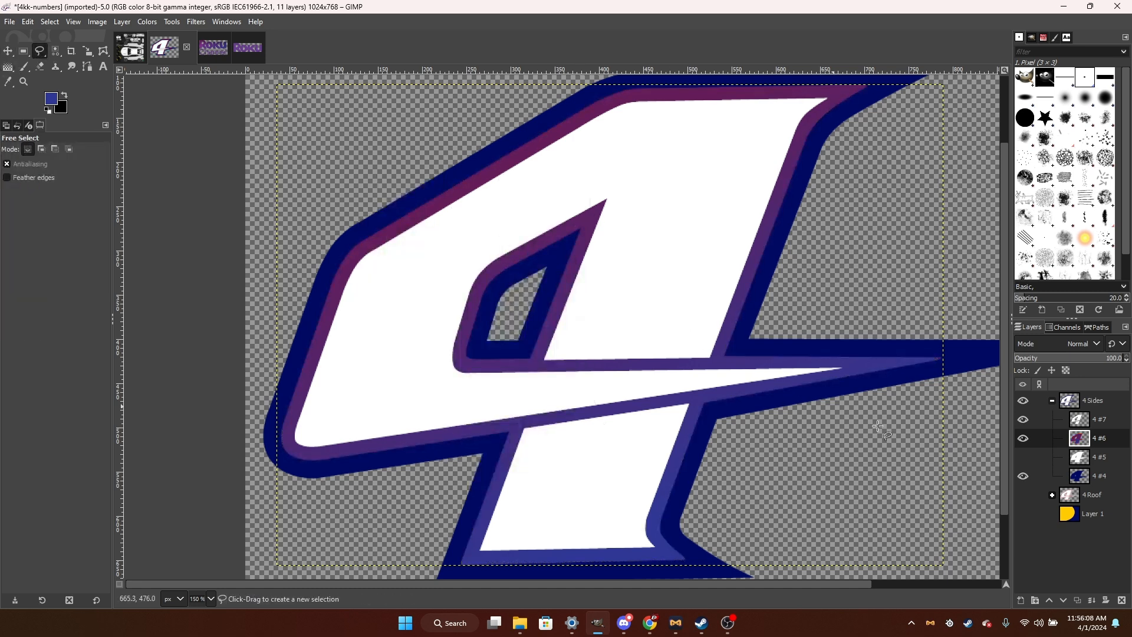
Make a selection from the alpha of the dark blue 4 #4 layer and grow it slightly.
click(1085, 476)
right_click(1065, 470)
click(872, 342)
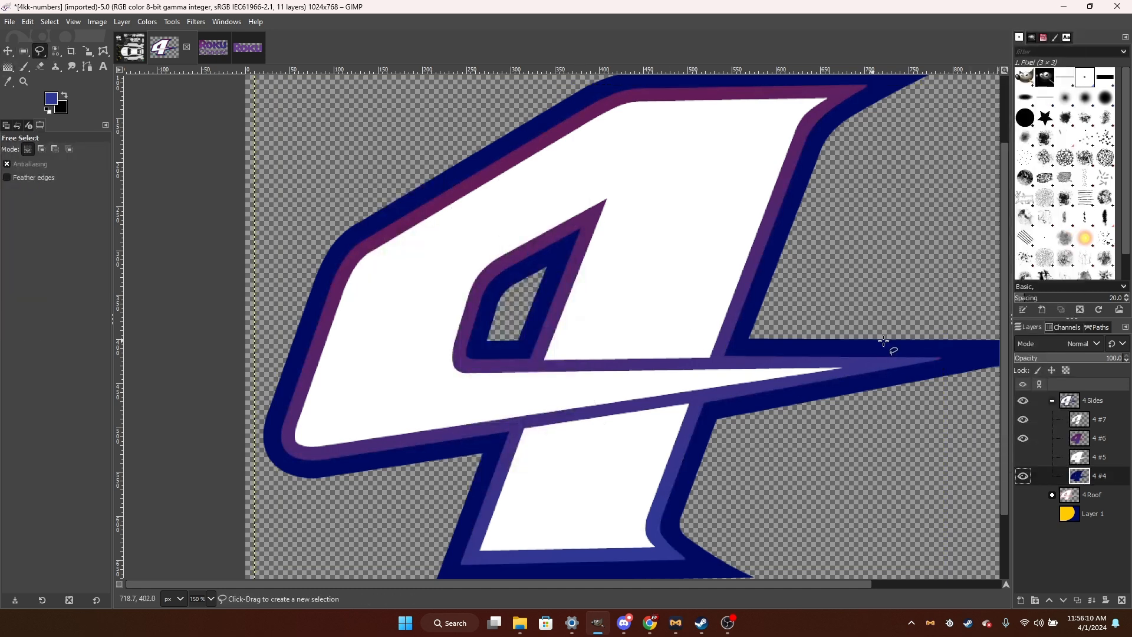
scroll(974, 371, up, 1)
scroll(974, 371, down, 1)
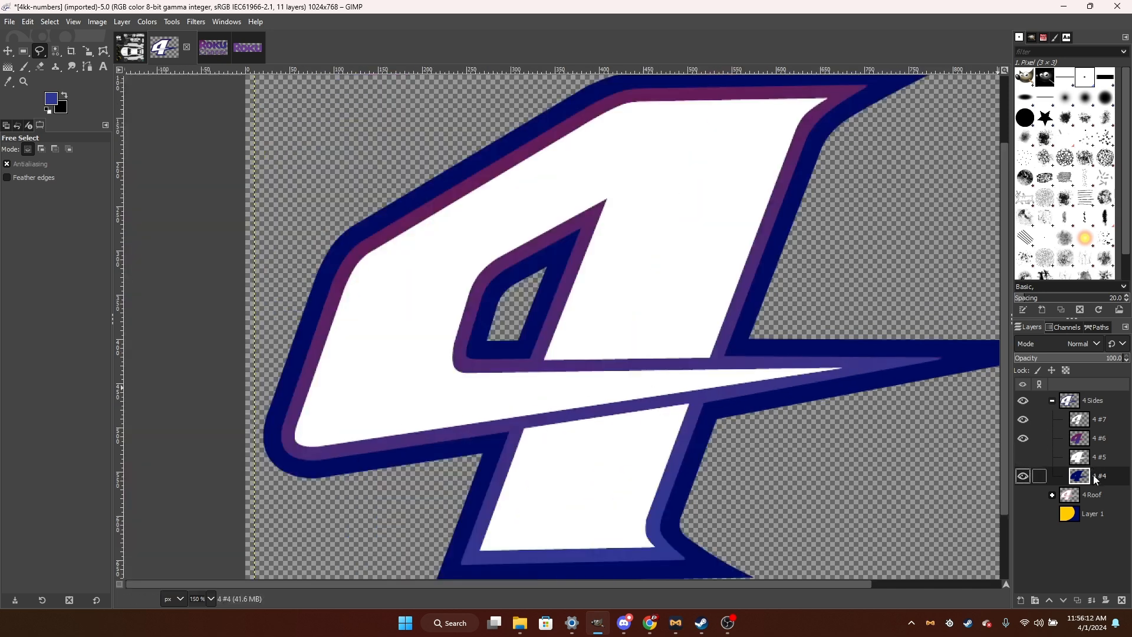
right_click(1095, 478)
click(1042, 421)
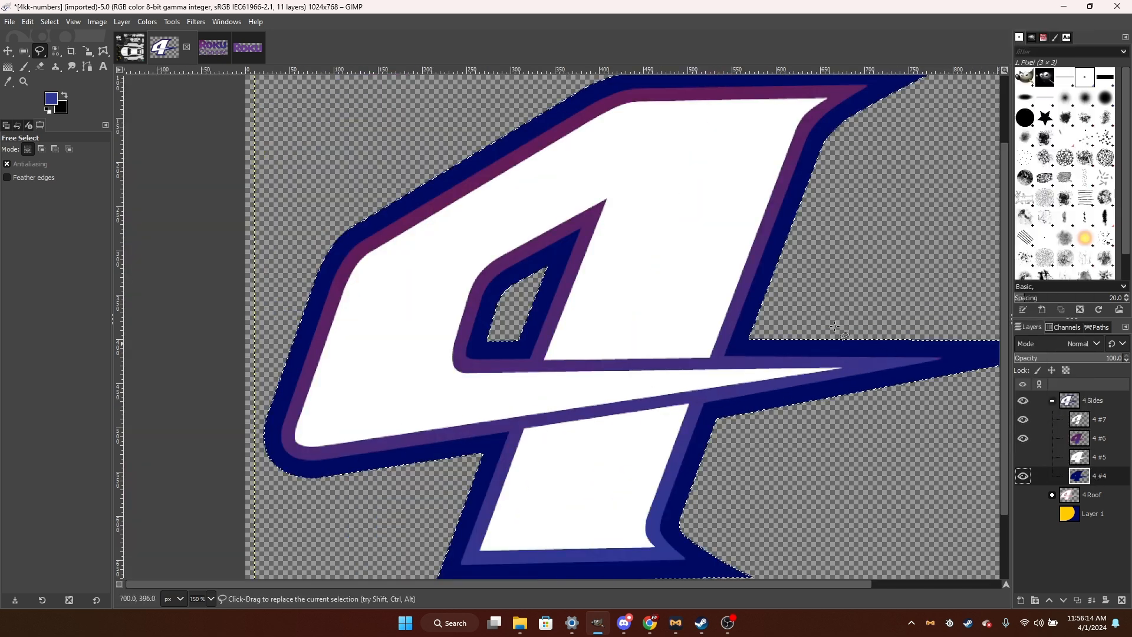
right_click(593, 269)
mouse_move(632, 322)
click(751, 482)
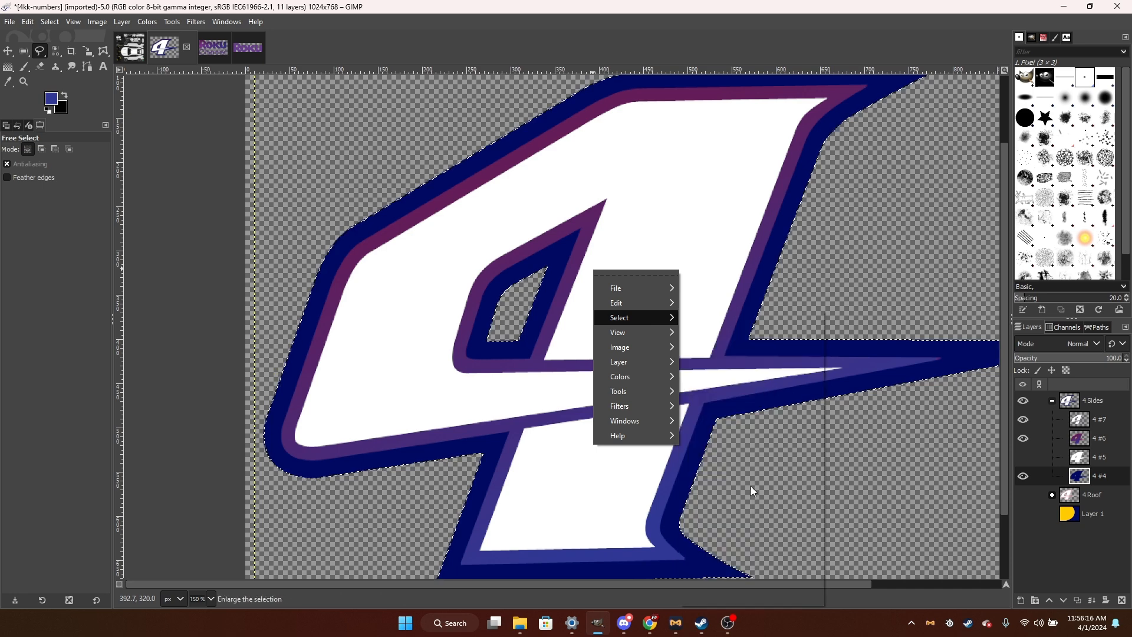
key(Return)
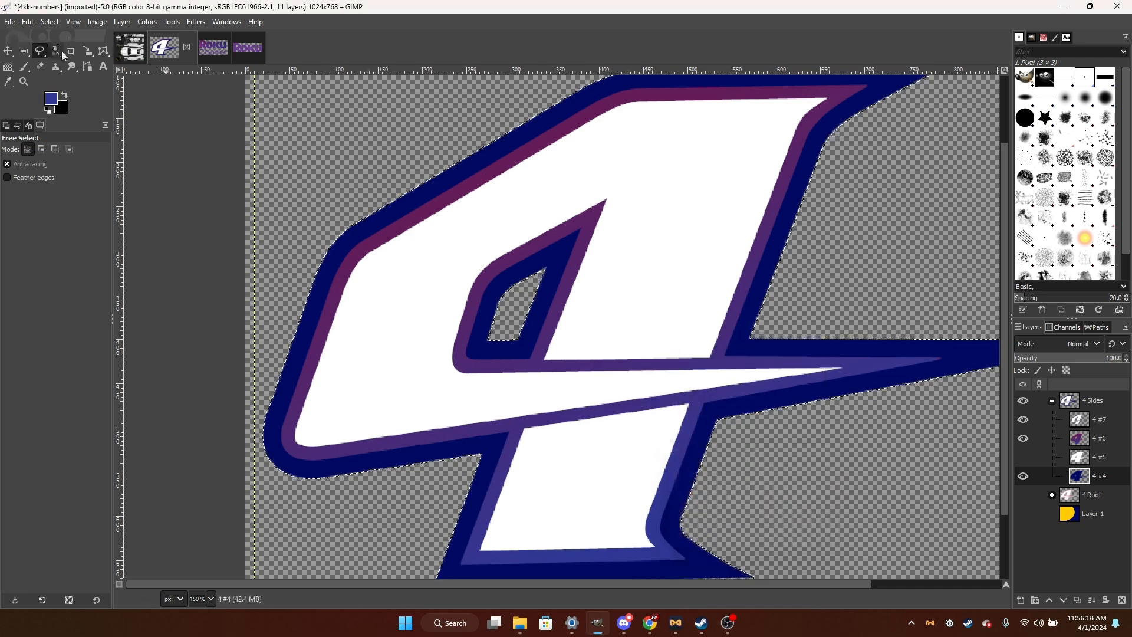
Paint the selected outer outline on 4 #4 black using the large Untitled brush.
click(24, 66)
key(x)
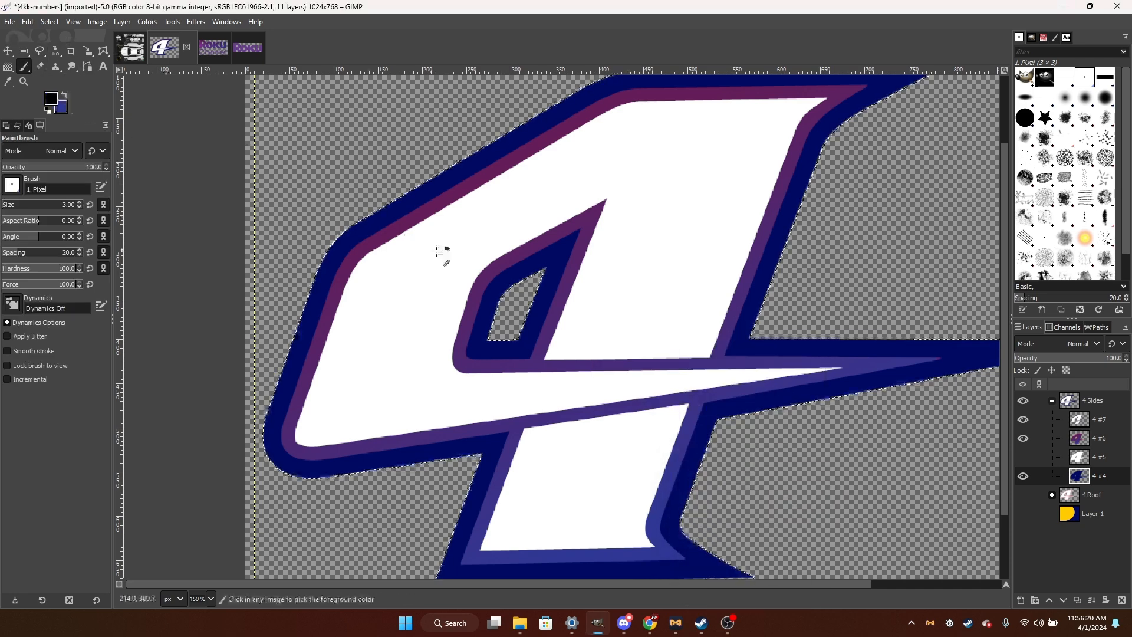
scroll(436, 252, down, 1)
click(1065, 77)
mouse_move(764, 131)
mouse_down()
mouse_move(663, 255)
mouse_move(653, 277)
mouse_up()
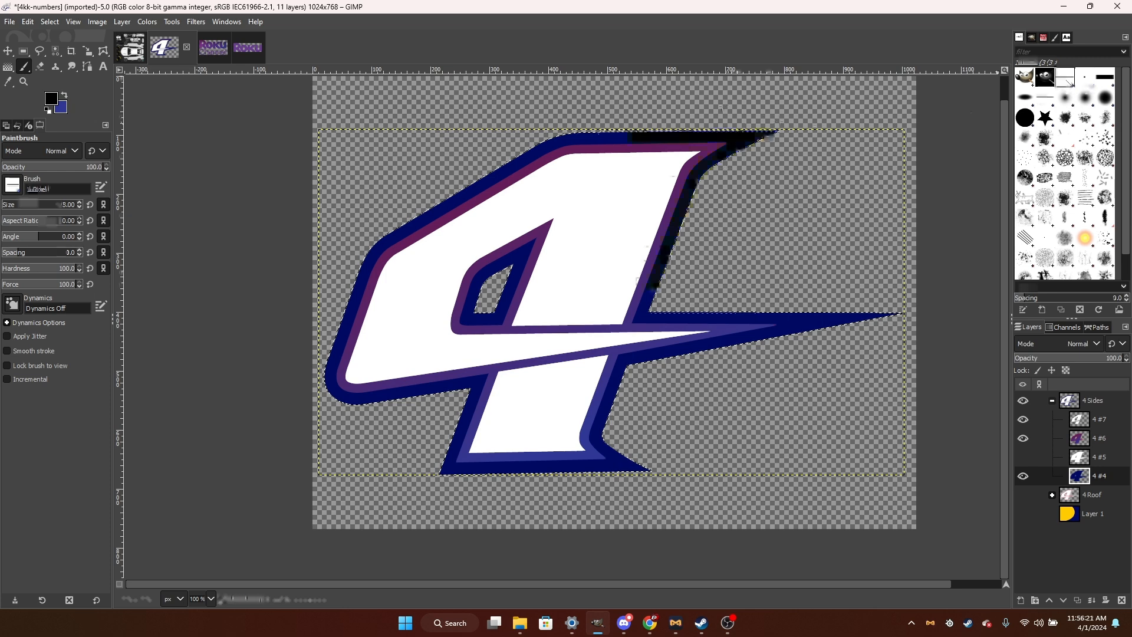
mouse_move(733, 283)
mouse_down()
mouse_move(574, 484)
mouse_move(472, 187)
mouse_move(331, 378)
mouse_up()
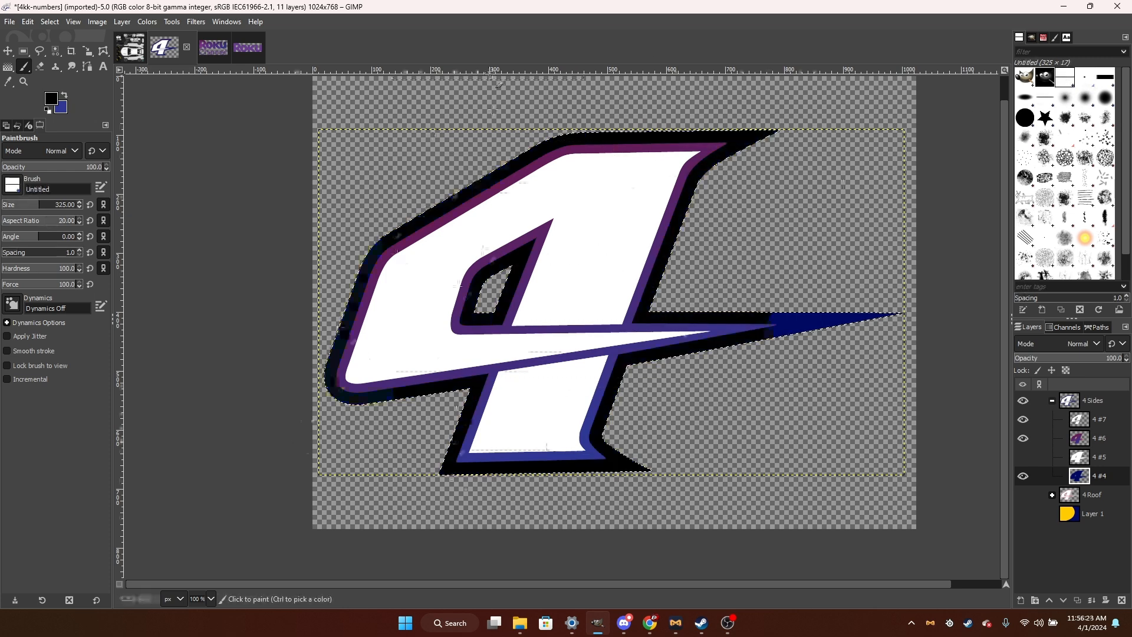
mouse_move(488, 77)
mouse_down()
mouse_move(637, 354)
mouse_move(767, 139)
mouse_move(721, 380)
mouse_up()
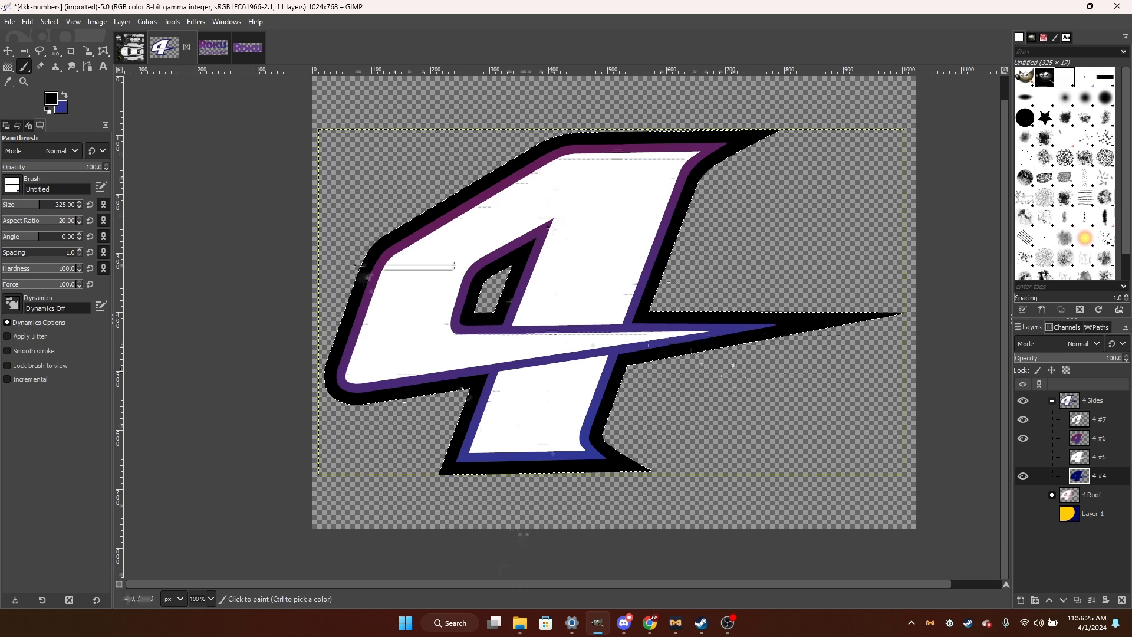
Clear the selection, select the opaque area of the 4 Sides group and copy it.
right_click(311, 208)
mouse_move(367, 260)
click(432, 279)
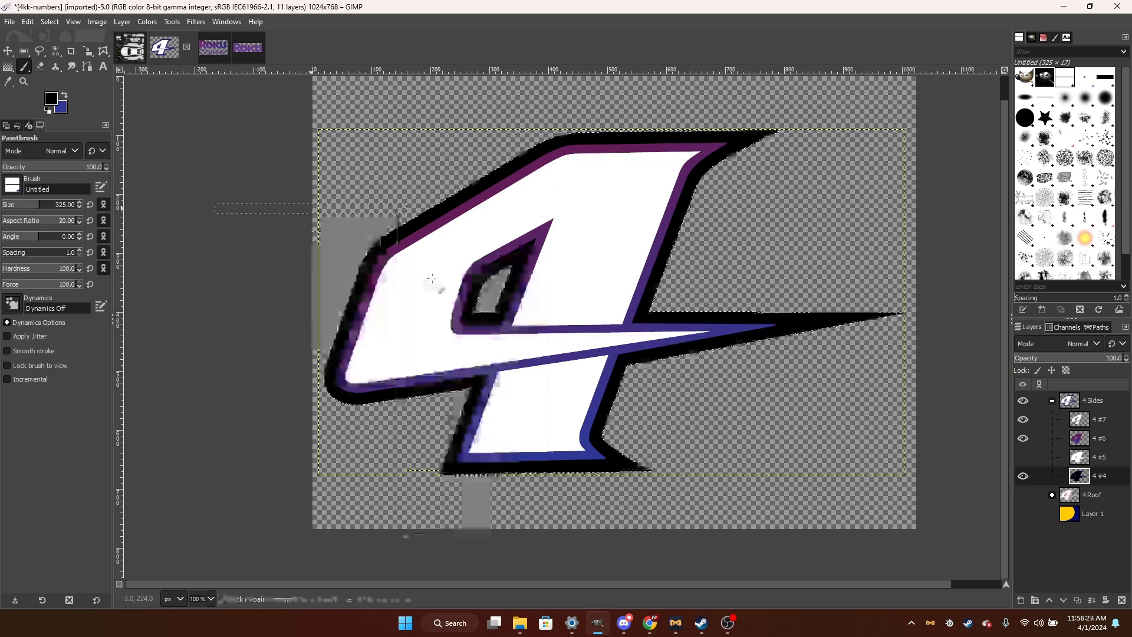
right_click(1070, 399)
click(1030, 408)
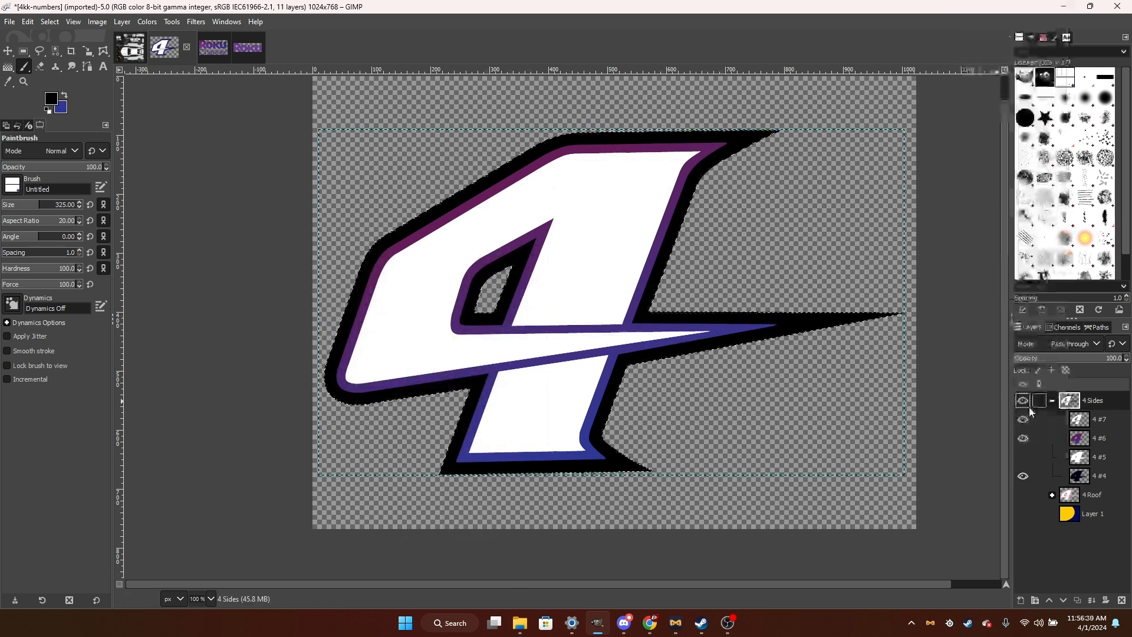
key(ctrl+c)
click(1052, 400)
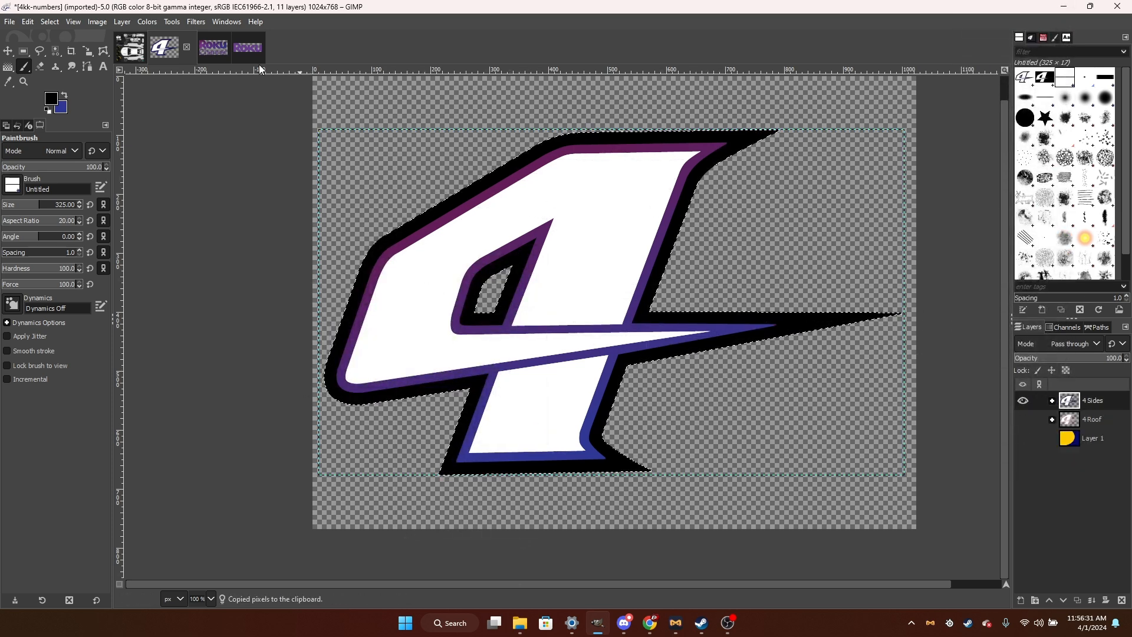
Switch to the NCS23_Camry image and fill the Base layer in the Base #1 group with black.
click(131, 47)
key(1)
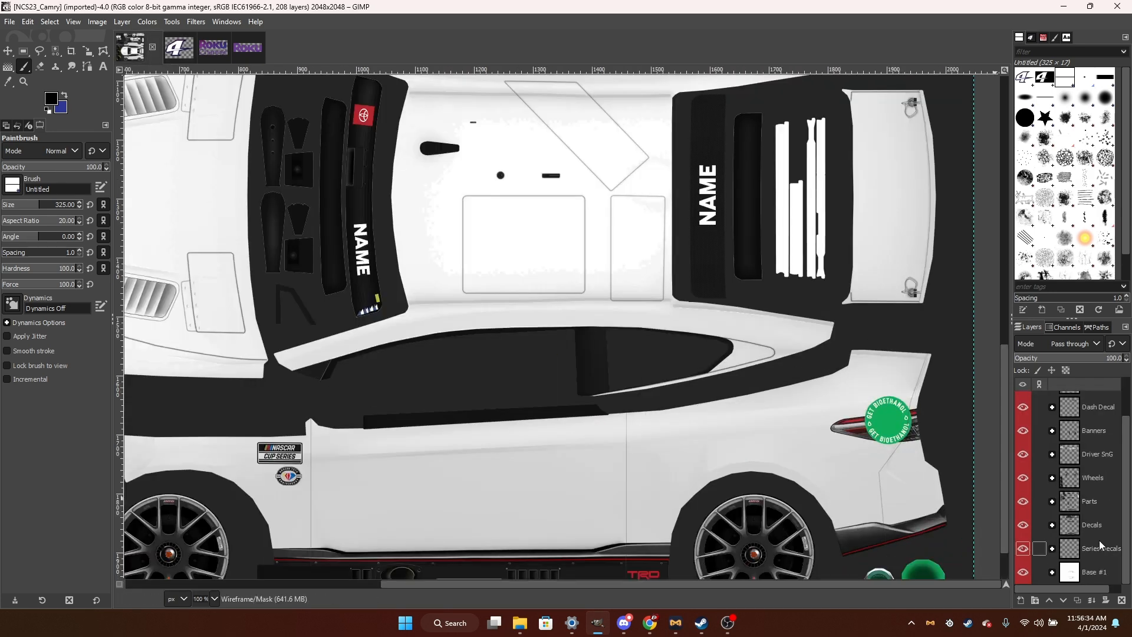
click(1069, 572)
click(1052, 572)
click(1079, 571)
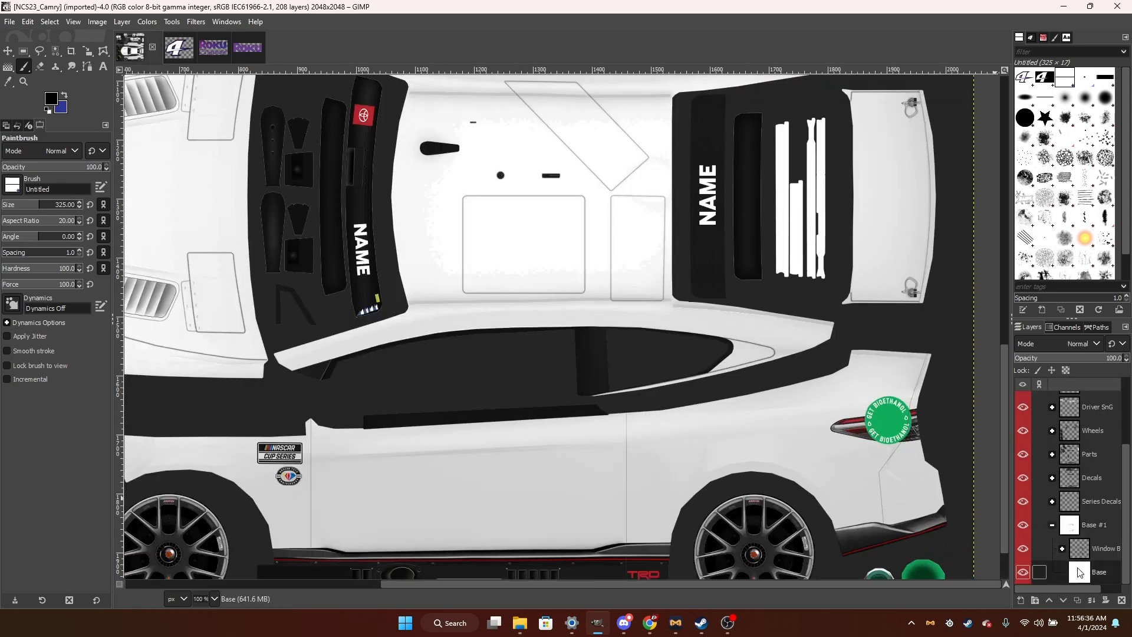
scroll(718, 306, down, 2)
drag(8, 67, 33, 70)
scroll(452, 201, up, 2)
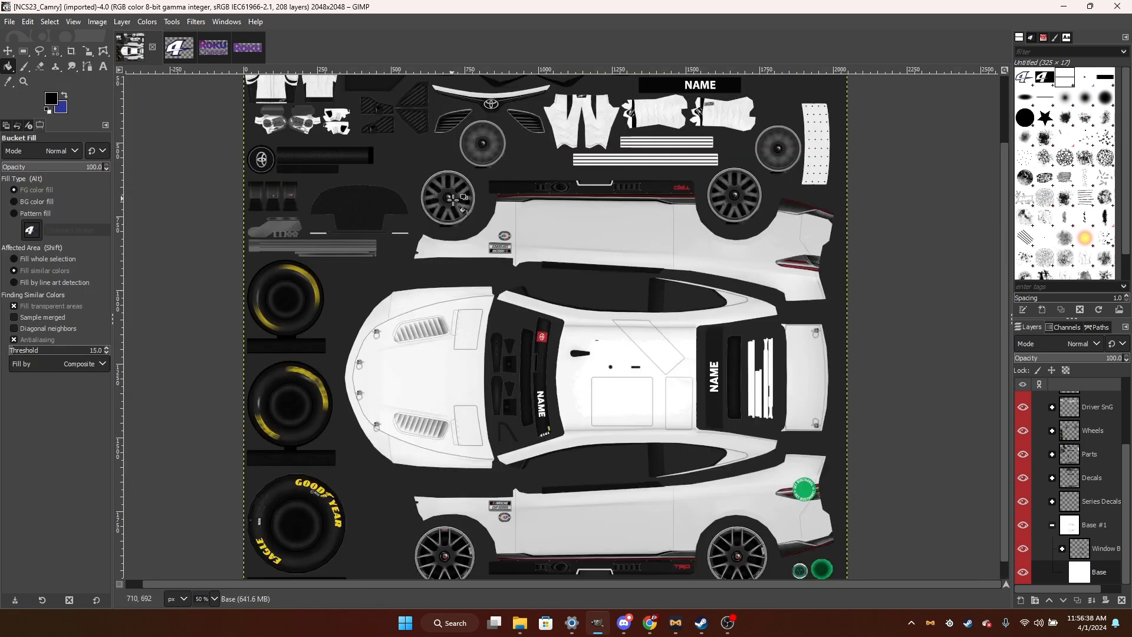
scroll(452, 199, up, 2)
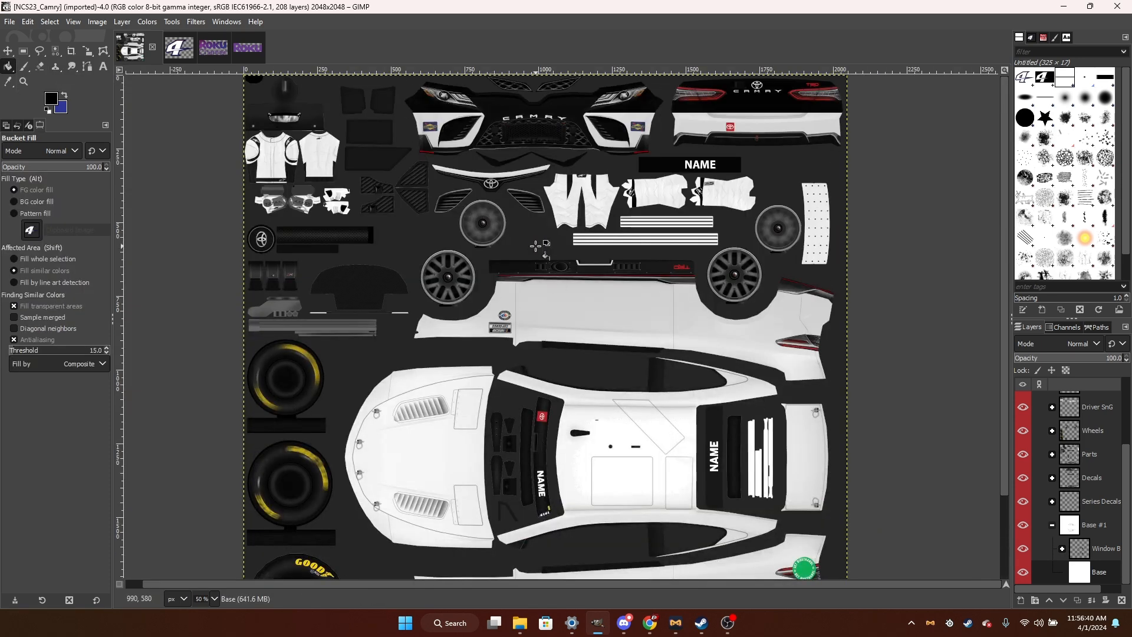
scroll(529, 259, down, 3)
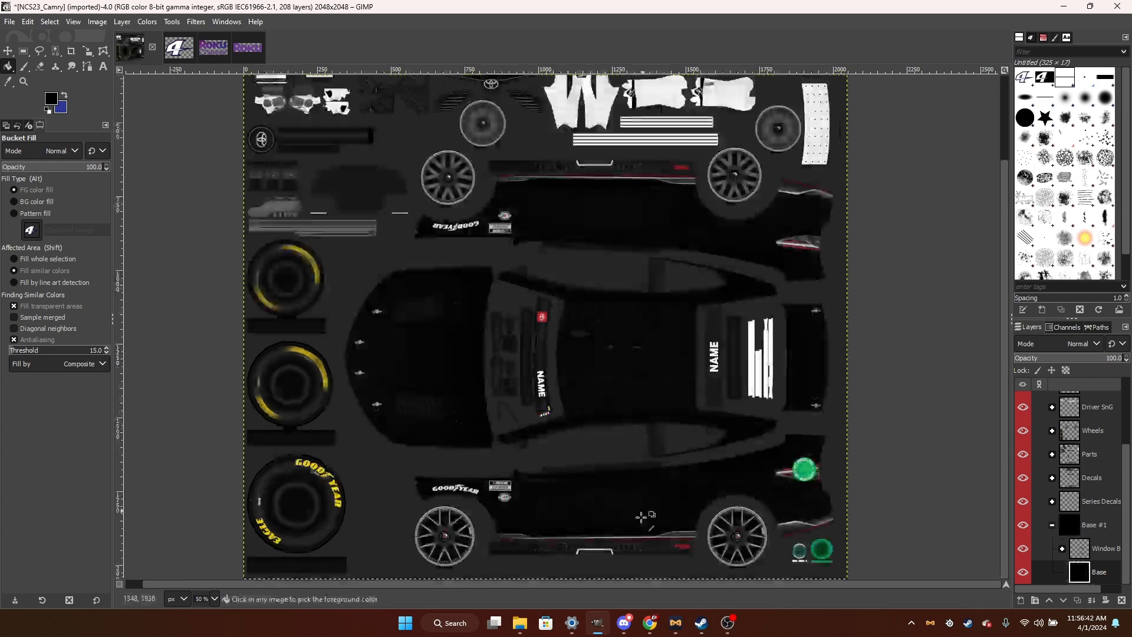
scroll(640, 525, up, 2)
scroll(641, 514, down, 1)
Add a transparent layer named numbers to the Base #1 group and raise it above the window layer group.
right_click(1054, 574)
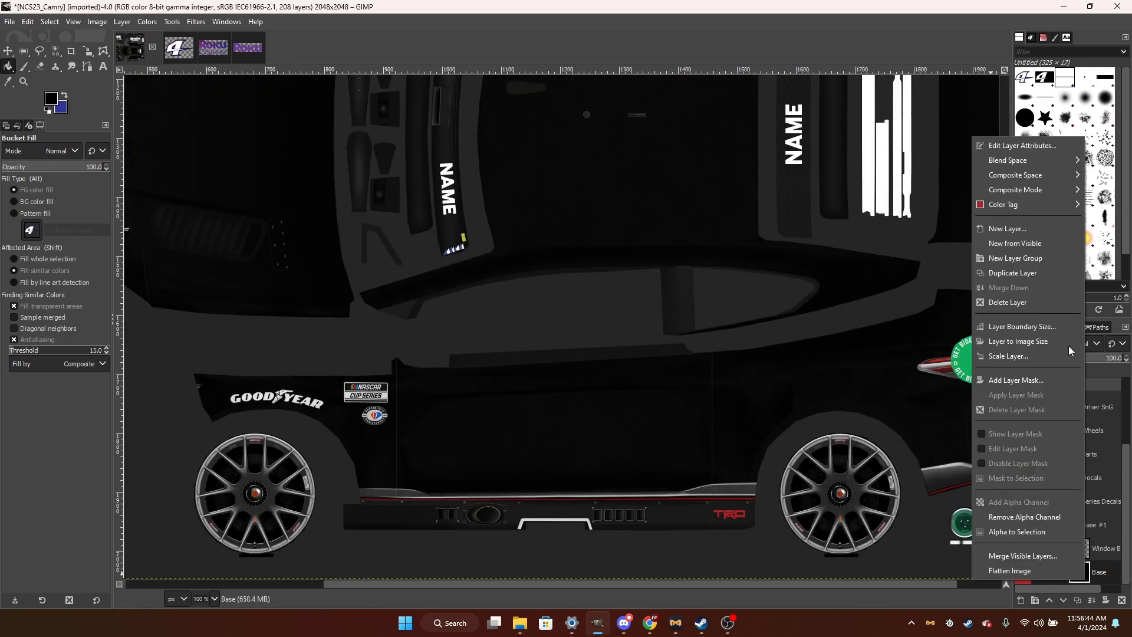
click(1023, 234)
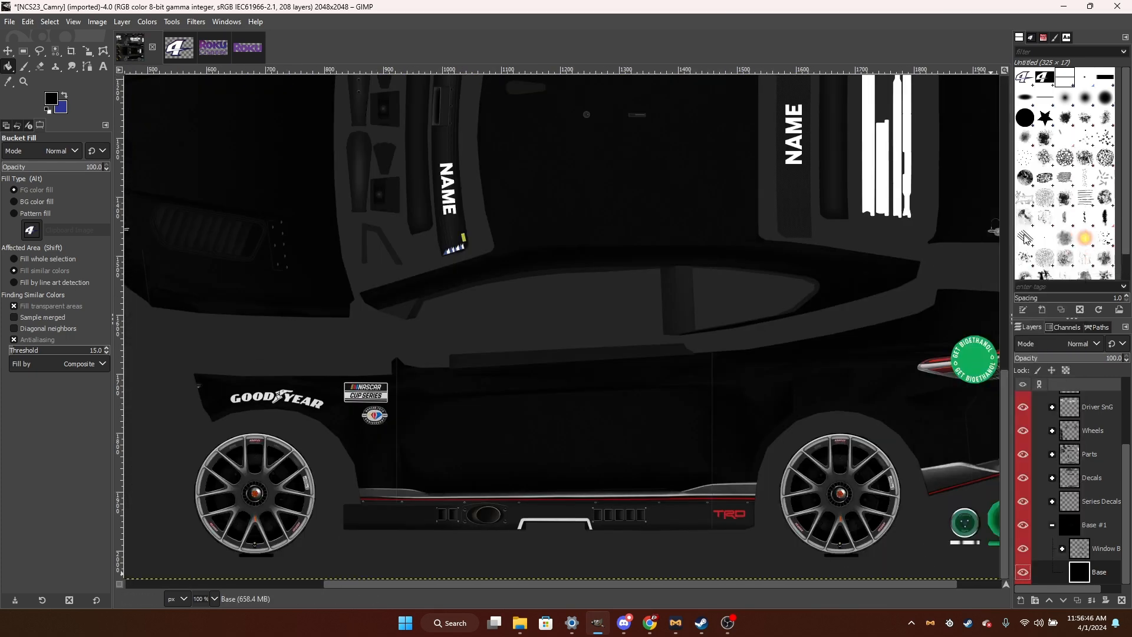
text(numbers)
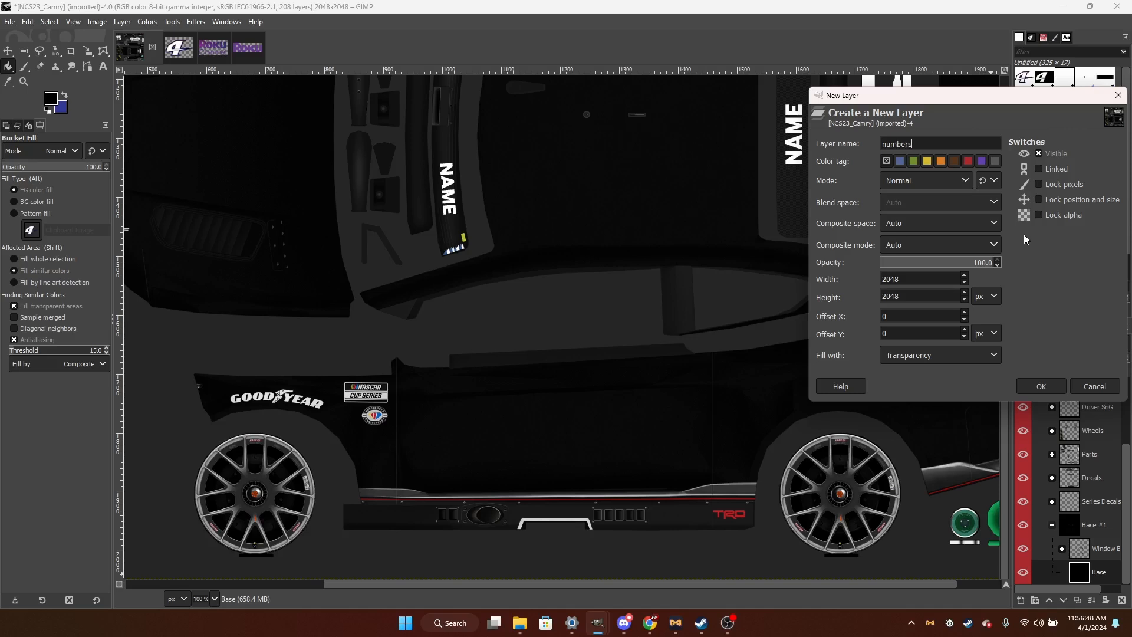
key(BackSpace)
key(BackSpace)
key(BackSpace)
key(BackSpace)
key(BackSpace)
key(BackSpace)
text(numbers)
key(Return)
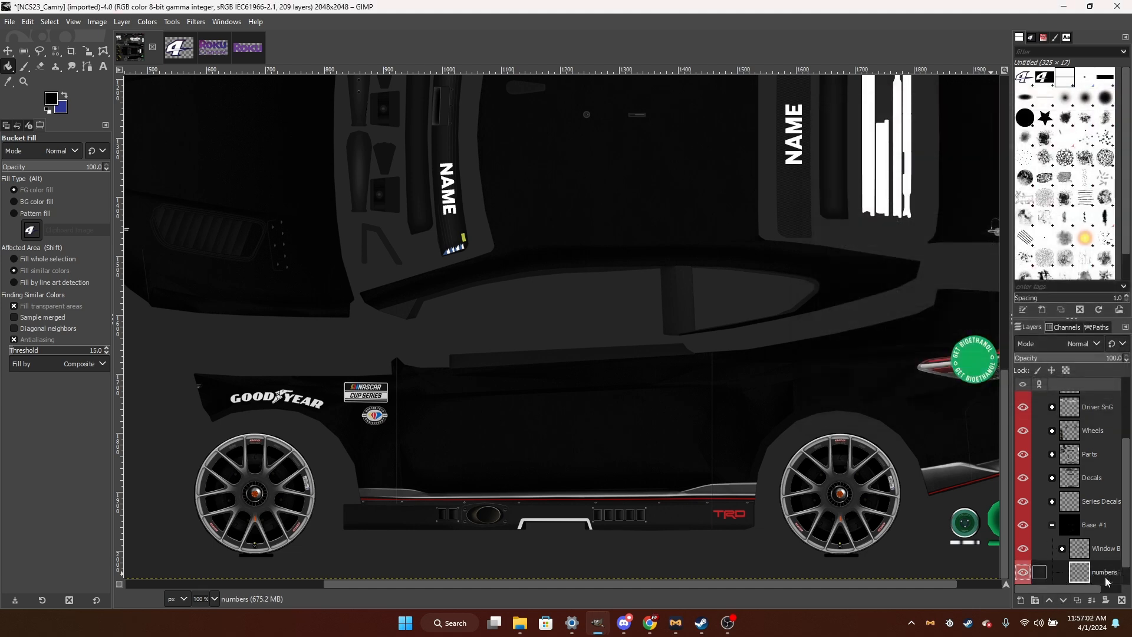
click(1050, 600)
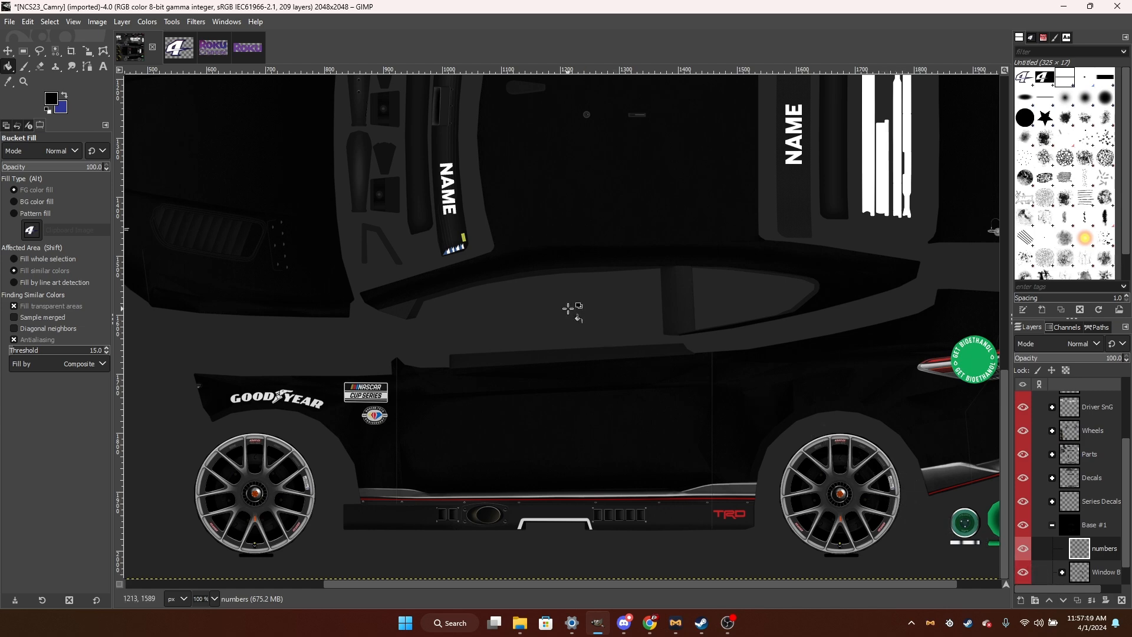
Copy the recolored 4 from its image again and paste it into the Camry template's numbers layer.
click(180, 48)
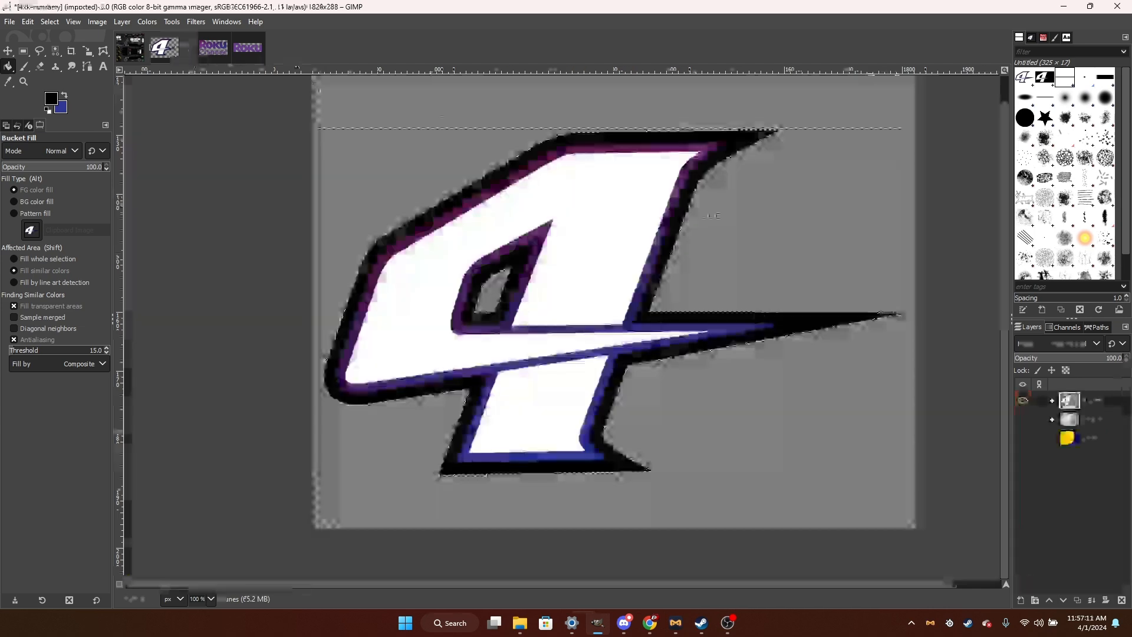
key(ctrl+c)
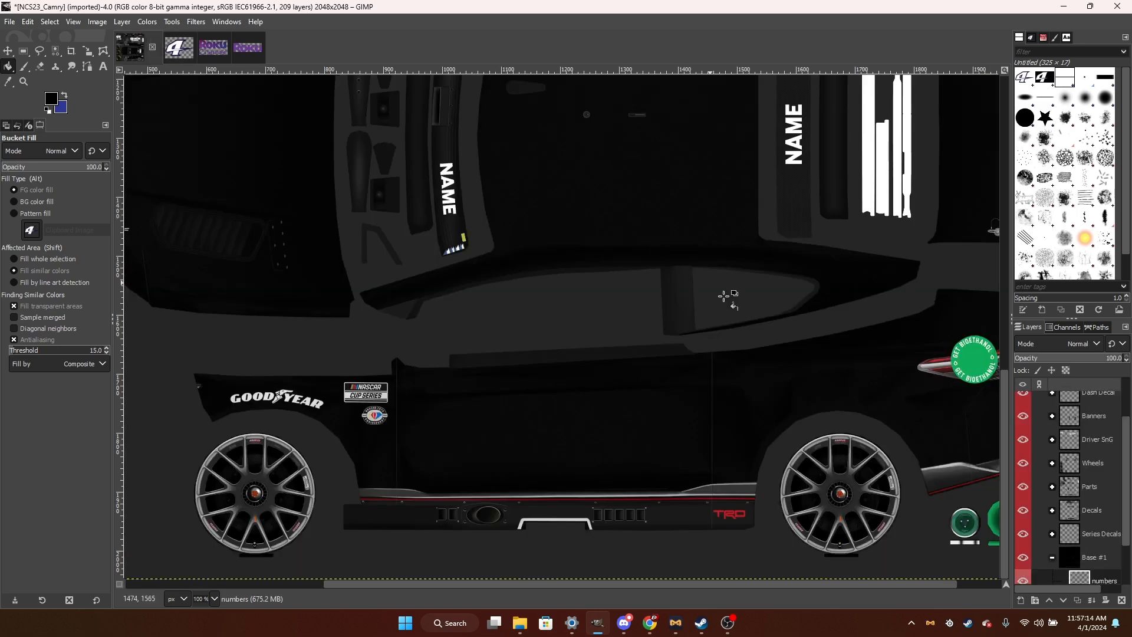
key(ctrl+v)
Scale the pasted 4 proportionally to about 389 × 232 px and position it over the lower side view's door.
key(shift+s)
drag(785, 393, 510, 270)
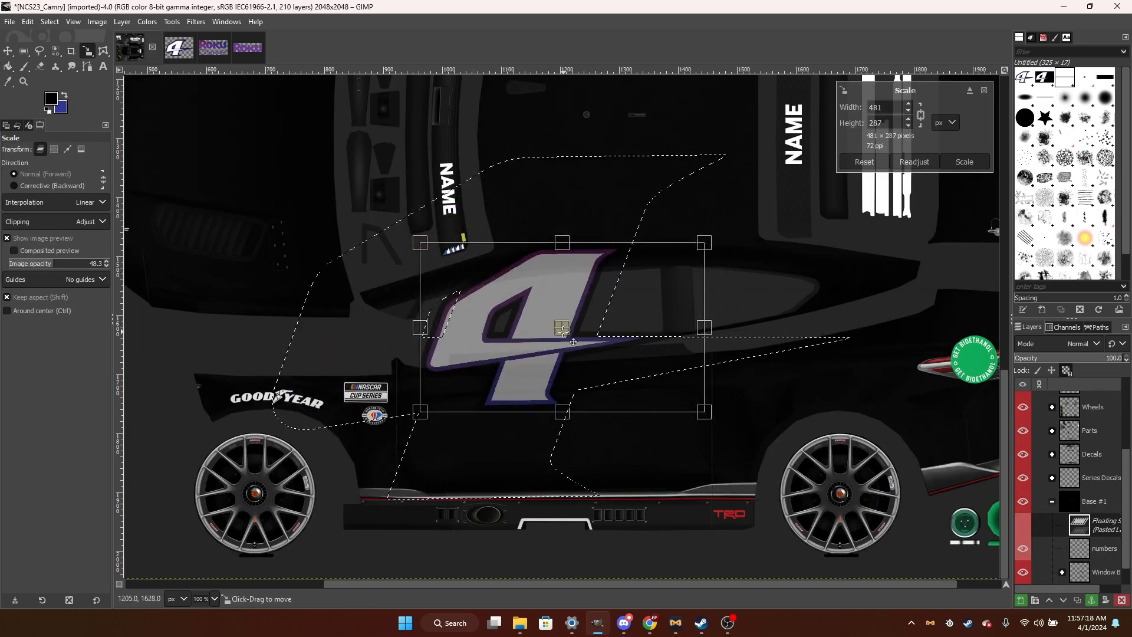
drag(562, 327, 511, 423)
key(ctrl)
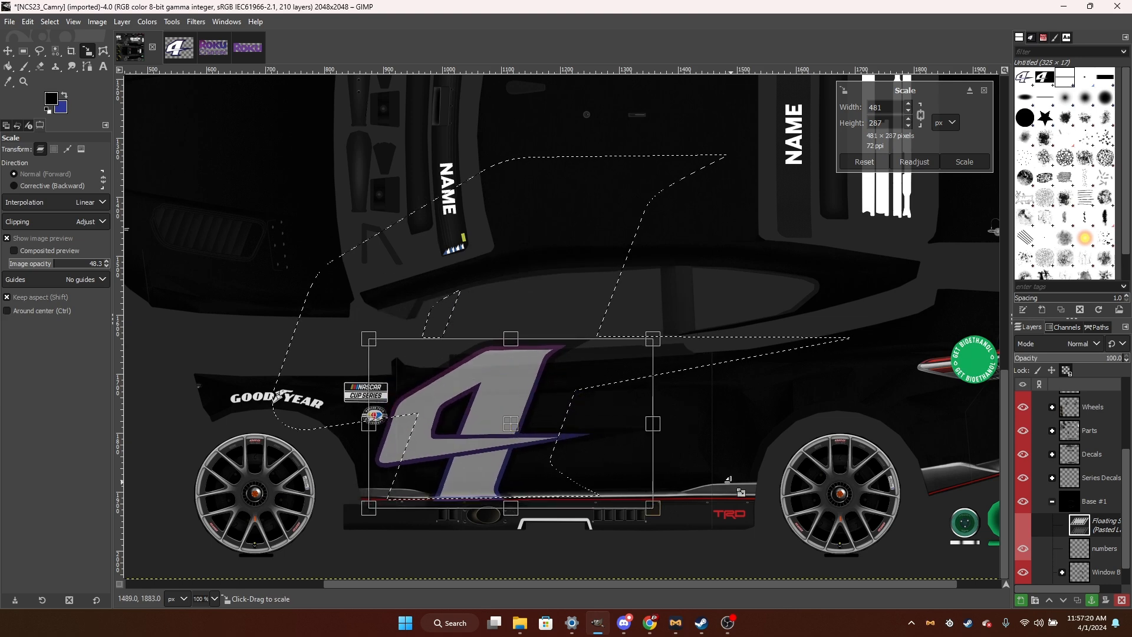
drag(634, 468, 602, 453)
Show the wireframe layer in the Wireframe/Mask group as a placement guide.
scroll(395, 427, up, 2)
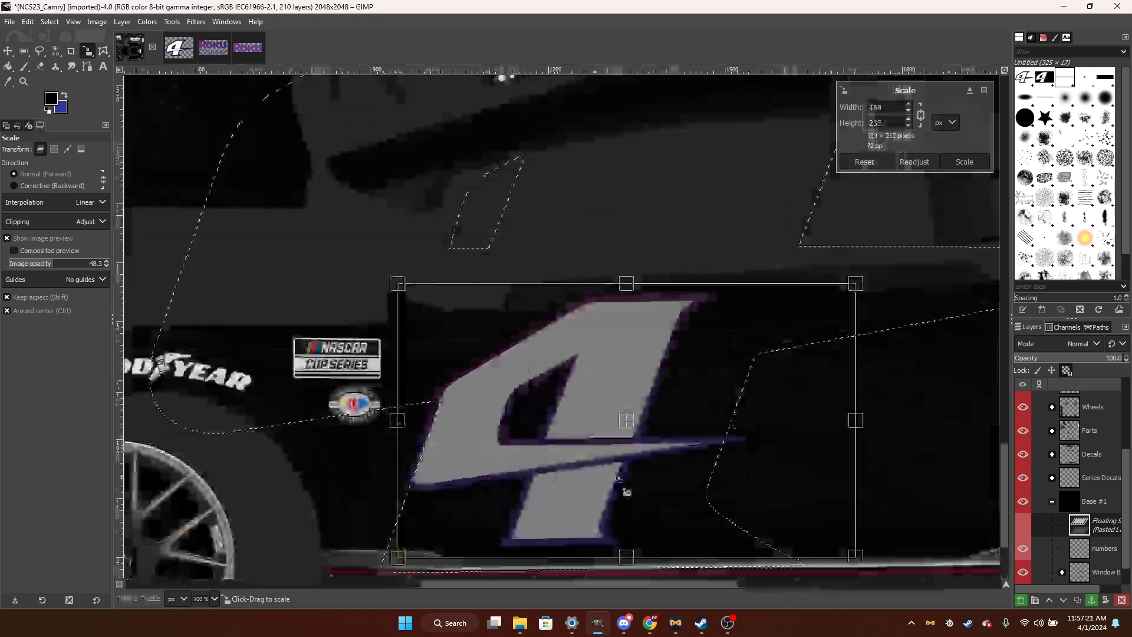
scroll(1063, 446, up, 3)
scroll(1064, 449, up, 1)
click(1052, 404)
click(1023, 450)
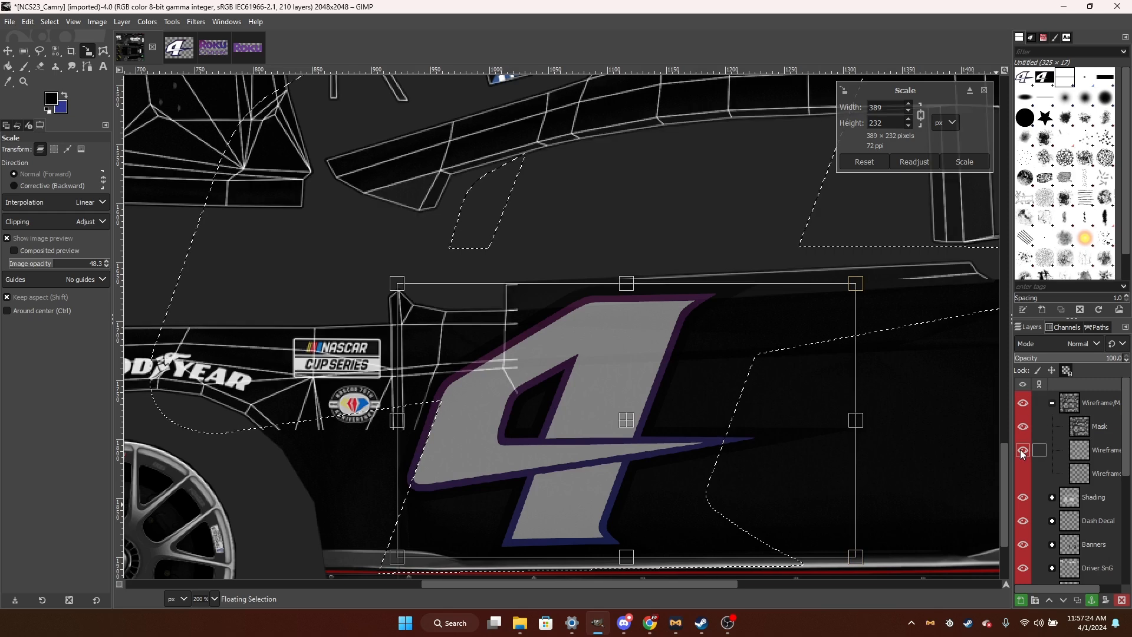
click(1051, 403)
scroll(1067, 472, down, 5)
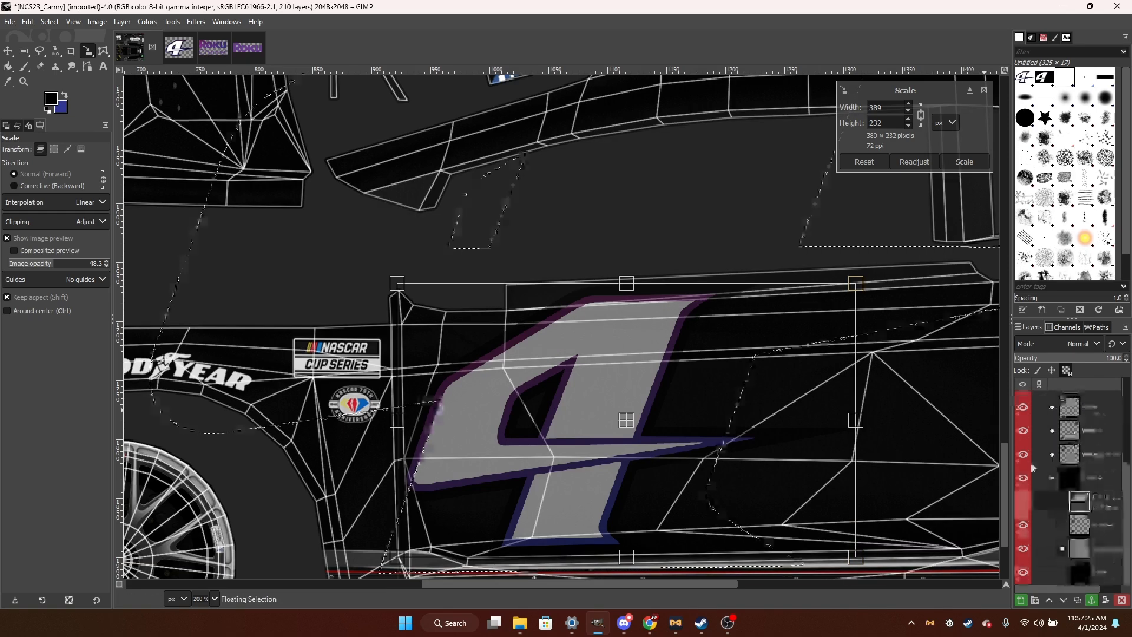
Scale the pasted 4 down to 316 × 188 px, place it at the front of the lower side view's door, and anchor it.
drag(764, 476, 713, 450)
drag(624, 420, 565, 427)
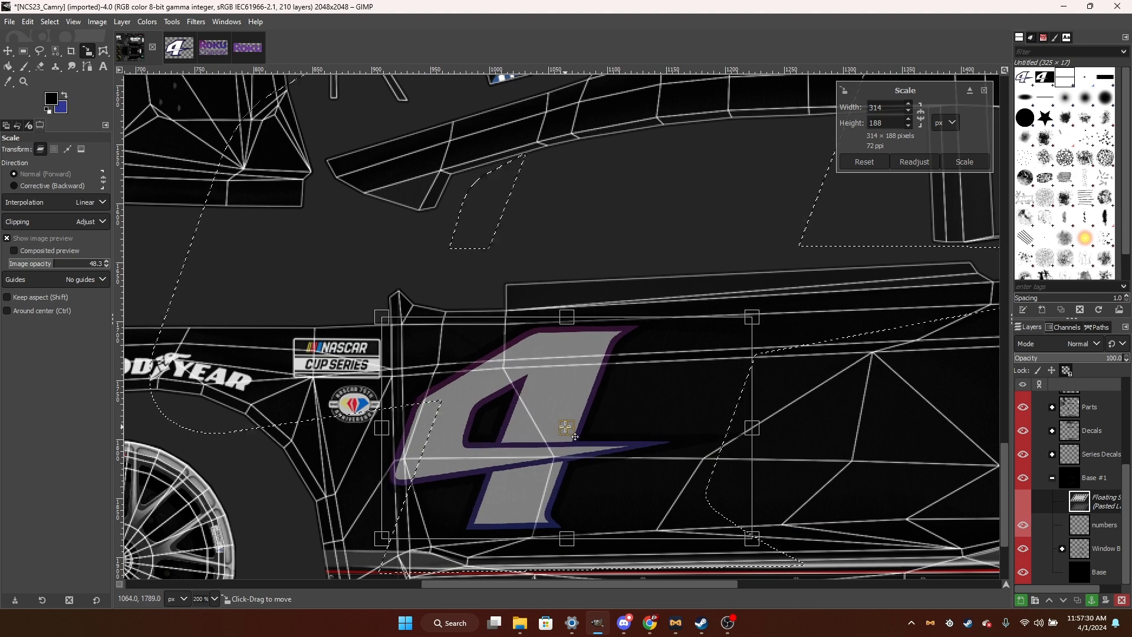
key(shift)
drag(651, 446, 689, 454)
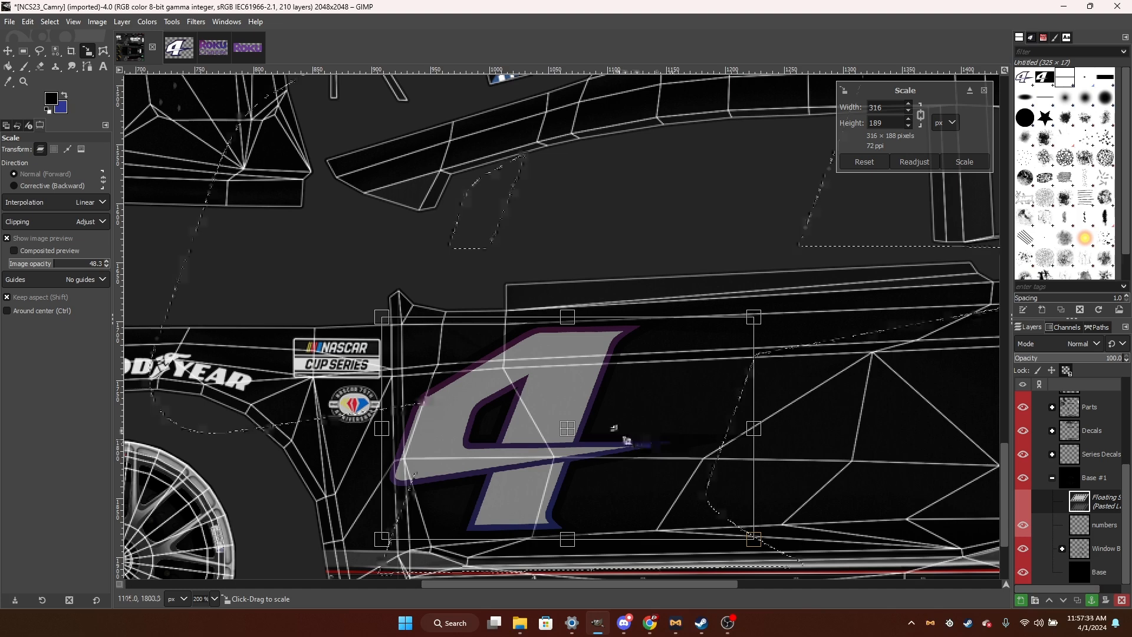
click(965, 161)
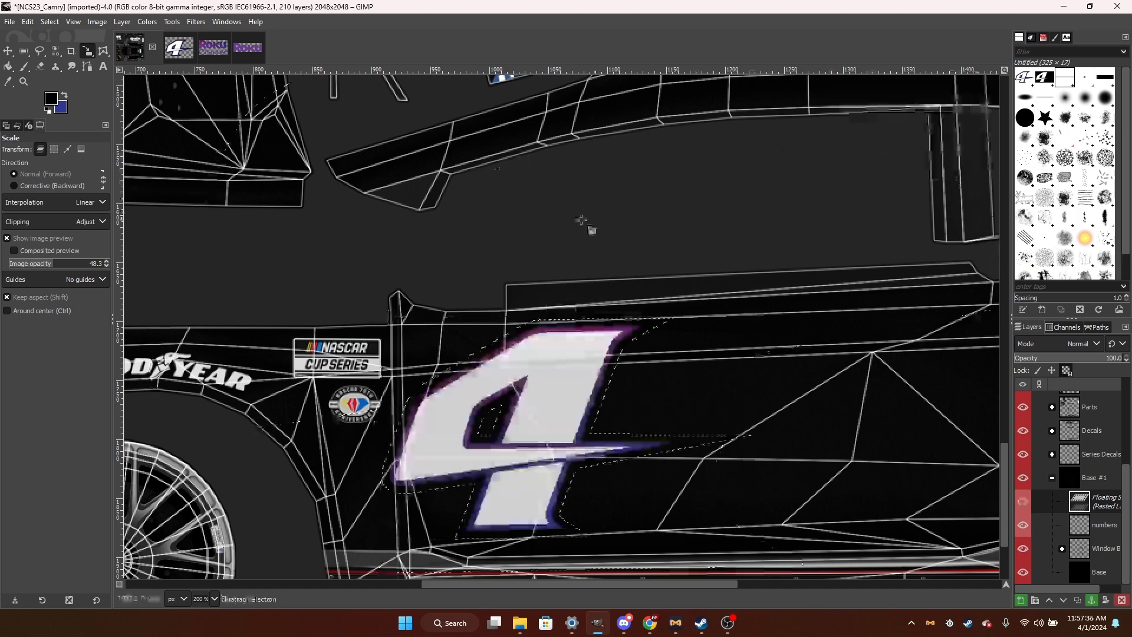
click(40, 51)
key(ctrl+h)
Add a transparent 2048 × 2048 px layer named logos to the Base #1 group and lower it beneath the numbers layer.
scroll(289, 171, down, 3)
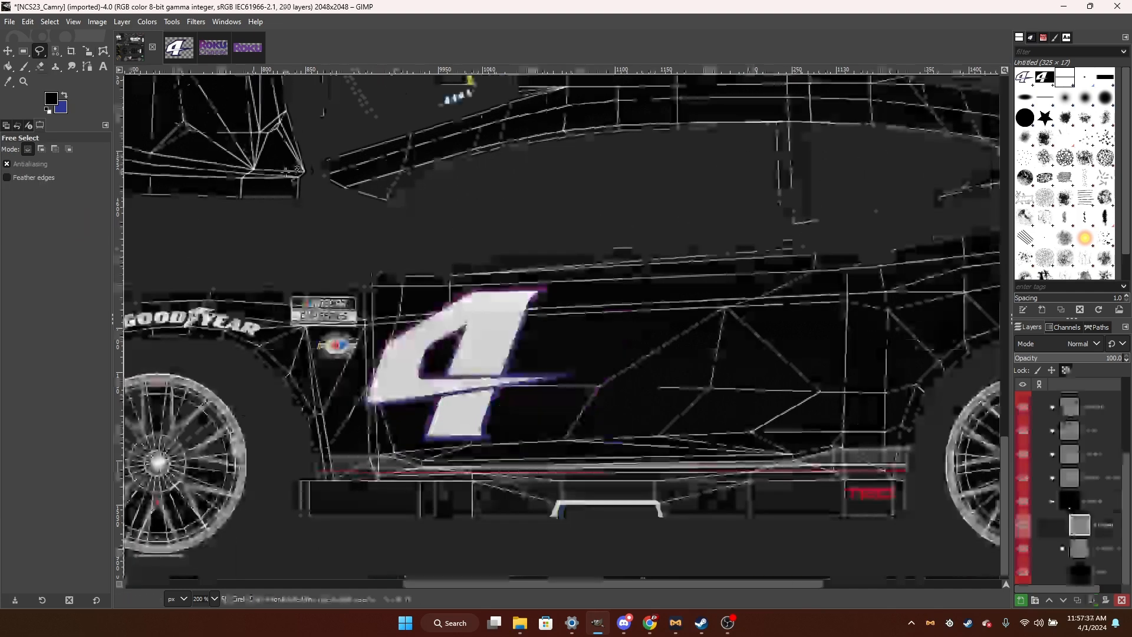
scroll(288, 171, up, 1)
scroll(289, 172, up, 1)
scroll(285, 163, down, 1)
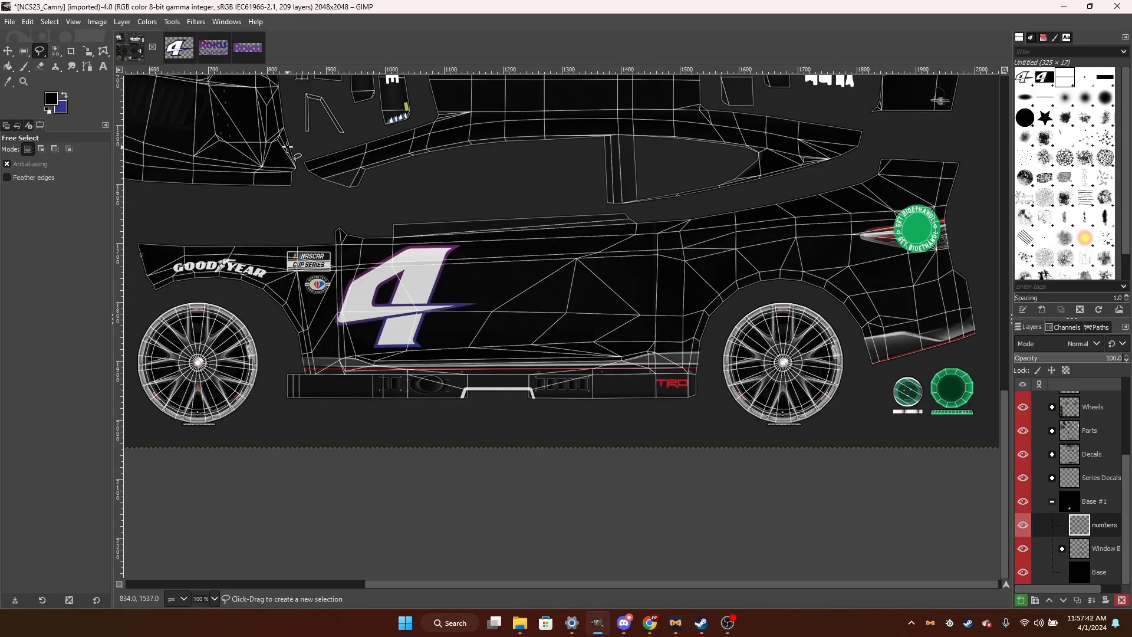
scroll(669, 325, down, 1)
scroll(663, 324, up, 2)
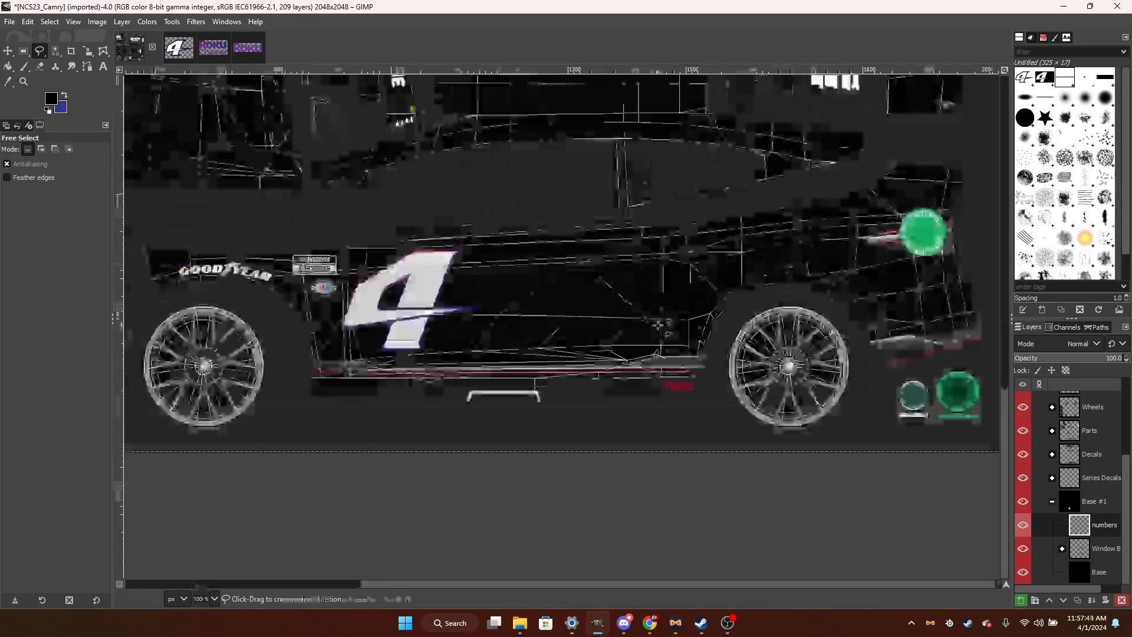
scroll(672, 322, down, 1)
right_click(1059, 546)
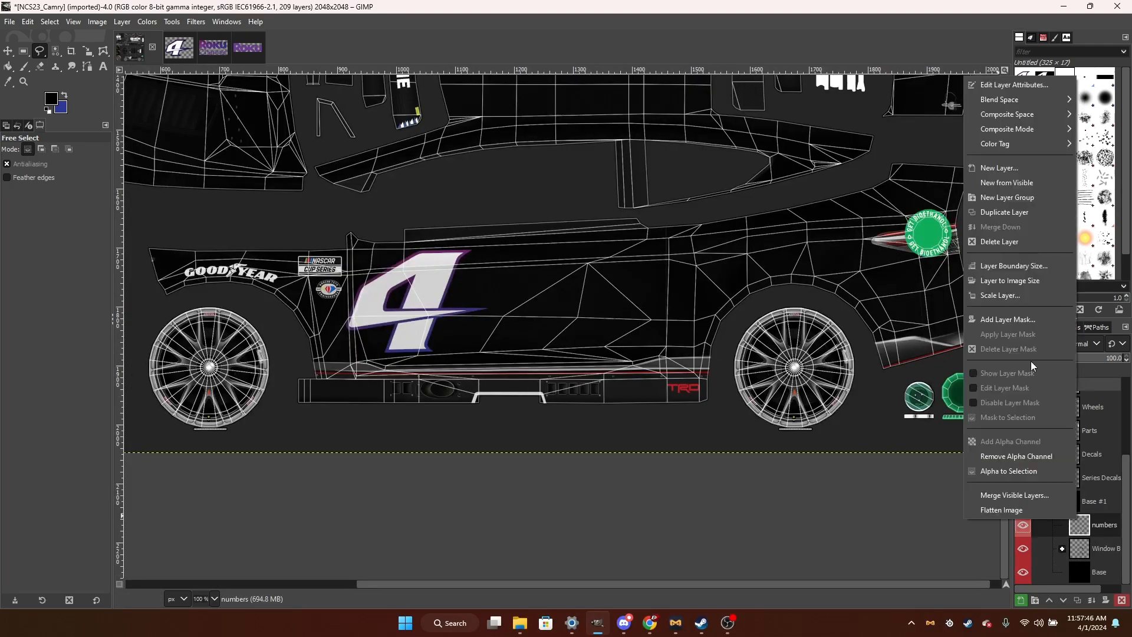
click(992, 170)
text(log)
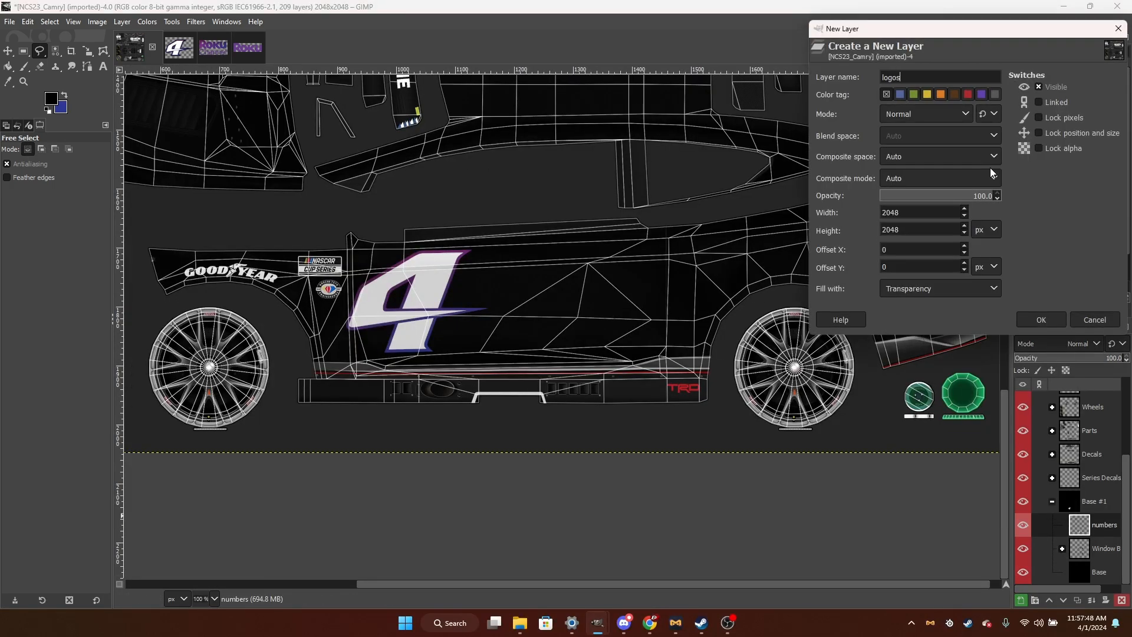
text(os)
click(1041, 319)
click(1064, 599)
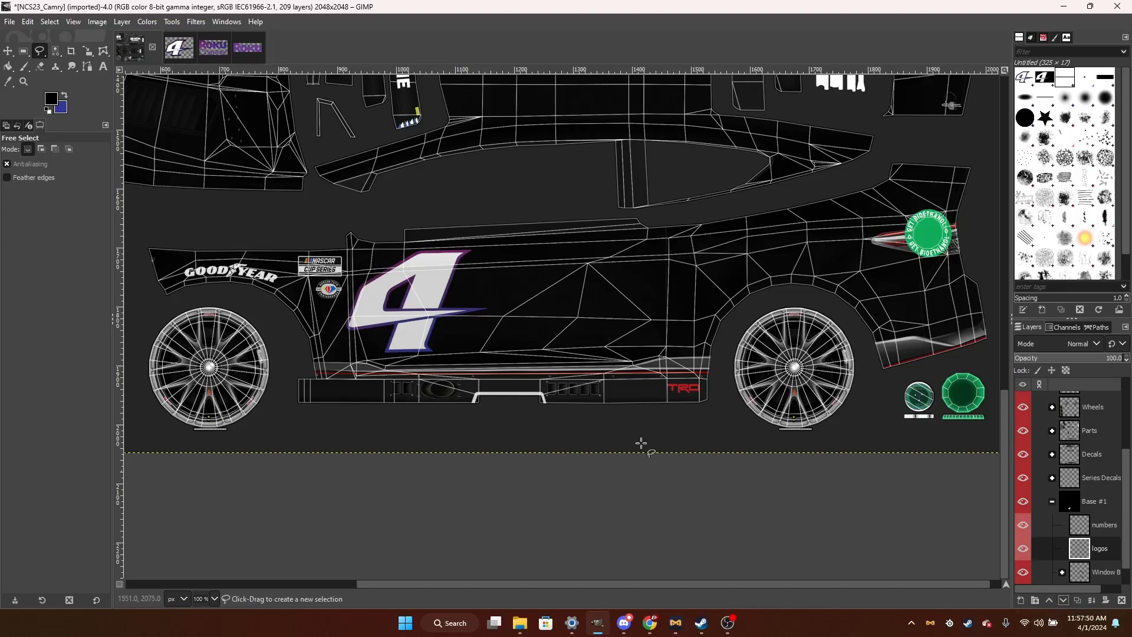
Switch to the purple Roku logo image and turn the lettering's alpha into a selection.
click(220, 47)
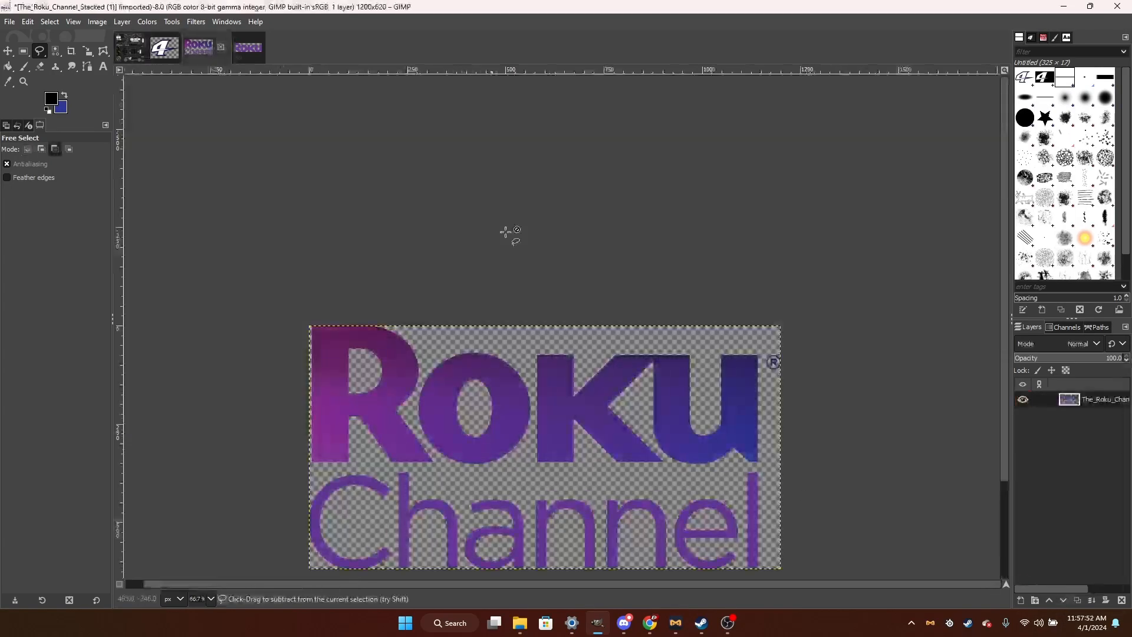
click(253, 55)
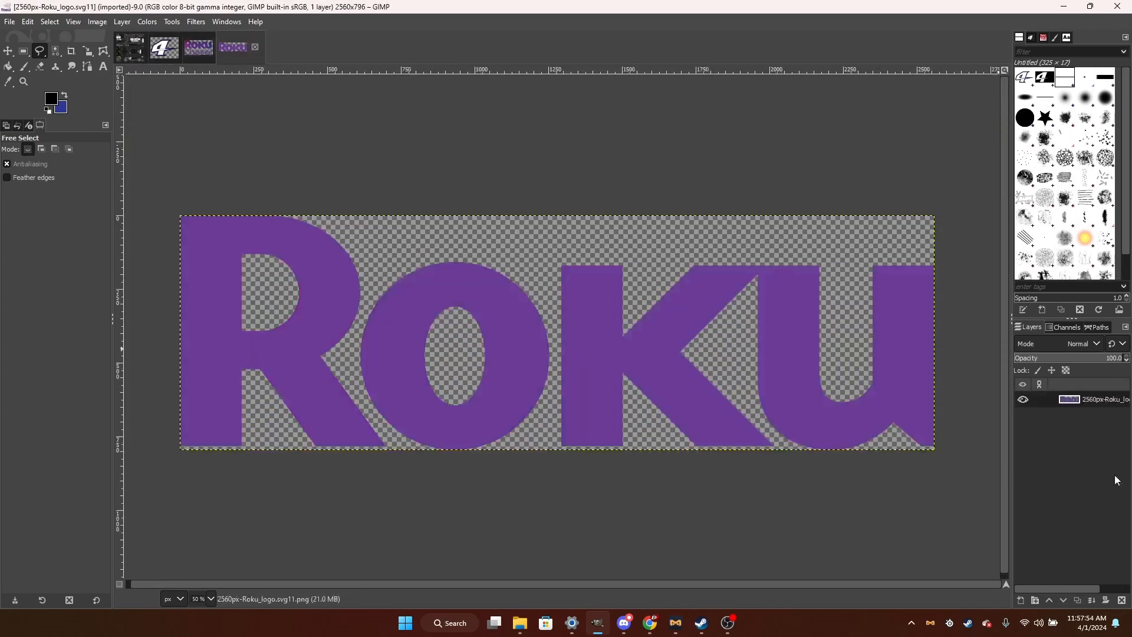
right_click(1084, 408)
click(1067, 398)
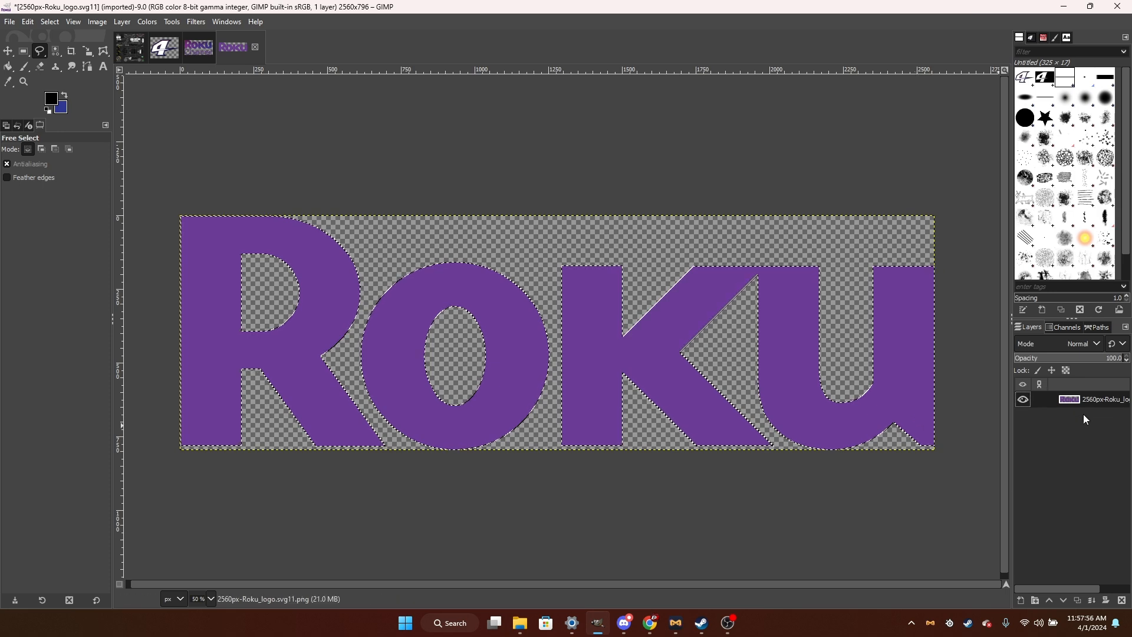
Paint the selected Roku letters entirely white with the Paintbrush and copy them.
click(24, 67)
click(47, 111)
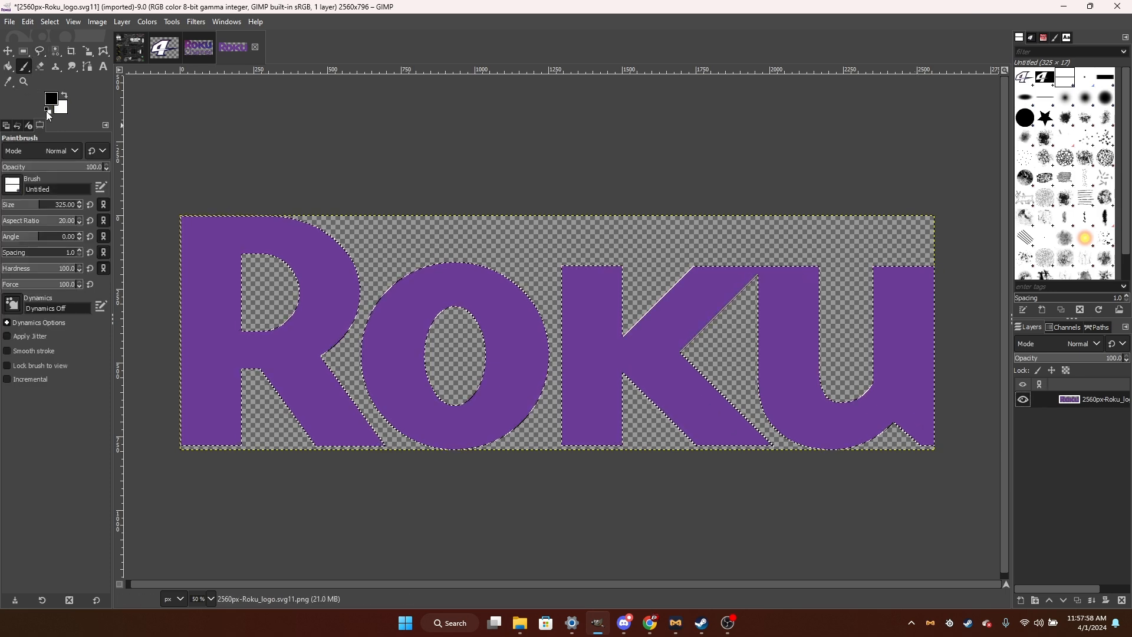
key(x)
mouse_move(222, 172)
mouse_down()
mouse_move(174, 504)
mouse_move(221, 371)
mouse_move(243, 195)
mouse_move(304, 487)
mouse_move(338, 180)
mouse_move(385, 335)
mouse_move(416, 533)
mouse_move(436, 312)
mouse_move(714, 508)
mouse_move(722, 453)
mouse_move(772, 337)
mouse_move(704, 447)
mouse_move(712, 401)
mouse_move(733, 452)
mouse_up()
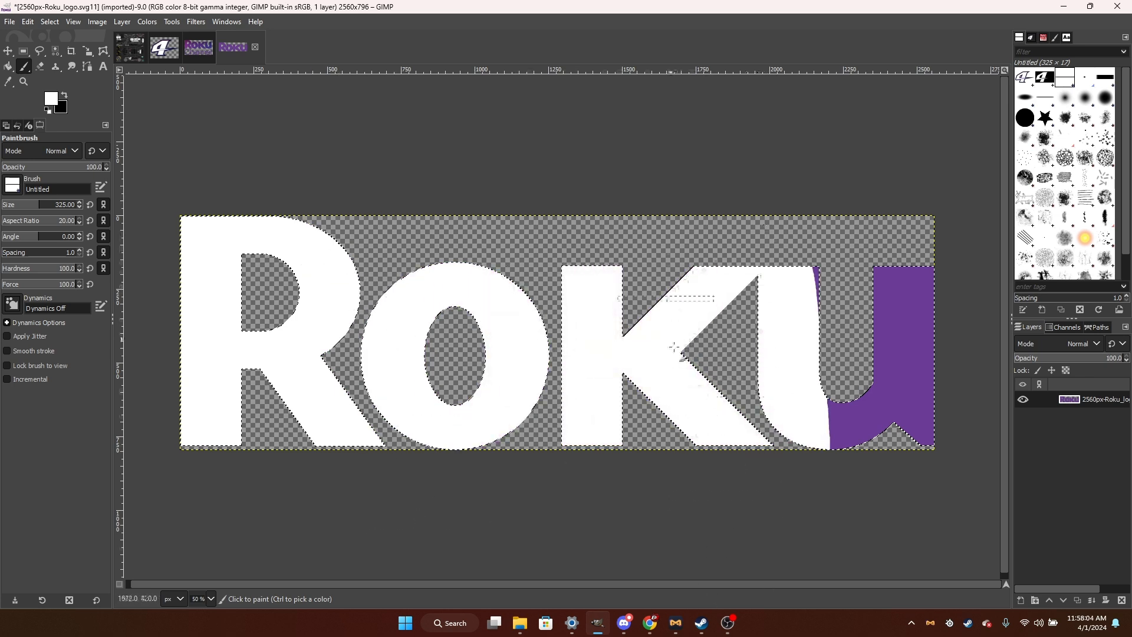
mouse_move(675, 347)
mouse_down()
mouse_move(827, 378)
mouse_move(868, 254)
mouse_move(803, 318)
mouse_up()
mouse_move(805, 507)
mouse_down()
mouse_move(878, 502)
mouse_move(937, 380)
mouse_up()
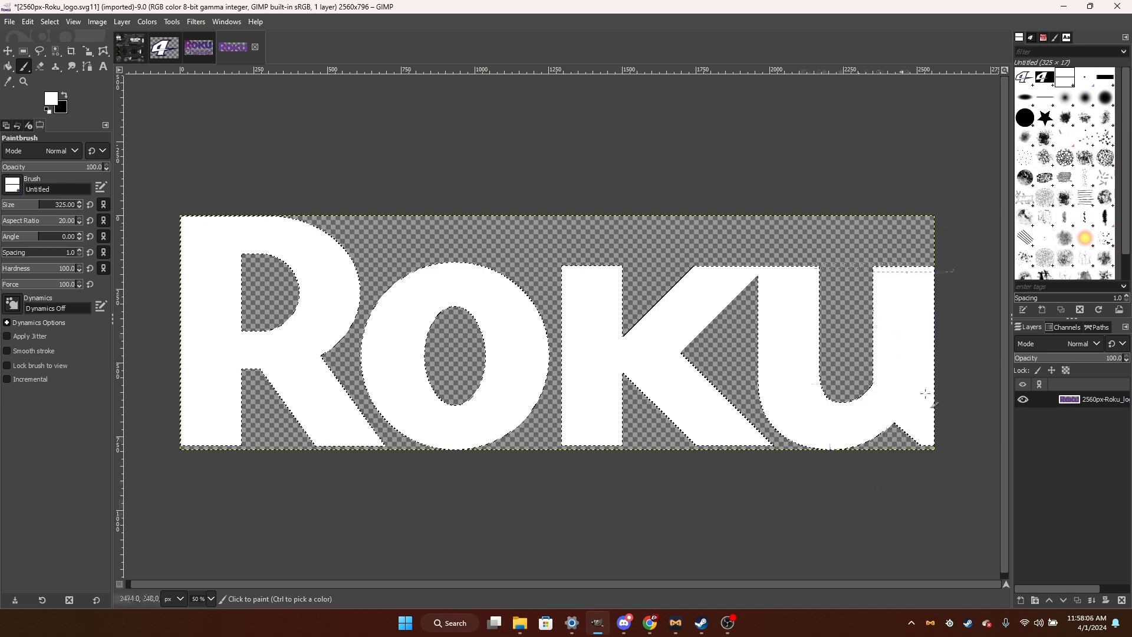
right_click(604, 235)
click(730, 257)
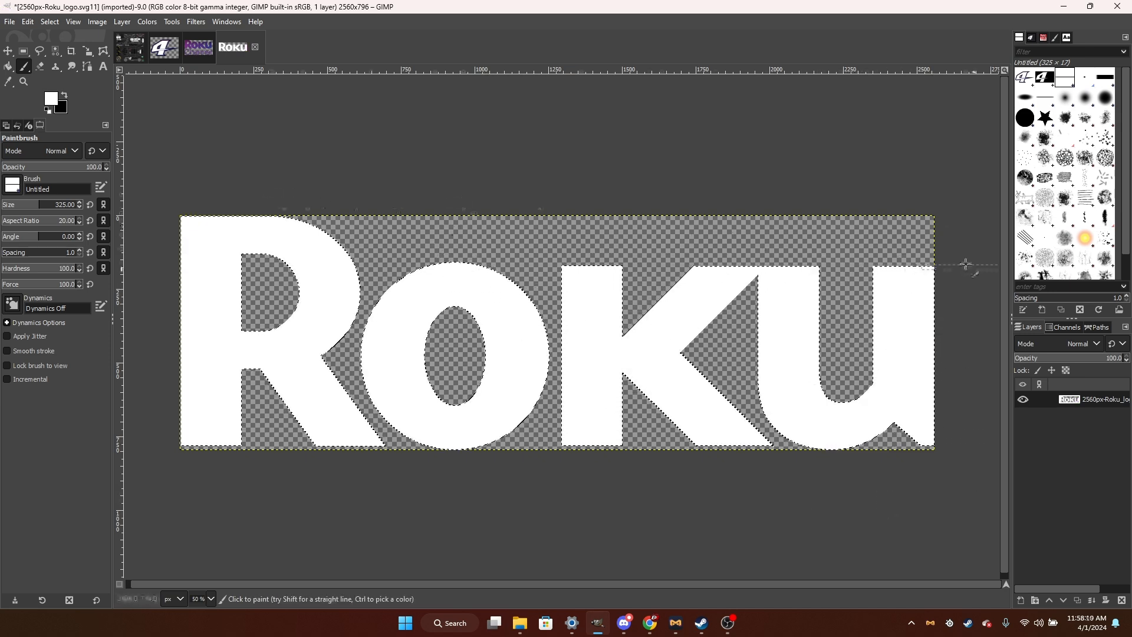
key(ctrl)
key(ctrl+c)
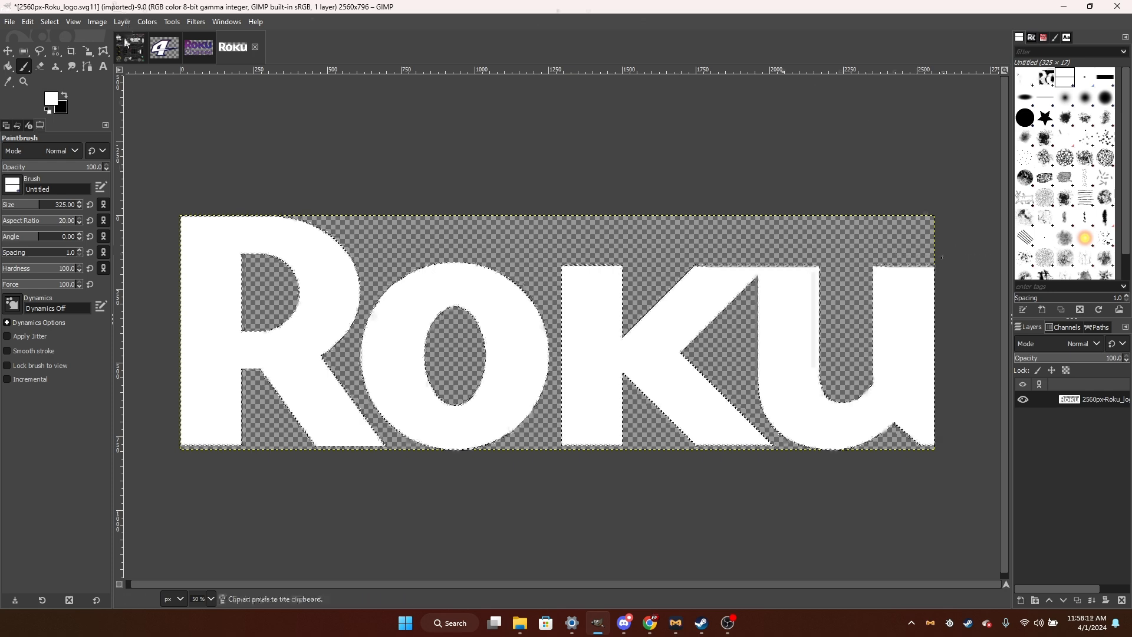
Scale the white Roku lettering to 1836 × 571 px within its own image, anchor it, and copy the layer.
key(shift+s)
drag(862, 334, 731, 280)
click(973, 163)
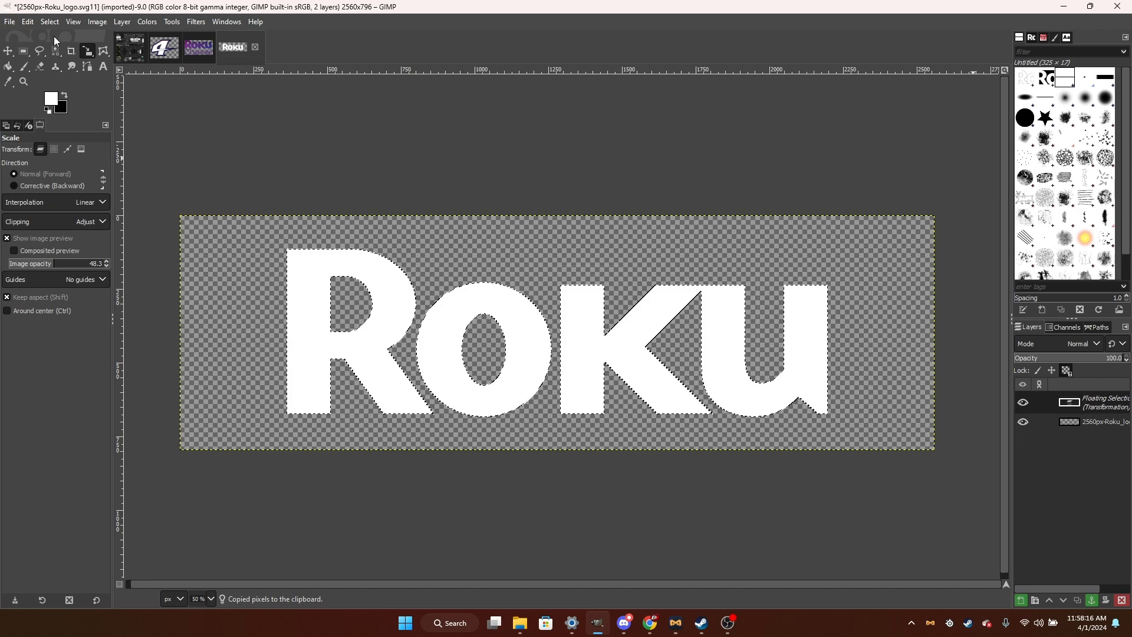
click(39, 51)
click(206, 117)
key(ctrl+c)
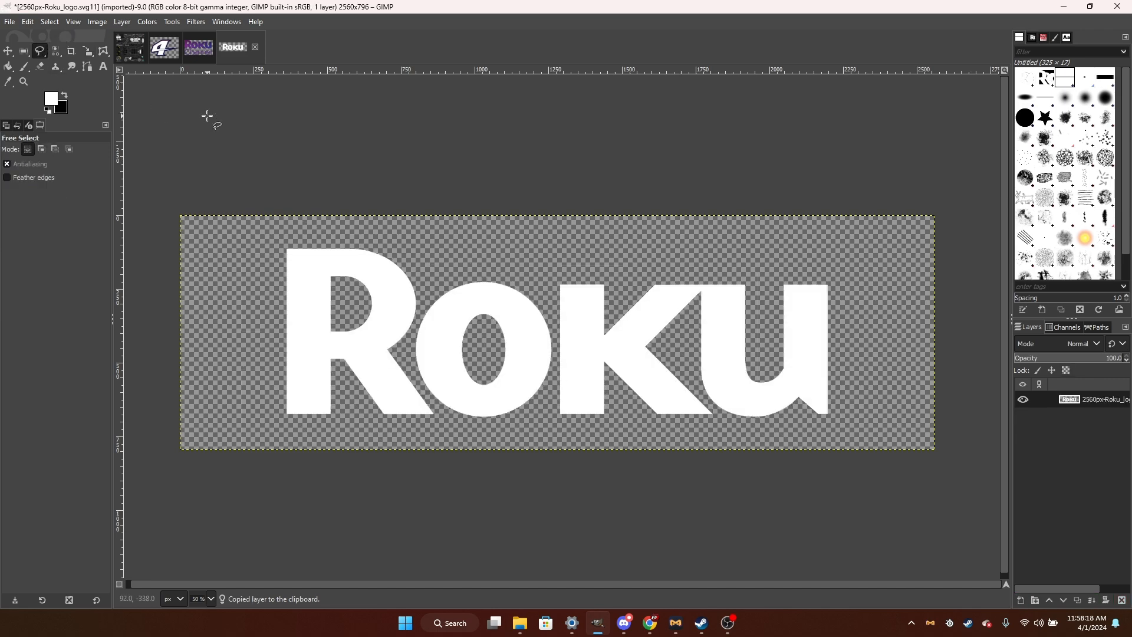
Paste the reduced Roku logo into the Camry template and start scaling it.
click(130, 47)
key(ctrl+v)
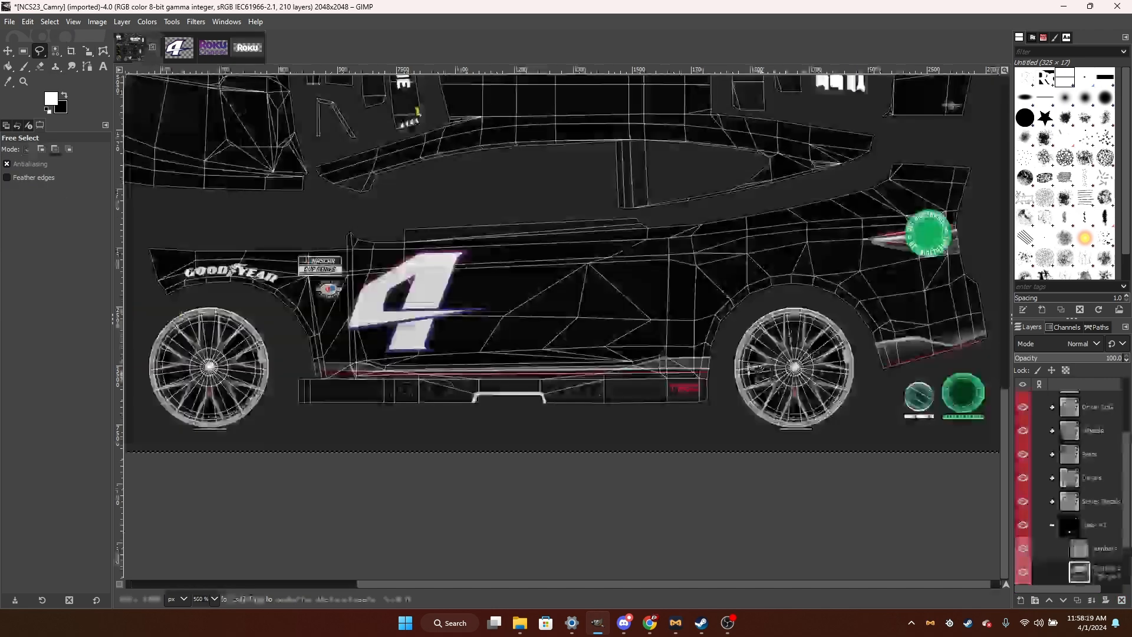
scroll(709, 353, down, 2)
key(shift+s)
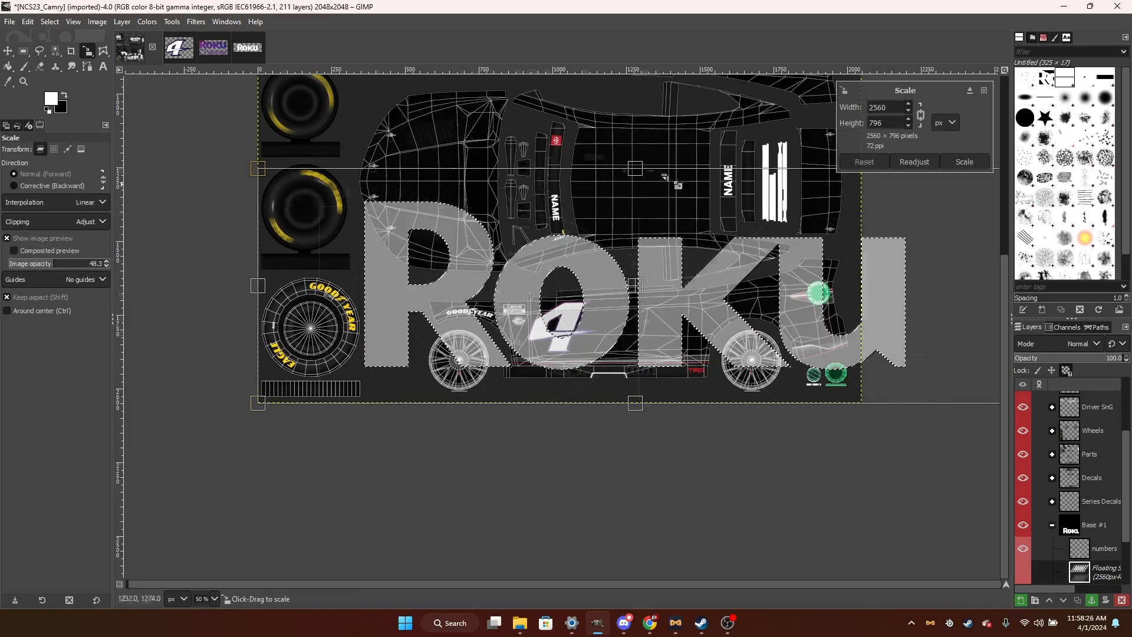
Revert the Camry template to the Add Layer history state, undoing the logo paste and the layer lowering.
click(18, 125)
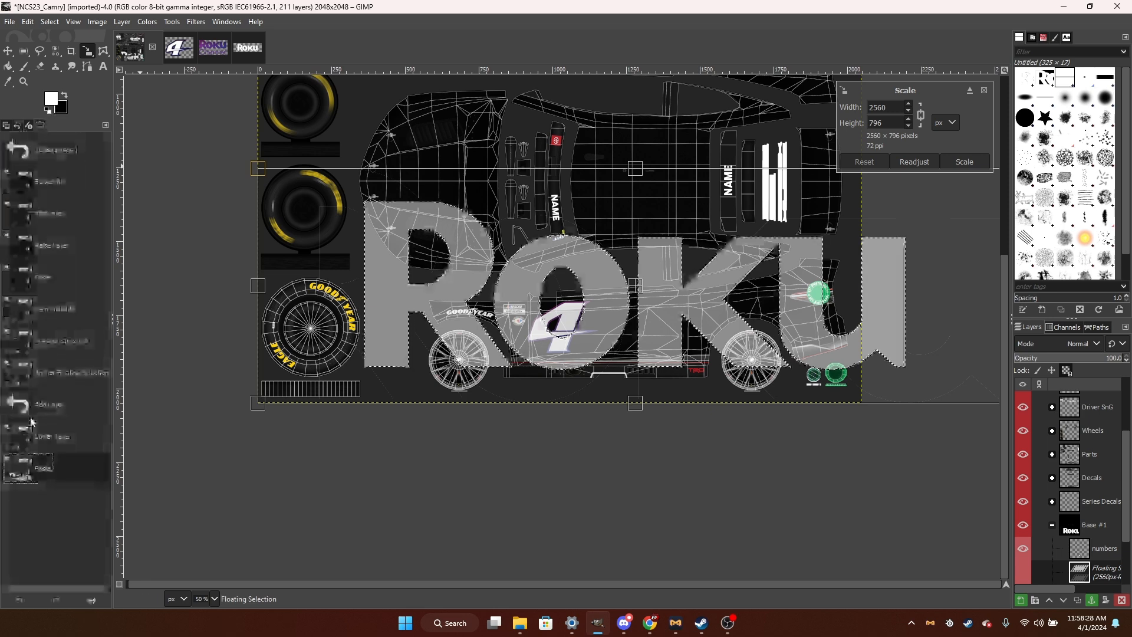
click(36, 435)
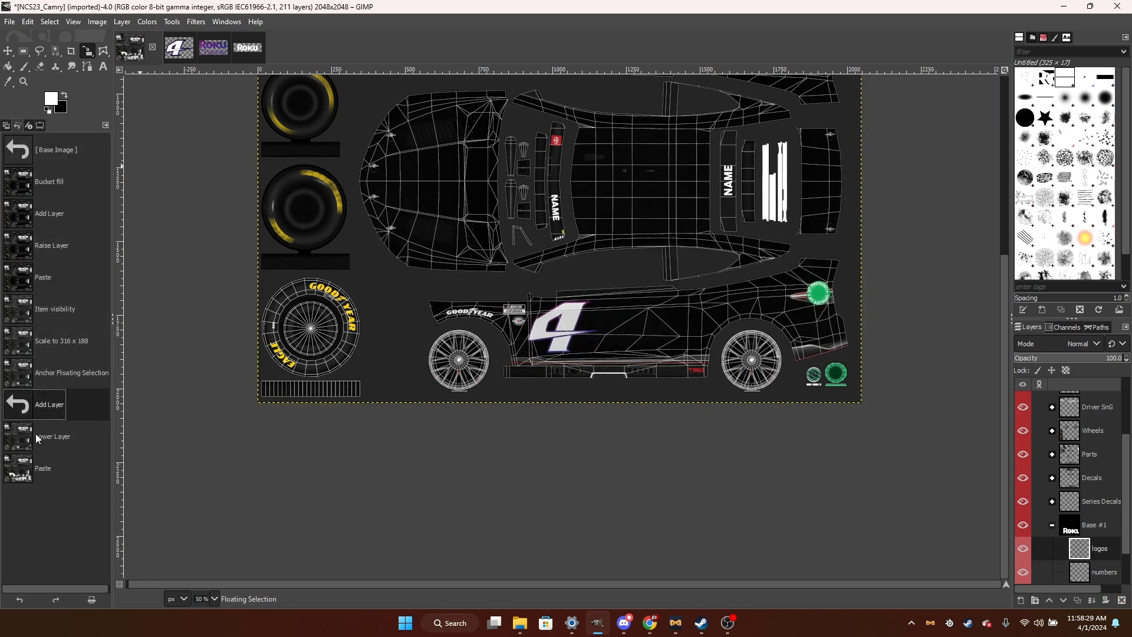
click(37, 403)
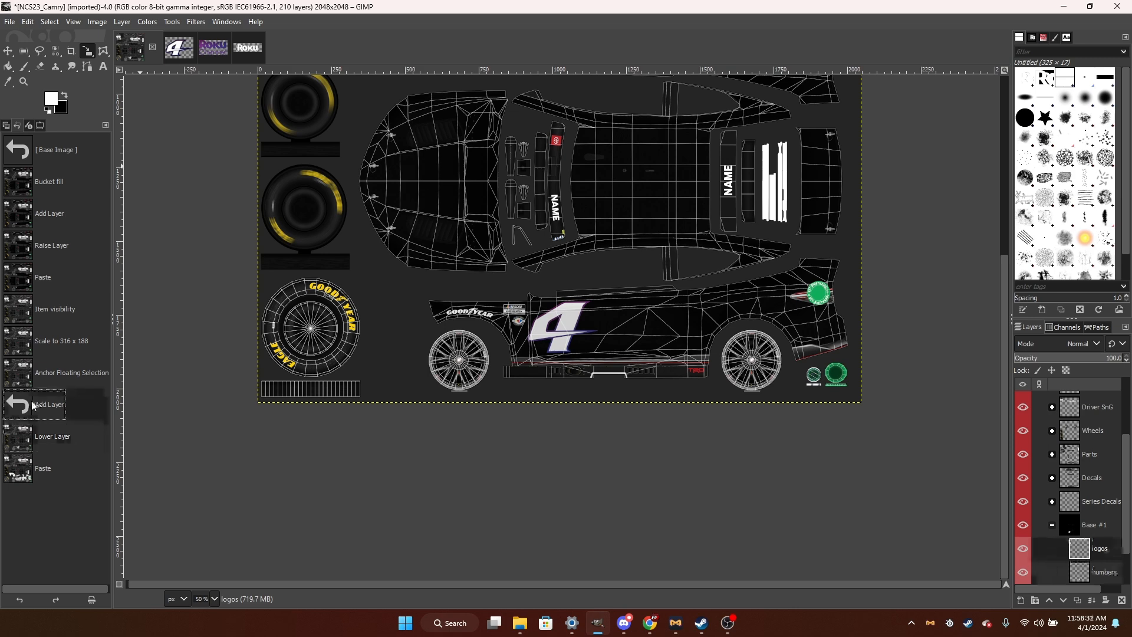
Revert the Roku logo image to its Paintbrush history state and copy the full-size white lettering.
click(237, 57)
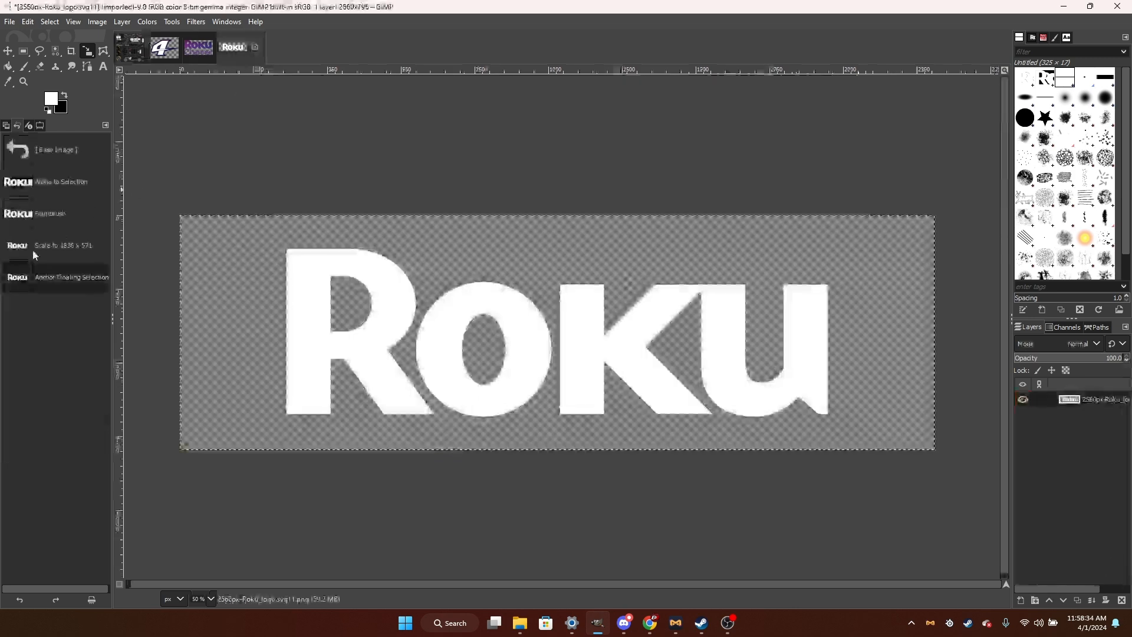
click(51, 182)
key(ctrl+c)
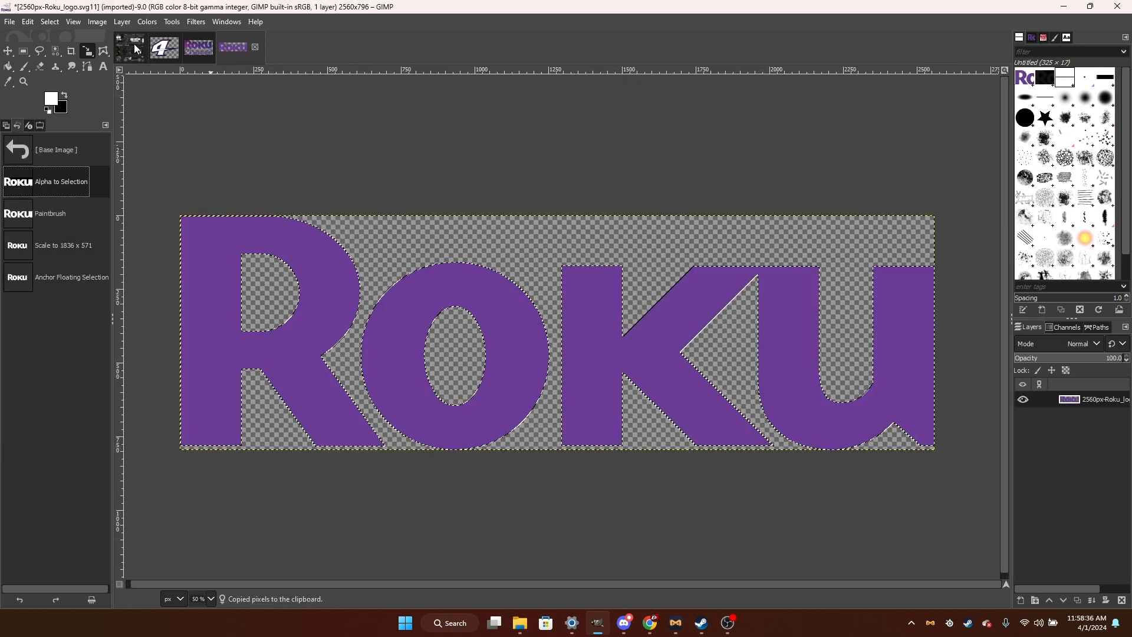
click(61, 235)
click(62, 217)
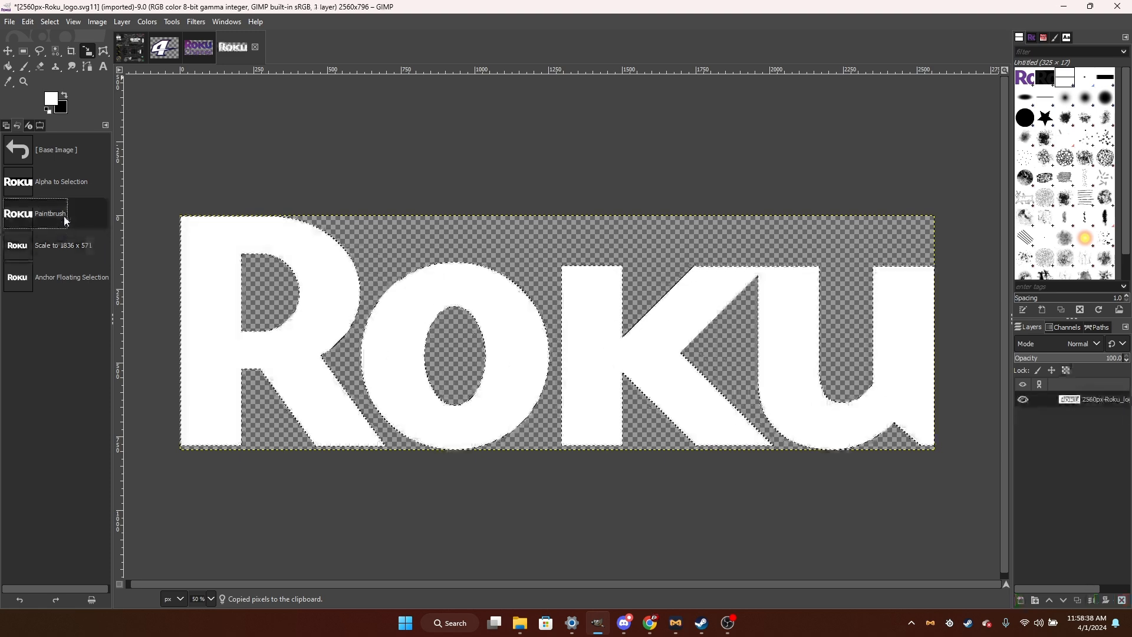
Paste the full-size white Roku lettering into the Camry template's logos layer.
click(131, 48)
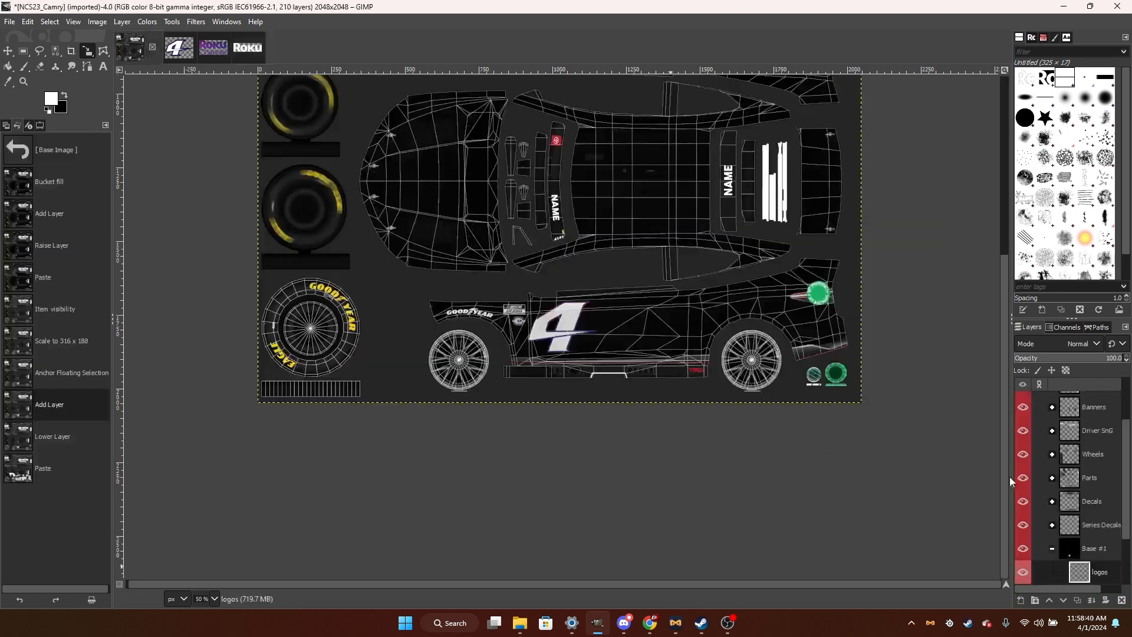
key(ctrl+v)
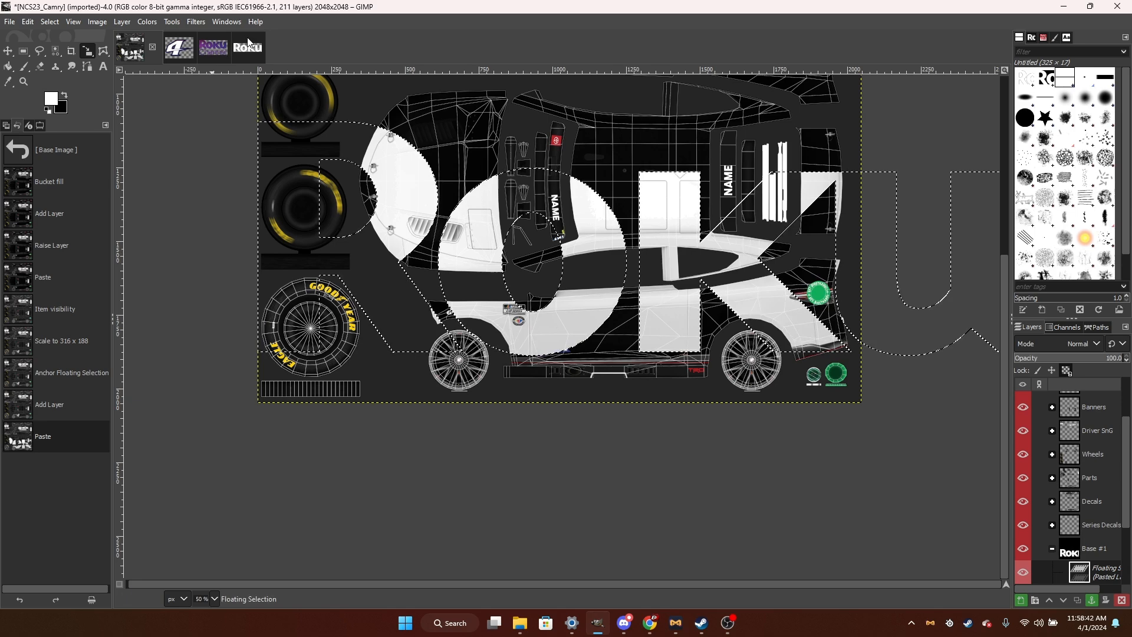
click(238, 49)
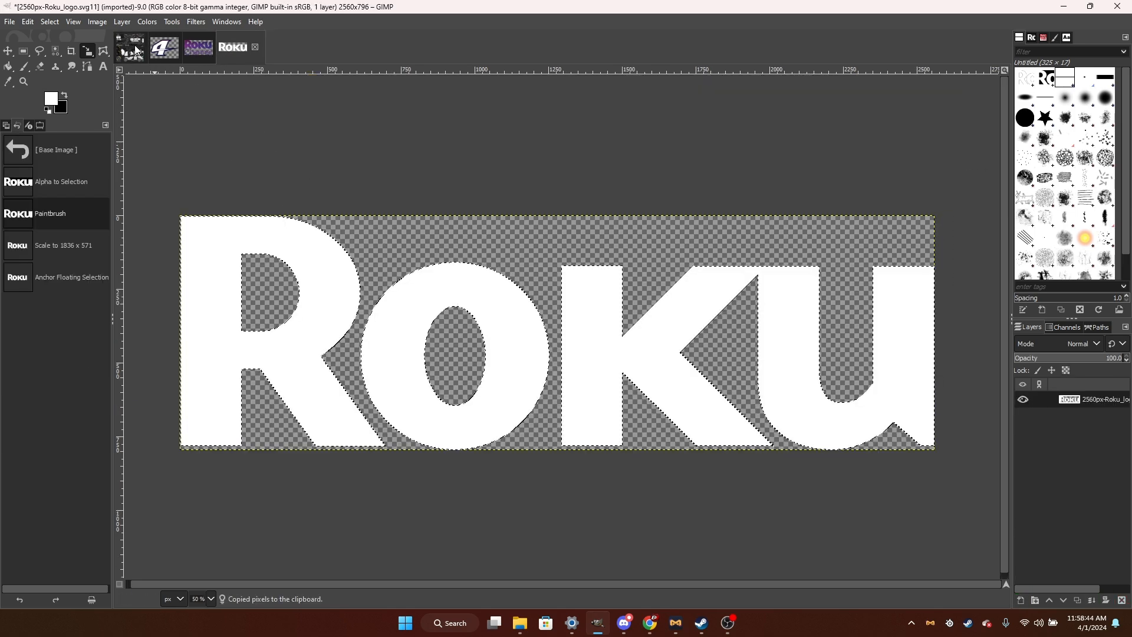
click(135, 49)
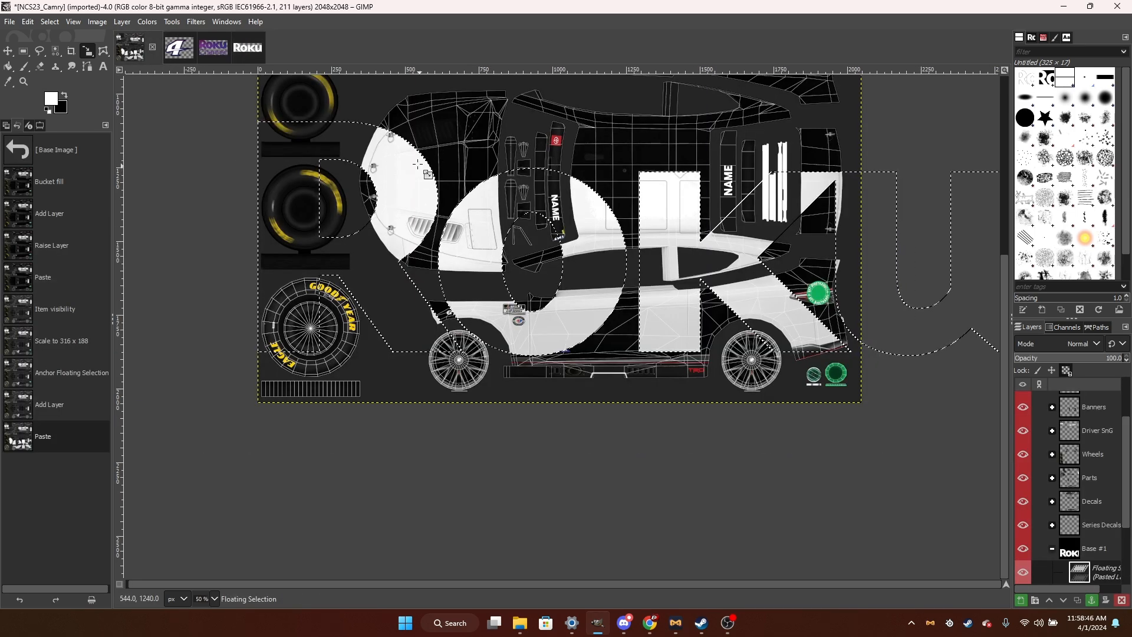
Rotate the pasted Roku lettering by -4° about its center.
key(shift+r)
click(451, 175)
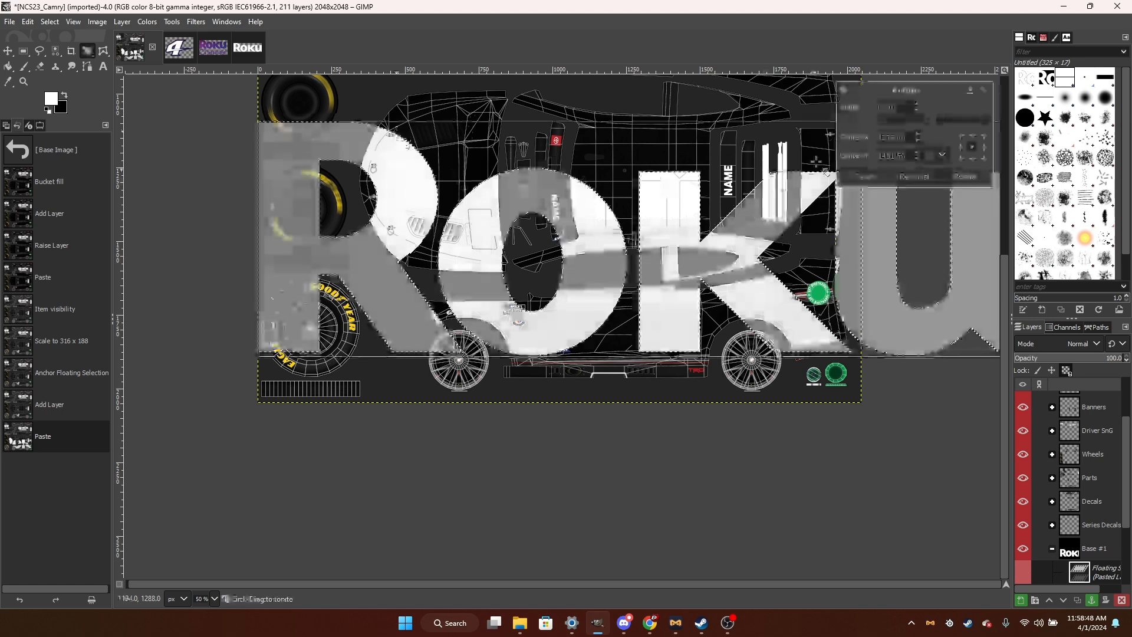
drag(893, 104, 698, 52)
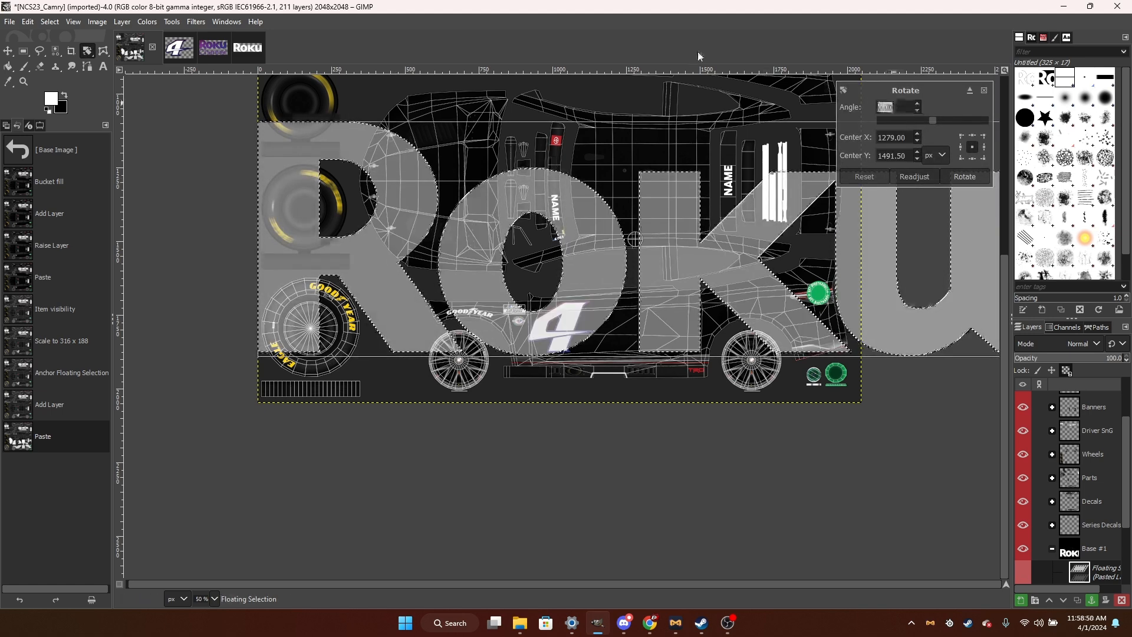
text(-4)
key(Return)
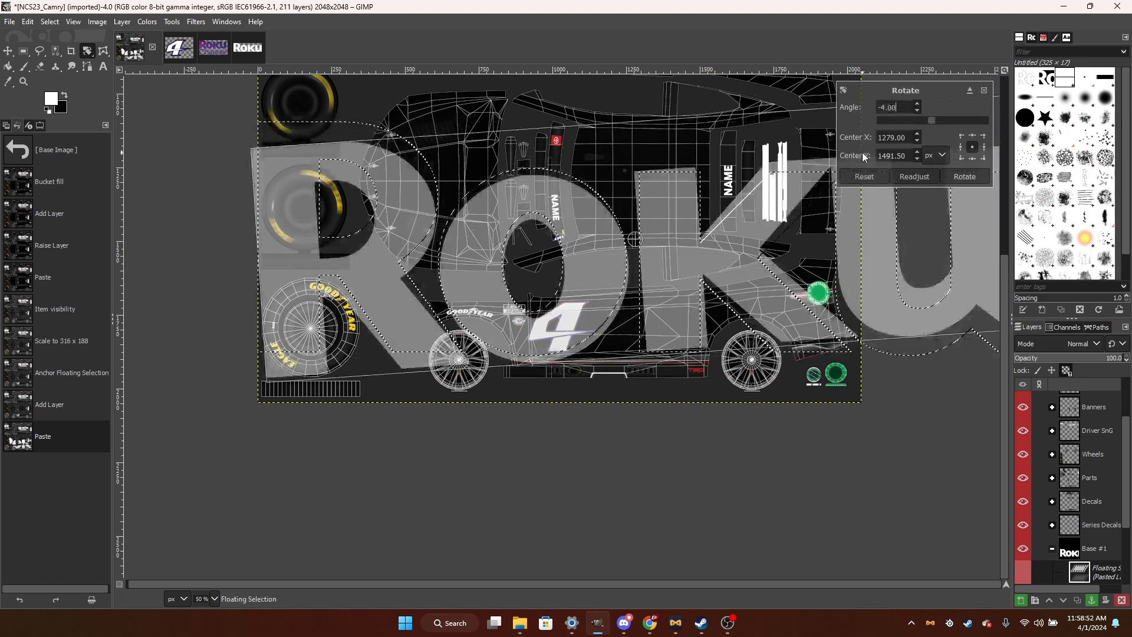
click(961, 176)
Scale the rotated Roku lettering down to 368 × 137 px and position it between the number 4 and the rear wheel.
key(shift+s)
click(838, 316)
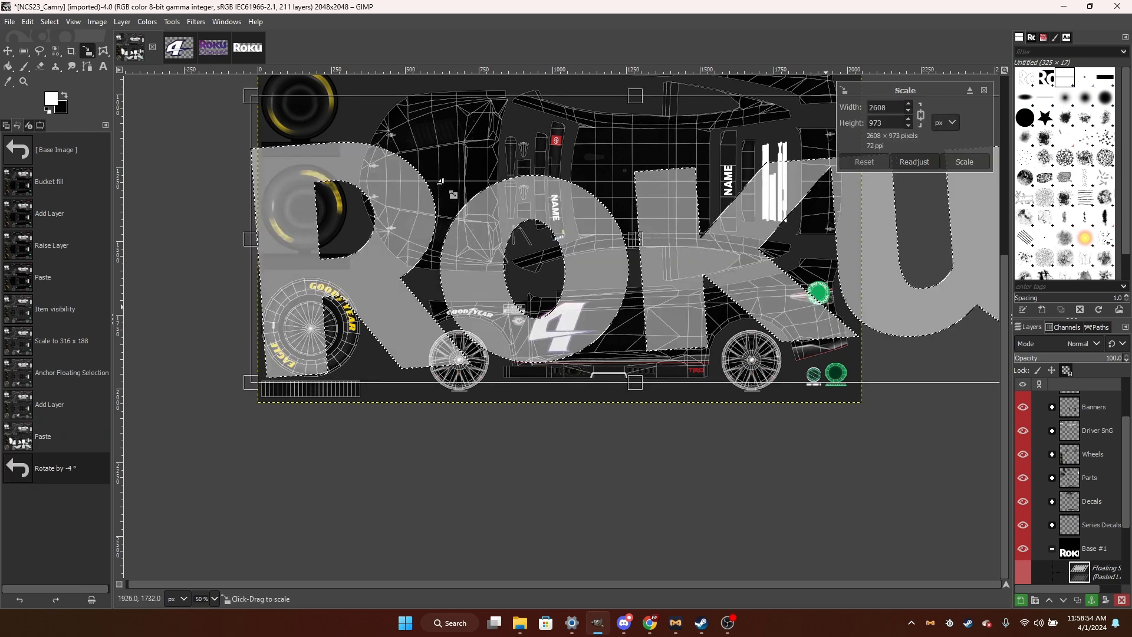
drag(441, 181, 667, 308)
scroll(738, 322, up, 2)
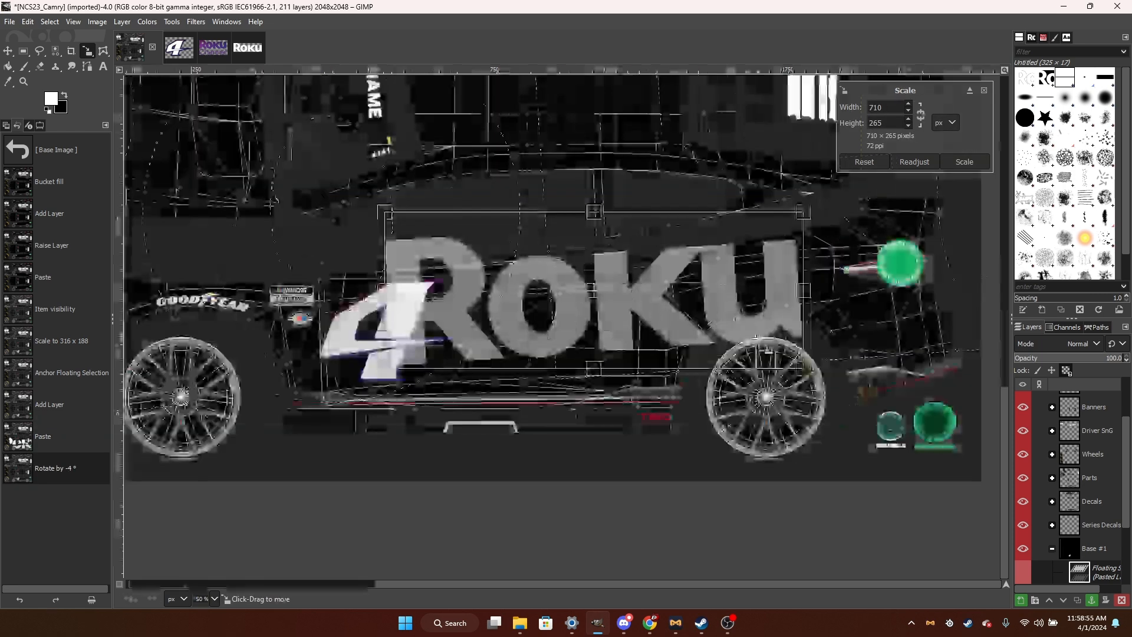
drag(803, 368, 703, 331)
drag(600, 295, 596, 306)
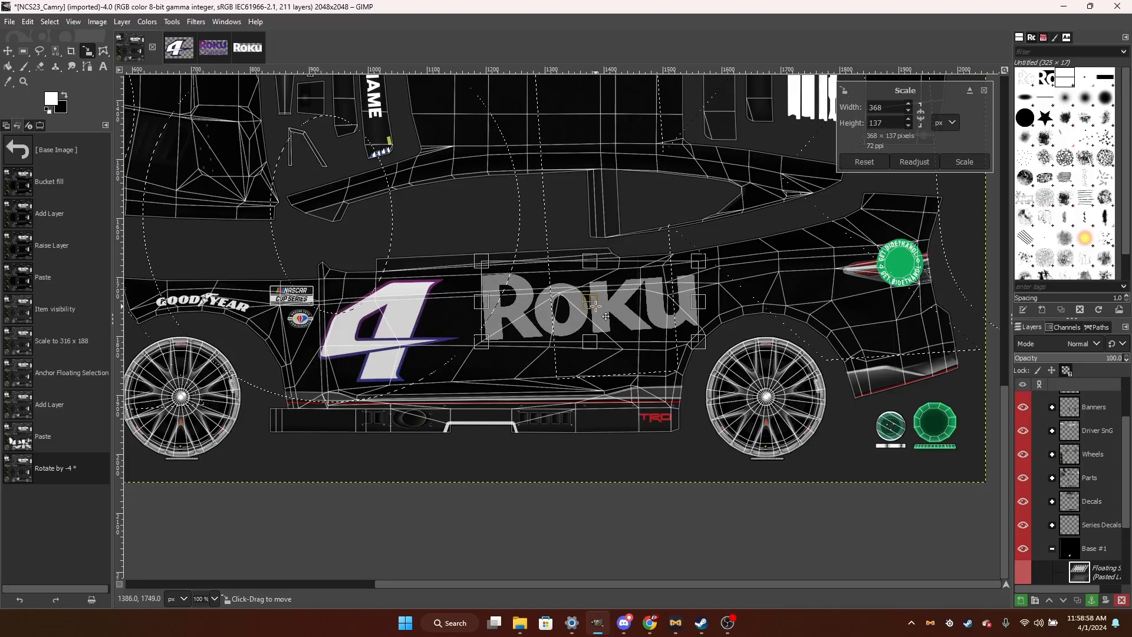
Examine how the scaled Roku lettering fits between the number 4 and the rear wheel arch against the wireframe.
scroll(605, 317, up, 1)
scroll(1046, 415, up, 3)
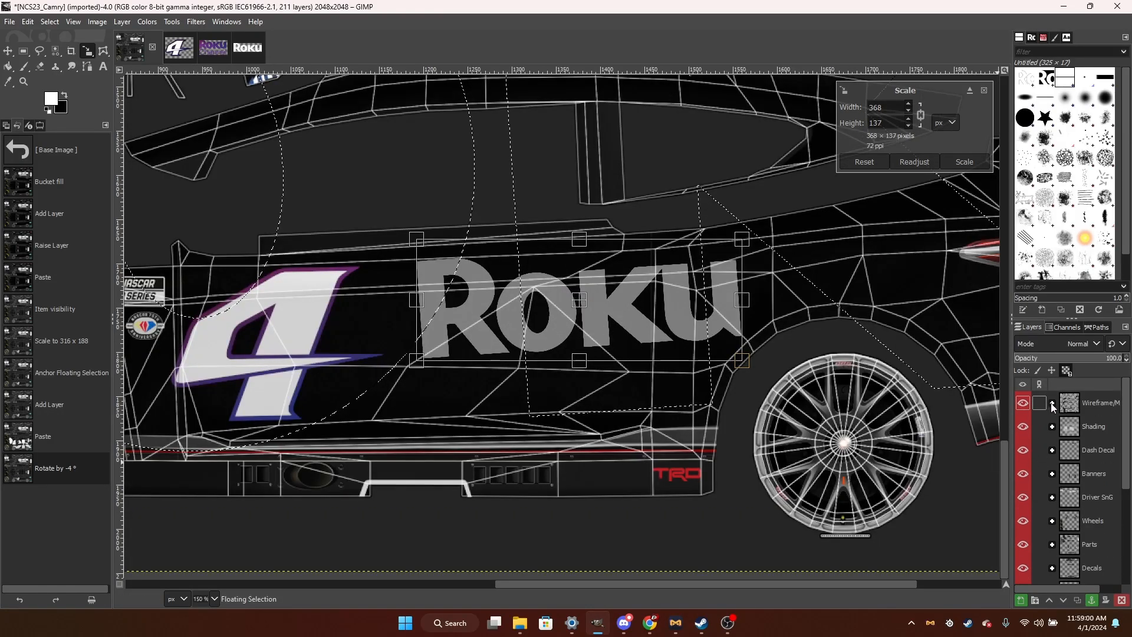
scroll(1074, 566, down, 3)
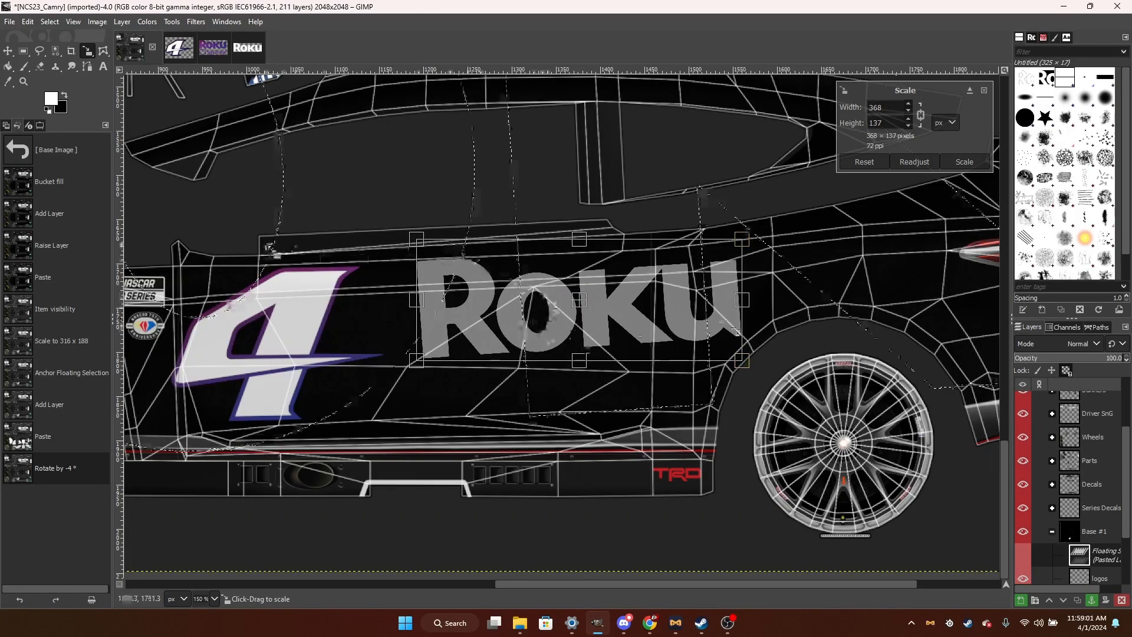
scroll(254, 248, up, 1)
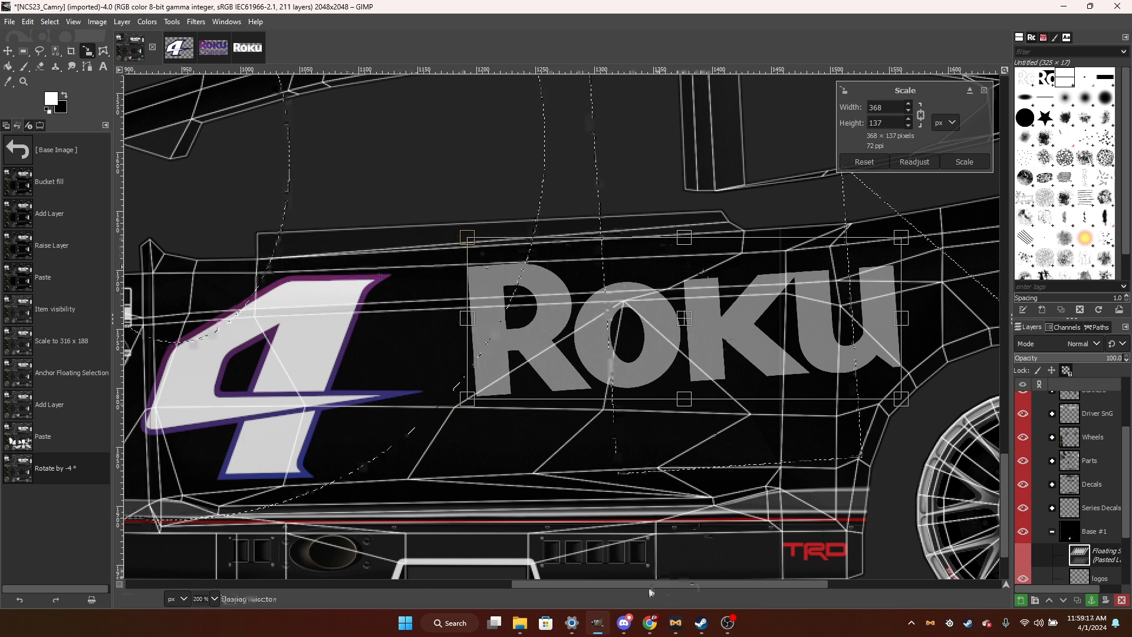
drag(650, 589, 886, 597)
scroll(853, 388, down, 2)
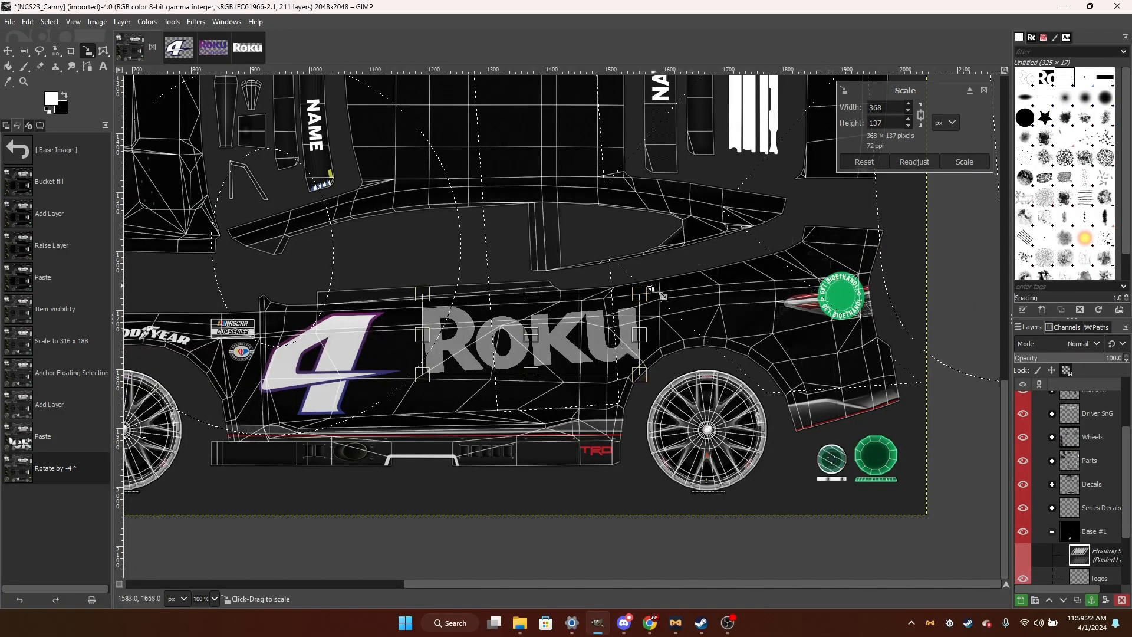
scroll(647, 287, up, 1)
scroll(649, 283, down, 1)
scroll(652, 259, up, 2)
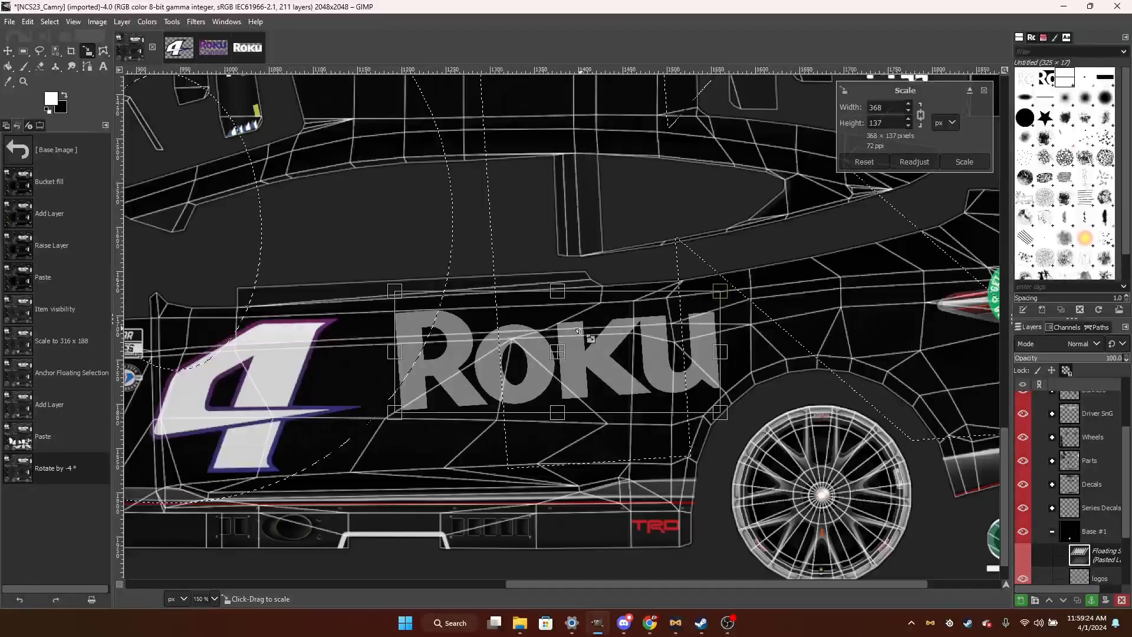
scroll(653, 252, down, 2)
scroll(715, 235, up, 2)
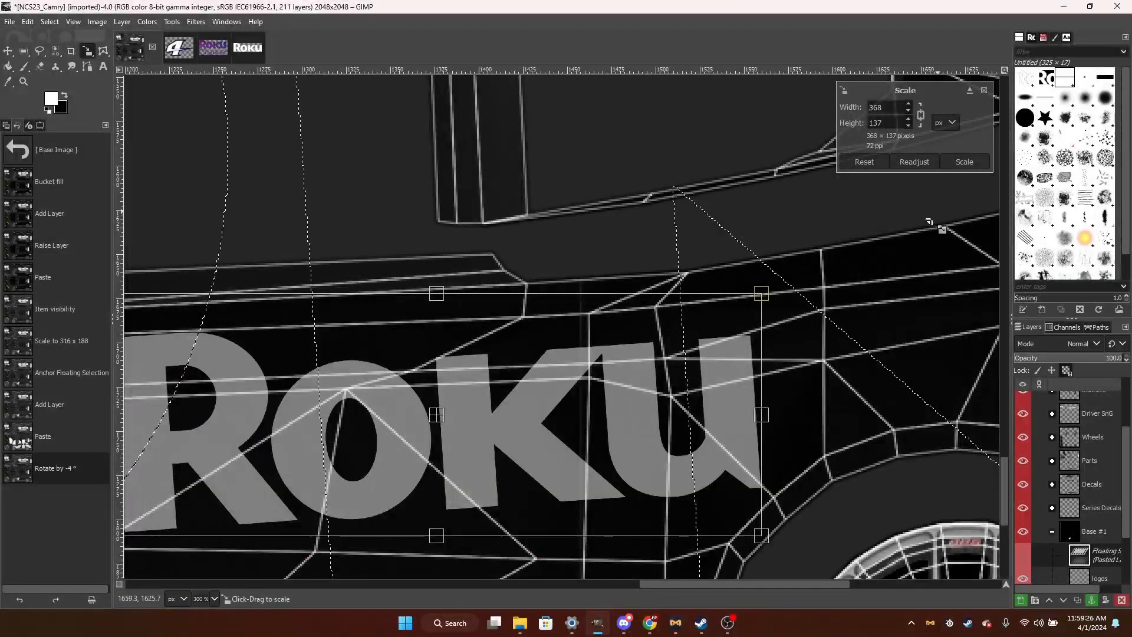
scroll(953, 177, down, 2)
Apply the 368 × 137 px scaling and anchor the Roku lettering onto the logos layer.
click(962, 162)
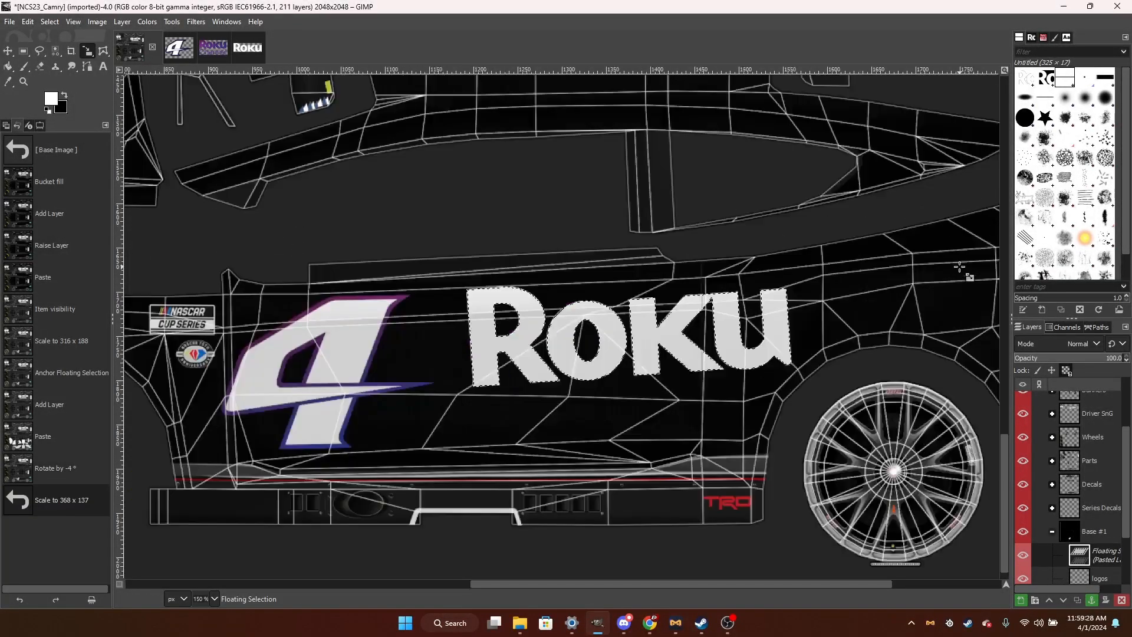
scroll(416, 210, up, 1)
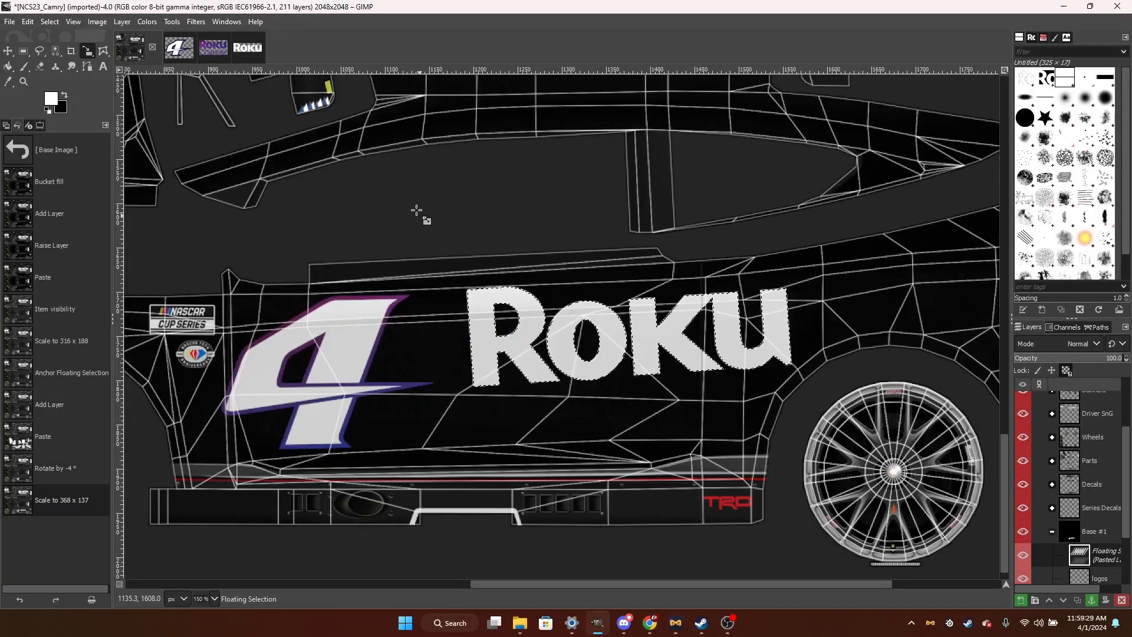
click(43, 50)
click(276, 185)
In the stacked Roku Channel logo image, make a rectangular selection around the word Channel from the image's lower-left corner to its right edge.
click(217, 50)
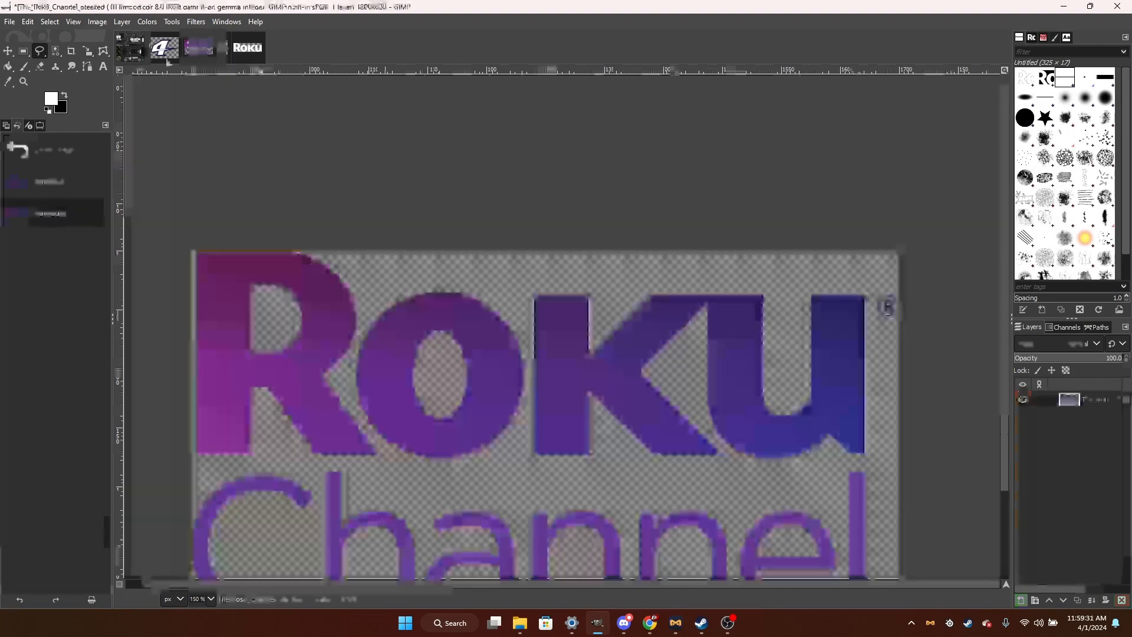
click(23, 51)
scroll(173, 520, up, 7)
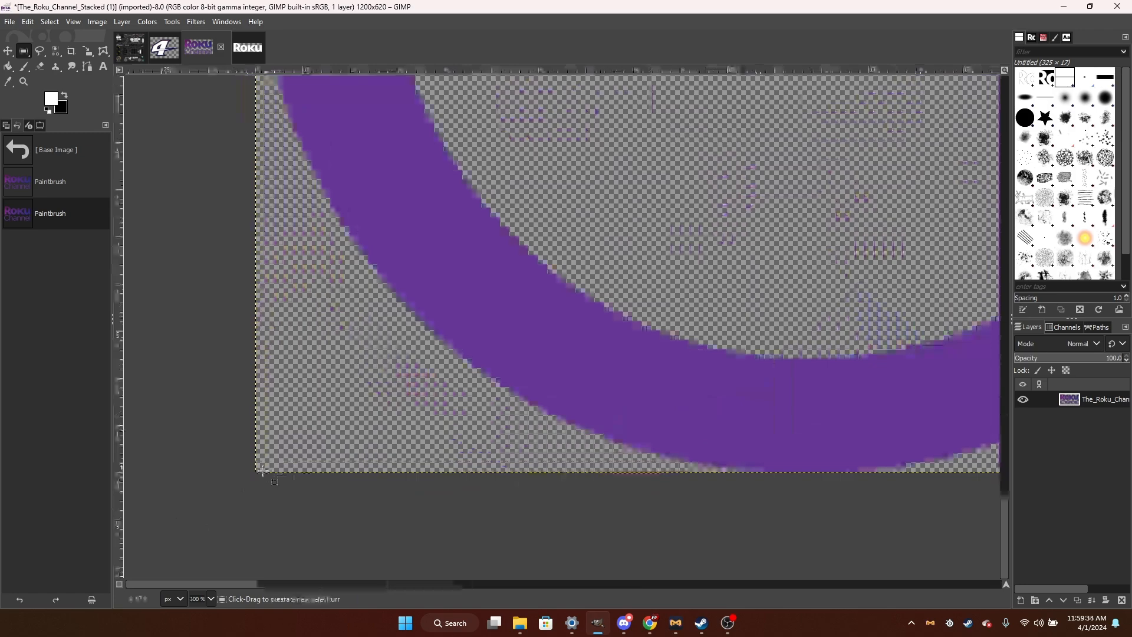
scroll(253, 473, up, 6)
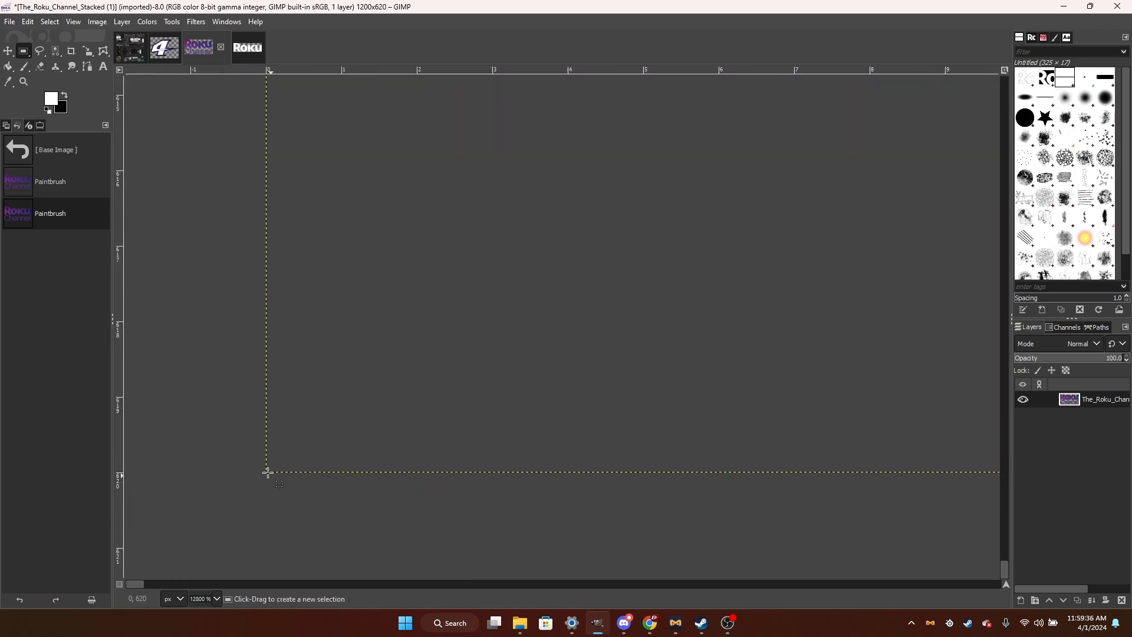
drag(350, 341, 710, 193)
scroll(649, 236, up, 4)
scroll(547, 199, down, 4)
scroll(549, 199, down, 4)
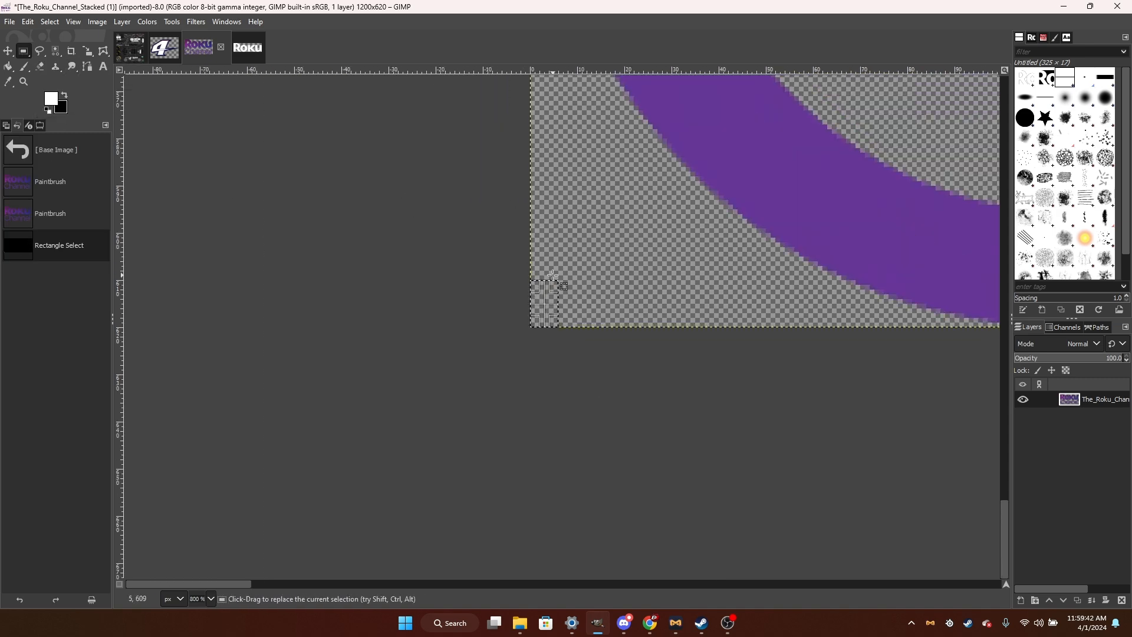
drag(552, 289, 992, 307)
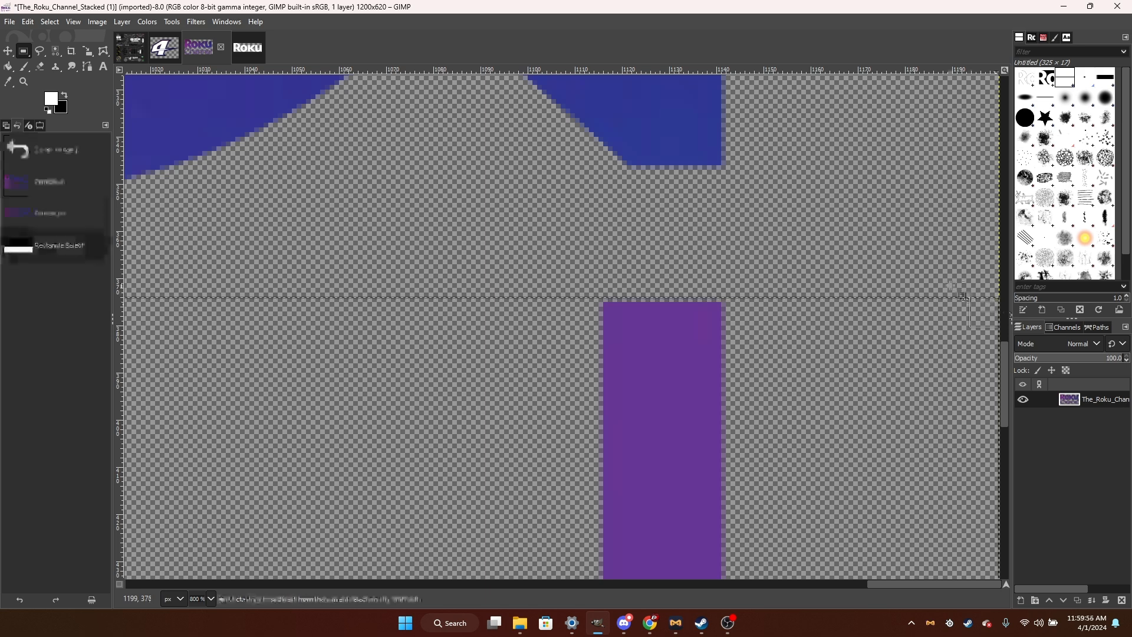
Trim the selection to the right edge of the letter l and copy the word Channel.
scroll(952, 281, down, 7)
scroll(958, 360, up, 3)
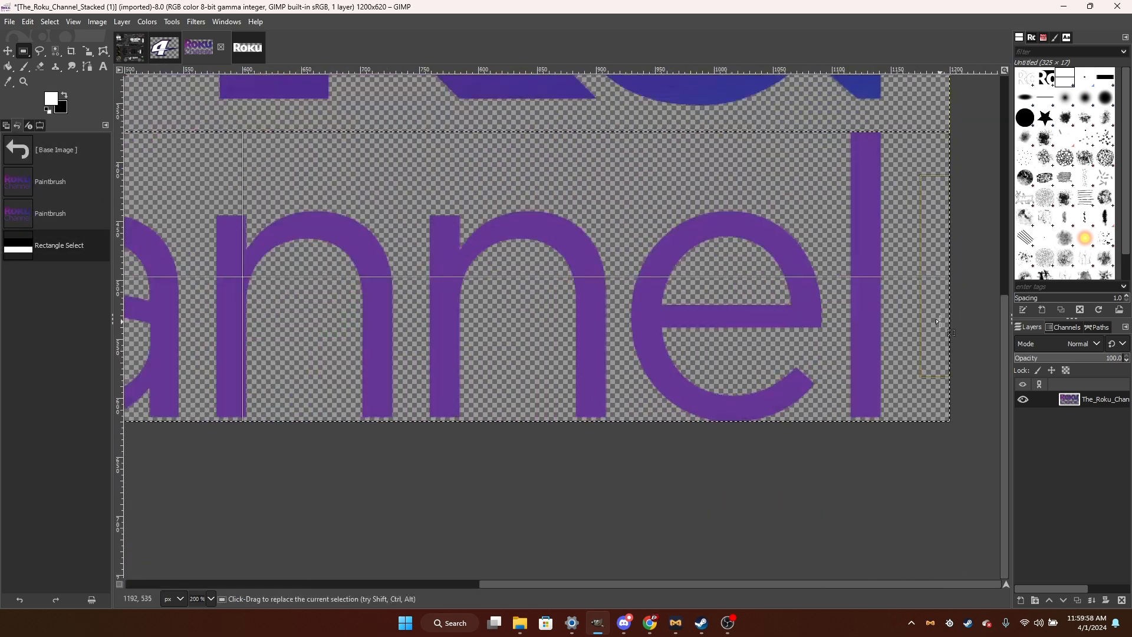
drag(939, 322, 854, 334)
scroll(883, 322, up, 5)
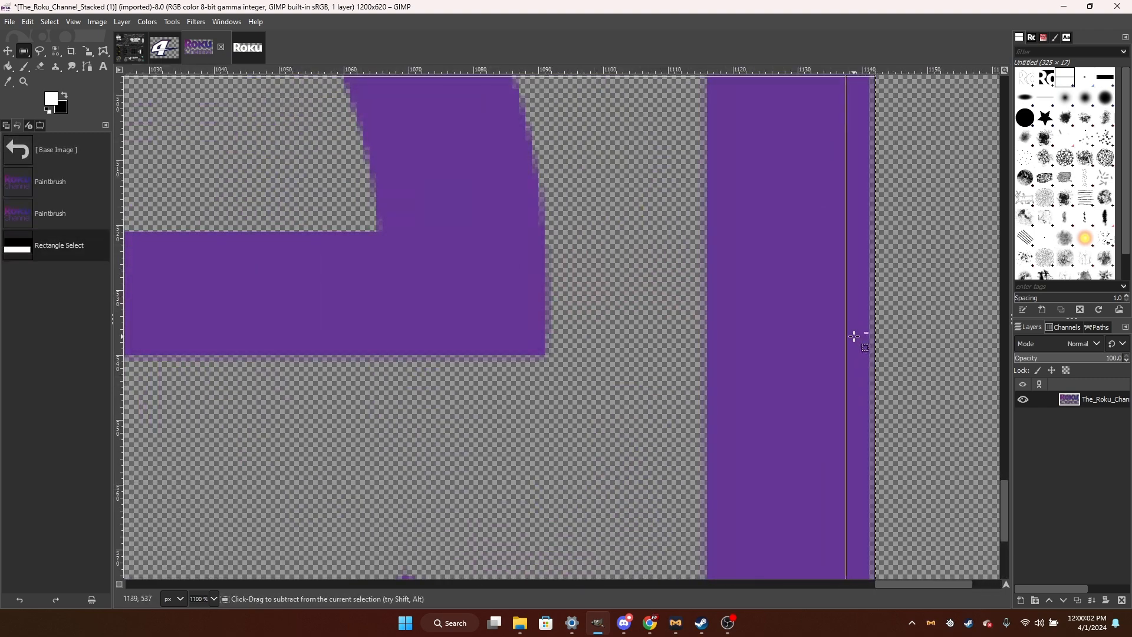
scroll(854, 334, down, 9)
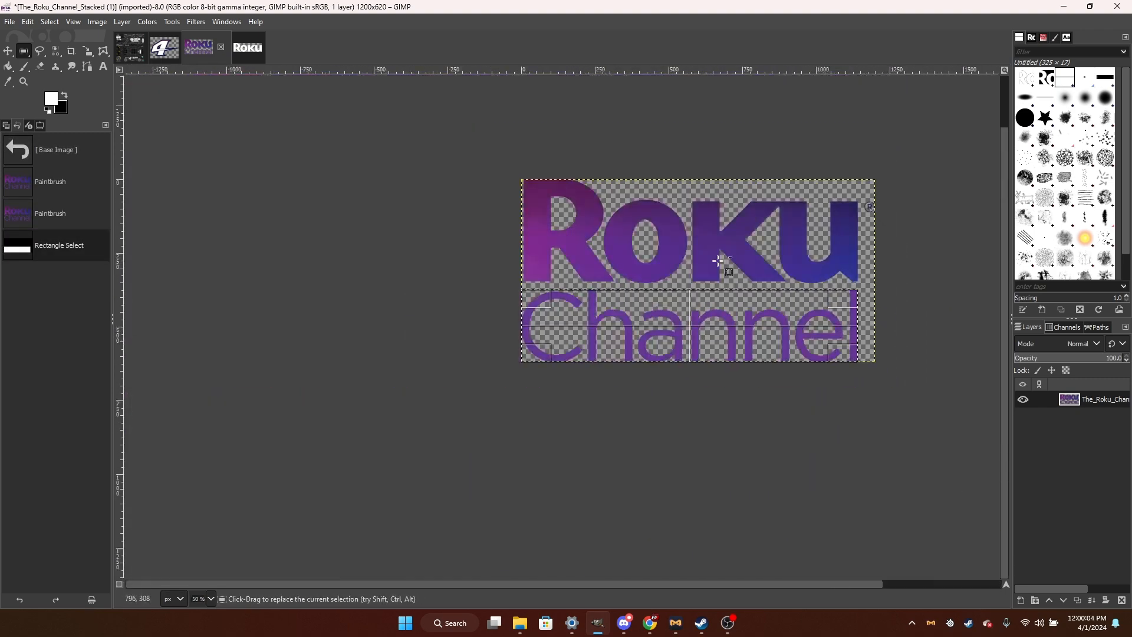
Paste the word Channel into the Camry template's logos layer and rotate it by -6°.
click(164, 47)
click(130, 47)
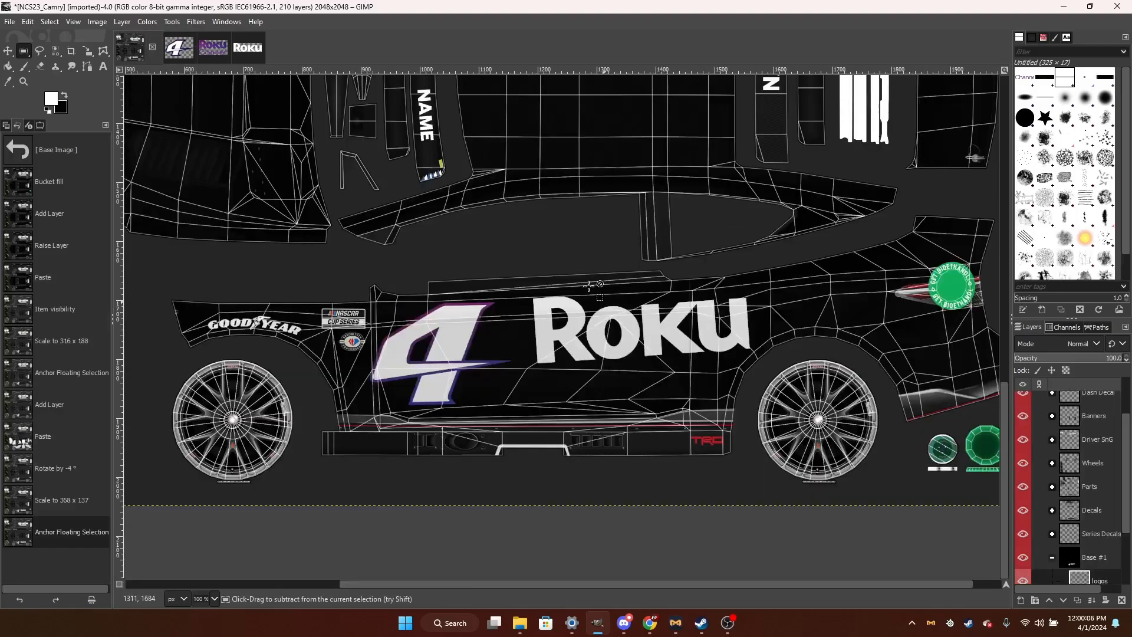
key(ctrl+v)
key(shift+r)
click(921, 313)
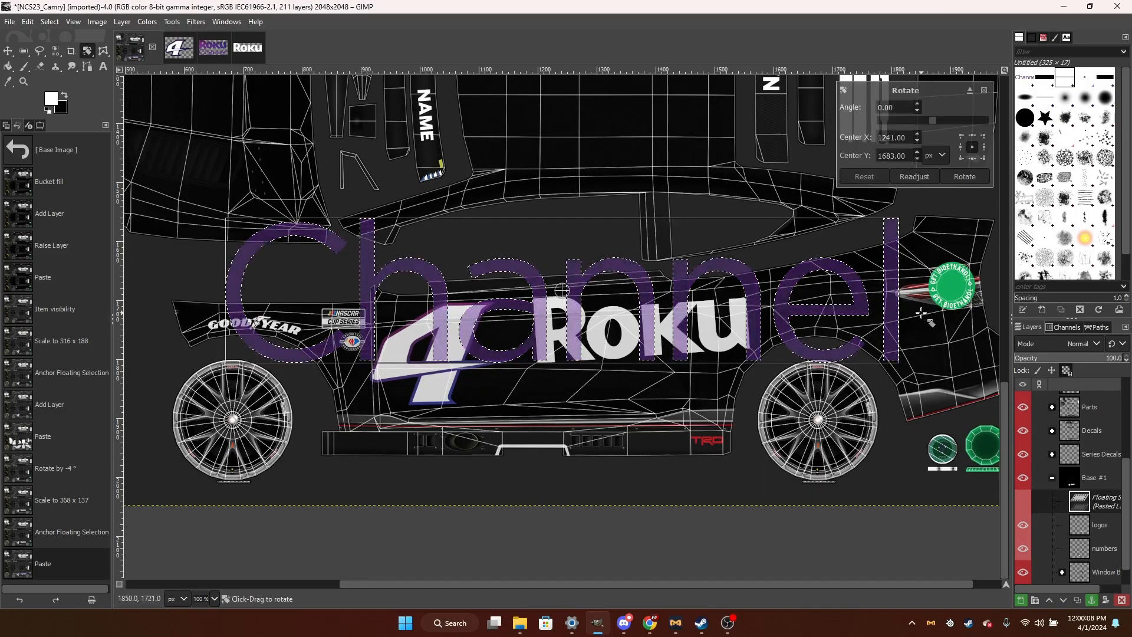
scroll(921, 313, up, 4)
scroll(826, 298, down, 2)
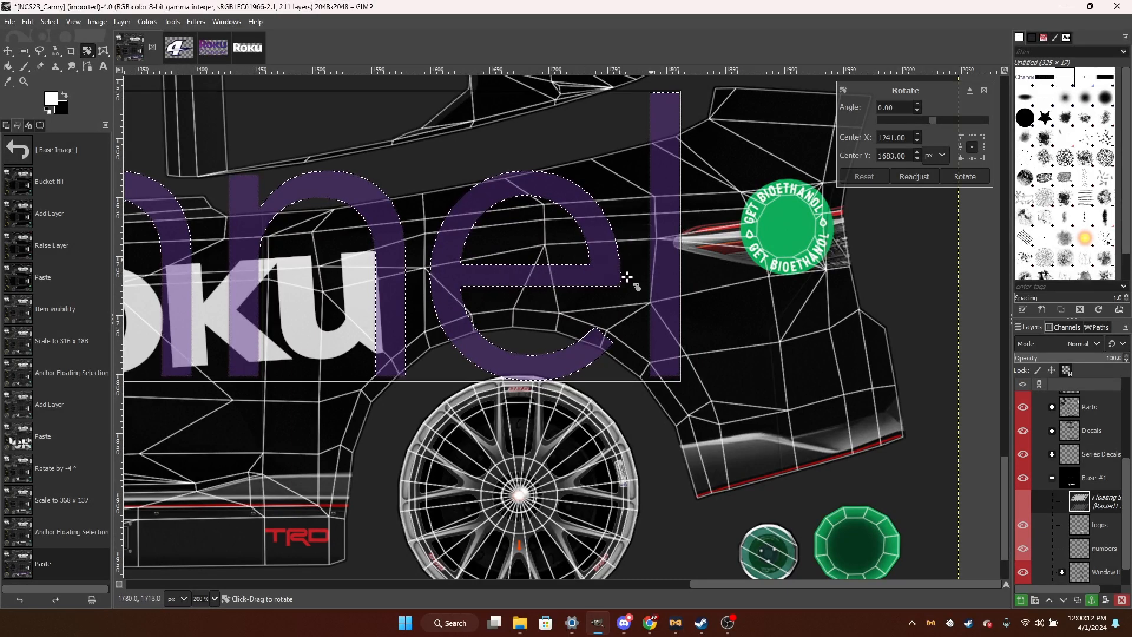
scroll(895, 107, down, 6)
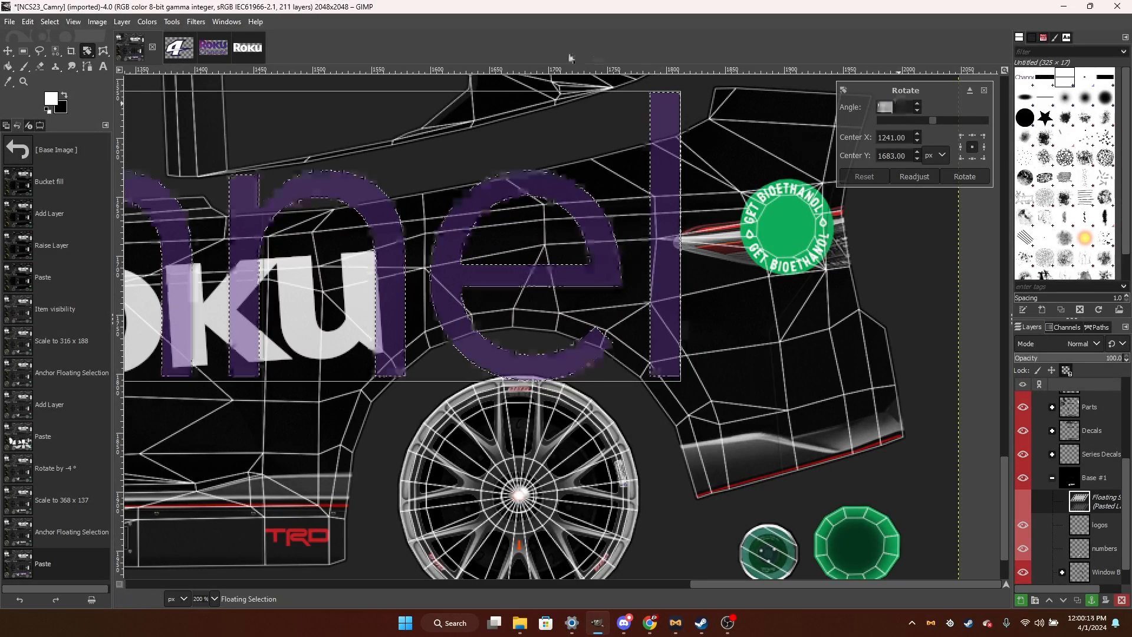
click(974, 181)
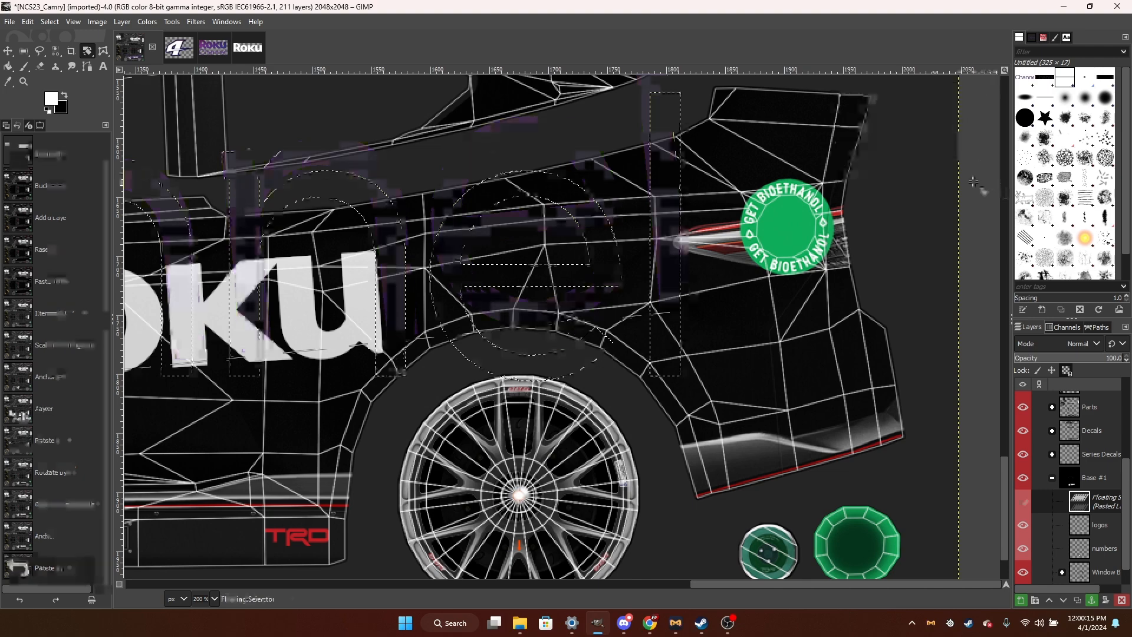
Scale the Channel lettering to 223 × 70 px and place it behind the Roku lettering, above the rear wheel.
key(shift+s)
scroll(916, 292, down, 3)
drag(841, 345, 510, 241)
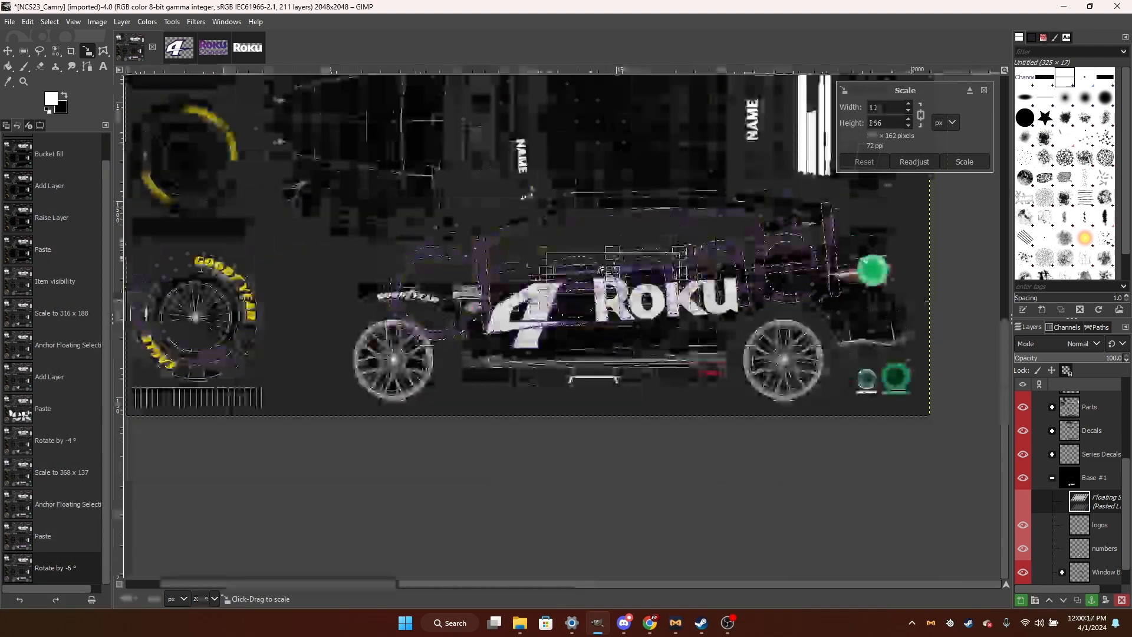
drag(447, 221, 814, 272)
scroll(900, 319, up, 1)
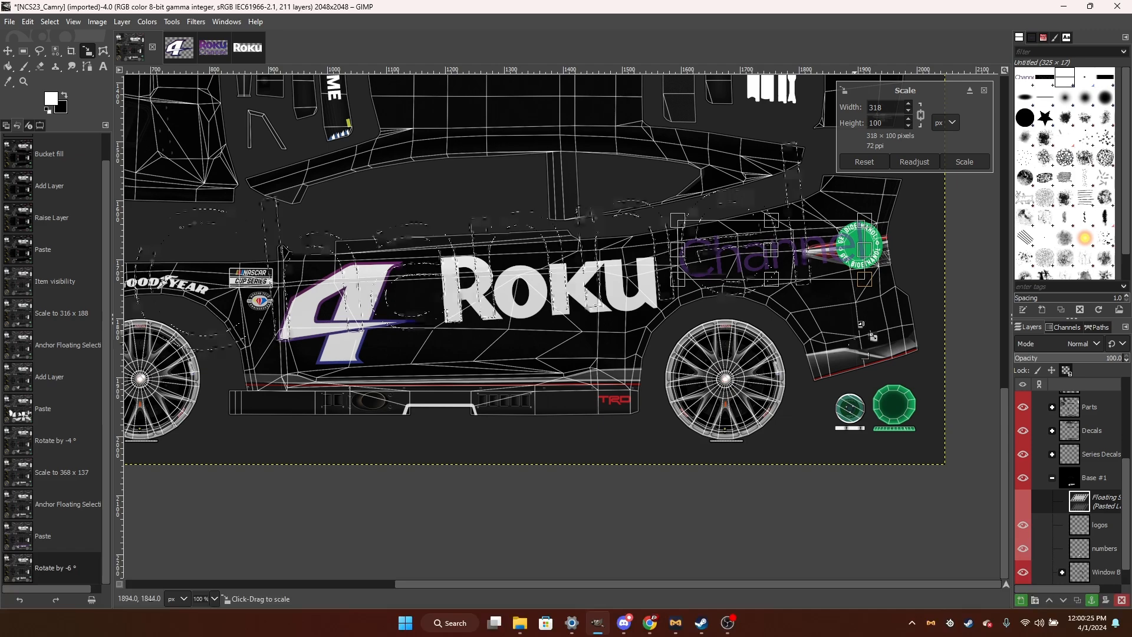
scroll(869, 281, up, 2)
drag(865, 281, 773, 249)
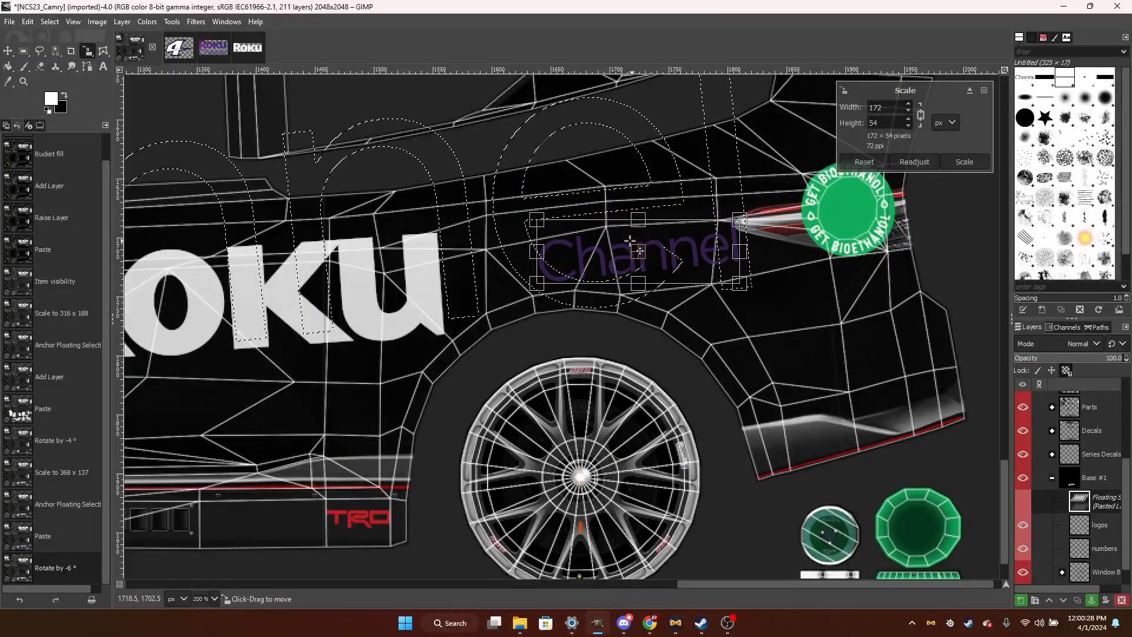
drag(630, 242, 706, 286)
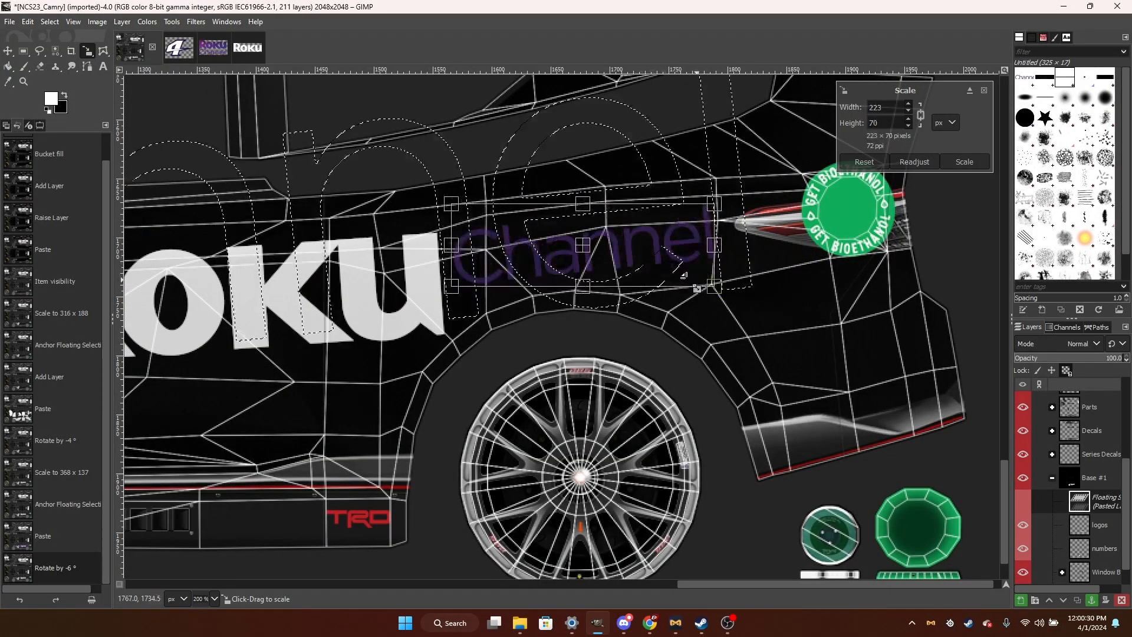
drag(622, 270, 593, 255)
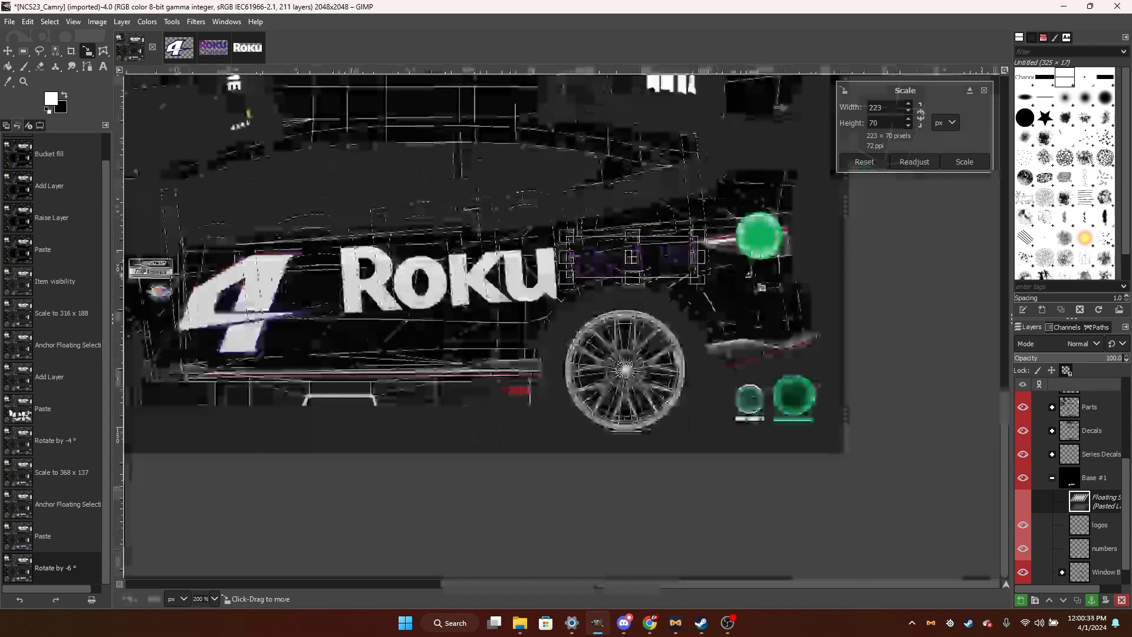
click(960, 161)
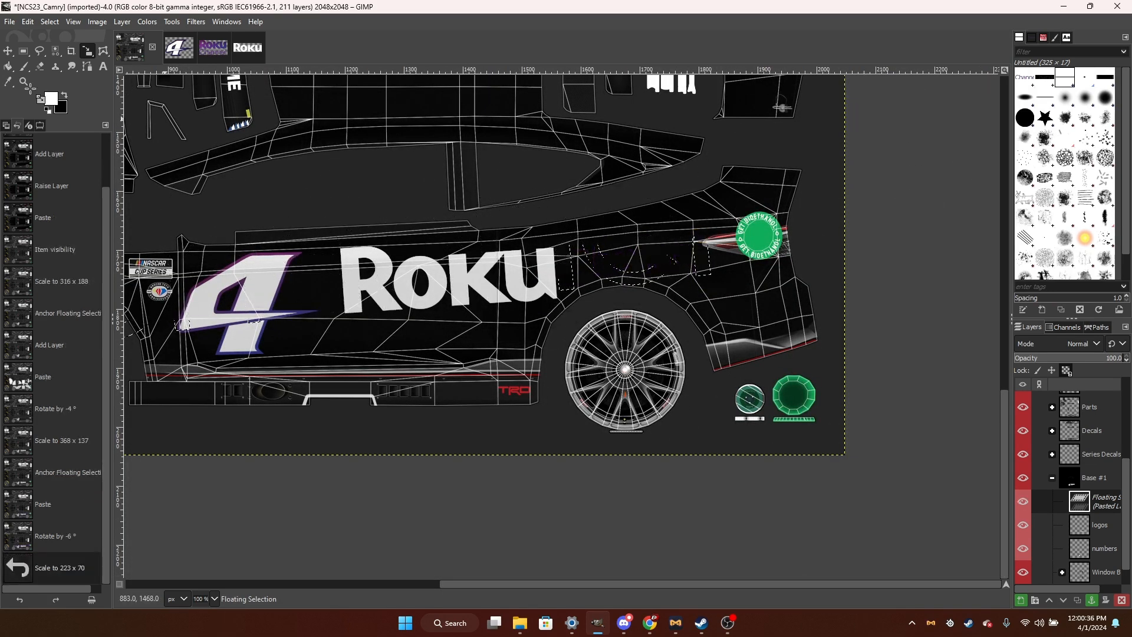
Anchor the Channel lettering onto the logos layer and hide the black Base layer.
click(39, 51)
click(1092, 600)
click(1024, 573)
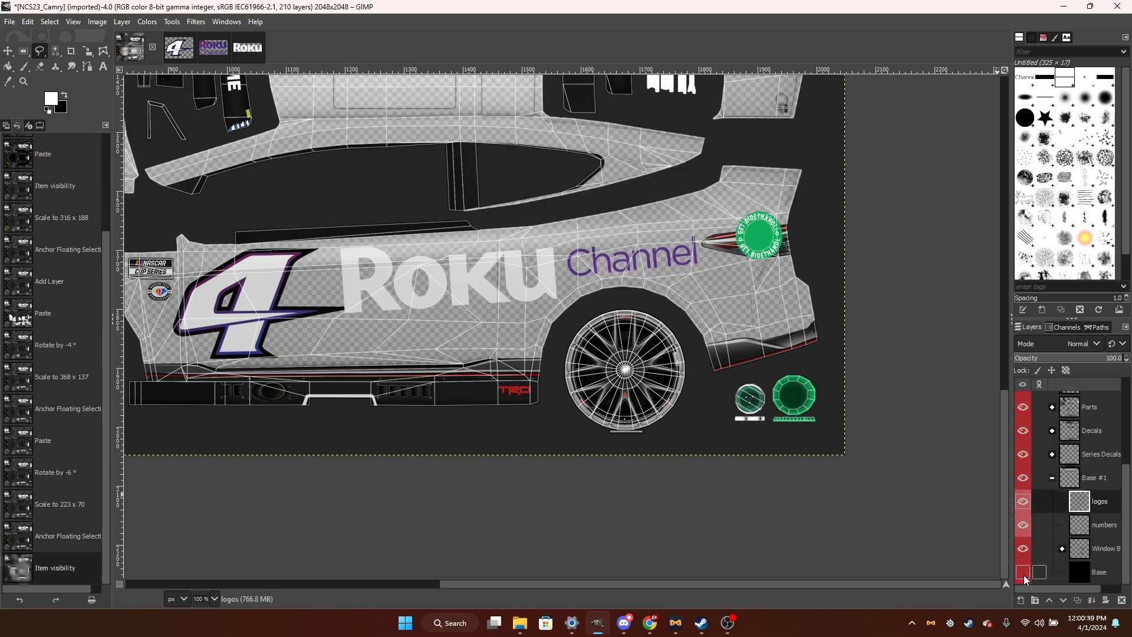
scroll(887, 466, down, 2)
scroll(791, 408, up, 2)
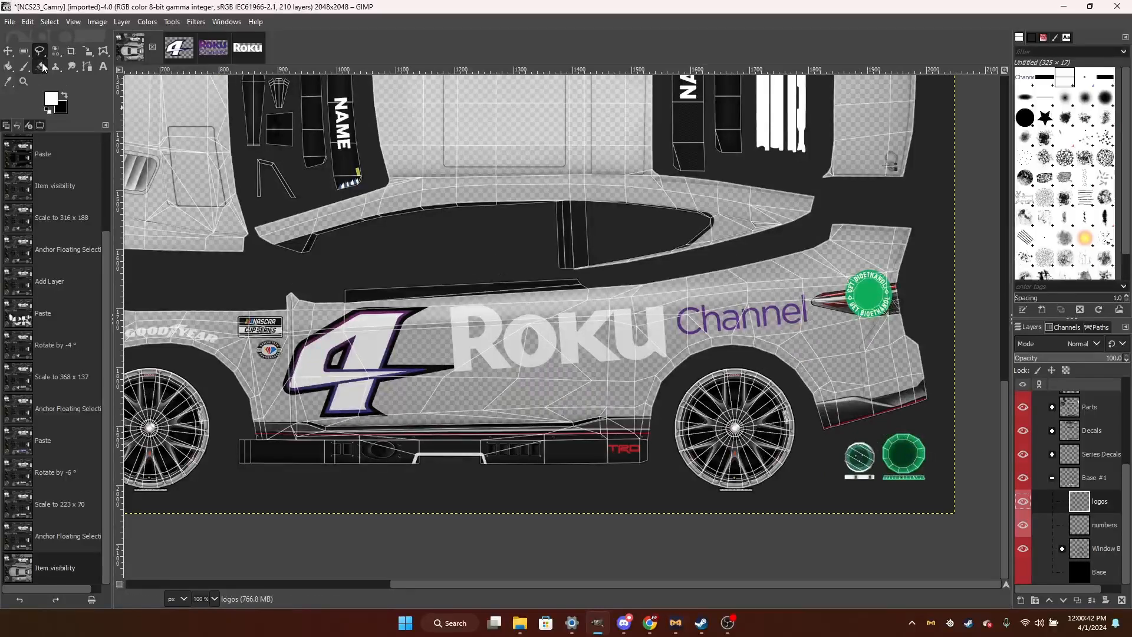
Try swapping the stacking order of the logos and numbers layers where the 4's outline meets the Roku lettering.
click(42, 67)
scroll(575, 424, up, 3)
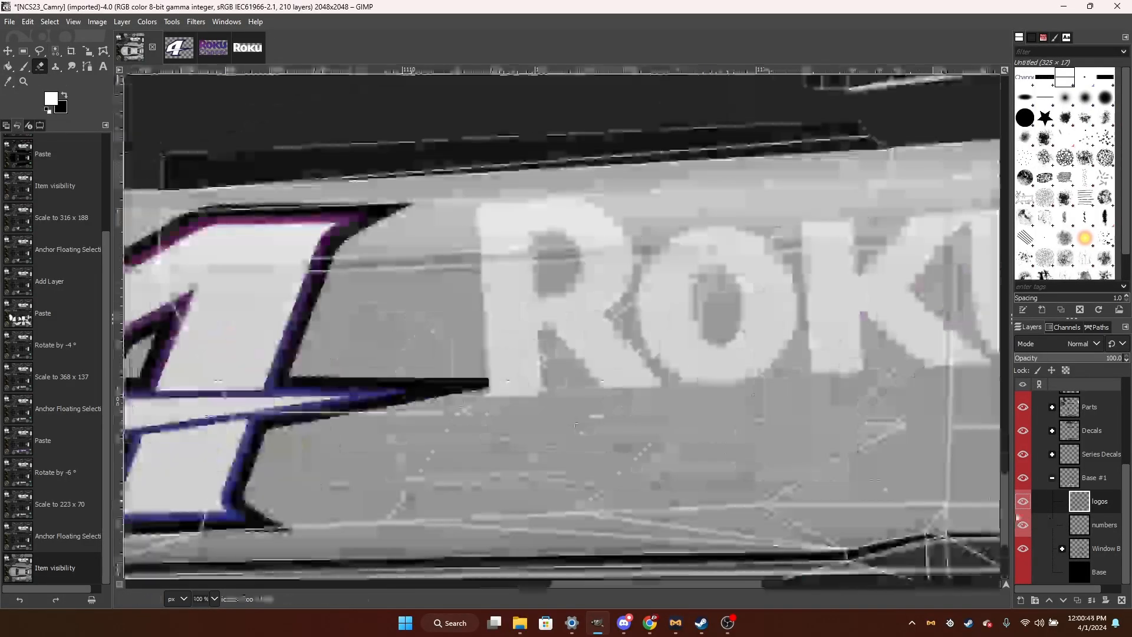
mouse_move(1095, 519)
mouse_down()
mouse_move(1095, 539)
mouse_move(1096, 502)
mouse_move(1097, 529)
mouse_move(1107, 504)
mouse_up()
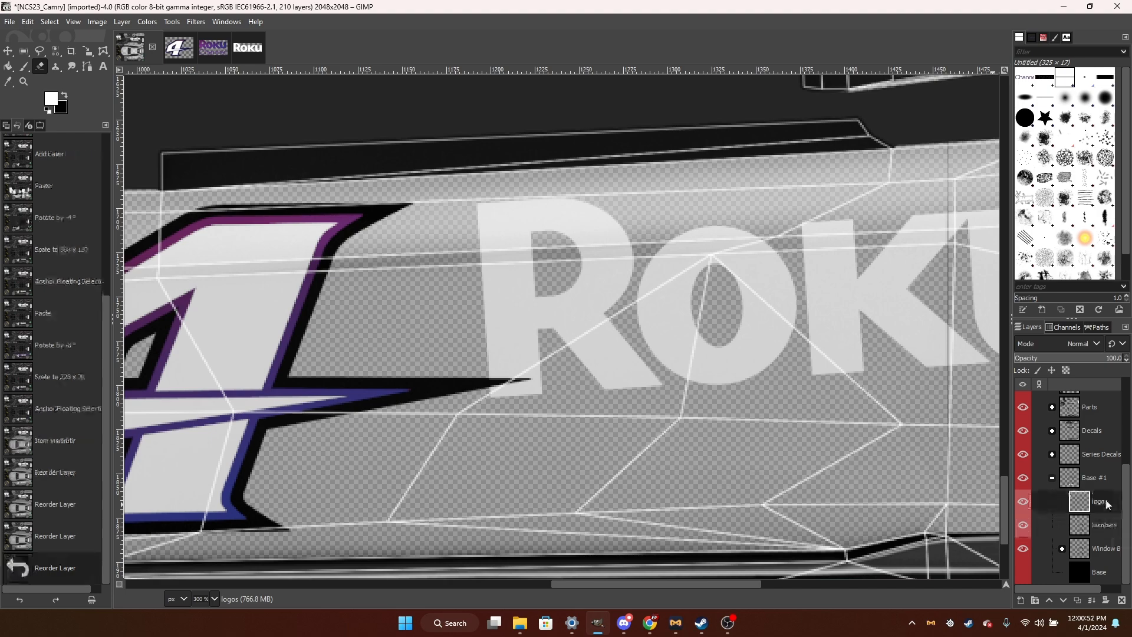
scroll(631, 418, down, 2)
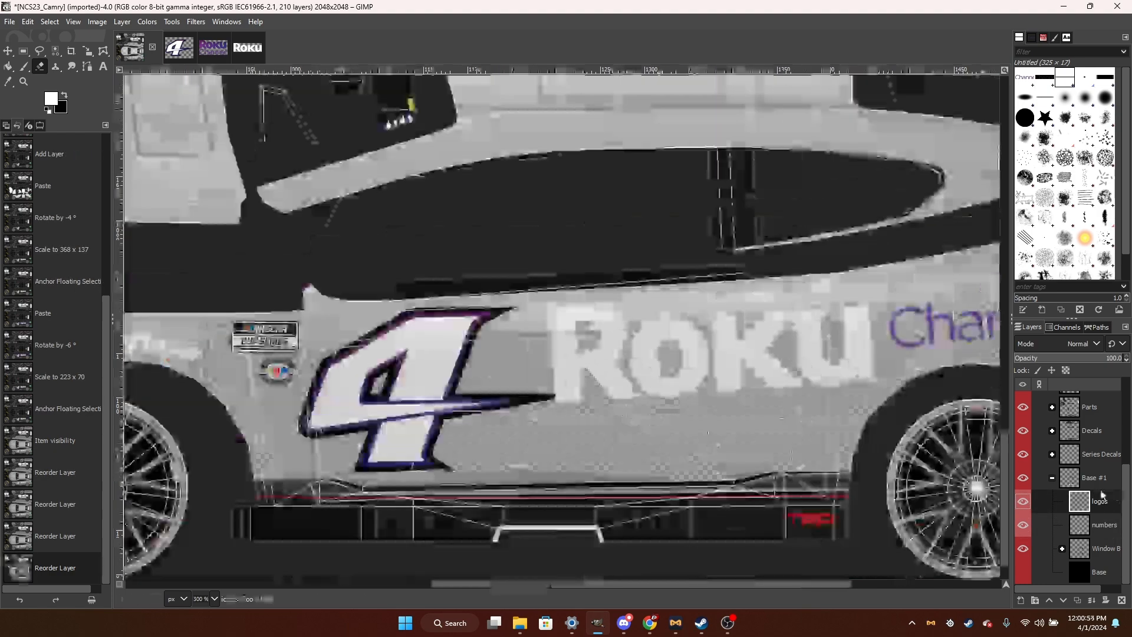
Erase the Roku and Channel lettering from the logos layer, paste a fresh white Roku logo, and rotate it by -4°.
scroll(623, 335, down, 4)
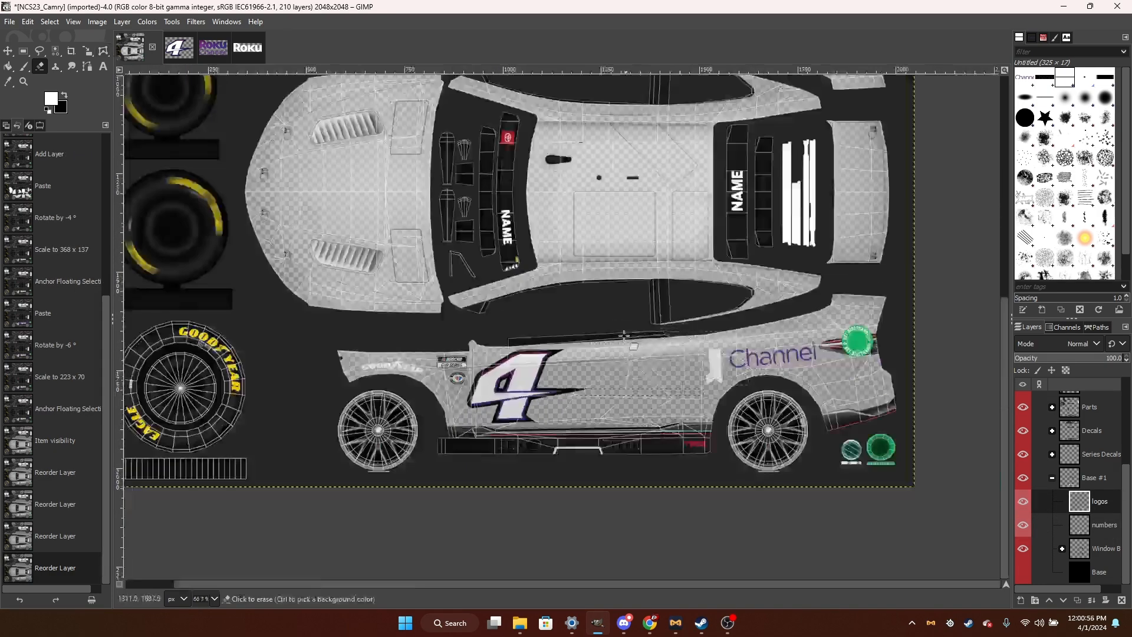
click(245, 50)
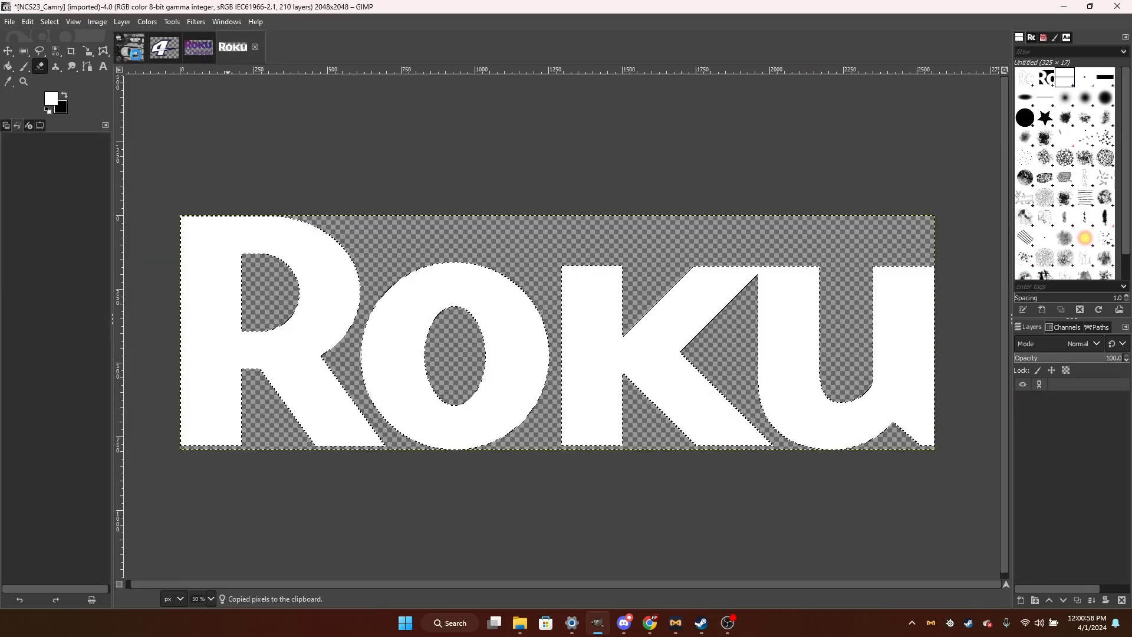
click(136, 54)
key(ctrl+v)
key(shift+r)
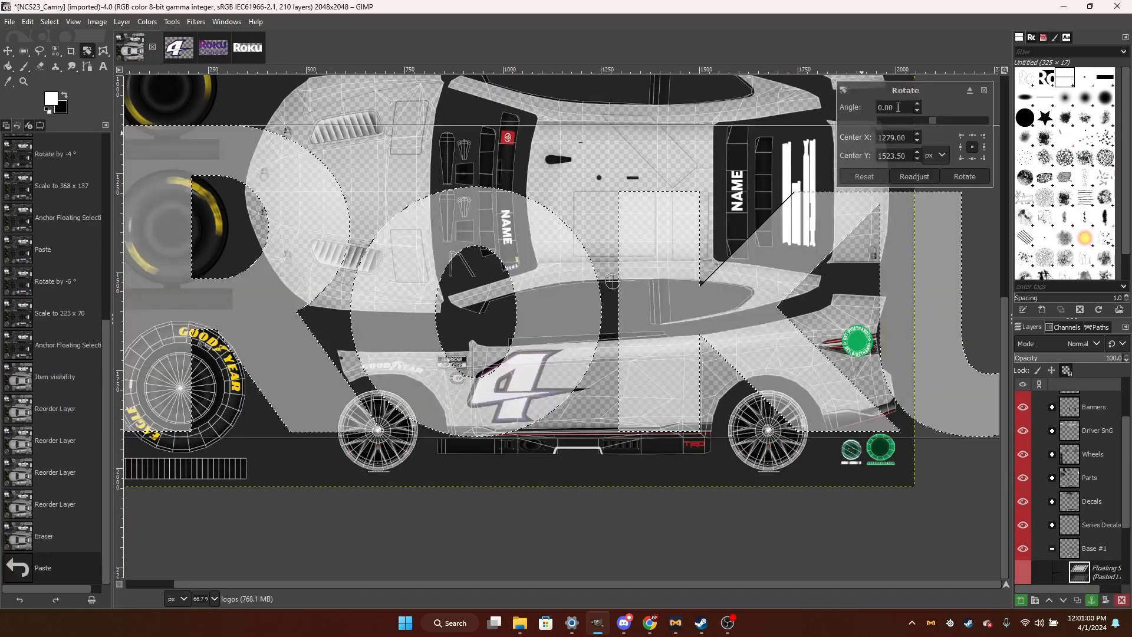
drag(898, 108, 701, 105)
text(-4)
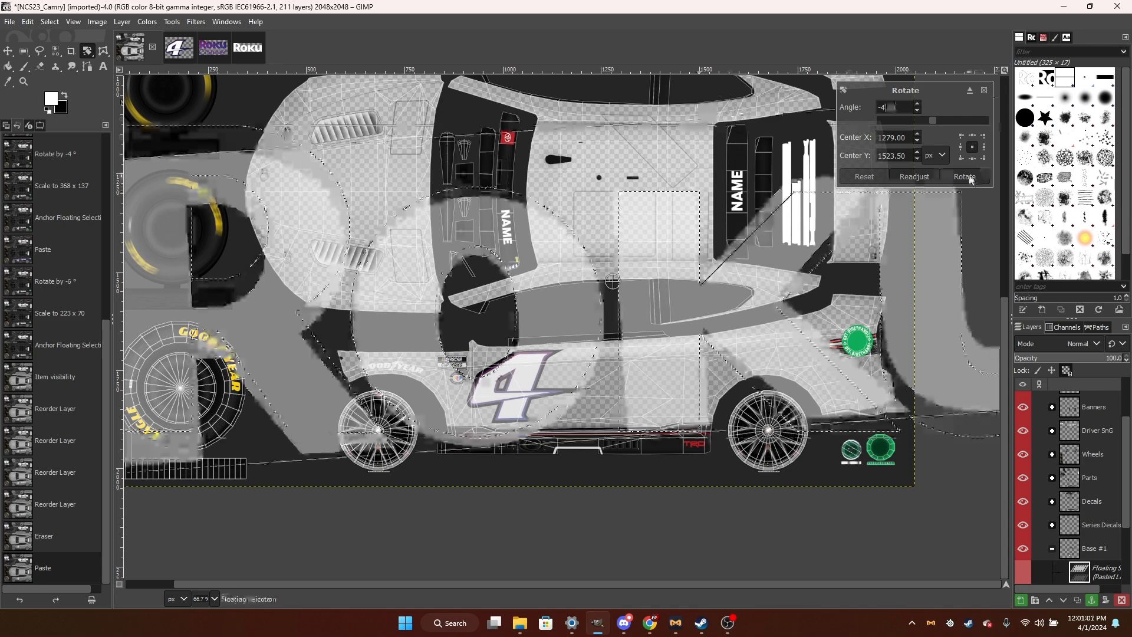
click(965, 177)
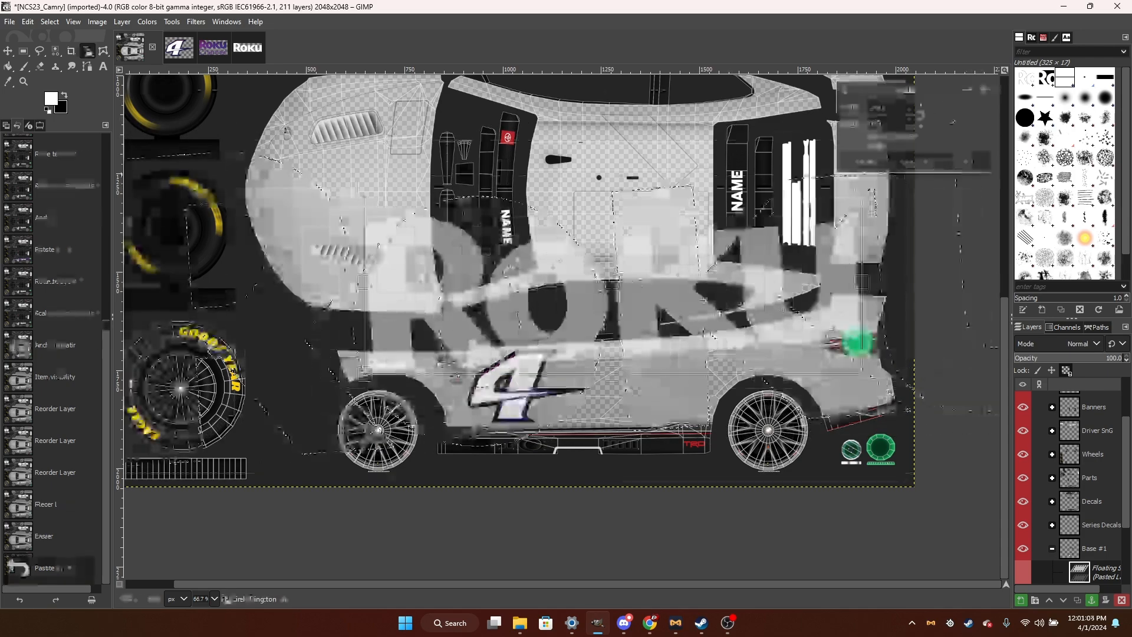
Scale the Roku logo to 328 × 123 px between the 4 and the rear wheel, and anchor it onto the logos layer.
key(shift+s)
scroll(561, 317, up, 3)
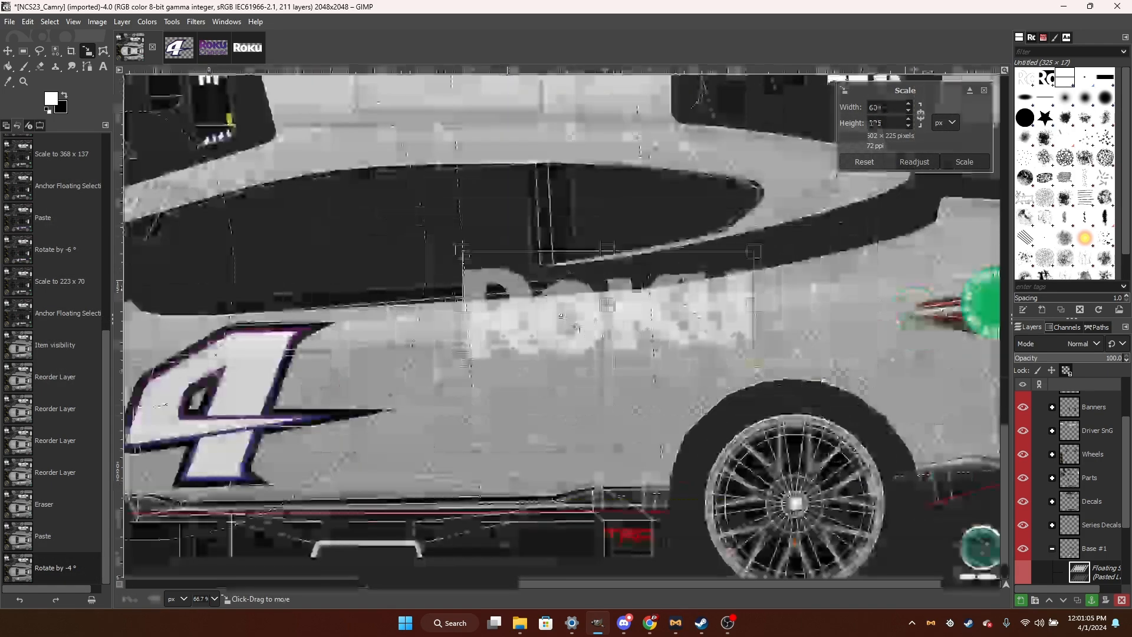
drag(608, 309, 565, 372)
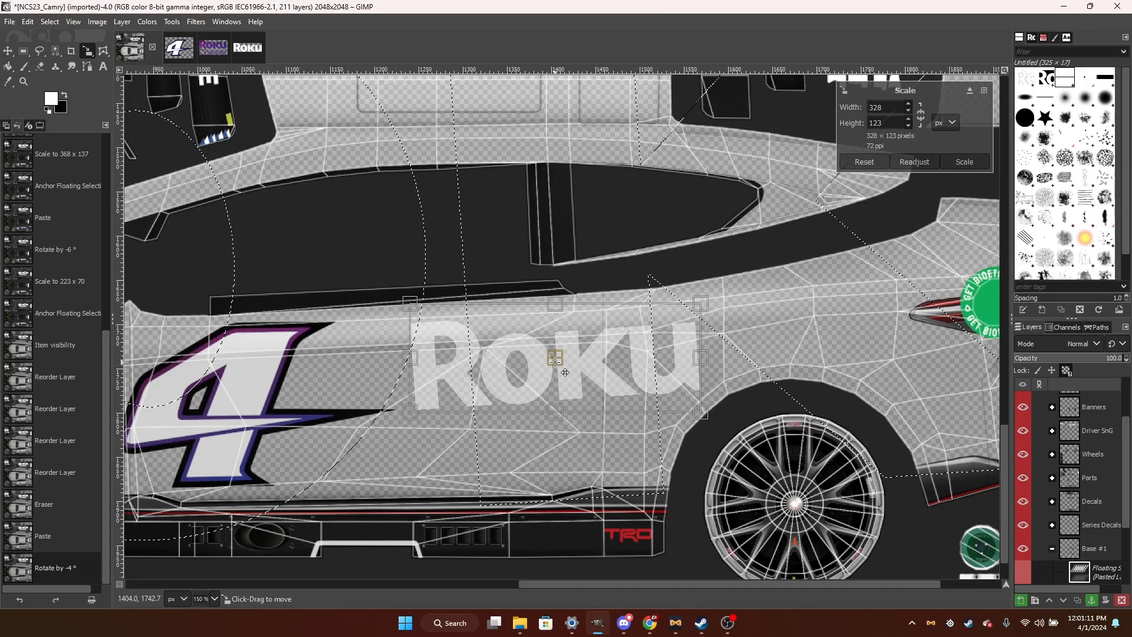
click(964, 161)
click(39, 51)
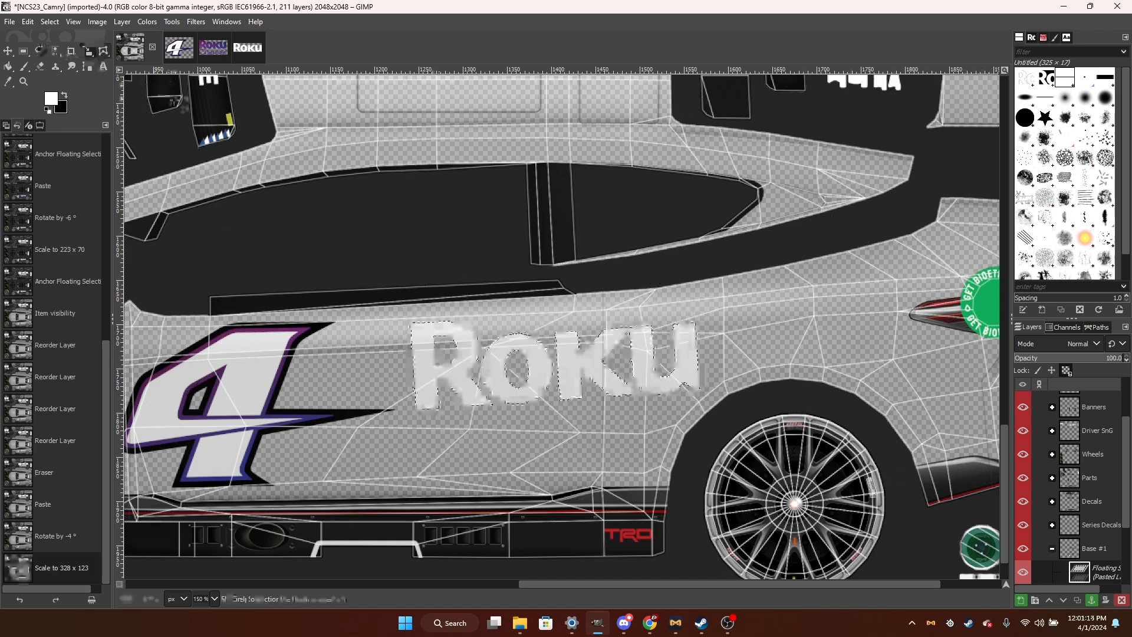
Copy the word Channel from the stacked Roku Channel image, paste it into the Camry template, and rotate it by -6°.
click(212, 47)
click(23, 52)
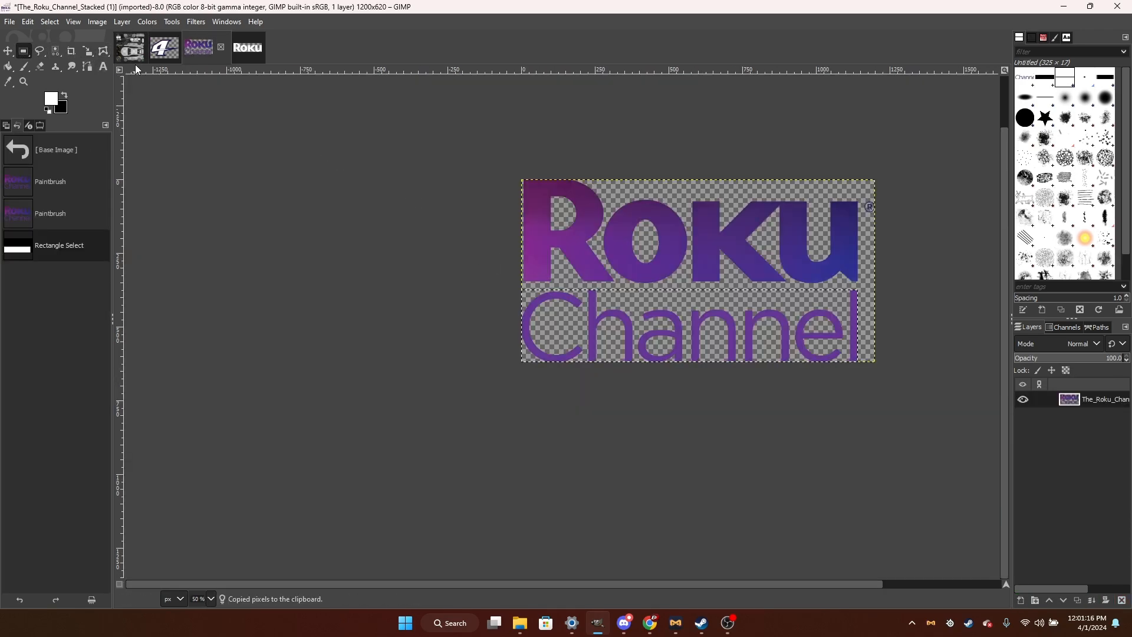
click(132, 51)
key(shift+r)
click(899, 170)
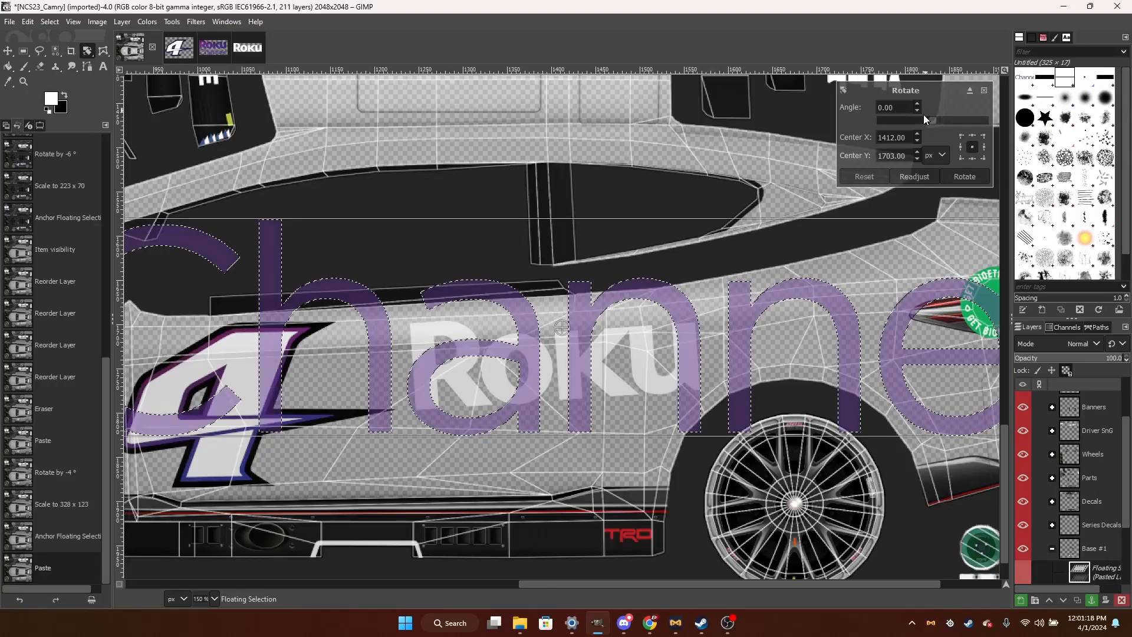
text(-6)
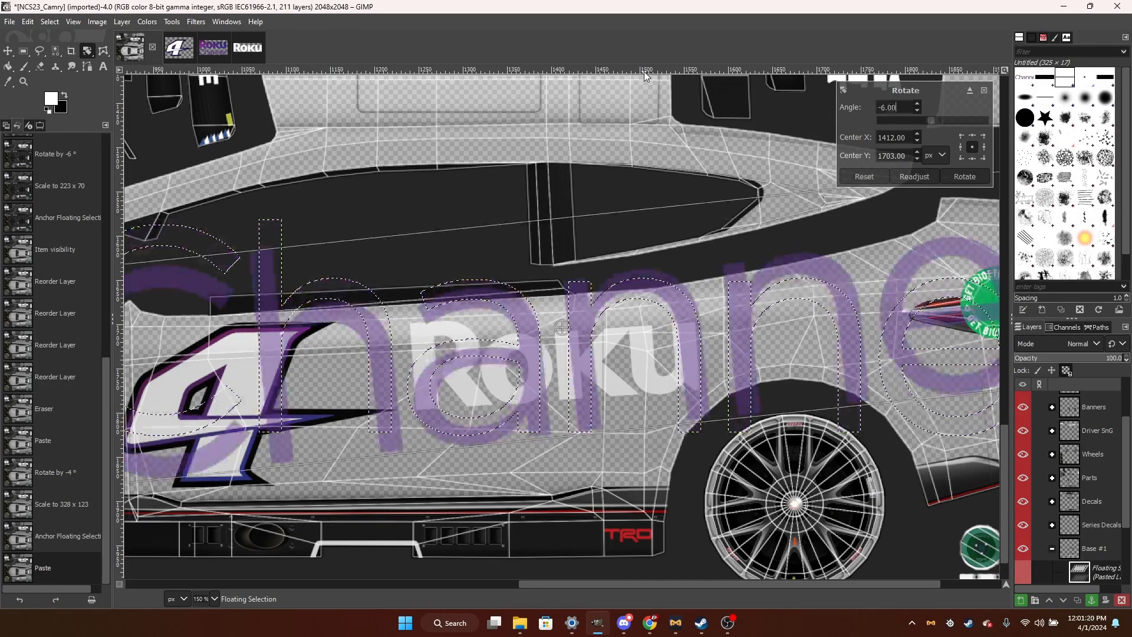
click(965, 177)
Scale the Channel lettering to 220 × 69 px, place it directly behind Roku above the rear wheel, and anchor it.
key(shift+s)
drag(161, 201, 808, 345)
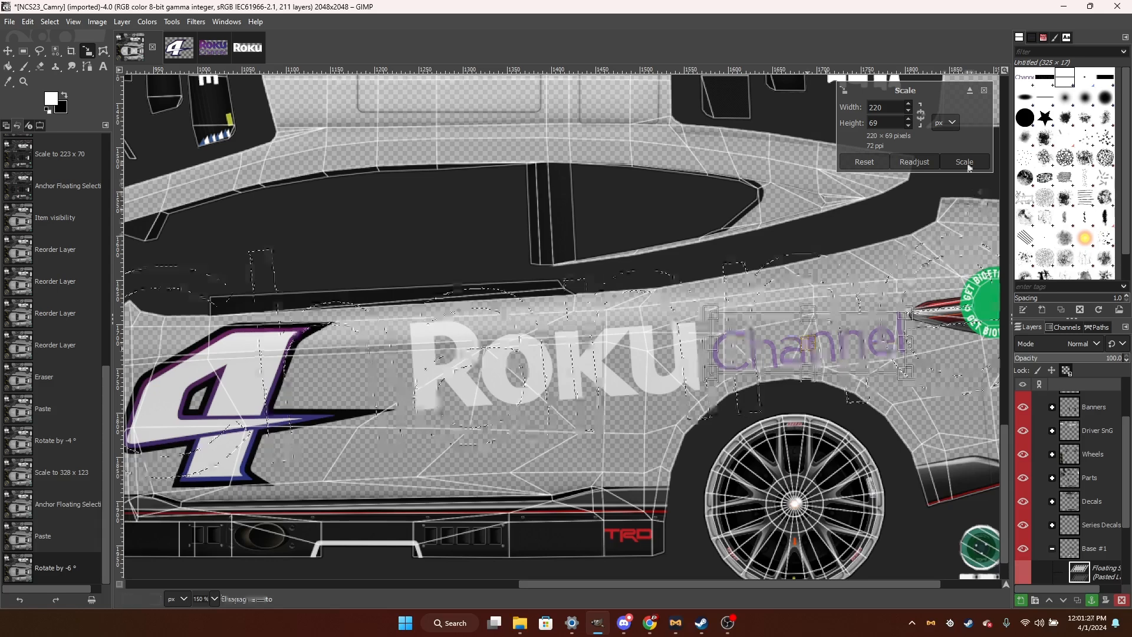
key(Return)
click(39, 52)
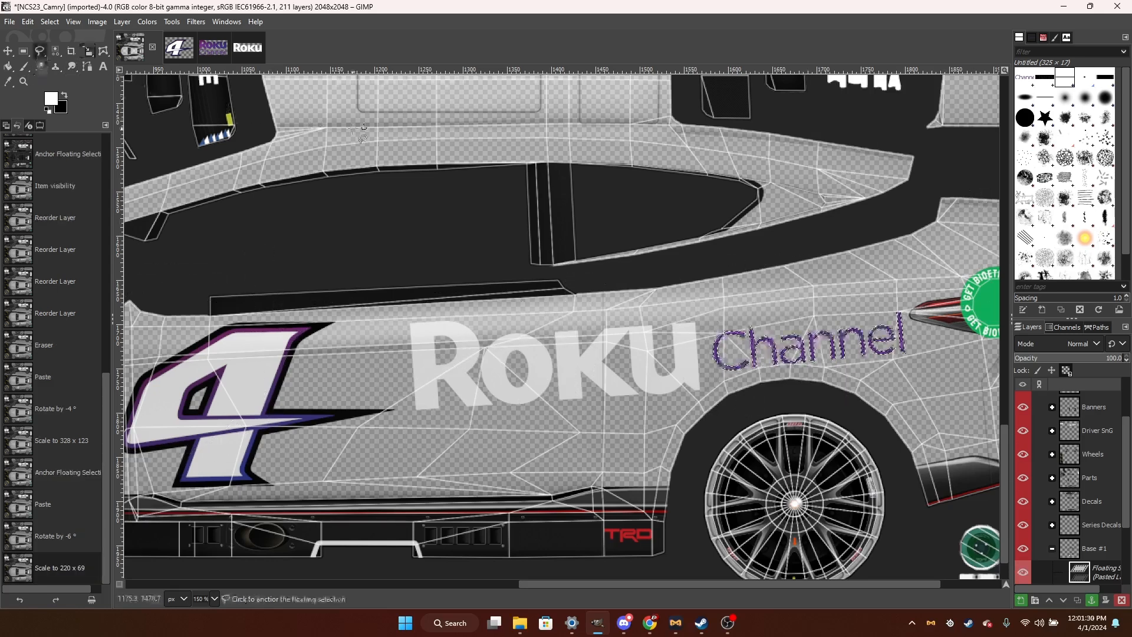
key(ctrl+h)
Select the black Base layer and make it visible again.
scroll(1088, 524, down, 3)
click(1098, 571)
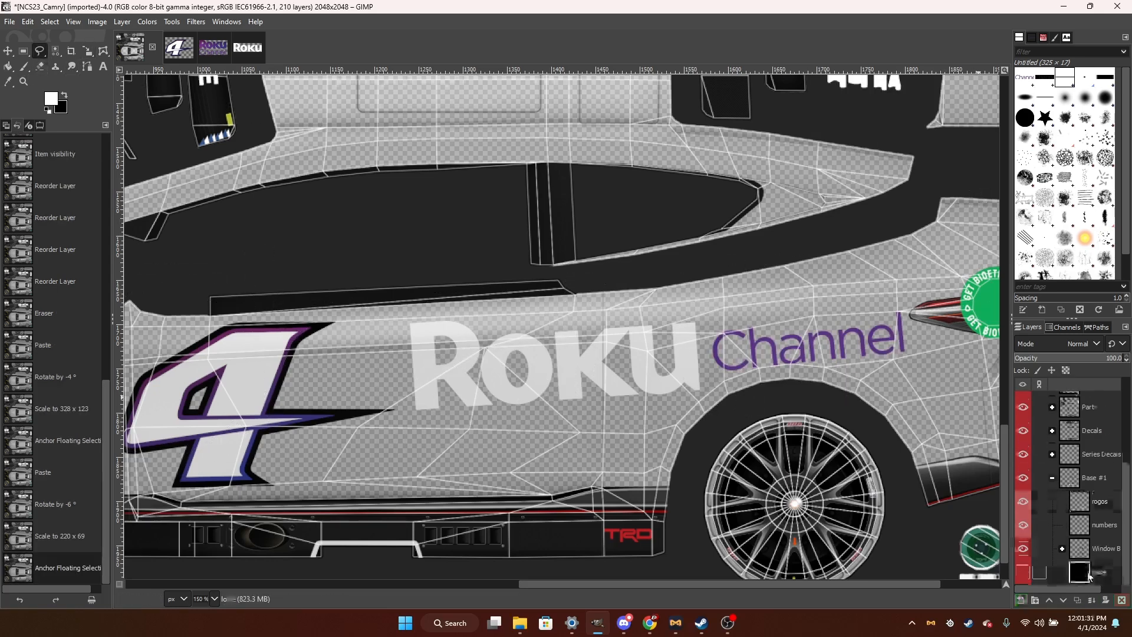
key(minus)
key(minus)
click(1023, 572)
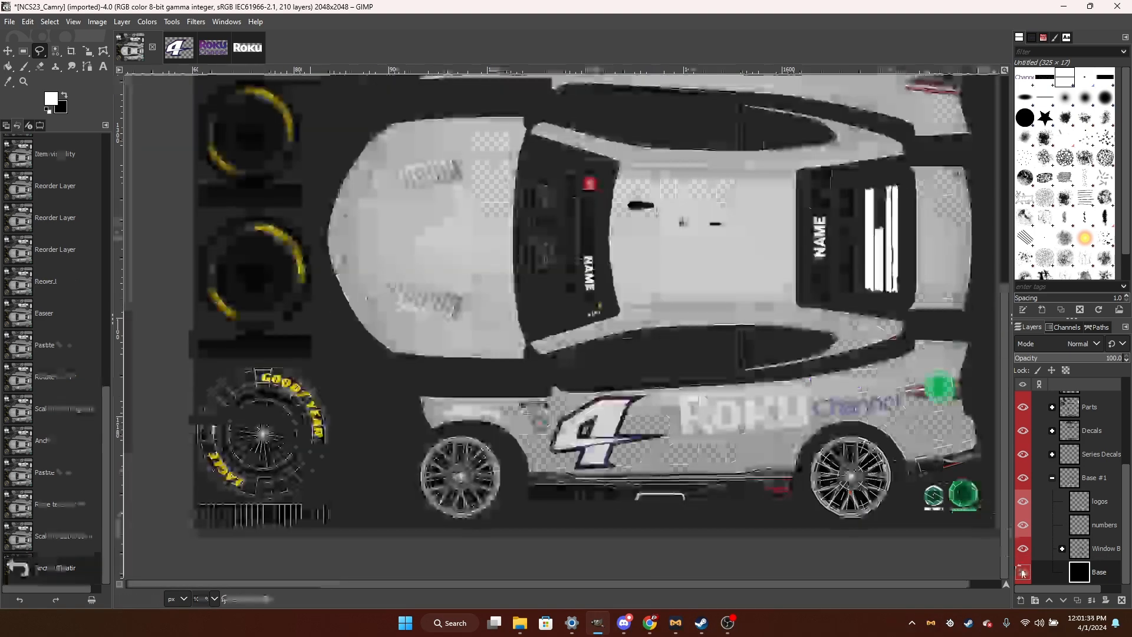
scroll(726, 385, down, 1)
scroll(839, 429, up, 2)
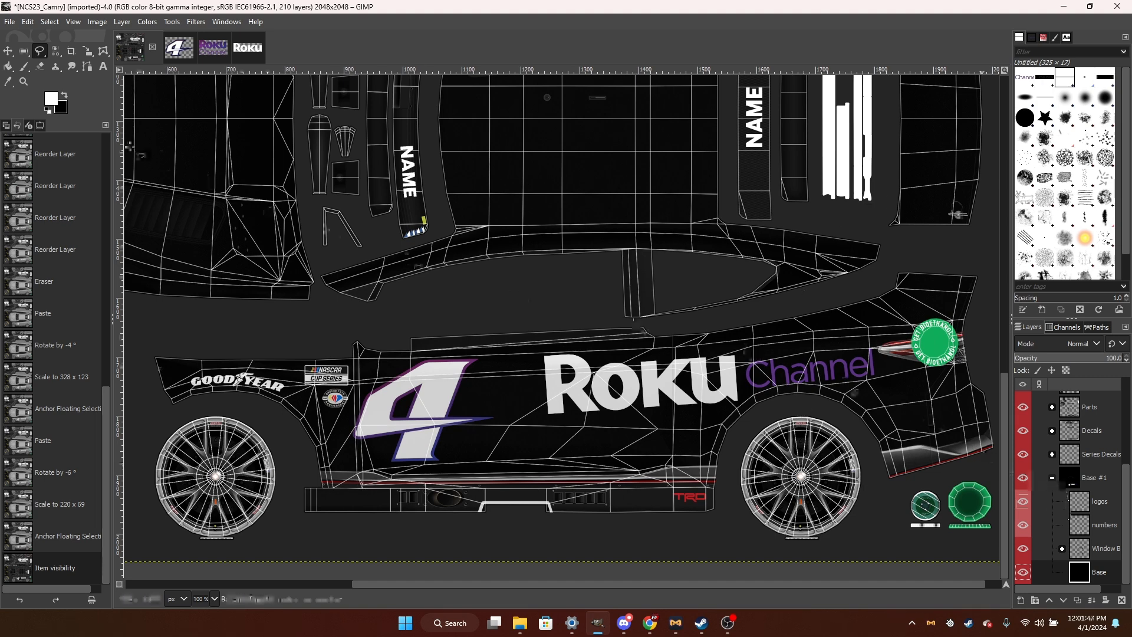
Start a path in Design mode with an anchor between the front wheel and the front end of the side skirt.
click(87, 66)
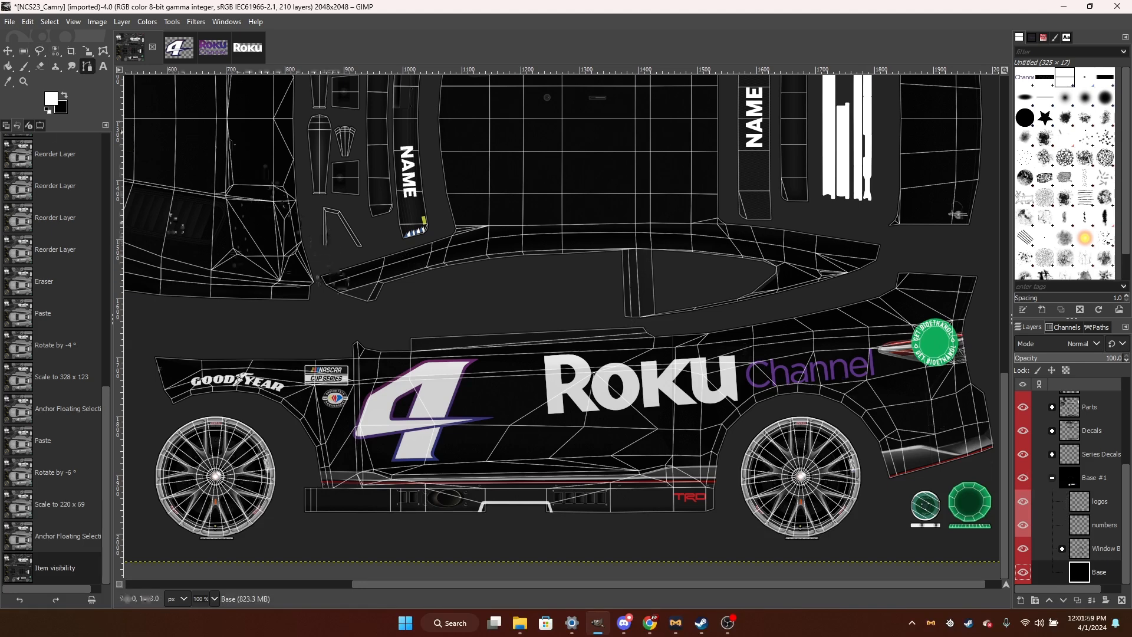
click(23, 82)
drag(324, 241, 506, 519)
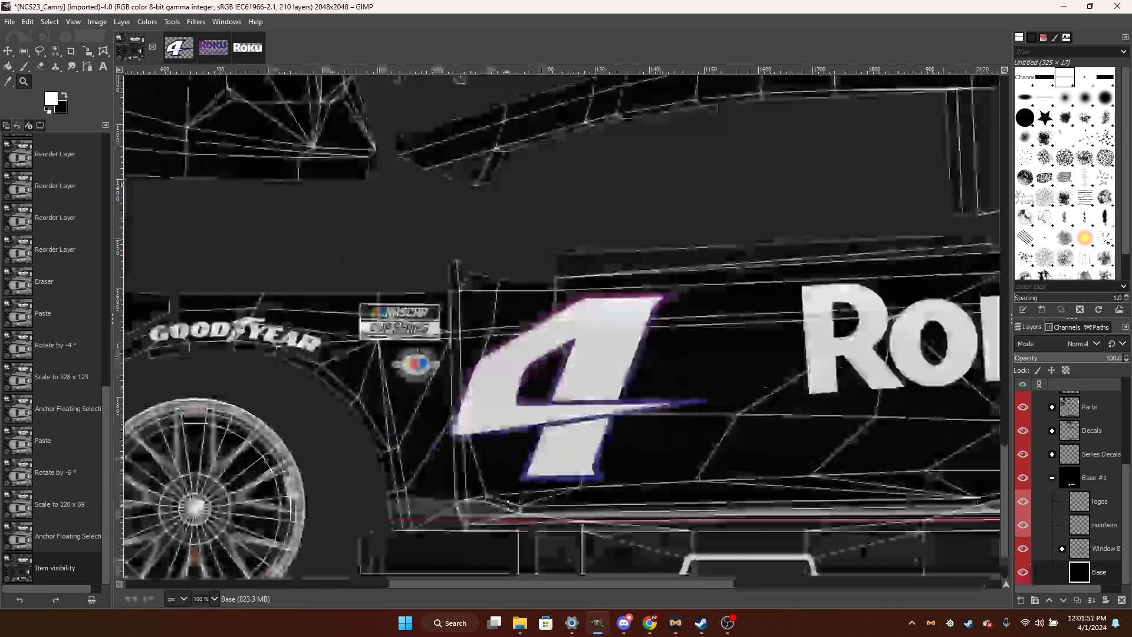
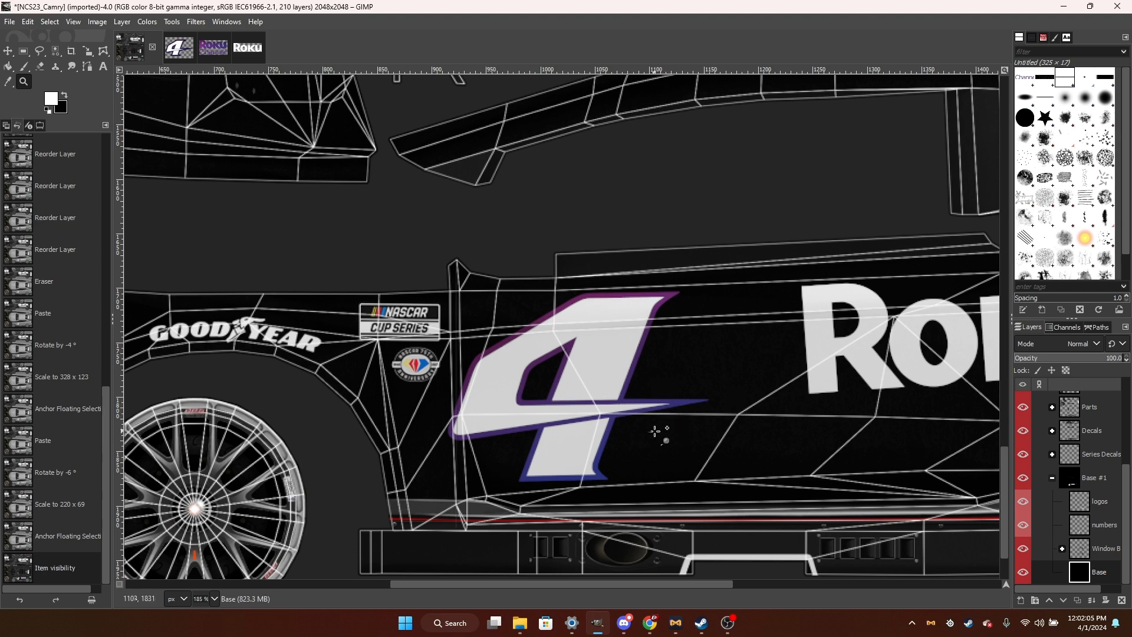
click(72, 68)
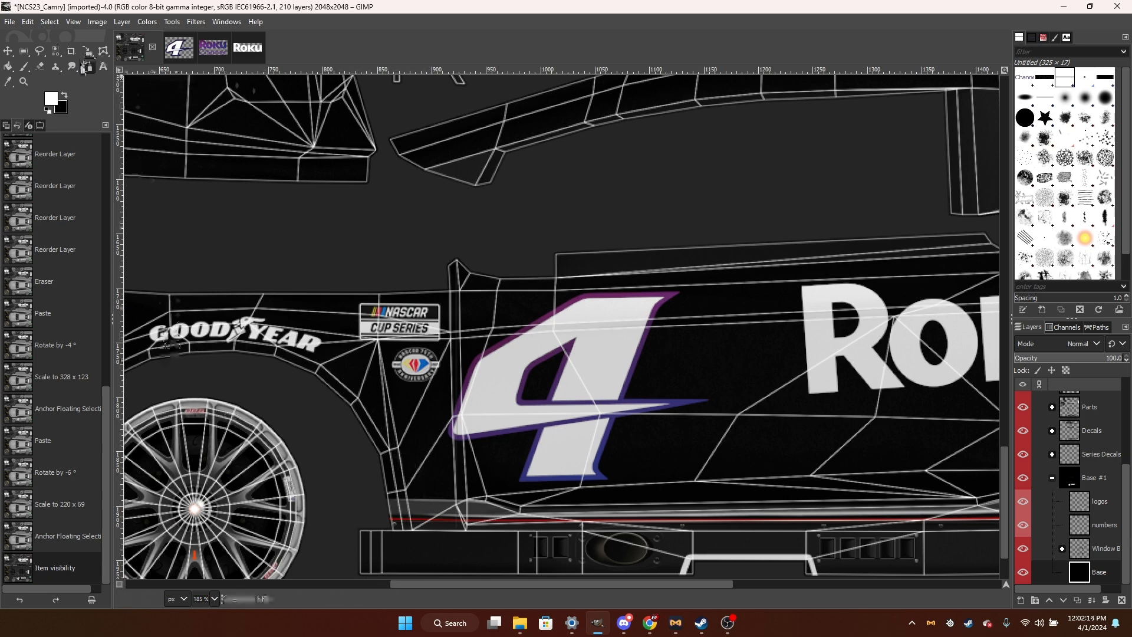
click(40, 125)
click(6, 125)
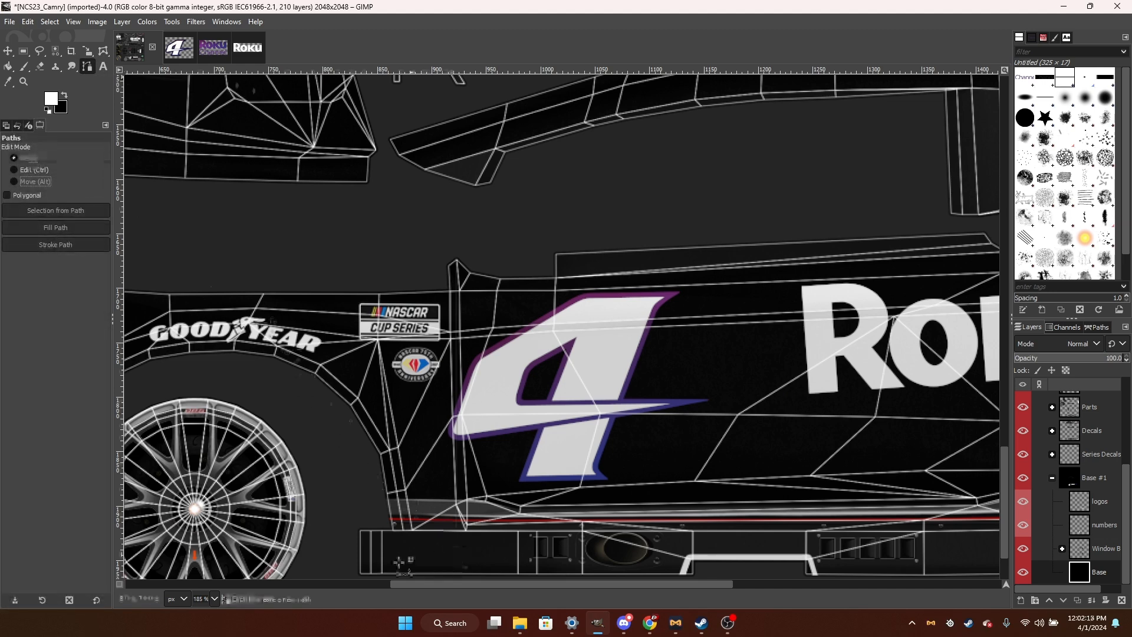
click(340, 548)
Examine the lower body side around the number 4 and the side skirt to judge the path's course.
mouse_move(692, 587)
mouse_down()
mouse_move(660, 585)
mouse_move(709, 576)
mouse_up()
scroll(528, 466, down, 2)
scroll(528, 466, down, 1)
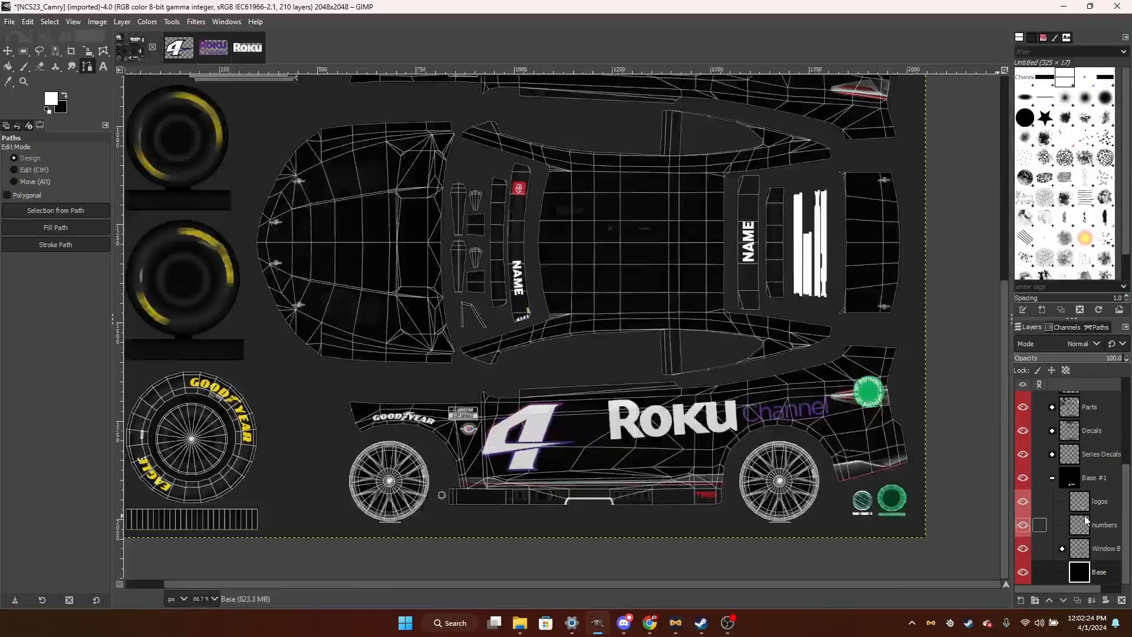
scroll(560, 530, up, 2)
scroll(404, 483, up, 1)
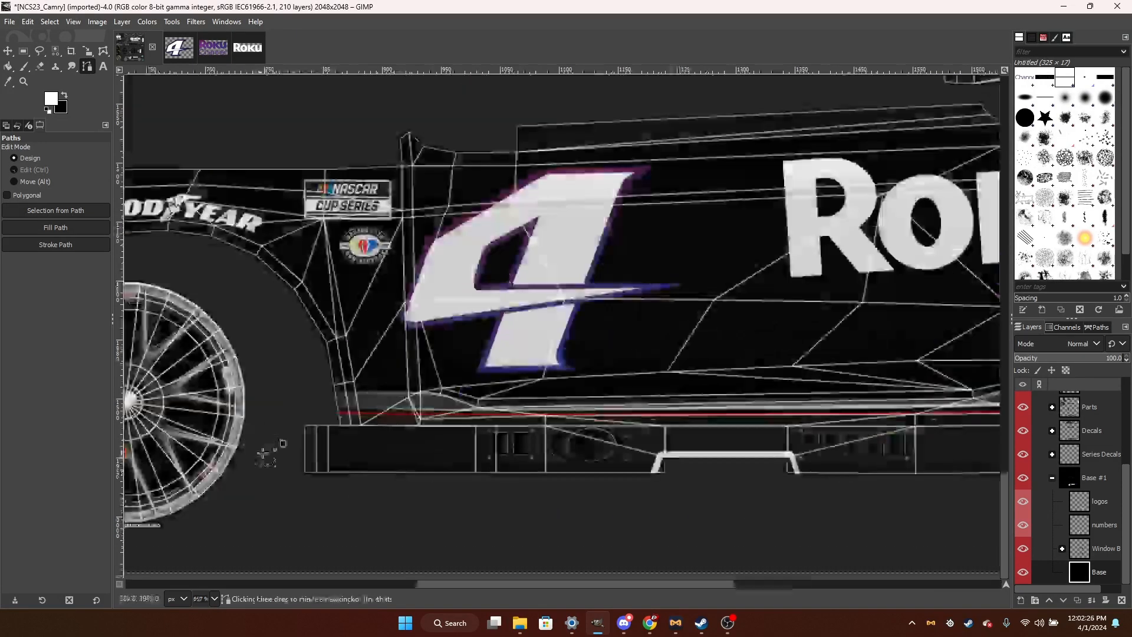
scroll(430, 420, down, 3)
scroll(429, 420, up, 3)
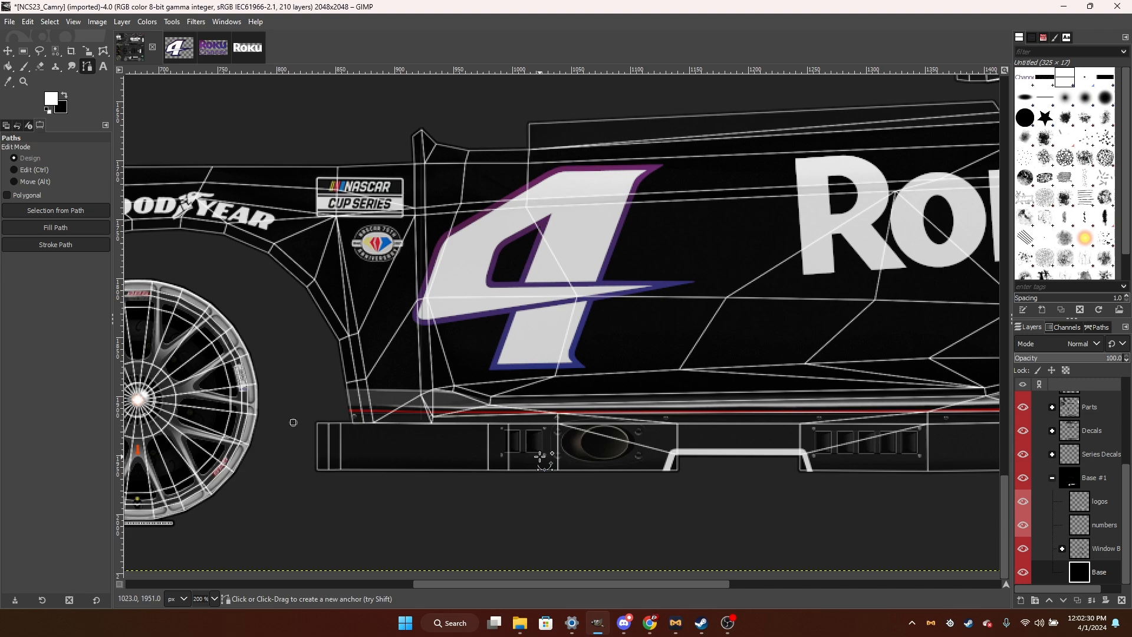
scroll(299, 418, down, 3)
scroll(299, 417, up, 4)
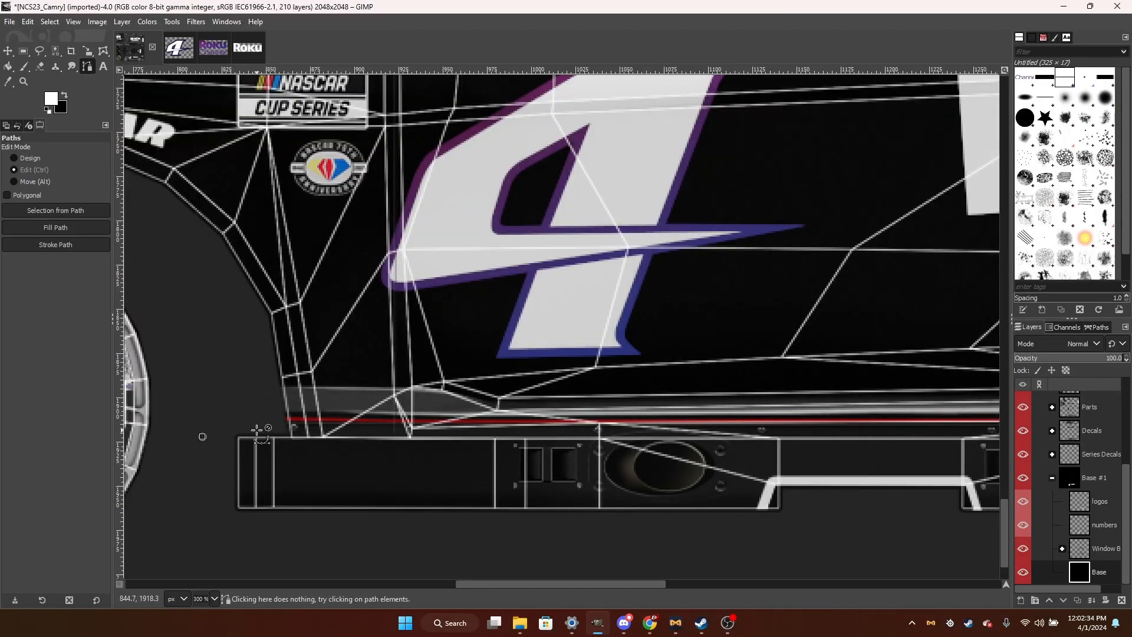
scroll(420, 459, down, 3)
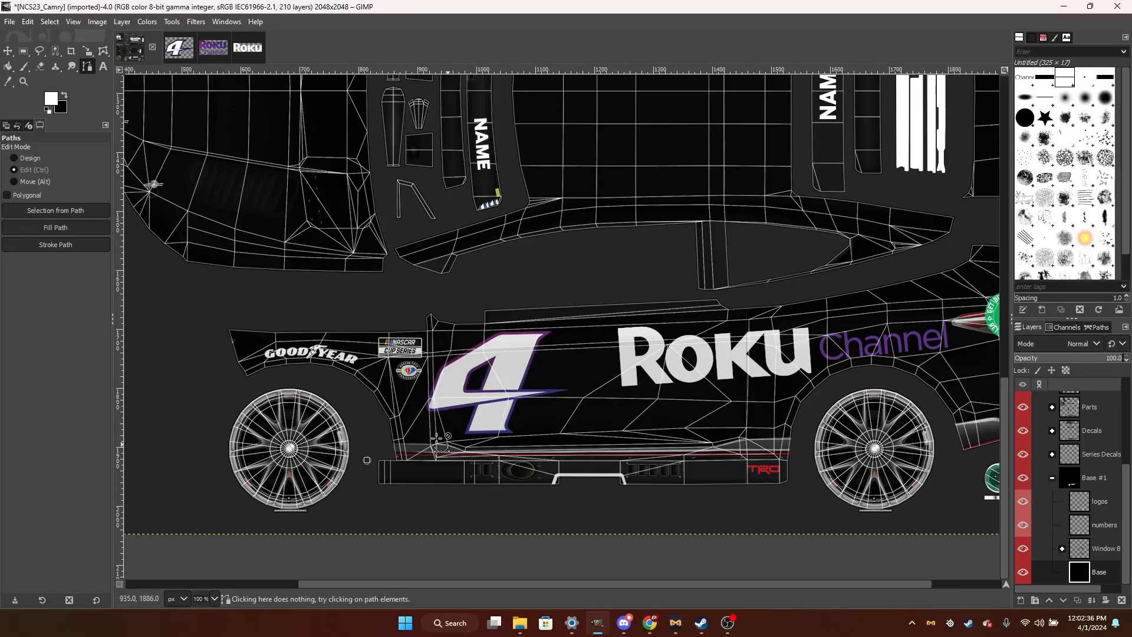
scroll(439, 441, down, 1)
scroll(504, 439, up, 2)
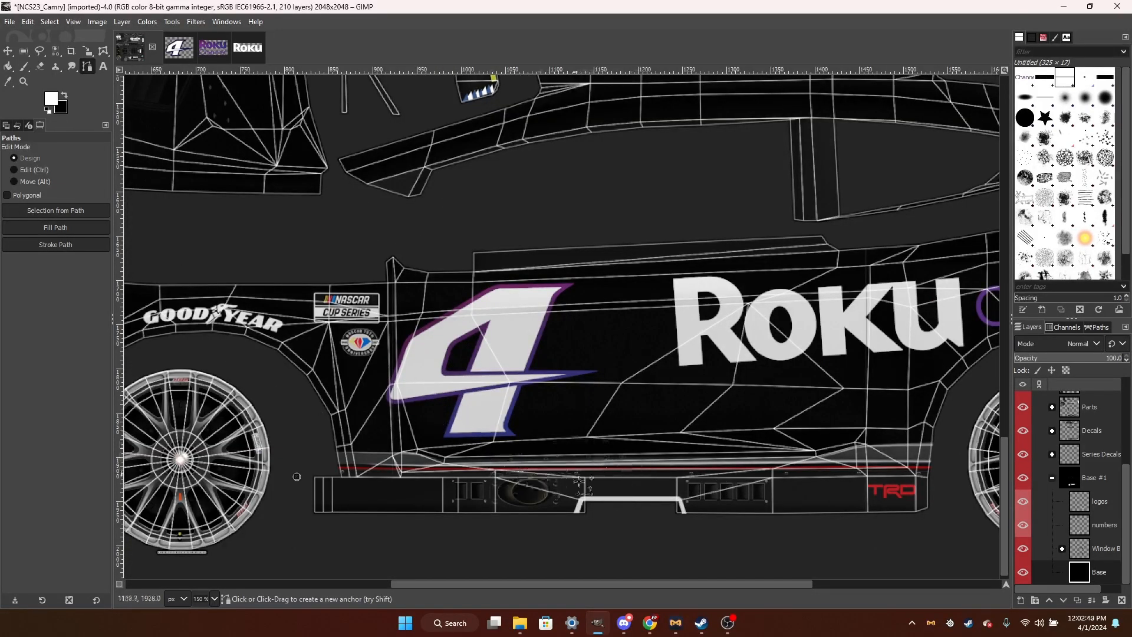
Add a second path anchor just below the rear bumper and bend the connecting segment upward into a shallow arc across the side.
scroll(857, 575, right, 6)
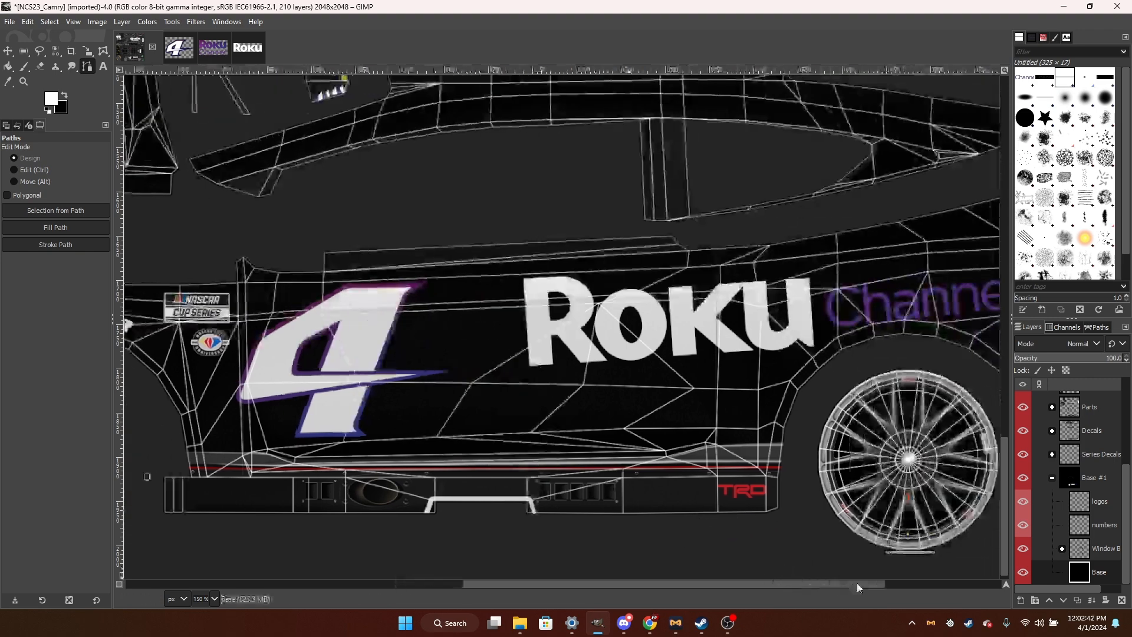
scroll(849, 566, left, 4)
scroll(507, 460, down, 2)
scroll(466, 442, up, 1)
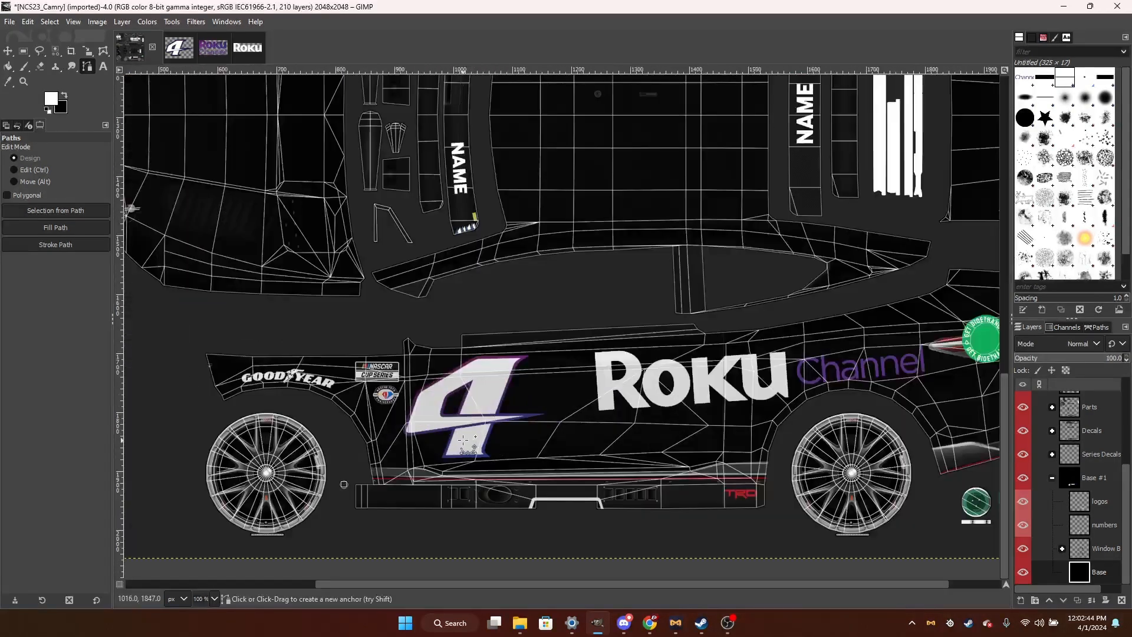
scroll(348, 418, down, 1)
scroll(729, 277, up, 1)
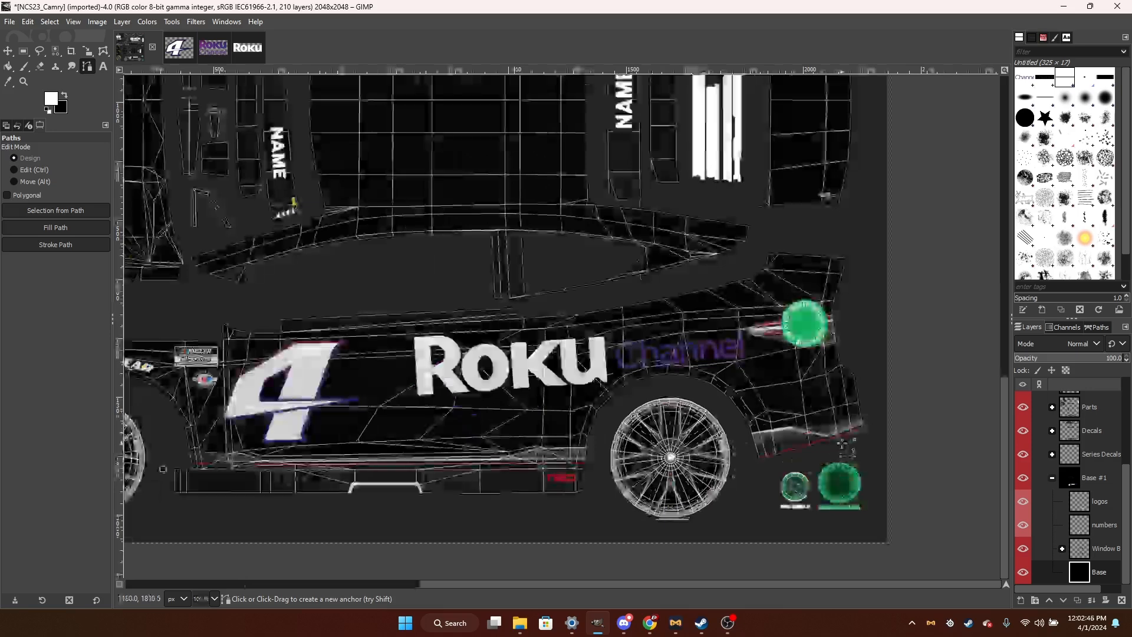
click(841, 450)
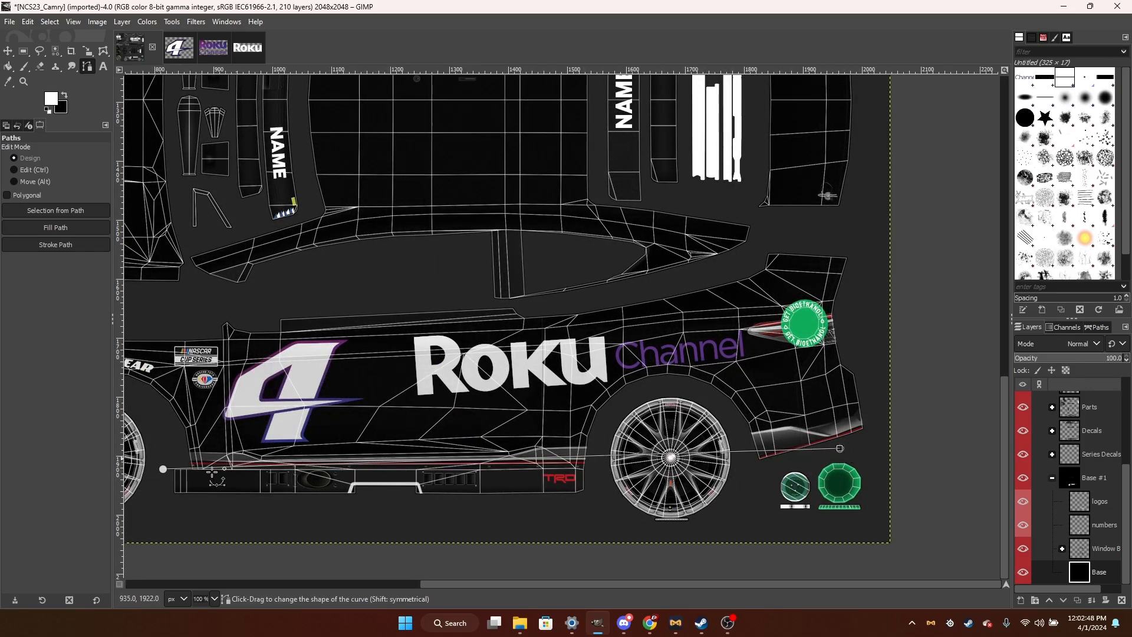
drag(204, 468, 276, 436)
scroll(277, 436, up, 3)
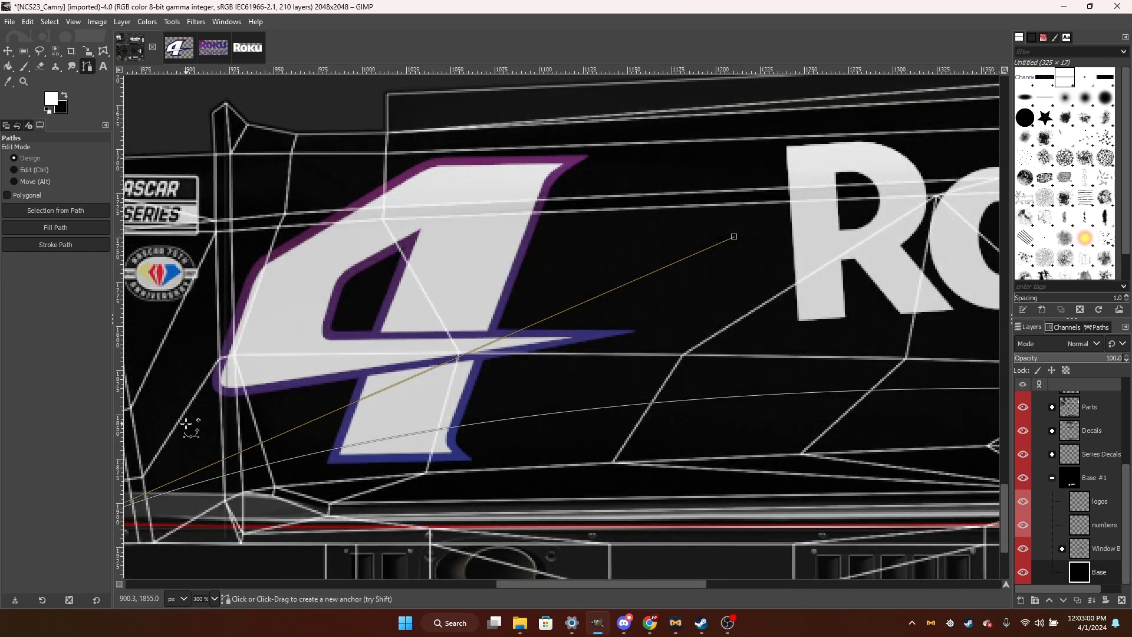
scroll(305, 408, down, 5)
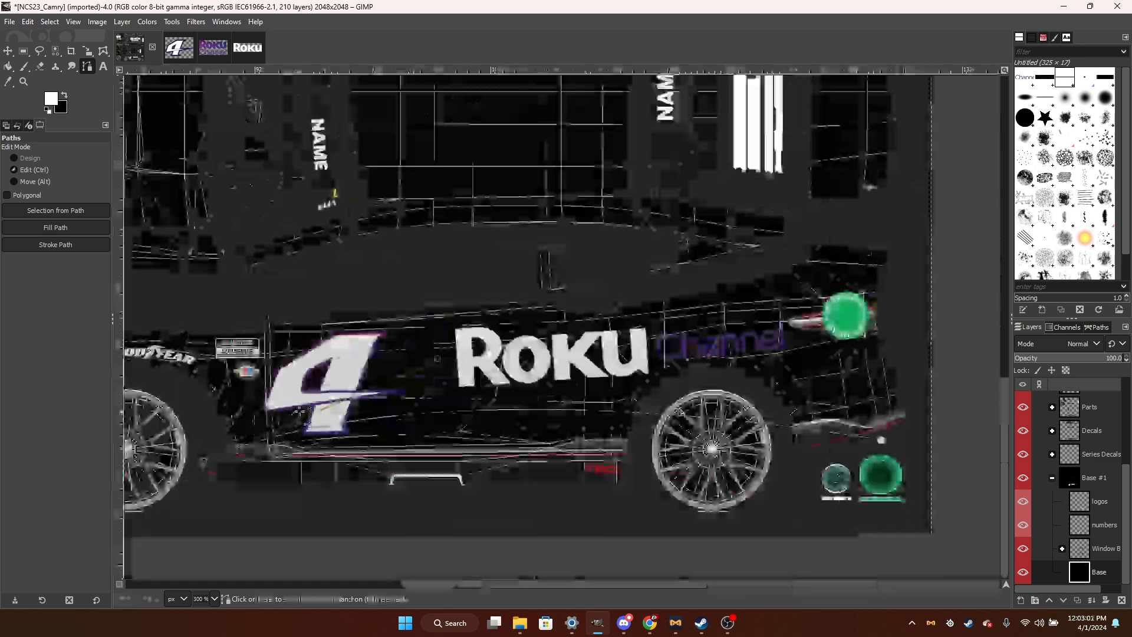
scroll(306, 408, up, 2)
scroll(305, 409, up, 1)
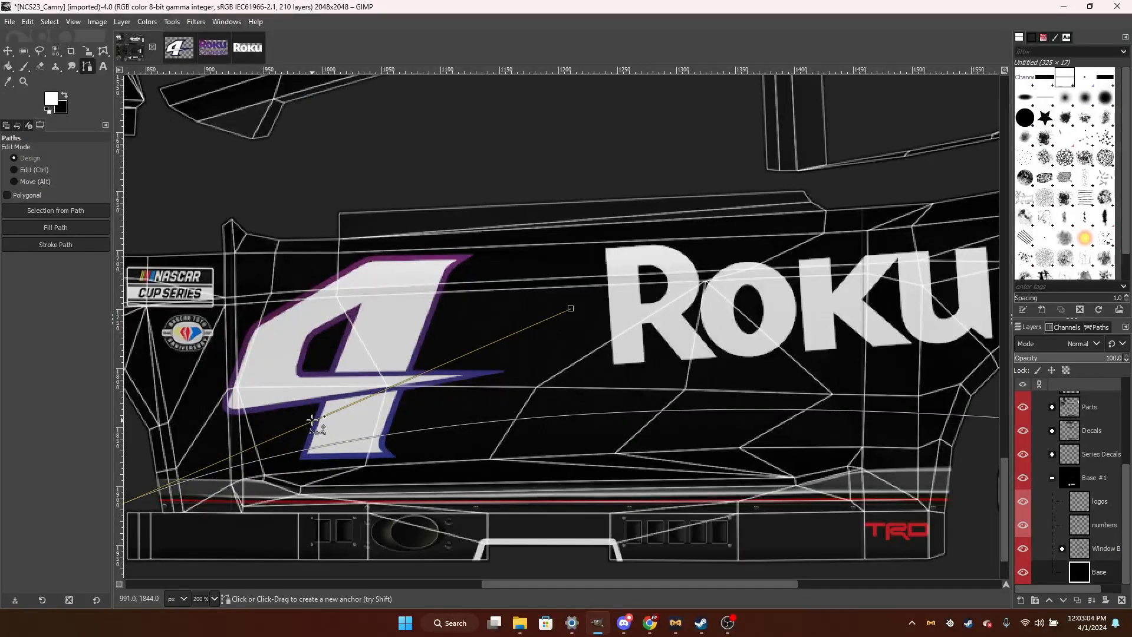
scroll(607, 389, down, 3)
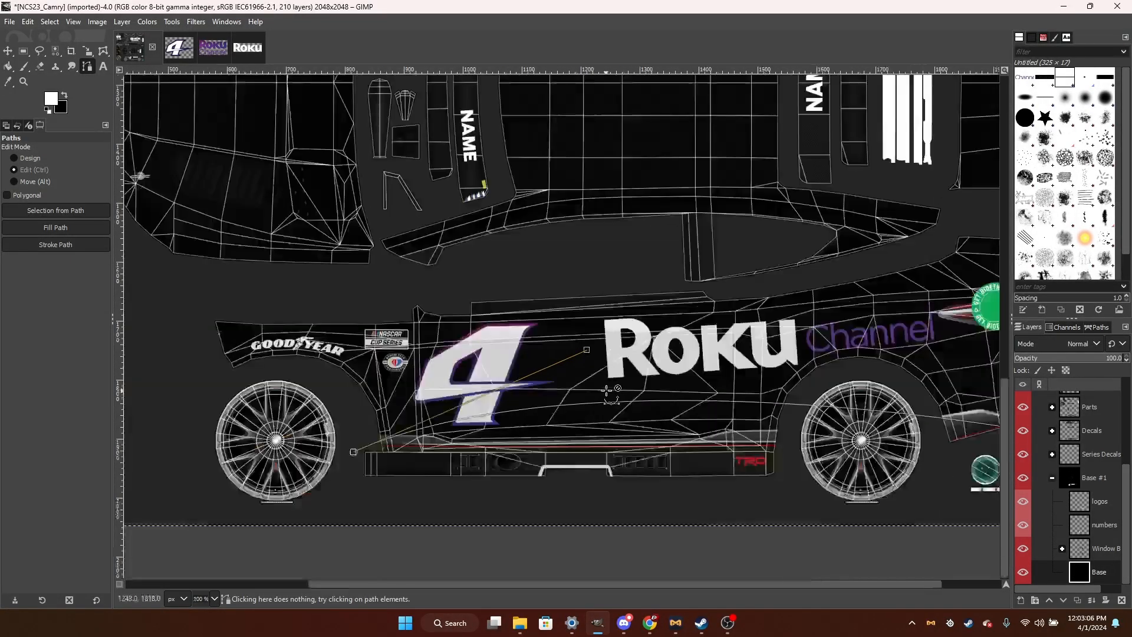
Refine the path's shallow arc along the lower side and move its rear anchor slightly up and rearward, past the rear bumper.
scroll(671, 421, up, 1)
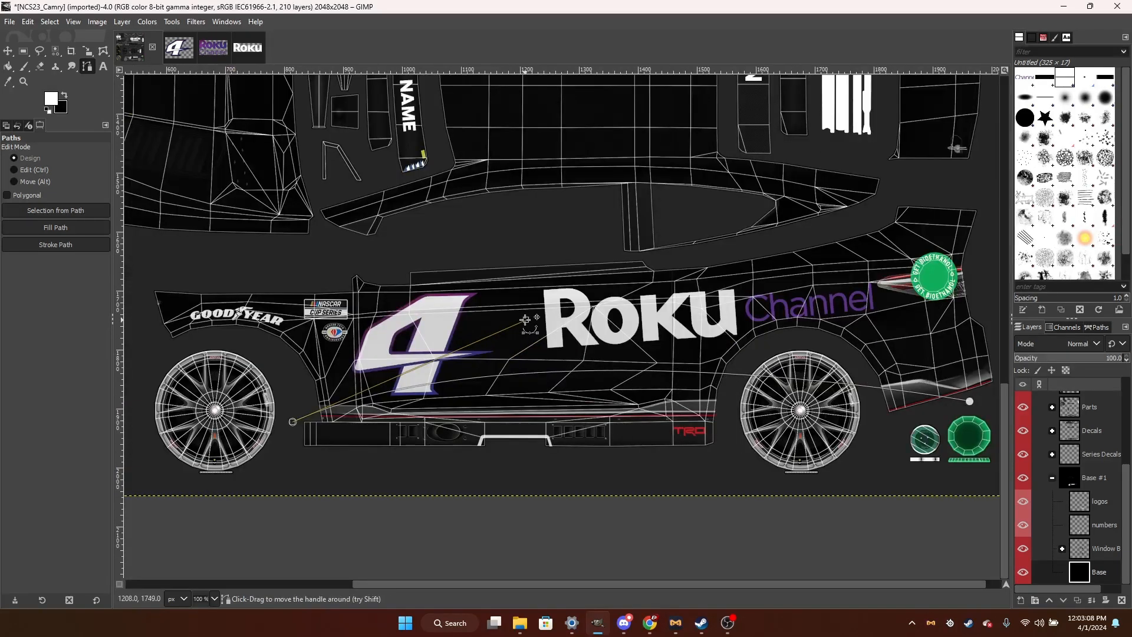
drag(524, 319, 523, 331)
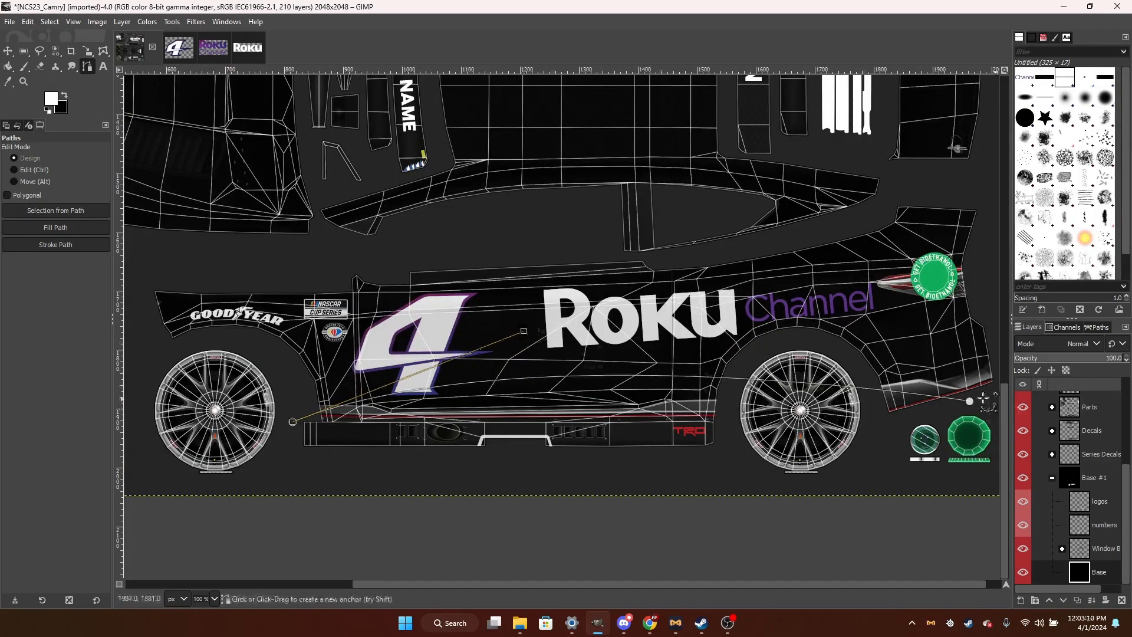
drag(969, 401, 998, 383)
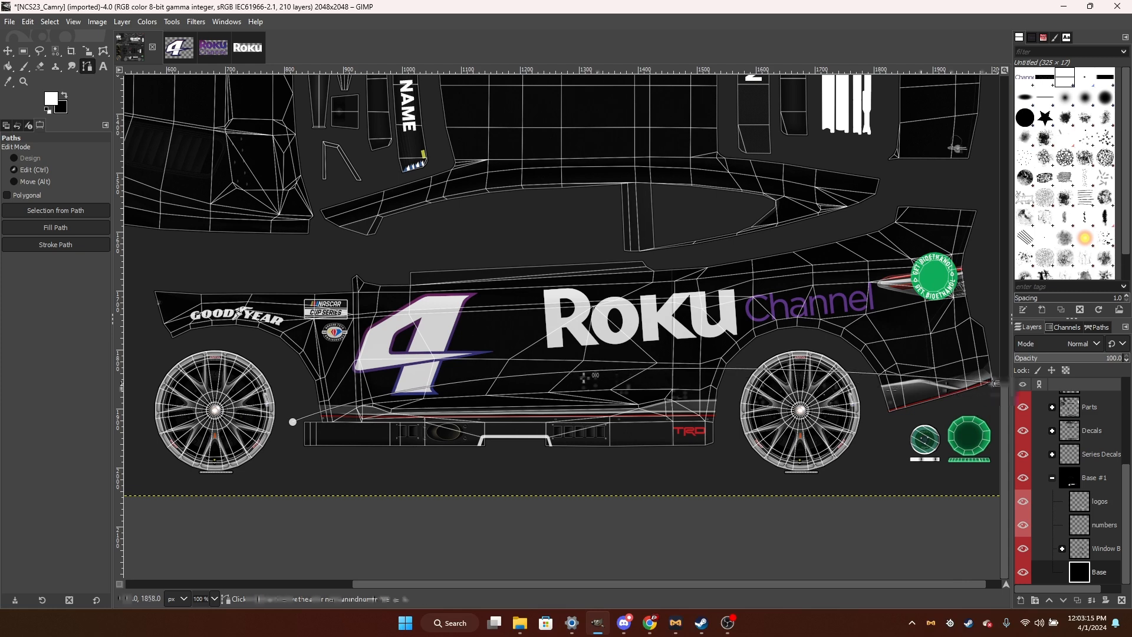
Extend the path with anchors running up behind the rear bumper and quarter panel to the area below the trunk lid.
key(ctrl)
scroll(575, 377, down, 1)
scroll(877, 367, up, 1)
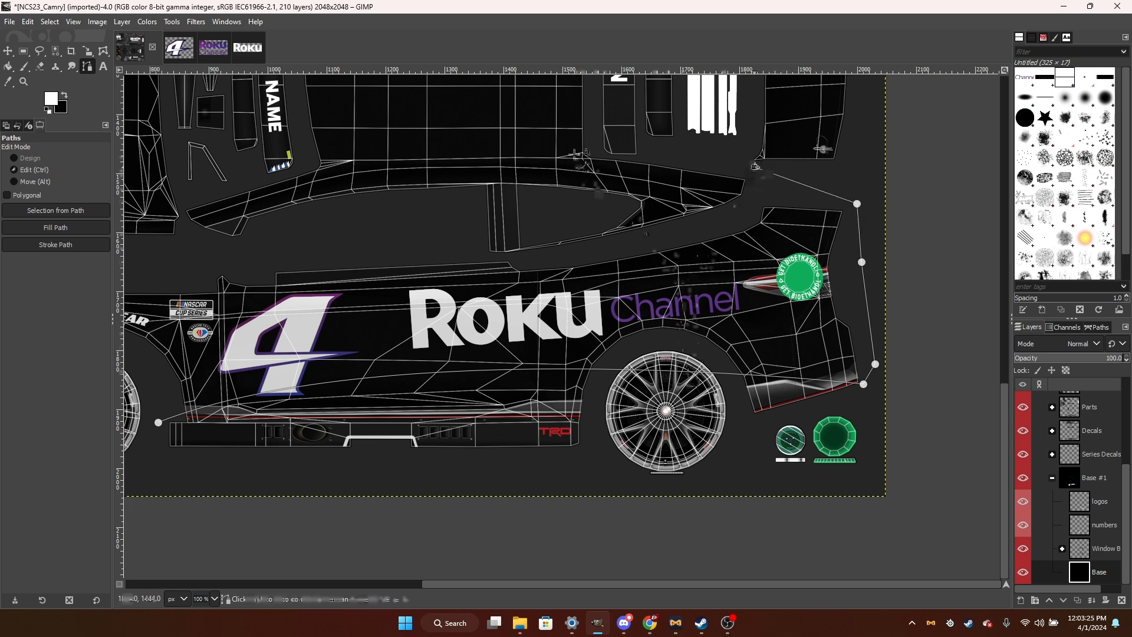
scroll(578, 156, up, 1)
scroll(634, 165, down, 2)
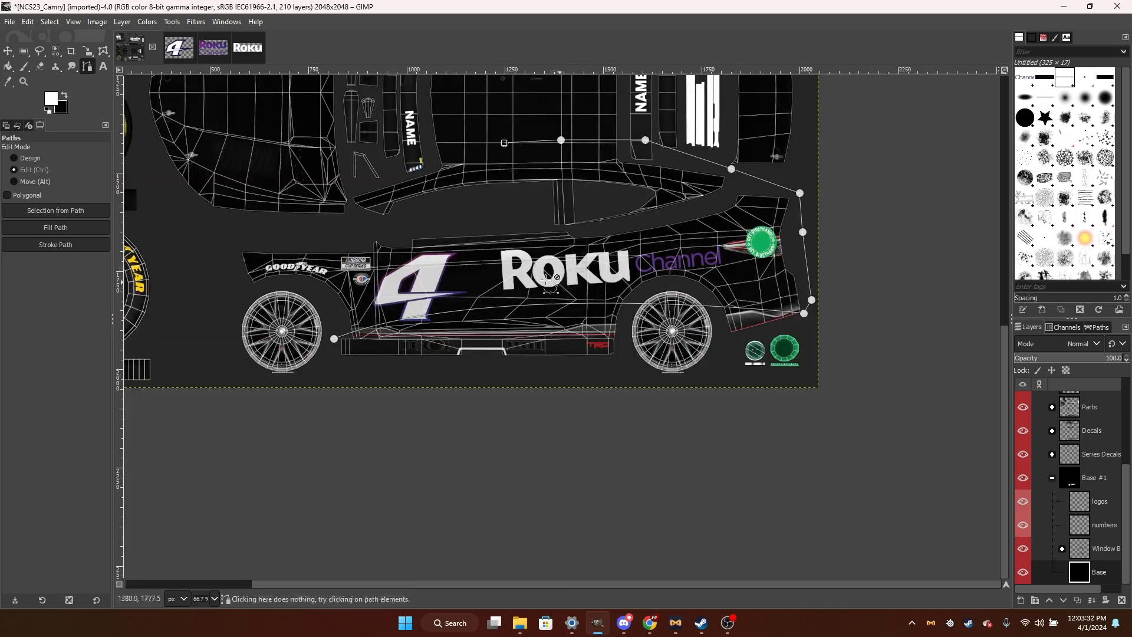
Continue the path across the lower part of the rear window and roof, adding an anchor angled down toward the roof's edge.
scroll(494, 158, up, 1)
scroll(481, 286, up, 1)
scroll(480, 286, down, 3)
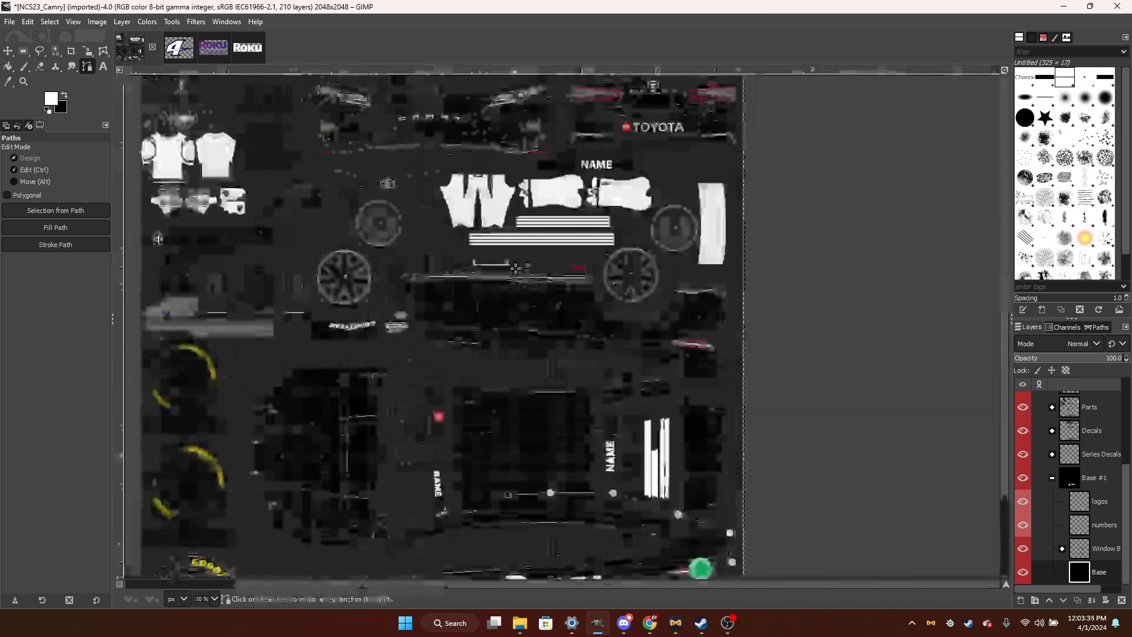
scroll(481, 513, up, 2)
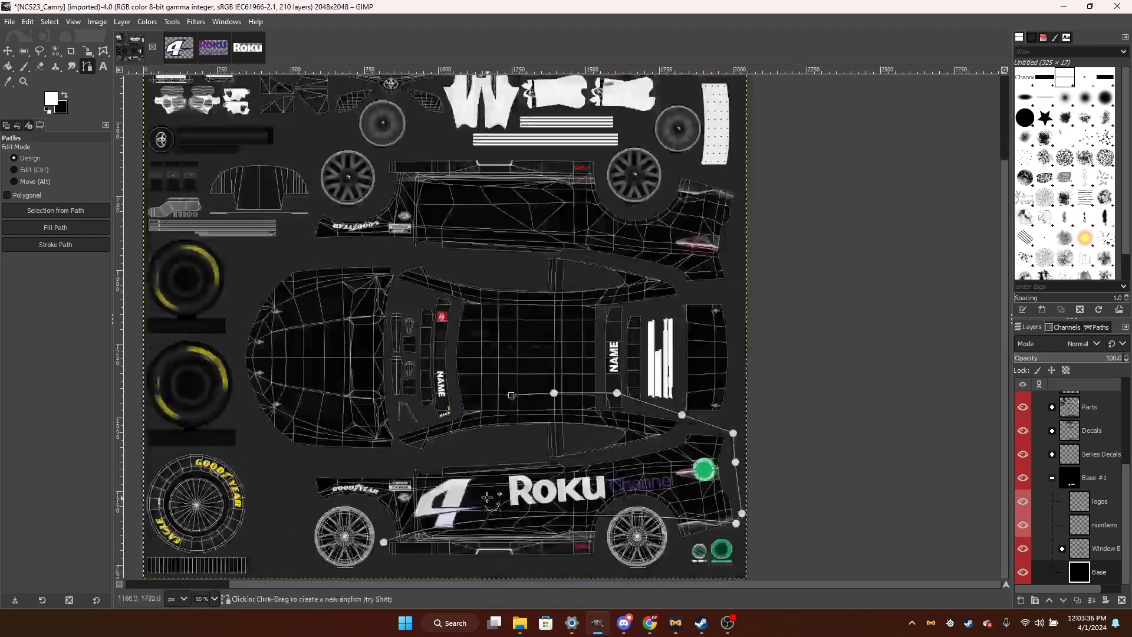
scroll(501, 484, down, 3)
scroll(521, 454, up, 2)
scroll(521, 454, up, 1)
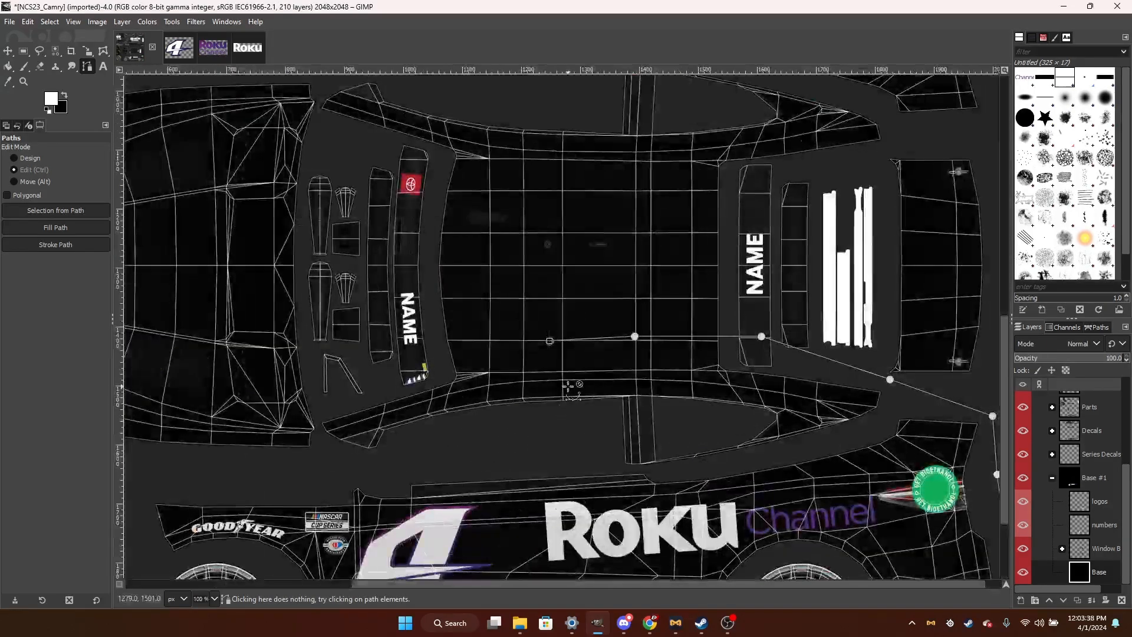
drag(549, 341, 602, 364)
Add an anchor at the front wheel arch below the Goodyear logo and bend the segment from the roof into a sweeping curve.
scroll(605, 362, down, 4)
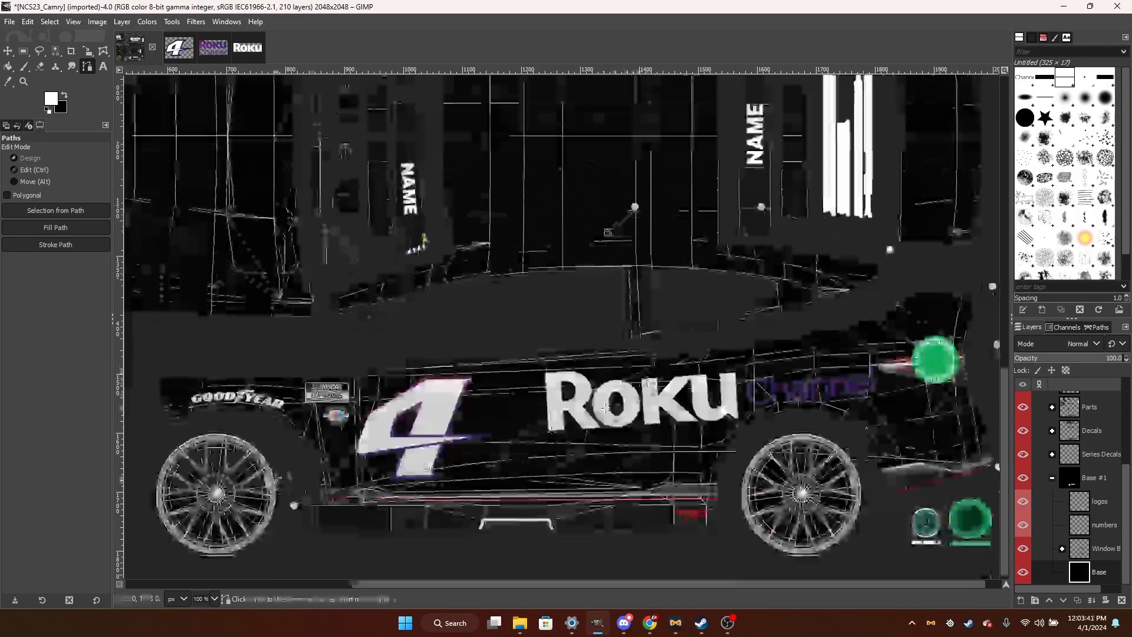
click(203, 417)
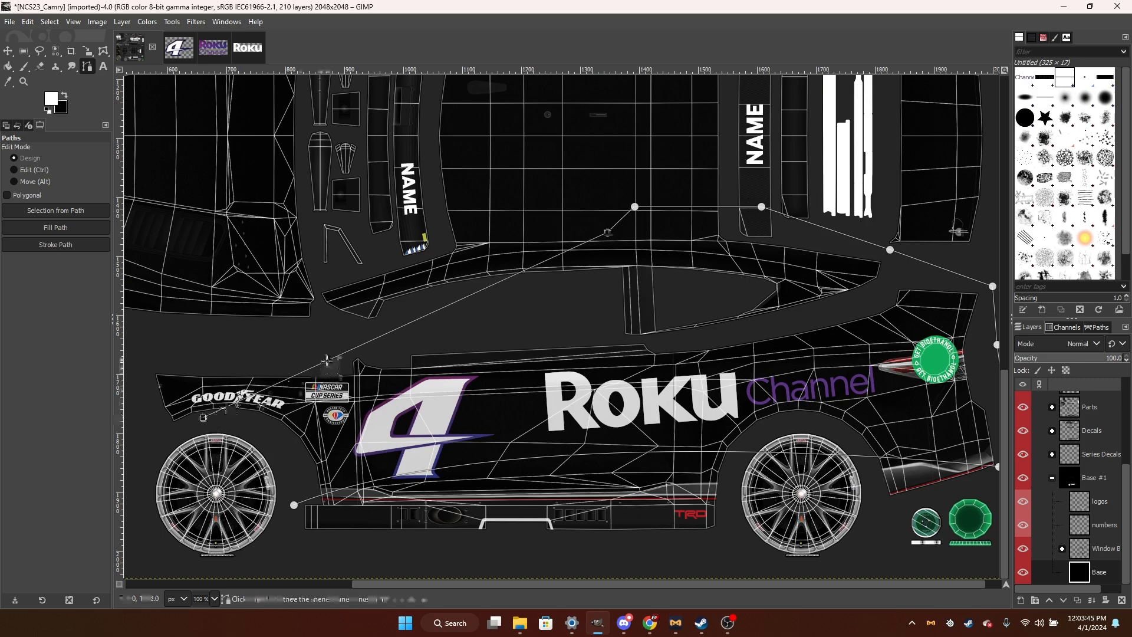
drag(326, 360, 416, 366)
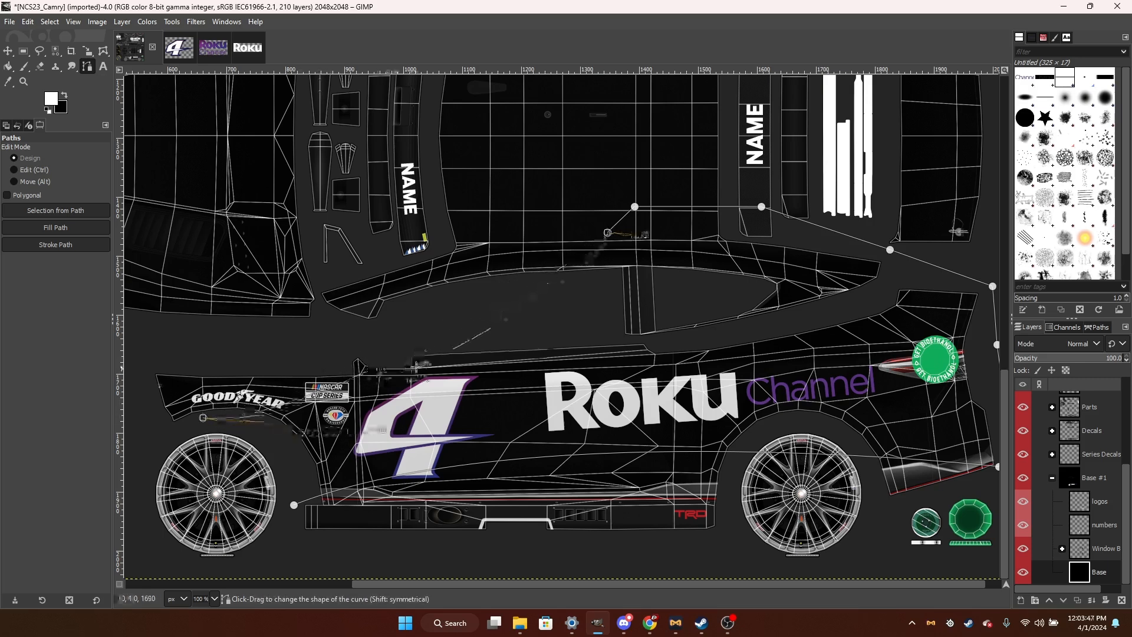
drag(645, 234, 566, 265)
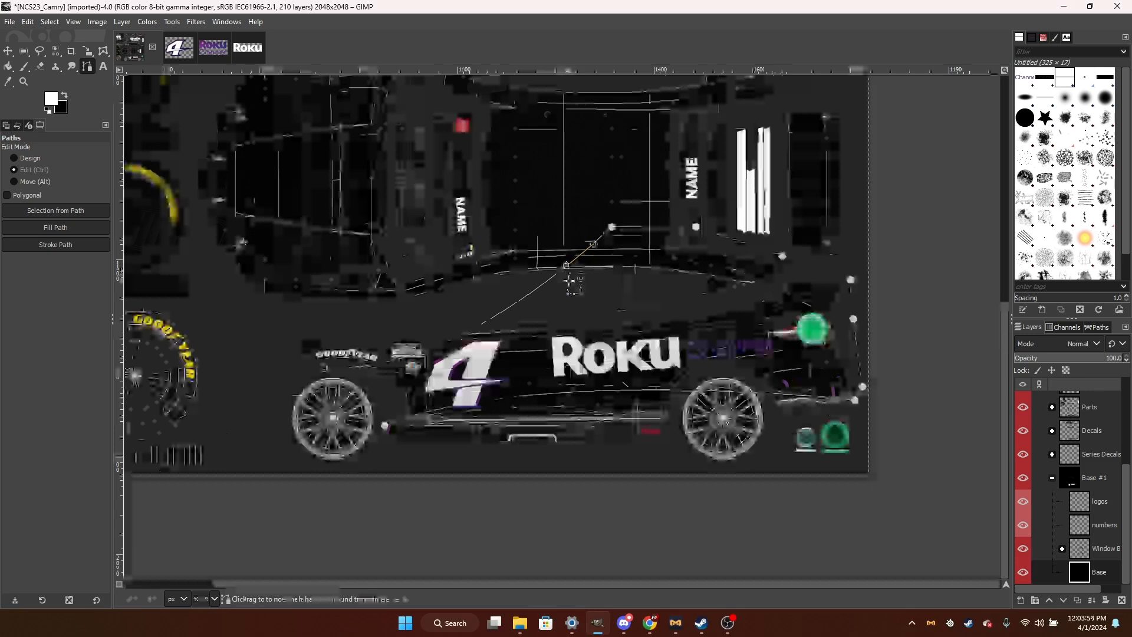
Close the path between the front wheel arch anchor and the side skirt anchor, and create a selection from it.
click(385, 424)
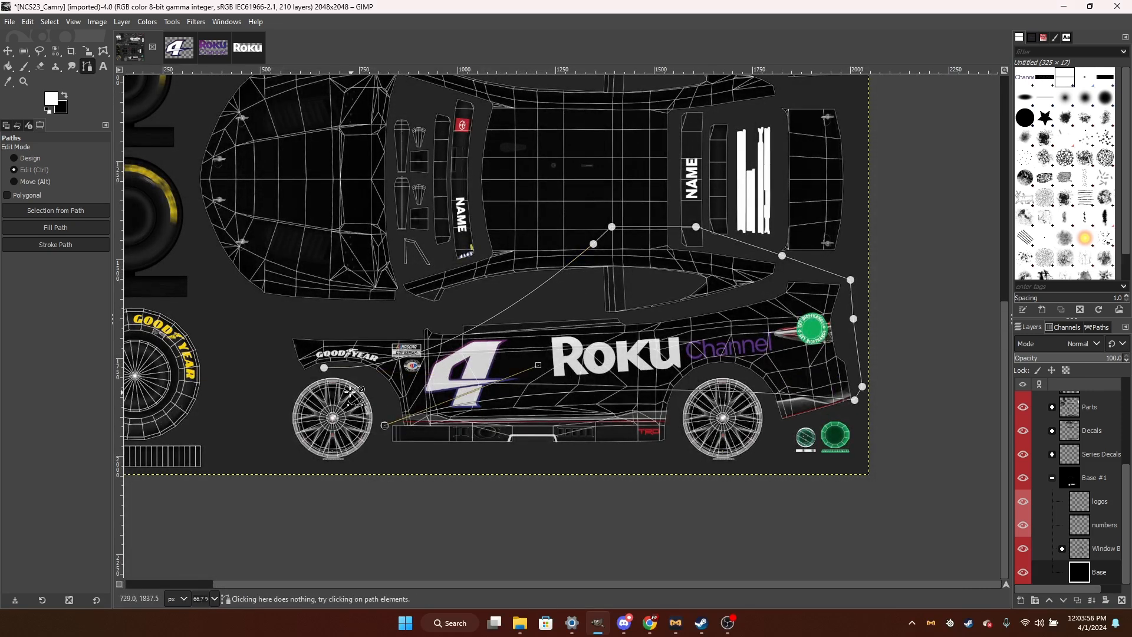
ctrl+click(323, 368)
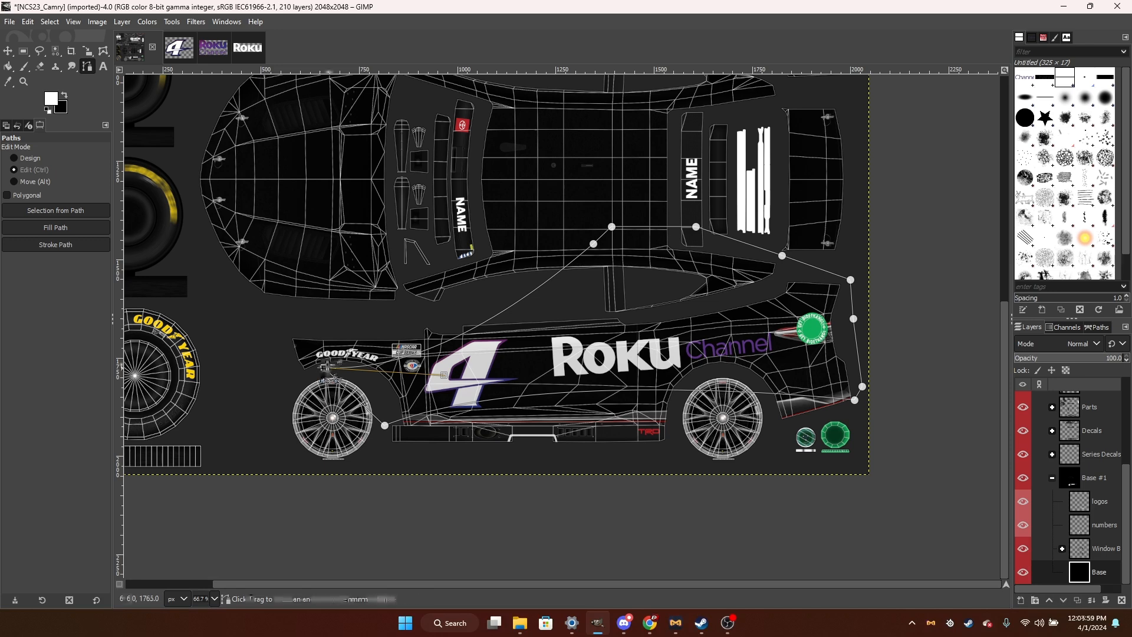
scroll(419, 392, up, 2)
scroll(369, 342, down, 1)
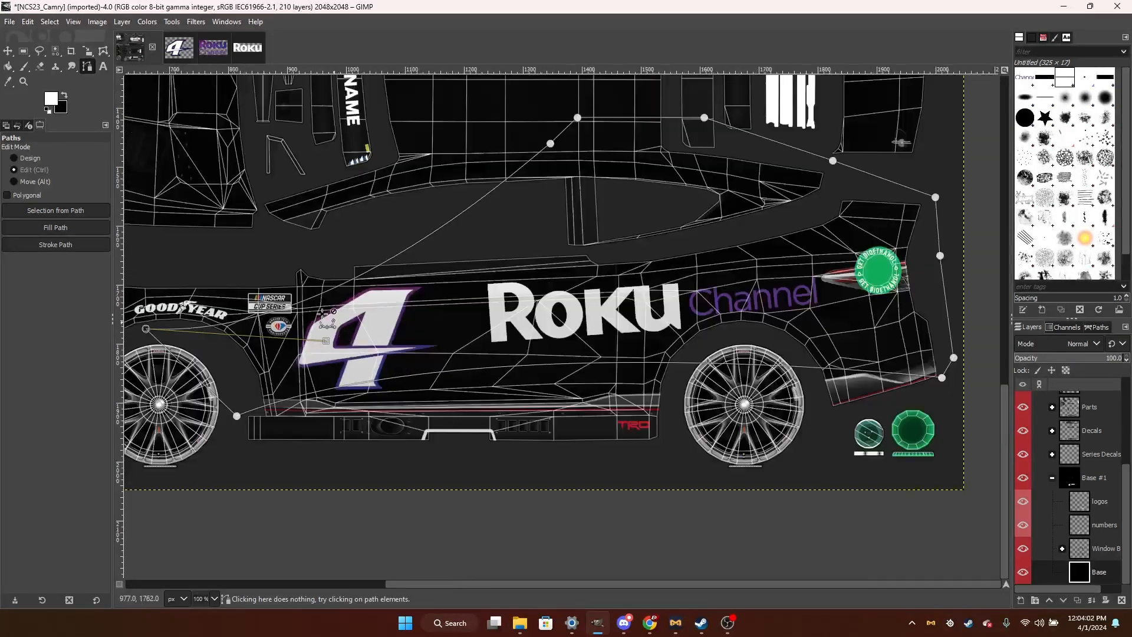
click(86, 210)
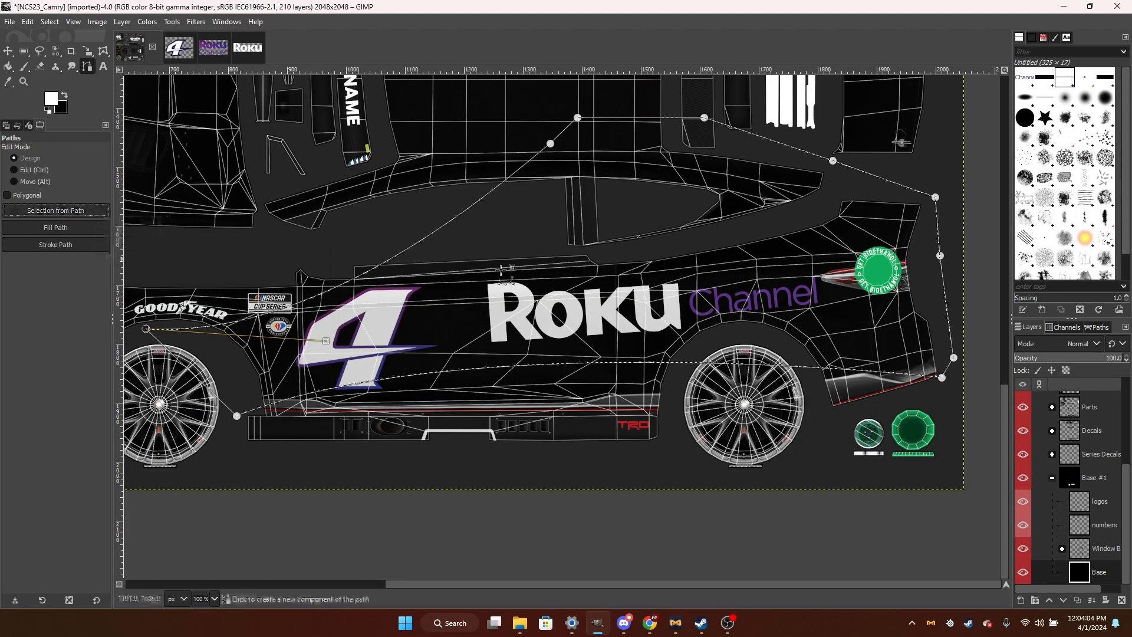
Fill the selection on the Base layer with the Custom linear gradient, blue at the rear blending to magenta-purple at the front.
scroll(804, 383, down, 1)
scroll(805, 383, up, 1)
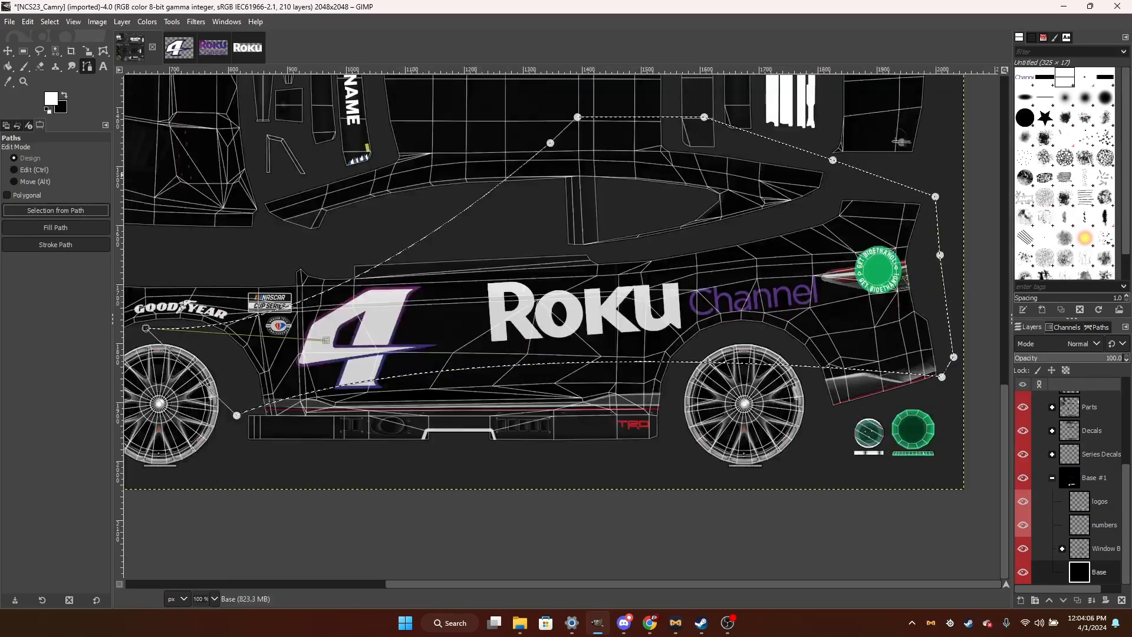
click(8, 66)
key(g)
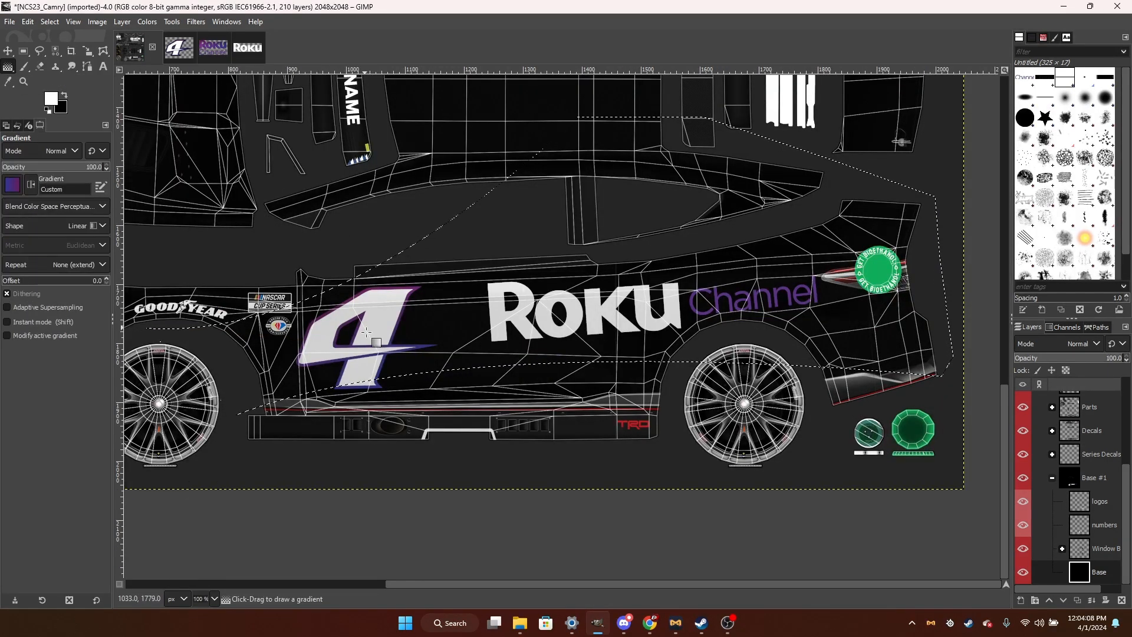
drag(366, 339, 436, 336)
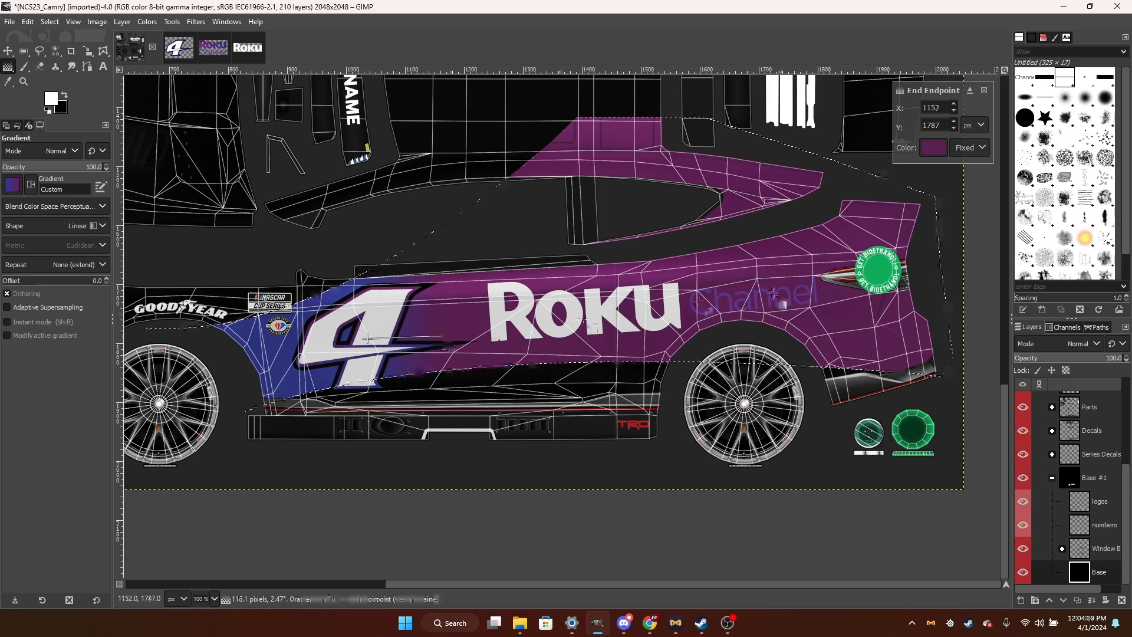
drag(338, 354, 852, 345)
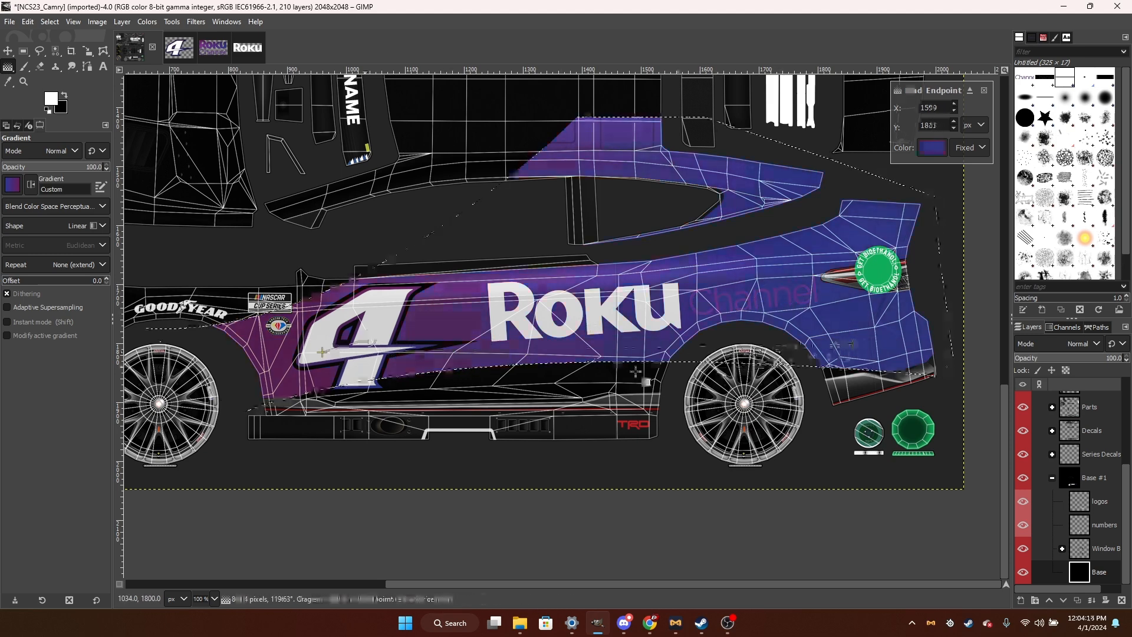
drag(323, 353, 336, 356)
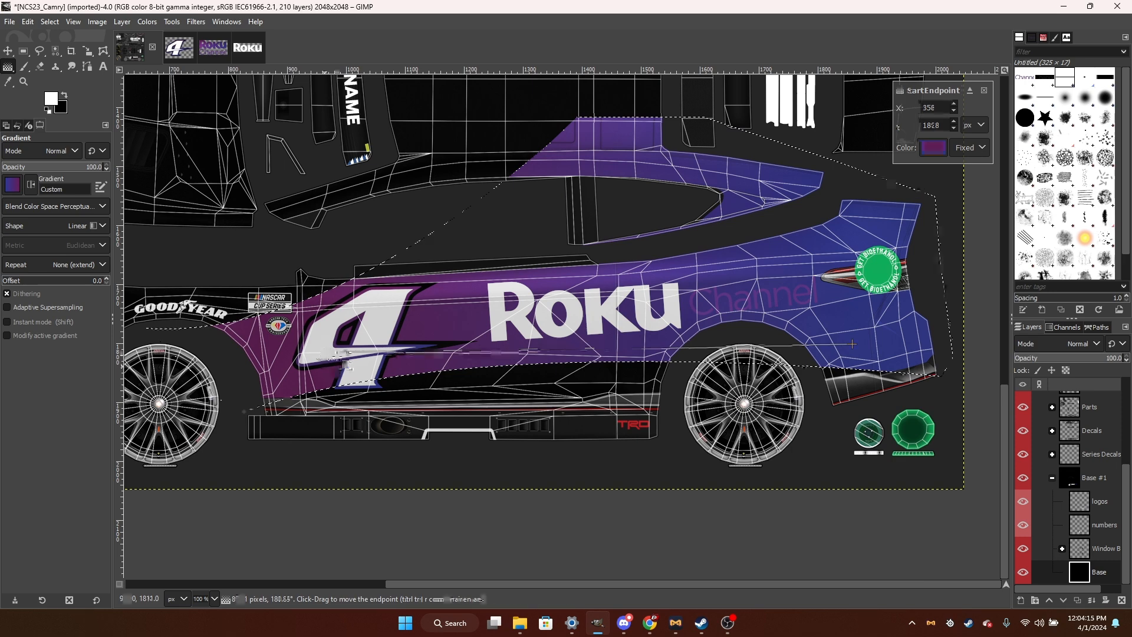
drag(854, 345, 870, 302)
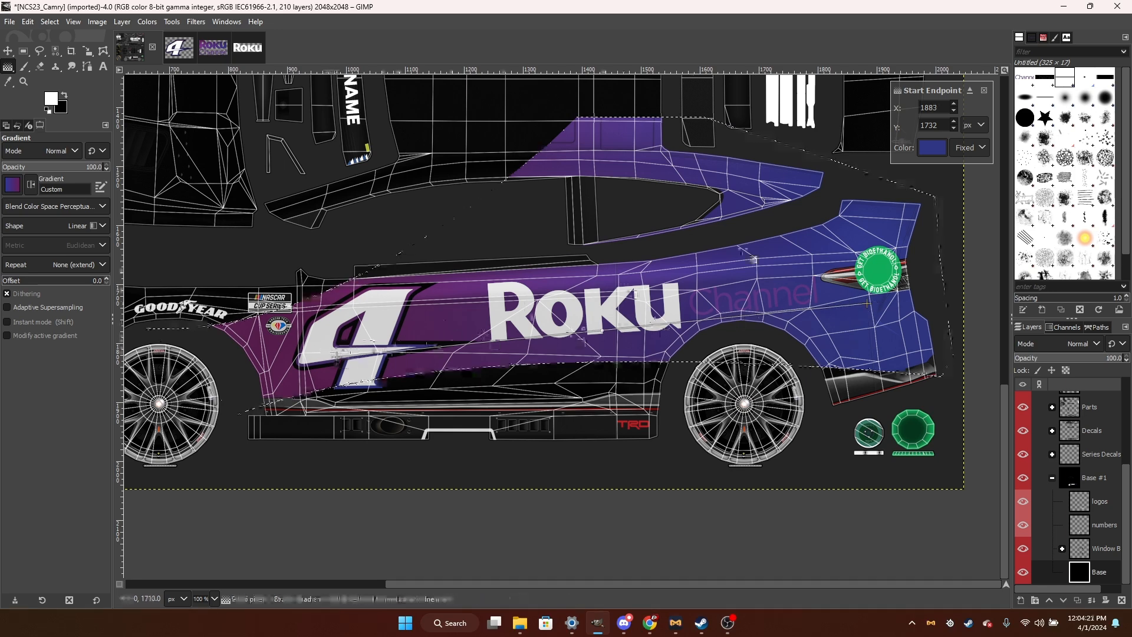
key(Return)
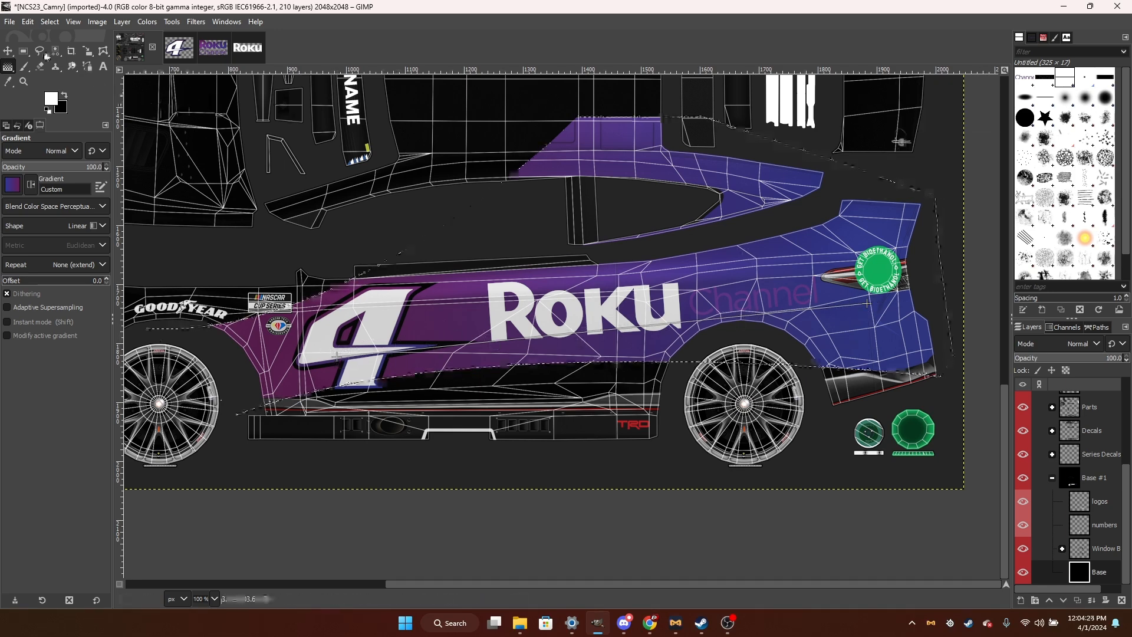
Switch to the Free Select tool and clear the selection around the gradient area.
click(44, 54)
right_click(396, 190)
mouse_move(451, 239)
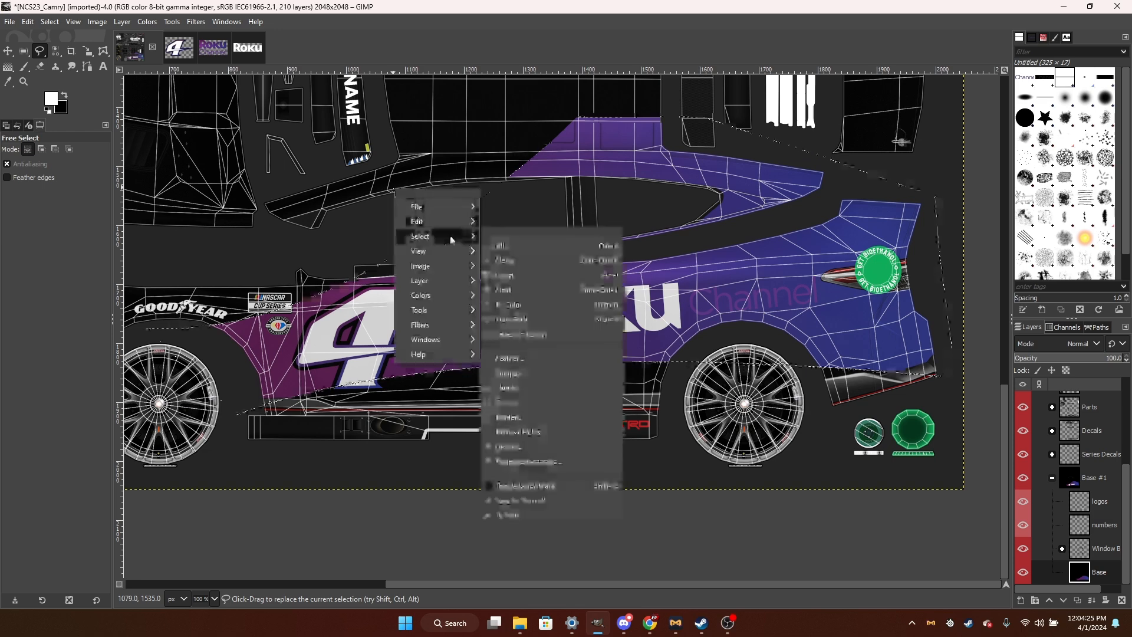
click(526, 265)
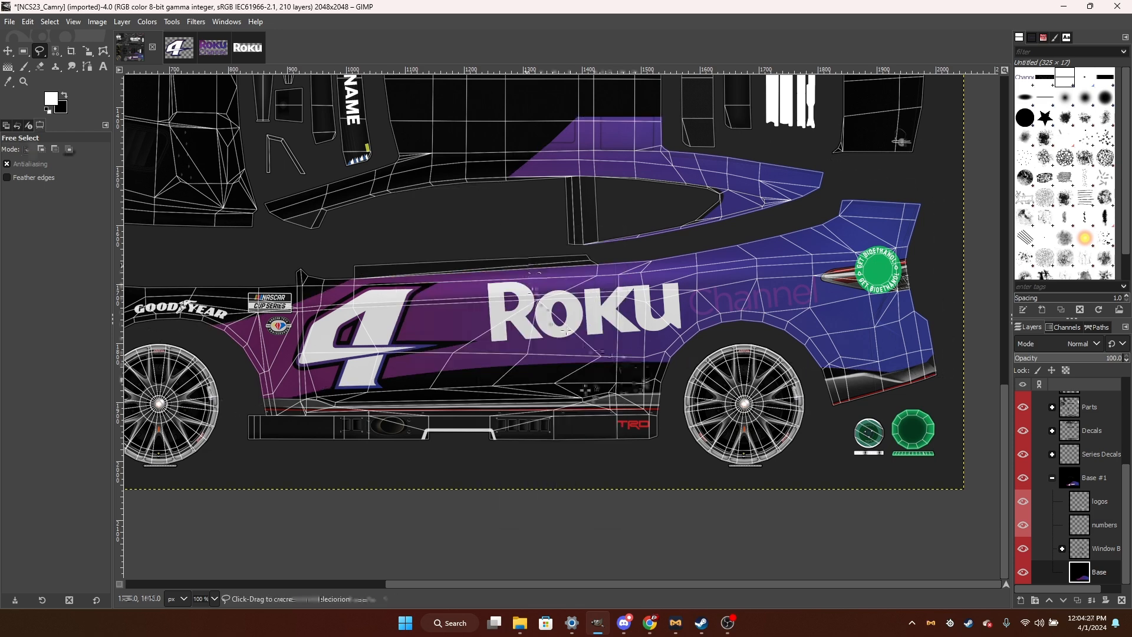
Examine the gradient's coverage around the number 4, the Roku logo, the side skirt and the roof.
ctrl+scroll(338, 370, up, 2)
ctrl+scroll(338, 370, down, 2)
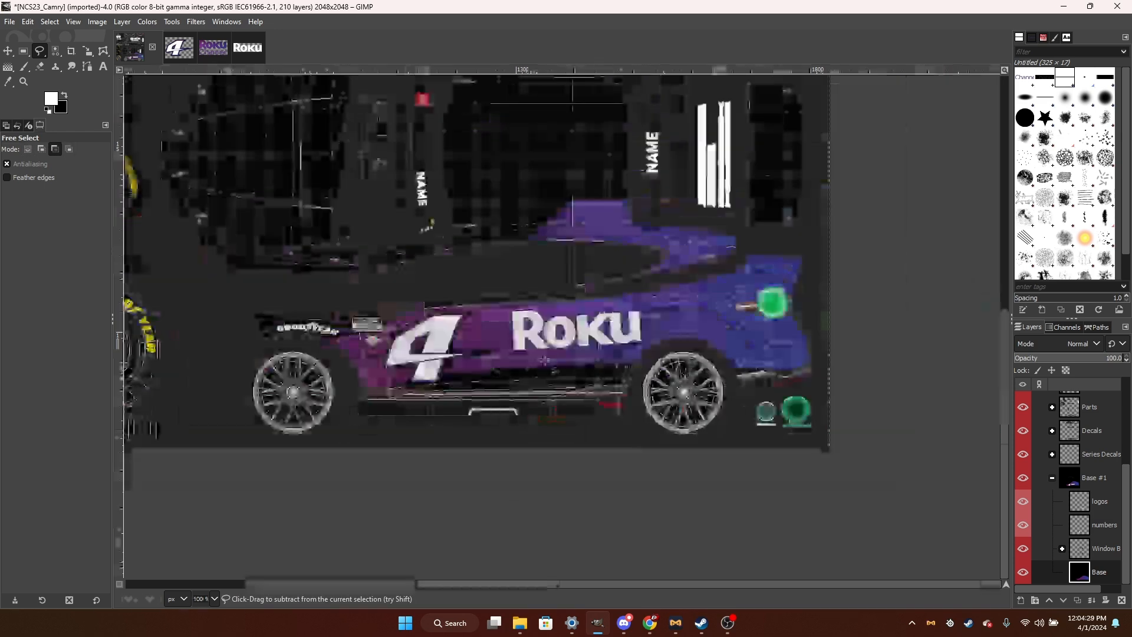
ctrl+scroll(436, 356, up, 3)
ctrl+scroll(436, 357, up, 1)
ctrl+scroll(433, 356, down, 1)
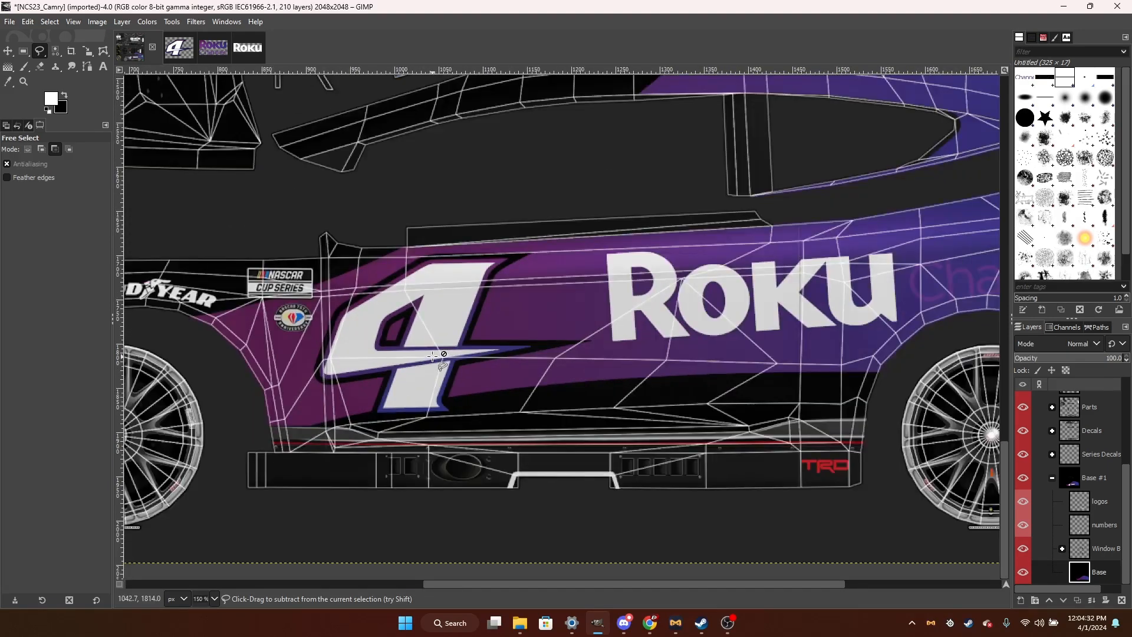
ctrl+scroll(368, 362, up, 1)
ctrl+scroll(368, 363, down, 1)
ctrl+scroll(368, 363, up, 1)
ctrl+scroll(378, 360, down, 5)
ctrl+scroll(451, 248, up, 3)
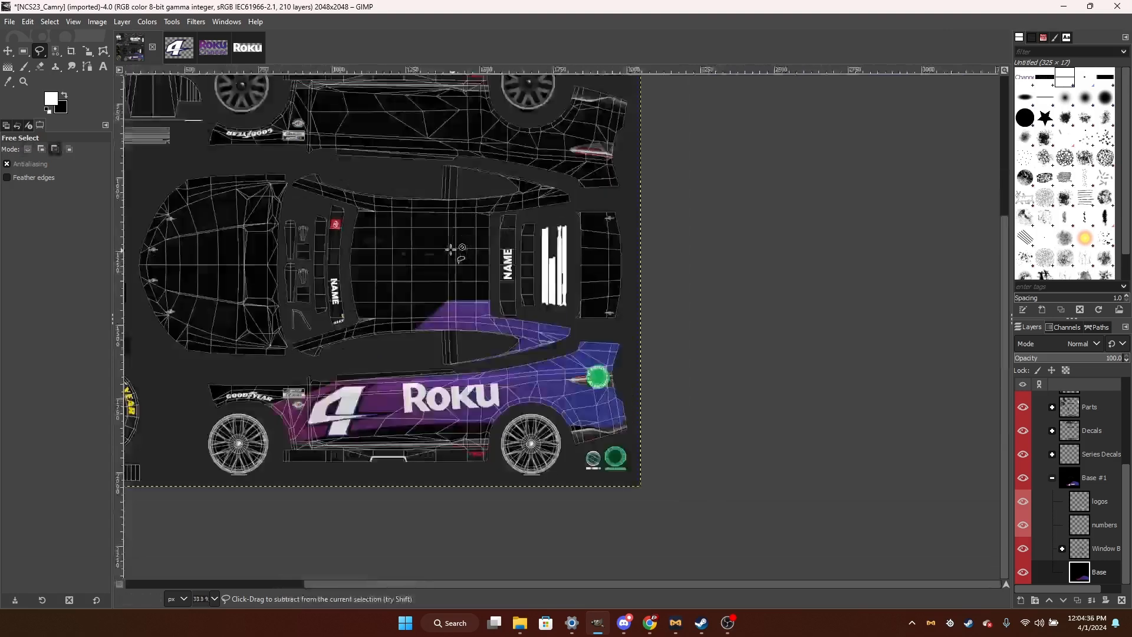
Create a transparent 2048 x 2048 px layer named "blackout" directly above the Base layer.
right_click(1081, 487)
click(1015, 219)
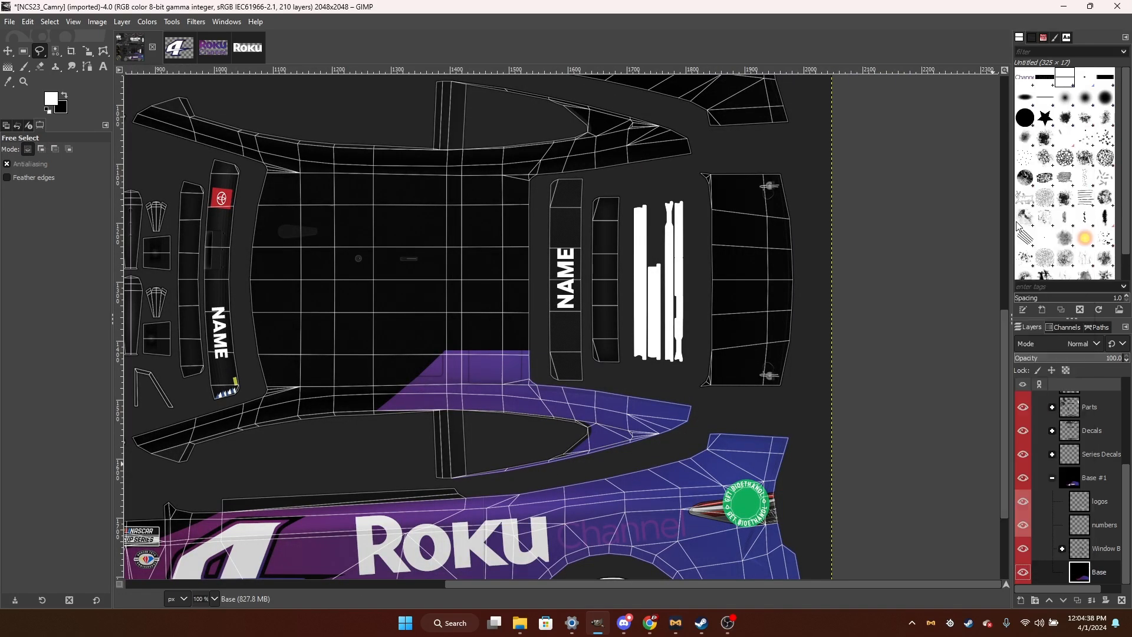
text(b)
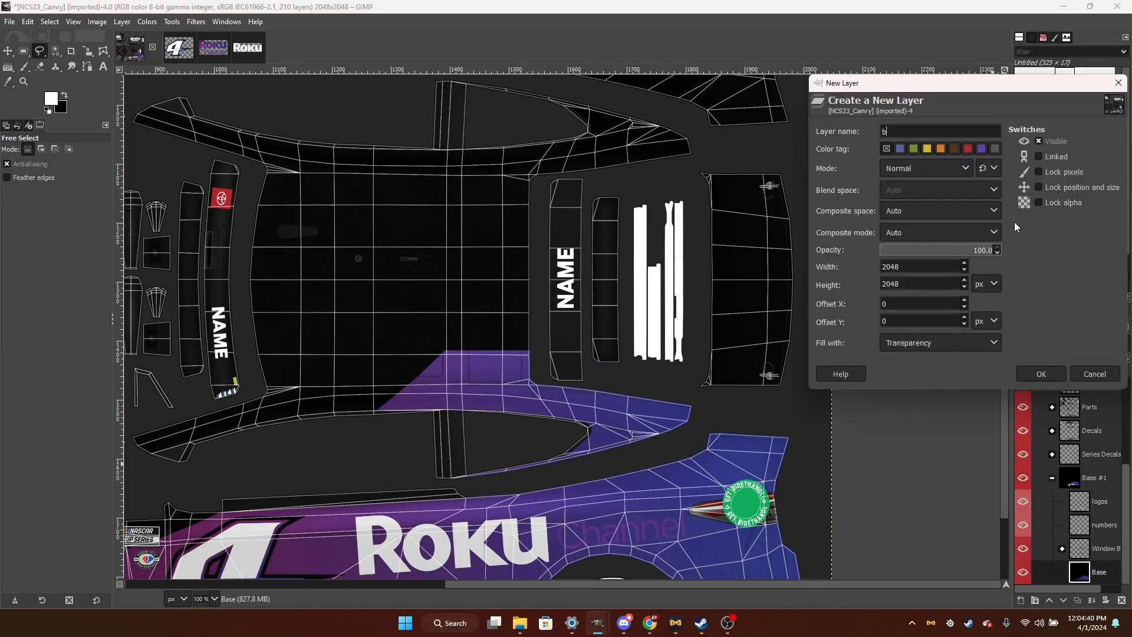
text(ase #2)
key(Return)
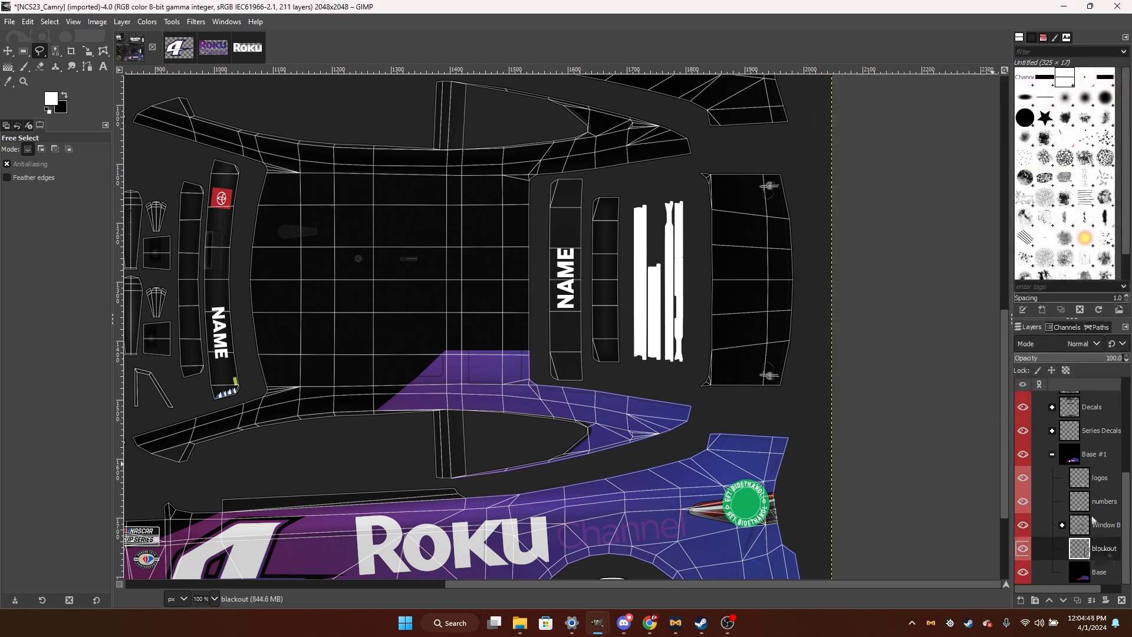
mouse_move(1098, 590)
mouse_down()
mouse_move(1118, 590)
mouse_move(1093, 589)
mouse_up()
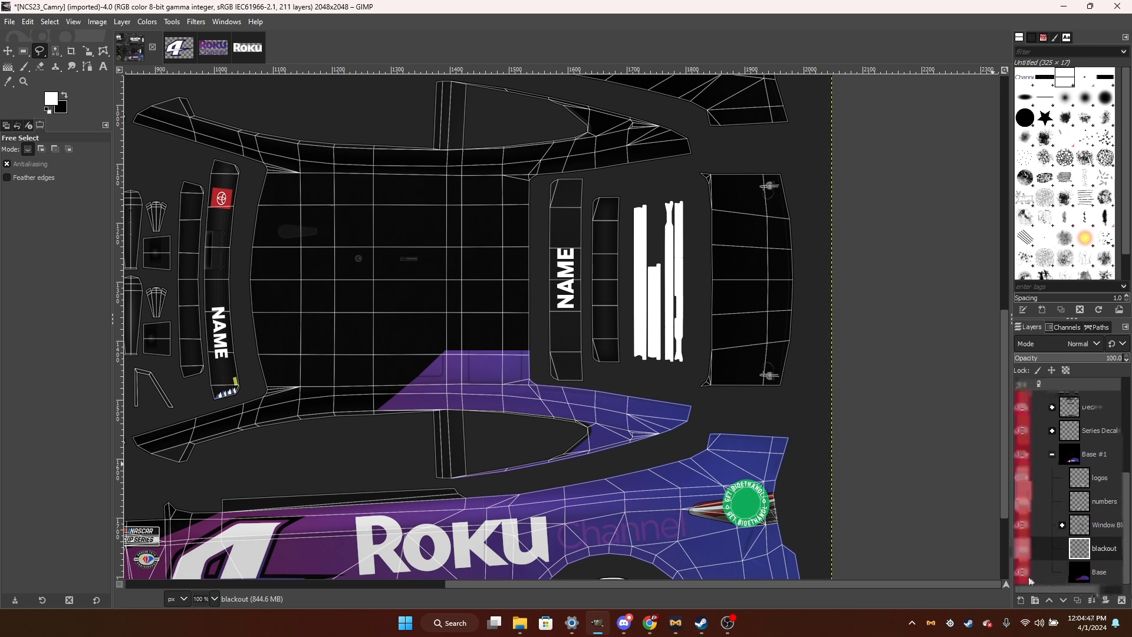
On the blackout layer, start a Free Select outline at the roof's rear corner beside the purple area and carry it along the side edge.
scroll(816, 482, down, 3)
ctrl+scroll(861, 480, down, 2)
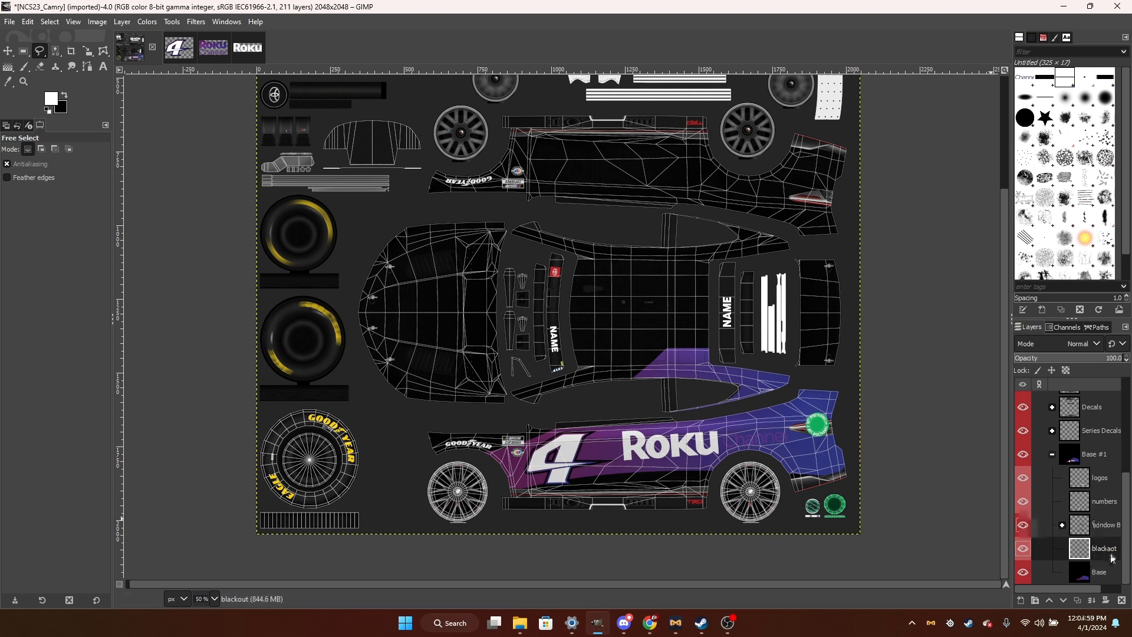
click(1109, 502)
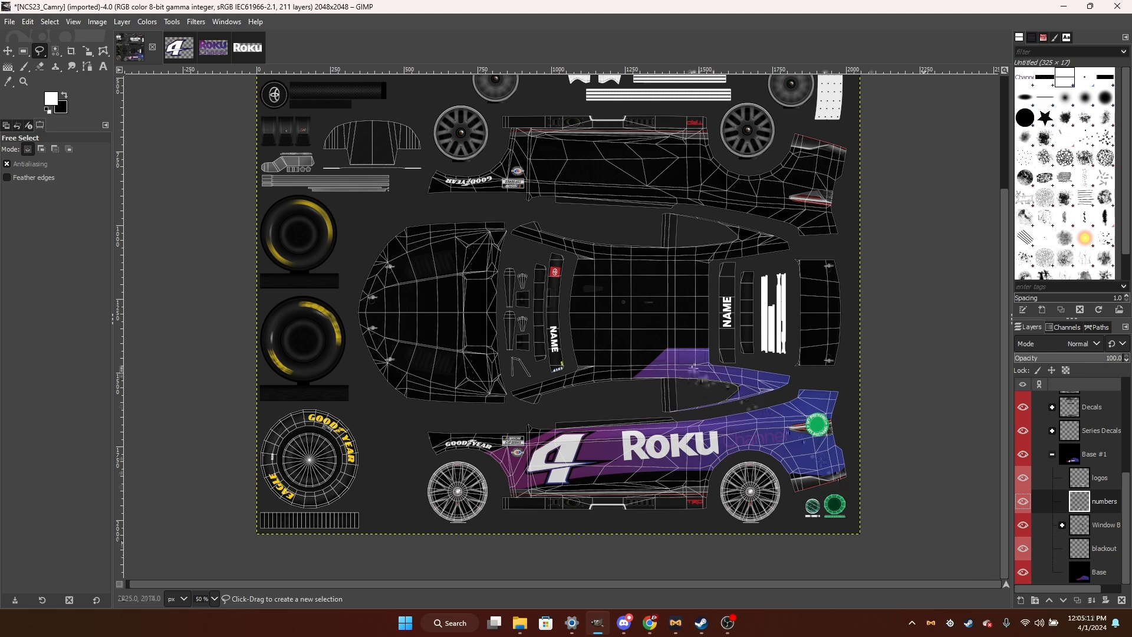
scroll(694, 368, up, 2)
click(1081, 549)
scroll(723, 391, up, 3)
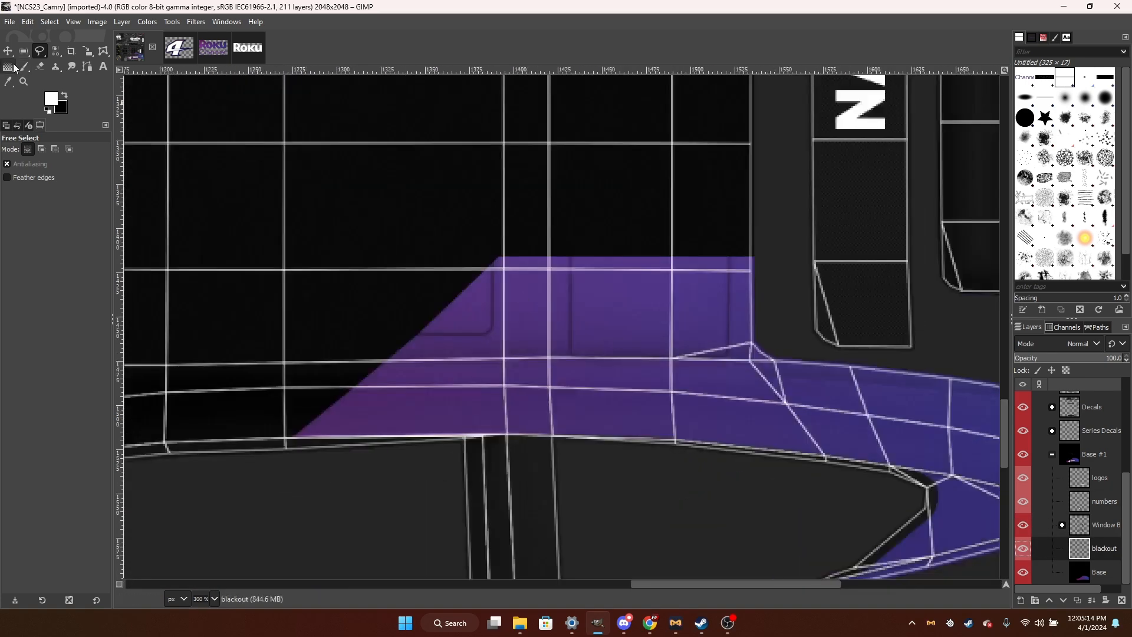
scroll(784, 361, up, 3)
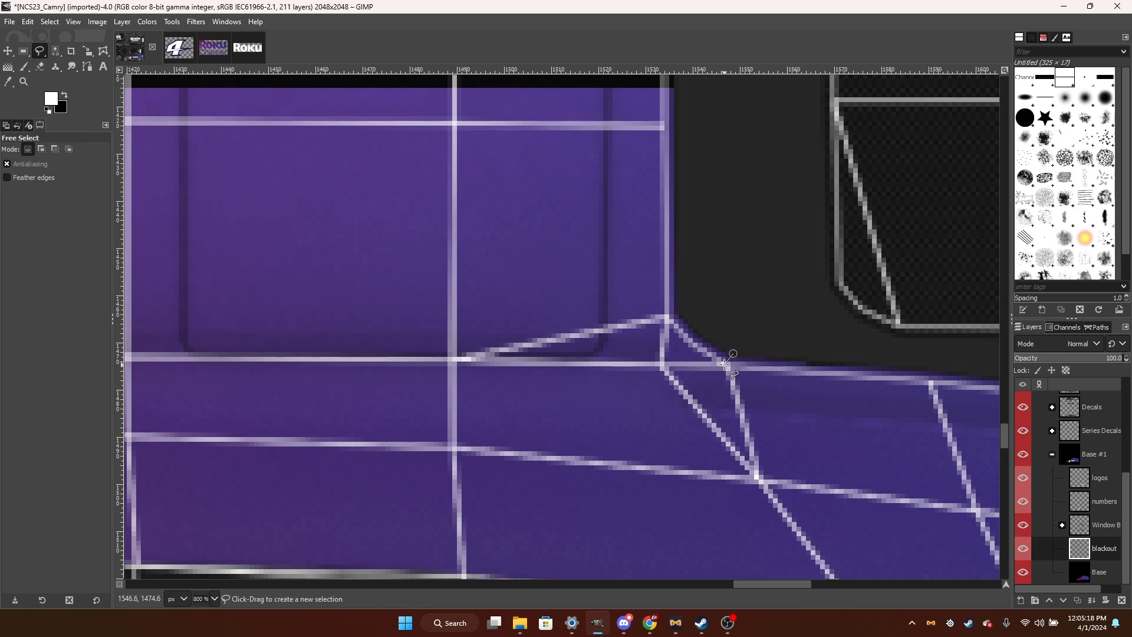
click(663, 364)
scroll(663, 363, down, 5)
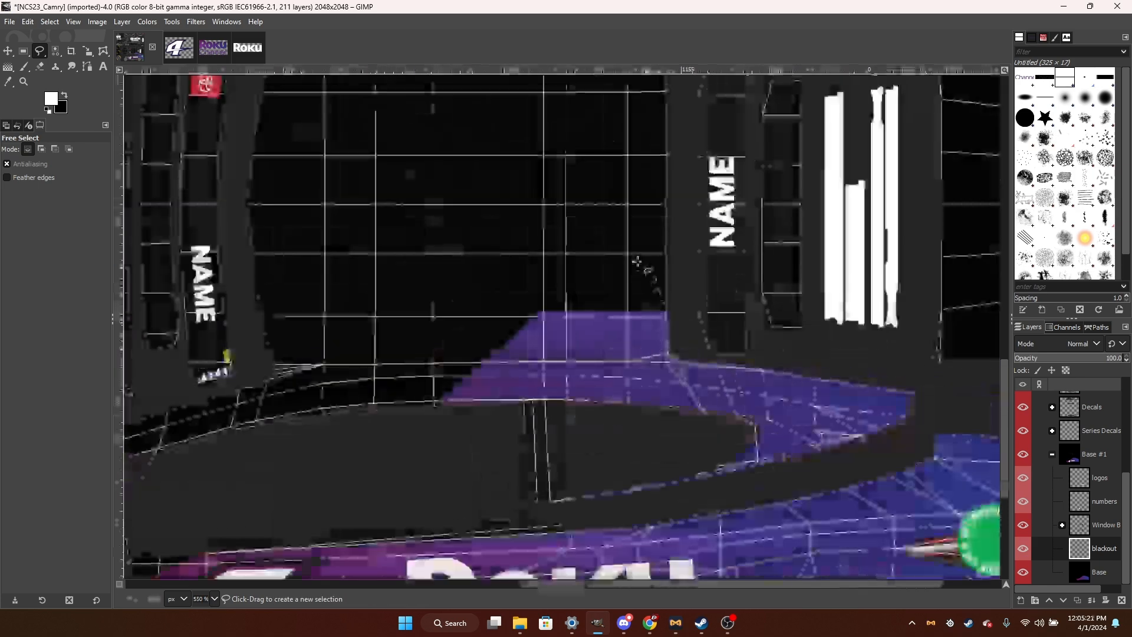
scroll(625, 358, up, 6)
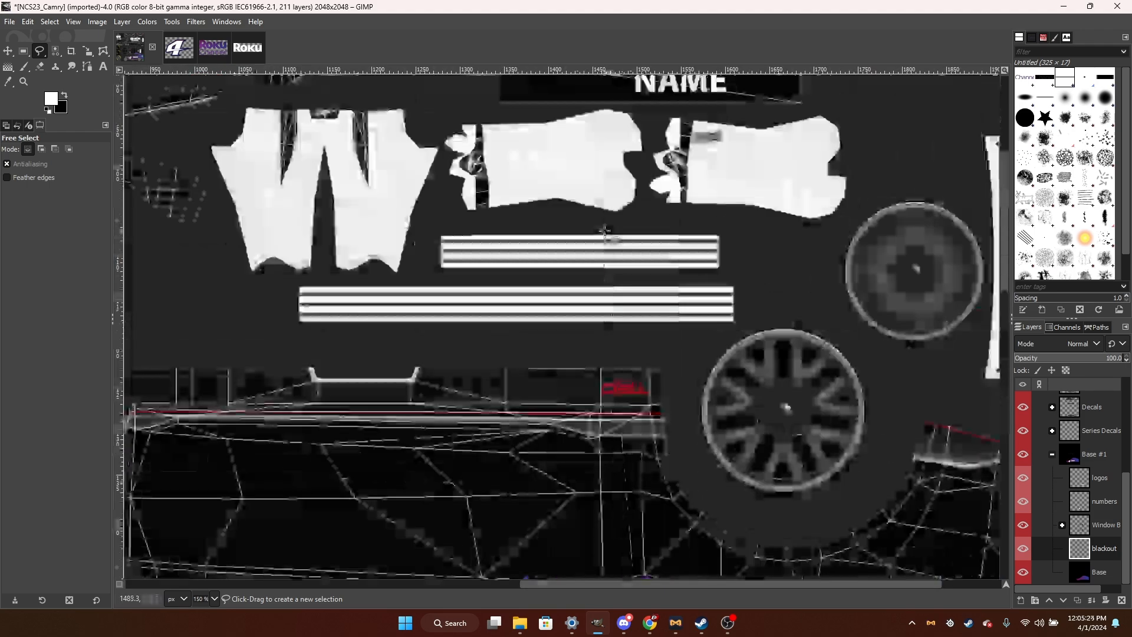
scroll(631, 330, down, 3)
scroll(633, 317, down, 4)
scroll(649, 362, up, 4)
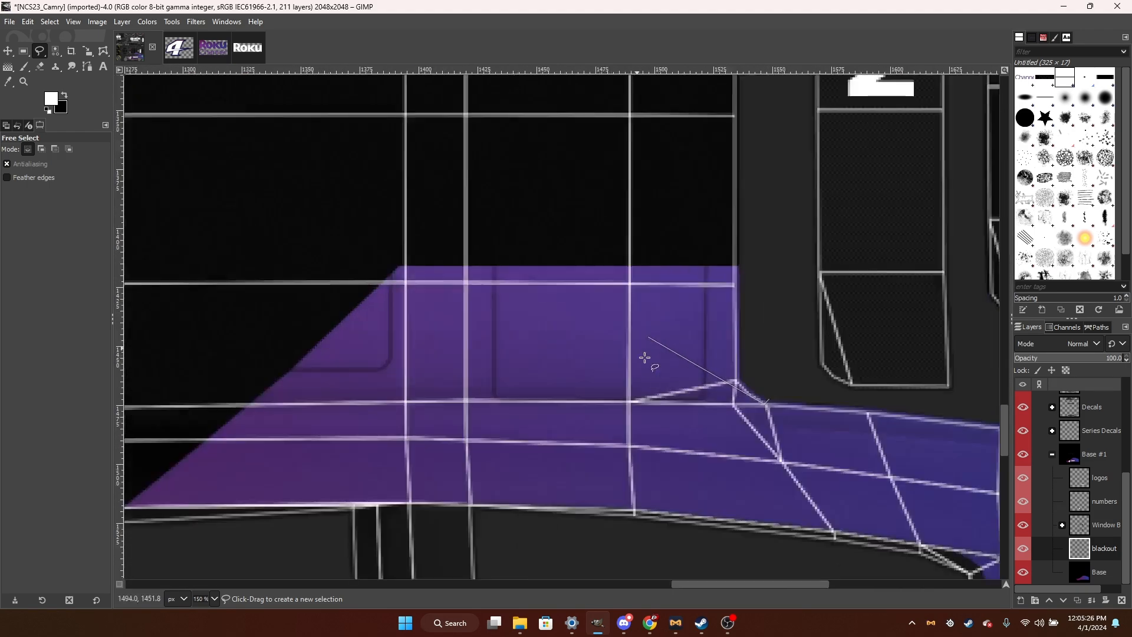
click(623, 408)
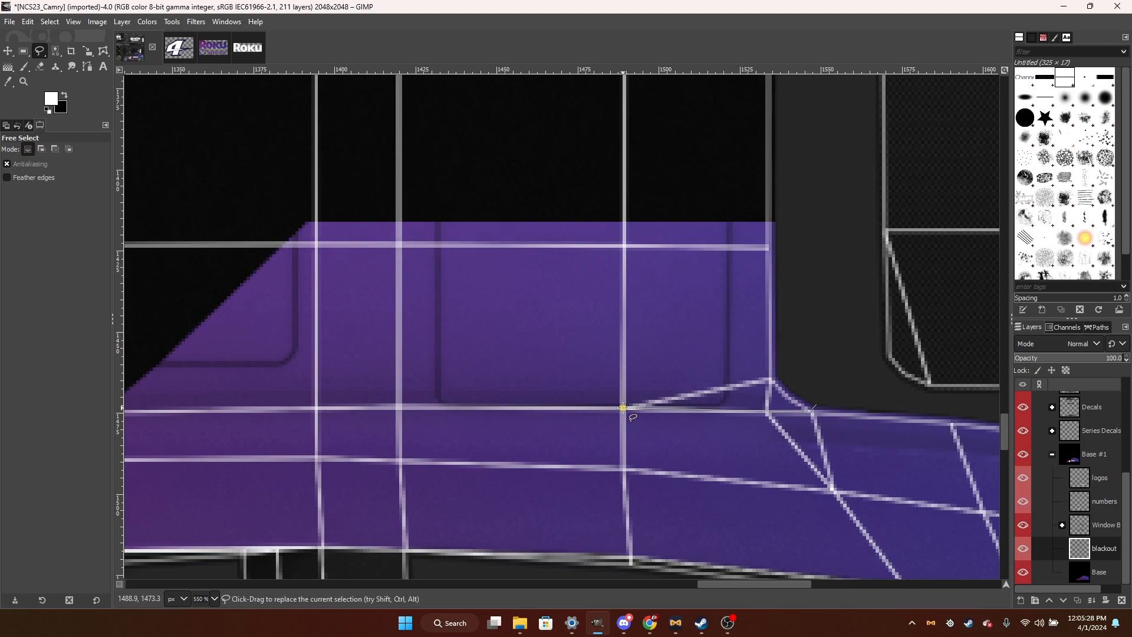
Continue the Free Select outline along the roof's lower side edge, past its front corner beside the windshield banner.
scroll(684, 417, down, 1)
scroll(499, 419, up, 3)
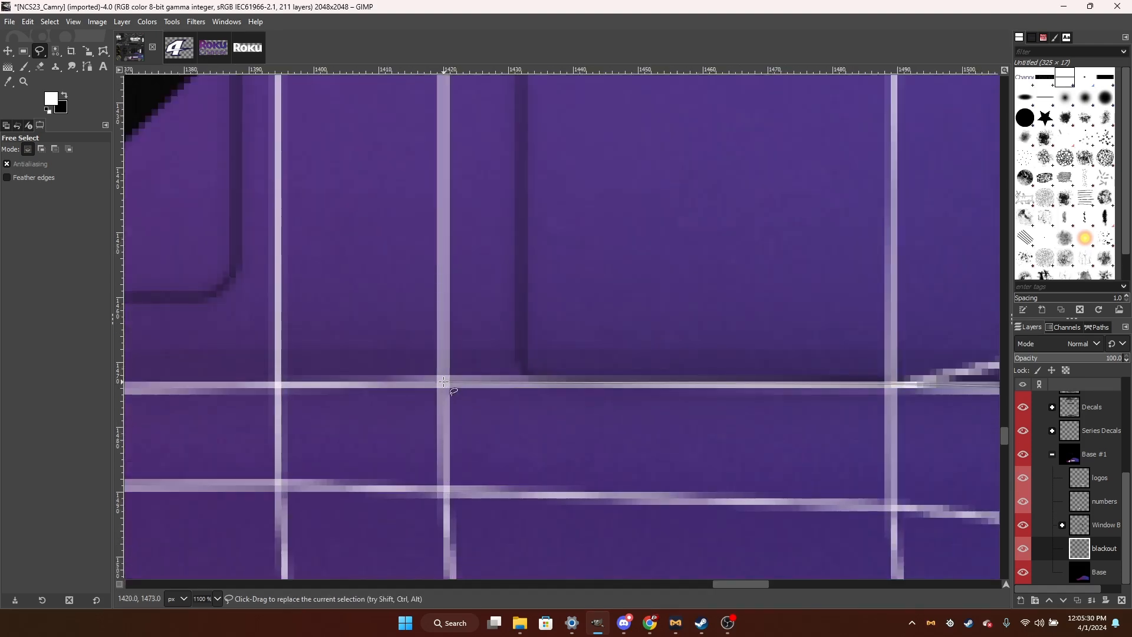
click(277, 385)
scroll(683, 435, down, 5)
scroll(380, 417, up, 4)
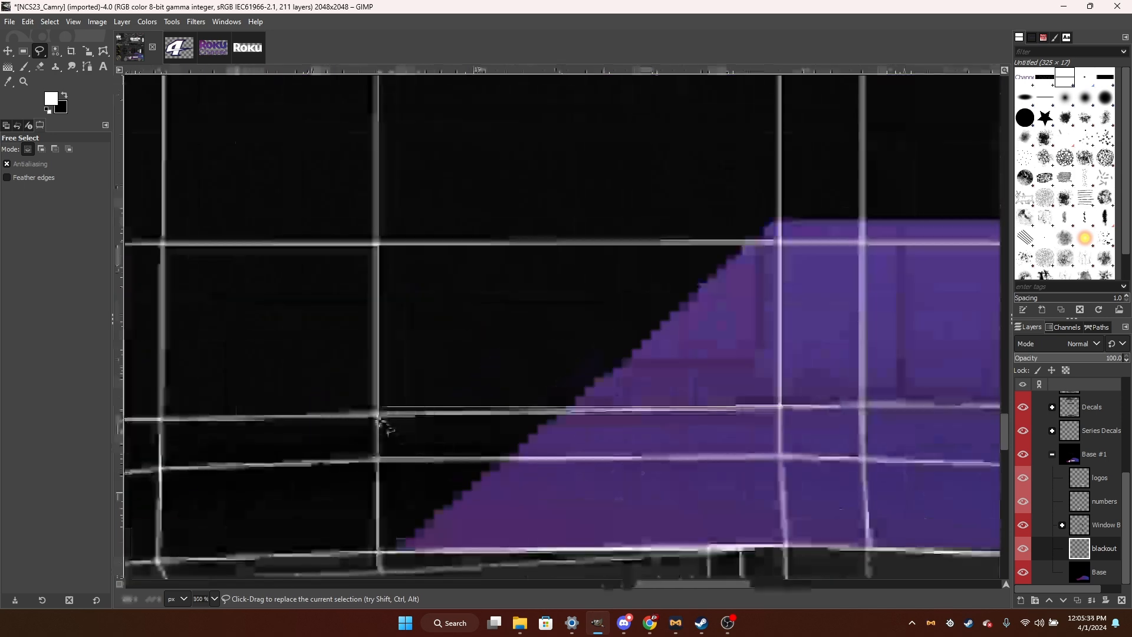
click(375, 415)
scroll(596, 457, down, 4)
scroll(487, 468, up, 4)
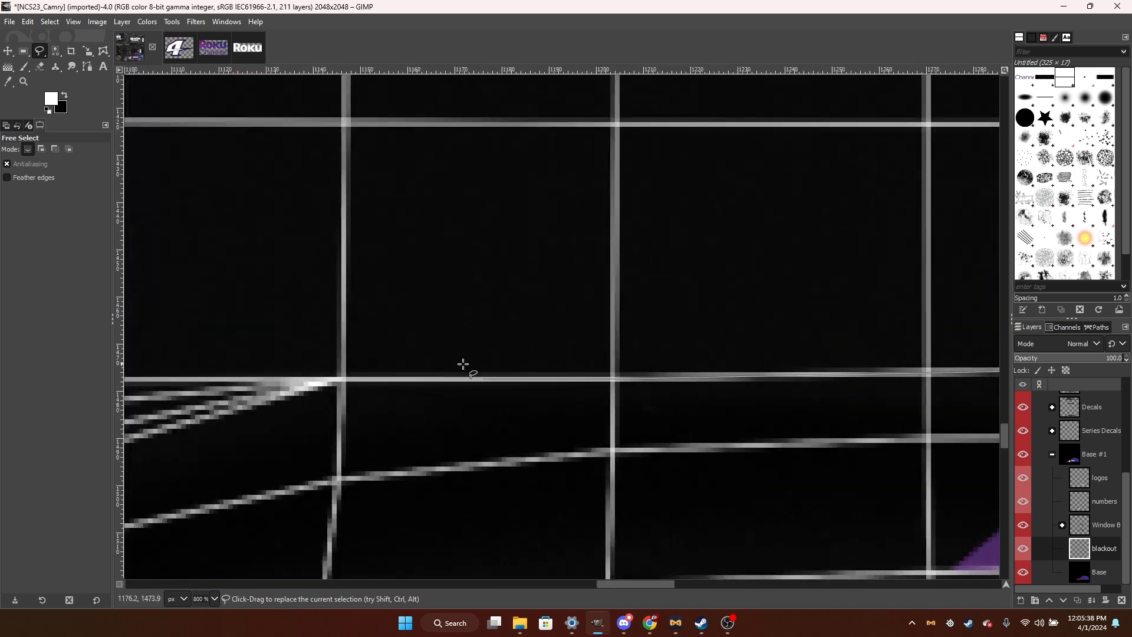
scroll(343, 380, down, 4)
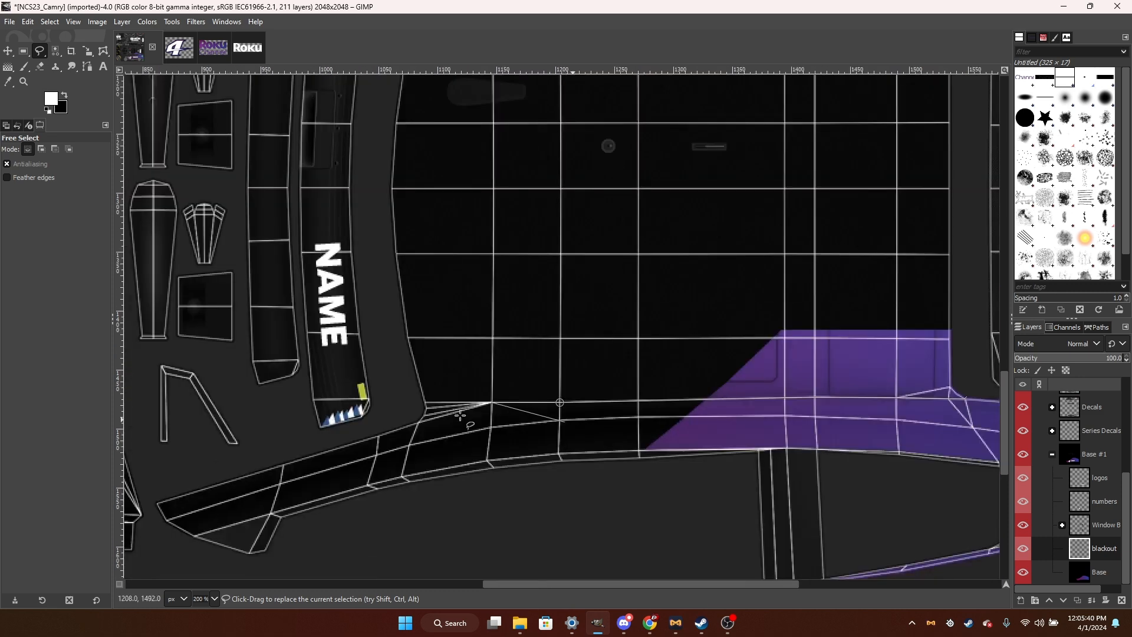
scroll(459, 404, up, 3)
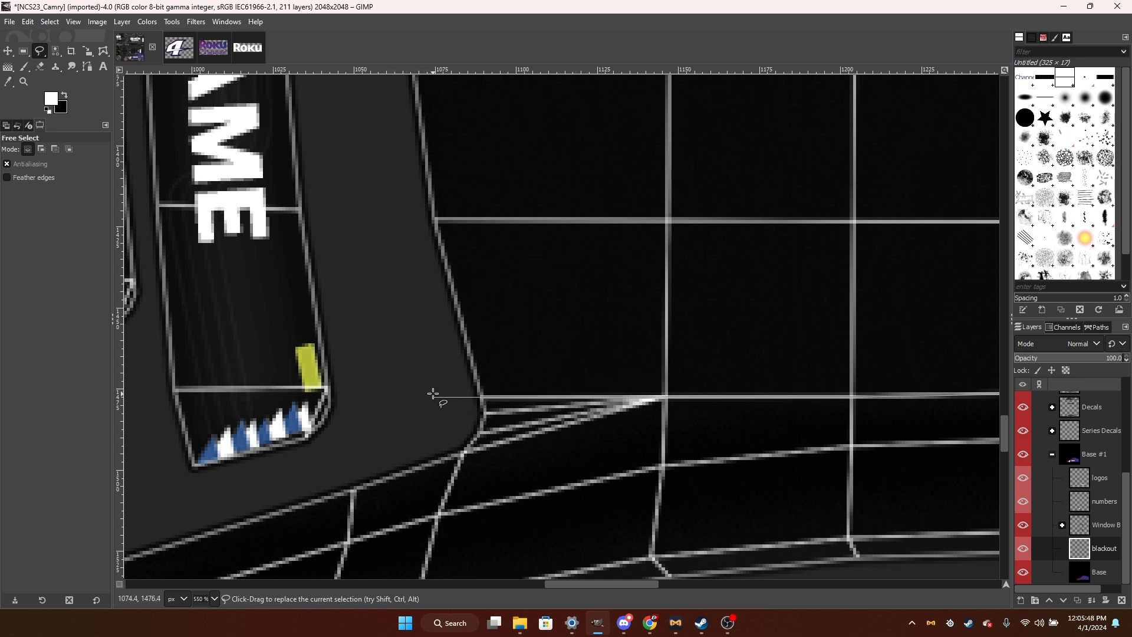
scroll(398, 350, up, 1)
scroll(396, 349, down, 2)
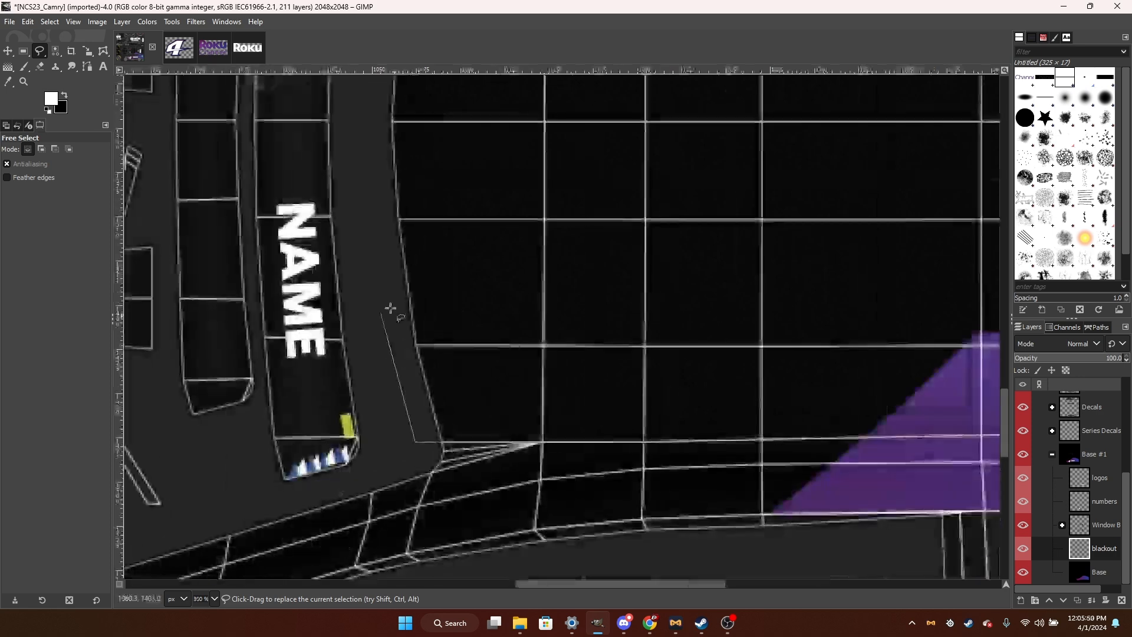
Carry the outline up the roof's front edge and across its centreline, closing the selection around the lower half of the roof.
scroll(373, 263, down, 1)
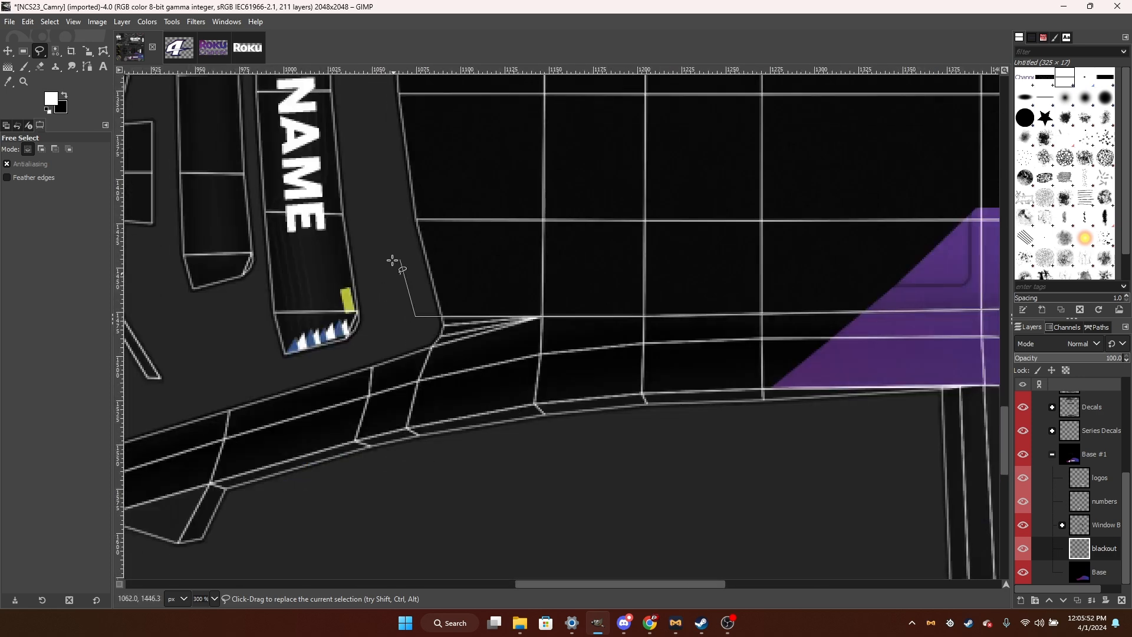
scroll(391, 288, down, 3)
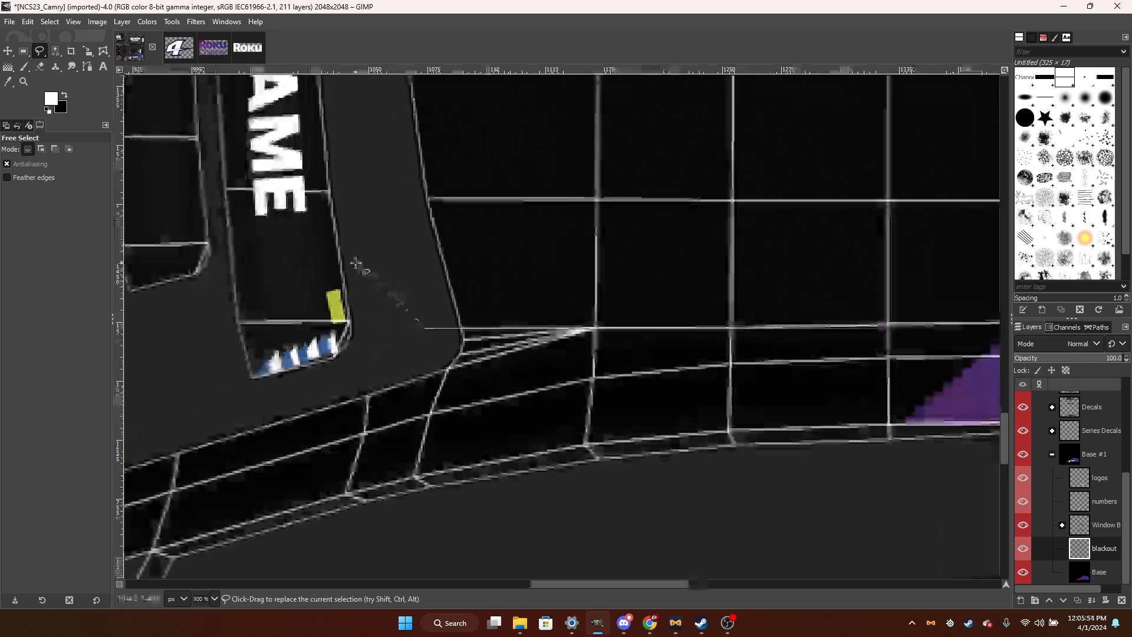
scroll(360, 293, up, 2)
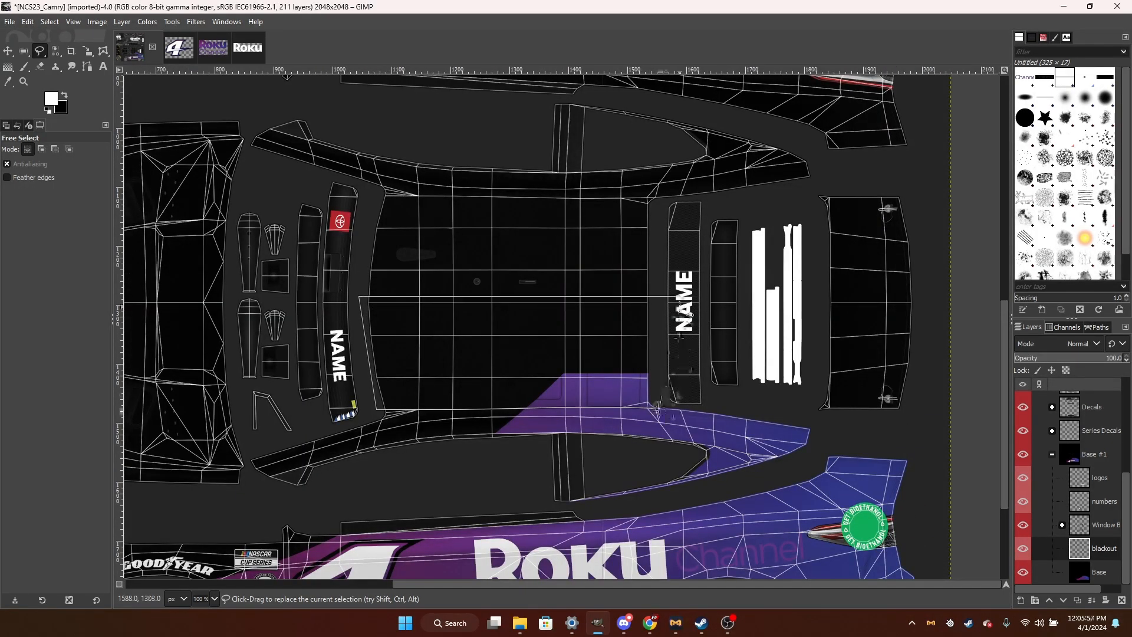
scroll(655, 412, up, 2)
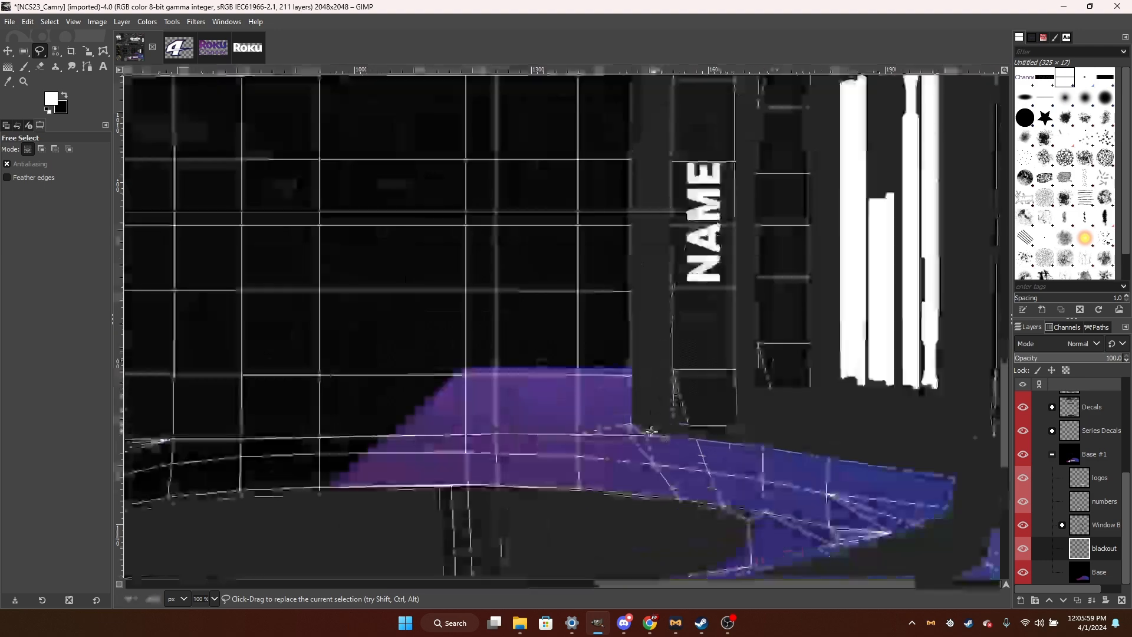
double_click(648, 432)
scroll(734, 363, down, 1)
scroll(748, 371, down, 4)
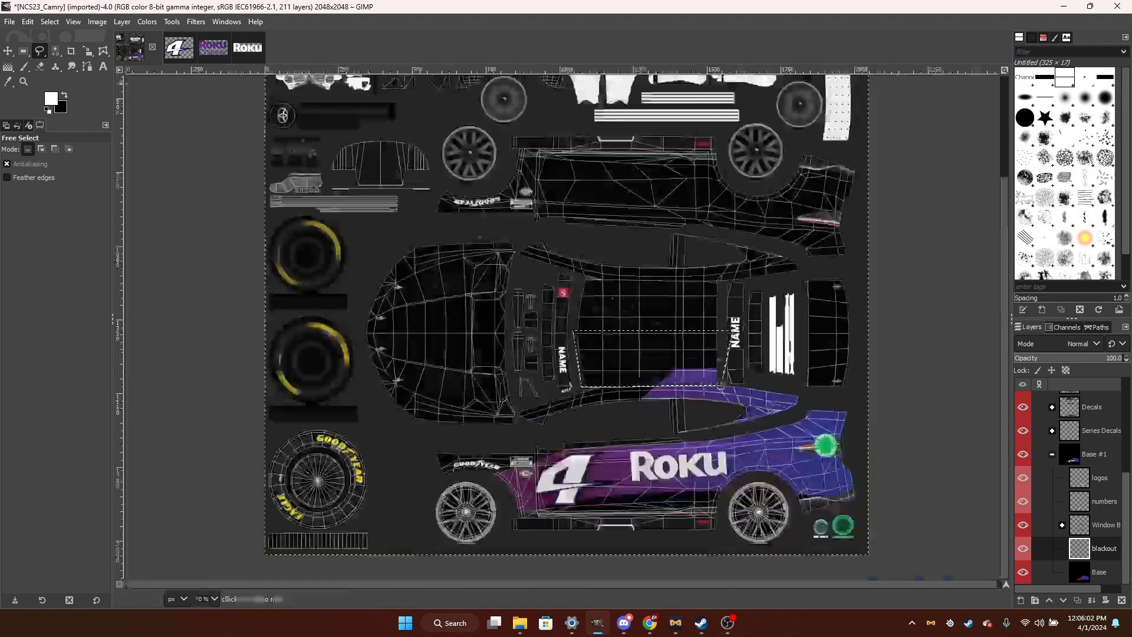
Paint the selected half of the roof black on the blackout layer to cover the purple, and clear the selection.
key(p)
key(x)
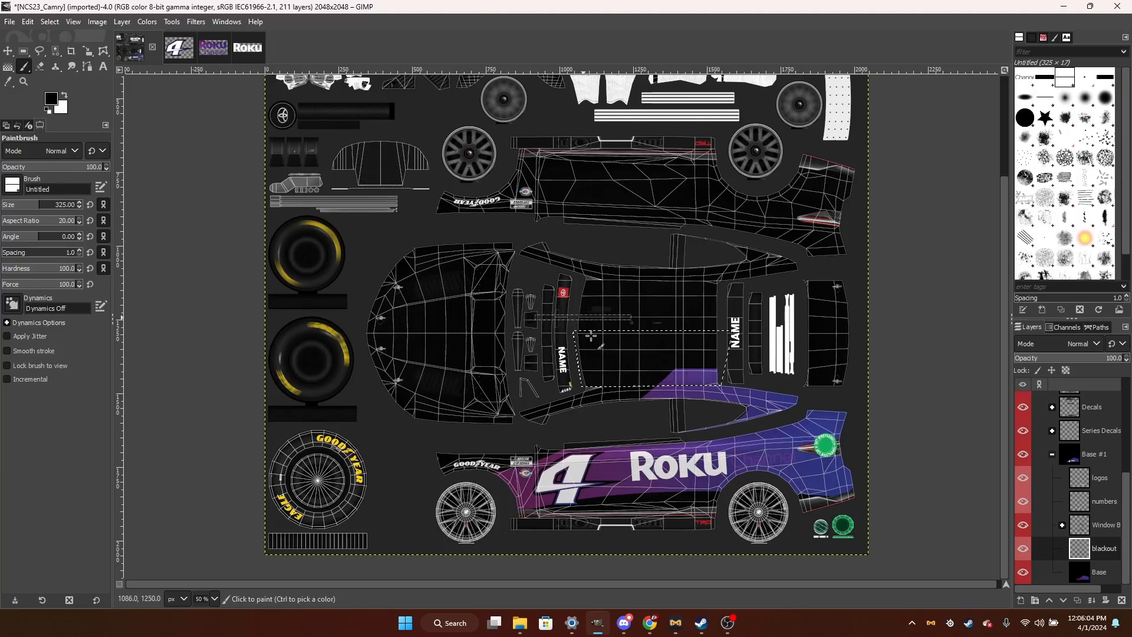
right_click(712, 290)
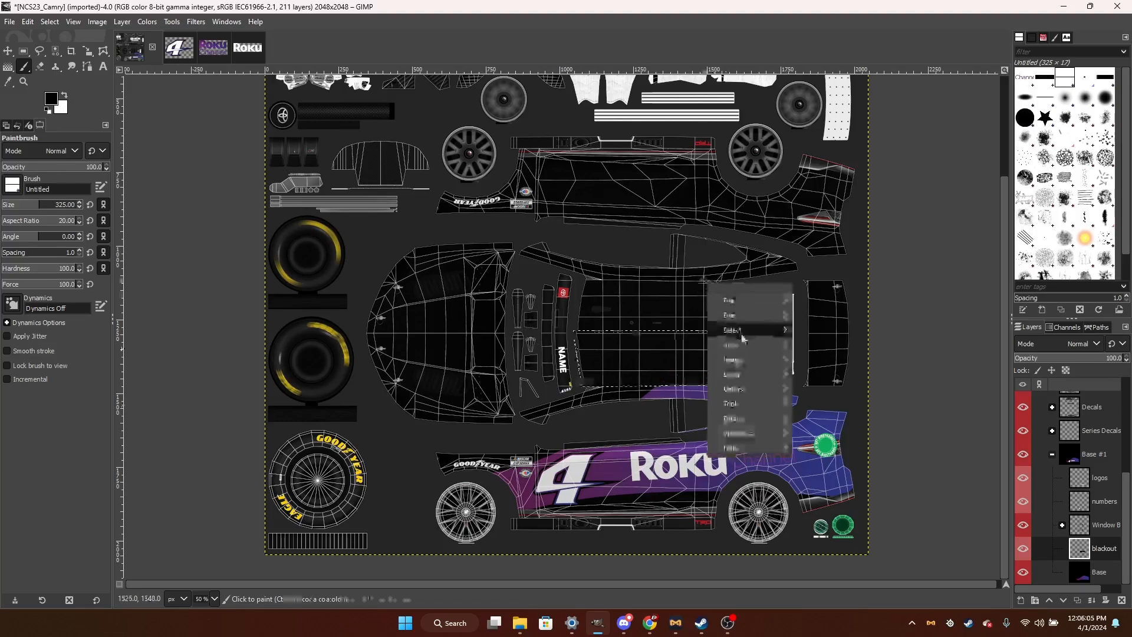
mouse_move(741, 332)
click(804, 354)
scroll(716, 378, up, 3)
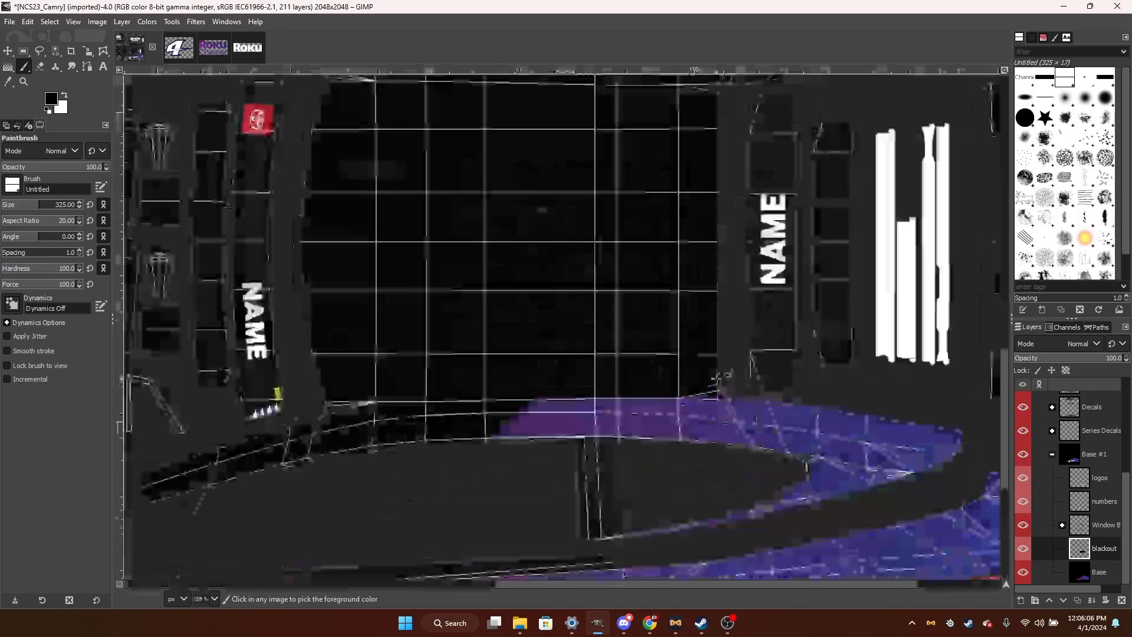
scroll(454, 258, down, 1)
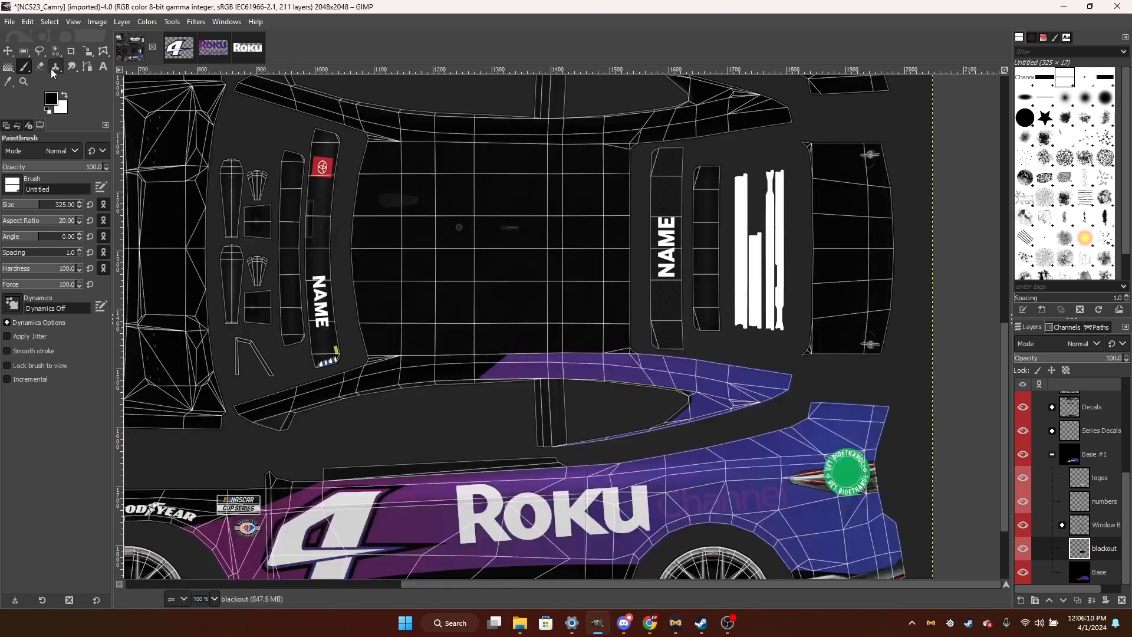
Draw a 568 x 450 px rectangular selection around the whole roof at position 1022, 1071, with center lines as guides.
key(r)
drag(328, 381, 663, 135)
scroll(498, 168, up, 2)
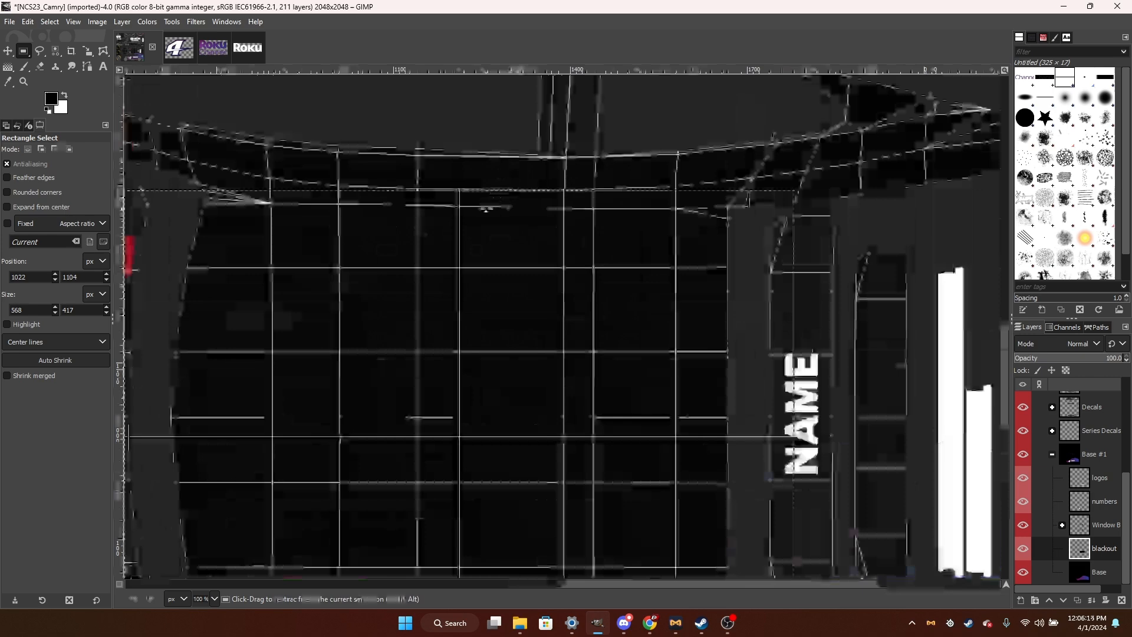
drag(457, 187, 430, 169)
scroll(437, 290, down, 1)
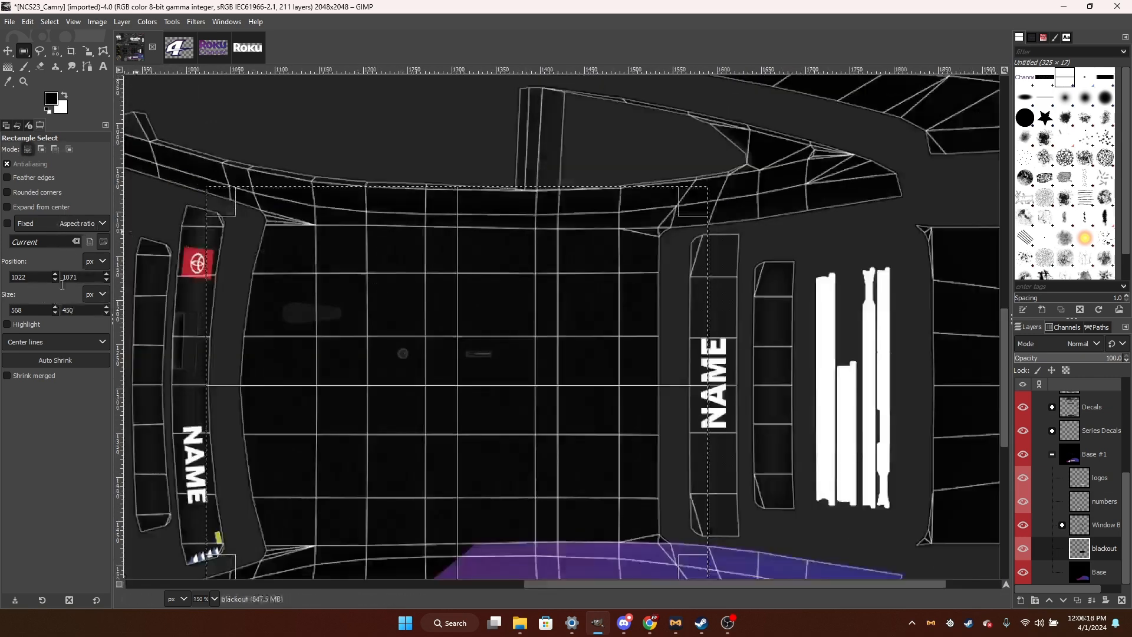
click(75, 345)
click(42, 374)
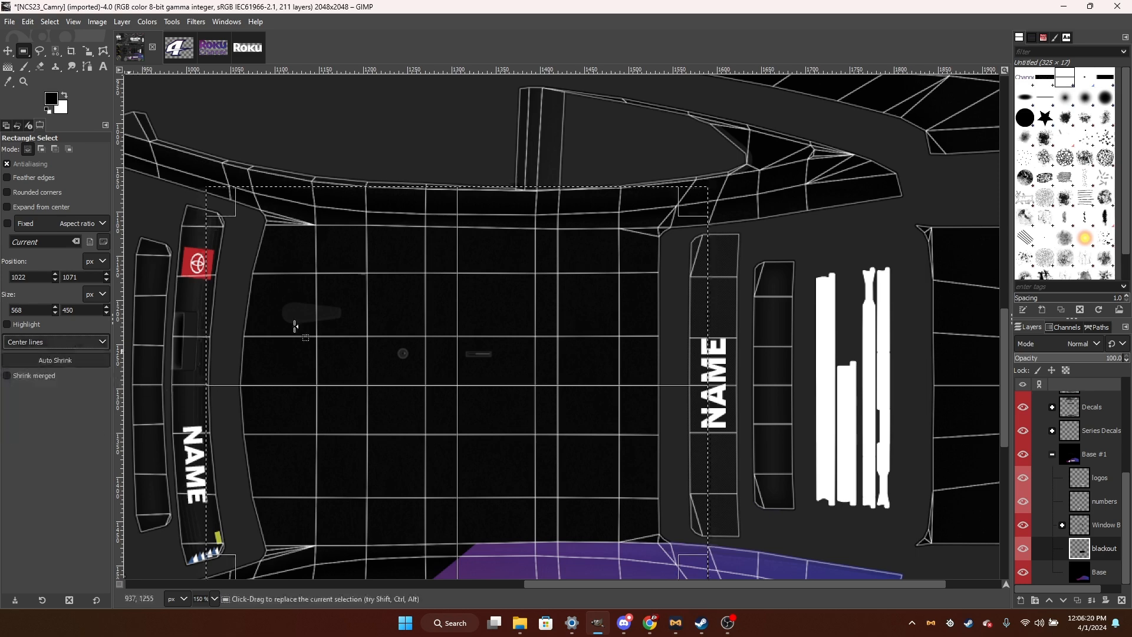
Examine how the selection's horizontal center line aligns with the roof's middle wireframe line.
scroll(424, 397, up, 3)
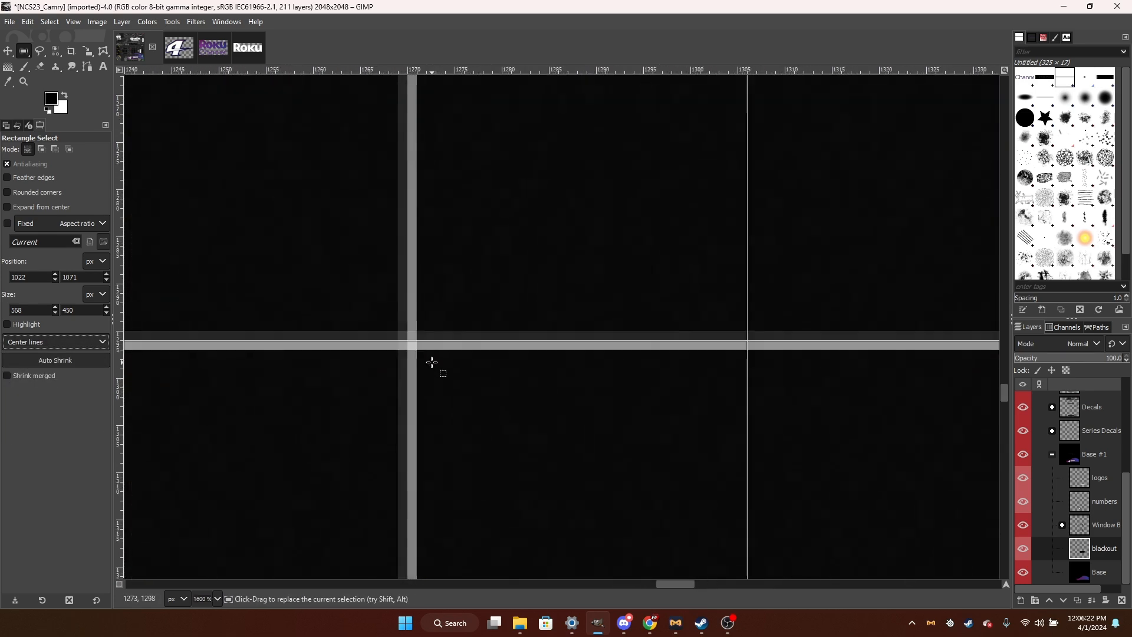
scroll(423, 343, down, 3)
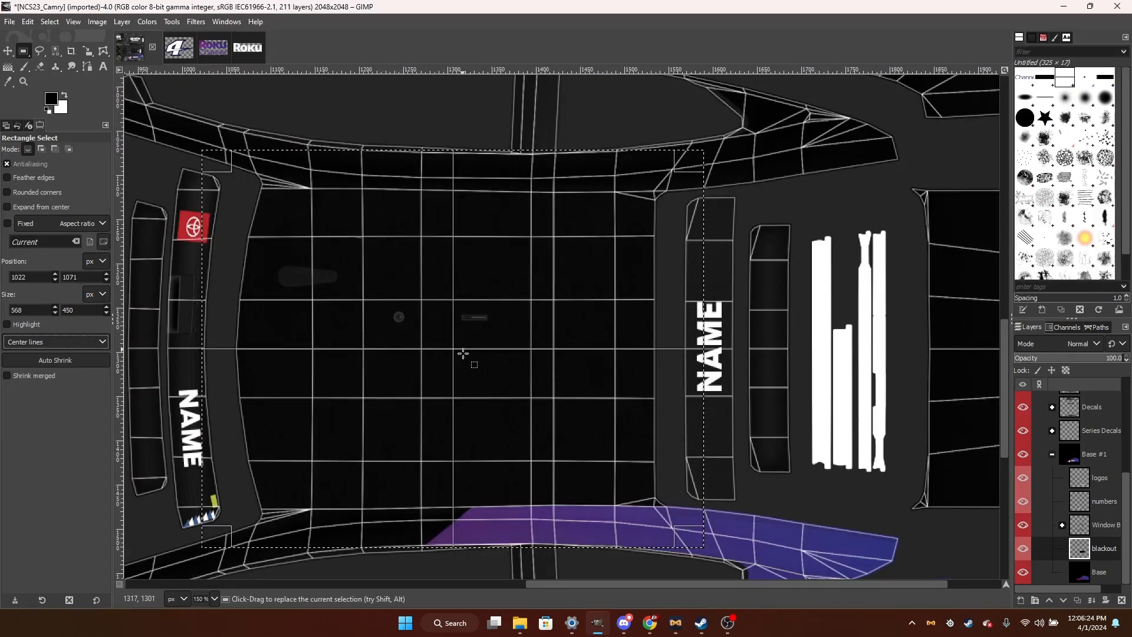
scroll(463, 353, up, 2)
scroll(462, 352, up, 2)
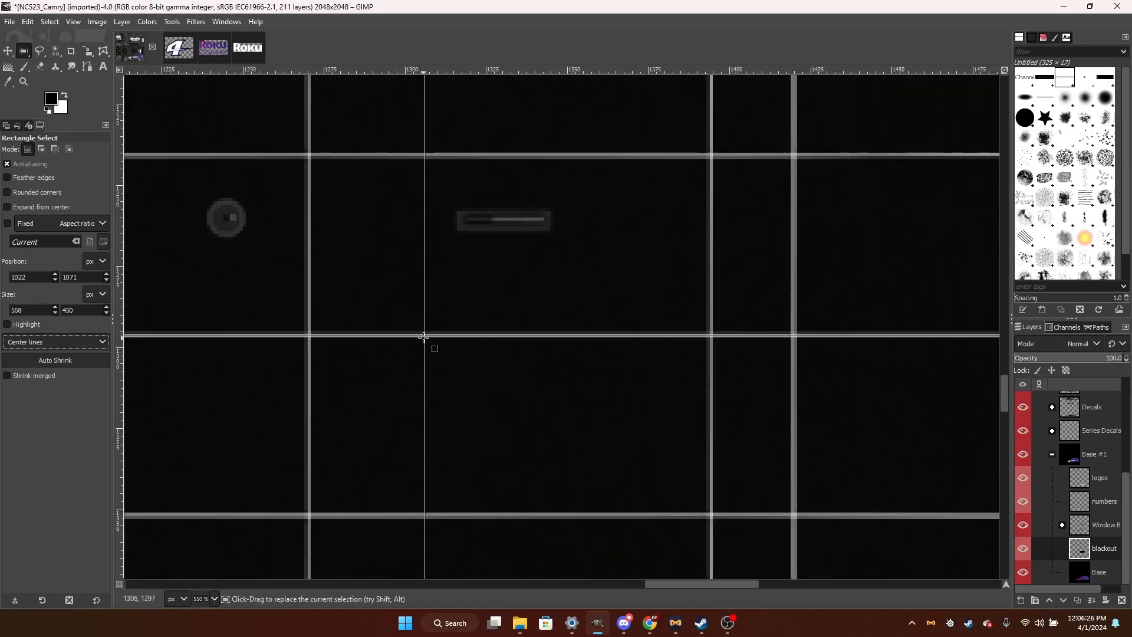
scroll(423, 337, up, 2)
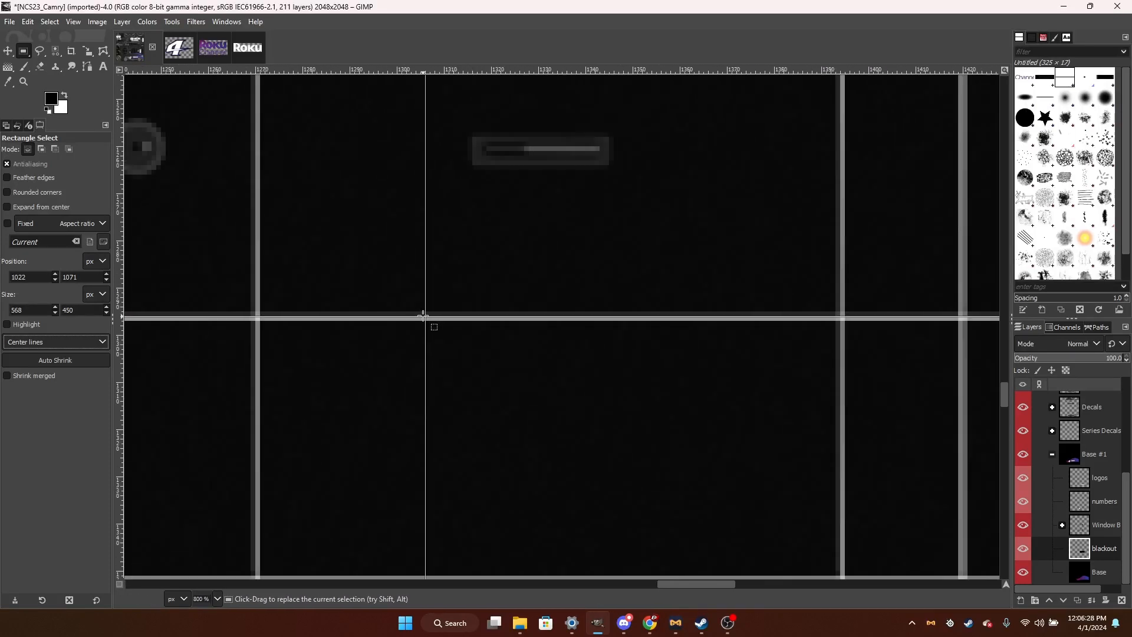
scroll(422, 321, down, 6)
scroll(487, 328, up, 2)
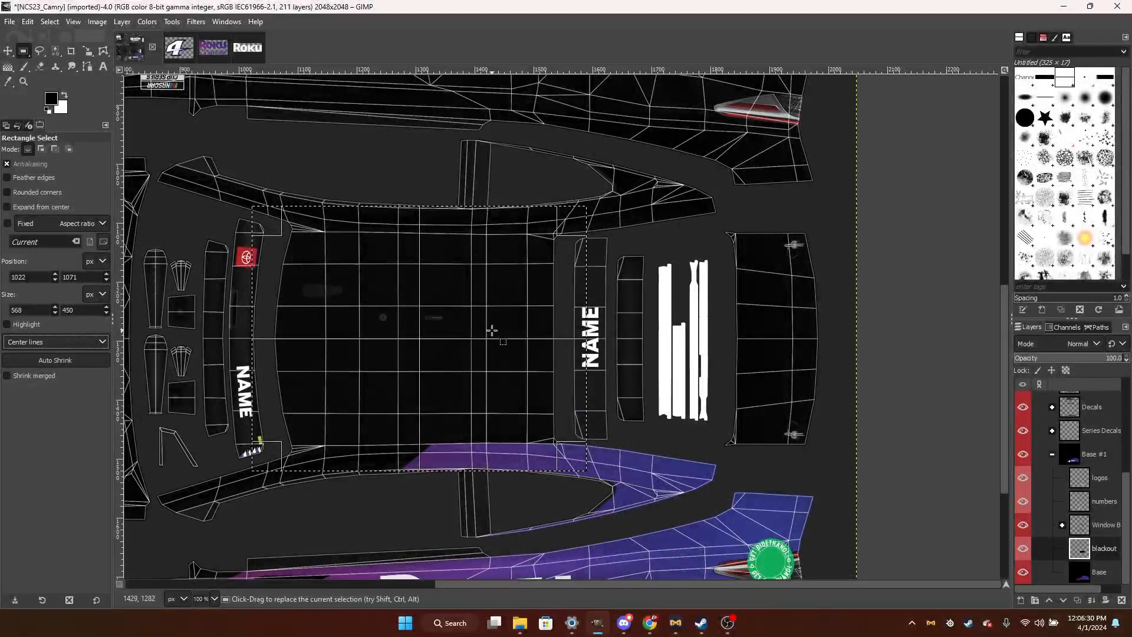
Copy the selected blackout area, paste it as a floating selection, flip it horizontally and open the undo history.
key(ctrl+c)
key(ctrl+v)
key(shift+f)
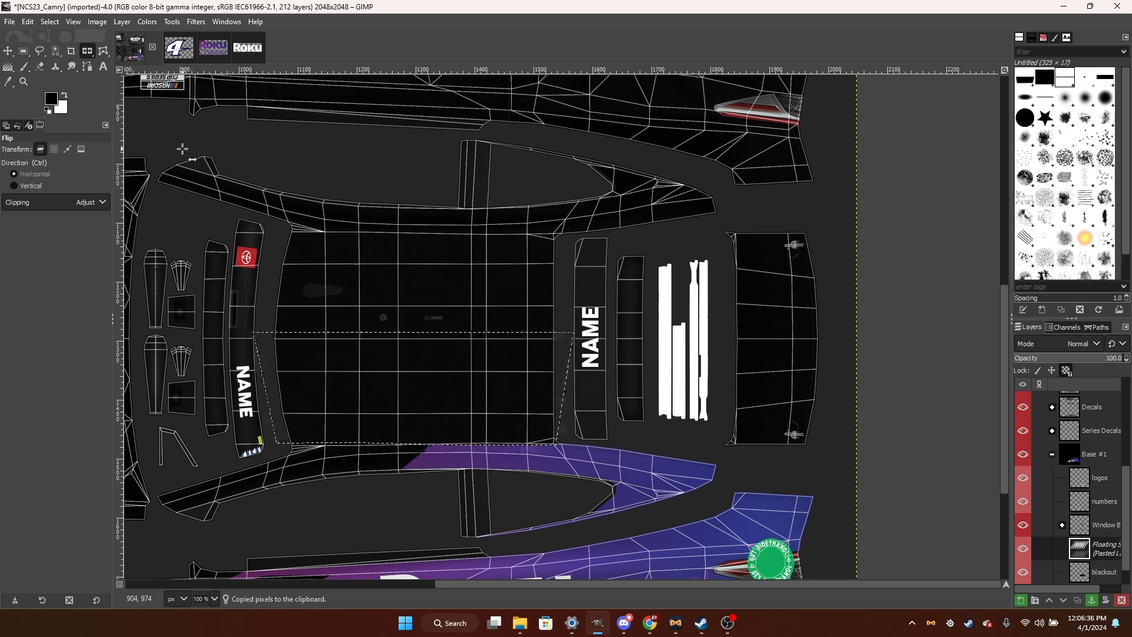
click(17, 126)
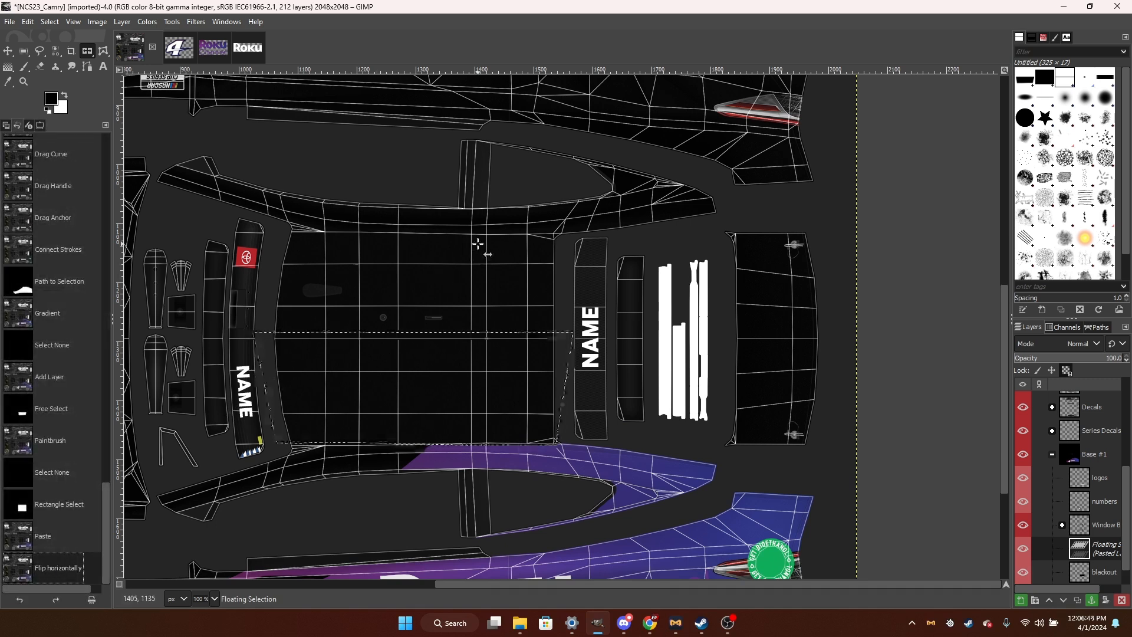
Rotate the floating blackout copy by -180° onto the other half of the roof and anchor it to the blackout layer.
key(shift+r)
click(478, 243)
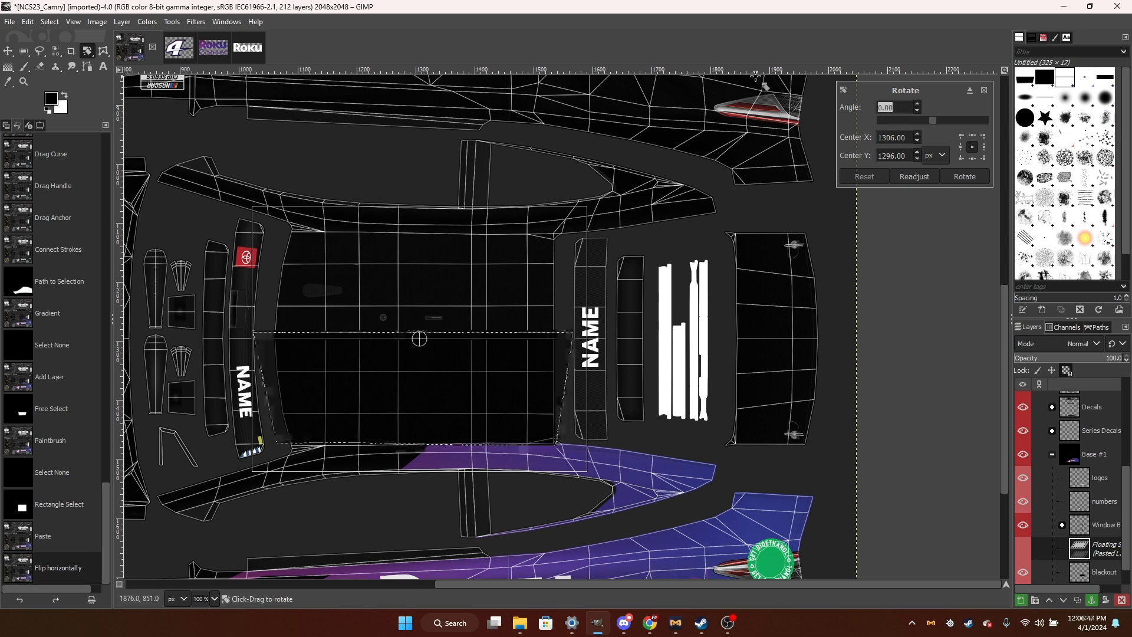
drag(932, 121, 880, 112)
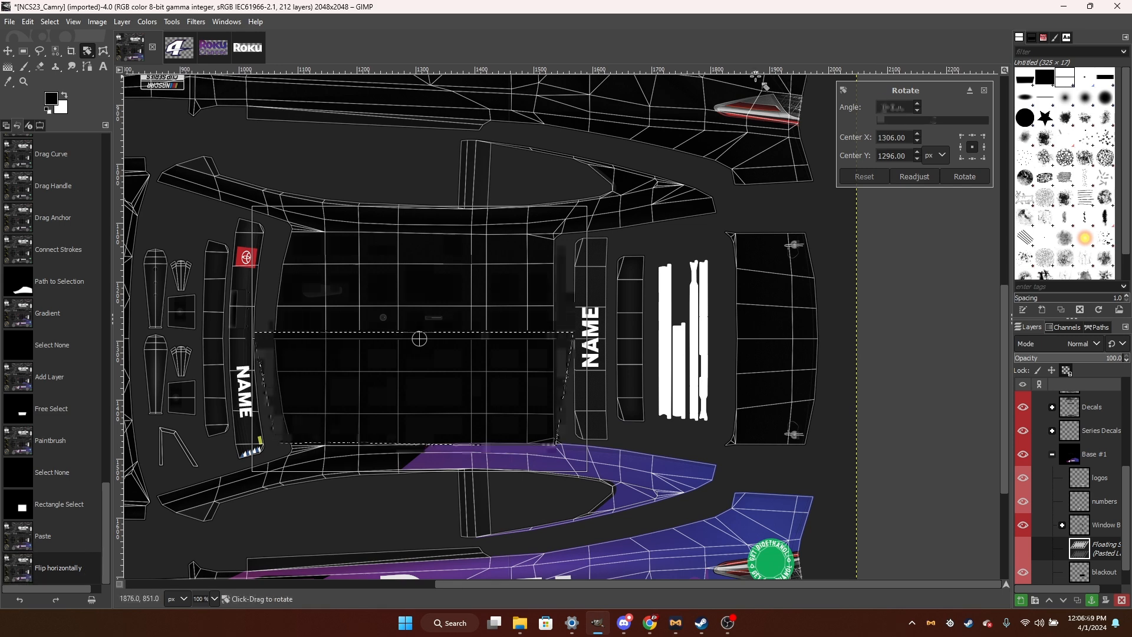
click(965, 176)
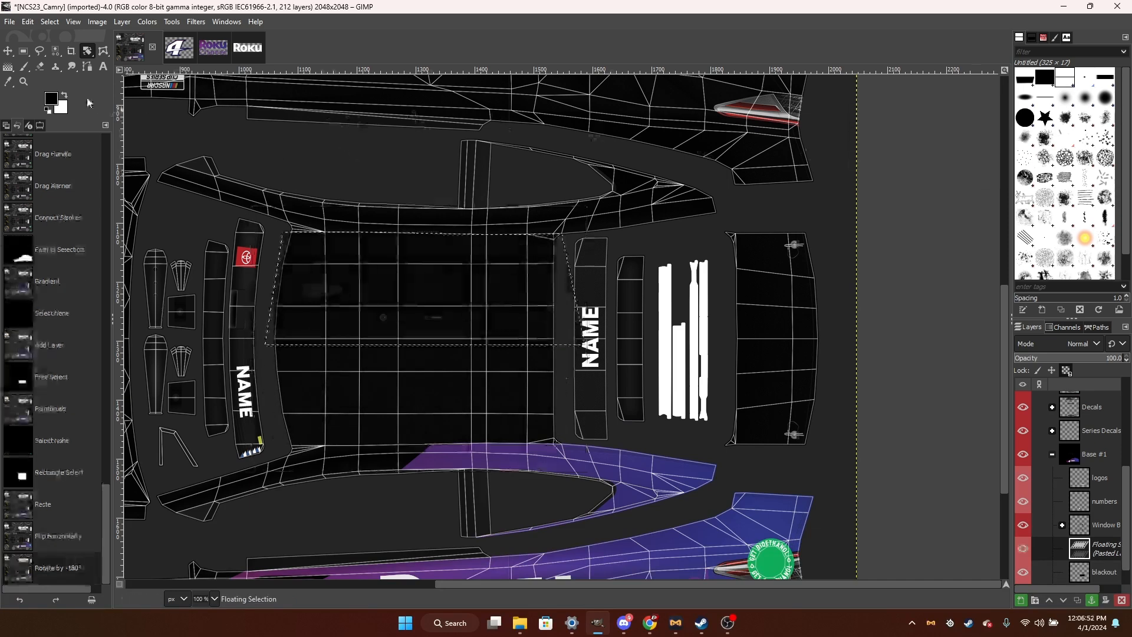
click(40, 50)
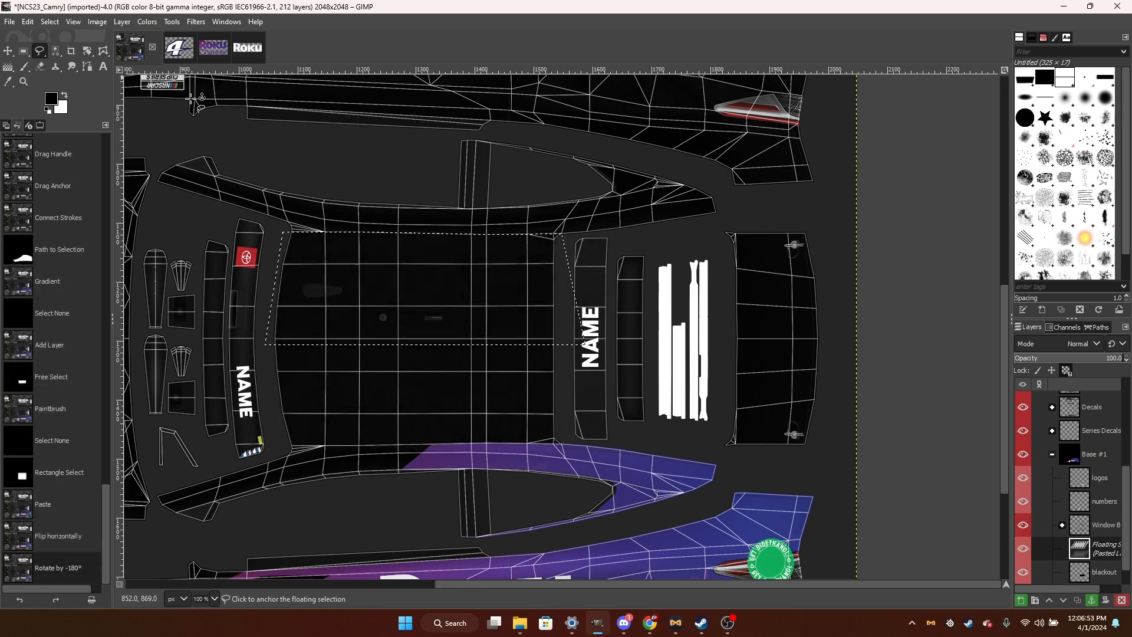
click(364, 213)
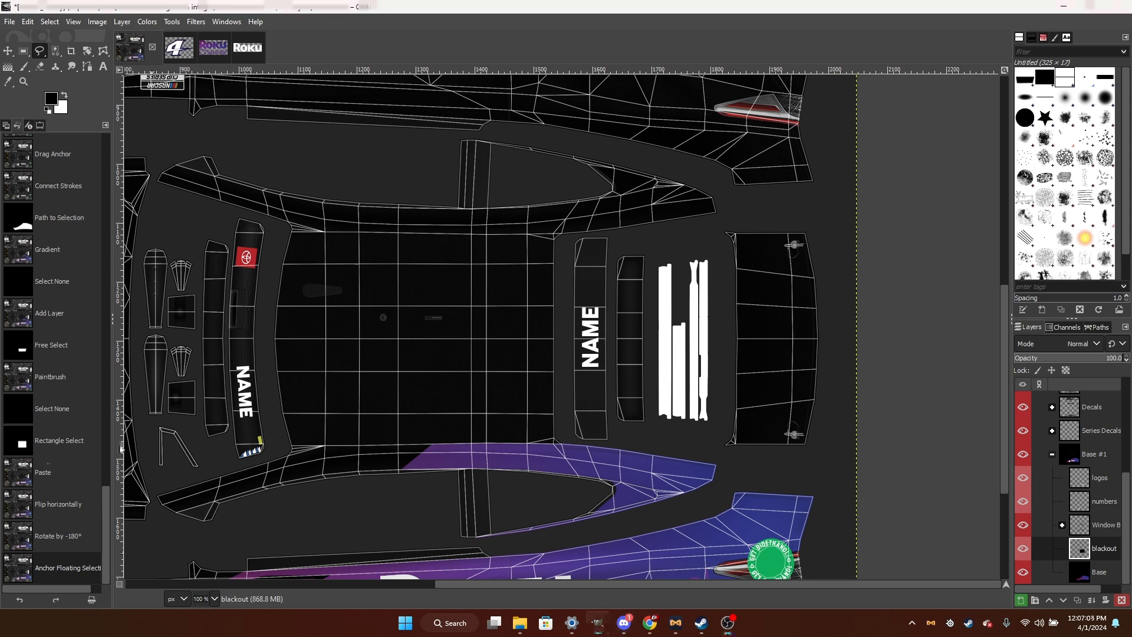
Paint over the purple-blue gradient on the car's side and roof pillar with black on the Base layer.
scroll(688, 347, down, 3)
scroll(630, 460, up, 4)
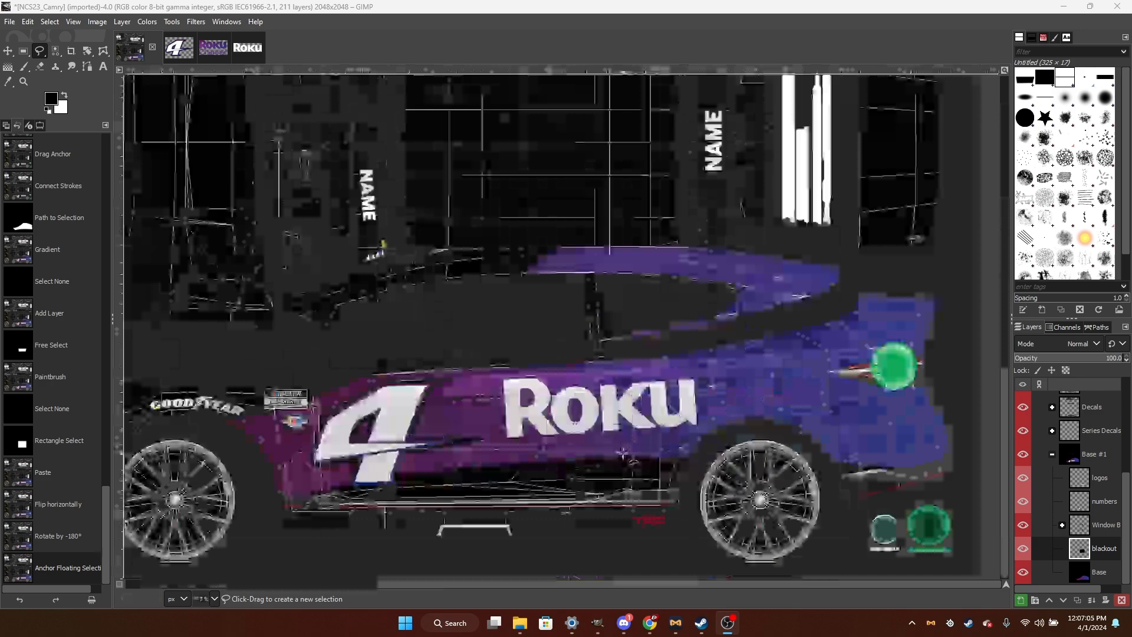
click(1096, 580)
scroll(583, 360, down, 1)
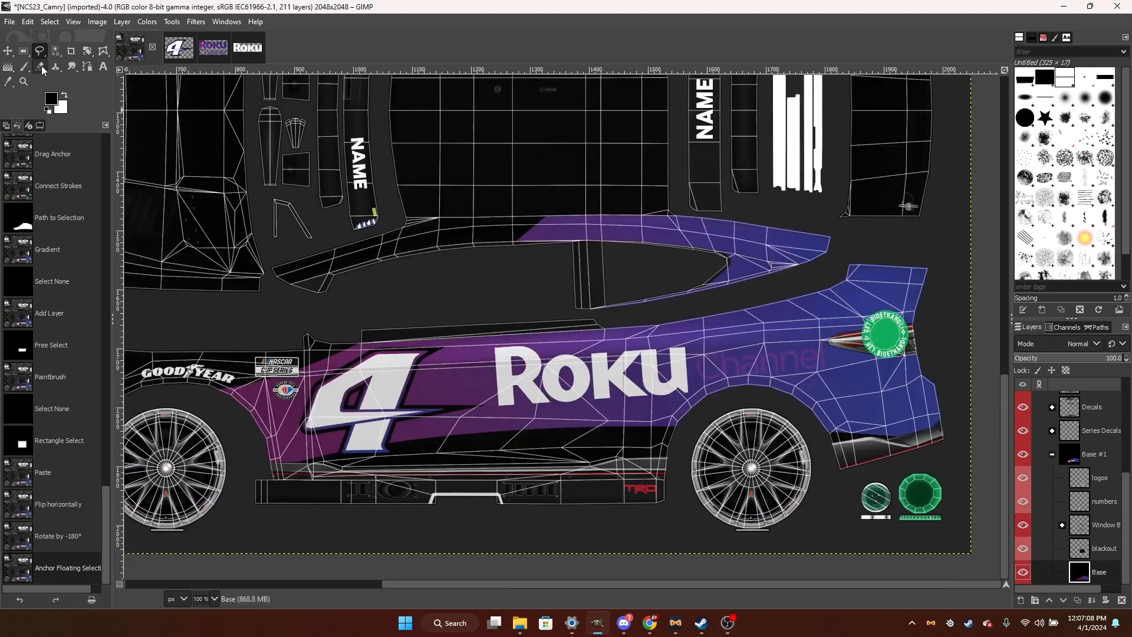
click(24, 67)
scroll(348, 378, down, 1)
mouse_move(346, 378)
mouse_down()
mouse_move(443, 333)
mouse_move(420, 311)
mouse_move(351, 293)
mouse_move(471, 307)
mouse_move(609, 229)
mouse_move(523, 249)
mouse_move(497, 323)
mouse_move(526, 360)
mouse_move(672, 409)
mouse_up()
drag(731, 340, 733, 353)
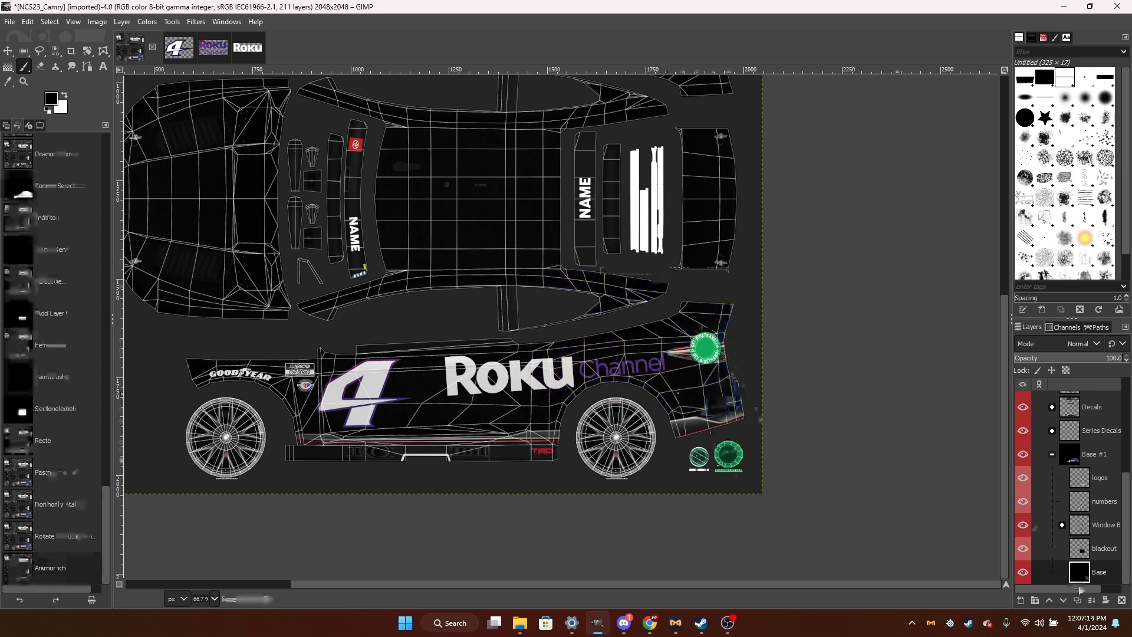
Add a transparent 2048 x 2048 px layer named design directly above the Base layer.
right_click(1088, 574)
click(1007, 225)
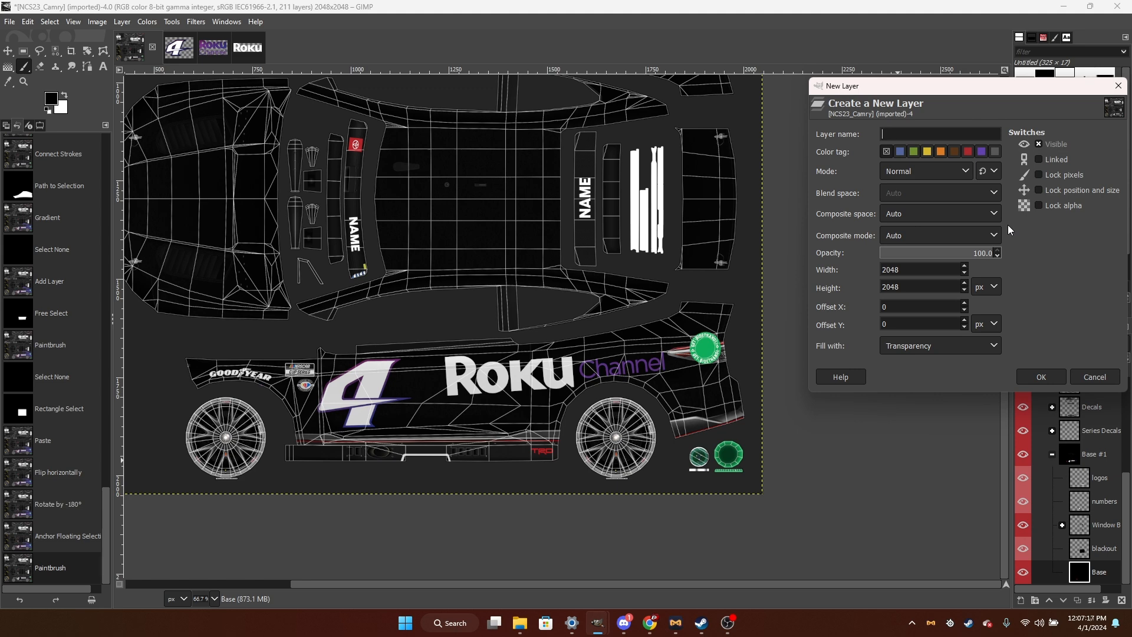
text(delign)
key(Return)
scroll(580, 348, up, 1)
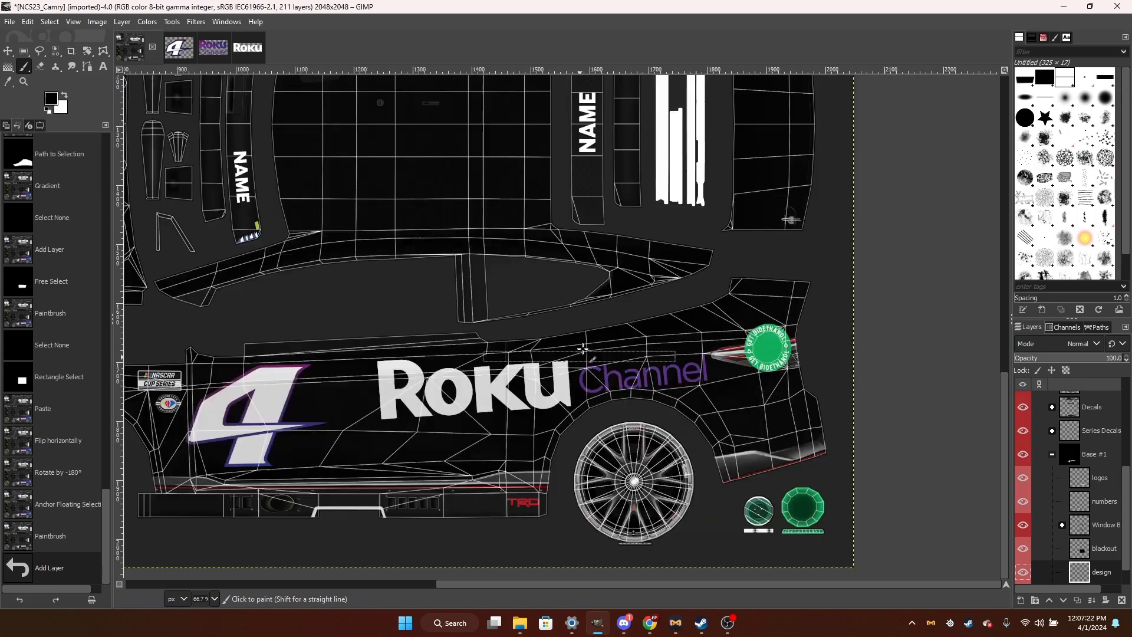
Apply another black Paintbrush stroke on the Base layer over the lower car side.
scroll(1084, 550, down, 1)
click(1080, 567)
scroll(708, 427, down, 2)
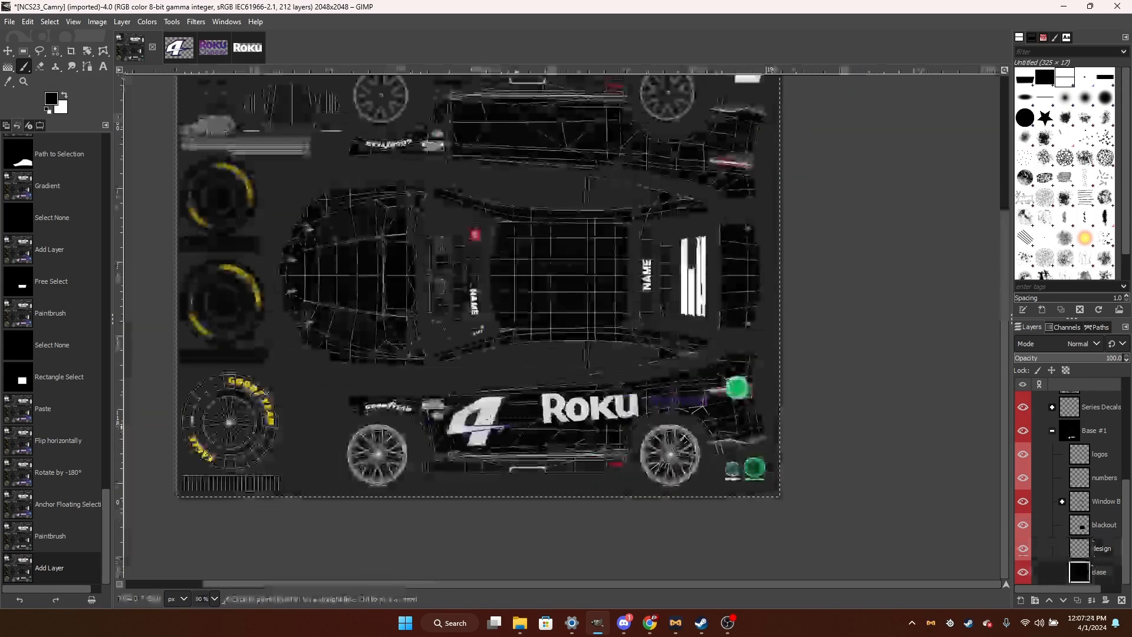
click(372, 465)
scroll(635, 468, up, 1)
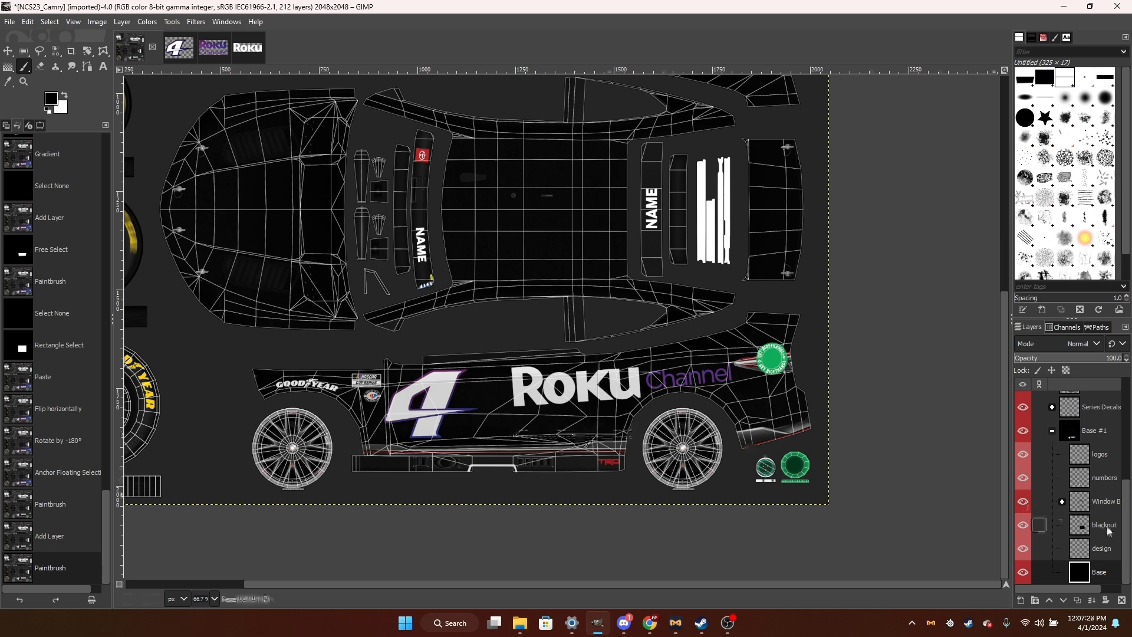
Start a path on the design layer with anchors at the front wheel and just behind the rear bumper.
click(1107, 548)
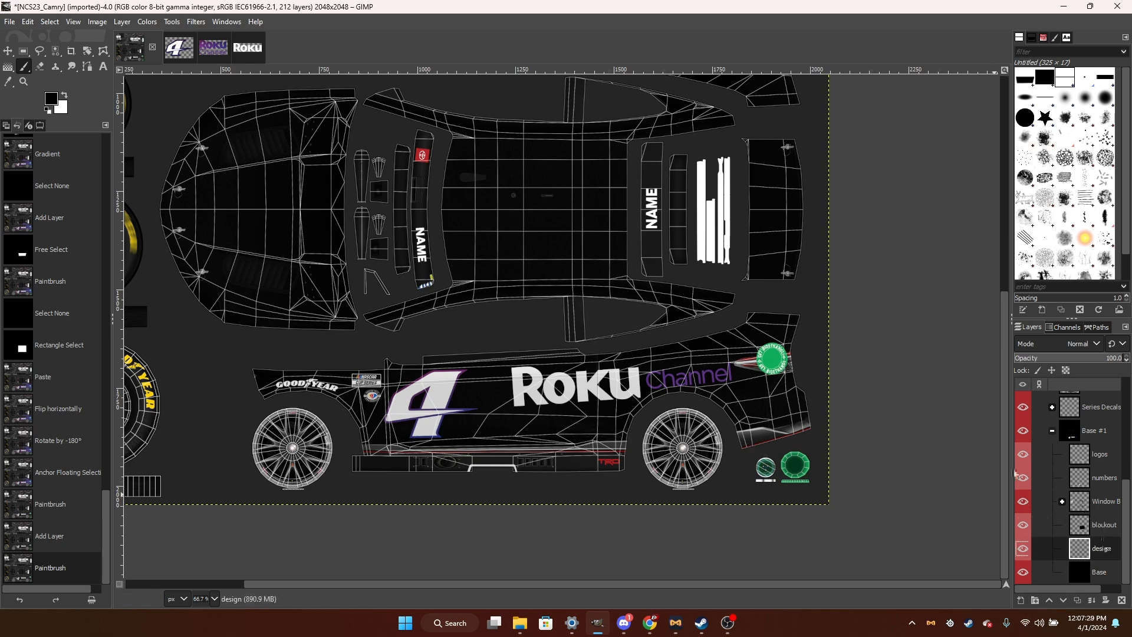
click(94, 70)
scroll(437, 466, up, 1)
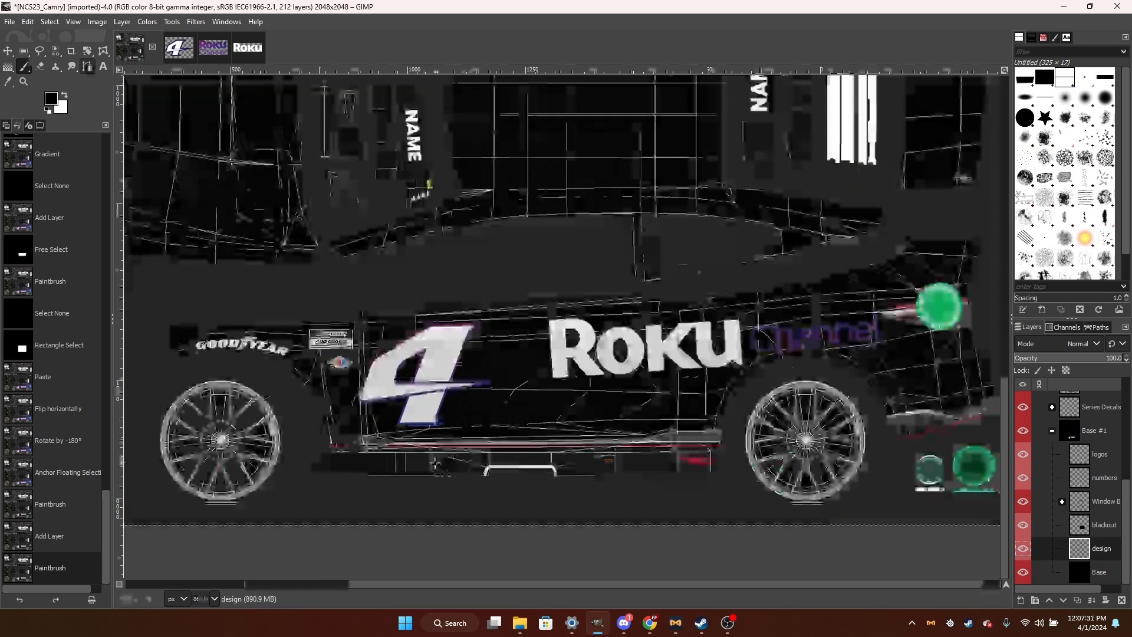
click(294, 440)
scroll(296, 411, down, 1)
scroll(697, 425, up, 2)
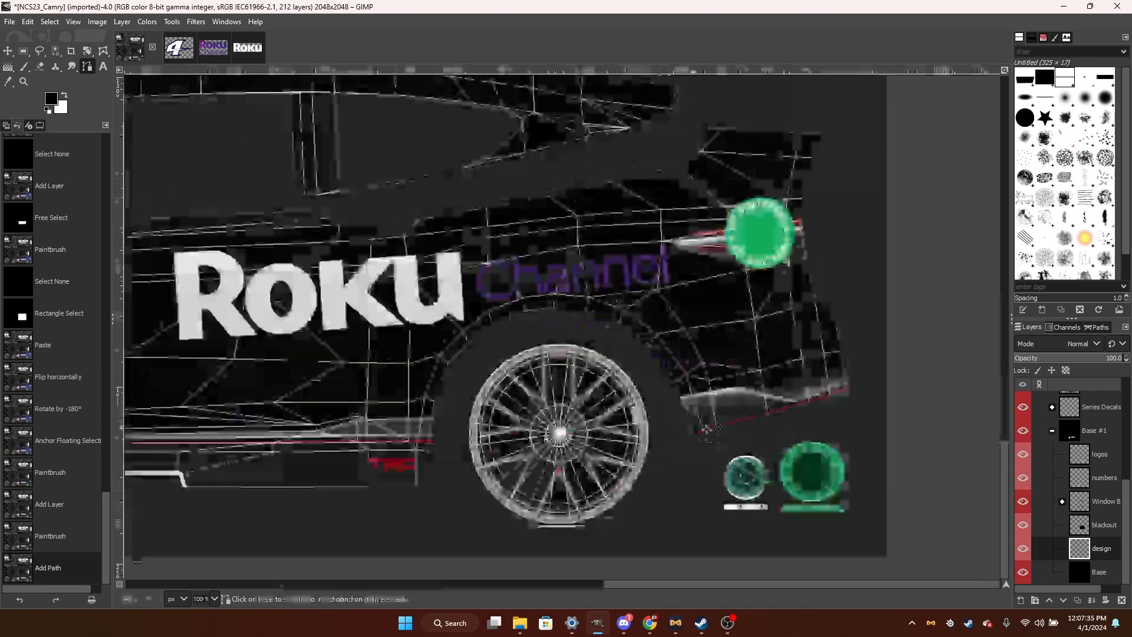
click(837, 419)
drag(837, 419, 832, 422)
scroll(833, 422, down, 2)
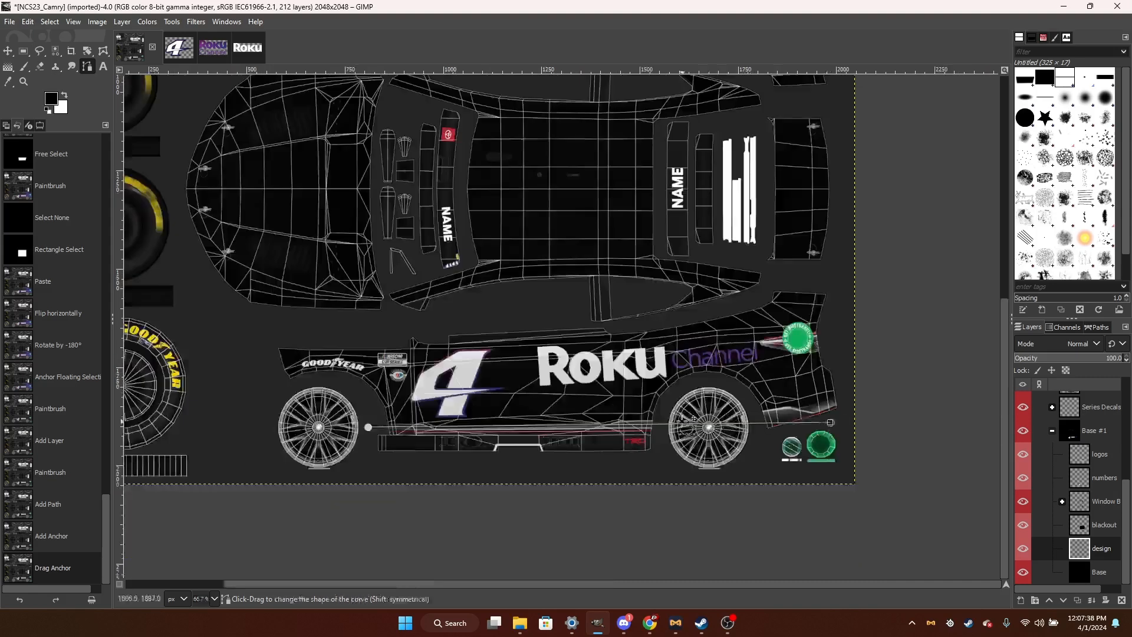
Bend the path segment between the front wheel and rear bumper into an S-curve by adjusting both anchor handles.
drag(450, 424, 516, 395)
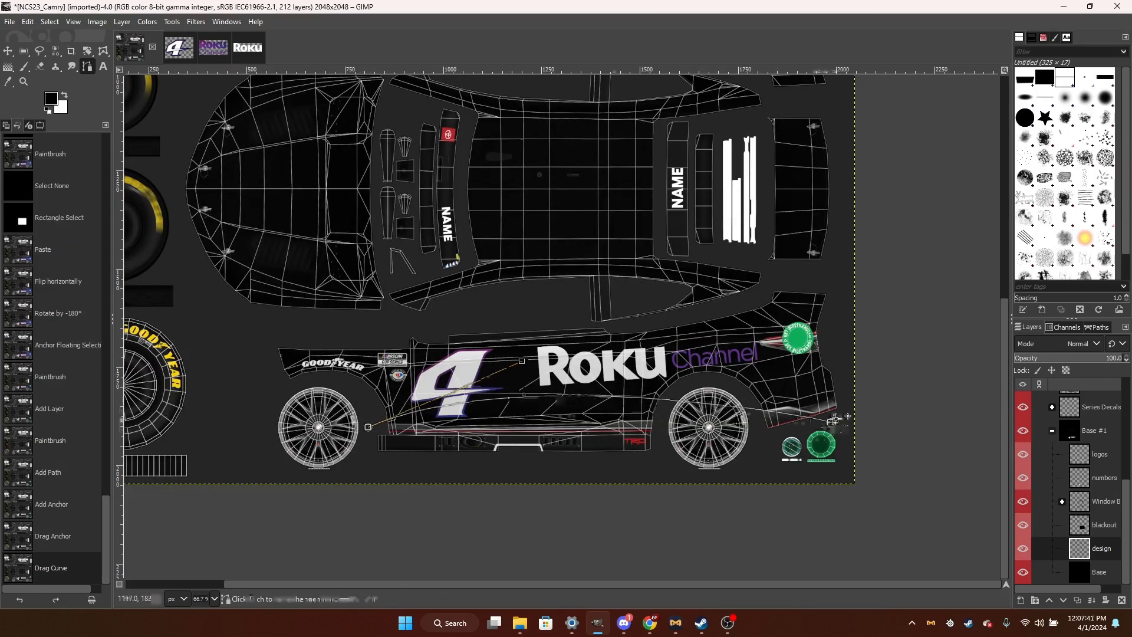
drag(830, 422, 842, 395)
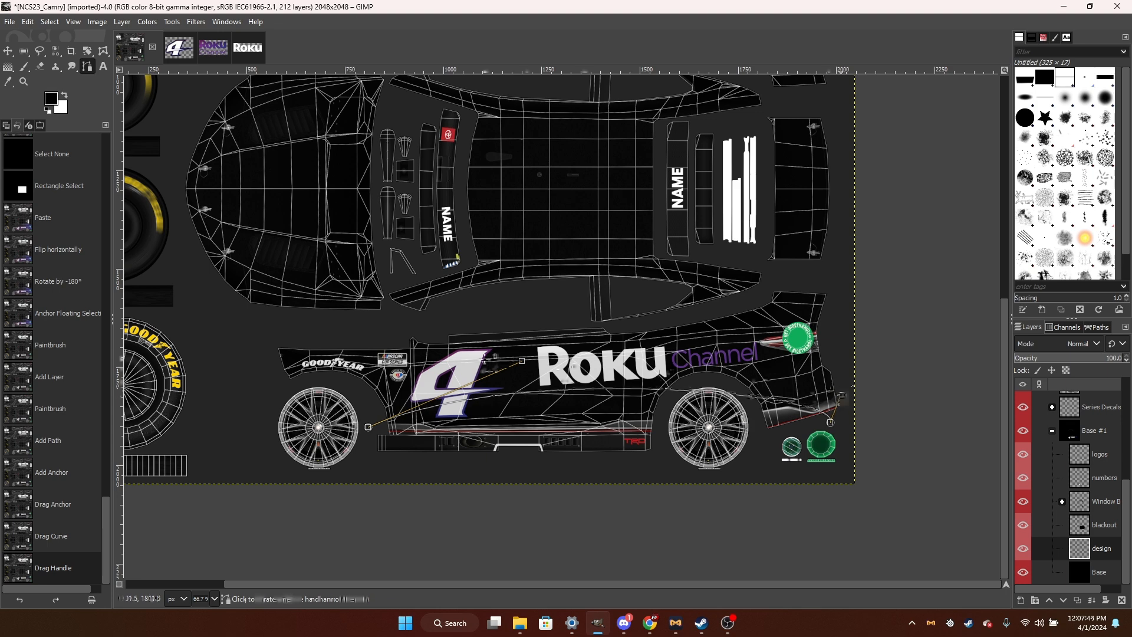
drag(522, 360, 518, 373)
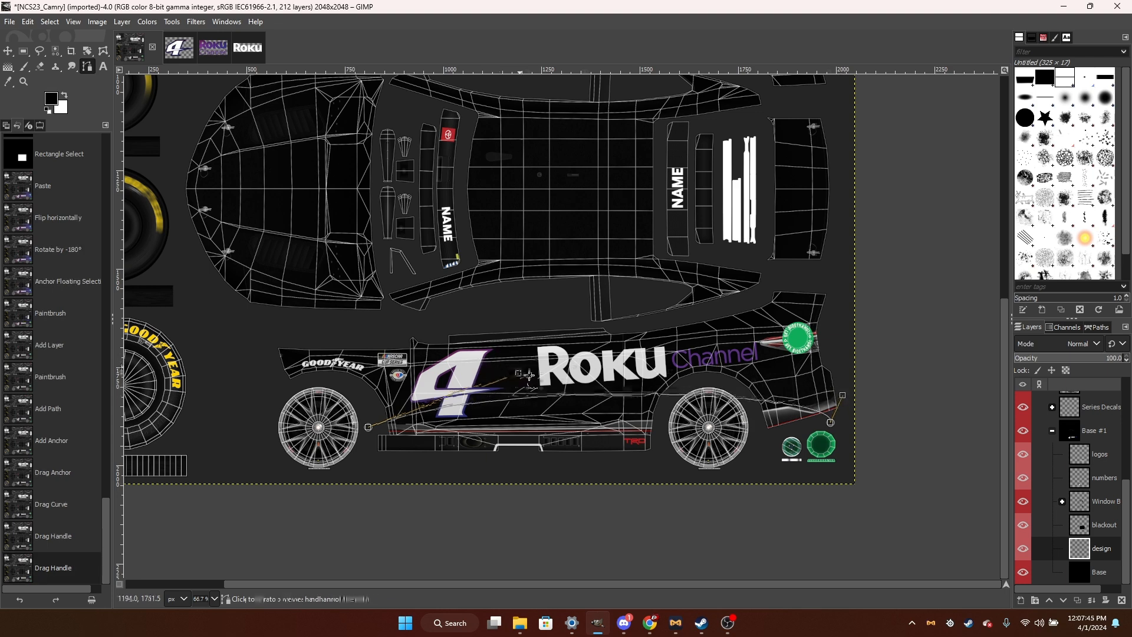
drag(842, 395, 857, 388)
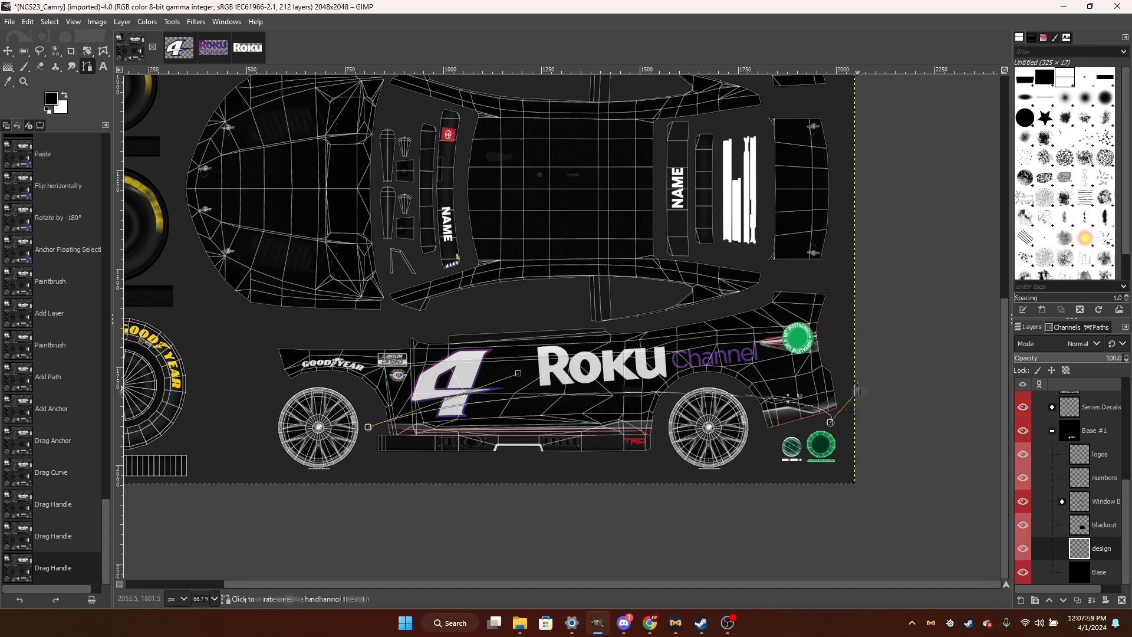
scroll(533, 393, up, 1)
scroll(656, 377, down, 1)
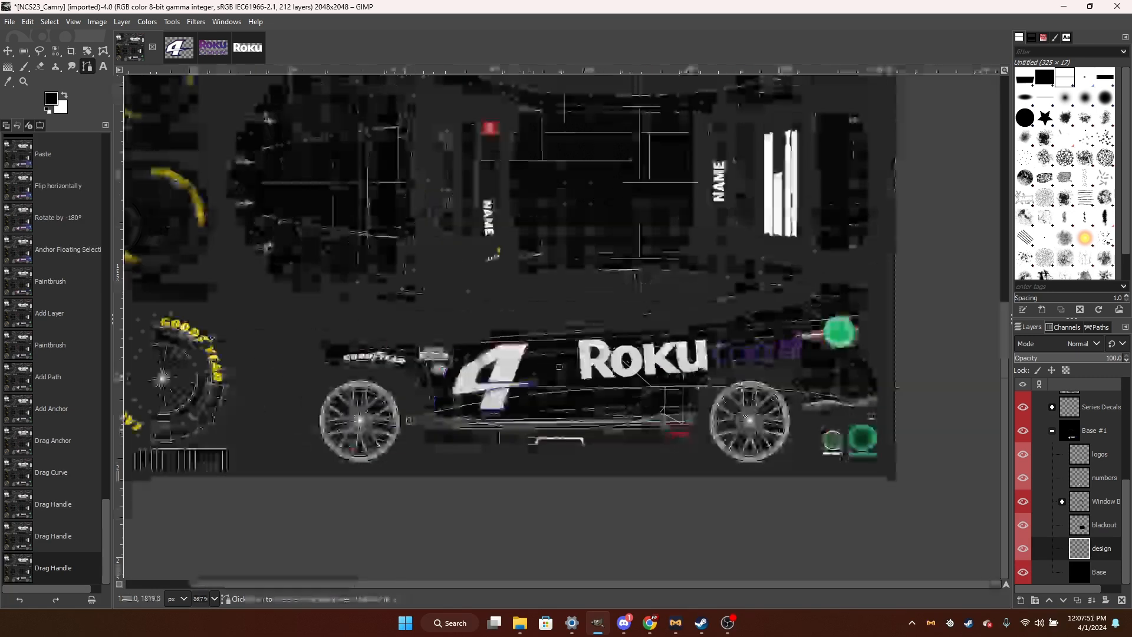
Extend the path with anchors up behind the rear bumper and forward above the roof pillar to the middle of the roof edge.
click(890, 383)
click(872, 416)
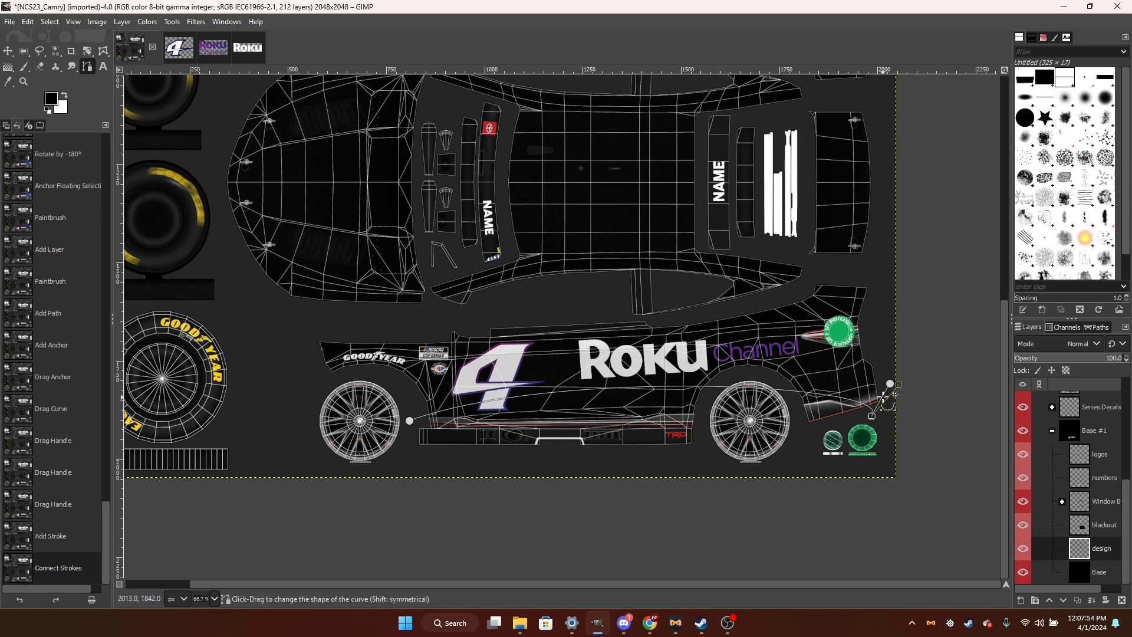
drag(890, 383, 892, 391)
click(887, 349)
click(887, 349)
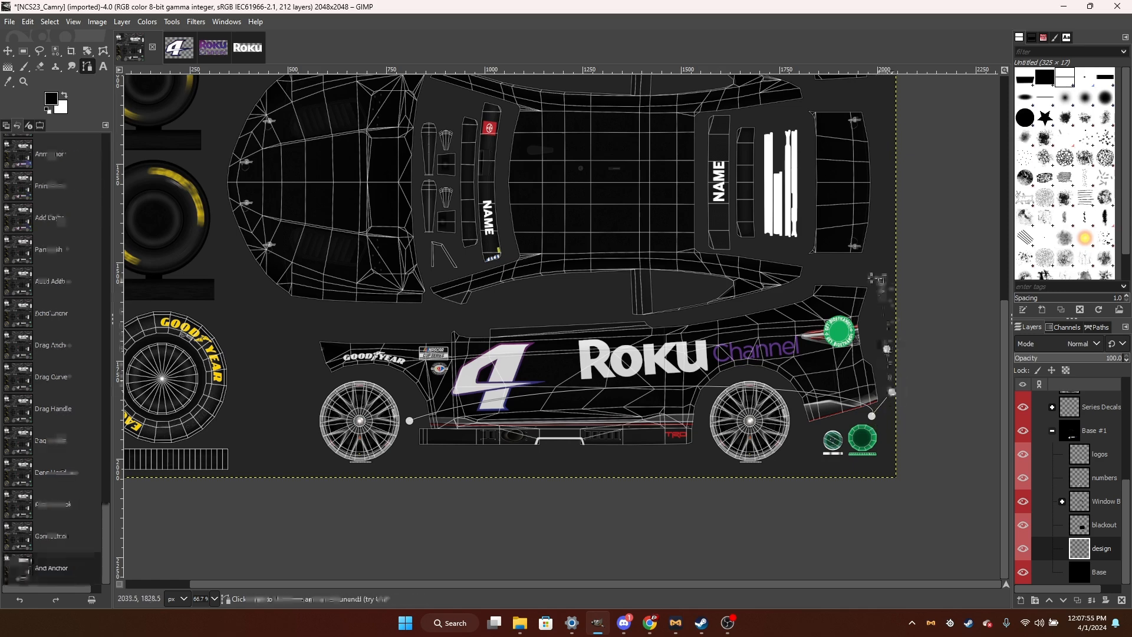
click(881, 282)
click(833, 269)
click(764, 254)
click(621, 244)
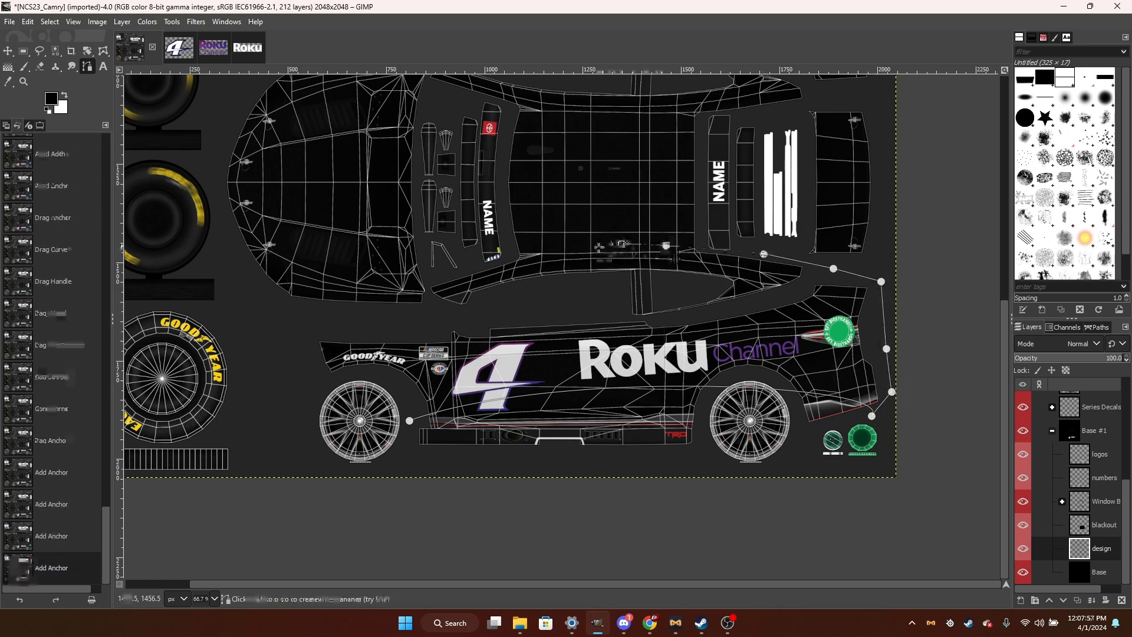
Add an anchor above the front wheel, curve the segment down from the roof, and close the path at its starting anchor.
scroll(569, 297, up, 1)
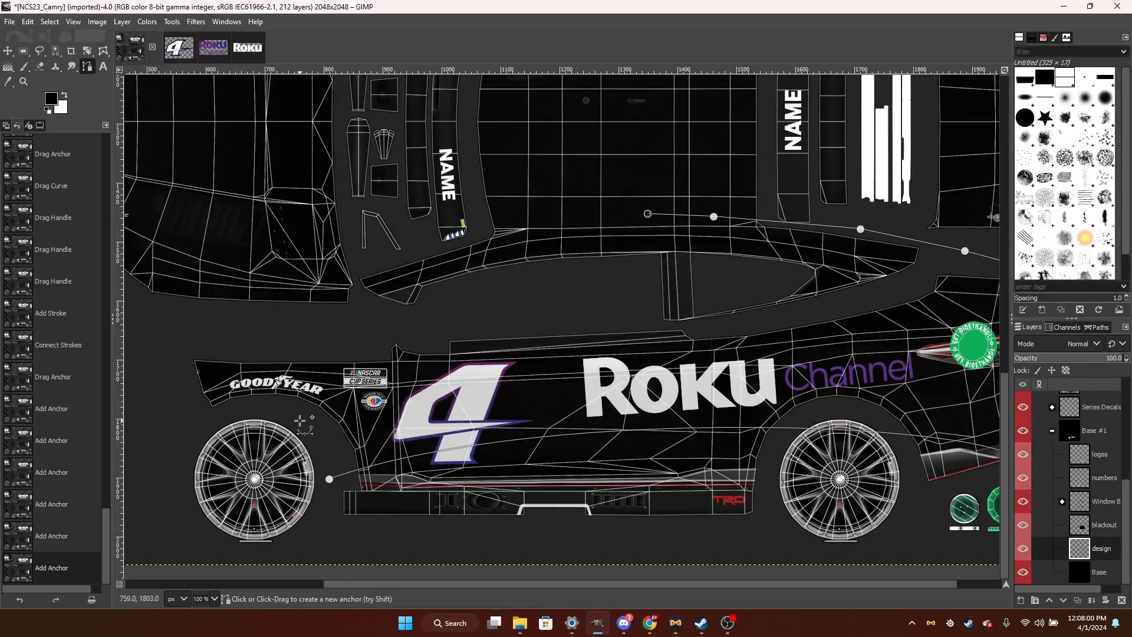
click(269, 409)
drag(378, 353, 458, 357)
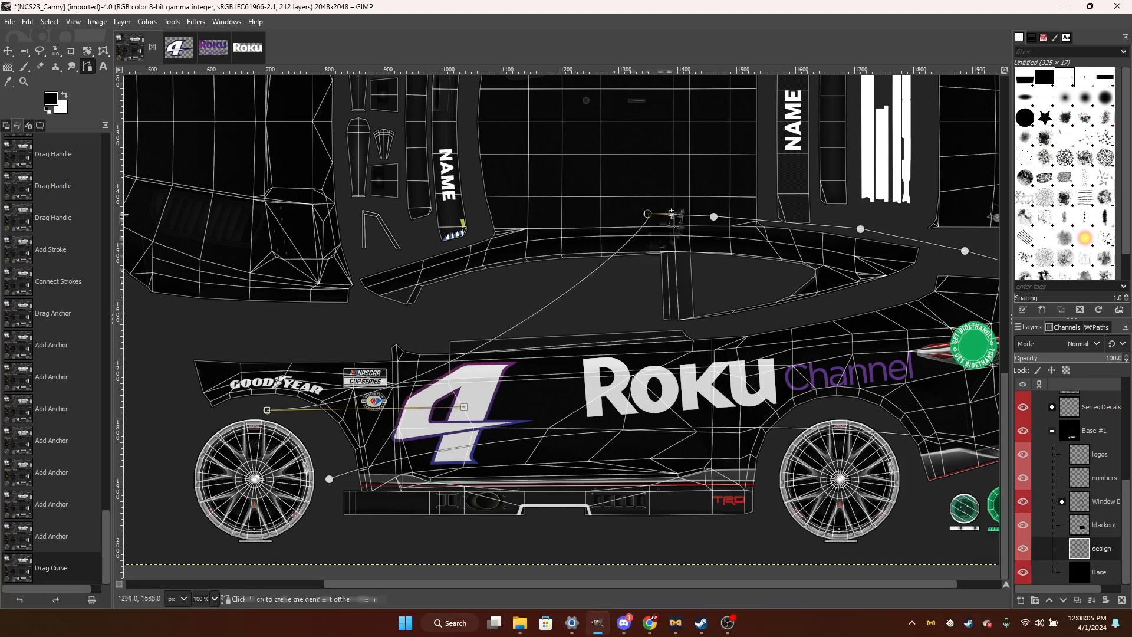
drag(672, 215, 646, 214)
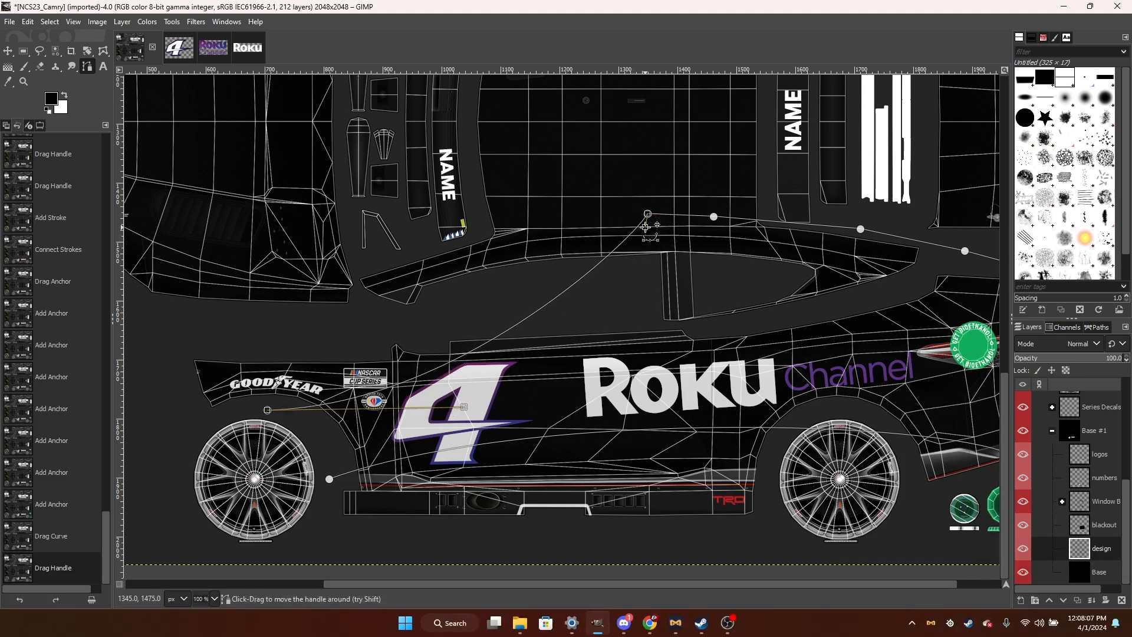
click(329, 478)
click(267, 410)
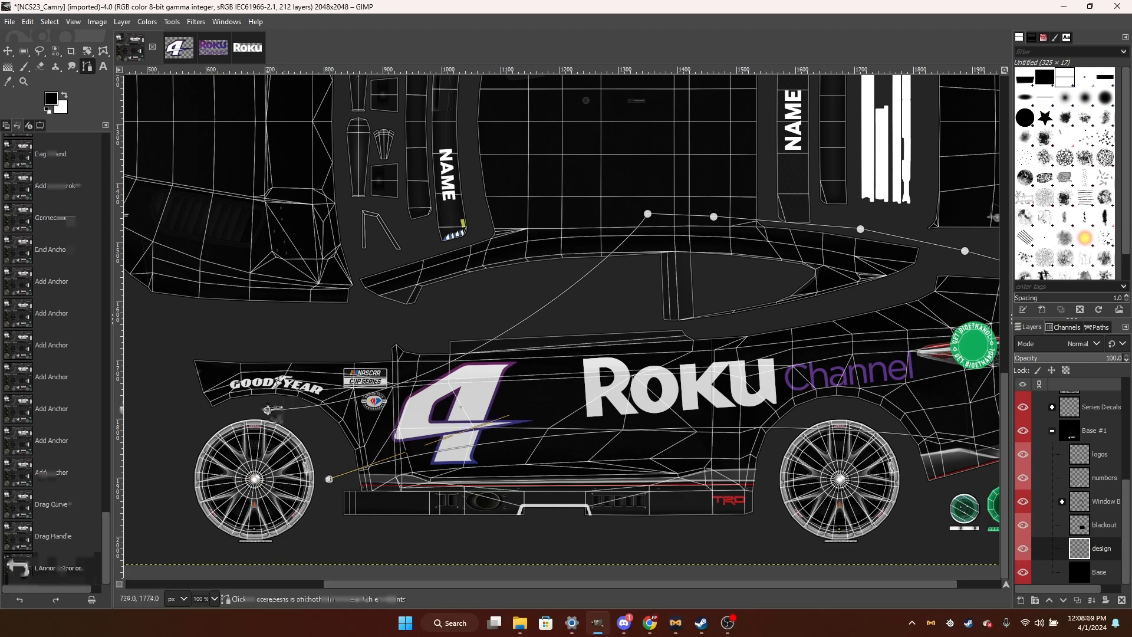
Convert the closed path to a selection and activate the Gradient tool with the custom purple-blue linear gradient.
click(40, 126)
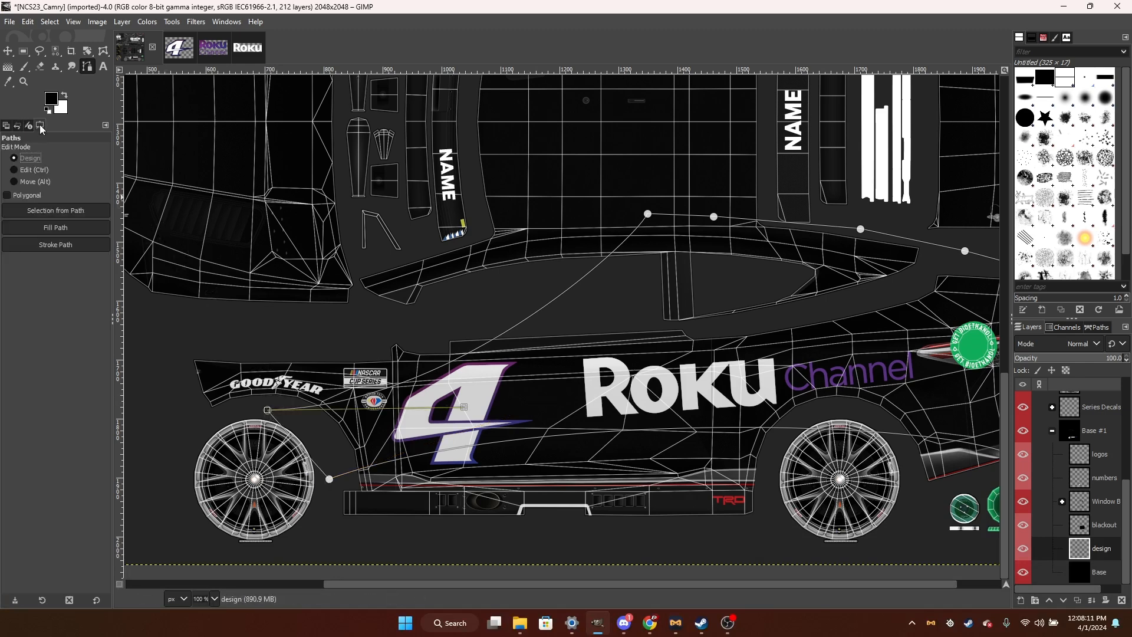
click(61, 215)
click(9, 67)
scroll(445, 415, down, 1)
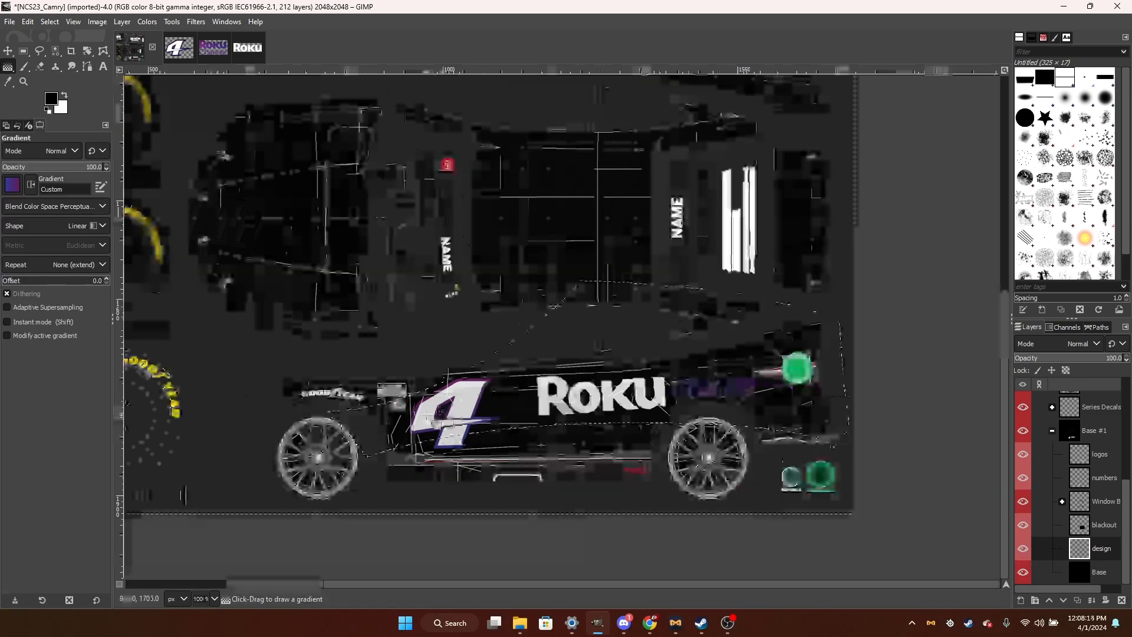
Fill the selected car side with a linear gradient running from purple at the front to blue at the rear, and clear the selection.
drag(445, 416, 569, 403)
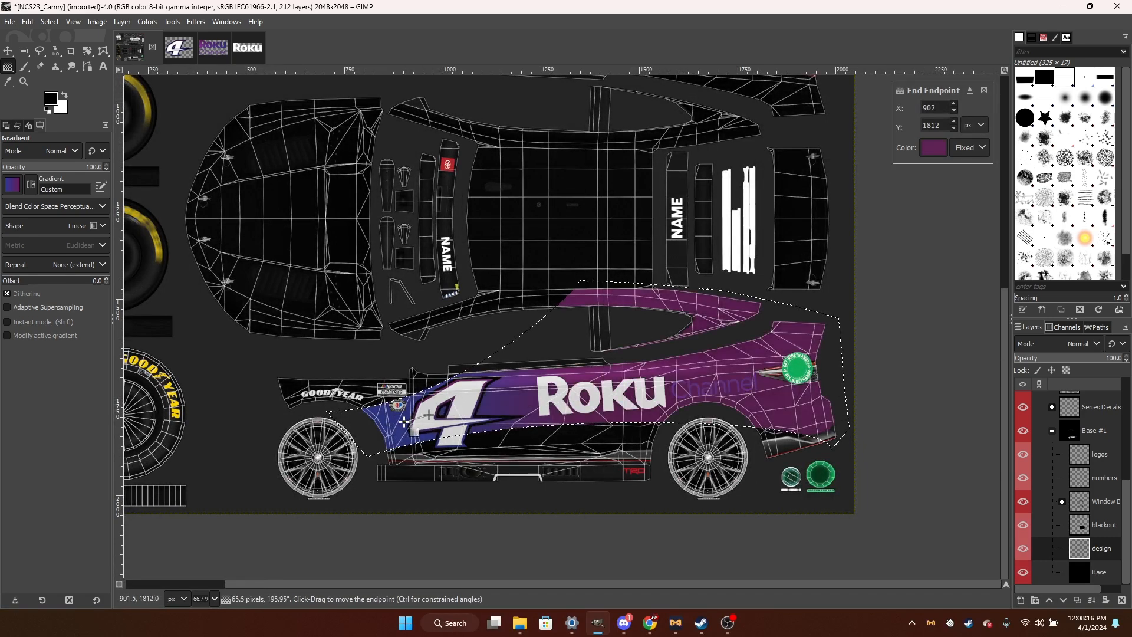
drag(434, 416, 747, 394)
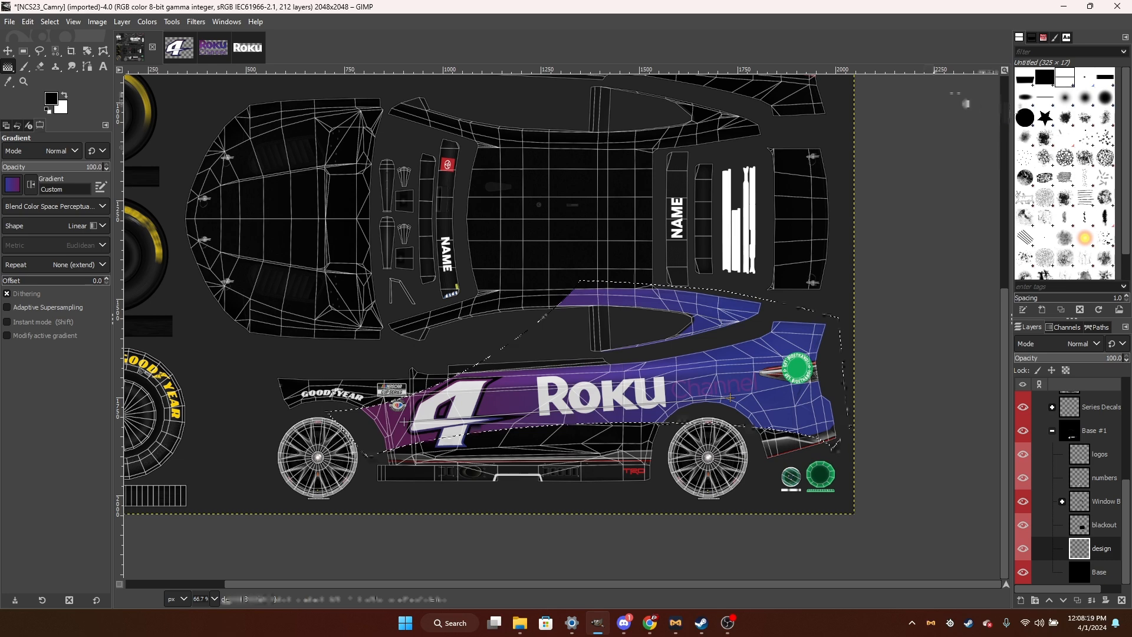
key(f)
right_click(284, 233)
mouse_move(333, 287)
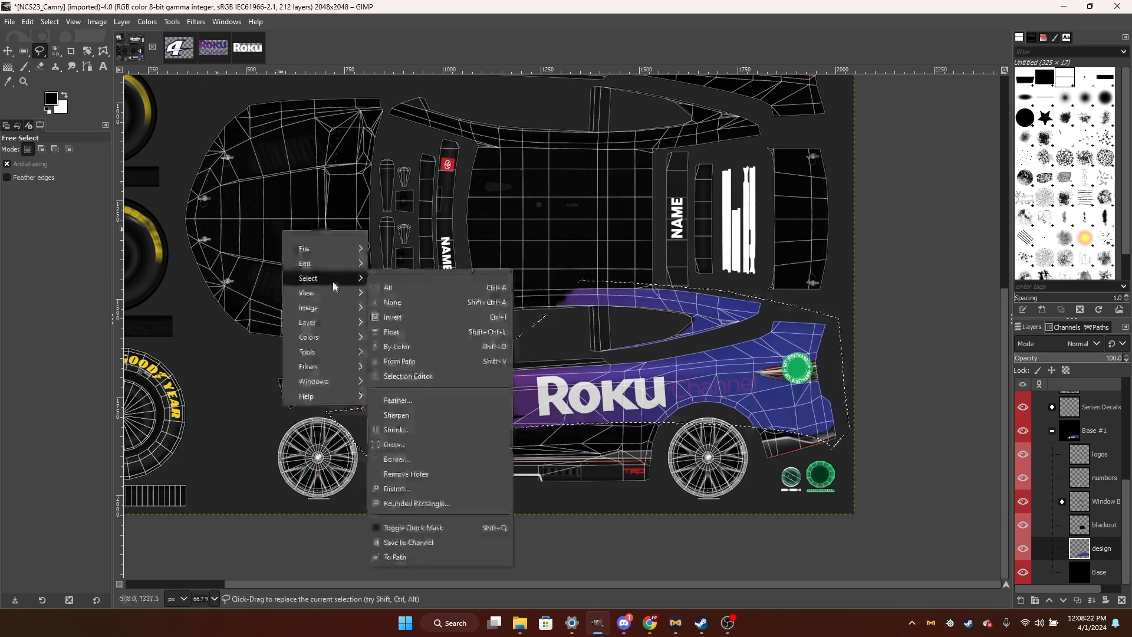
click(382, 303)
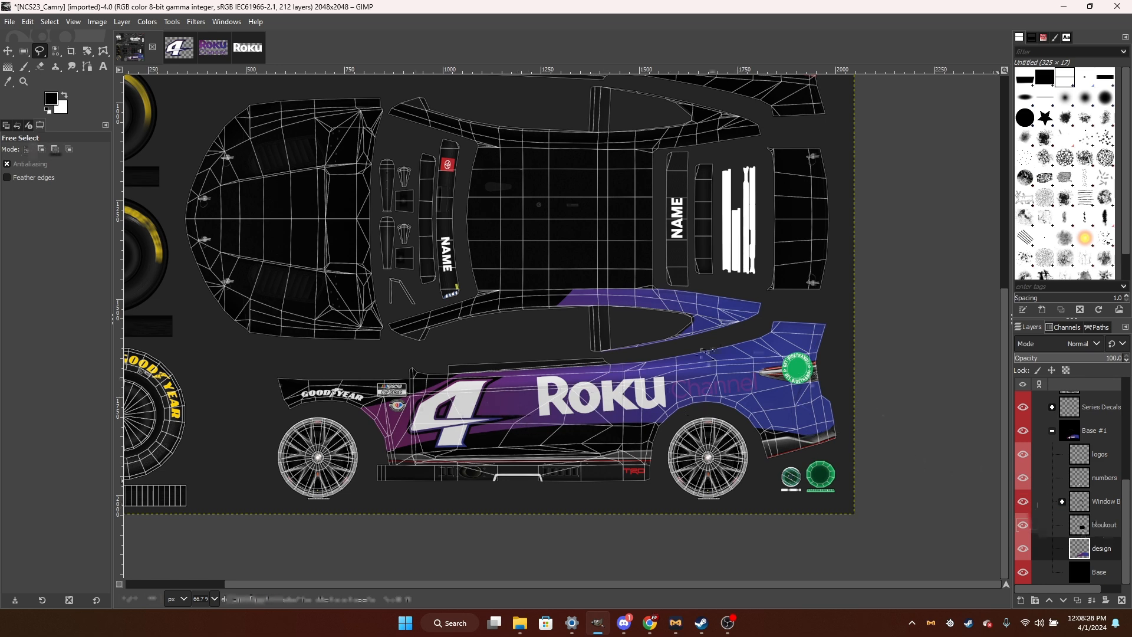
Turn the opaque content of the logos layer into a selection.
scroll(747, 378, up, 2)
click(1089, 452)
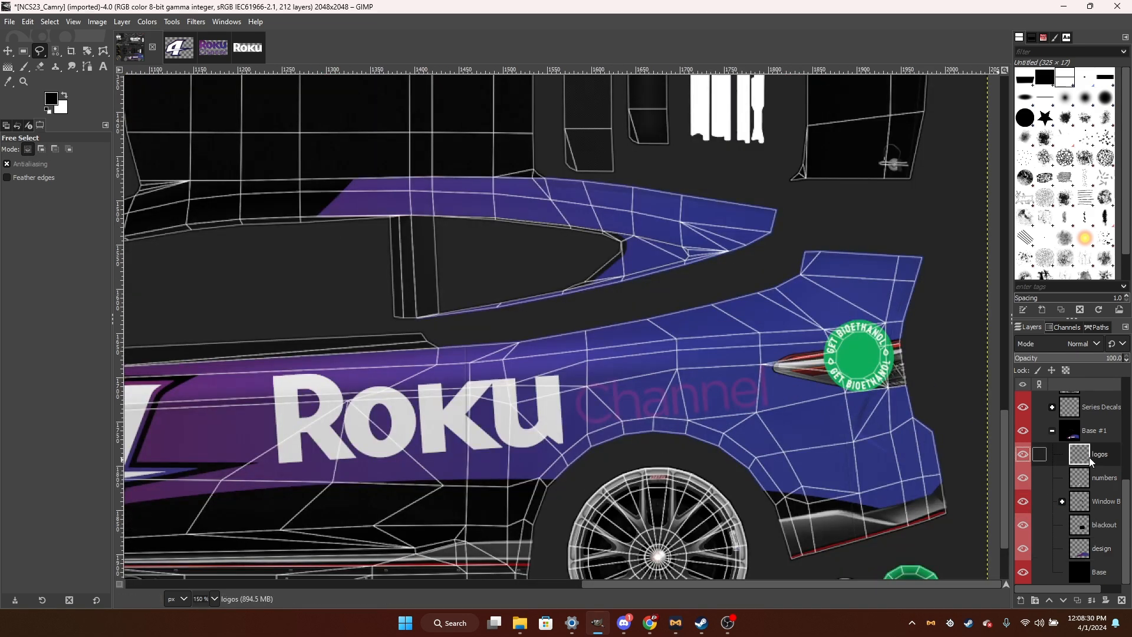
right_click(1089, 457)
click(1058, 423)
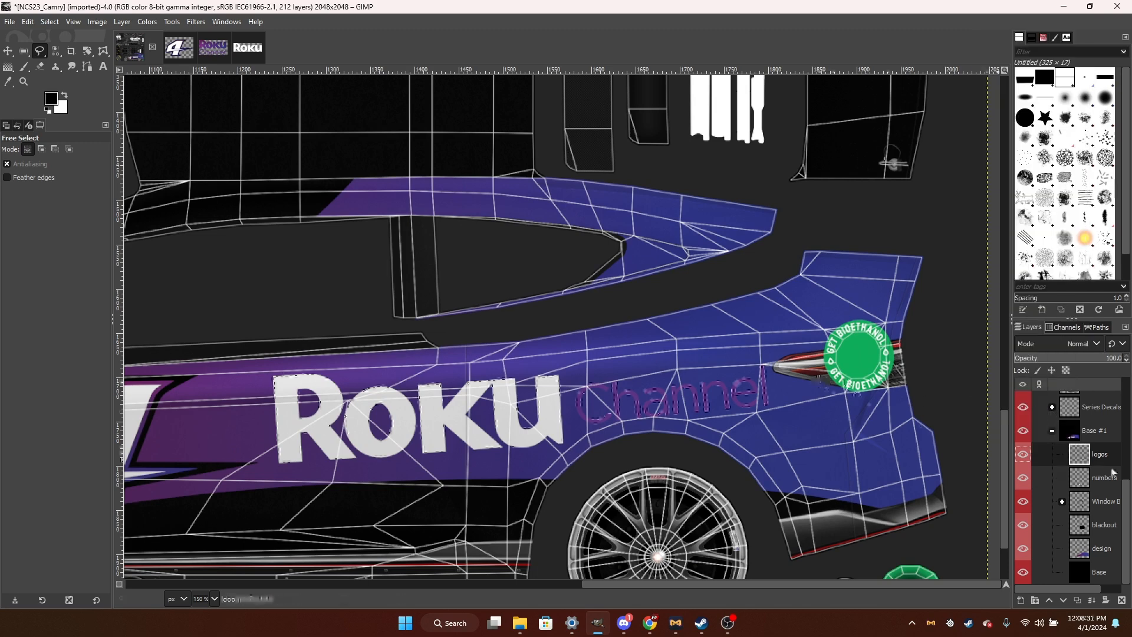
right_click(1097, 451)
click(1067, 415)
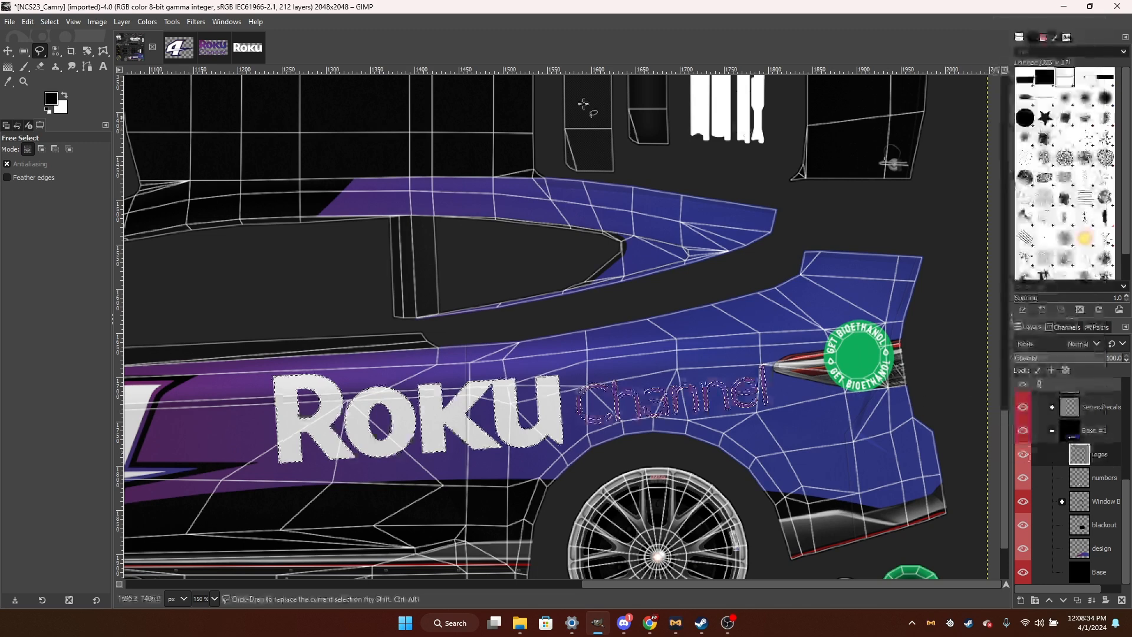
Paint the word "Channel" beside the Roku logo white with the Paintbrush and clear the selection.
click(23, 66)
click(63, 95)
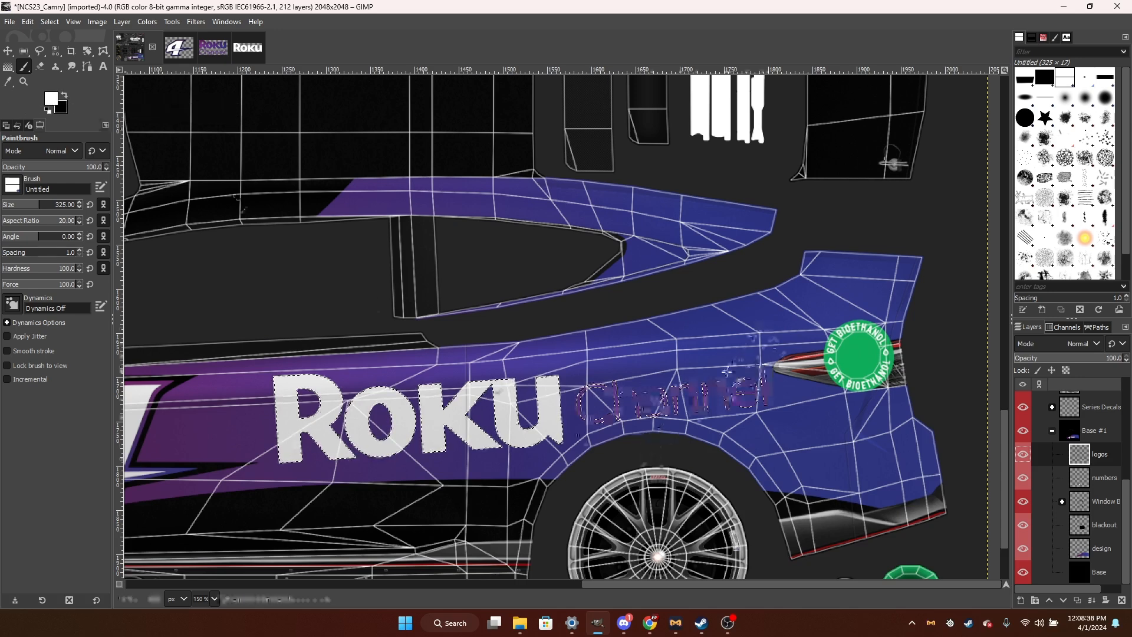
drag(727, 372, 720, 435)
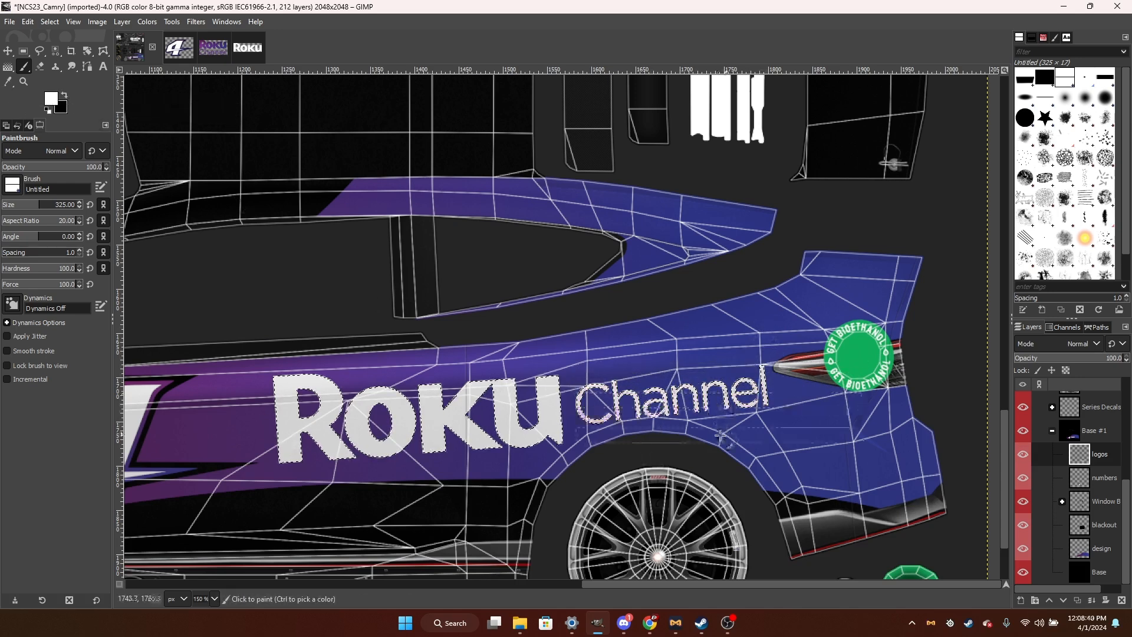
right_click(731, 332)
mouse_move(766, 375)
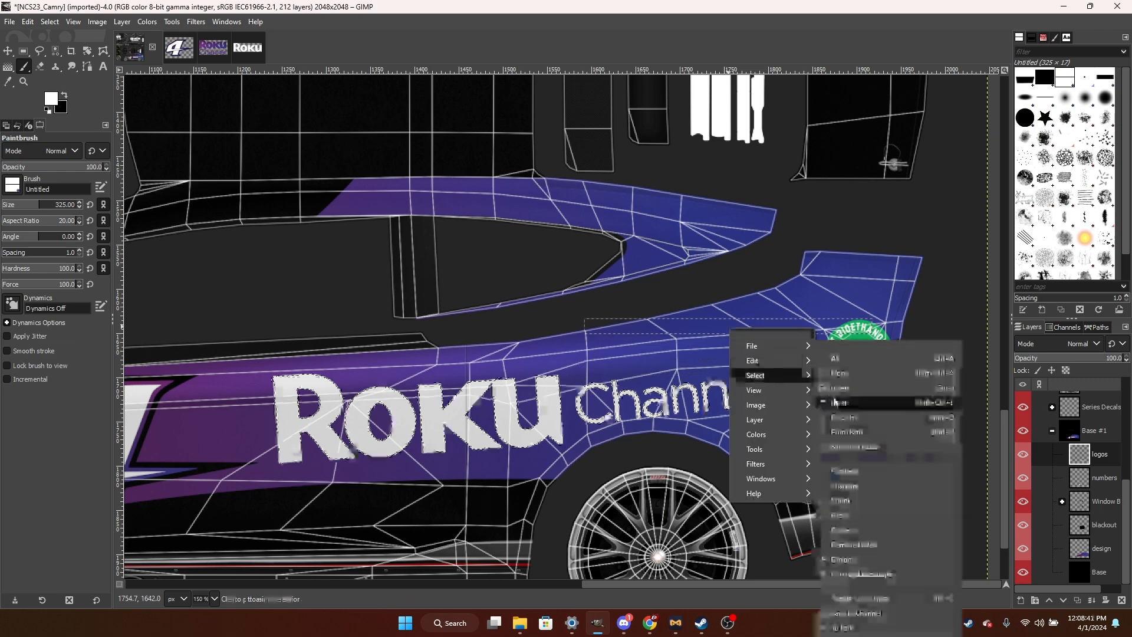
click(849, 374)
Examine the gradient and the white Roku Channel lettering on the car side against the rest of the template.
scroll(851, 375, down, 3)
scroll(851, 375, up, 1)
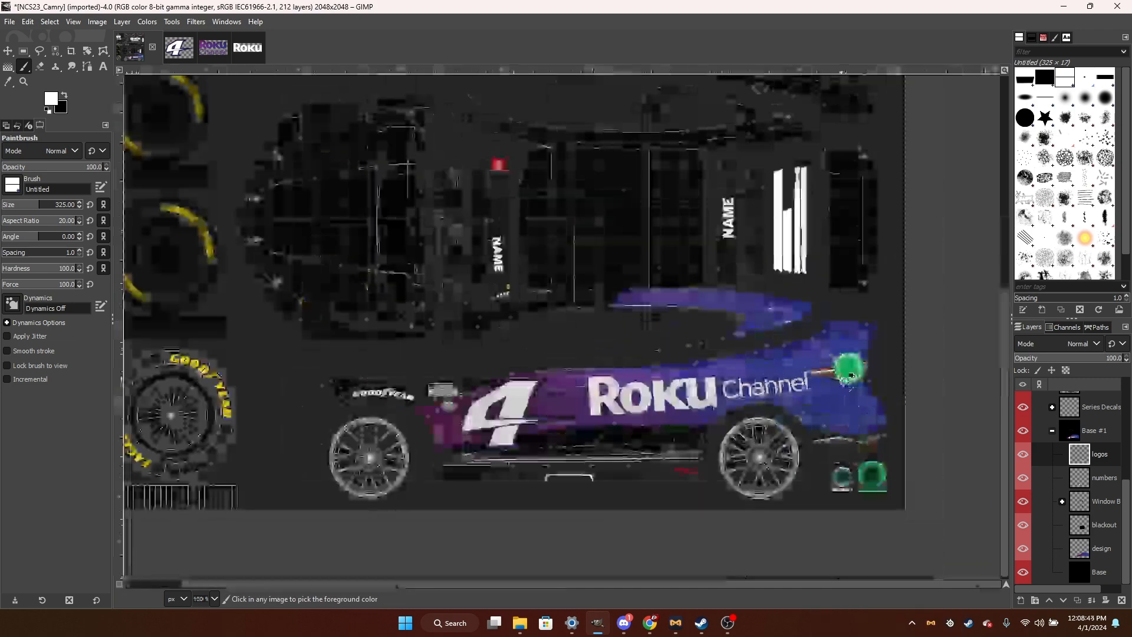
scroll(843, 380, down, 2)
scroll(782, 424, up, 2)
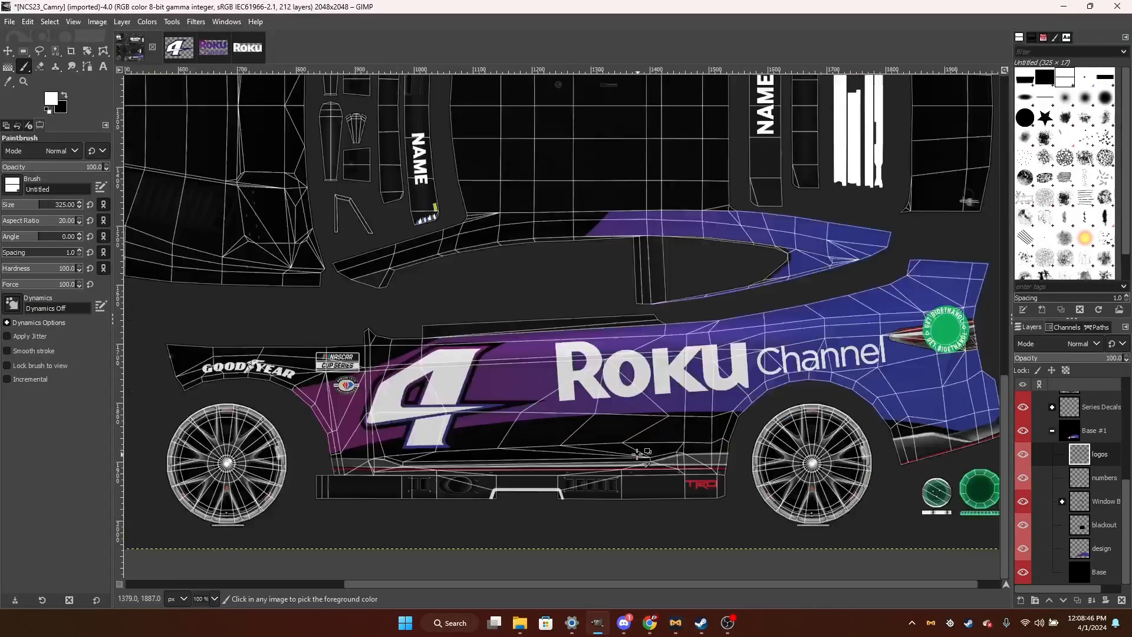
scroll(777, 412, down, 2)
scroll(775, 407, up, 2)
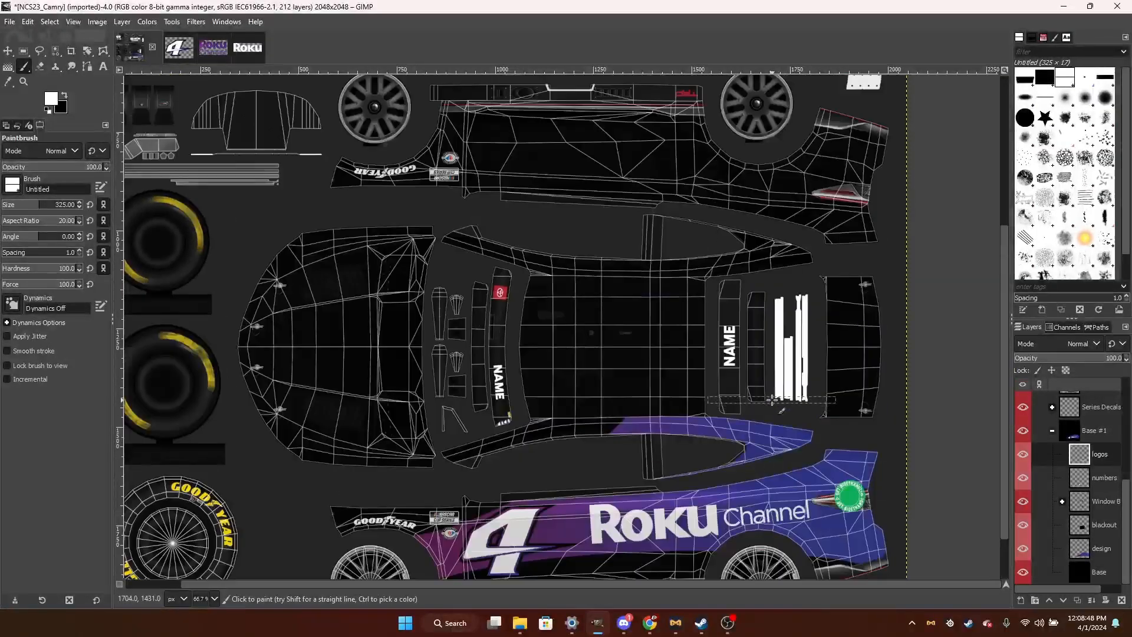
scroll(743, 377, down, 1)
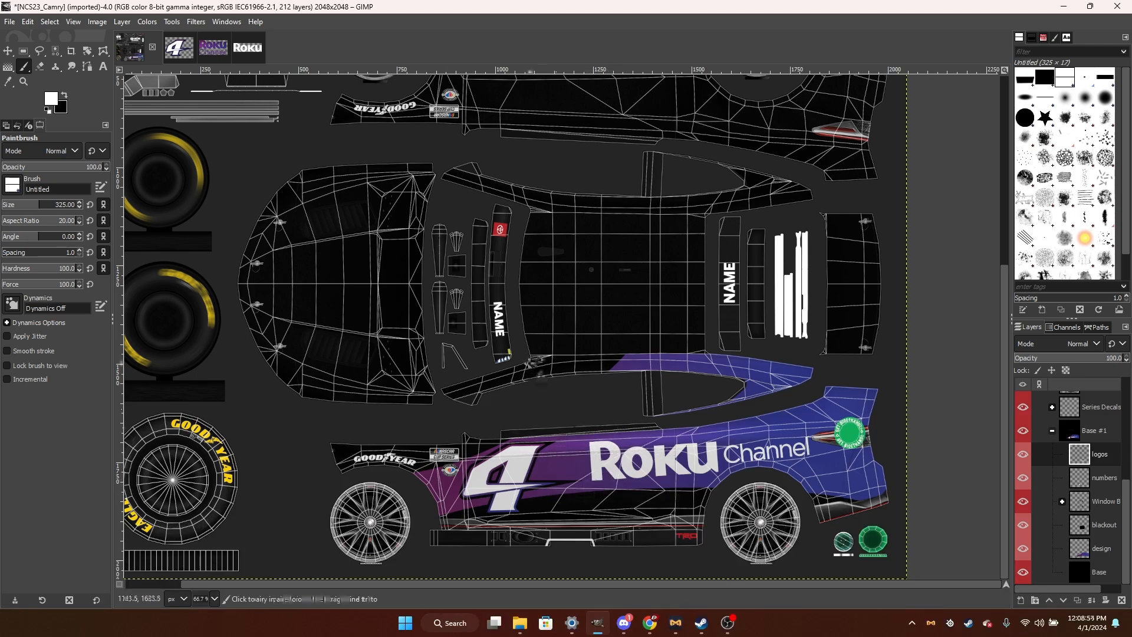
scroll(670, 545, up, 2)
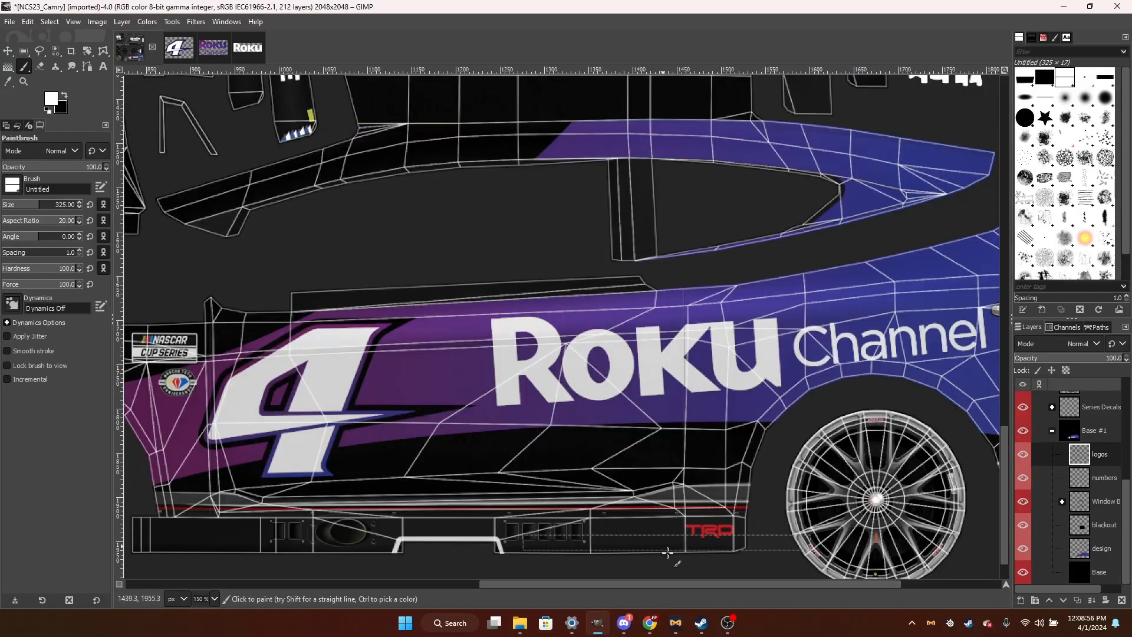
Create a new layer named "white" directly above the design layer.
click(1072, 552)
right_click(1072, 551)
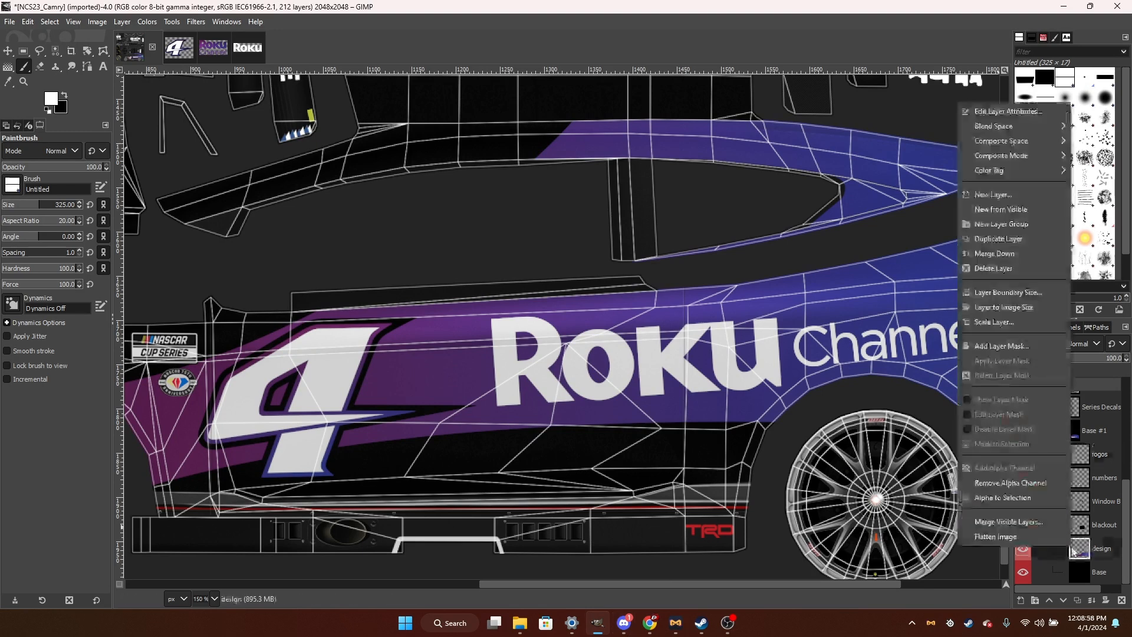
click(1000, 195)
text(white)
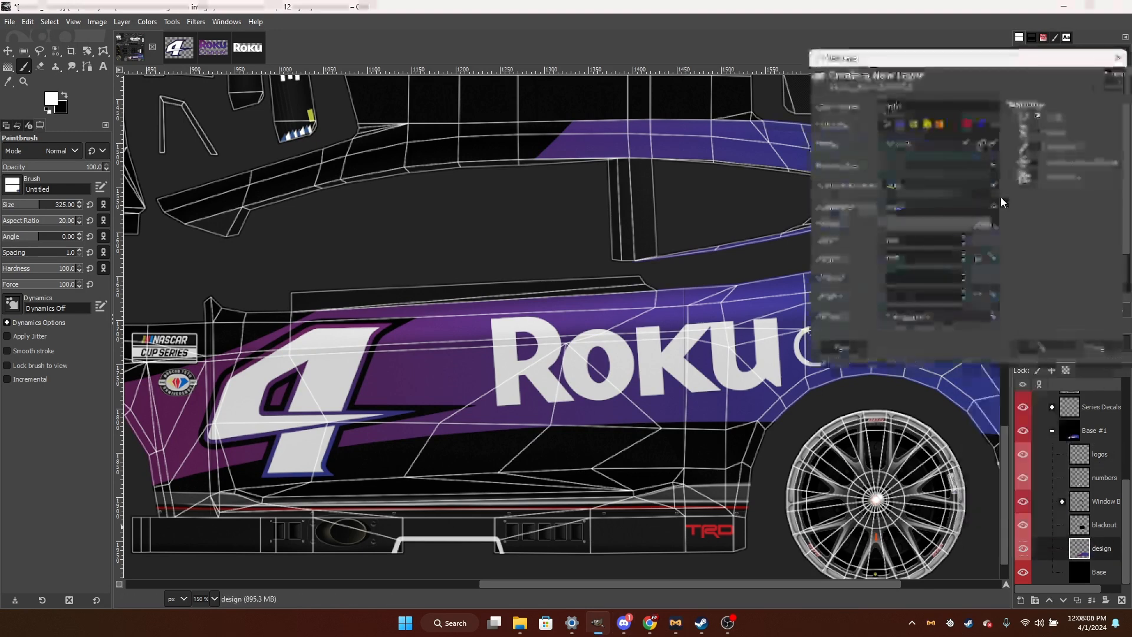
key(Return)
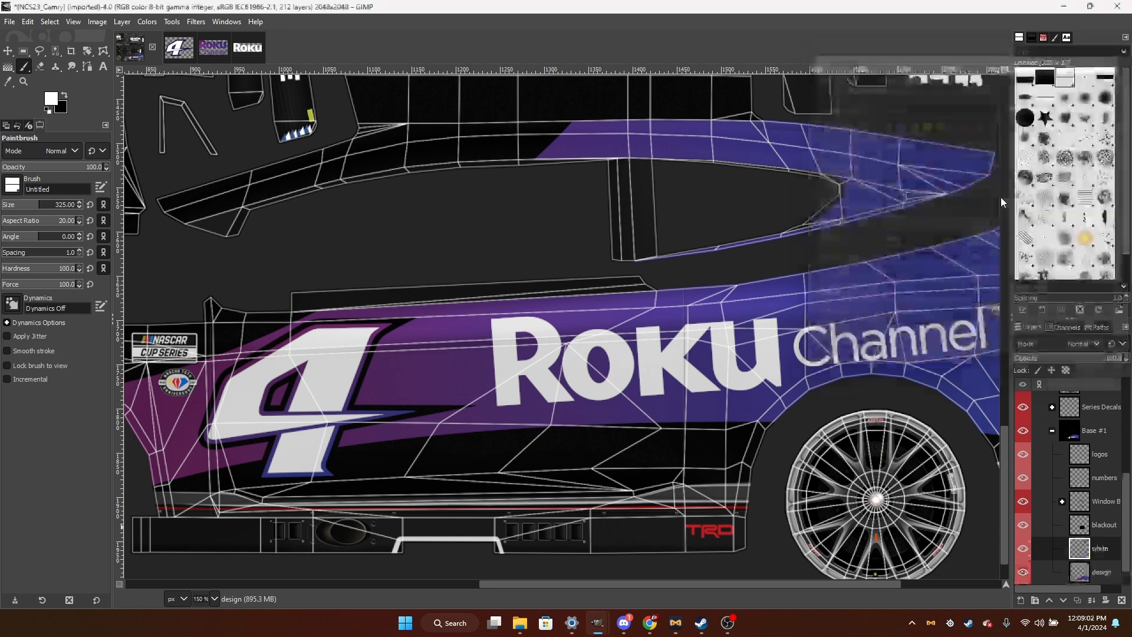
Start a path along the lower body with anchors at the front end of the side skirt and behind the rear wheel.
scroll(696, 391, down, 3)
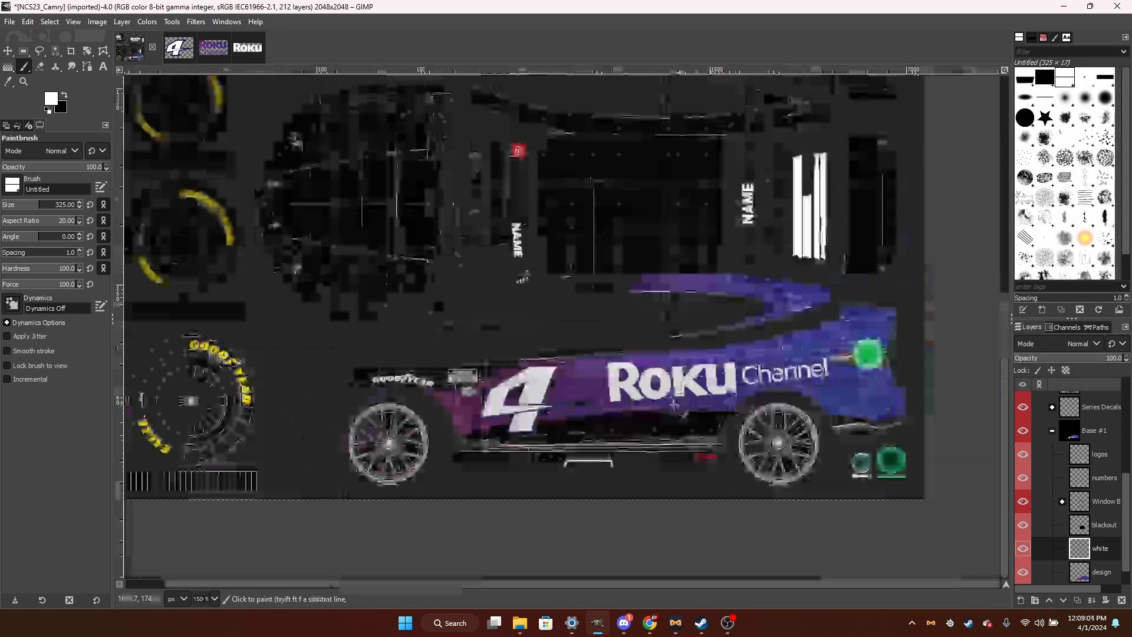
scroll(568, 376, up, 3)
scroll(568, 377, down, 2)
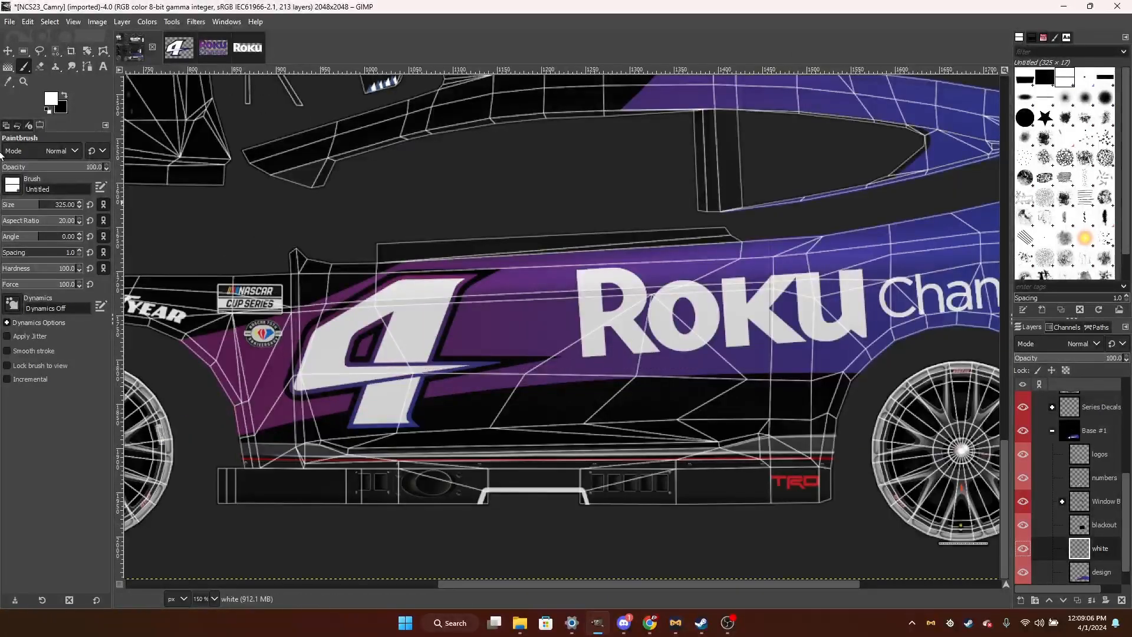
click(83, 69)
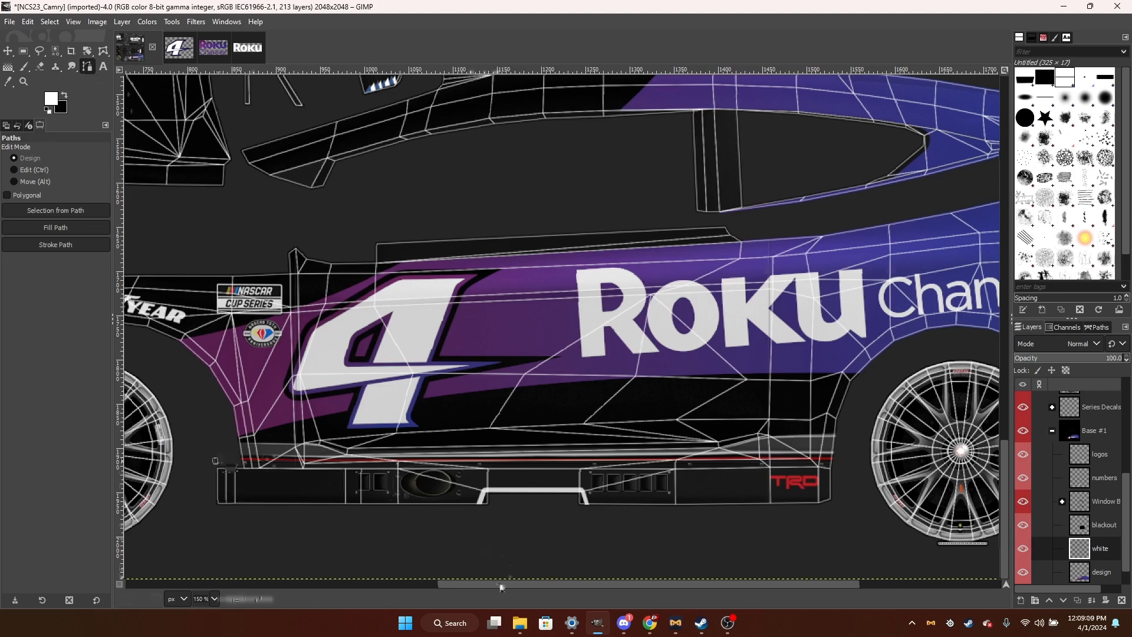
scroll(737, 566, right, 5)
click(938, 436)
drag(938, 436, 900, 461)
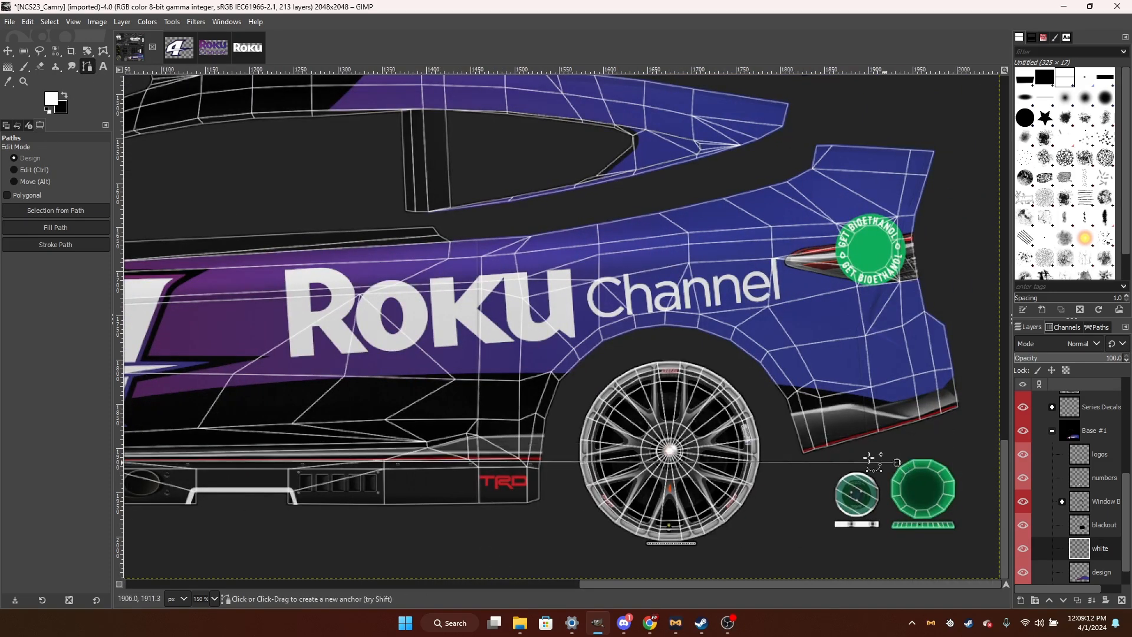
Bend the path segment into an arch over the rear wheel and fine-tune the handles at both ends.
scroll(691, 462, down, 1)
drag(576, 463, 634, 411)
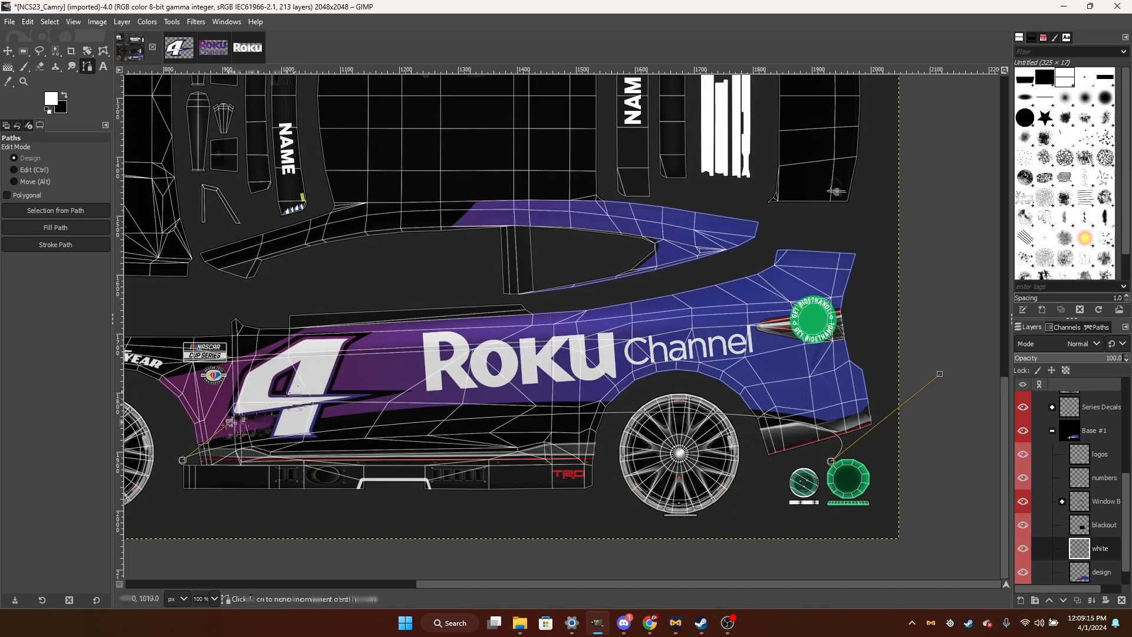
drag(231, 422, 207, 409)
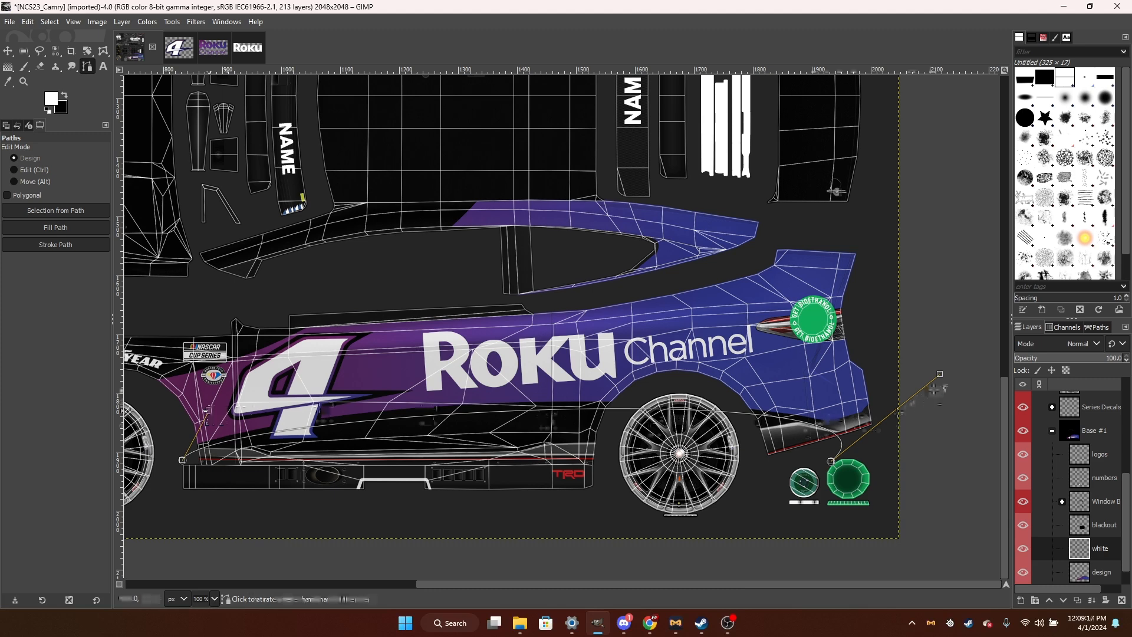
drag(939, 374, 933, 375)
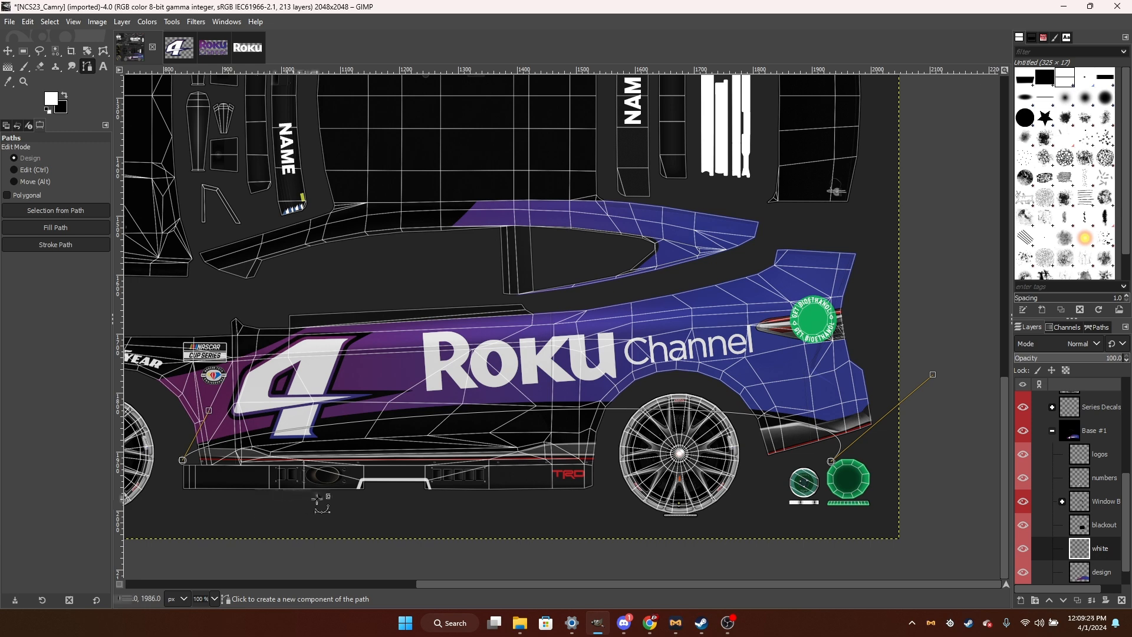
Add a lower return curve from the path's rear anchor to a new anchor below the front end of the side skirt.
click(375, 501)
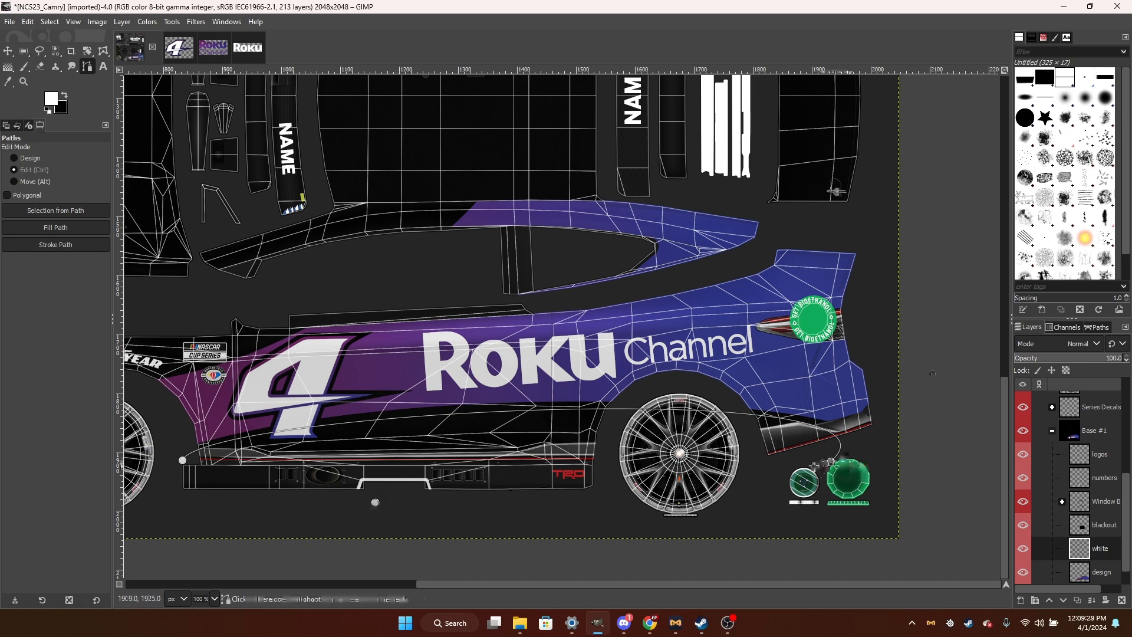
drag(831, 461, 933, 374)
drag(770, 470, 570, 423)
click(424, 525)
drag(374, 502, 171, 502)
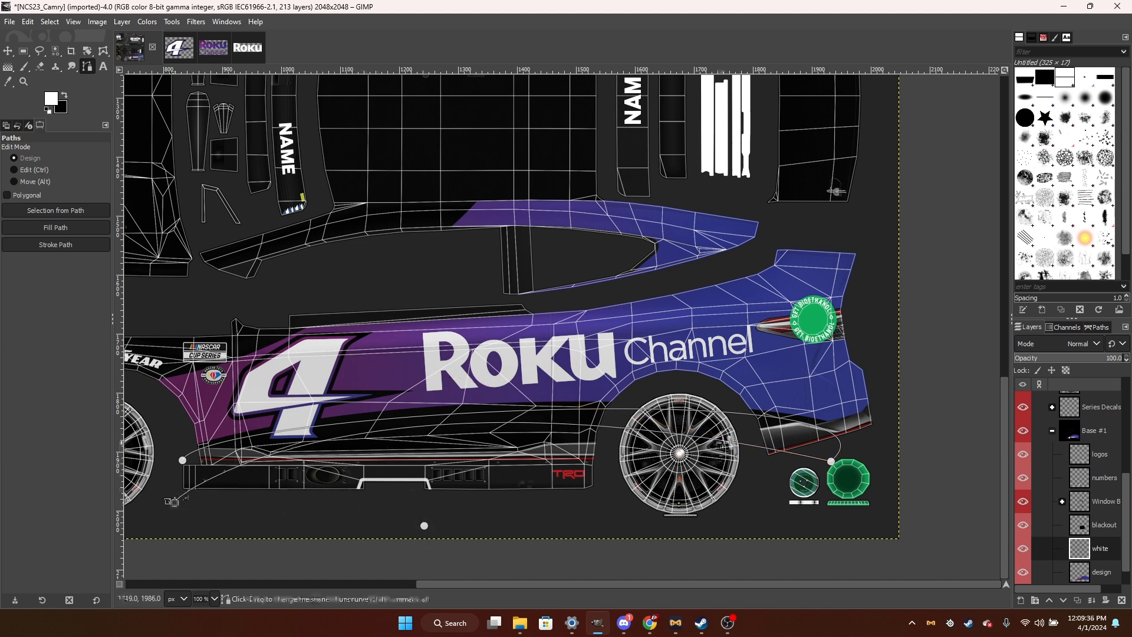
Reshape the path's lower curve by adjusting the handles of its rear anchor and its lower front anchor.
click(831, 461)
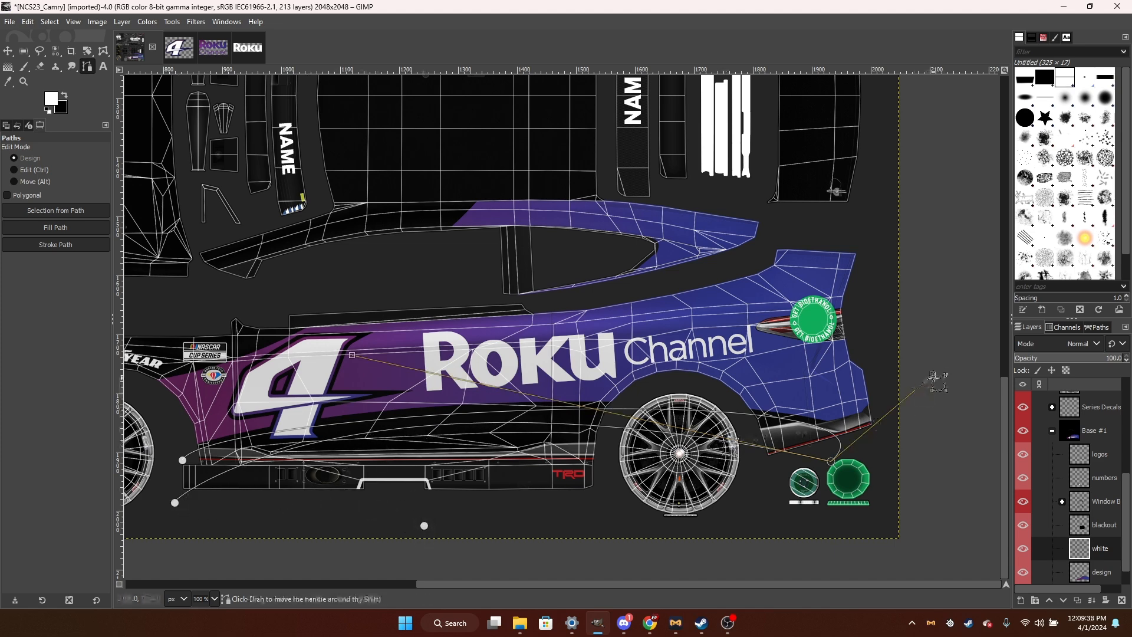
drag(933, 377, 904, 377)
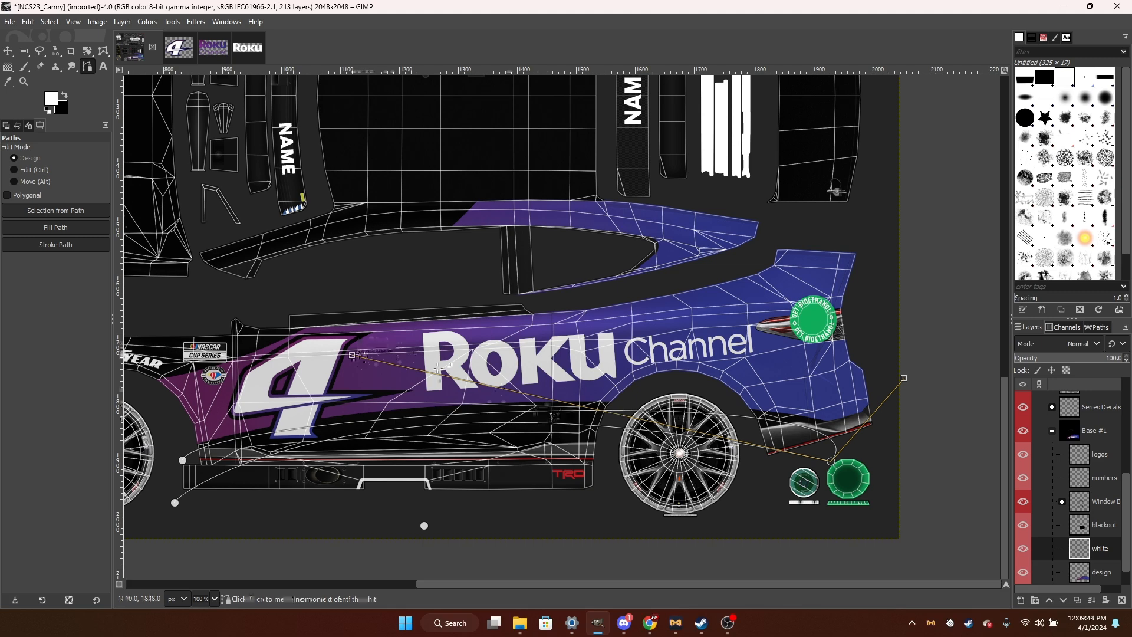
drag(352, 354, 716, 372)
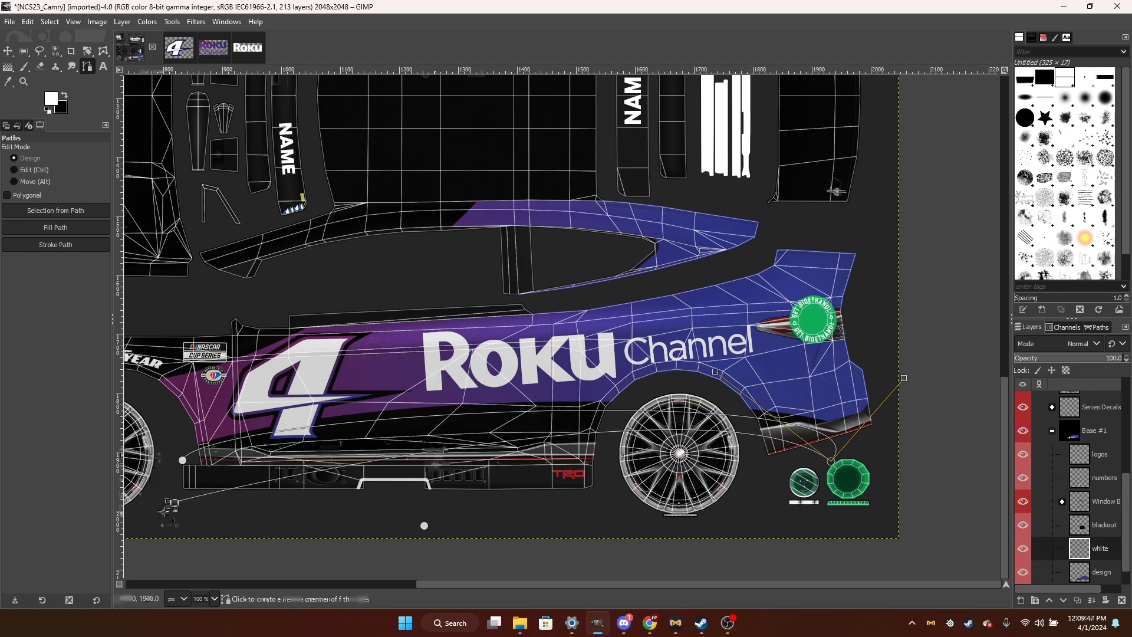
drag(174, 502, 160, 448)
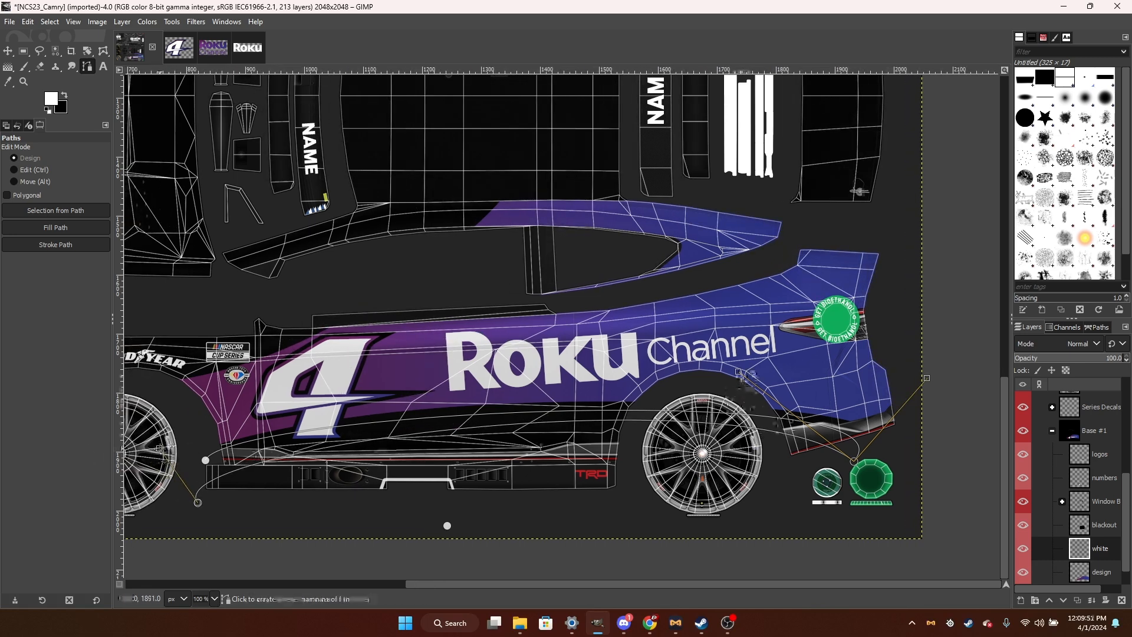
Cut the white layer, and undo both that cut and the last stroke added to the path.
key(ctrl+x)
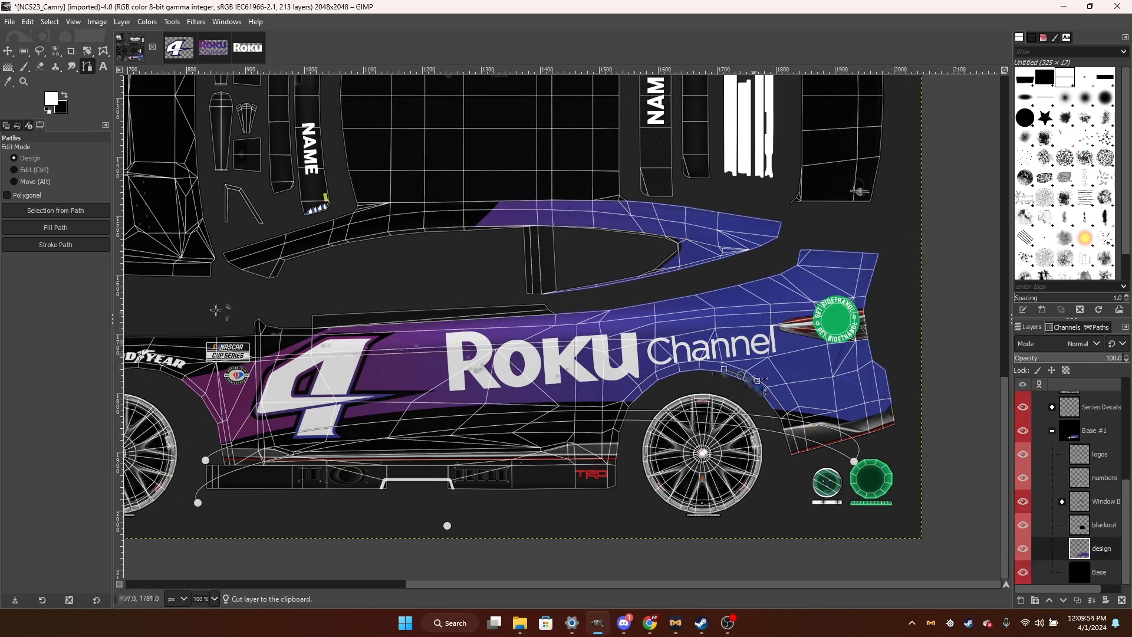
click(18, 126)
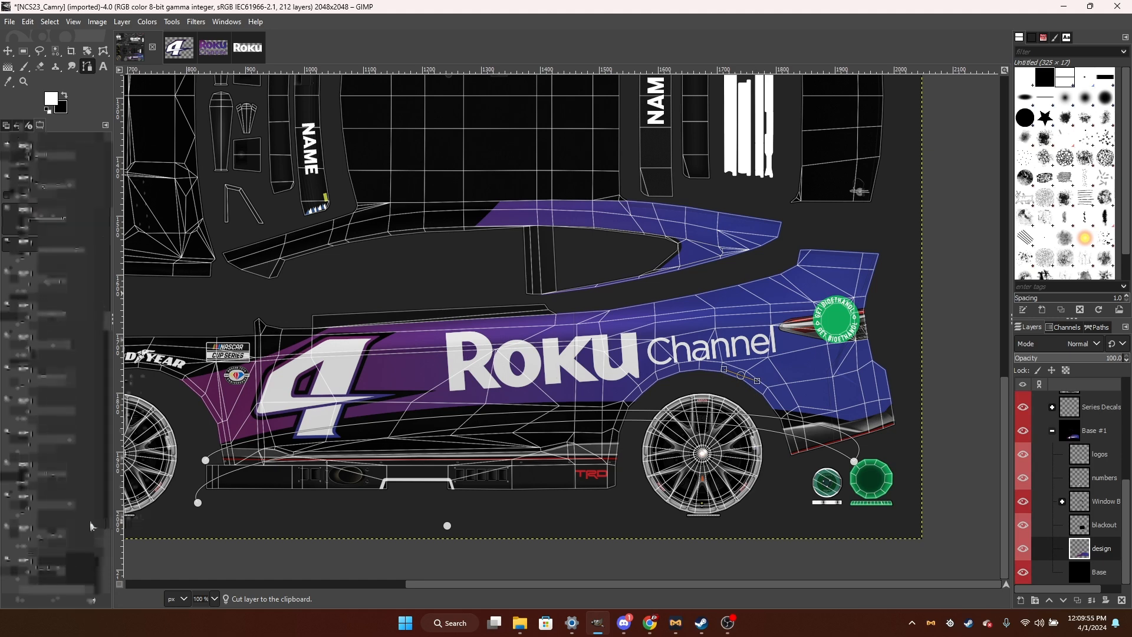
key(ctrl+z)
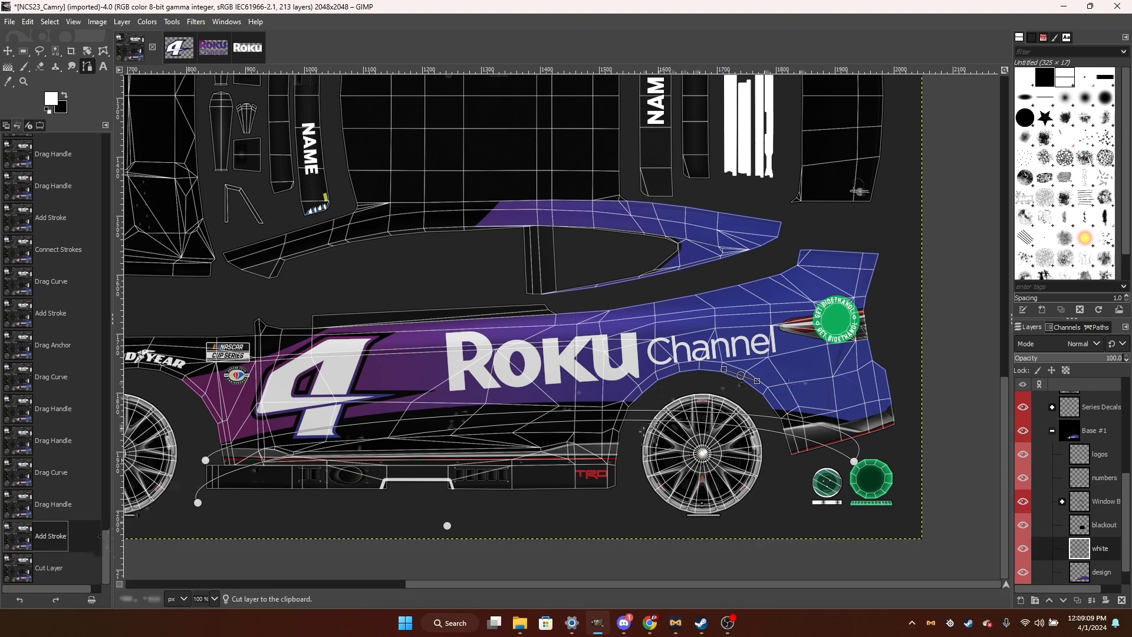
key(ctrl+z)
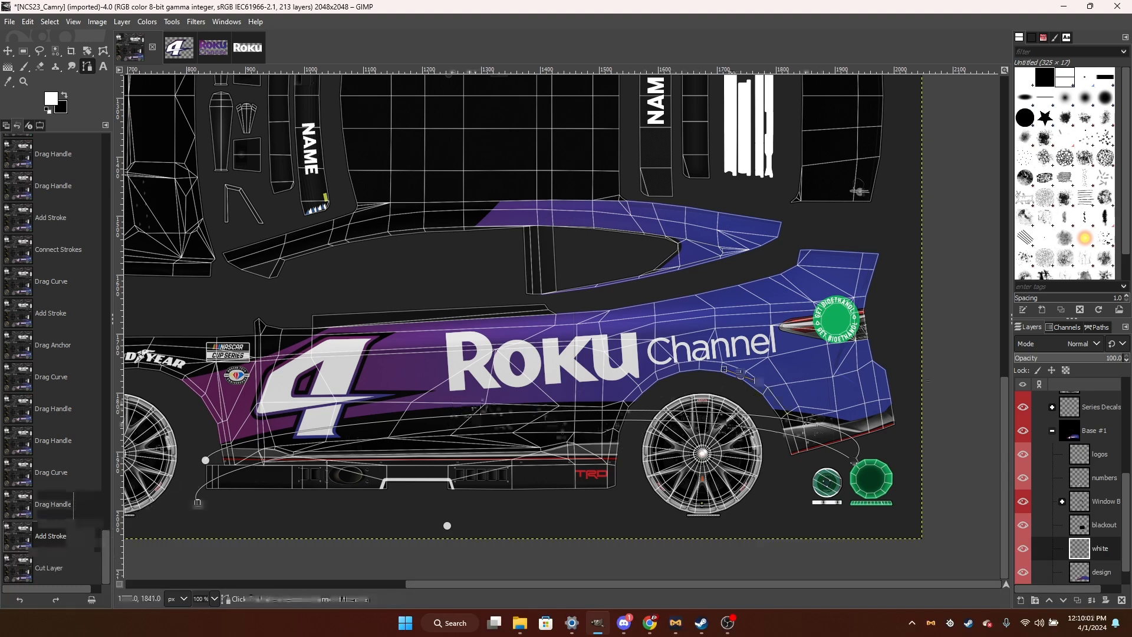
Adjust the rear and front anchor handles of the existing path, and abandon that path to start over.
drag(749, 372, 782, 380)
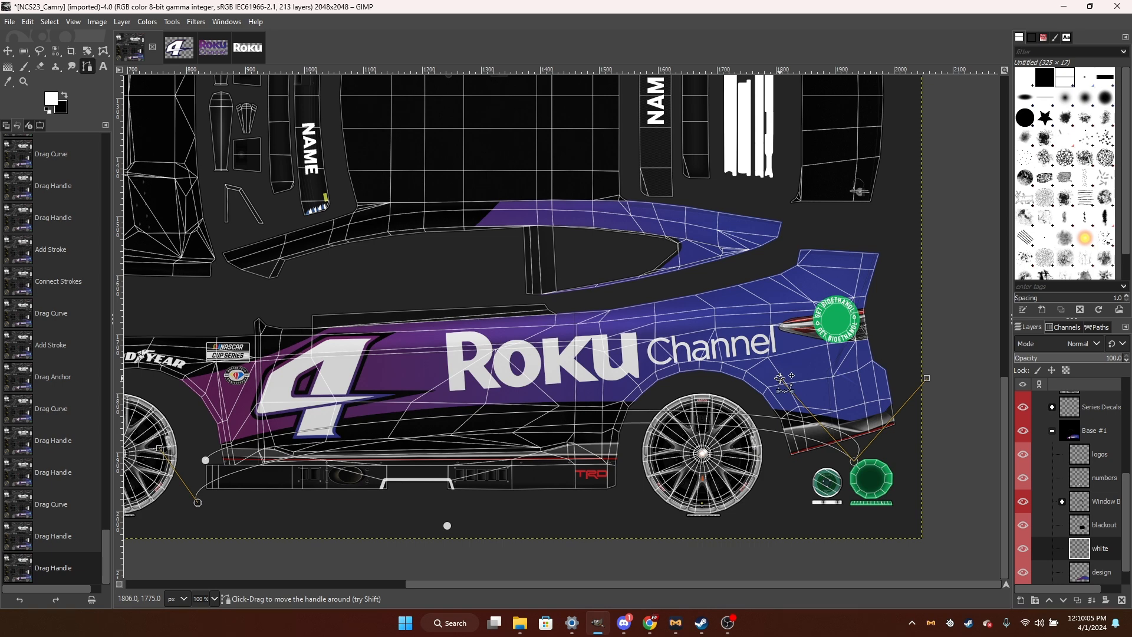
drag(170, 448, 144, 437)
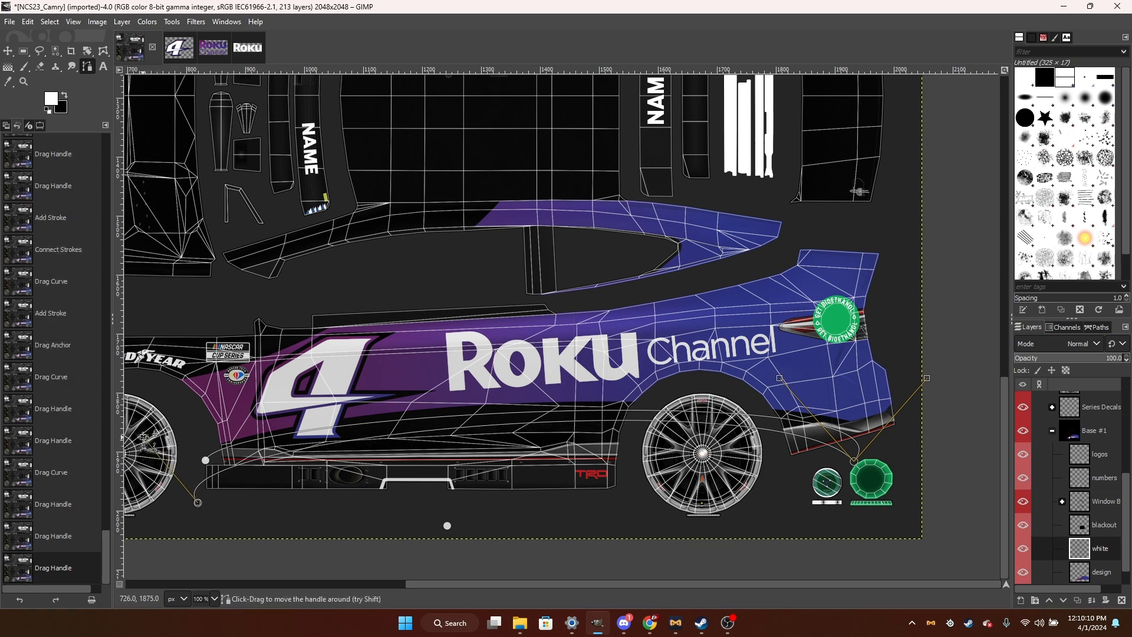
click(66, 73)
click(86, 66)
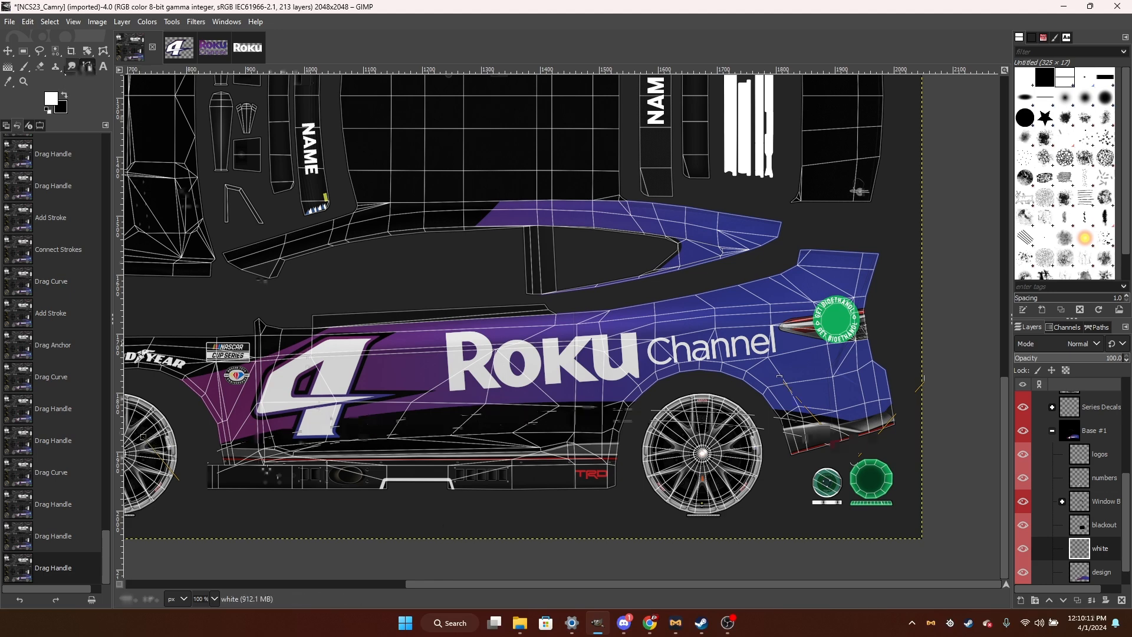
Create a new path from the side skirt's front end to below the rear bumper and bend it into a shallow arch along the lower body.
click(196, 467)
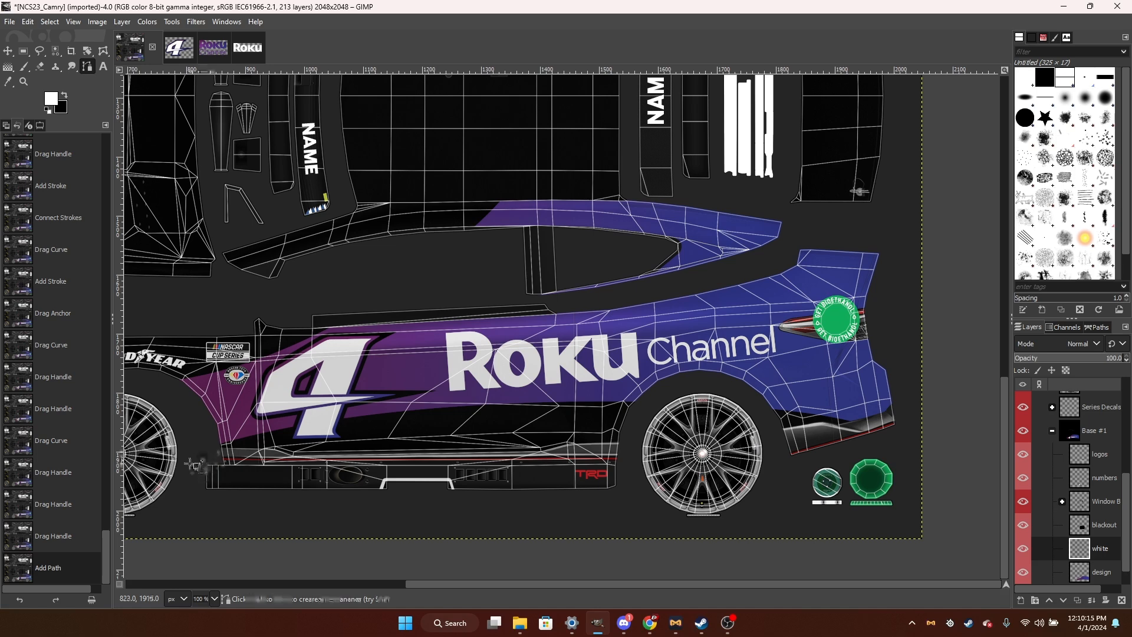
drag(863, 442, 862, 451)
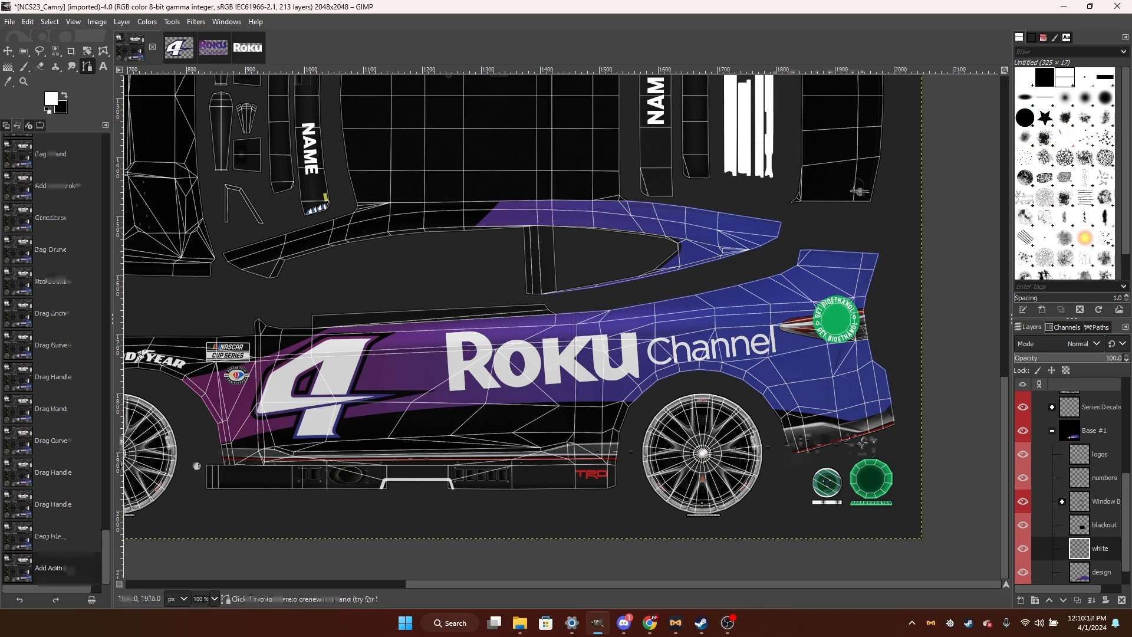
drag(693, 455, 675, 417)
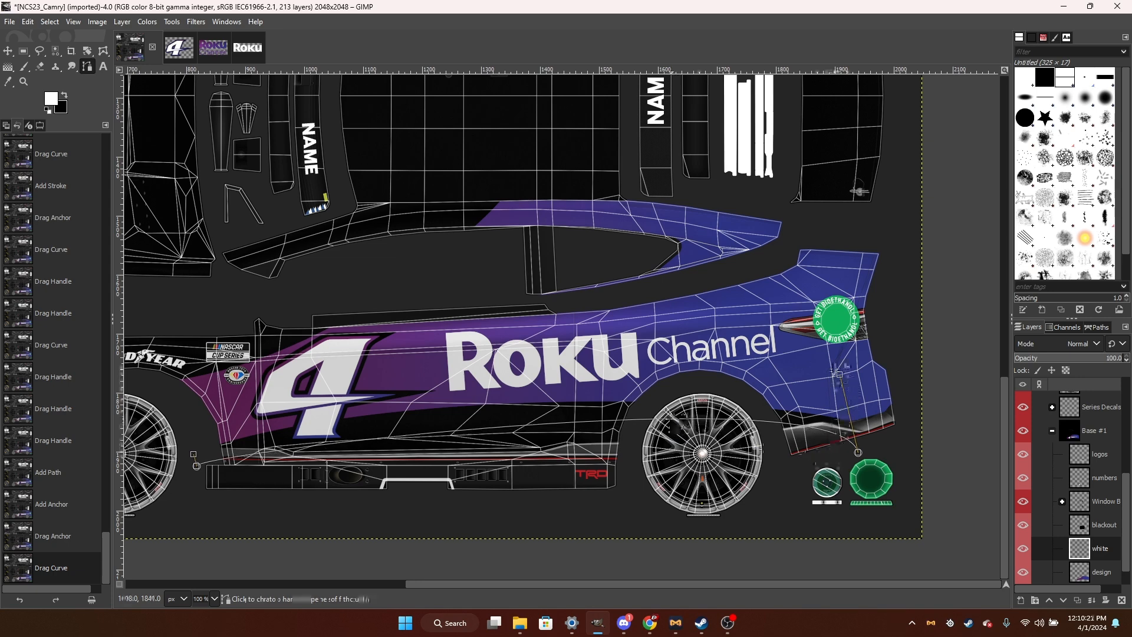
drag(838, 372, 826, 371)
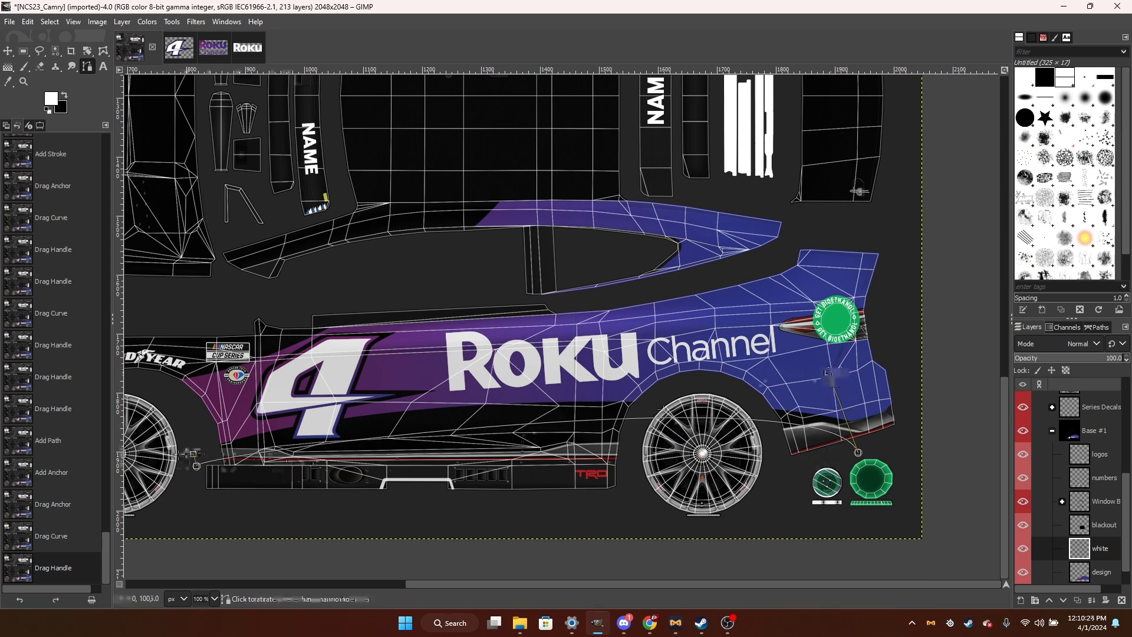
drag(192, 454, 202, 430)
Stroke the arched path with a solid white line on the white layer, and undo the stroke.
click(40, 127)
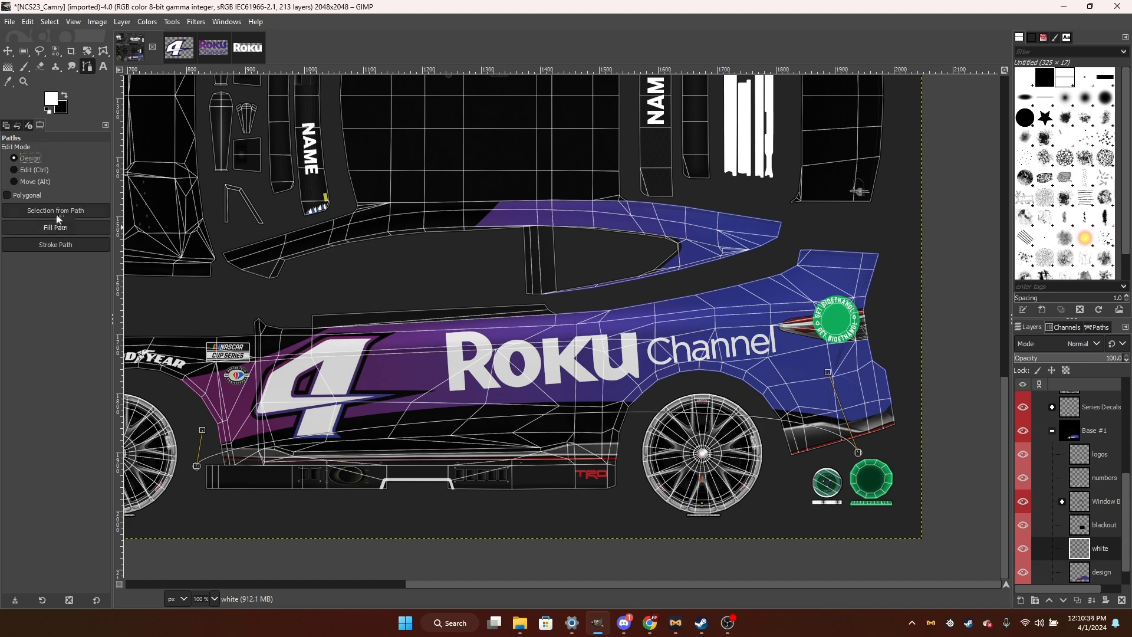
click(67, 245)
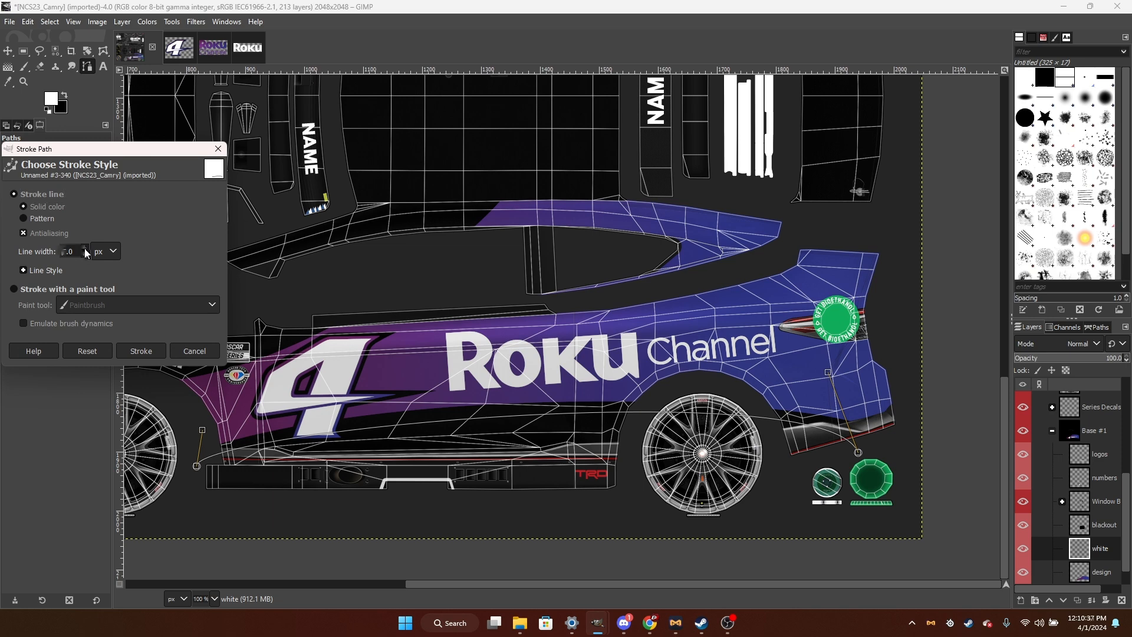
click(150, 352)
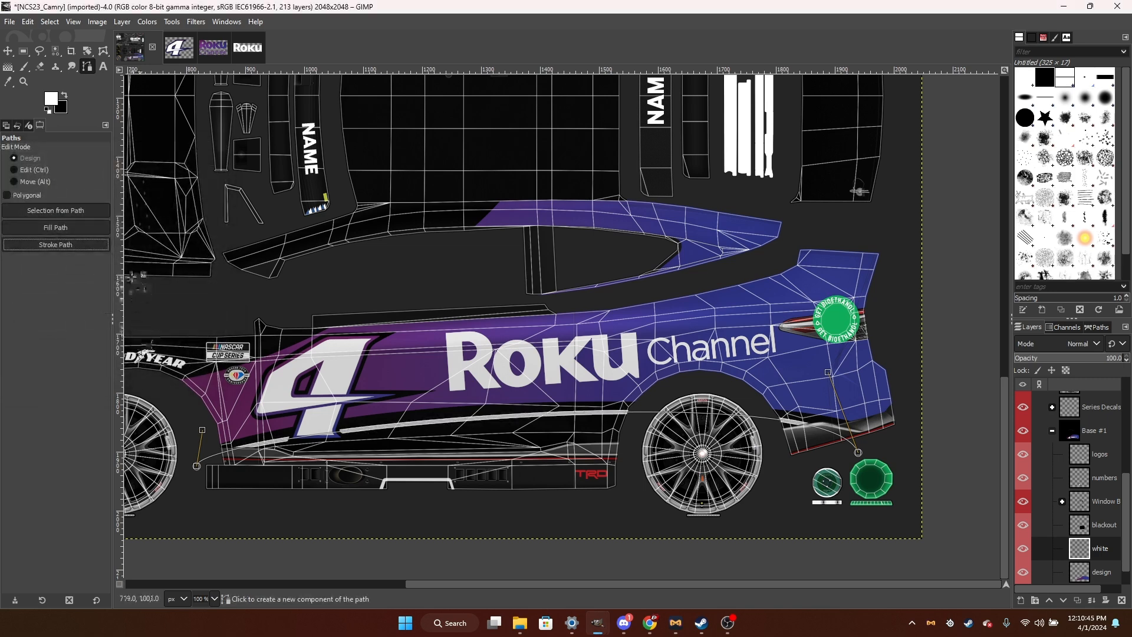
key(ctrl+z)
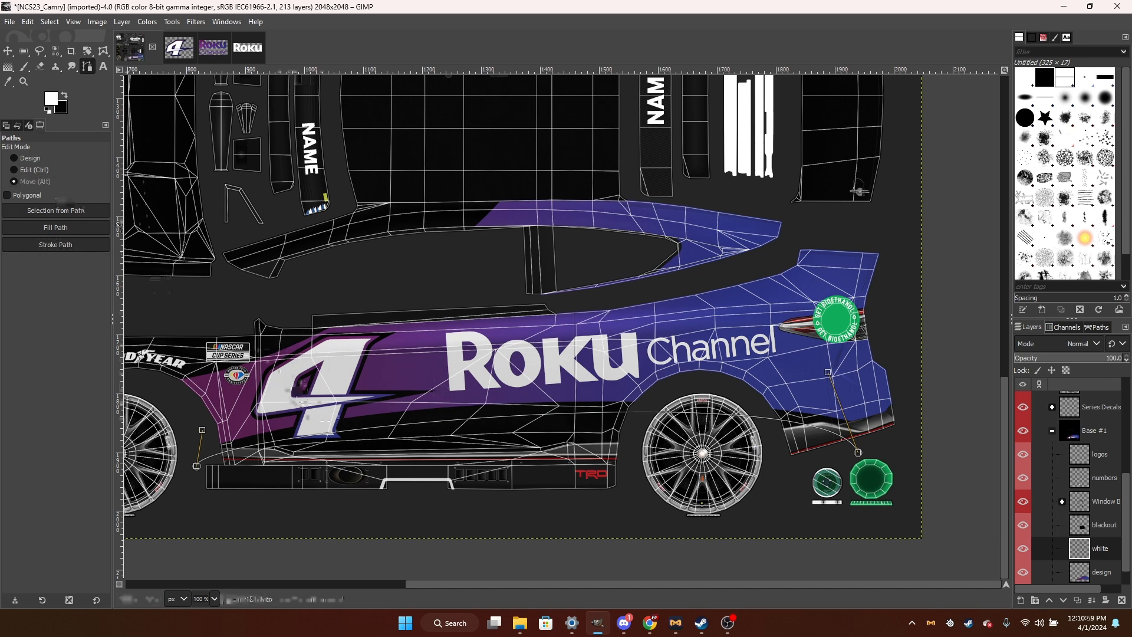
Shift the whole path slightly, extend its rear anchor further back, and reshape the arch with the front anchor's handle.
drag(395, 426, 395, 423)
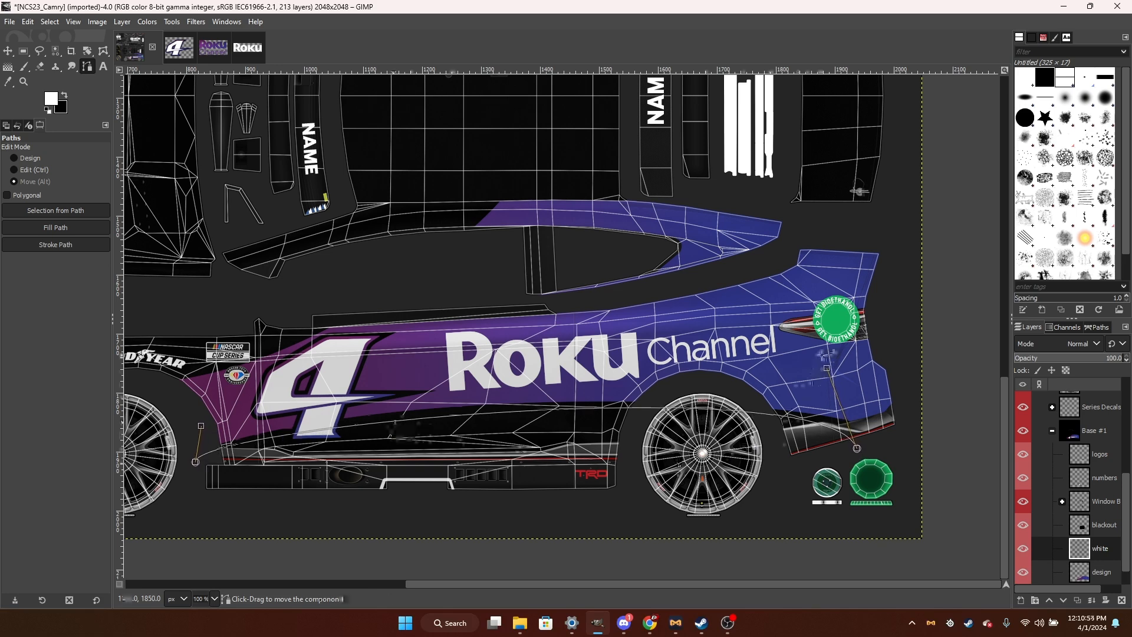
mouse_move(834, 373)
mouse_down()
mouse_move(817, 375)
mouse_move(831, 376)
mouse_up()
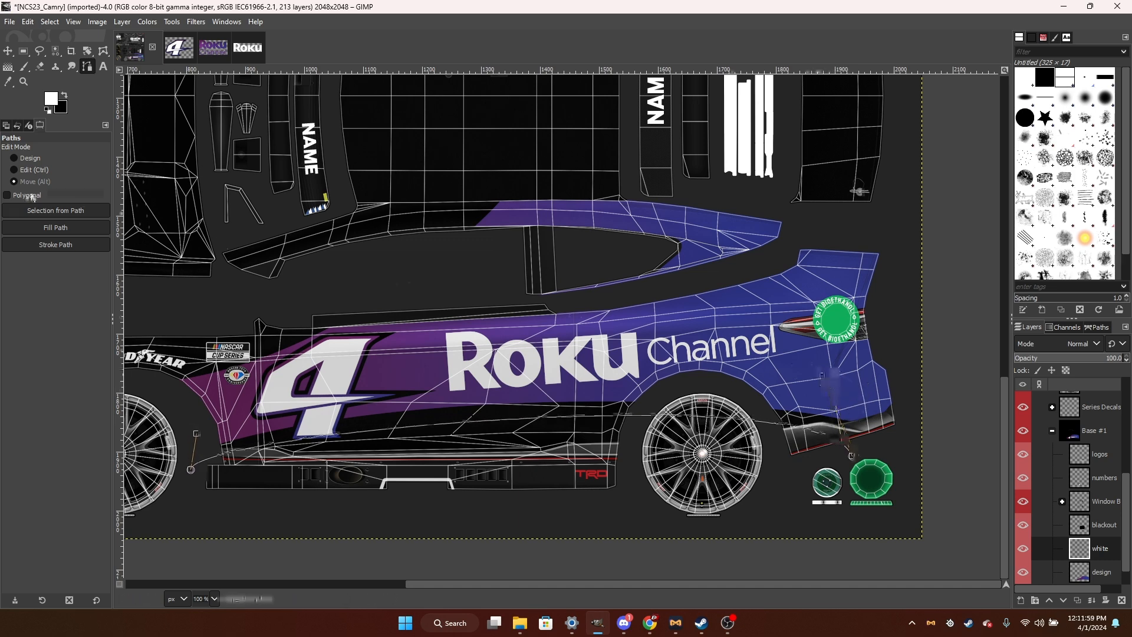
click(27, 158)
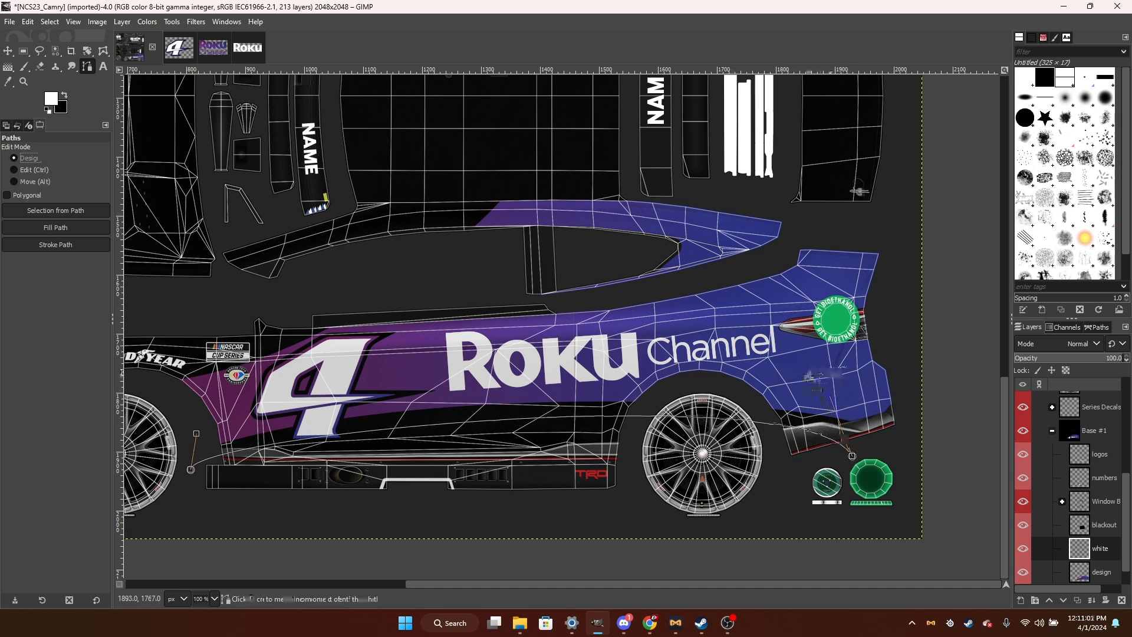
drag(852, 455, 871, 450)
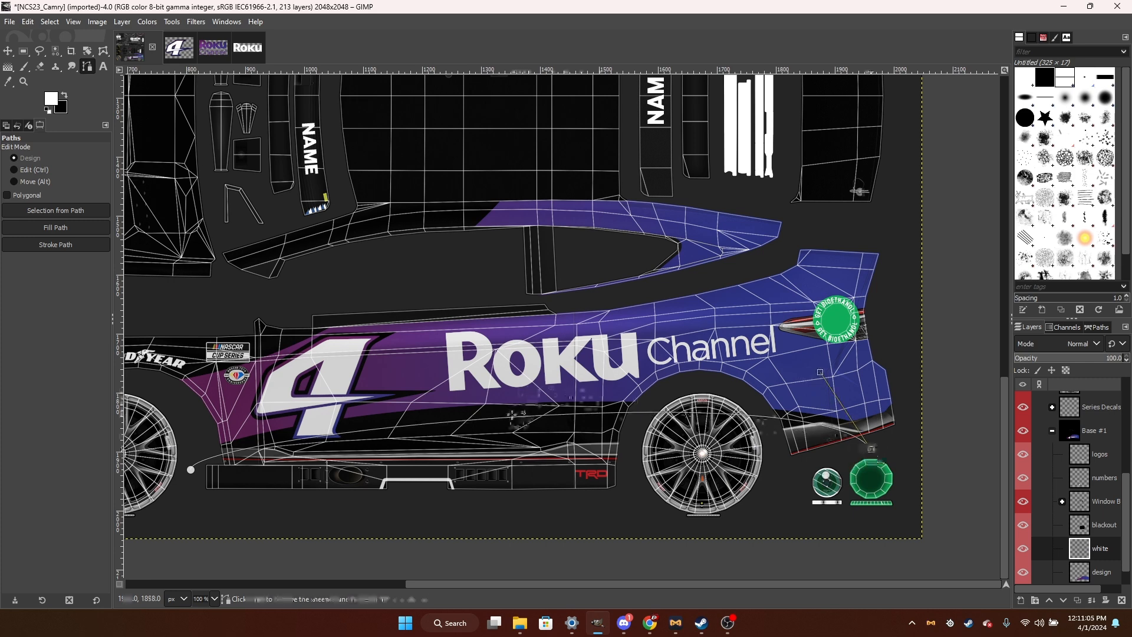
drag(208, 434, 212, 424)
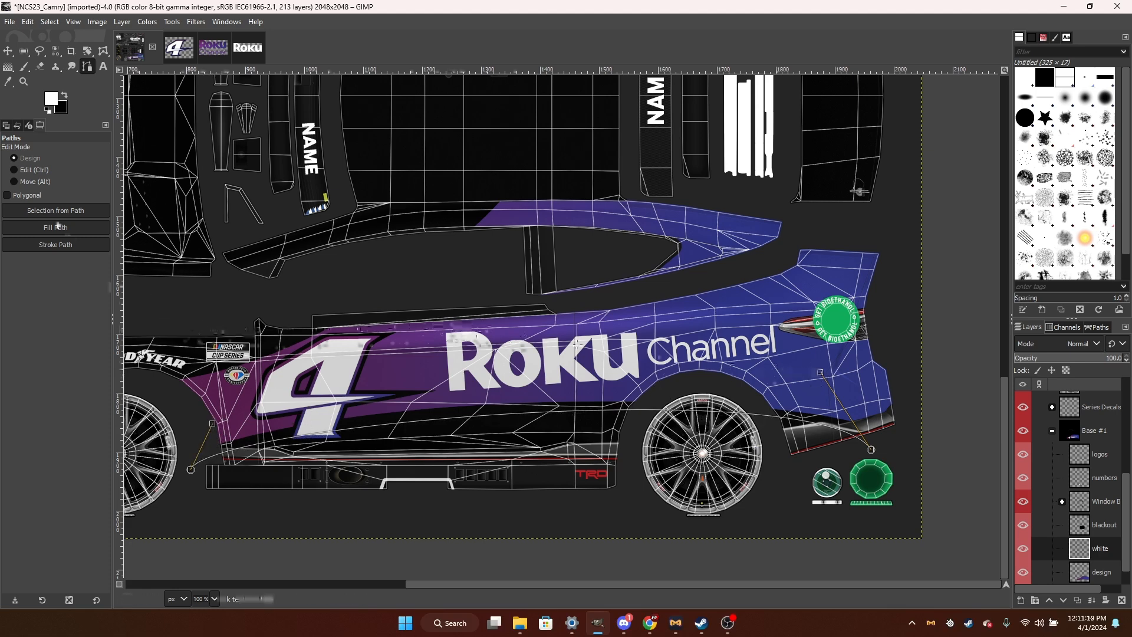
Stroke the repositioned path in solid white and inspect the line along the lower side of the car.
click(77, 244)
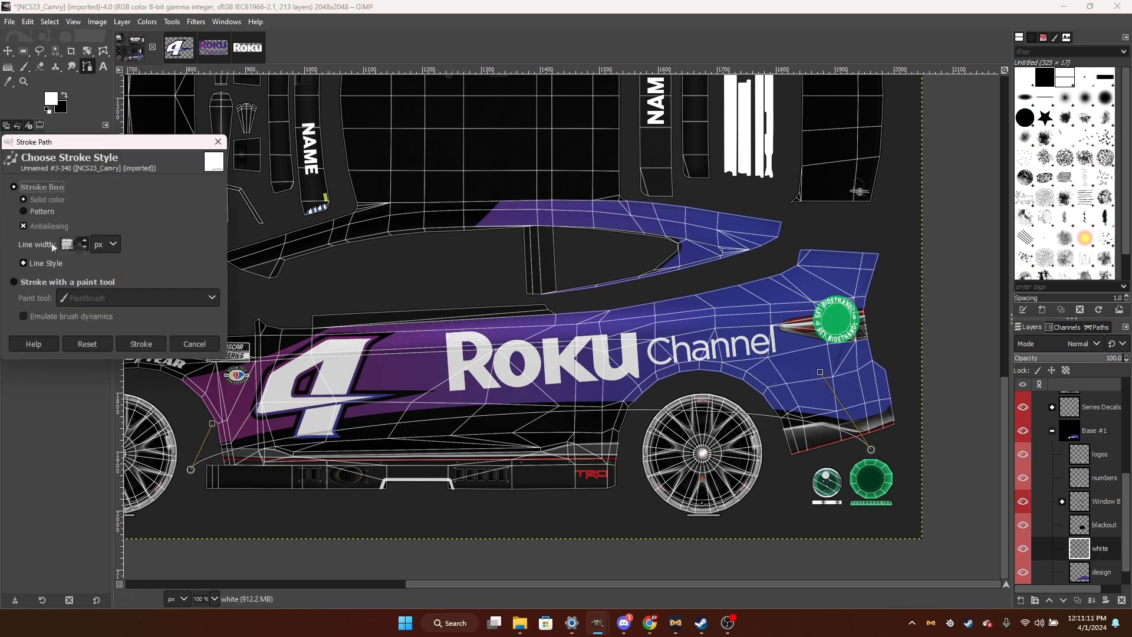
click(163, 345)
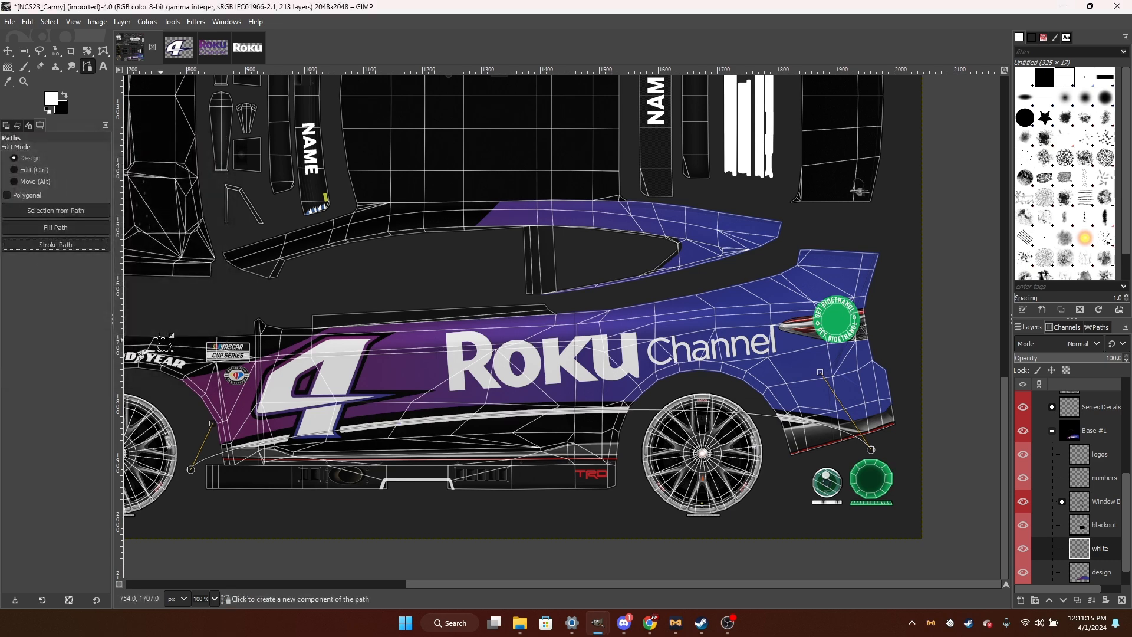
scroll(634, 453, down, 2)
scroll(589, 431, up, 3)
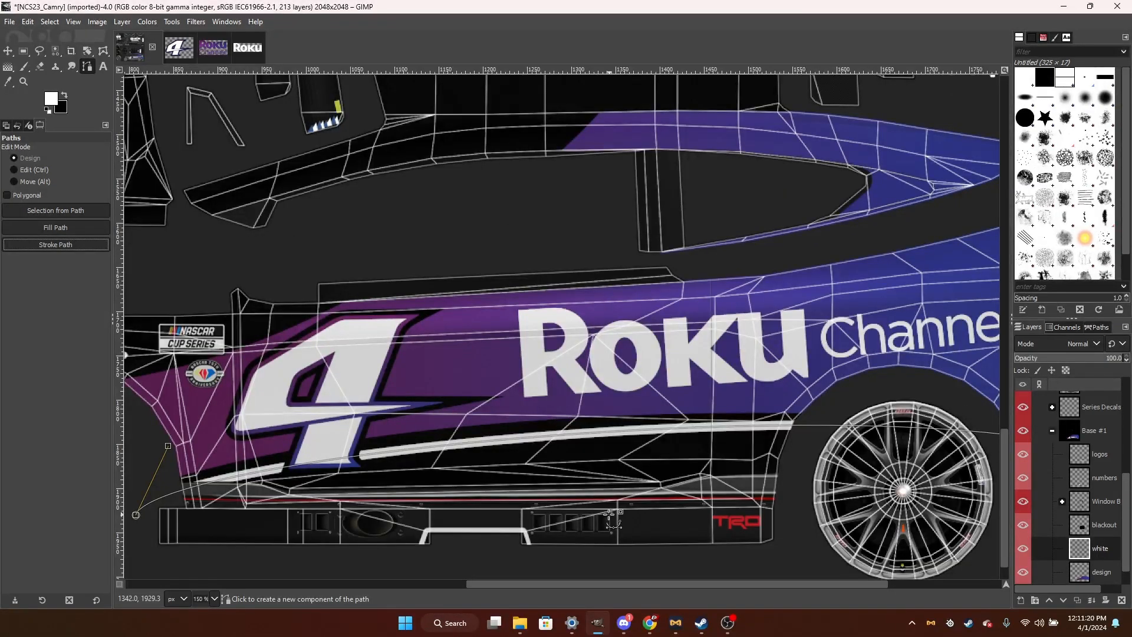
scroll(612, 518, down, 1)
scroll(613, 513, down, 1)
scroll(630, 489, up, 1)
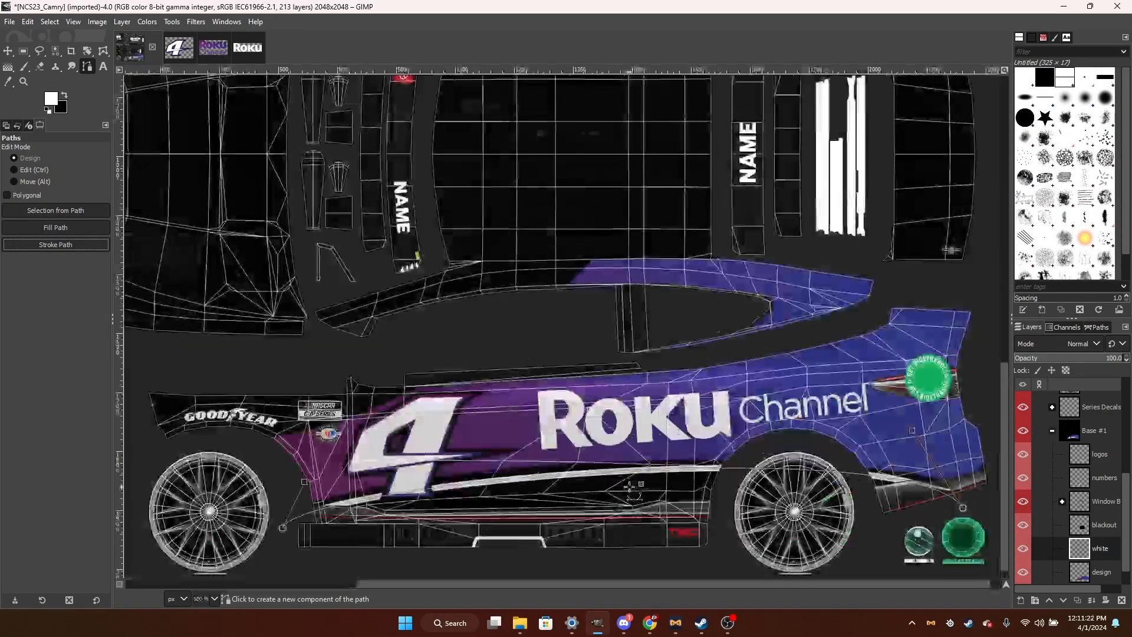
Stroke the path again with a solid white line 15 px wide.
click(57, 244)
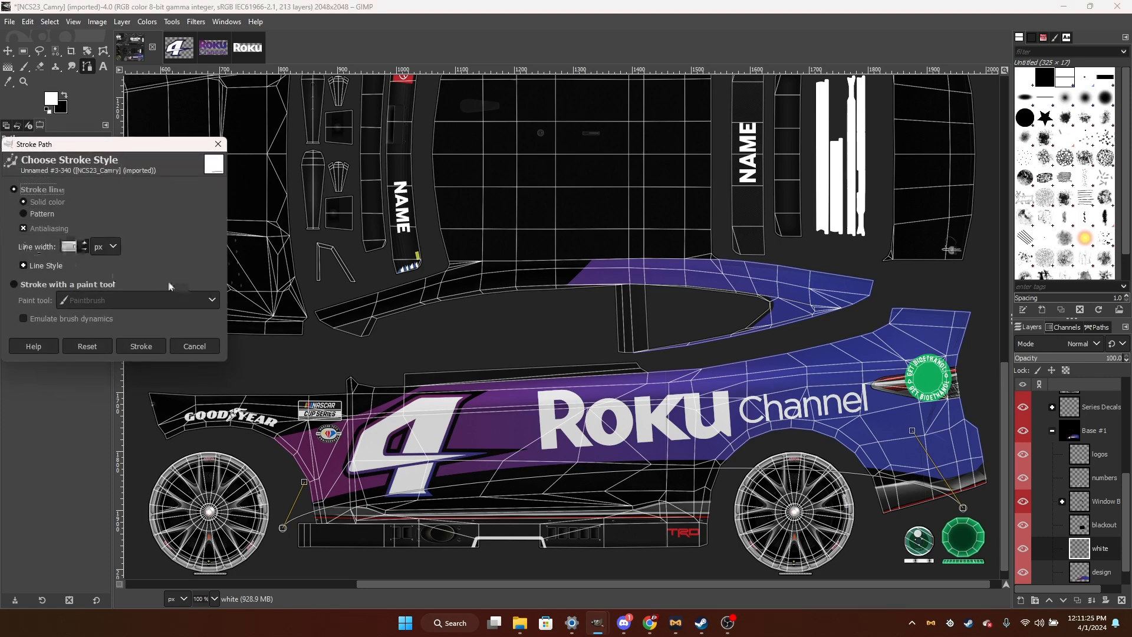
text(15)
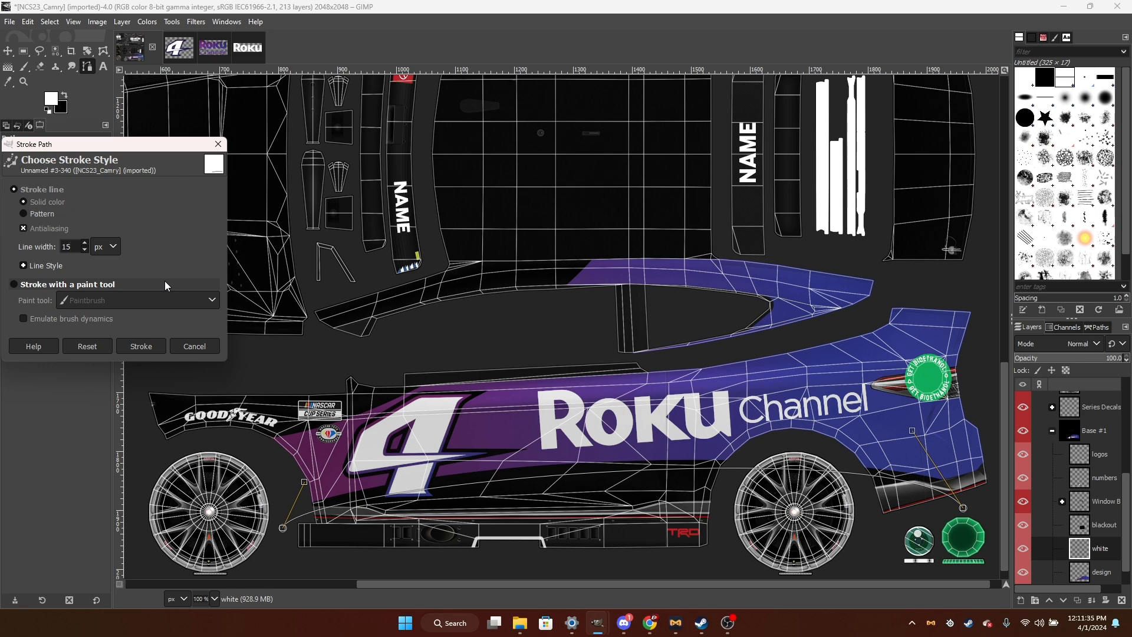
click(141, 346)
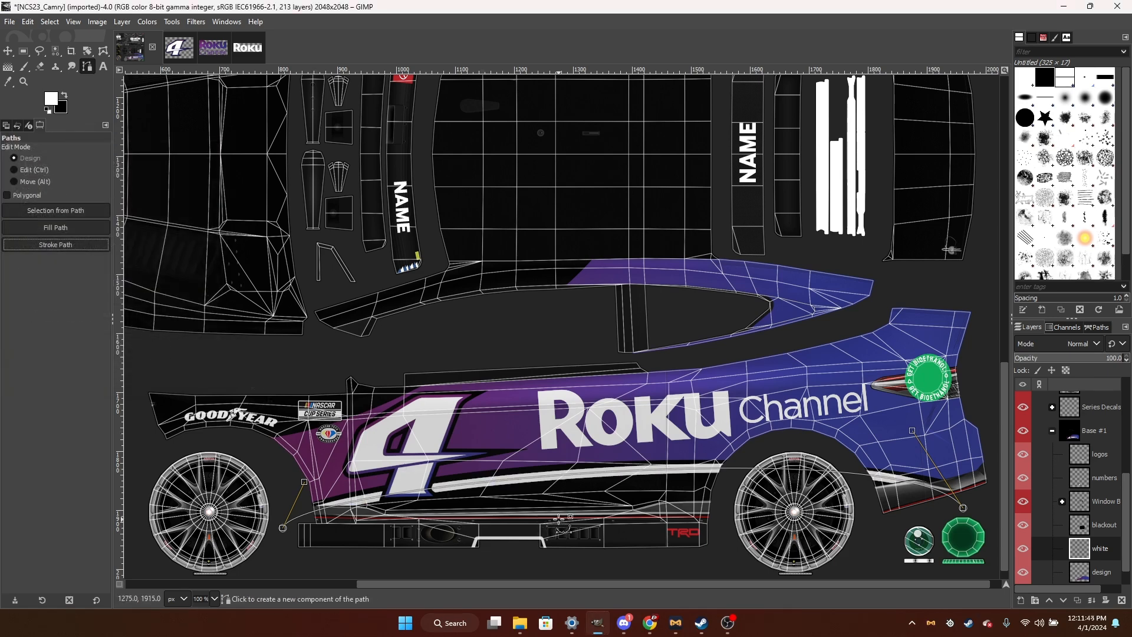
Reposition the path's rear anchor just below the rear bumper and adjust the handle of its front anchor.
scroll(939, 442, up, 2)
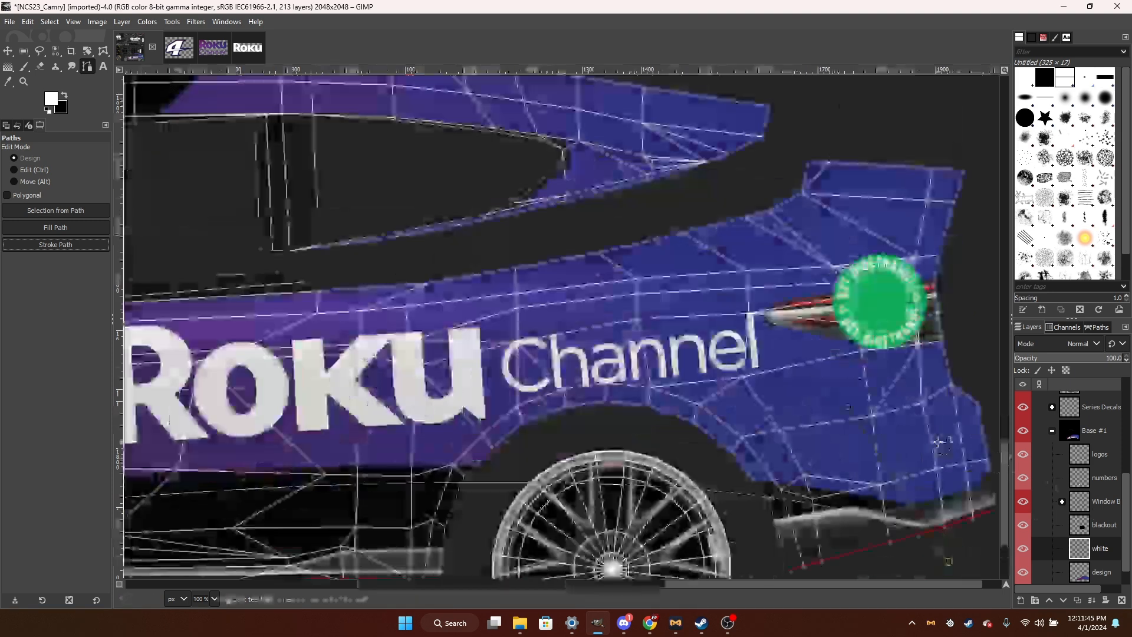
drag(848, 407, 832, 433)
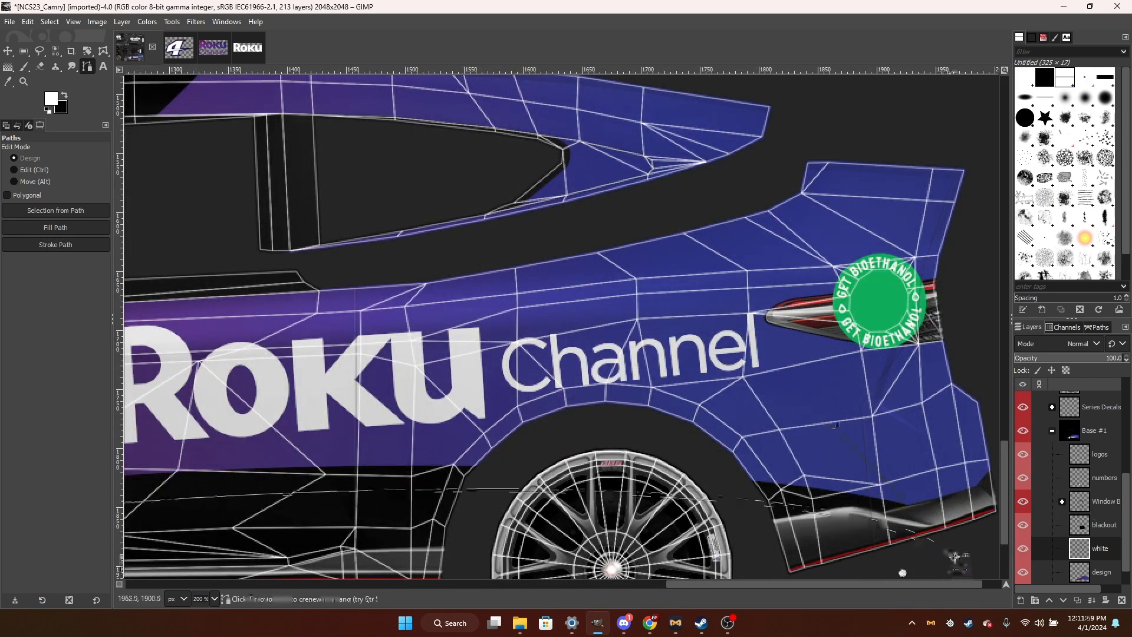
drag(954, 557, 942, 545)
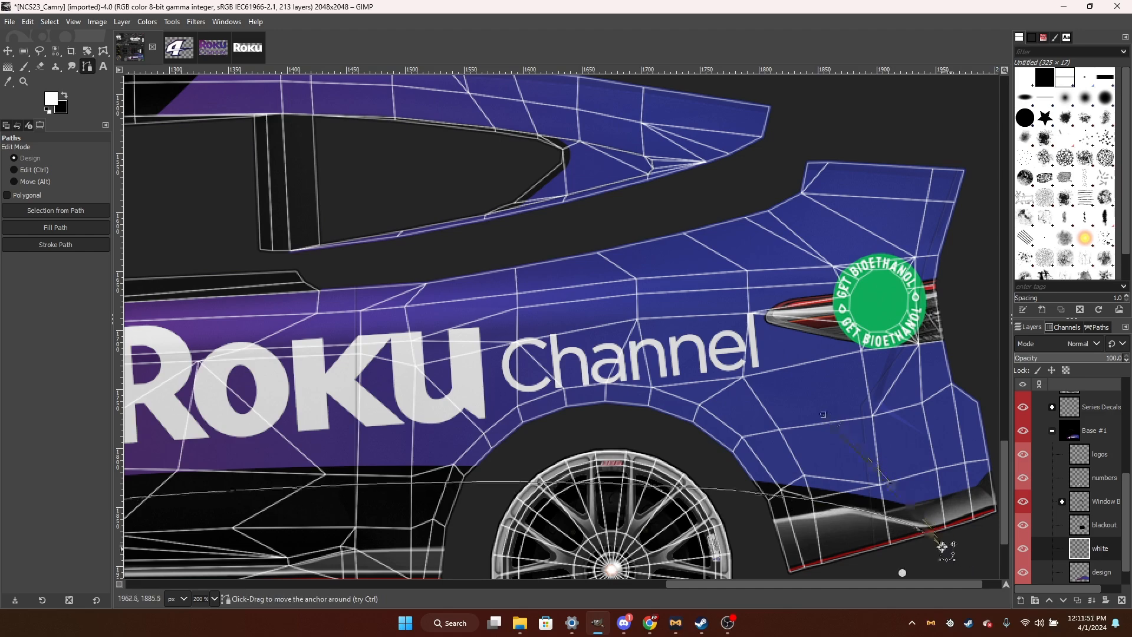
scroll(942, 545, down, 4)
scroll(634, 527, up, 3)
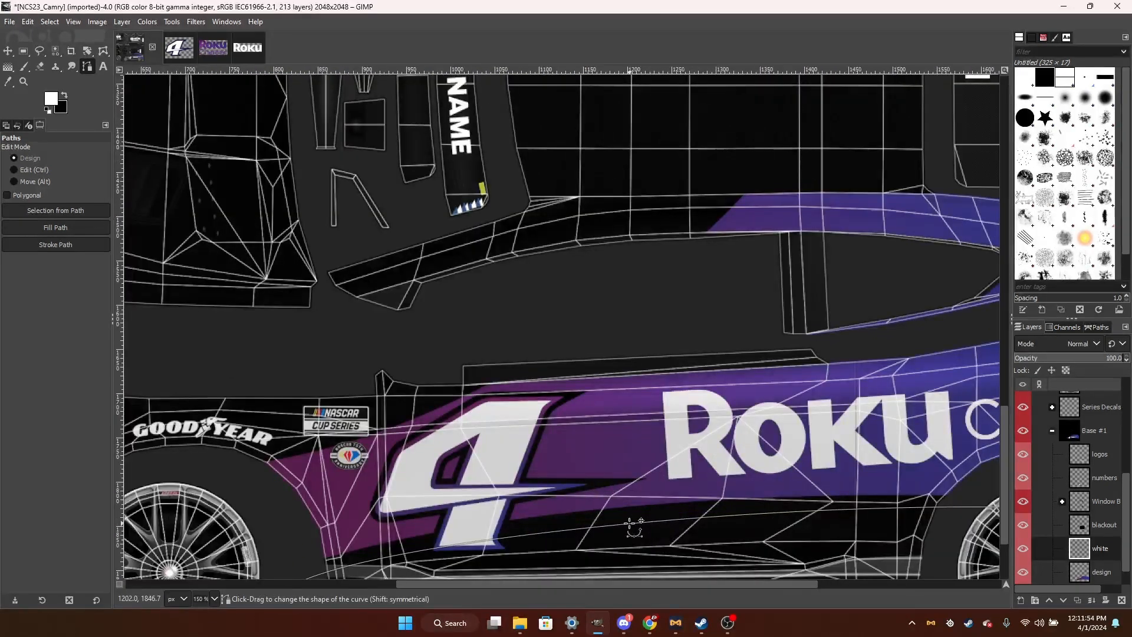
scroll(634, 526, down, 3)
mouse_move(311, 405)
mouse_down()
mouse_move(314, 390)
mouse_move(280, 401)
mouse_move(295, 399)
mouse_up()
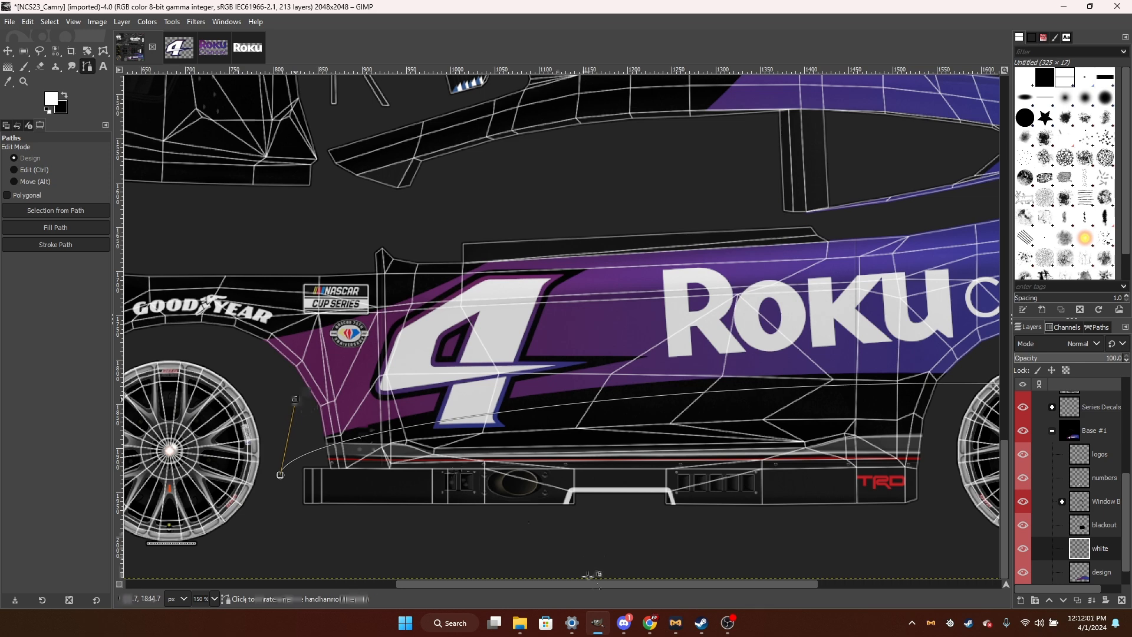
Fine-tune the rear anchor's handle to reshape the curve over the rear wheel, undoing the mis-made handle edit.
drag(589, 584, 801, 583)
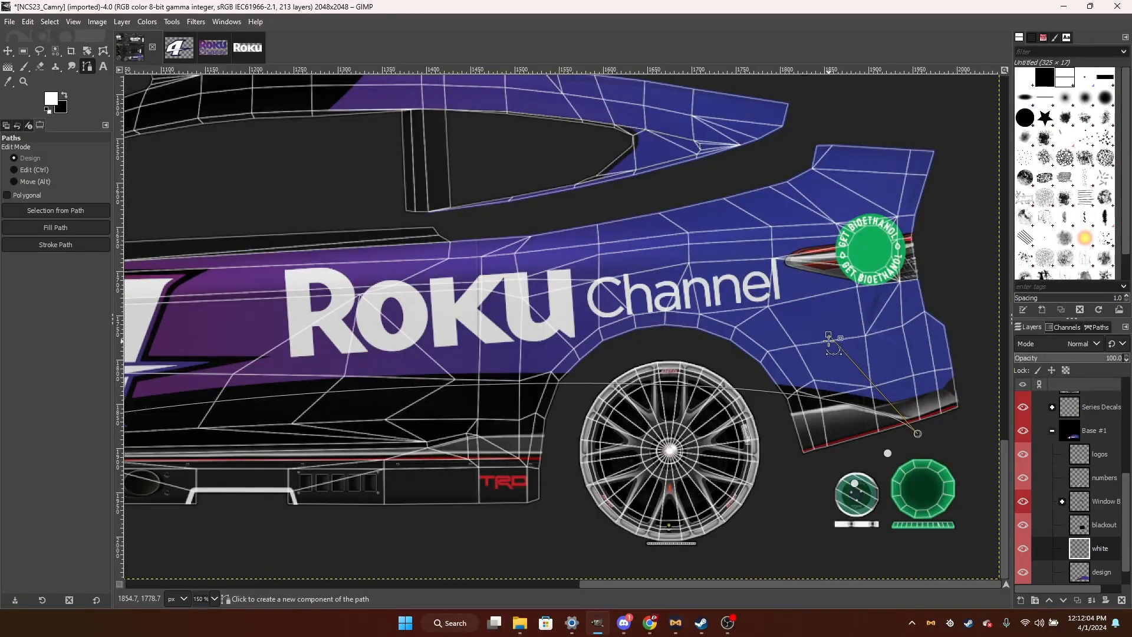
shift+click(828, 337)
key(ctrl+z)
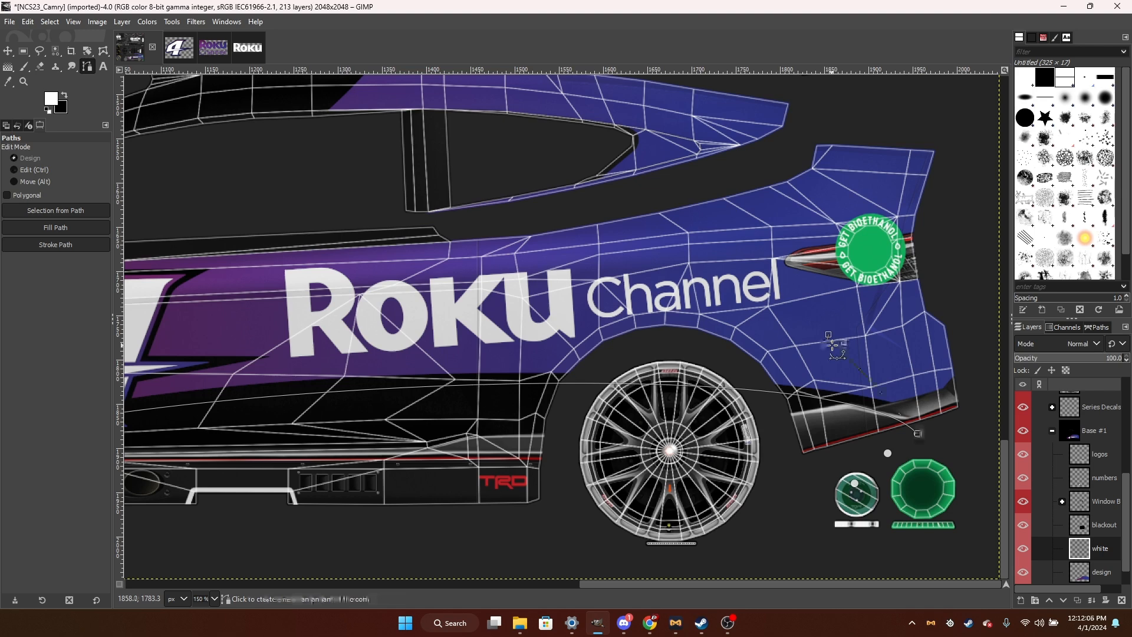
drag(829, 337, 821, 341)
Stroke the refined path in solid white at 15 px, and undo that stroke.
key(1)
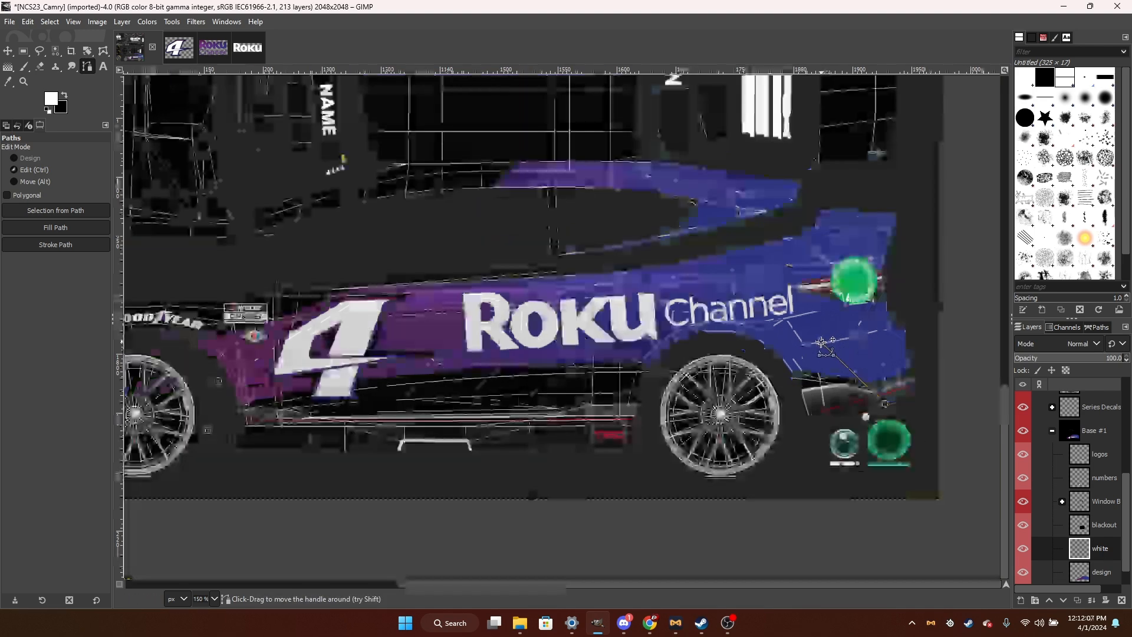
click(87, 246)
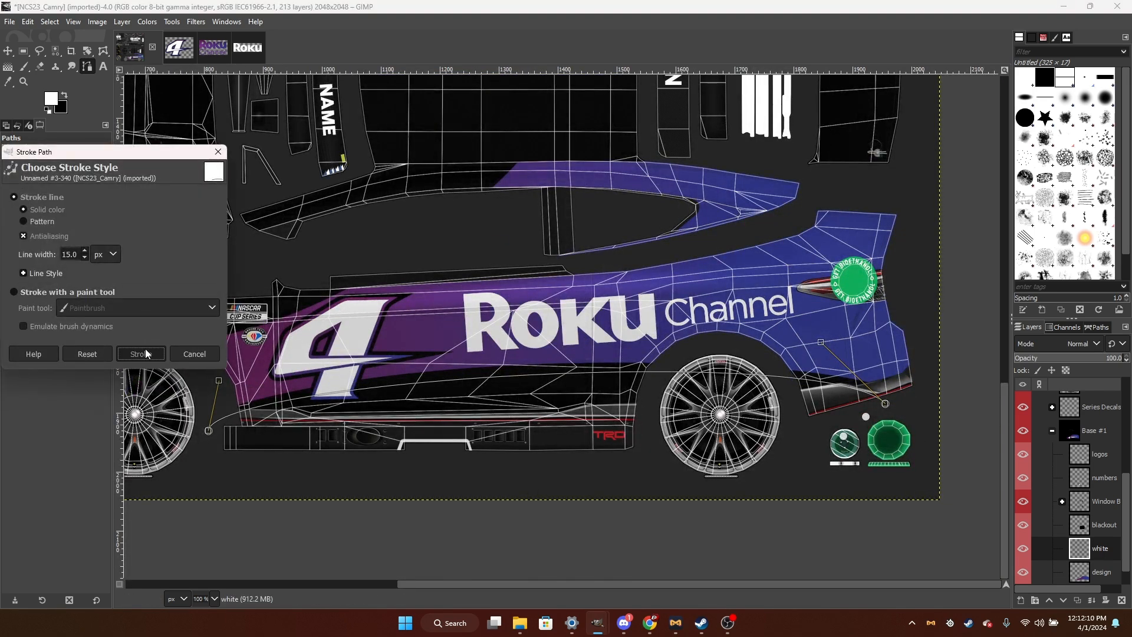
click(141, 354)
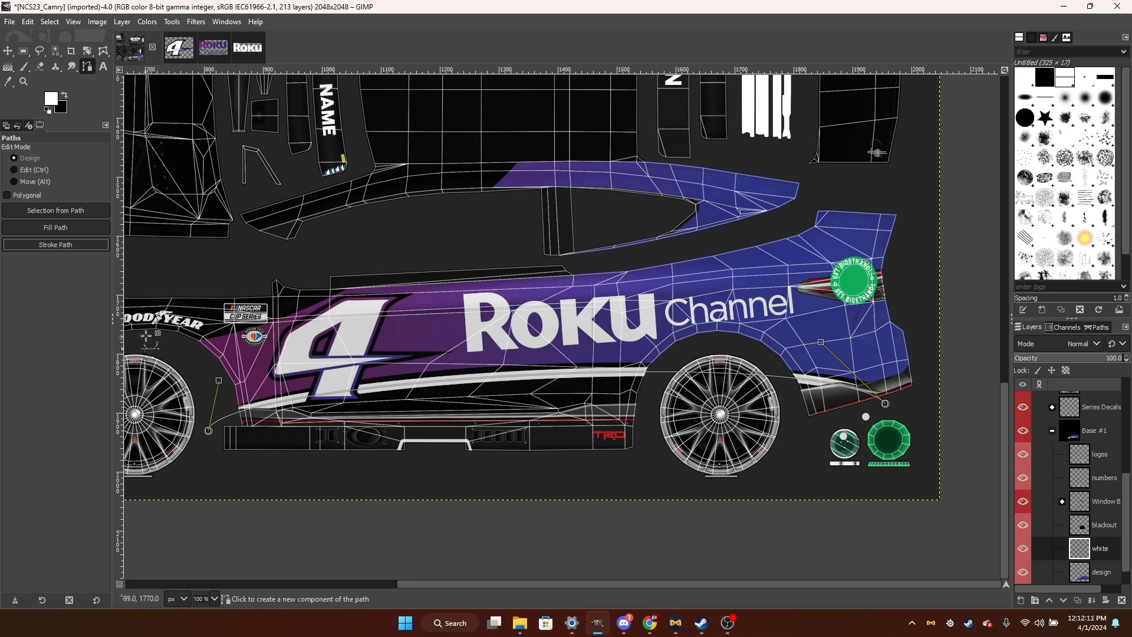
key(ctrl+z)
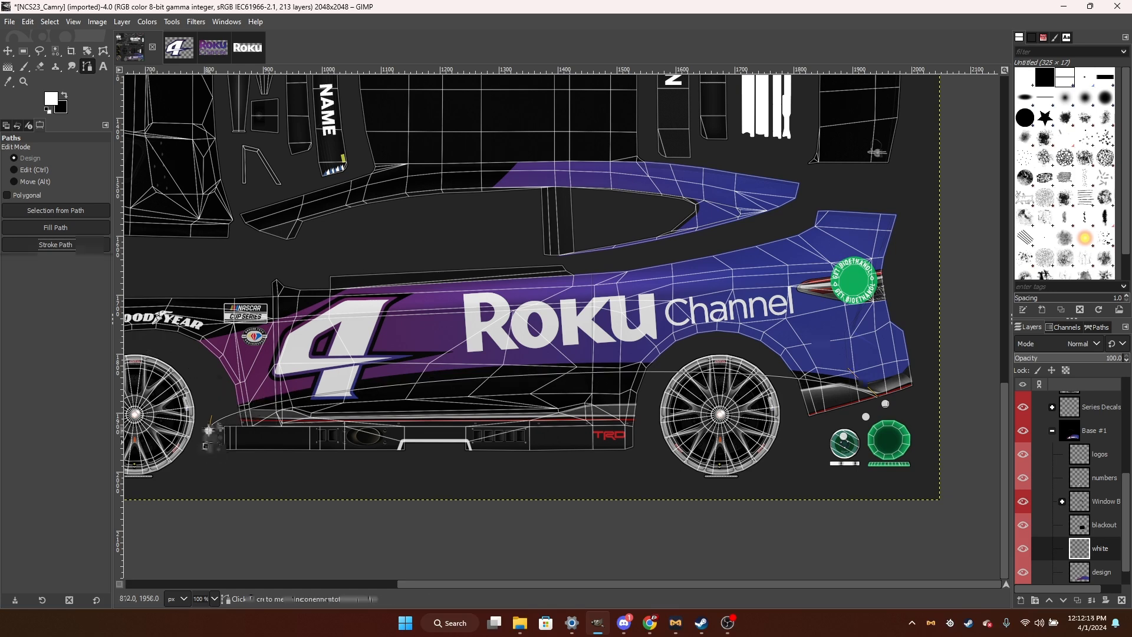
Adjust the path's front anchor and handle behind the front wheel, and stroke the path in solid white at 12 px.
drag(209, 430, 209, 436)
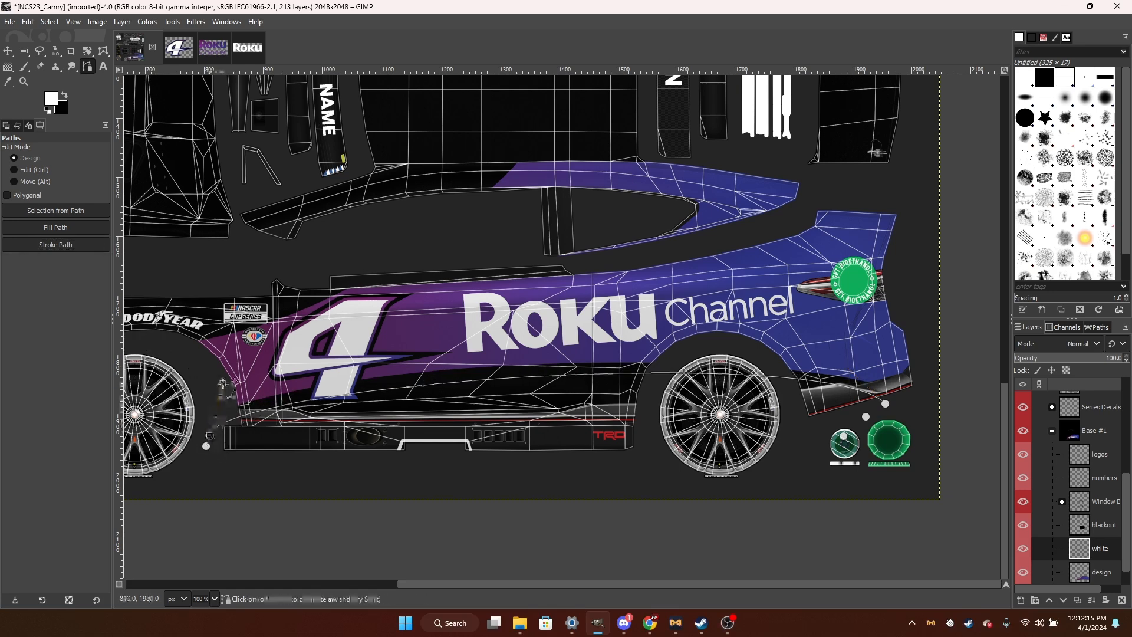
drag(223, 383, 226, 377)
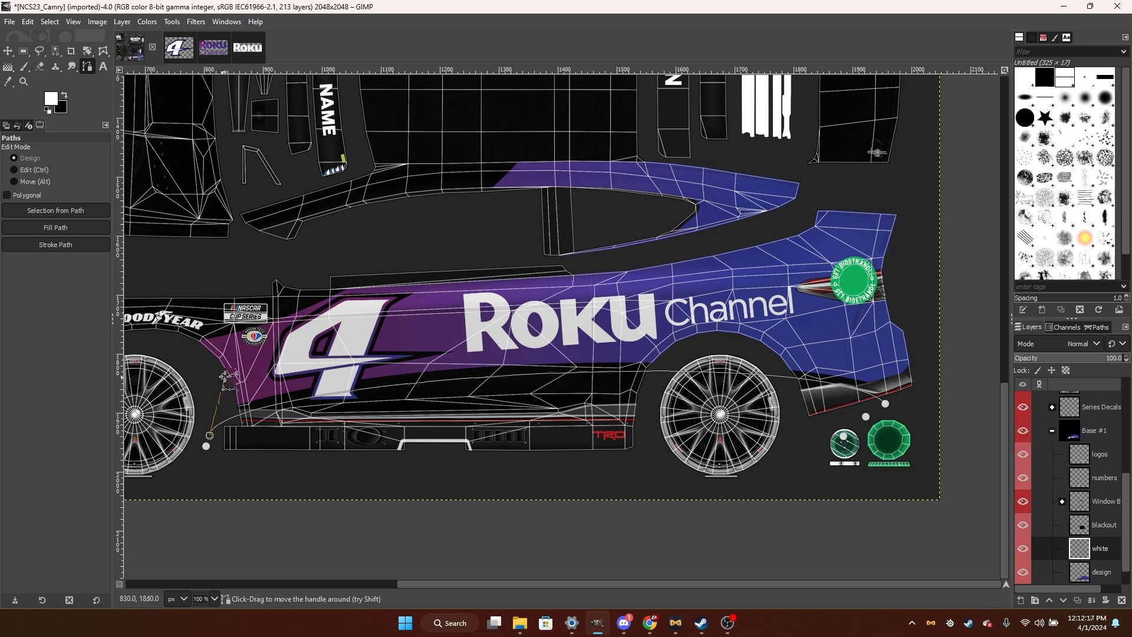
click(55, 244)
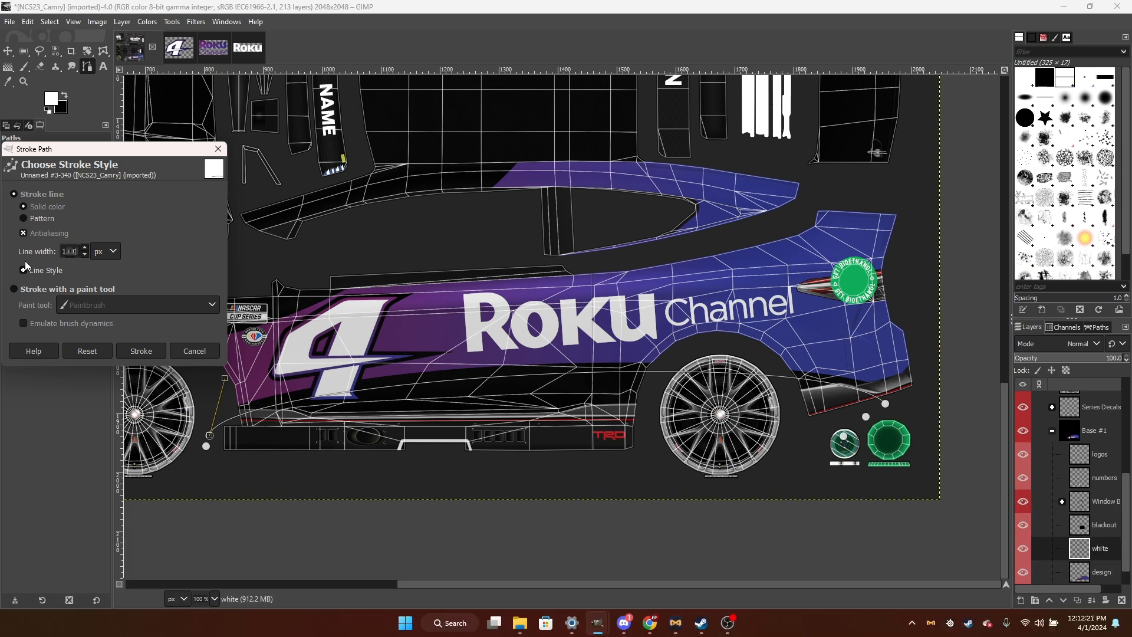
text(2)
click(140, 350)
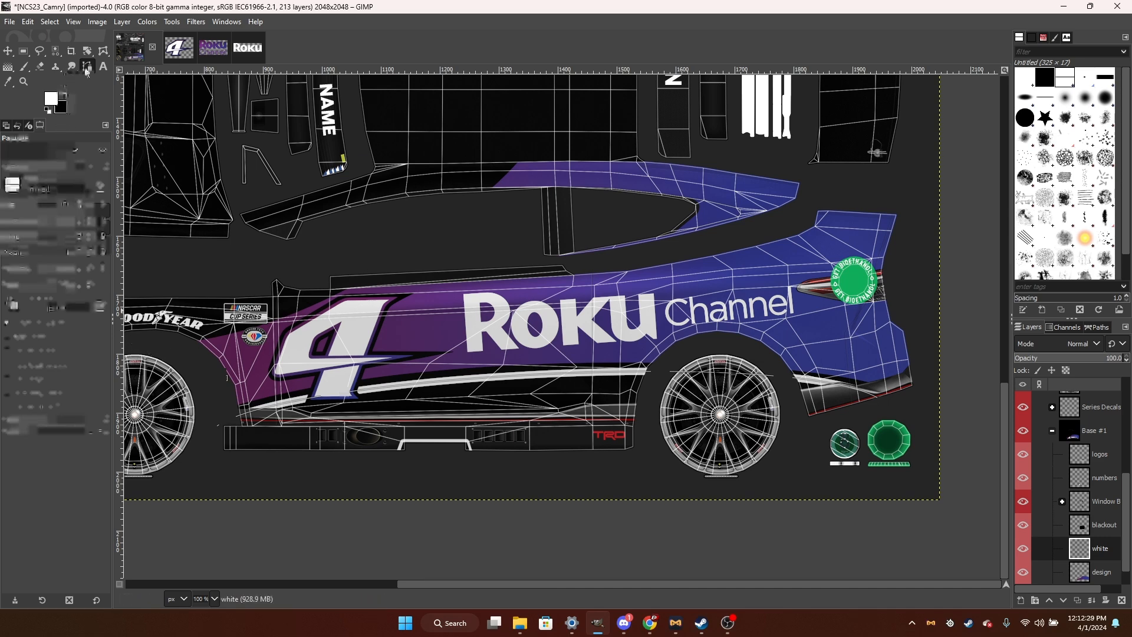
Draw a curved path from the roof edge just ahead of the purple area down to the front fender's Goodyear lettering, shaping it with both anchor handles.
scroll(601, 342, down, 2)
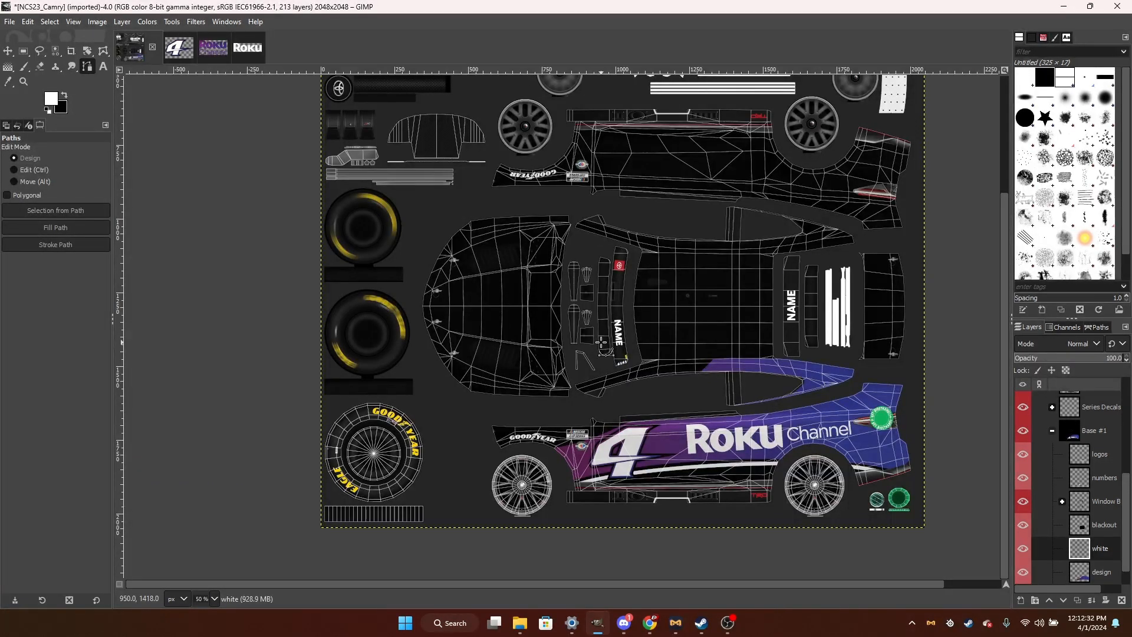
scroll(600, 342, up, 3)
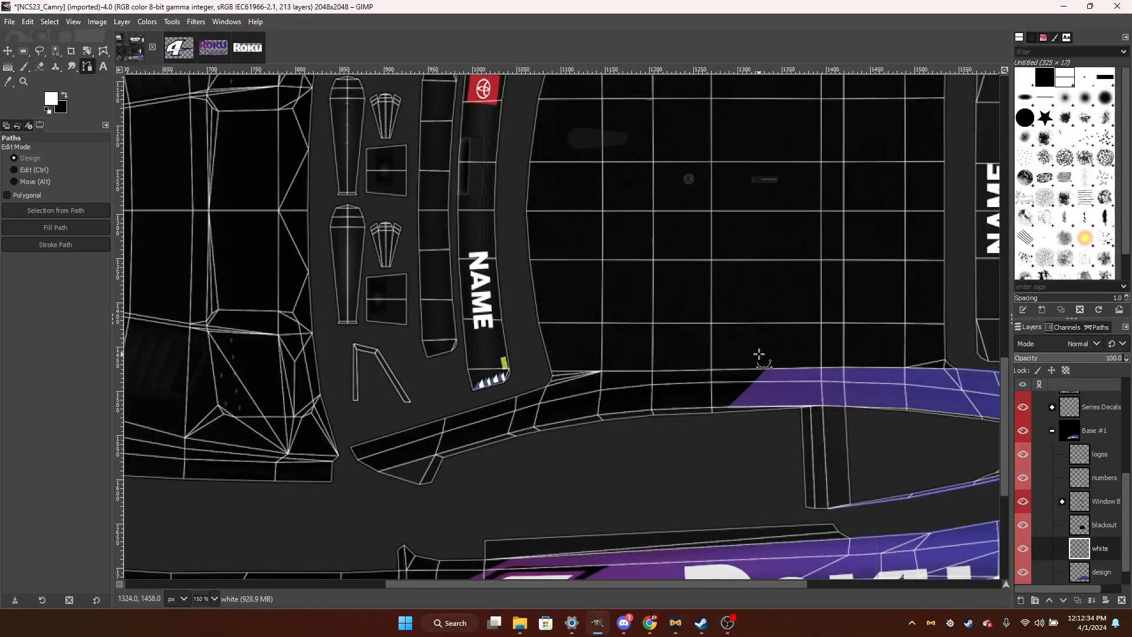
scroll(628, 307, down, 1)
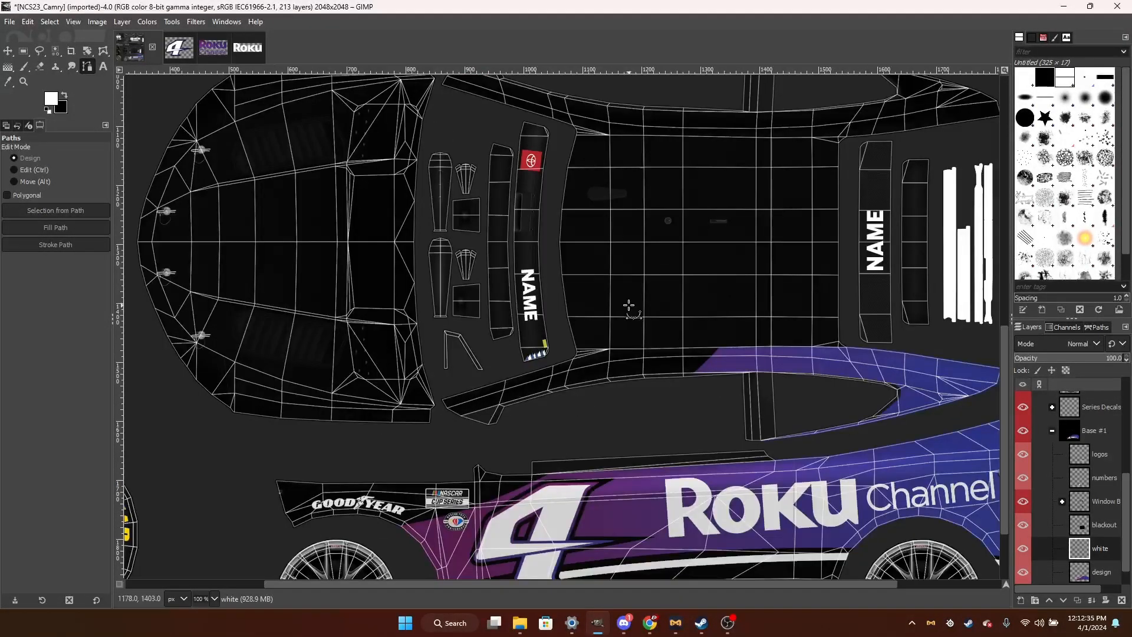
click(712, 329)
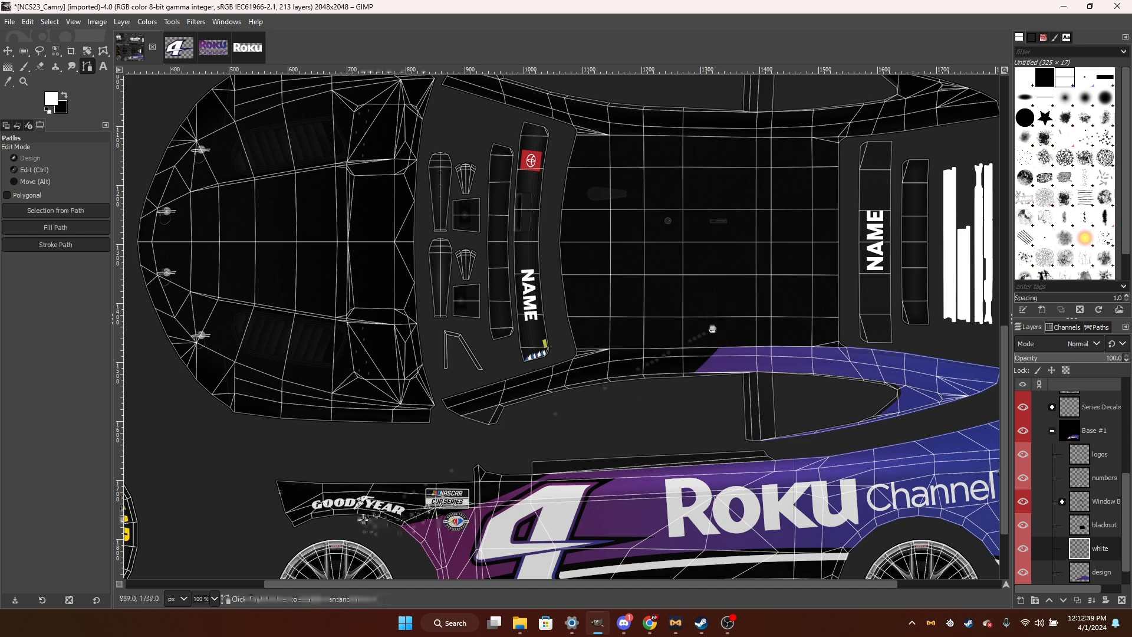
click(339, 524)
drag(449, 467, 518, 472)
click(340, 525)
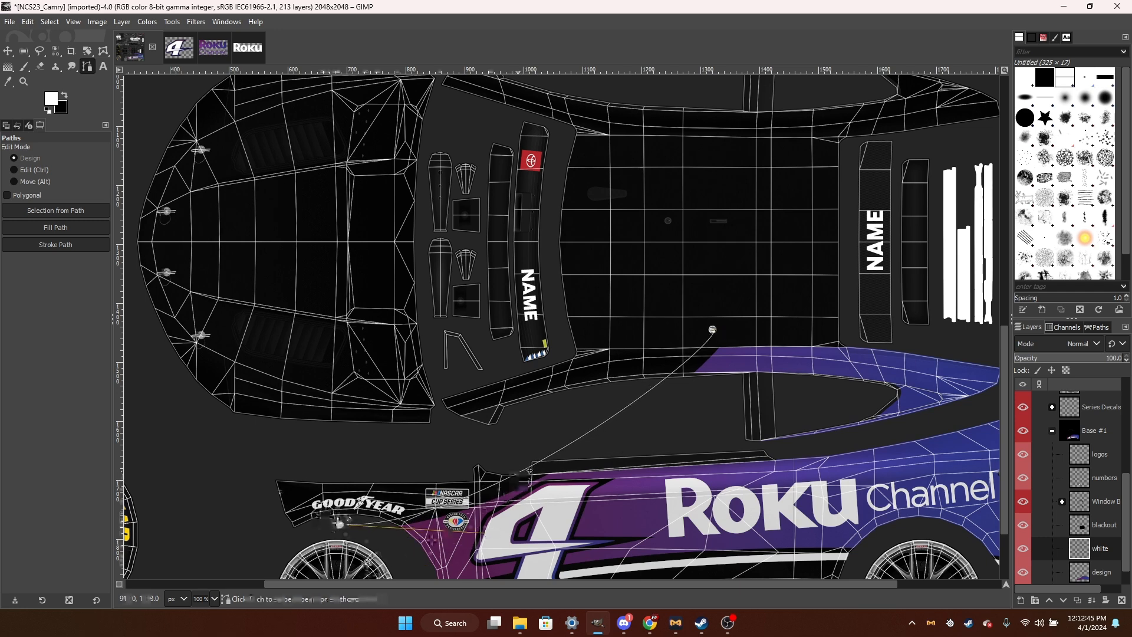
drag(339, 524, 340, 522)
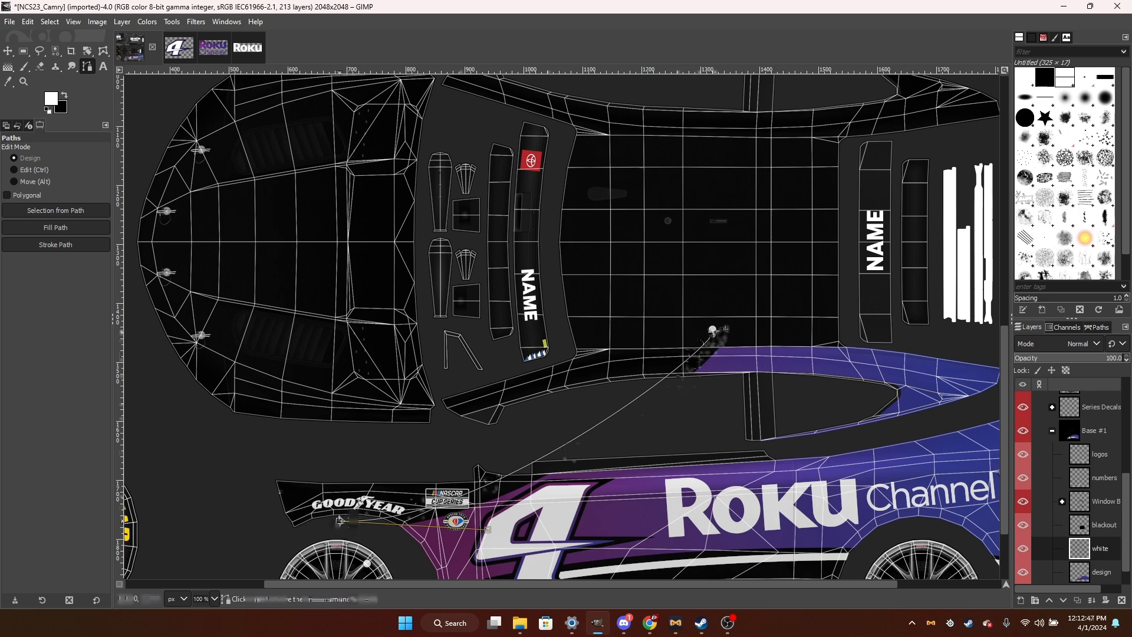
click(712, 329)
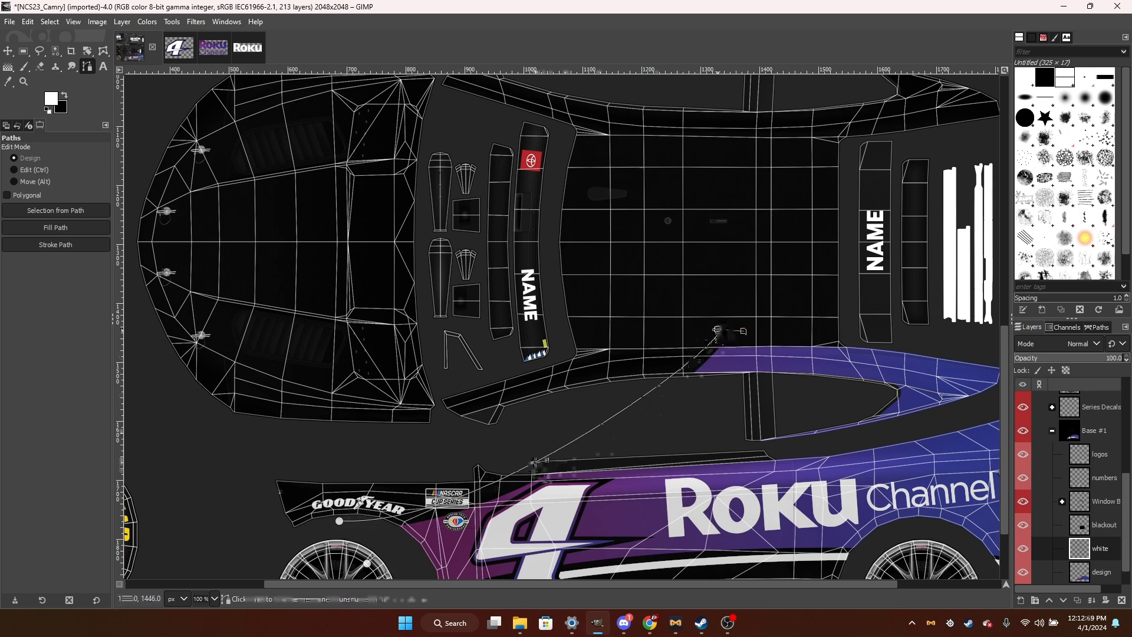
drag(743, 331, 673, 388)
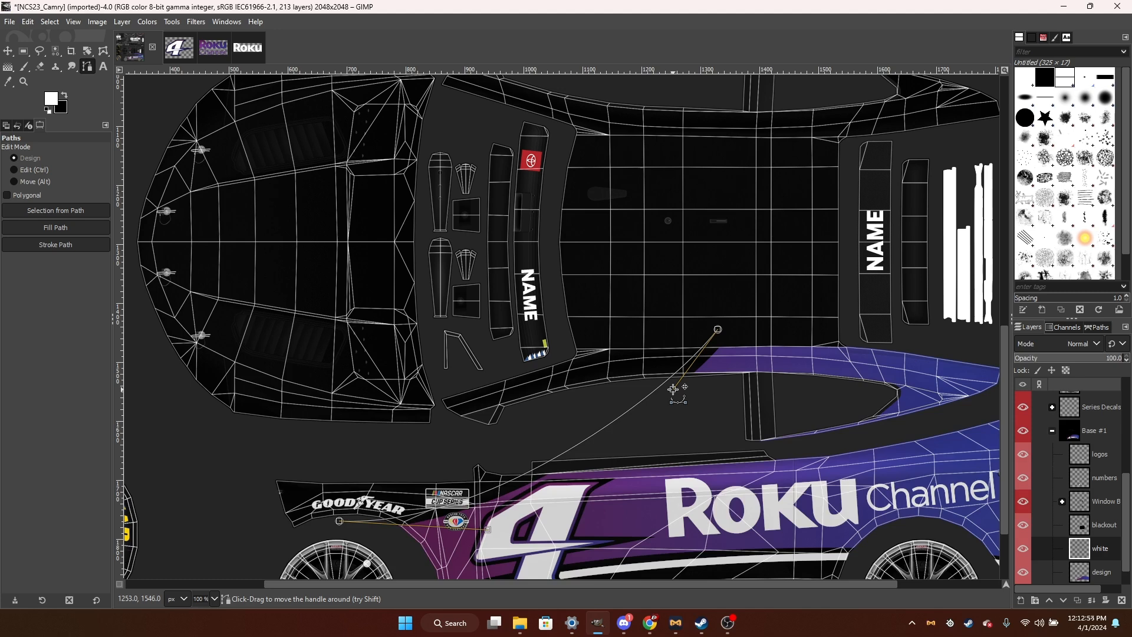
Stroke the roof-to-fender path with a solid white line 12 px wide and inspect the stripe where it crosses the roof pillar.
click(55, 244)
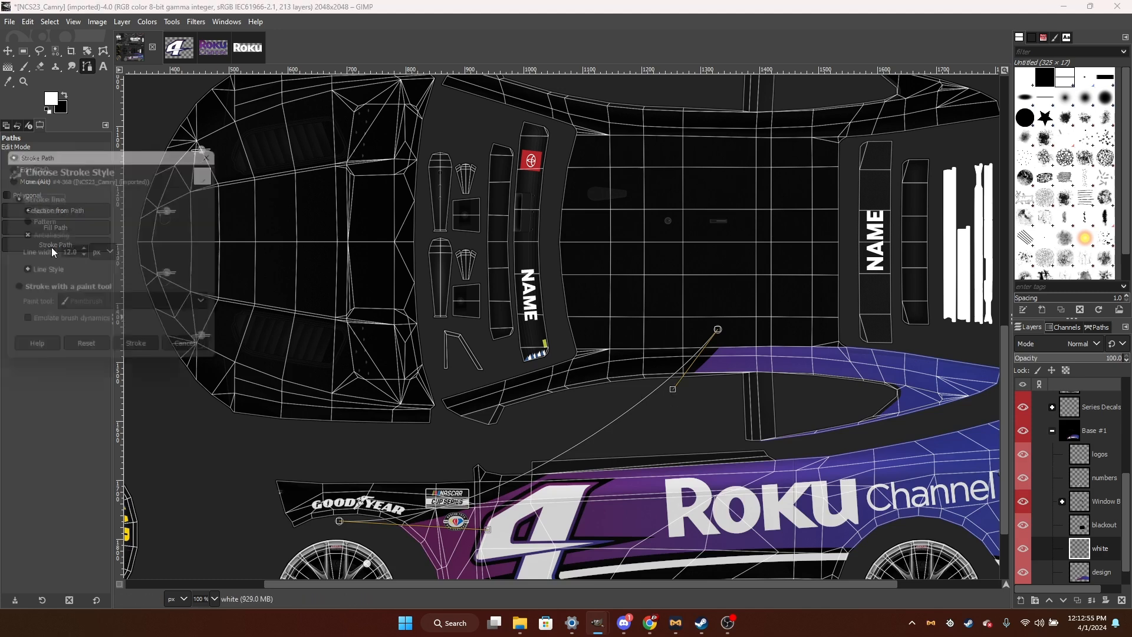
click(145, 352)
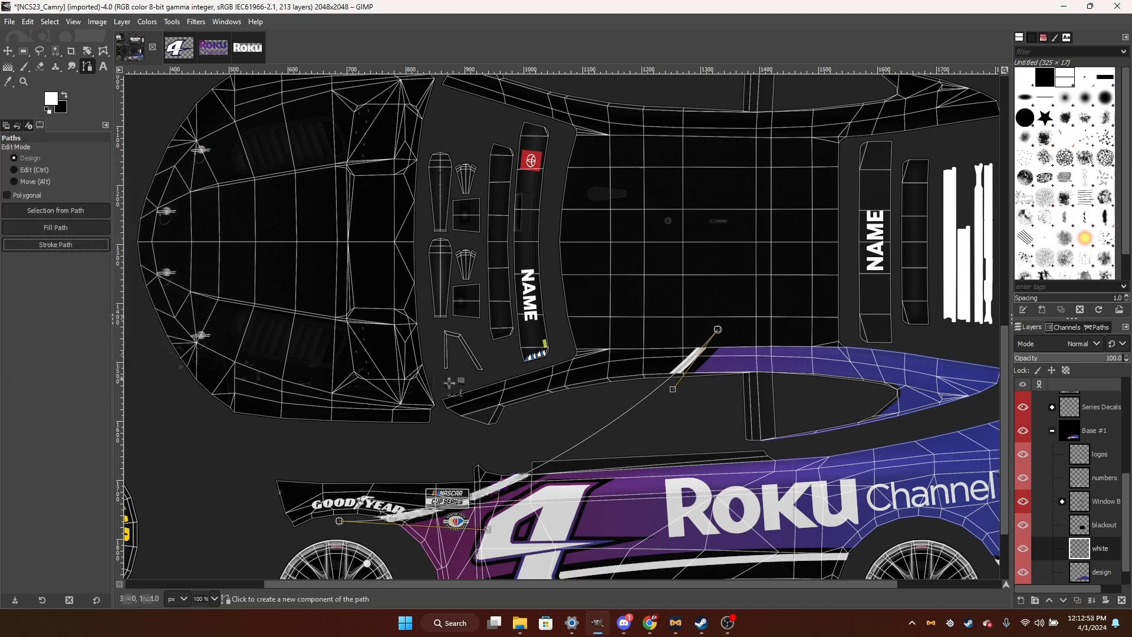
scroll(450, 383, down, 3)
scroll(747, 221, up, 3)
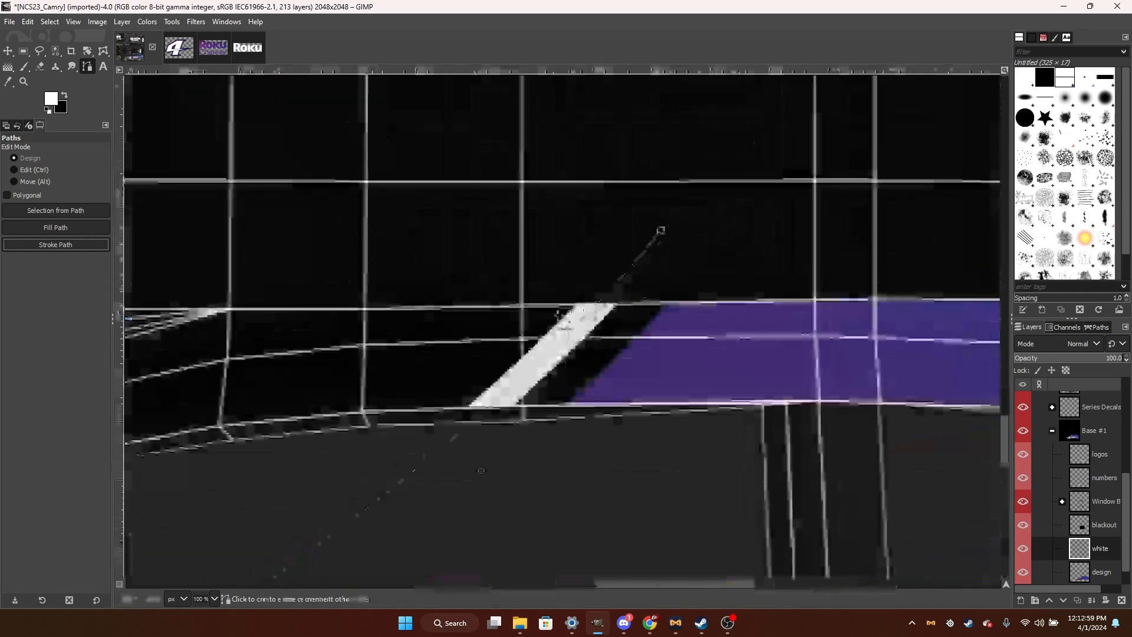
scroll(556, 273, down, 3)
scroll(556, 273, up, 2)
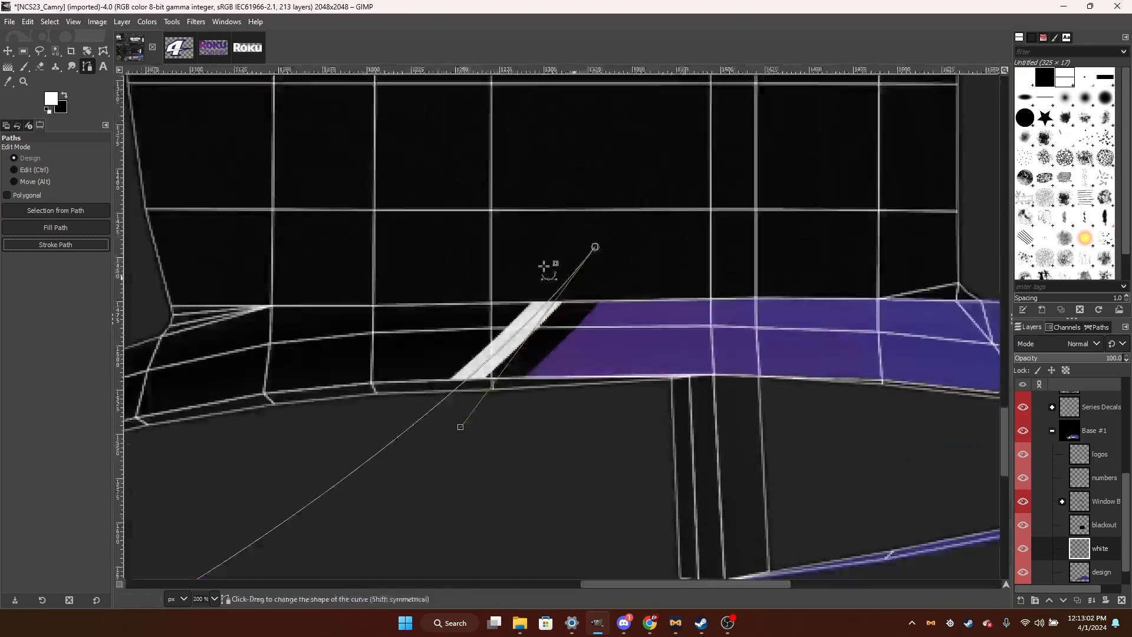
scroll(561, 321, up, 1)
scroll(560, 321, down, 6)
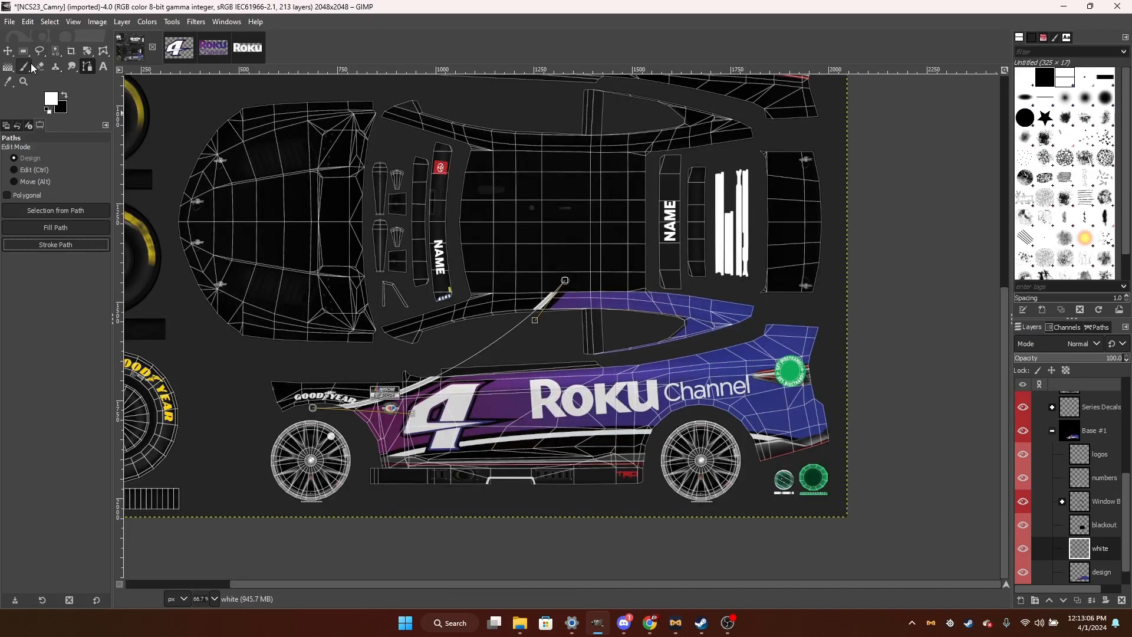
Leave path editing and examine the white stripes with the wireframe layer temporarily hidden.
click(24, 66)
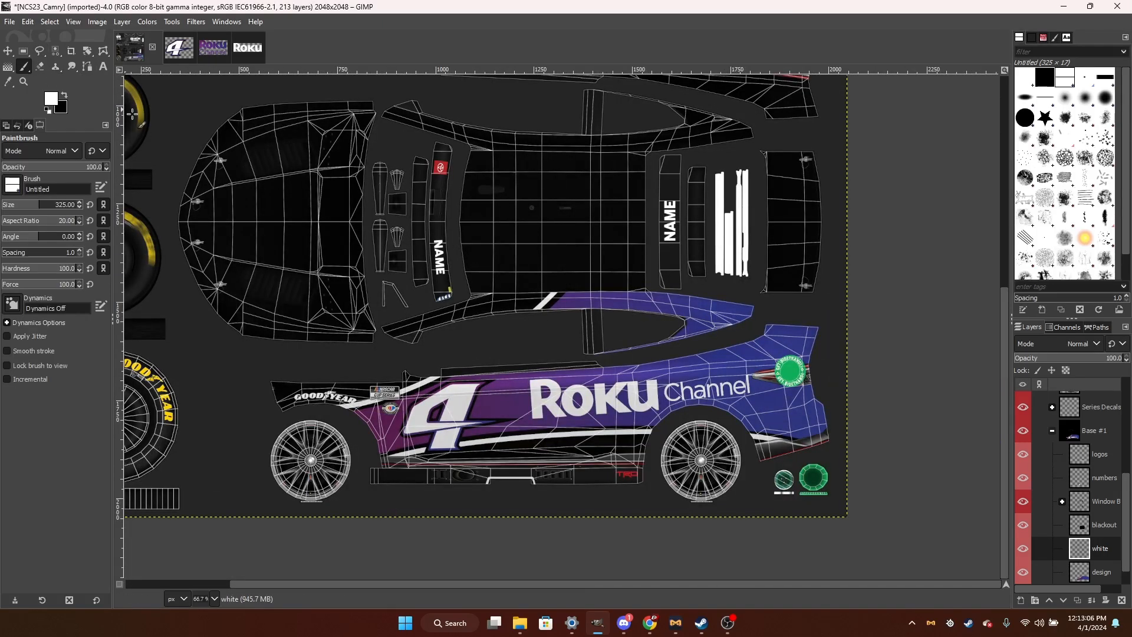
scroll(763, 392, up, 1)
scroll(1061, 439, up, 7)
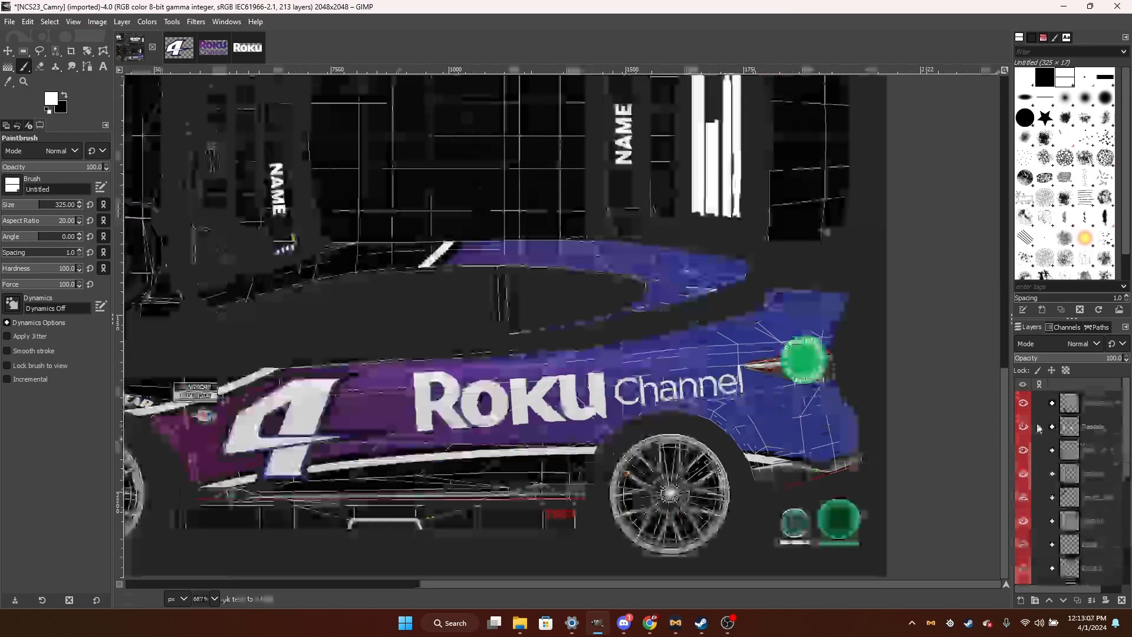
click(1023, 404)
scroll(809, 449, down, 1)
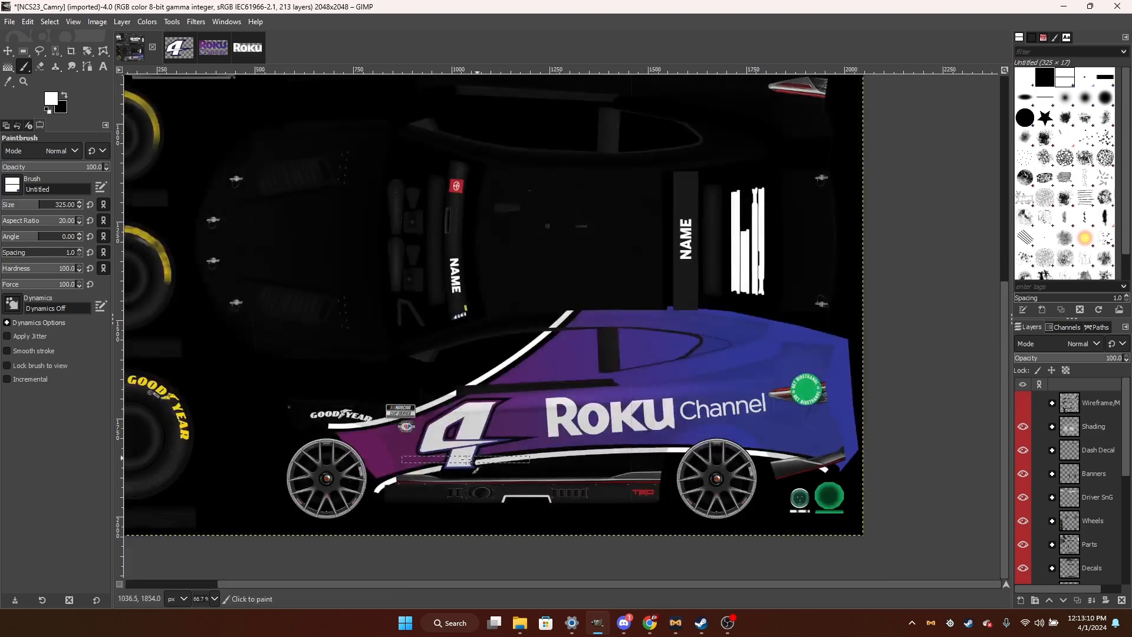
click(1023, 404)
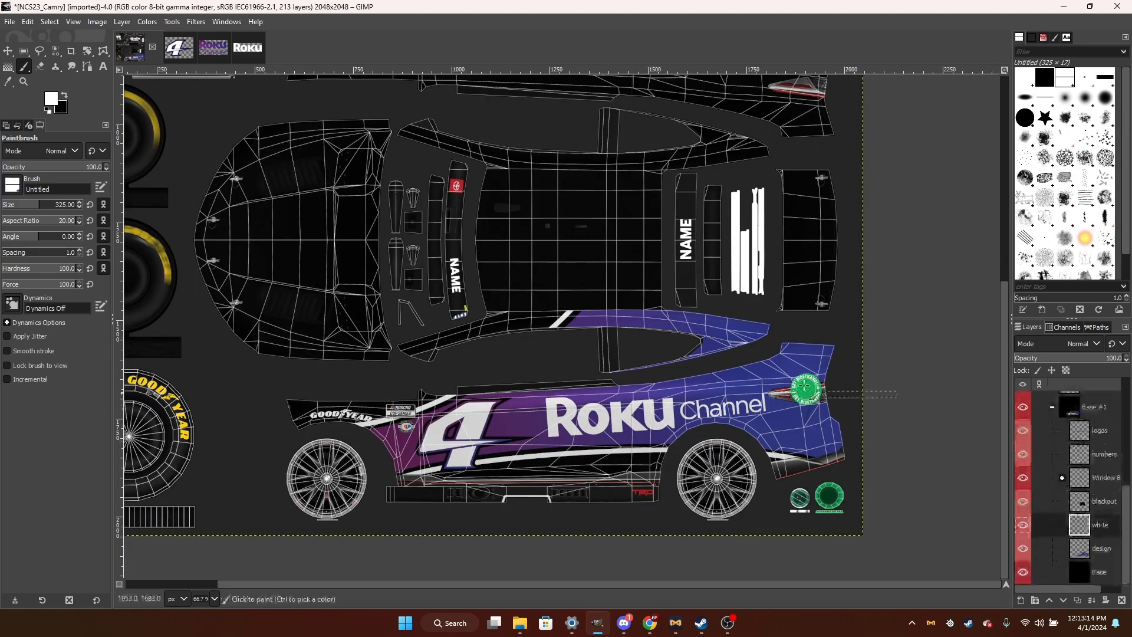
scroll(768, 352, down, 1)
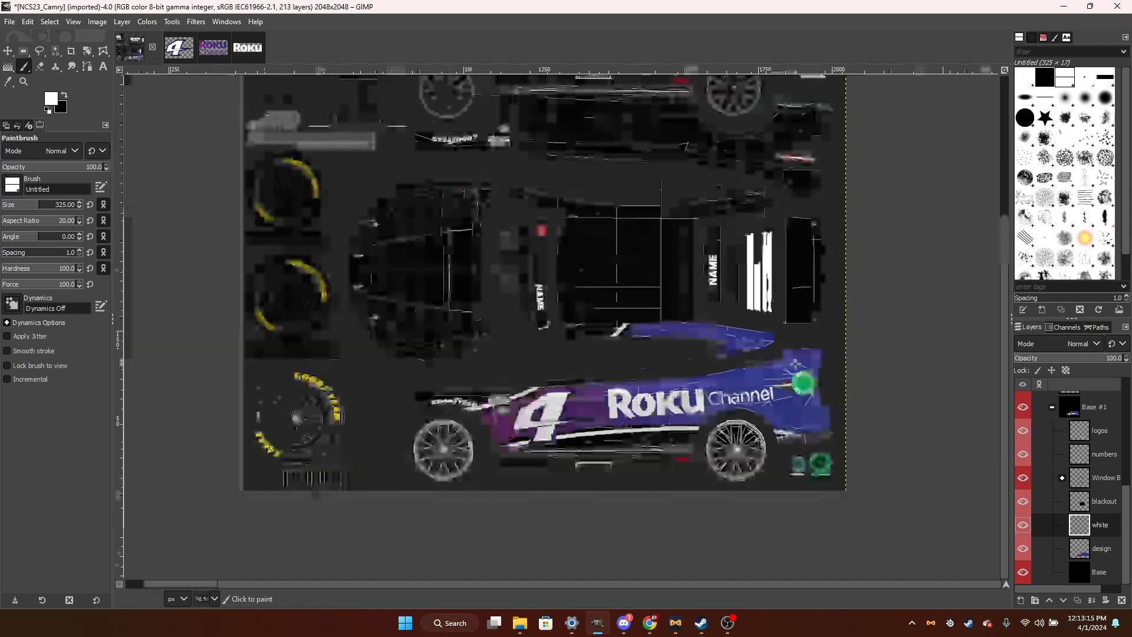
Switch to the stacked Roku Channel logo image and add a new layer named erhgearhsearh.
click(212, 49)
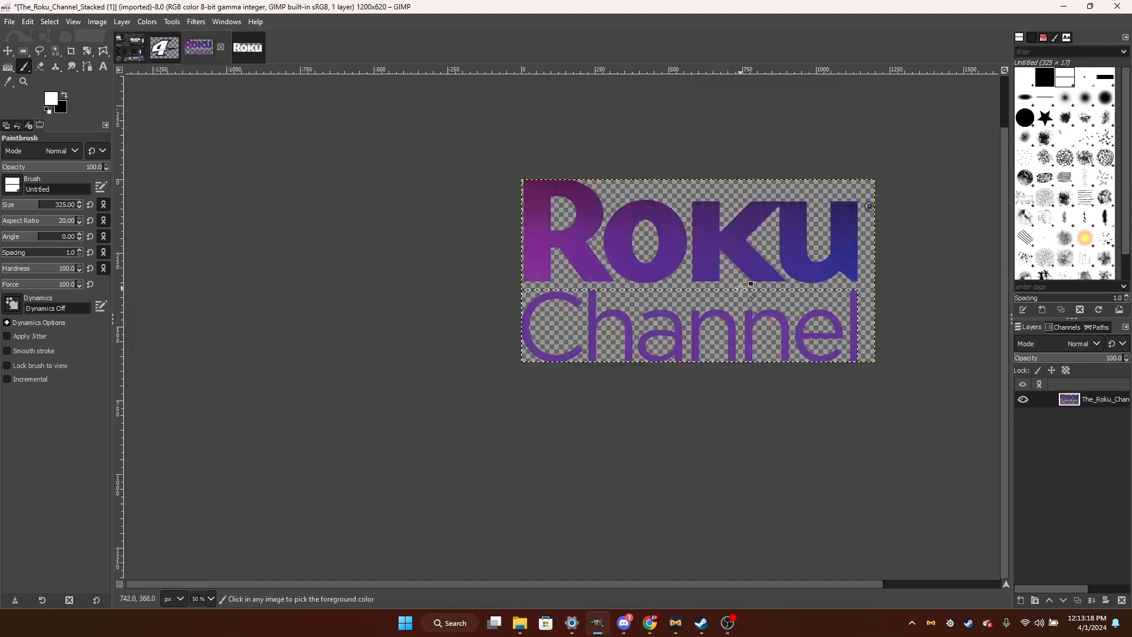
scroll(746, 295, up, 2)
scroll(339, 203, up, 1)
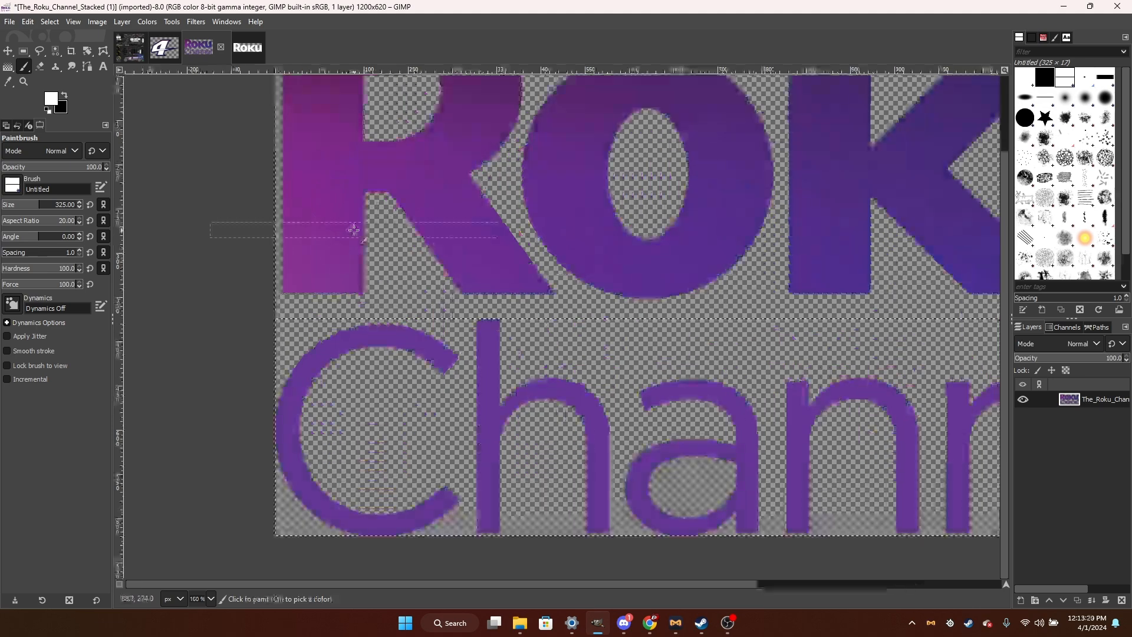
scroll(339, 198, down, 1)
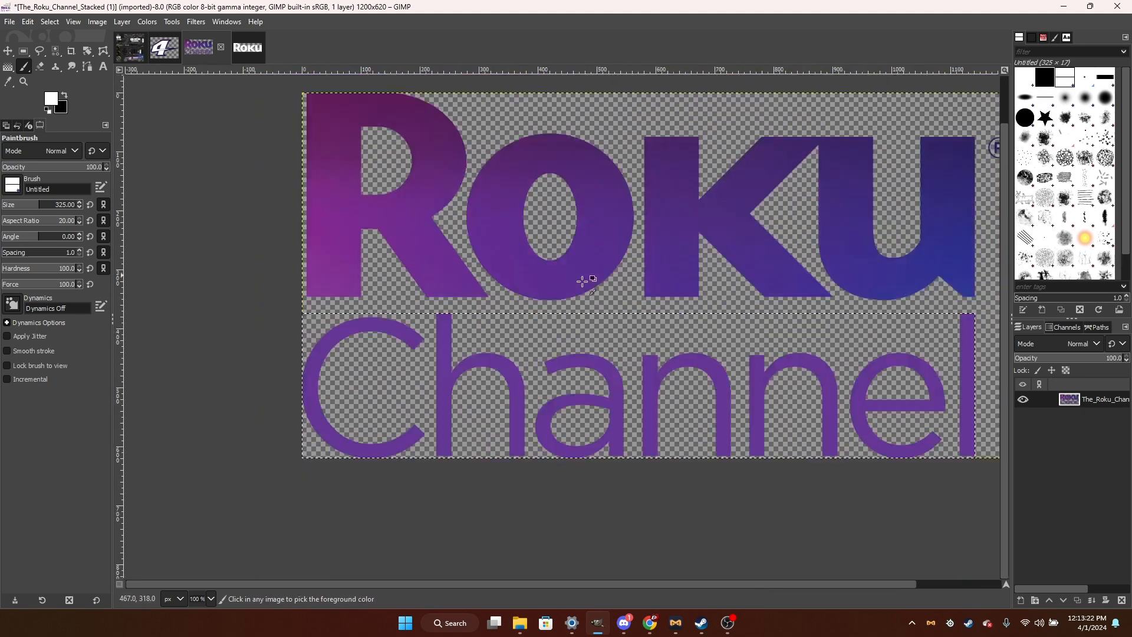
click(40, 66)
right_click(301, 189)
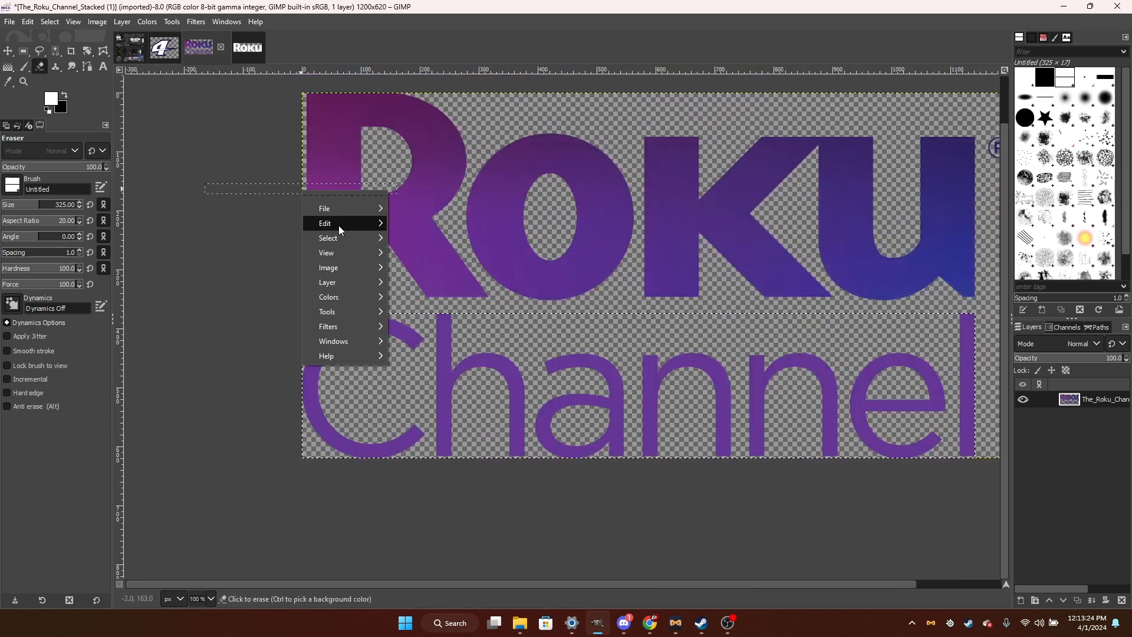
click(705, 369)
right_click(1068, 400)
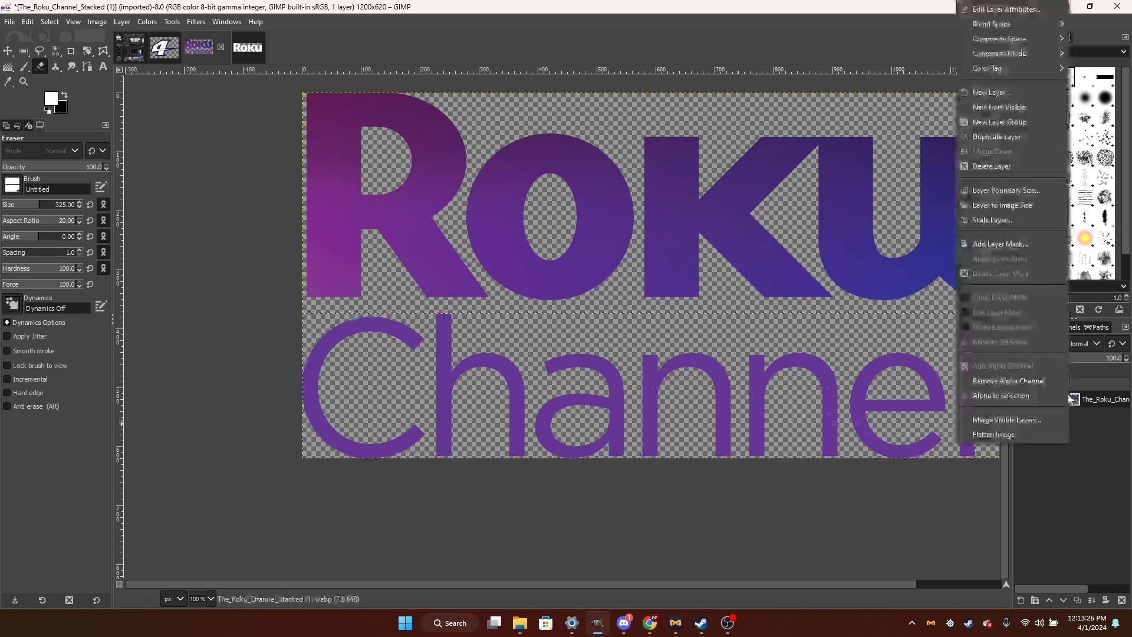
click(1002, 93)
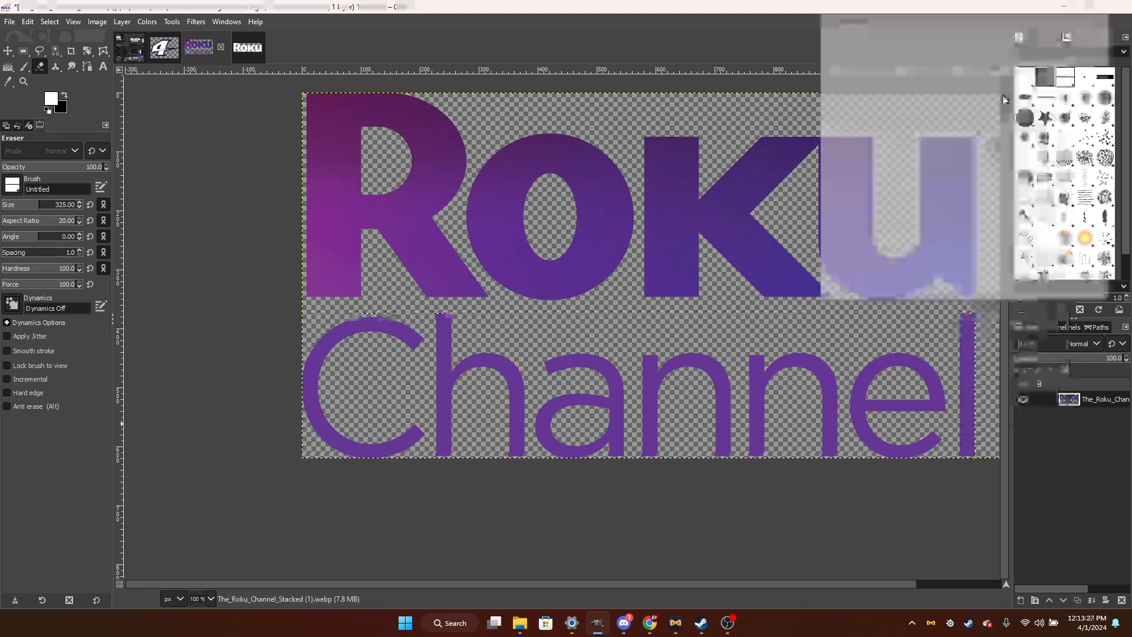
key(Return)
Copy the selected Channel lettering from the logo layer, paste it and anchor it onto the erhgearhsearh layer.
key(ctrl+c)
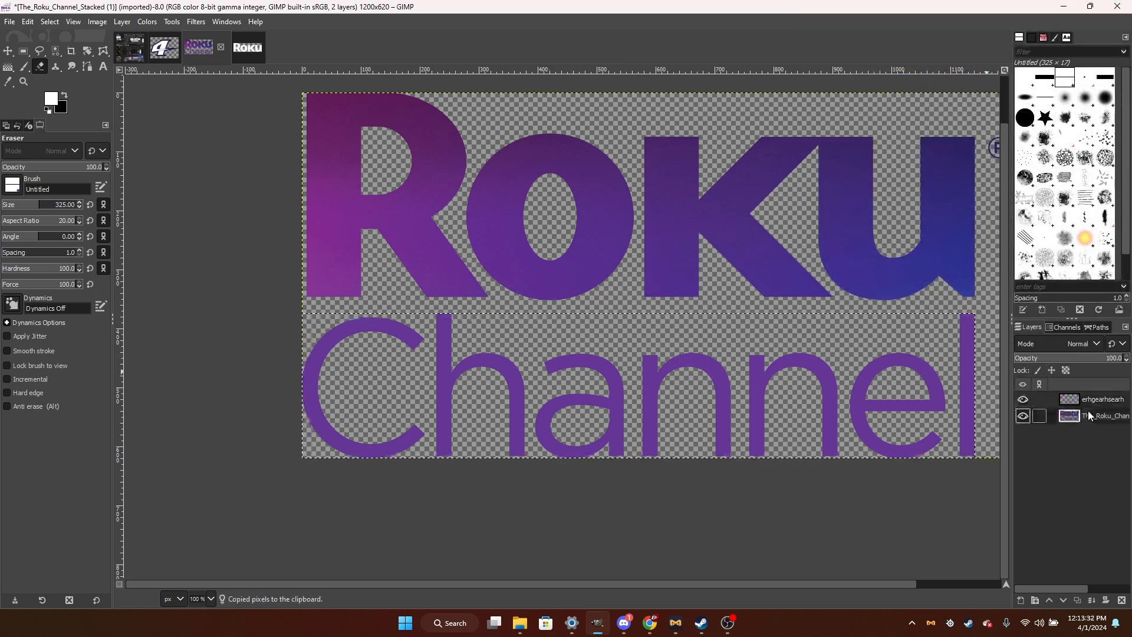
key(ctrl+v)
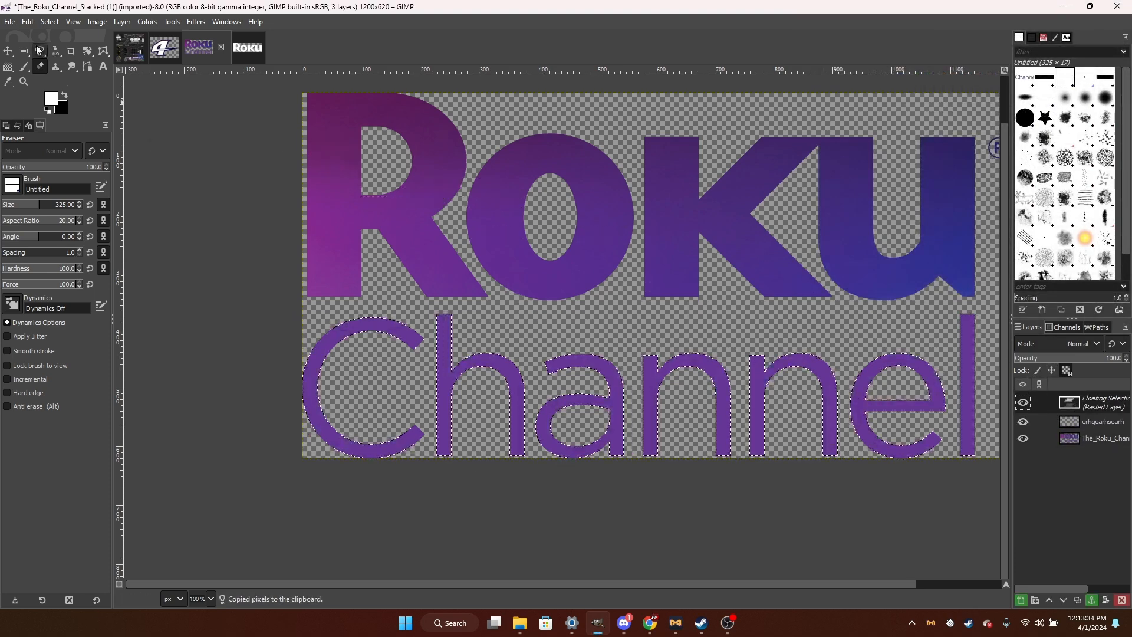
click(39, 51)
click(178, 111)
Add another new layer named aerhaerh above the Channel lettering layer.
right_click(1085, 392)
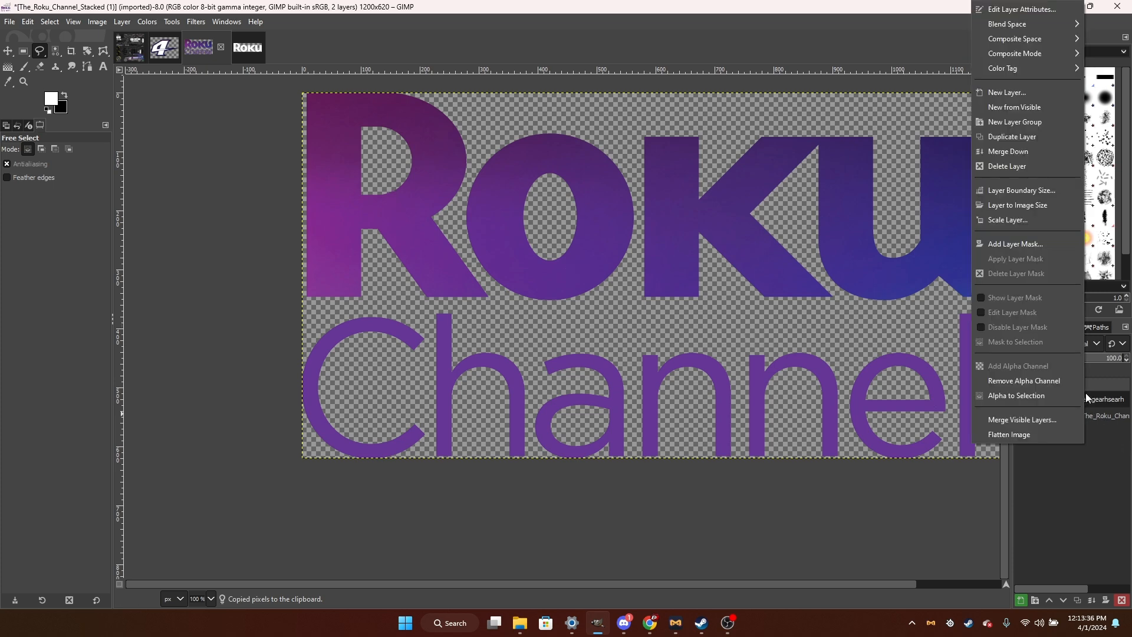
click(993, 109)
text(aerhaerh)
key(Return)
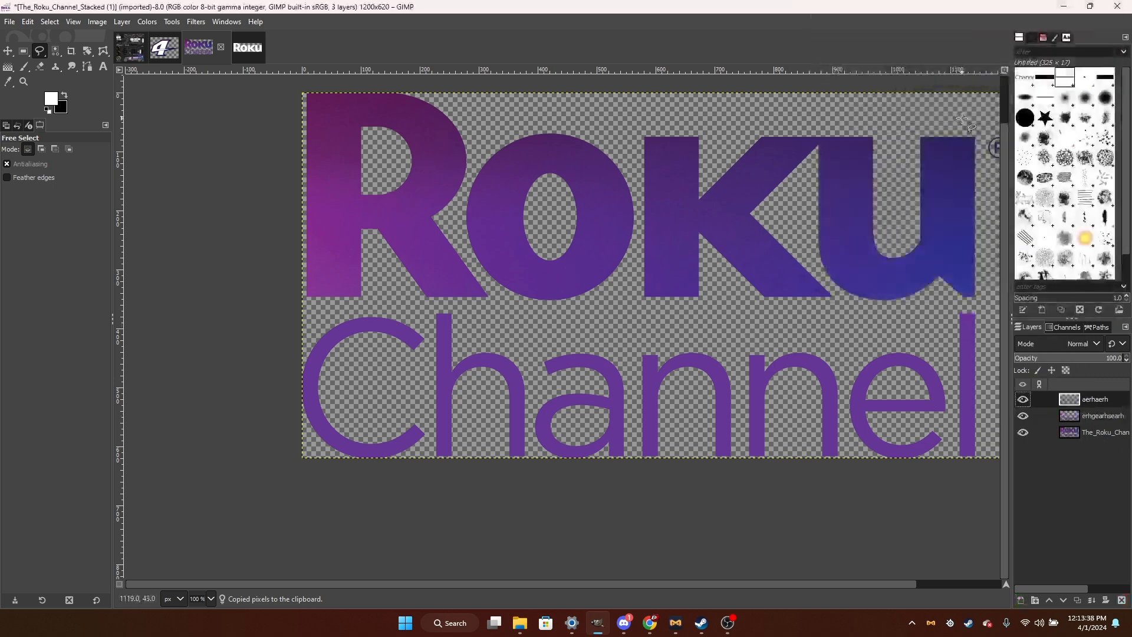
Draw a rectangular selection of 1192 × 352 px around the Roku lettering, starting at position 8, 0.
ctrl+scroll(333, 279, up, 4)
click(21, 52)
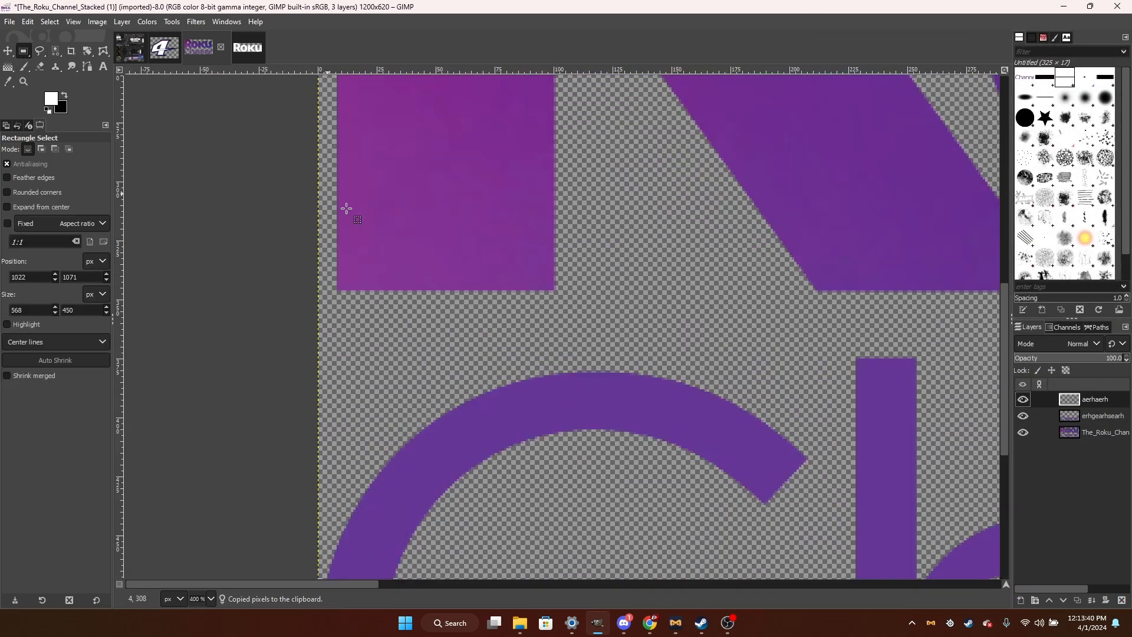
scroll(342, 176, up, 8)
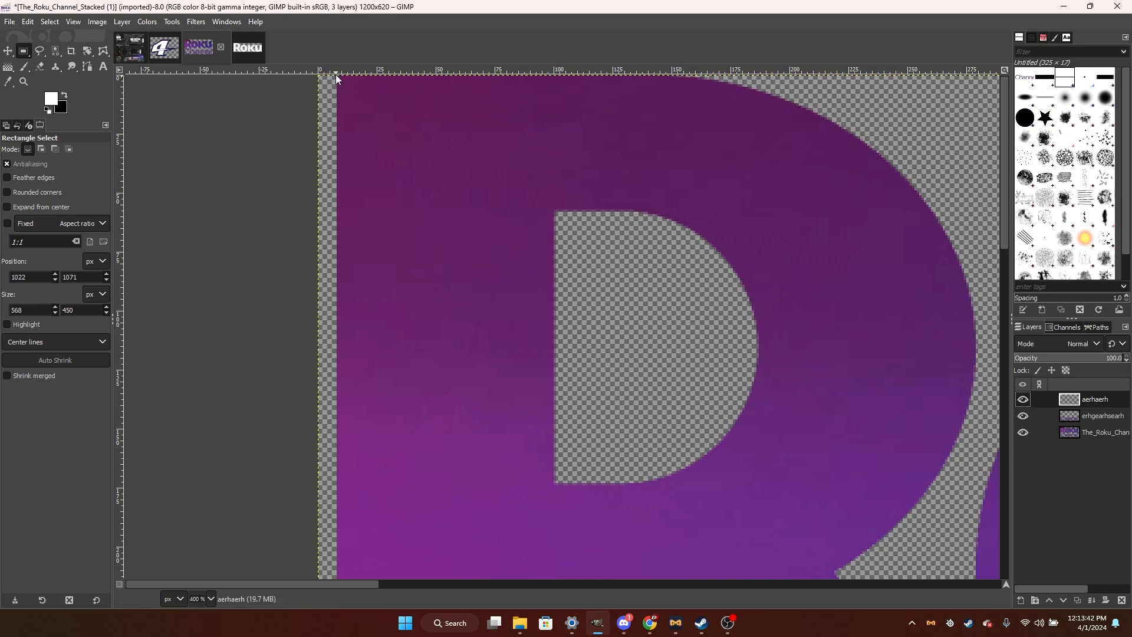
drag(337, 75, 992, 403)
scroll(756, 511, down, 7)
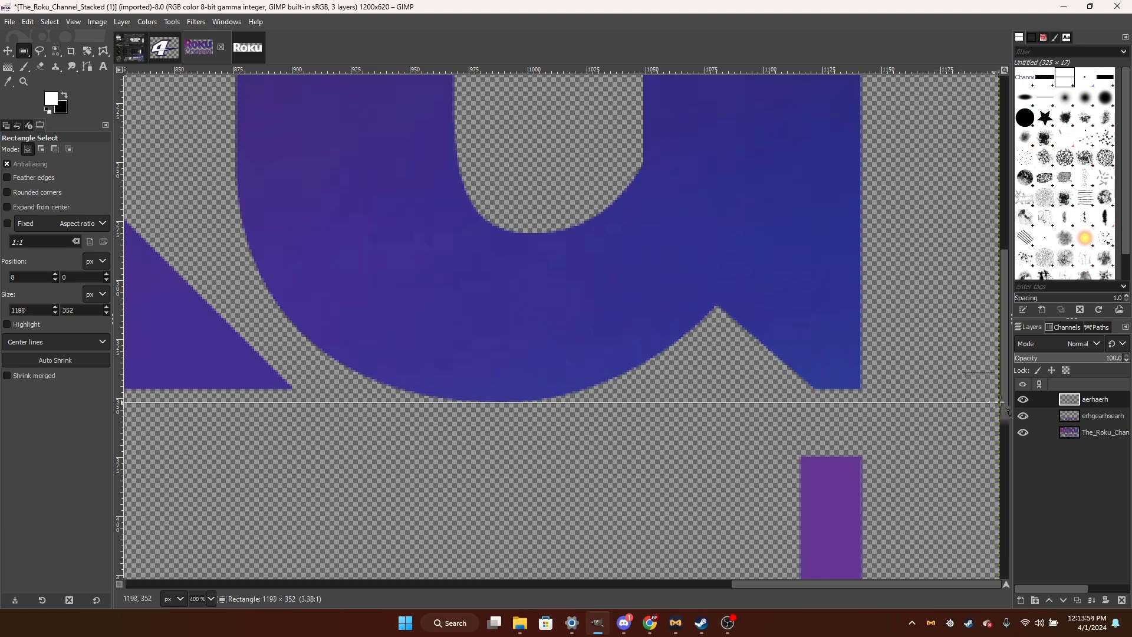
drag(1000, 403, 1001, 402)
scroll(504, 387, up, 2)
scroll(504, 387, down, 6)
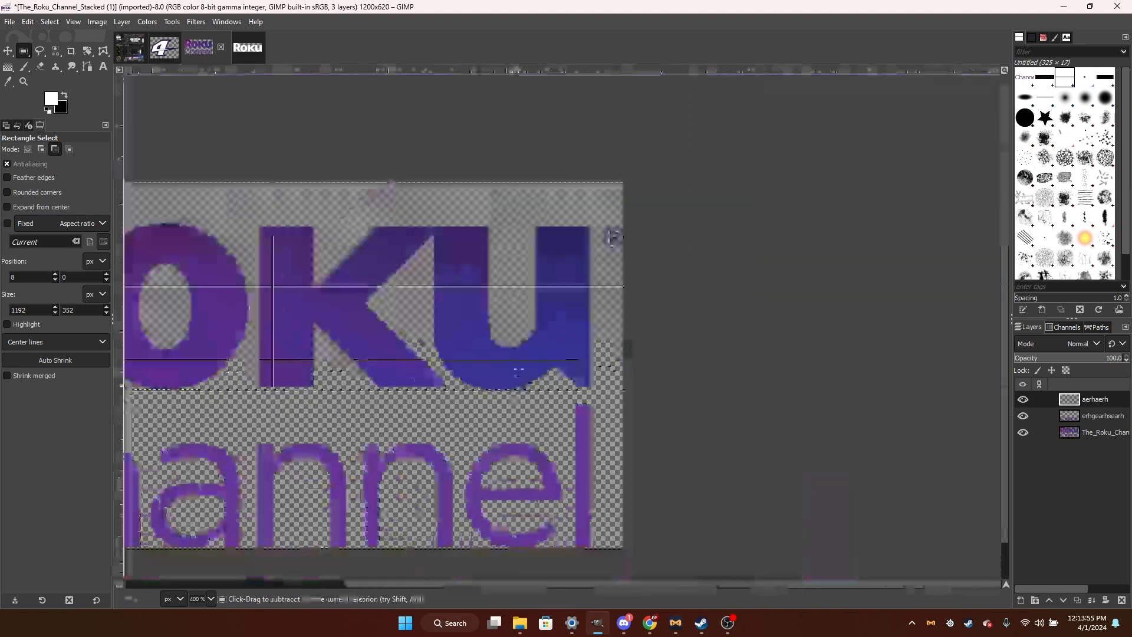
scroll(611, 235, down, 2)
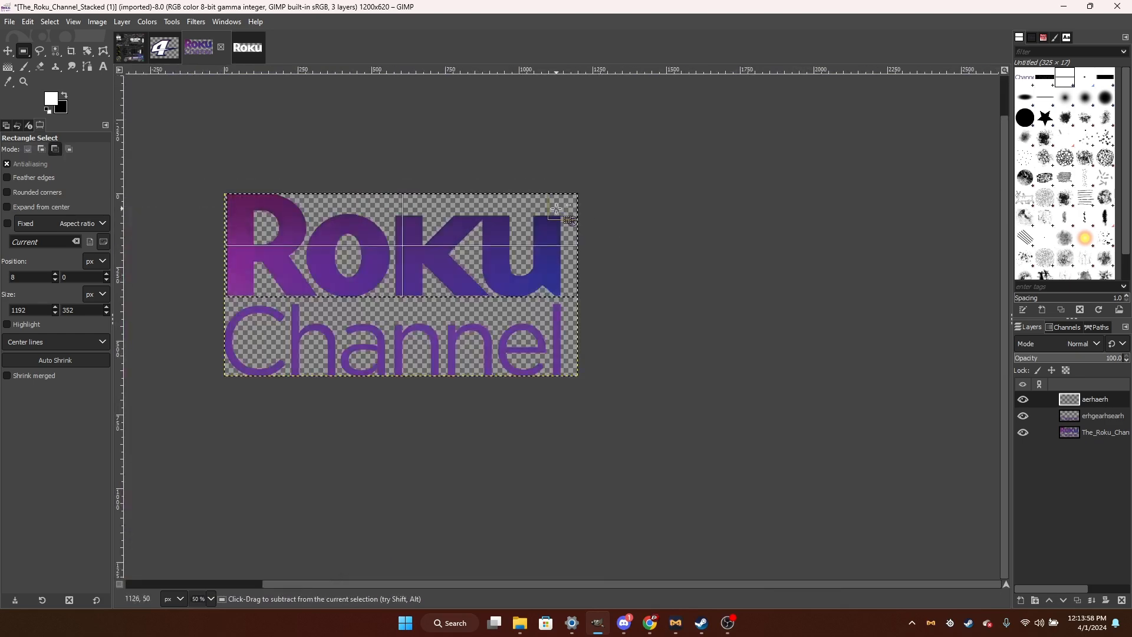
Copy the Roku lettering from the original logo layer, paste and anchor it onto the aerhaerh layer, and hide the original layer.
click(1075, 415)
click(1091, 431)
key(ctrl+c)
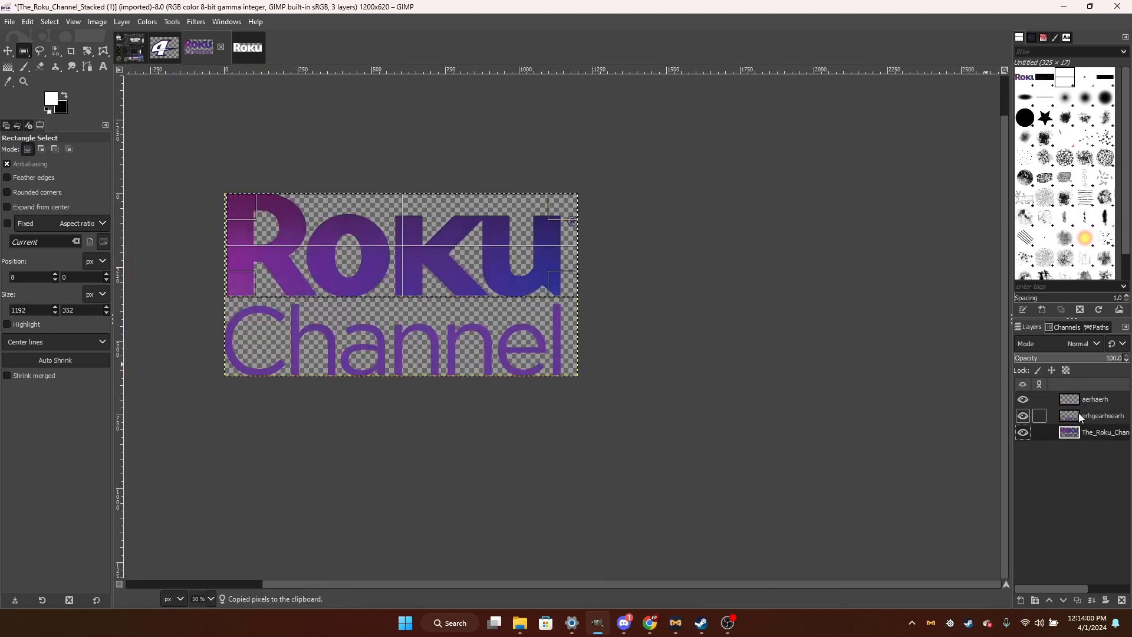
click(1077, 402)
key(ctrl+v)
click(40, 51)
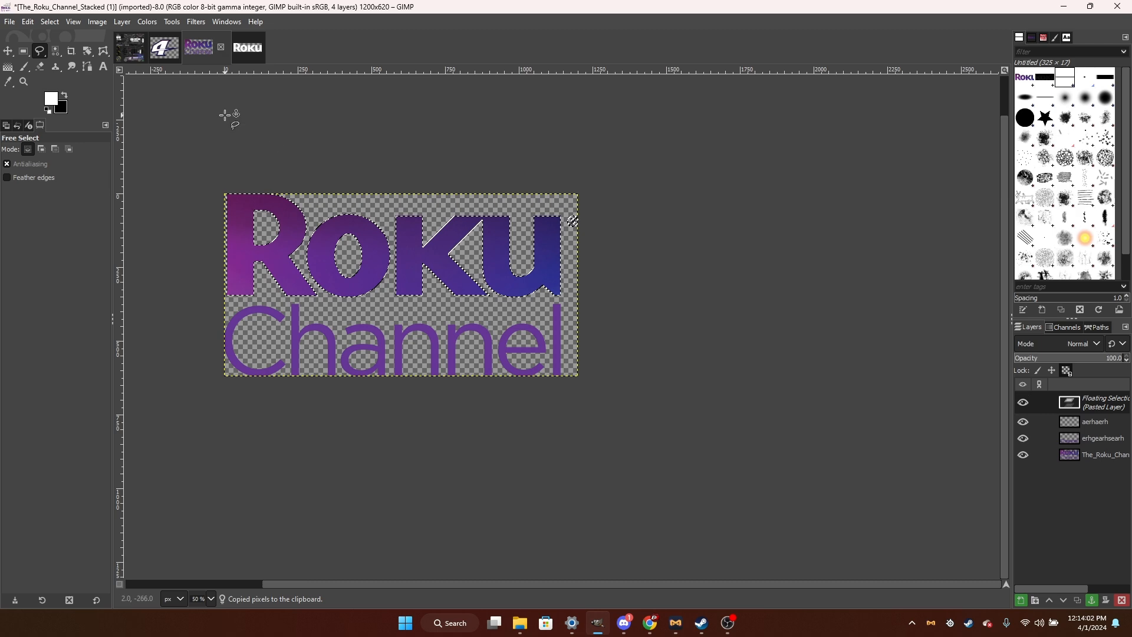
key(ctrl+h)
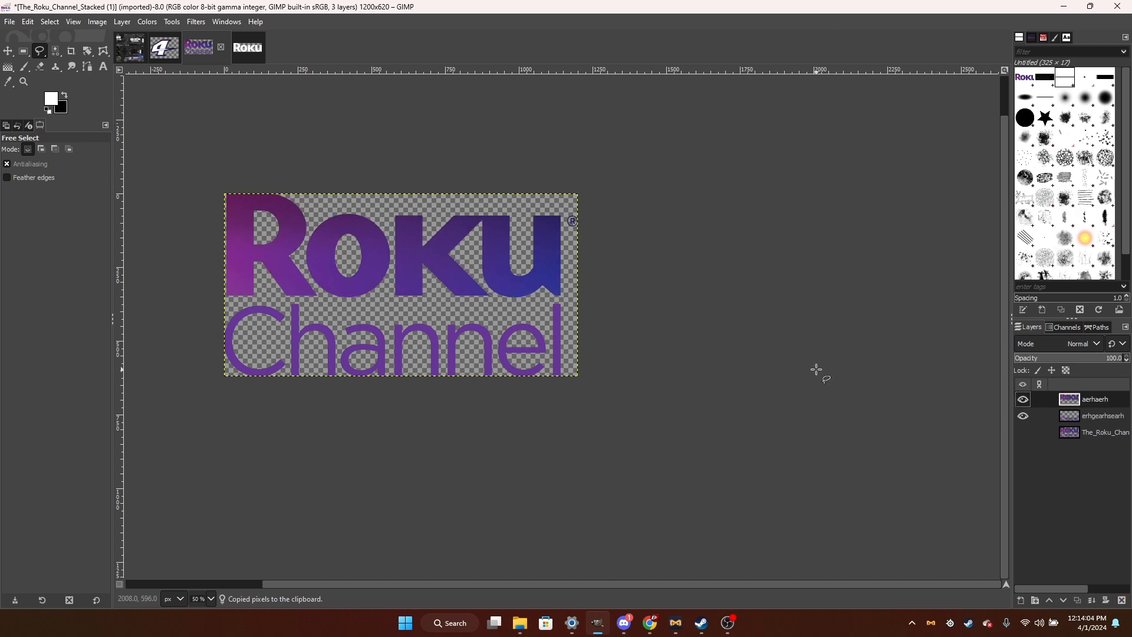
Select the outline of the Roku lettering from the aerhaerh layer's alpha channel.
scroll(577, 314, up, 2)
right_click(1106, 406)
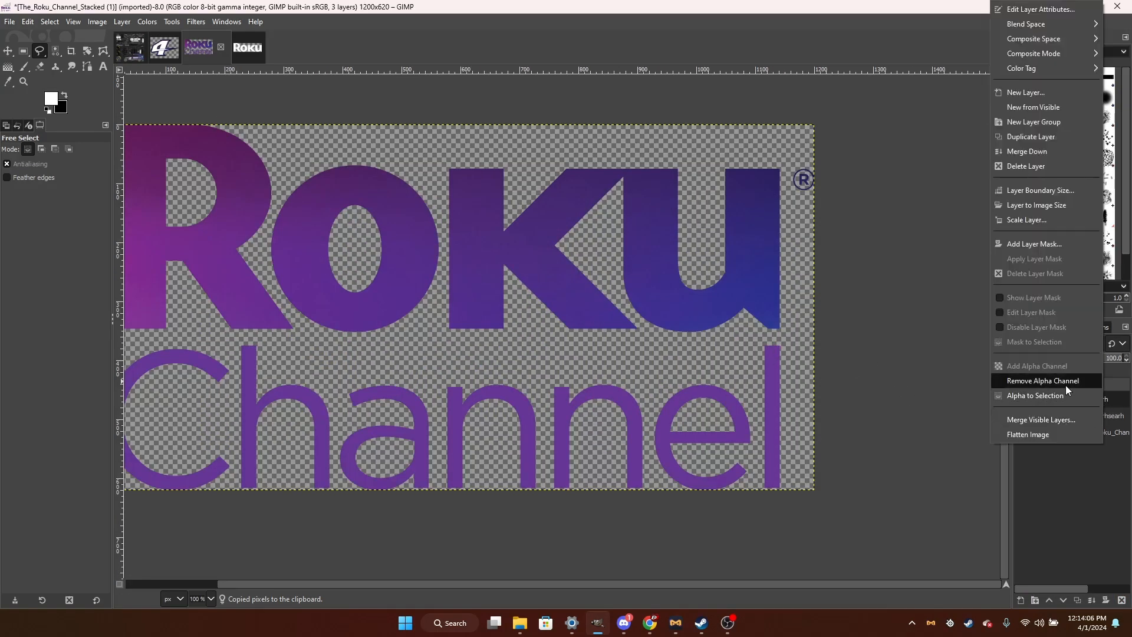
click(1042, 381)
key(ctrl+z)
right_click(1029, 396)
key(Escape)
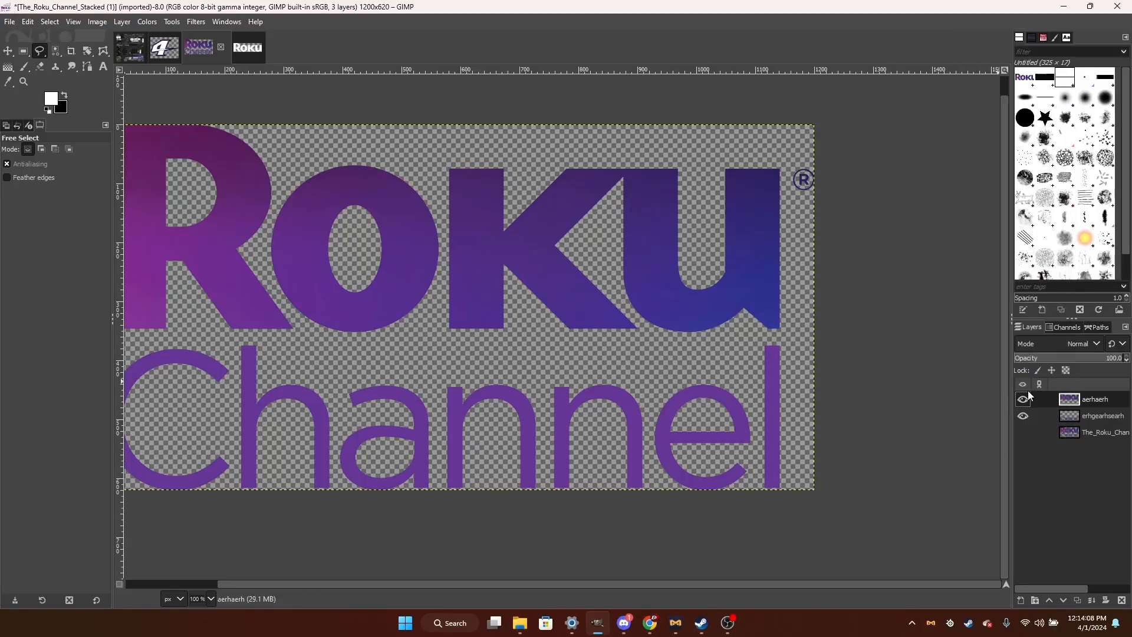
scroll(786, 326, down, 1)
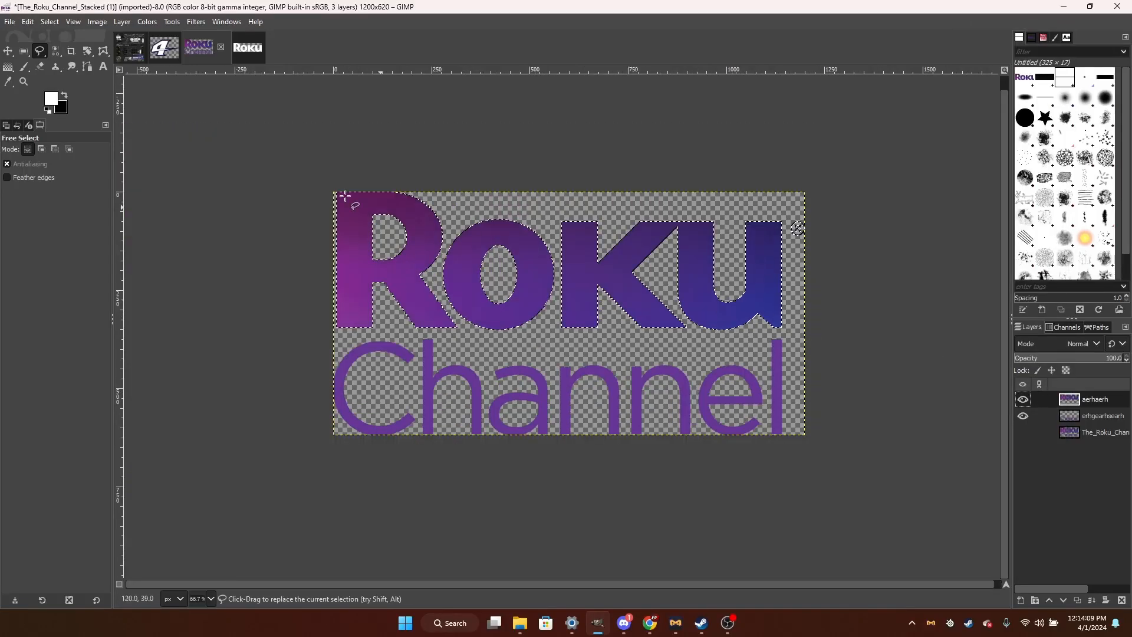
Paint the selected Roku lettering and its registered mark solid white with the Paintbrush, and clear the selection.
right_click(1092, 403)
click(1070, 398)
key(p)
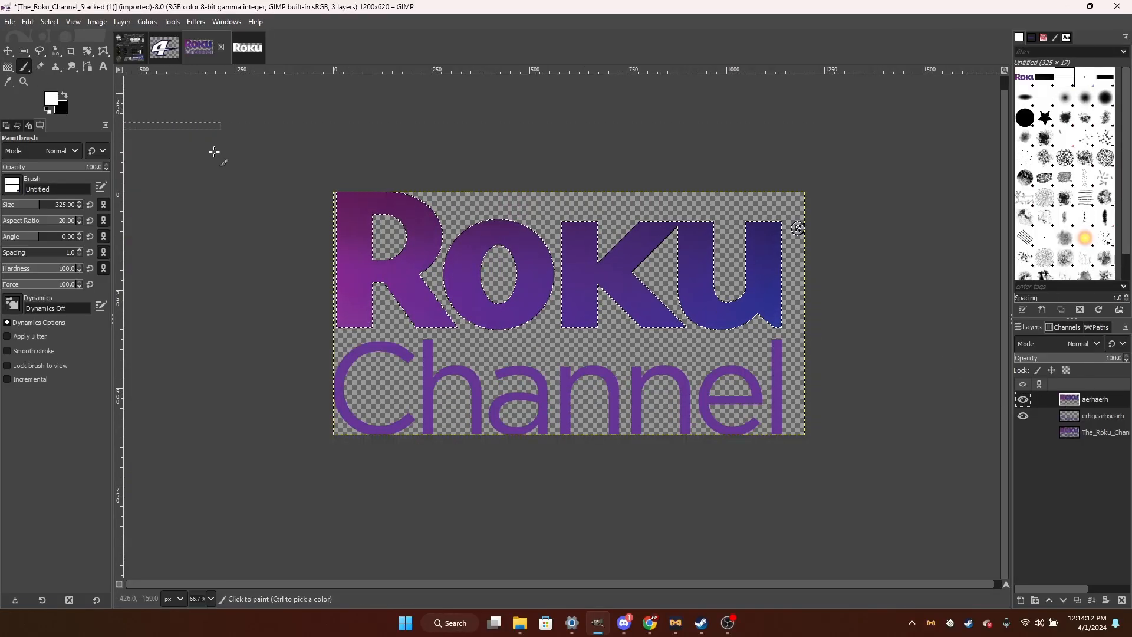
drag(386, 200, 535, 354)
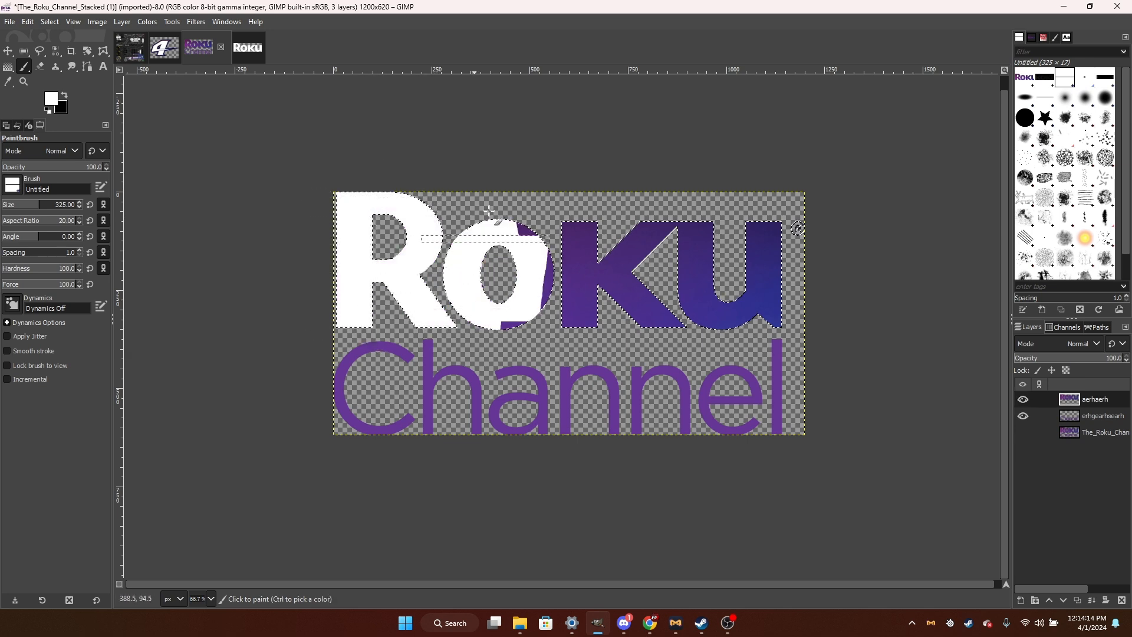
right_click(697, 169)
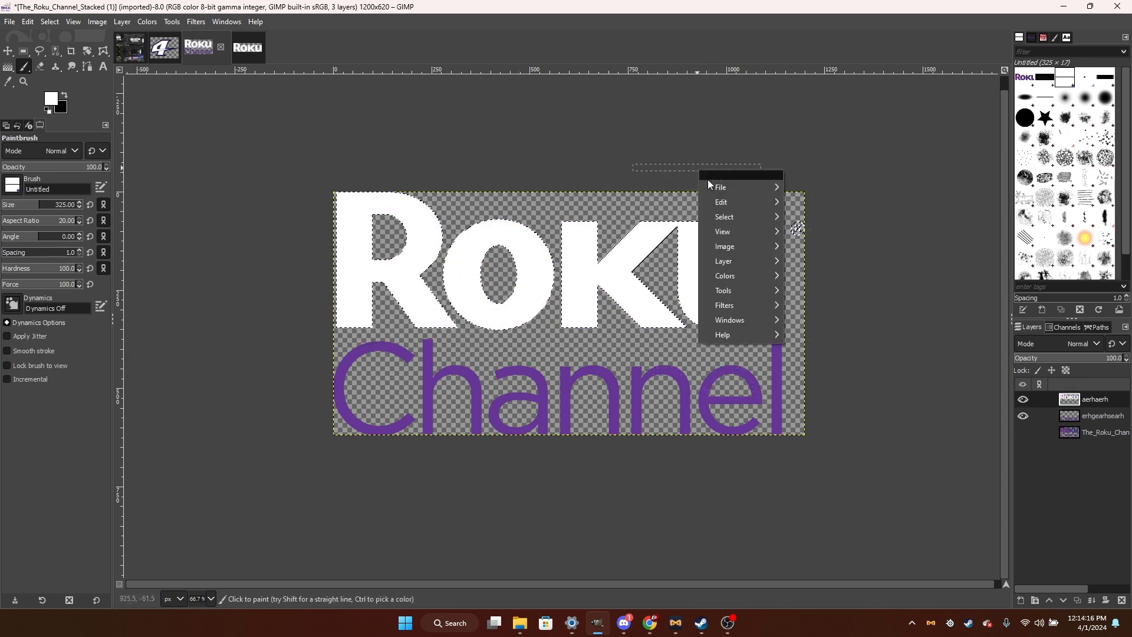
mouse_move(758, 224)
click(818, 240)
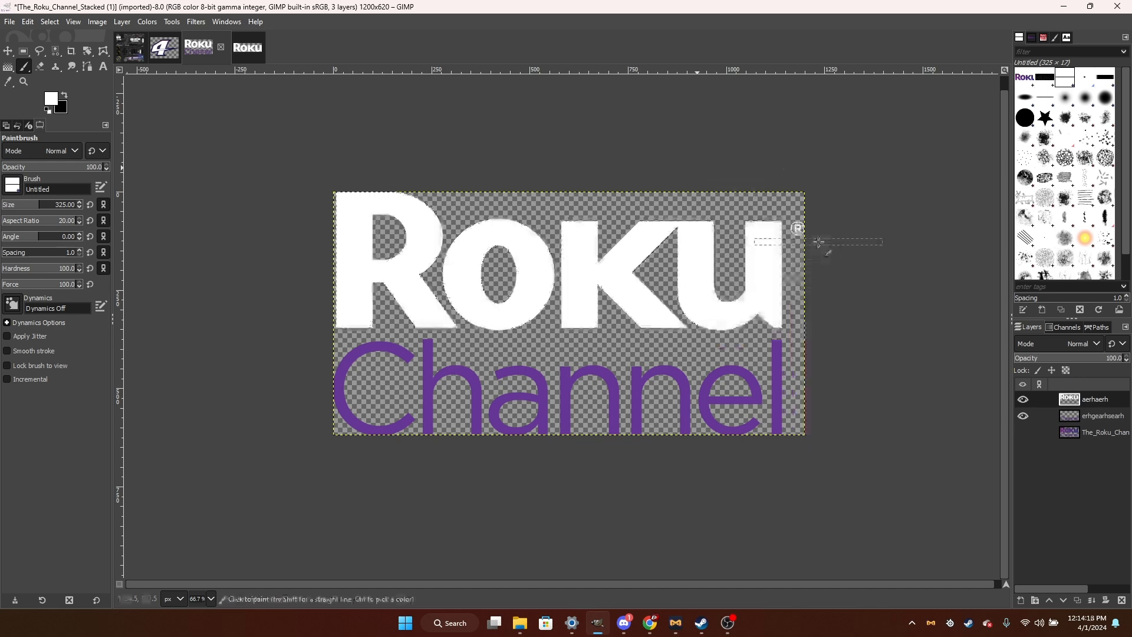
Select the Channel lettering from the erhgearhsearh layer's alpha and fill it with the custom linear purple-to-blue gradient across the word.
scroll(706, 217, up, 2)
right_click(1091, 417)
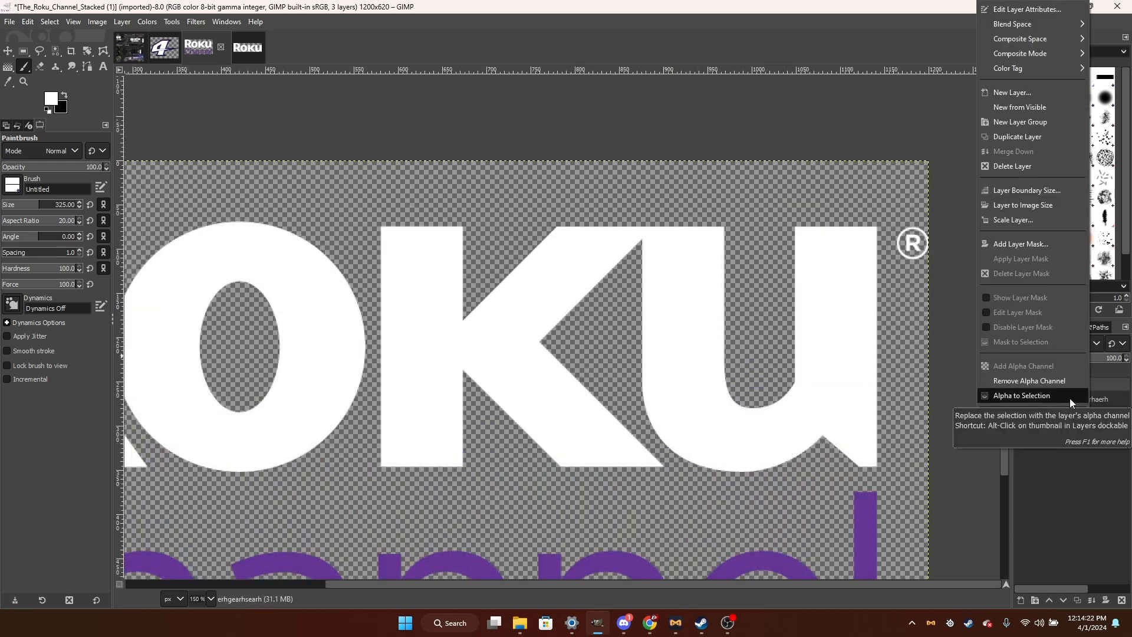
click(1069, 396)
scroll(904, 371, down, 2)
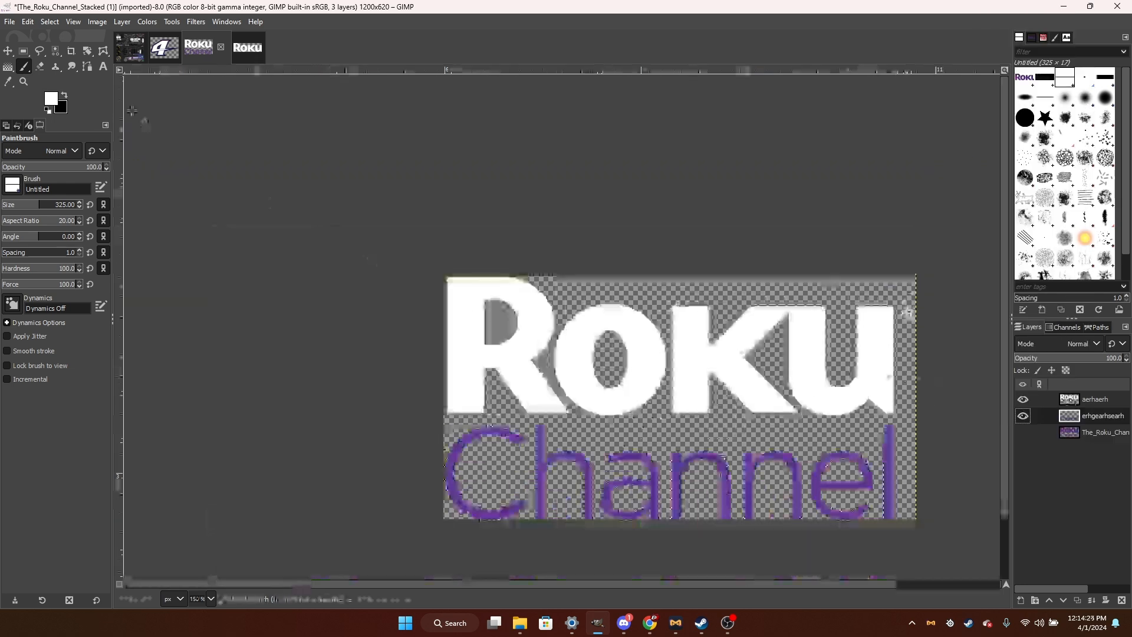
click(7, 66)
scroll(763, 487, up, 1)
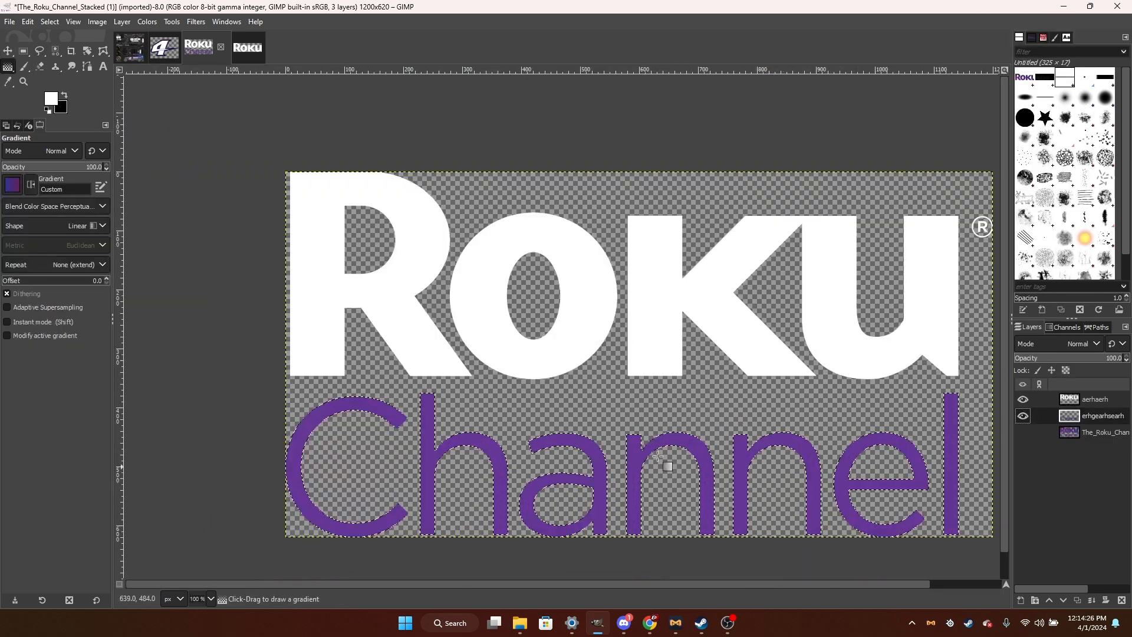
drag(334, 438, 938, 522)
drag(317, 424, 365, 434)
click(984, 90)
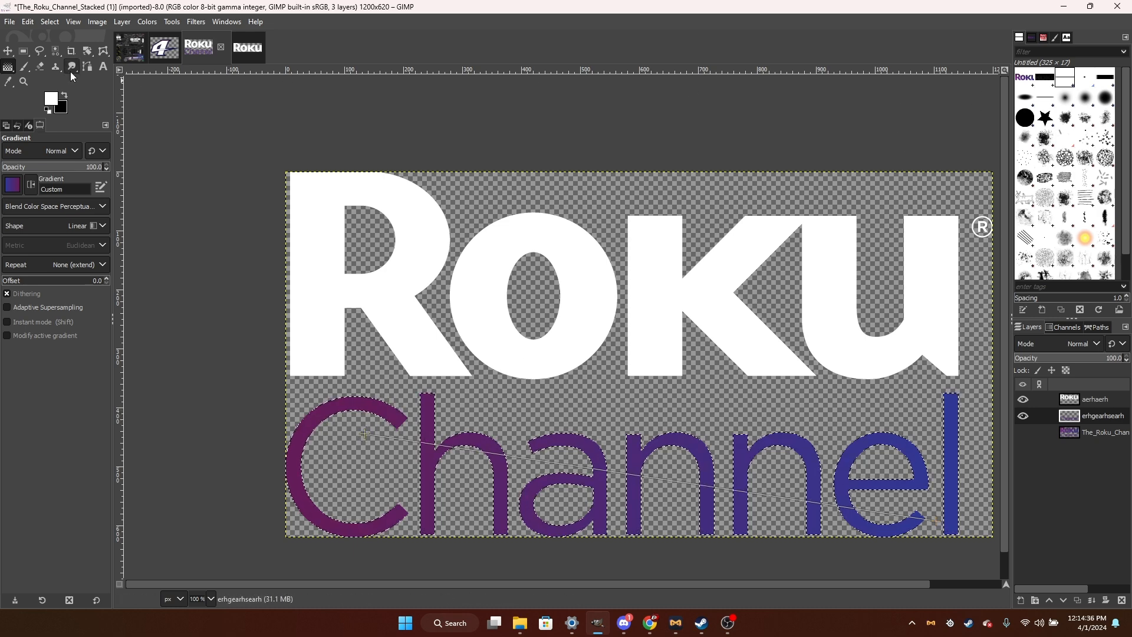
Clear the selection around the Channel lettering.
click(40, 52)
right_click(278, 175)
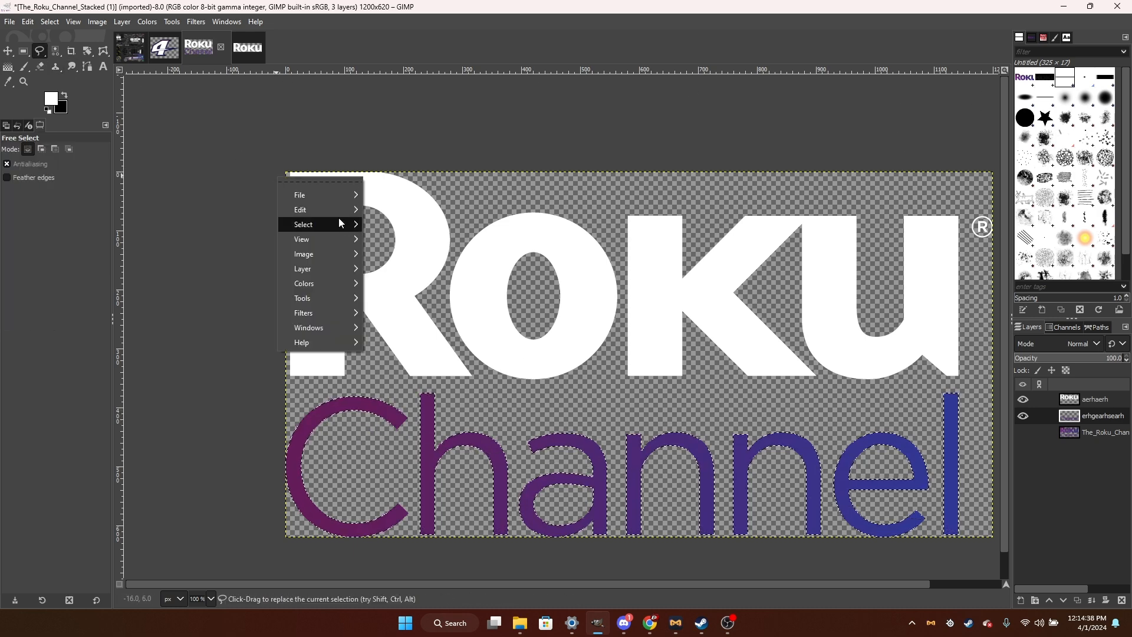
click(393, 140)
right_click(772, 312)
mouse_move(813, 359)
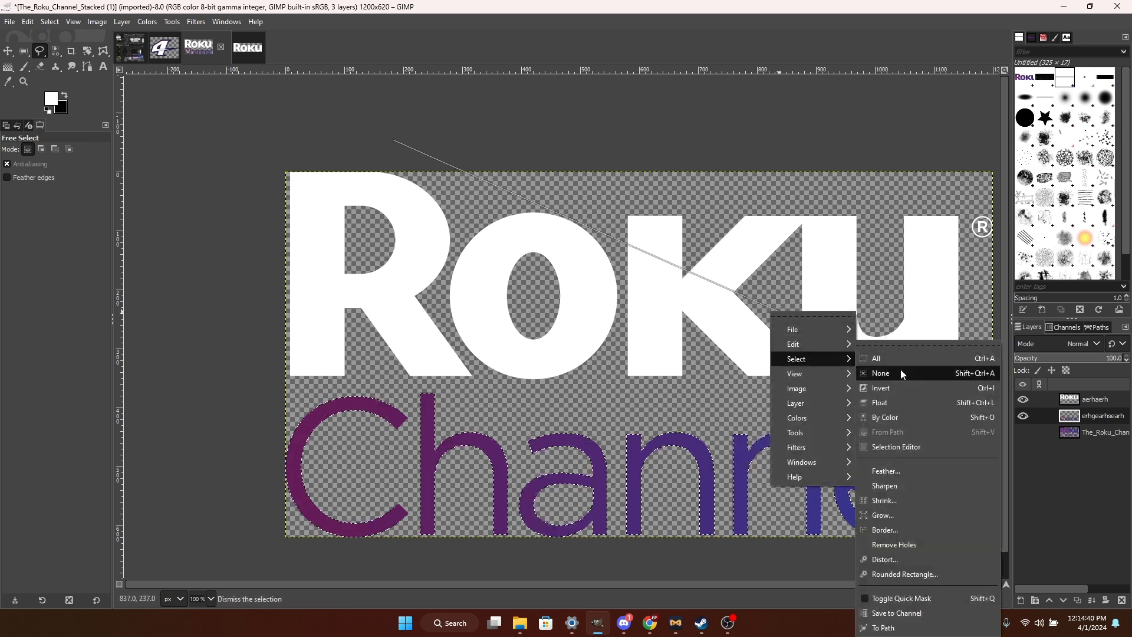
click(880, 374)
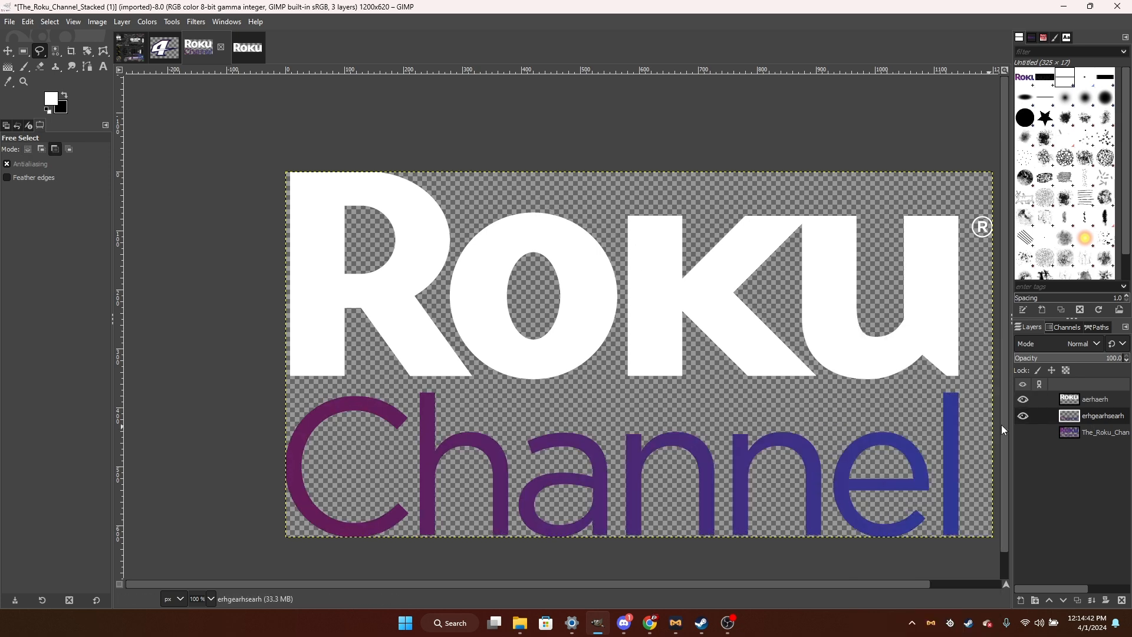
Merge the white Roku layer aerhaerh down into the erhgearhsearh layer.
right_click(1075, 403)
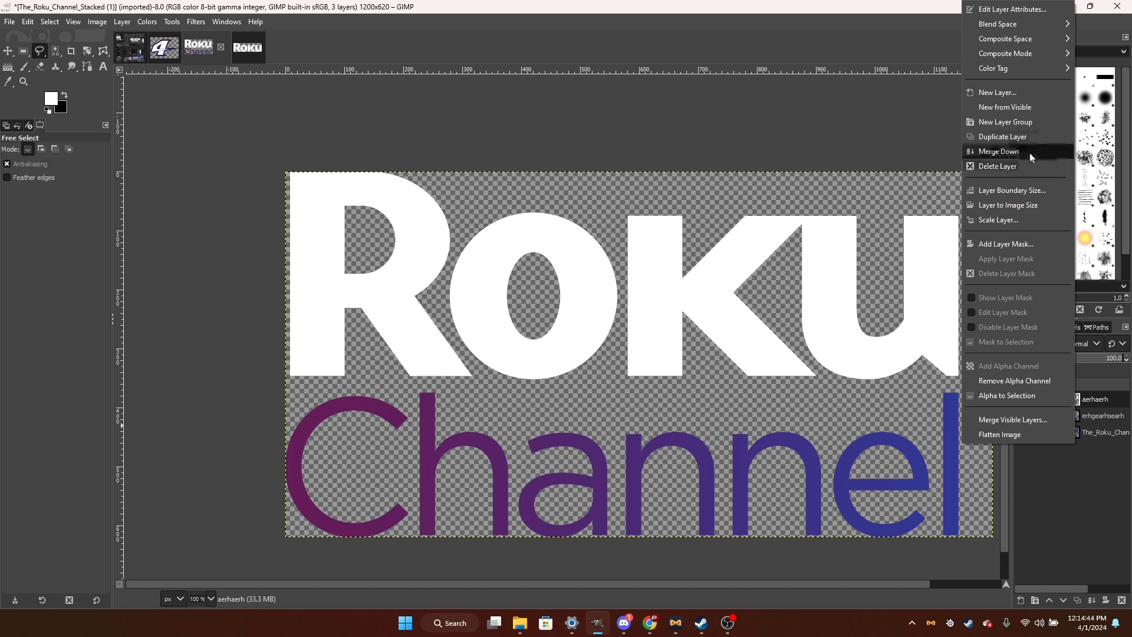
click(1116, 399)
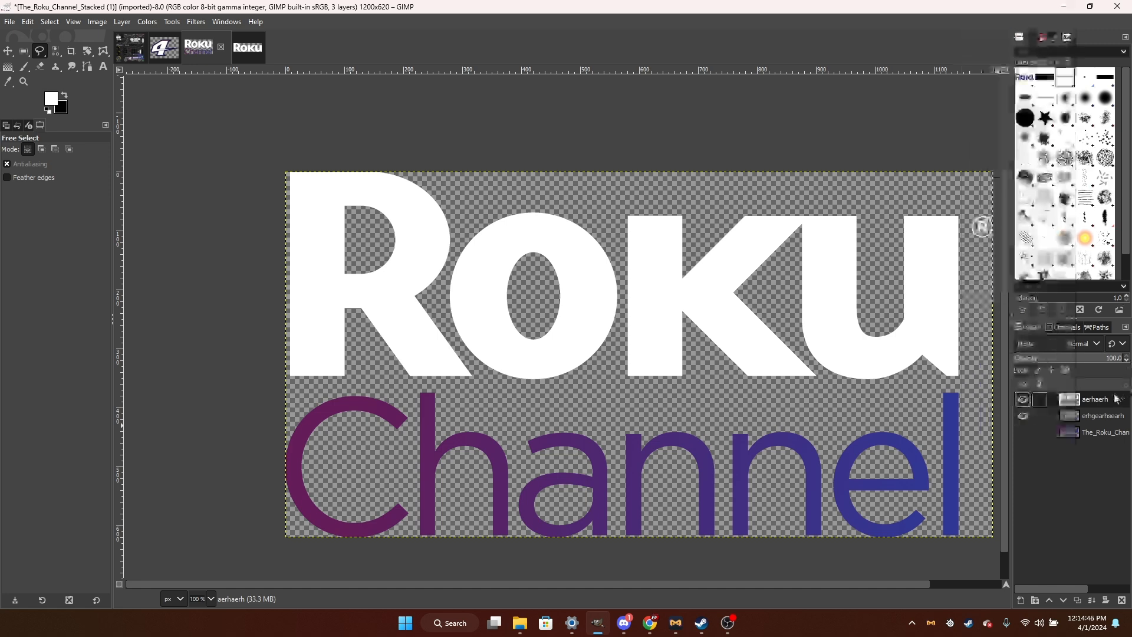
right_click(1116, 400)
click(1014, 151)
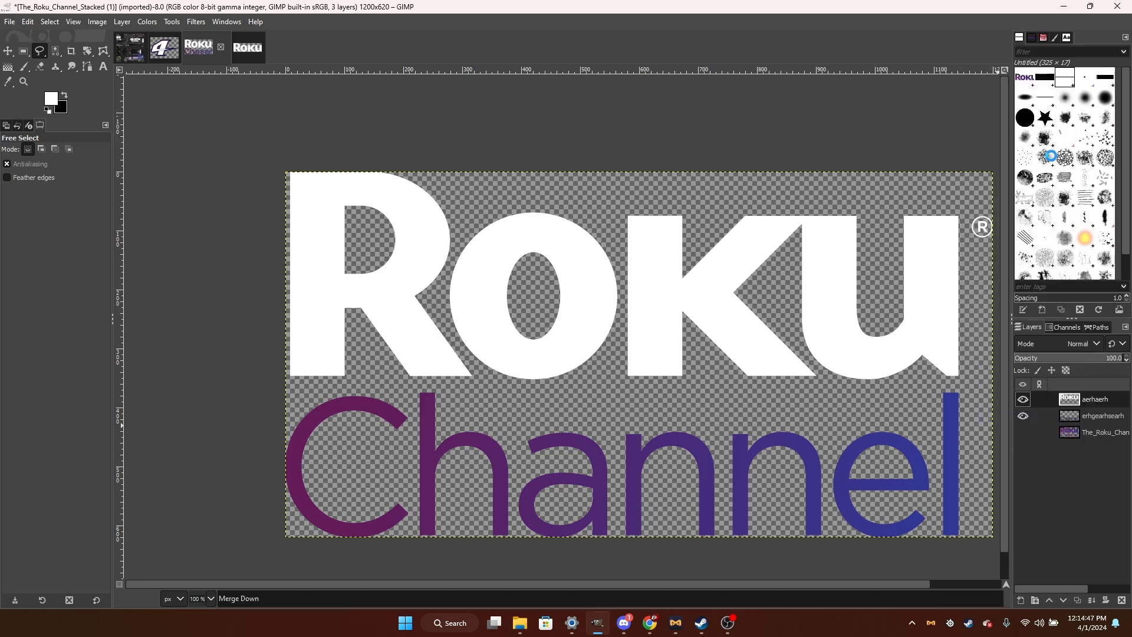
Select and copy the merged Roku Channel lettering by its alpha, and paste it onto the logos layer of the NCS23_Camry template.
right_click(1103, 401)
click(1092, 396)
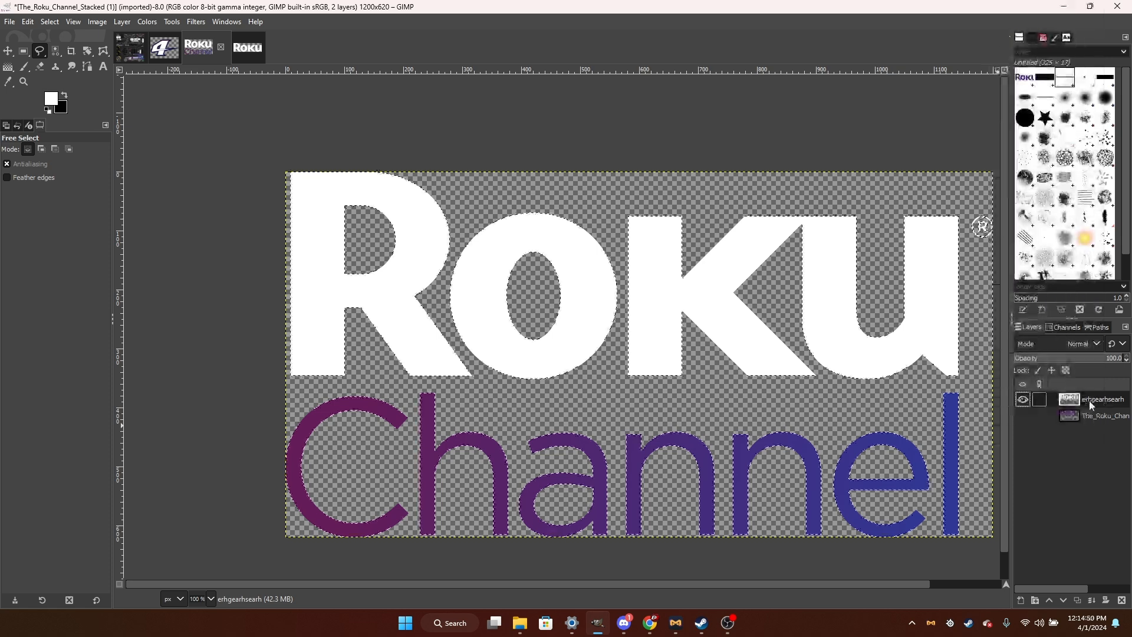
key(ctrl+c)
click(131, 47)
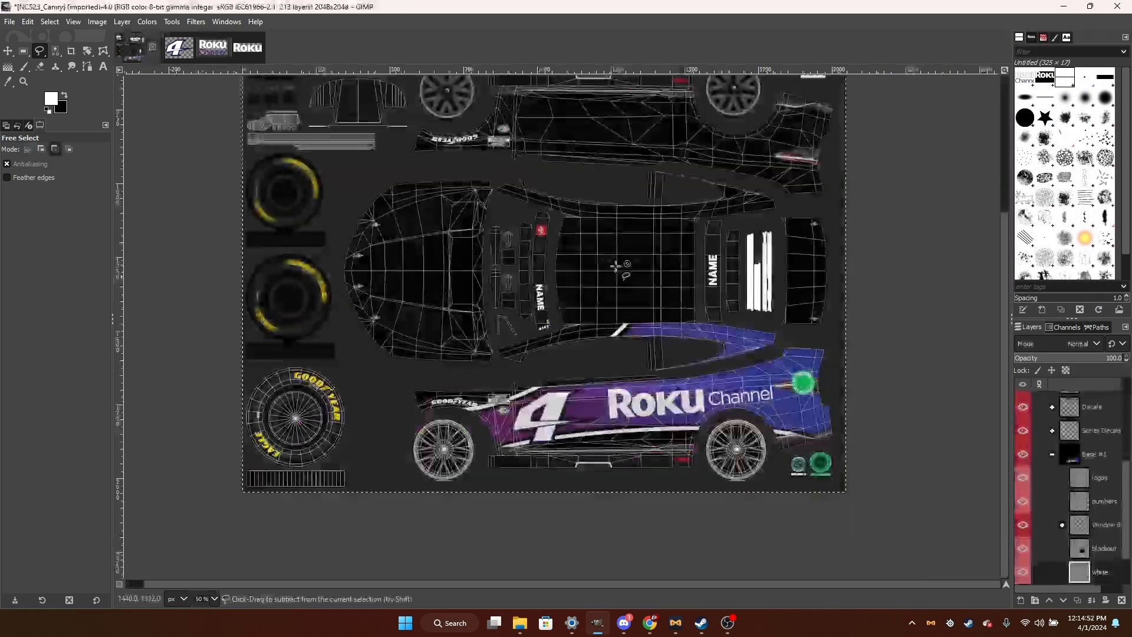
scroll(616, 266, up, 1)
click(1099, 482)
key(ctrl+v)
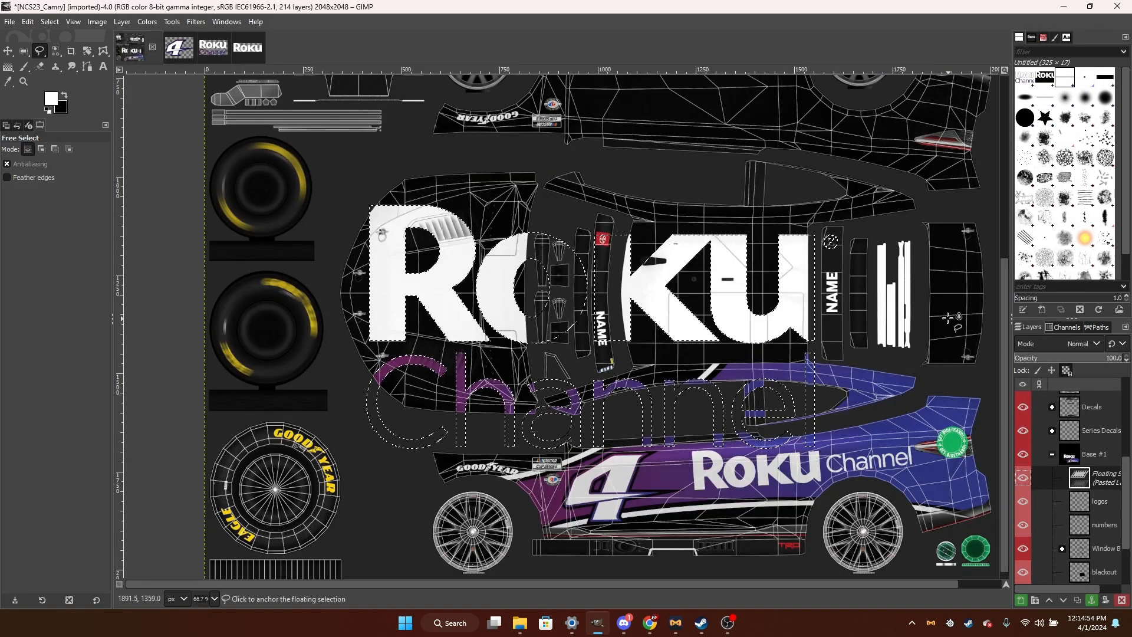
Rotate the pasted Roku Channel logo by 90 degrees.
key(shift+r)
click(935, 308)
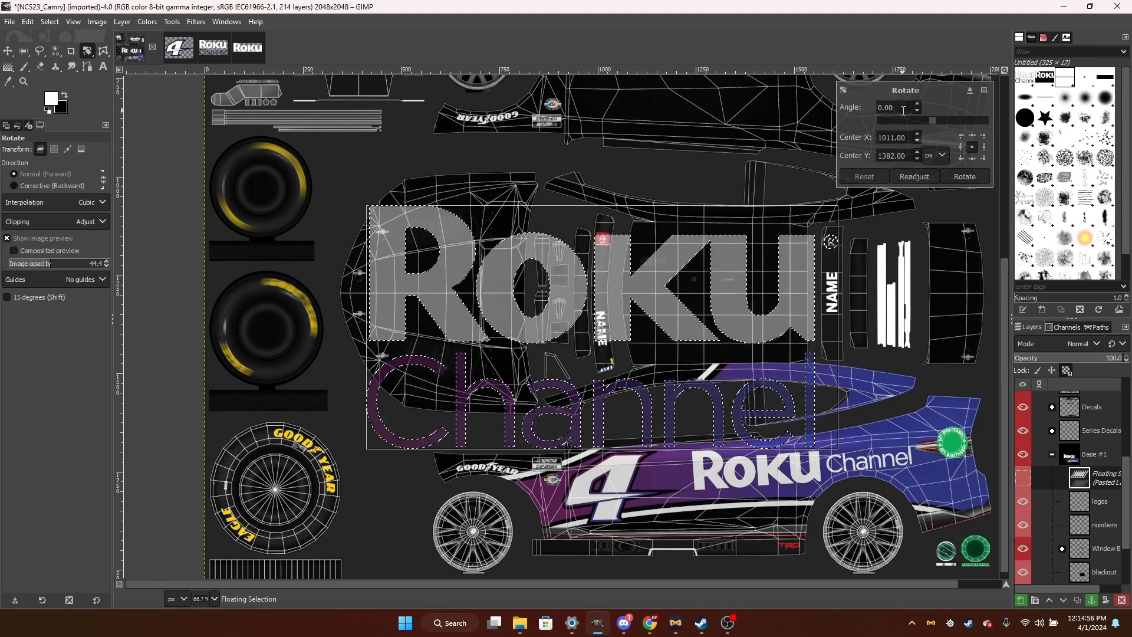
text(9)
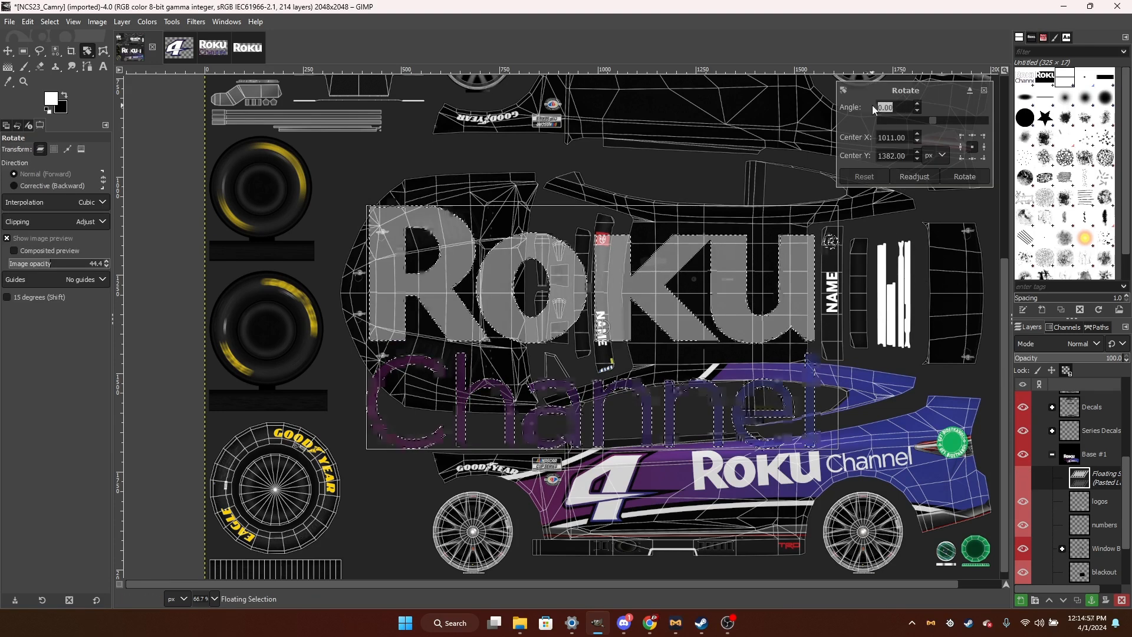
text(0)
key(Return)
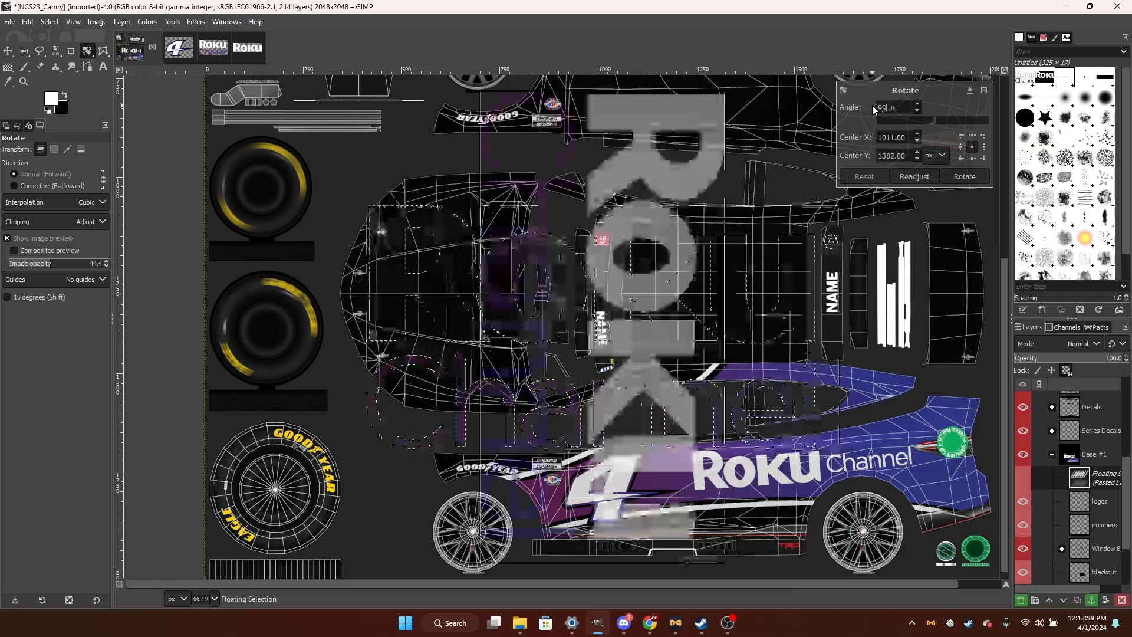
click(964, 176)
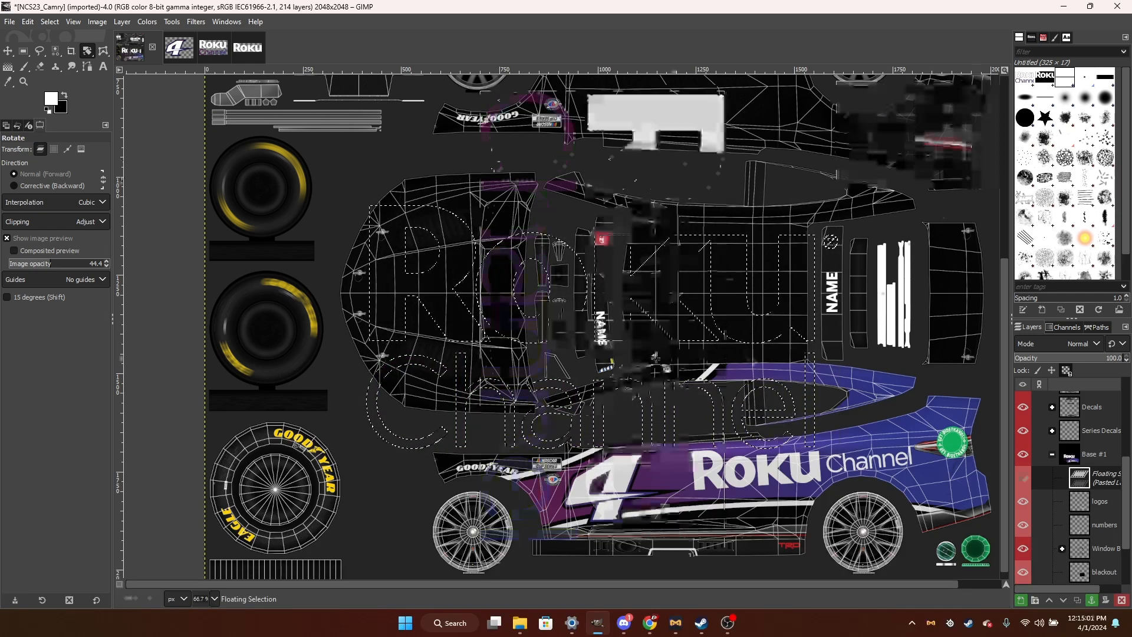
Scale the pasted Roku Channel logo to 275 by 533 px and move it onto the car's hood.
key(shift+s)
click(643, 333)
drag(641, 329, 475, 283)
scroll(426, 298, up, 1)
scroll(435, 307, up, 5)
scroll(475, 283, down, 4)
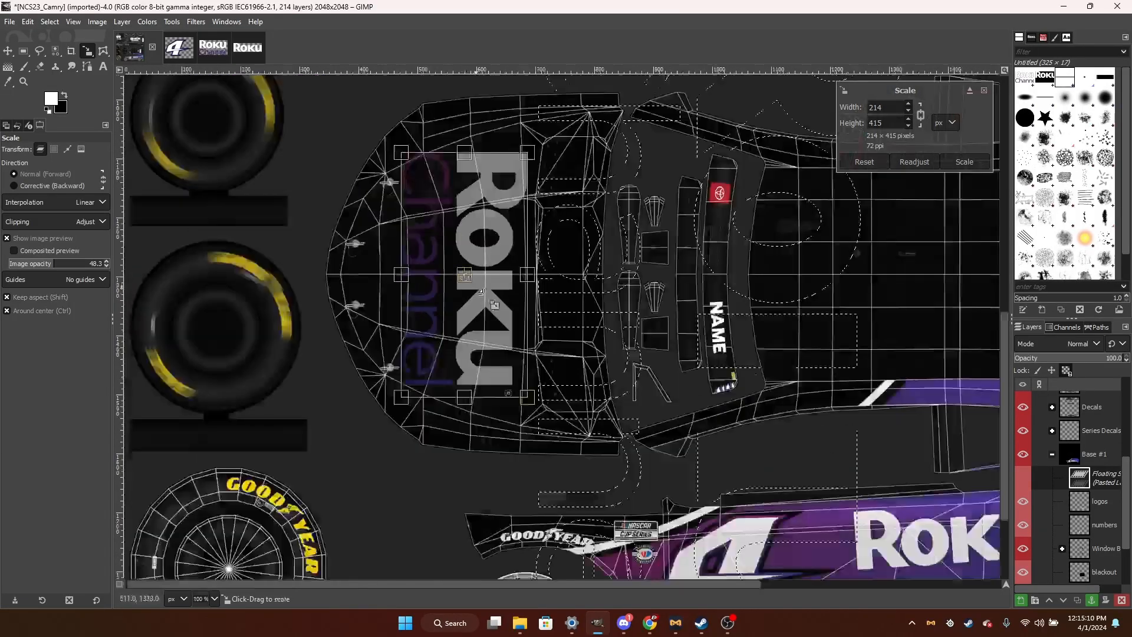
drag(517, 330, 531, 348)
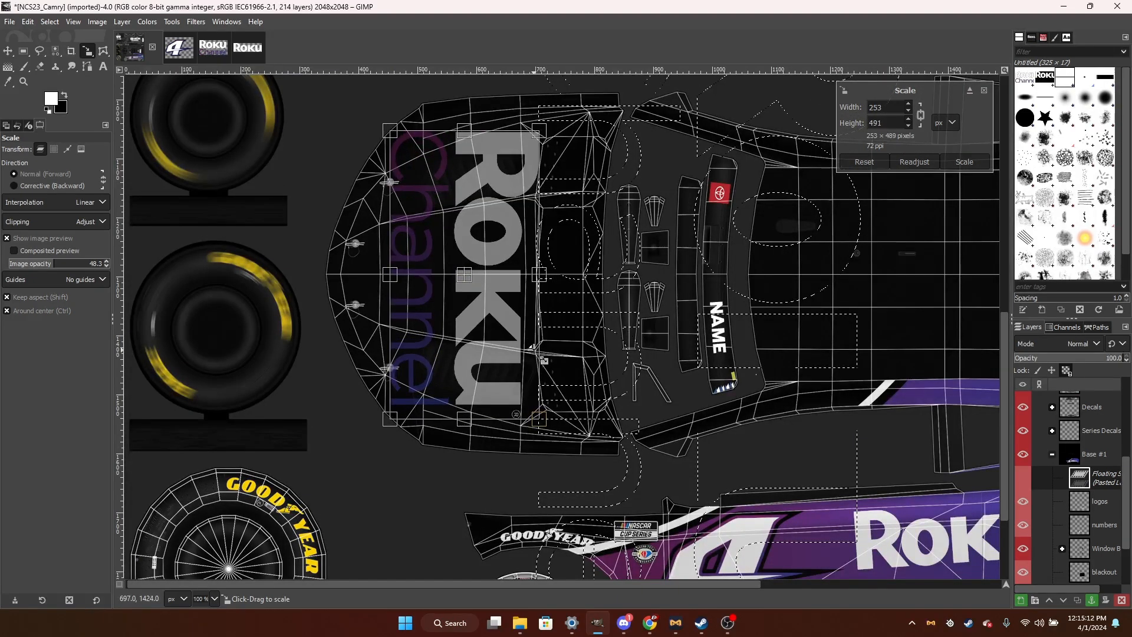
drag(475, 269, 543, 325)
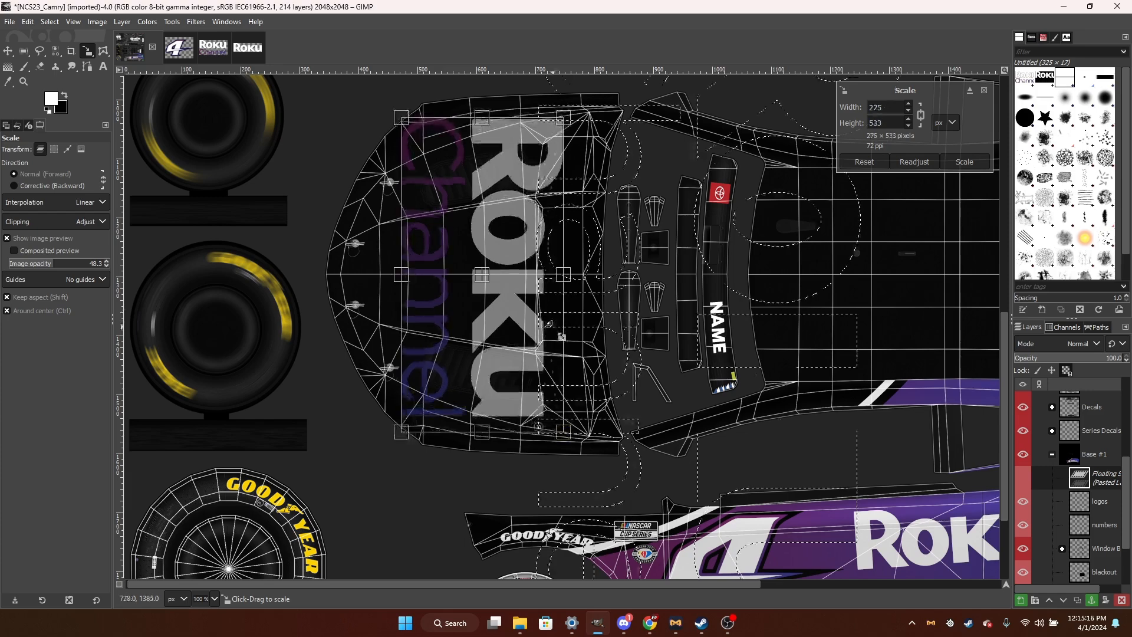
drag(484, 277, 489, 277)
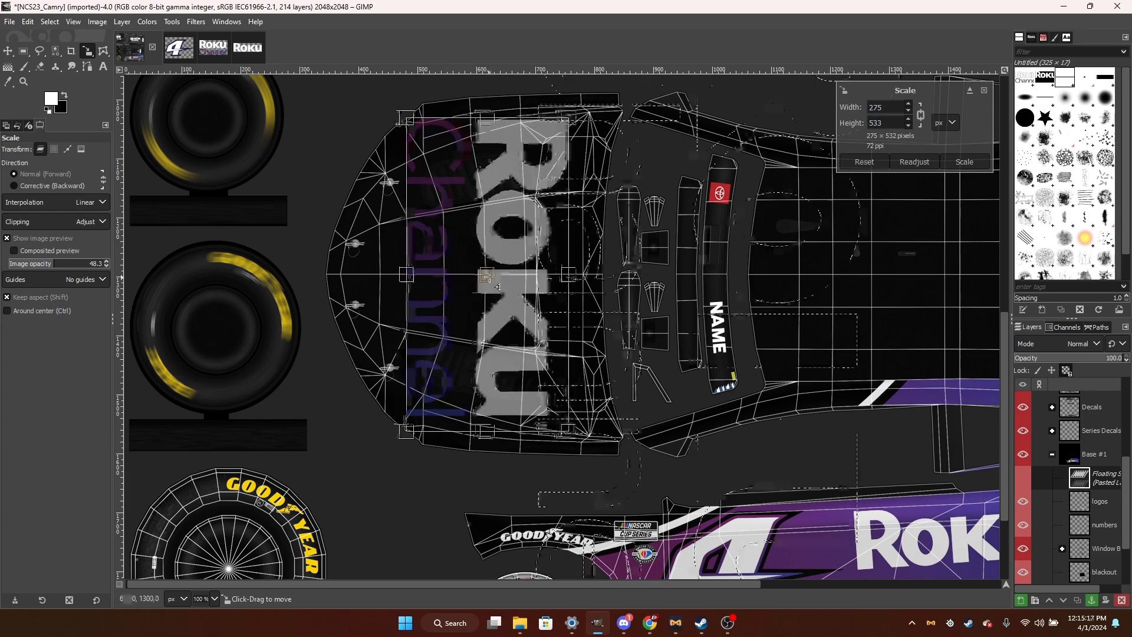
Show center-line guides, align the logo's centre with the hood's middle line, and apply the scaling.
scroll(489, 275, up, 4)
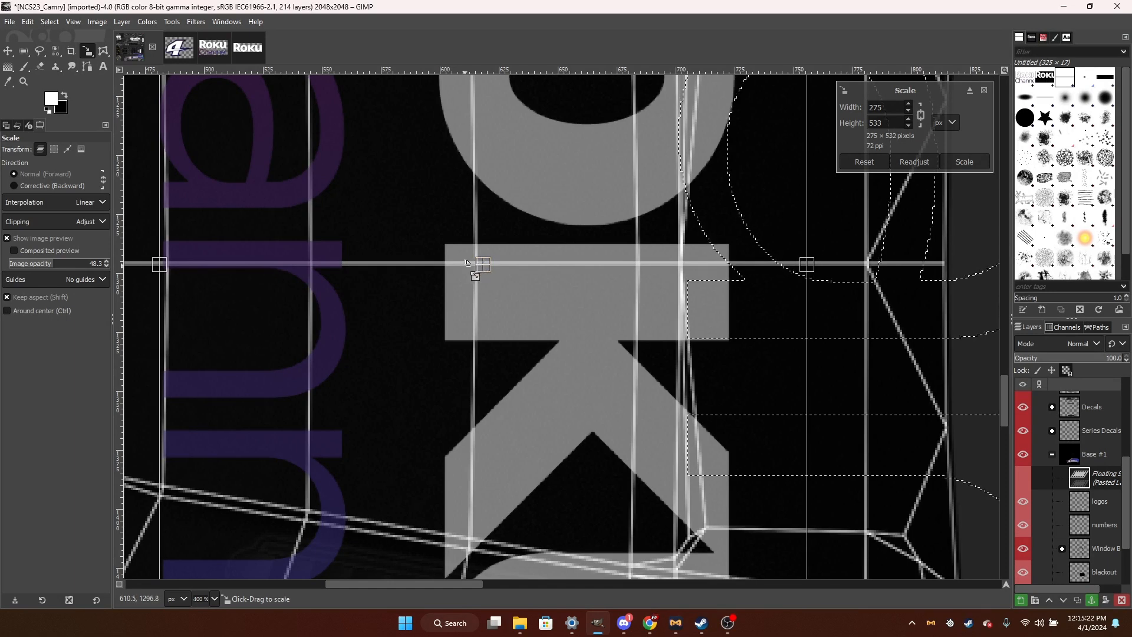
scroll(483, 264, up, 1)
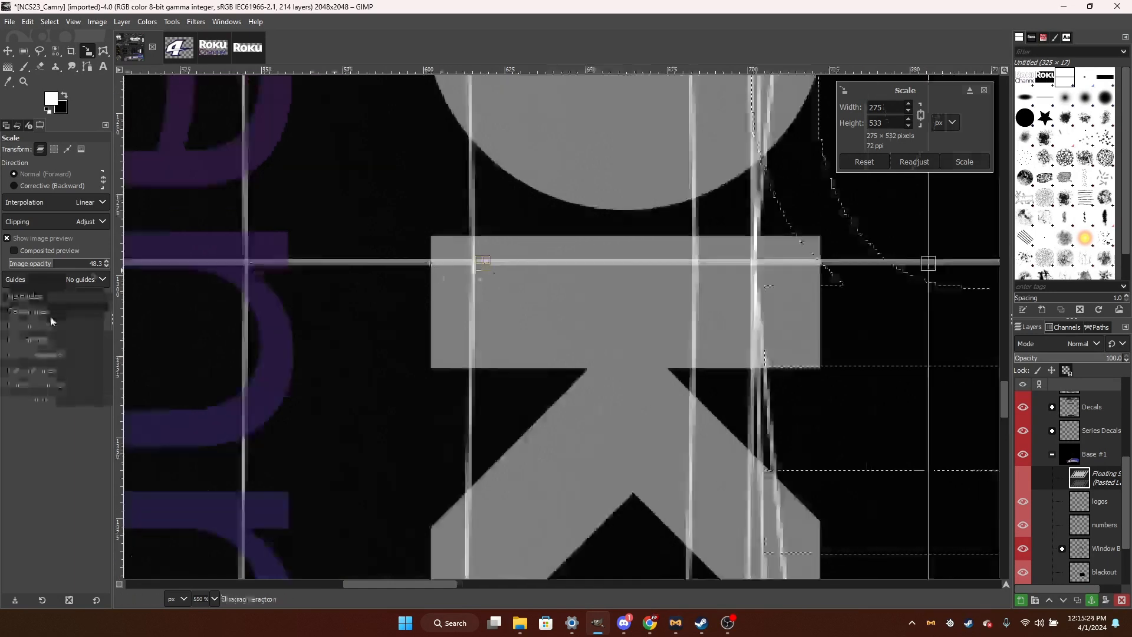
click(51, 309)
scroll(540, 278, down, 4)
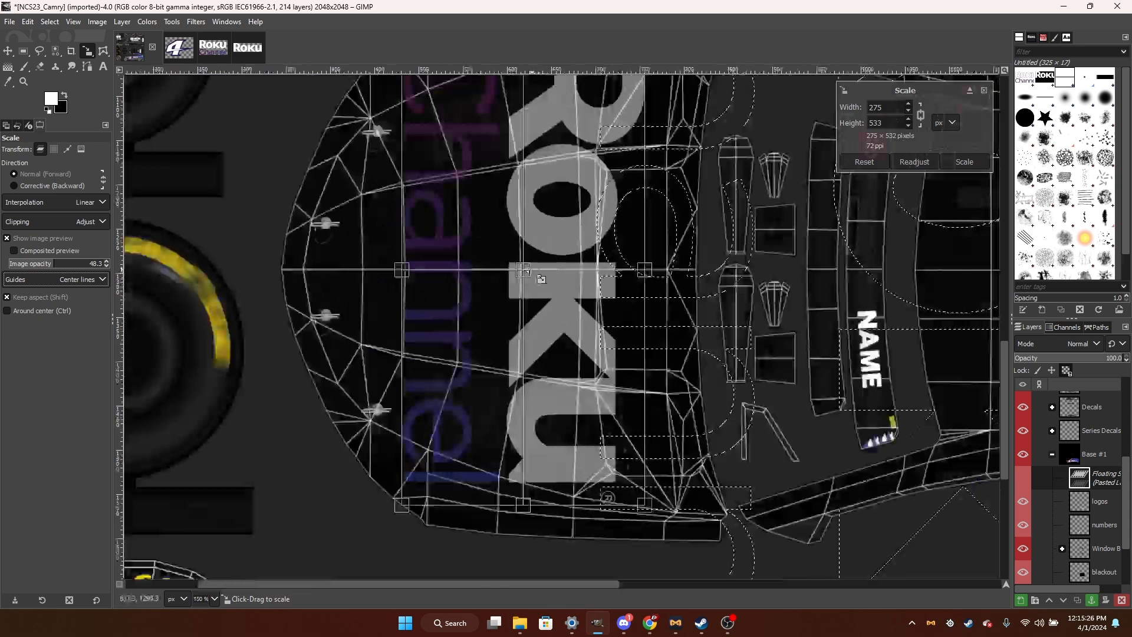
scroll(541, 278, up, 4)
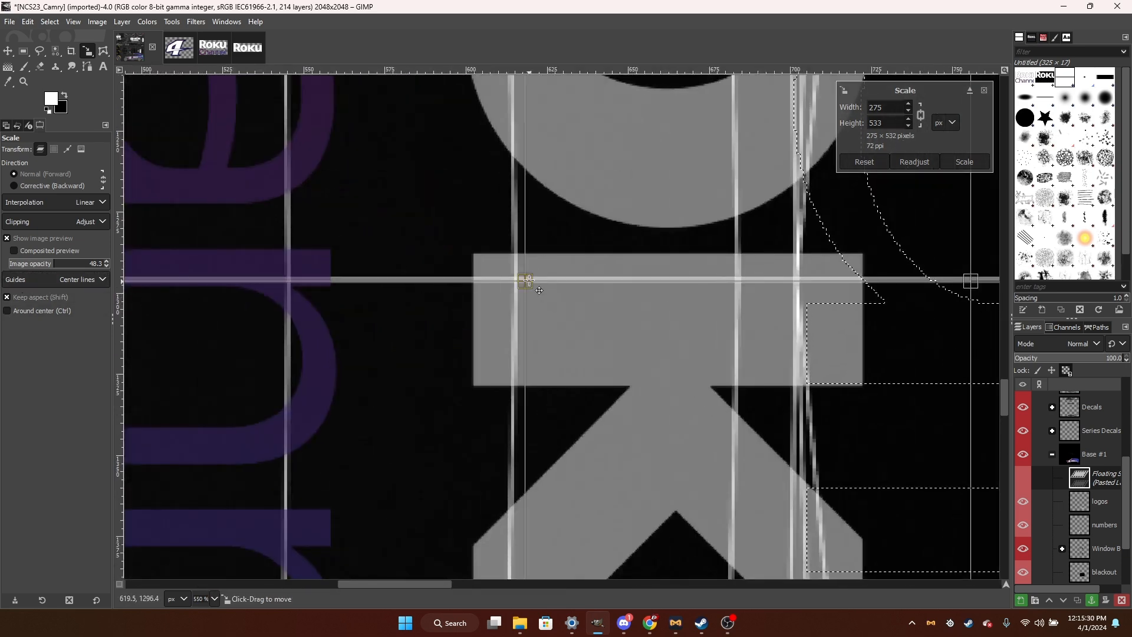
drag(539, 290, 540, 290)
scroll(540, 290, down, 5)
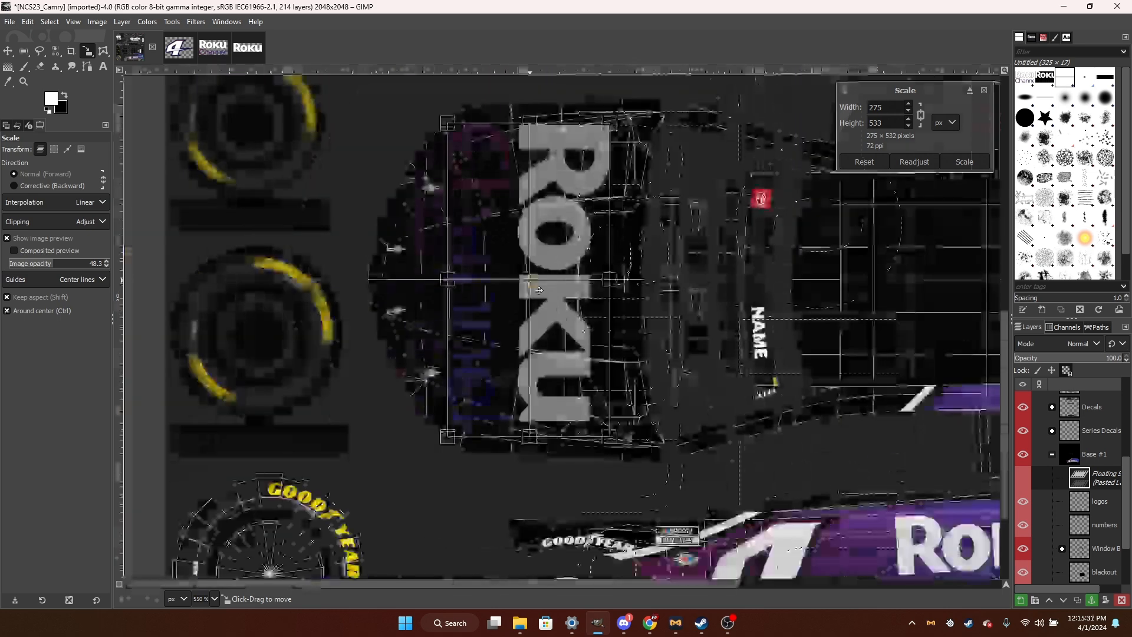
click(968, 158)
Anchor the floating Roku Channel logo onto the logos layer.
click(38, 54)
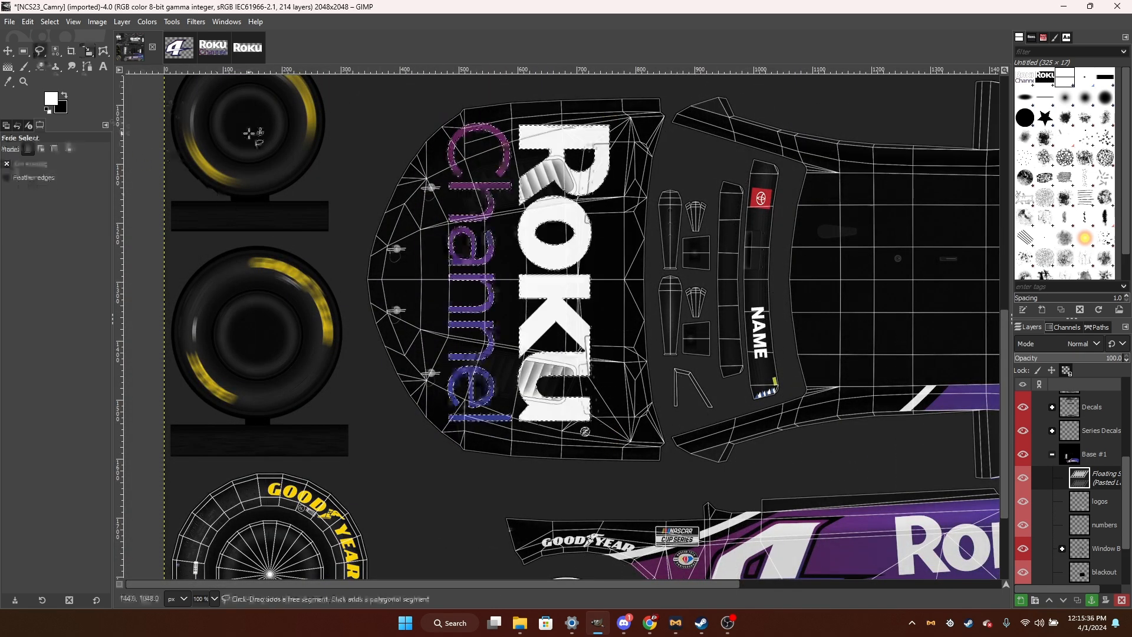
click(250, 134)
scroll(249, 134, down, 3)
scroll(307, 150, up, 3)
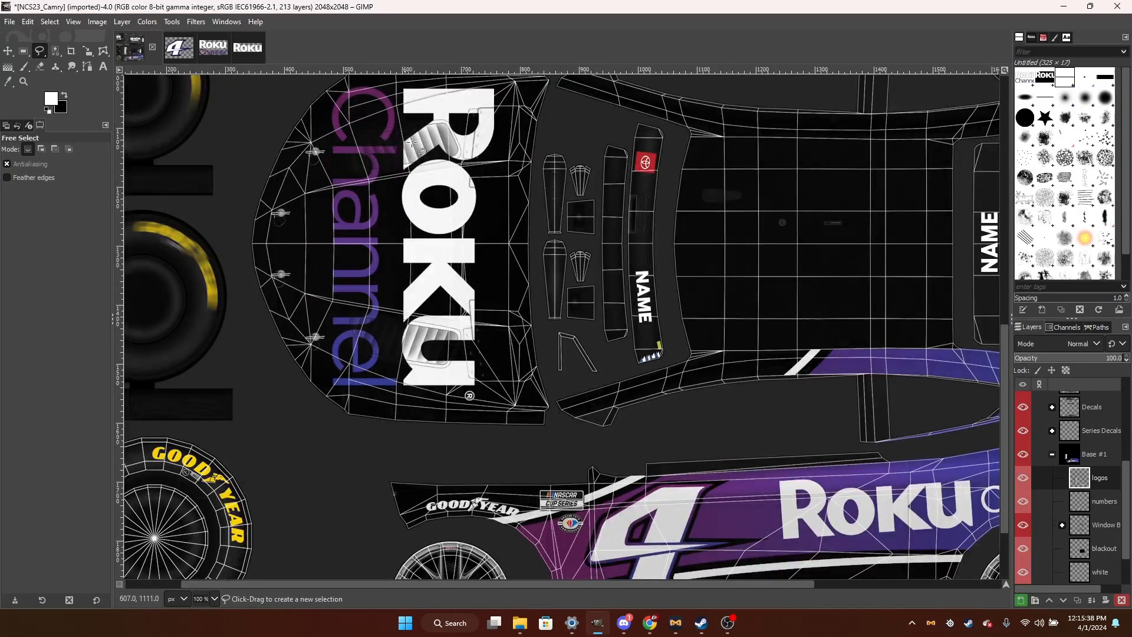
scroll(436, 287, up, 3)
scroll(436, 287, down, 7)
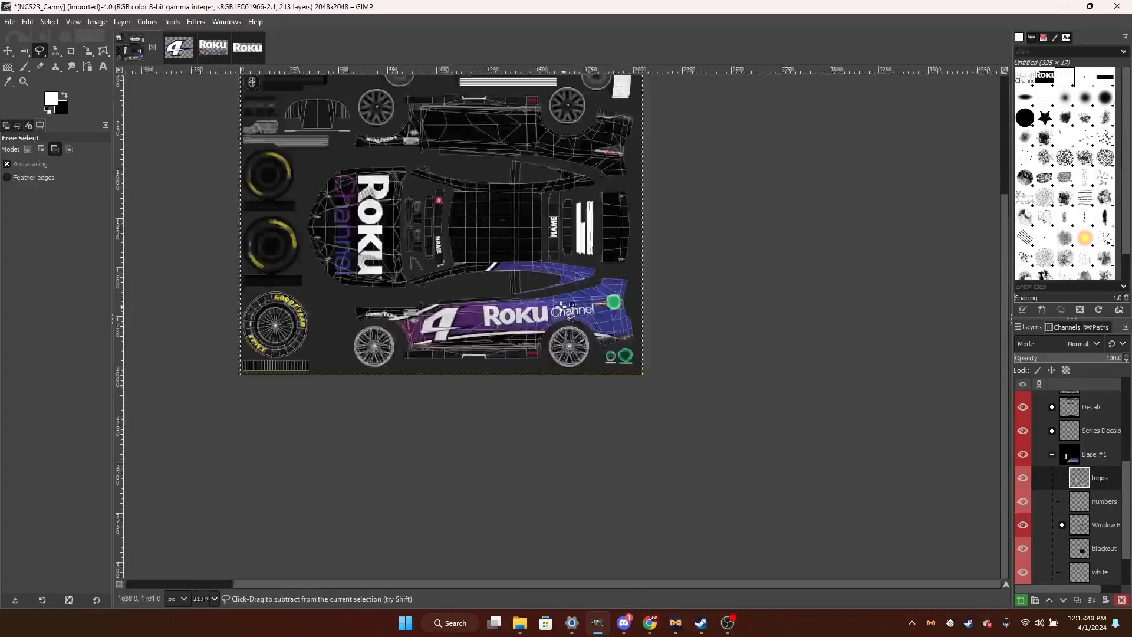
scroll(437, 280, up, 3)
scroll(437, 276, down, 1)
scroll(548, 196, up, 3)
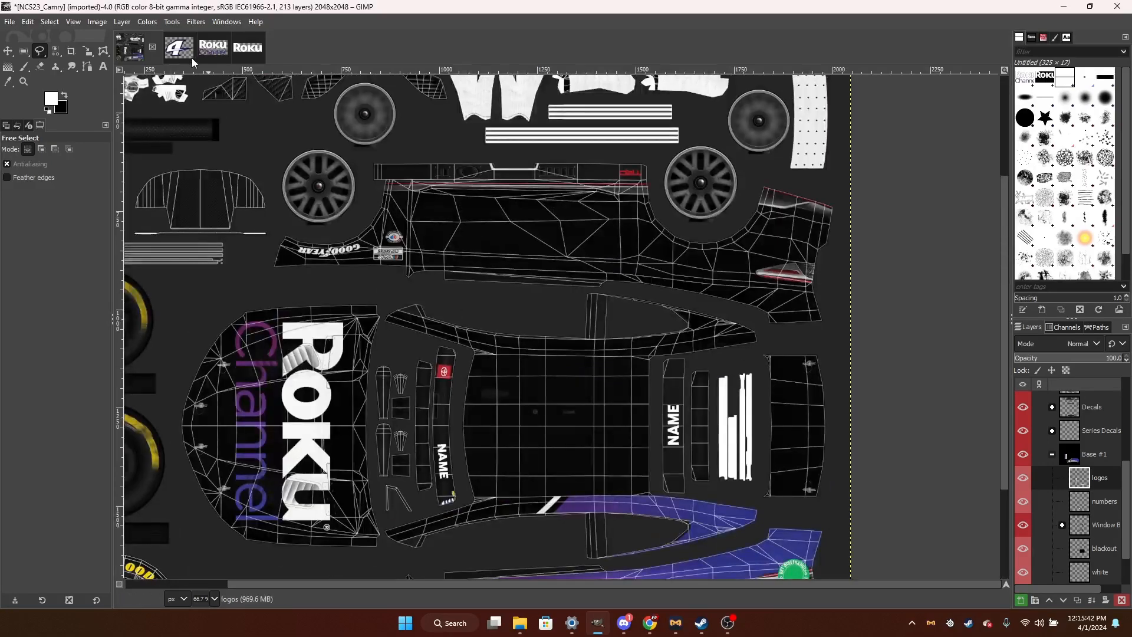
Switch to the 4kk-numbers image, expand the 4 Sides group and clear the selection.
click(189, 53)
click(133, 49)
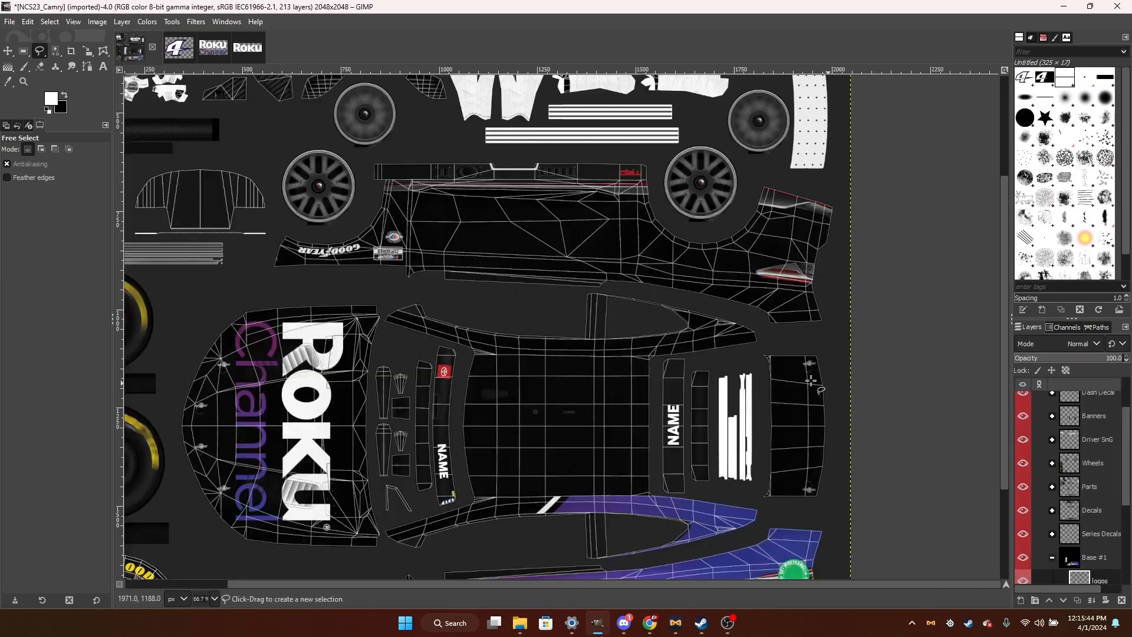
click(178, 54)
scroll(769, 383, up, 2)
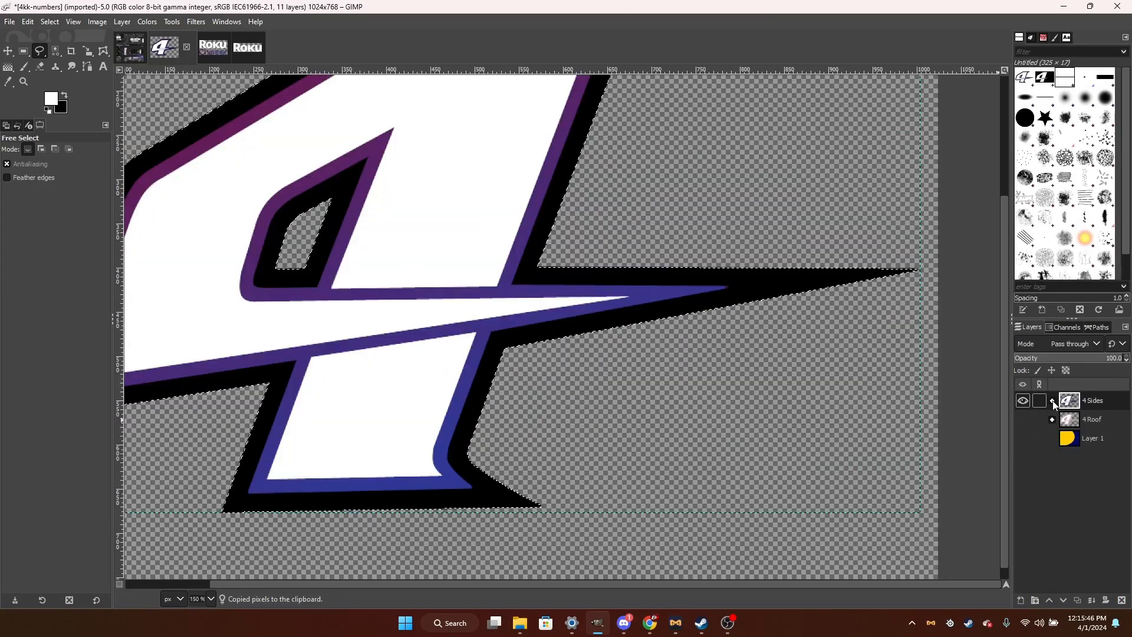
click(1053, 401)
scroll(809, 324, down, 3)
right_click(807, 323)
mouse_move(866, 366)
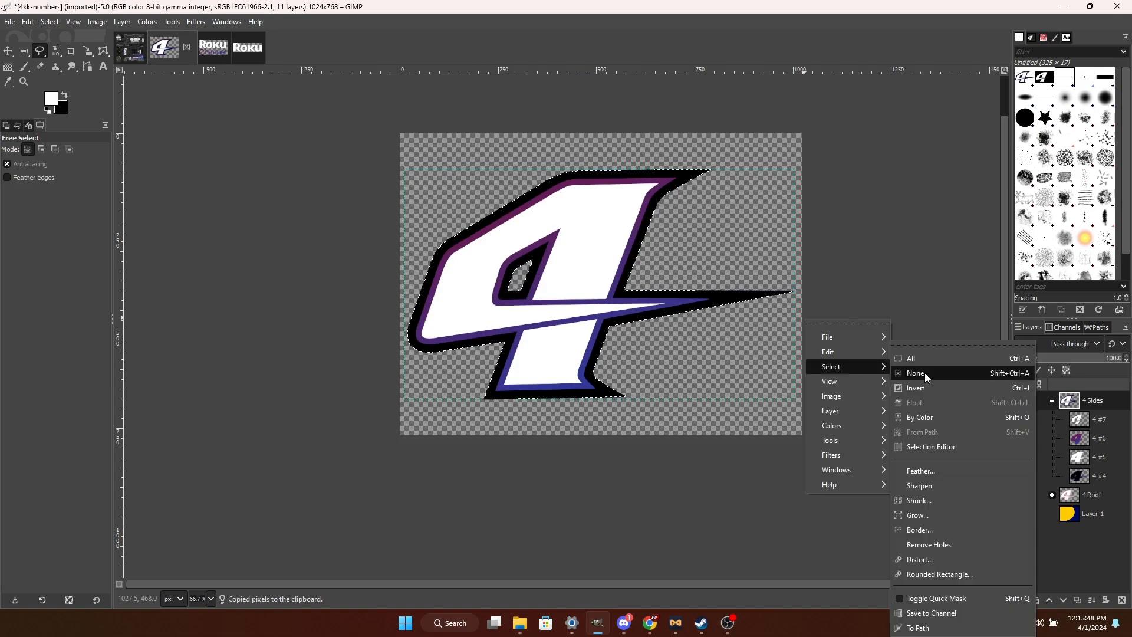
click(924, 372)
Select layer 4 #6 by its alpha and ready the Paintbrush with black as the foreground colour.
right_click(1076, 438)
click(1000, 394)
scroll(622, 320, up, 2)
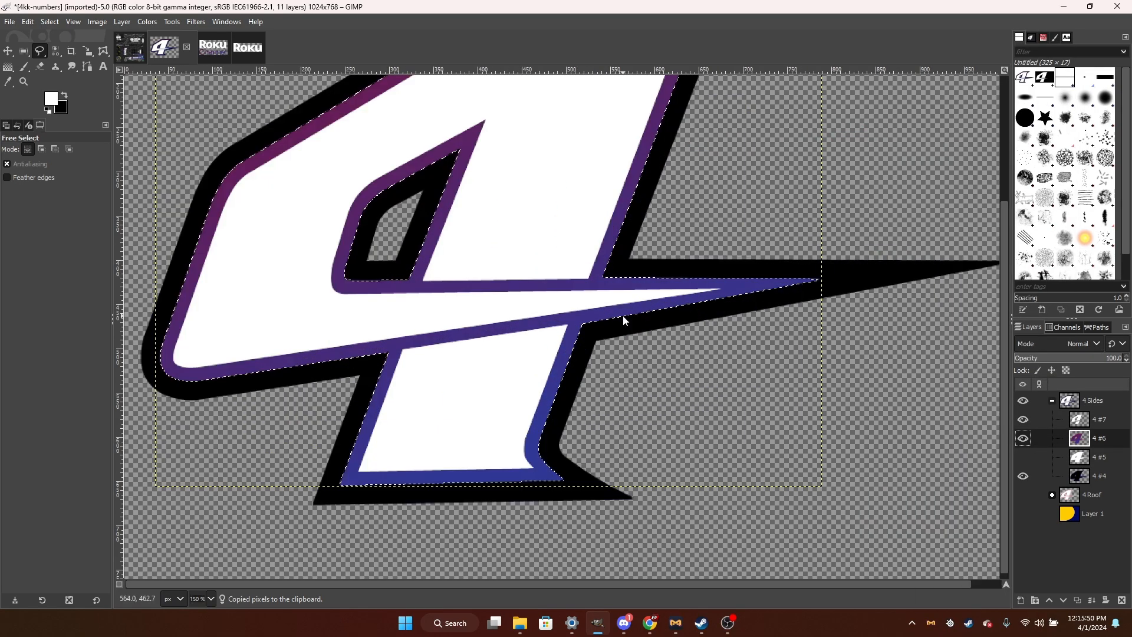
right_click(623, 321)
key(Escape)
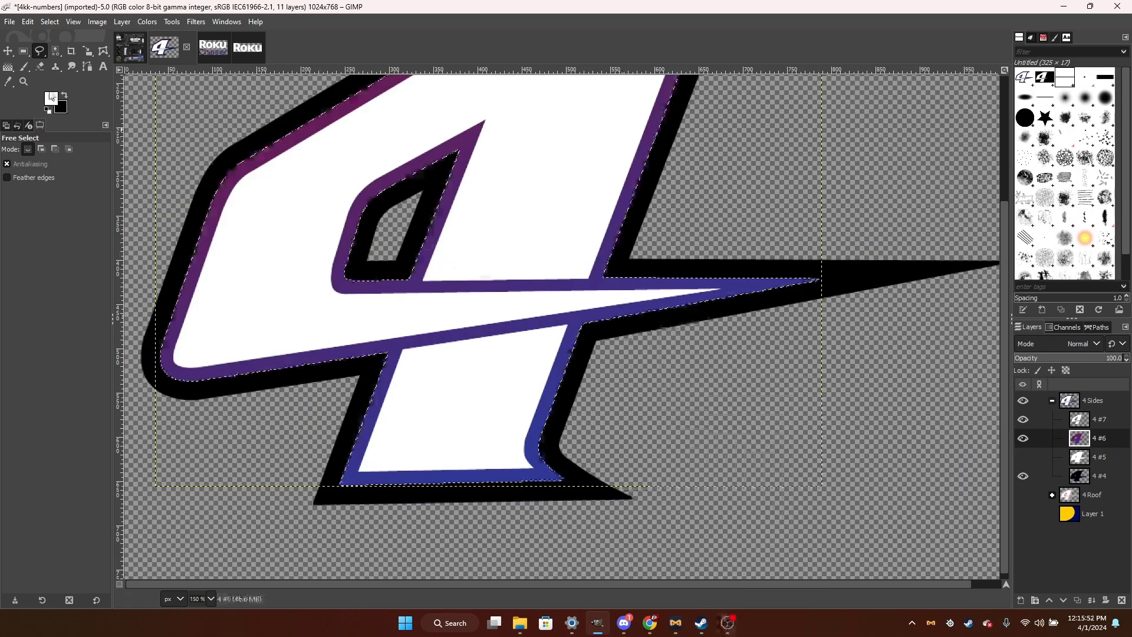
key(p)
scroll(326, 208, down, 1)
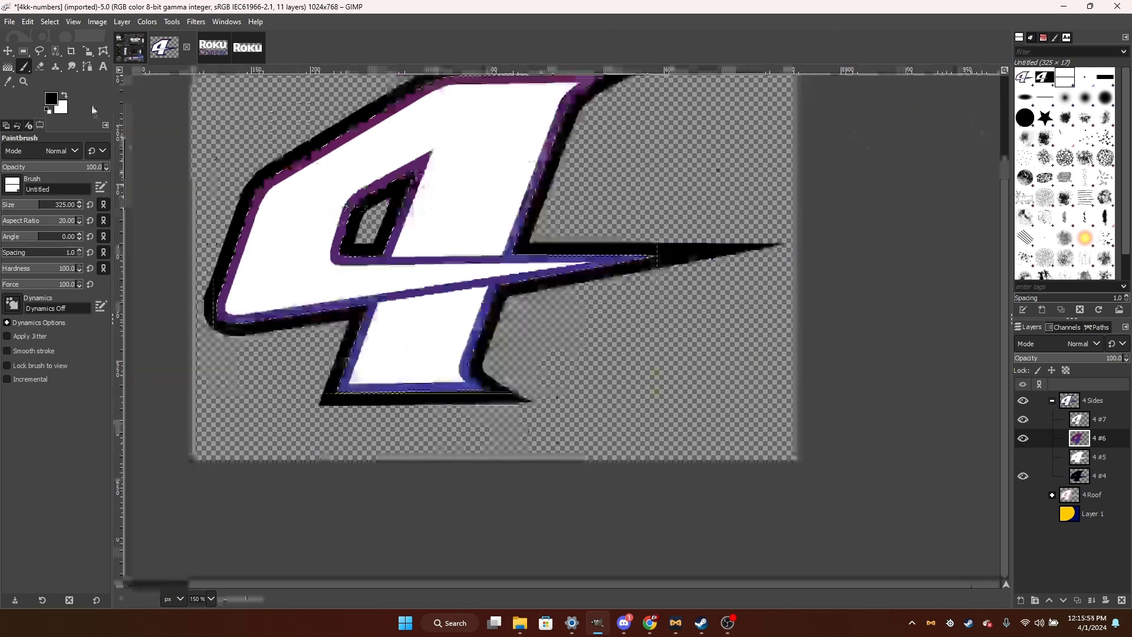
Paint the purple-blue outline on layer 4 #6 black within its alpha selection, and clear the selection.
mouse_move(336, 257)
mouse_down()
mouse_move(277, 192)
mouse_move(304, 225)
mouse_move(366, 410)
mouse_move(416, 232)
mouse_move(527, 258)
mouse_move(597, 445)
mouse_up()
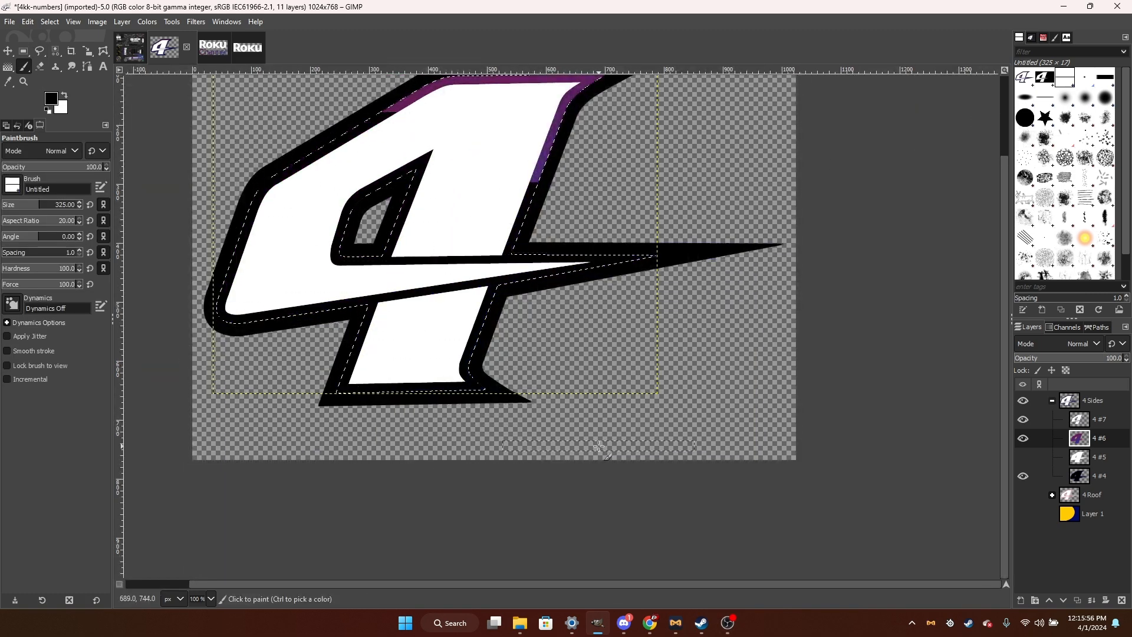
scroll(649, 250, up, 2)
mouse_move(635, 266)
mouse_down()
mouse_move(466, 161)
mouse_move(385, 204)
mouse_up()
right_click(401, 275)
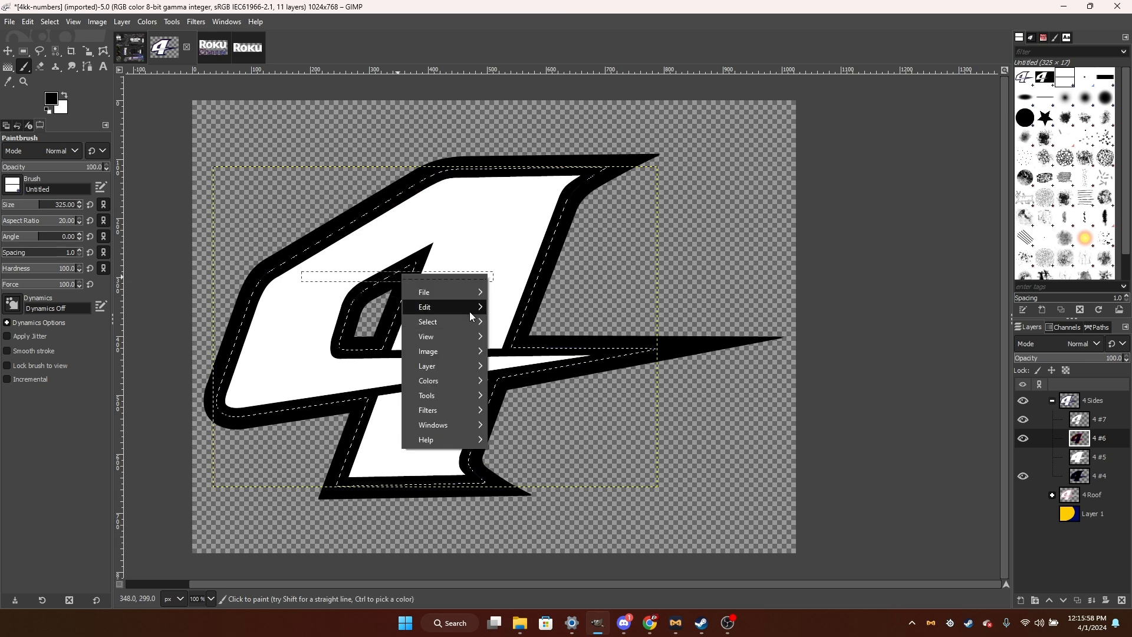
mouse_move(454, 321)
click(530, 346)
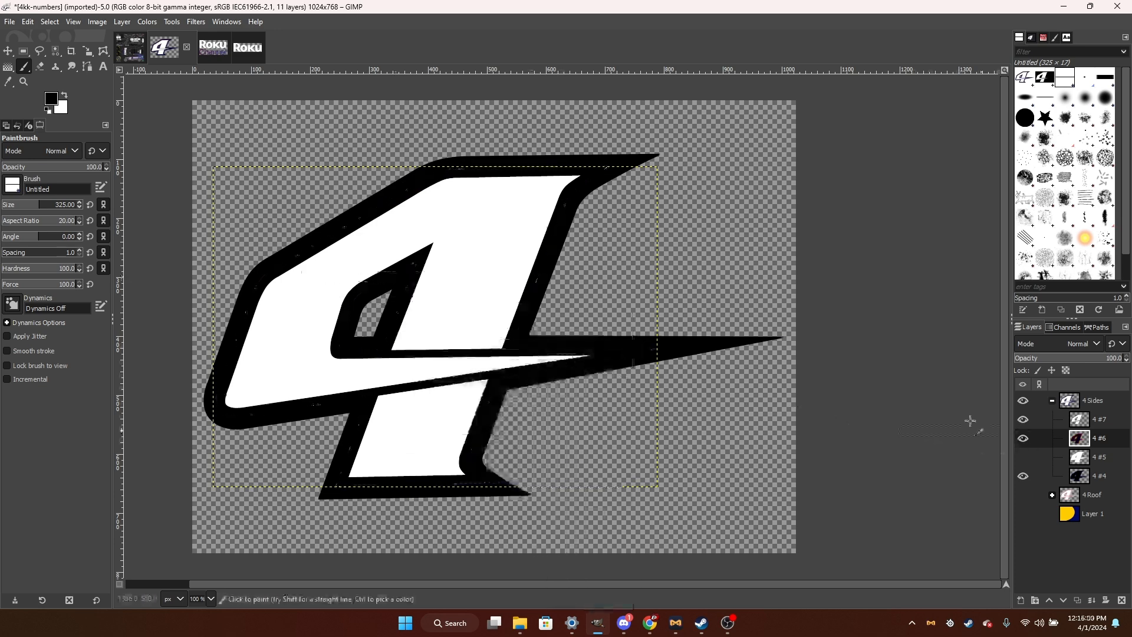
Choose the 1. Pixel brush for touching up the leftover blue fringe at the tip of the 4.
scroll(700, 361, up, 3)
scroll(540, 304, up, 2)
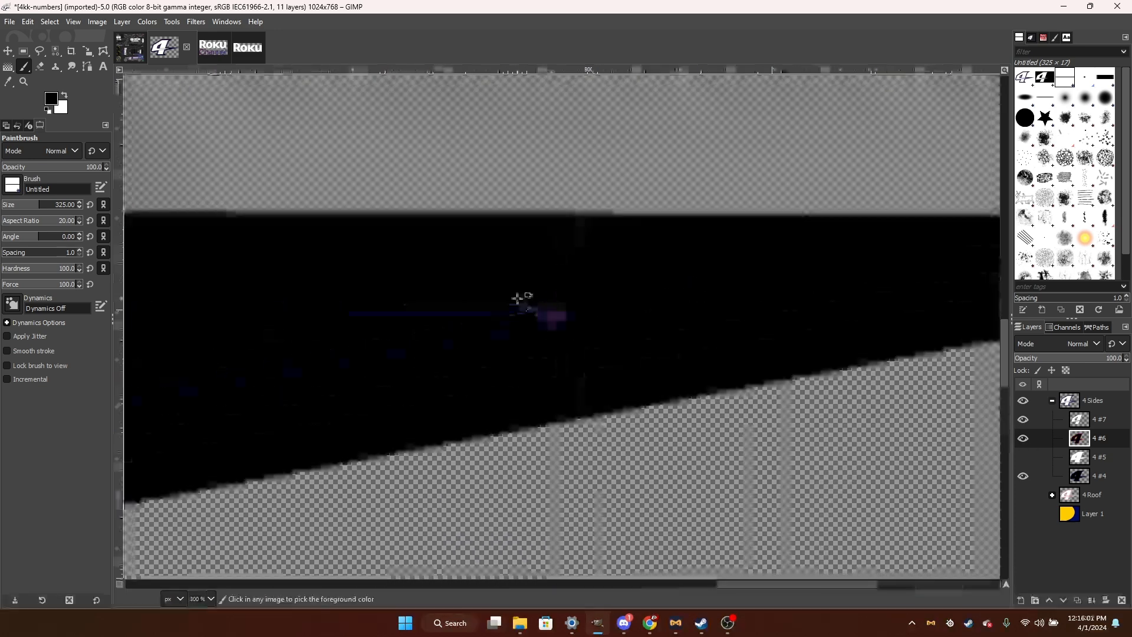
scroll(523, 301, up, 3)
click(1085, 77)
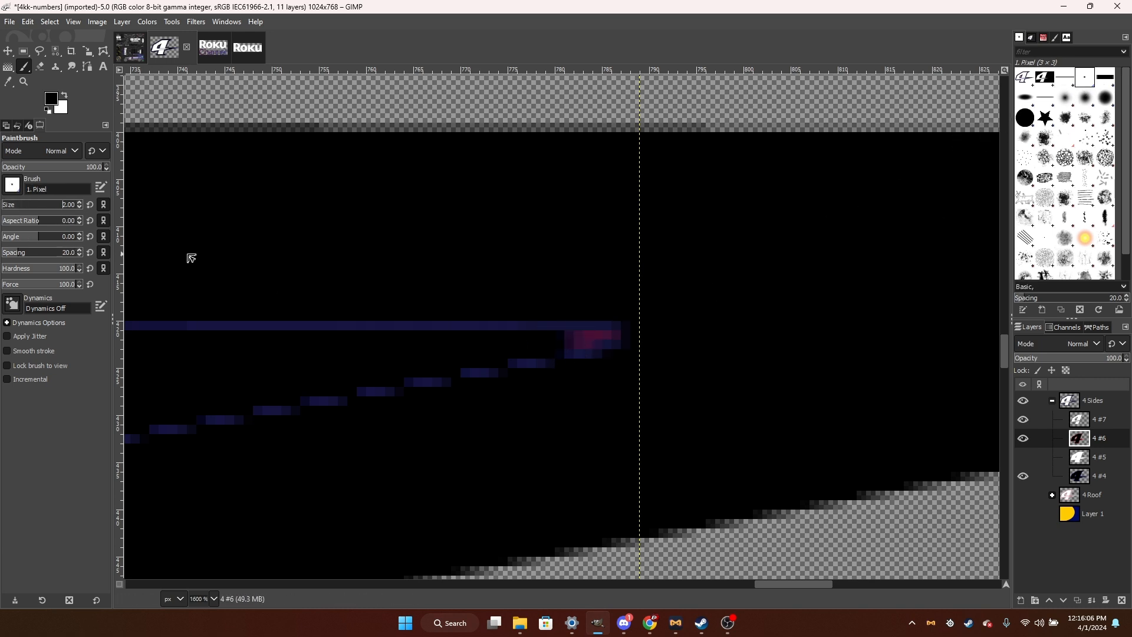
Step back through the undo history to before the black painting, restoring the earlier alpha selection of the number.
drag(309, 257, 10, 131)
click(18, 128)
click(60, 551)
click(48, 491)
scroll(530, 512, down, 5)
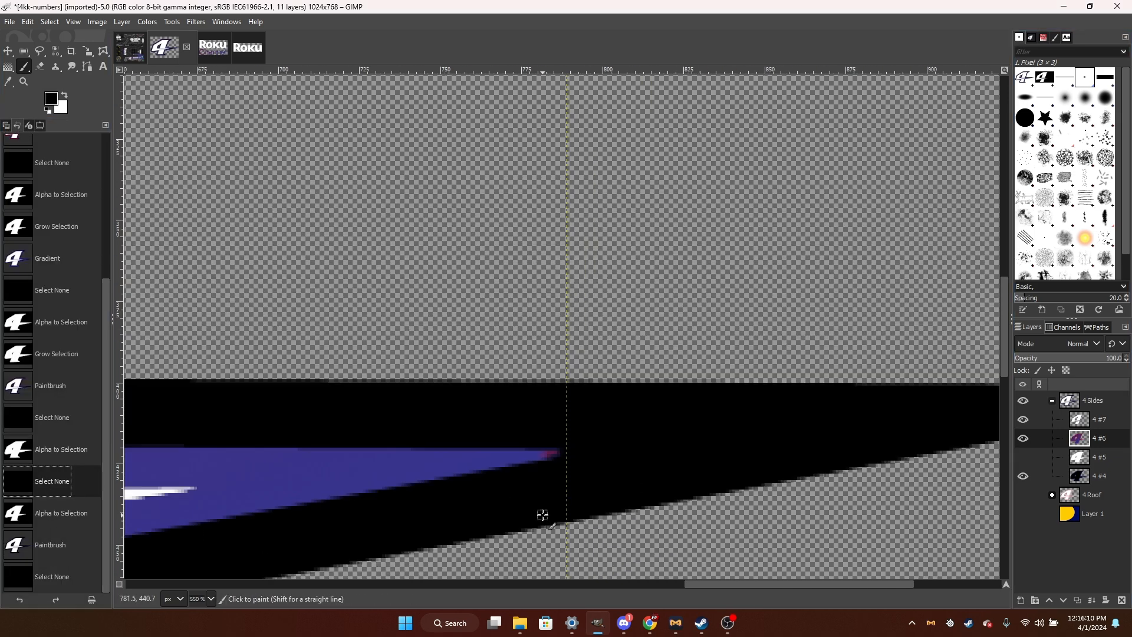
key(ctrl+z)
key(ctrl+z)
scroll(473, 474, down, 3)
key(ctrl+y)
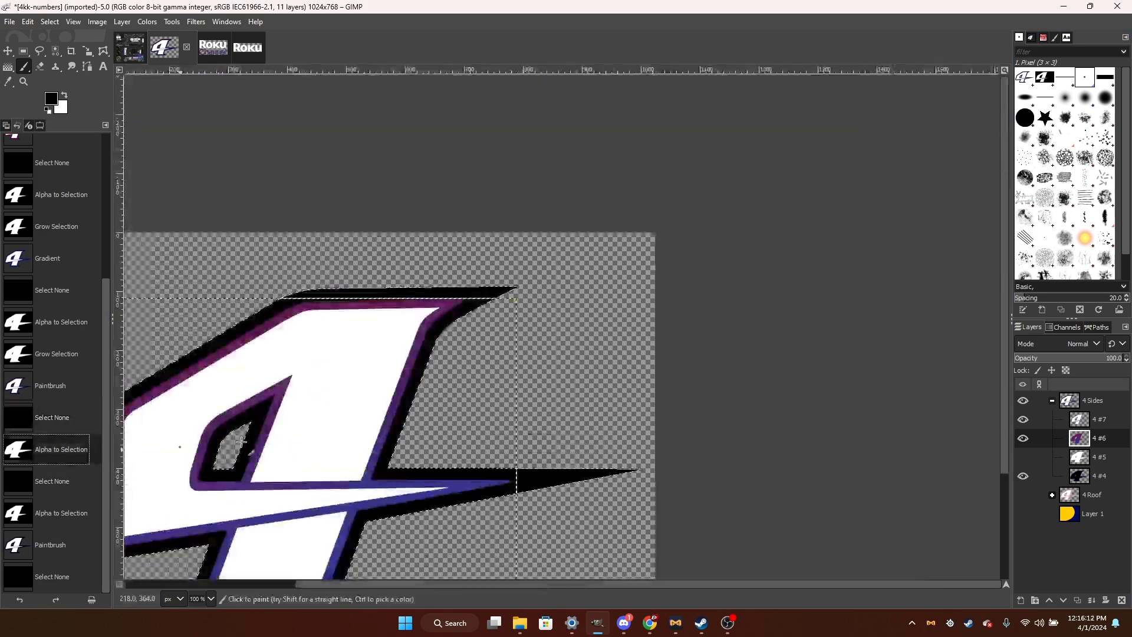
Grow the restored selection around the whole number 4.
right_click(385, 440)
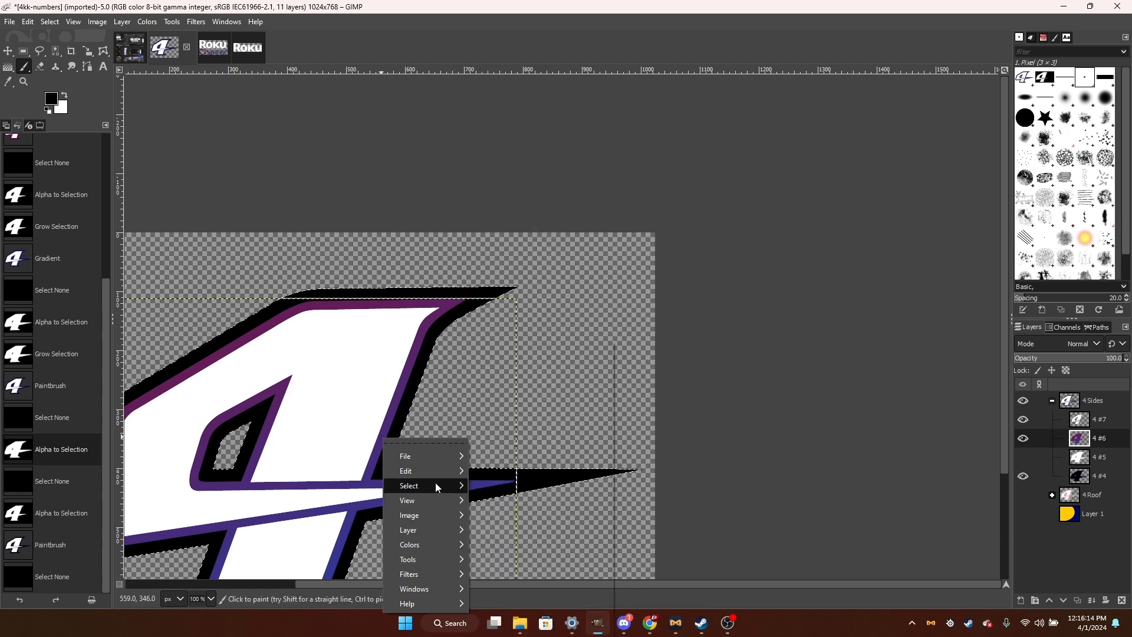
mouse_move(435, 484)
click(526, 526)
key(Return)
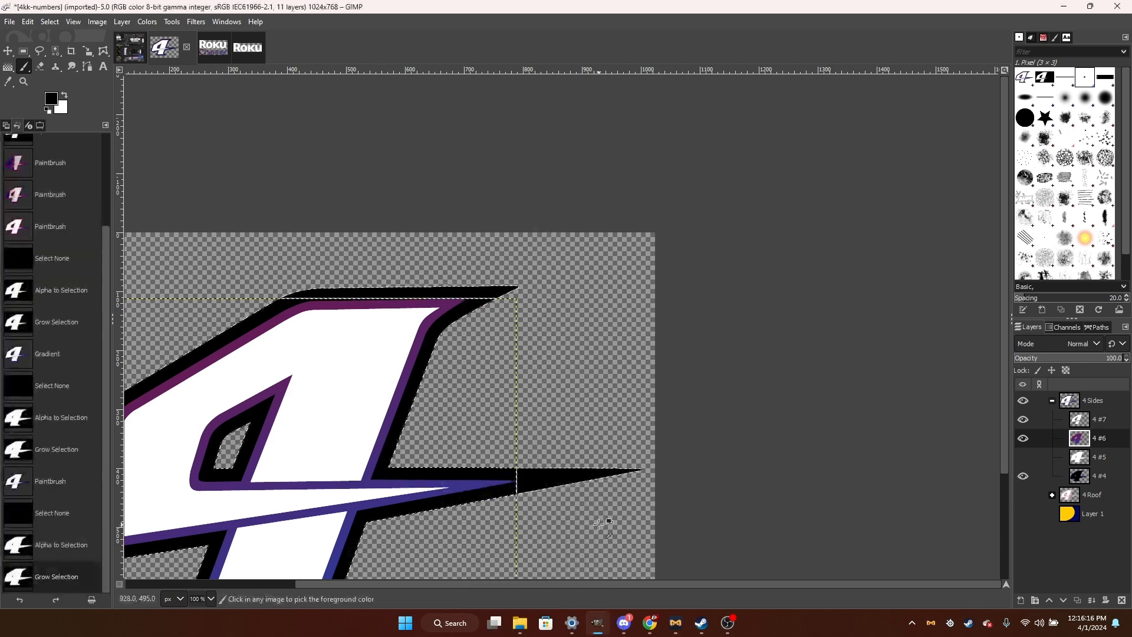
scroll(600, 524, down, 2)
scroll(516, 509, up, 2)
scroll(653, 493, up, 2)
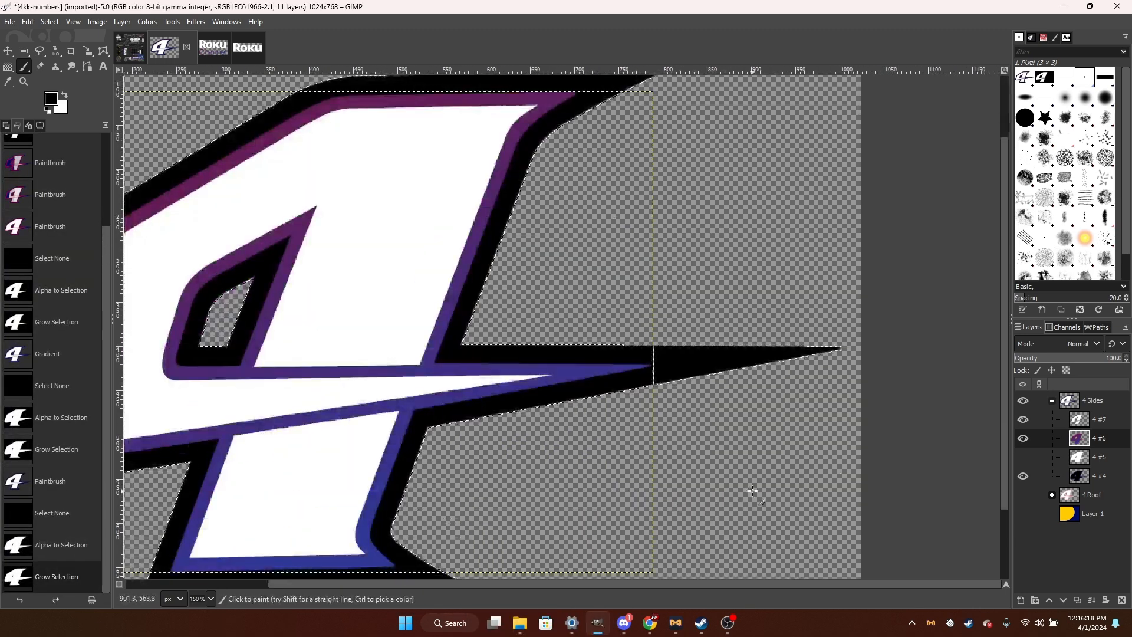
Select layer 4 #6 by its alpha and grow the selection slightly to include the fringe pixels.
right_click(1095, 445)
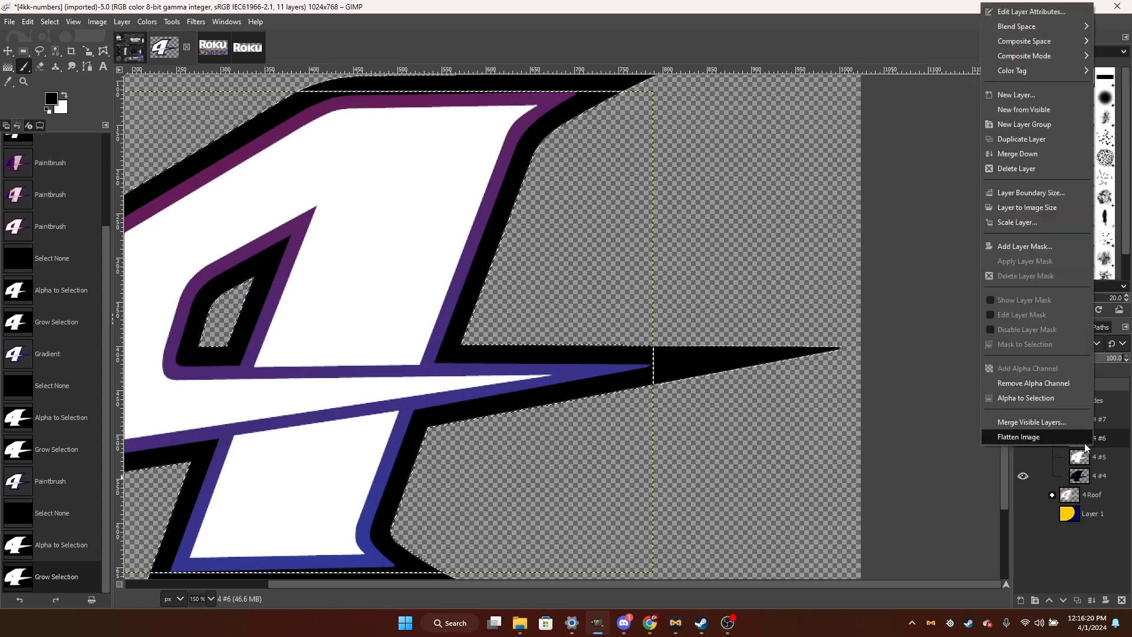
click(1050, 398)
right_click(662, 358)
click(813, 498)
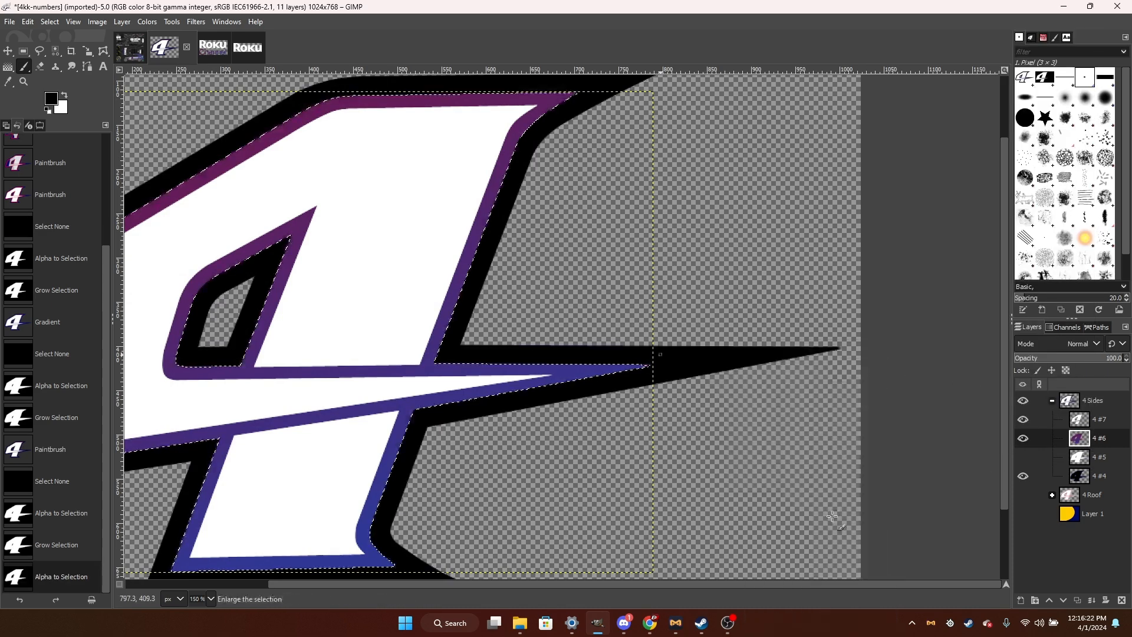
key(Return)
scroll(795, 479, down, 1)
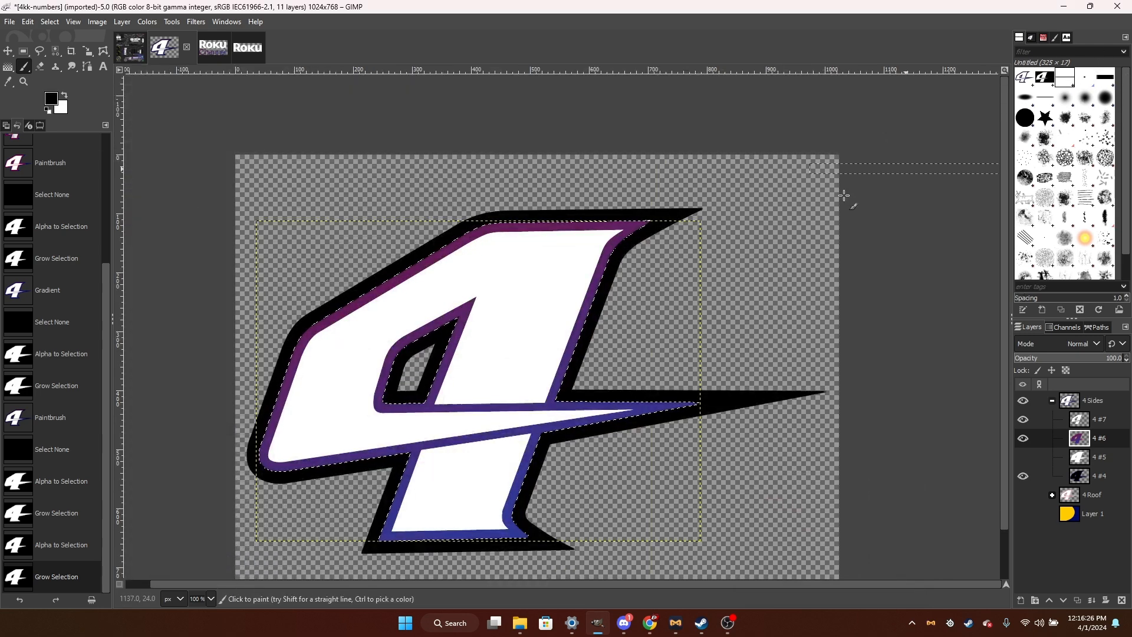
Paint the outline on layer 4 #6 black with the Untitled 325 × 17 brush, and clear the selection.
mouse_move(678, 215)
mouse_down()
mouse_move(590, 313)
mouse_move(472, 531)
mouse_move(413, 383)
mouse_move(275, 365)
mouse_up()
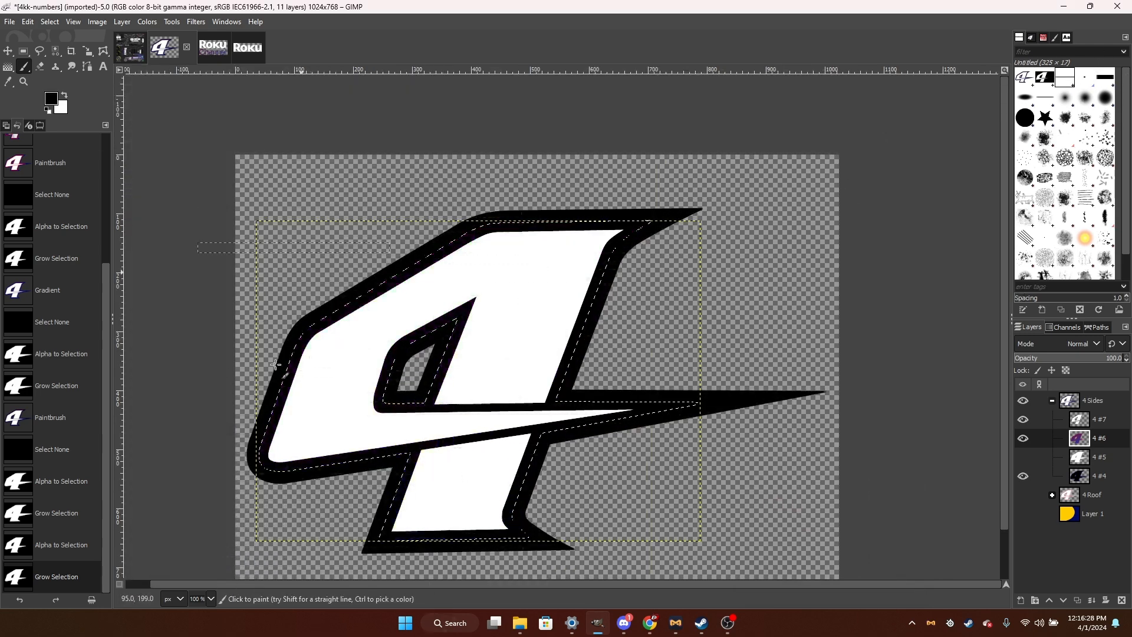
right_click(700, 176)
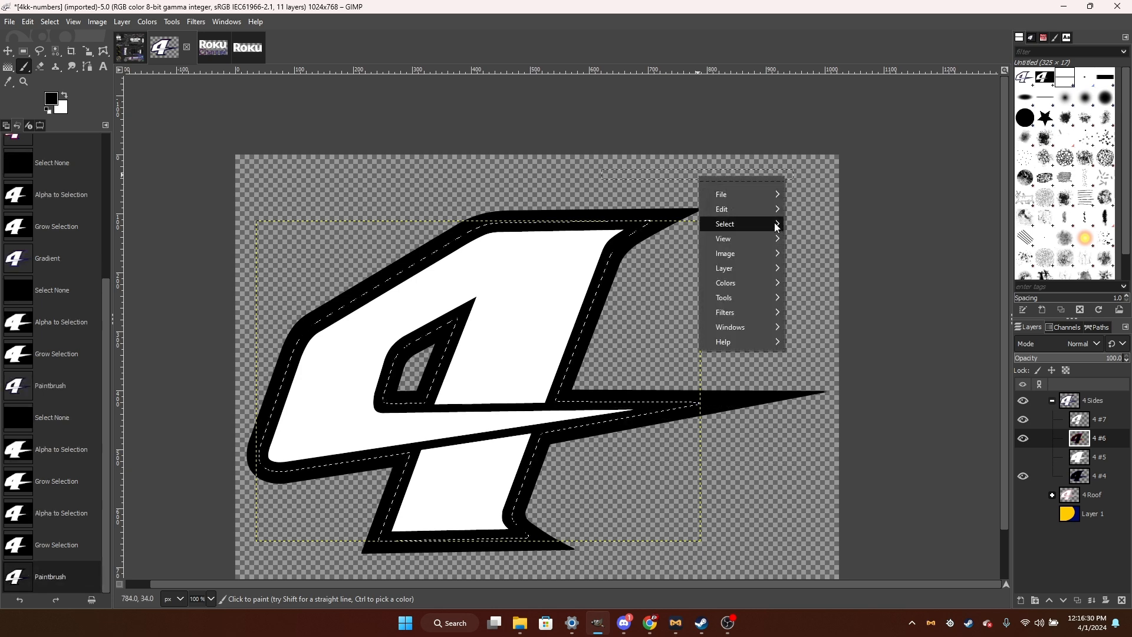
mouse_move(767, 224)
click(814, 246)
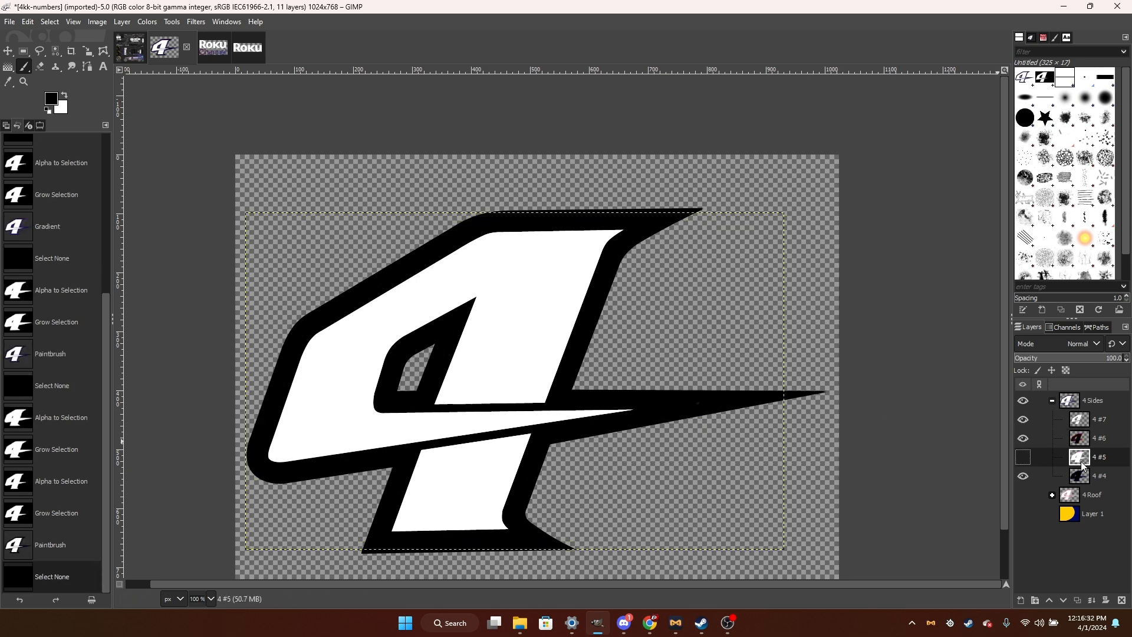
Select layer 4 #4 by its alpha, fill it with the purple-to-blue gradient running diagonally across the number, and clear the selection.
click(1083, 476)
right_click(1082, 476)
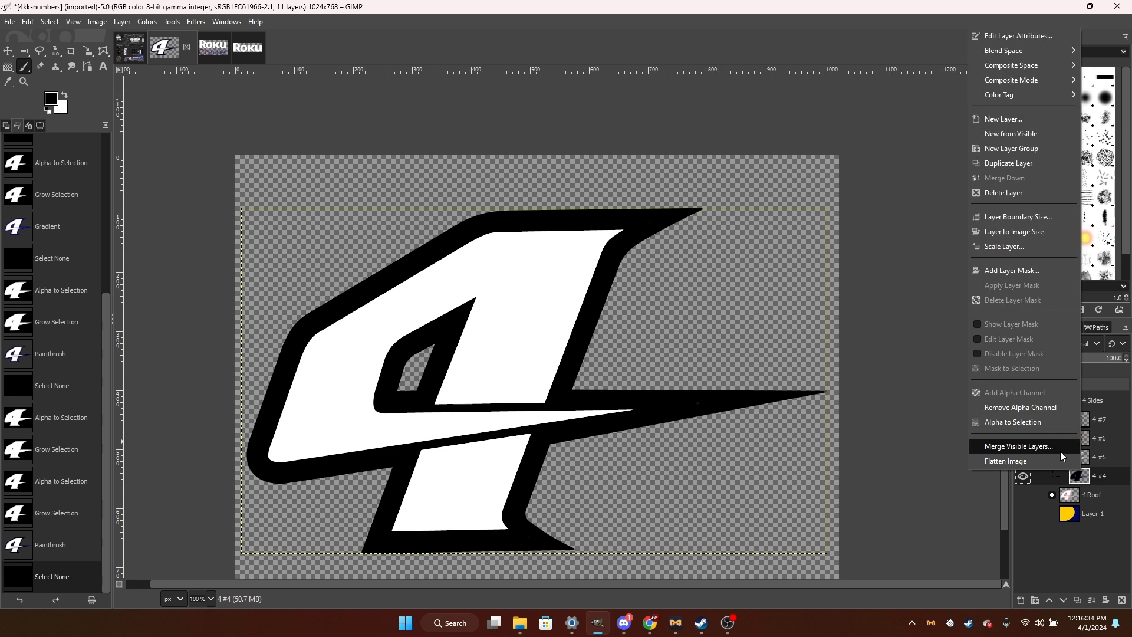
click(1048, 426)
key(g)
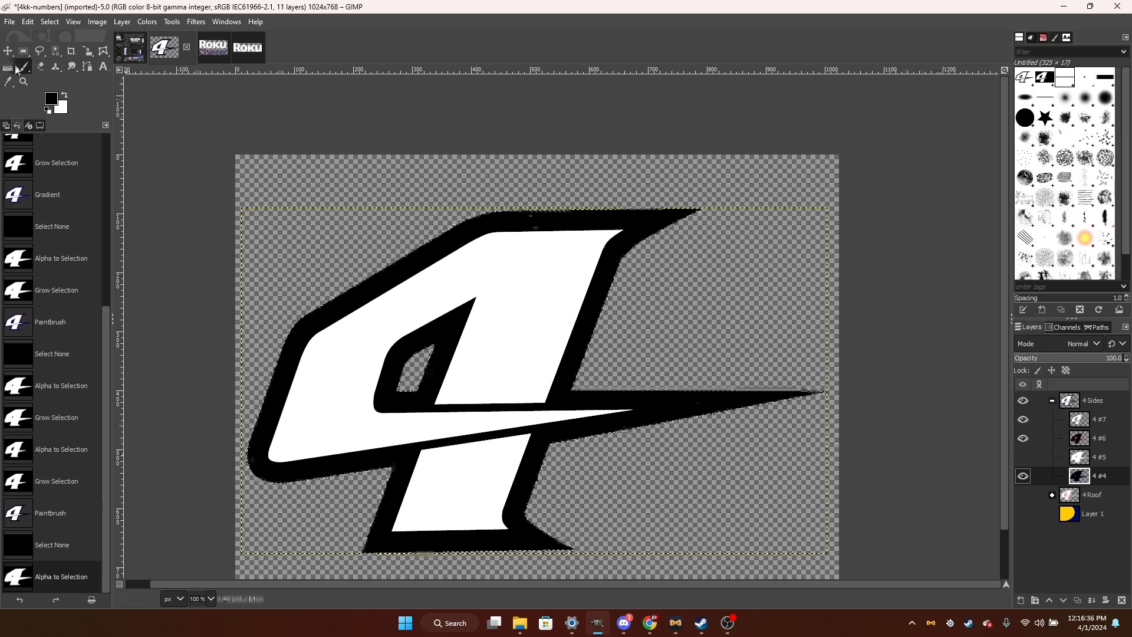
drag(344, 301, 561, 546)
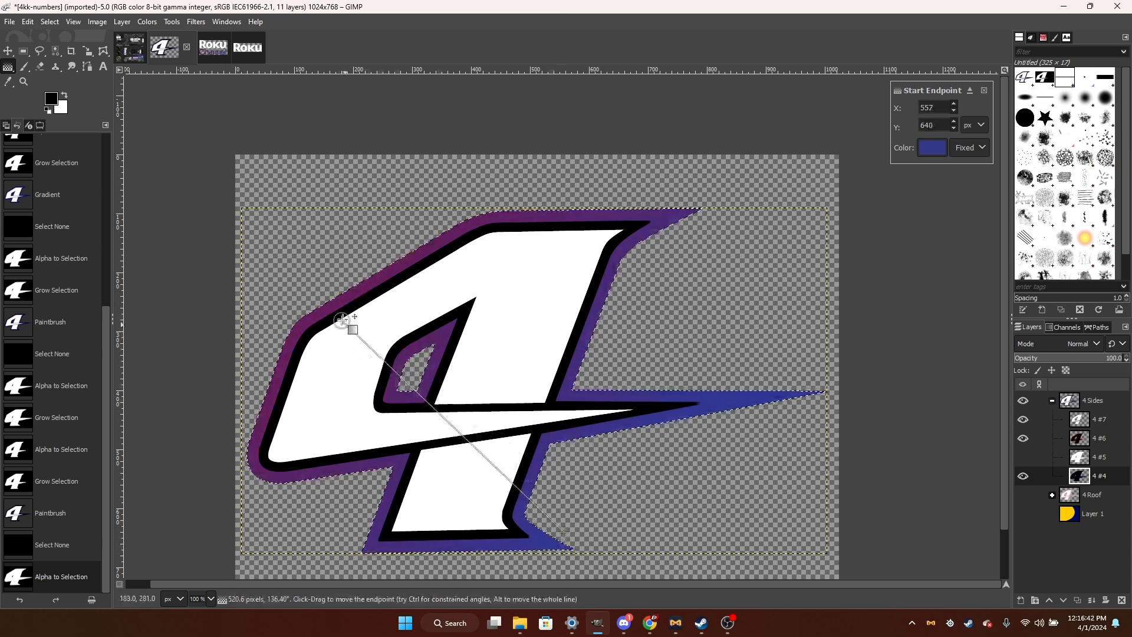
drag(342, 320, 346, 304)
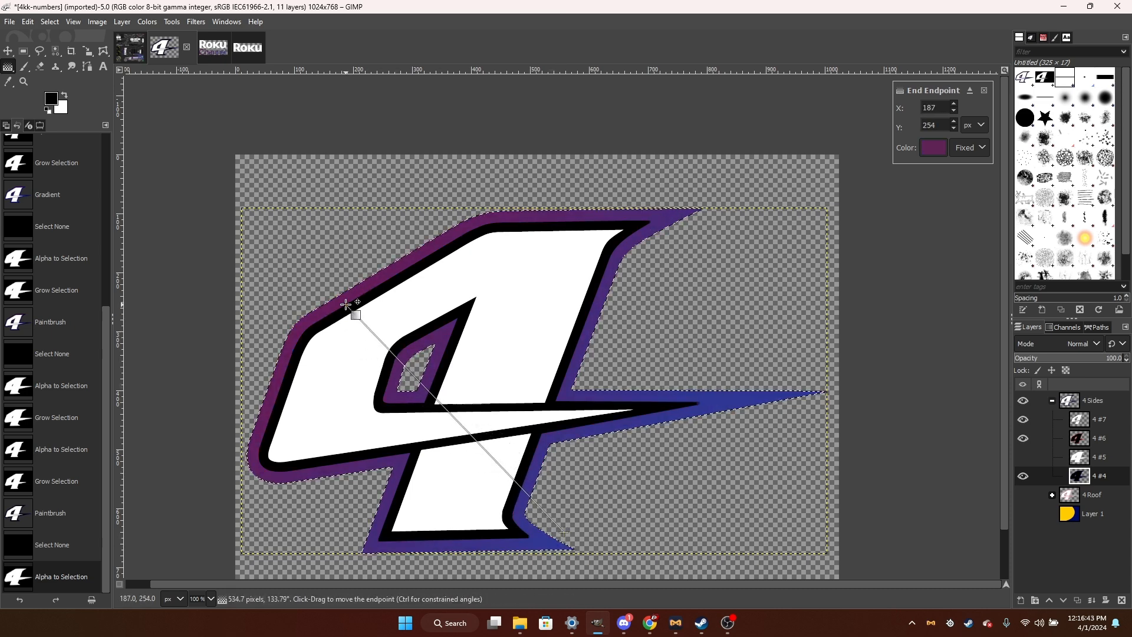
click(984, 90)
click(39, 51)
right_click(271, 178)
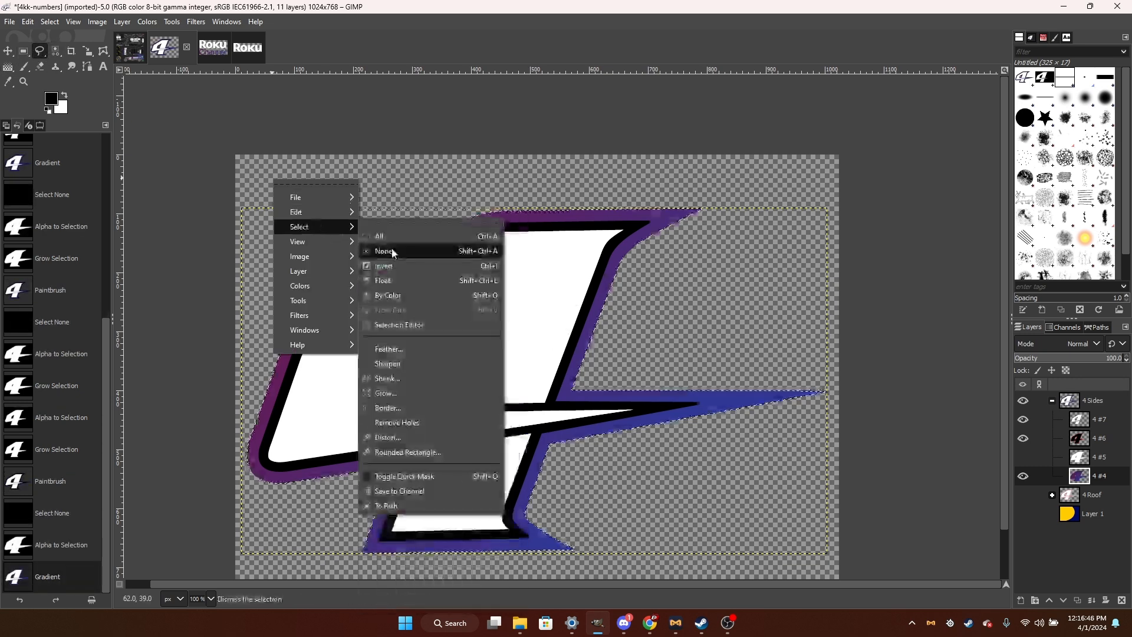
click(389, 245)
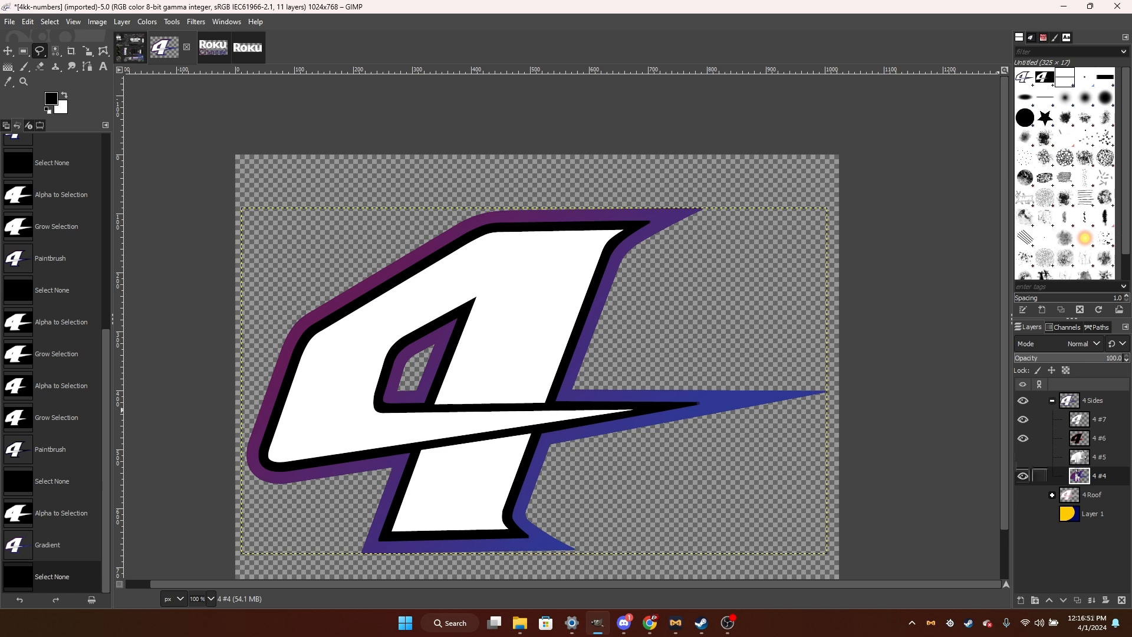
Expand layer 4 #4 to the full image size.
right_click(1077, 480)
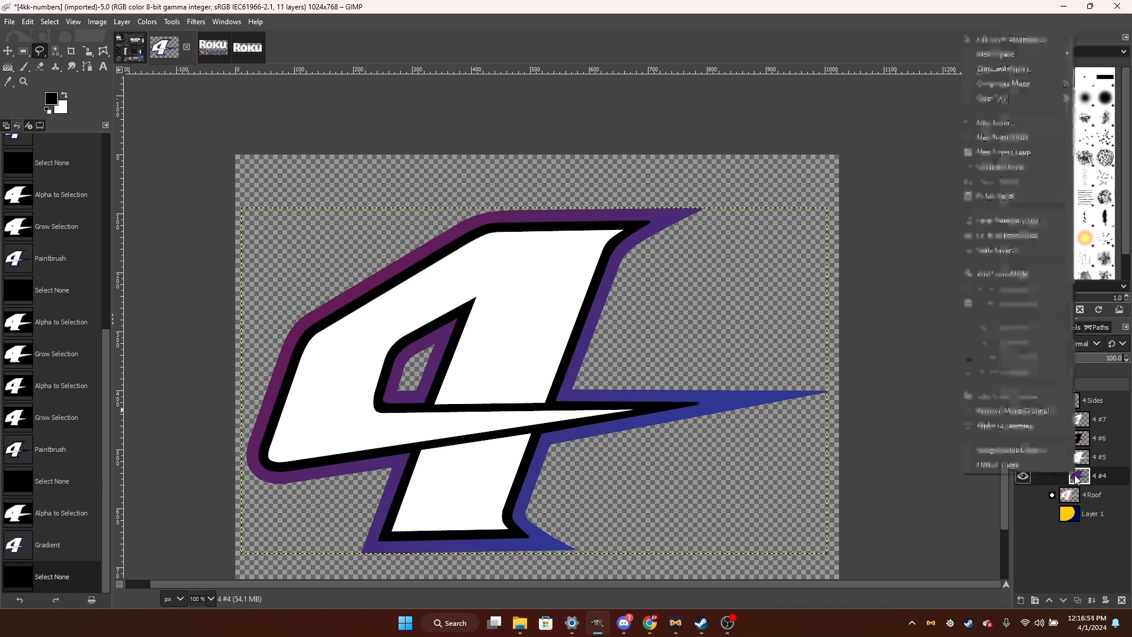
right_click(1104, 483)
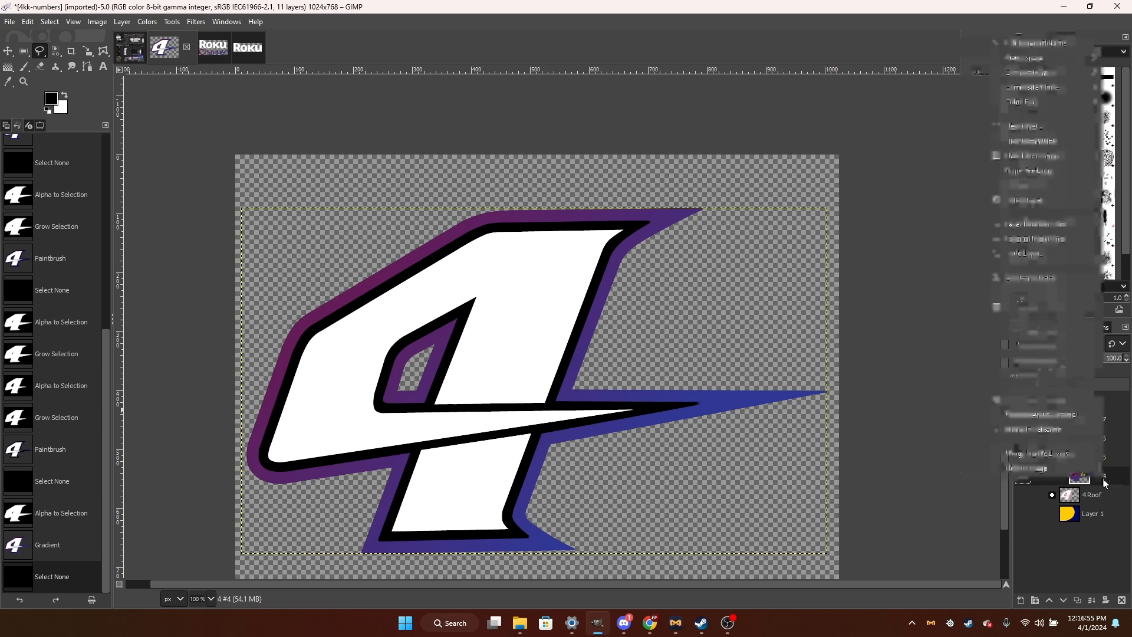
right_click(1103, 481)
click(1059, 239)
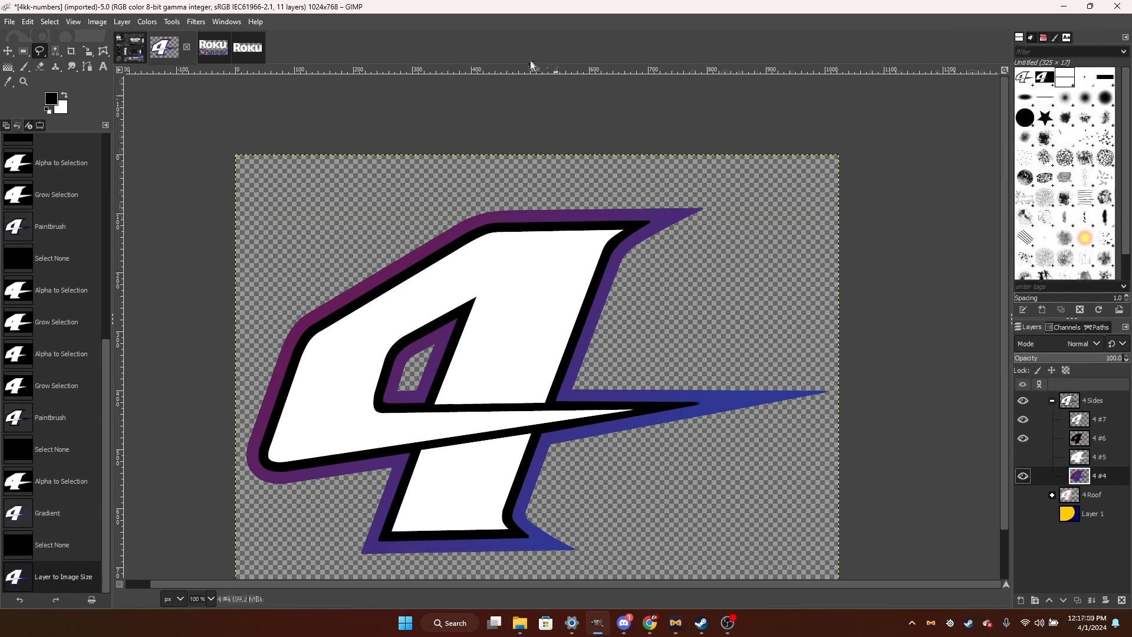
Start the Bloom filter on layer 4 #4 and turn on exposure limiting.
click(197, 23)
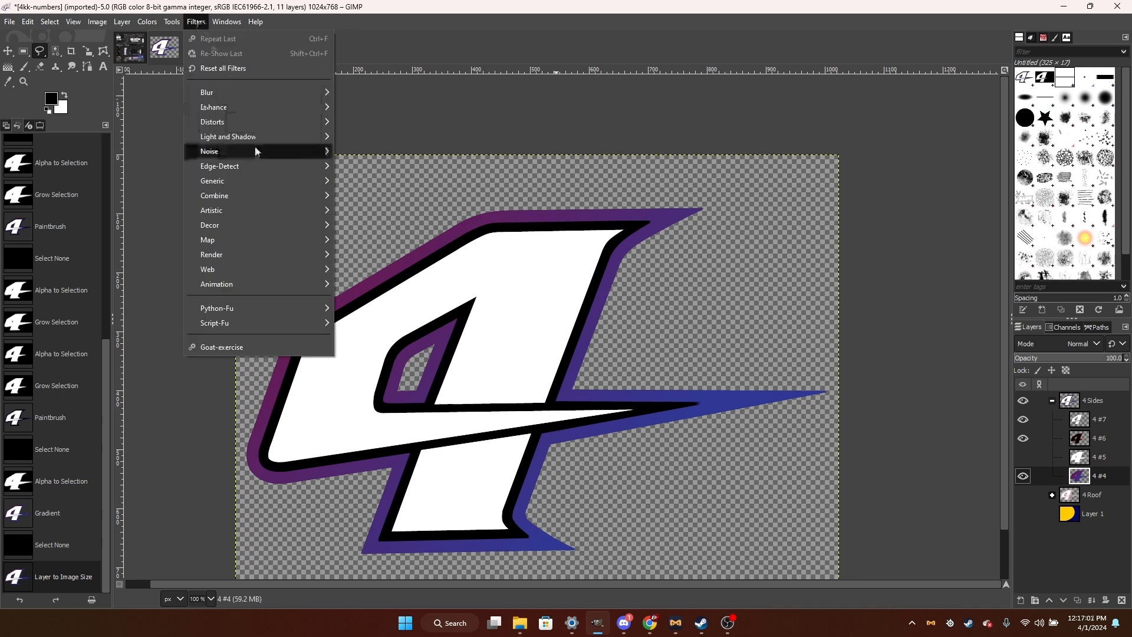
mouse_move(259, 136)
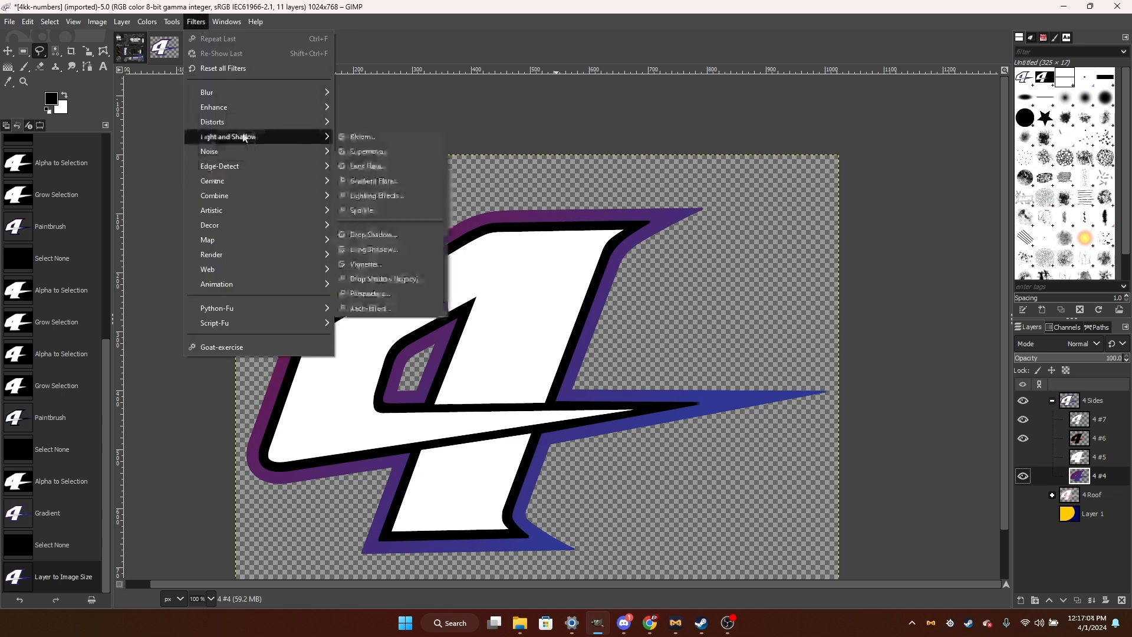
click(393, 148)
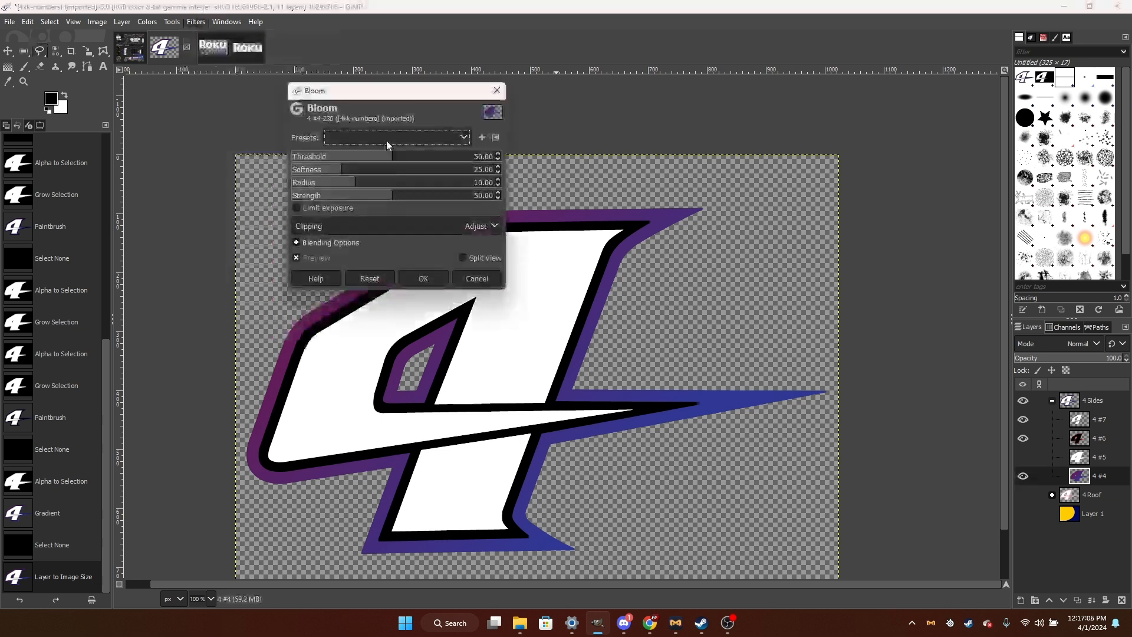
click(387, 140)
click(386, 140)
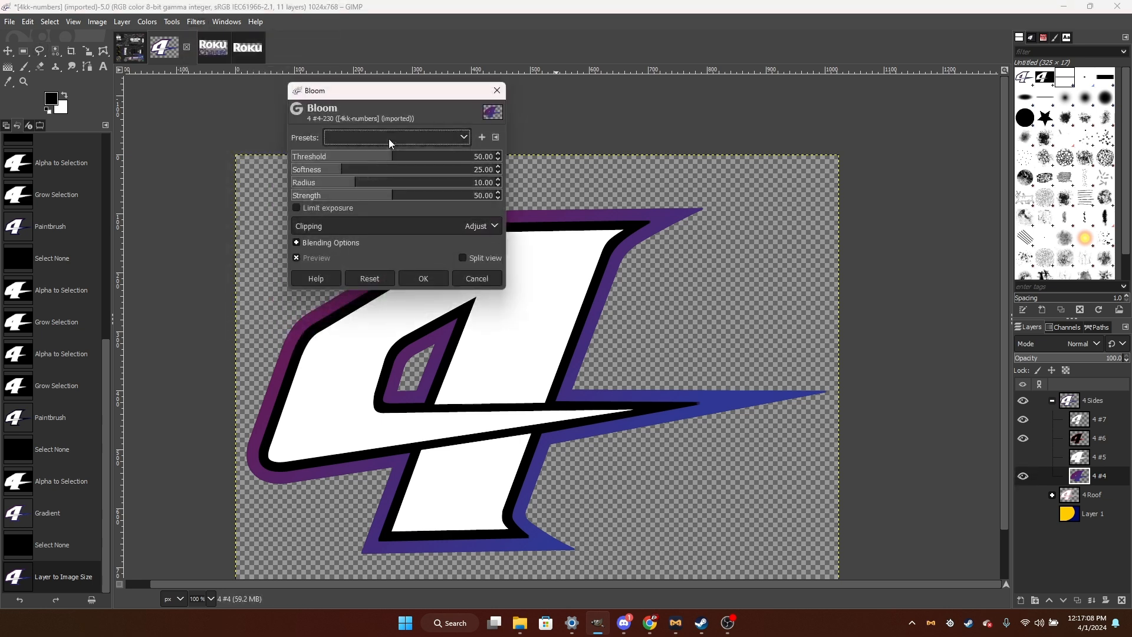
click(363, 212)
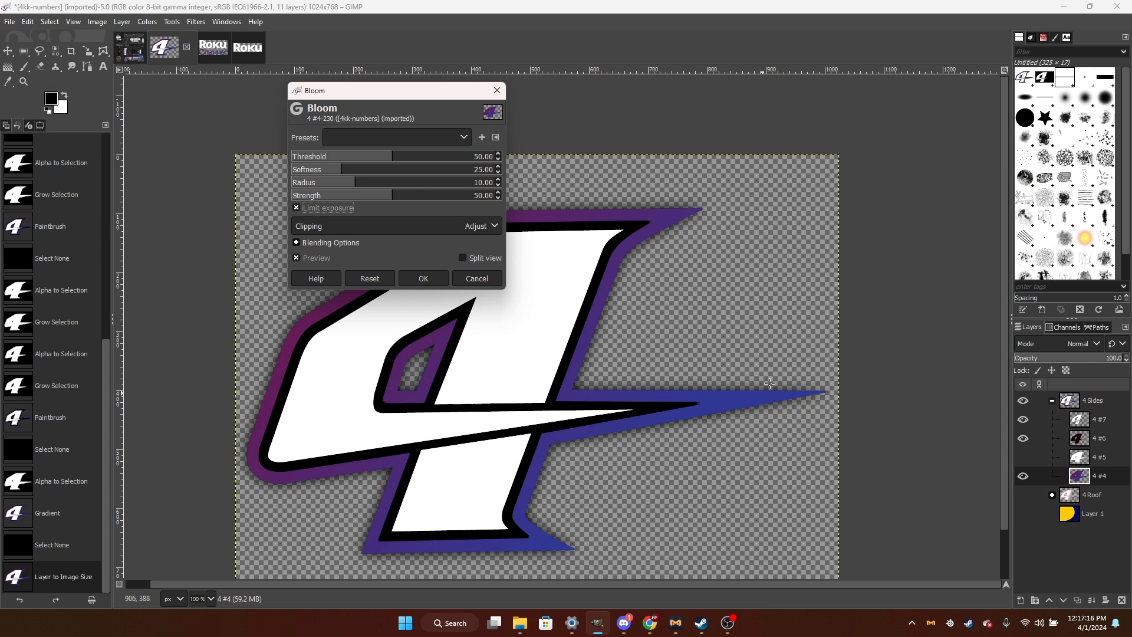
Set the Bloom radius to 26.77, softness to 95.64, strength to 88.95 and threshold to 16.98, and apply the filter.
drag(387, 185, 413, 183)
click(461, 199)
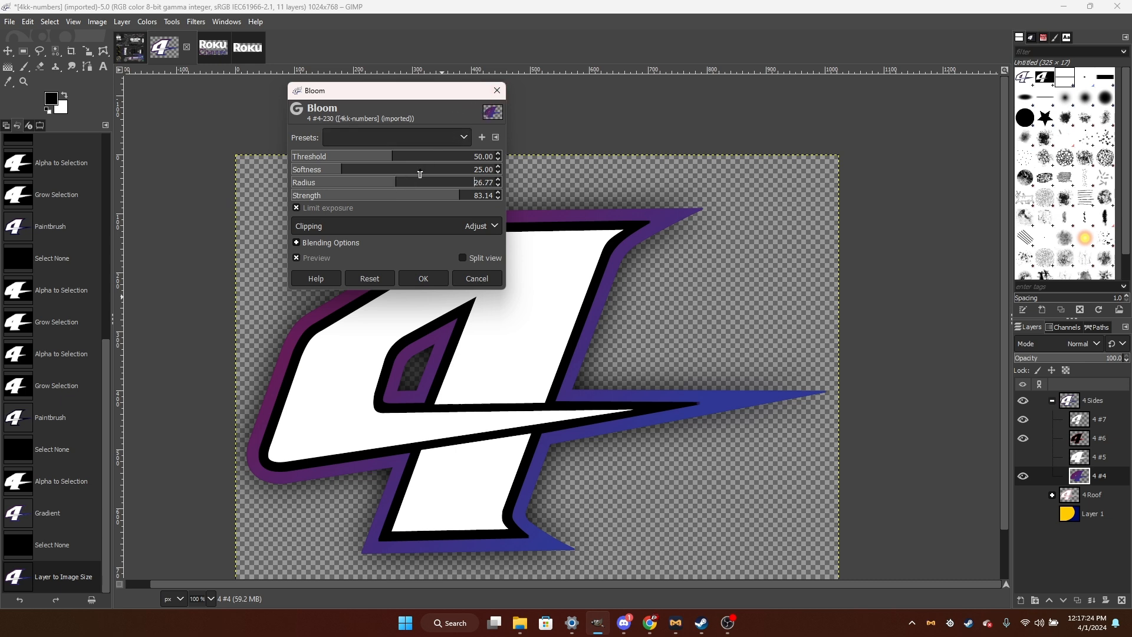
drag(420, 174, 447, 174)
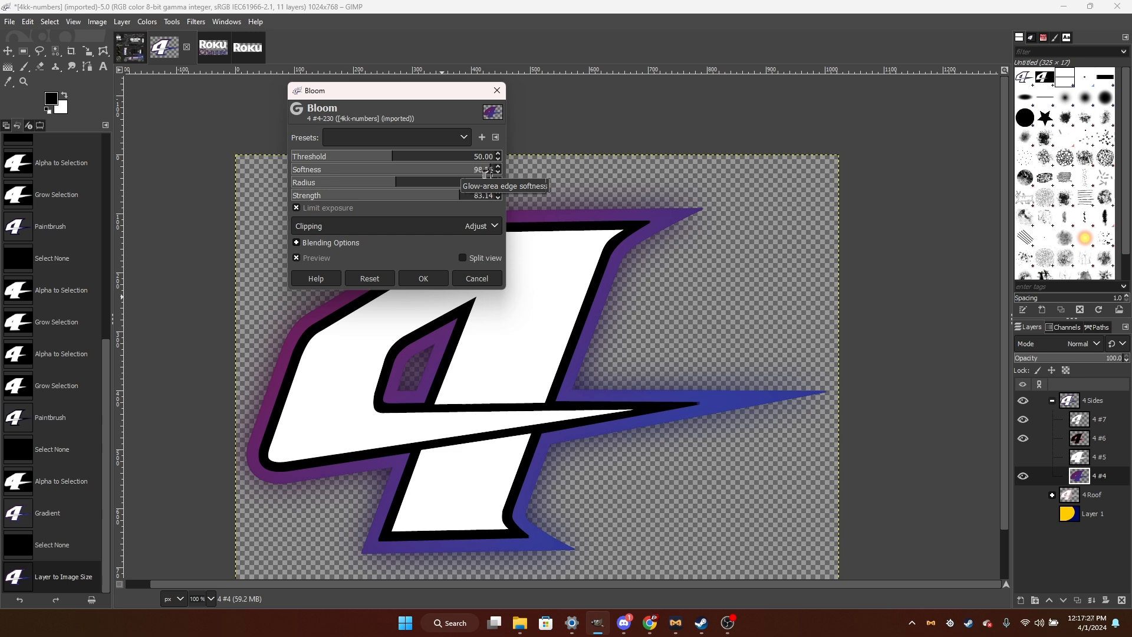
drag(484, 174, 475, 172)
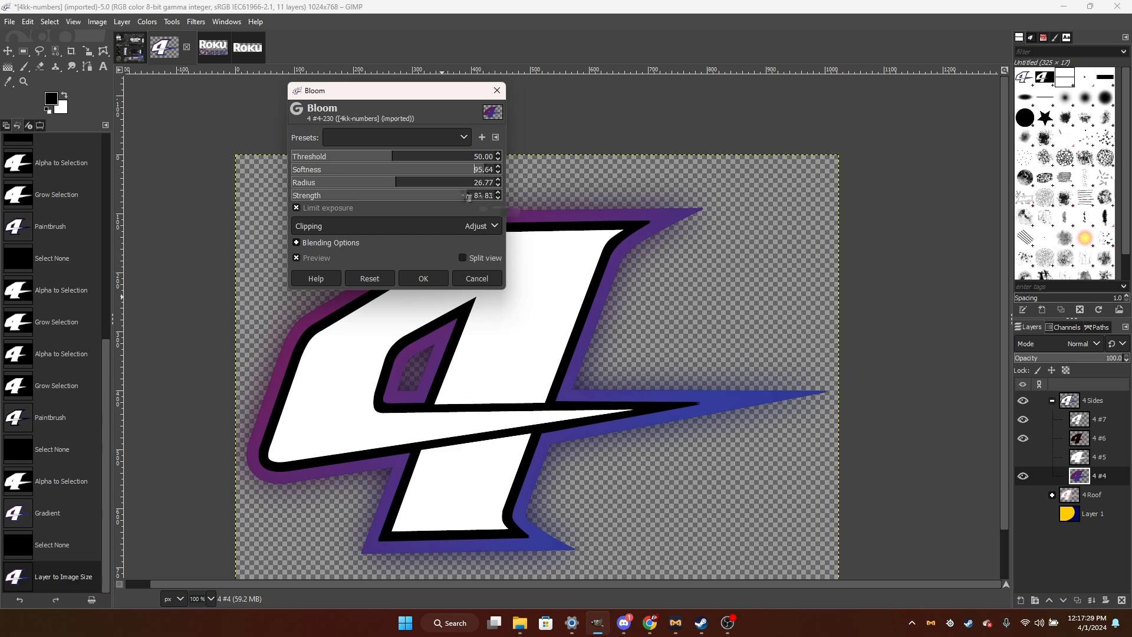
drag(453, 160, 332, 168)
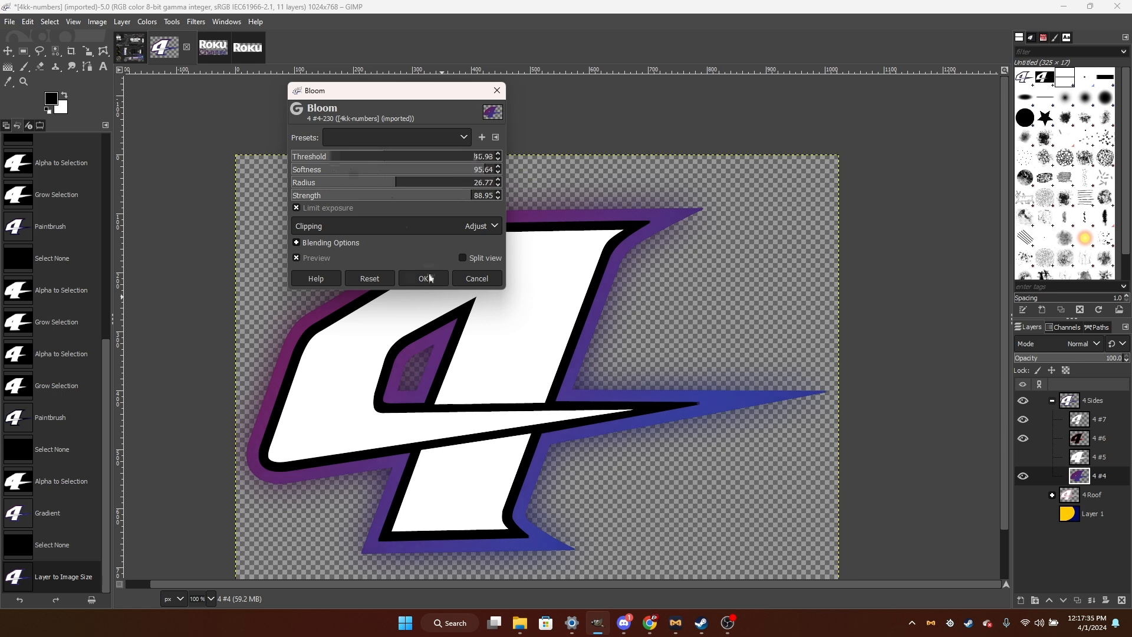
click(429, 278)
Make the 4 Sides group active and check the glow around the number up close.
click(1077, 411)
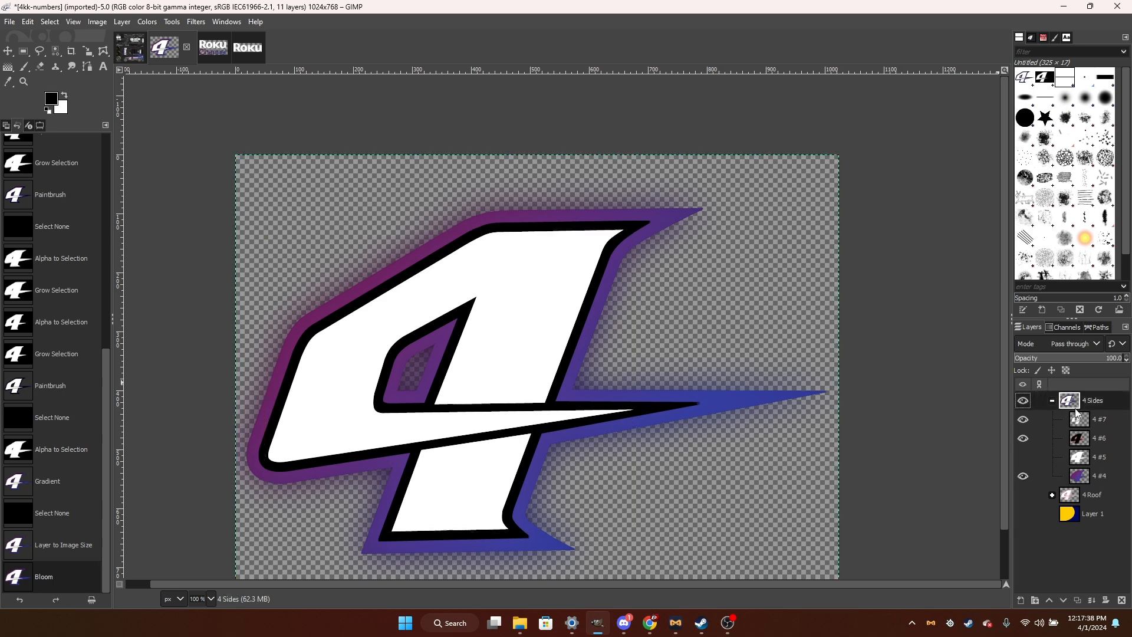
scroll(797, 290, down, 2)
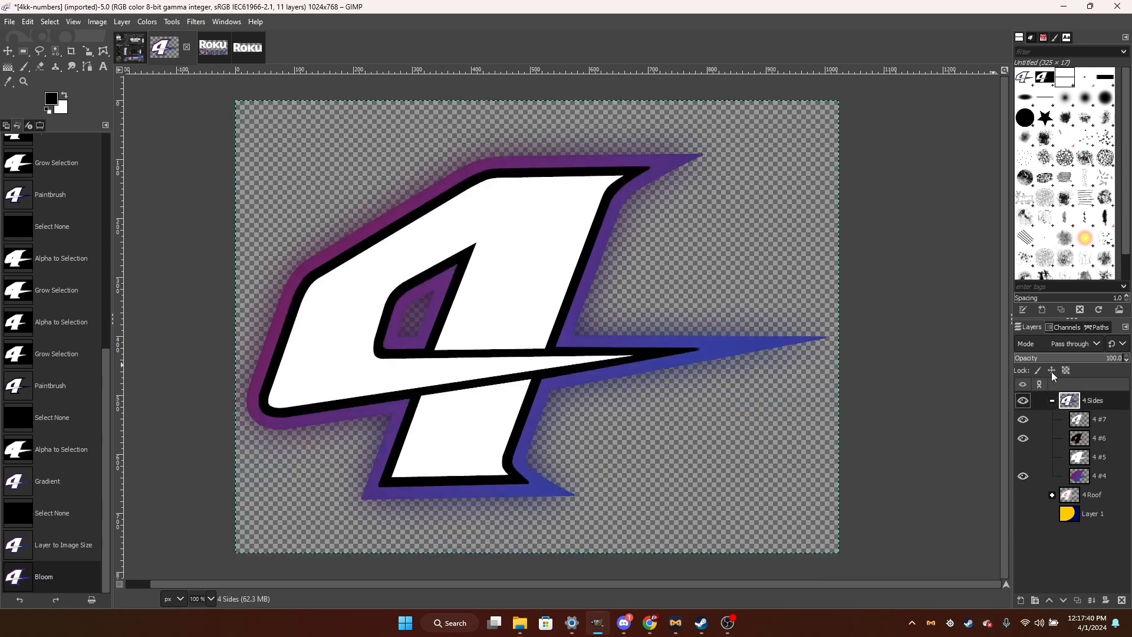
right_click(1068, 402)
click(664, 369)
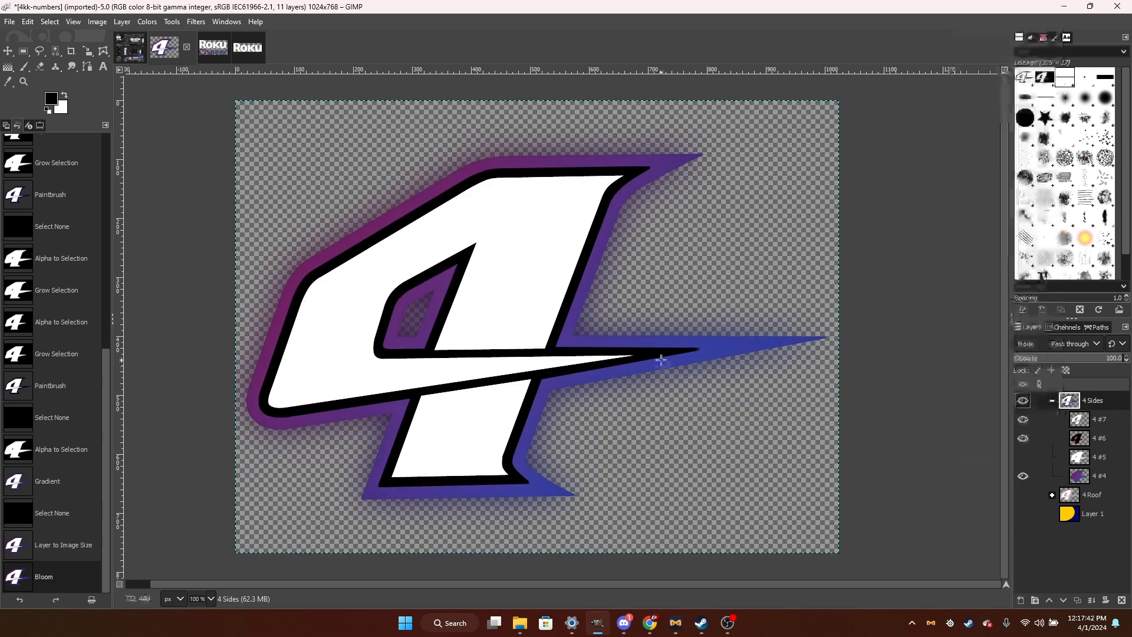
scroll(613, 333, up, 3)
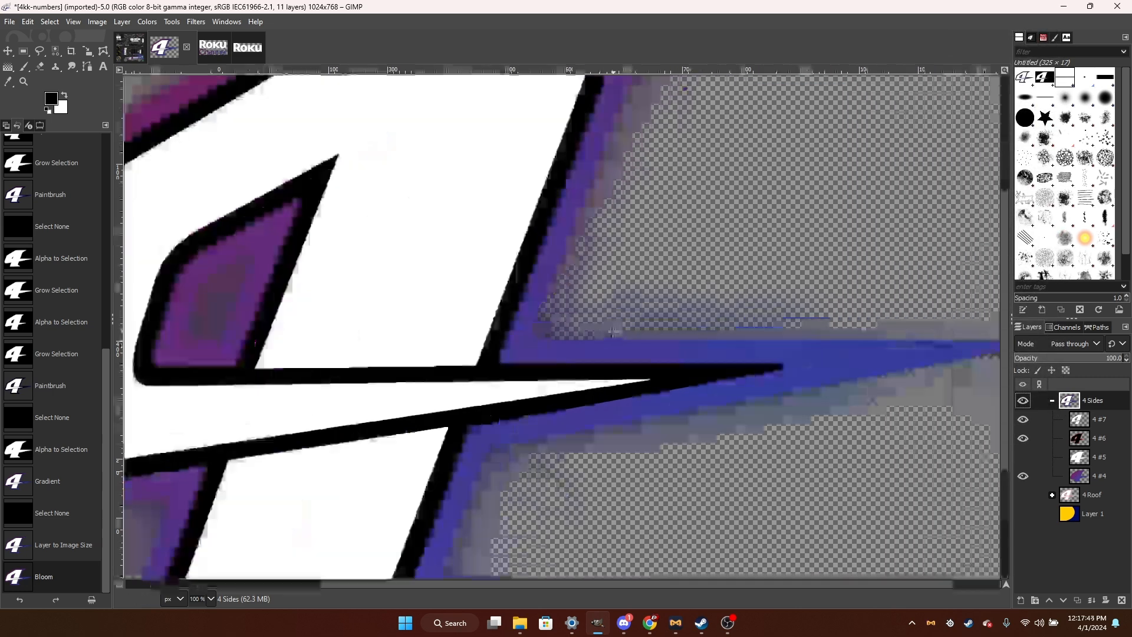
scroll(613, 333, down, 2)
Select the 4 Sides group by its alpha, inspect the selection edge around the glow, and clear the selection.
right_click(1069, 407)
click(1041, 410)
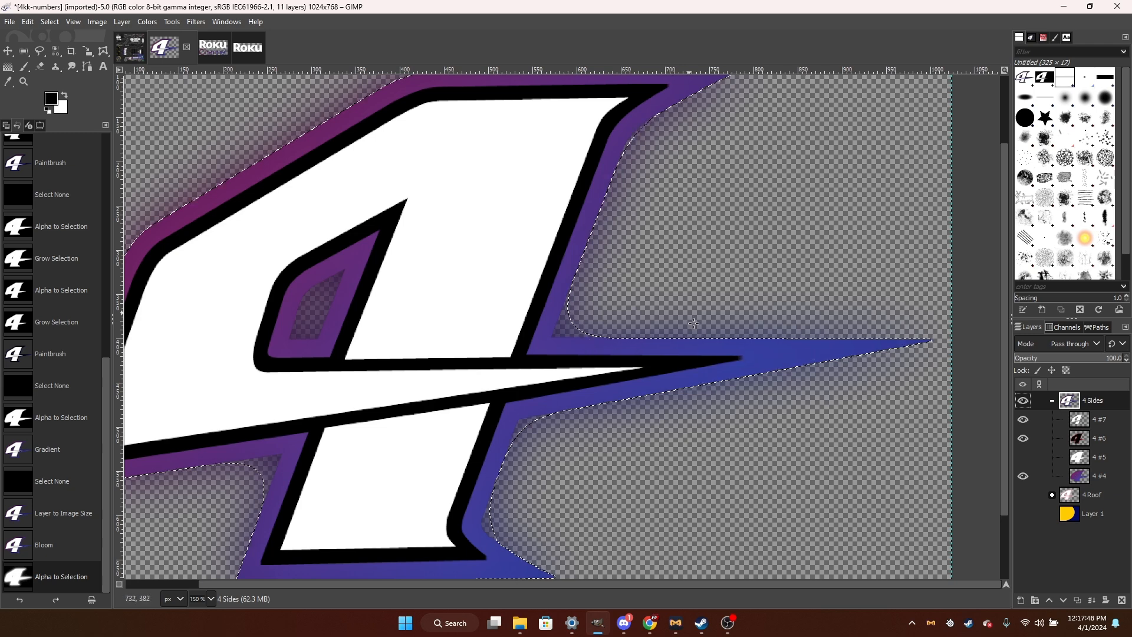
scroll(509, 472, down, 3)
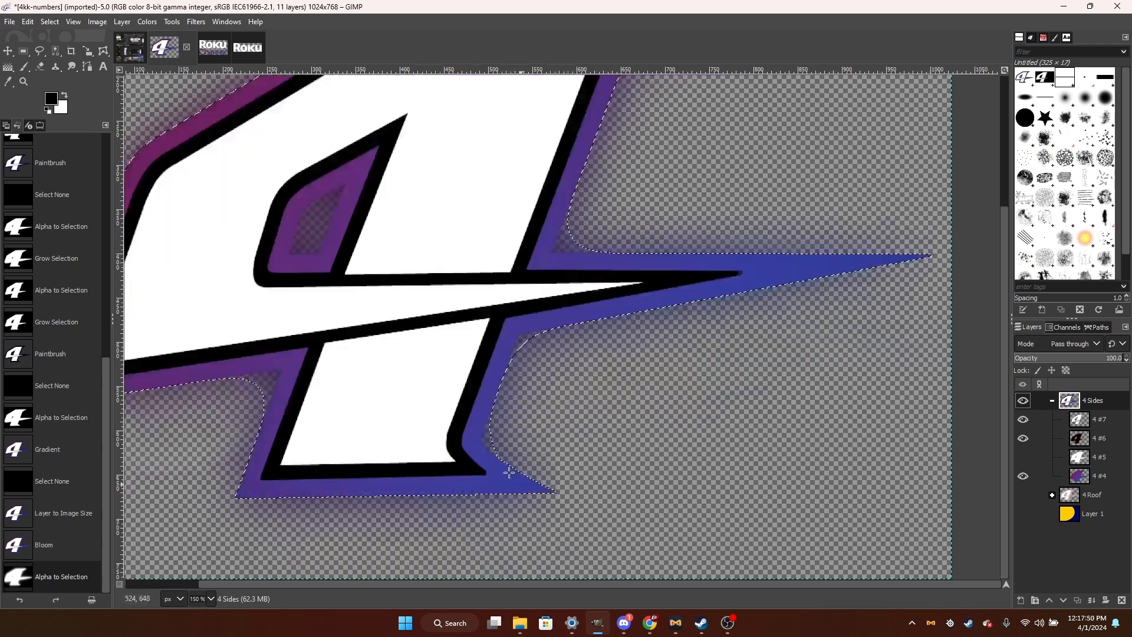
scroll(493, 490, down, 2)
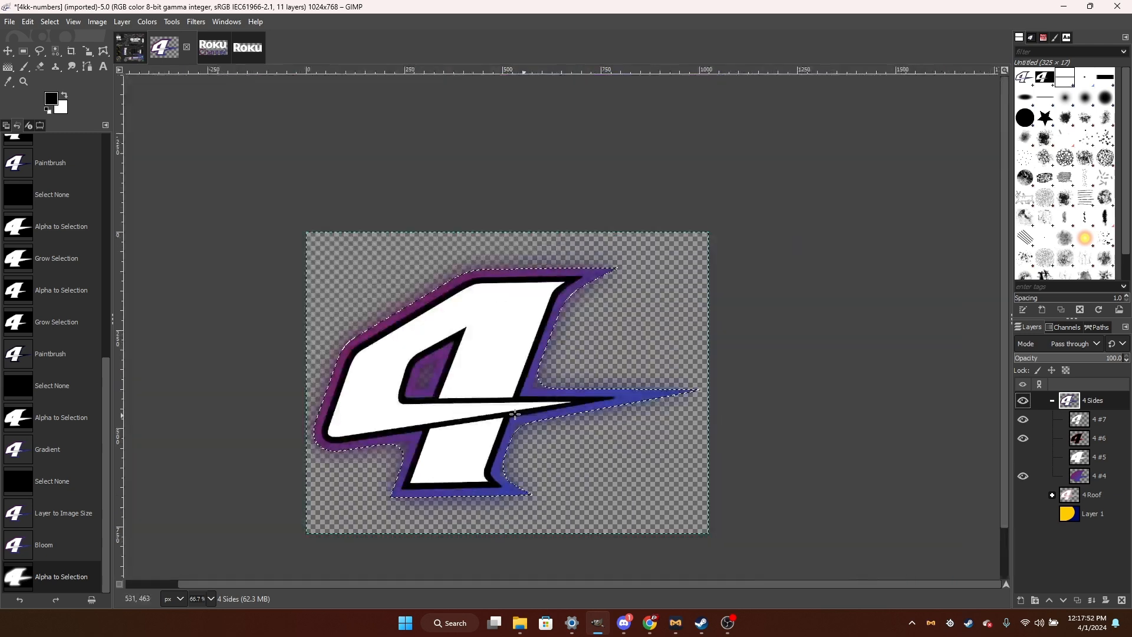
scroll(554, 397, up, 2)
scroll(907, 449, down, 2)
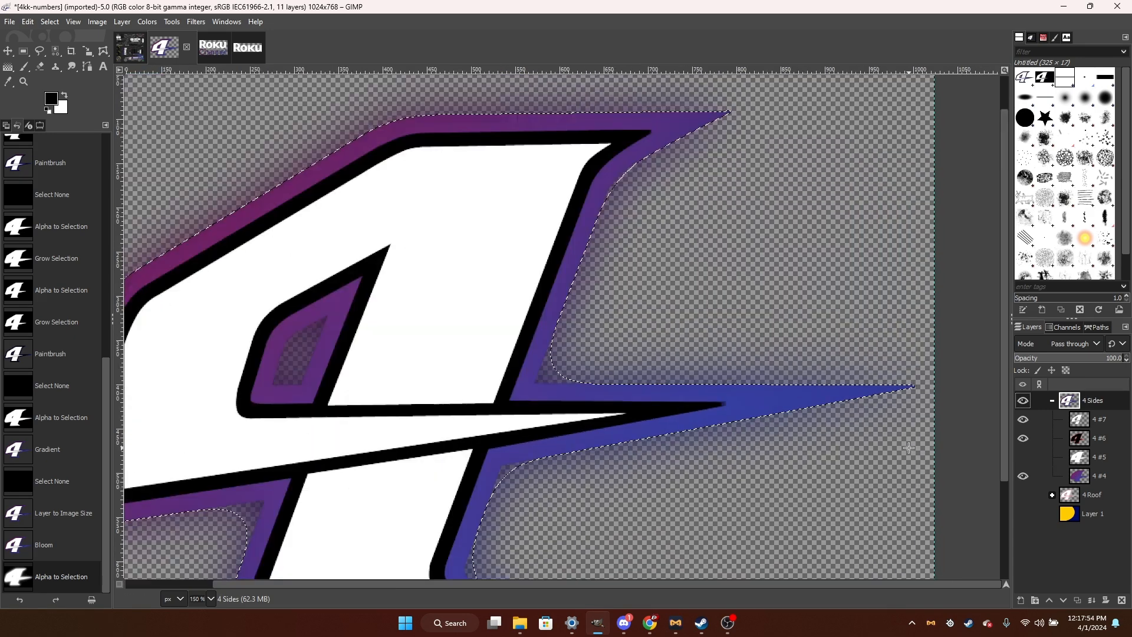
scroll(483, 378, up, 2)
right_click(446, 373)
mouse_move(488, 425)
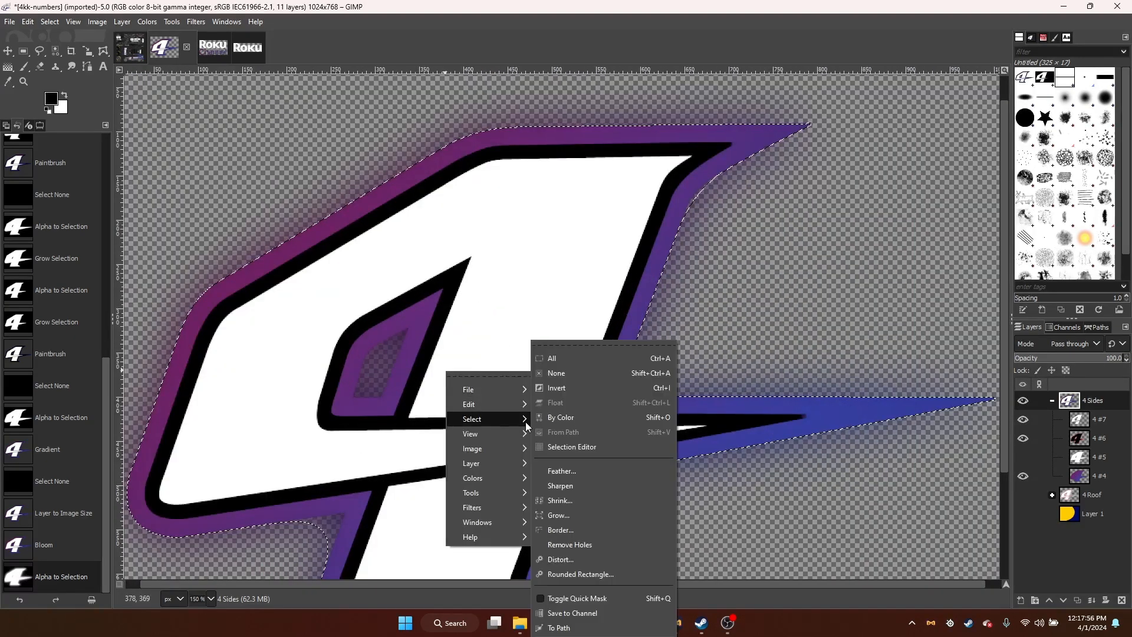
click(561, 374)
Copy the 4 Sides group and paste it onto the numbers layer of the NCS23_Camry template.
scroll(645, 284, down, 2)
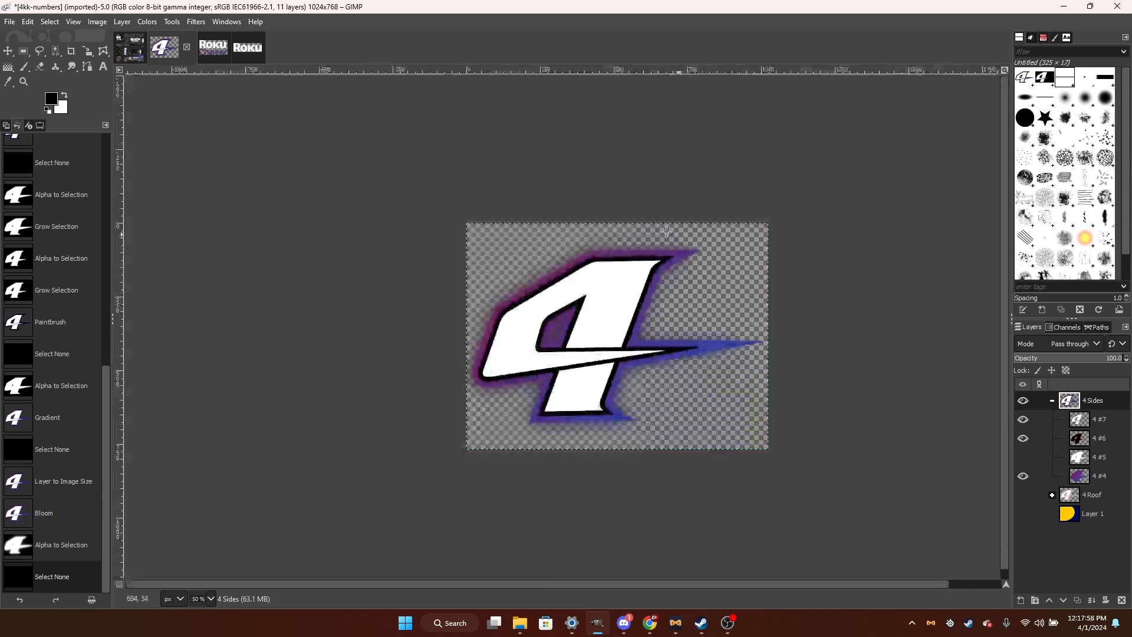
key(ctrl+c)
click(132, 54)
scroll(583, 452, up, 1)
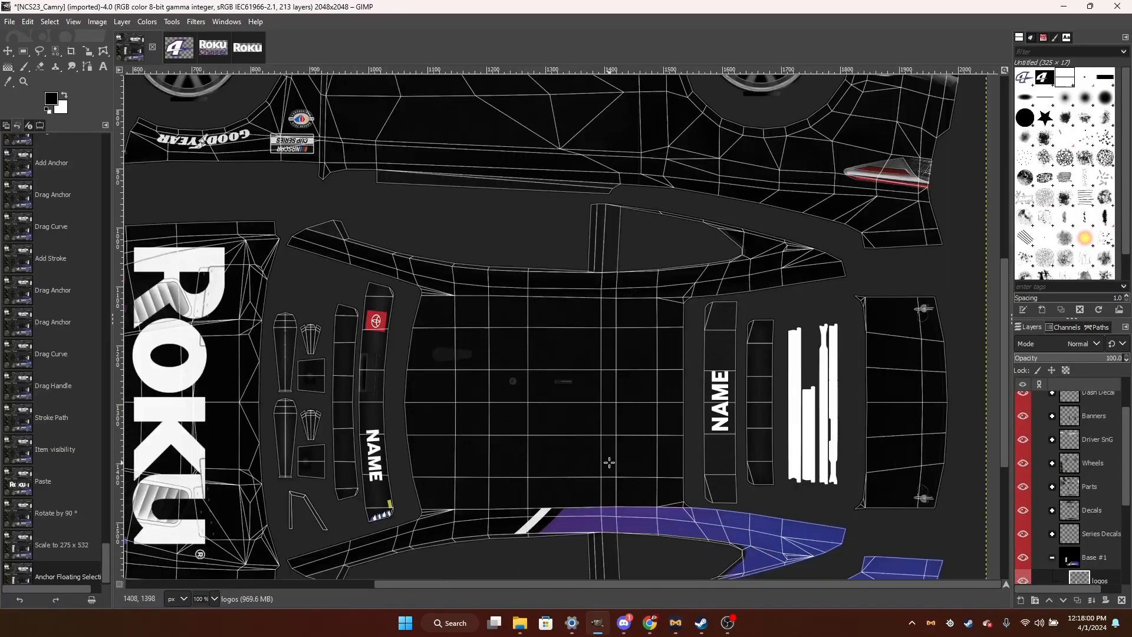
scroll(583, 453, down, 5)
scroll(1071, 578, down, 3)
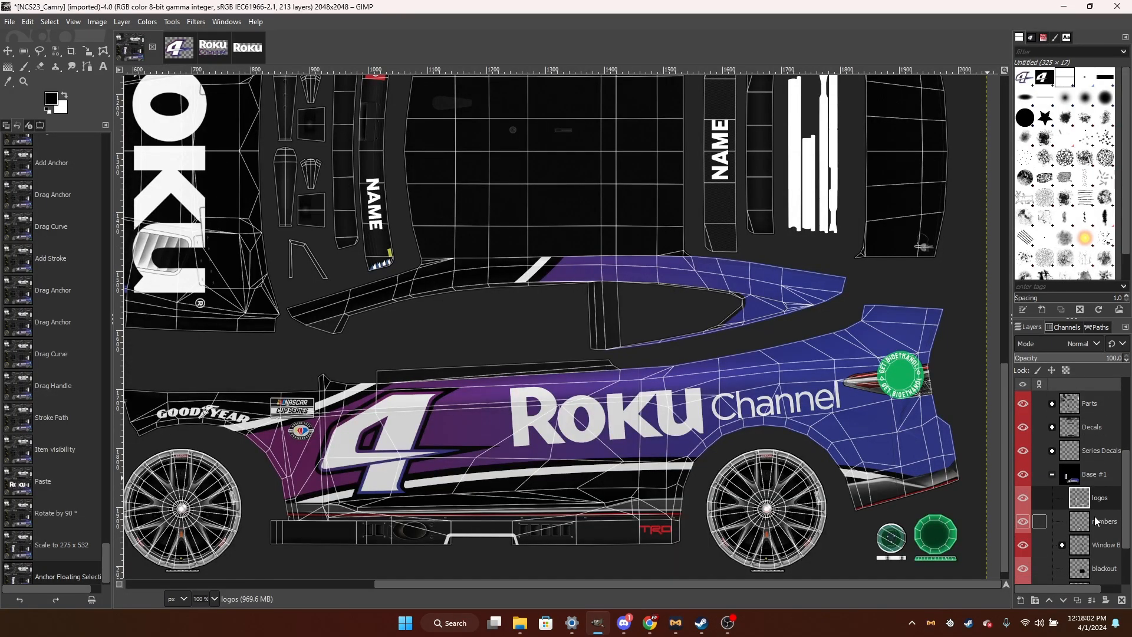
scroll(610, 333, up, 1)
scroll(595, 328, up, 5)
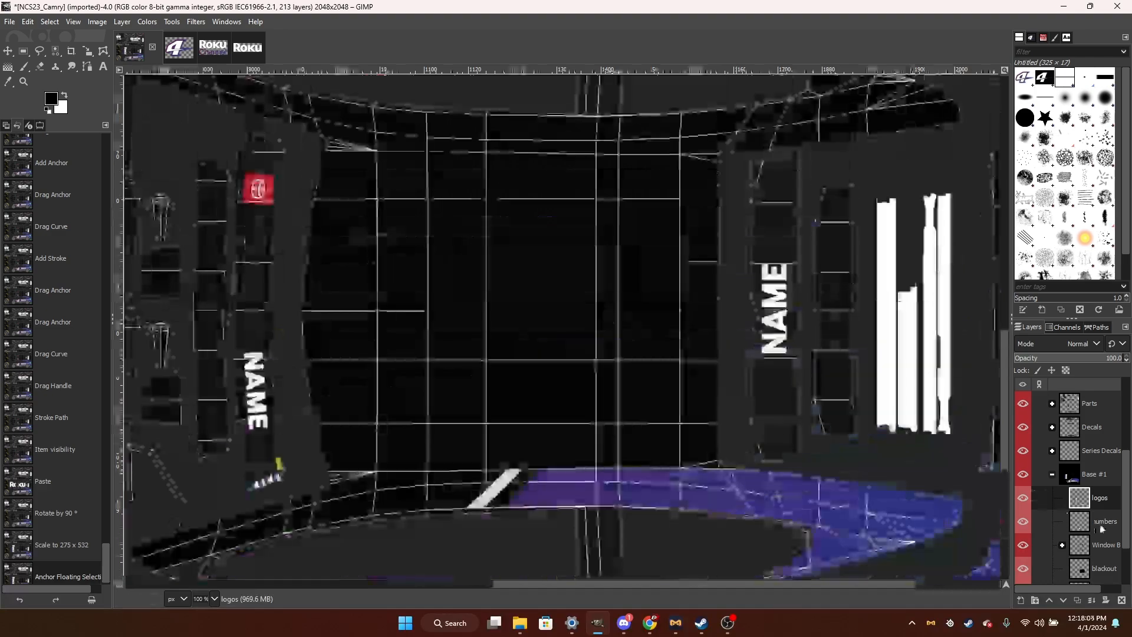
key(ctrl+v)
scroll(589, 321, down, 1)
Scale the pasted number 4 to 454 × 340 px, position it on the roof and anchor it to the numbers layer.
click(590, 321)
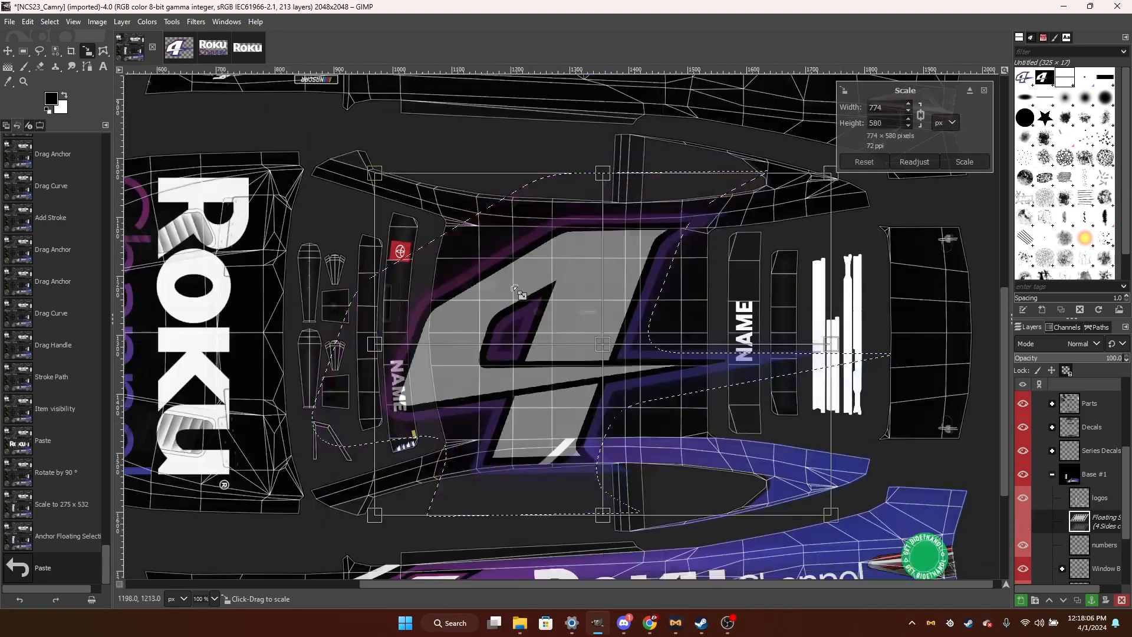
scroll(616, 356, up, 5)
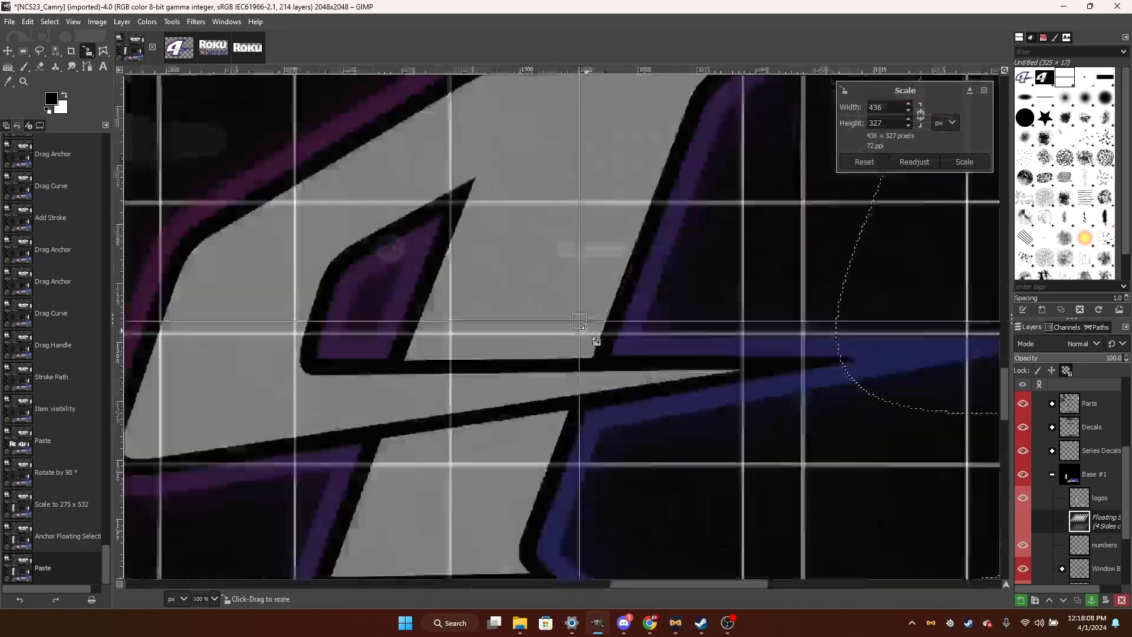
drag(578, 343, 575, 344)
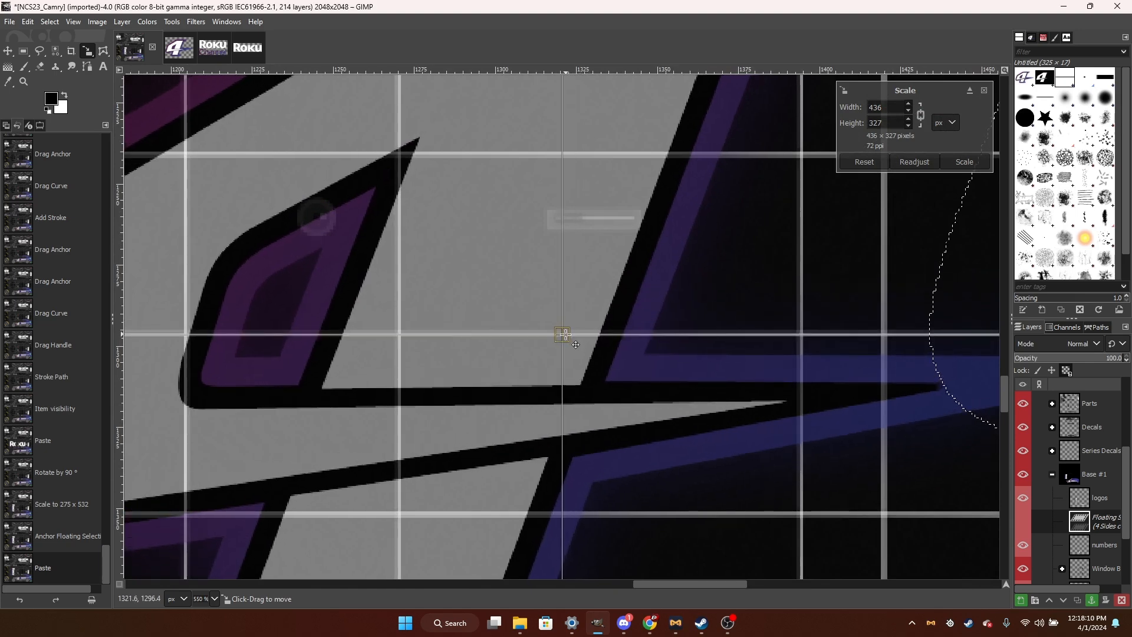
scroll(566, 334, down, 4)
drag(647, 361, 656, 361)
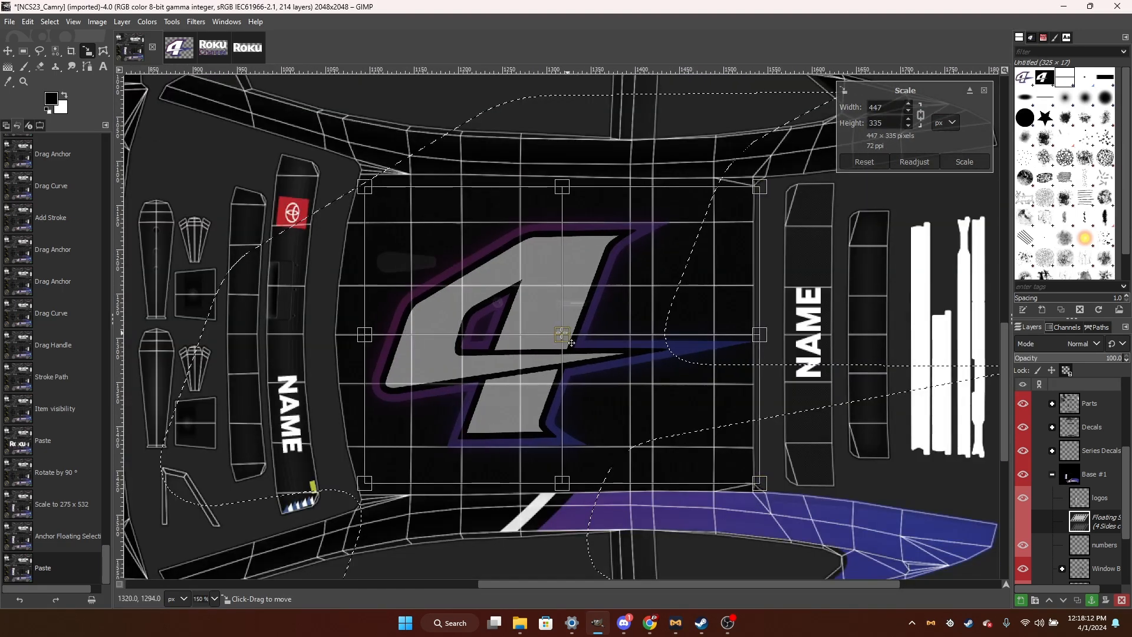
drag(562, 333, 550, 333)
drag(617, 349, 619, 349)
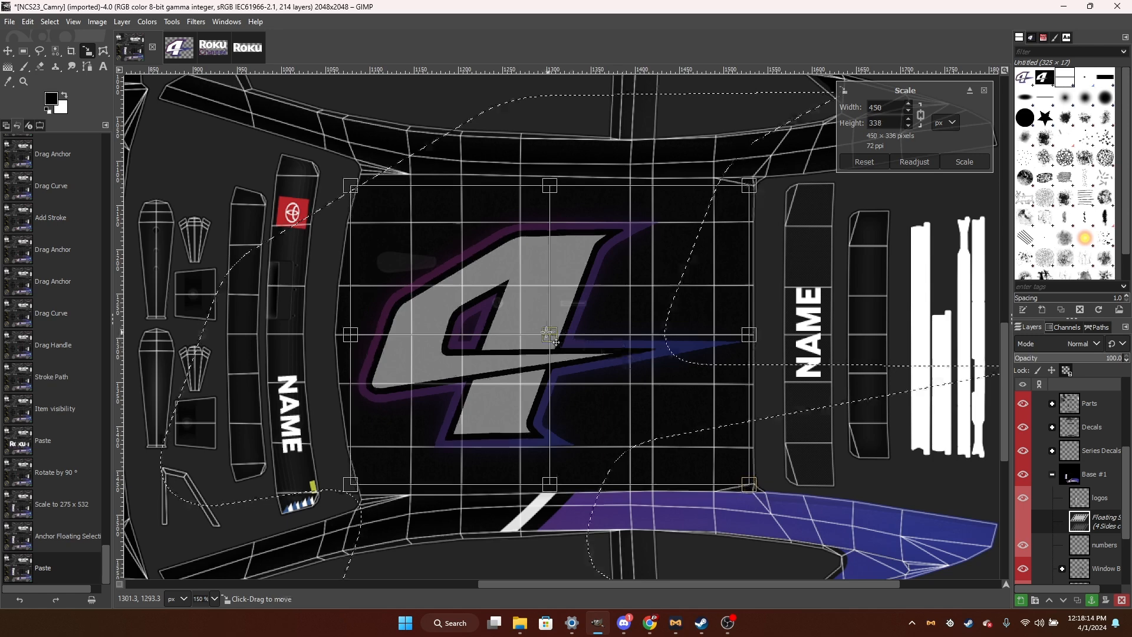
drag(549, 333, 609, 351)
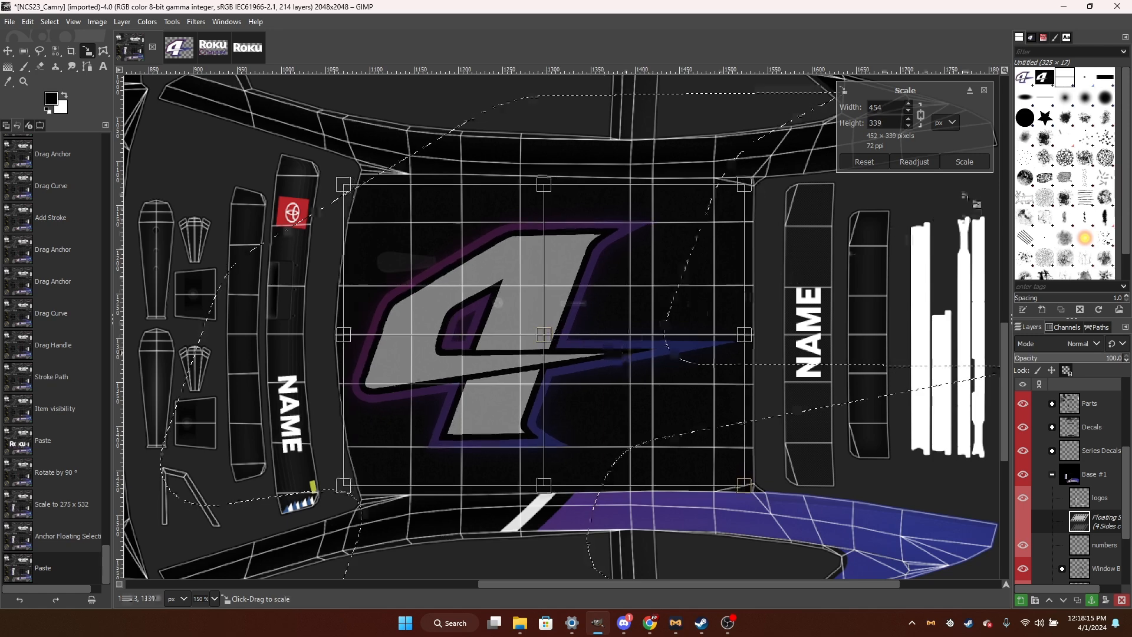
click(962, 165)
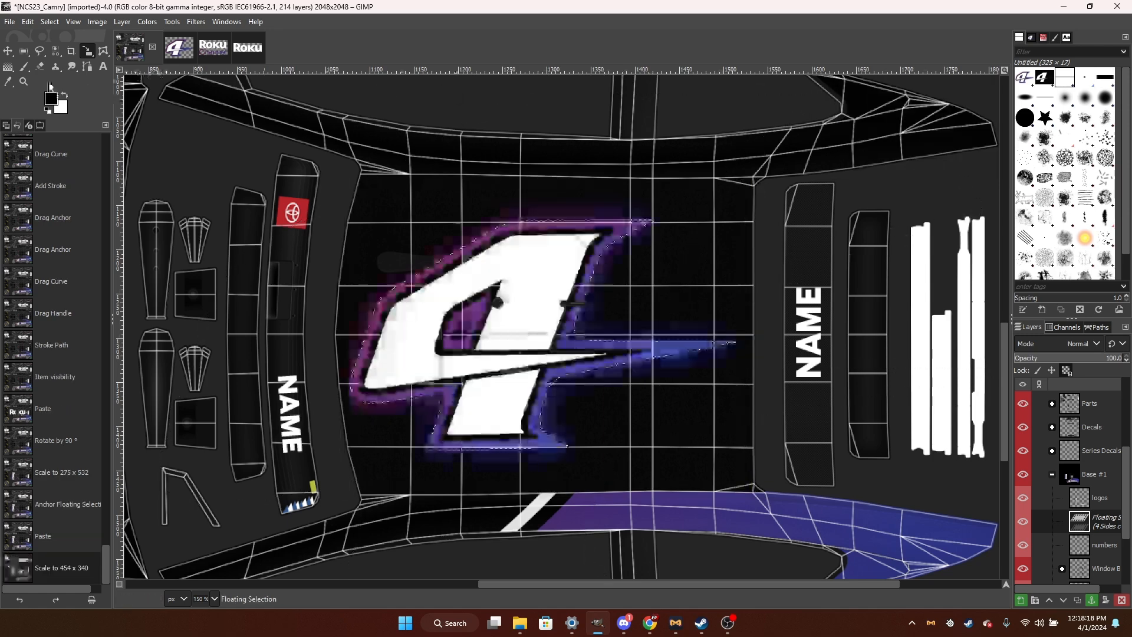
click(44, 50)
key(ctrl+h)
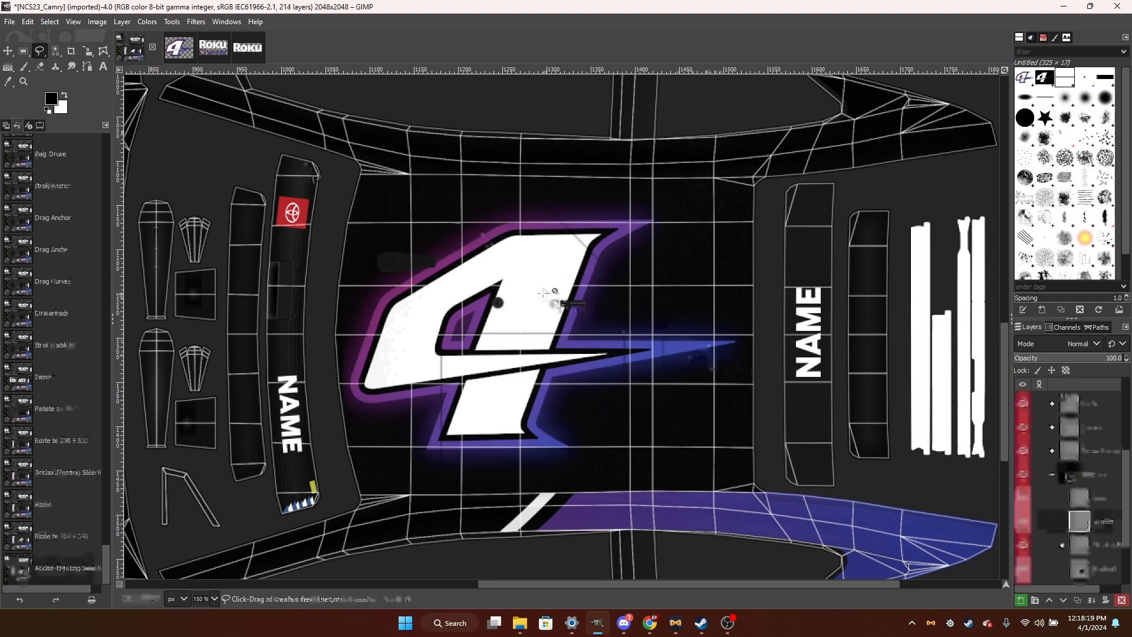
Examine the roof number up close and against the rest of the livery across the whole template.
scroll(543, 293, up, 2)
scroll(539, 292, down, 3)
scroll(774, 364, down, 2)
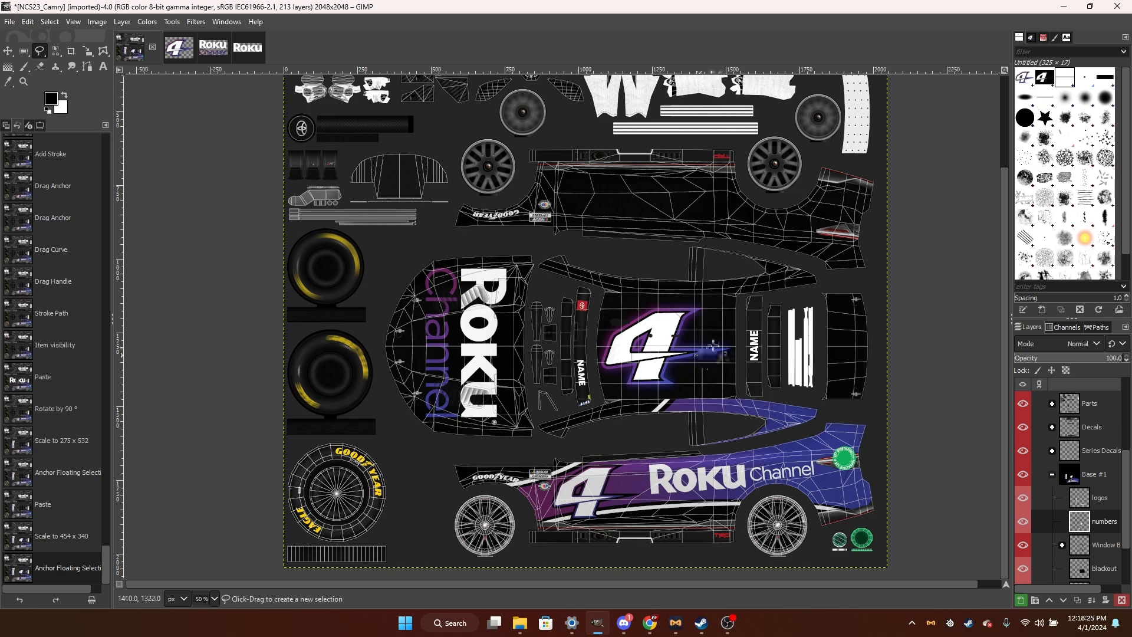
scroll(677, 398, up, 2)
scroll(579, 206, down, 2)
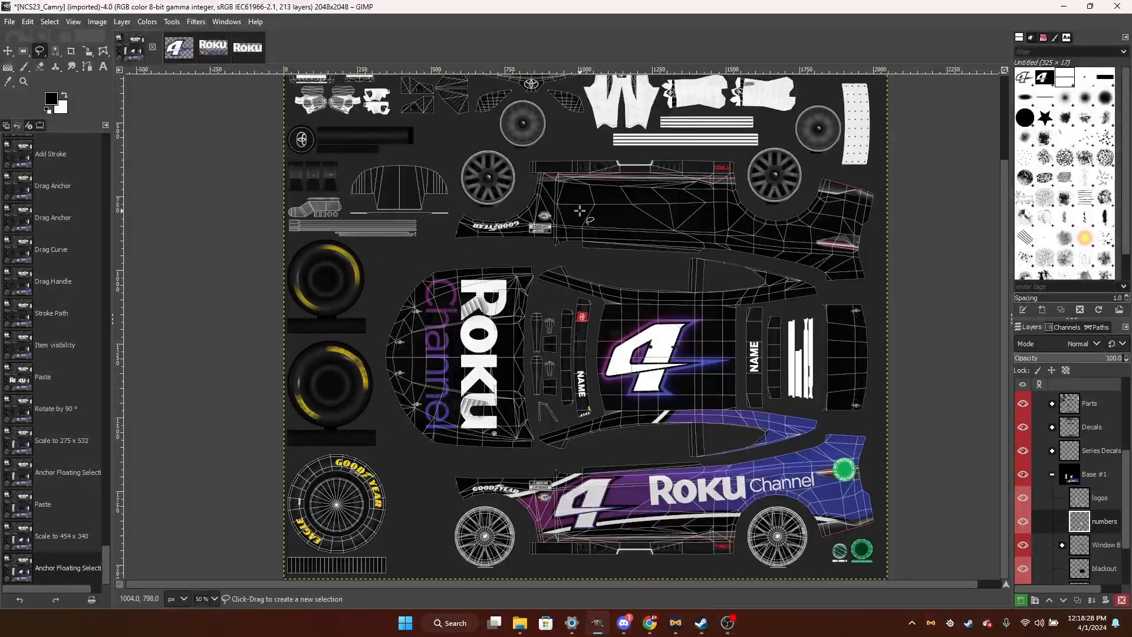
scroll(642, 453, up, 1)
scroll(678, 460, down, 3)
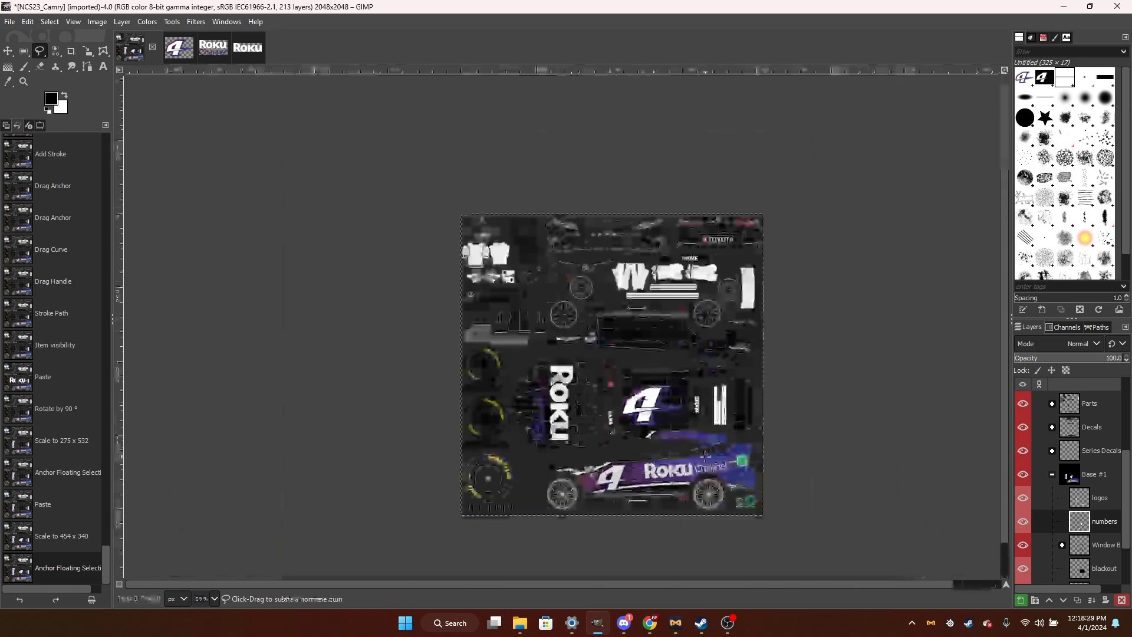
scroll(757, 448, up, 2)
scroll(853, 375, up, 3)
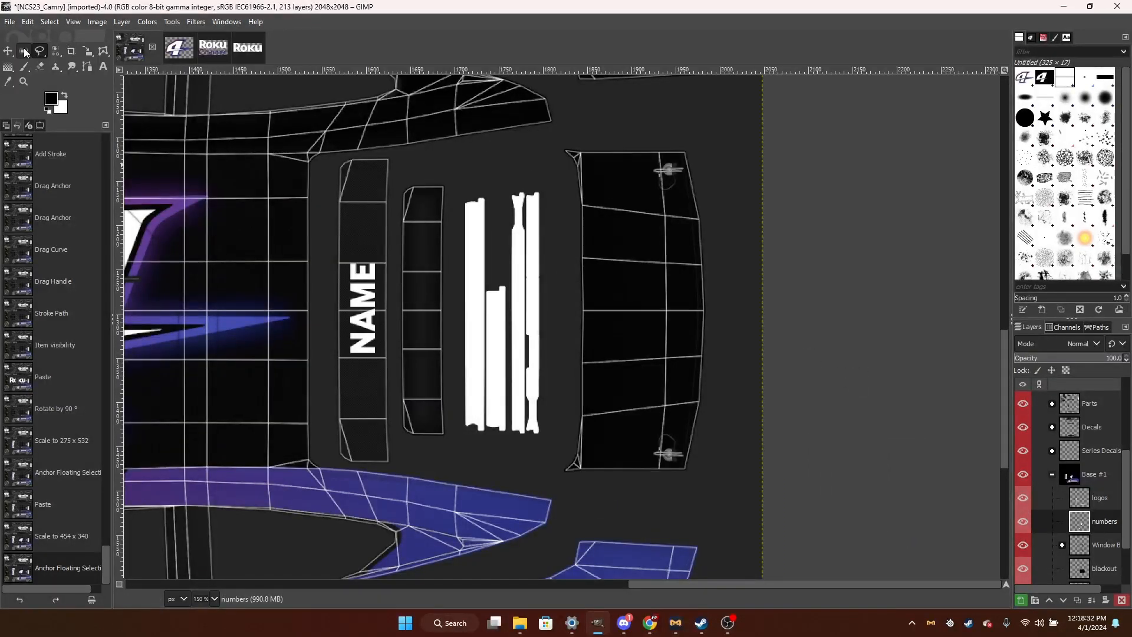
Set the foreground colour to the saved blue used on the car's rear and make the design layer active.
click(53, 105)
click(184, 205)
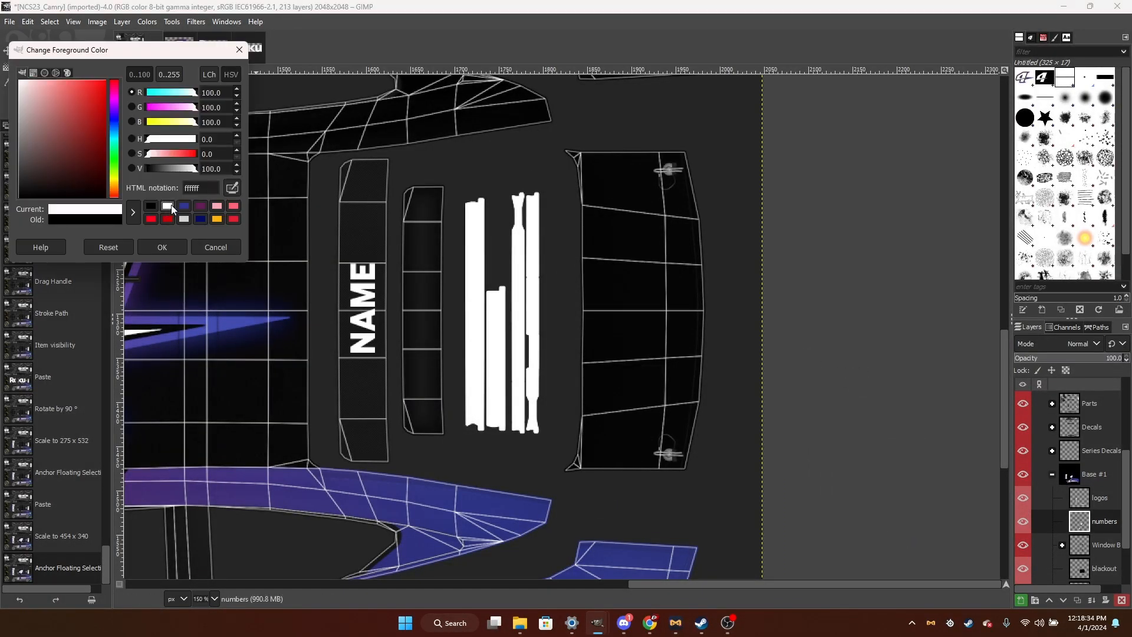
click(176, 248)
scroll(236, 276, down, 5)
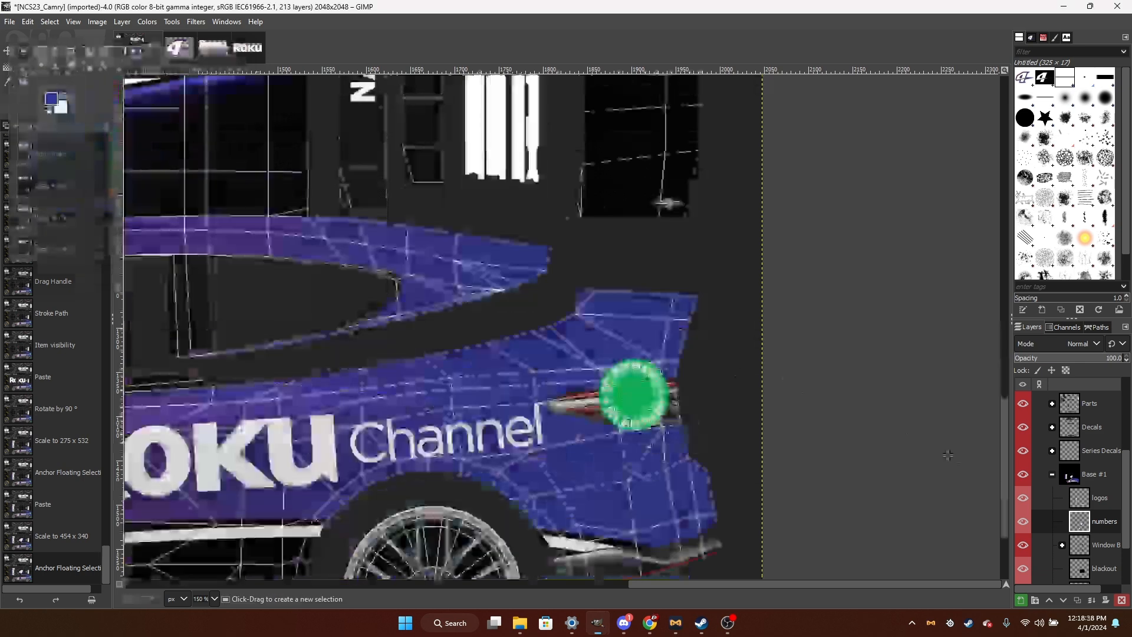
scroll(1087, 526, down, 3)
click(1086, 544)
scroll(236, 145, up, 2)
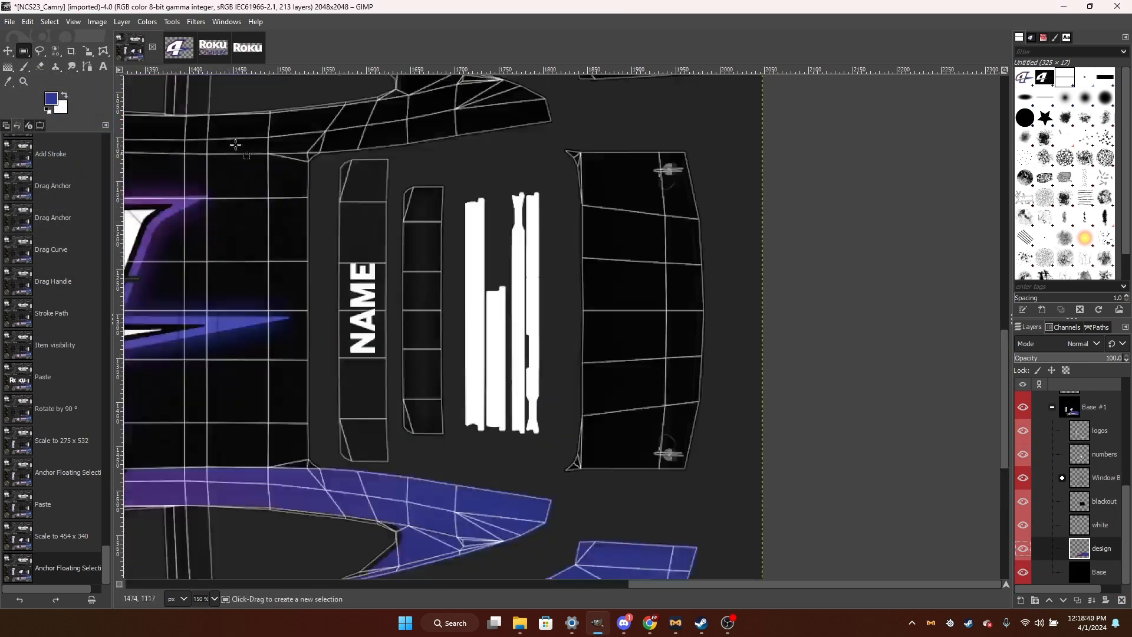
Select a rectangle around the rear decklid panel, bucket-fill it with blue and clear the selection.
click(22, 55)
drag(550, 486, 721, 135)
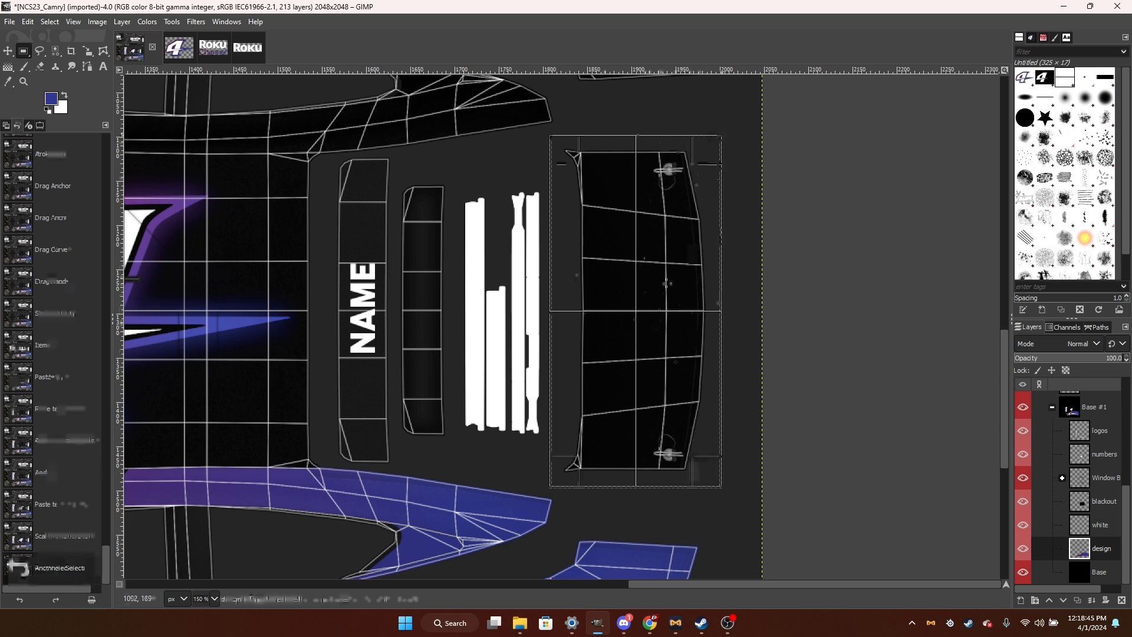
click(9, 68)
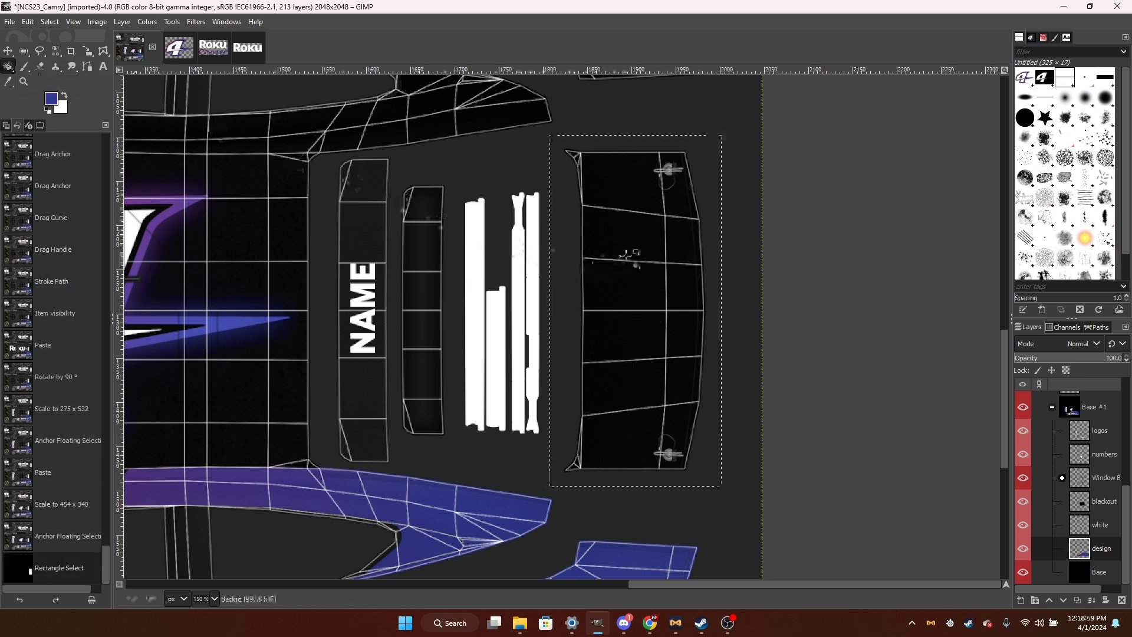
click(645, 255)
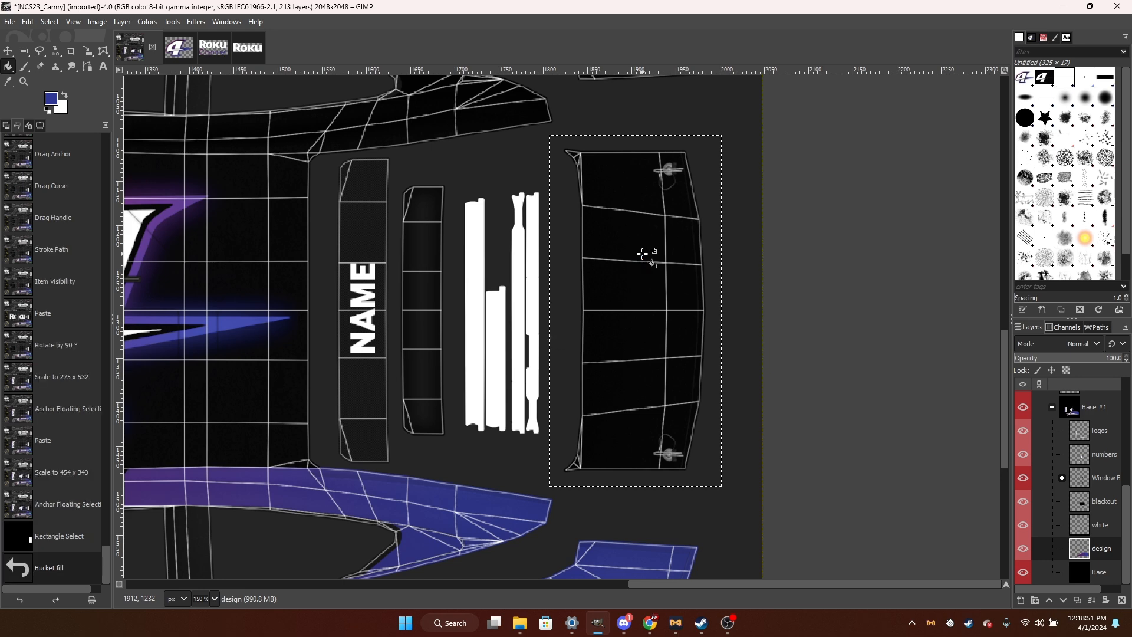
right_click(519, 258)
click(530, 316)
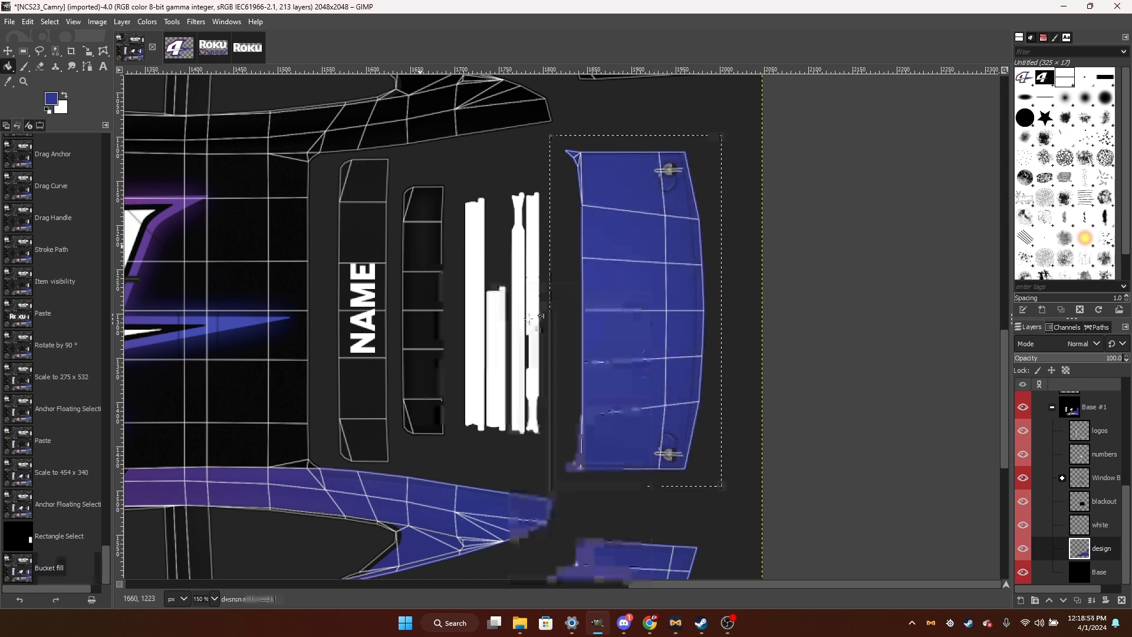
Compare the decklid colour with the rear side panels and review the complete template, including the unpainted side.
scroll(745, 357, down, 3)
scroll(734, 477, up, 5)
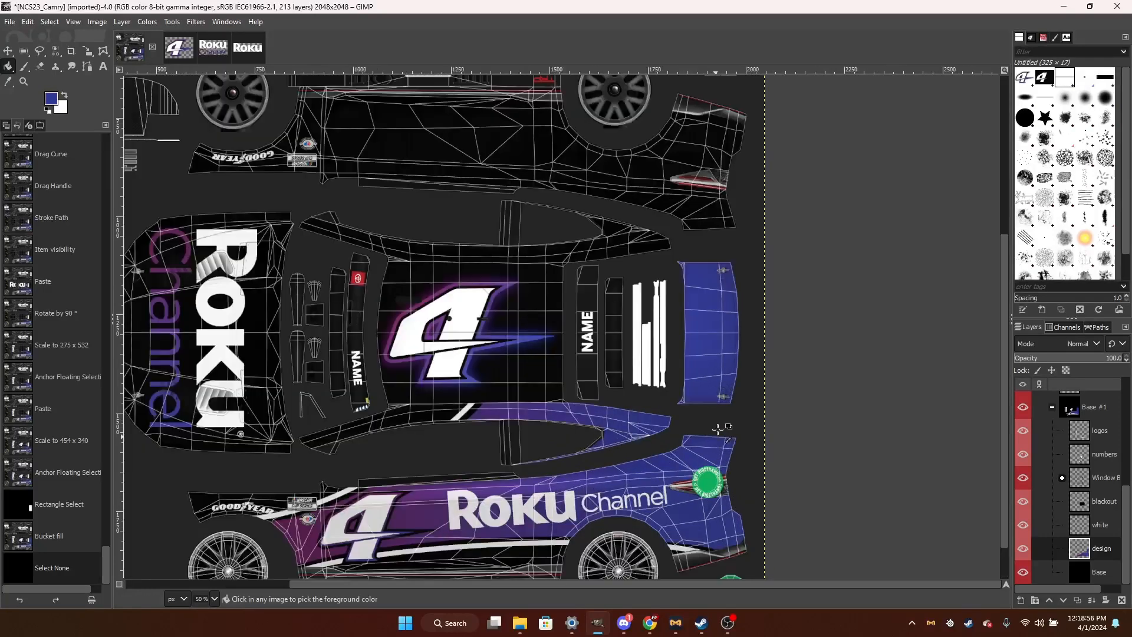
scroll(699, 262, up, 1)
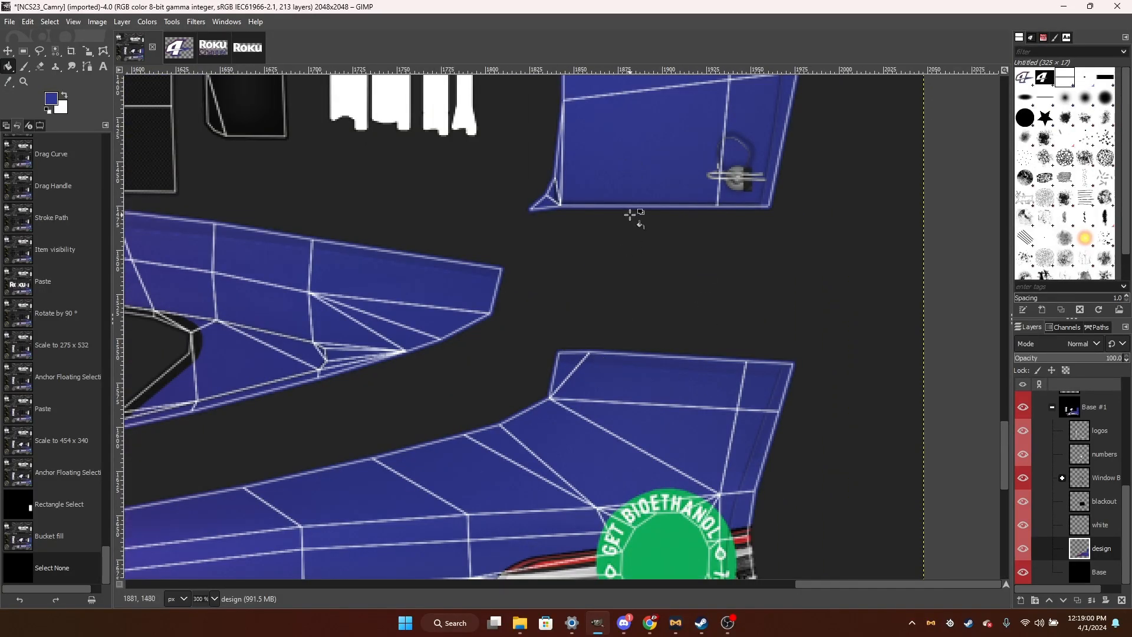
scroll(627, 178, down, 5)
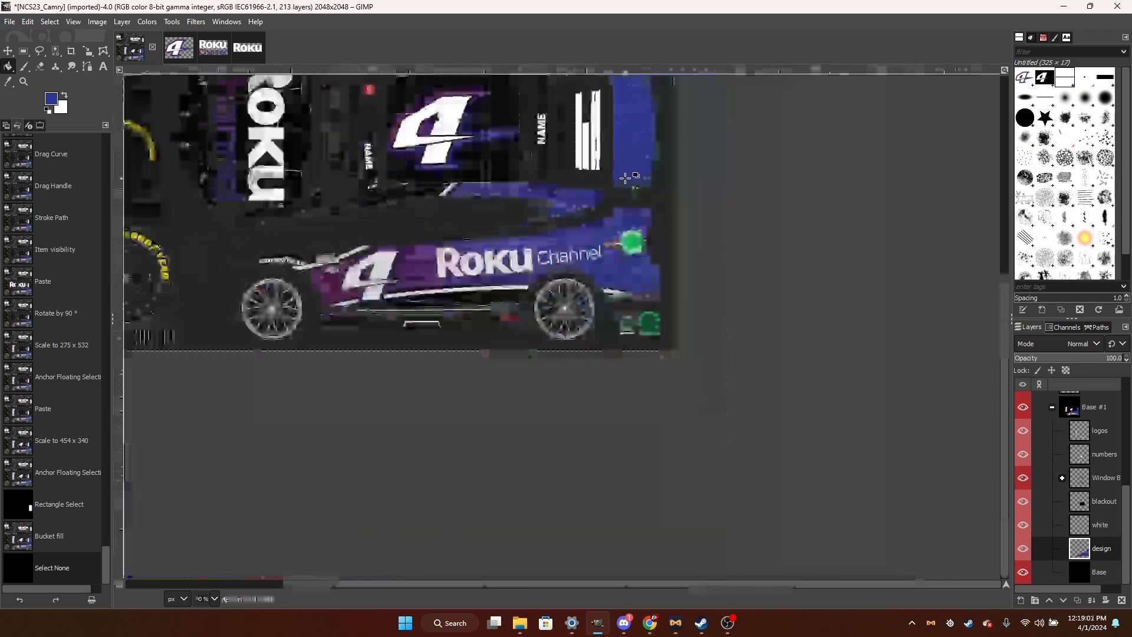
scroll(765, 224, down, 1)
scroll(765, 222, up, 4)
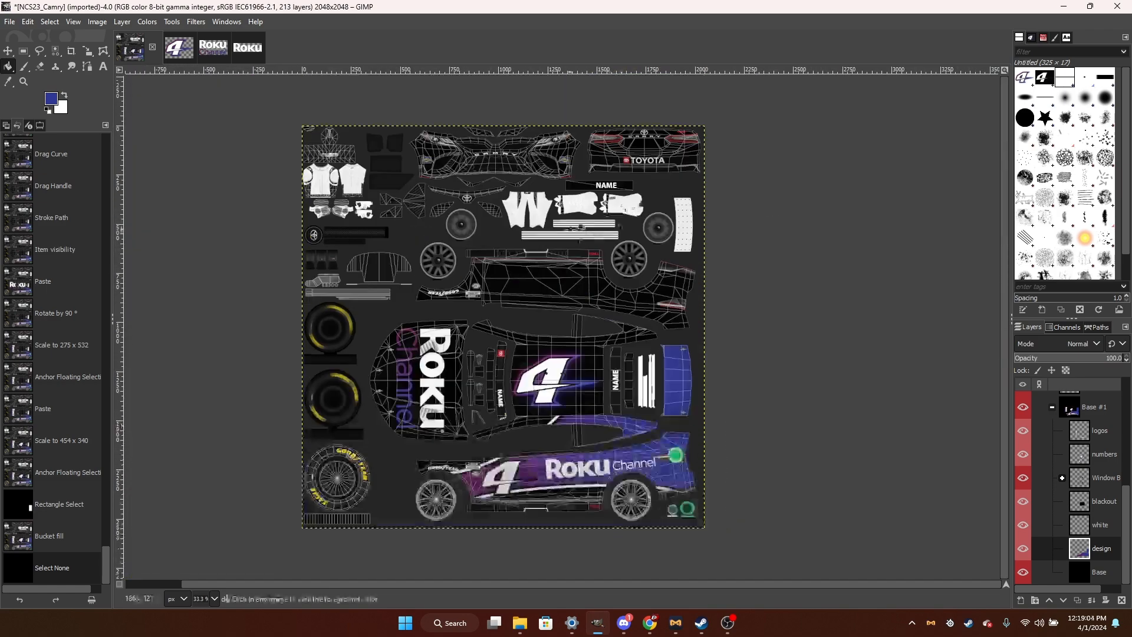
scroll(570, 230, up, 1)
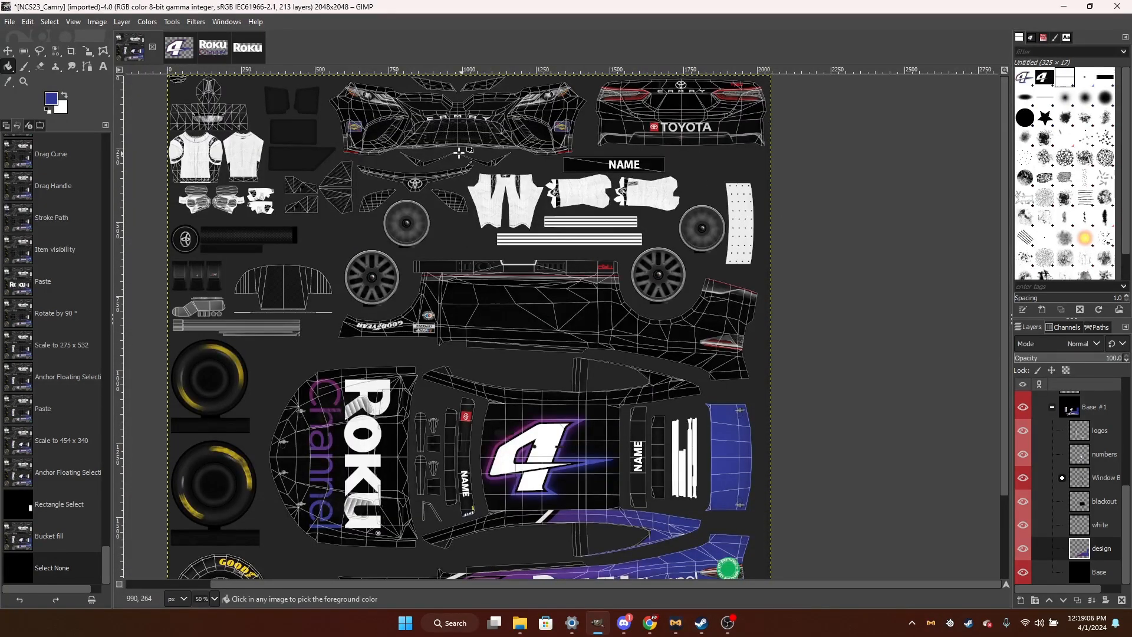
scroll(455, 152, down, 1)
scroll(484, 417, up, 2)
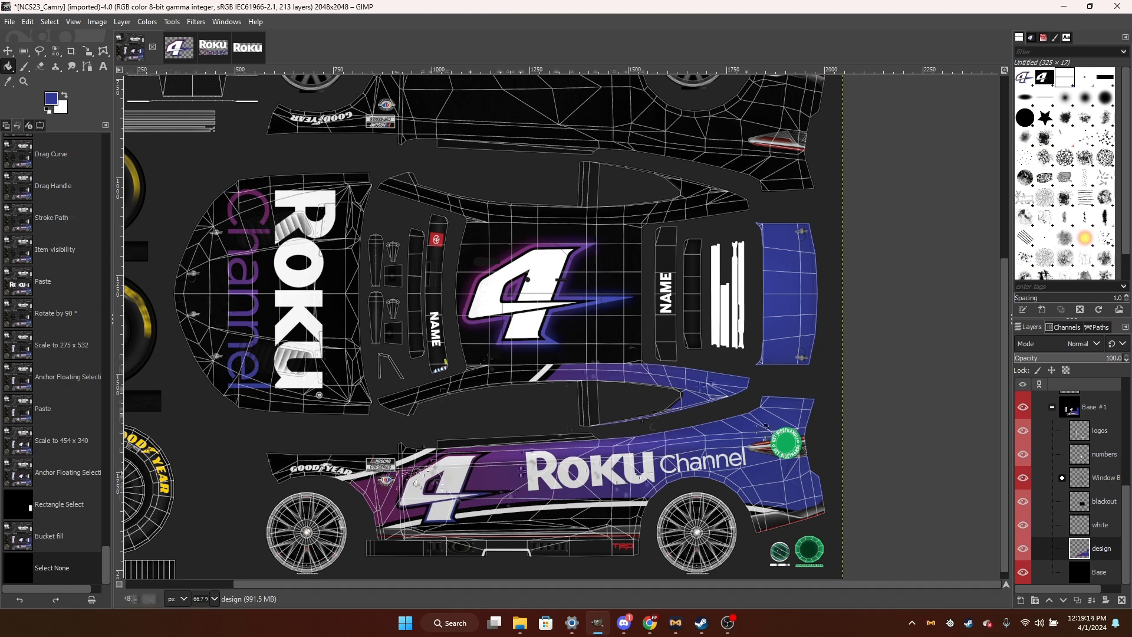
scroll(525, 413, up, 5)
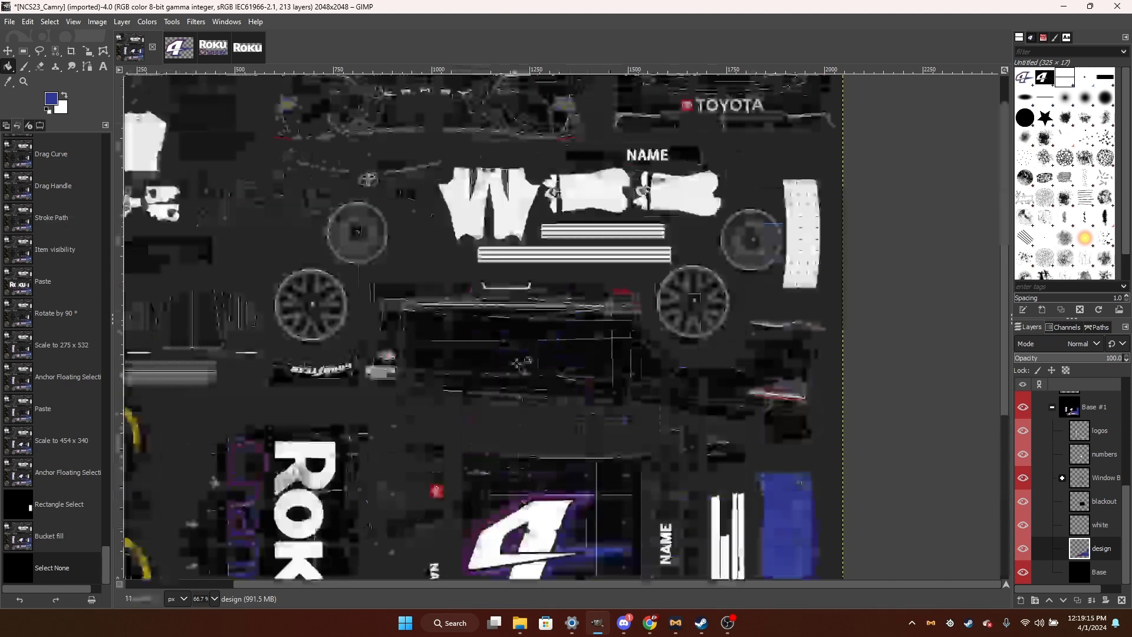
scroll(522, 357, down, 5)
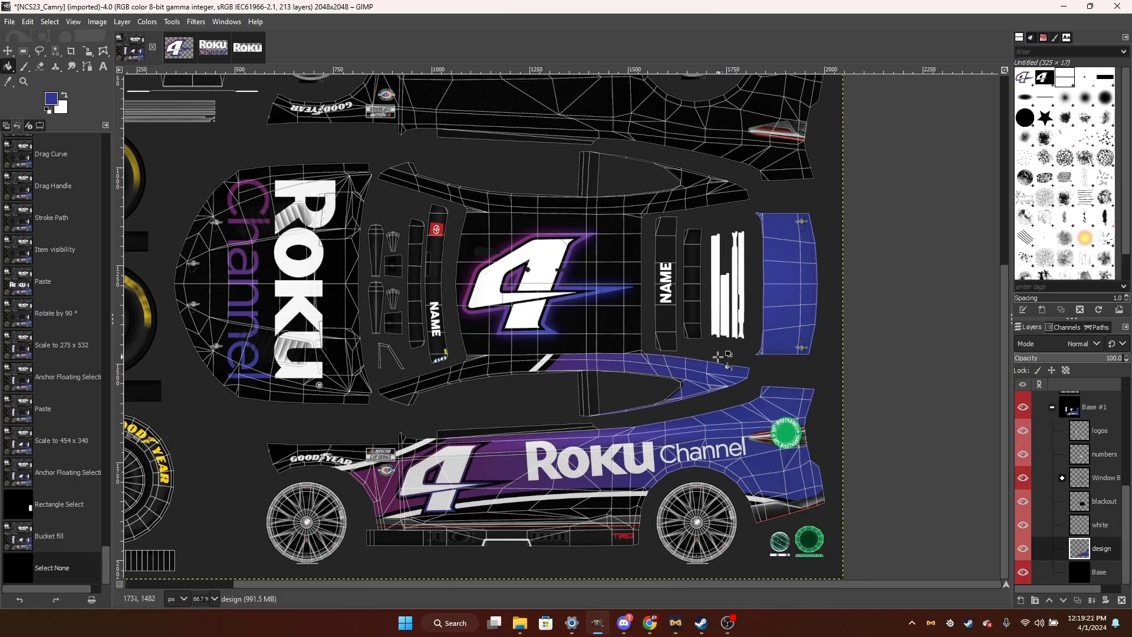
Merge the white layer down into the design layer.
right_click(1090, 525)
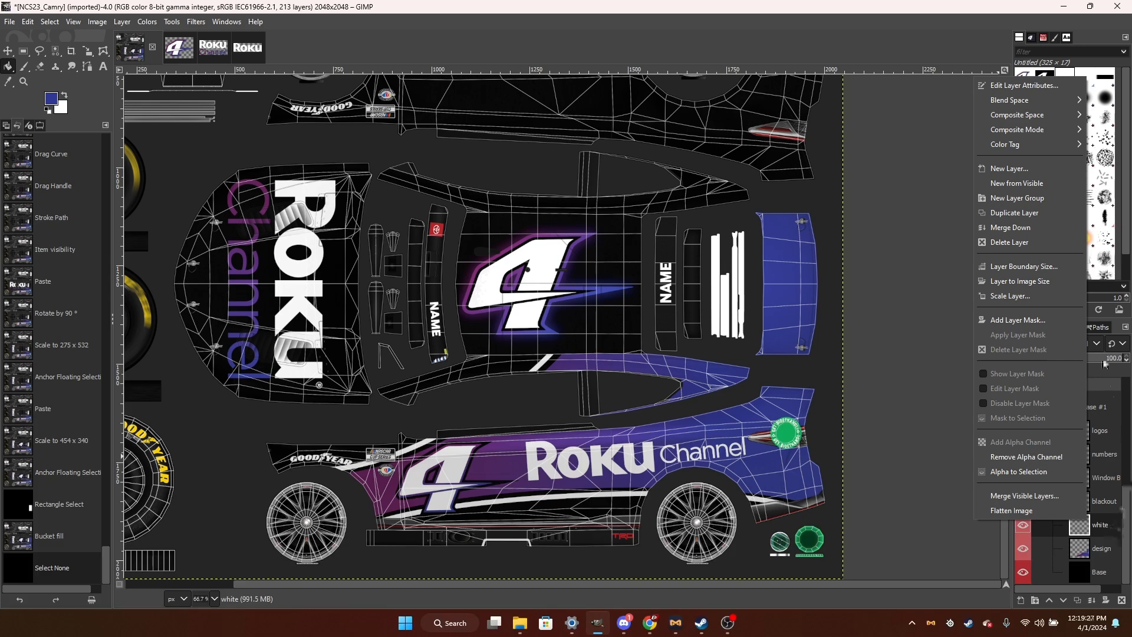
click(1011, 227)
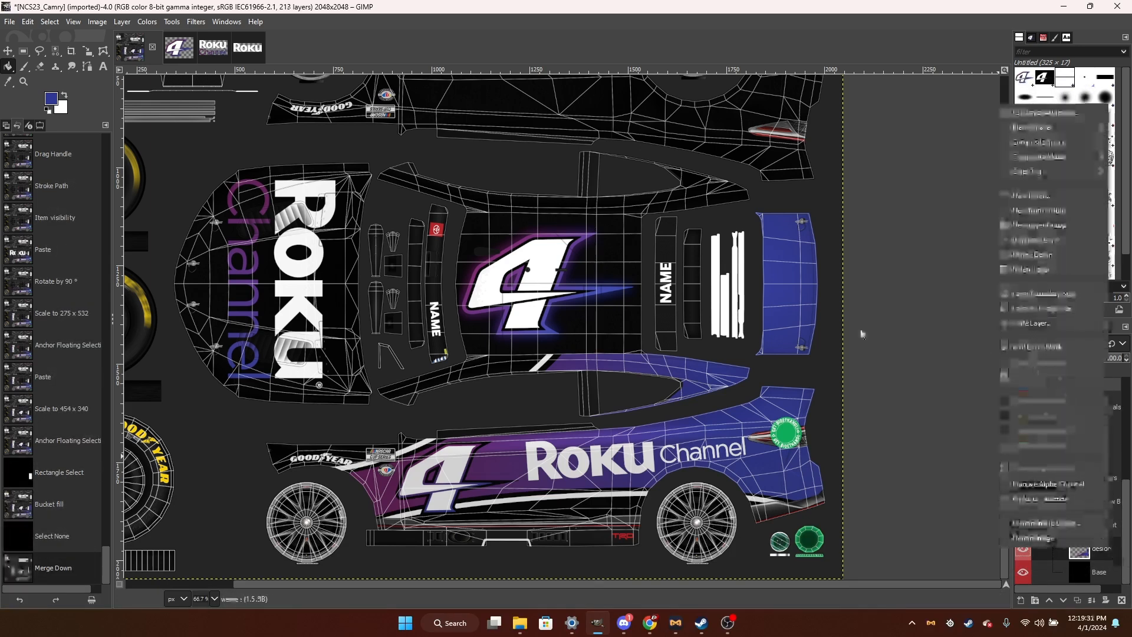
Make a 12 × 18 px rectangular selection straddling the hood's centre line near the nose, with the tool options shown.
ctrl+scroll(168, 282, up, 2)
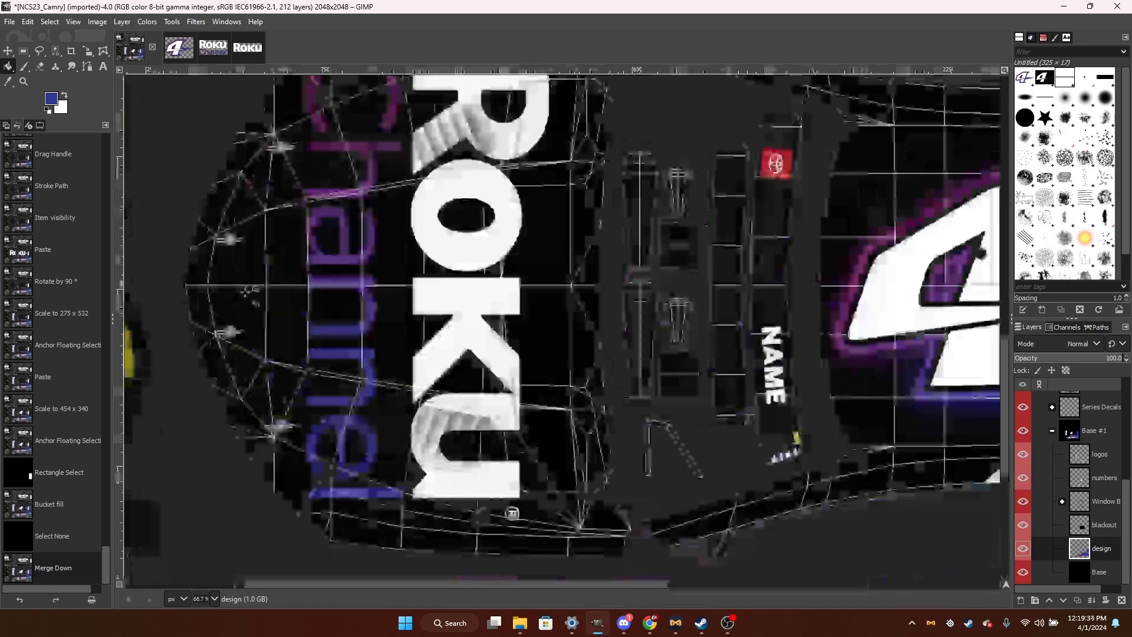
ctrl+scroll(245, 291, up, 8)
key(r)
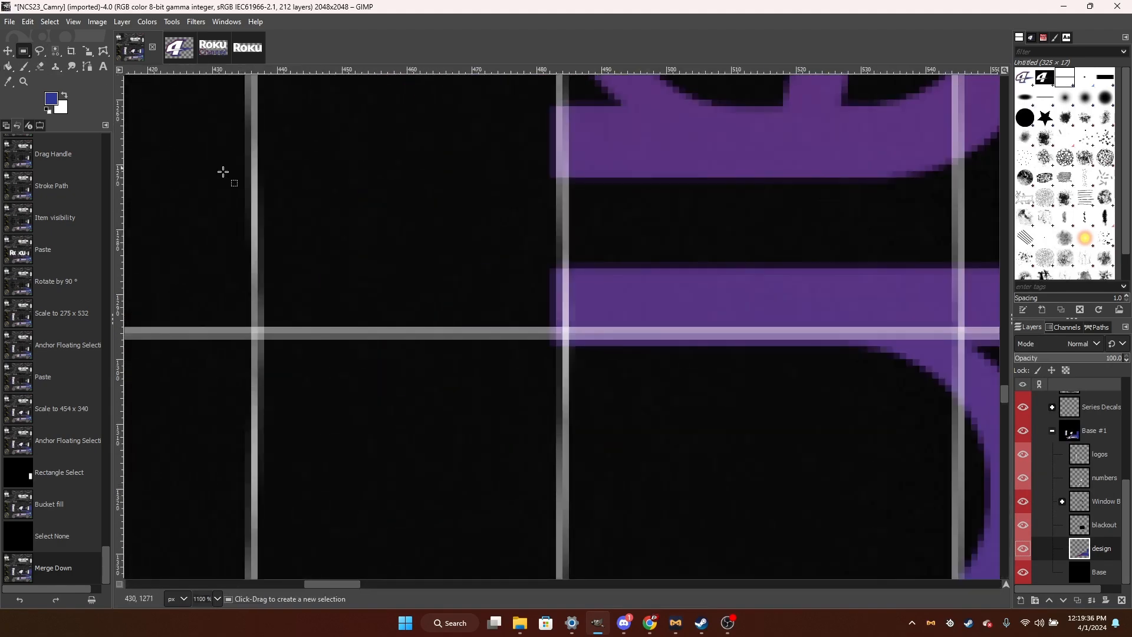
drag(160, 274, 238, 385)
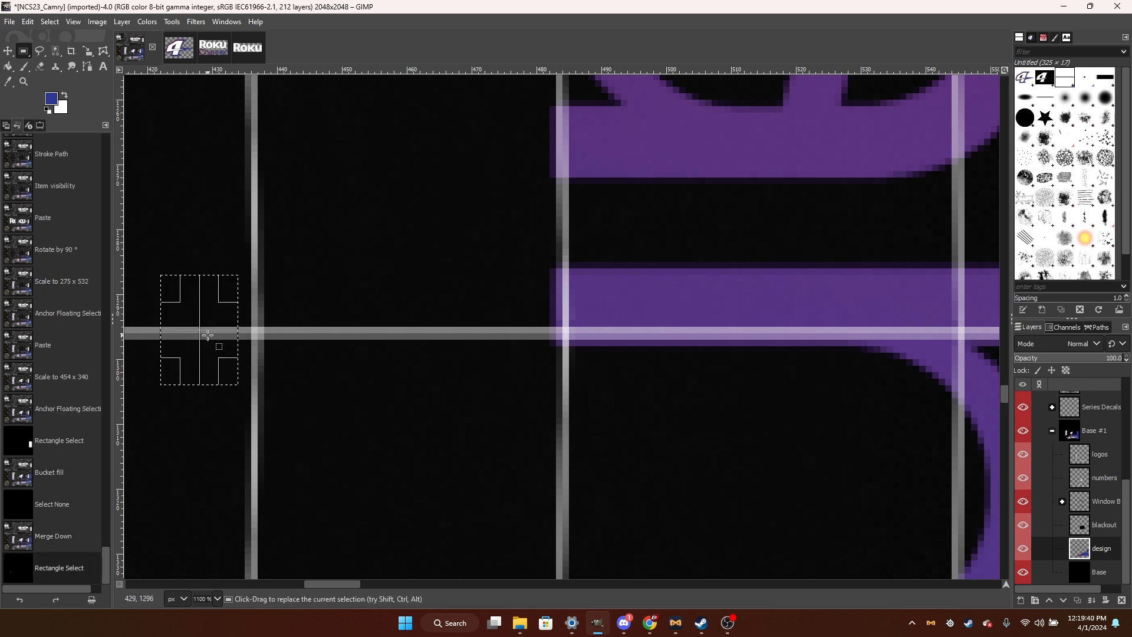
click(6, 126)
click(41, 126)
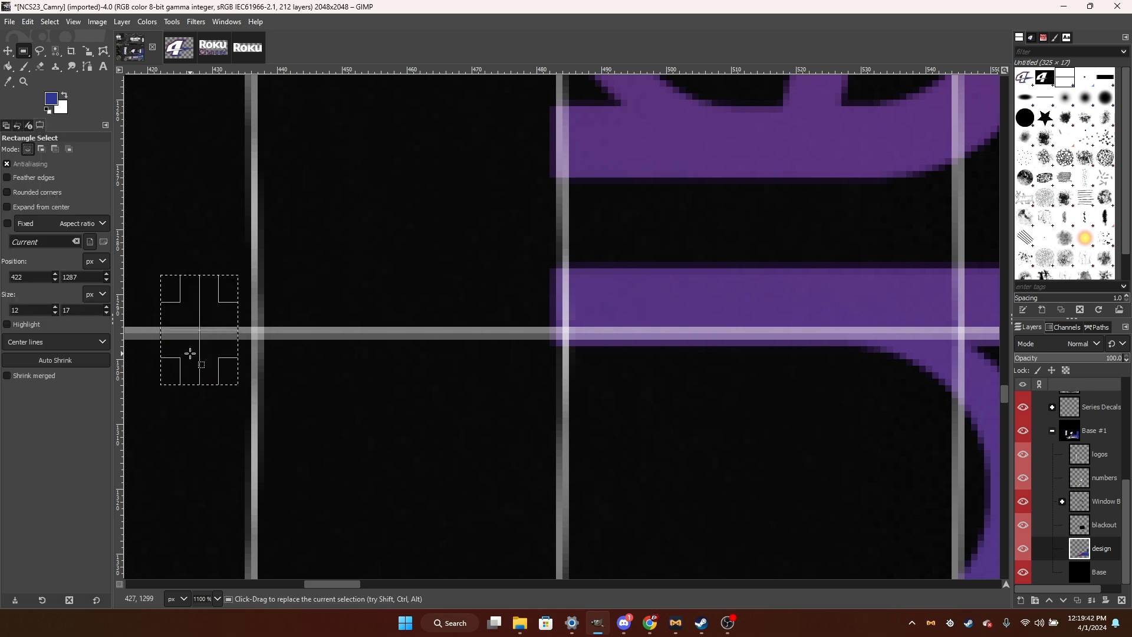
drag(190, 354, 190, 377)
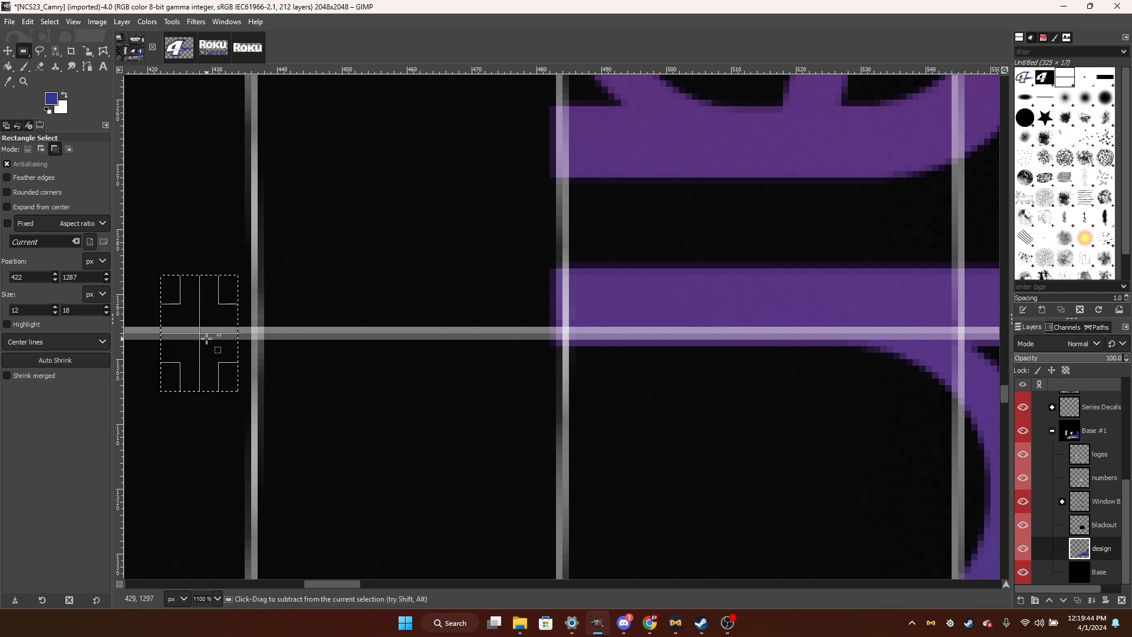
ctrl+scroll(234, 354, up, 3)
ctrl+scroll(234, 354, down, 5)
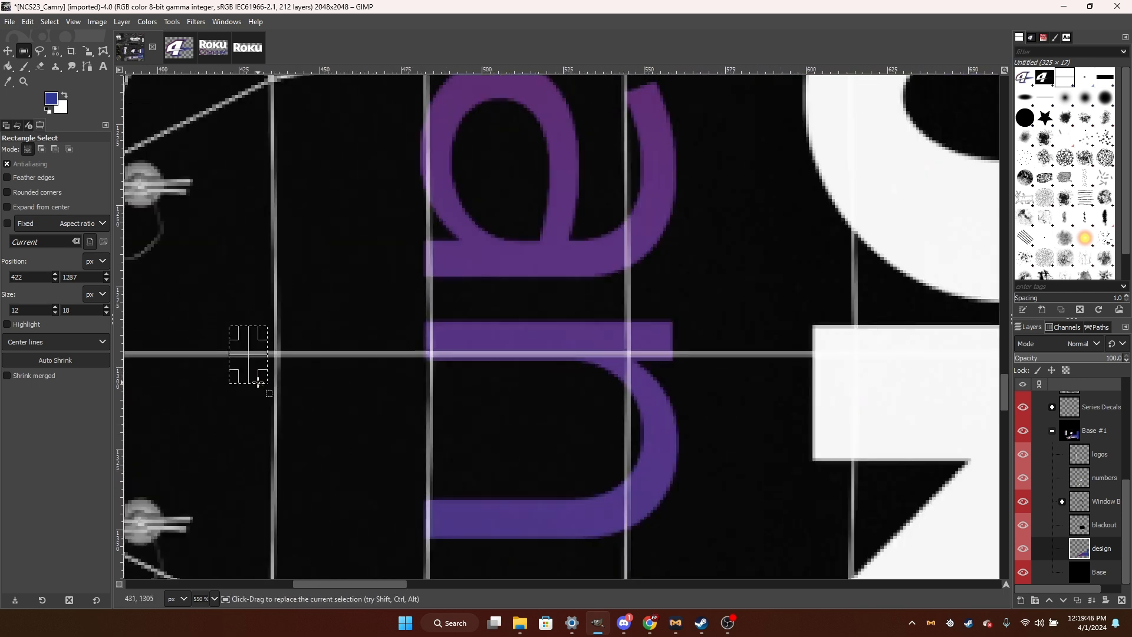
Adjust the small hood selection to 12 × 16 px at position 422, 1288 so it is centred on the hood's centre line.
mouse_move(247, 375)
mouse_down()
mouse_move(252, 384)
mouse_move(248, 366)
mouse_up()
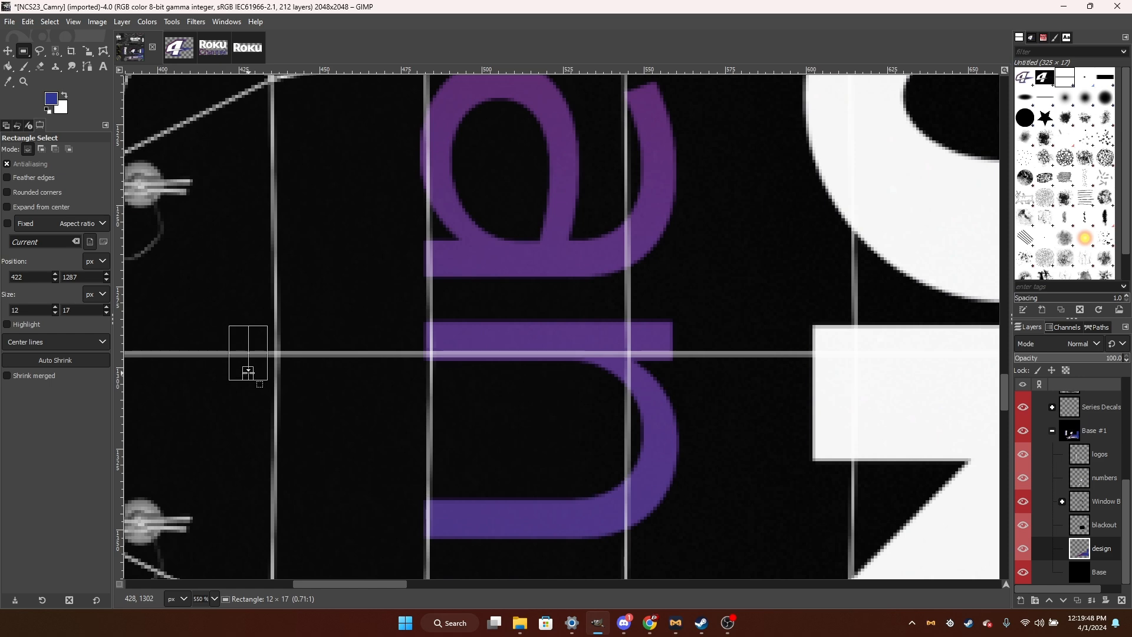
ctrl+scroll(233, 354, up, 4)
ctrl+scroll(460, 322, down, 6)
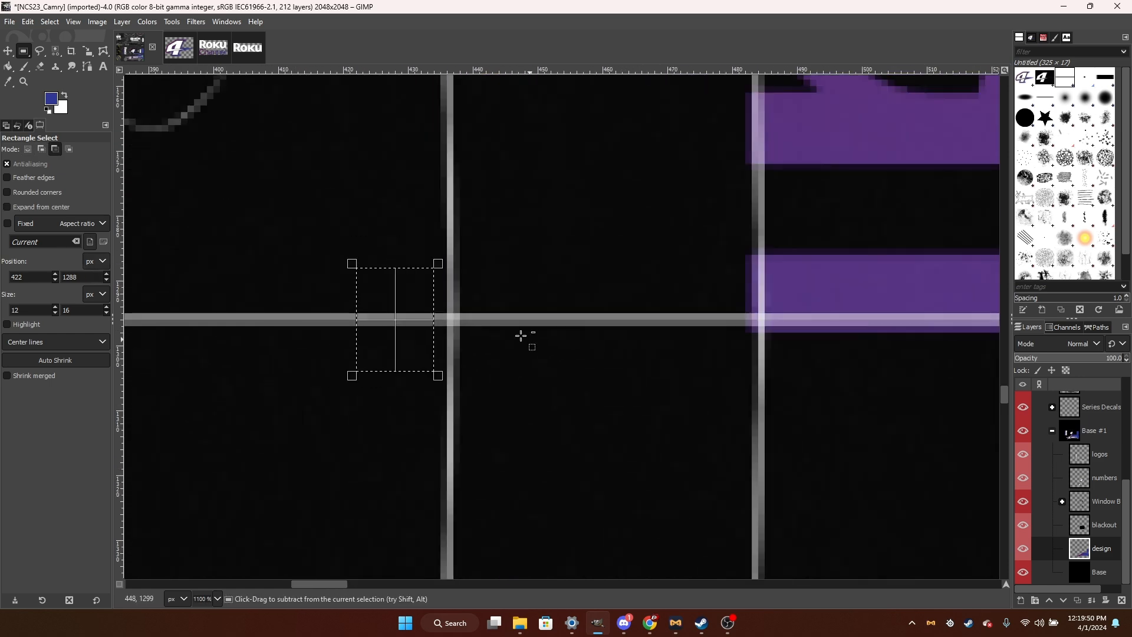
ctrl+scroll(460, 321, up, 4)
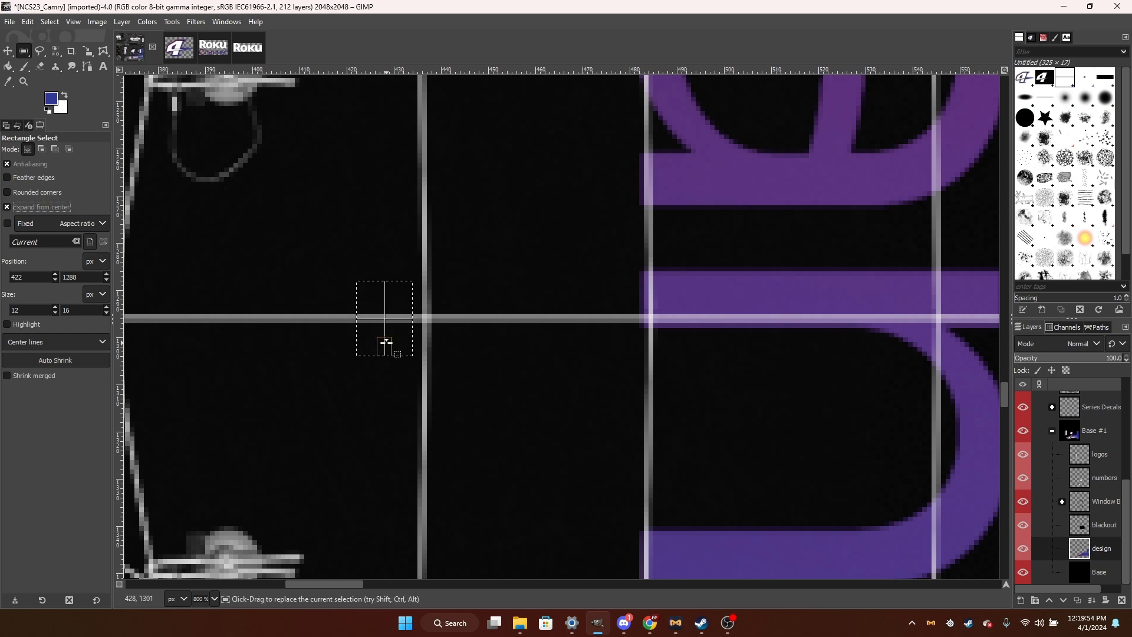
With expansion from the centre enabled, stretch the selection vertically to the canvas's lower edge, making it 1504 px tall.
scroll(382, 369, down, 20)
drag(385, 342, 389, 553)
scroll(381, 318, down, 8)
scroll(392, 516, down, 10)
ctrl+scroll(392, 561, up, 1)
ctrl+scroll(390, 546, down, 1)
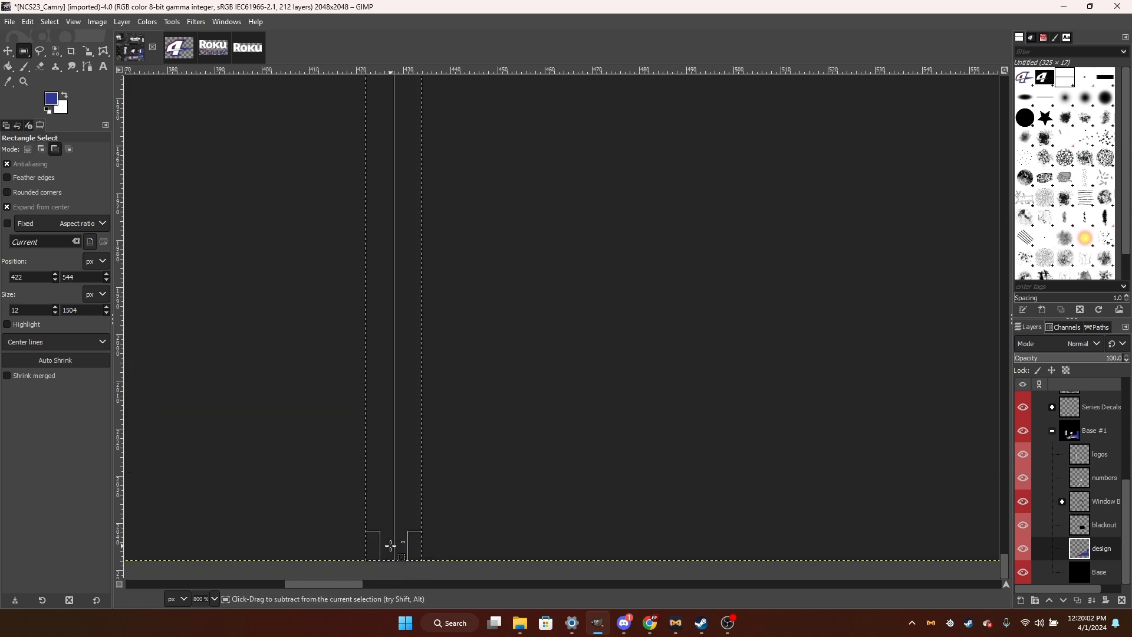
Widen the selection symmetrically to the canvas's left edge, making it 856 px wide, and check its lower-left corner.
ctrl+scroll(390, 546, down, 5)
drag(388, 466, 192, 468)
ctrl+scroll(383, 457, down, 3)
ctrl+scroll(386, 449, up, 3)
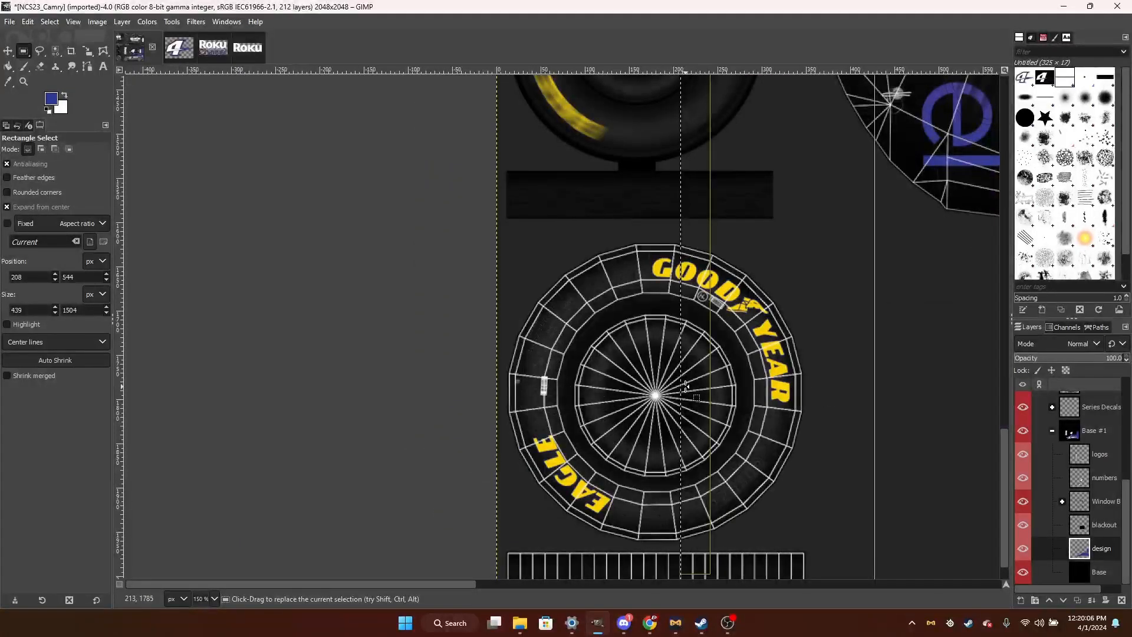
drag(686, 385, 469, 372)
ctrl+scroll(506, 363, up, 5)
ctrl+scroll(388, 323, down, 2)
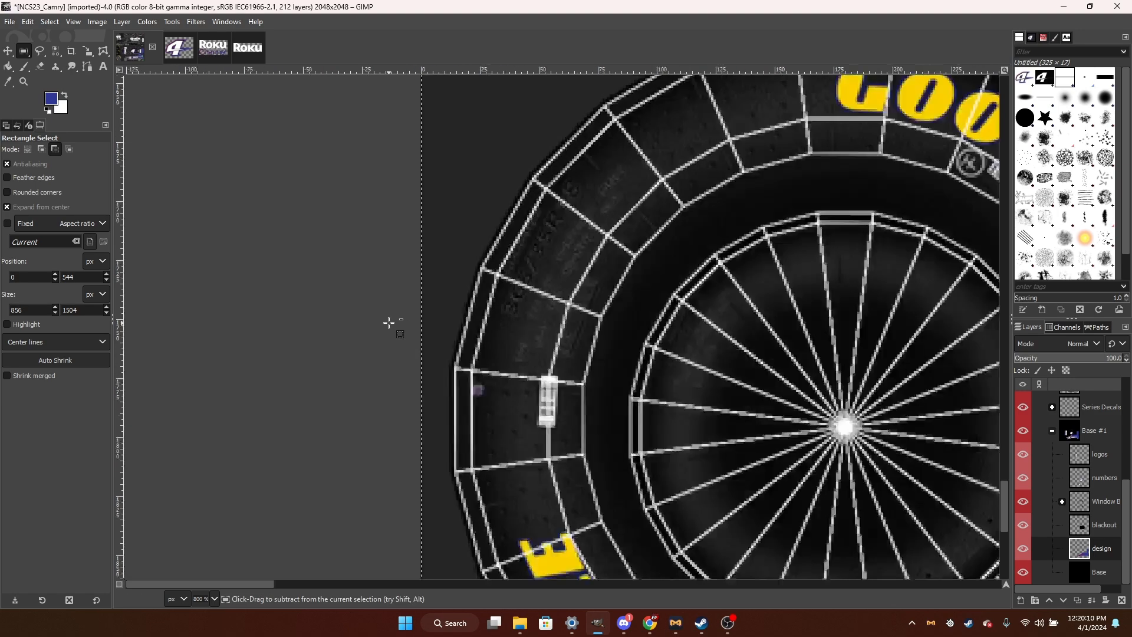
ctrl+scroll(388, 323, down, 10)
ctrl+scroll(412, 495, up, 4)
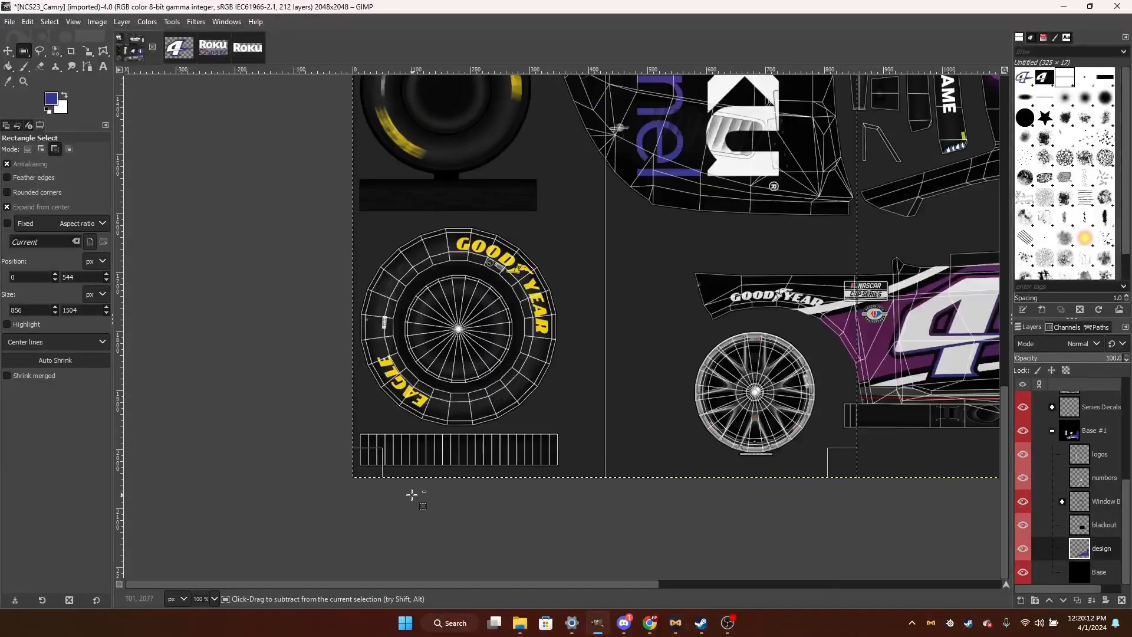
ctrl+scroll(330, 475, up, 14)
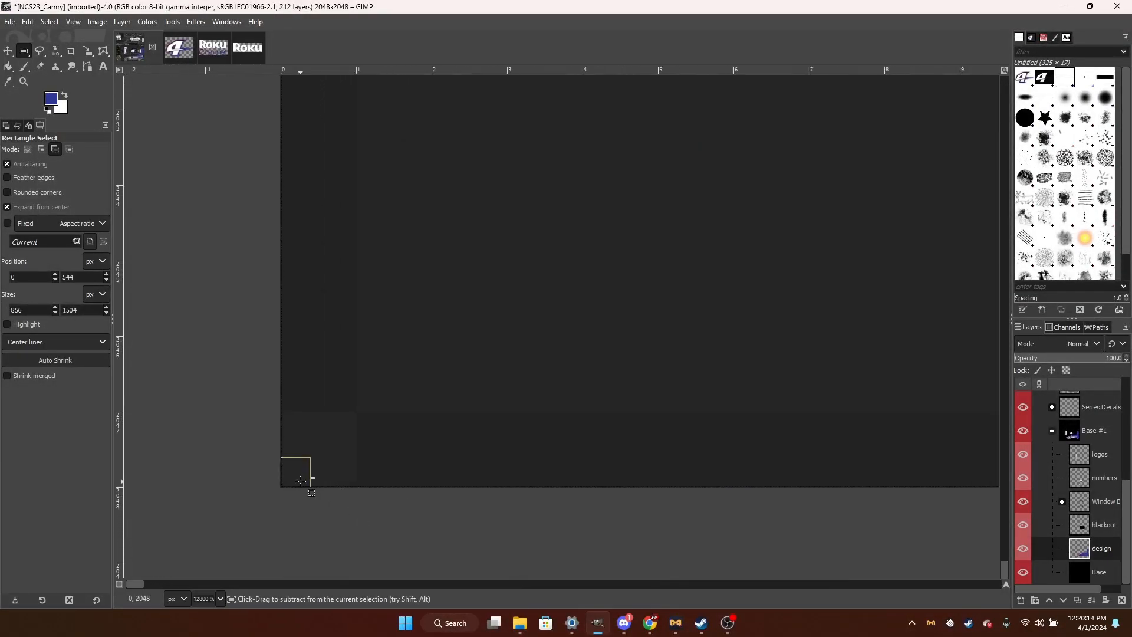
ctrl+scroll(300, 481, down, 10)
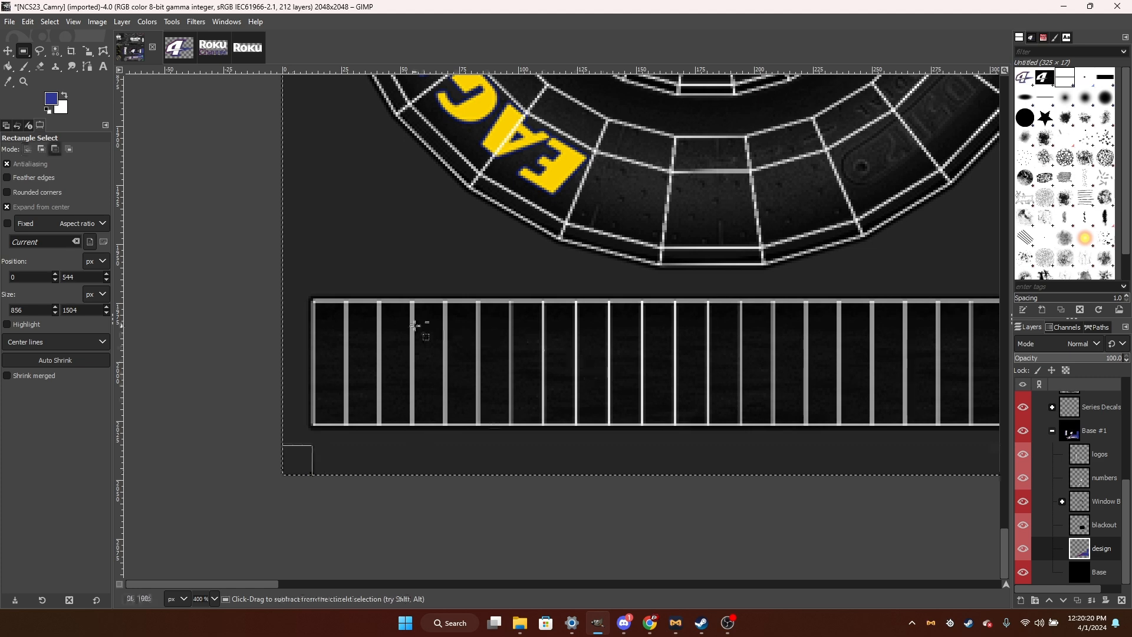
Turn off expansion from the centre and extend the selection's right side to the canvas edge, making it 2048 × 1504 px.
ctrl+scroll(419, 324, down, 5)
ctrl+scroll(437, 348, up, 1)
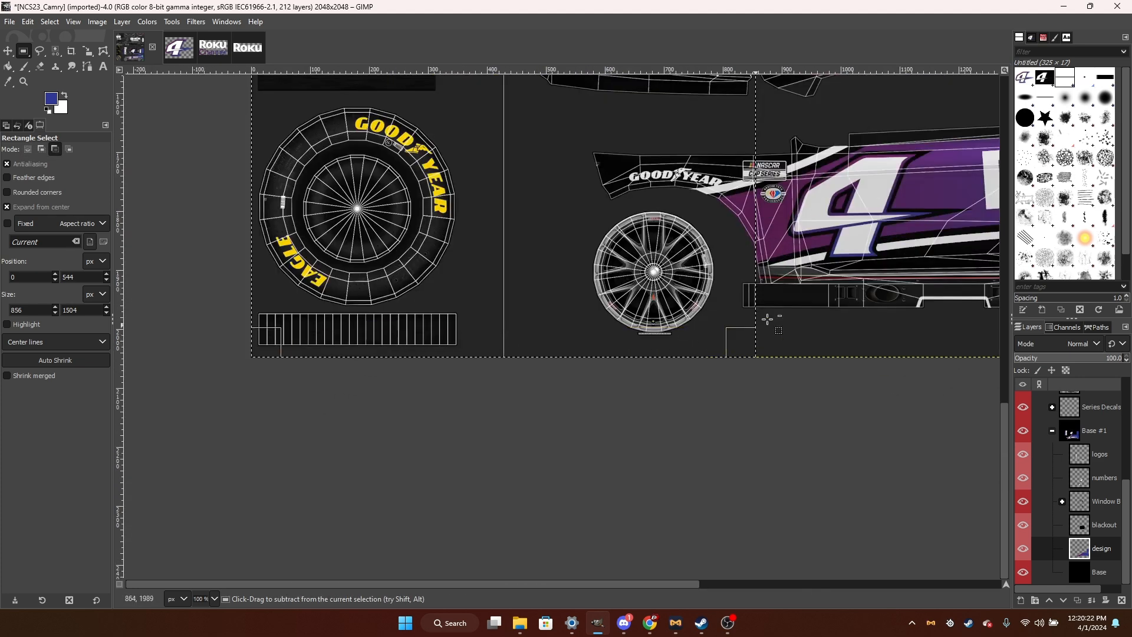
scroll(765, 321, up, 2)
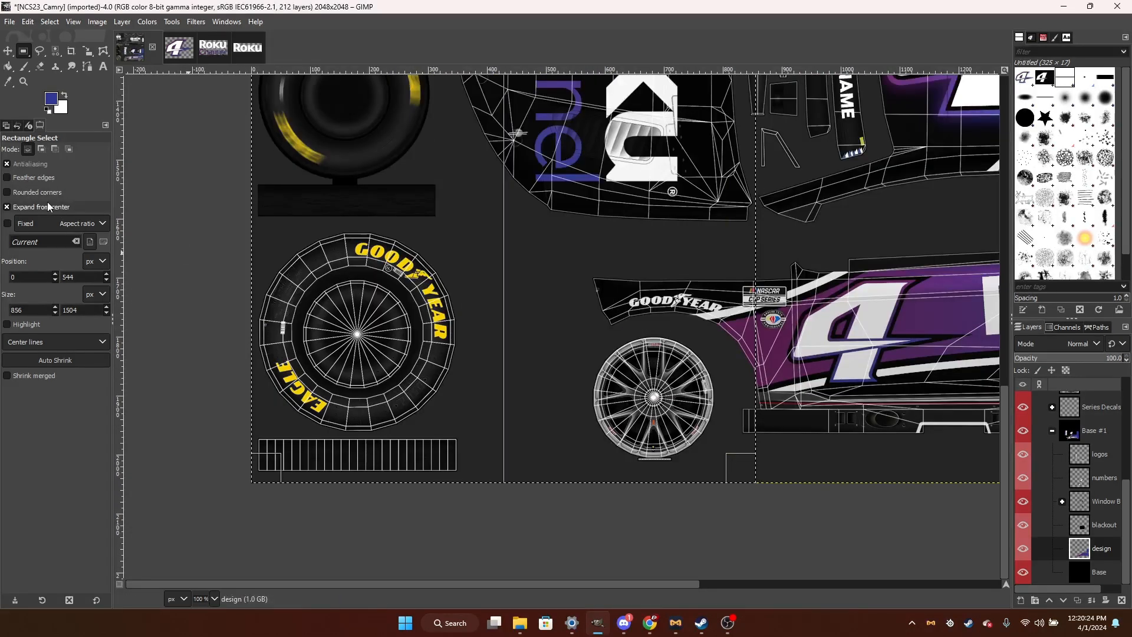
drag(755, 321, 976, 329)
scroll(976, 329, down, 2)
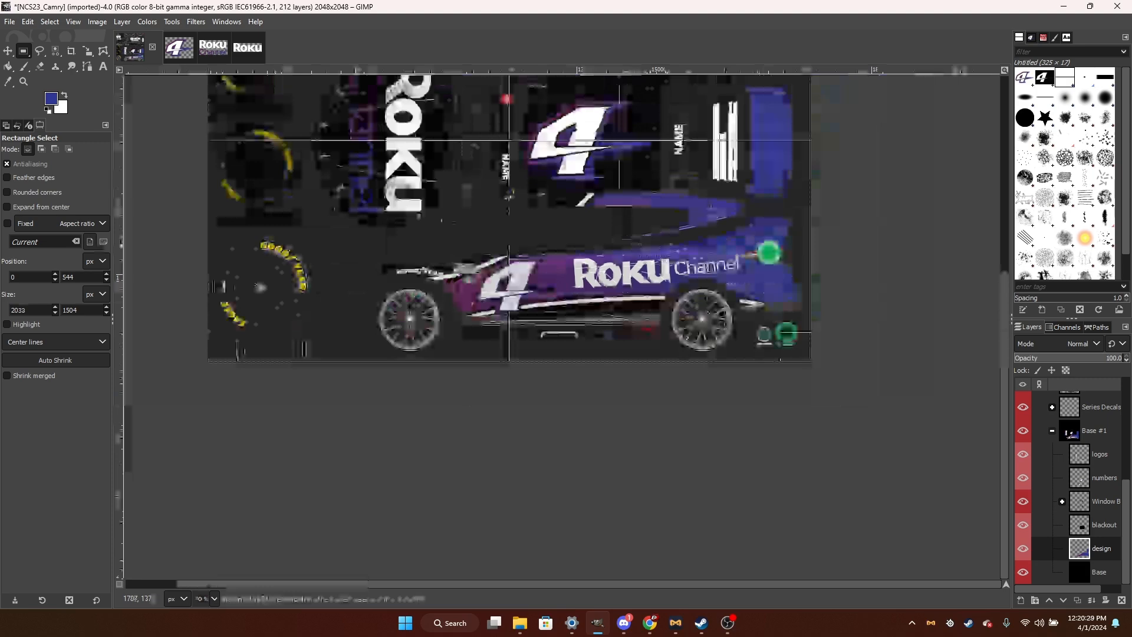
scroll(822, 275, up, 4)
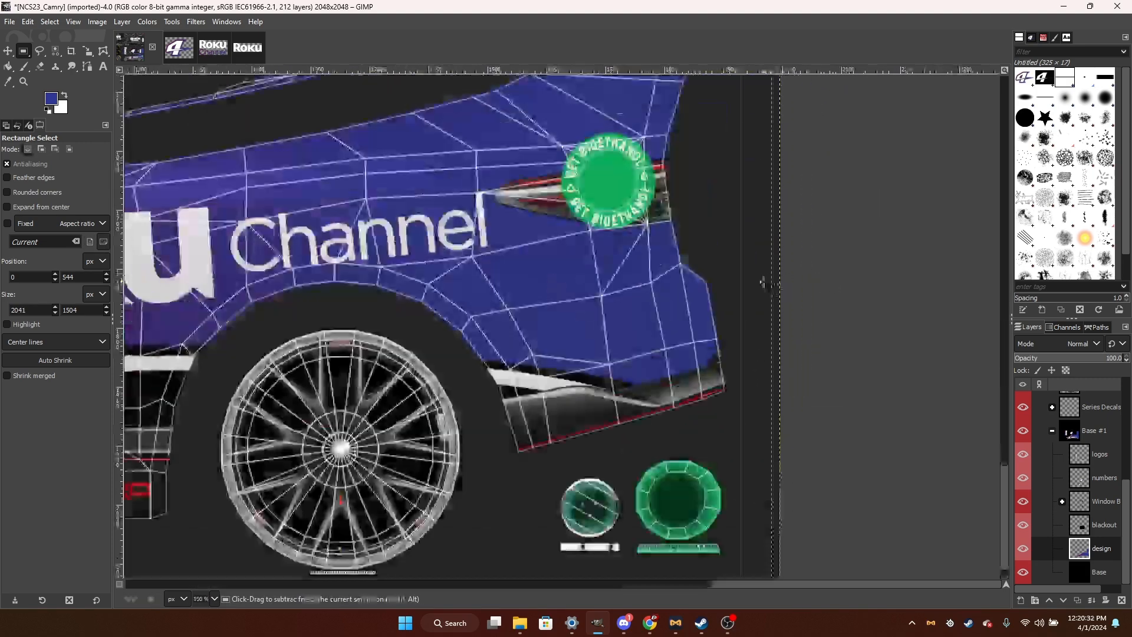
drag(763, 281, 767, 283)
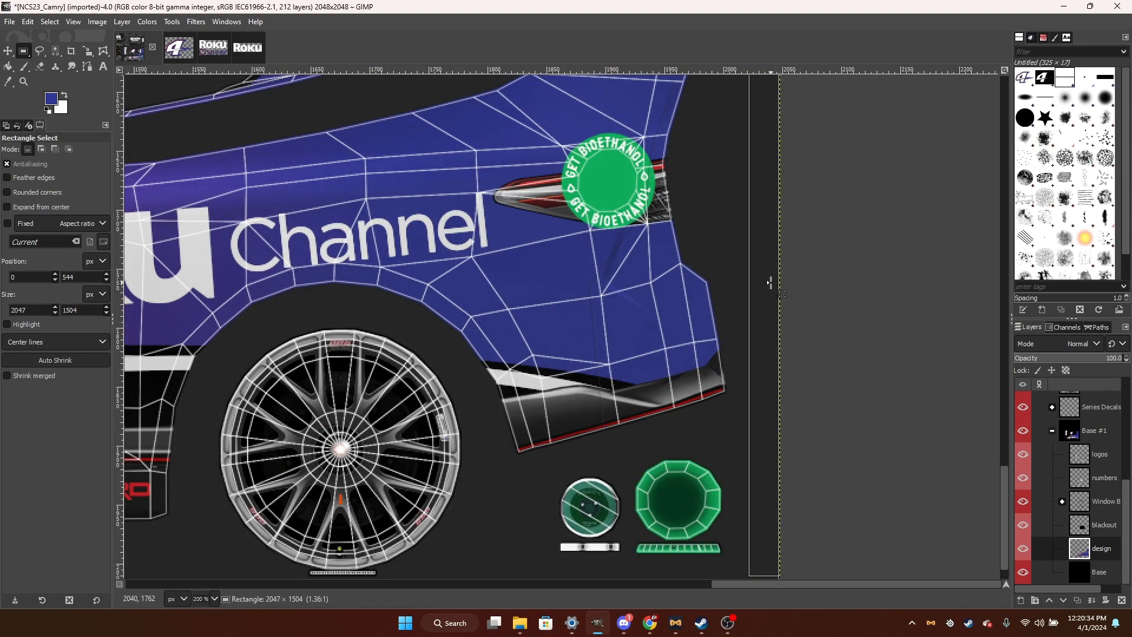
ctrl+scroll(770, 287, up, 7)
ctrl+scroll(770, 293, down, 12)
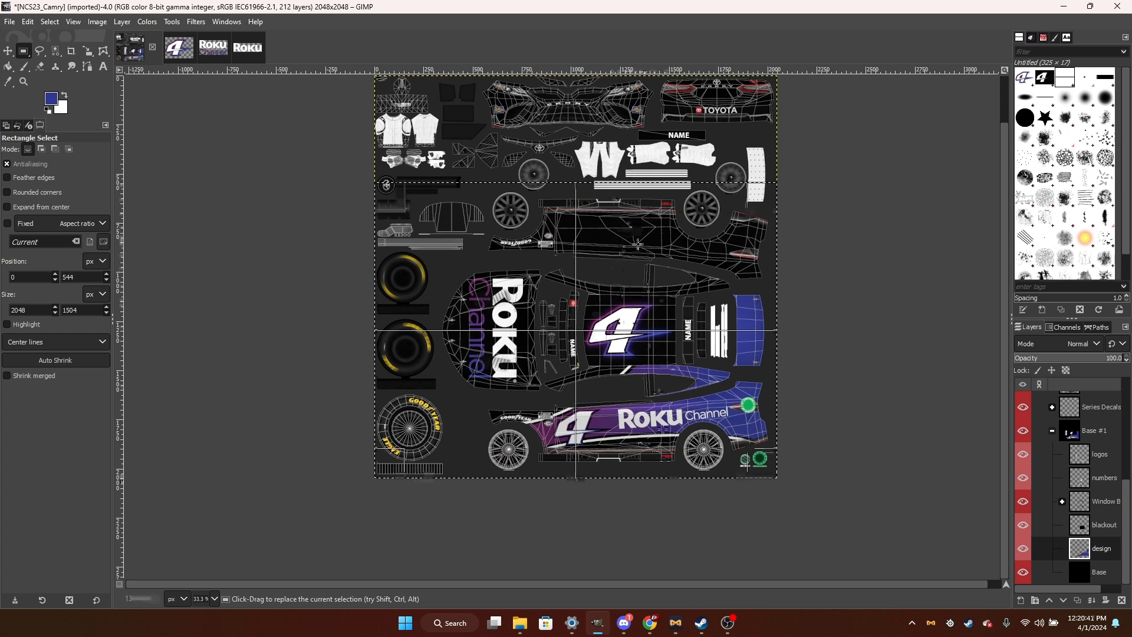
Copy the selected artwork of the design layer, paste it as a floating selection and flip it horizontally.
key(ctrl+c)
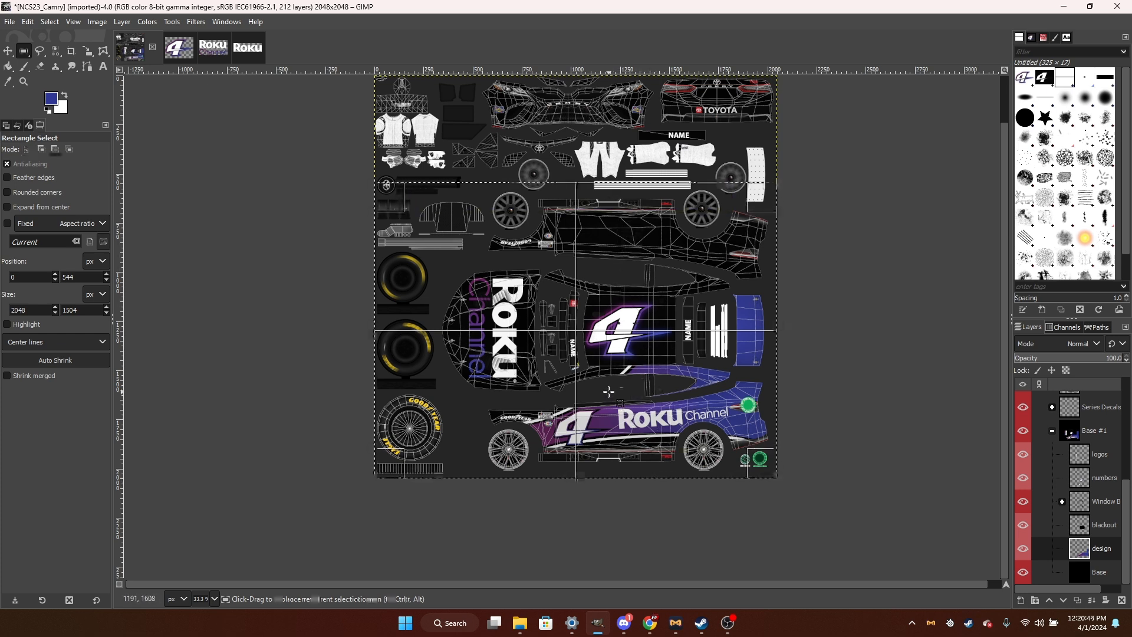
key(ctrl+v)
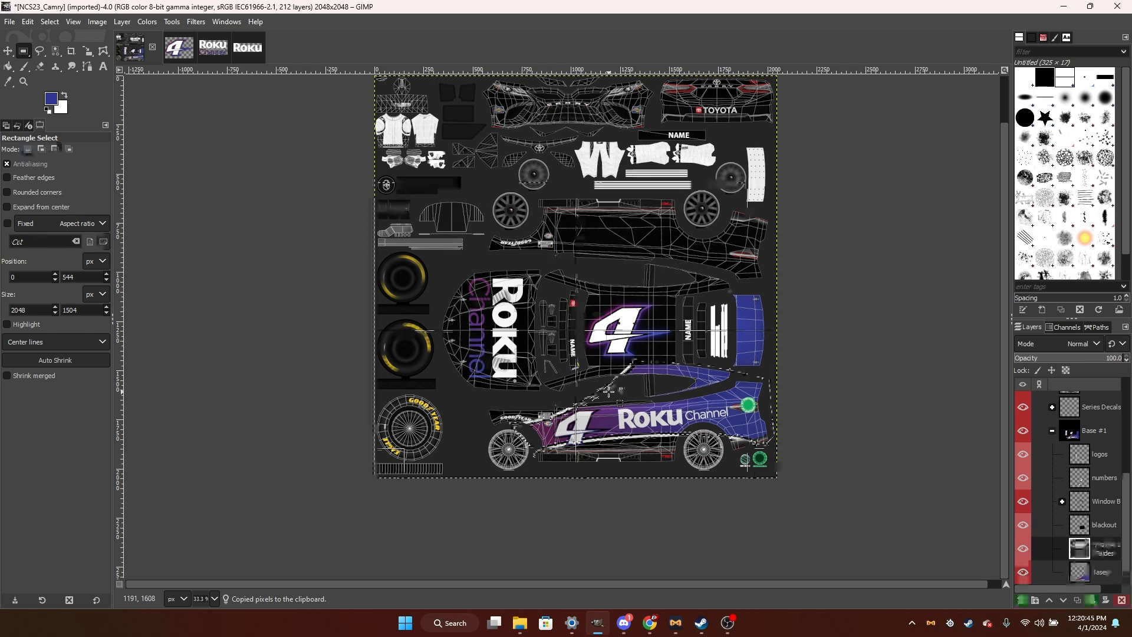
key(shift+f)
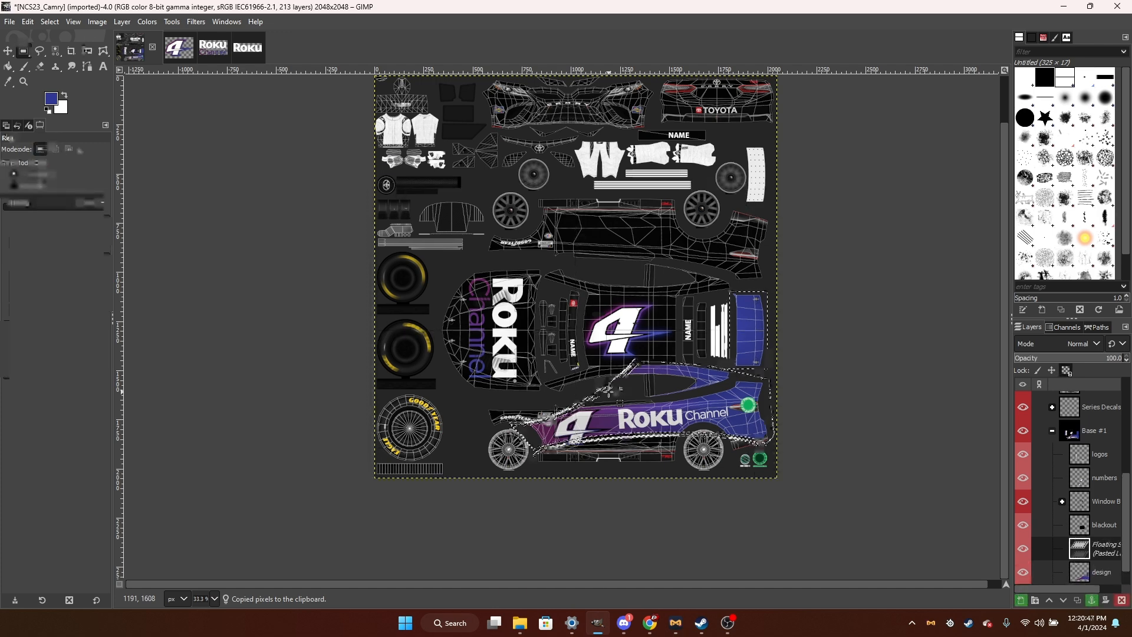
click(609, 365)
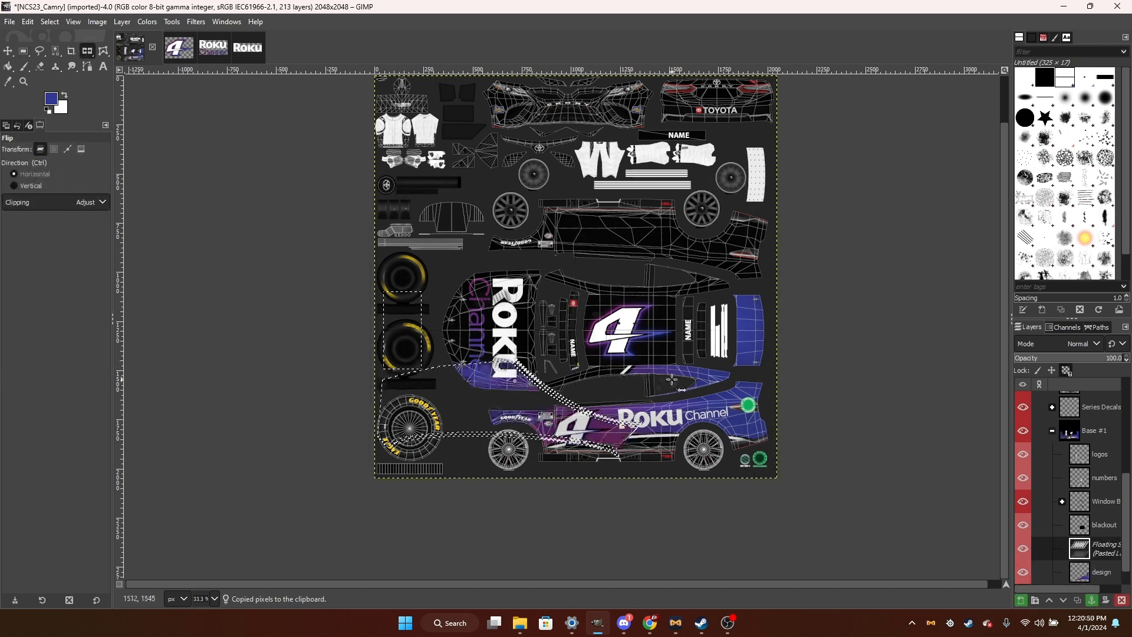
Rotate the pasted artwork 180° onto the unpainted side of the car and anchor it to the design layer.
key(shift+r)
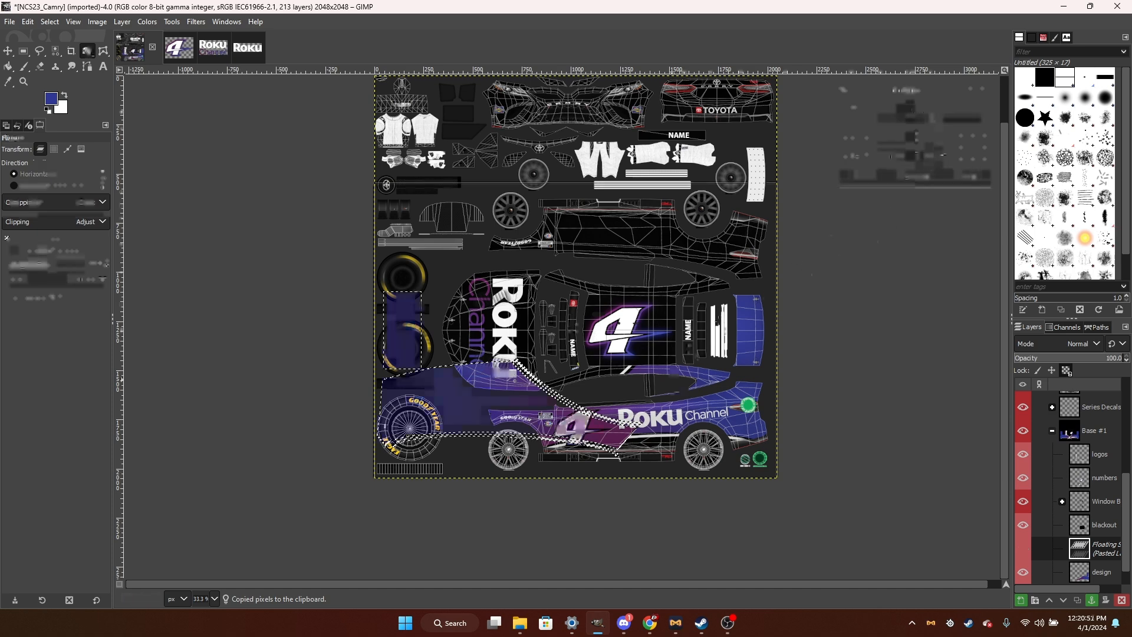
text(180)
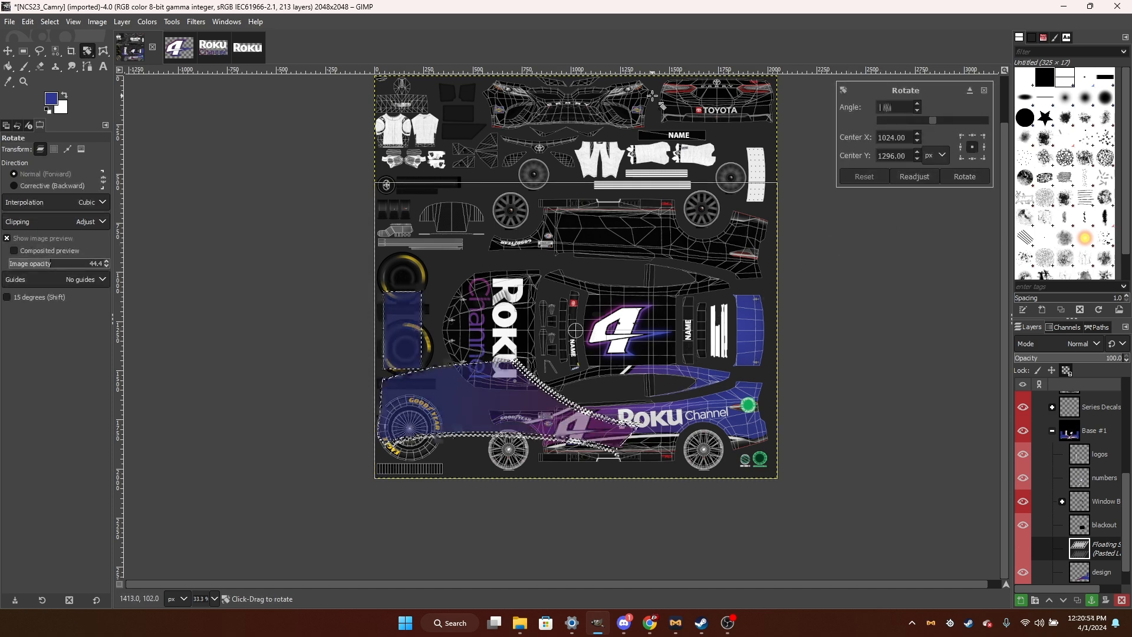
click(954, 177)
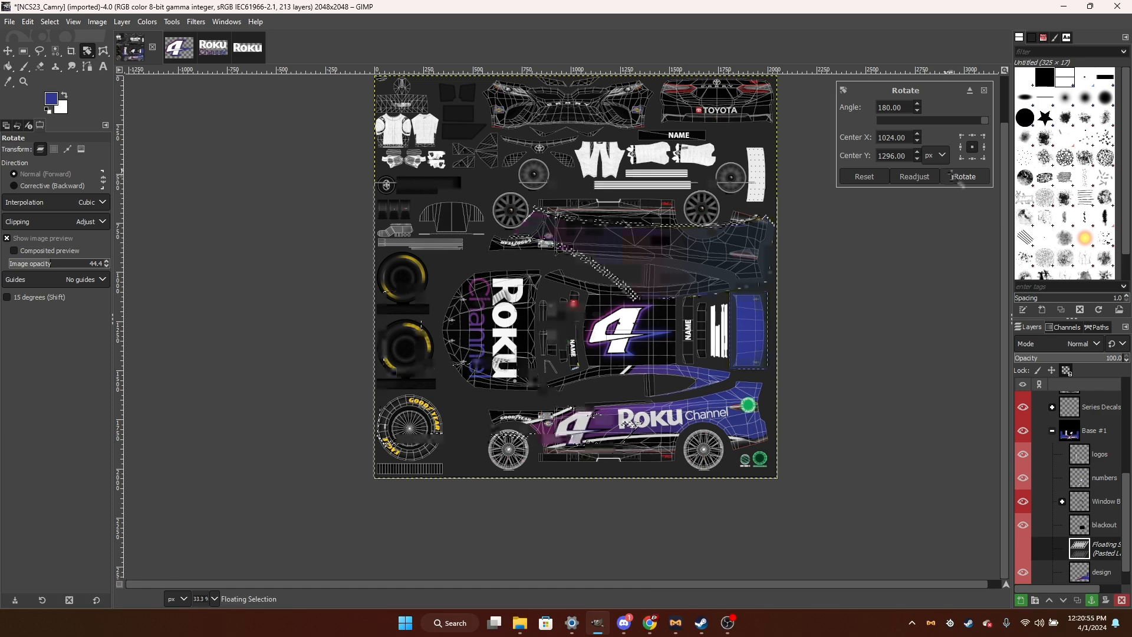
click(40, 51)
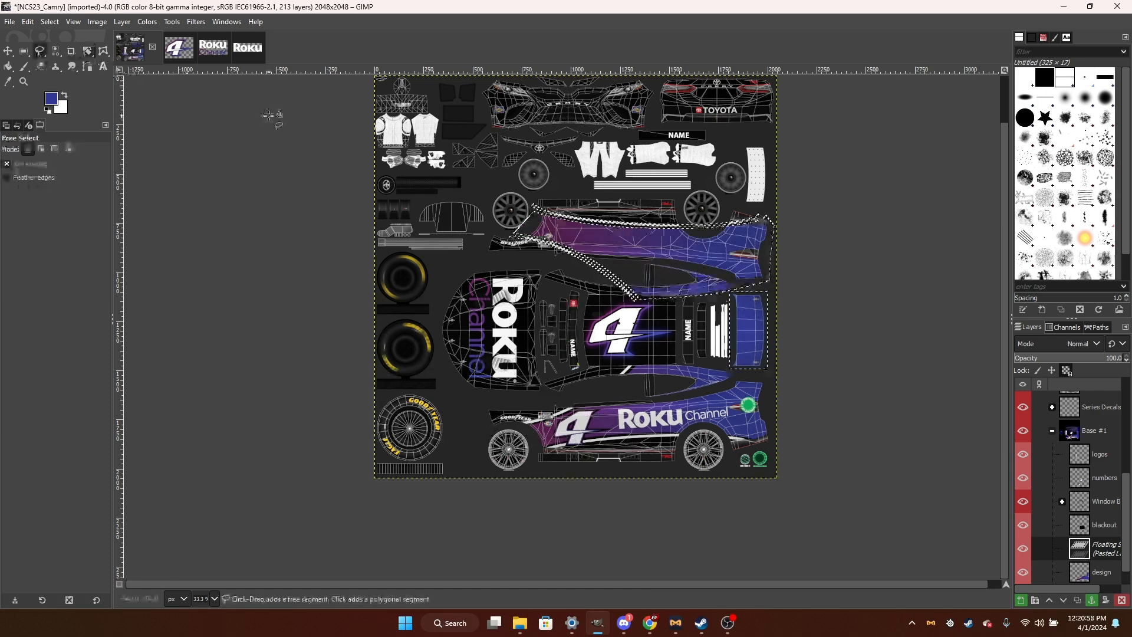
click(346, 176)
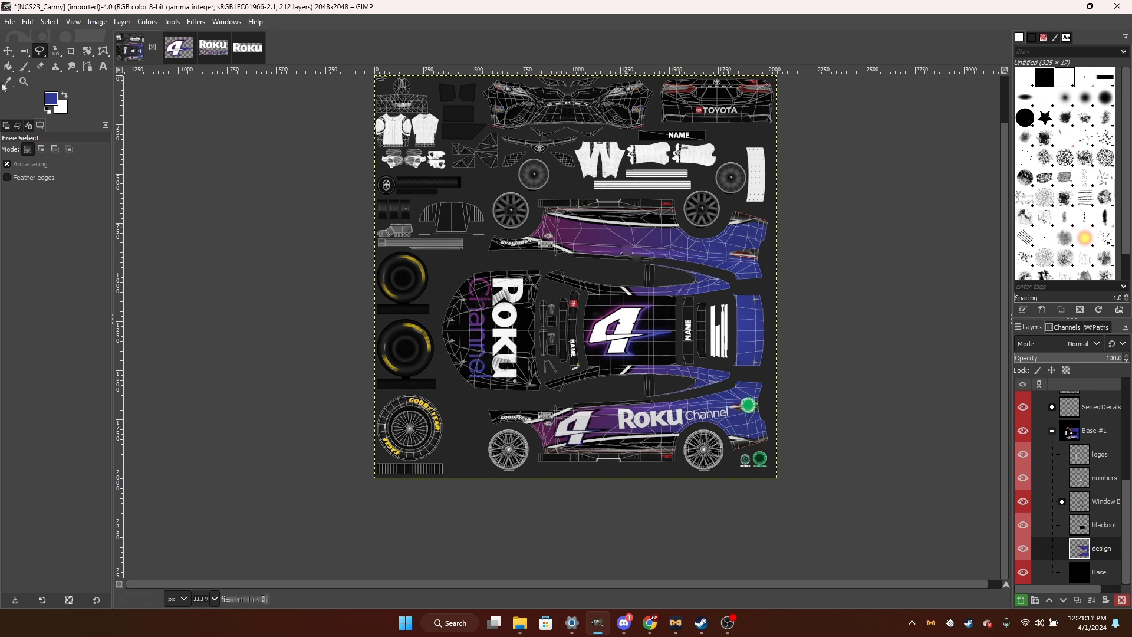
Make a 605 × 261 px rectangular selection at position 1438, 3 around the rear bumper panel with the Toyota lettering.
click(23, 82)
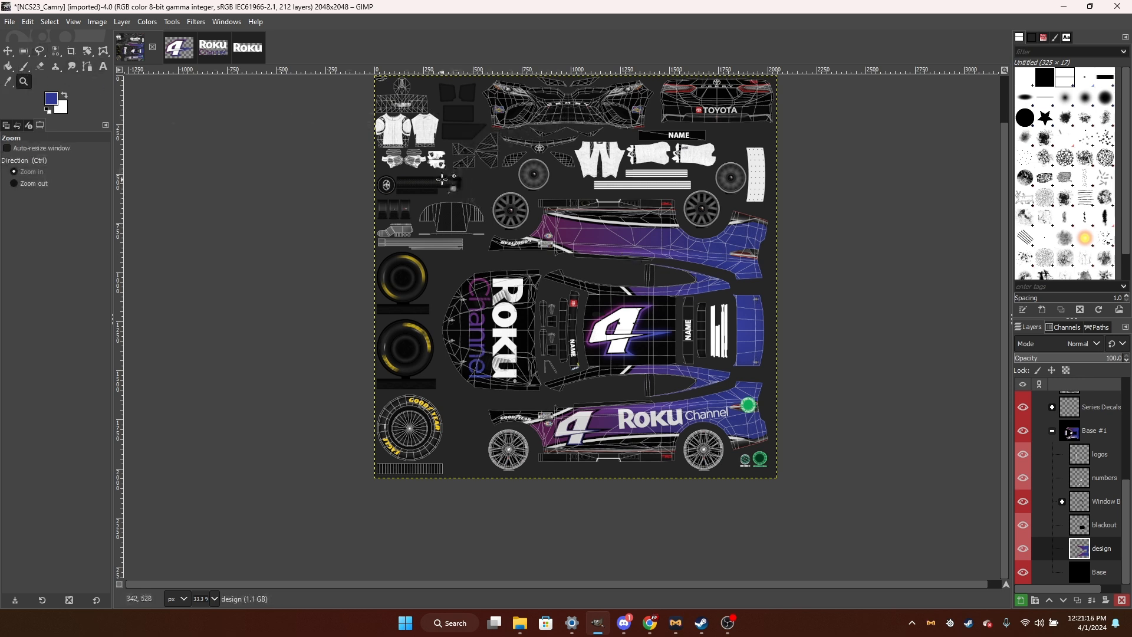
drag(442, 179, 673, 20)
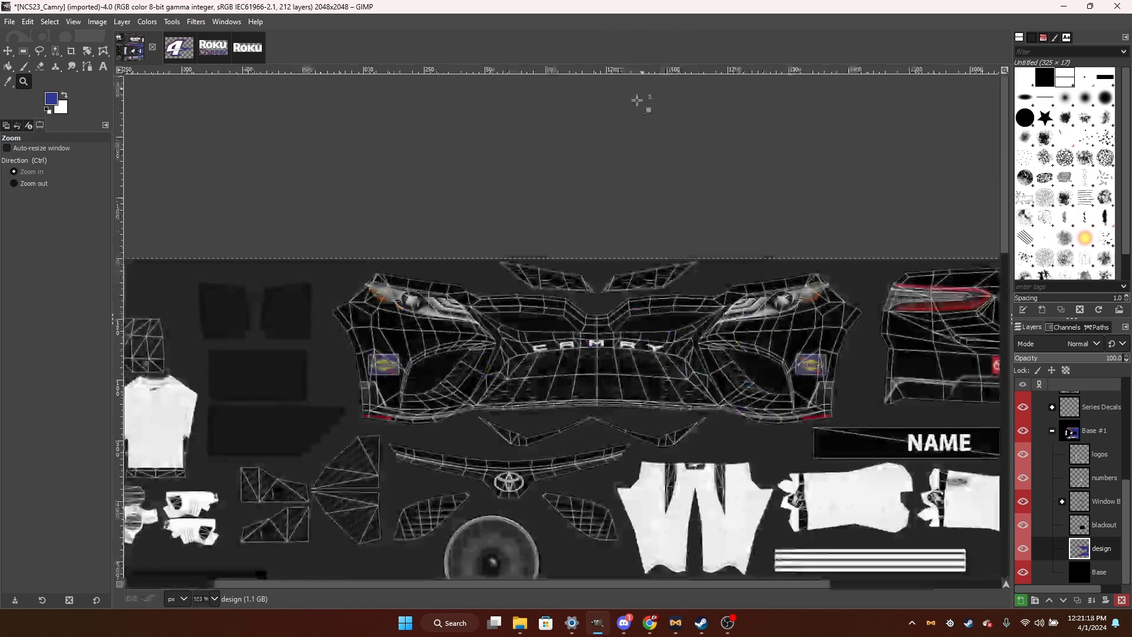
scroll(528, 407, down, 3)
drag(631, 586, 936, 467)
click(23, 51)
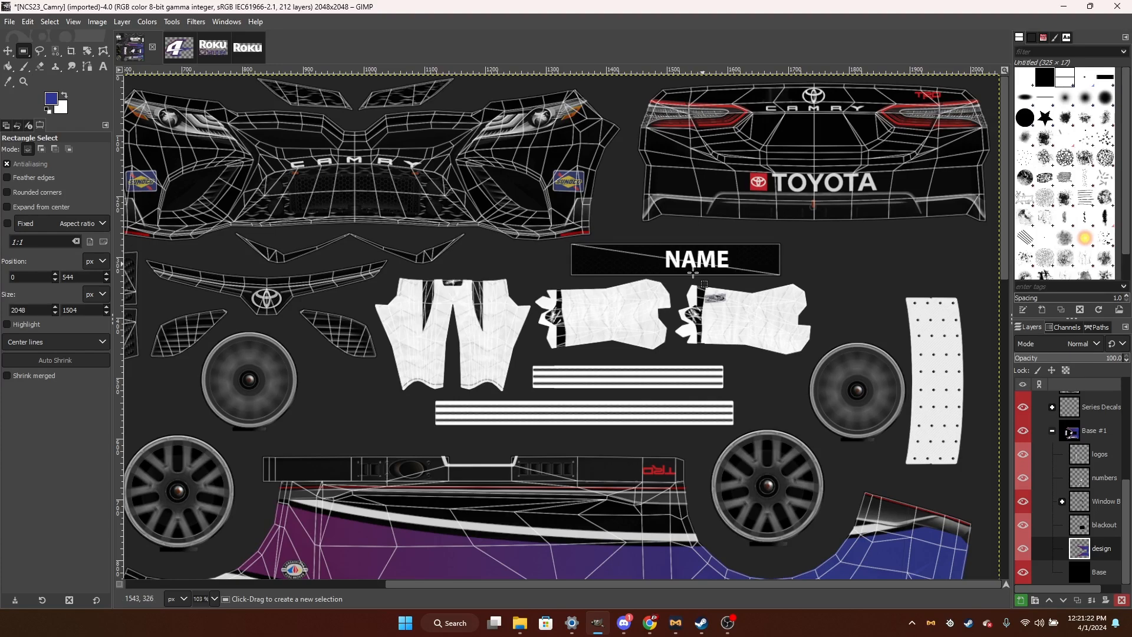
drag(629, 234, 996, 81)
click(980, 176)
scroll(914, 142, down, 3)
scroll(849, 103, up, 3)
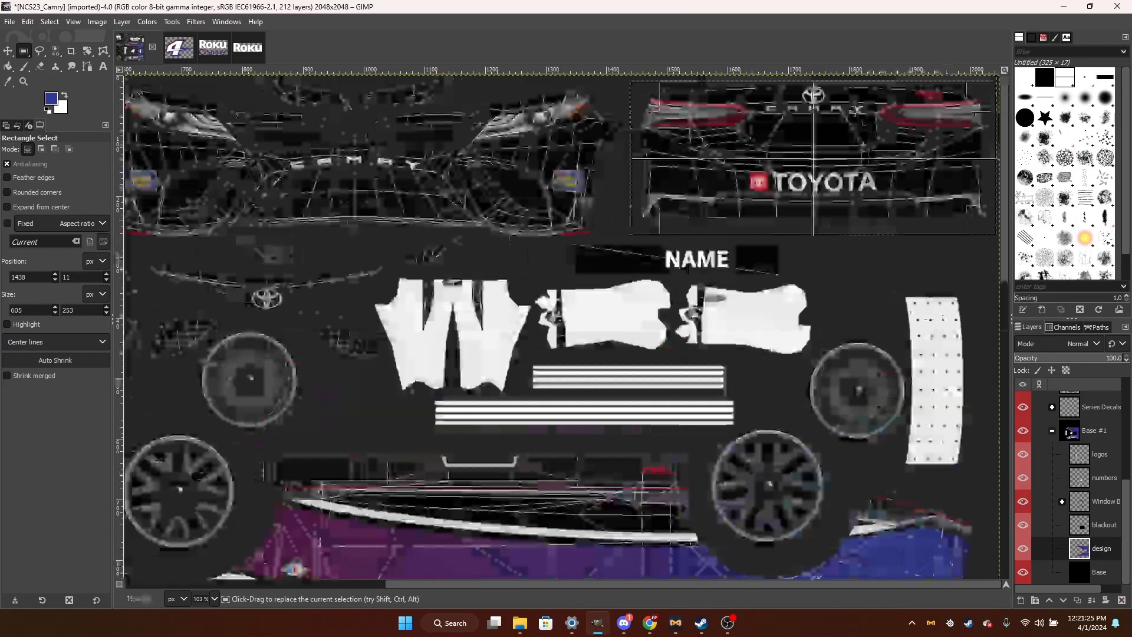
drag(848, 103, 847, 98)
scroll(936, 458, down, 5)
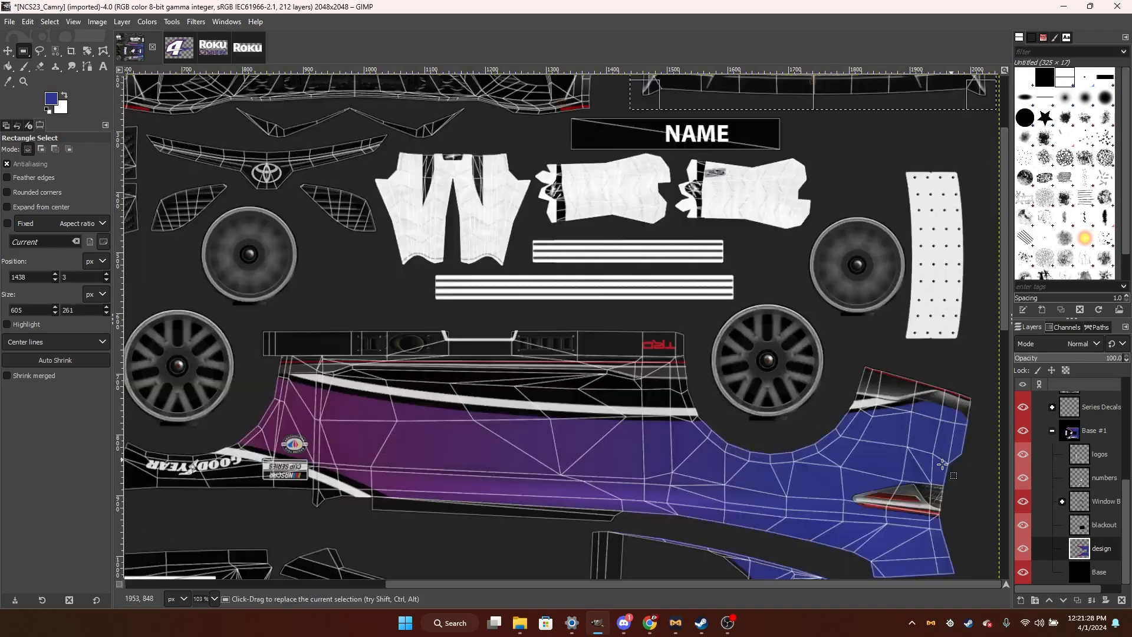
scroll(937, 459, up, 5)
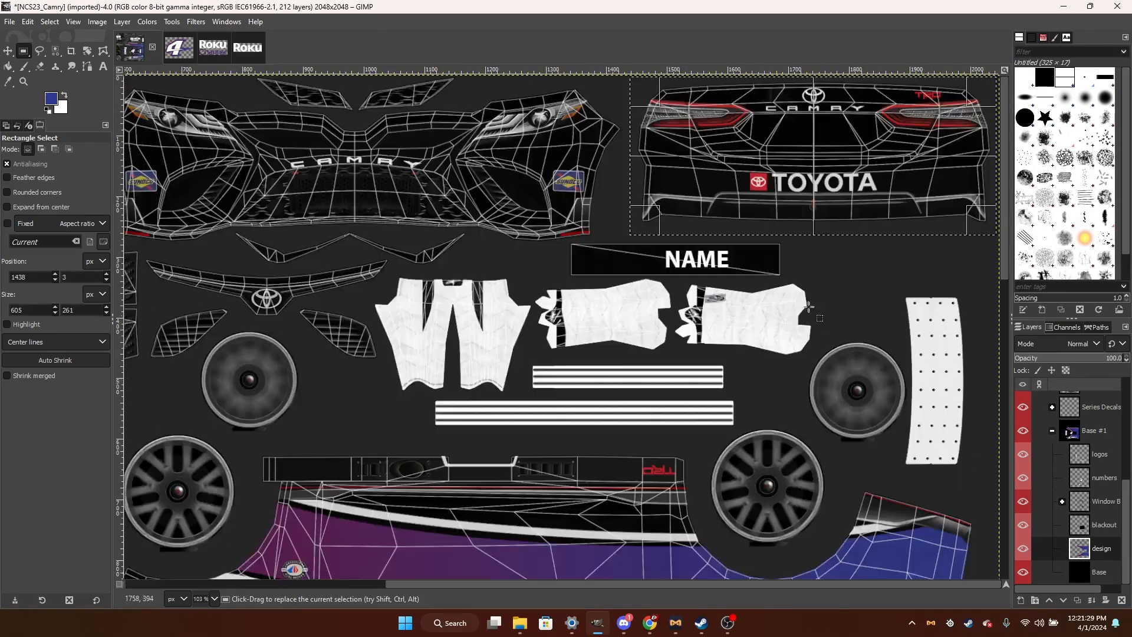
Bucket-fill the rear bumper panel with the blue foreground colour, compare it with the side panels and clear the selection.
click(18, 68)
click(8, 66)
click(739, 173)
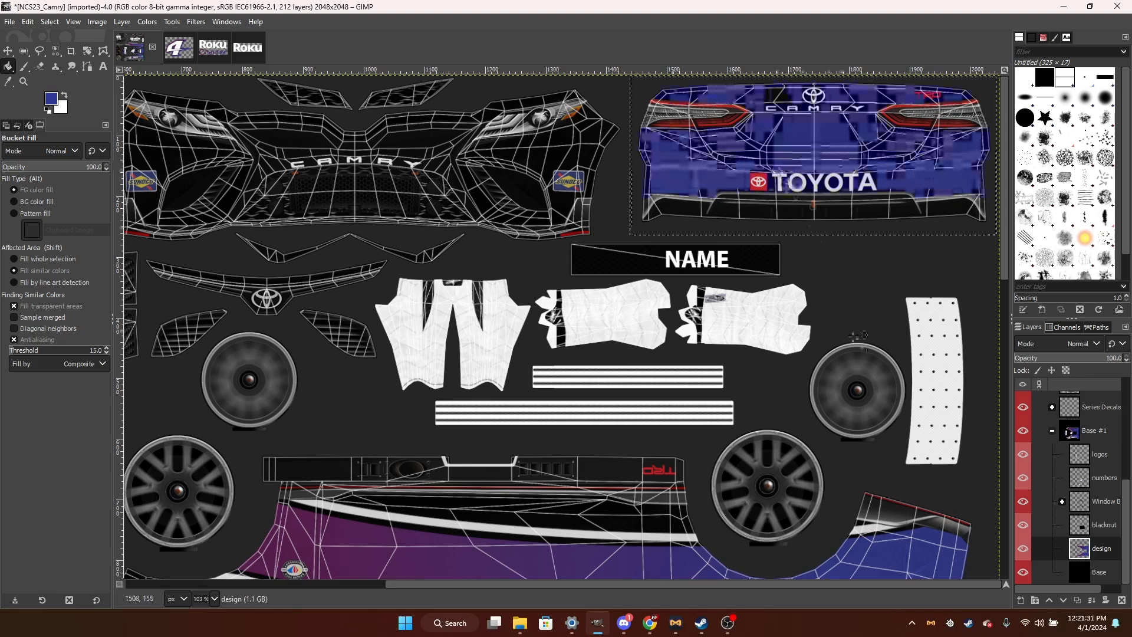
scroll(956, 421, down, 8)
scroll(956, 421, up, 8)
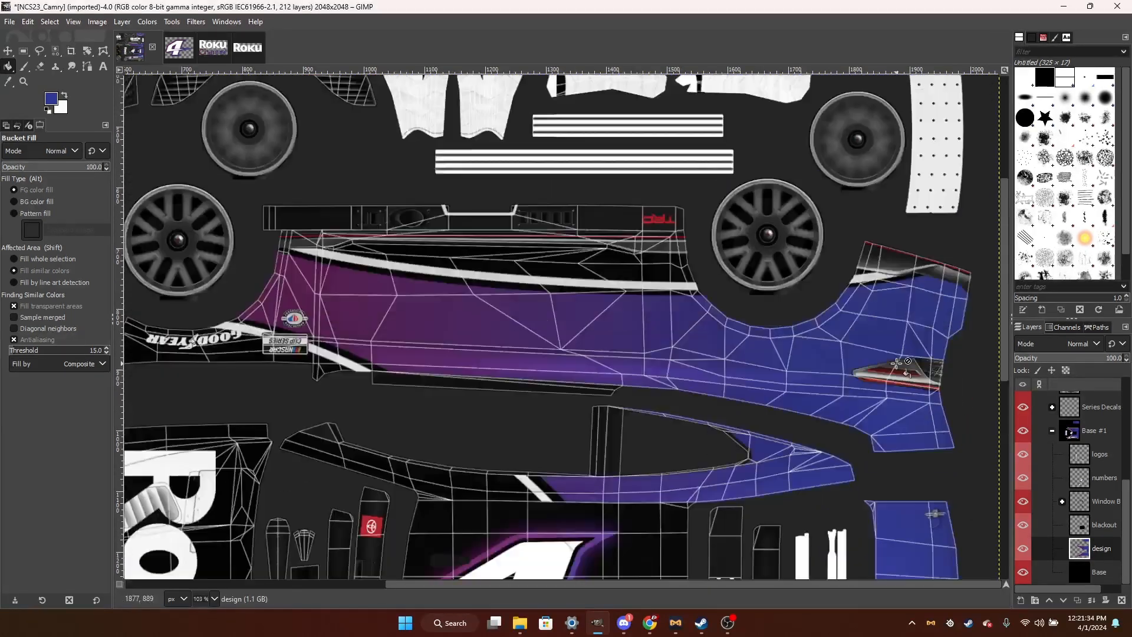
right_click(611, 164)
mouse_move(672, 212)
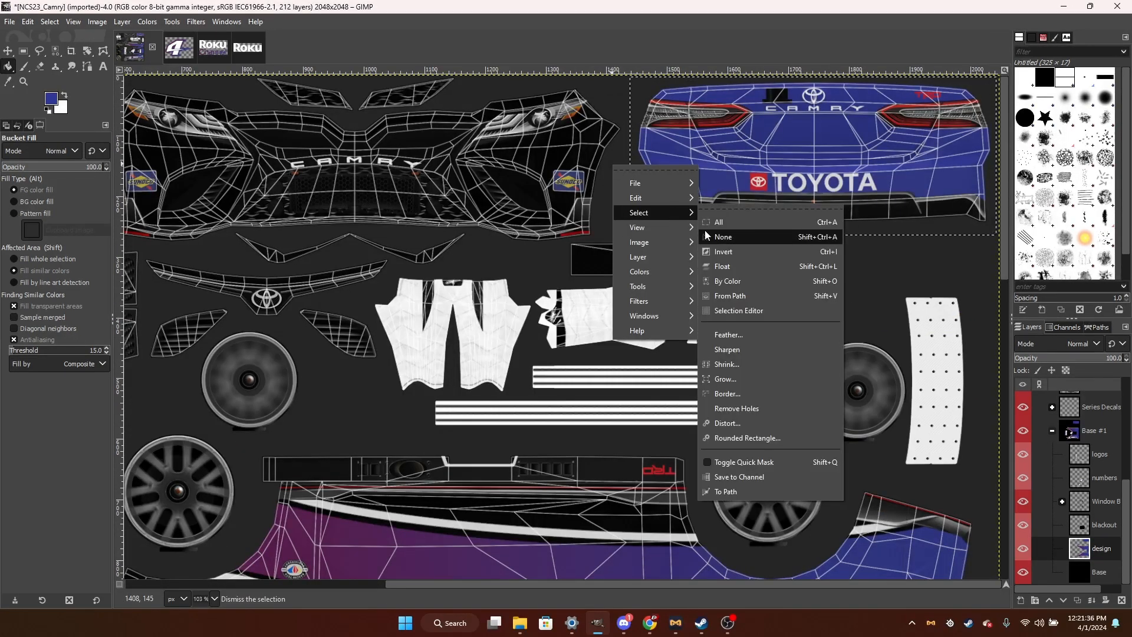
click(711, 228)
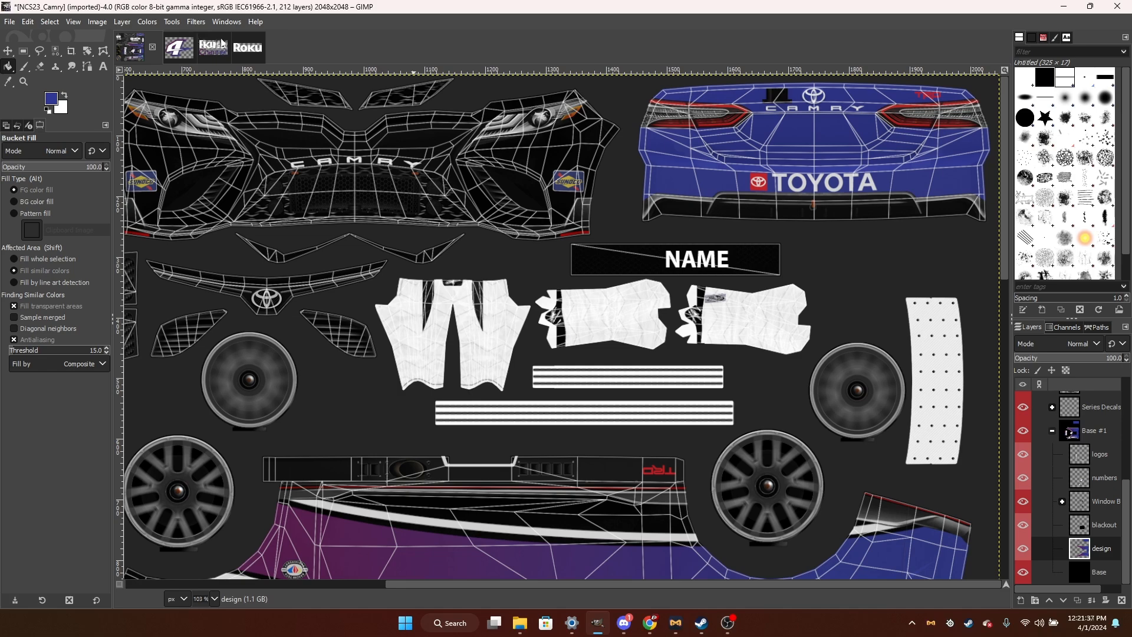
Copy the stacked Roku Channel logo from its own image and paste it into the Camry template as a floating selection.
click(259, 48)
click(213, 47)
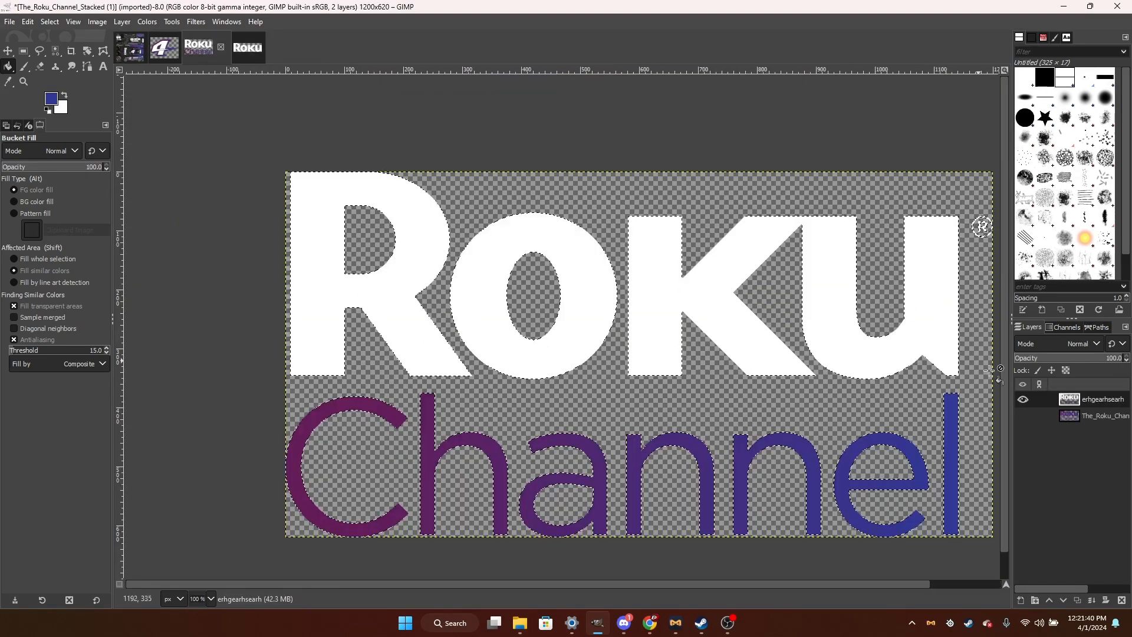
key(ctrl+c)
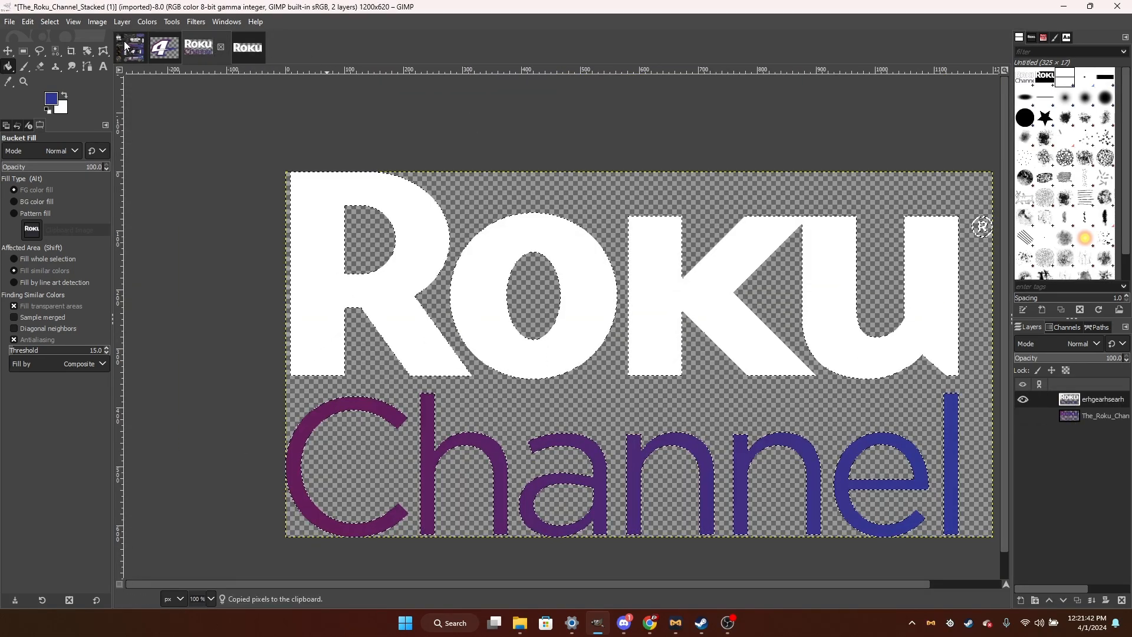
click(128, 46)
scroll(522, 166, up, 2)
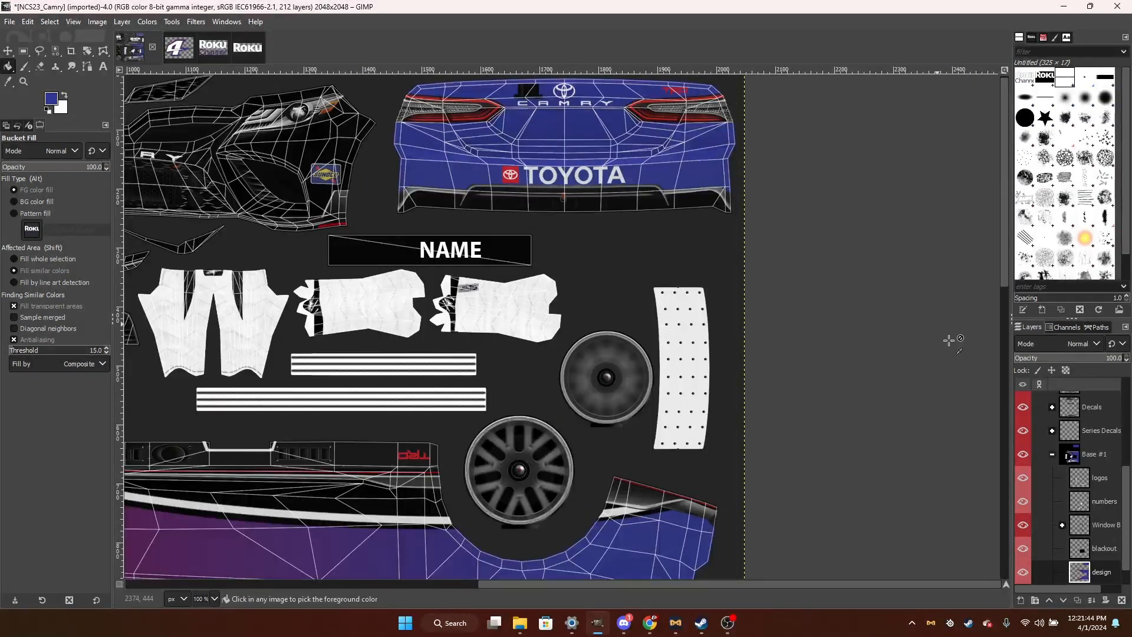
key(ctrl+v)
Scale the pasted Roku Channel logo to 154 × 80 px, centred on the rear panel between the CAMRY and TOYOTA lettering.
key(shift+s)
click(485, 331)
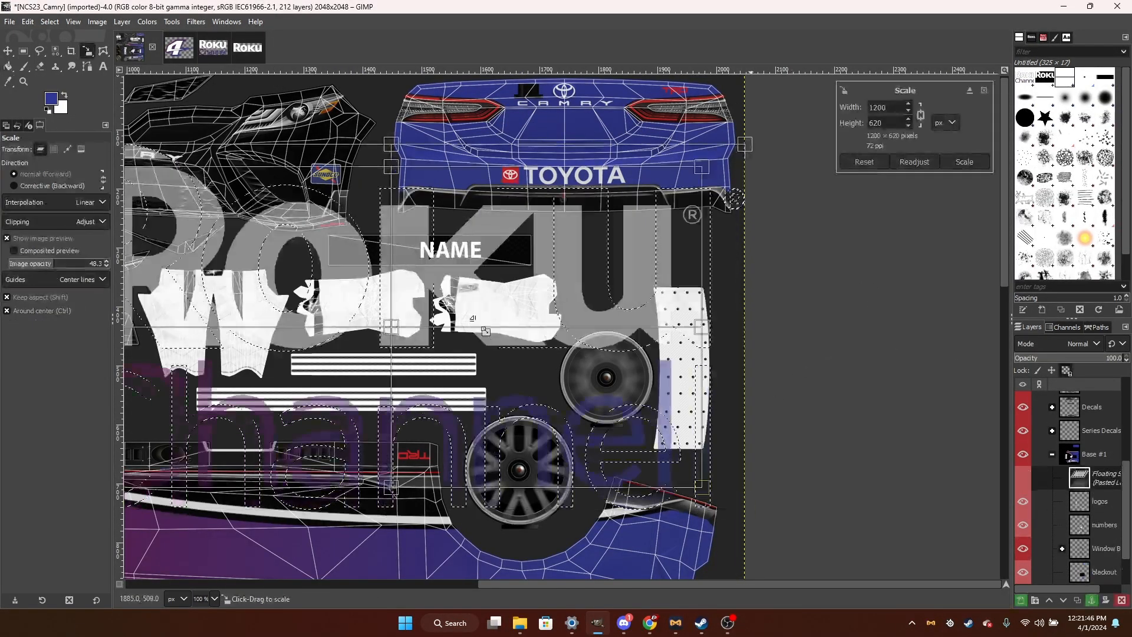
drag(473, 318, 572, 144)
scroll(573, 143, up, 2)
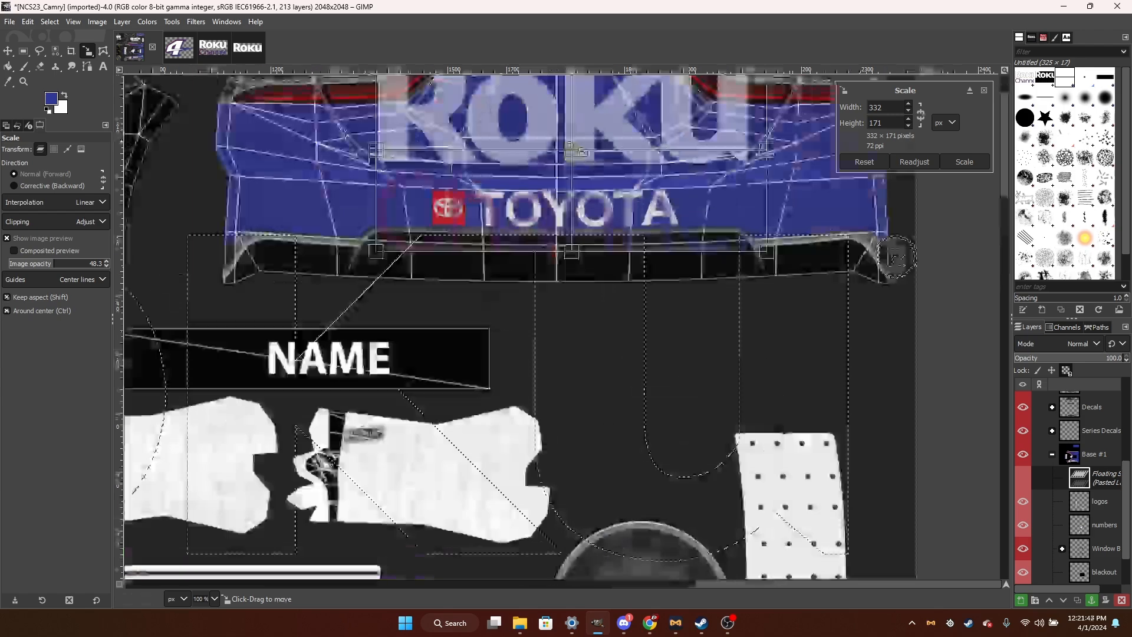
scroll(573, 142, up, 1)
drag(863, 306, 708, 226)
drag(576, 159, 562, 137)
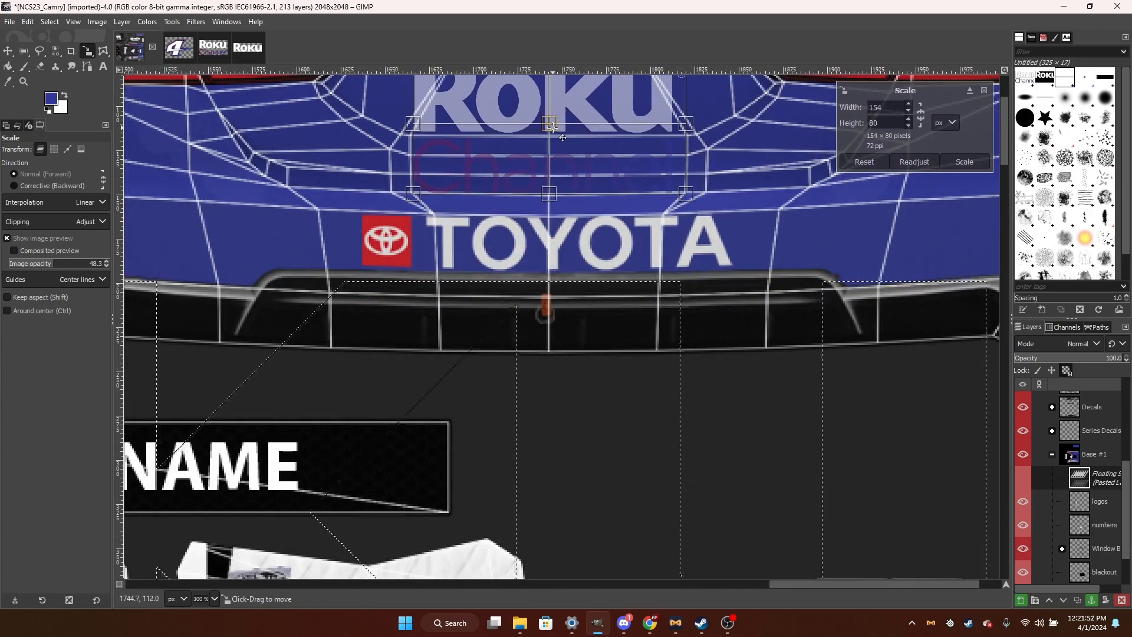
scroll(554, 257, up, 3)
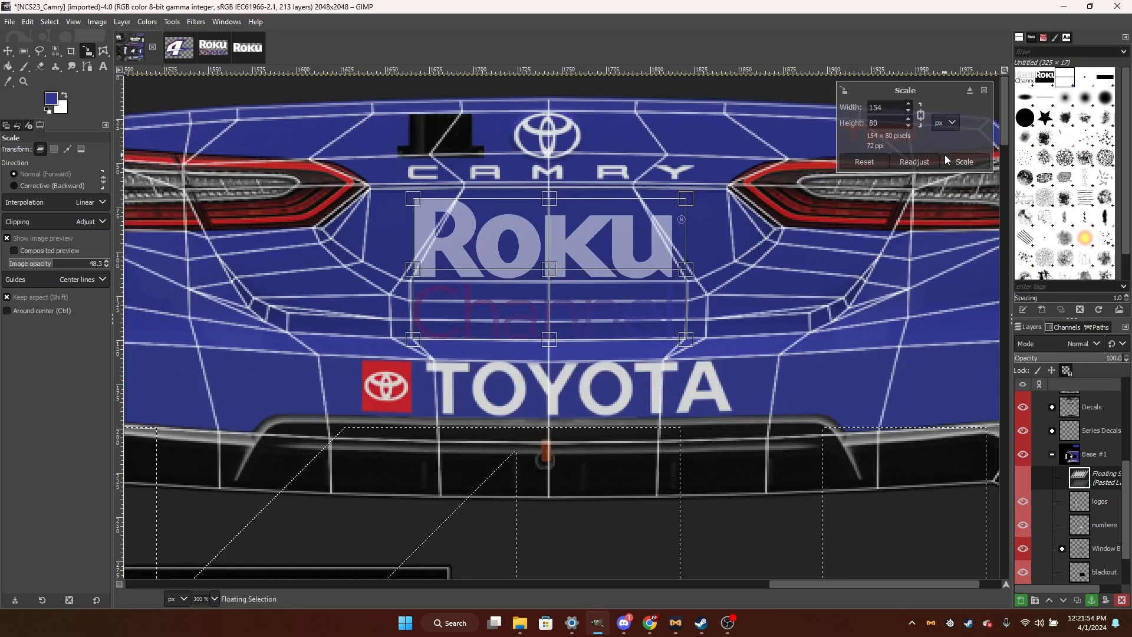
click(963, 161)
Paint the Channel lettering of the rear logo white with the Paintbrush and anchor the logo to the logos layer.
click(28, 67)
click(64, 95)
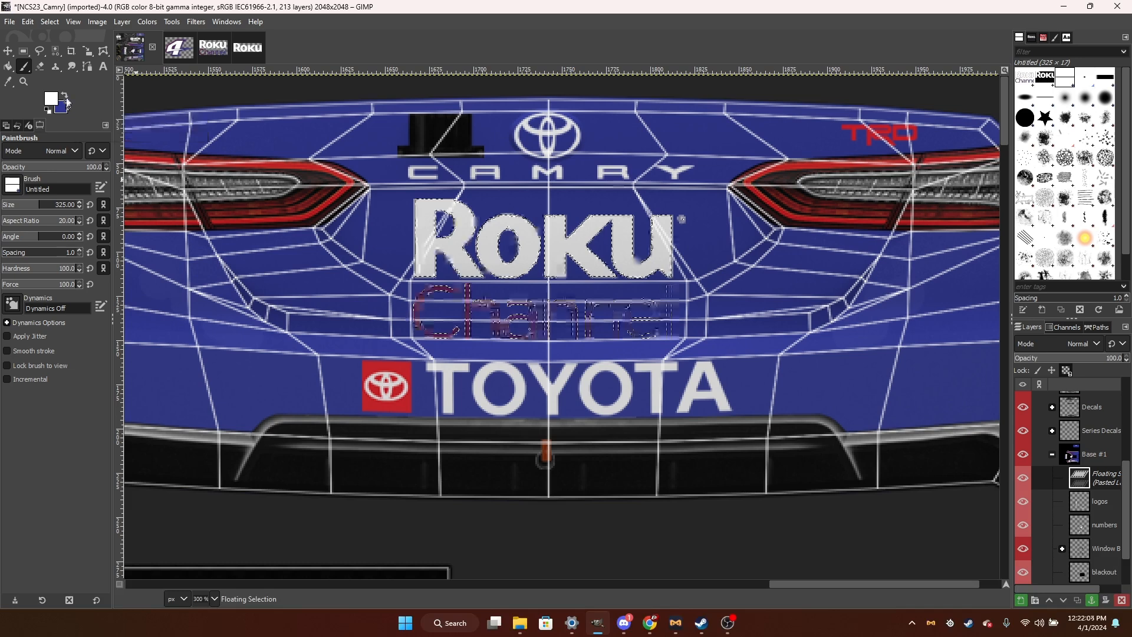
click(48, 108)
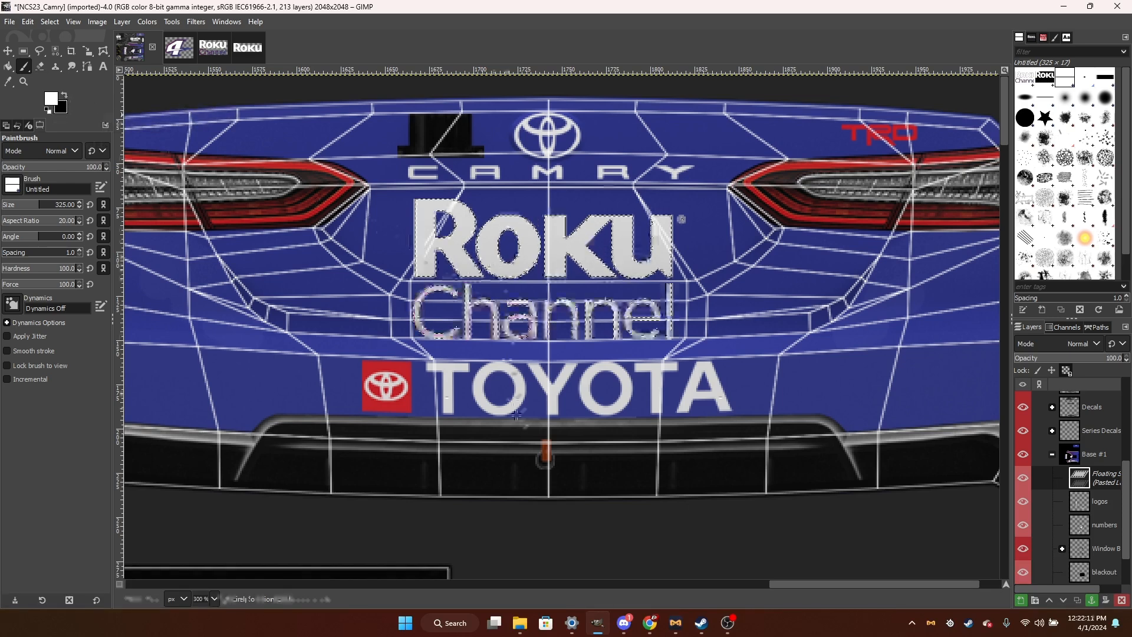
click(40, 50)
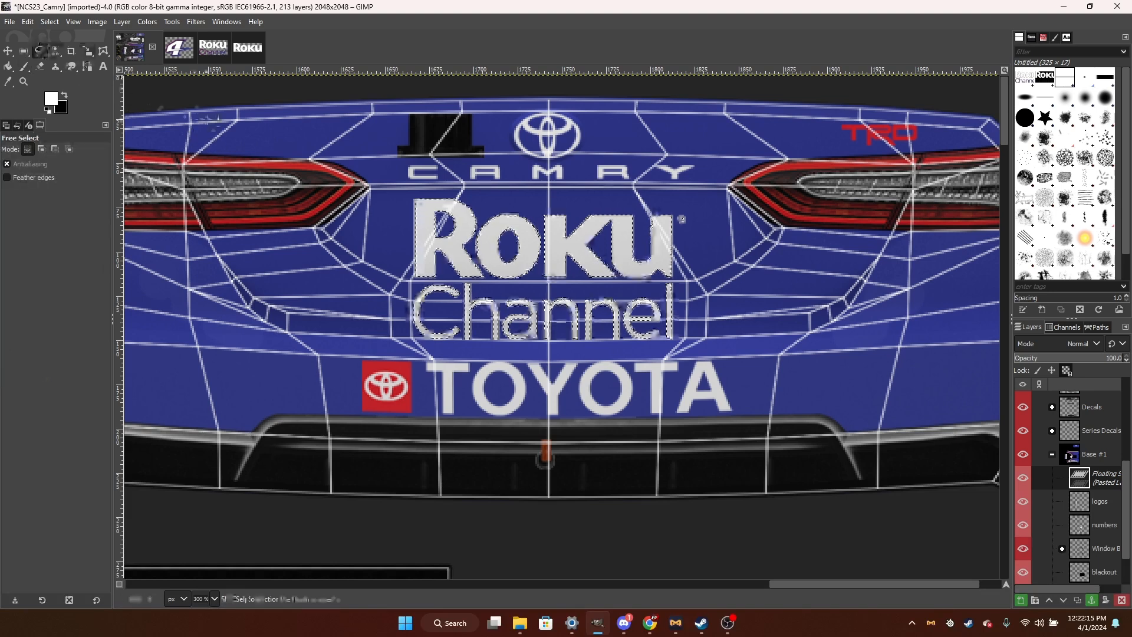
click(526, 290)
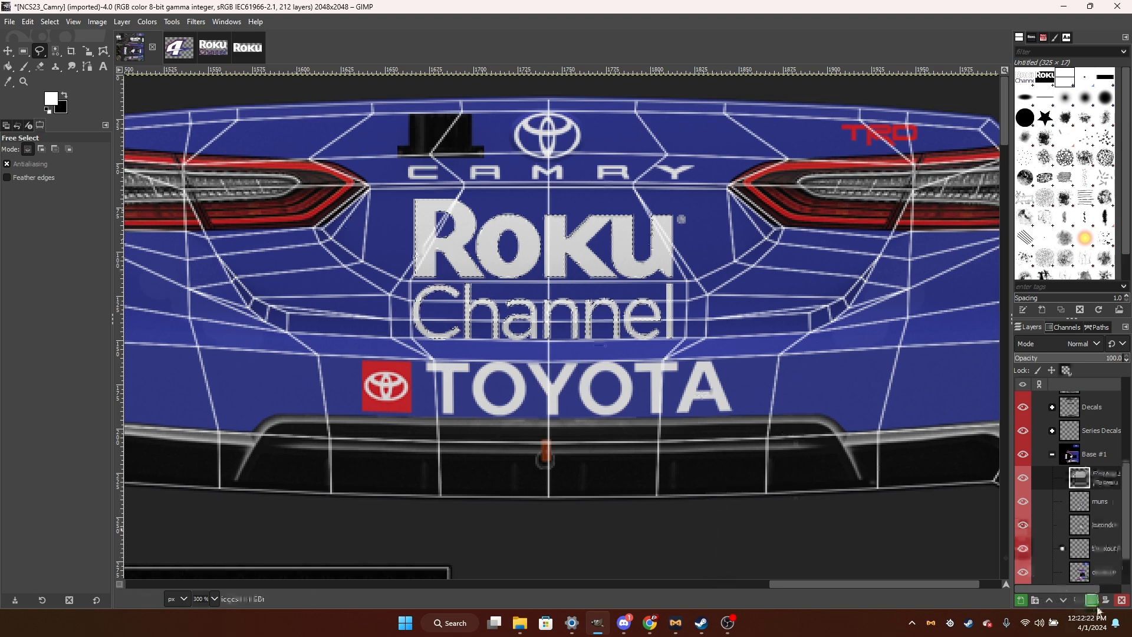
Revert the number 4 image to the earlier Alpha to Selection history state with the thin gradient outline and copy the number.
ctrl+scroll(580, 313, down, 1)
ctrl+scroll(557, 318, down, 7)
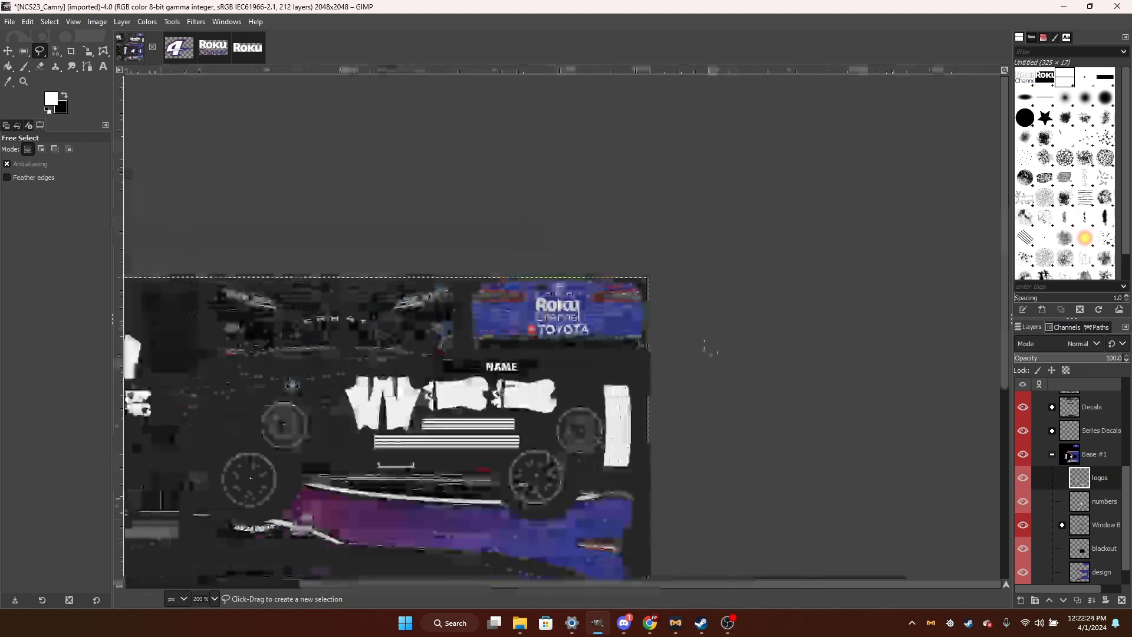
ctrl+scroll(651, 342, up, 6)
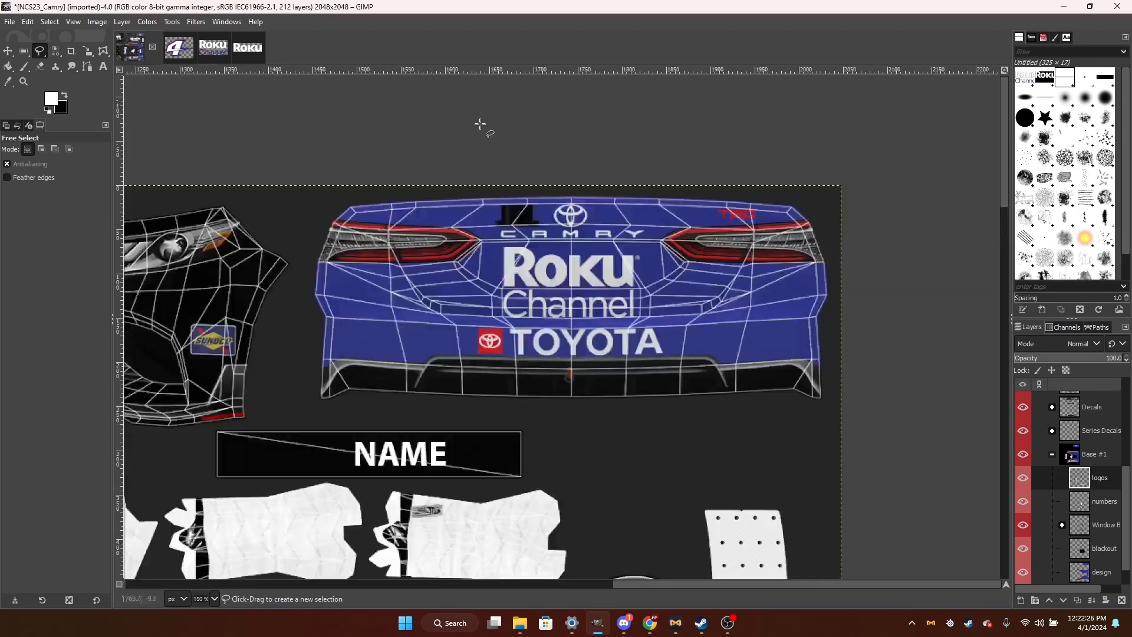
click(181, 47)
click(18, 127)
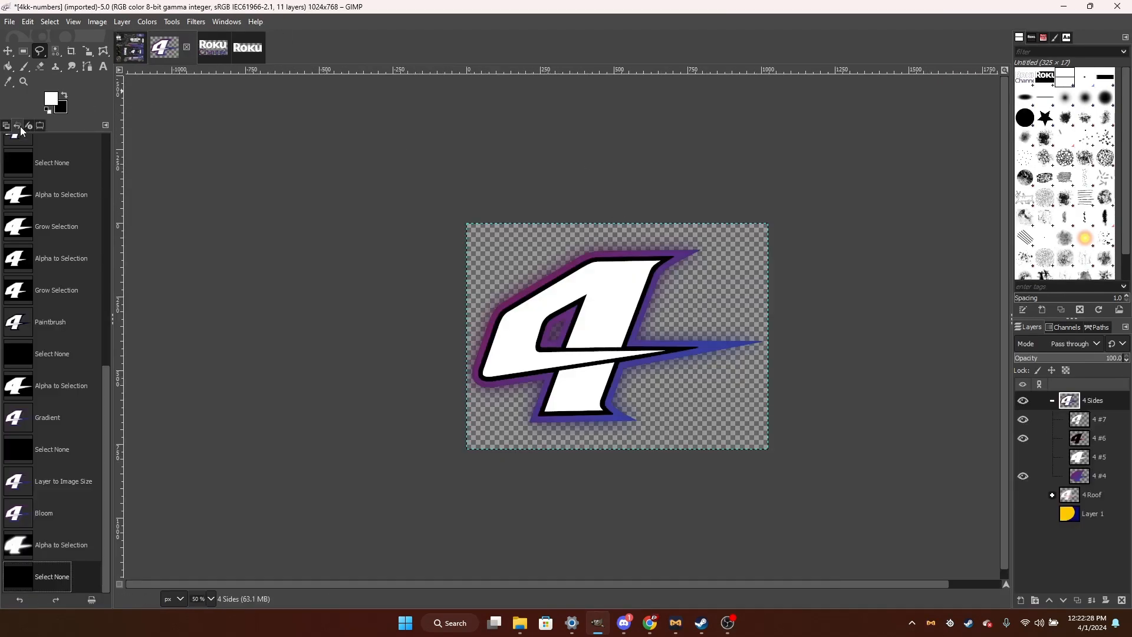
click(65, 382)
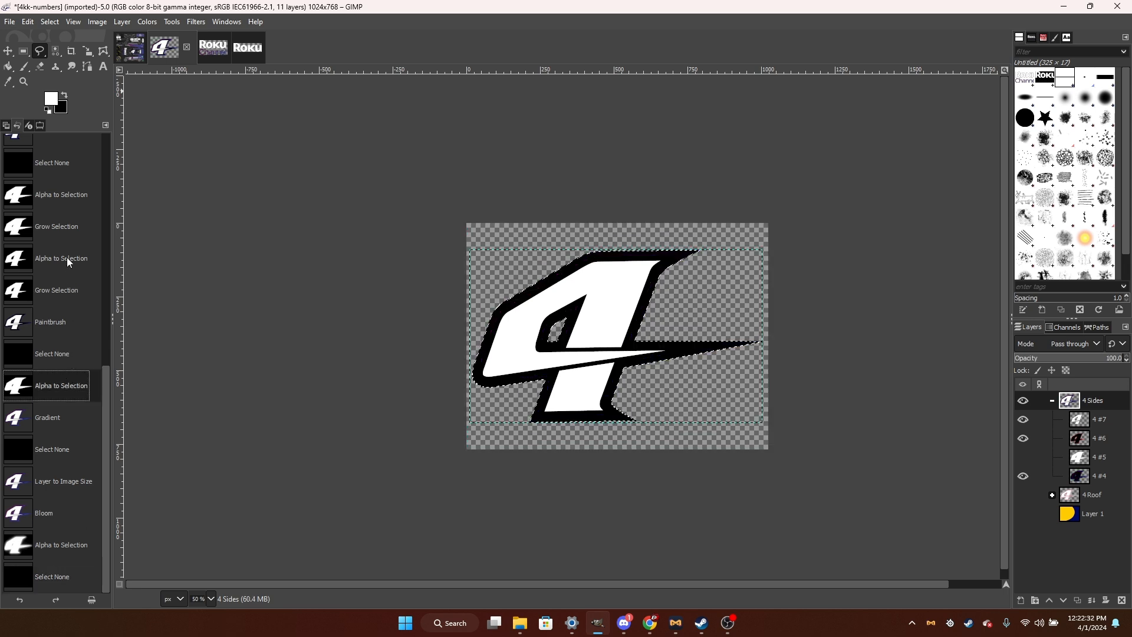
click(65, 194)
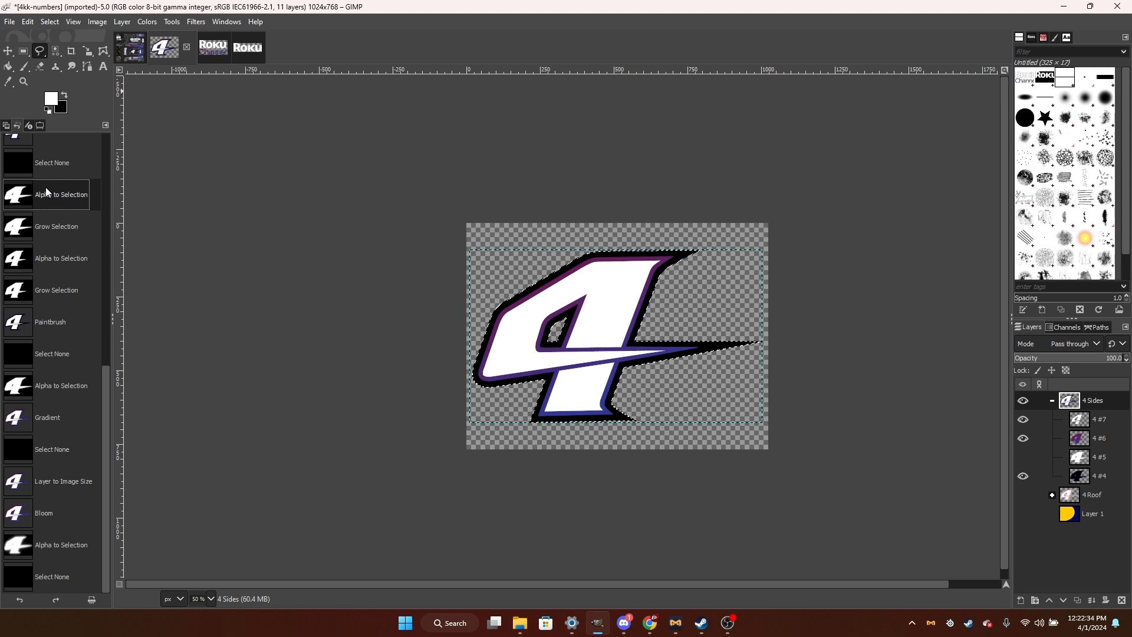
key(ctrl+c)
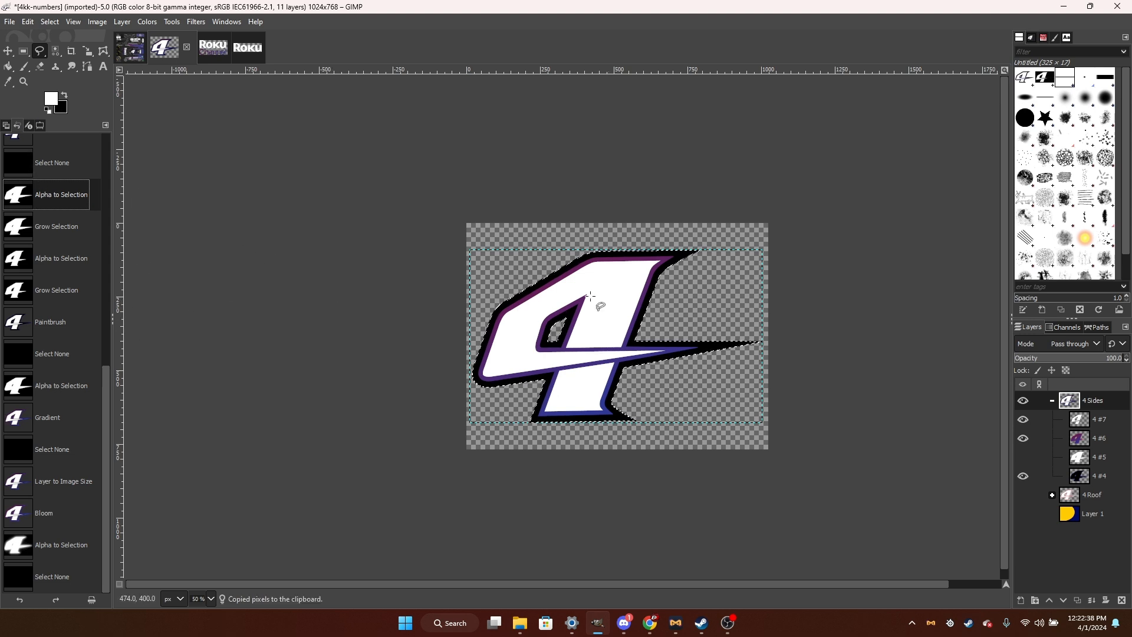
Paste the copied number 4 onto the numbers layer of the Camry template.
click(127, 54)
scroll(1130, 547, down, 1)
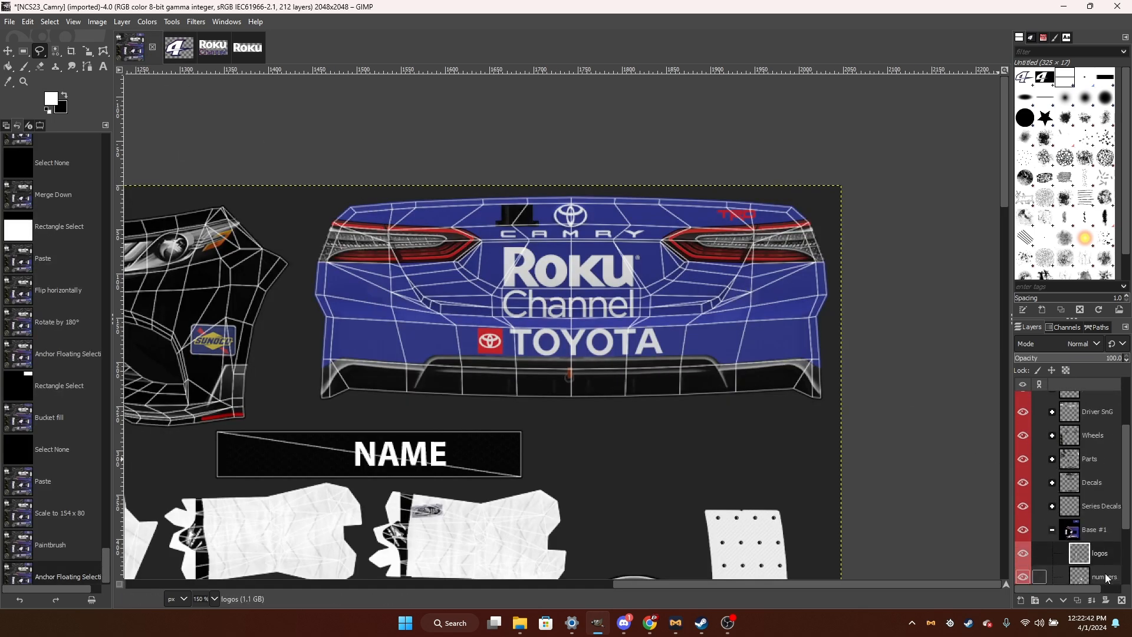
key(ctrl+v)
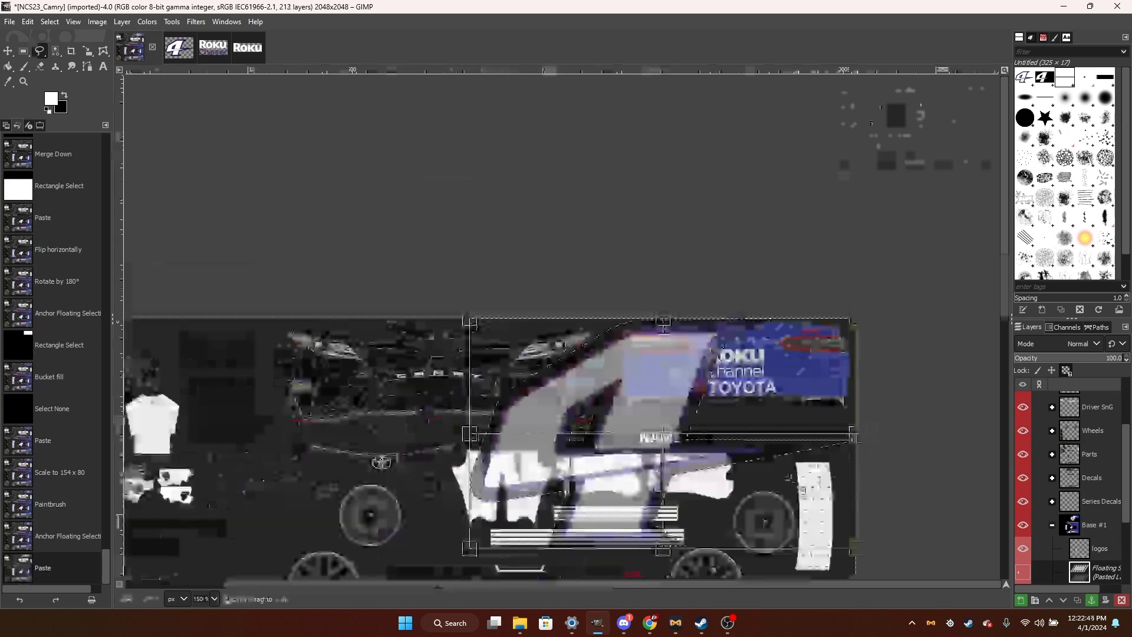
Scale the pasted number 4 to 66 × 39 px below the rear panel's right taillight and anchor it to the numbers layer.
drag(857, 548, 741, 461)
drag(671, 434, 841, 375)
scroll(860, 378, up, 3)
drag(903, 438, 829, 393)
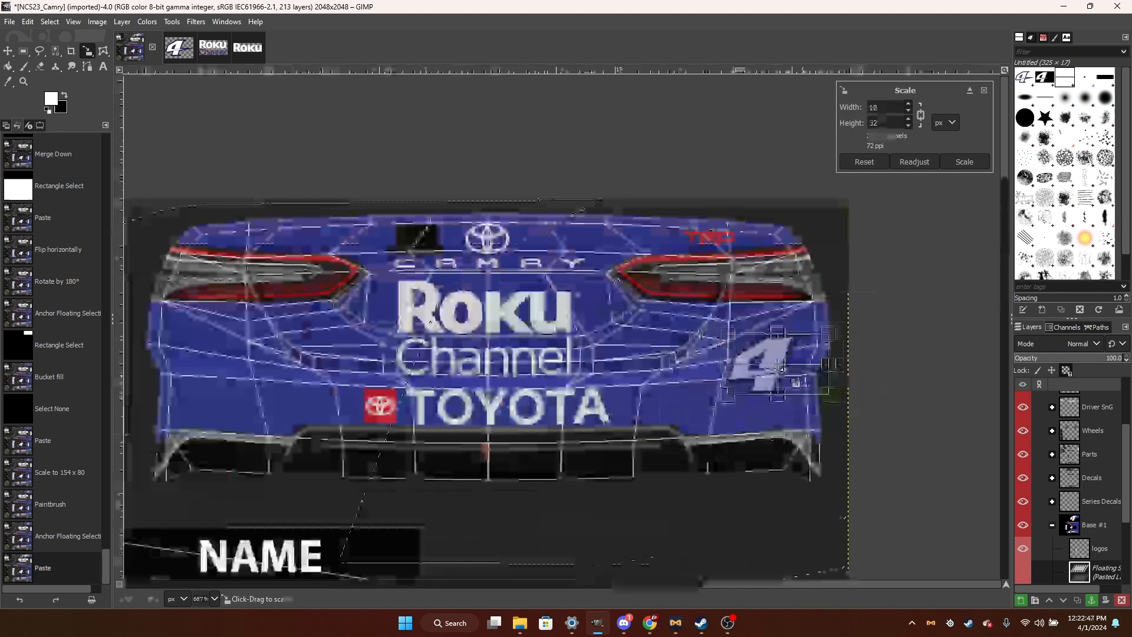
drag(781, 363, 770, 335)
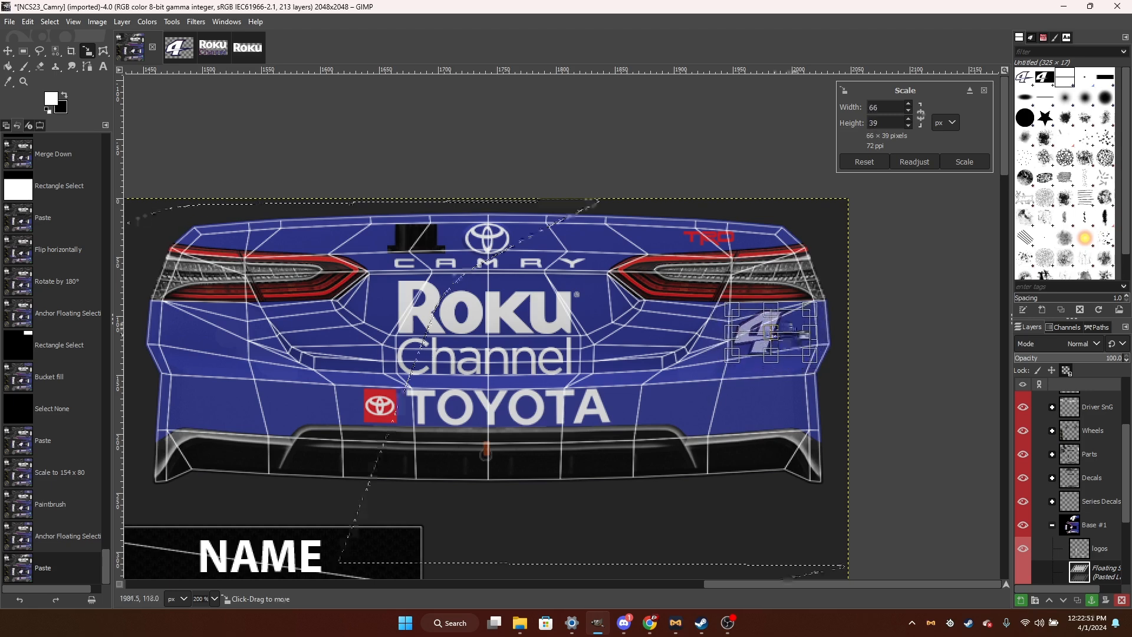
click(981, 164)
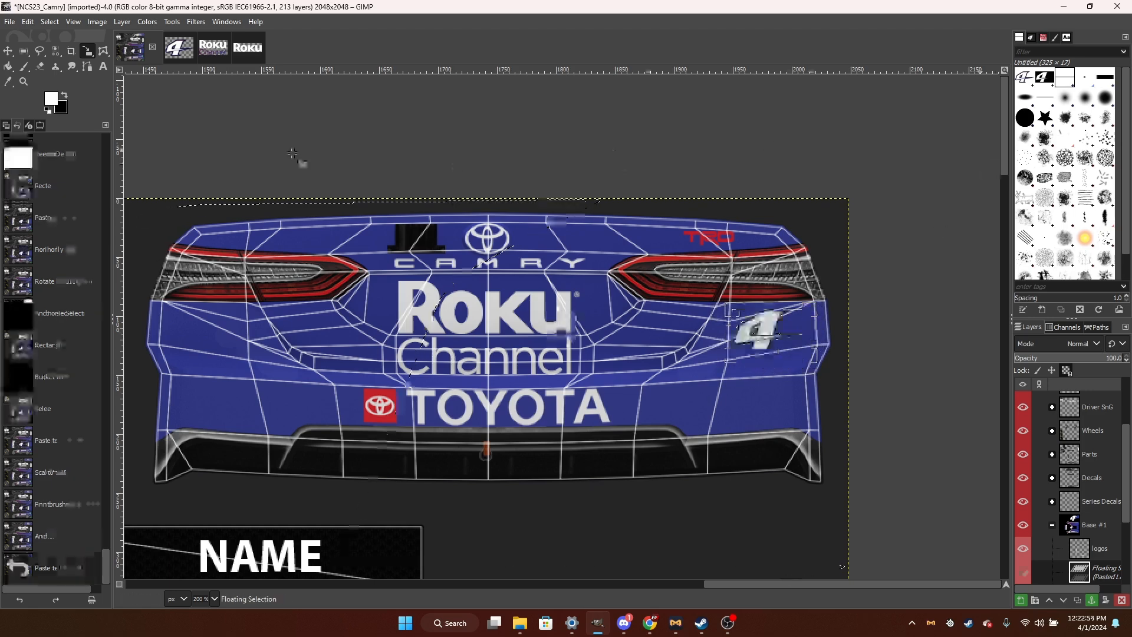
click(39, 55)
click(265, 128)
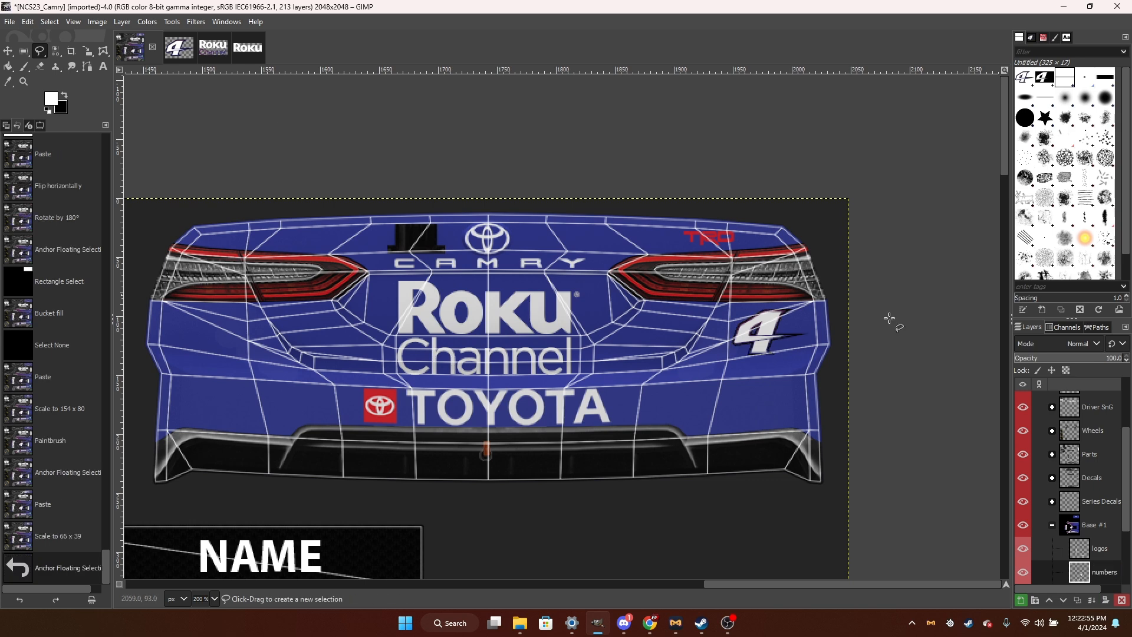
Make the Rookie layer in the Series Decals group visible, check its decals on the bumpers and collapse the group.
click(1052, 501)
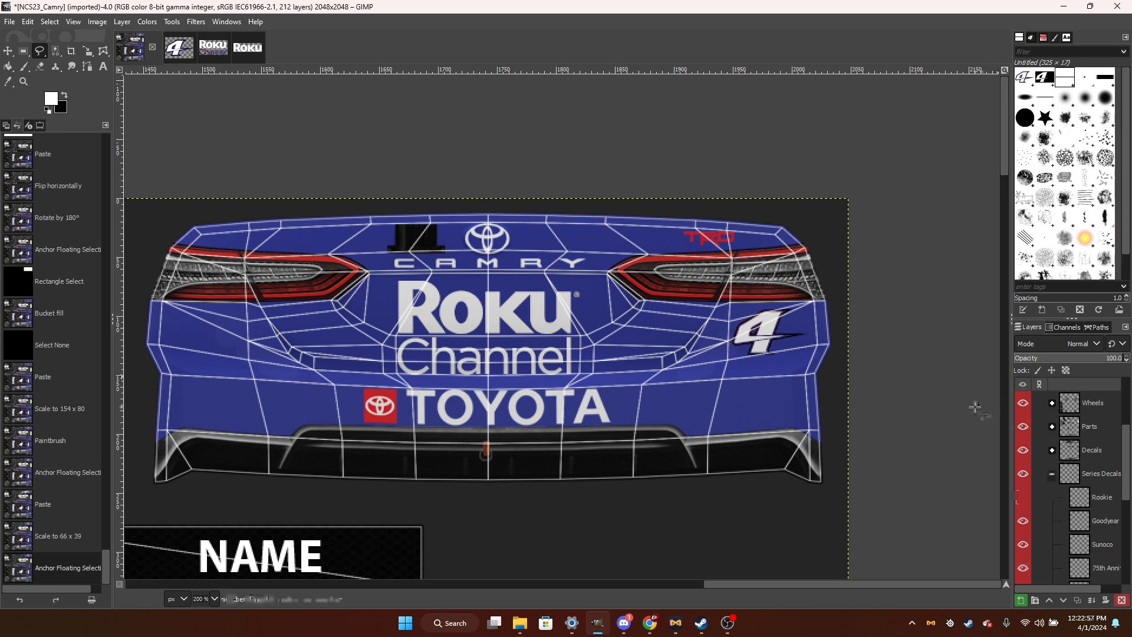
scroll(975, 406, down, 1)
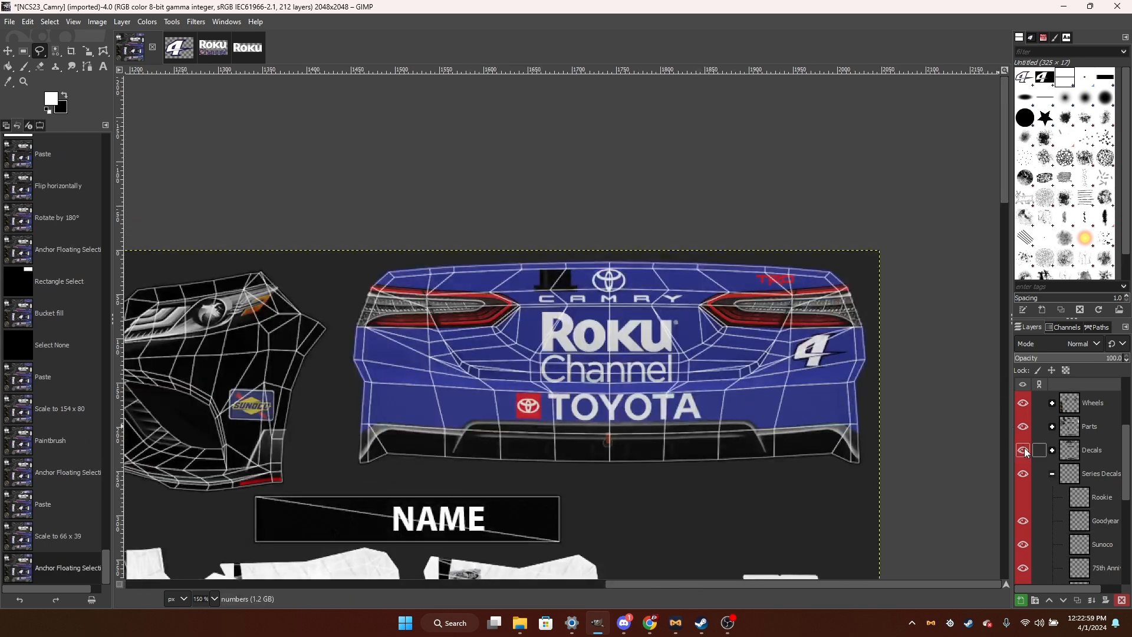
click(1023, 501)
scroll(885, 401, up, 1)
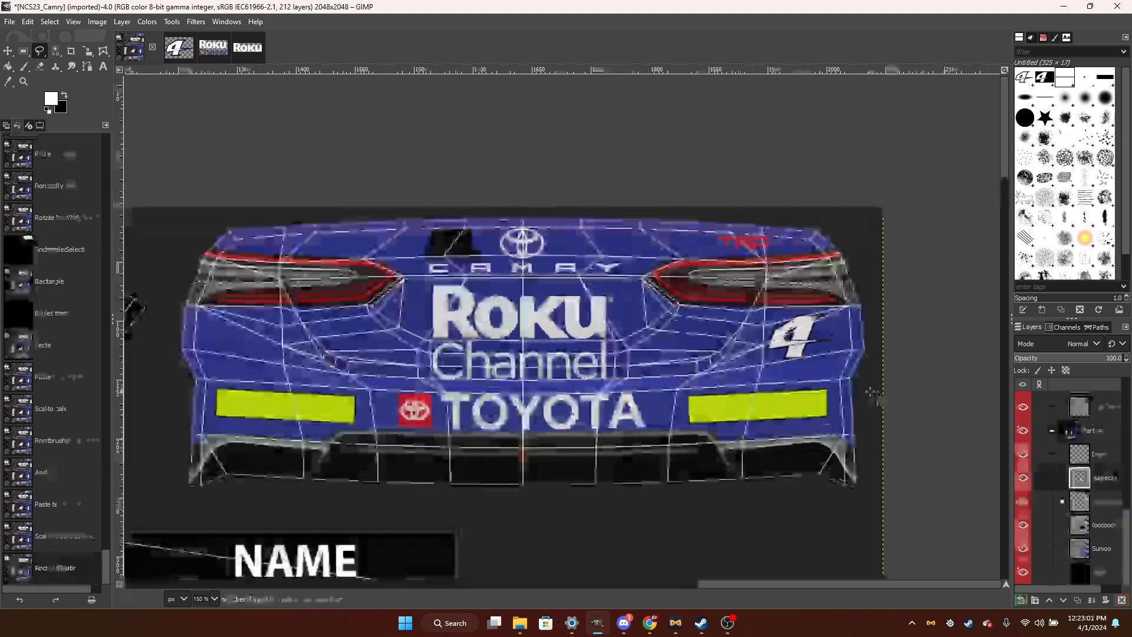
scroll(1055, 460, down, 2)
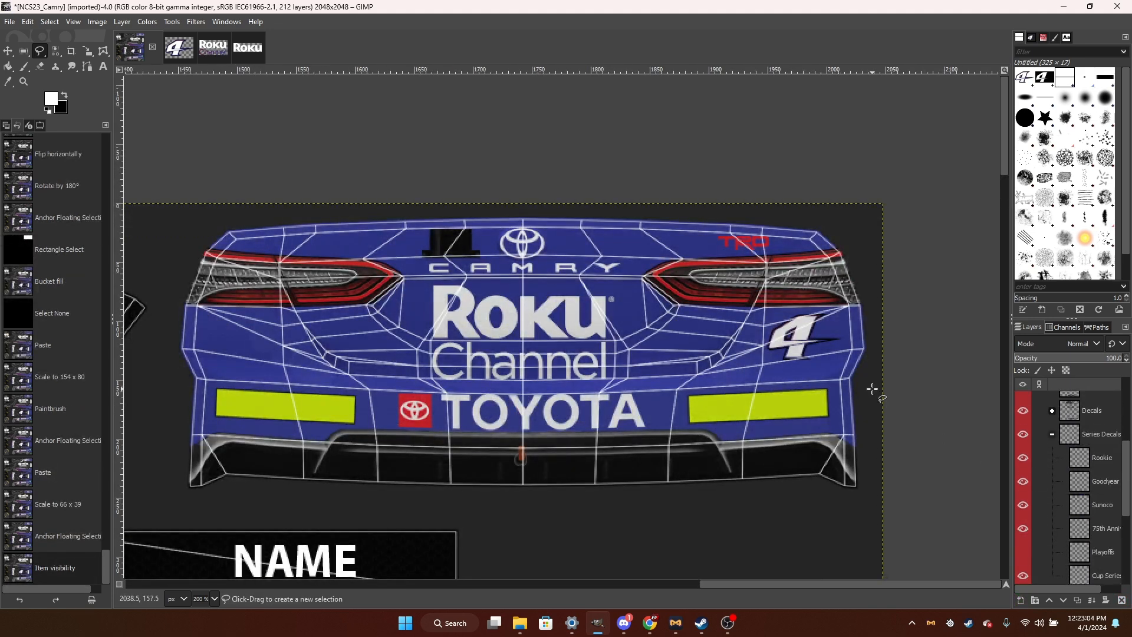
scroll(871, 391, down, 3)
scroll(591, 234, up, 4)
scroll(591, 234, down, 4)
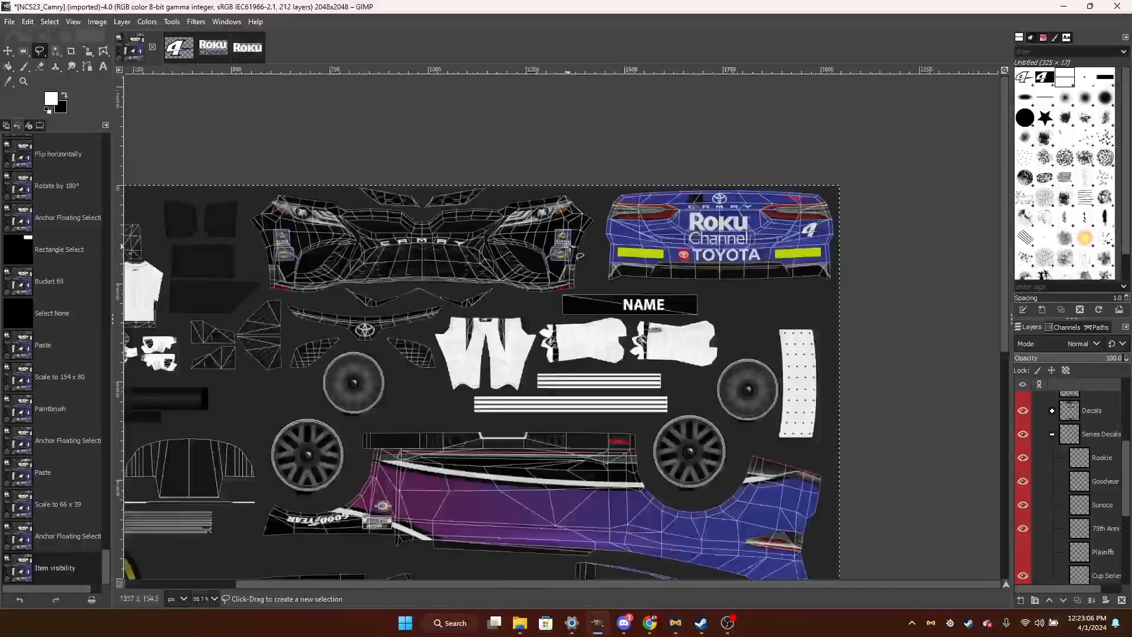
scroll(816, 245, up, 2)
scroll(763, 339, down, 2)
scroll(677, 307, up, 1)
scroll(677, 308, up, 1)
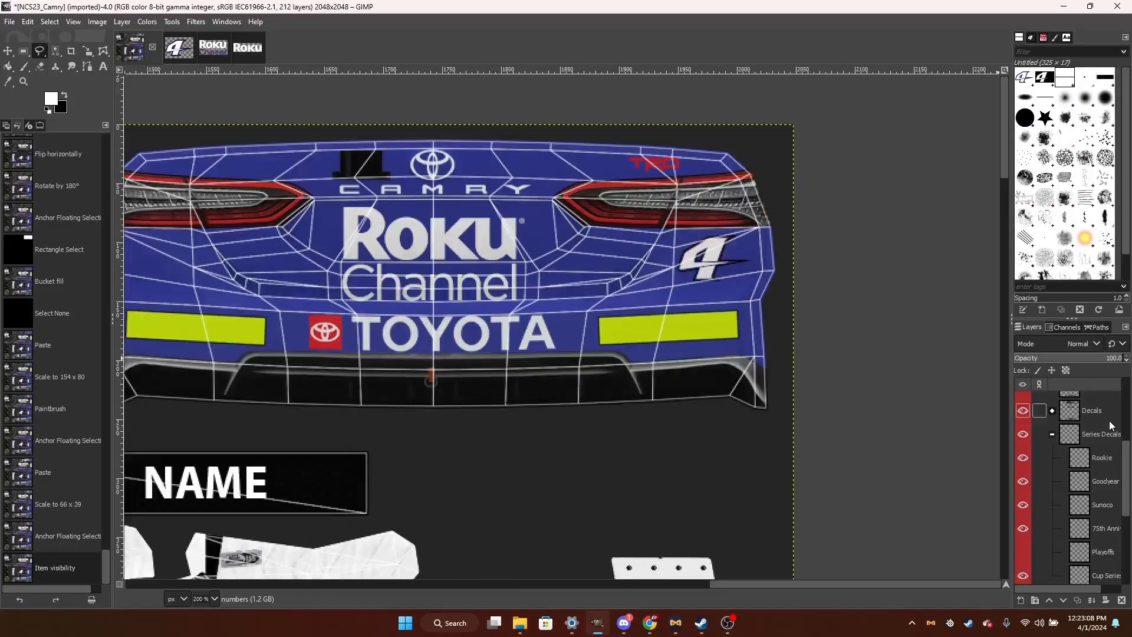
click(1052, 435)
Copy the number 4 from its own image and return to the Camry template.
scroll(897, 384, down, 3)
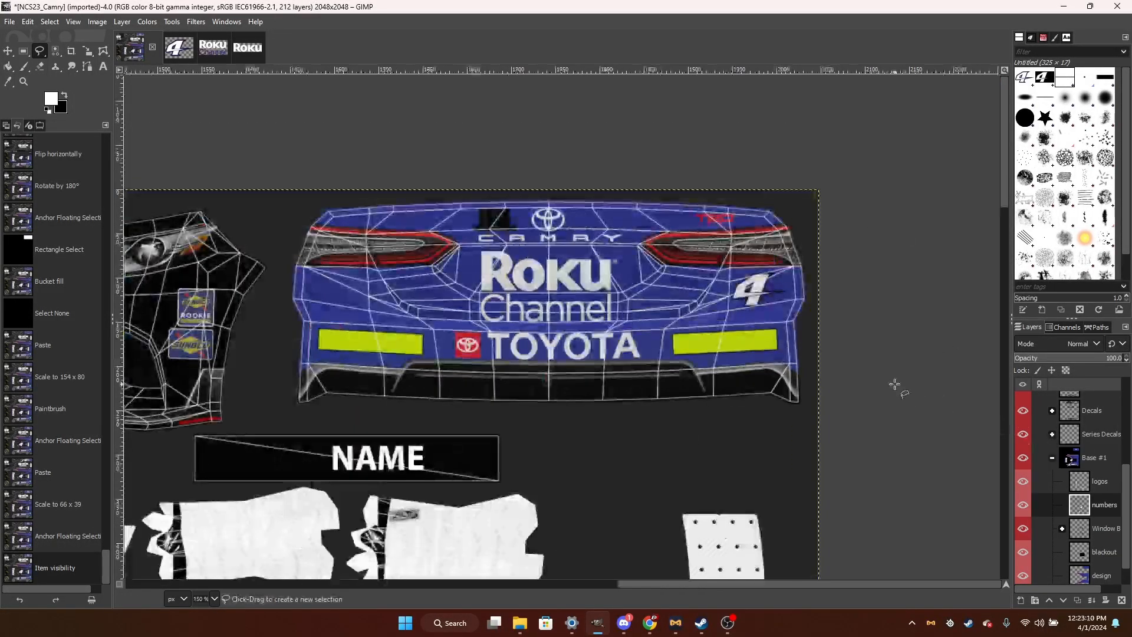
scroll(445, 340, up, 3)
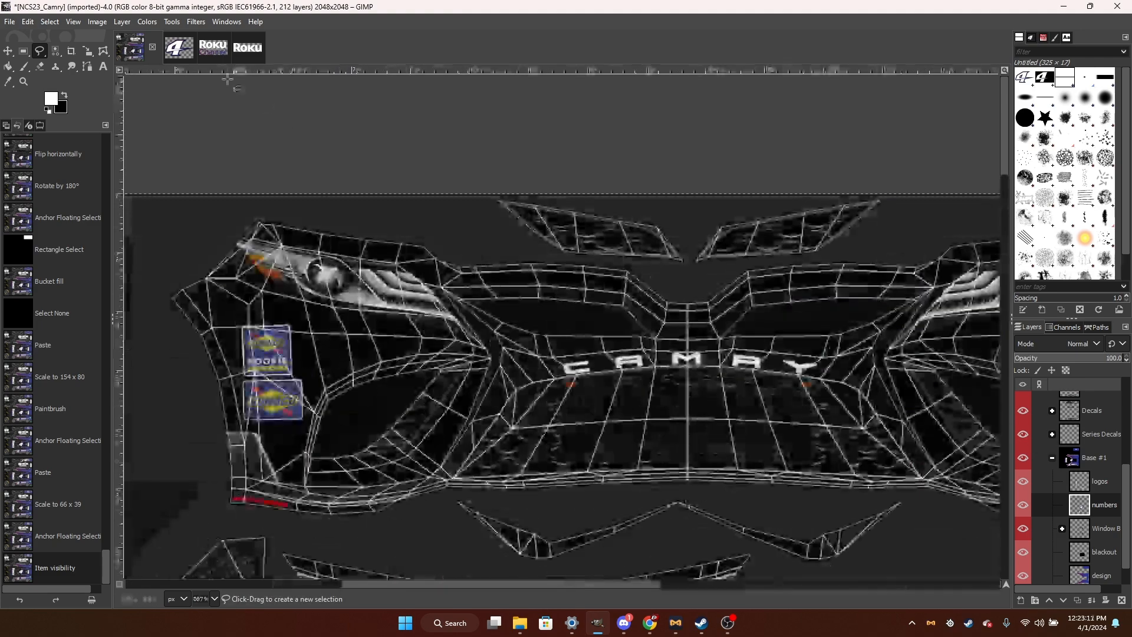
click(166, 48)
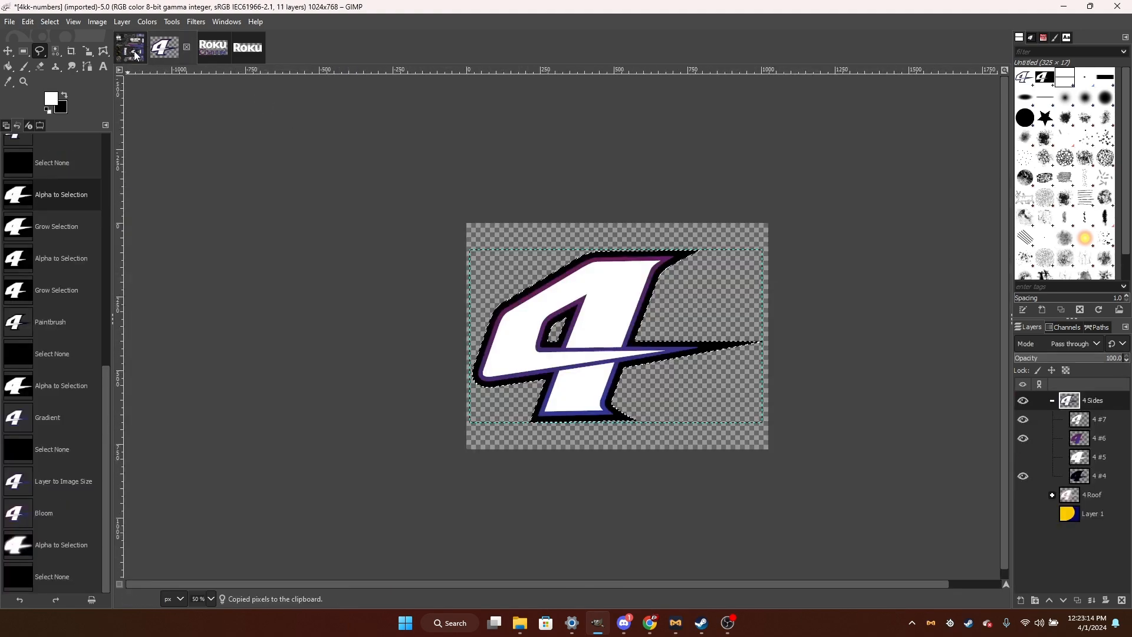
click(134, 51)
scroll(767, 424, down, 2)
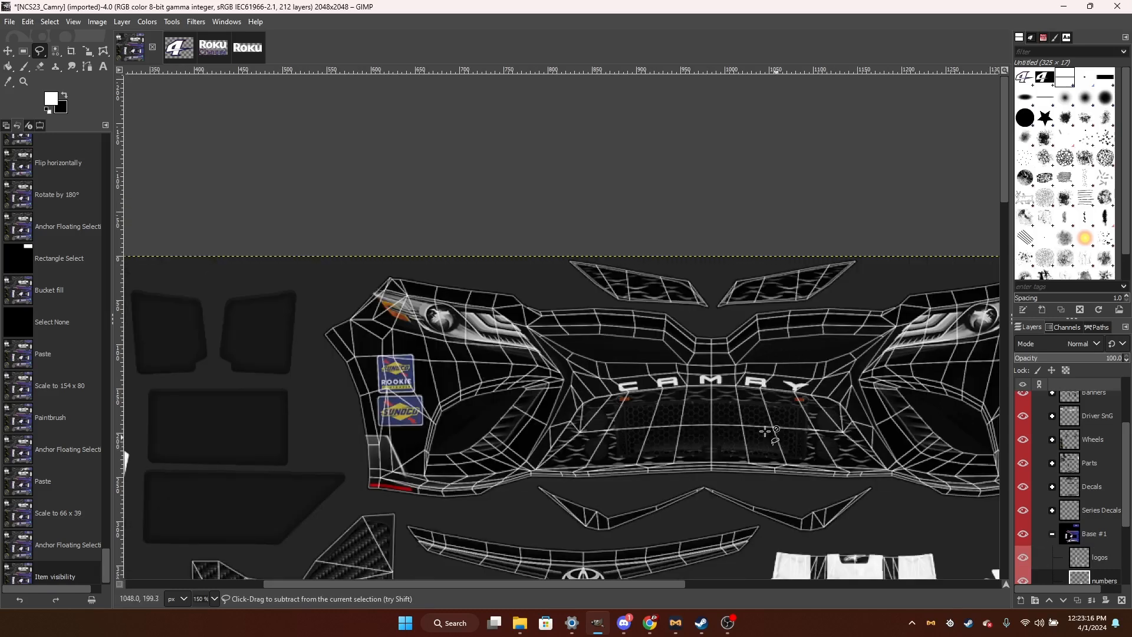
Paste the number 4, scale it to 61 × 37 px below the front bumper's left headlight and anchor it to the numbers layer.
key(shift+s)
drag(821, 504, 423, 347)
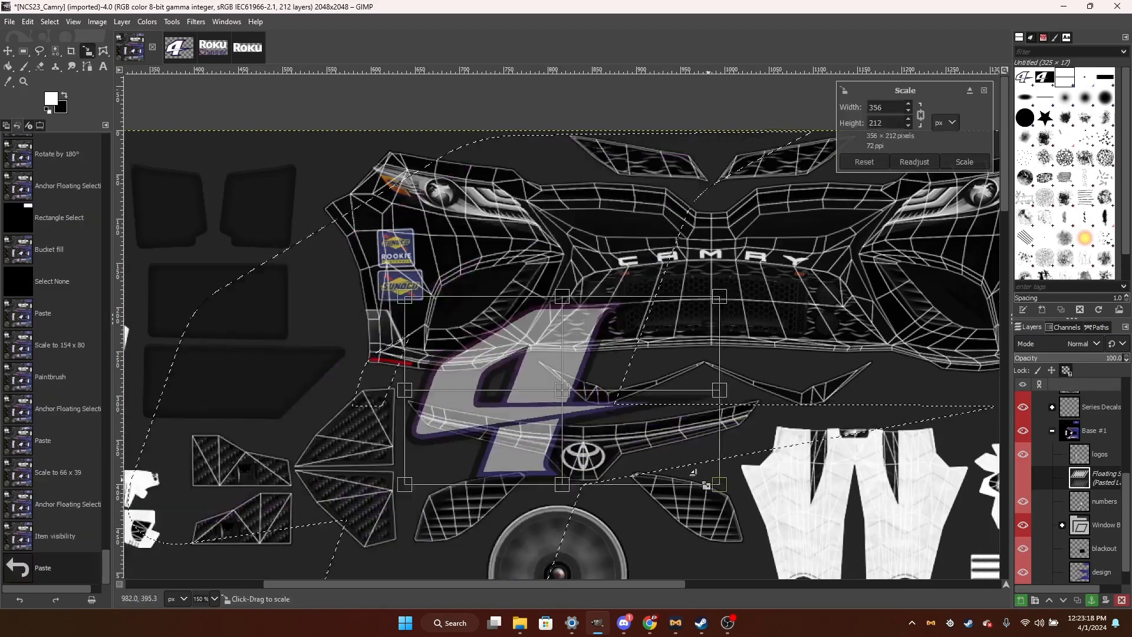
mouse_move(564, 391)
mouse_down()
mouse_move(446, 274)
mouse_move(476, 247)
mouse_up()
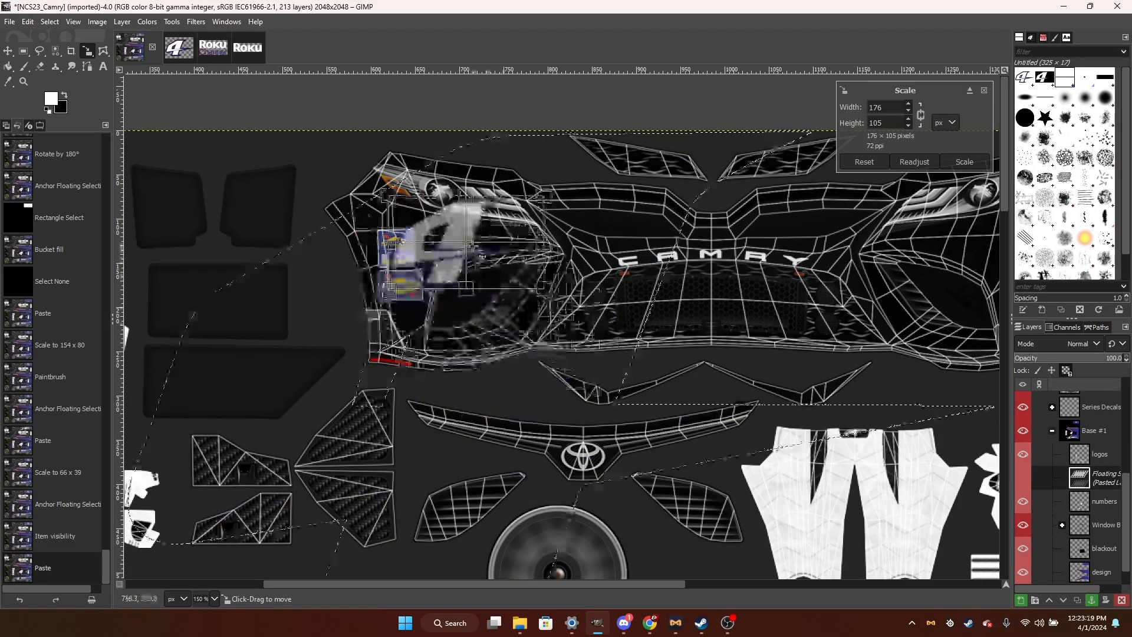
drag(550, 289, 472, 238)
scroll(483, 239, up, 3)
drag(346, 187, 403, 220)
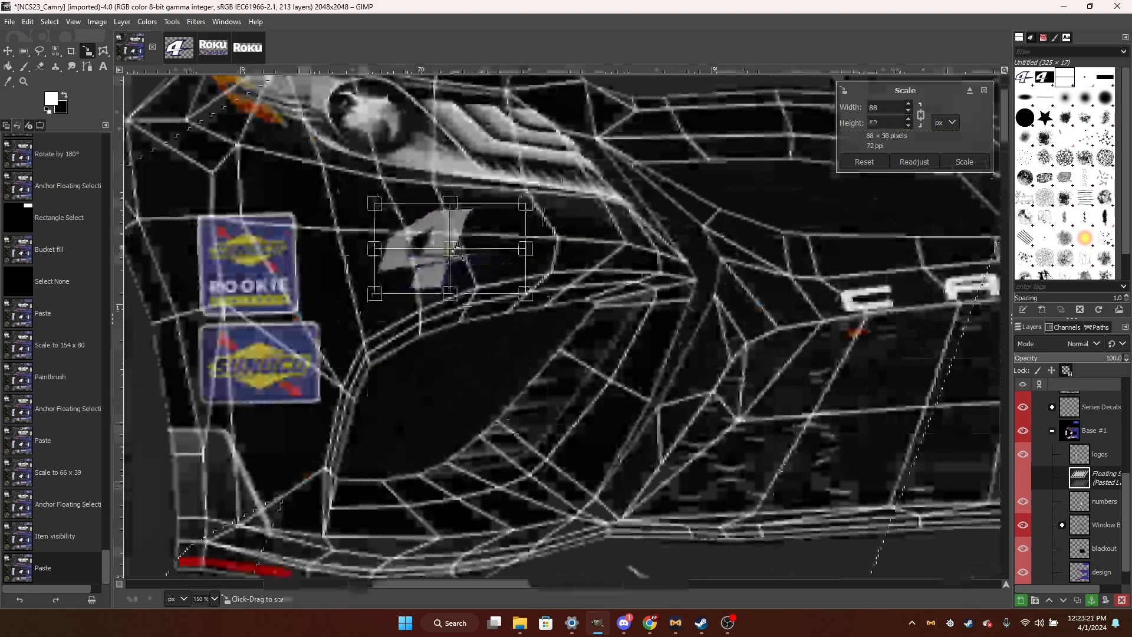
drag(455, 247, 493, 266)
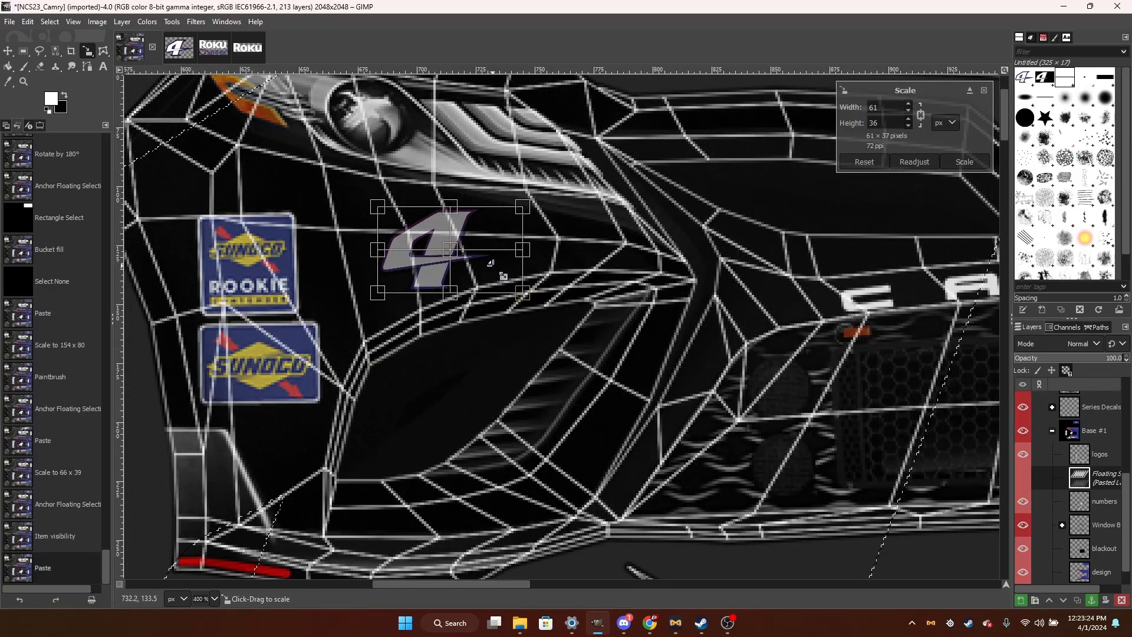
click(948, 160)
key(ctrl+h)
key(f)
scroll(235, 127, down, 1)
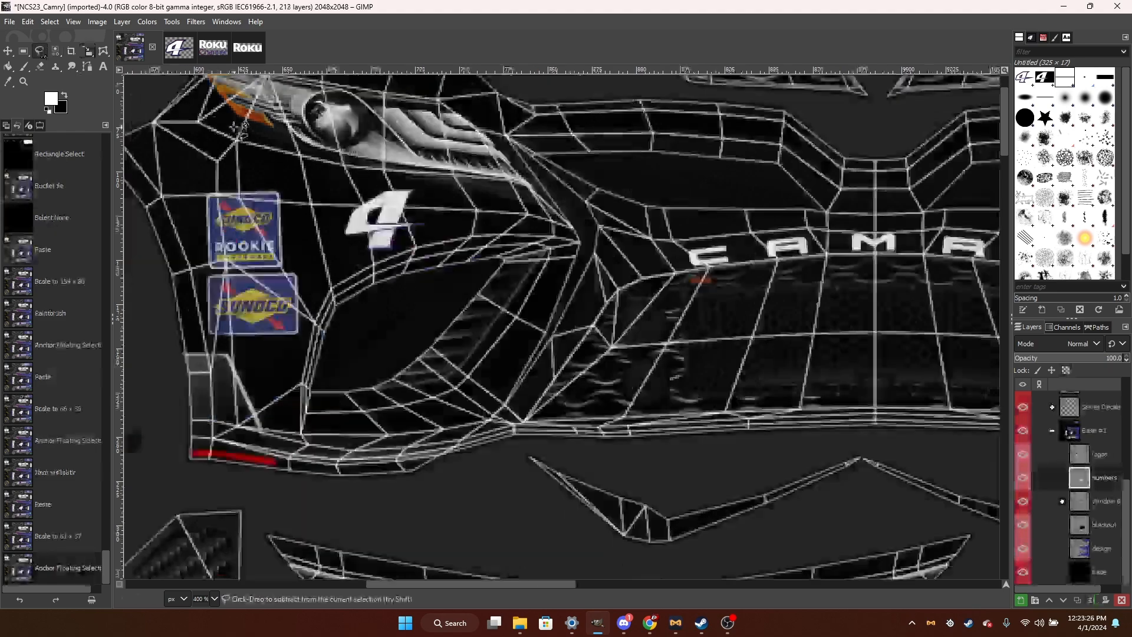
Open the EJDBadge.xcf image from the EJD logos folder.
scroll(235, 127, down, 3)
scroll(554, 210, down, 6)
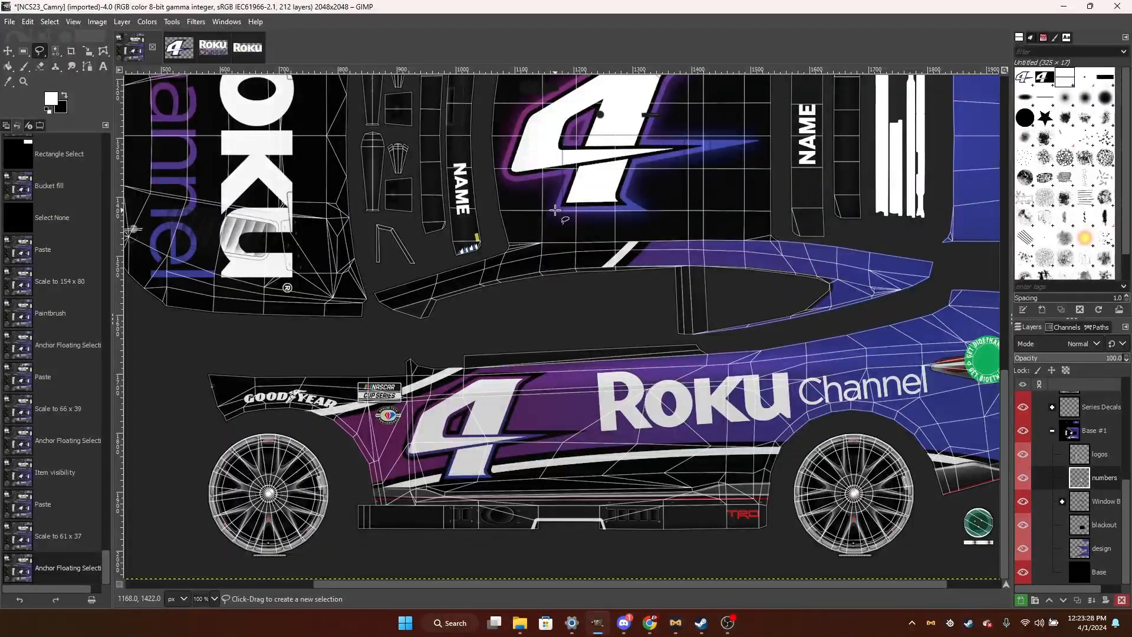
scroll(554, 210, up, 8)
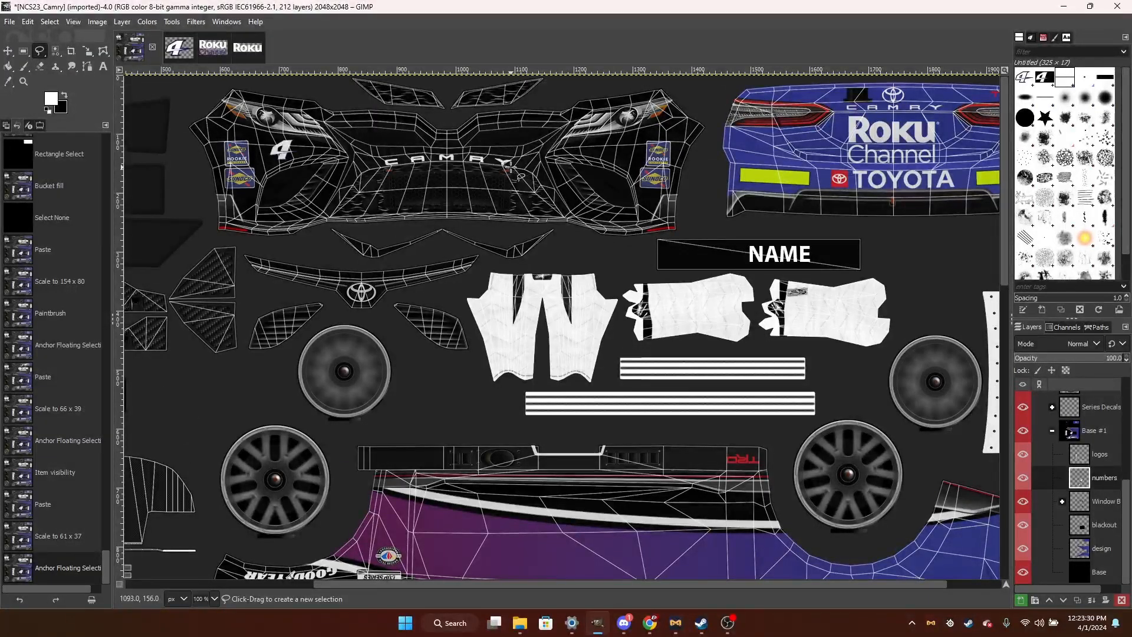
click(9, 21)
click(35, 61)
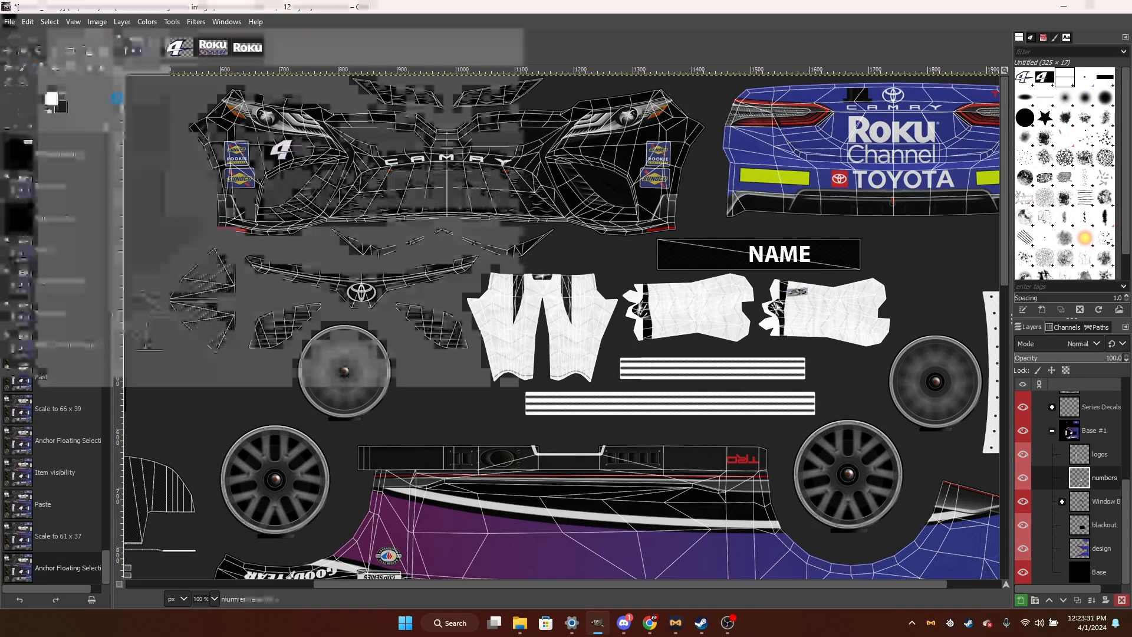
click(40, 254)
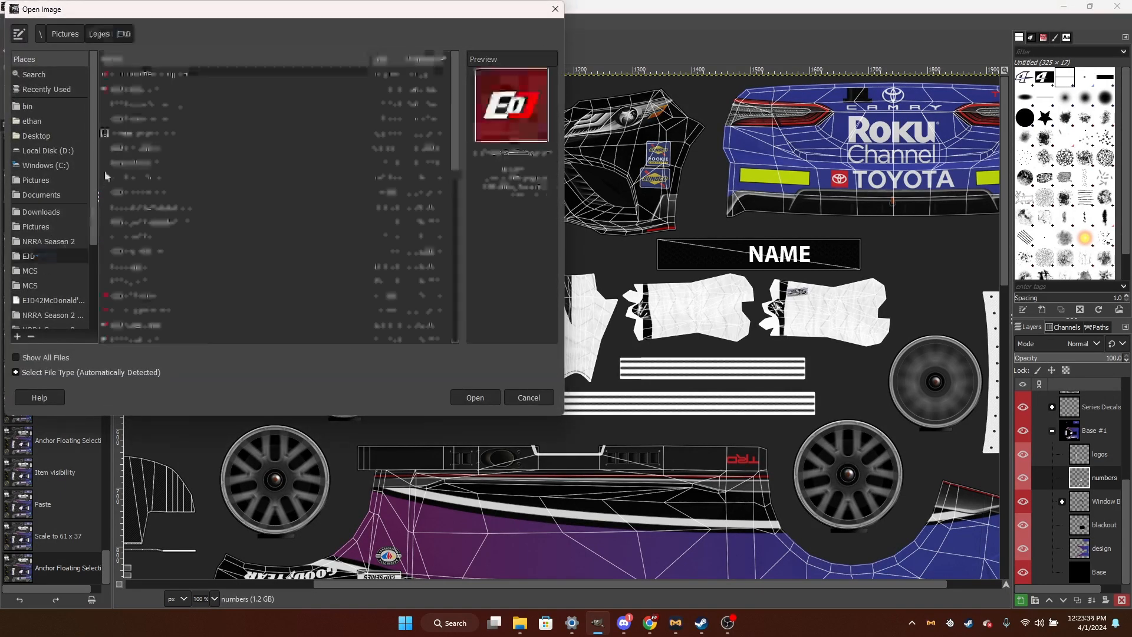
click(142, 89)
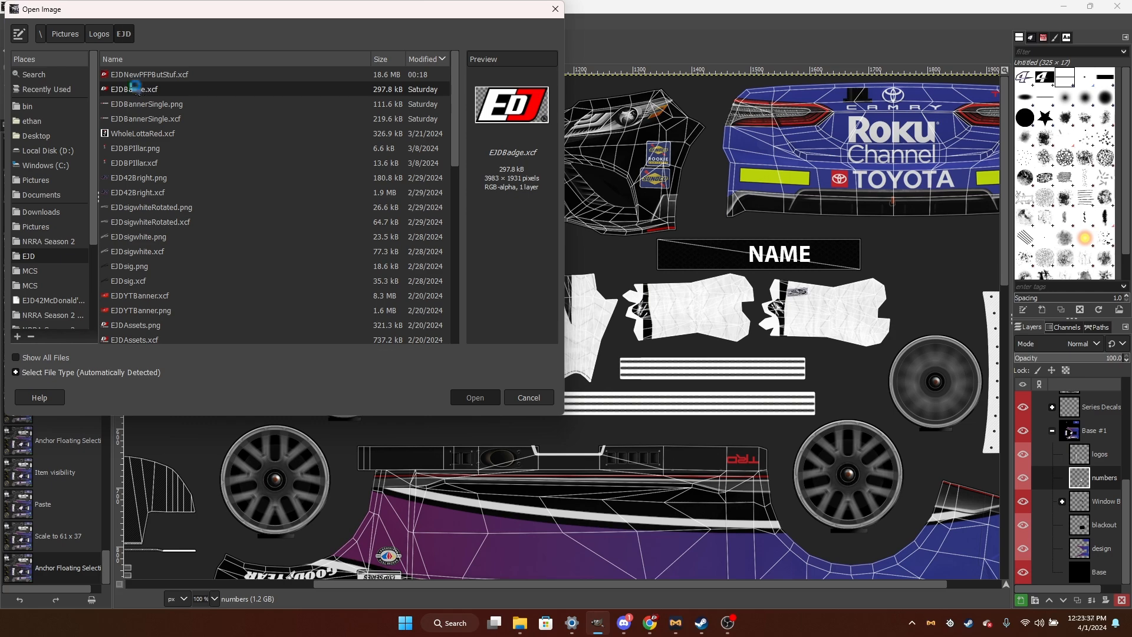
double_click(136, 89)
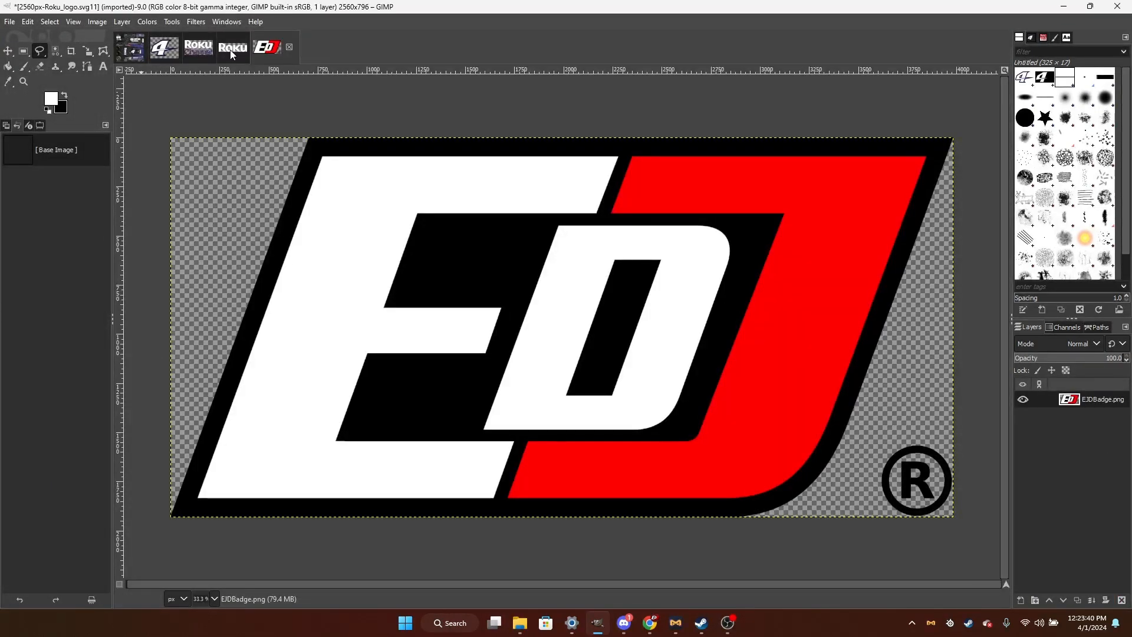
Copy the EJD badge layer and return to the Camry template.
click(230, 50)
click(278, 58)
key(ctrl+c)
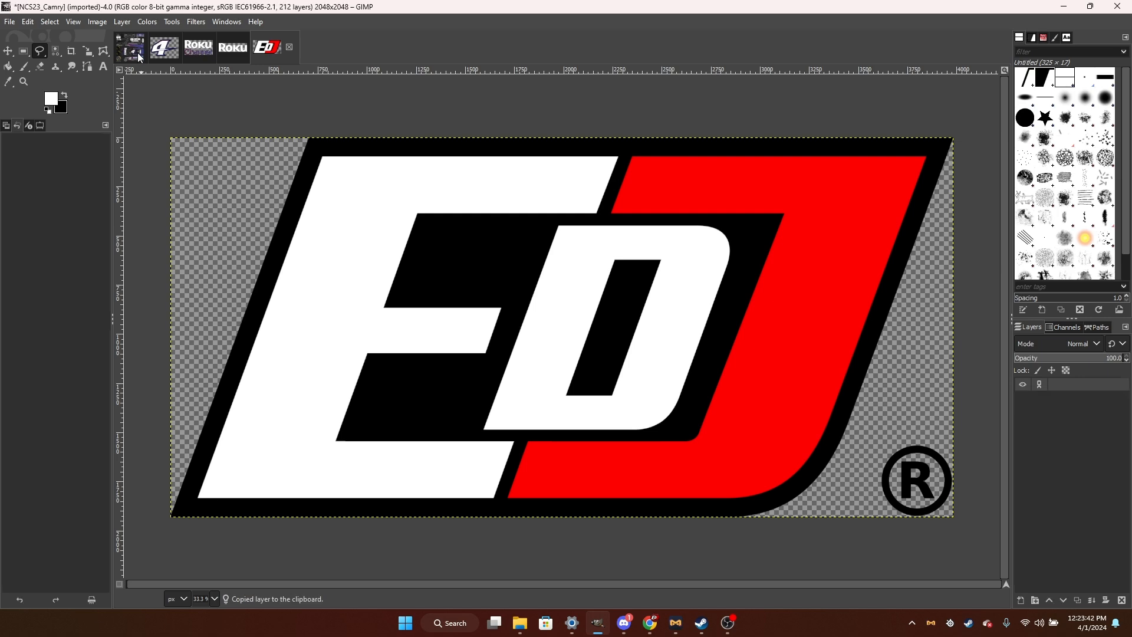
click(137, 52)
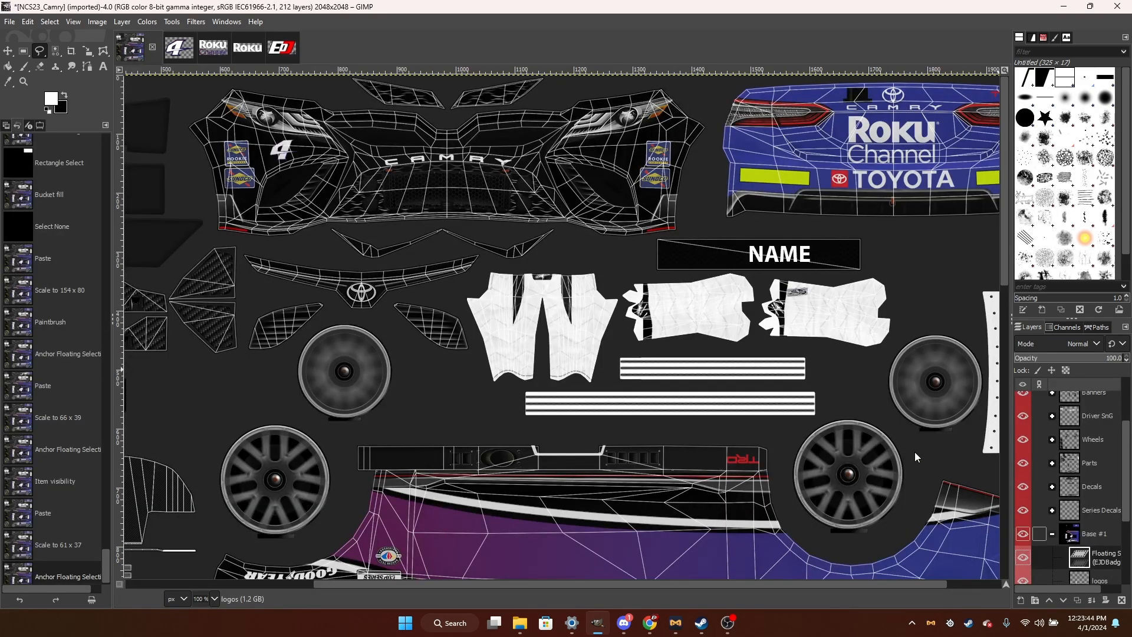
Paste the badge into the Base #1 group and scale it to 46 × 22 px below the front bumper's right headlight.
key(ctrl+v)
key(shift+s)
click(847, 434)
scroll(286, 256, down, 4)
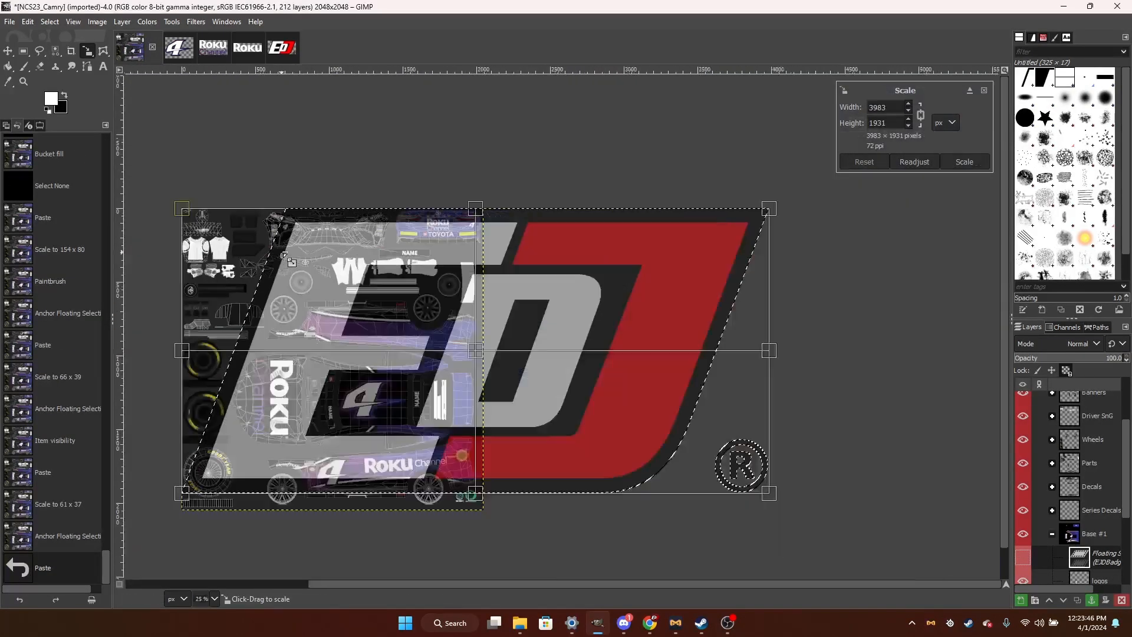
drag(581, 409, 363, 228)
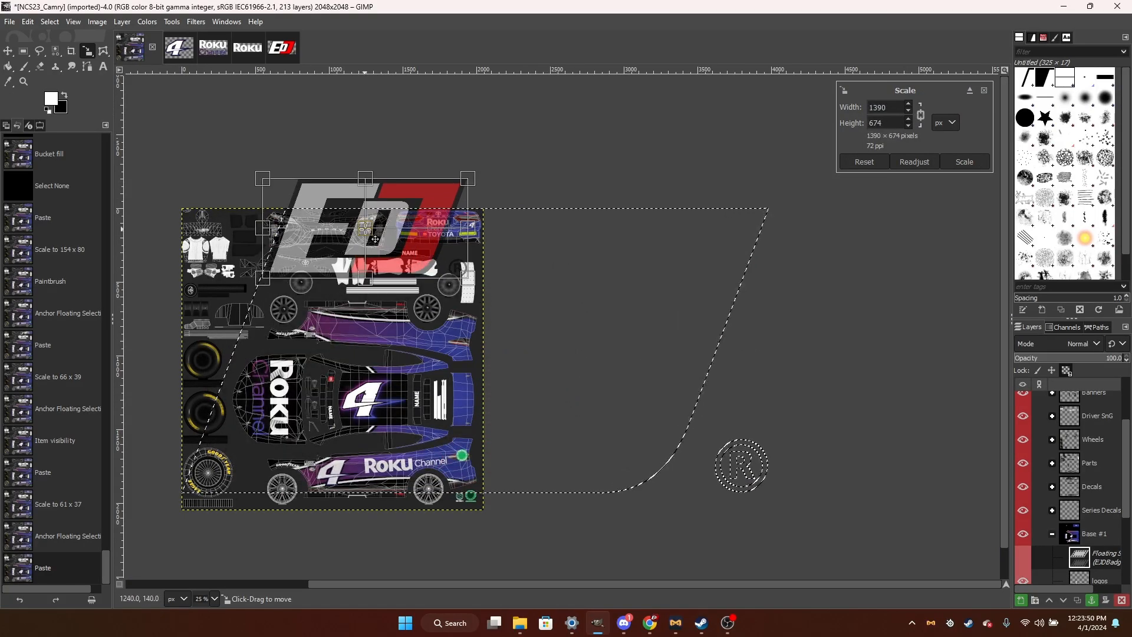
drag(411, 258, 352, 222)
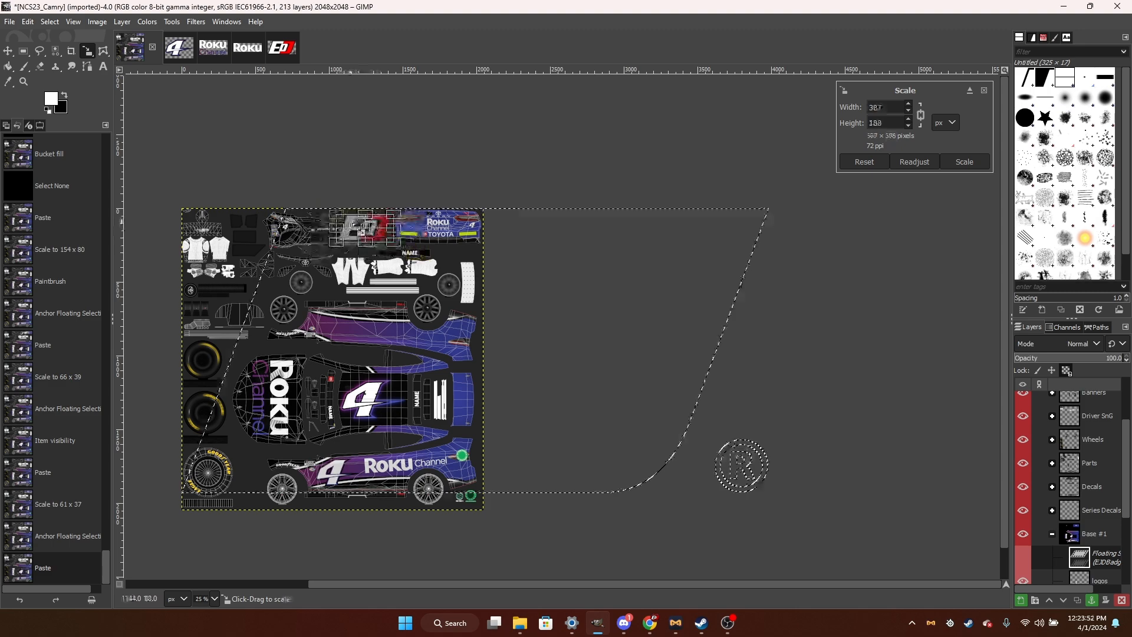
scroll(352, 222, up, 4)
drag(536, 313, 471, 272)
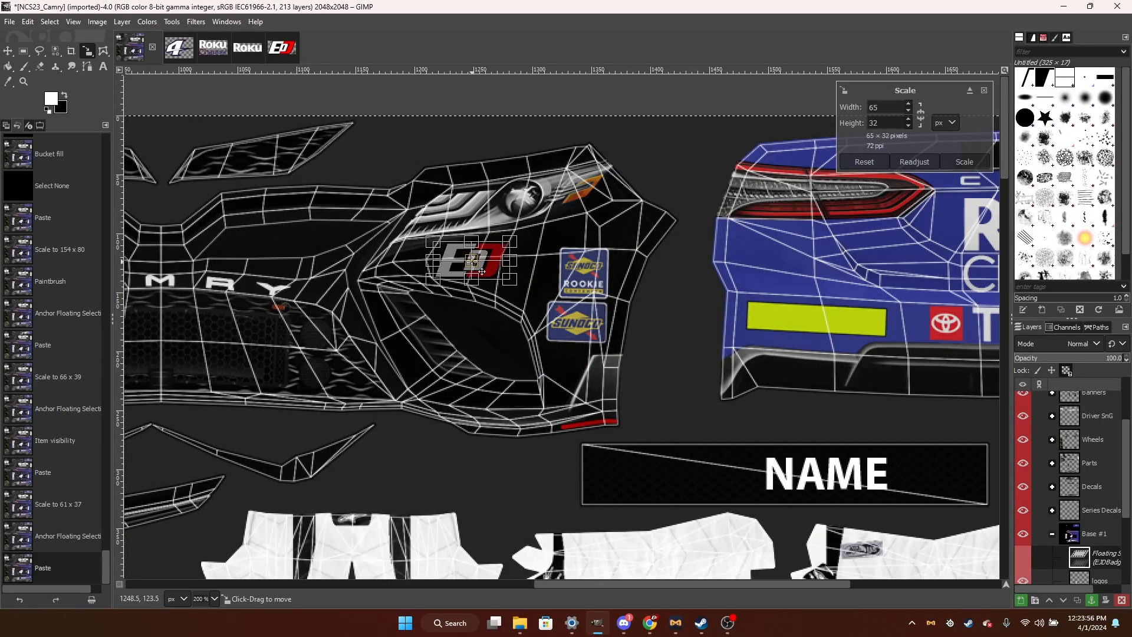
scroll(482, 272, up, 2)
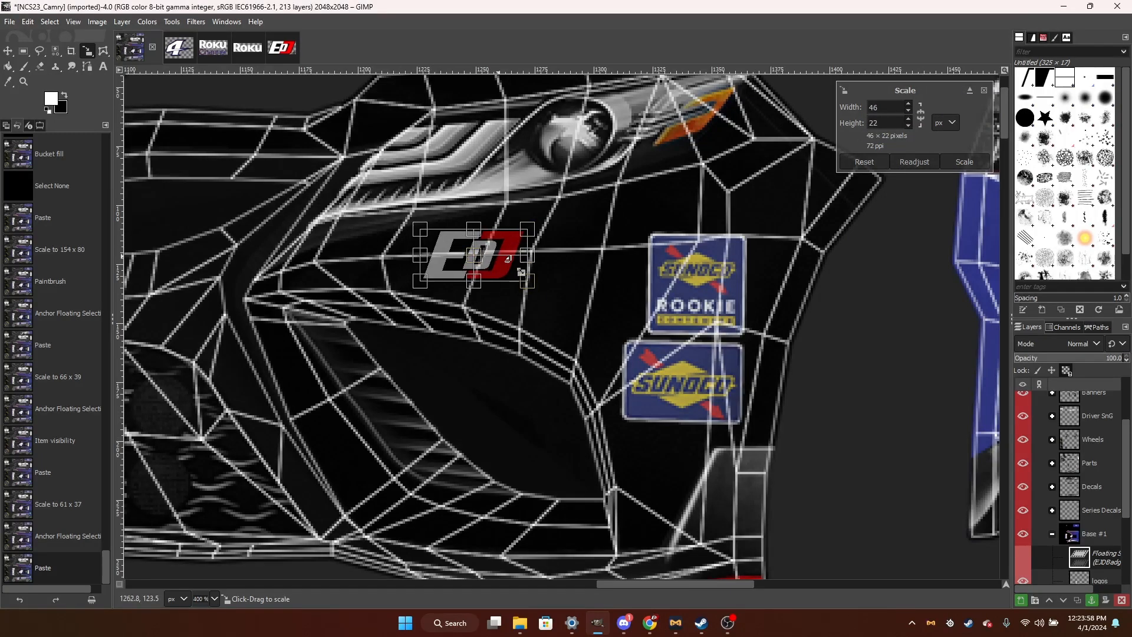
click(962, 162)
Paste another copy of the EJD badge, shrink it to 300 × 146 px and move it toward the rear panel.
scroll(518, 190, down, 3)
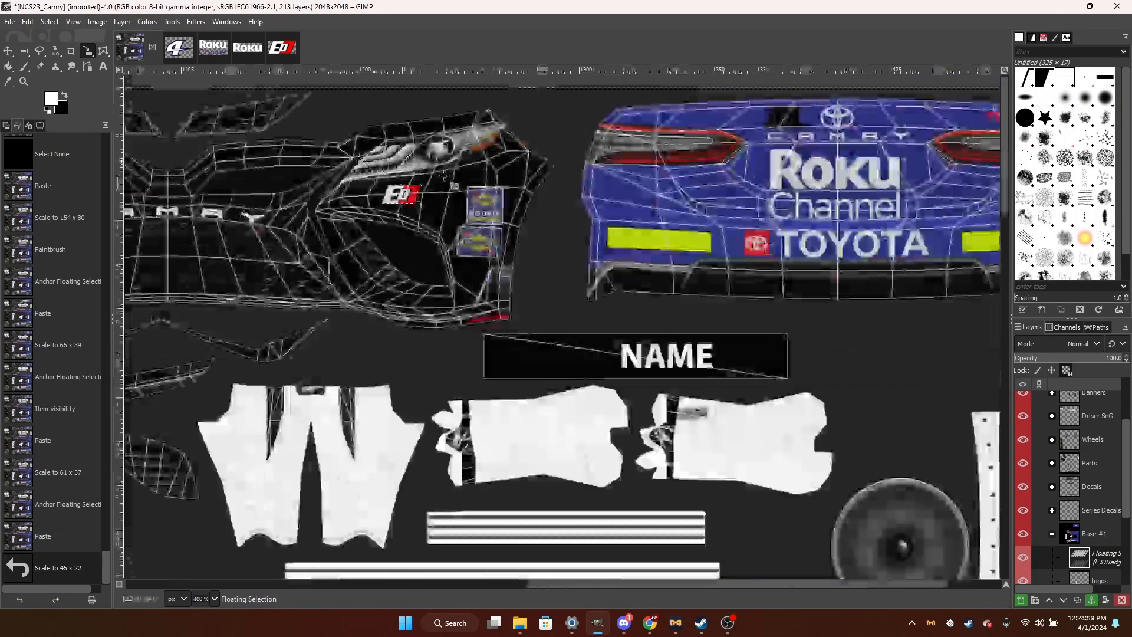
key(ctrl+v)
click(518, 190)
scroll(344, 148, down, 2)
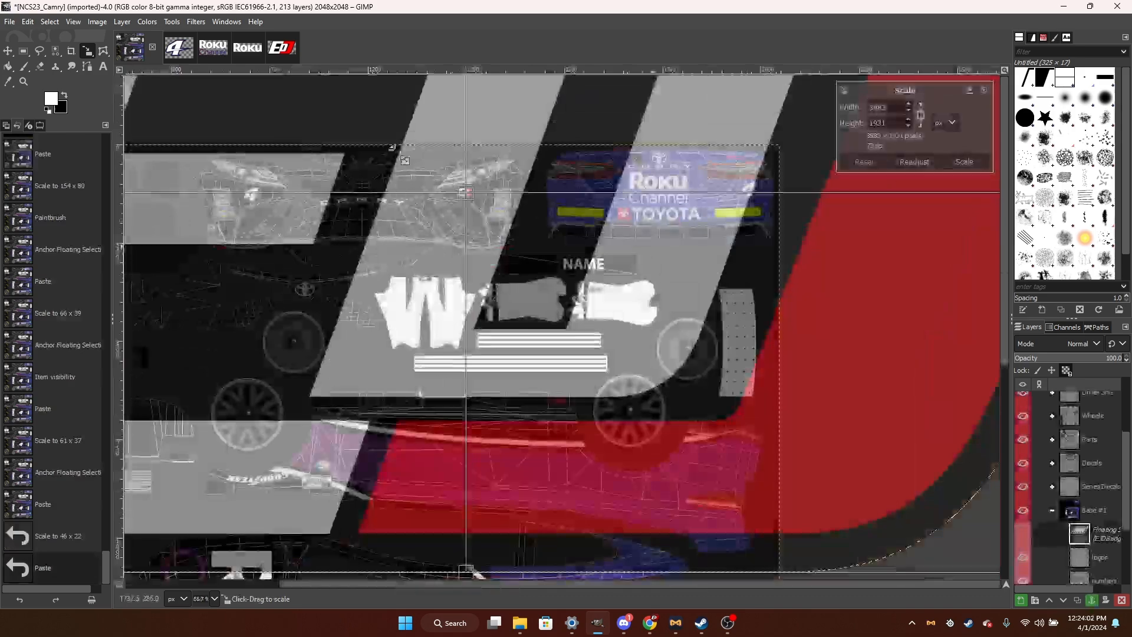
drag(345, 149, 407, 164)
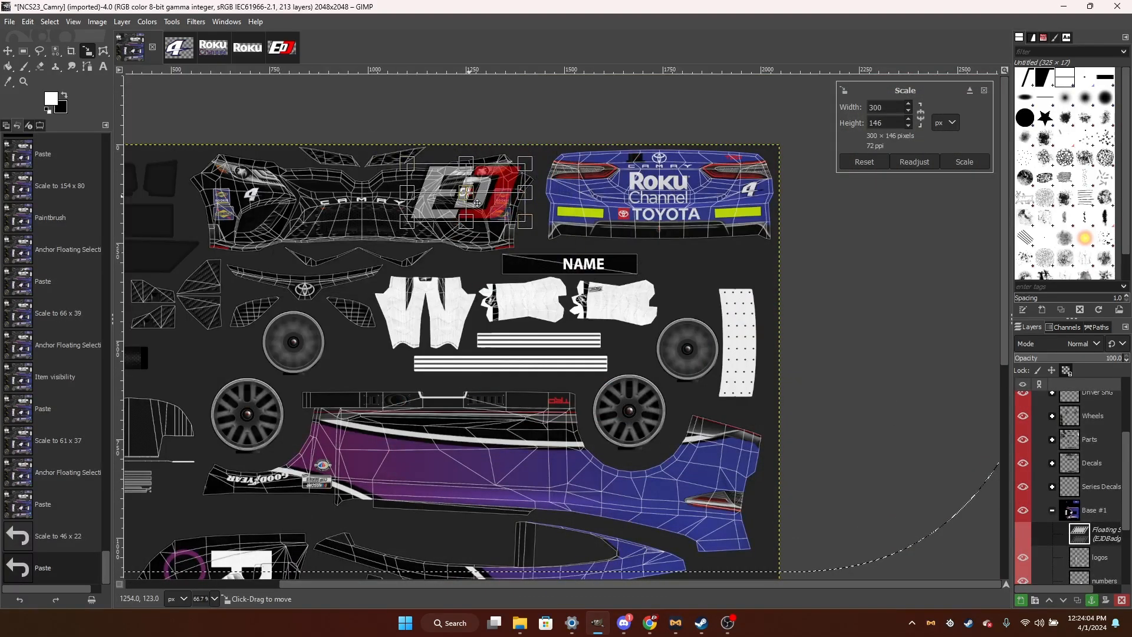
drag(466, 192, 562, 187)
Scale the second badge to 50 × 24 px below the rear panel's left taillight and anchor it to the logos layer.
scroll(576, 189, up, 2)
drag(413, 120, 512, 168)
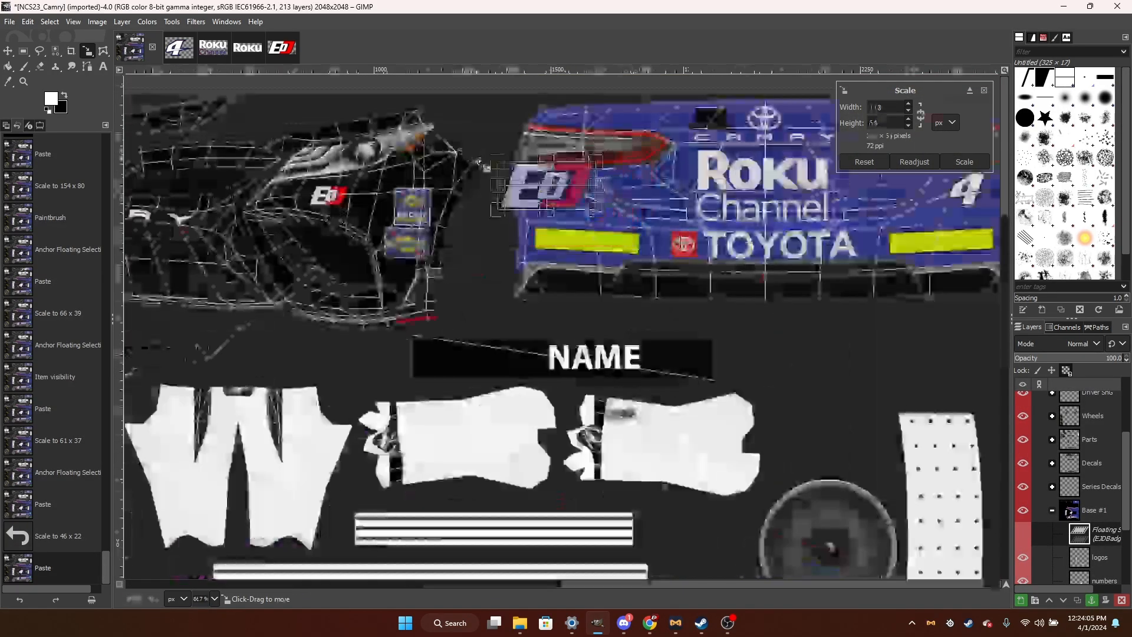
scroll(551, 173, up, 2)
scroll(567, 194, up, 3)
drag(614, 235, 577, 218)
drag(488, 204, 503, 191)
scroll(512, 197, down, 9)
scroll(516, 298, up, 7)
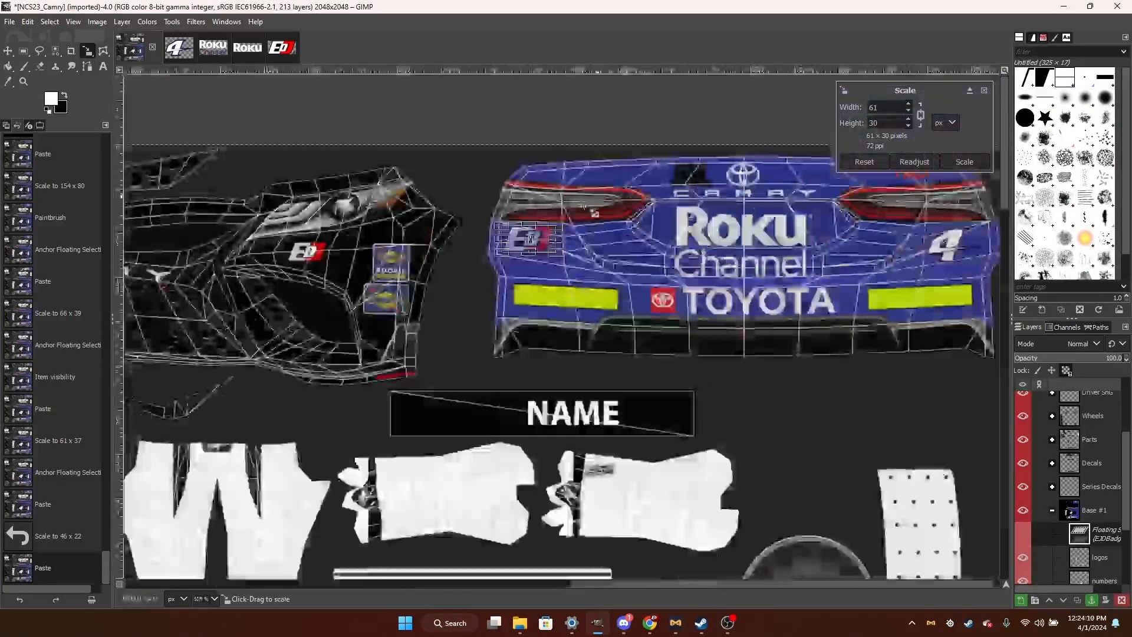
drag(518, 293, 500, 293)
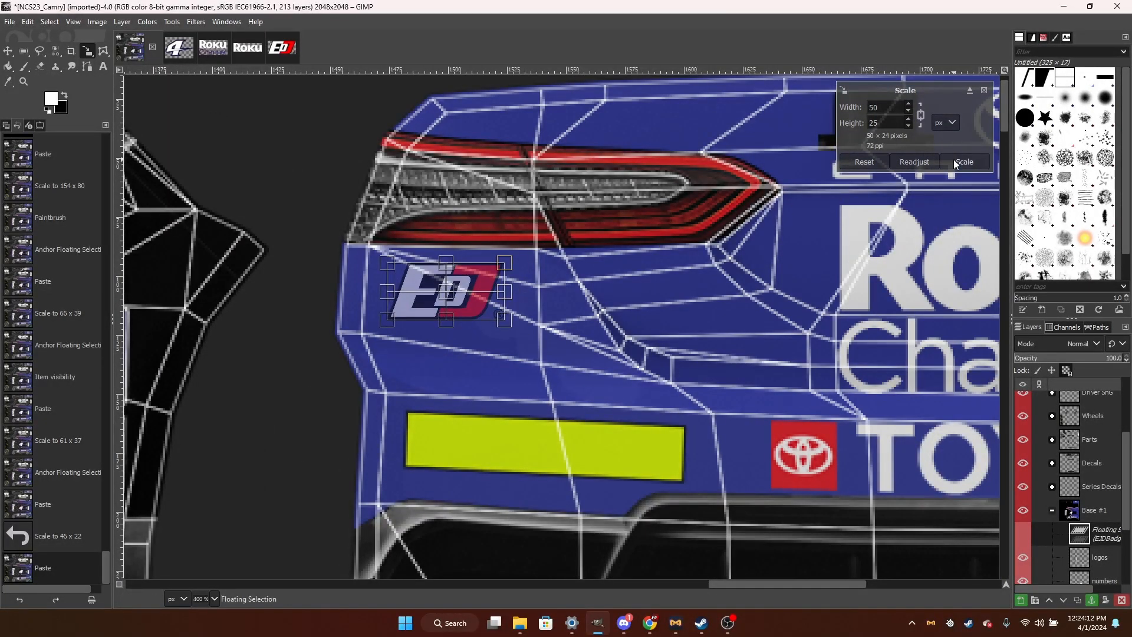
key(Return)
scroll(498, 313, down, 5)
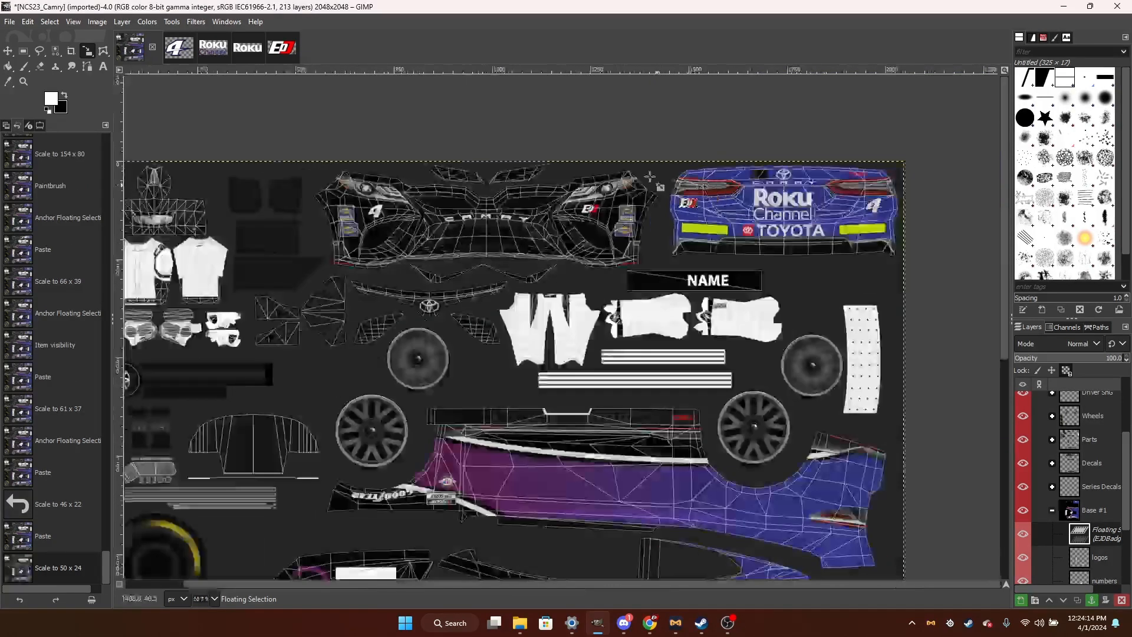
click(40, 50)
click(216, 112)
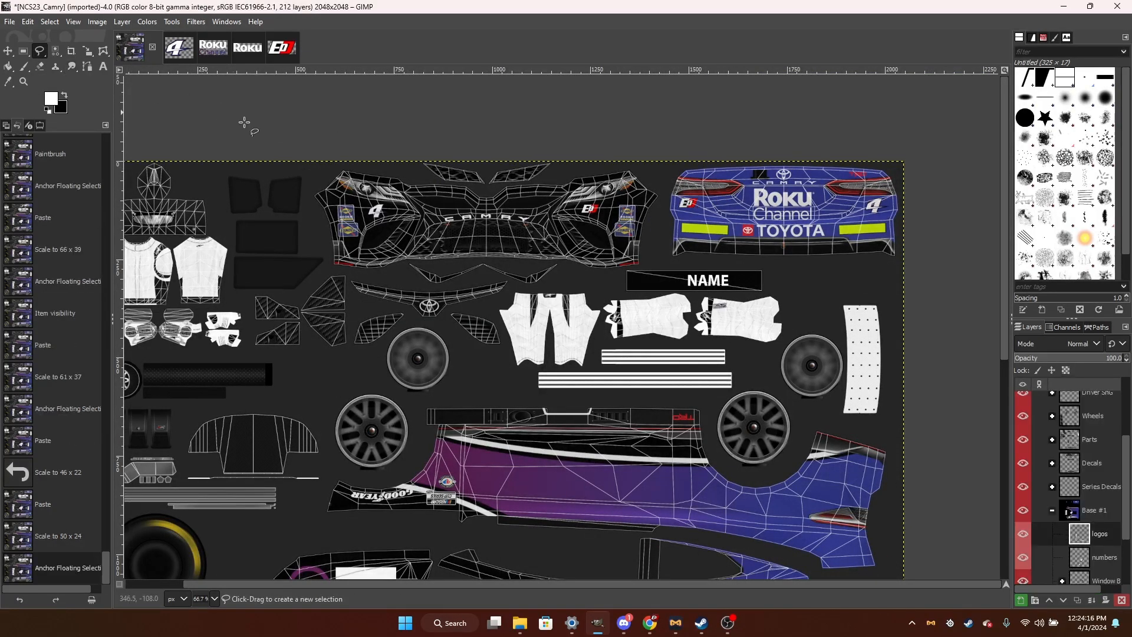
Examine the placement of the badges and numbers on the bumpers, together with the hood, roof and side designs.
scroll(615, 175, up, 3)
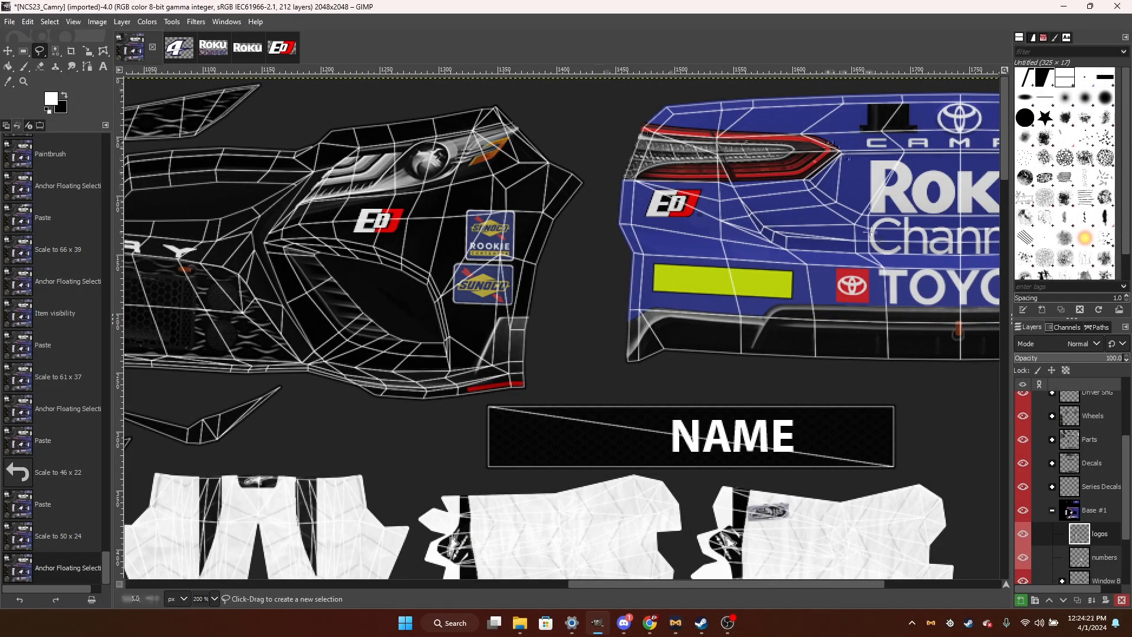
scroll(866, 233, down, 4)
scroll(727, 223, up, 3)
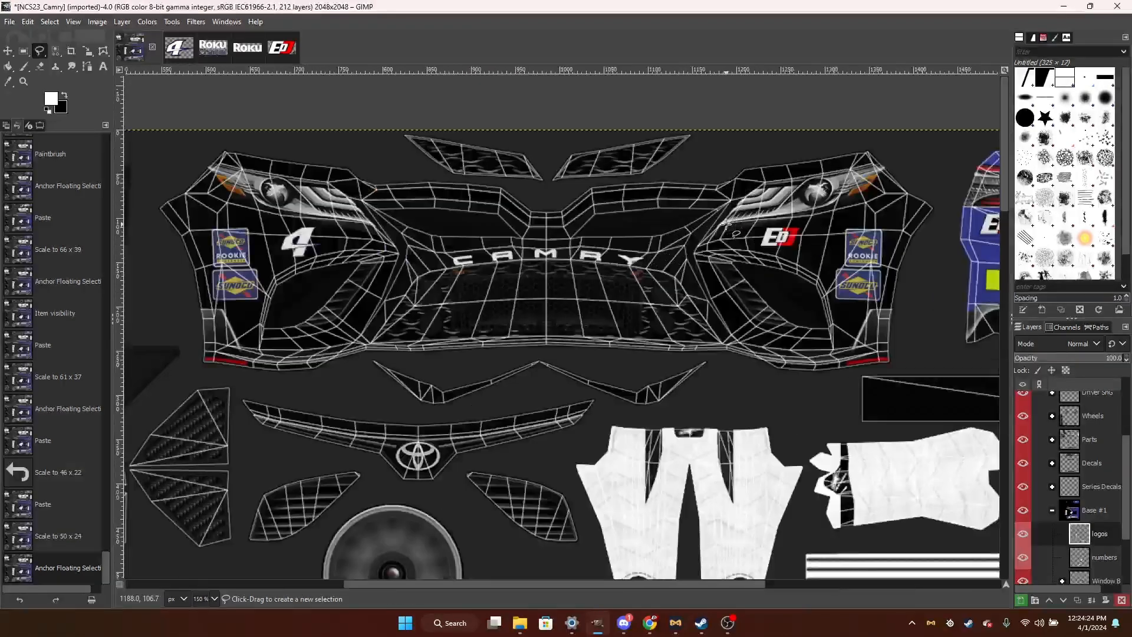
scroll(727, 223, down, 10)
scroll(732, 227, down, 1)
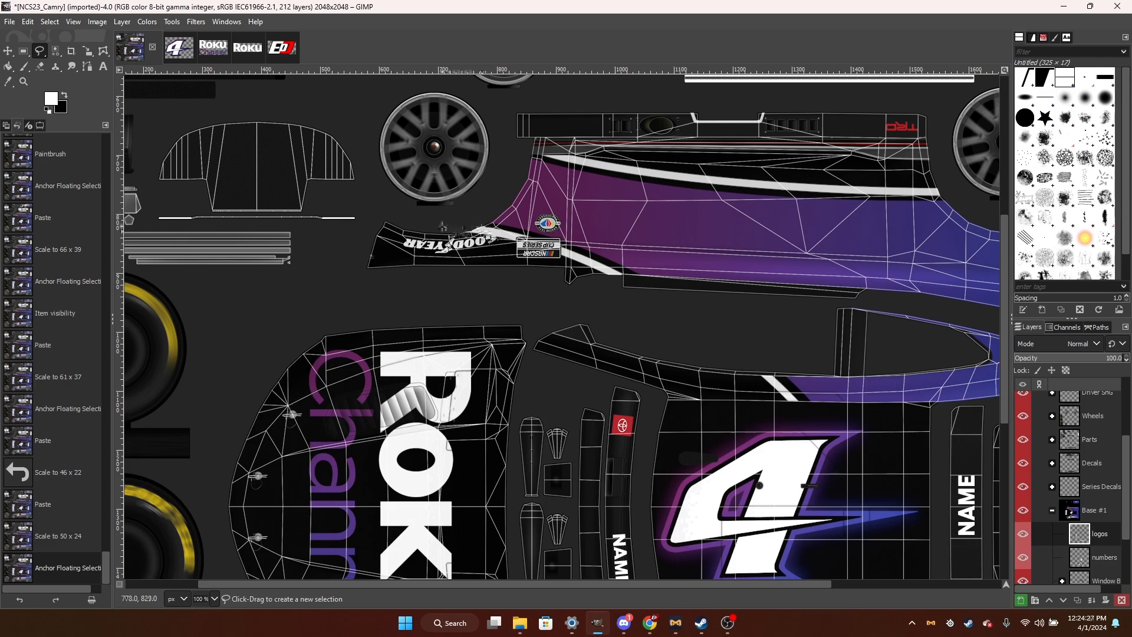
scroll(527, 316, up, 8)
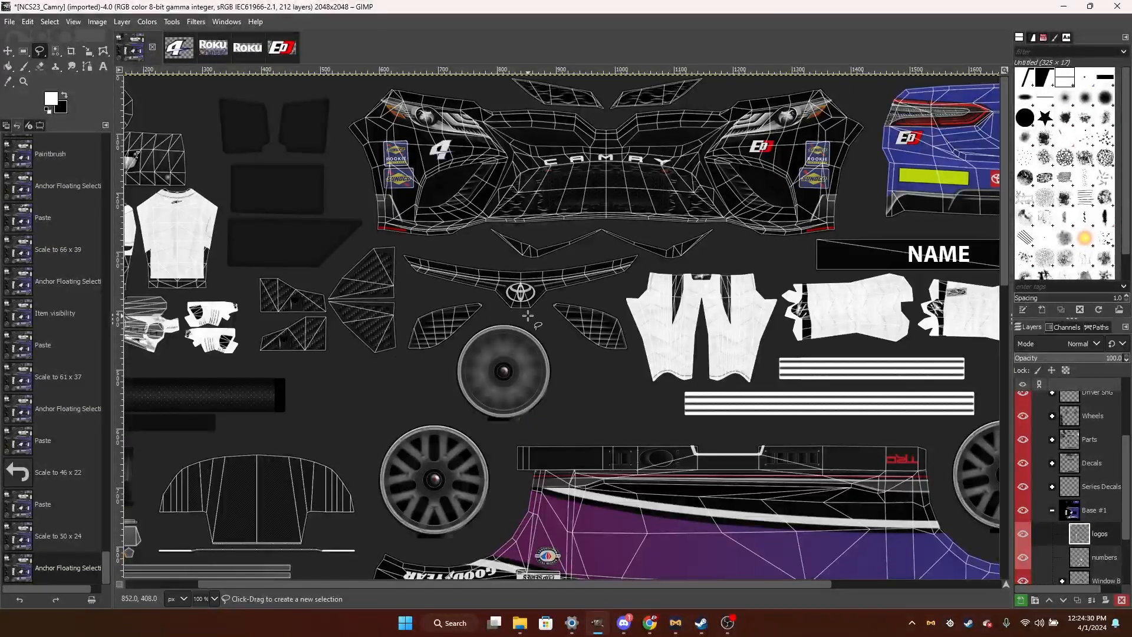
On the design layer, draw a curved two-anchor path from outside the front bumper's outer headlight edge to the grille's centre below CAMRY.
scroll(1106, 533, down, 3)
click(1102, 531)
click(1102, 551)
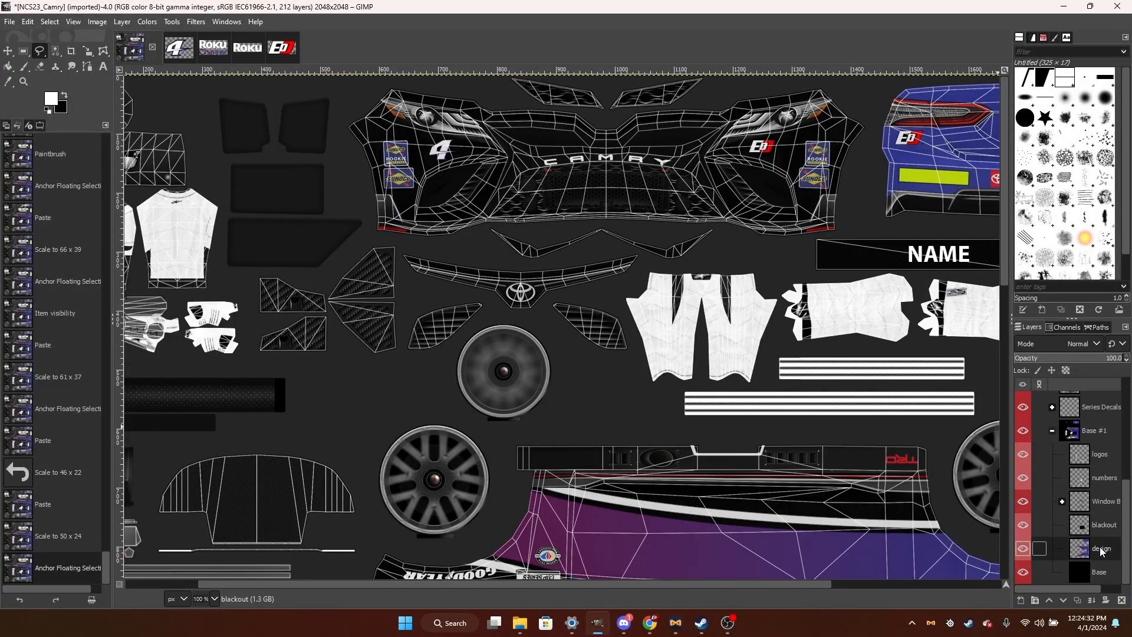
click(84, 68)
click(338, 130)
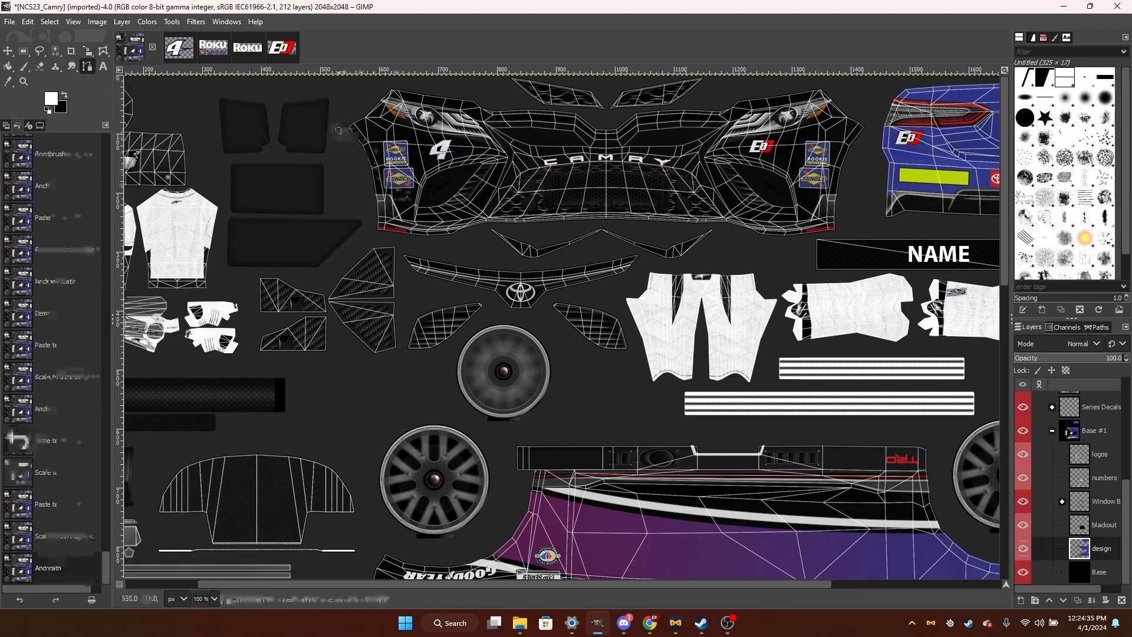
scroll(407, 193, down, 4)
scroll(407, 193, up, 4)
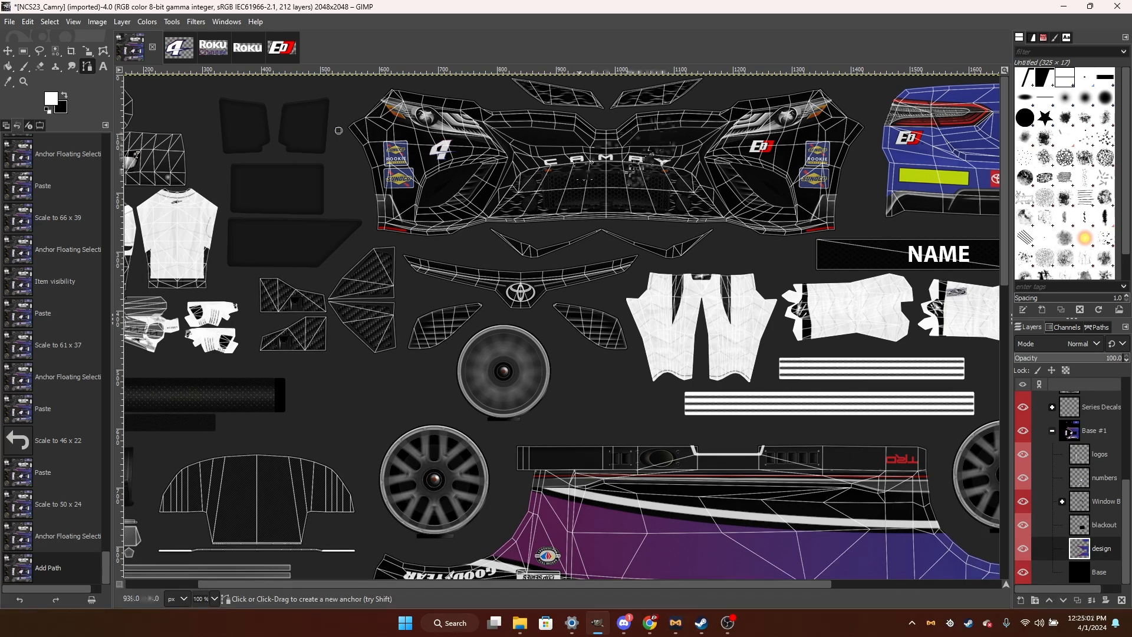
scroll(616, 141, up, 2)
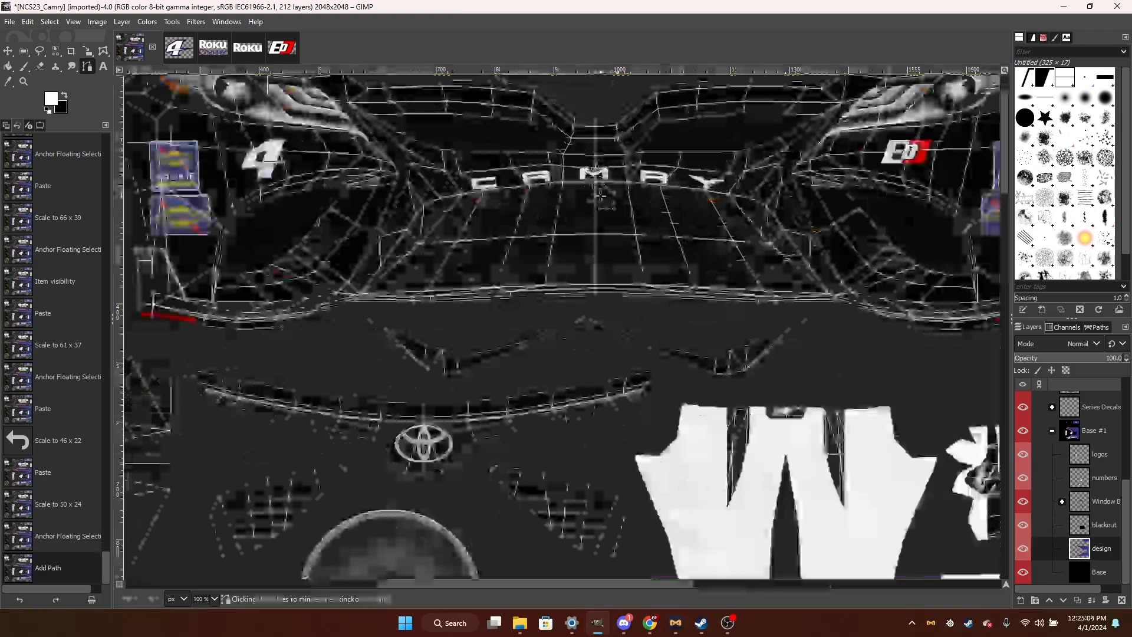
click(595, 191)
drag(596, 191, 522, 207)
drag(563, 249, 495, 228)
Fine-tune the path's outer anchor beside the front bumper and stroke the path in white as a stripe.
scroll(495, 228, down, 2)
scroll(280, 177, up, 2)
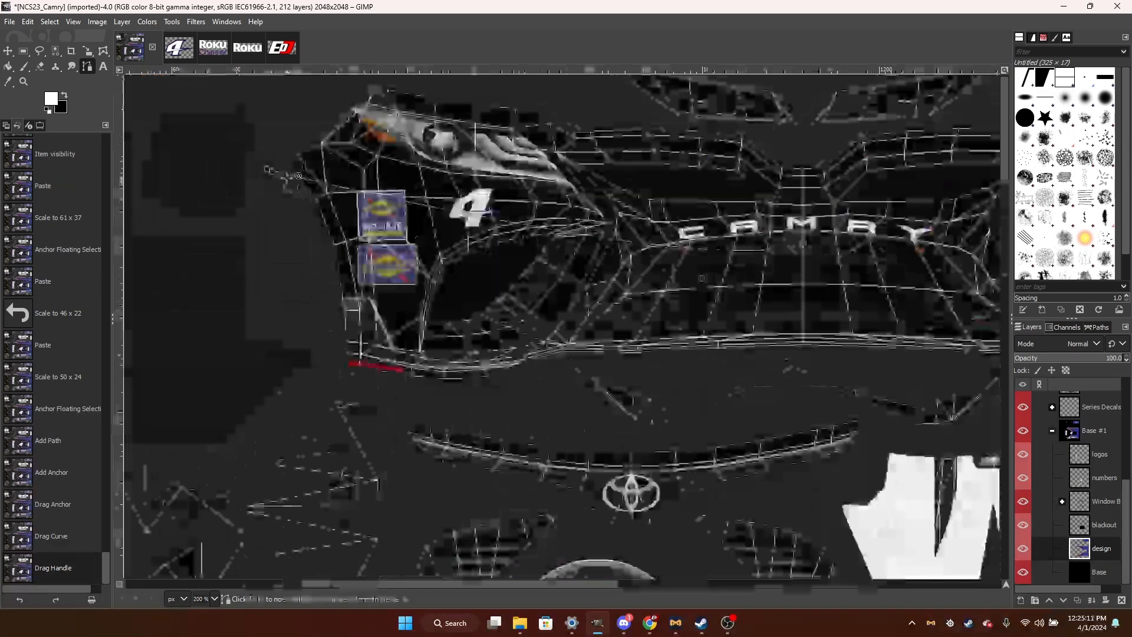
drag(267, 169, 267, 165)
click(42, 127)
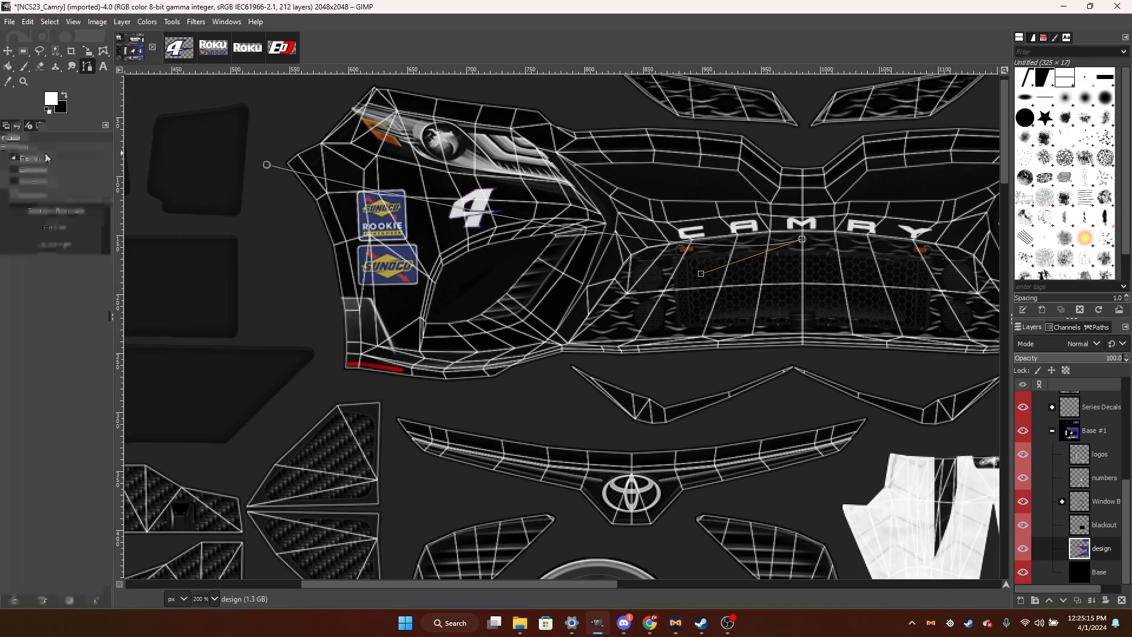
click(62, 252)
click(142, 357)
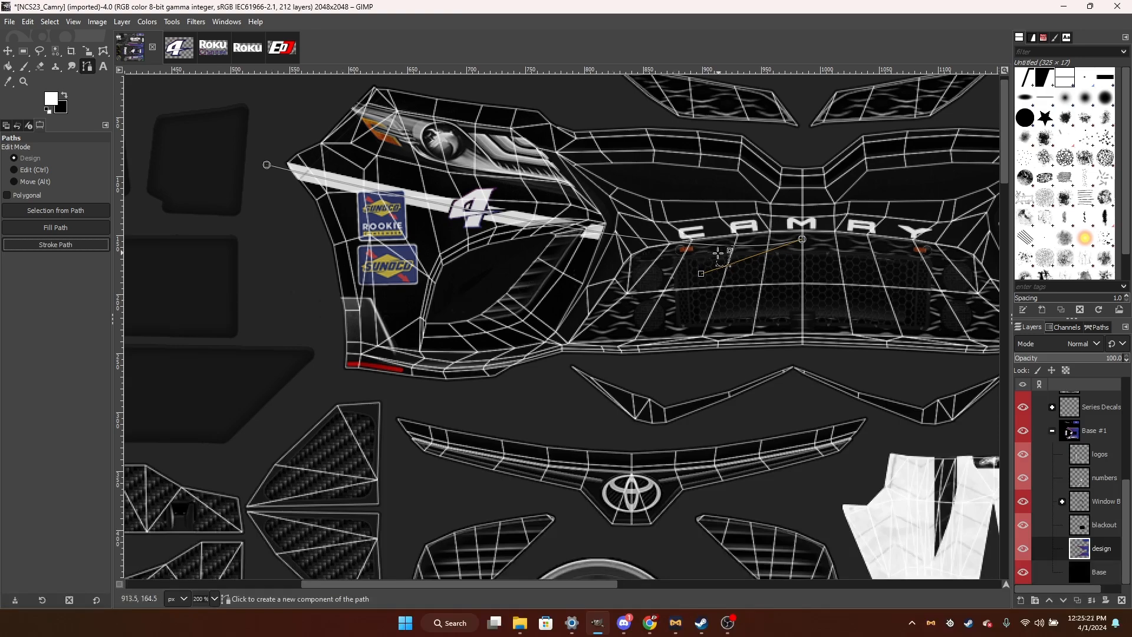
Move the whole stripe path slightly down so it follows the lower edge of the white stripe.
scroll(718, 252, down, 4)
scroll(708, 252, up, 4)
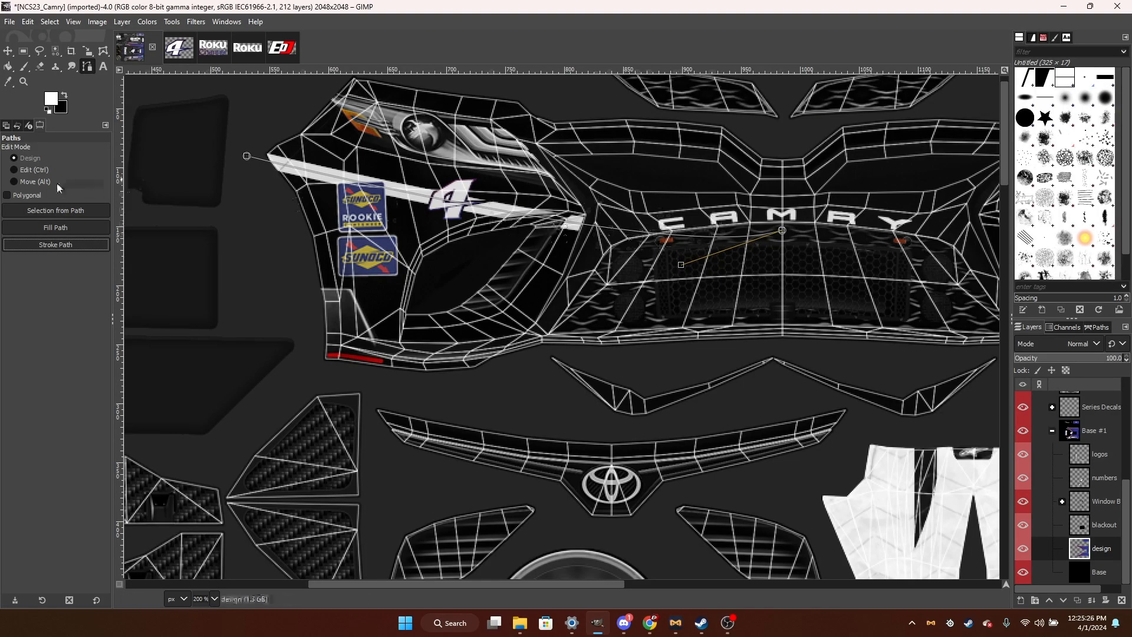
click(35, 181)
drag(246, 156, 242, 174)
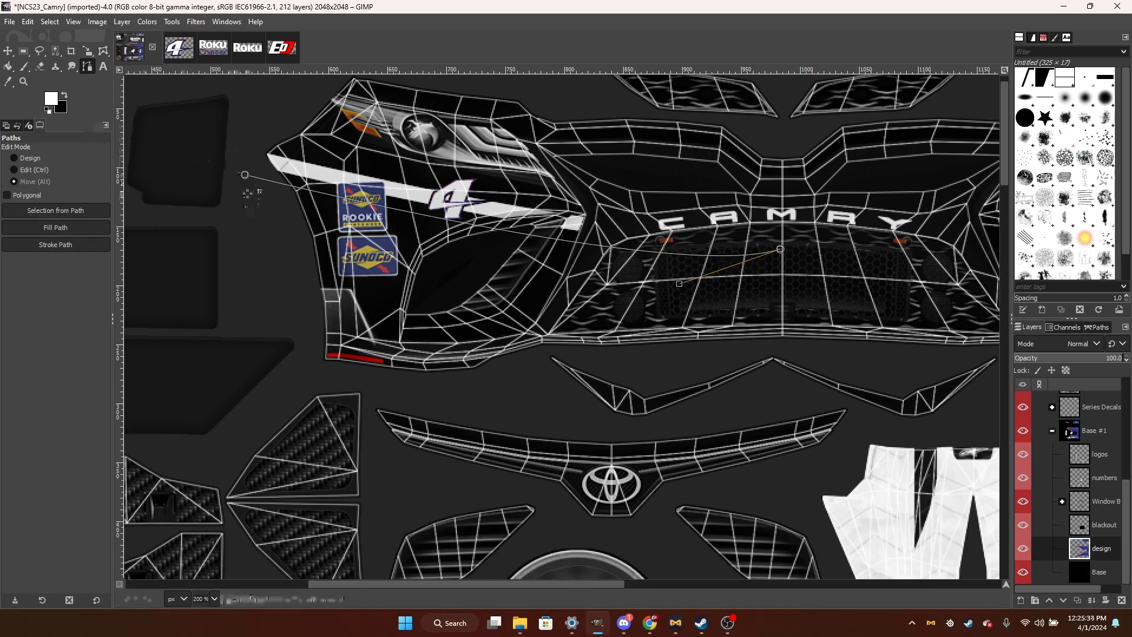
Extend the path with straight segments around the outer side and underside of the number 4 half of the bumper, up to the grille centre.
click(42, 159)
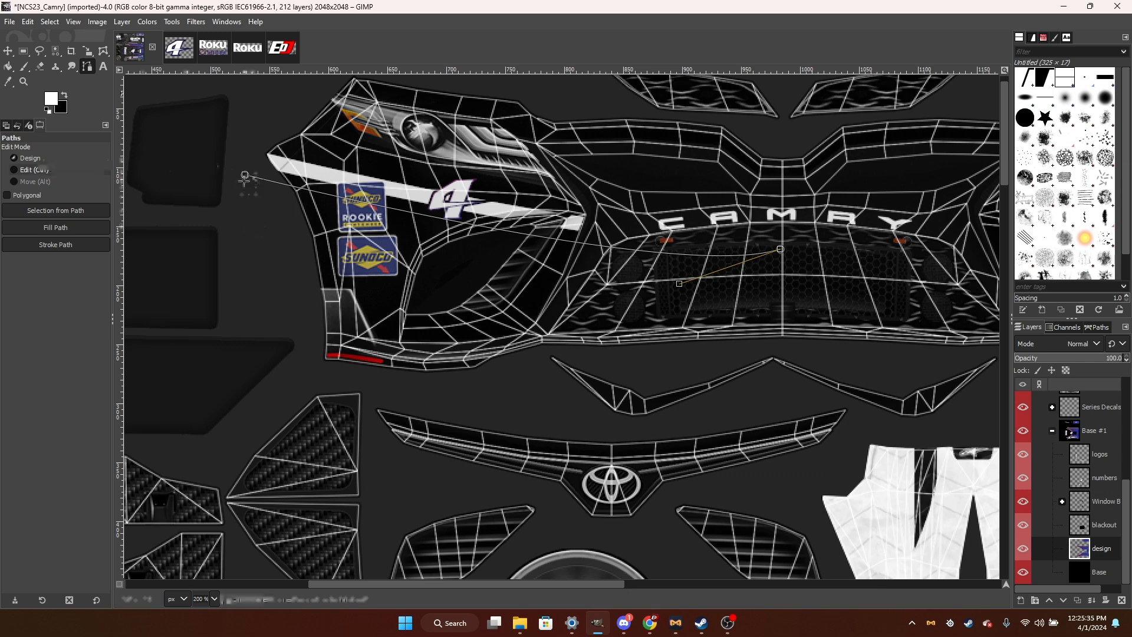
click(259, 227)
ctrl+click(245, 175)
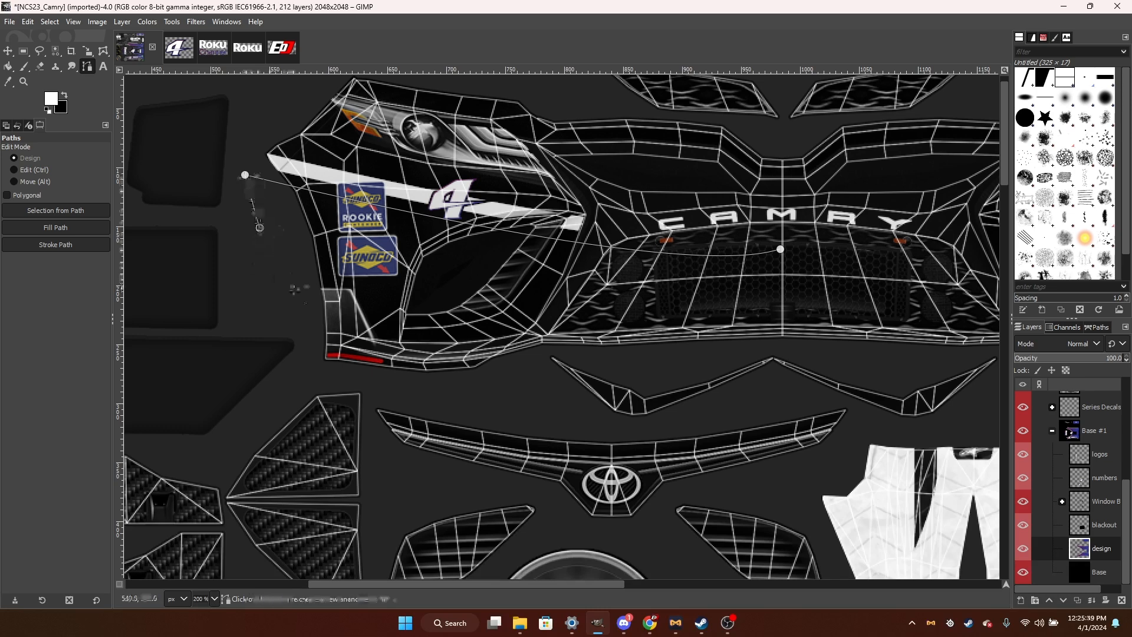
click(297, 310)
click(296, 363)
click(333, 384)
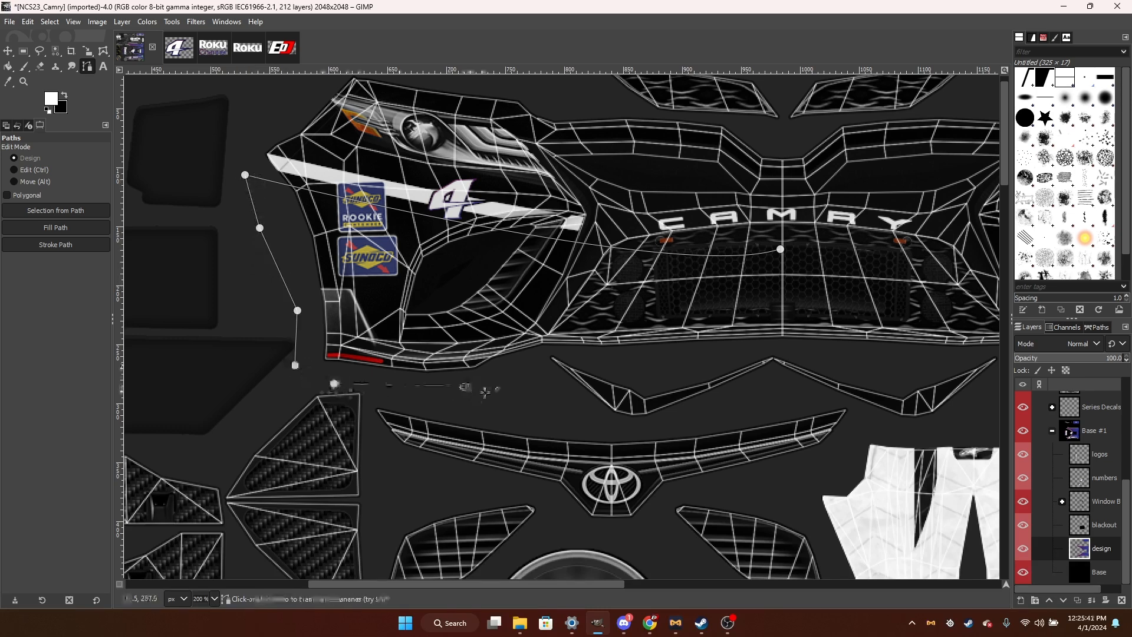
click(463, 386)
click(646, 376)
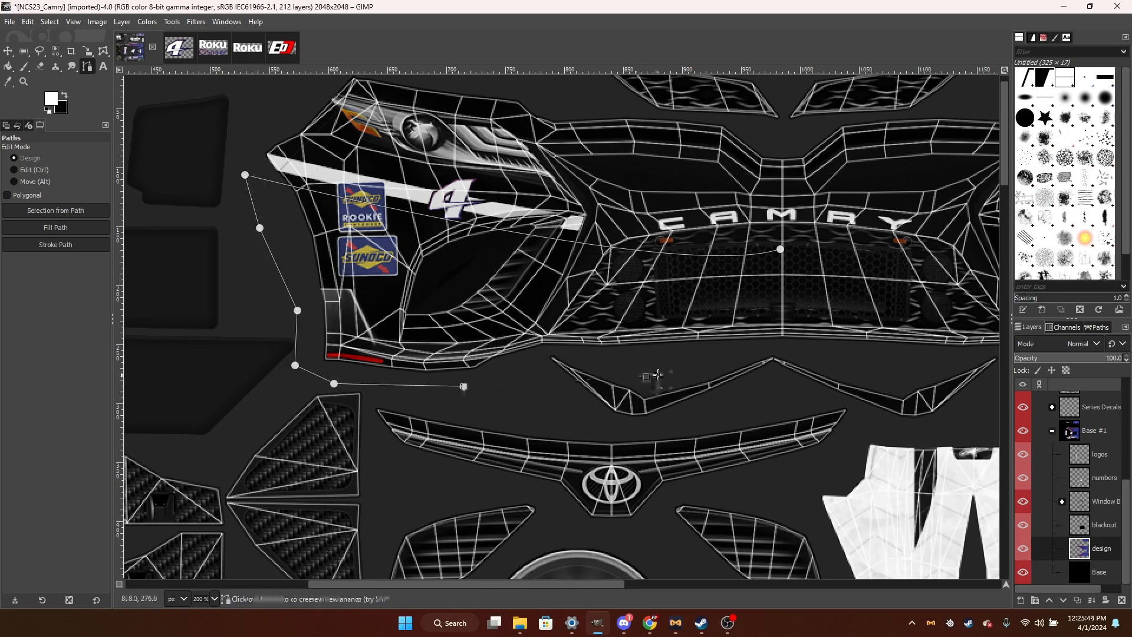
click(797, 355)
click(788, 267)
key(4)
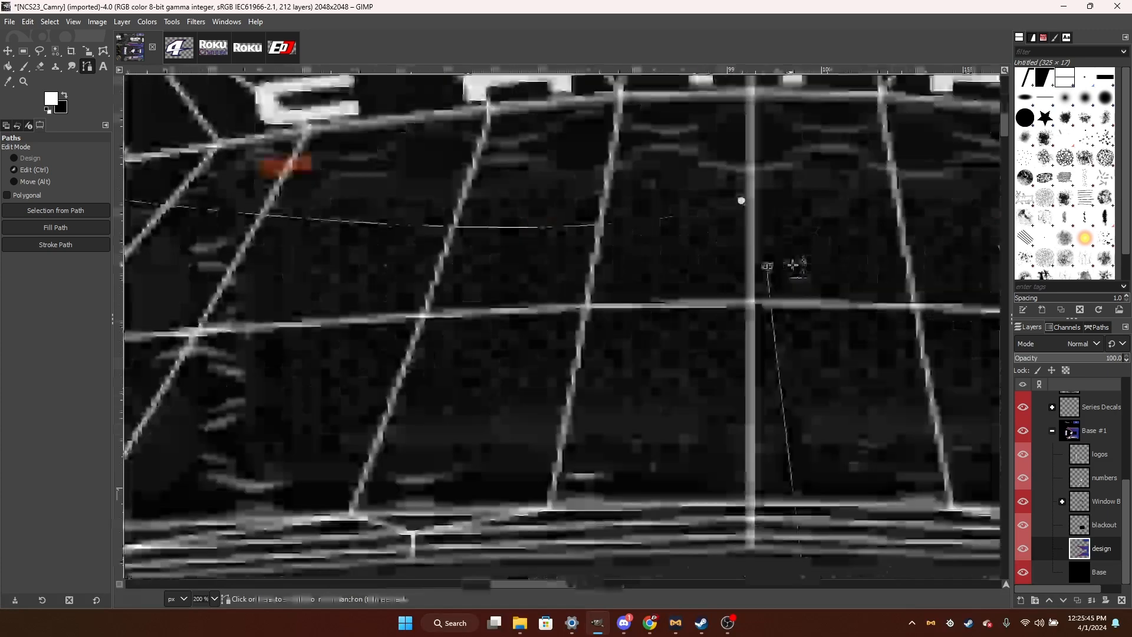
Level the last anchor with the grille-centre anchor, close the path and convert it to a selection.
drag(769, 266, 771, 200)
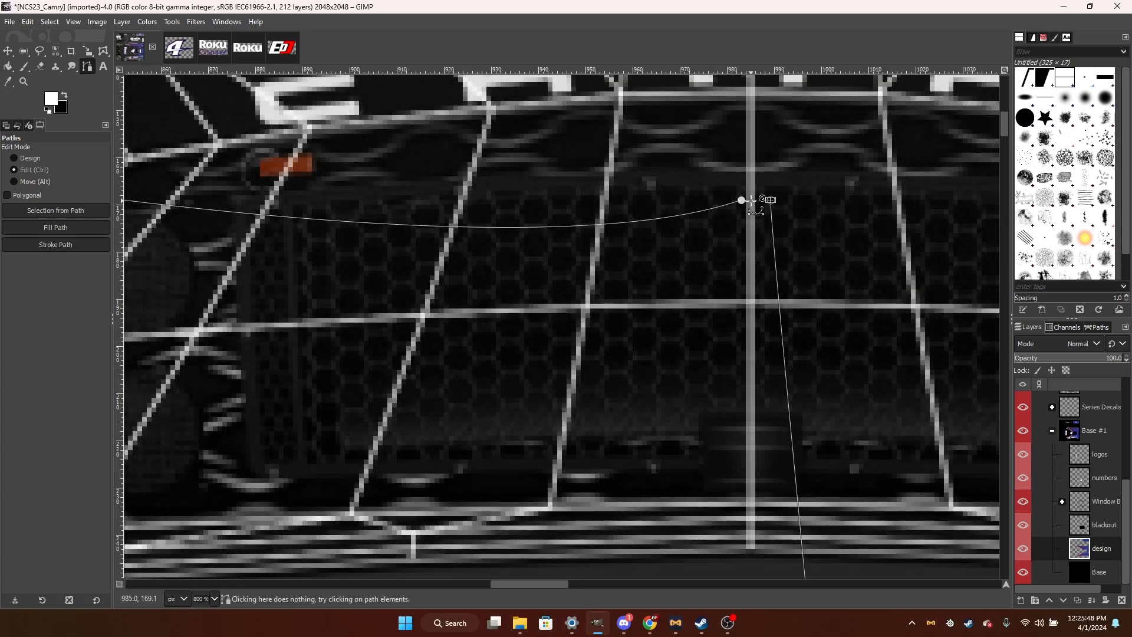
ctrl+click(741, 200)
scroll(801, 223, down, 5)
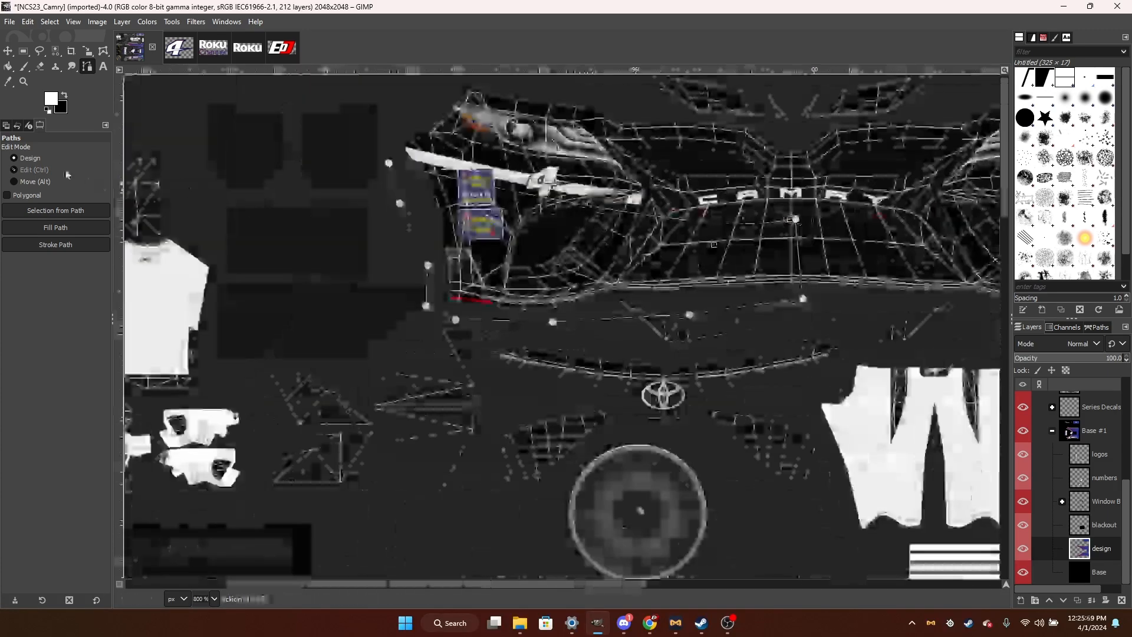
click(51, 214)
Fill the selected lower bumper area with the dark purple from the recent colours and clear the selection.
click(8, 66)
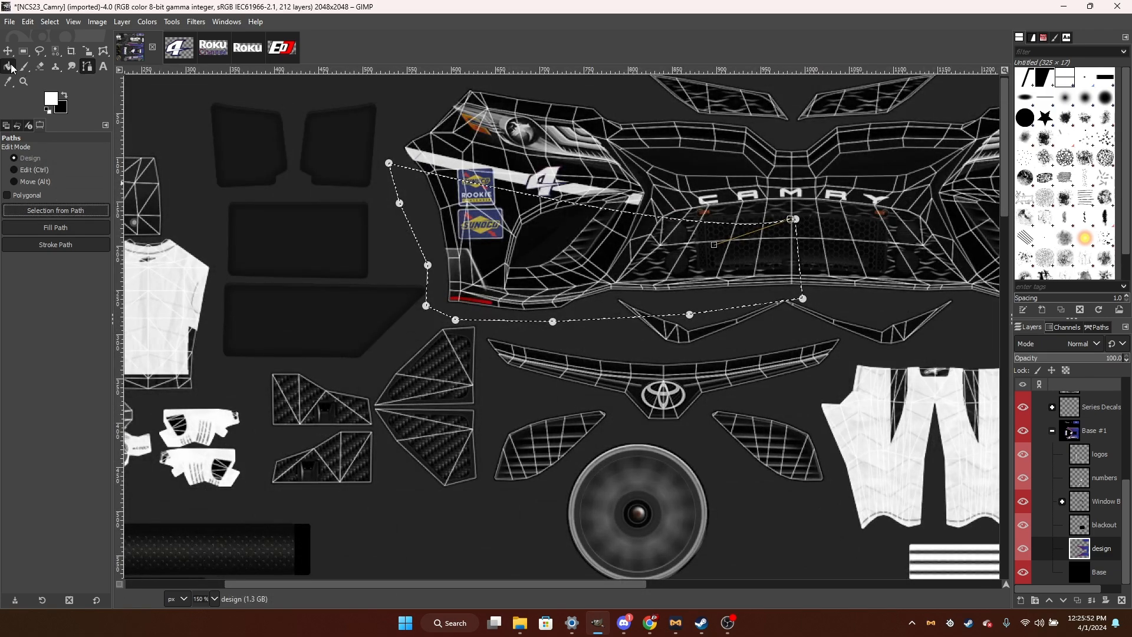
scroll(520, 345, down, 5)
scroll(548, 361, down, 5)
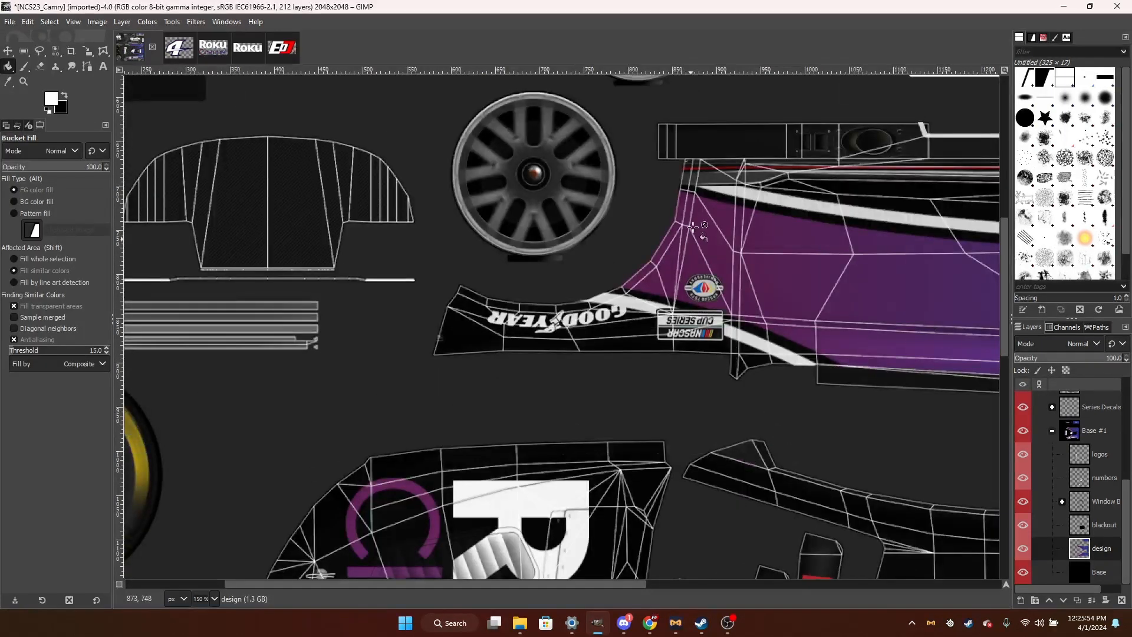
scroll(663, 238, up, 7)
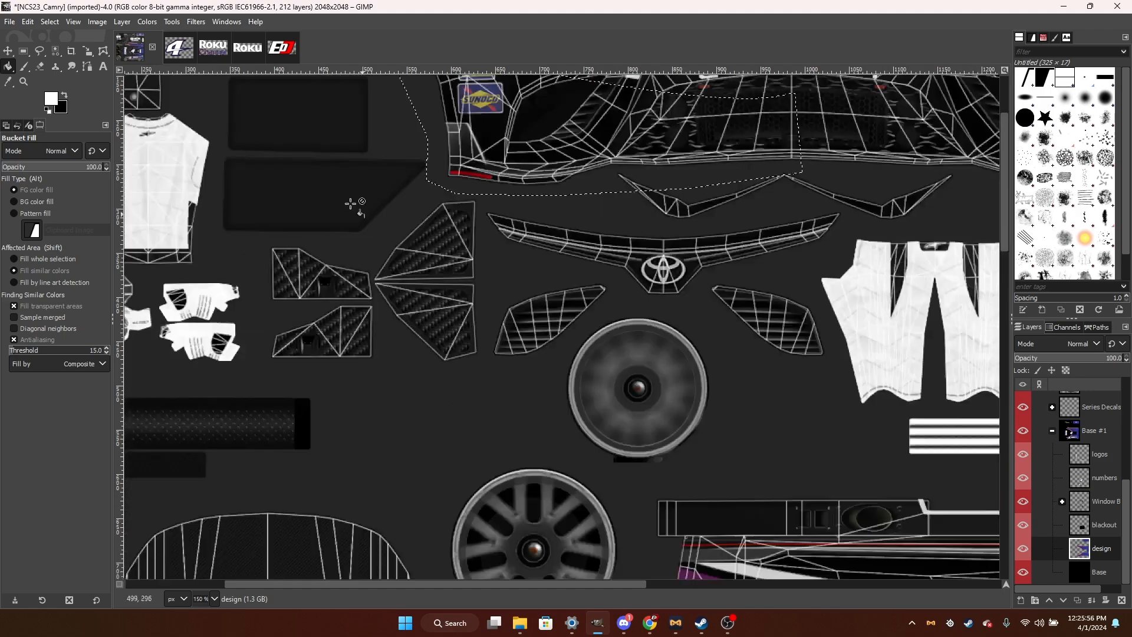
click(48, 102)
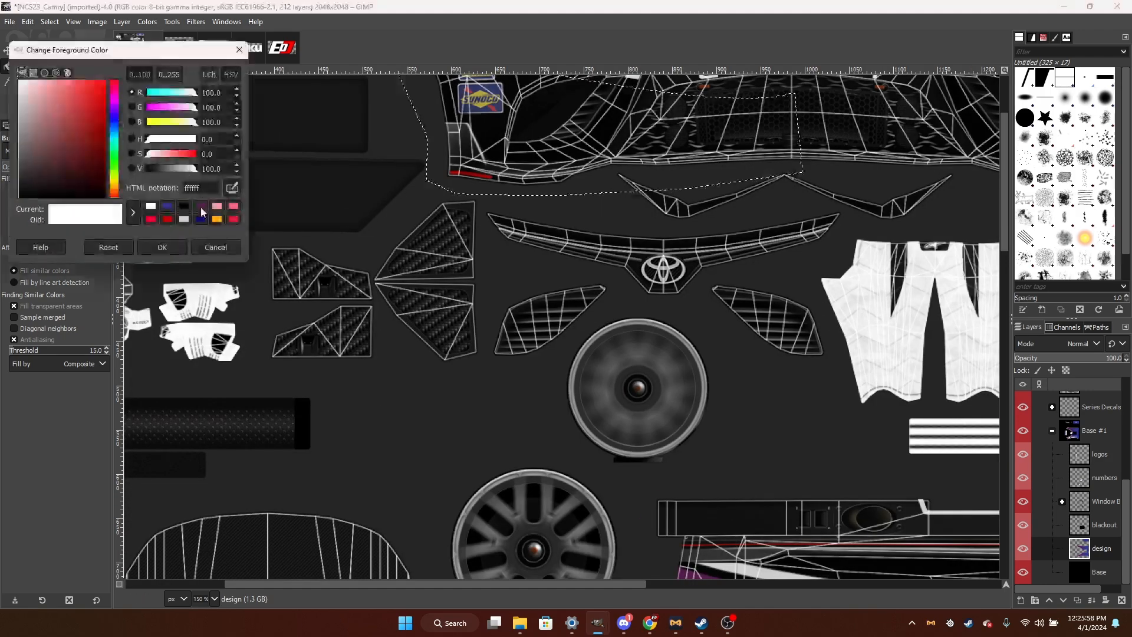
click(201, 212)
click(167, 246)
scroll(539, 299, up, 3)
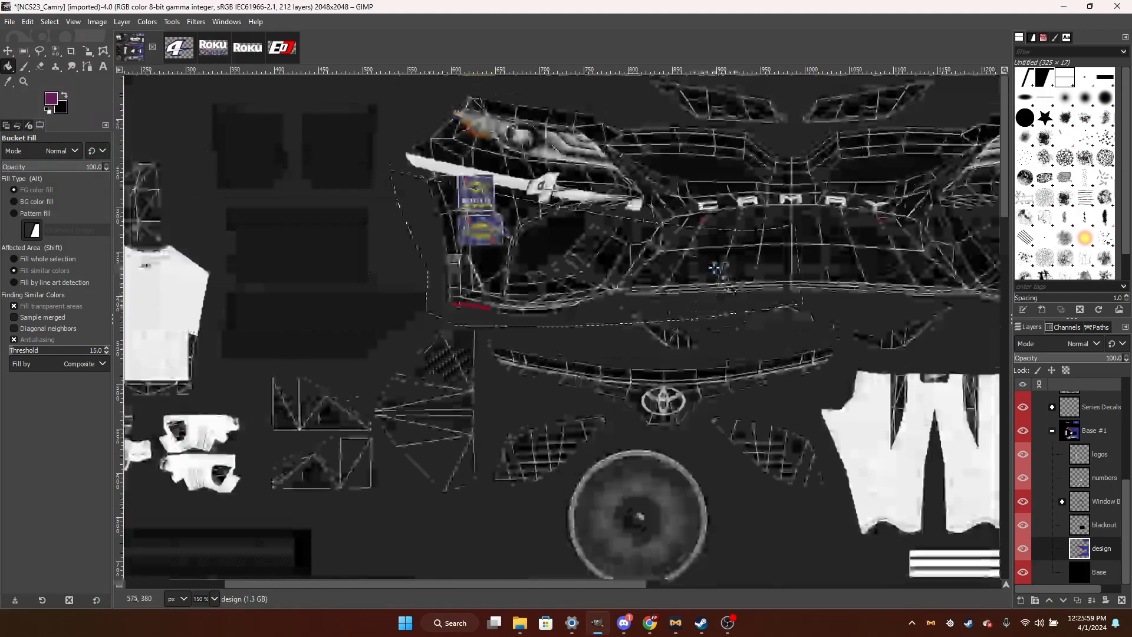
click(472, 257)
right_click(380, 198)
mouse_move(429, 244)
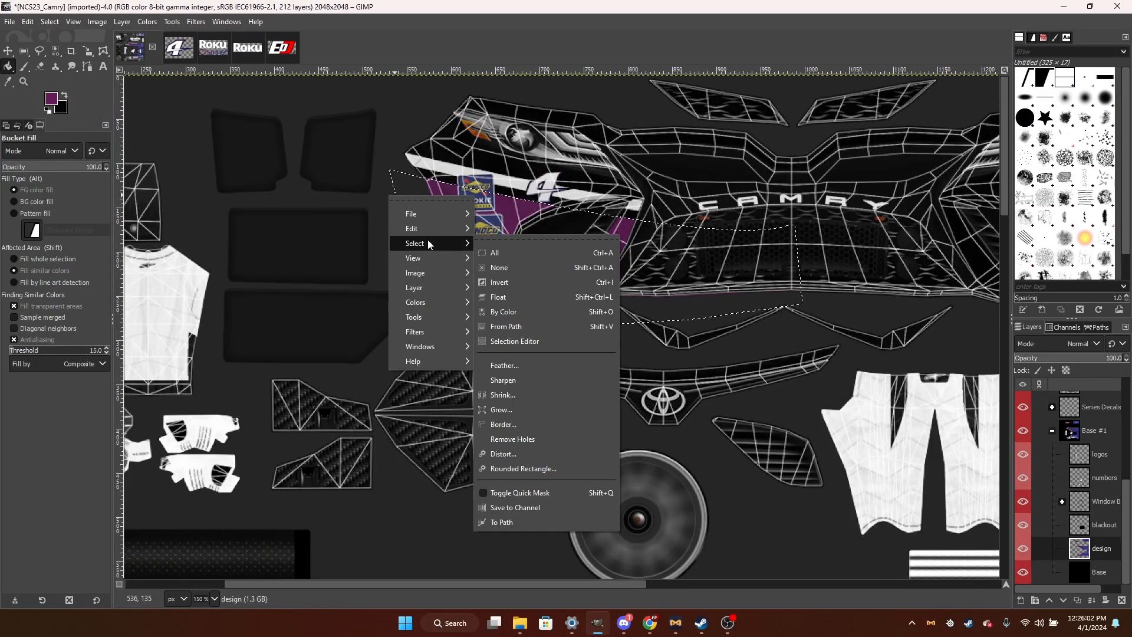
click(499, 267)
Make a 910 × 280 px rectangular selection around the front bumper, centred on the bumper's middle line.
scroll(538, 223, down, 2)
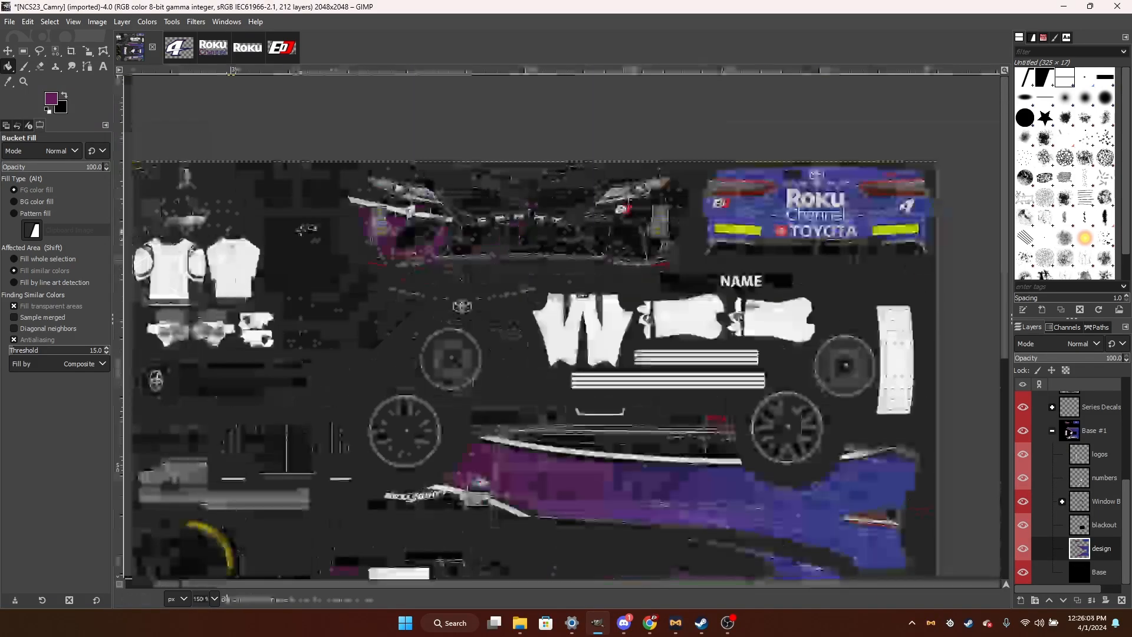
scroll(538, 223, up, 2)
scroll(470, 235, down, 1)
key(r)
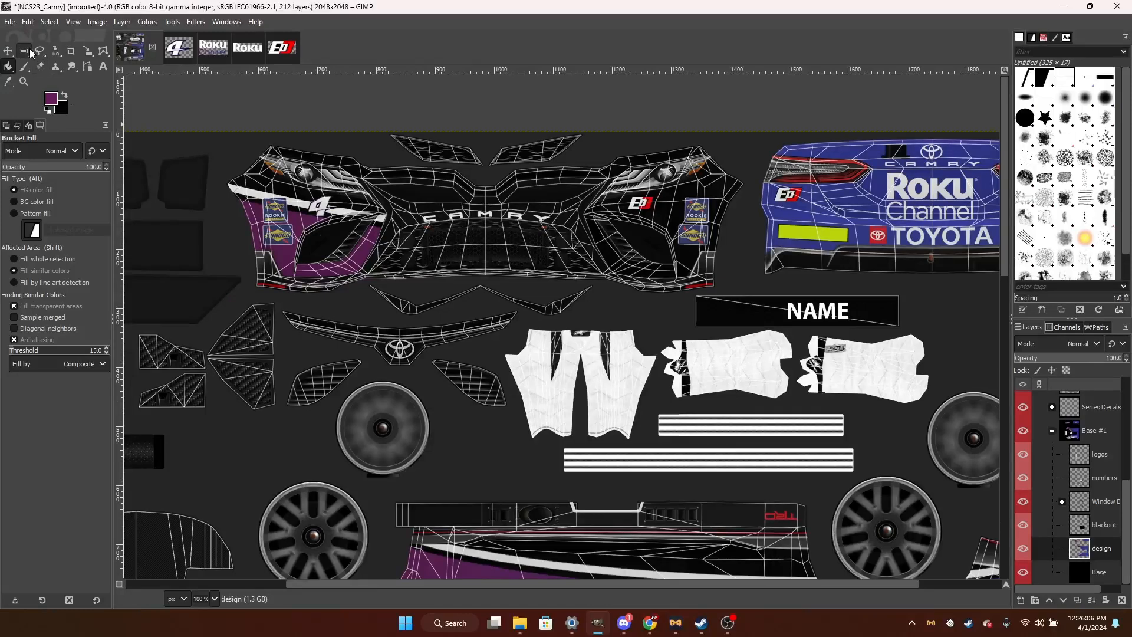
drag(218, 304, 748, 140)
scroll(516, 211, up, 2)
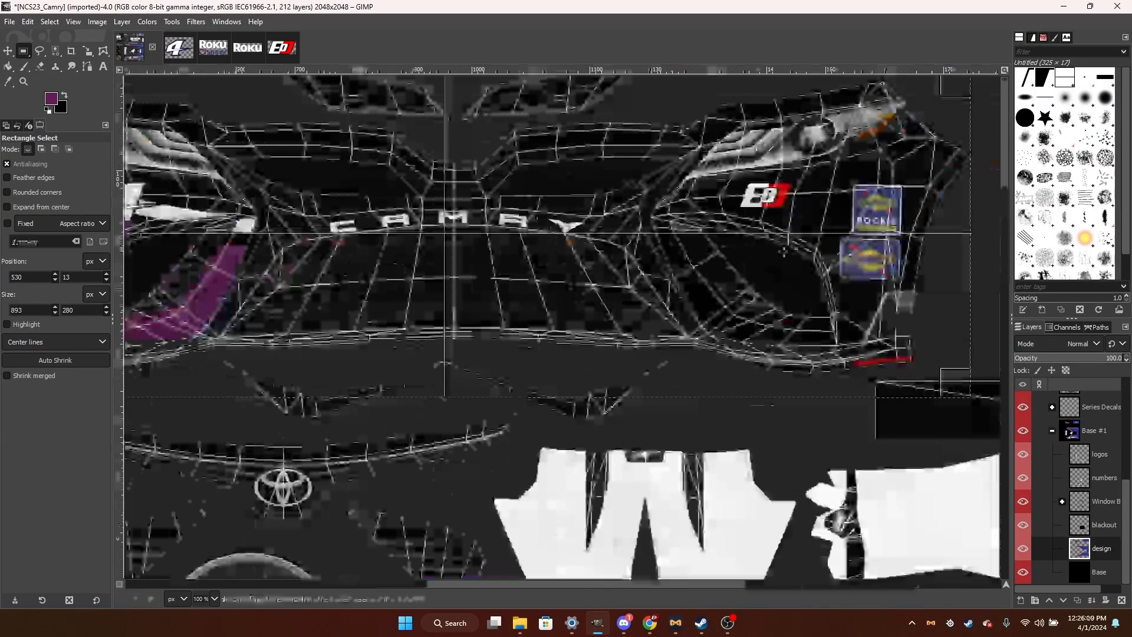
drag(966, 218, 975, 218)
scroll(475, 209, up, 2)
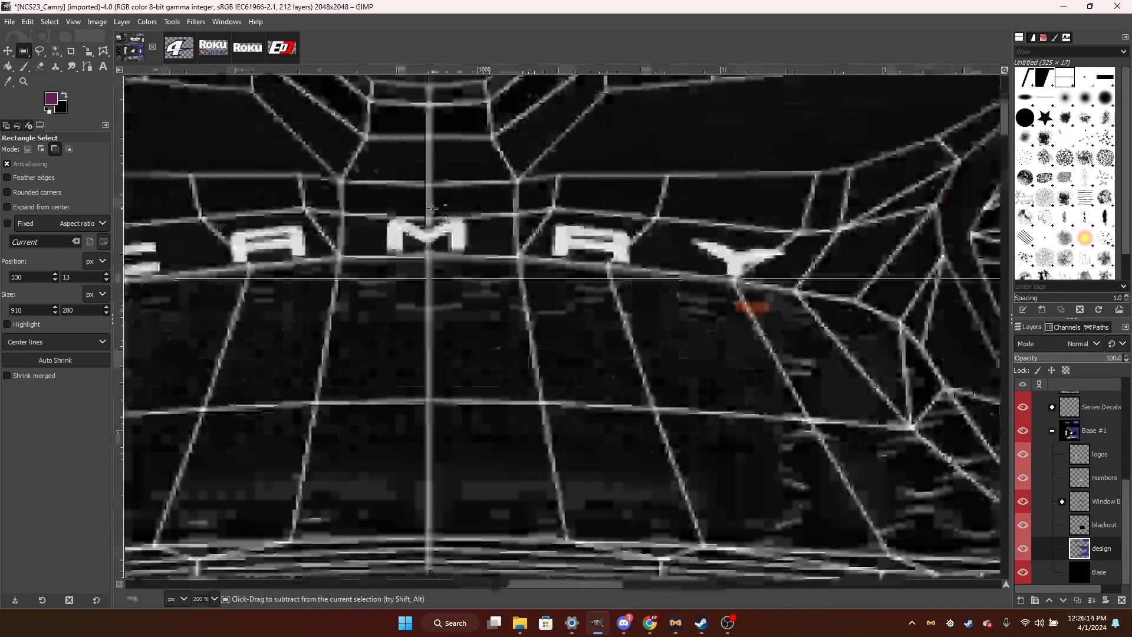
scroll(432, 207, down, 3)
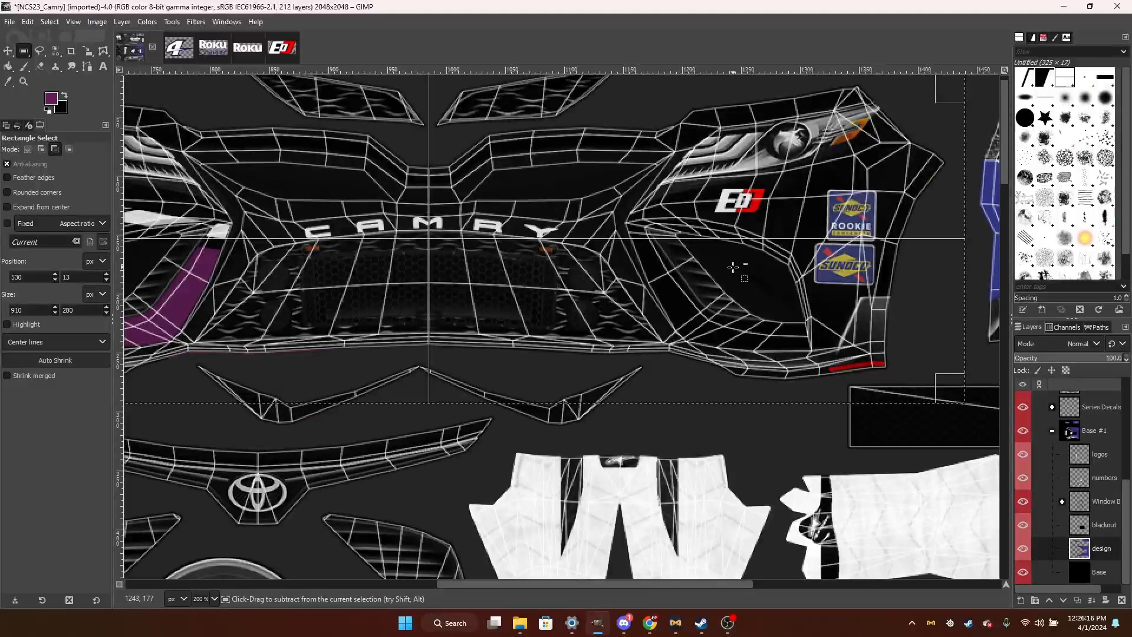
Copy and paste the selected bumper design, flip the copy horizontally onto the other half and anchor it to the design layer.
key(ctrl+c)
key(ctrl+v)
key(shift+f)
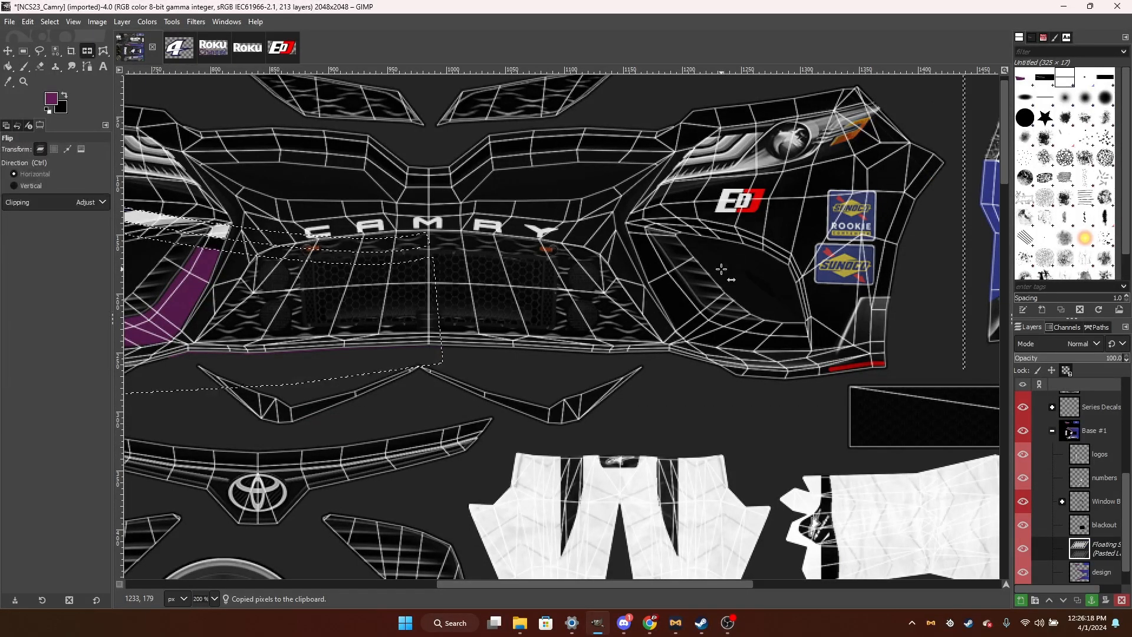
click(558, 209)
scroll(558, 209, down, 1)
click(40, 52)
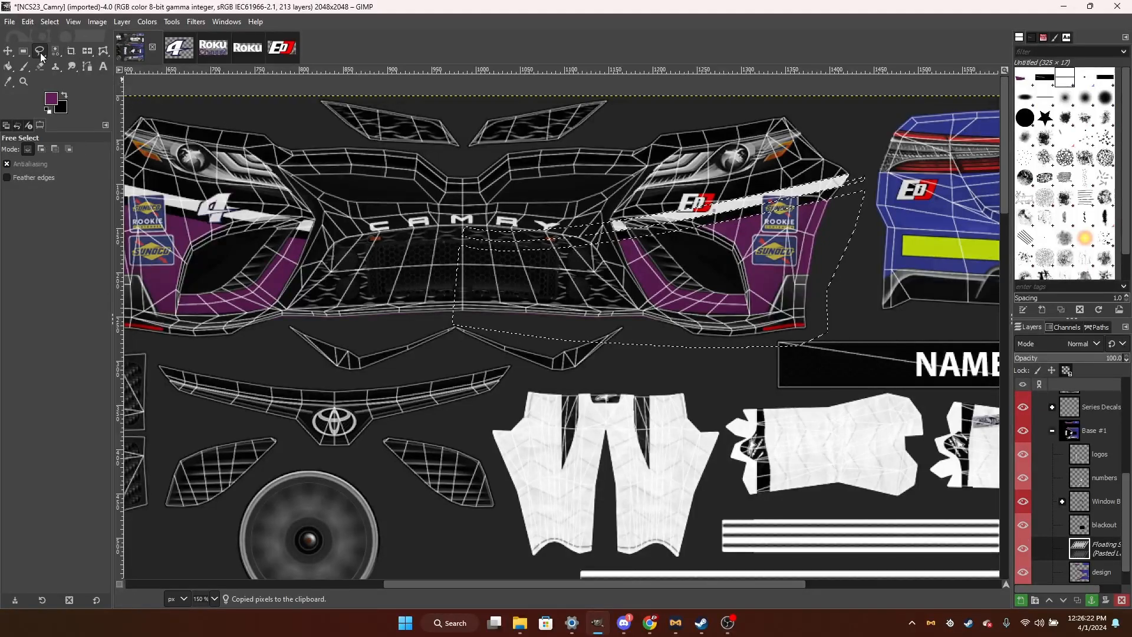
key(ctrl+h)
Examine the mirrored bumper design together with the sides, hood and roof across the whole template.
scroll(237, 143, down, 3)
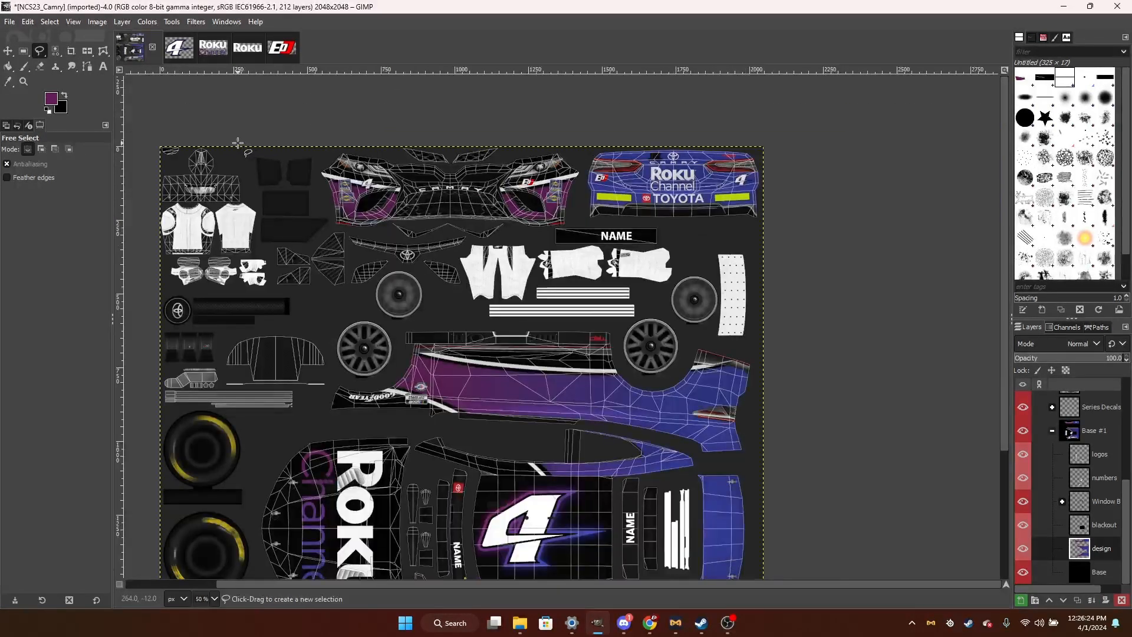
scroll(237, 142, down, 5)
scroll(236, 144, down, 1)
scroll(235, 144, up, 1)
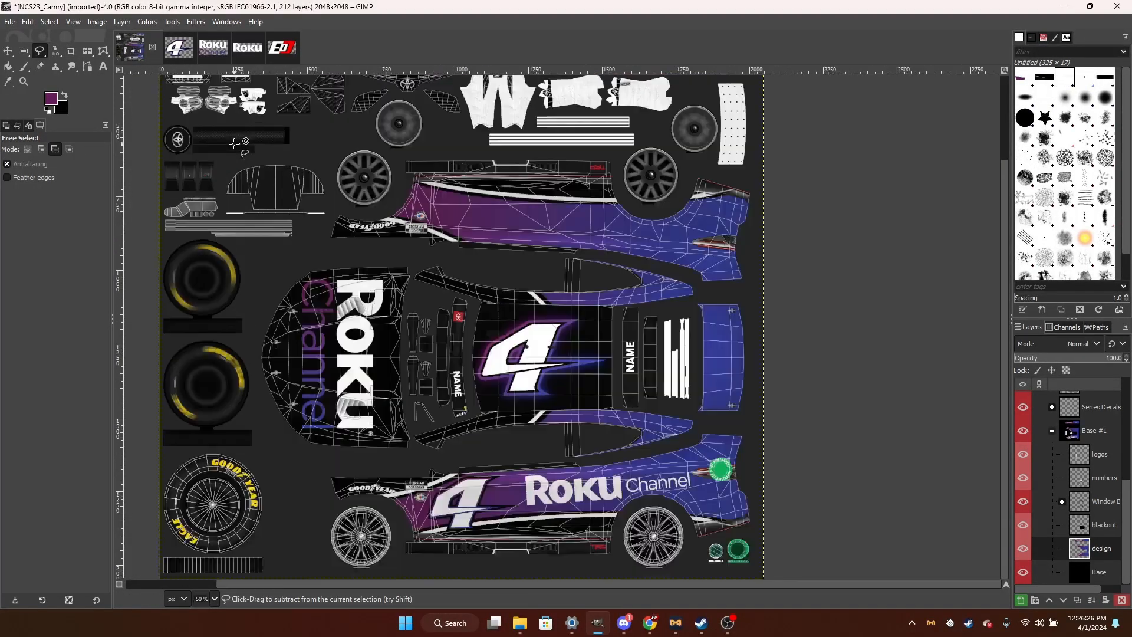
scroll(432, 186, up, 3)
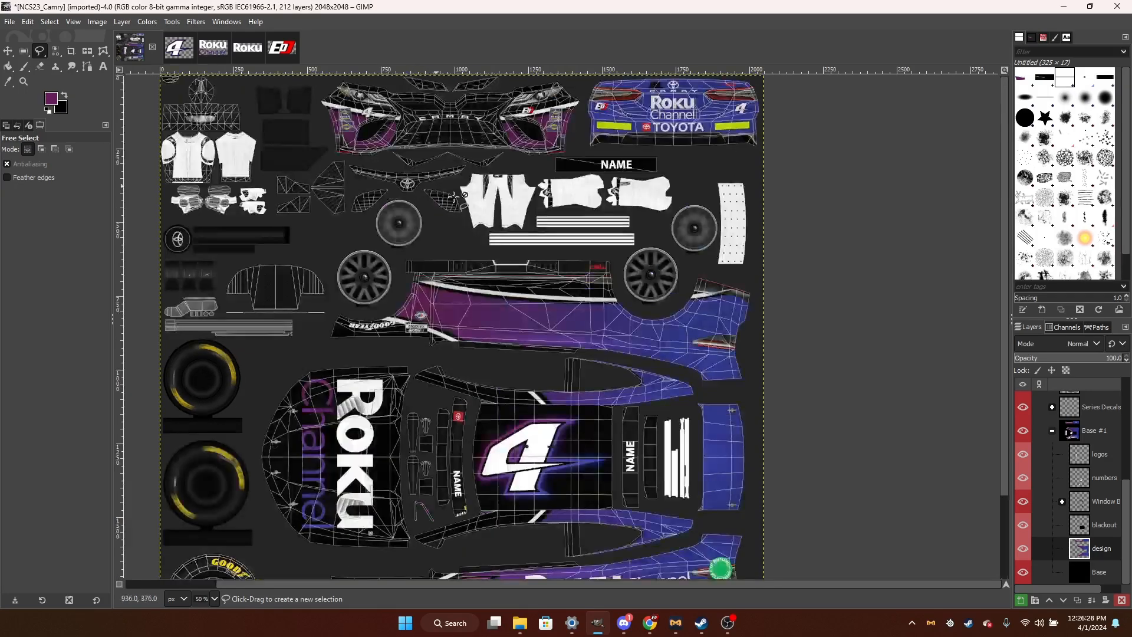
scroll(397, 174, up, 2)
click(178, 48)
click(134, 48)
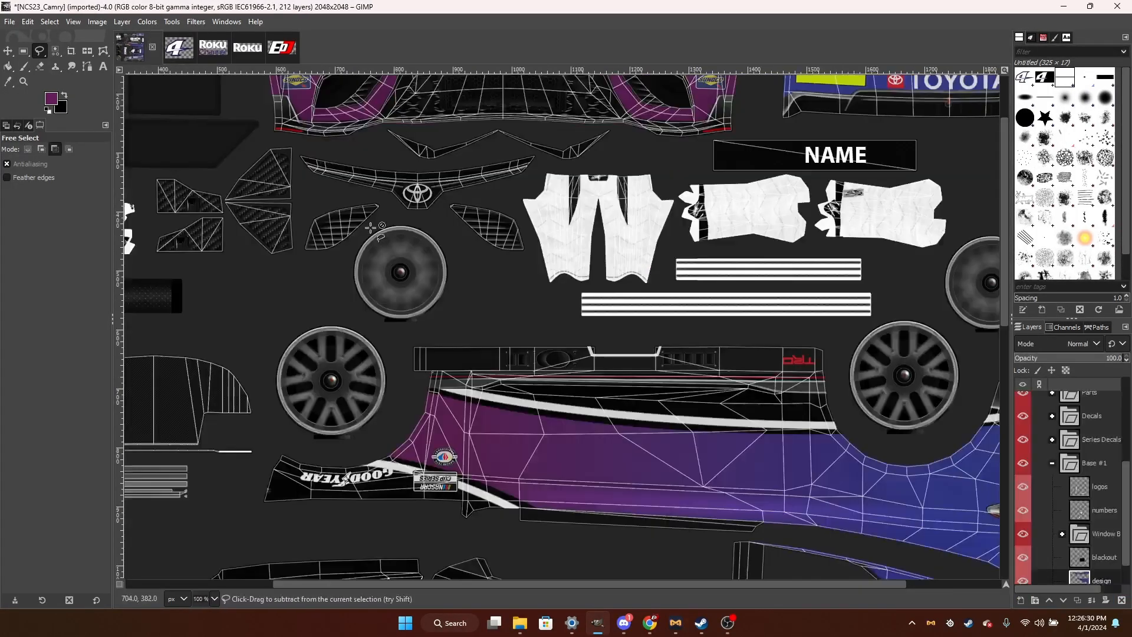
scroll(371, 227, up, 1)
scroll(370, 227, down, 2)
Open the undo history and go back through it to the base image entry.
click(29, 125)
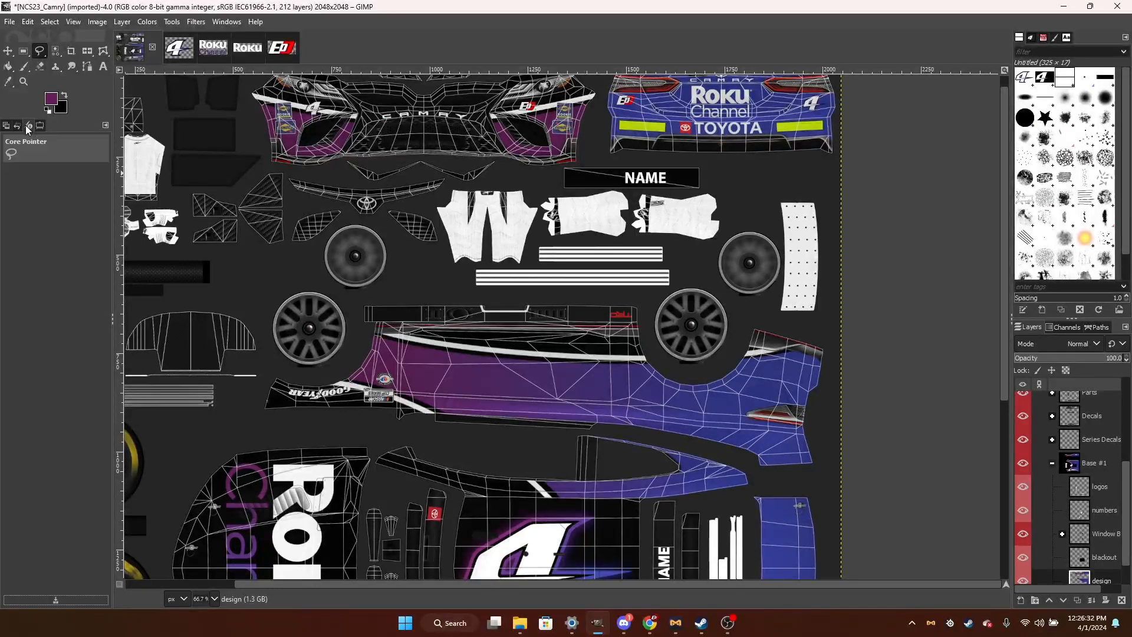
click(17, 125)
drag(107, 571, 100, 146)
scroll(98, 162, up, 4)
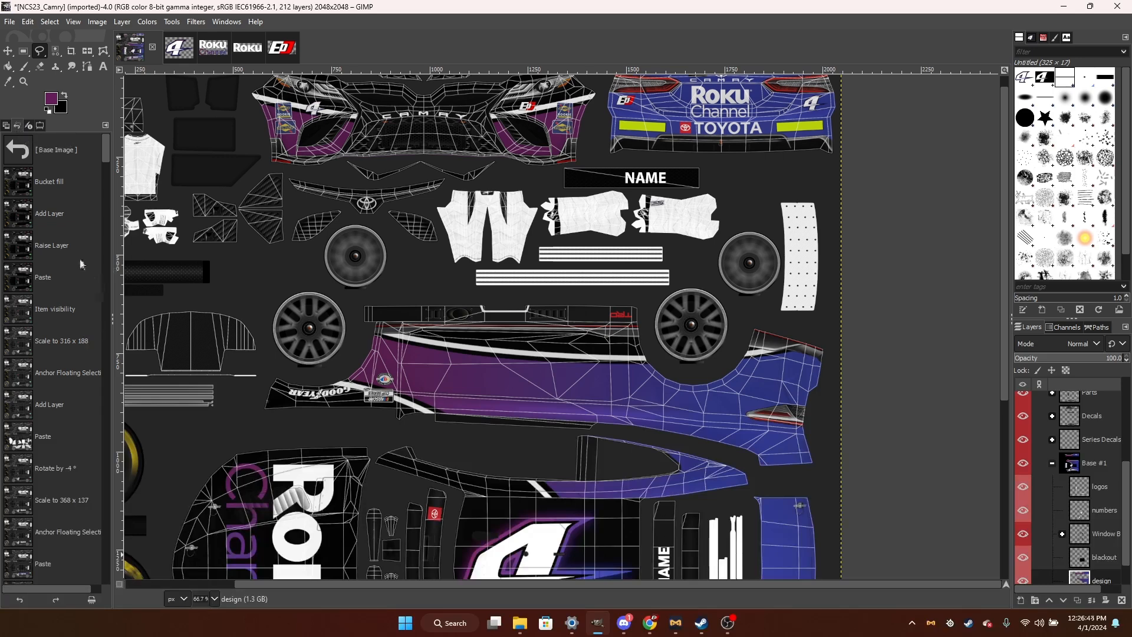
Paste the number 4 into the numbers layer and rotate it by 180°.
scroll(75, 341, down, 3)
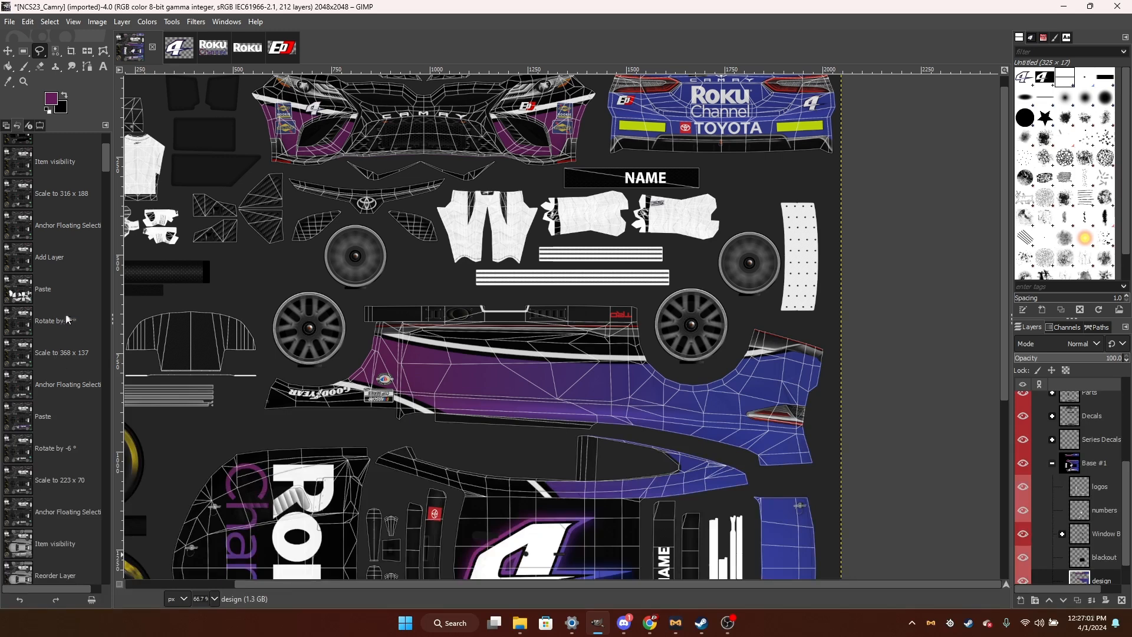
click(1101, 512)
key(ctrl+v)
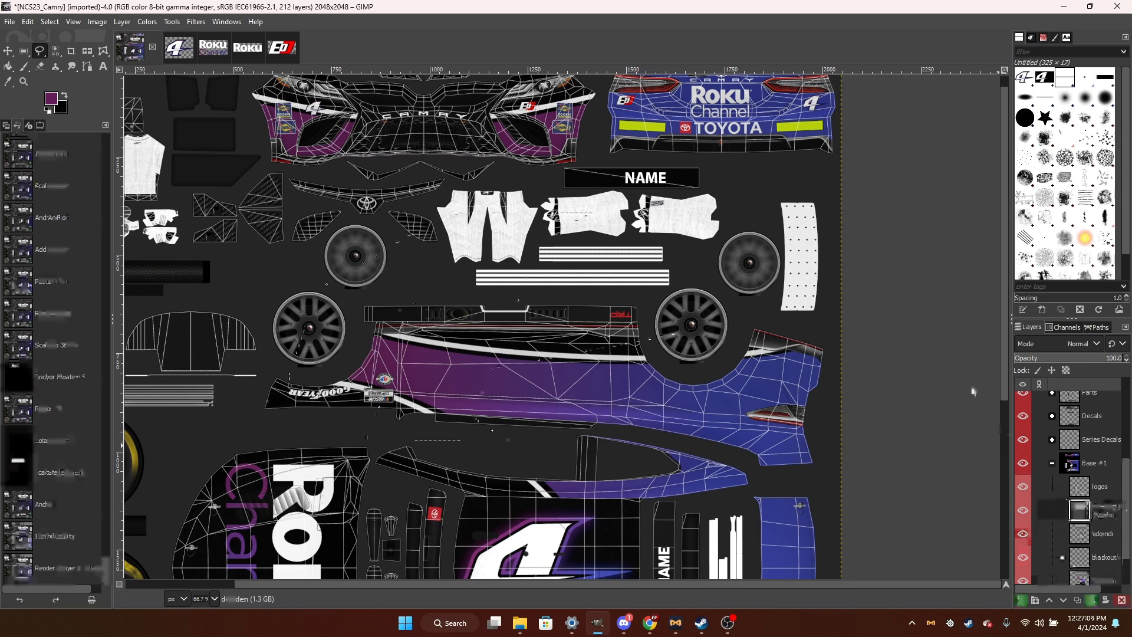
key(shift+r)
double_click(906, 107)
text(1)
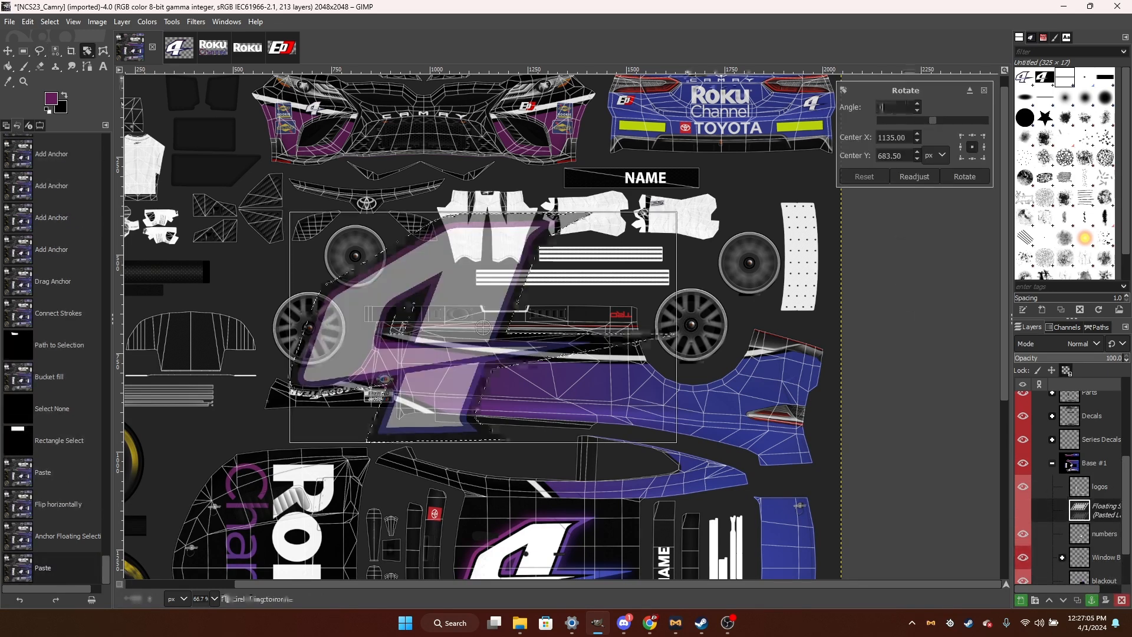
text(89)
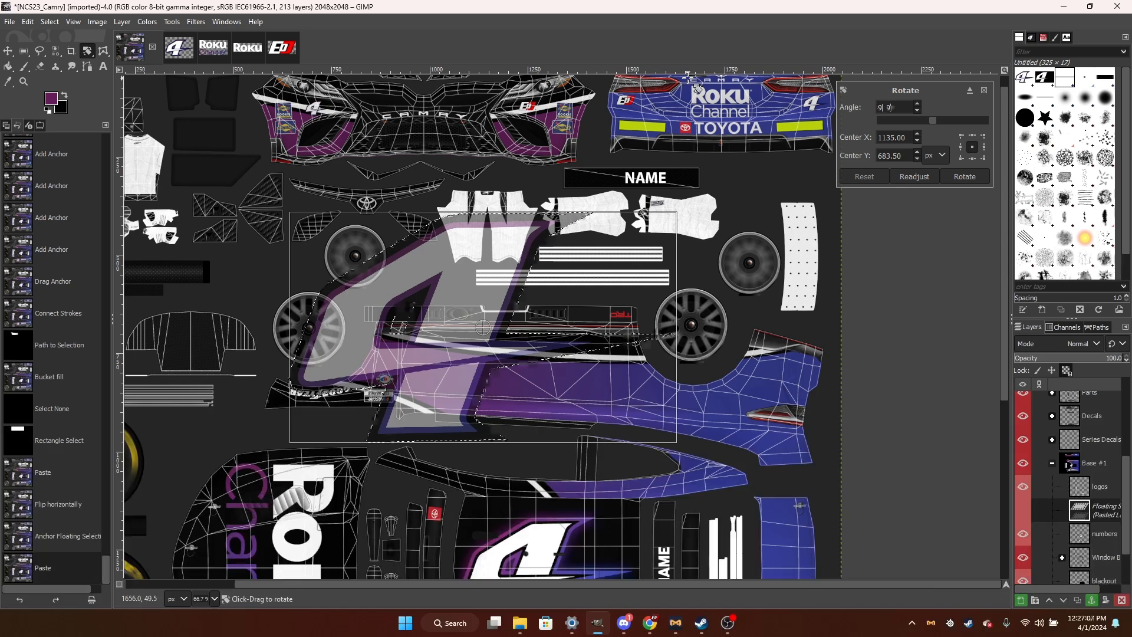
text(1)
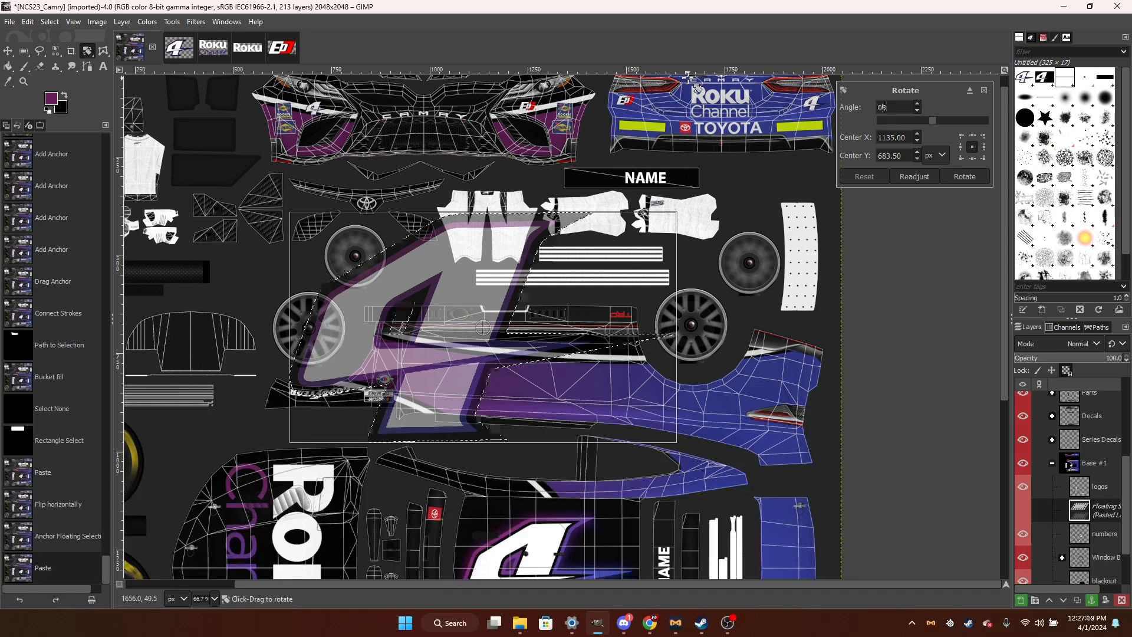
key(BackSpace)
key(BackSpace)
text(180.00)
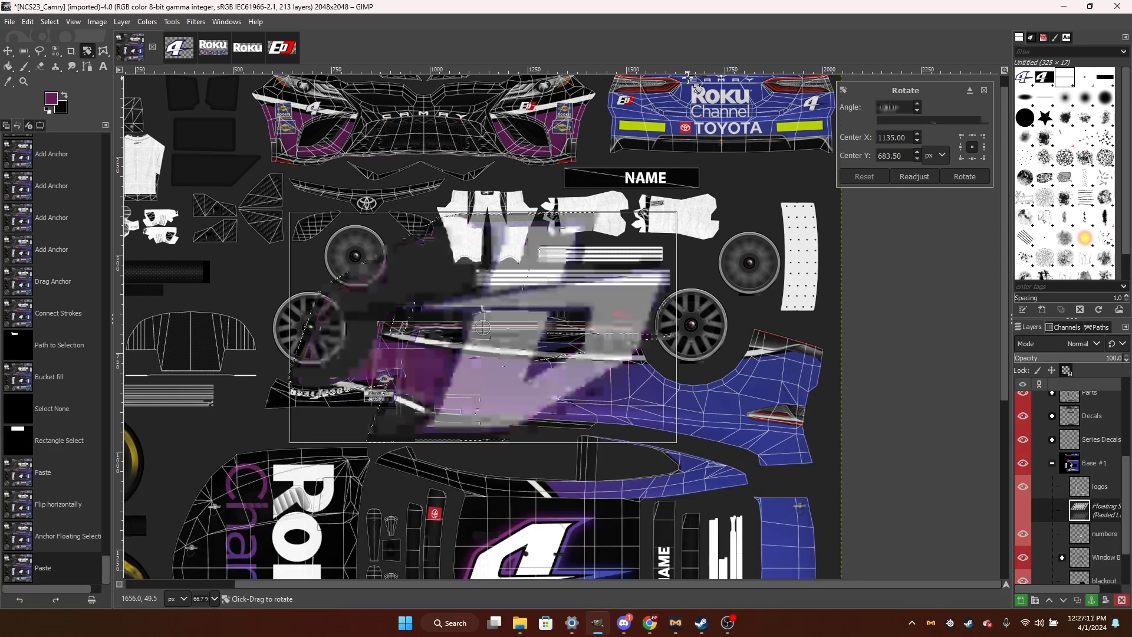
click(963, 176)
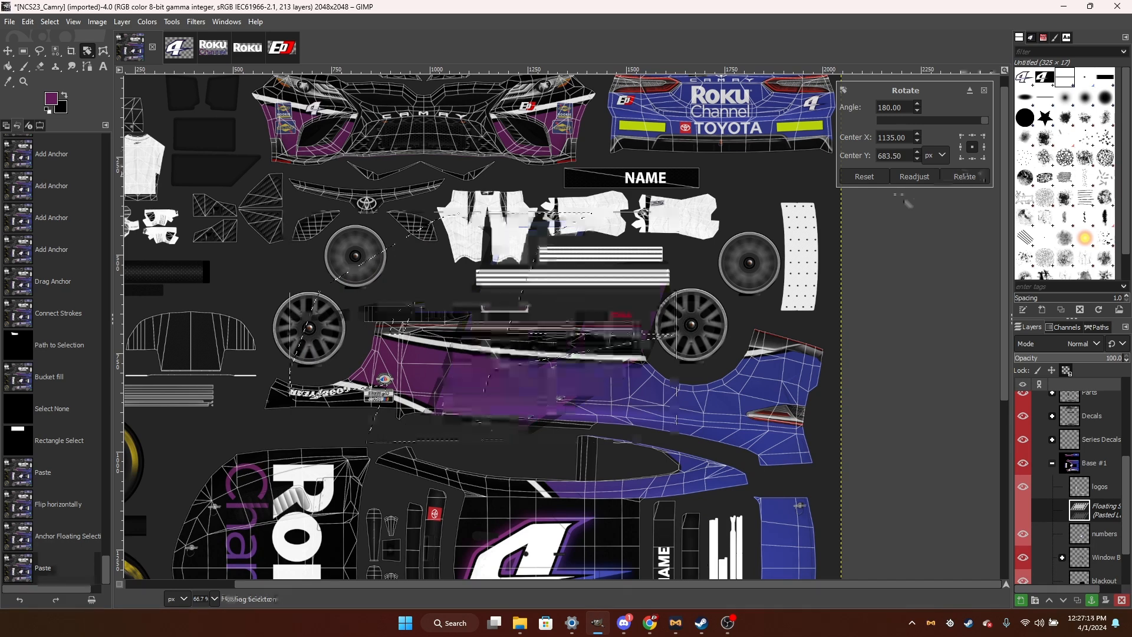
Scale the rotated number 4 down to 316 × 189 px with its proportions locked.
key(shift+s)
click(738, 405)
drag(669, 443, 569, 378)
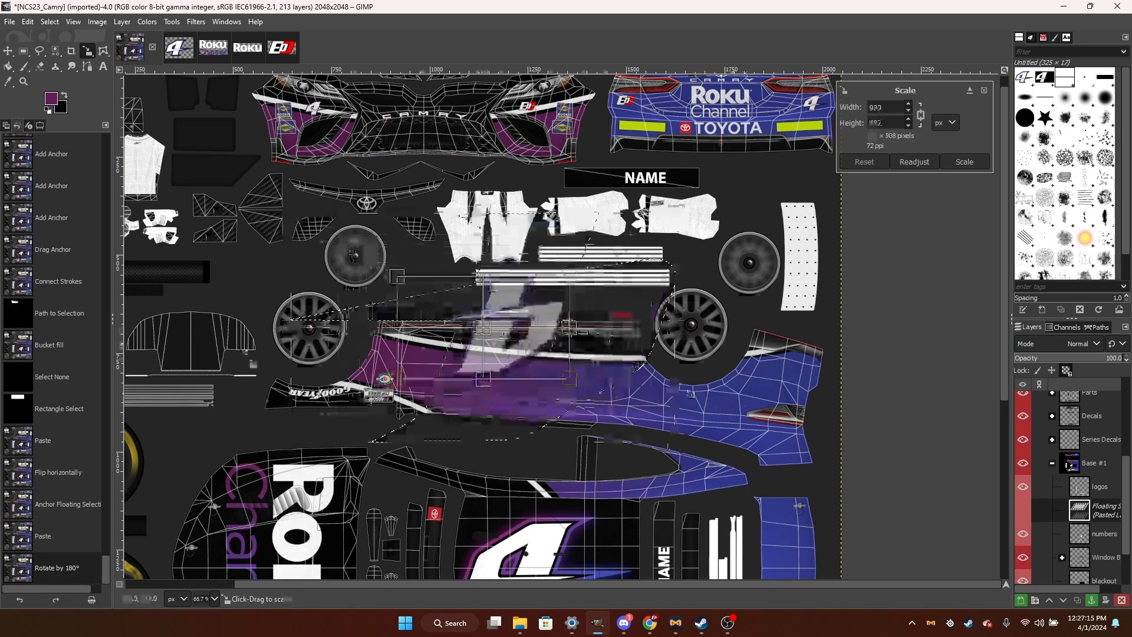
scroll(84, 341, up, 10)
scroll(83, 341, up, 5)
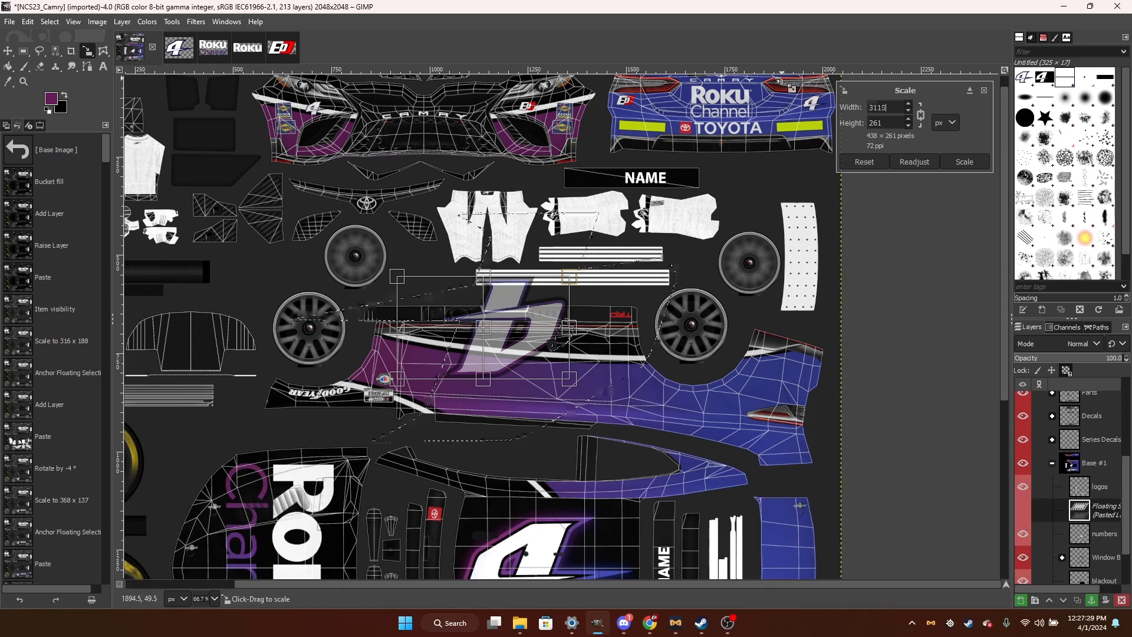
text(6)
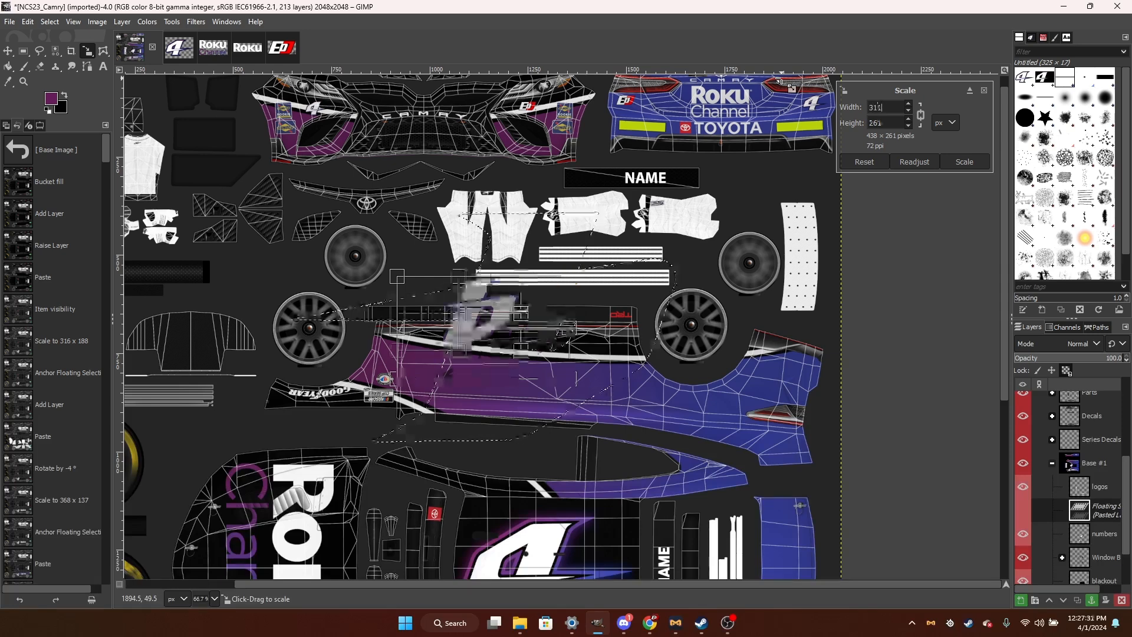
Position the scaled number 4 on the purple part of the upside-down car side, beside the NASCAR Cup Series decals.
drag(454, 318, 490, 380)
scroll(503, 395, up, 2)
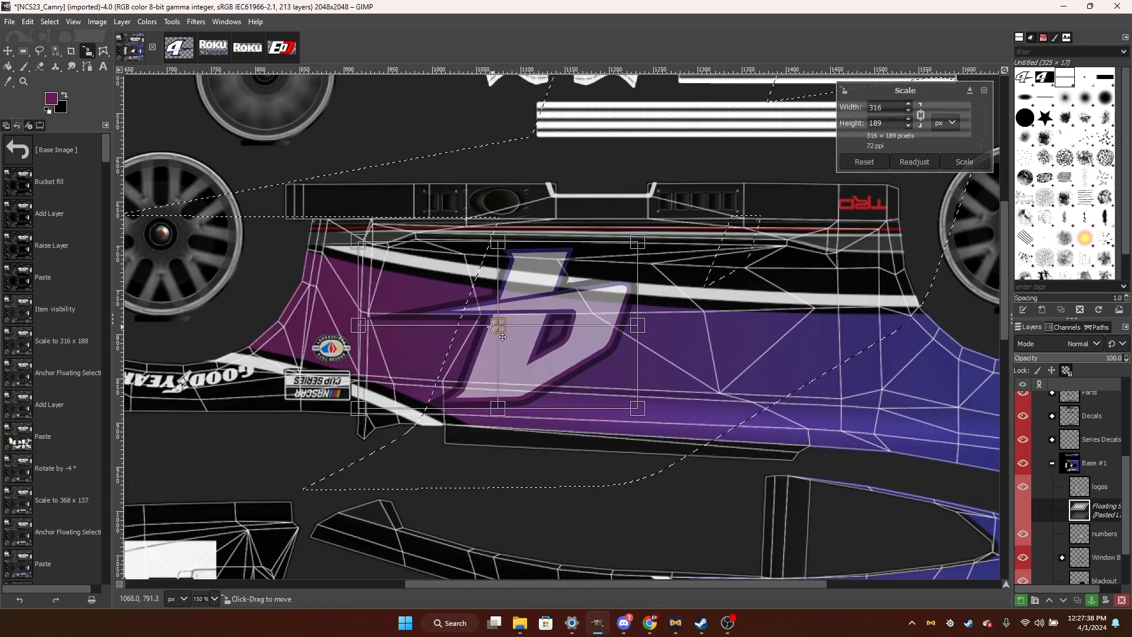
drag(505, 353, 486, 336)
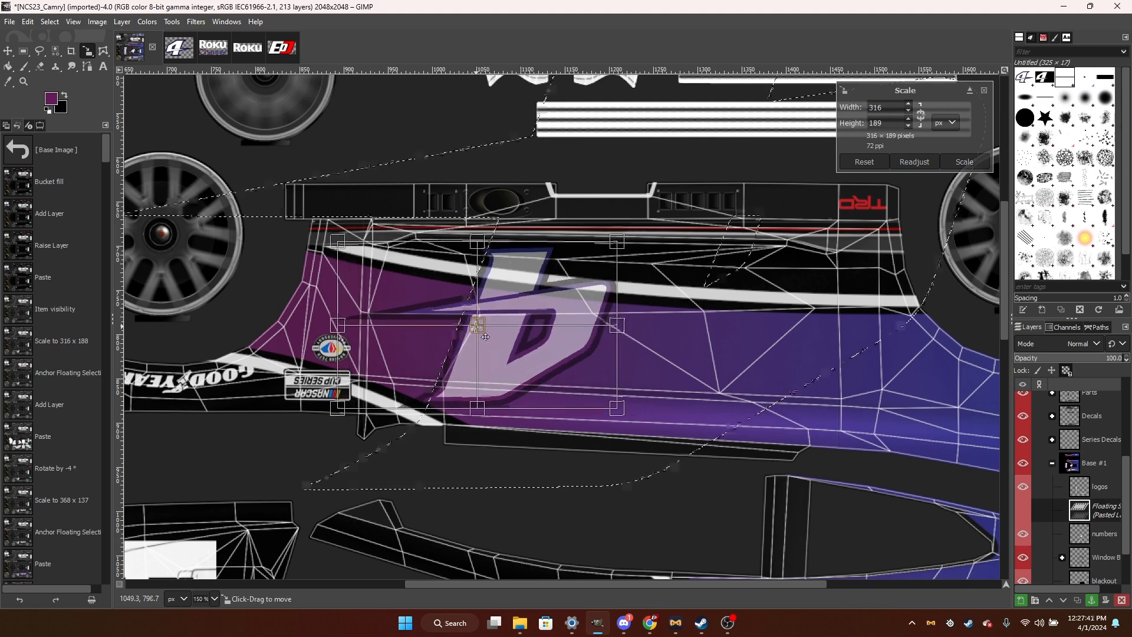
scroll(486, 336, down, 3)
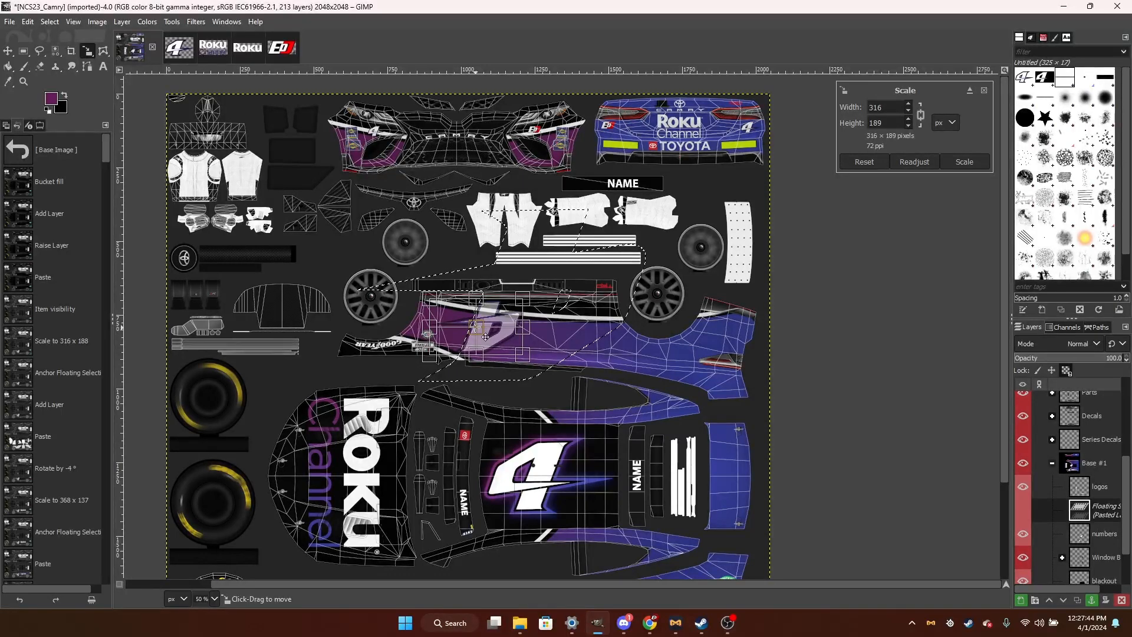
scroll(475, 326, up, 3)
drag(473, 322, 462, 288)
scroll(460, 319, down, 1)
scroll(482, 353, down, 7)
scroll(491, 407, down, 4)
scroll(484, 432, up, 6)
scroll(483, 446, down, 2)
scroll(454, 289, up, 2)
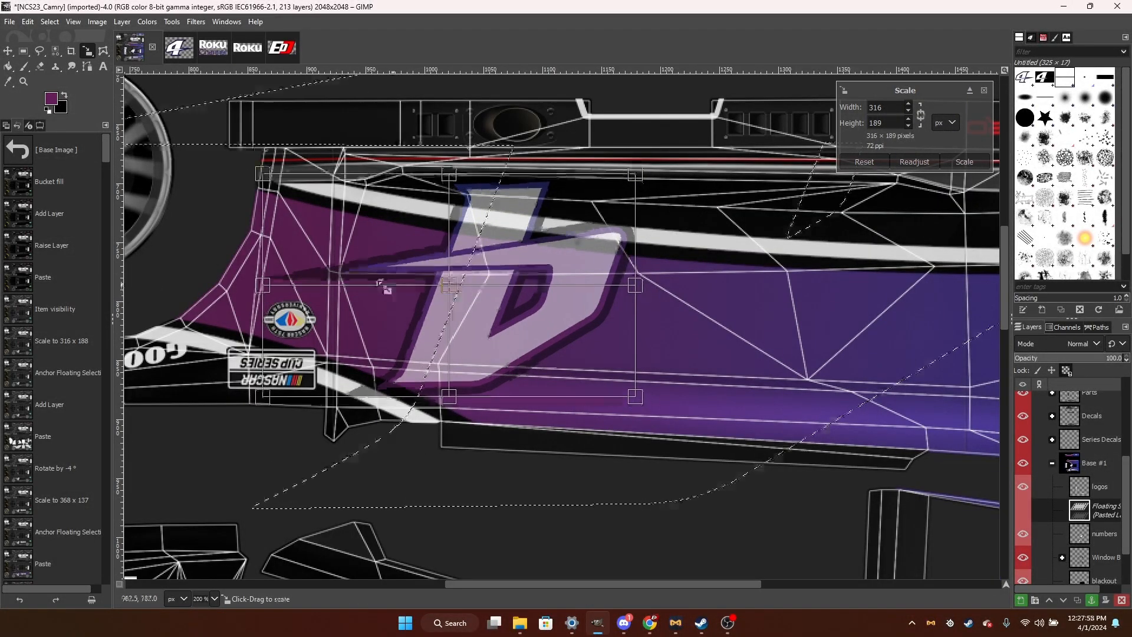
scroll(381, 284, down, 2)
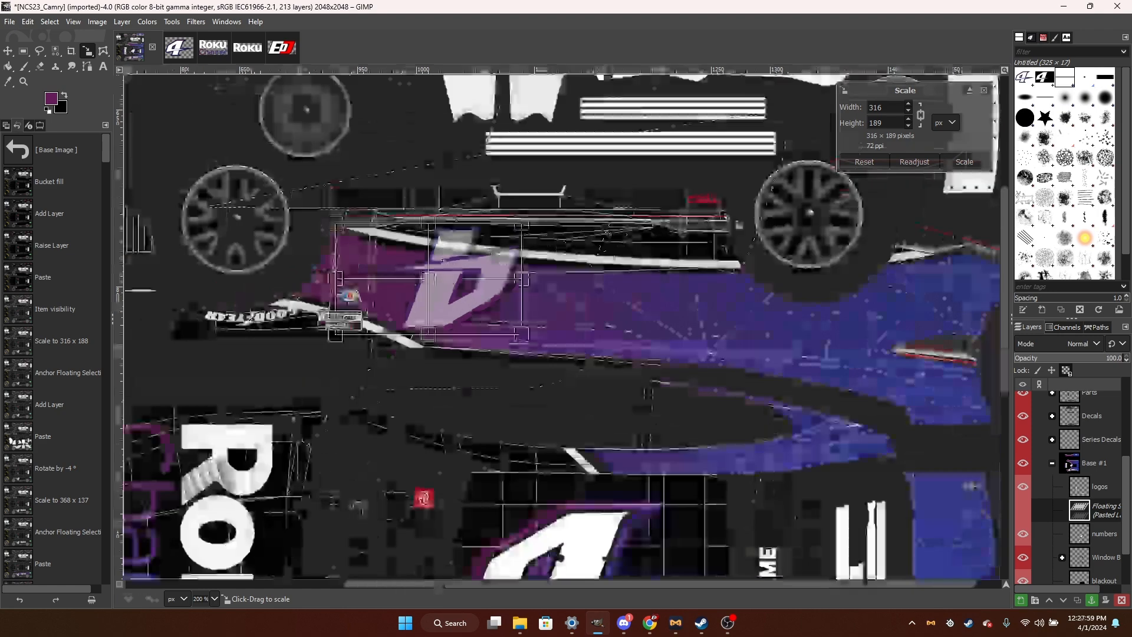
Apply the scaling of the number 4 and anchor it to the numbers layer.
click(964, 161)
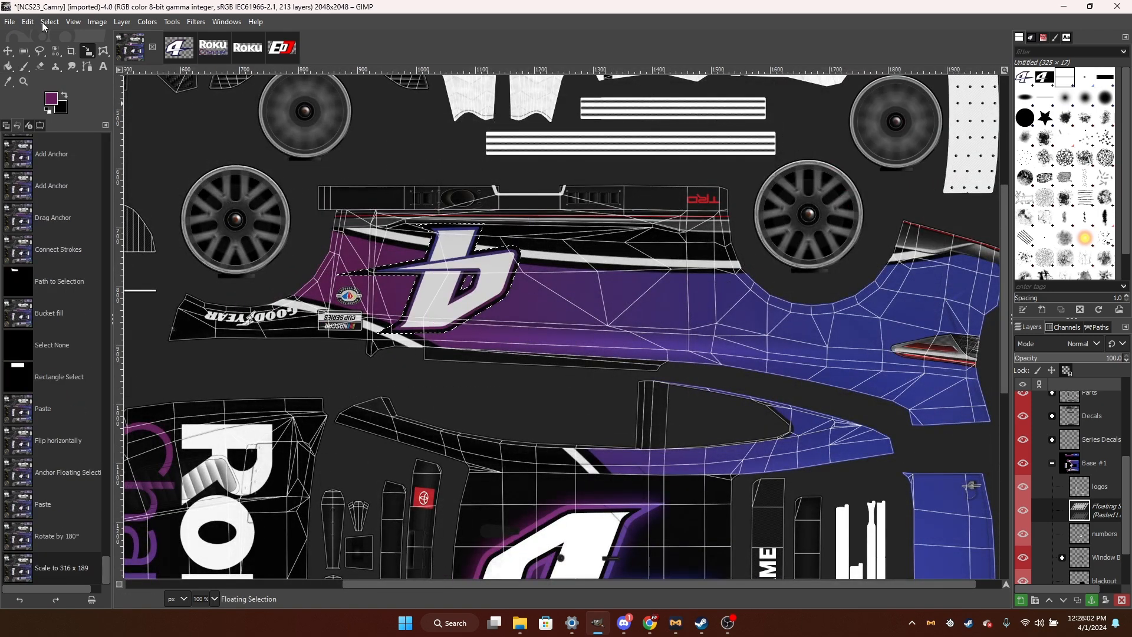
click(40, 51)
click(204, 105)
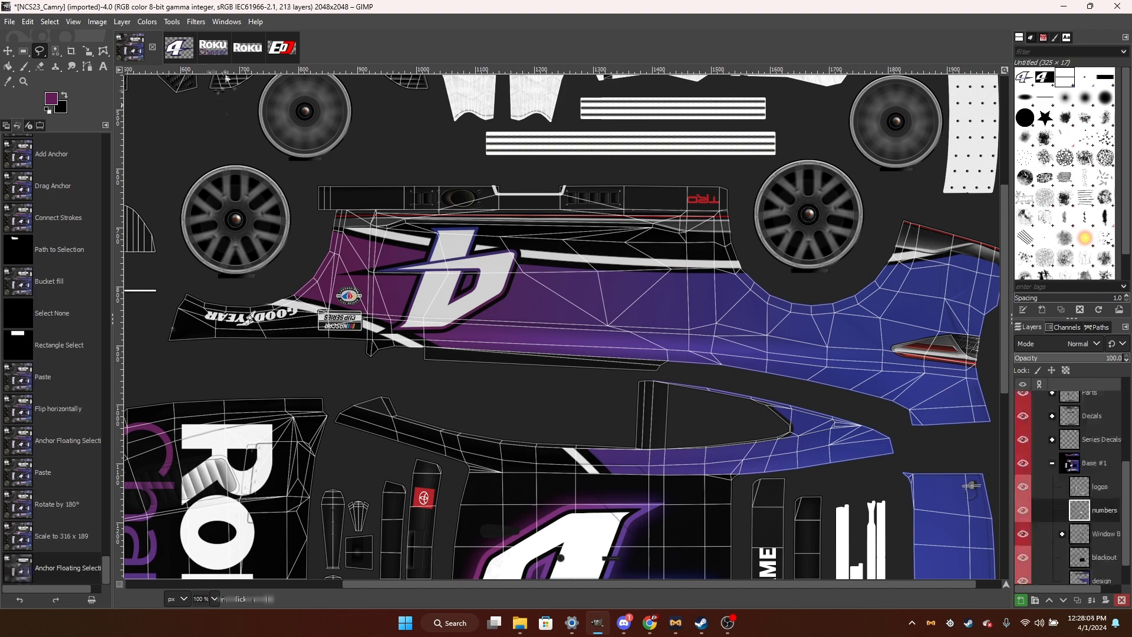
Copy the white Roku logo from its own image and paste it into the logos layer of the Camry template.
click(248, 47)
key(ctrl+c)
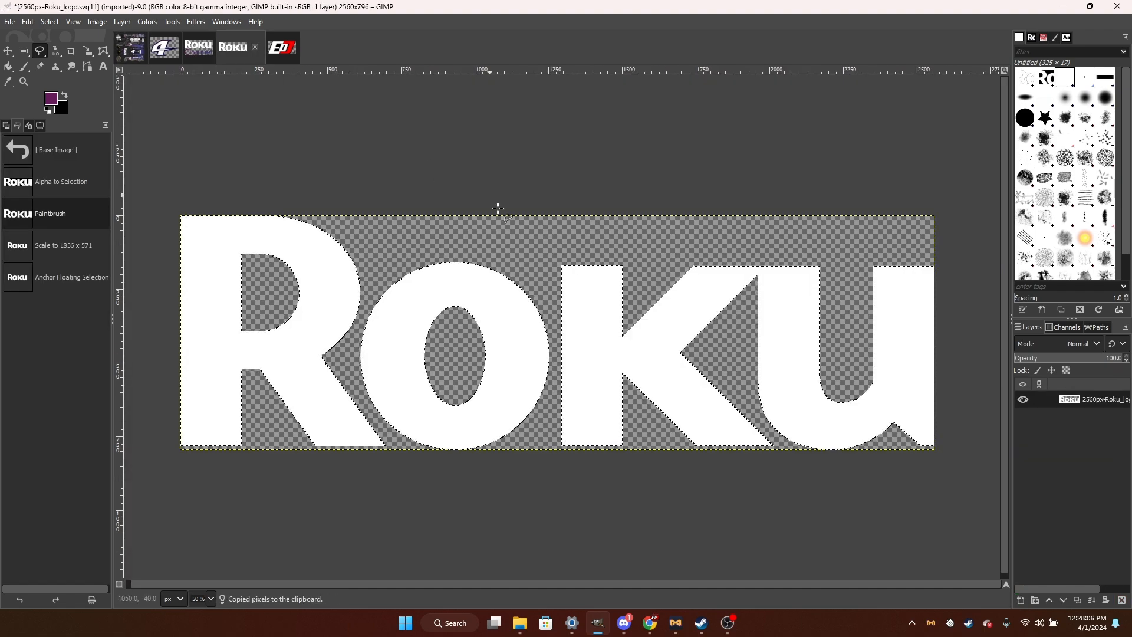
click(134, 52)
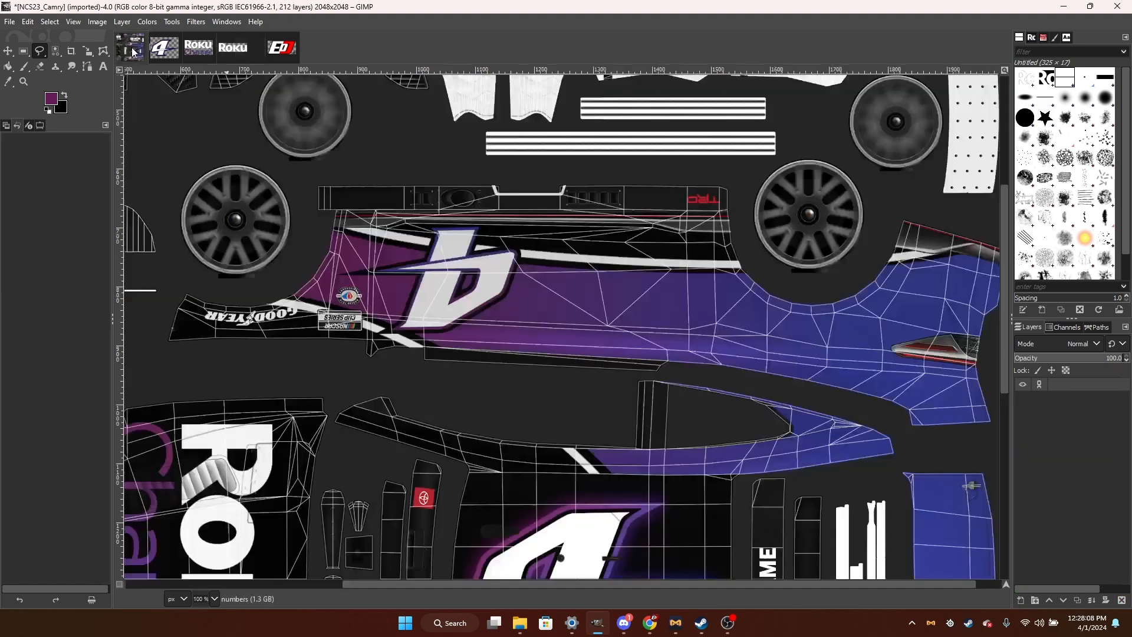
click(1102, 550)
key(ctrl+v)
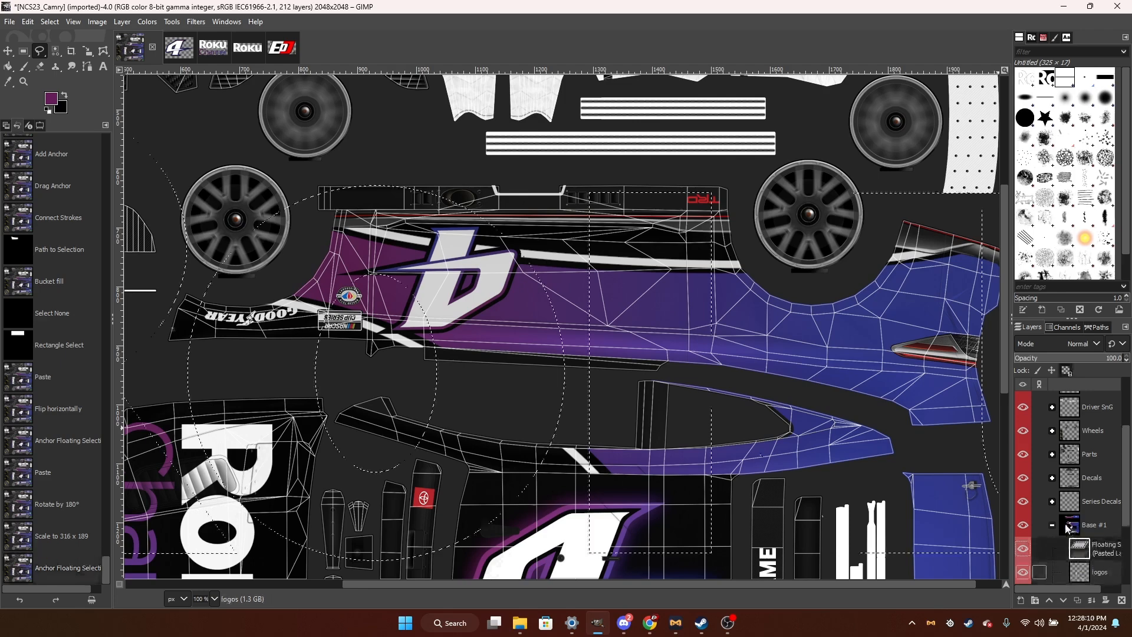
Rotate the pasted Roku logo by -176°.
key(shift+r)
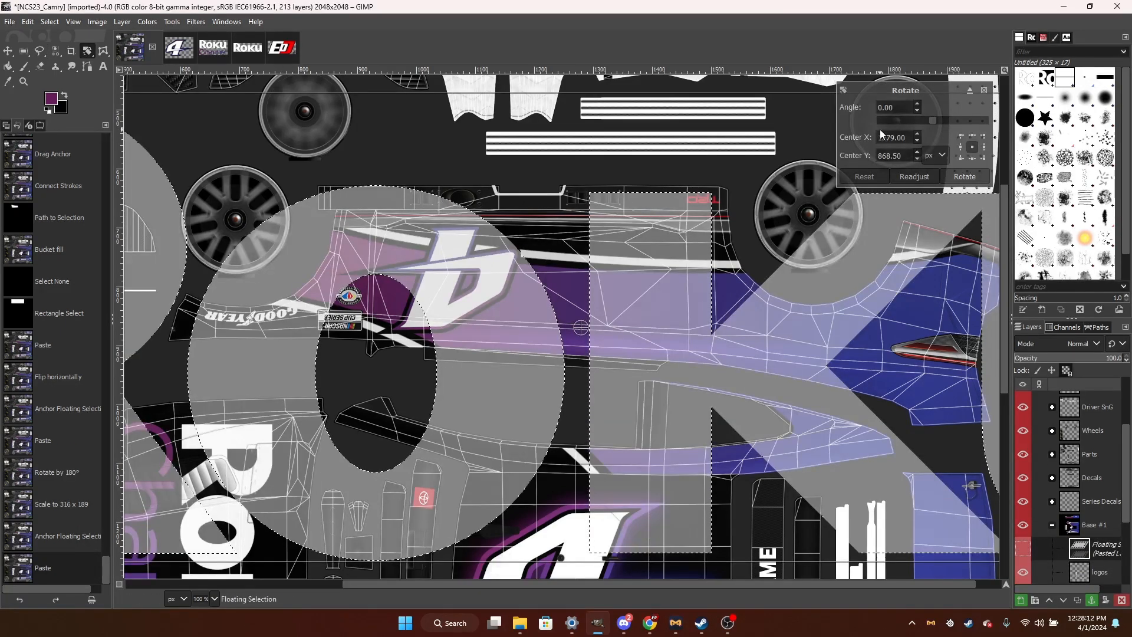
drag(898, 106, 710, 84)
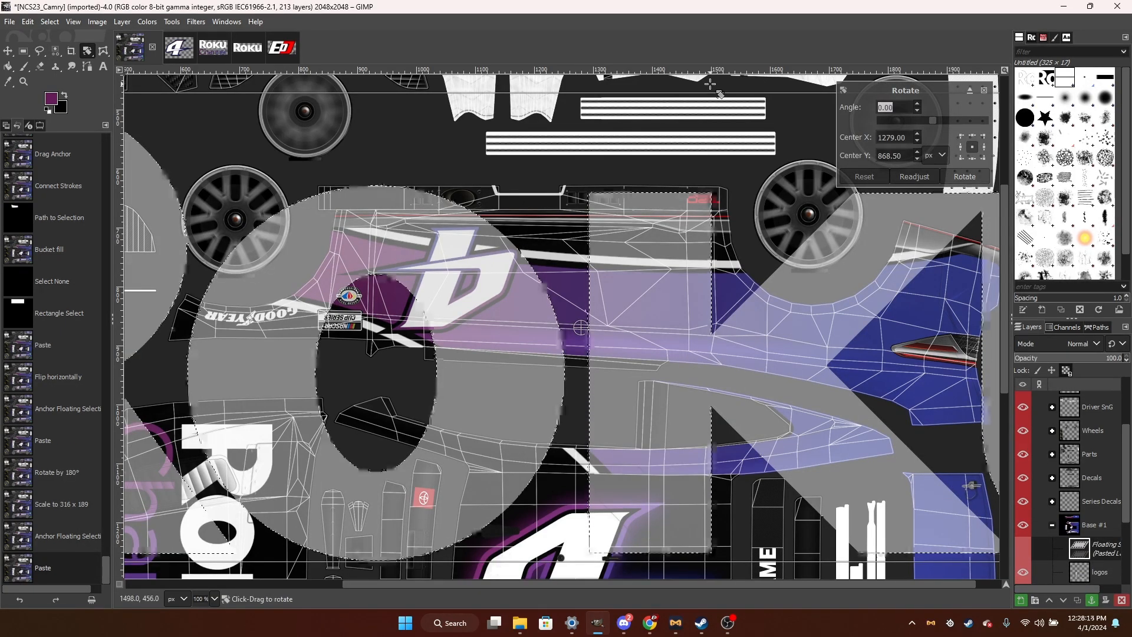
key(BackSpace)
text(-1)
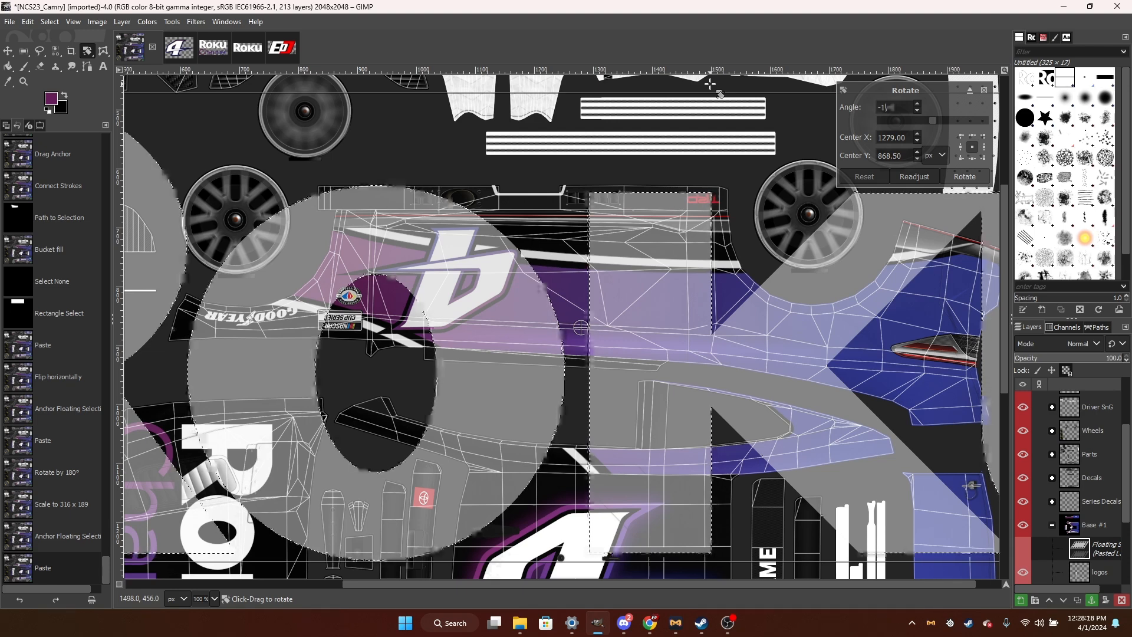
text(76)
key(Return)
scroll(113, 452, up, 5)
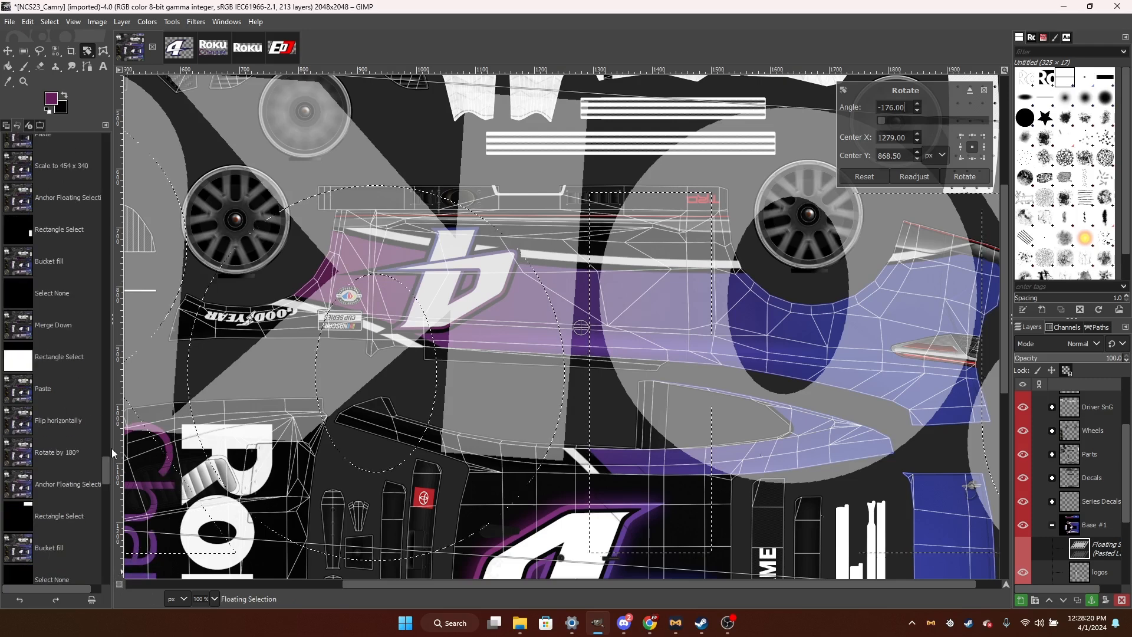
drag(114, 453, 165, 179)
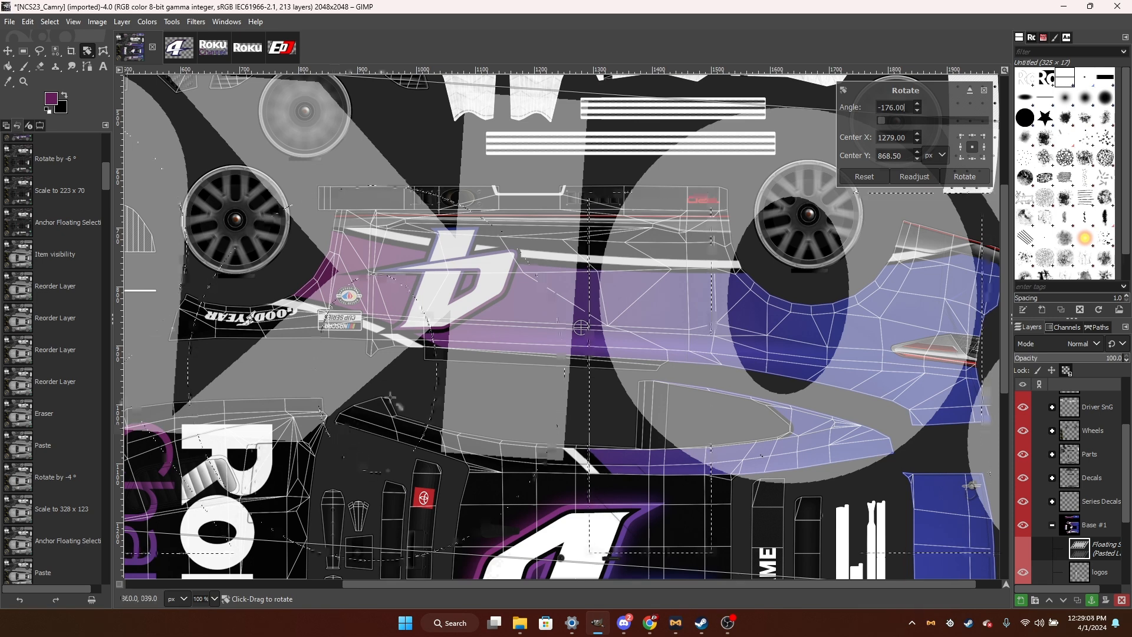
click(964, 177)
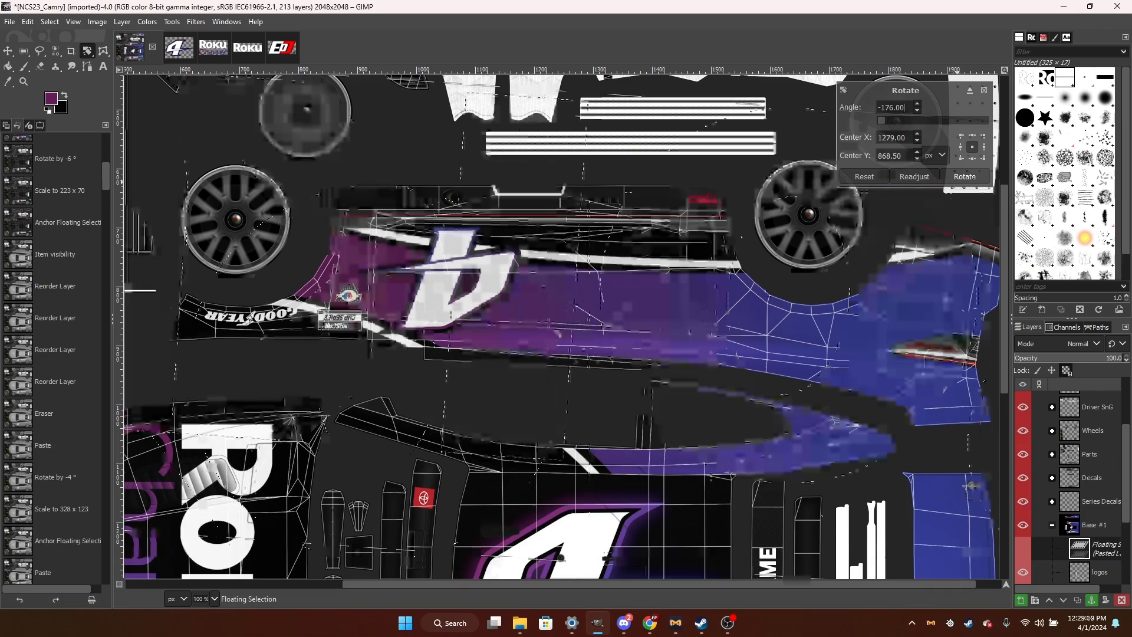
Scale the Roku logo down to 318 × 119 px and move it onto the upside-down car side, directly behind the number 4.
key(shift+s)
click(657, 328)
drag(657, 329, 997, 497)
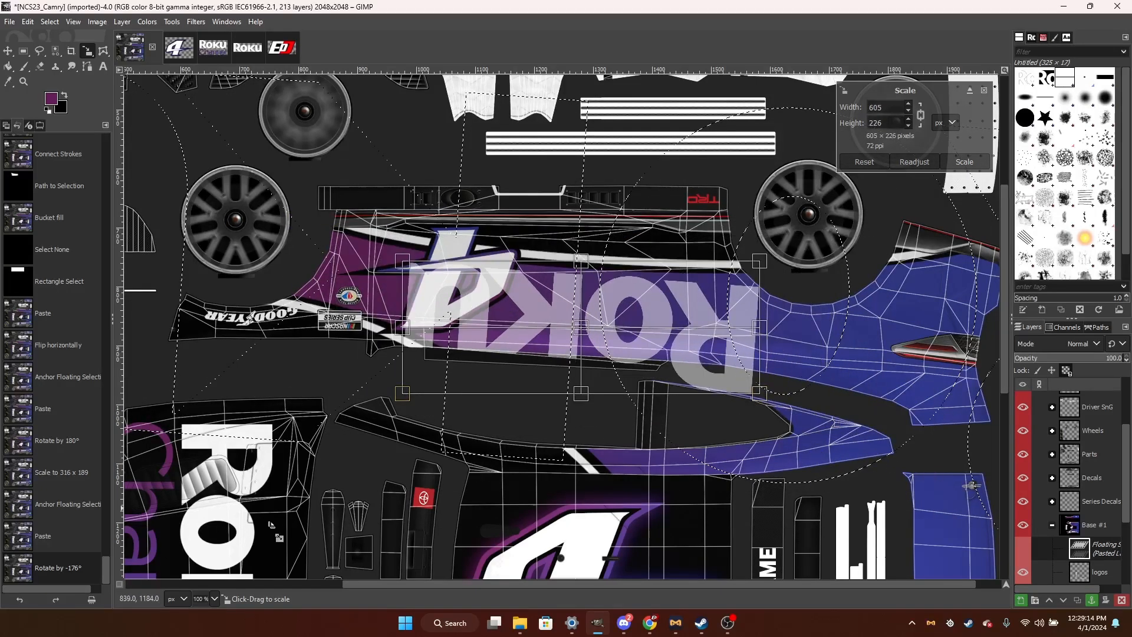
drag(107, 565, 116, 241)
scroll(102, 228, up, 5)
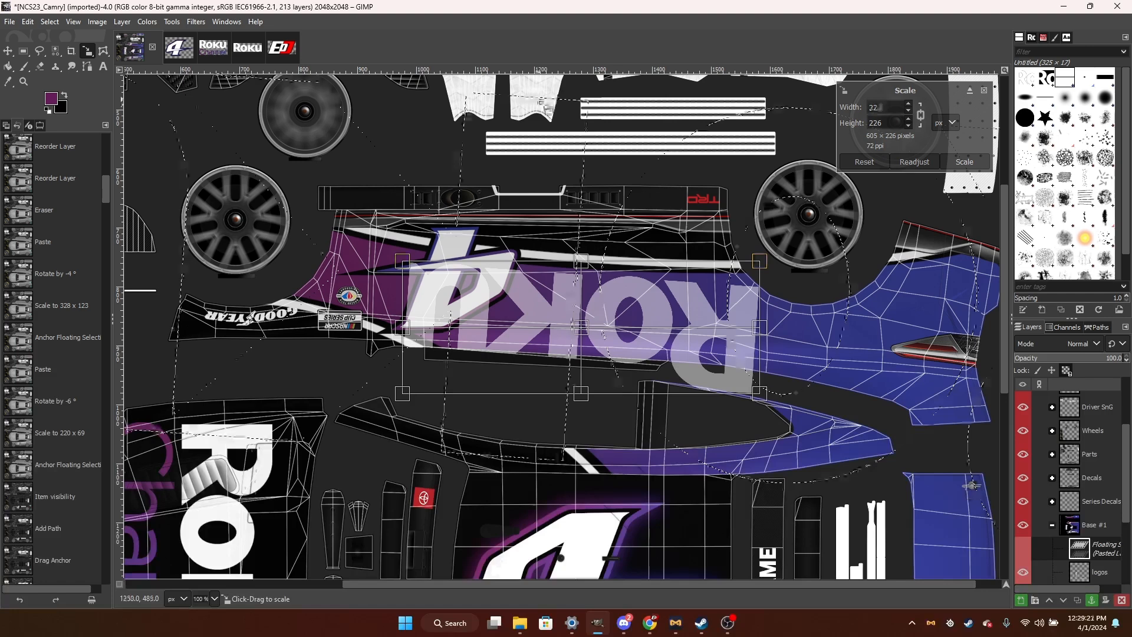
text(312)
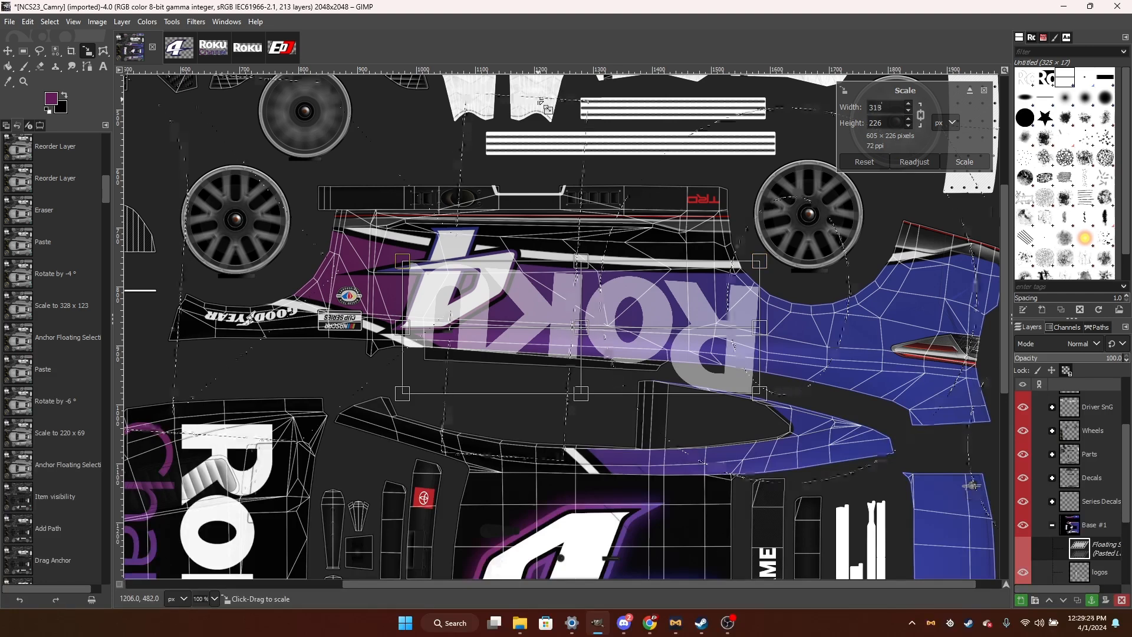
key(Return)
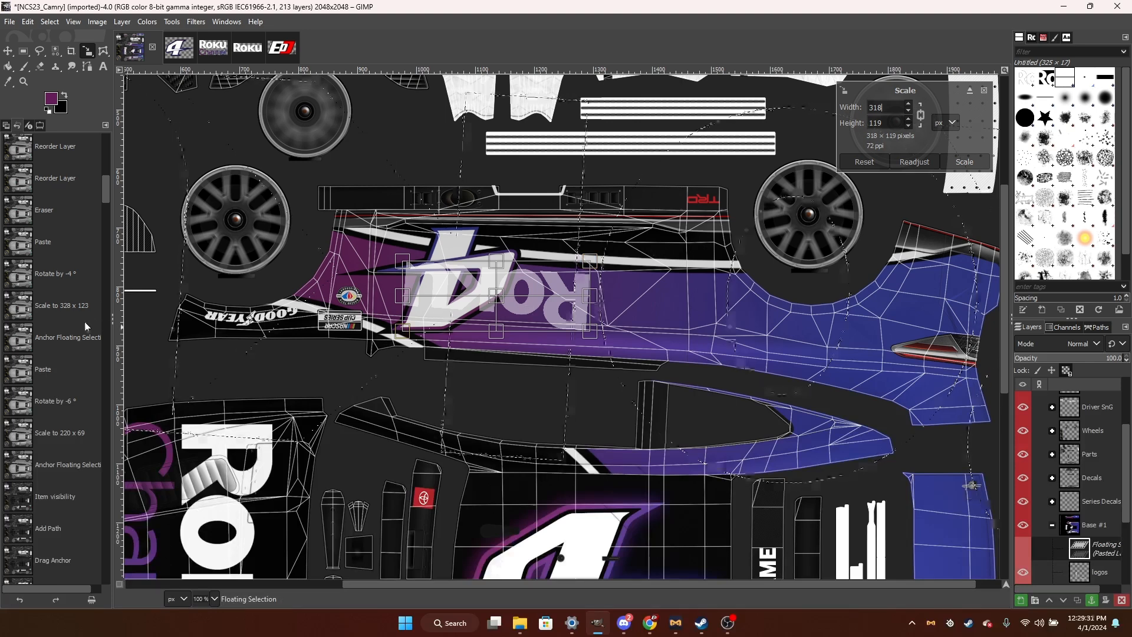
drag(497, 296, 603, 334)
click(877, 107)
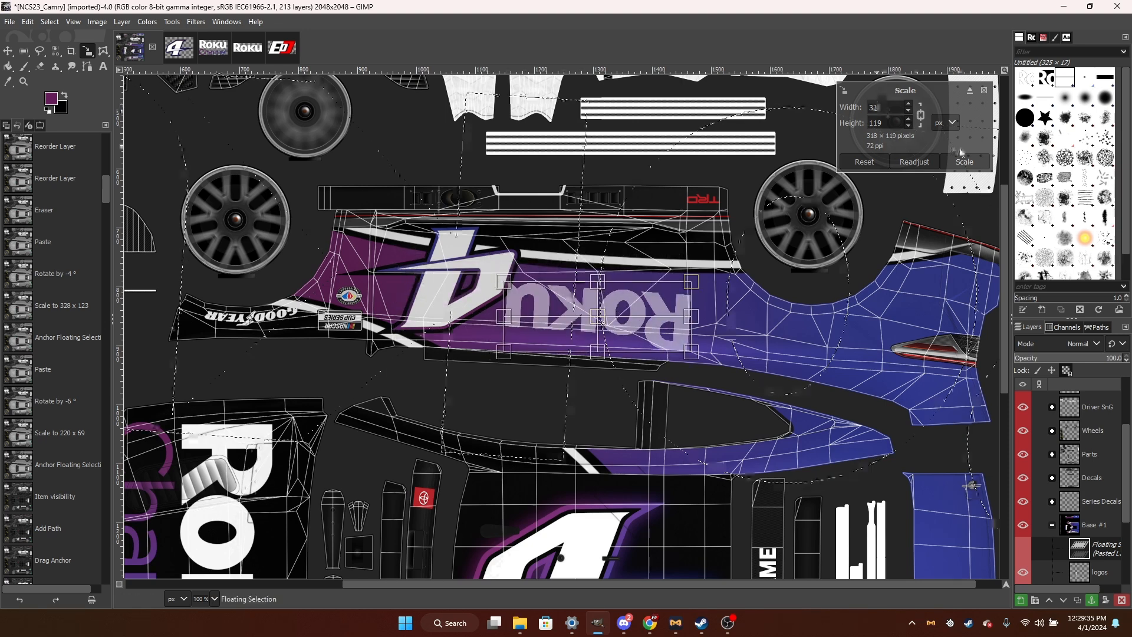
Scale the pasted Roku logo to 328 x 123 px and position it beside the number 4 on the upside-down side panel.
key(BackSpace)
text(28)
scroll(678, 365, down, 8)
drag(602, 313, 659, 263)
scroll(667, 264, up, 8)
click(965, 162)
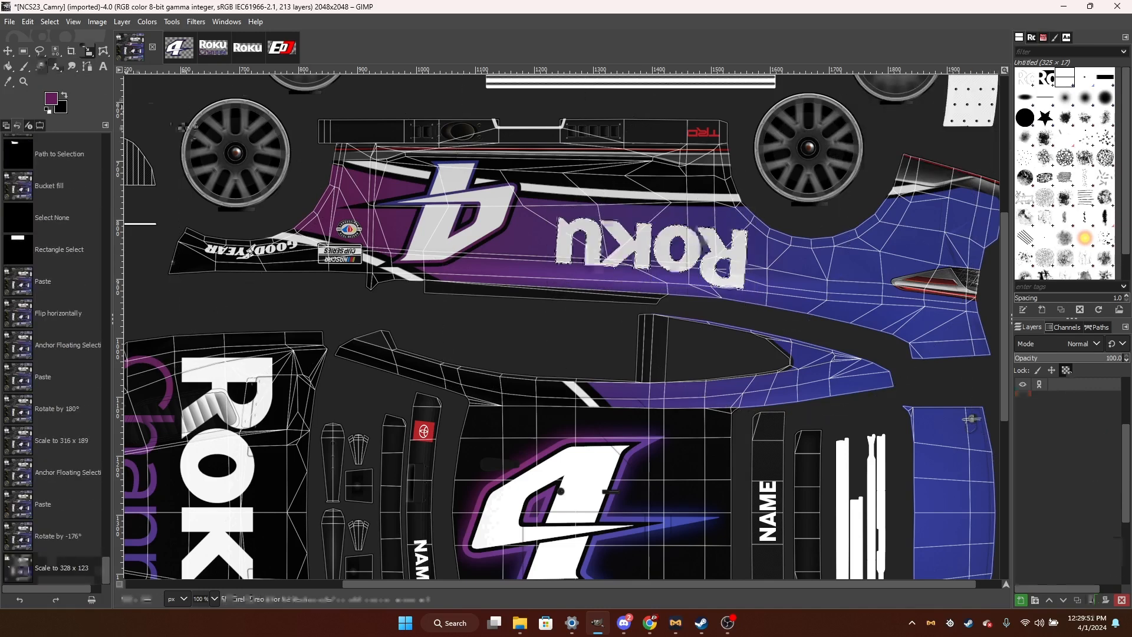
In the Roku Channel stacked logo image, revert to the earlier Rectangle Select state and copy the purple Channel wordmark.
click(214, 48)
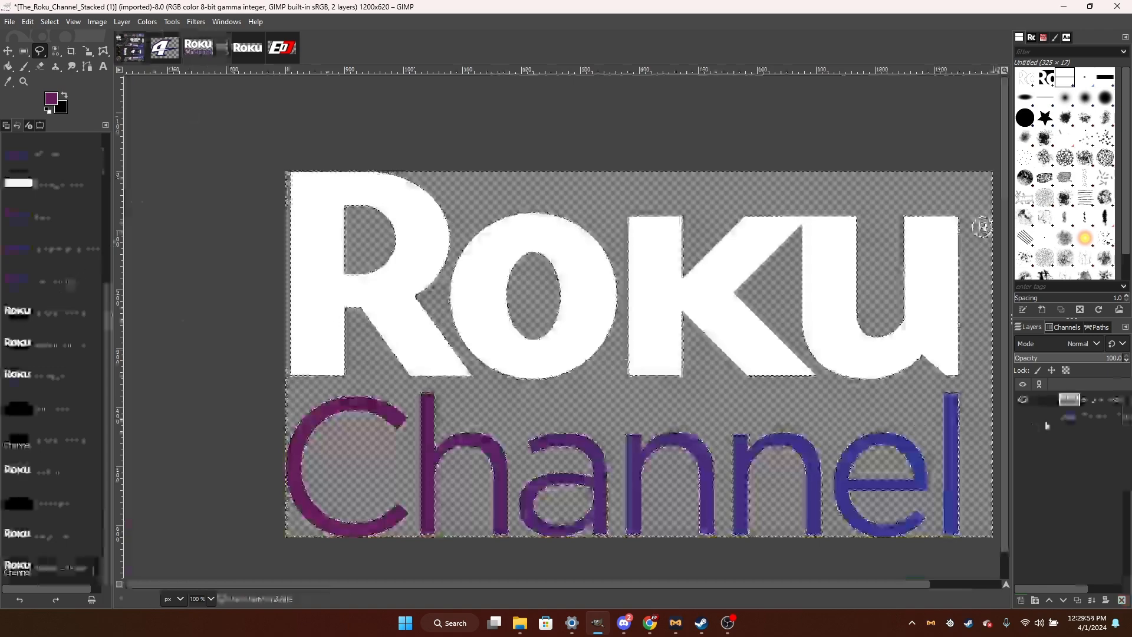
scroll(31, 236, up, 5)
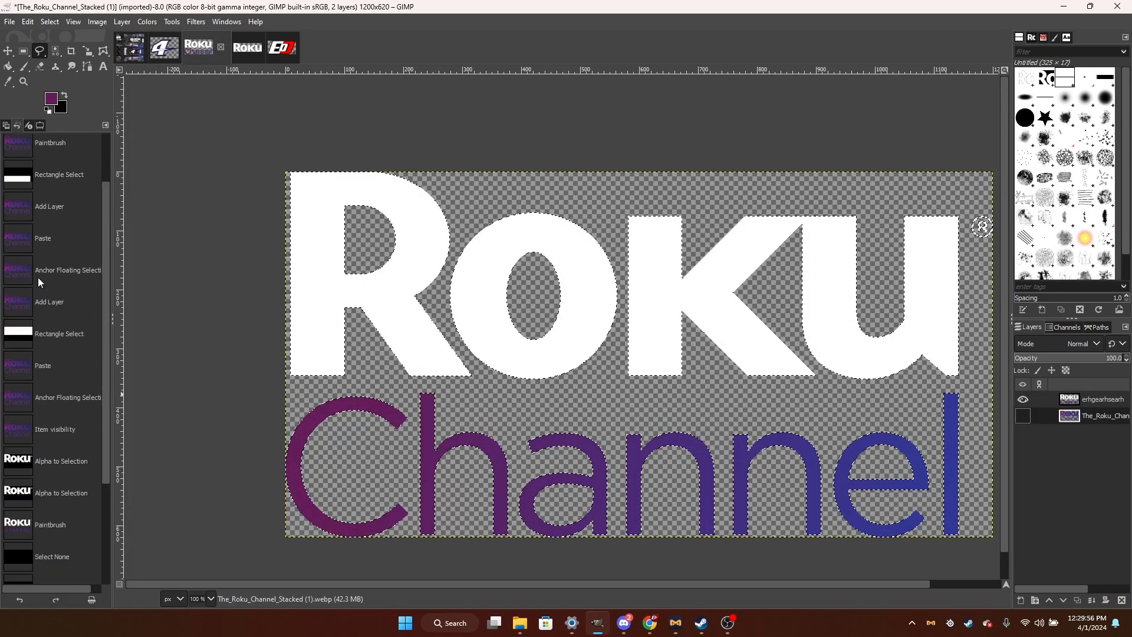
click(26, 250)
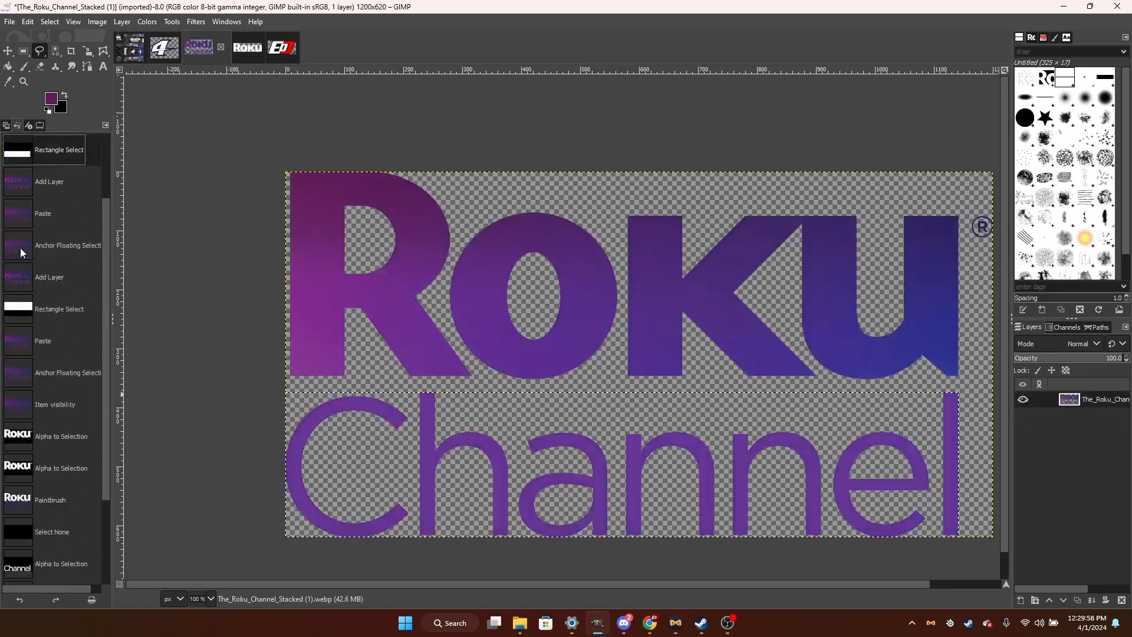
key(ctrl+c)
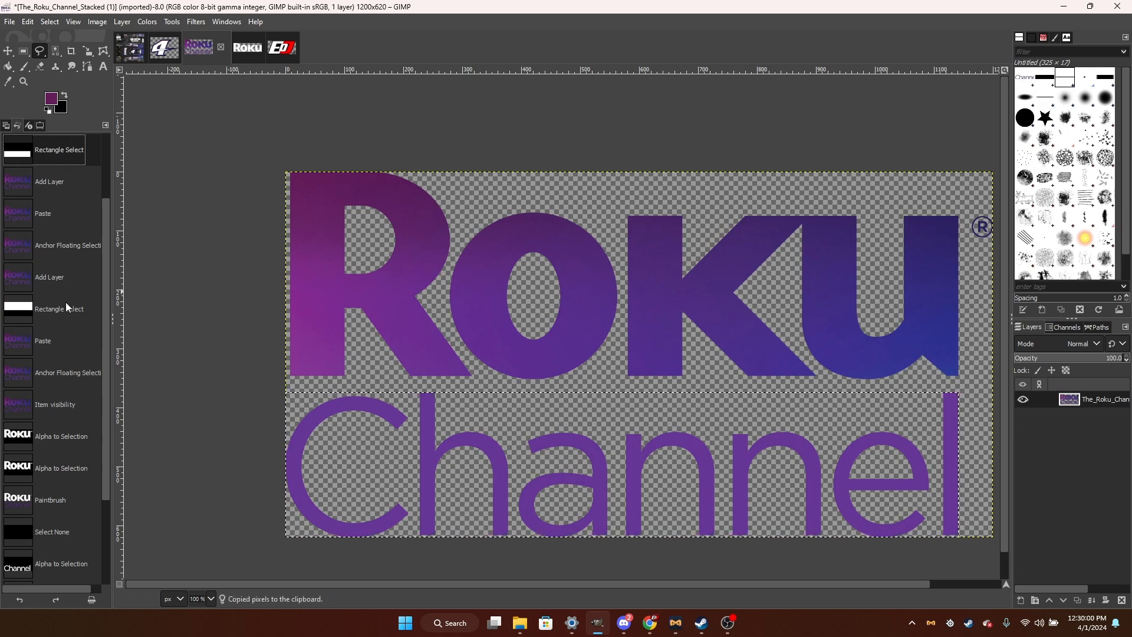
scroll(65, 298, down, 3)
Paste the Channel wordmark into the Camry template and rotate it by -174°.
click(138, 52)
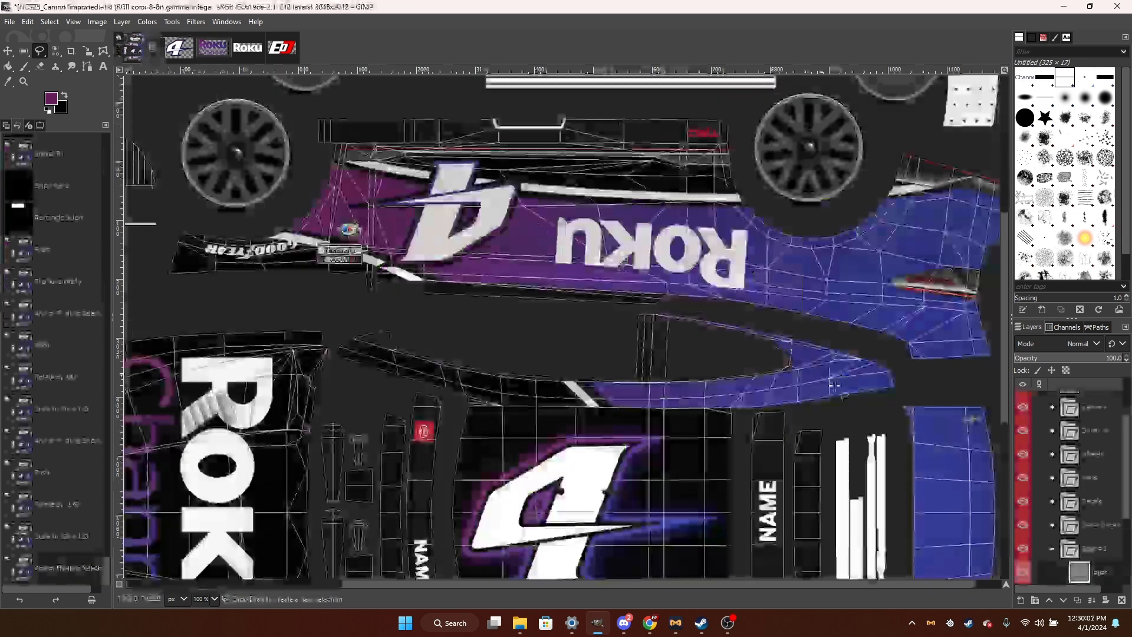
key(ctrl+v)
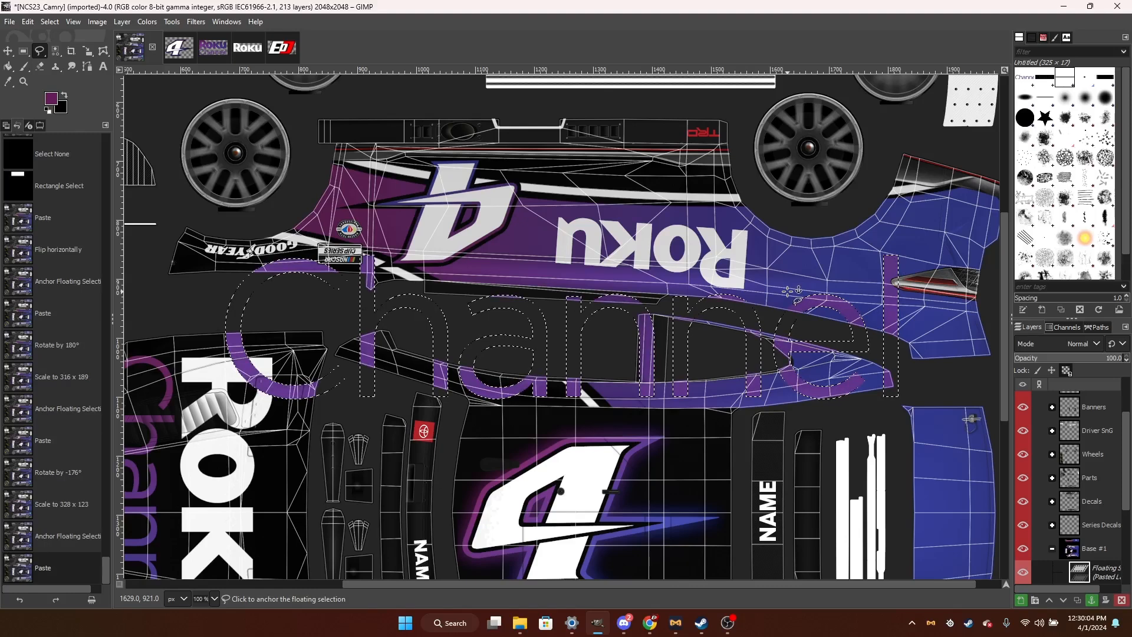
key(r)
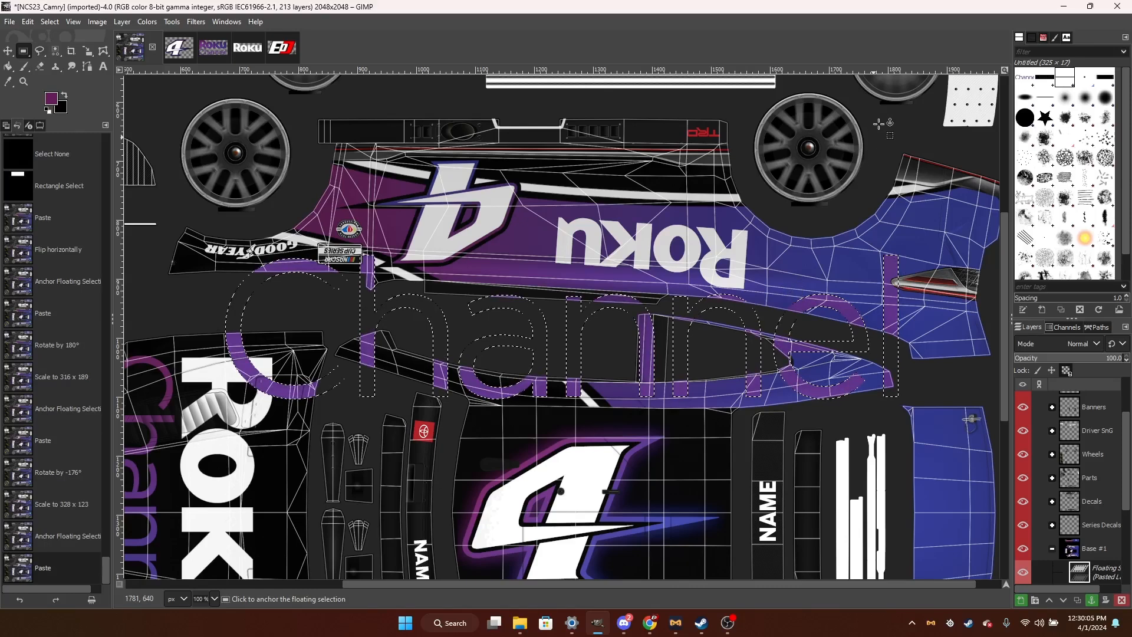
key(shift+r)
click(171, 540)
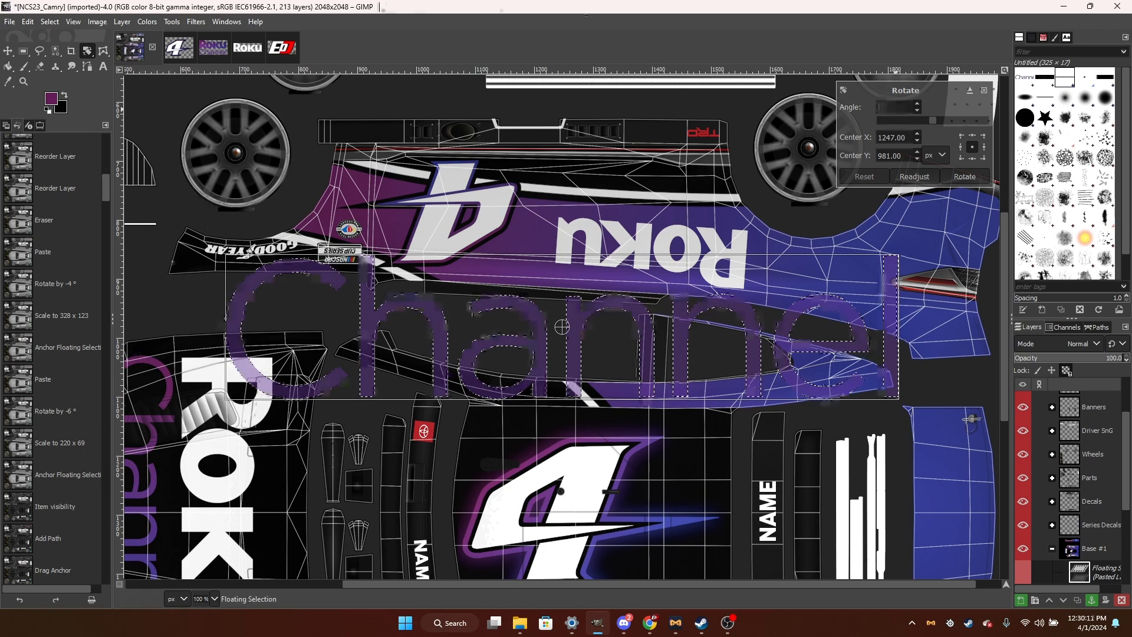
text(-)
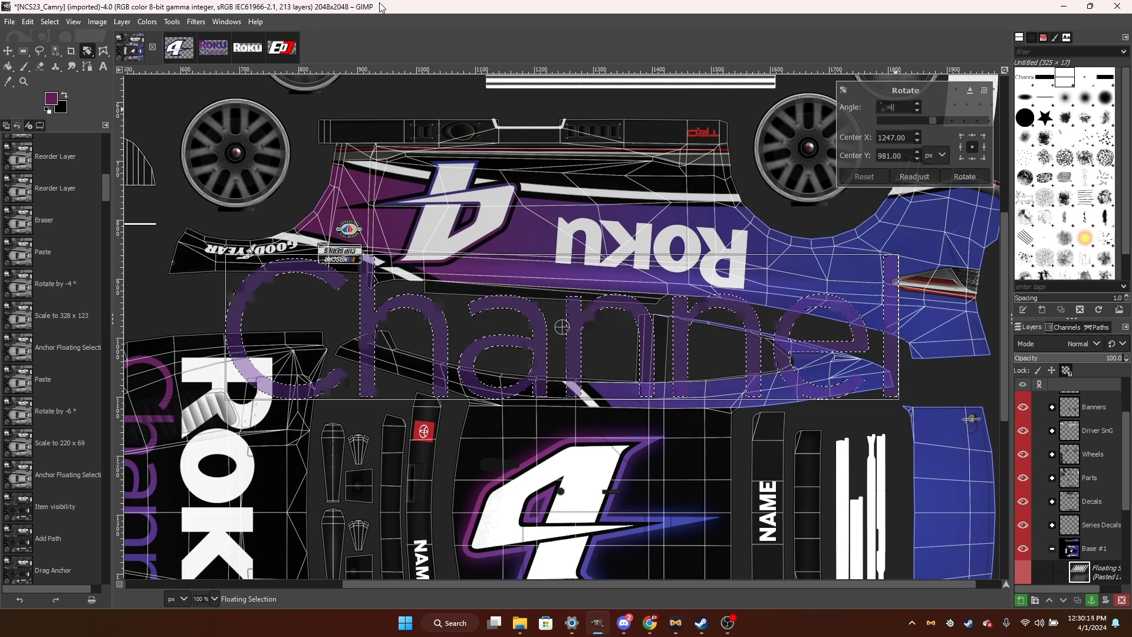
text(174)
click(965, 176)
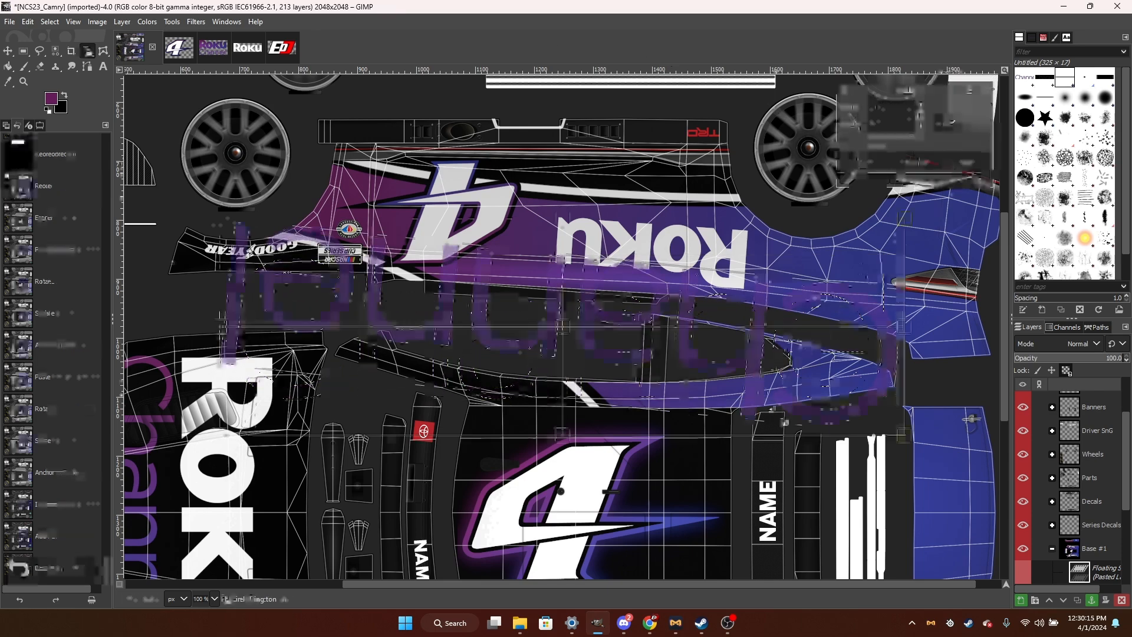
Scale the Channel wordmark to 219 x 69 px and position it between the Roku logo and the taillight on the upside-down side panel.
key(shift+s)
click(291, 401)
scroll(82, 531, up, 15)
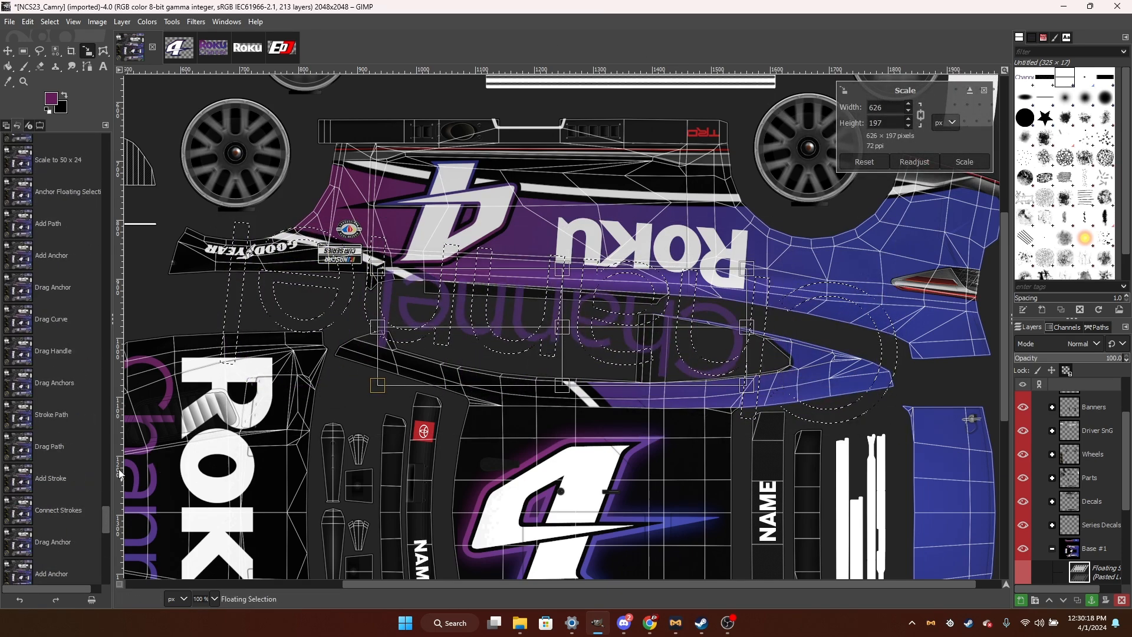
scroll(59, 354, up, 5)
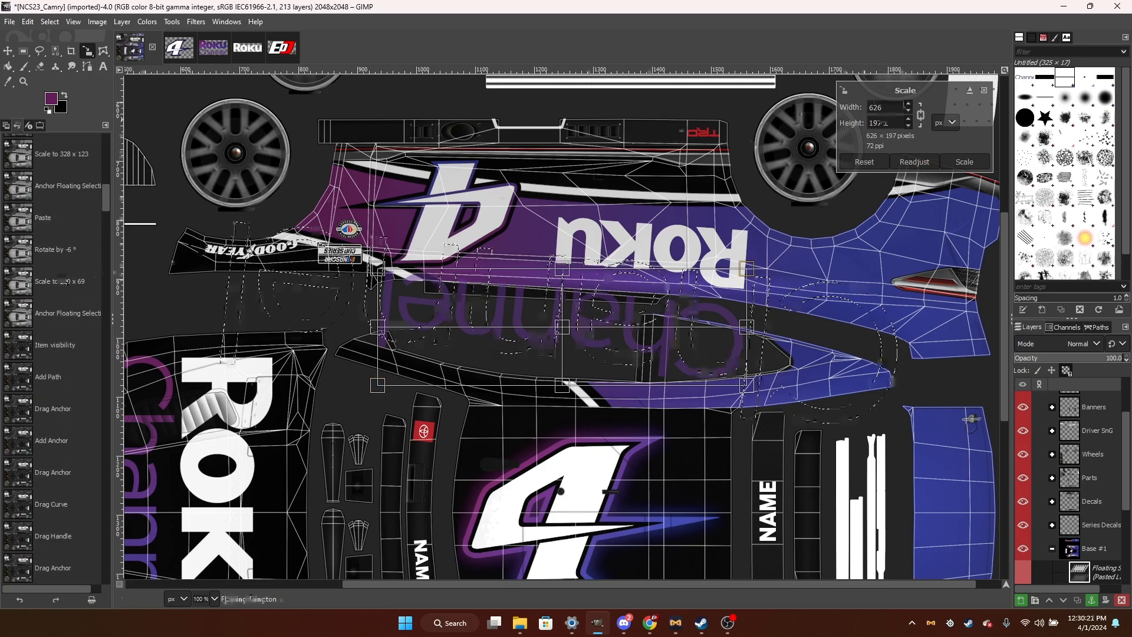
drag(888, 124, 750, 115)
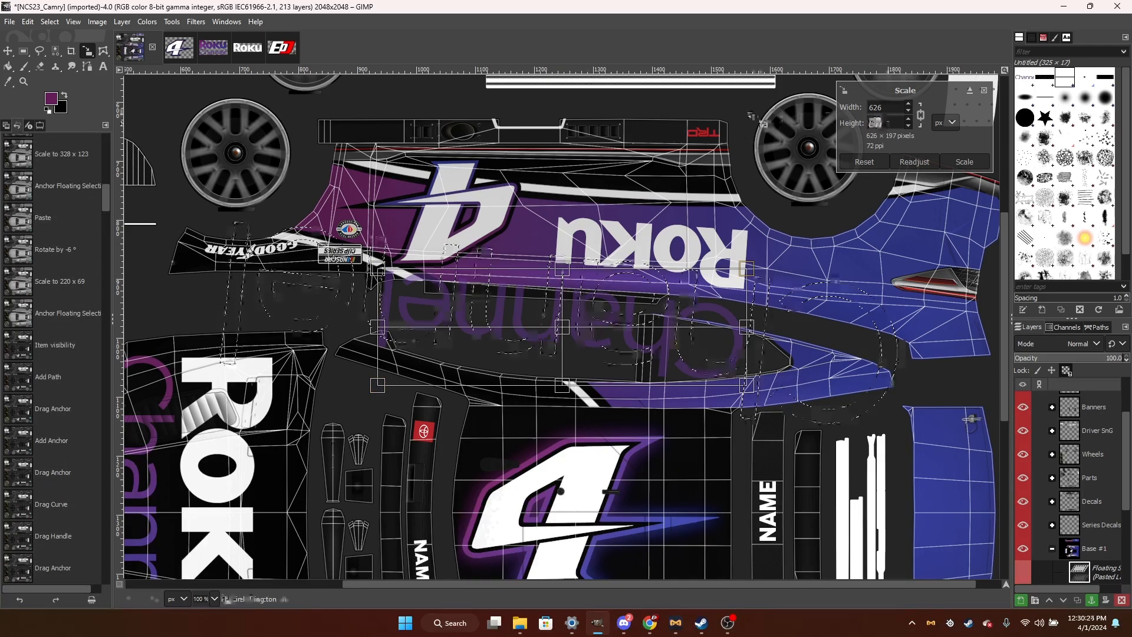
text(69)
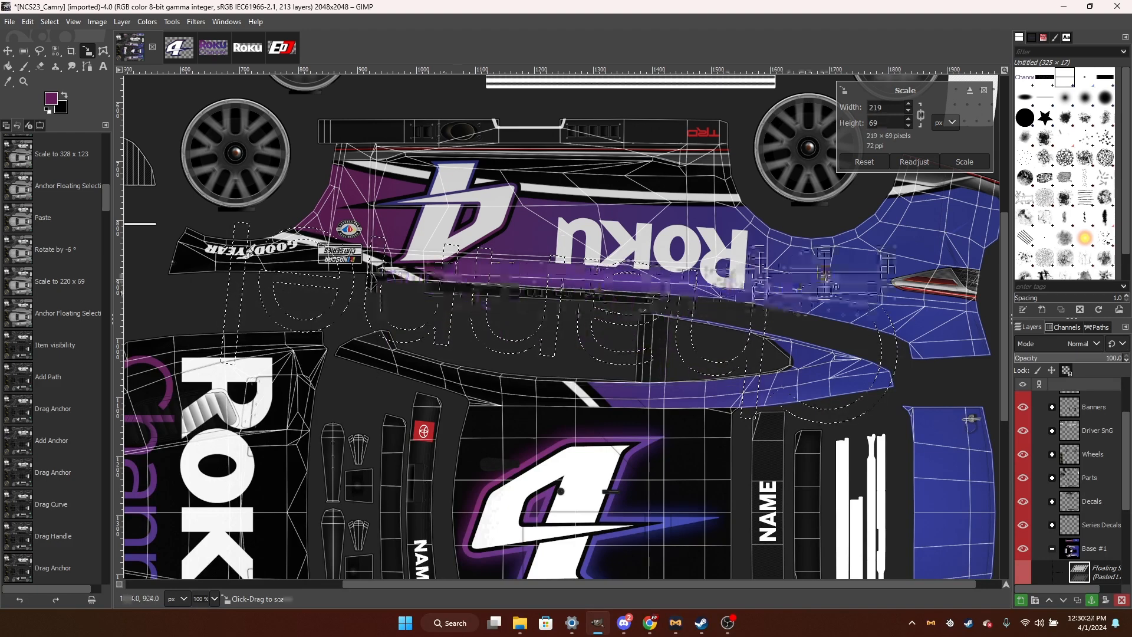
scroll(825, 274, up, 2)
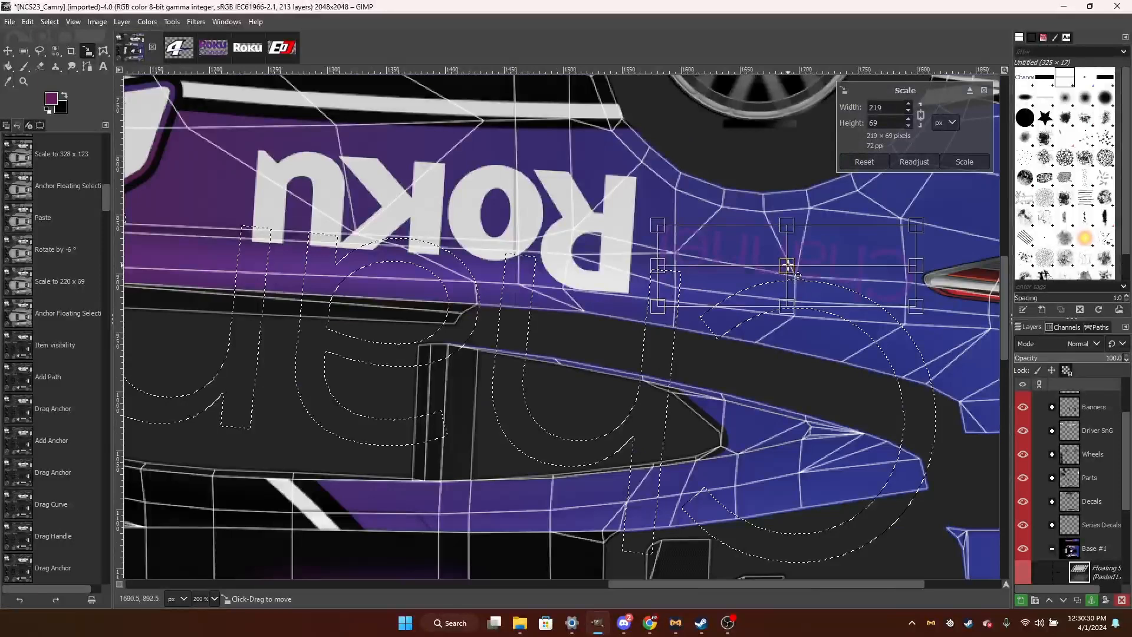
drag(797, 276, 793, 274)
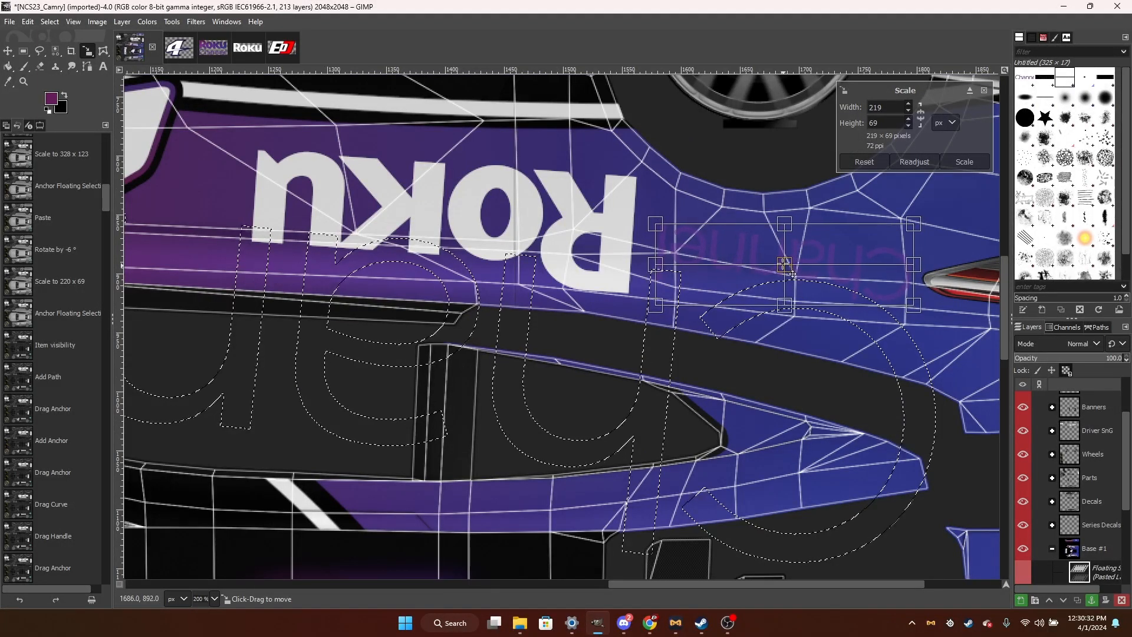
click(950, 160)
Paint the floating Channel wordmark white with the Paintbrush and anchor it to the logos layer.
scroll(712, 232, down, 1)
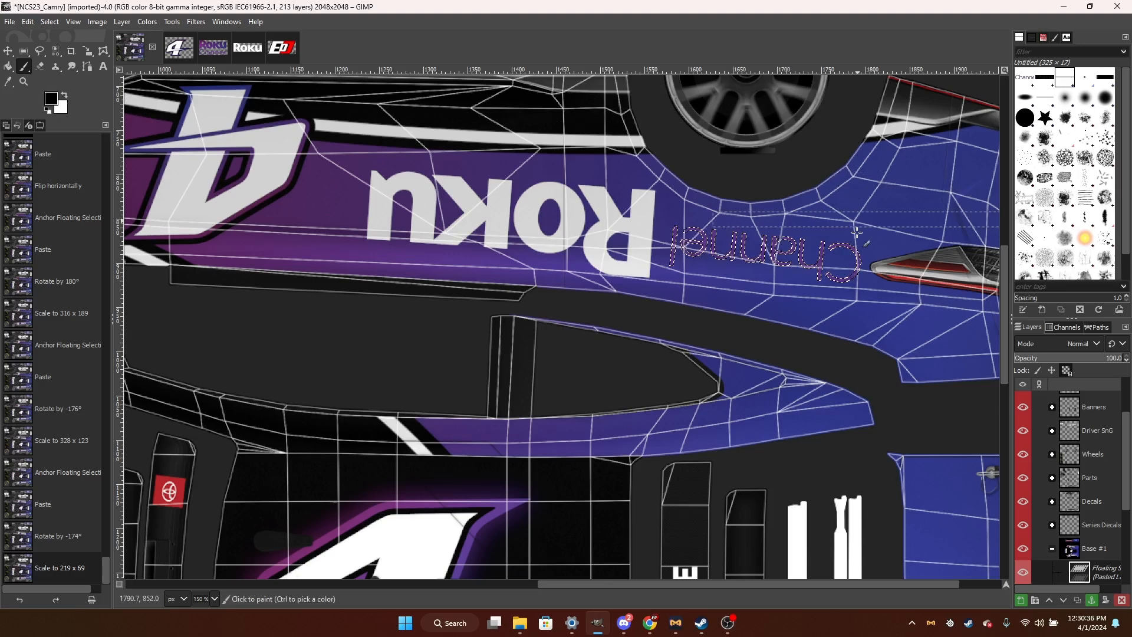
mouse_move(793, 218)
mouse_down()
mouse_move(809, 334)
mouse_move(796, 347)
mouse_up()
click(64, 96)
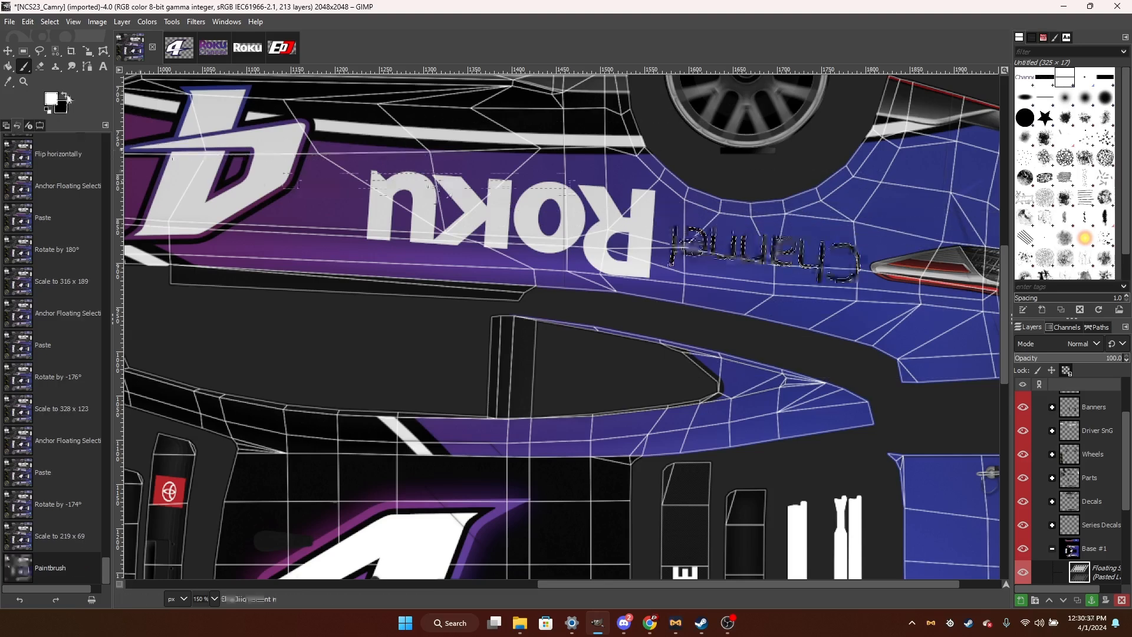
drag(763, 184, 820, 378)
right_click(631, 215)
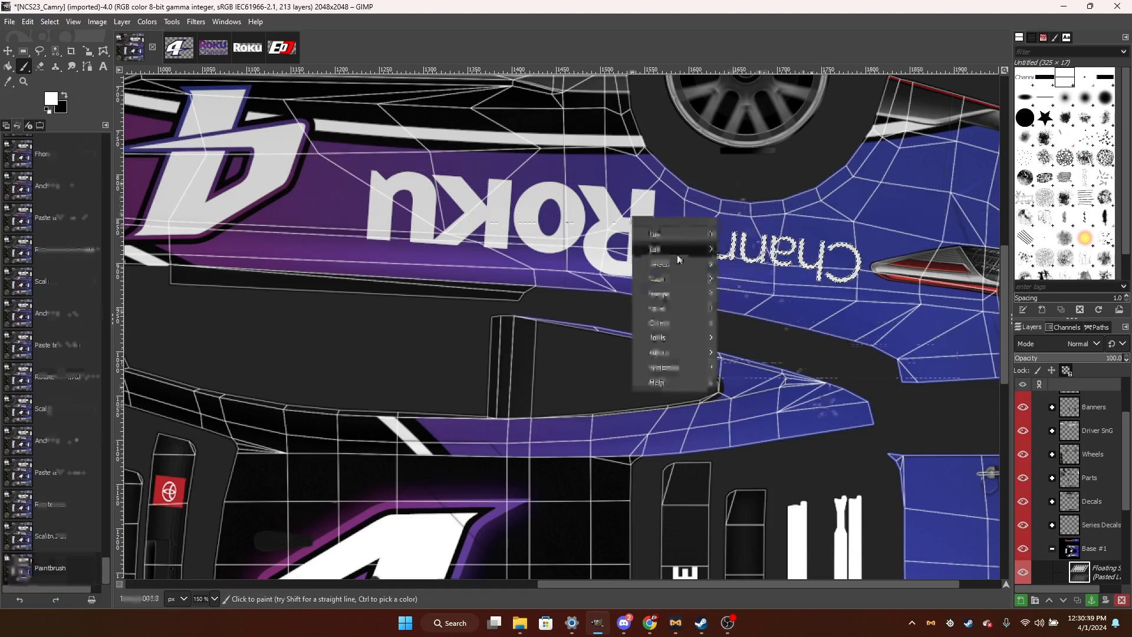
click(39, 51)
click(40, 51)
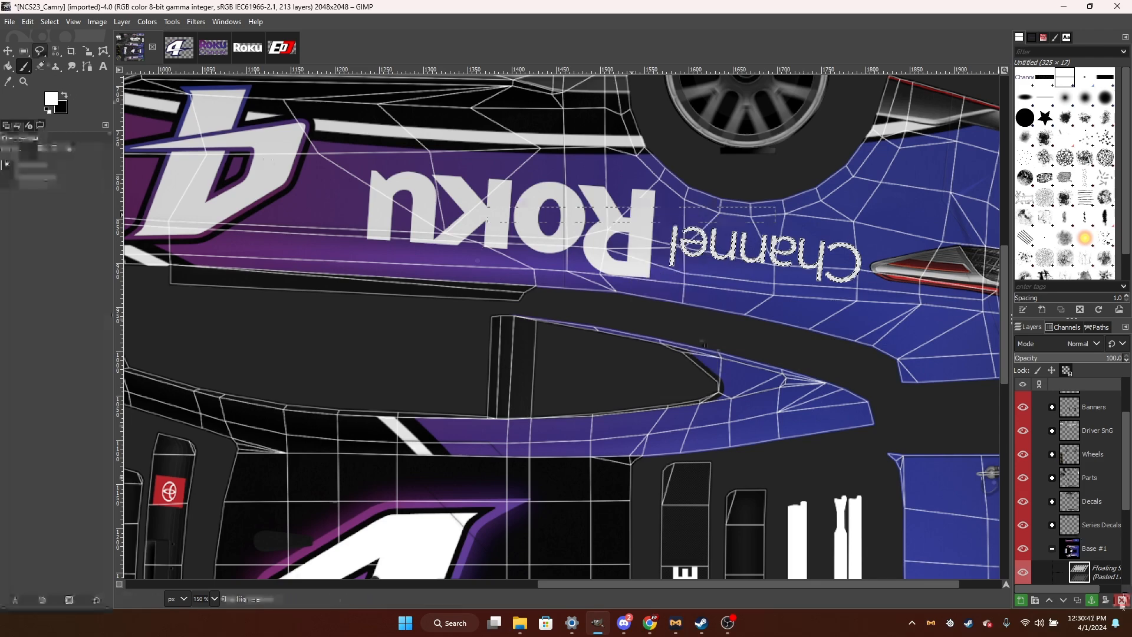
click(1091, 601)
scroll(820, 404, down, 4)
scroll(694, 402, up, 1)
scroll(694, 402, down, 2)
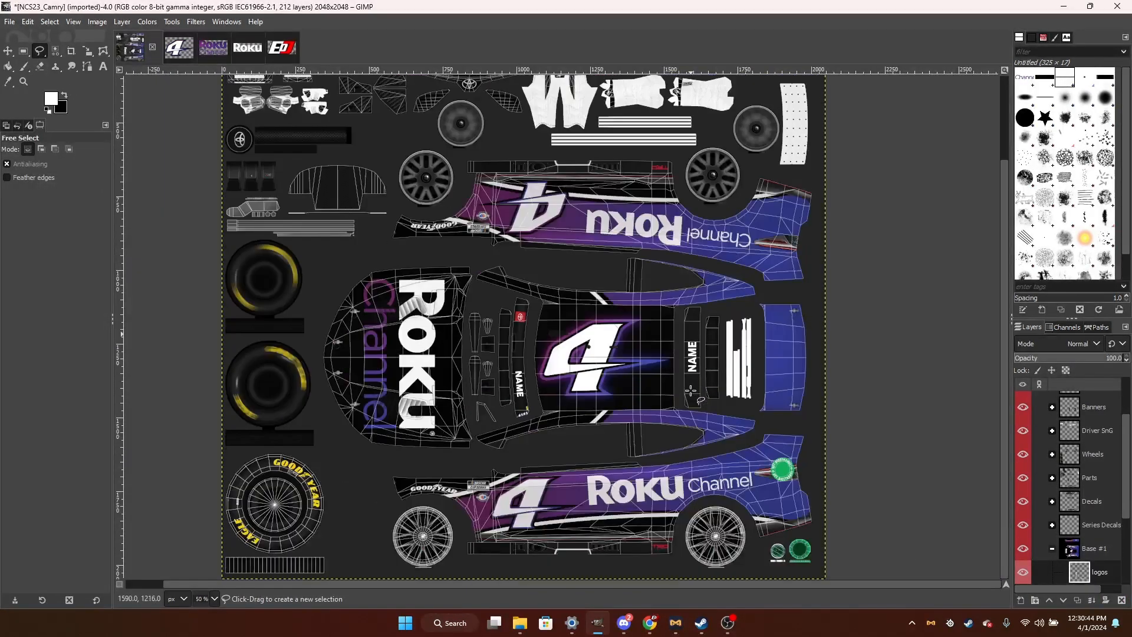
scroll(690, 404, up, 3)
scroll(687, 407, down, 2)
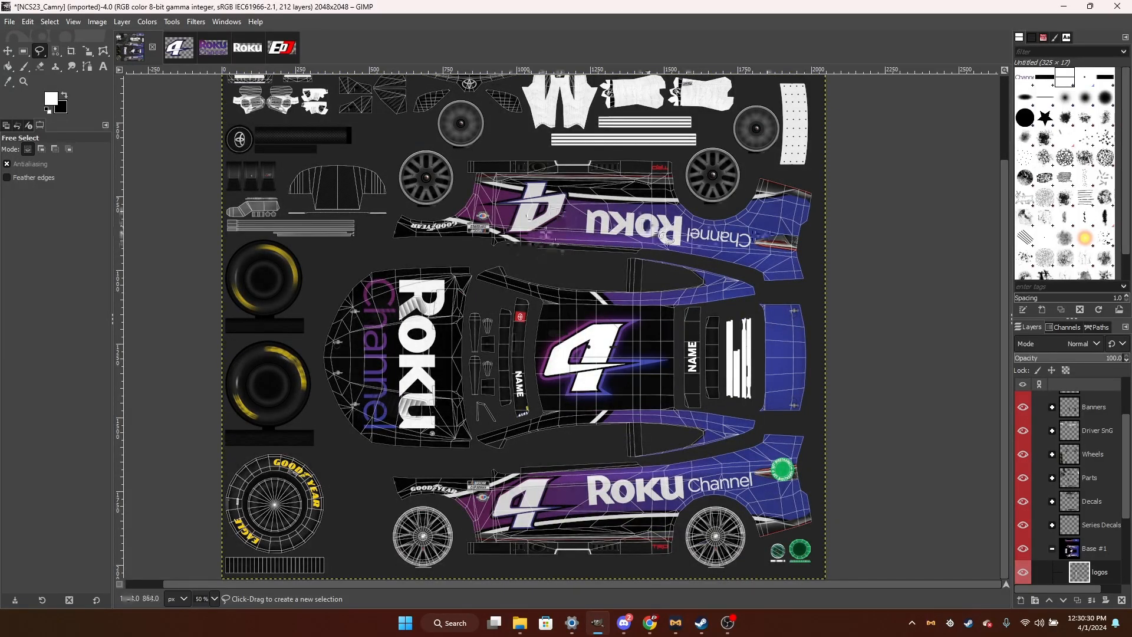
scroll(625, 295, up, 2)
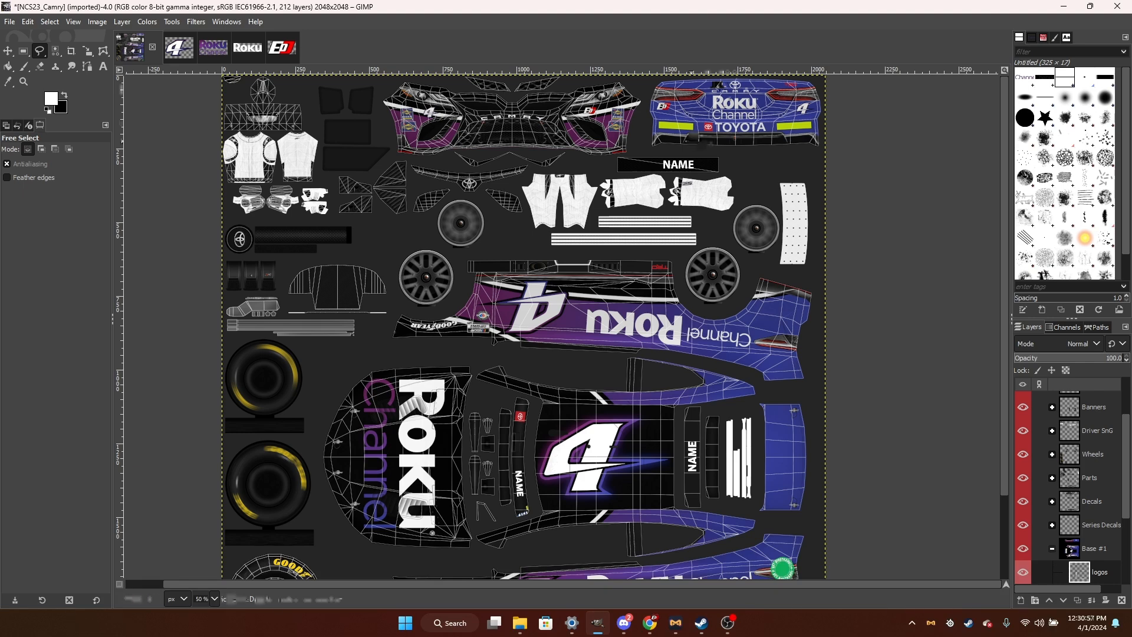
click(247, 47)
key(ctrl+x)
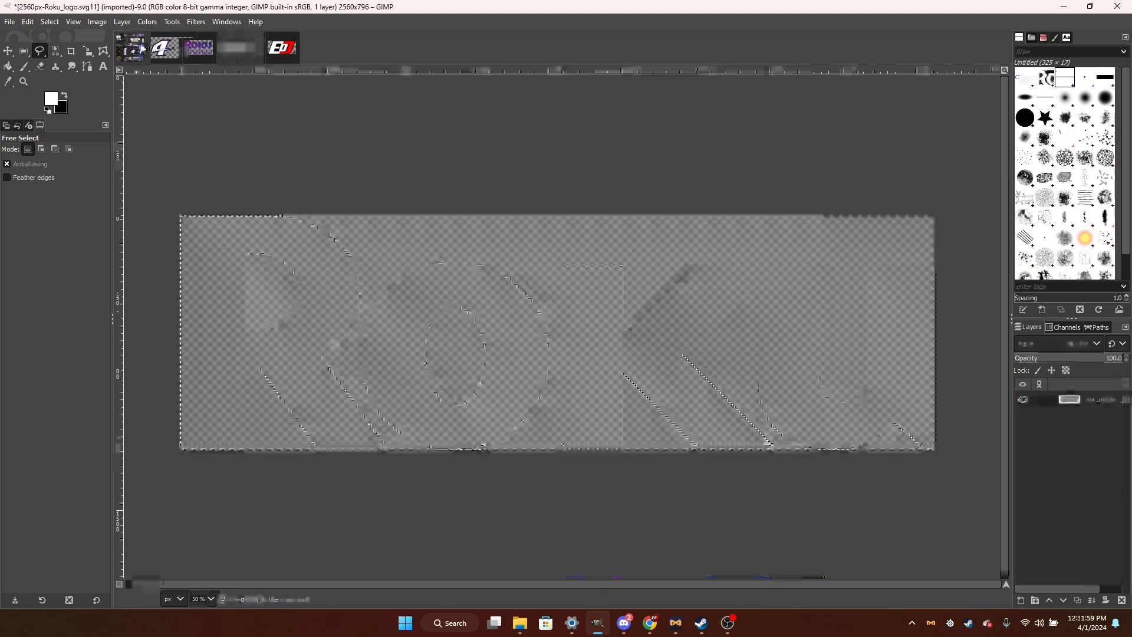
key(ctrl+z)
click(141, 46)
Copy the white Roku logo from its own image and paste it into the Camry template.
click(243, 48)
key(ctrl+c)
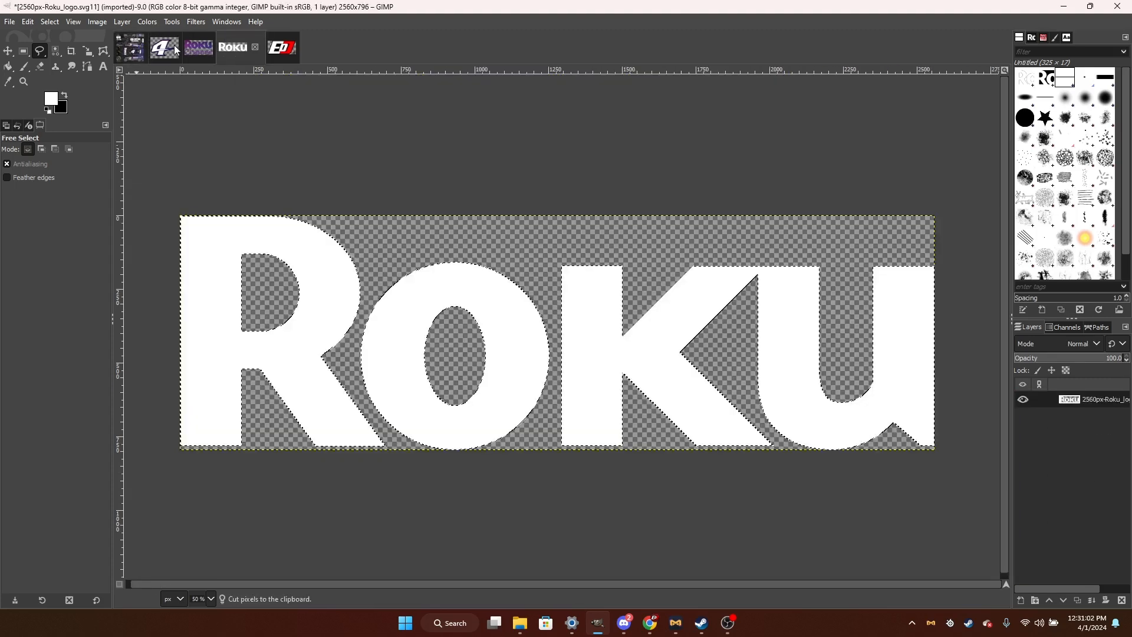
click(139, 47)
key(ctrl)
scroll(903, 486, up, 1)
key(ctrl+v)
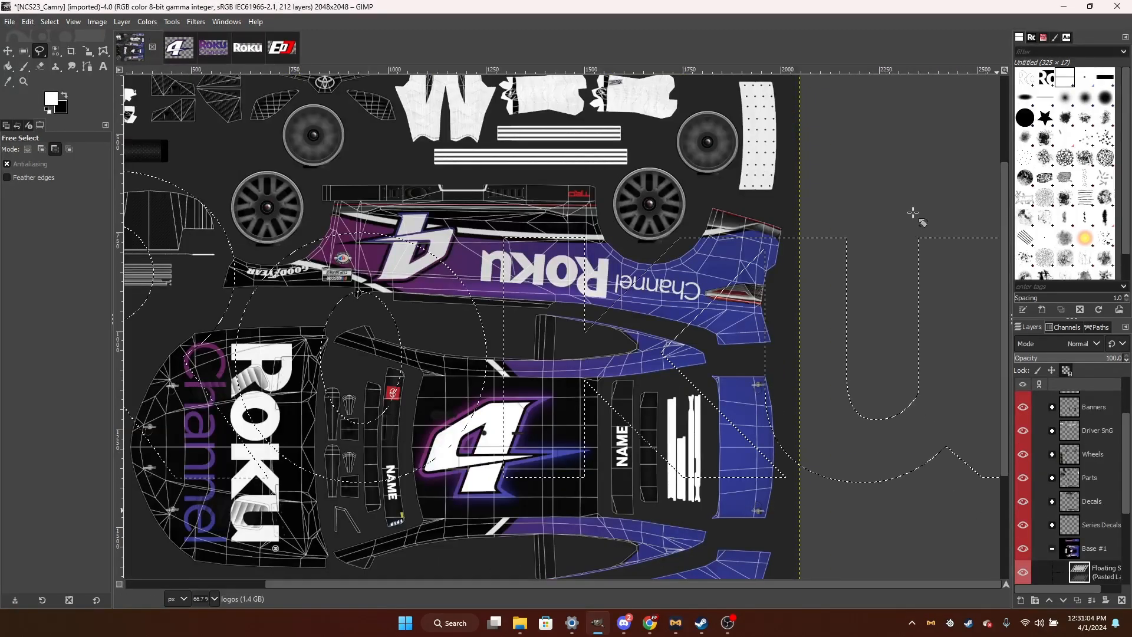
Rotate the pasted Roku logo by -90°.
key(shift+r)
click(663, 91)
text(90)
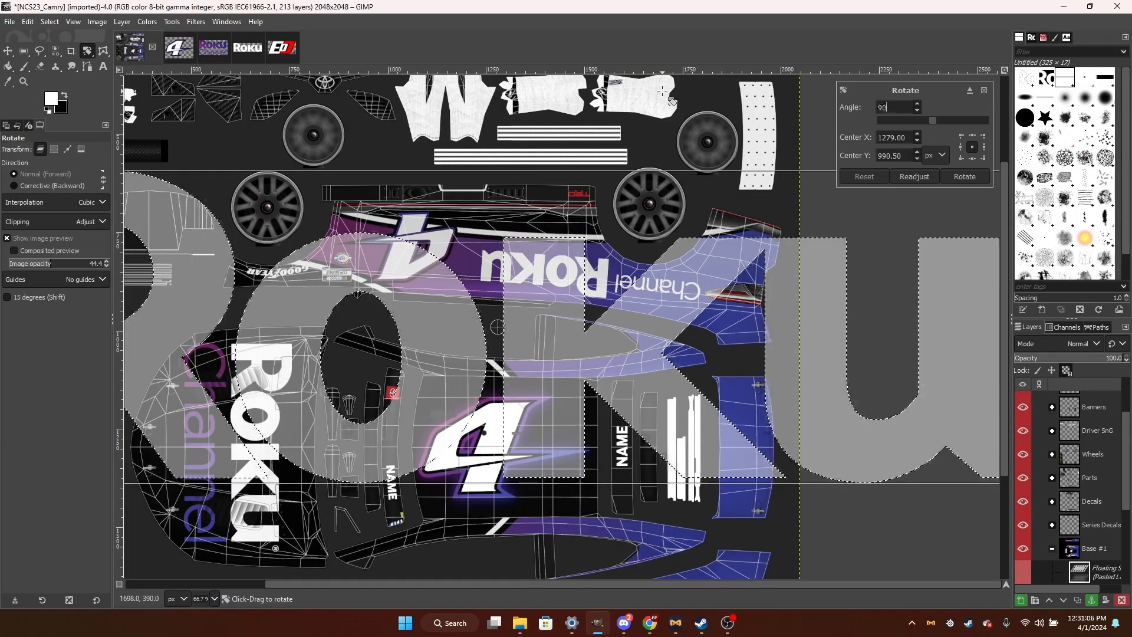
key(Return)
key(BackSpace)
key(BackSpace)
key(BackSpace)
key(BackSpace)
key(BackSpace)
text(-90)
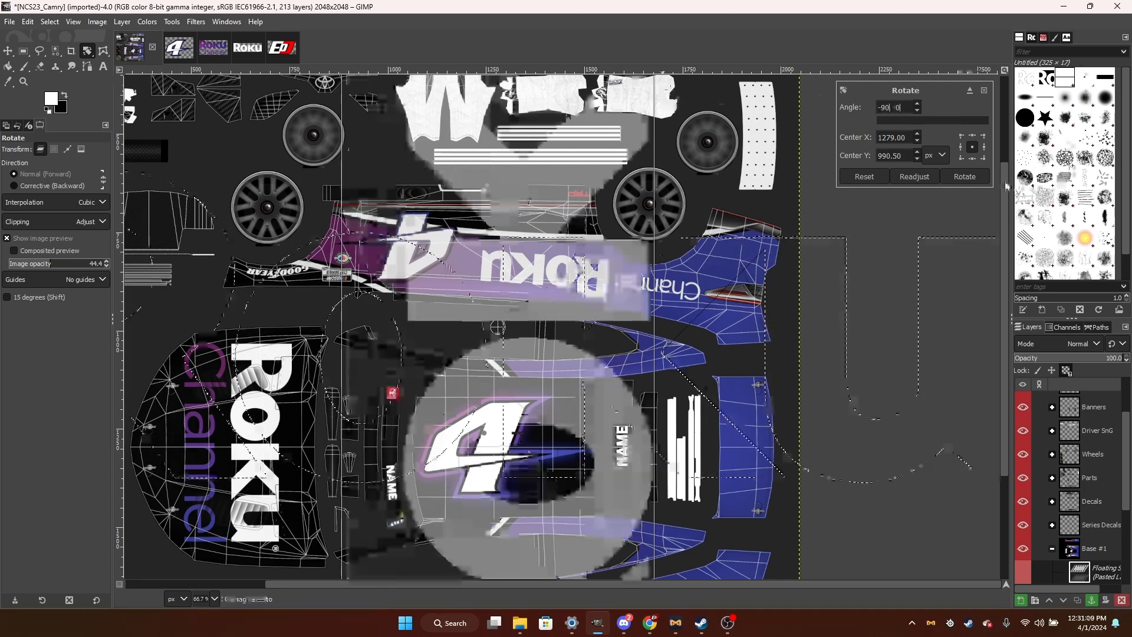
key(Return)
Scale the Roku logo to 86 x 275 px, centre it on the blue rear deck panel and anchor it.
key(shift+s)
click(871, 439)
drag(654, 326, 745, 447)
scroll(745, 447, up, 3)
drag(597, 377, 746, 443)
scroll(745, 443, up, 5)
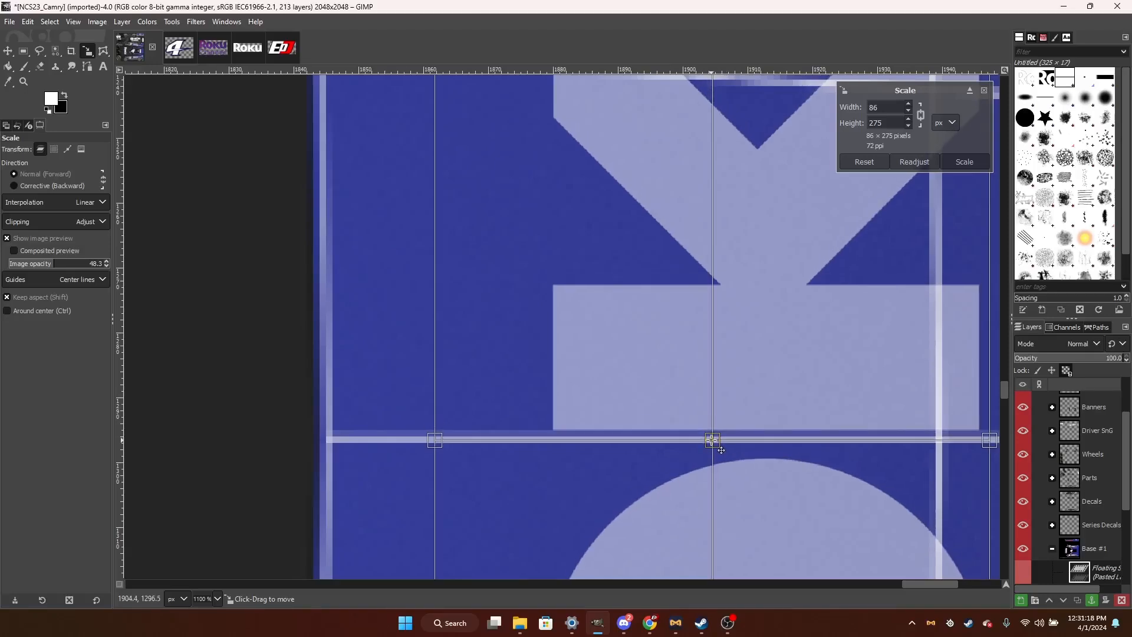
scroll(720, 448, down, 6)
scroll(713, 441, down, 3)
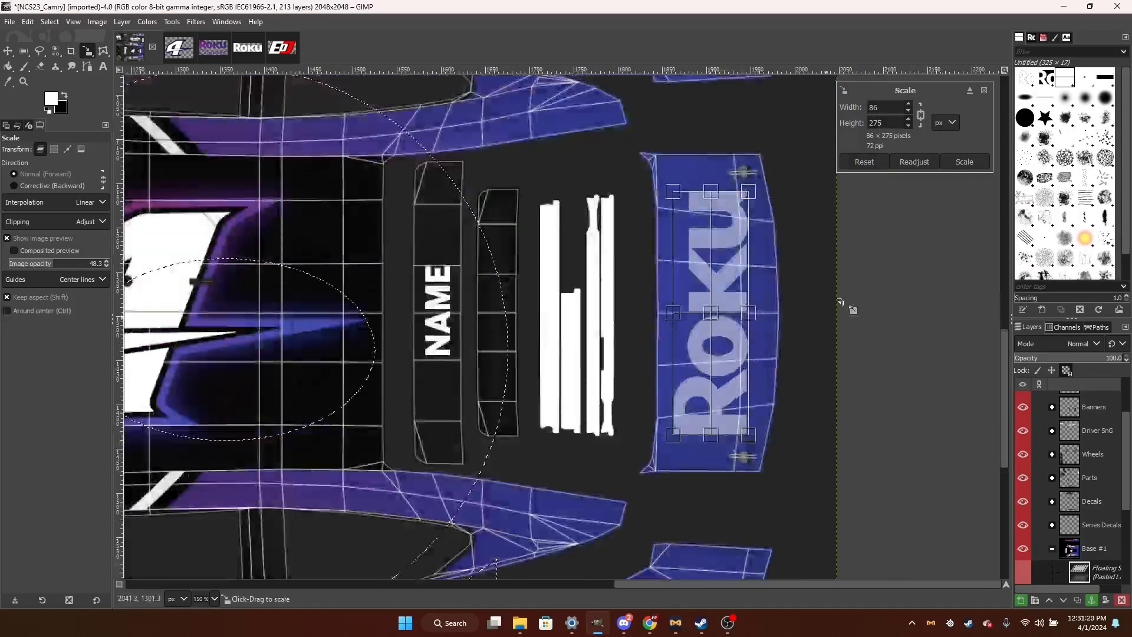
click(964, 163)
scroll(968, 354, down, 3)
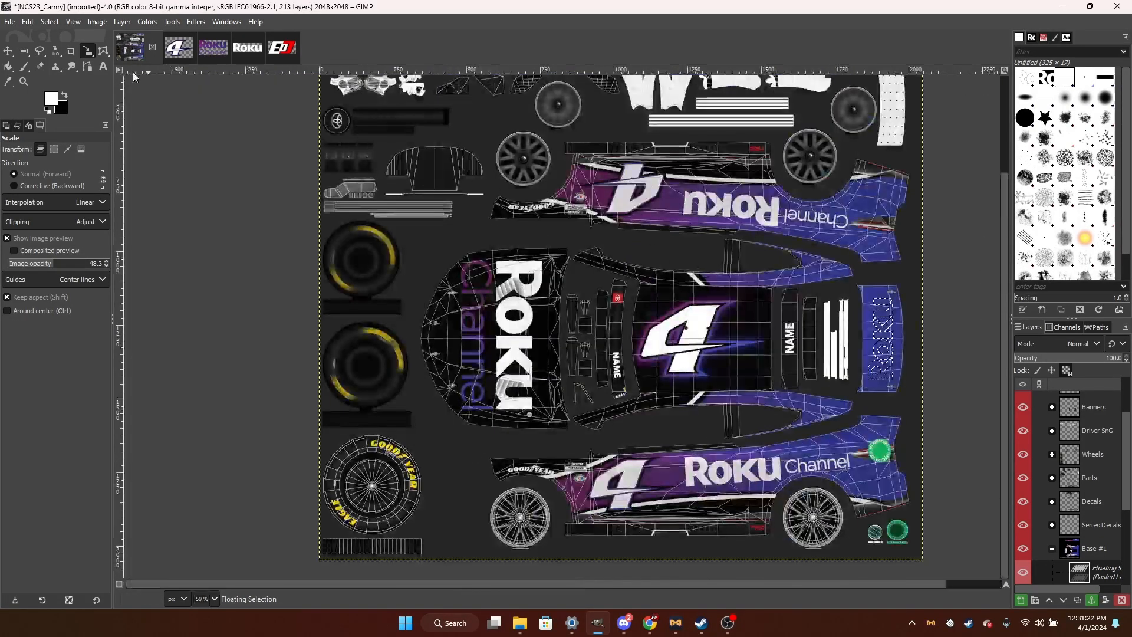
key(f)
click(344, 232)
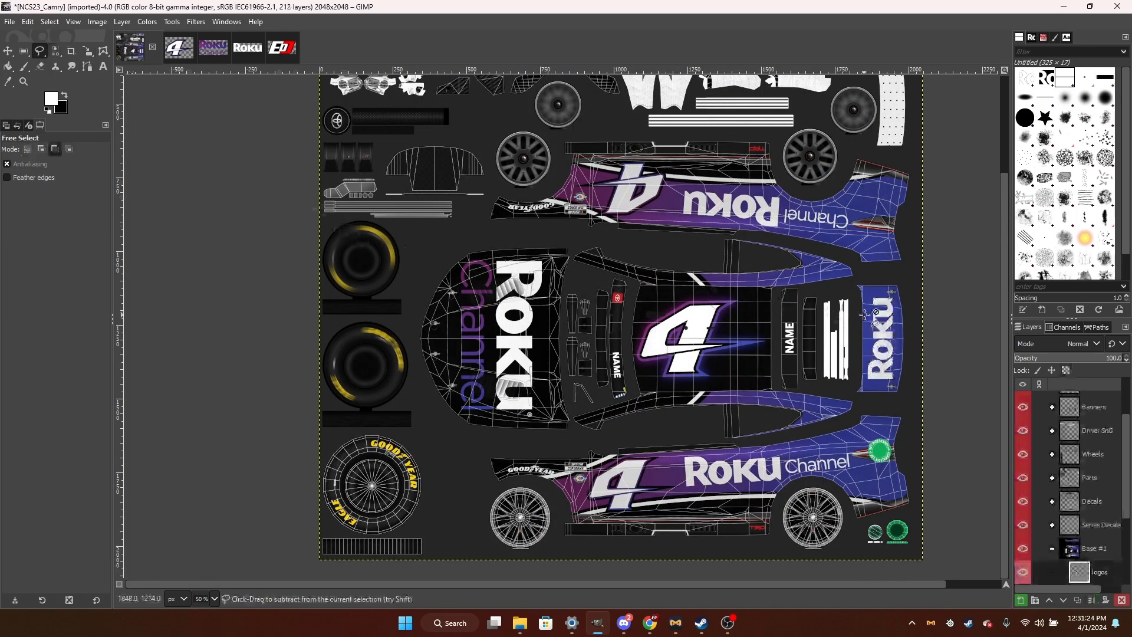
Paint the window net strips black with the Paintbrush on the Window Net Color layer of the Parts group.
scroll(864, 313, up, 1)
scroll(850, 382, up, 5)
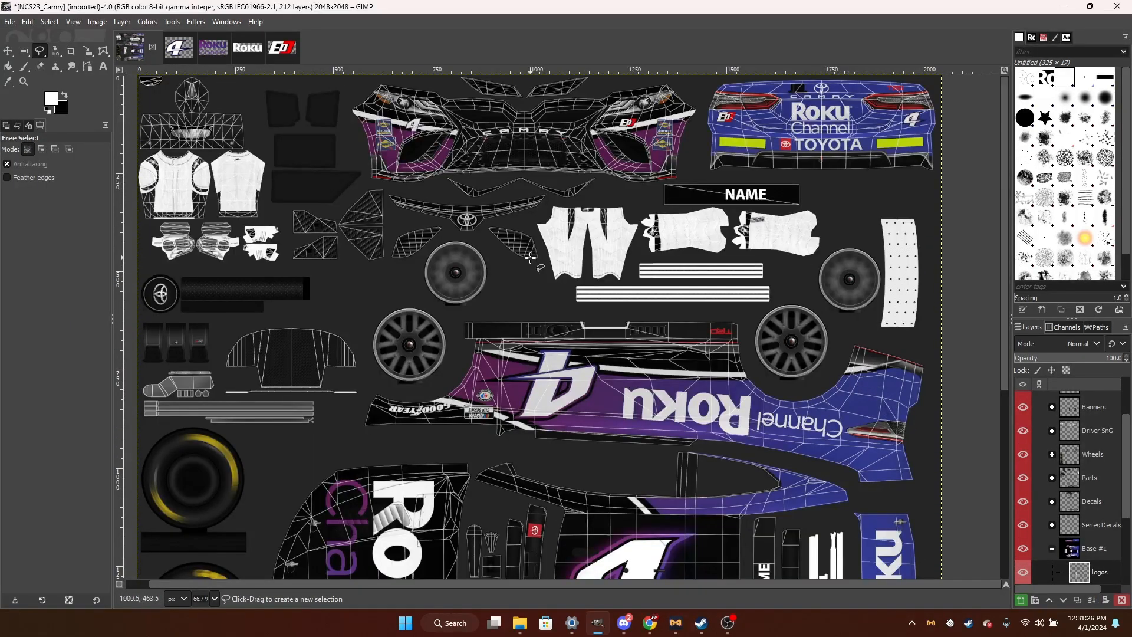
scroll(706, 202, down, 5)
scroll(602, 343, up, 5)
click(1052, 478)
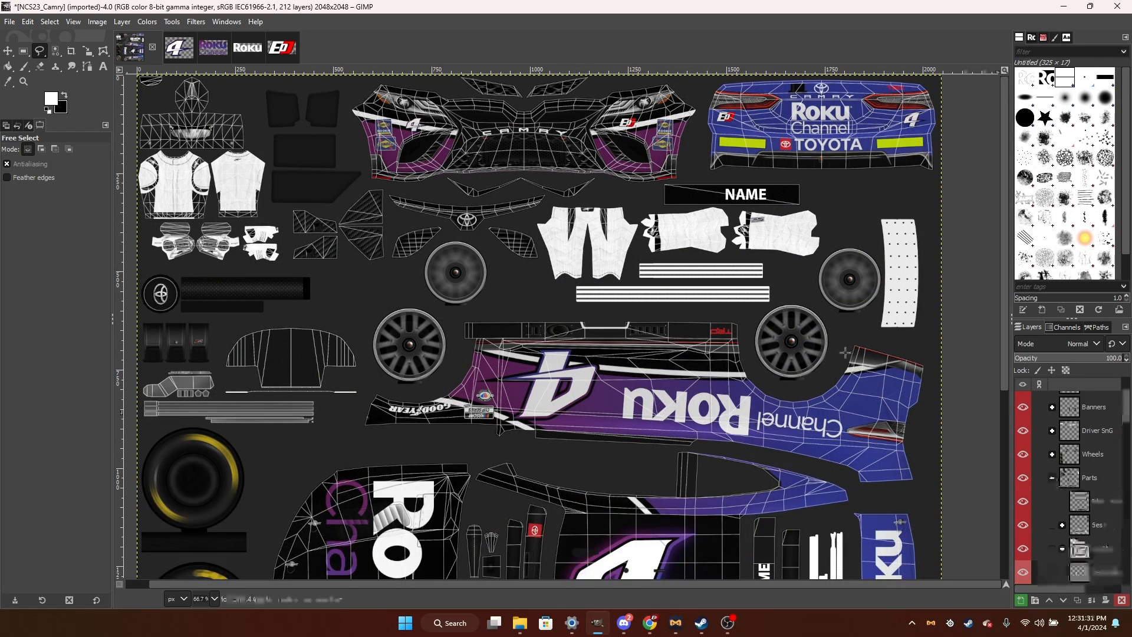
scroll(905, 306, down, 5)
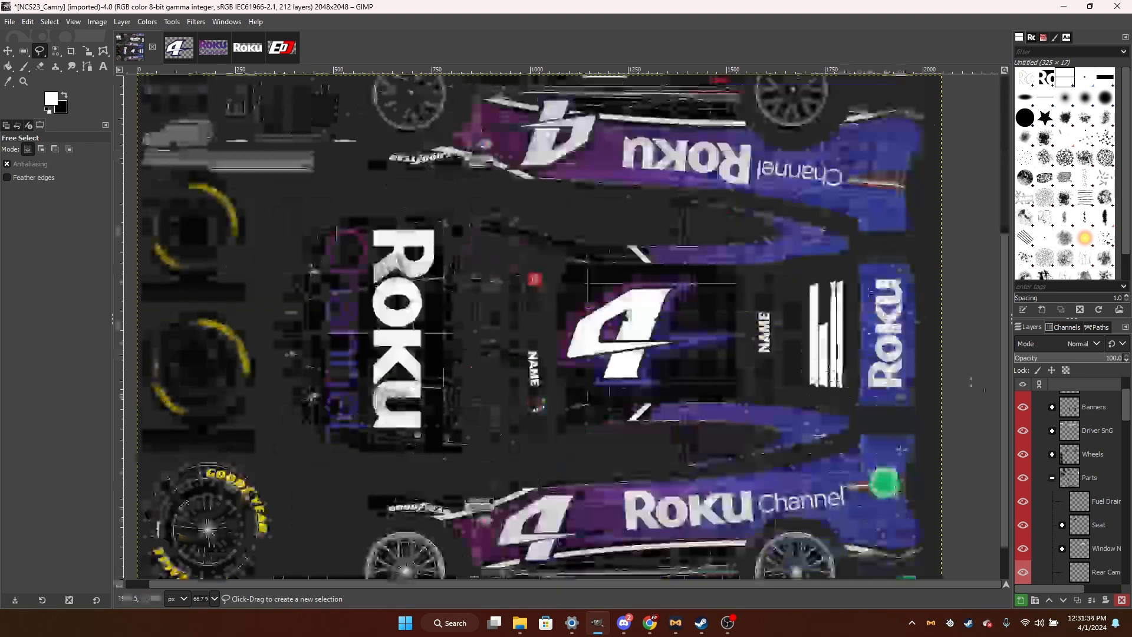
click(1062, 549)
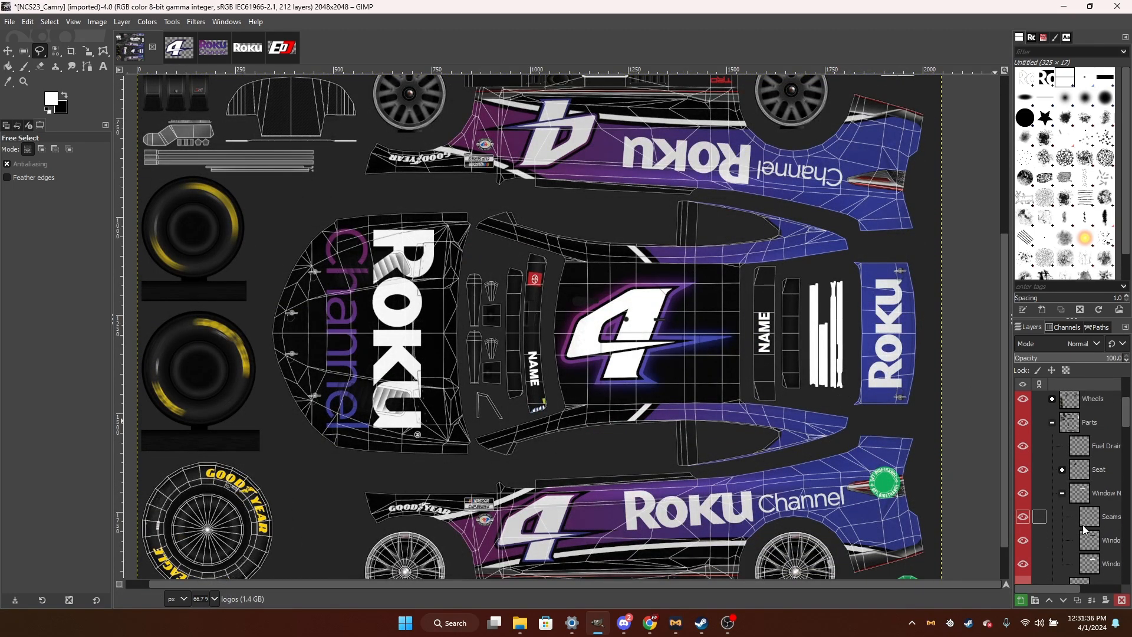
drag(1064, 586, 1077, 587)
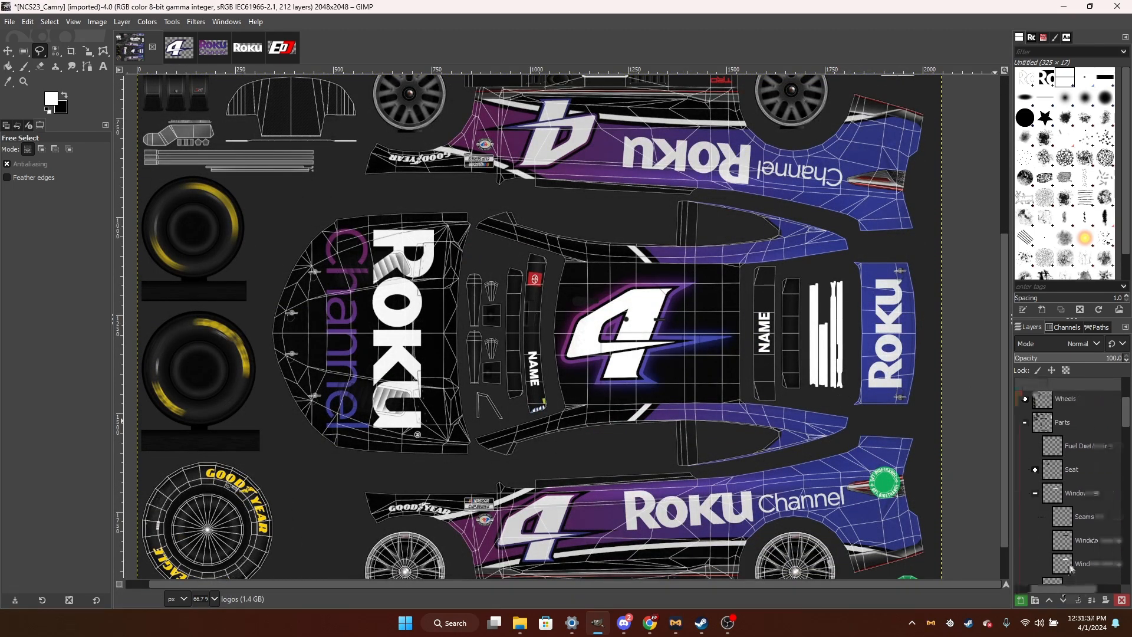
click(1070, 566)
scroll(667, 292, up, 2)
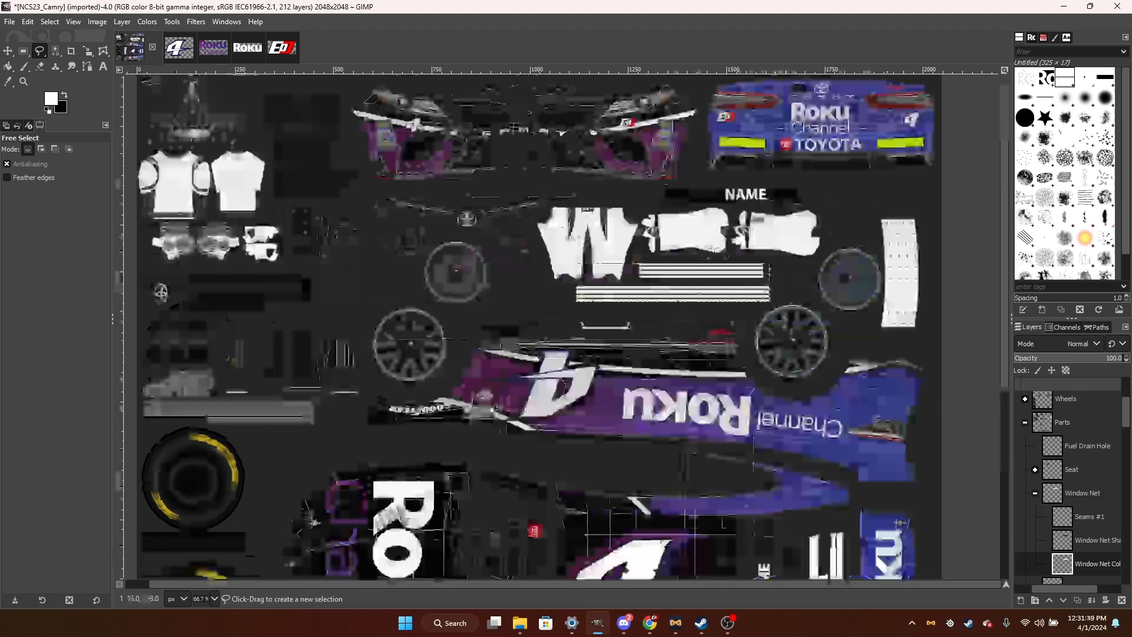
click(23, 66)
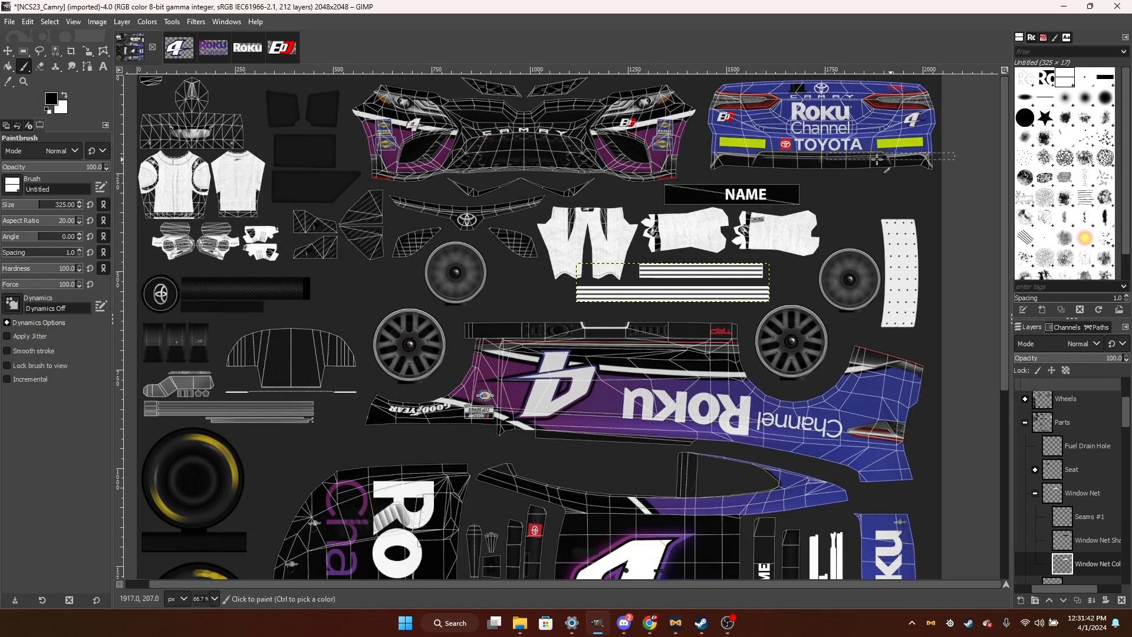
drag(731, 288, 659, 290)
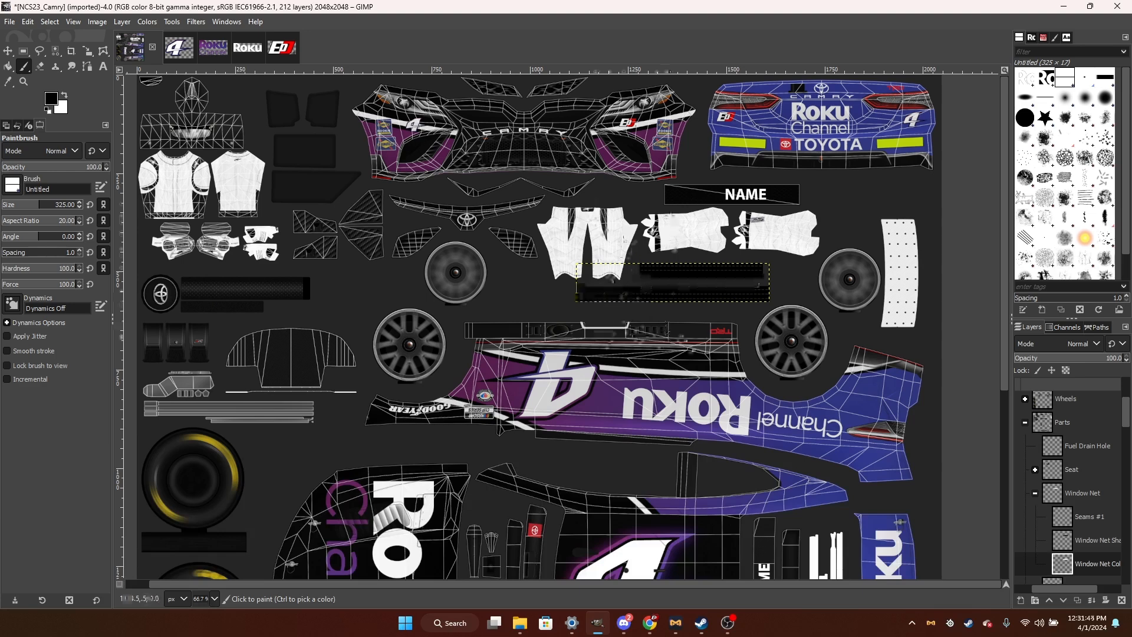
Paint the spoiler black on the Spoiler Color layer of the Spoiler group.
scroll(1059, 520, down, 3)
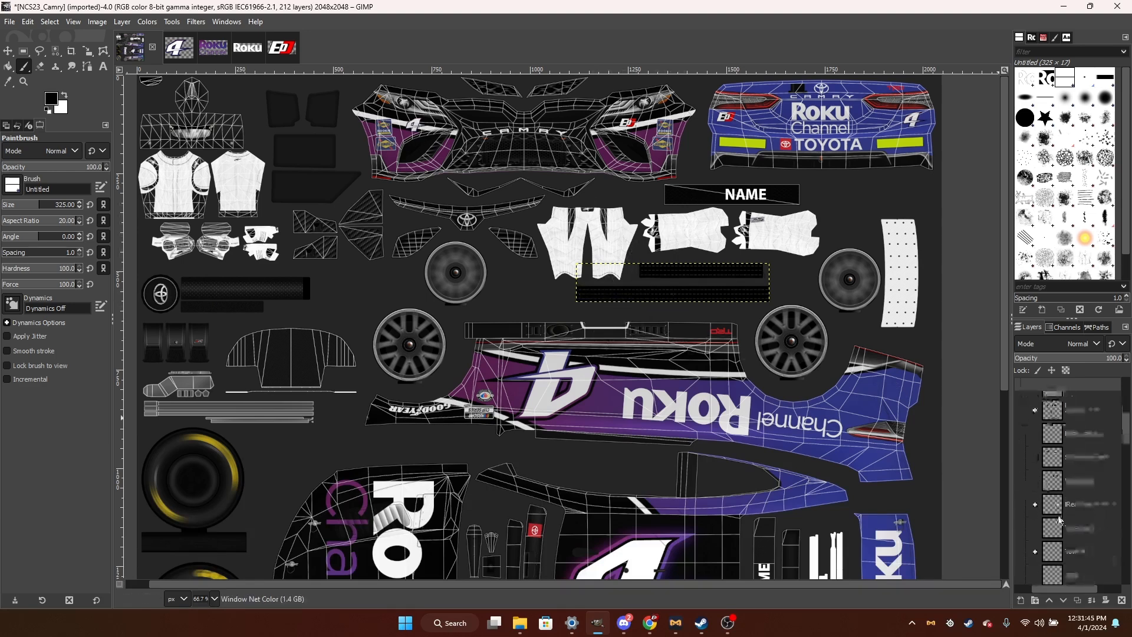
scroll(1060, 520, down, 2)
click(1036, 524)
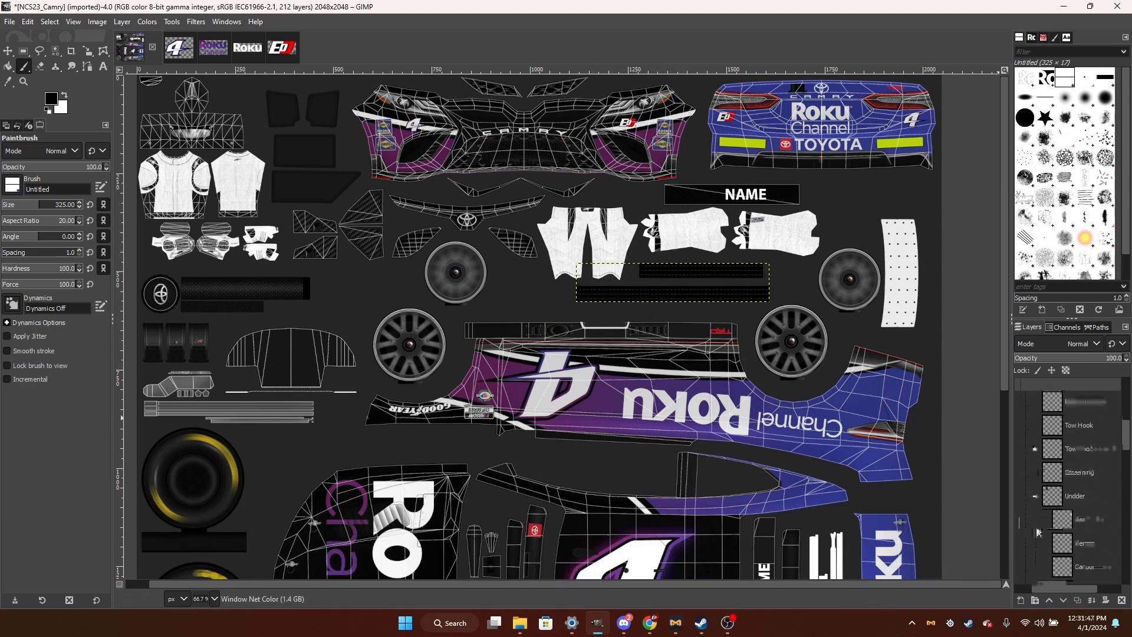
key(ctrl+comma)
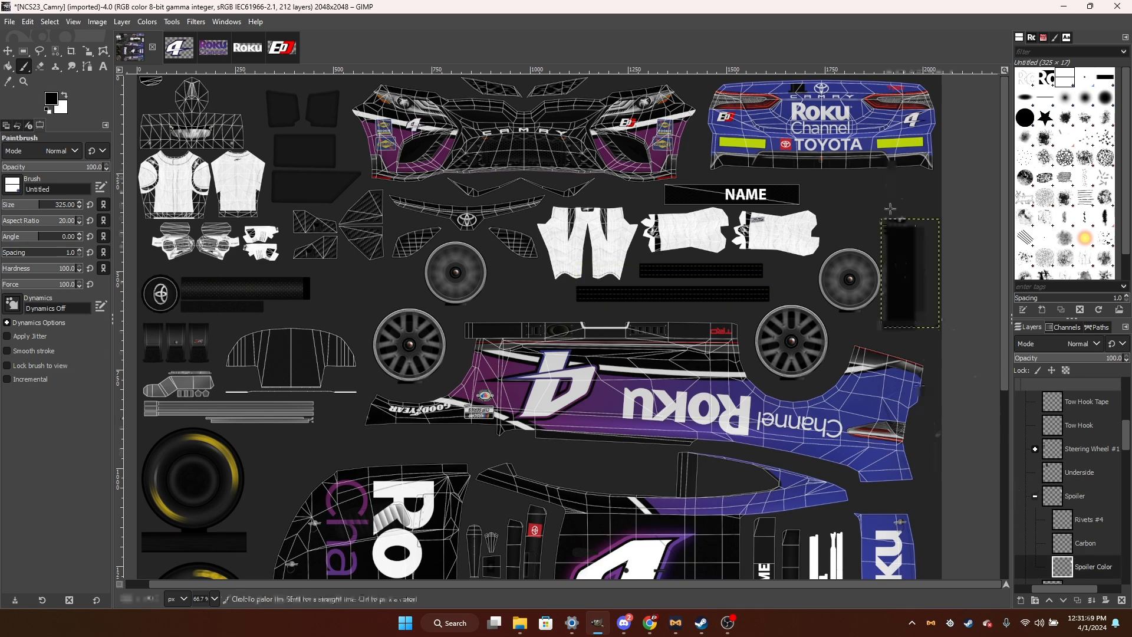
Paint the roof rails black on the Roof Rails Color layer and collapse the Parts group.
scroll(1049, 501, down, 5)
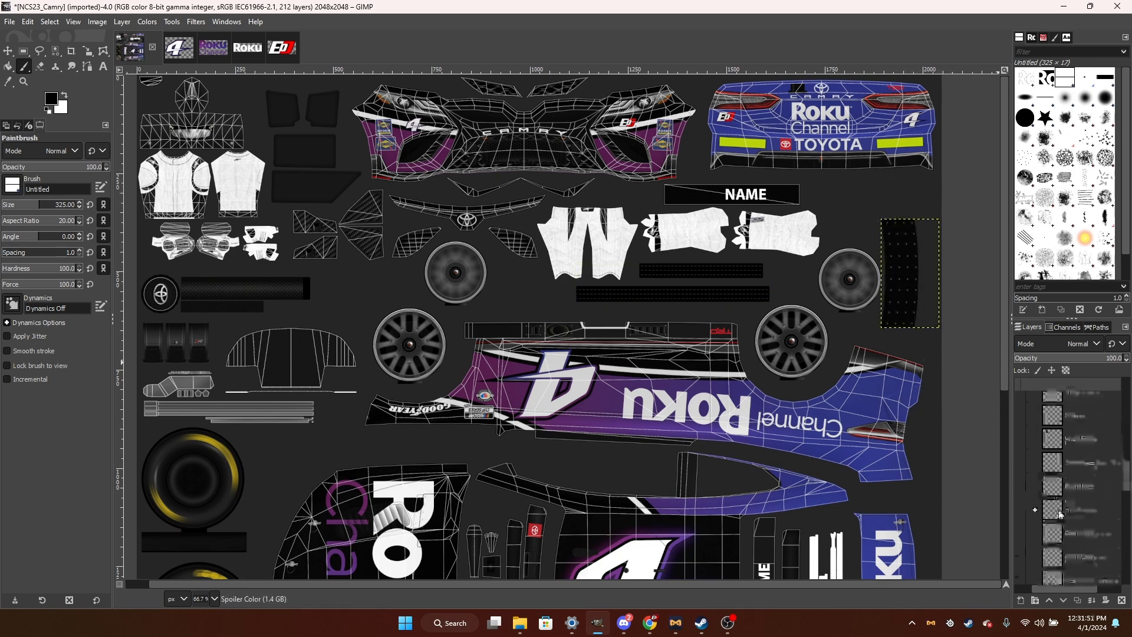
scroll(1064, 457, down, 1)
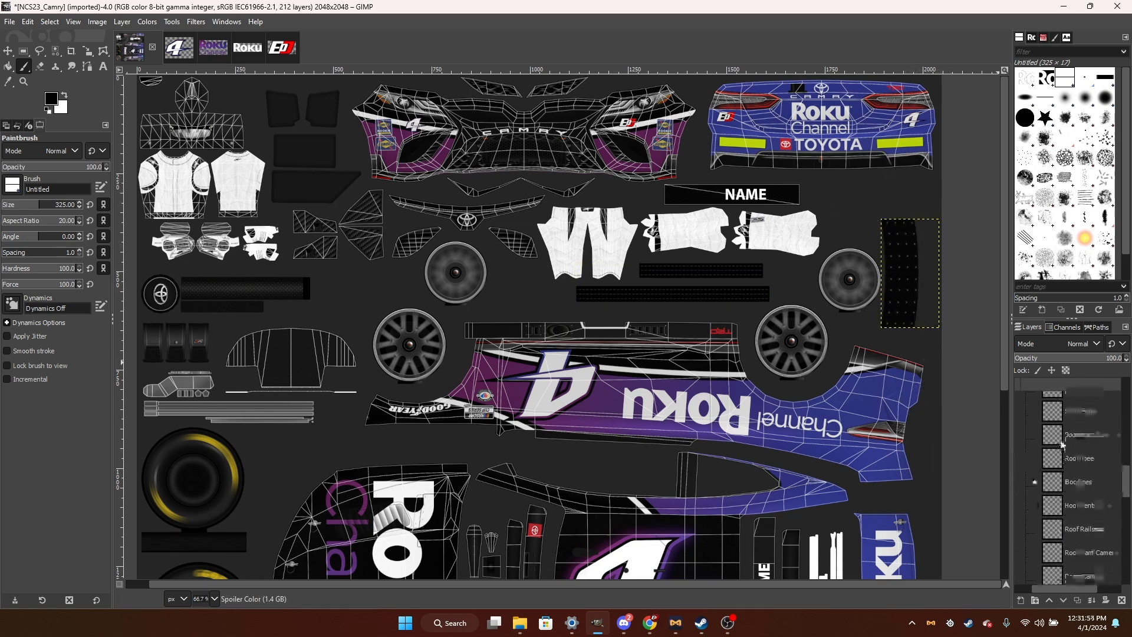
click(1074, 508)
scroll(825, 236, down, 5)
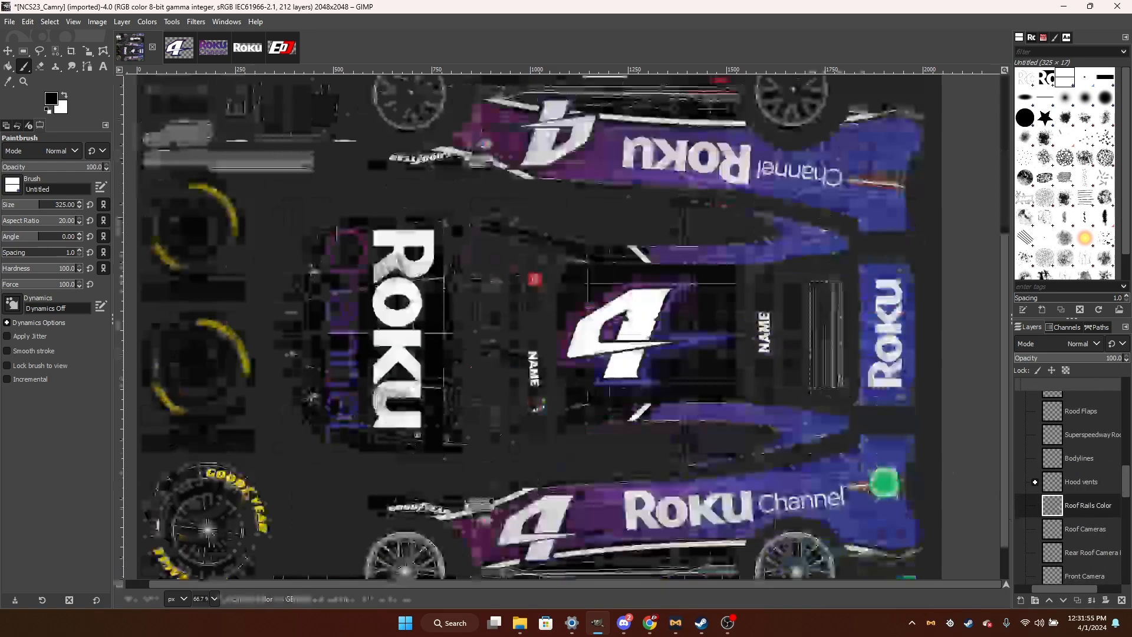
scroll(1067, 519, up, 5)
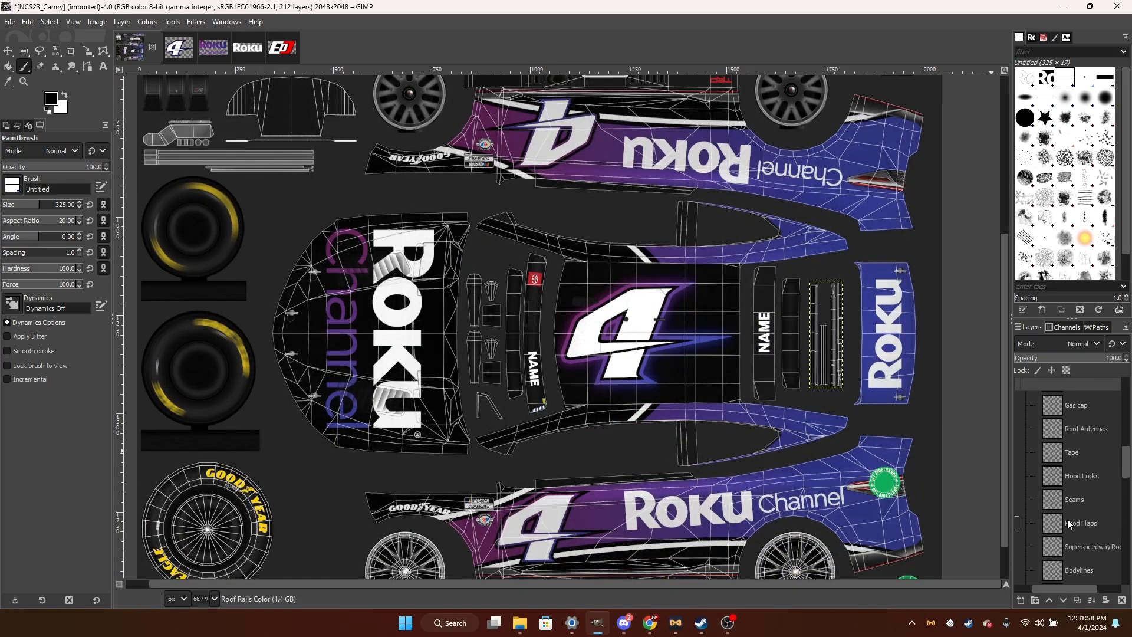
scroll(1061, 477, up, 5)
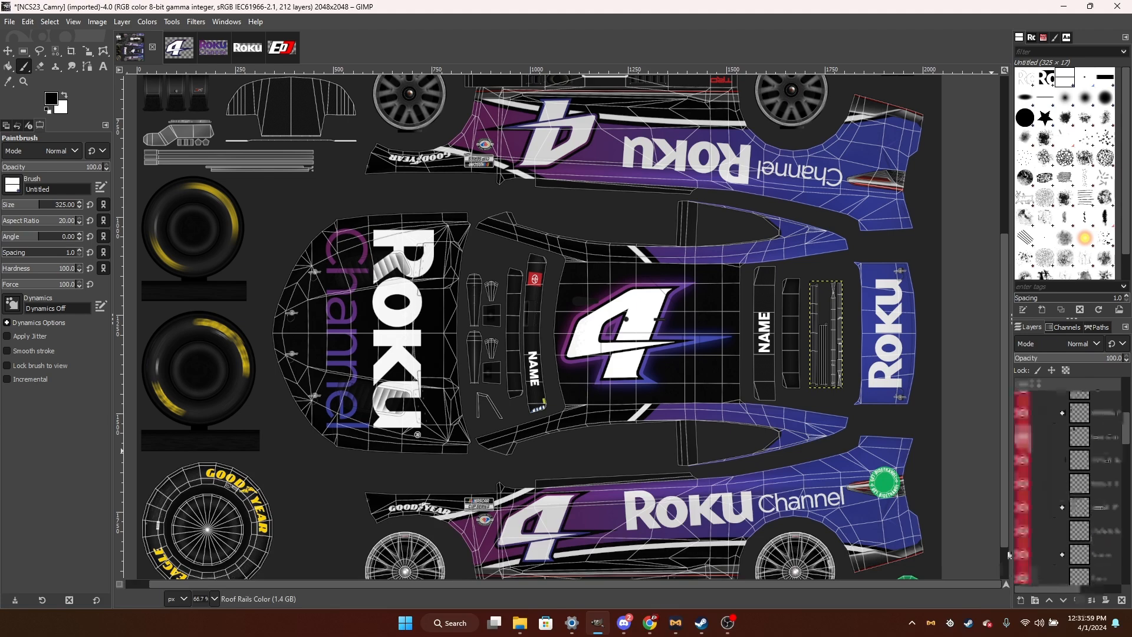
scroll(902, 373, up, 5)
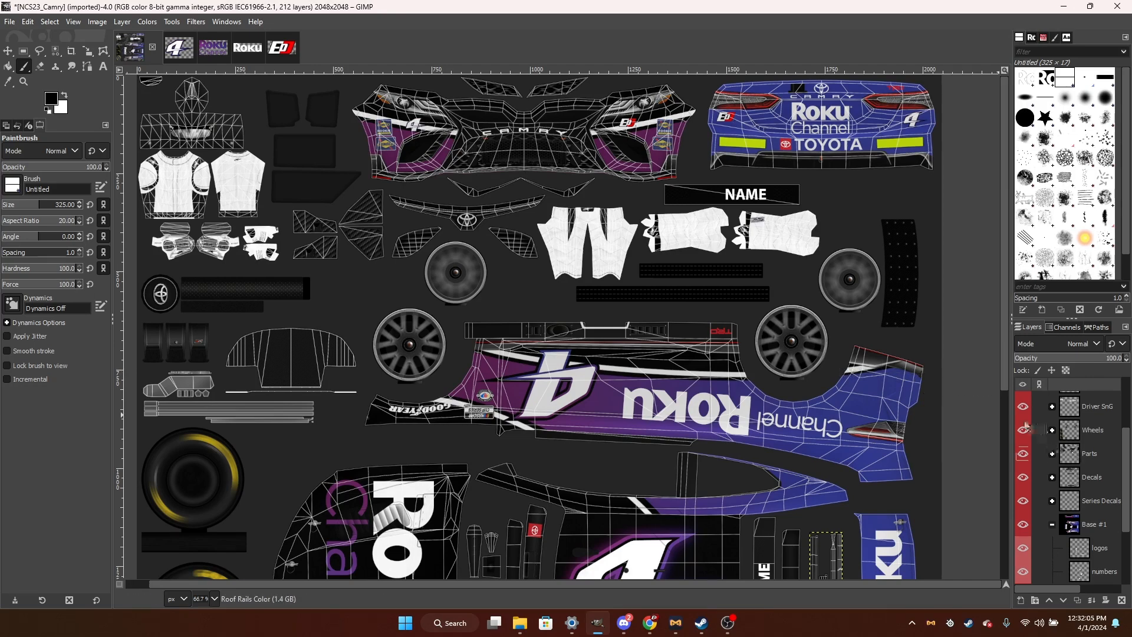
scroll(750, 363, down, 7)
scroll(750, 362, up, 6)
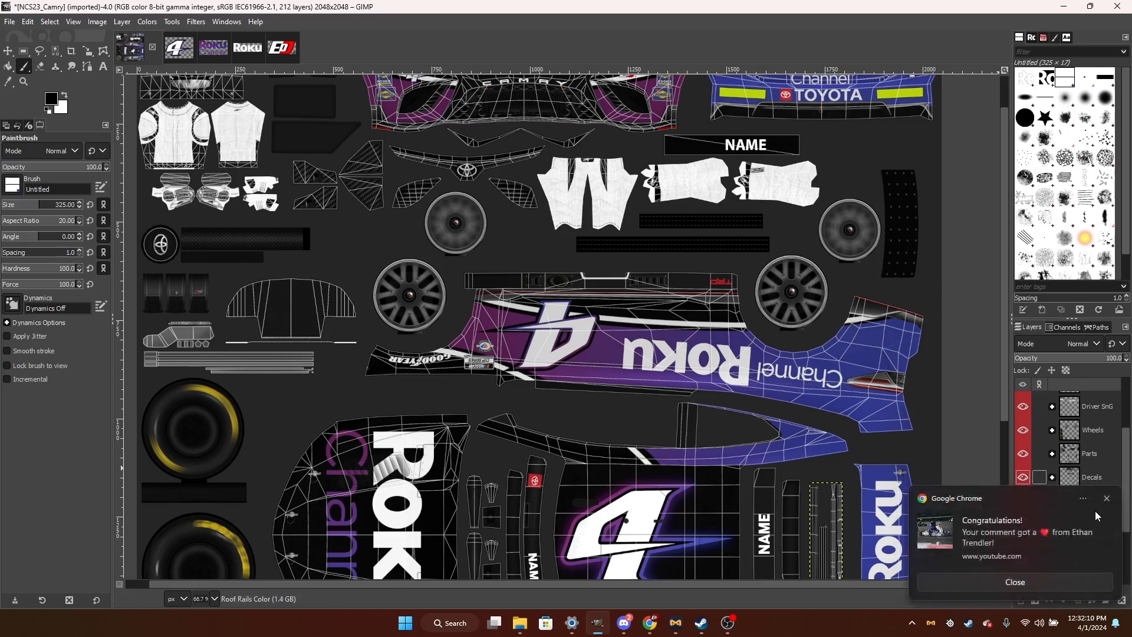
click(1105, 499)
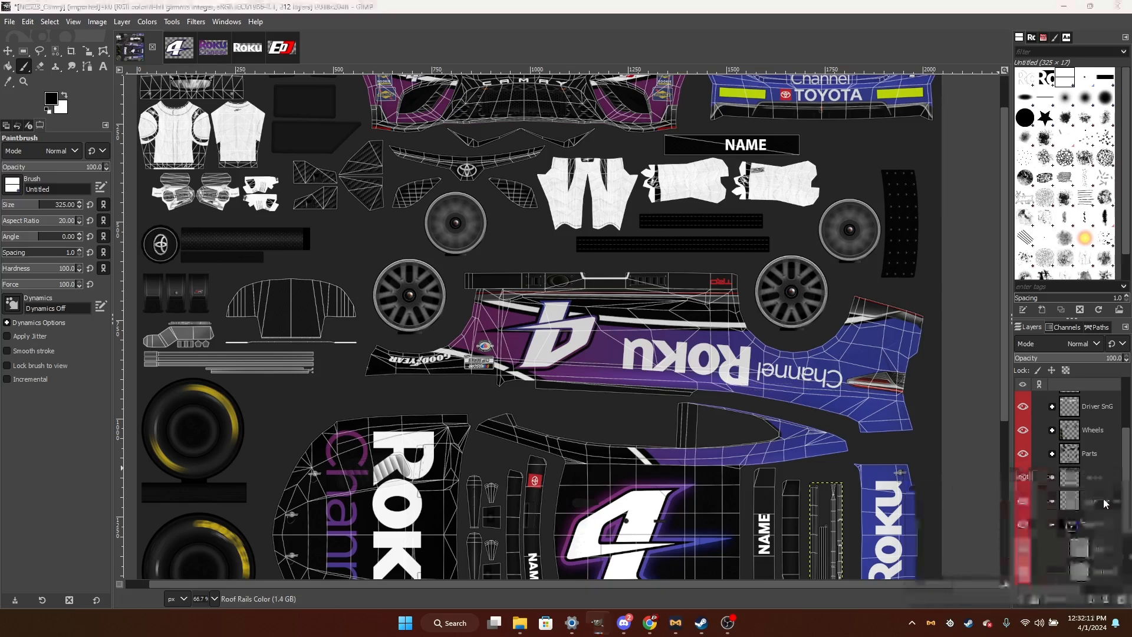
click(1052, 477)
scroll(1092, 518, down, 3)
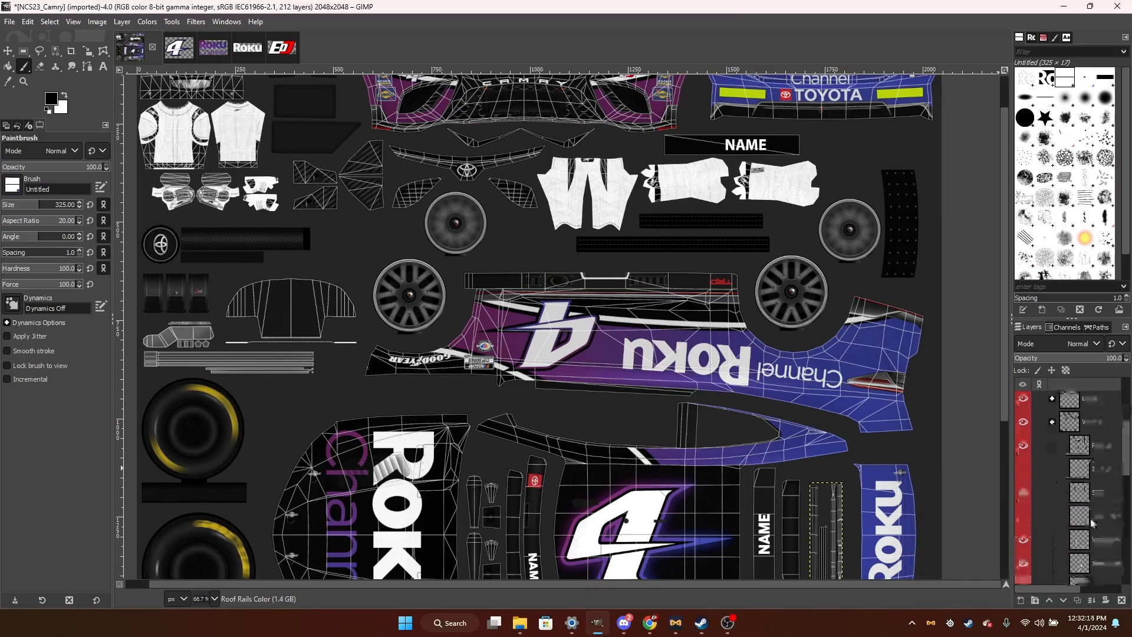
scroll(1067, 460, up, 1)
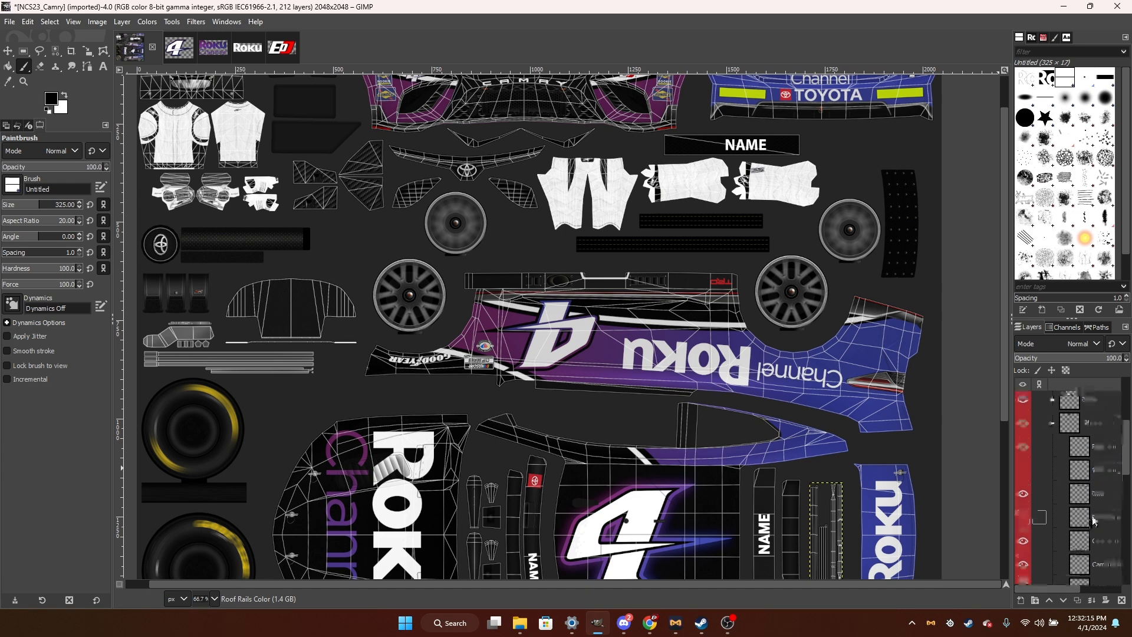
click(1052, 422)
Expand the Wheels group and its Rims subgroup, and make the Rim color layer active.
scroll(1056, 465, up, 3)
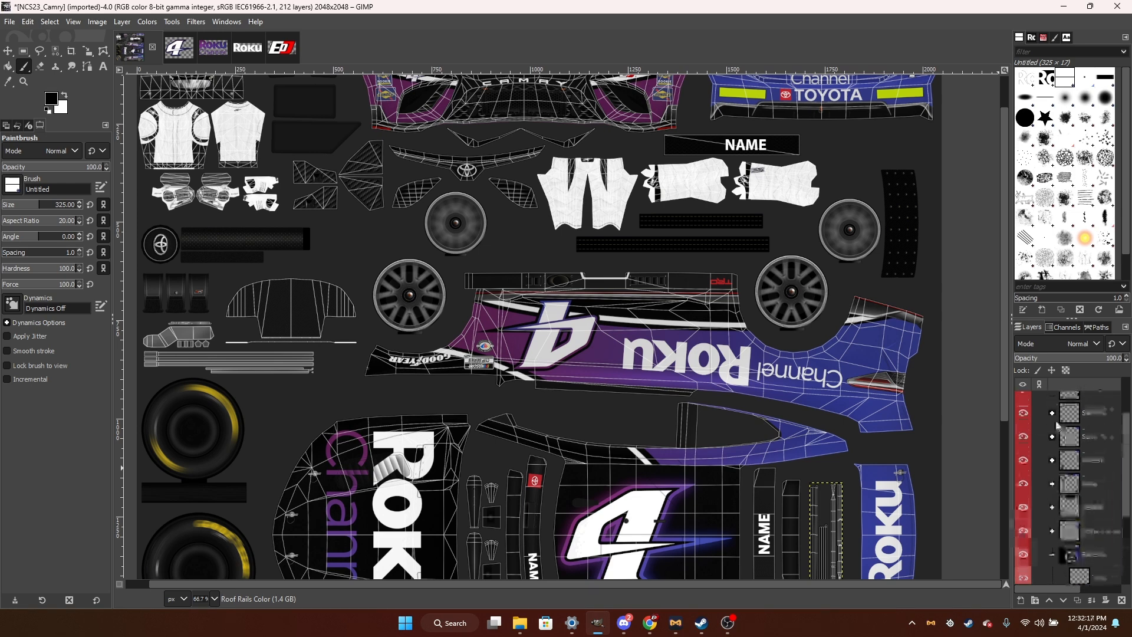
click(1052, 460)
scroll(1067, 519, down, 3)
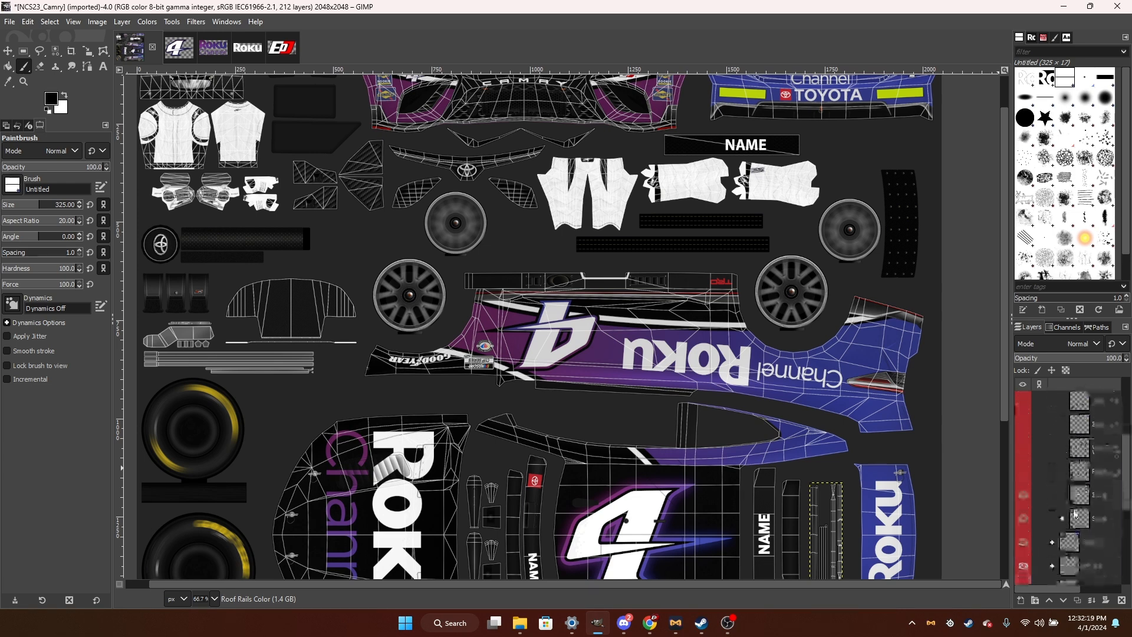
click(1063, 519)
scroll(1073, 536, down, 5)
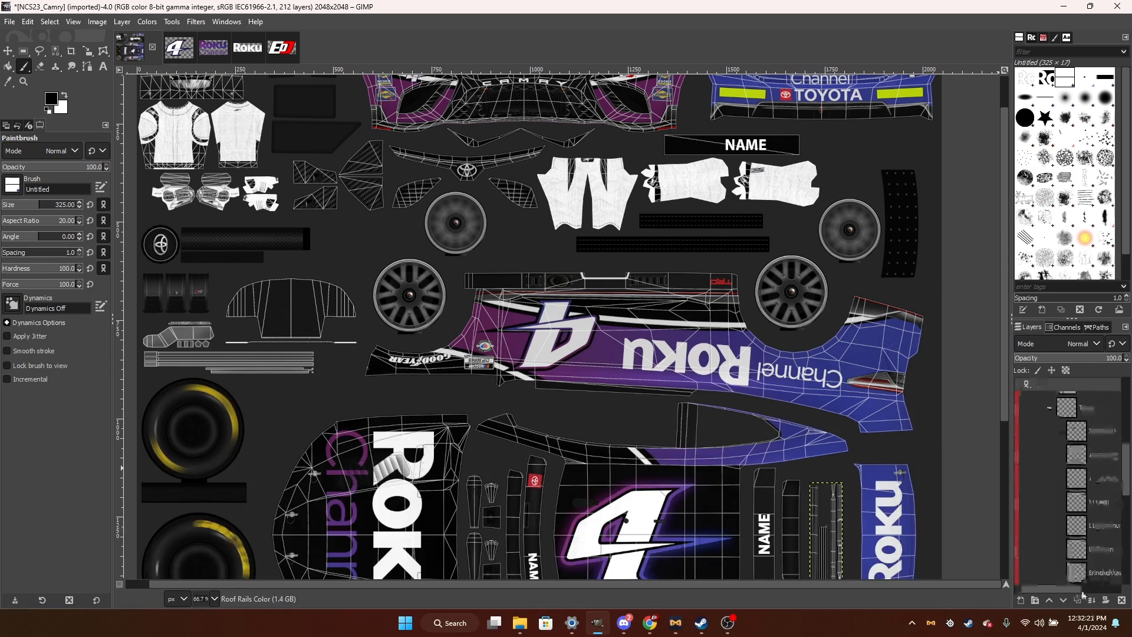
scroll(1081, 549, down, 3)
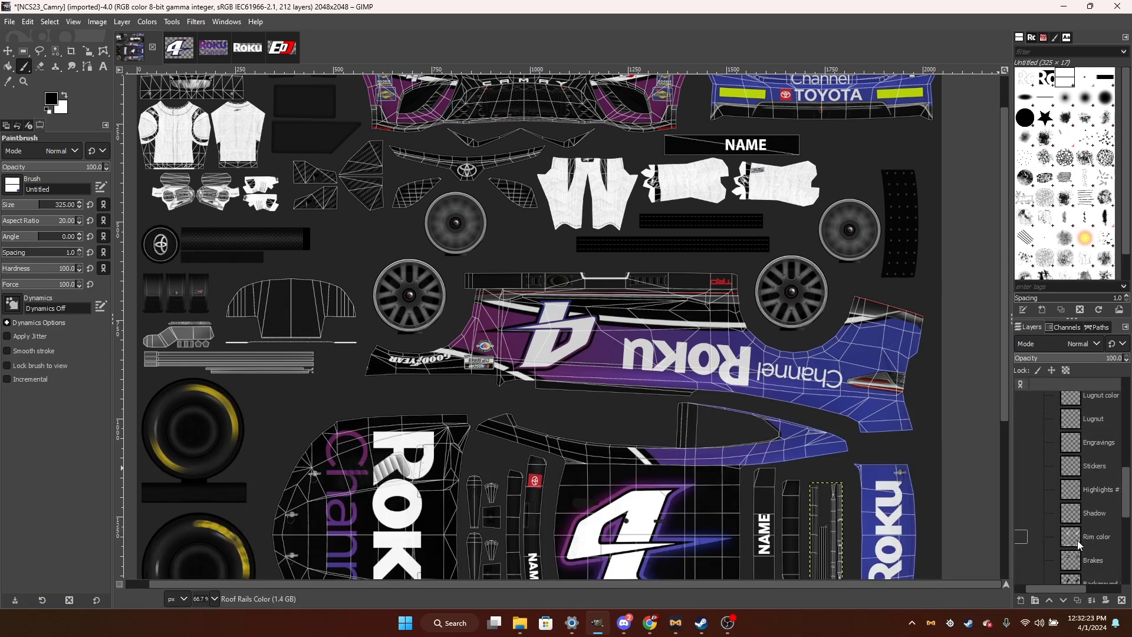
click(1085, 481)
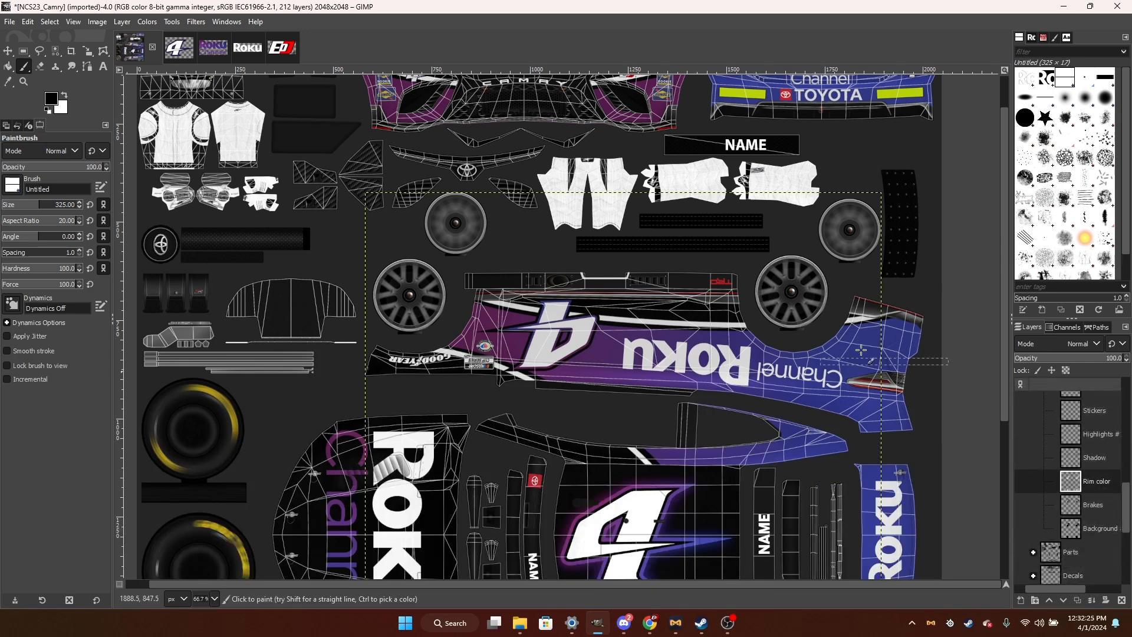
Bucket-fill the rims of all the wheels on the template with black (000000).
click(10, 67)
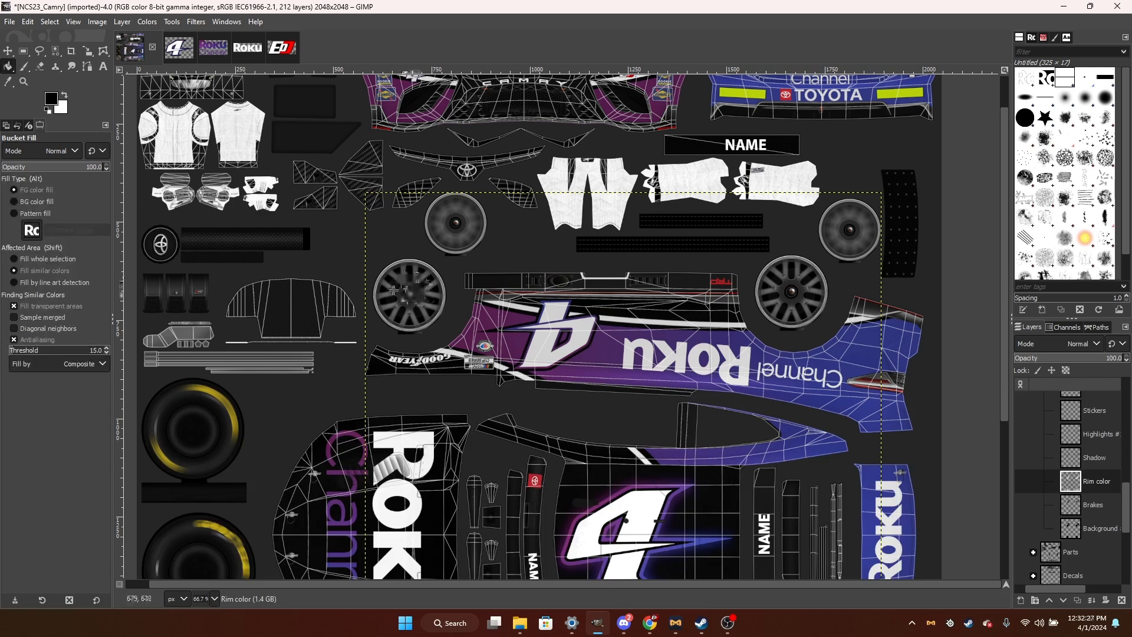
click(50, 98)
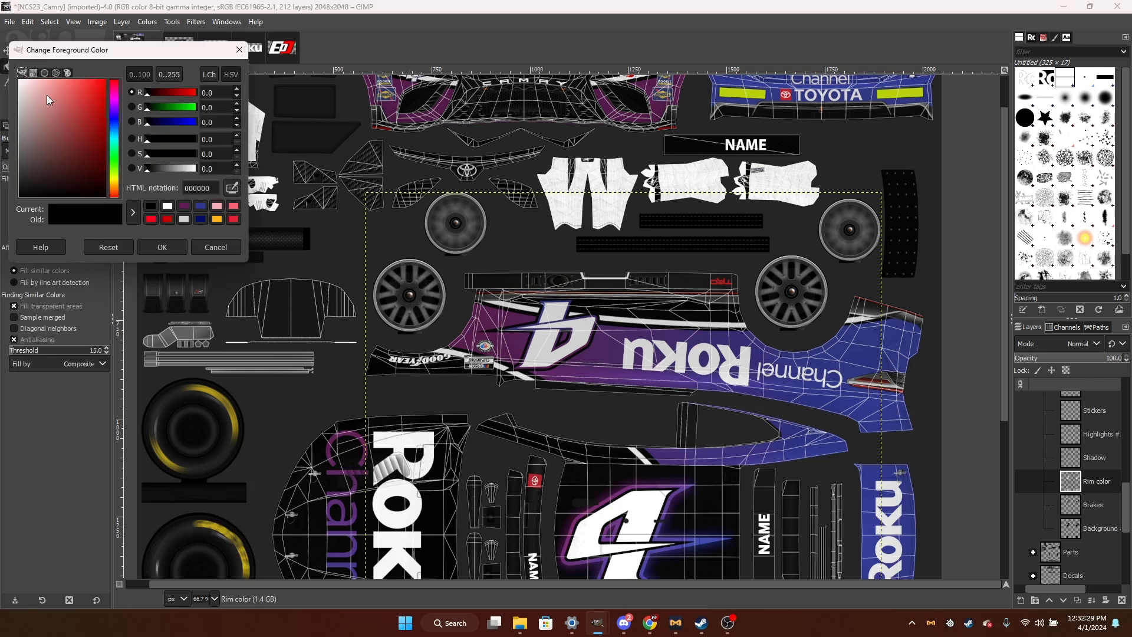
click(161, 247)
click(411, 295)
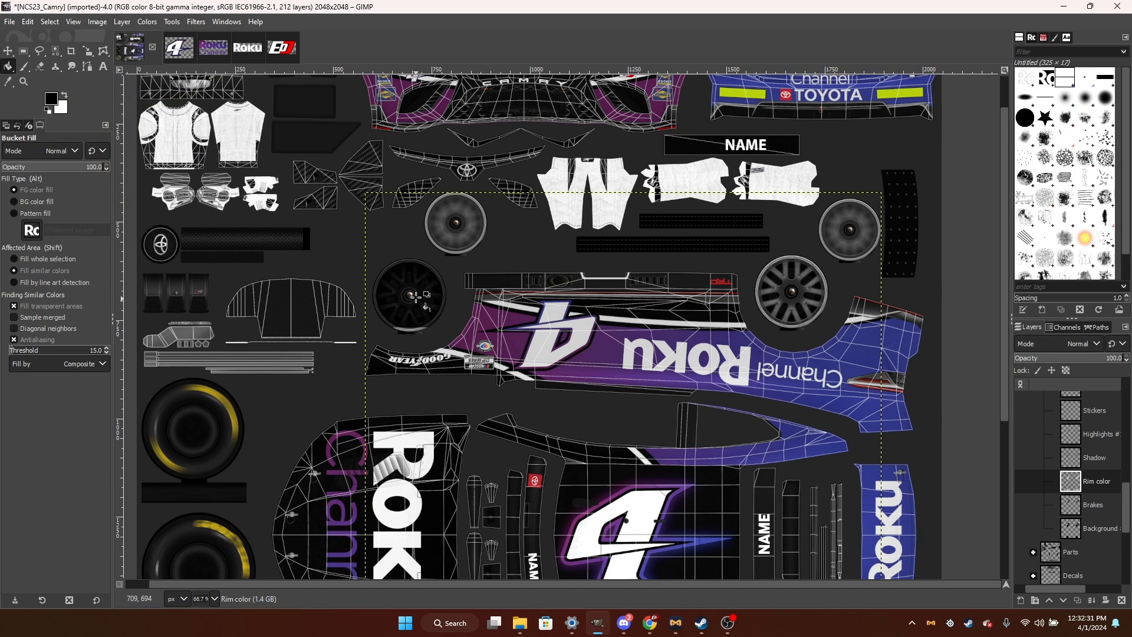
click(456, 222)
click(812, 284)
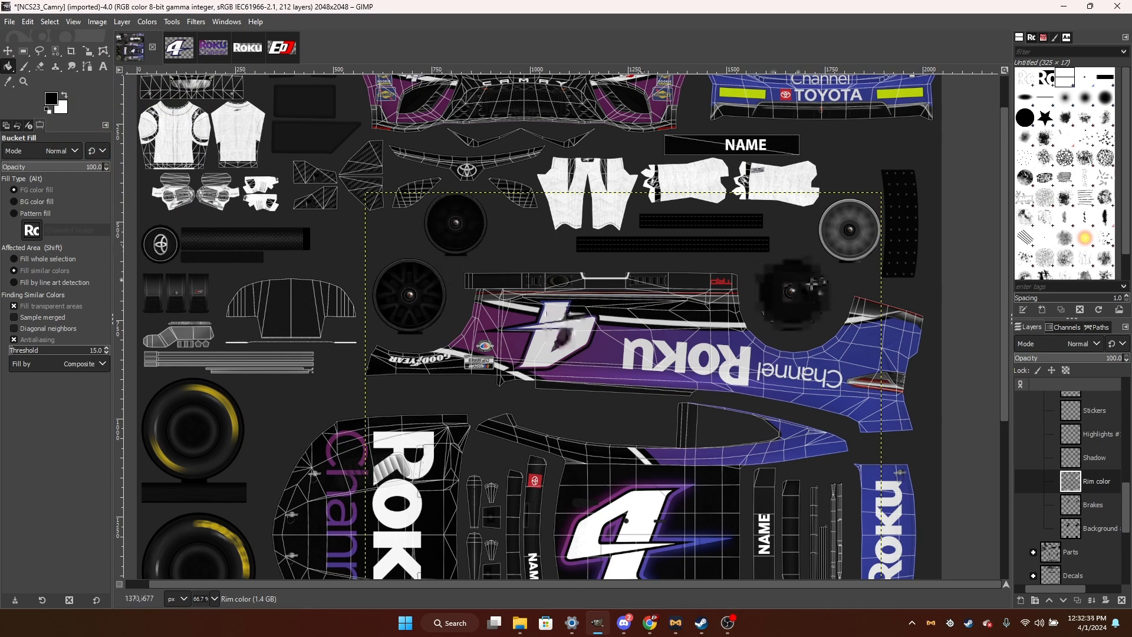
click(849, 230)
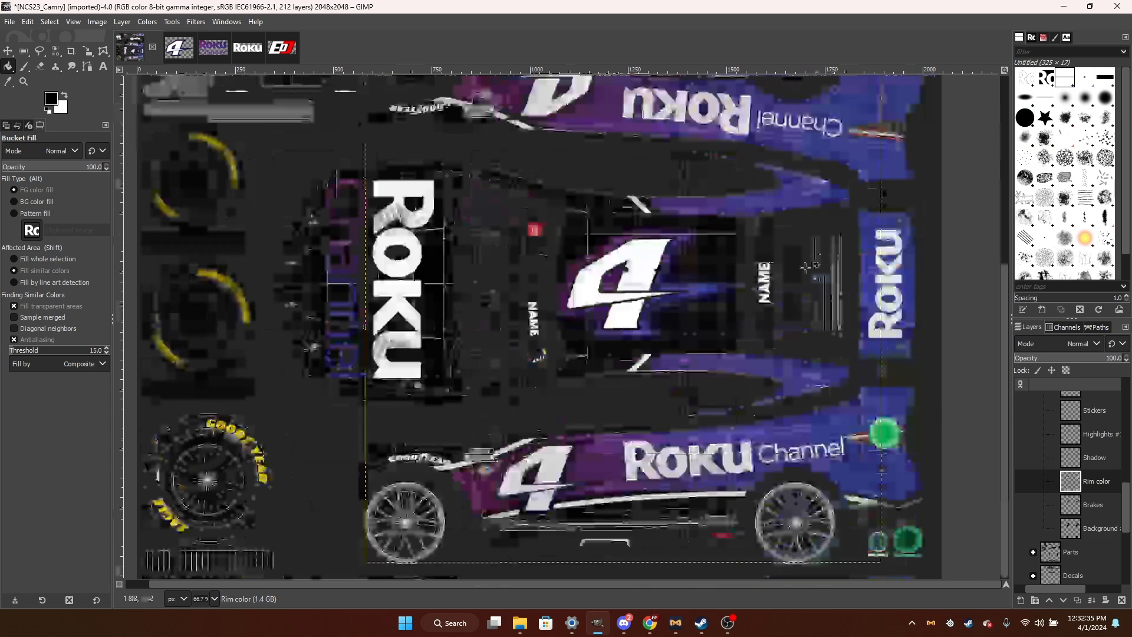
scroll(852, 241, down, 5)
click(407, 521)
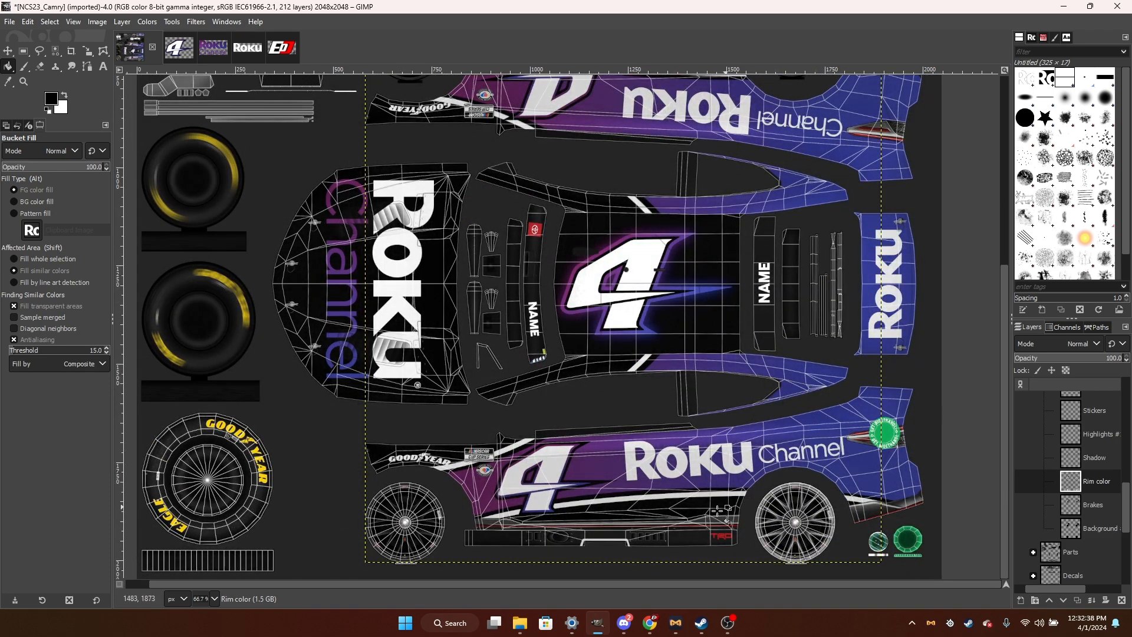
Collapse the Rims and Wheels layer groups.
scroll(1032, 493, up, 5)
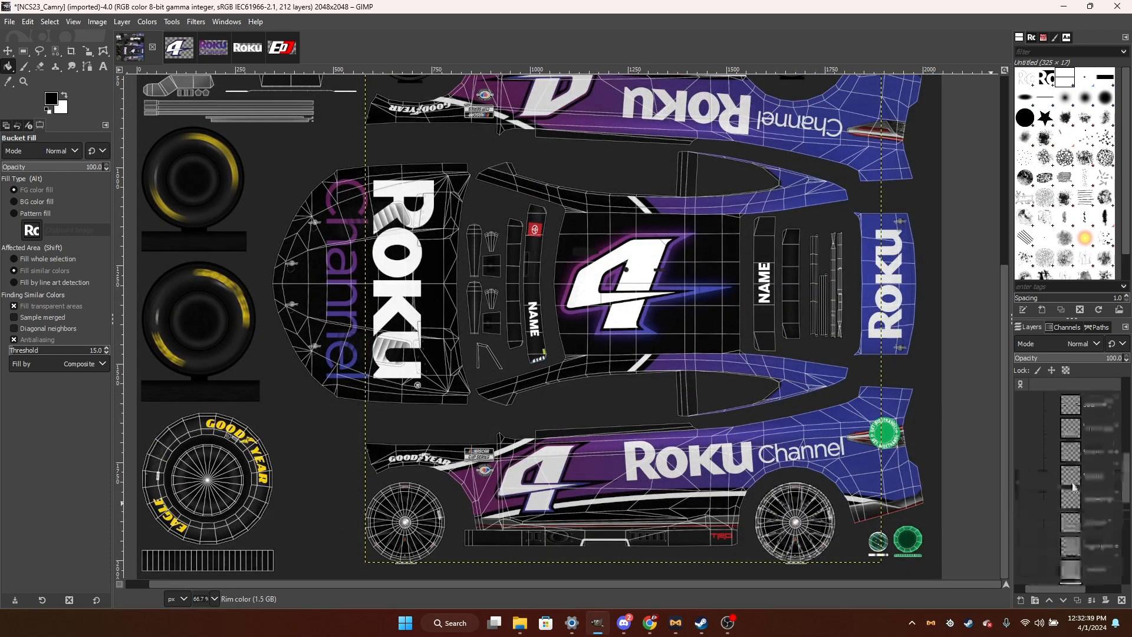
click(1043, 494)
scroll(1085, 501, up, 3)
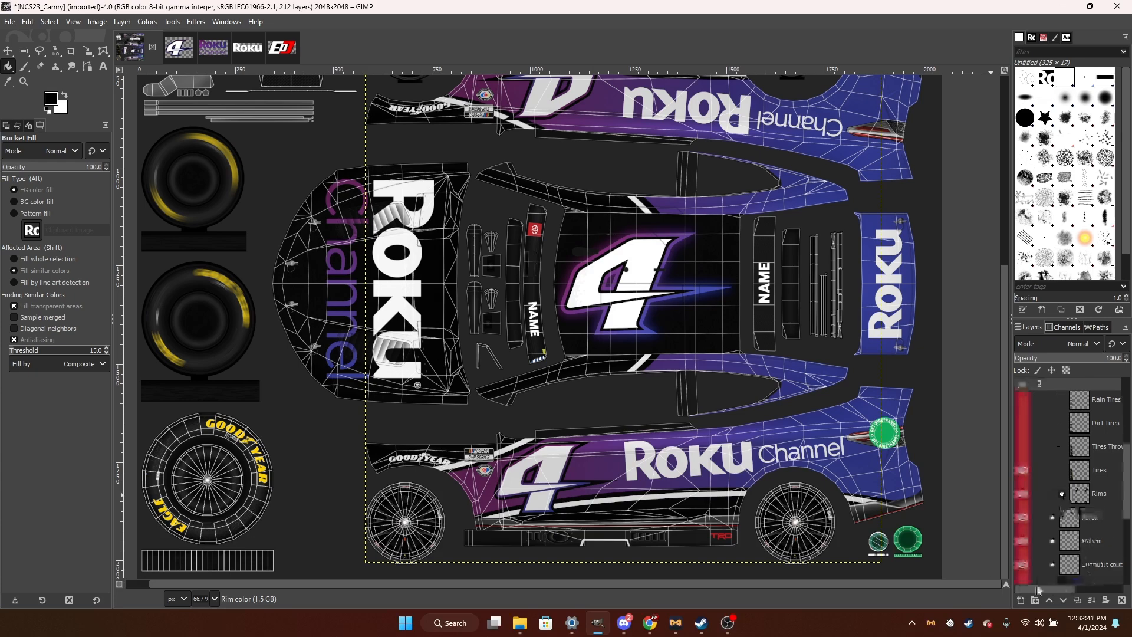
click(1052, 495)
scroll(978, 465, up, 5)
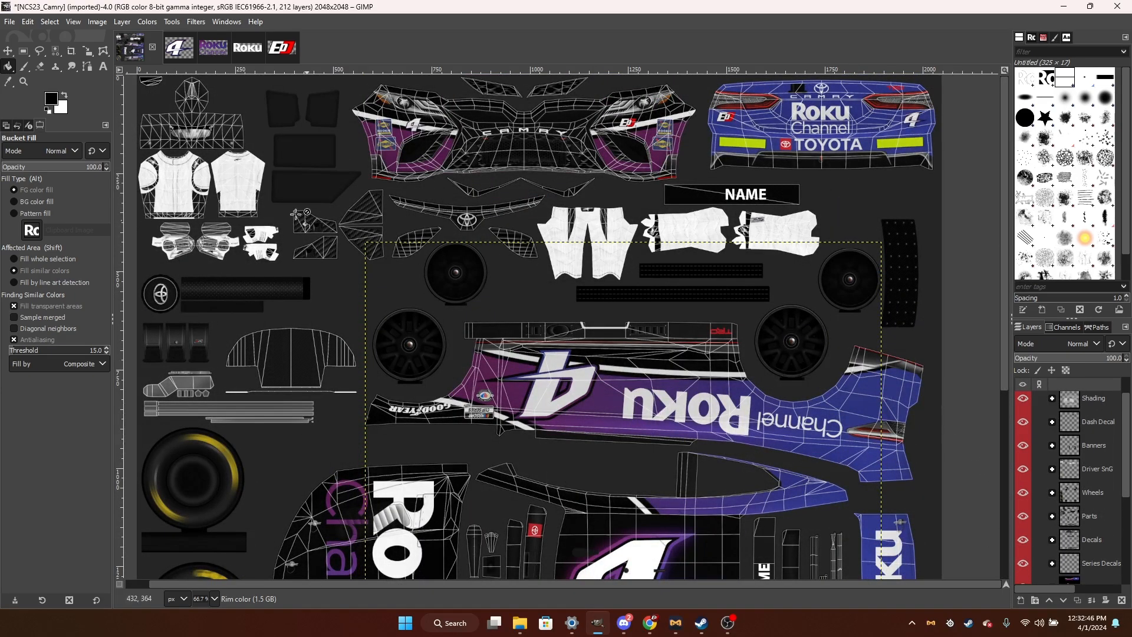
Erase the NAME placeholder from the dash plate on the NAME #6 layer of the Dash Decal group.
click(27, 84)
drag(476, 186, 951, 253)
drag(412, 211, 943, 486)
click(1052, 422)
click(1098, 445)
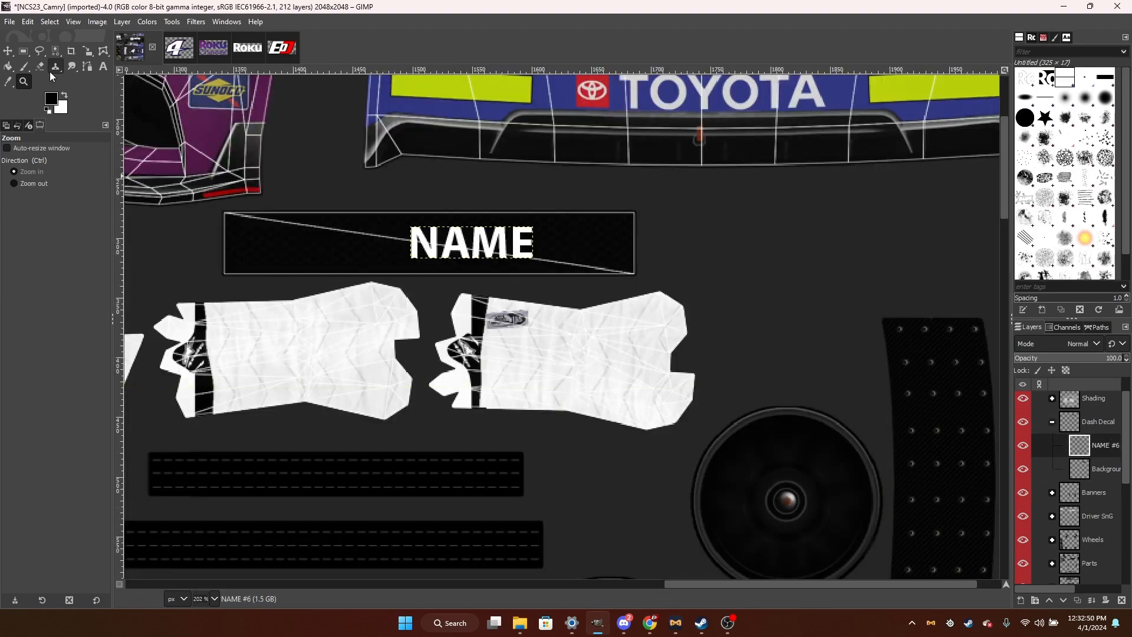
click(40, 67)
scroll(424, 297, up, 3)
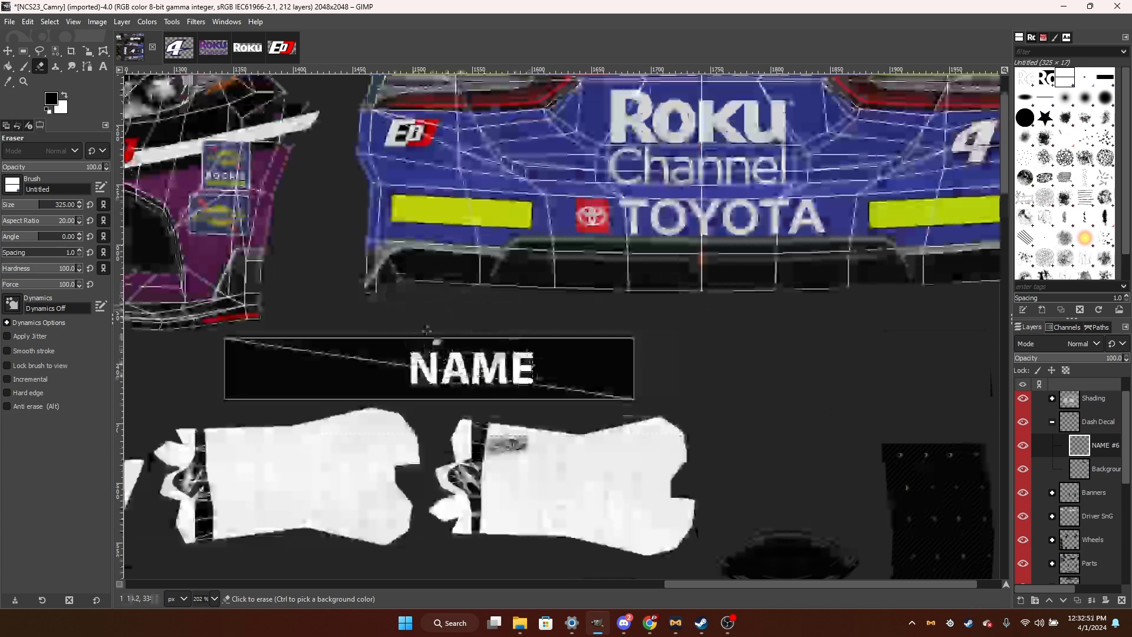
drag(470, 331, 467, 421)
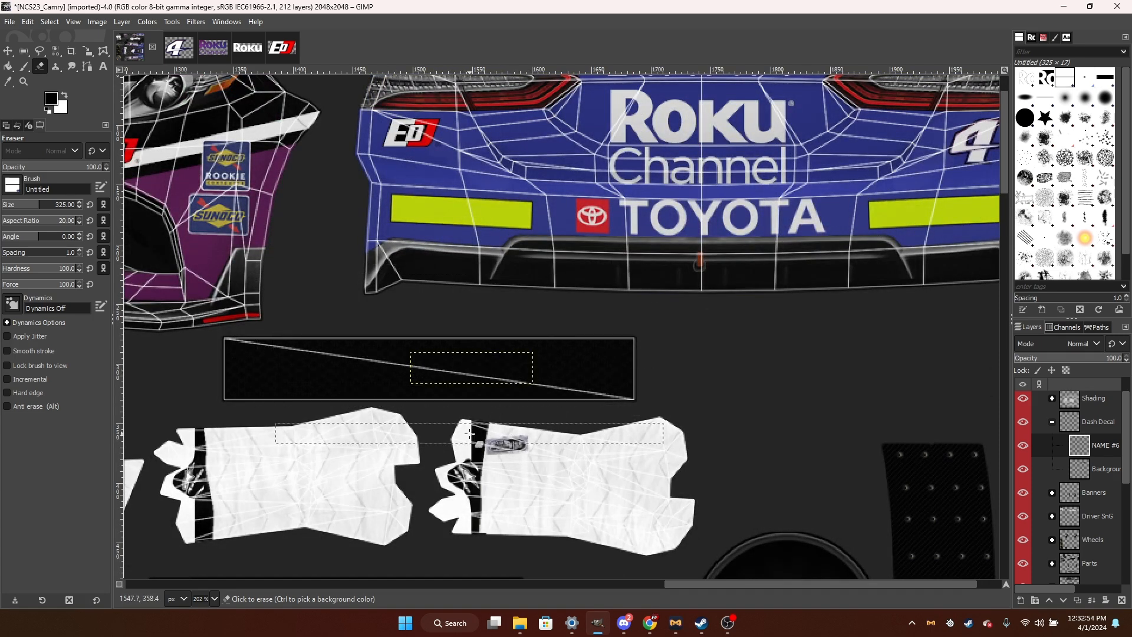
Add the driver's surname on the dash plate as white, centred Stainless Heavy text at 35 px.
click(104, 67)
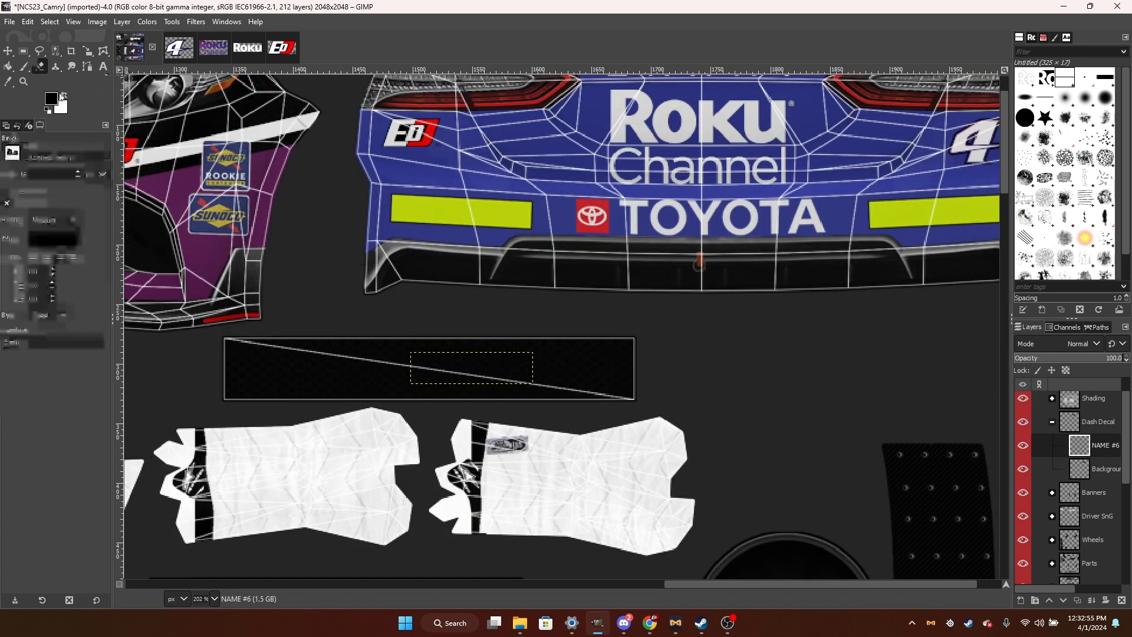
click(65, 96)
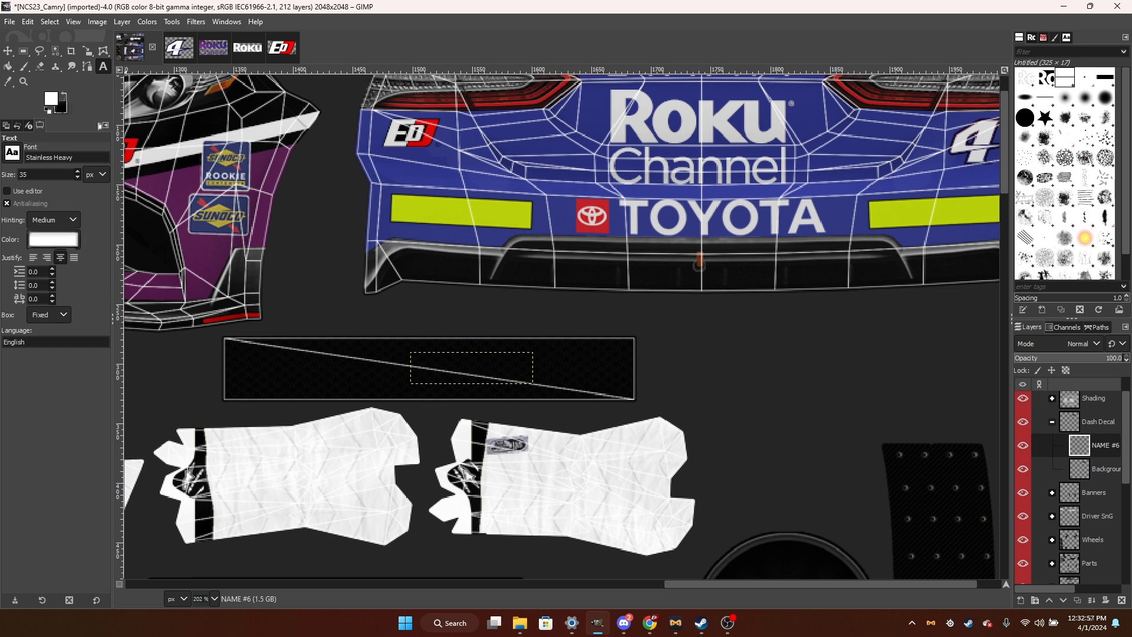
drag(379, 345, 591, 397)
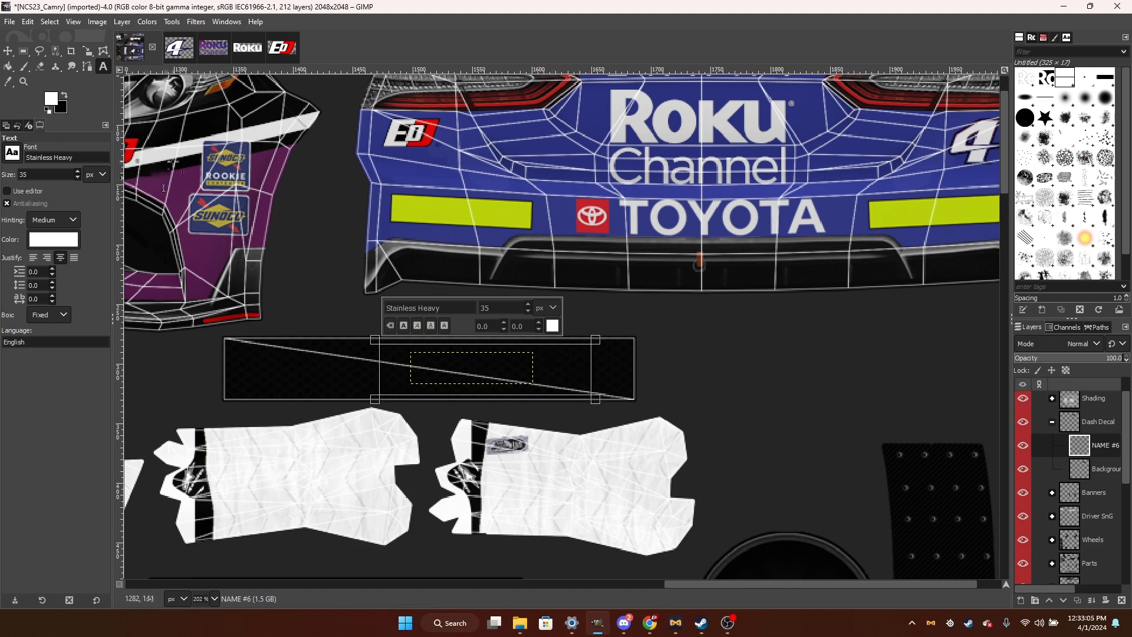
click(80, 157)
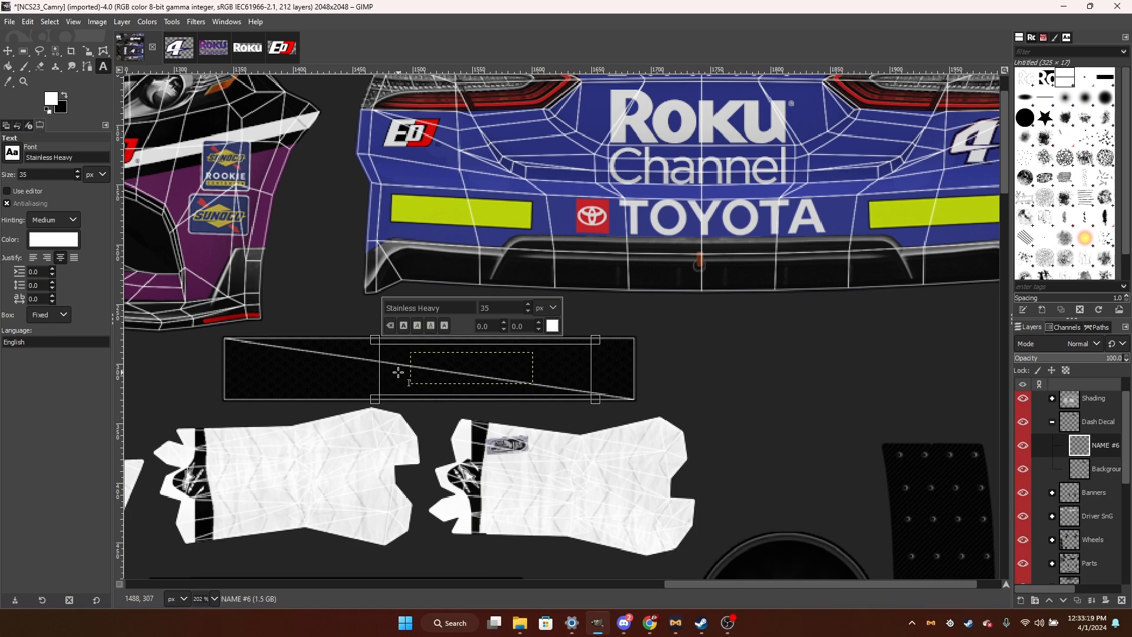
text(DEES)
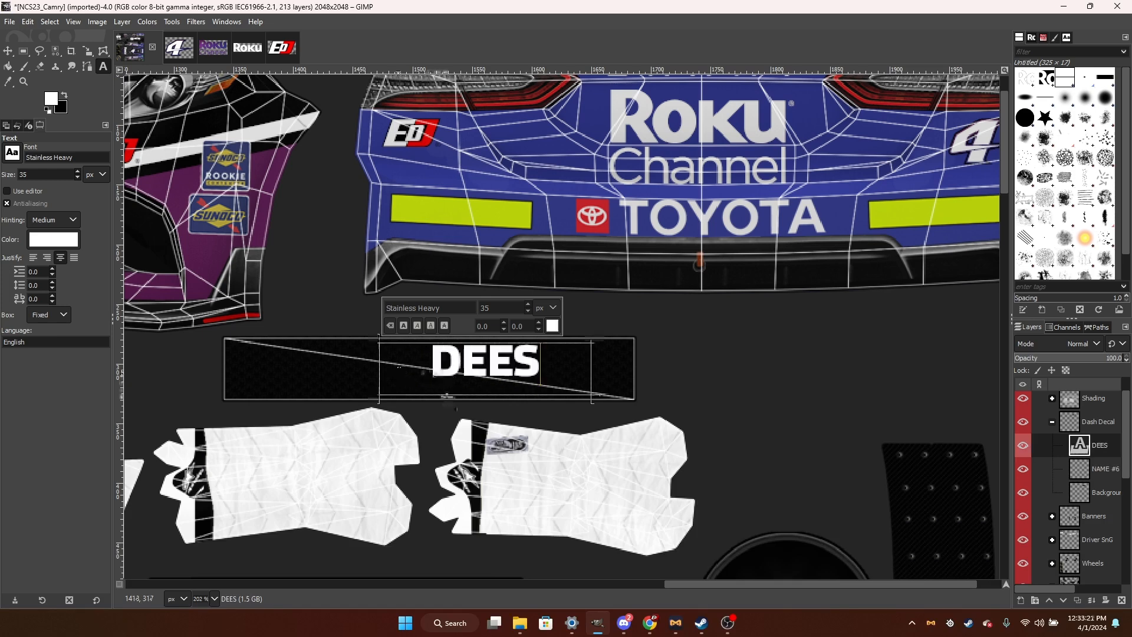
Make the text box dynamic and tighten it around the driver's surname to about 92 × 30 px.
ctrl+scroll(477, 404, up, 4)
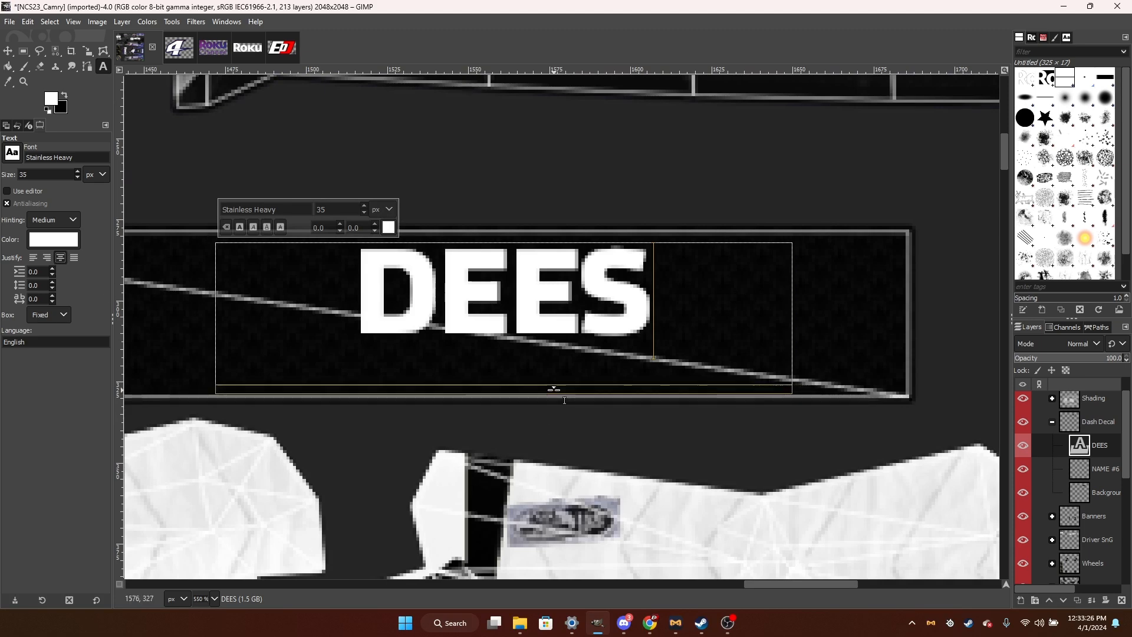
click(547, 389)
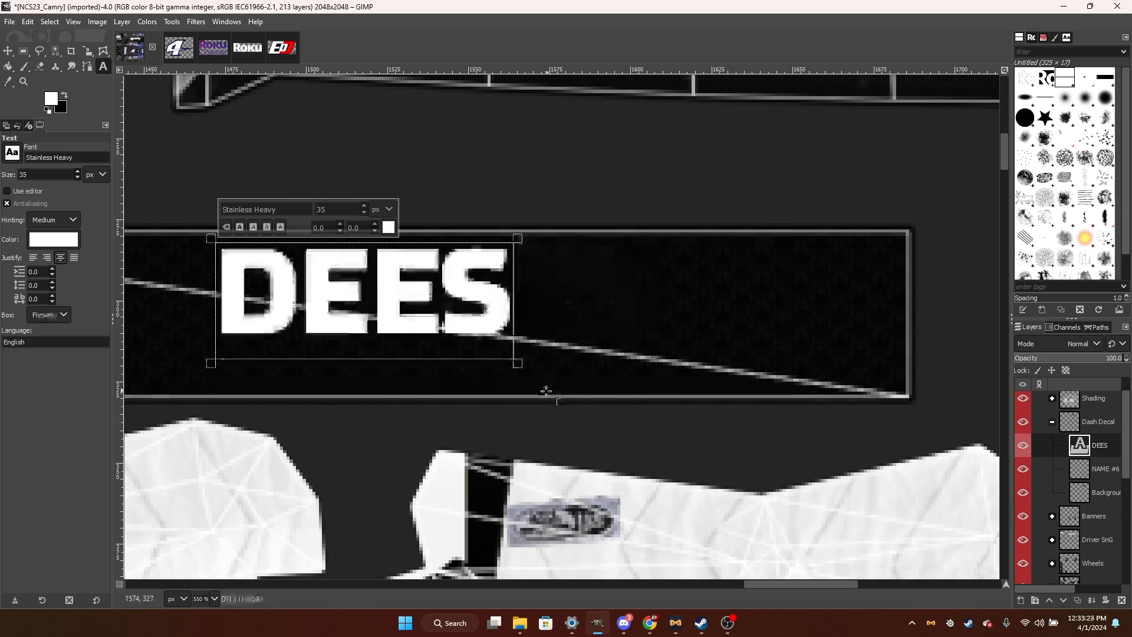
ctrl+scroll(285, 358, up, 1)
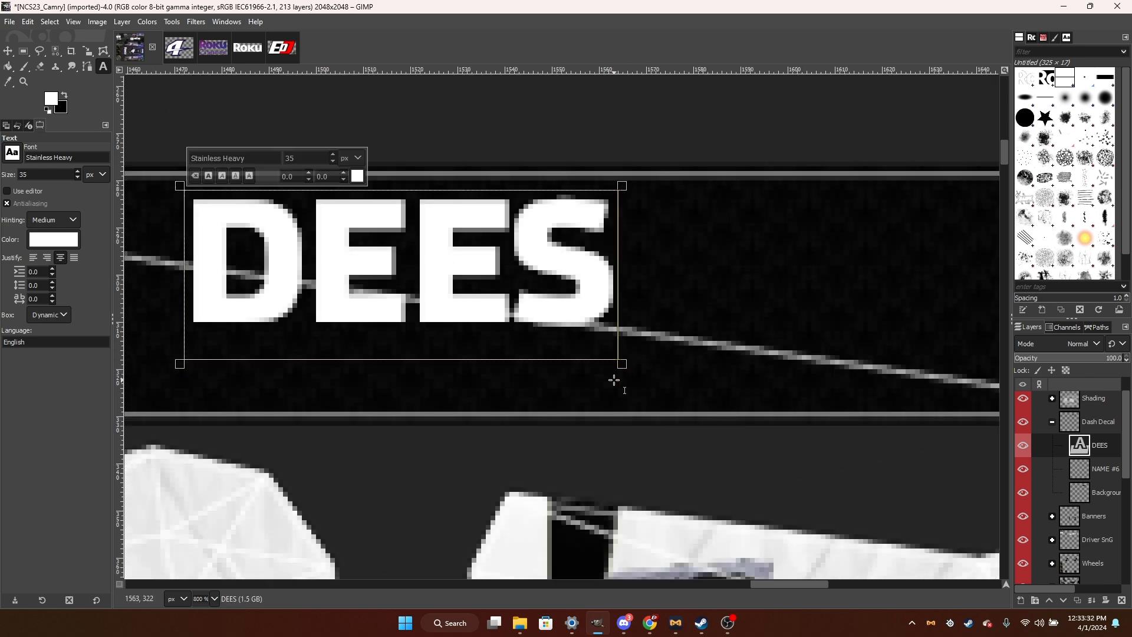
scroll(614, 381, up, 3)
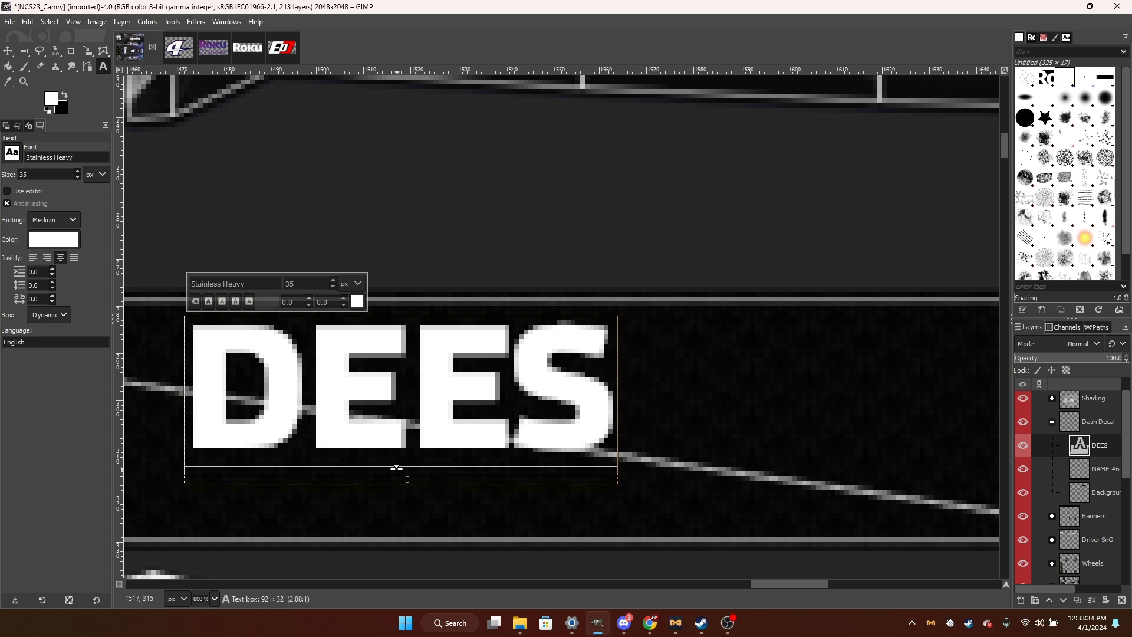
drag(407, 479, 386, 472)
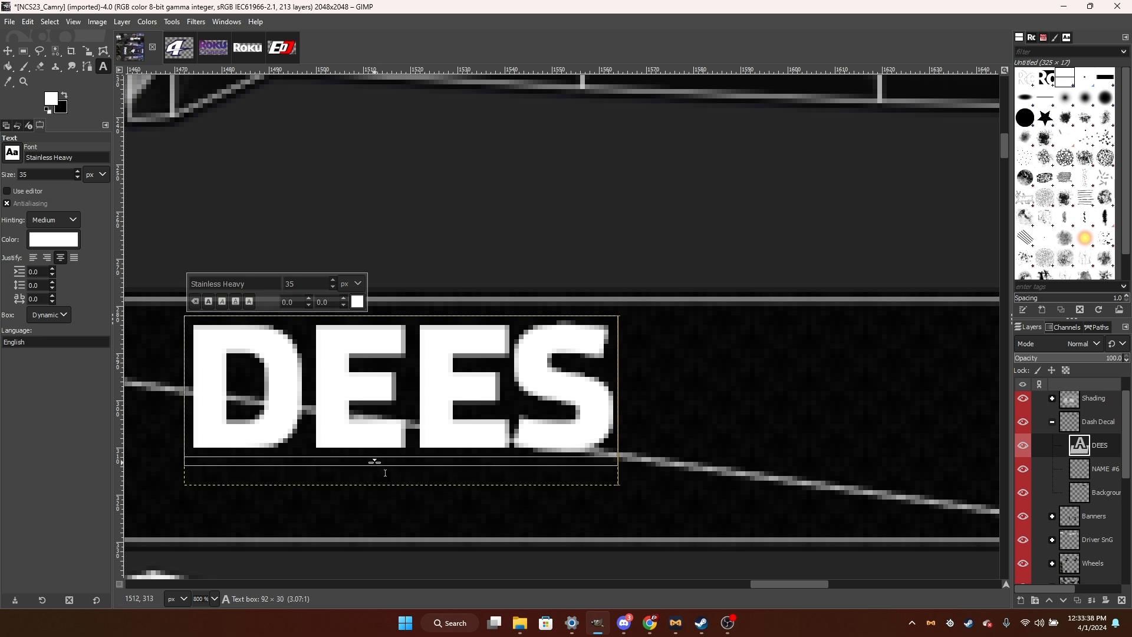
drag(385, 473, 386, 471)
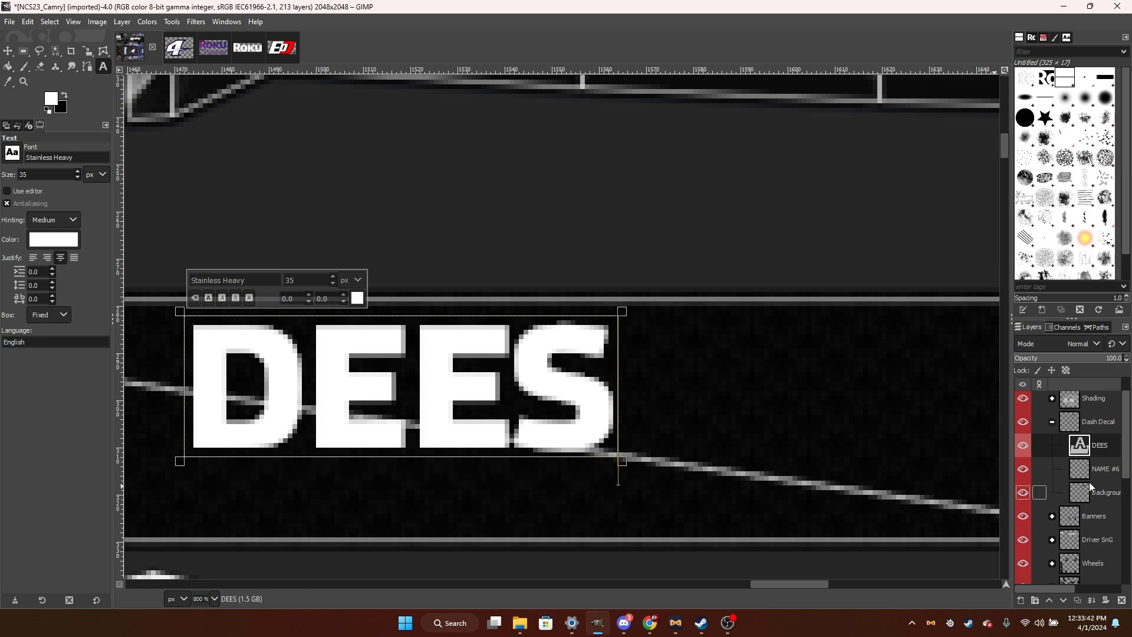
Copy the surname text layer, paste it onto the NAME #6 layer and anchor it there.
click(1089, 461)
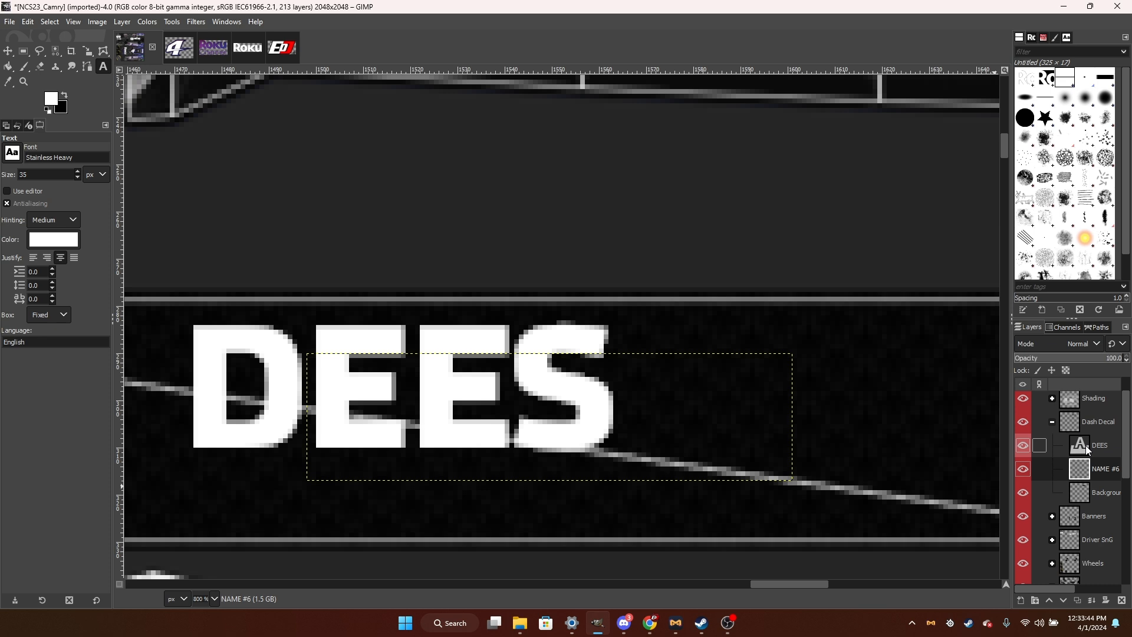
click(1089, 450)
key(ctrl+c)
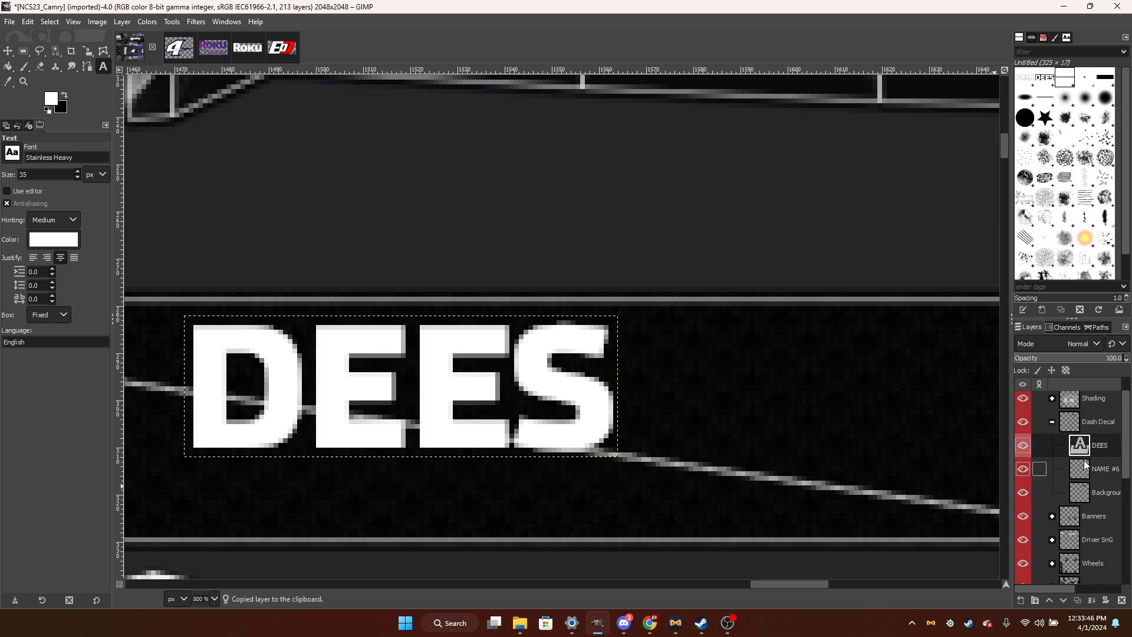
click(1074, 466)
key(3)
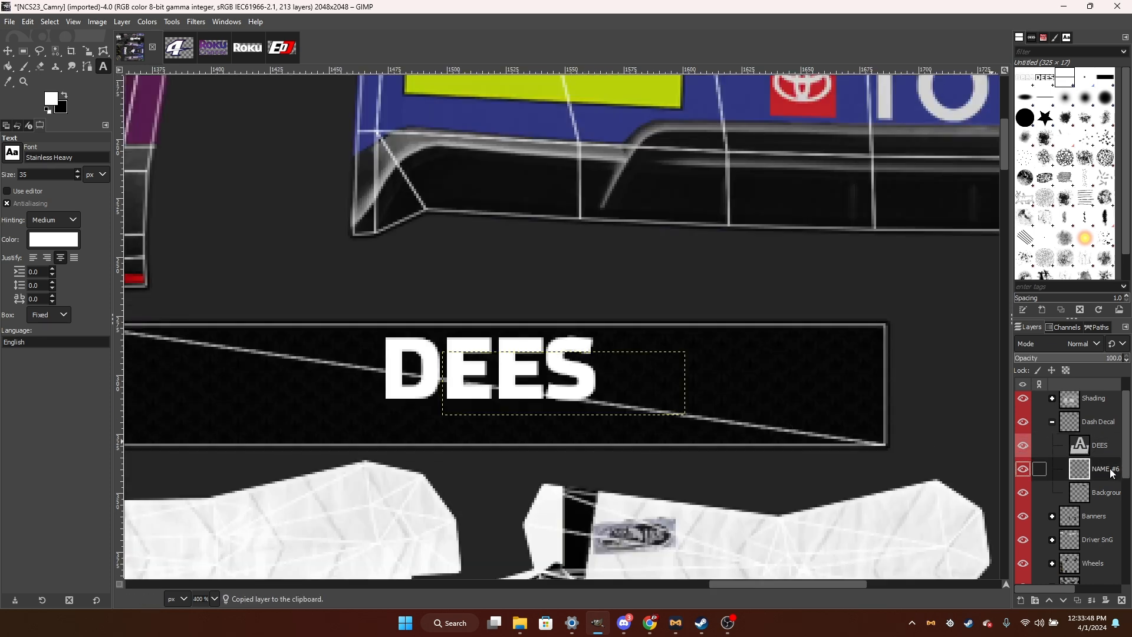
key(ctrl+v)
click(40, 52)
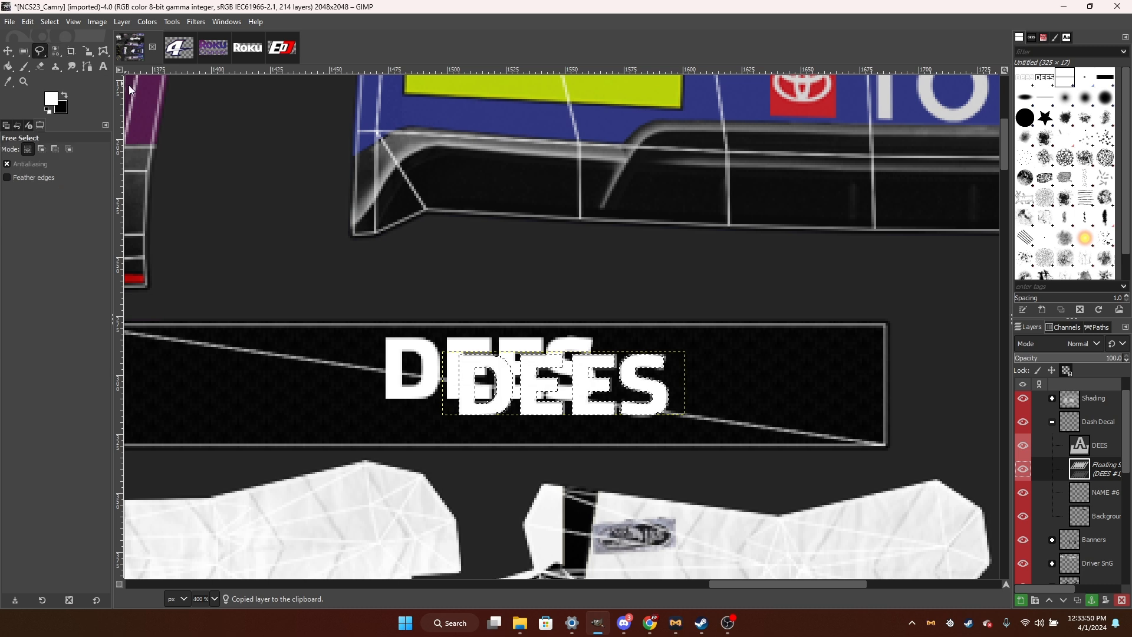
click(327, 163)
Cut the original surname text layer and collapse the Dash Decal group.
click(1098, 450)
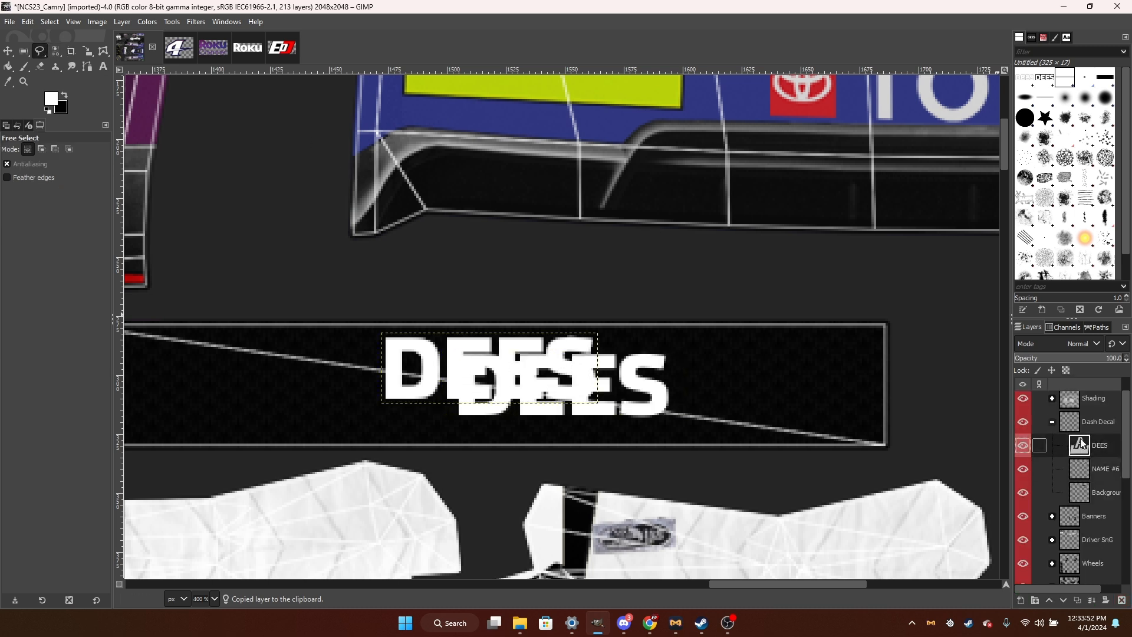
key(ctrl+x)
click(1052, 421)
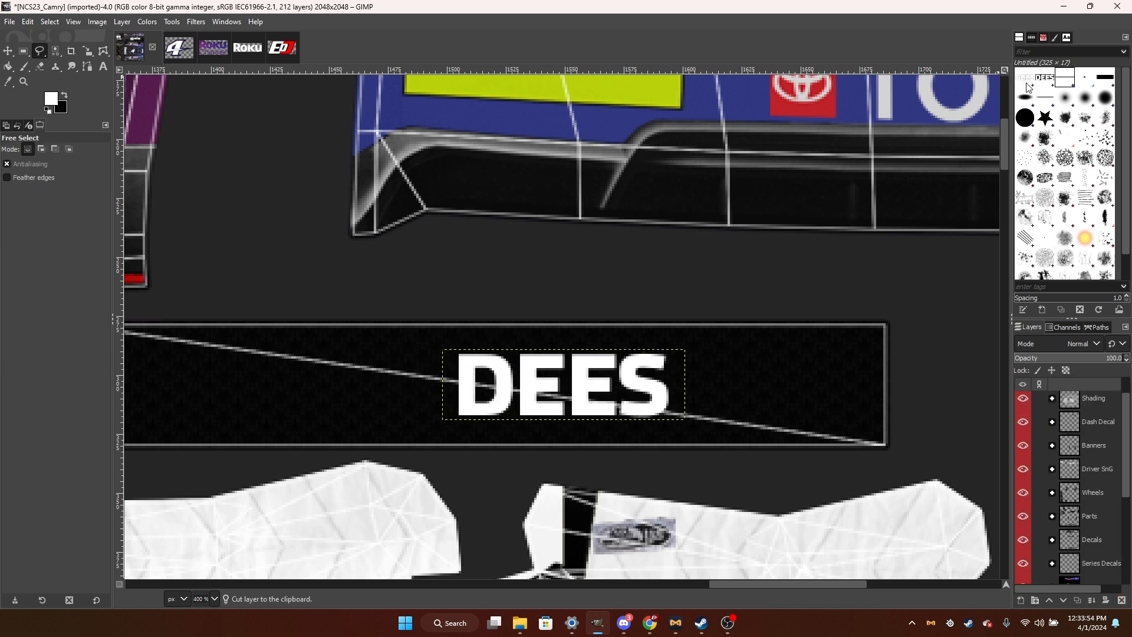
Erase the NAME placeholder from the front windshield banner on its NAME layer in the Banners group's Regular subgroup.
scroll(499, 254, down, 3)
scroll(808, 291, down, 8)
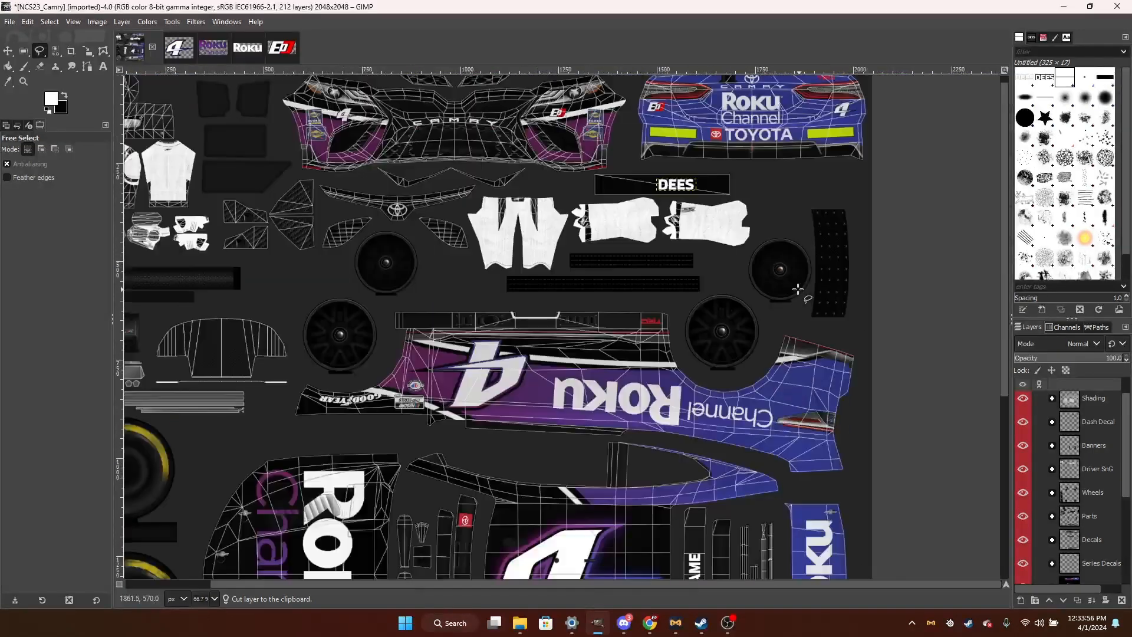
scroll(745, 306, up, 2)
scroll(1077, 470, down, 1)
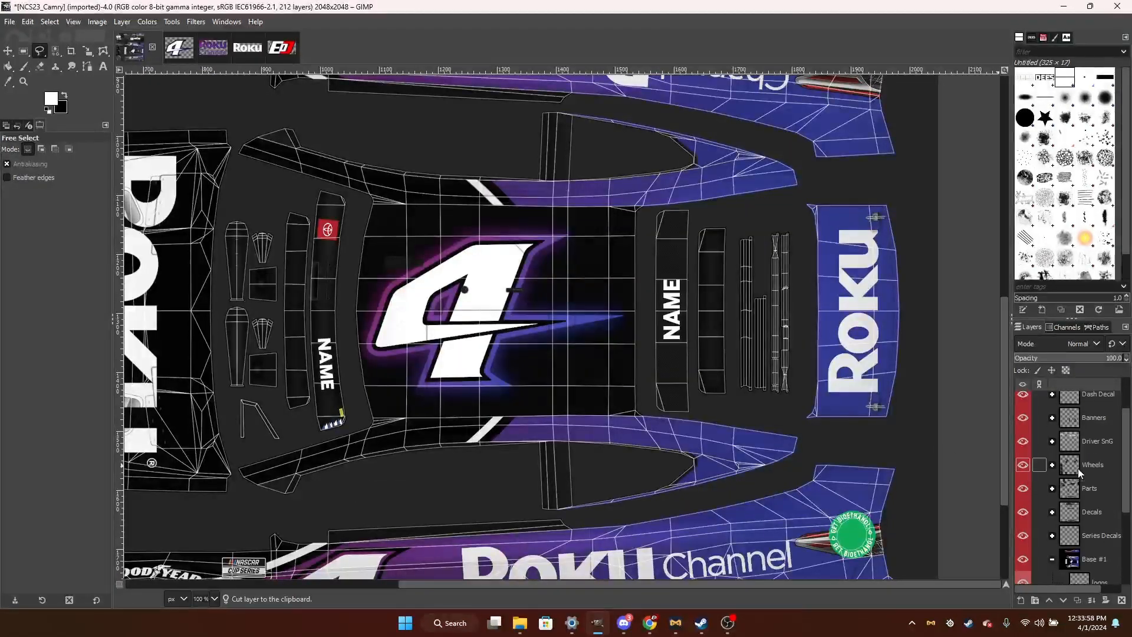
click(1052, 418)
click(1063, 512)
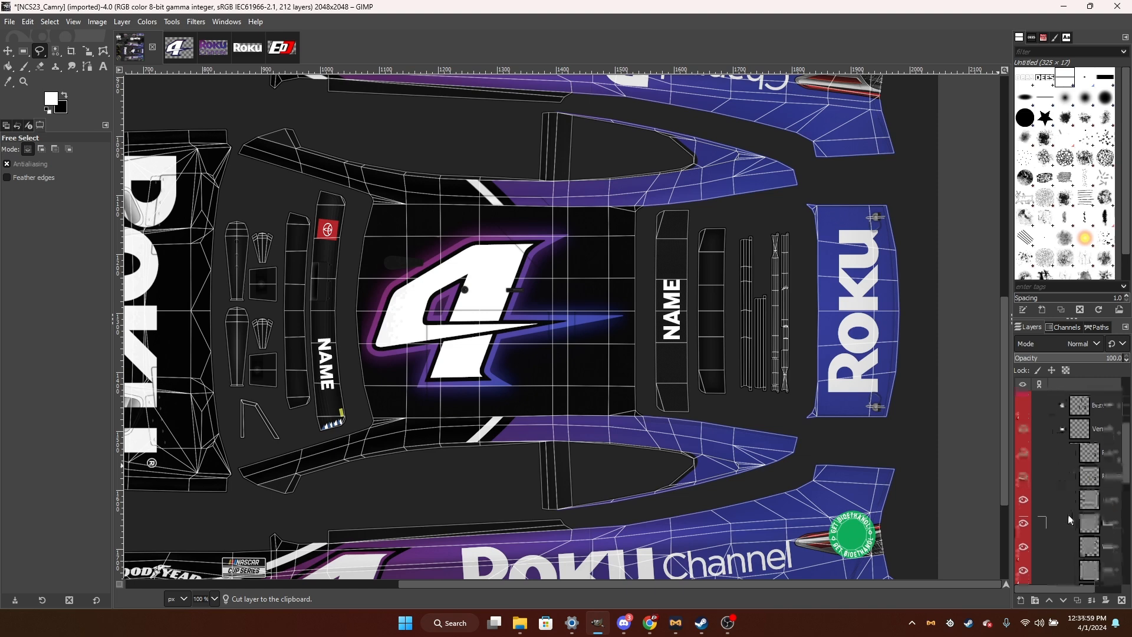
click(39, 66)
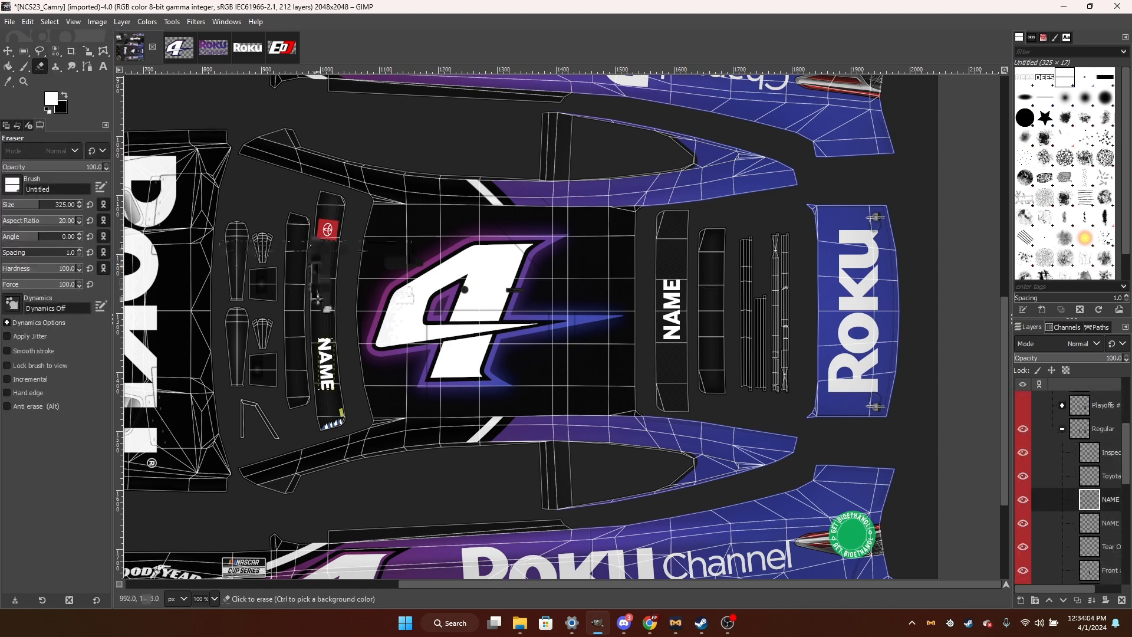
drag(320, 302, 334, 431)
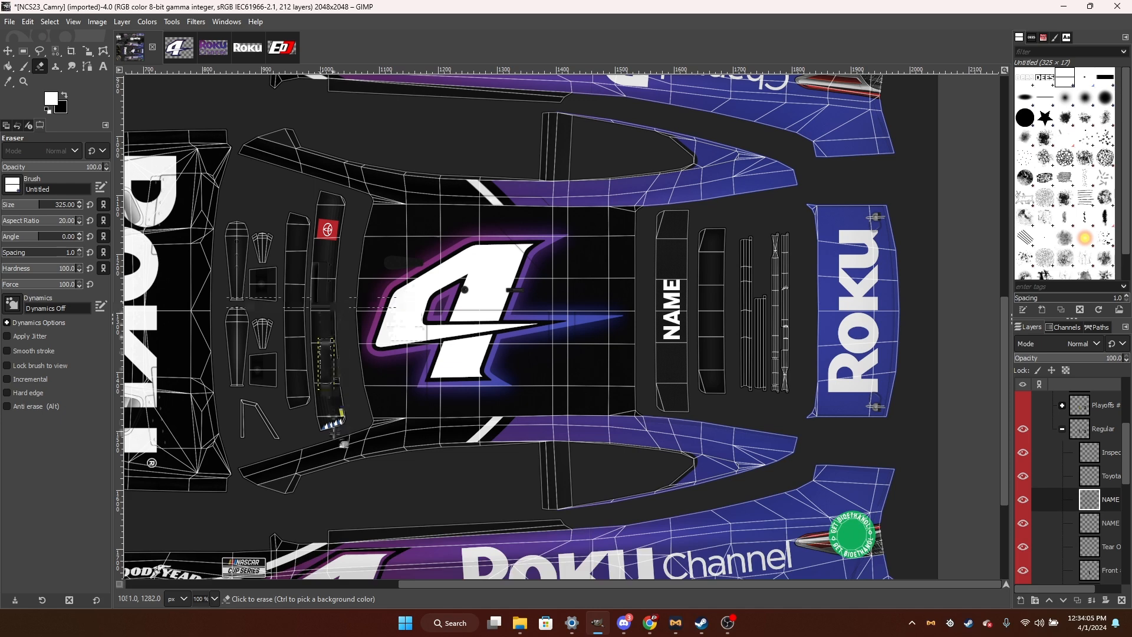
Paste the driver's surname onto the front windshield banner, rotate it 85 degrees and anchor it.
key(ctrl+v)
key(shift+r)
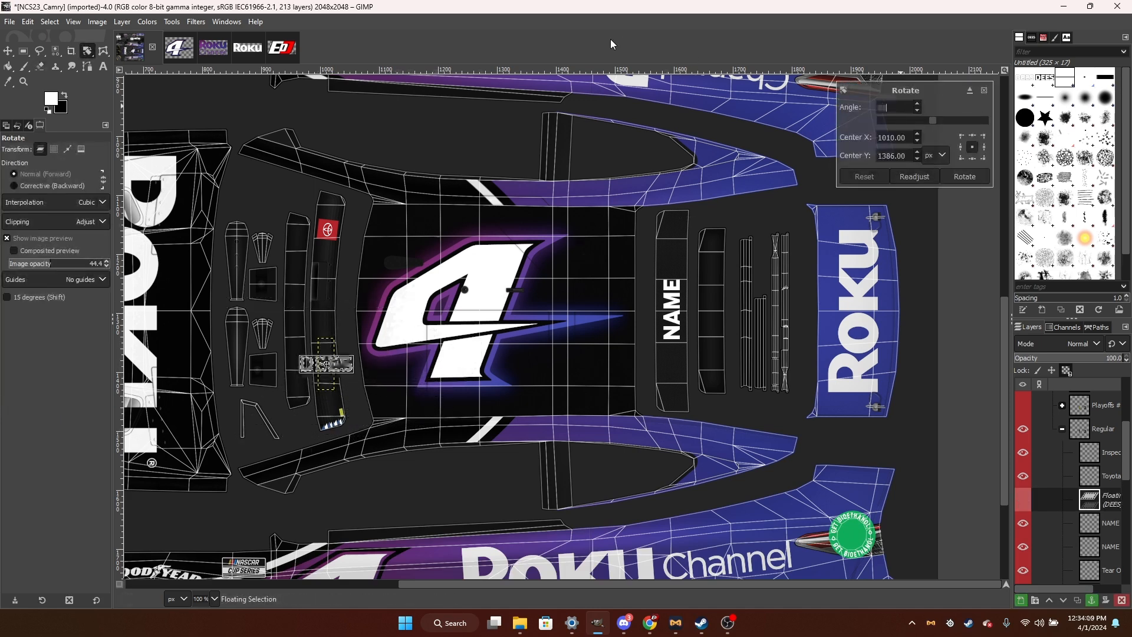
text(85)
key(Return)
click(974, 178)
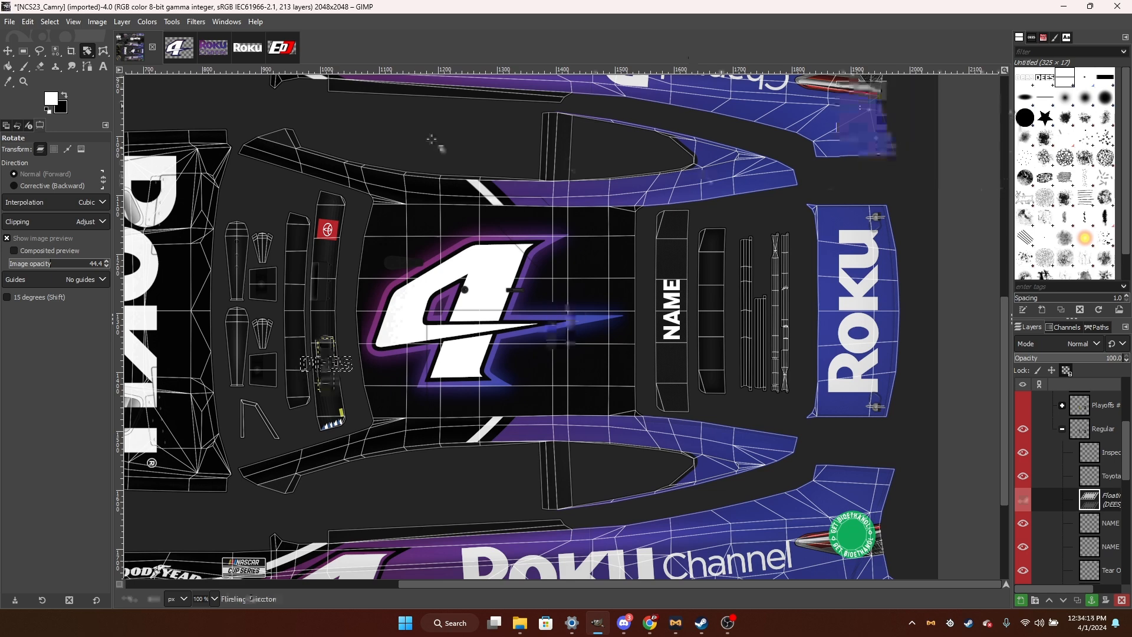
click(251, 128)
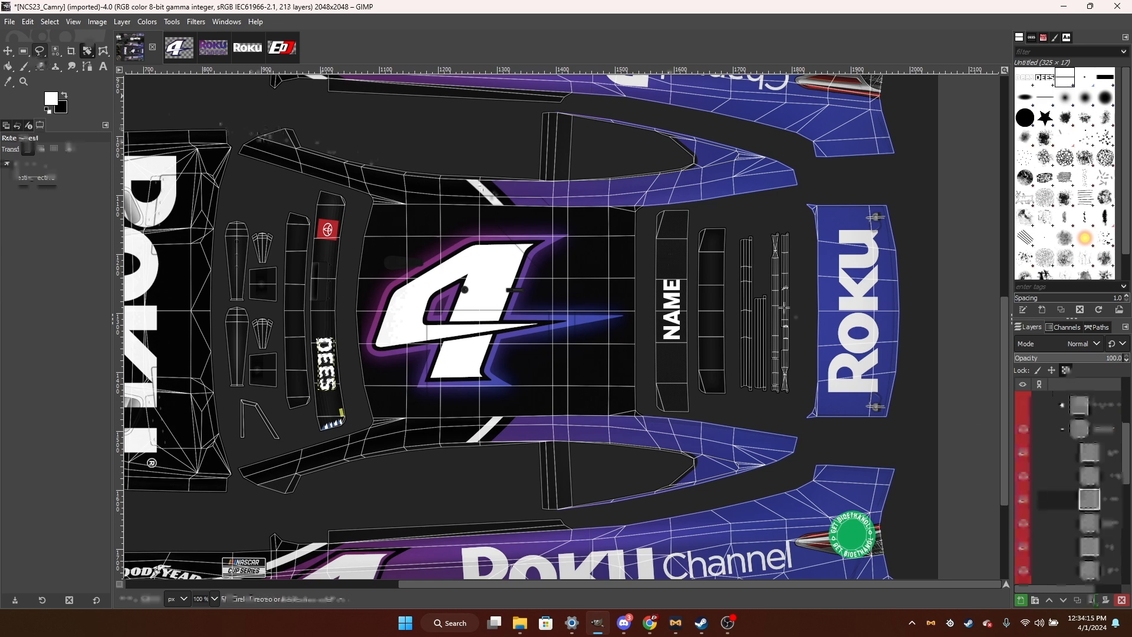
Replace the rear window banner's NAME placeholder with the pasted driver's surname, rotated -90 degrees and anchored.
click(40, 65)
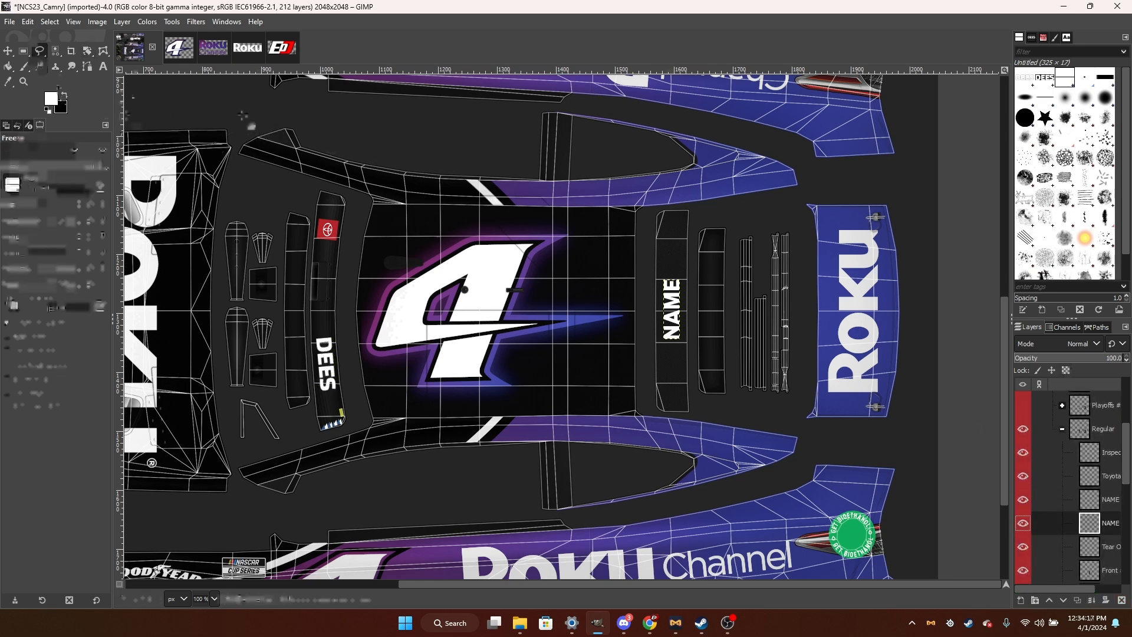
key(ctrl+v)
key(shift+r)
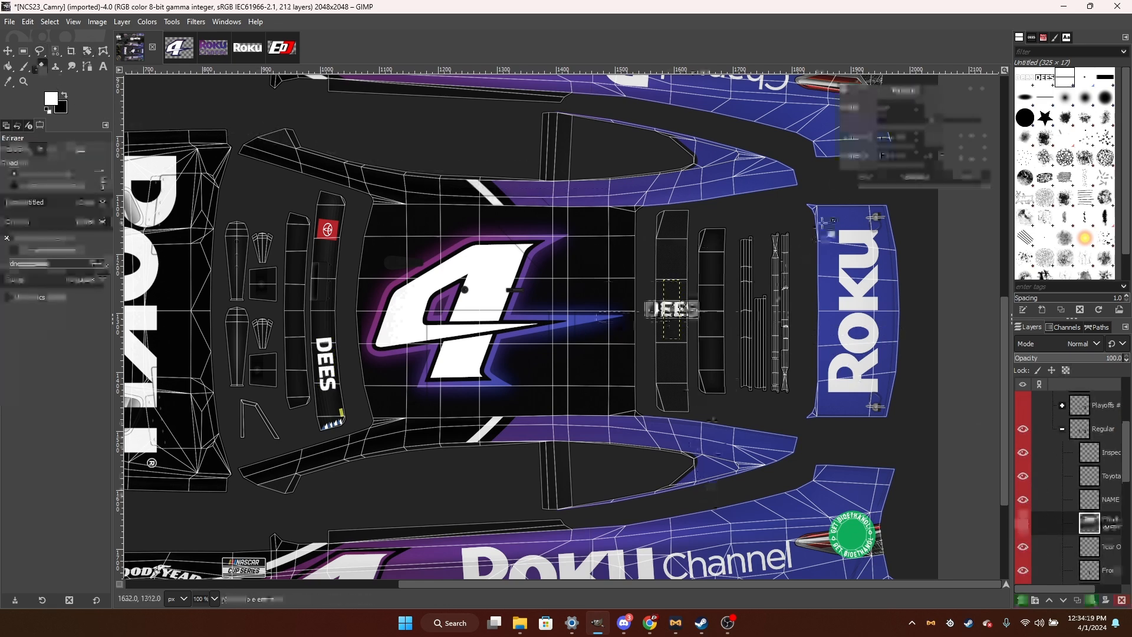
key(BackSpace)
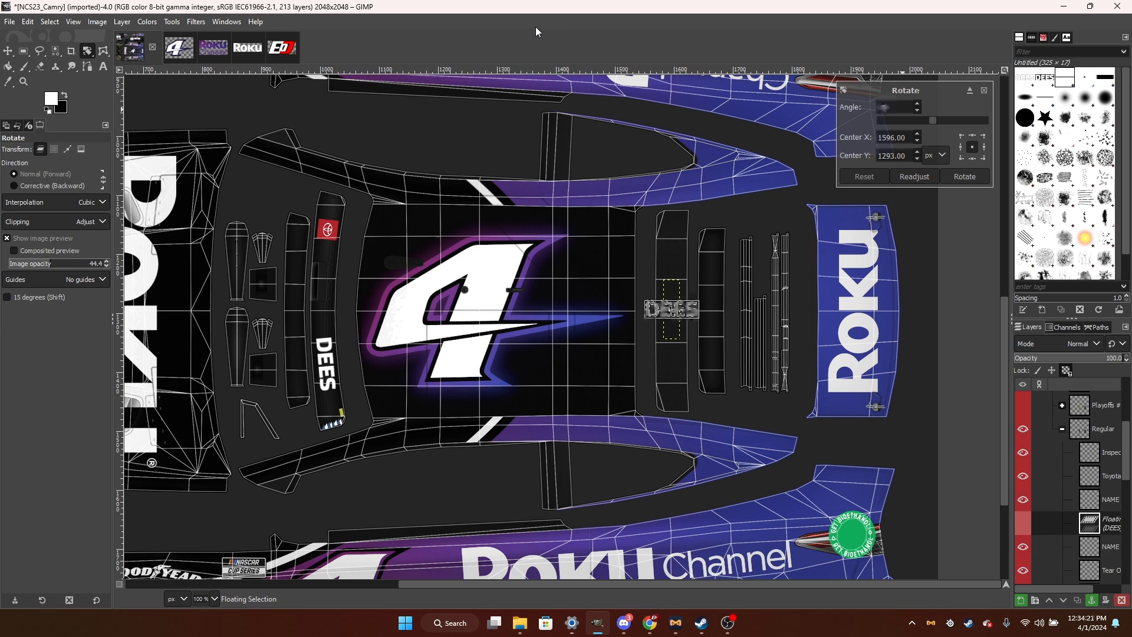
text(-90)
key(Return)
click(978, 178)
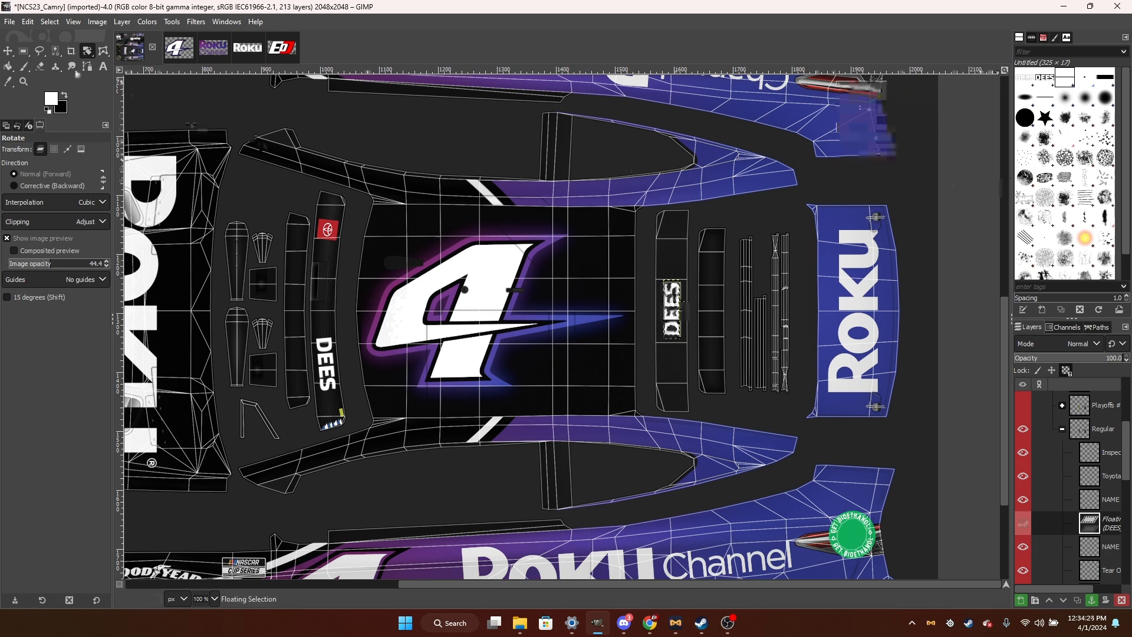
click(40, 51)
click(284, 142)
Check the name banners on the whole template and collapse the Banners layer group.
scroll(634, 218, down, 2)
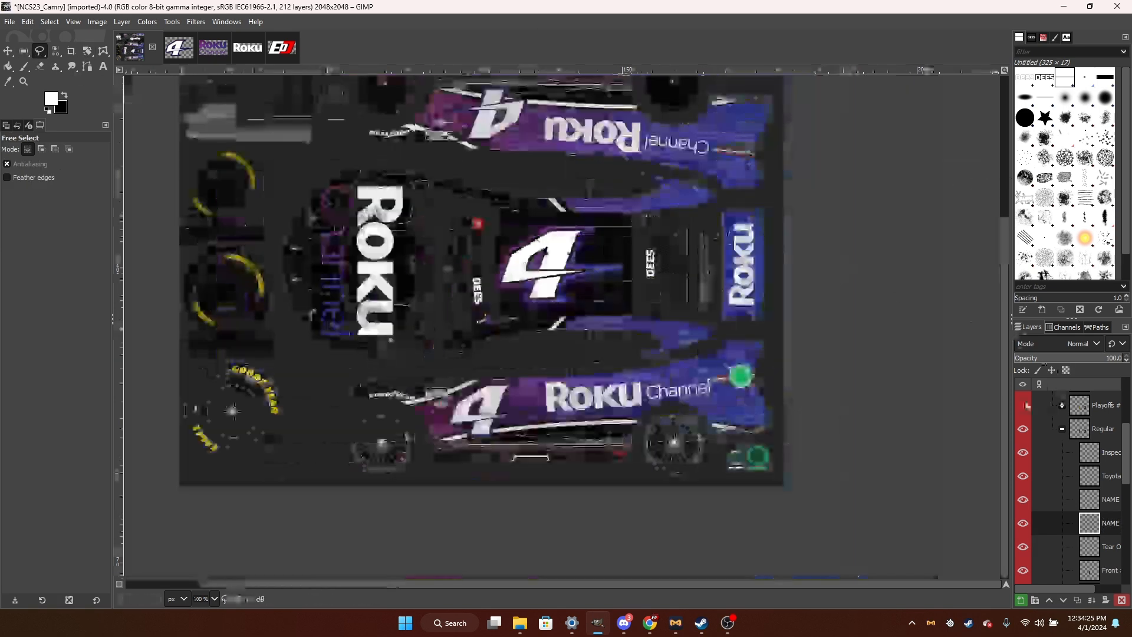
scroll(873, 357, down, 1)
scroll(867, 354, up, 1)
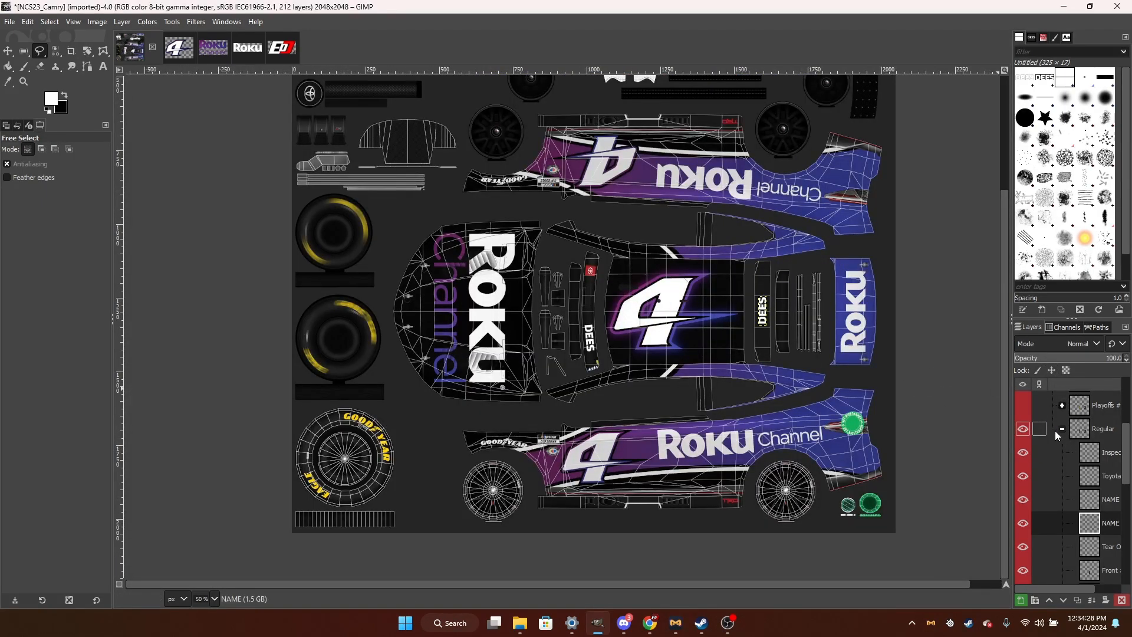
scroll(1057, 435, up, 5)
scroll(915, 423, up, 1)
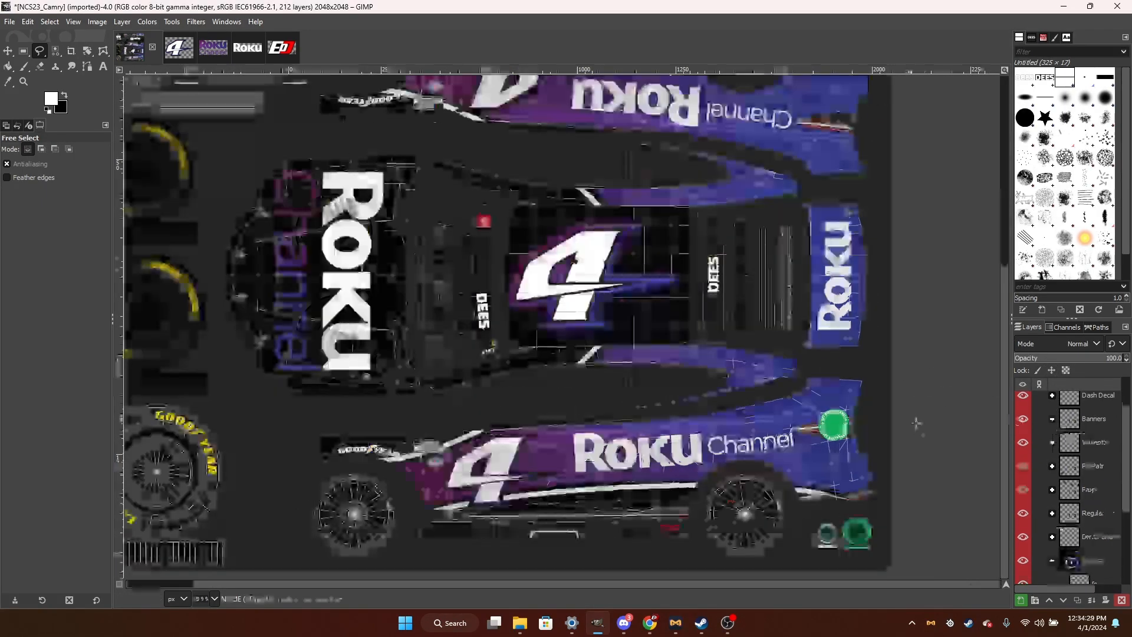
Switch to the browser and open the All Contingenticies logo category in the Stunod Racing downloads.
scroll(596, 334, up, 3)
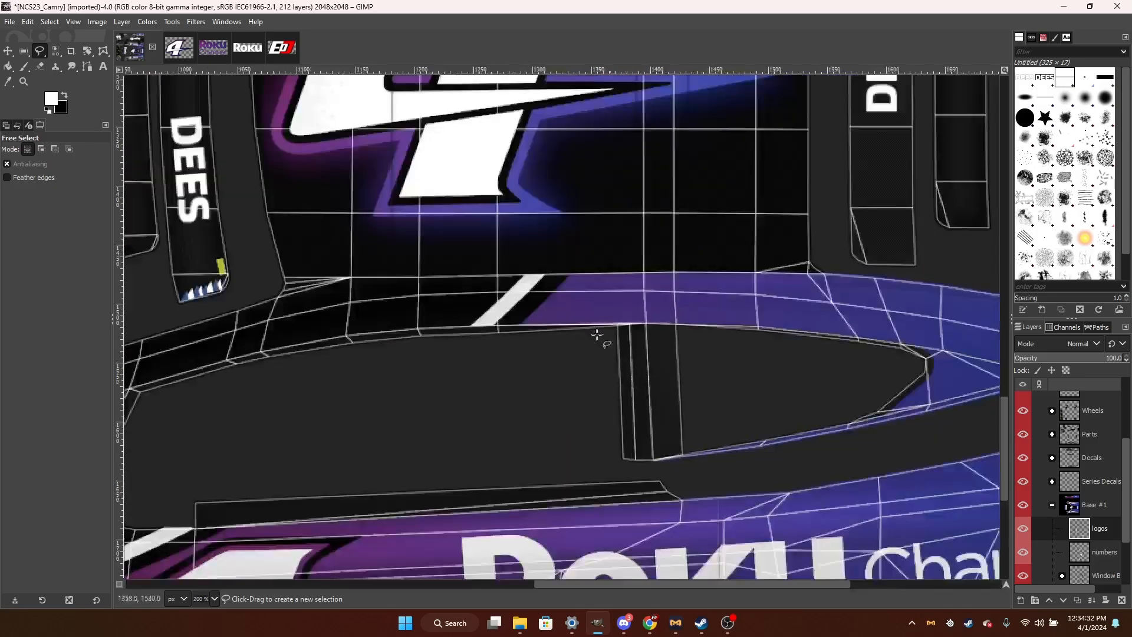
scroll(597, 334, down, 4)
key(alt+Tab)
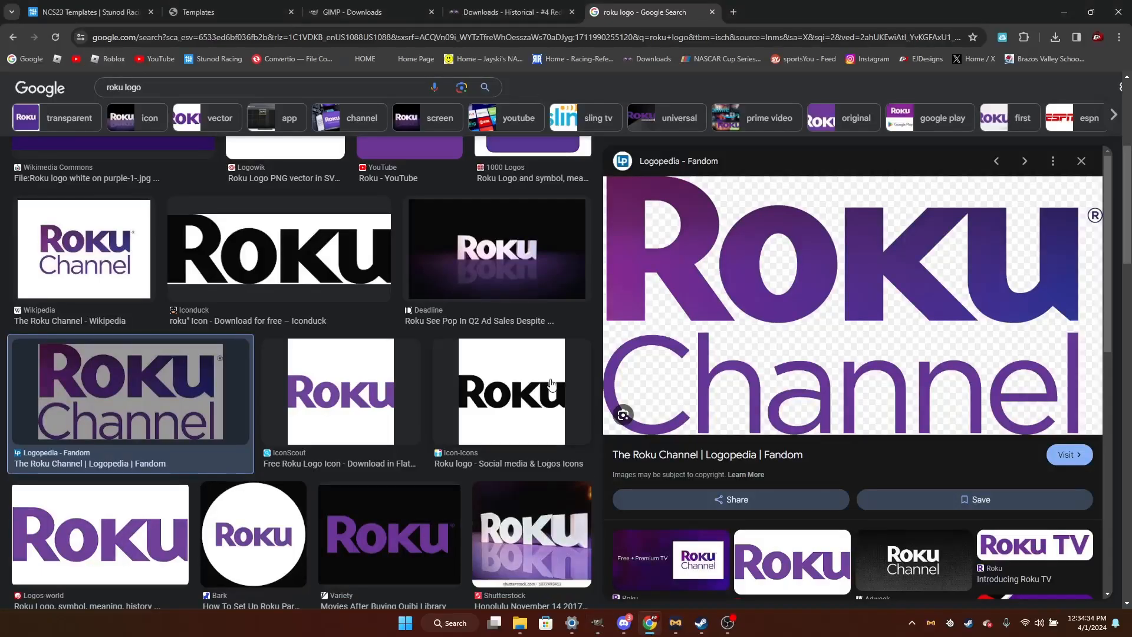
click(105, 6)
click(258, 190)
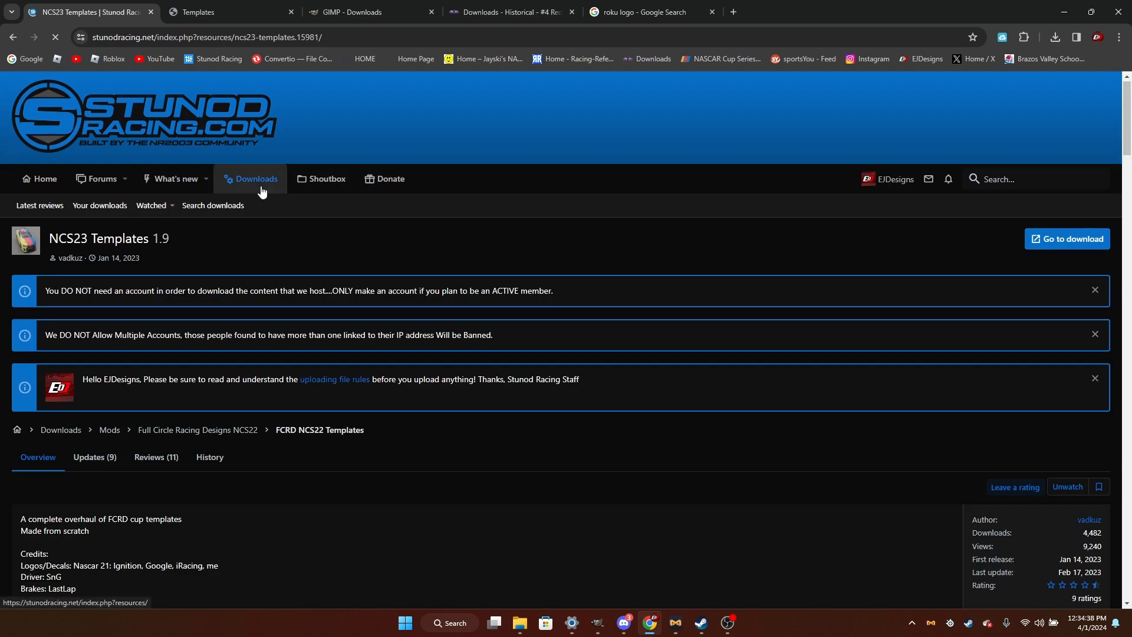
scroll(98, 373, down, 5)
scroll(97, 374, down, 2)
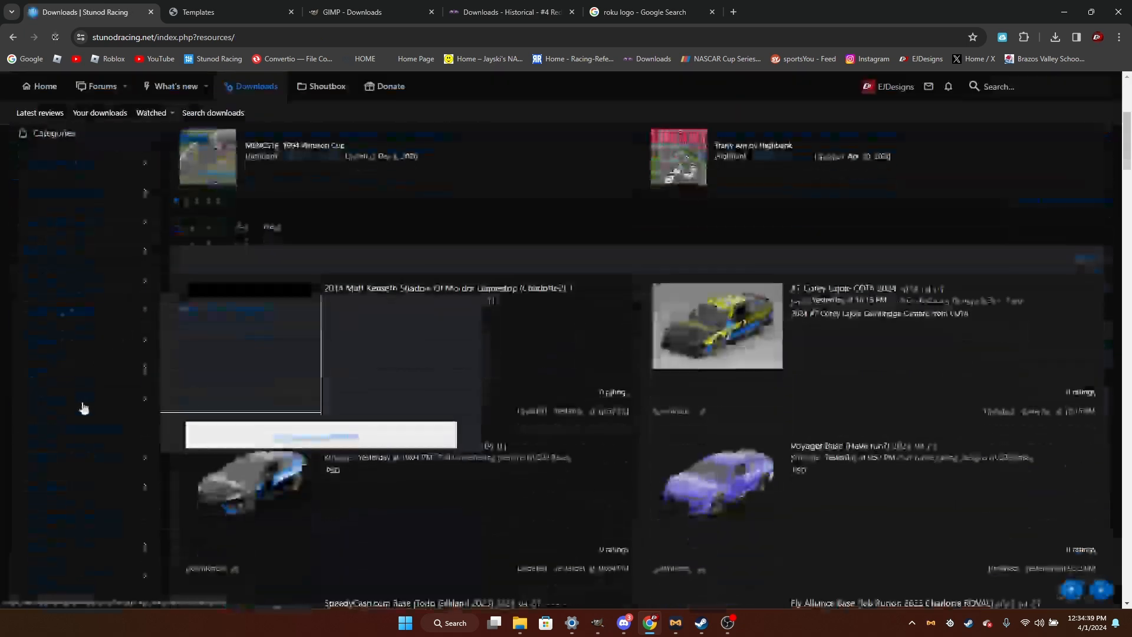
mouse_move(75, 373)
scroll(231, 397, down, 2)
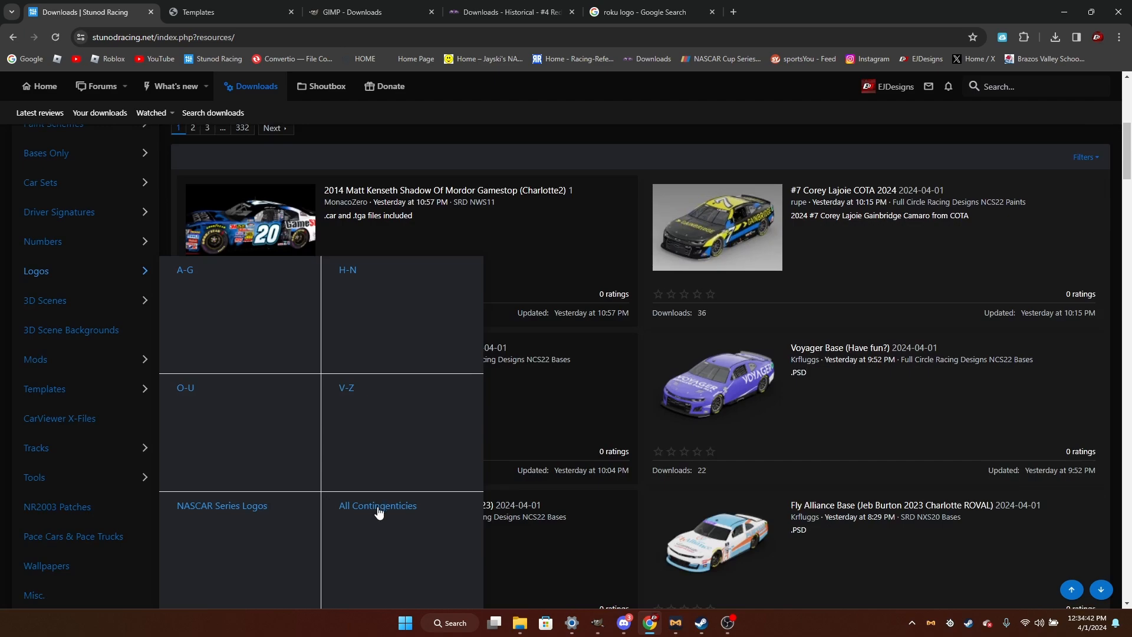
click(378, 508)
Open the 2023 Cup Series B-Pillers resource and look over its preview sheet of B-pillar sponsor logos.
scroll(556, 475, down, 15)
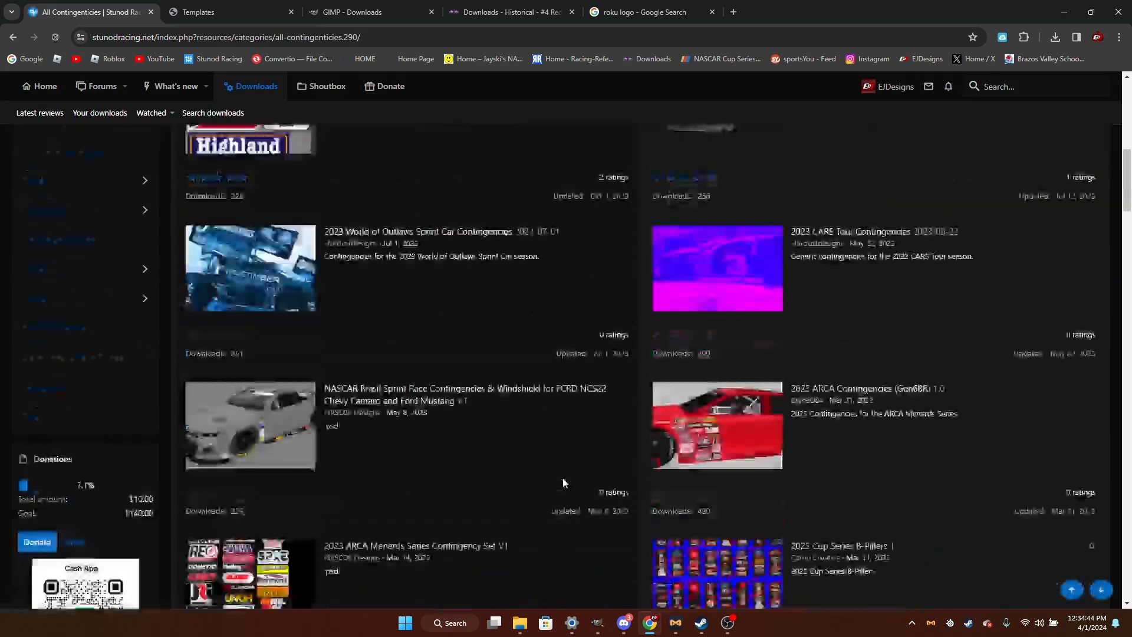
click(837, 252)
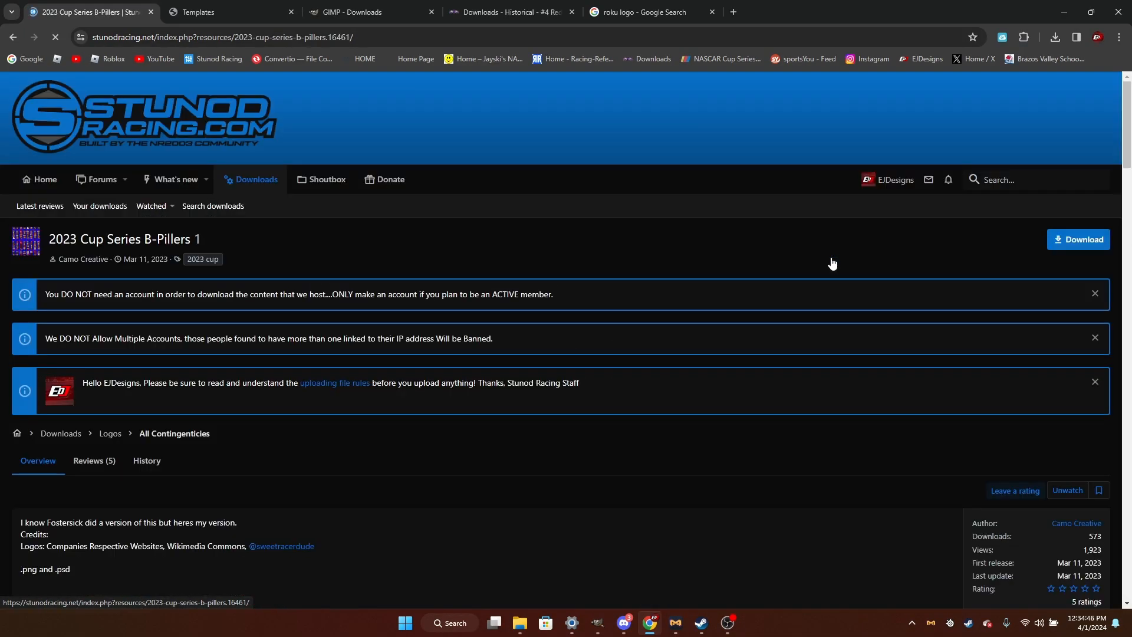
scroll(413, 396, down, 5)
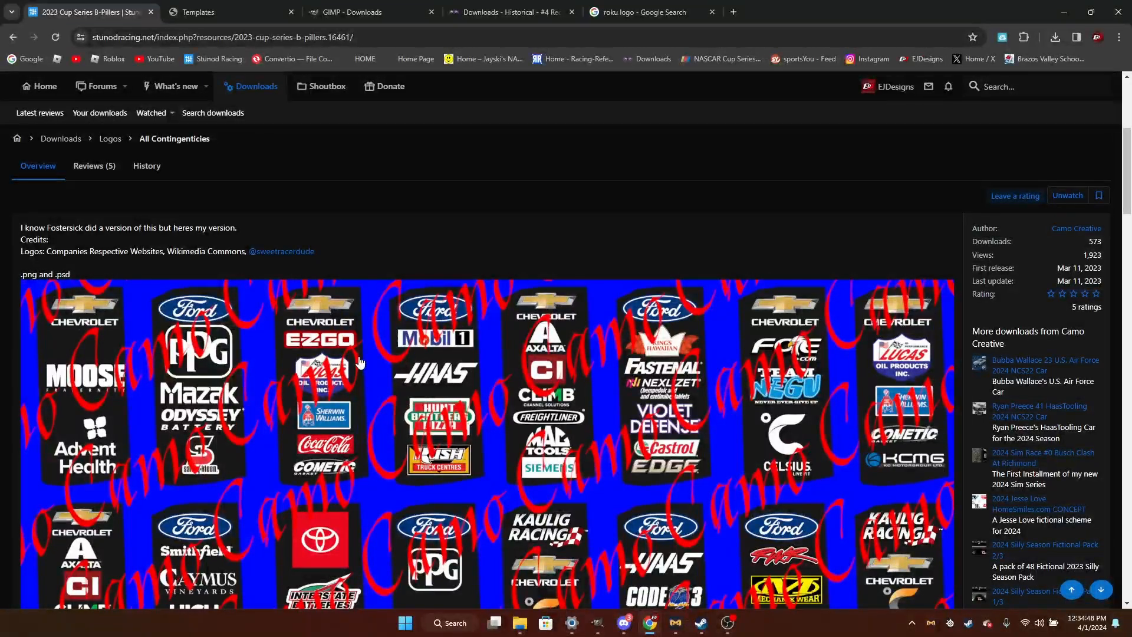
scroll(361, 362, down, 2)
scroll(361, 360, down, 5)
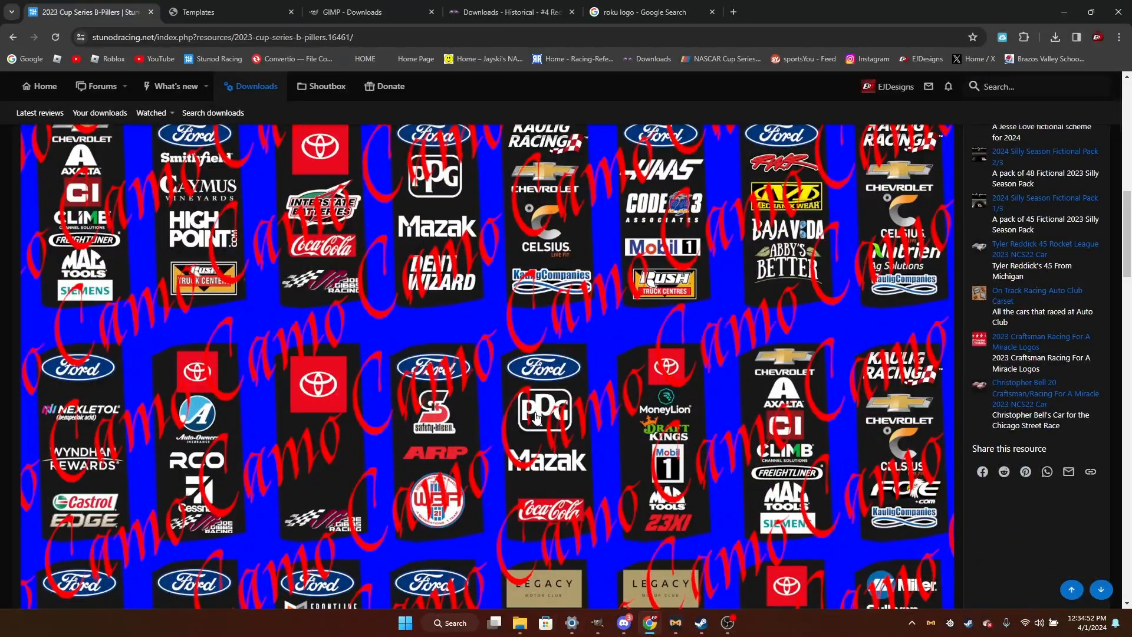
scroll(535, 416, up, 12)
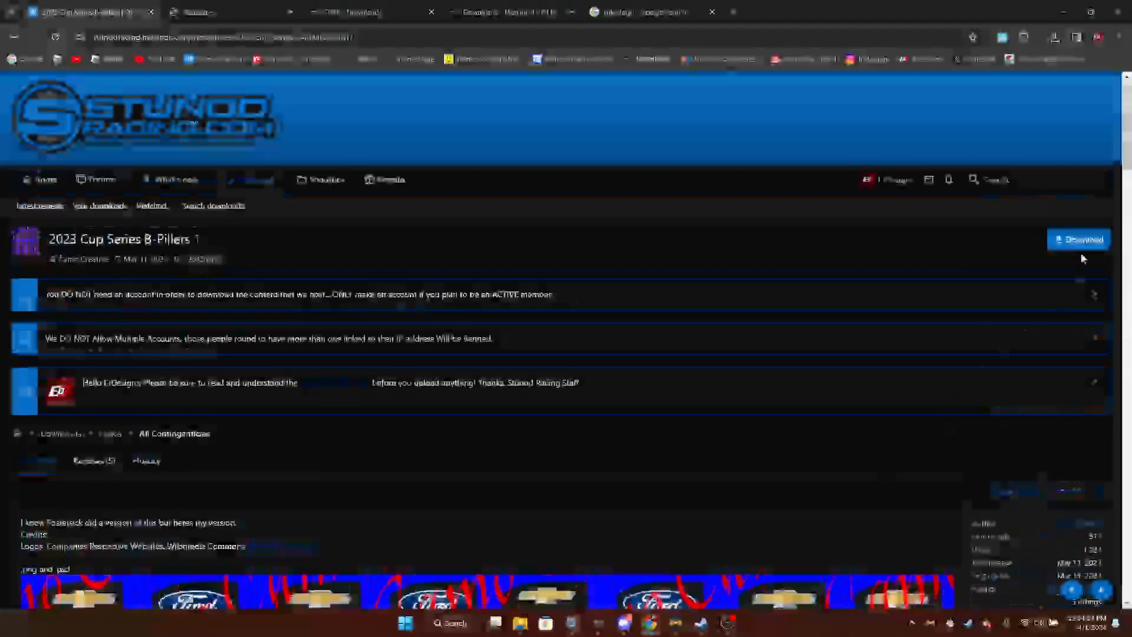
Download B-Pillers.psd and open the downloaded file in GIMP.
click(1085, 239)
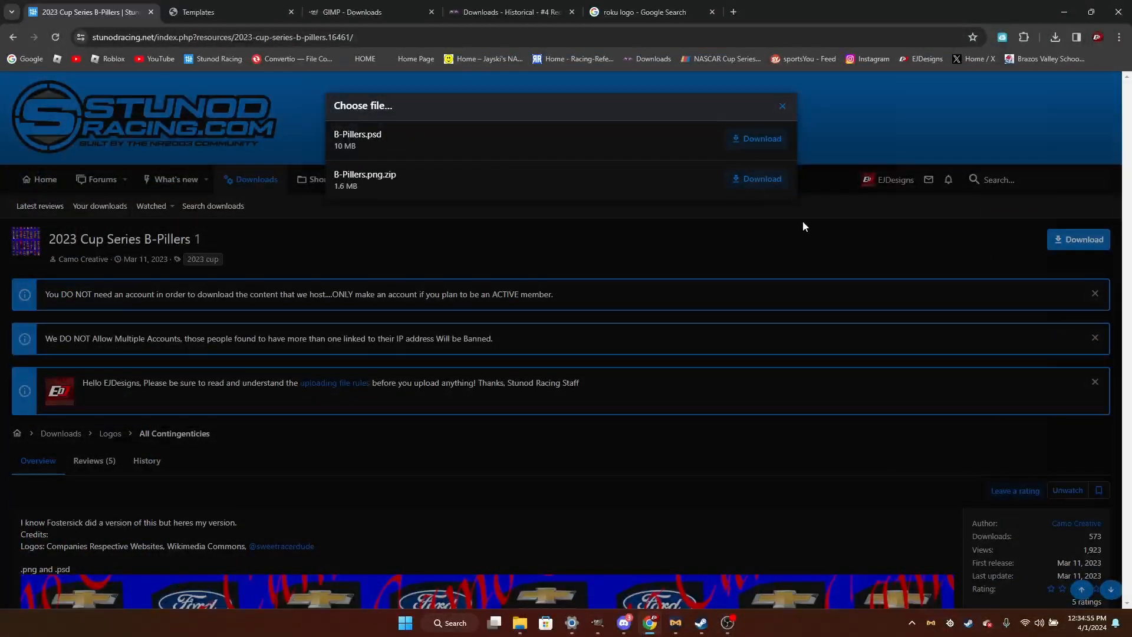
click(778, 139)
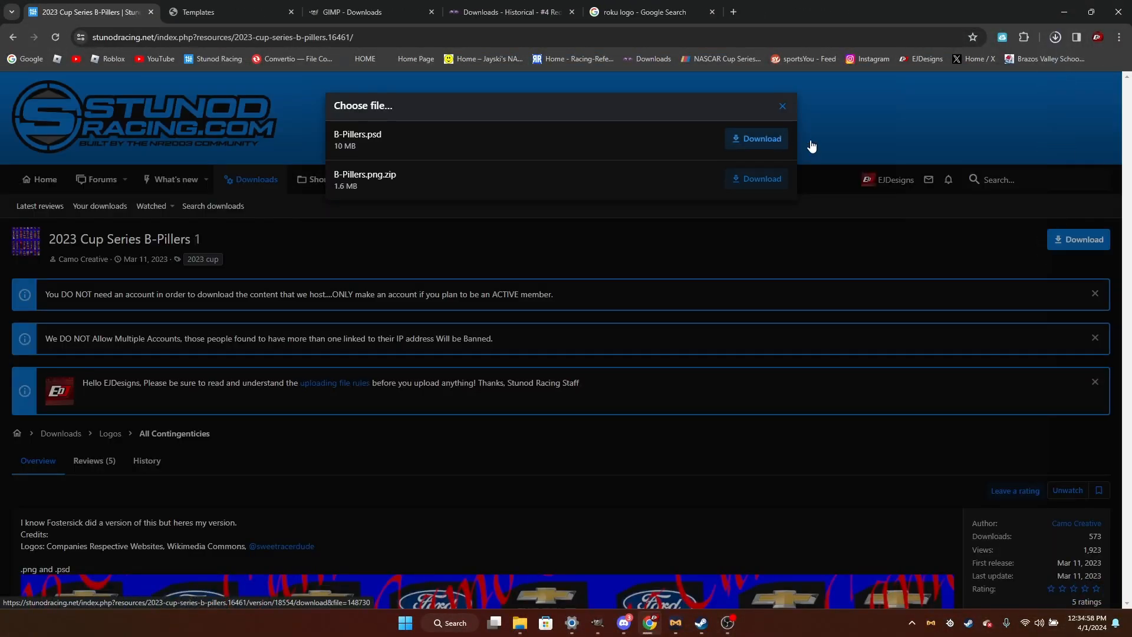
click(1056, 37)
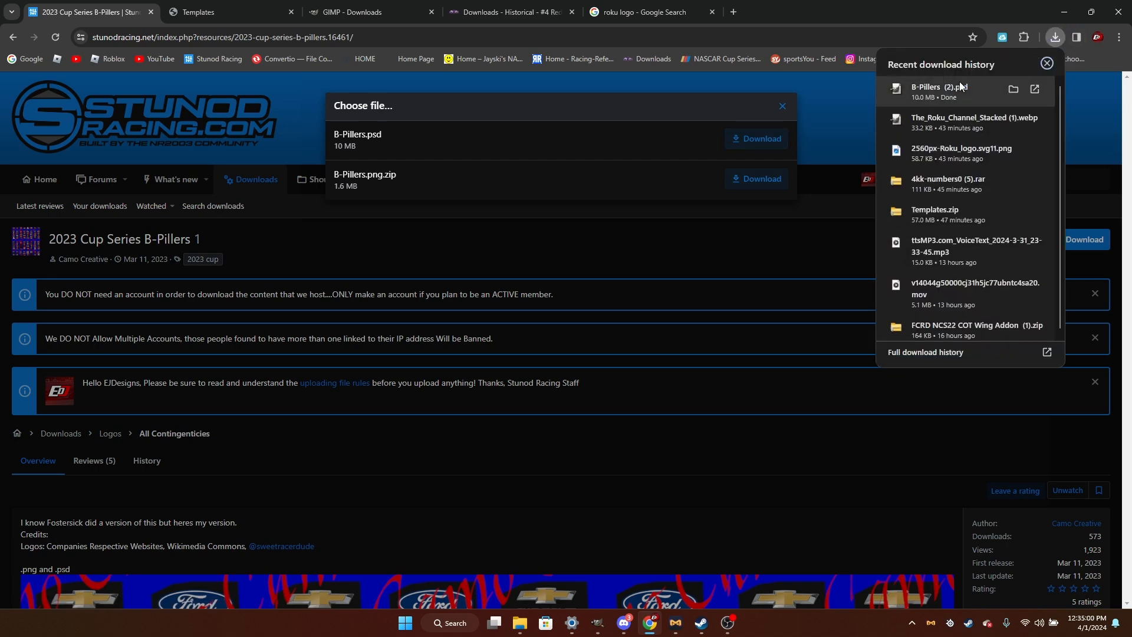
click(598, 626)
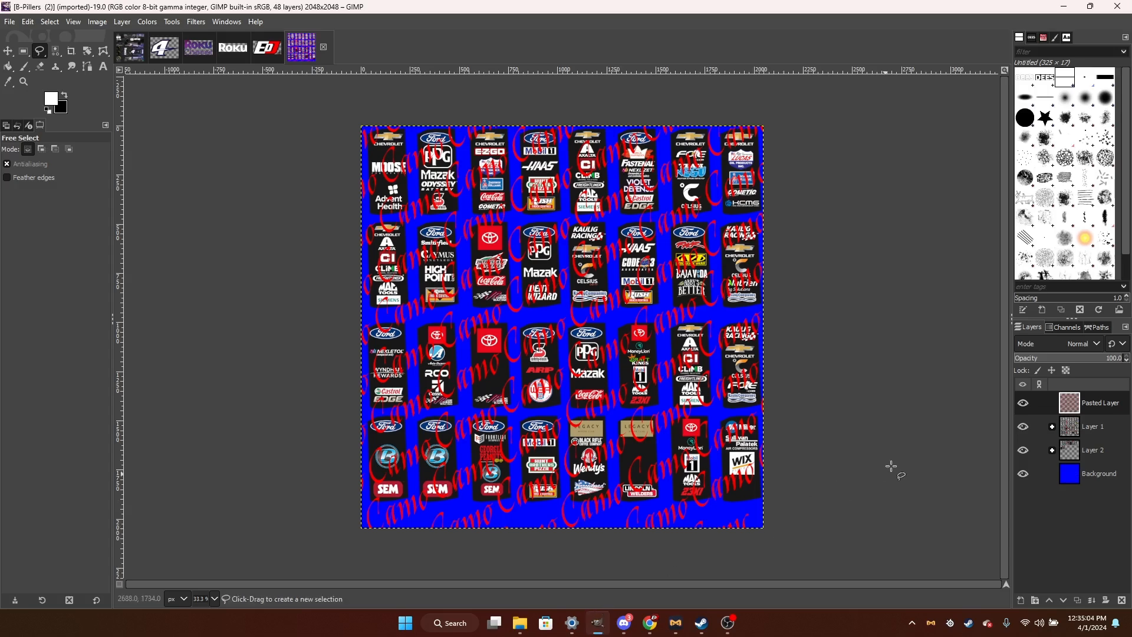
Hide the watermark Pasted Layer, the blue Background and the Layer 1 group in the B-Pillers image.
click(1023, 402)
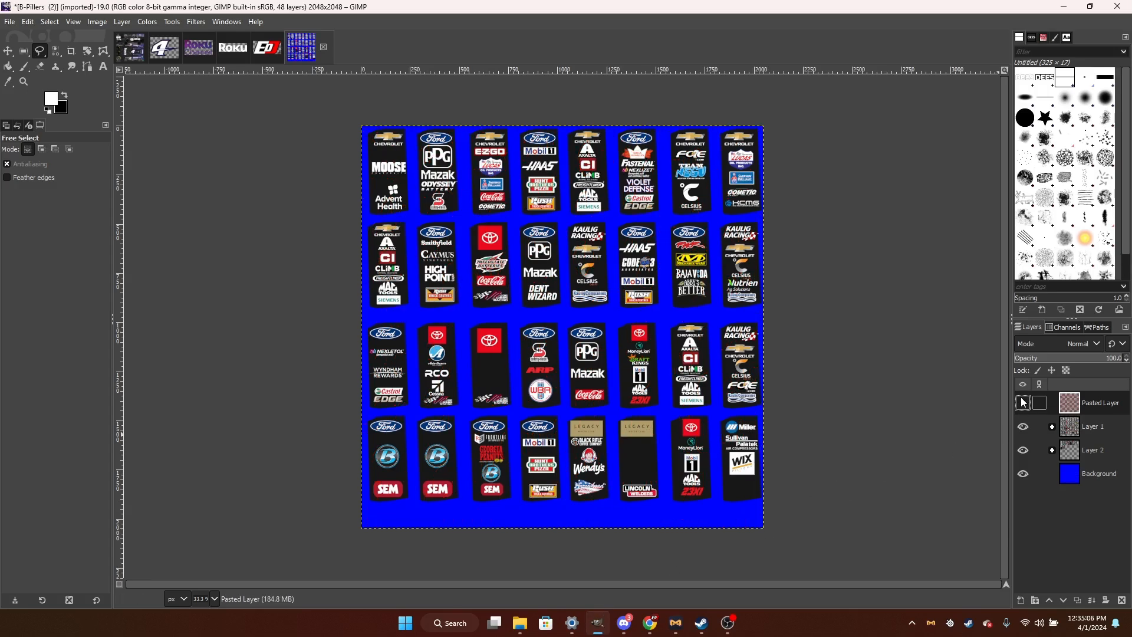
click(1024, 475)
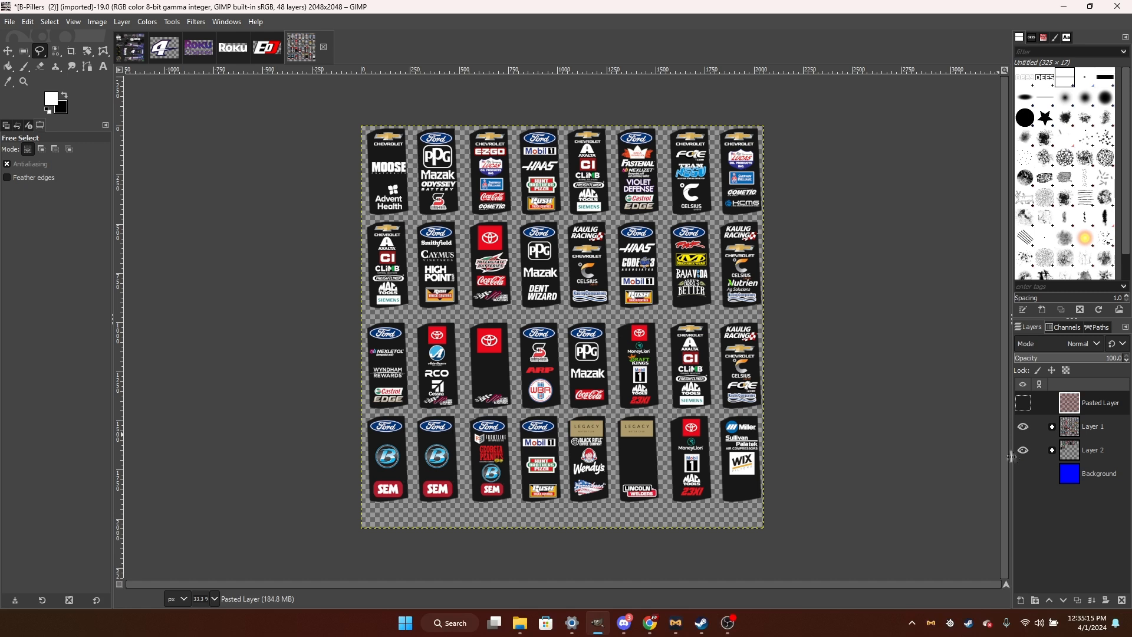
click(1052, 426)
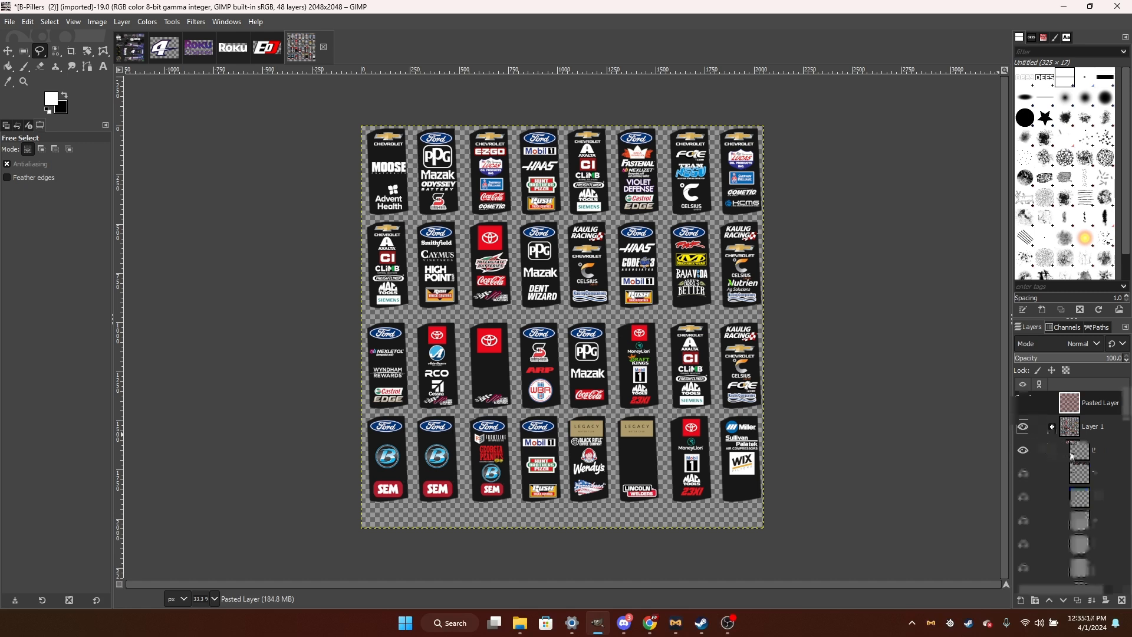
click(1052, 426)
click(1023, 426)
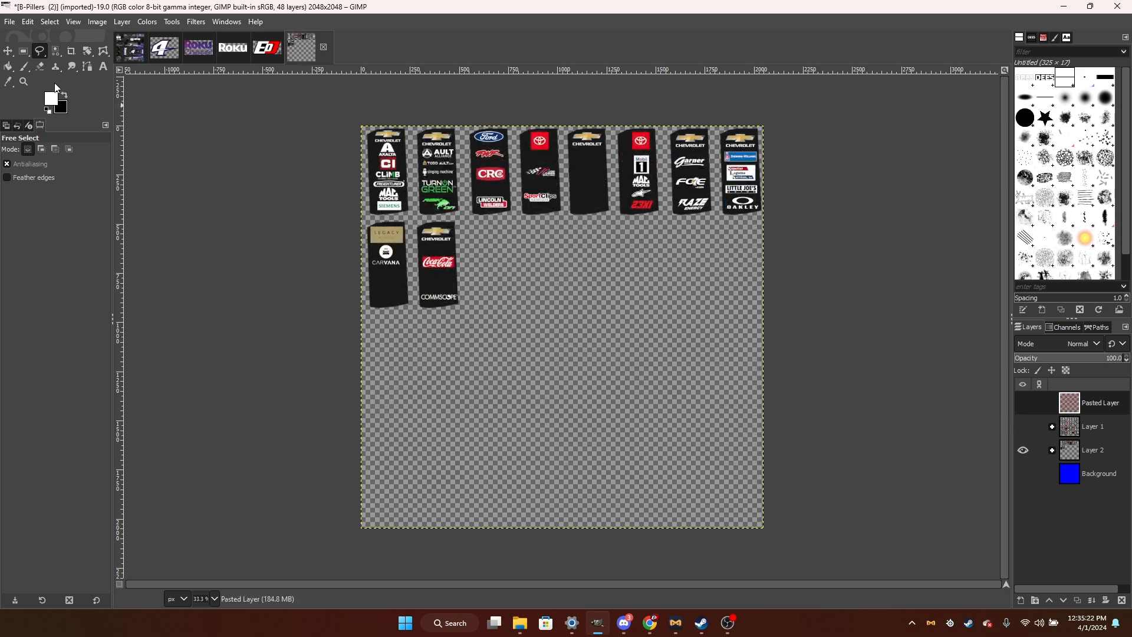
Copy layer 67, the Toyota, Mobil 1, Mac Tools and 23XI logo stack, from the Layer 2 group and collapse the group.
click(23, 81)
drag(451, 149, 824, 226)
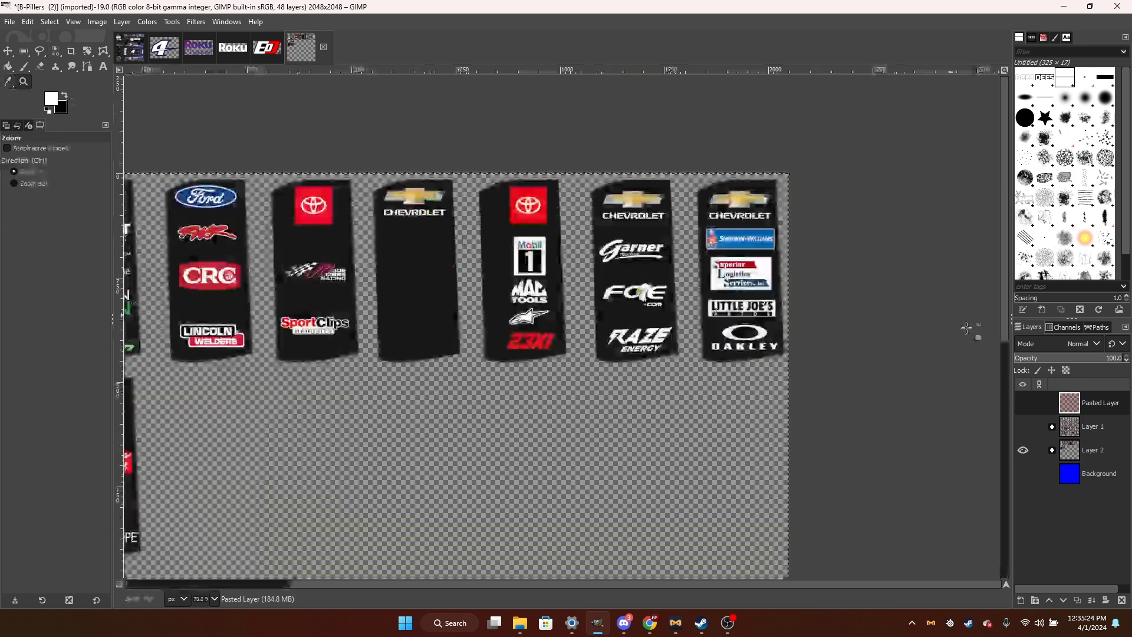
click(1055, 450)
scroll(1073, 472, down, 2)
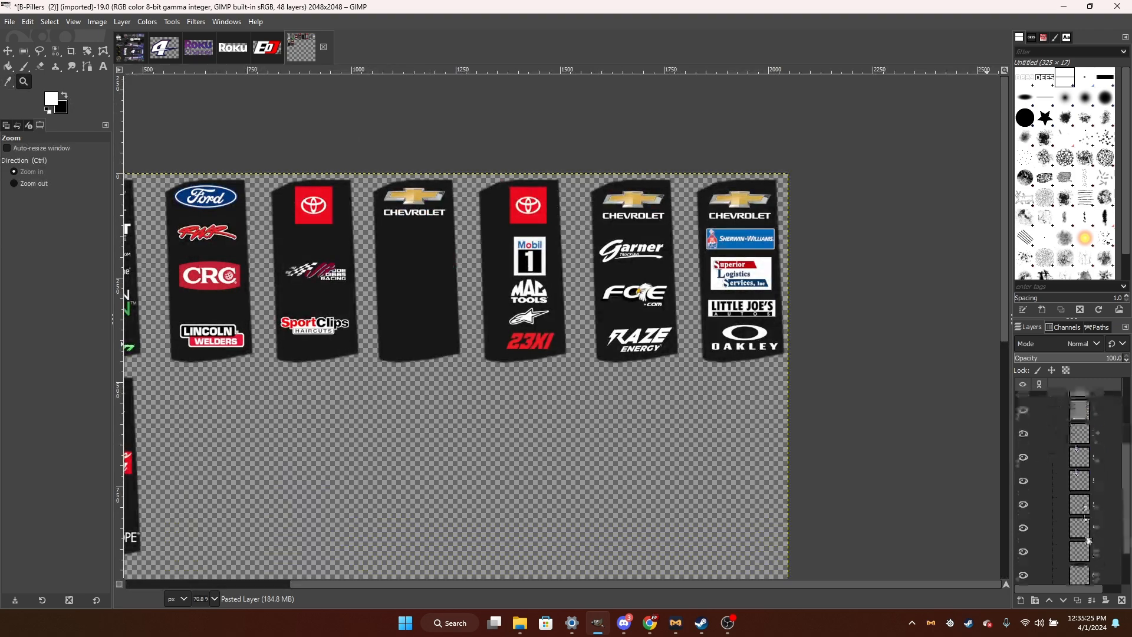
click(1084, 489)
key(ctrl+c)
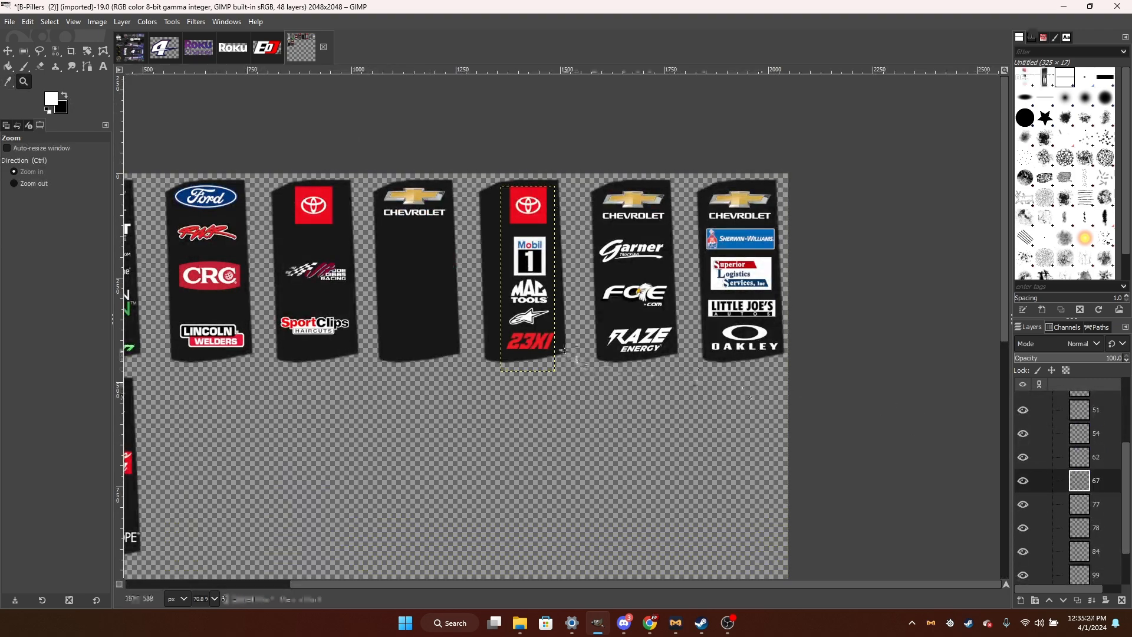
scroll(535, 313, up, 3)
scroll(558, 283, down, 3)
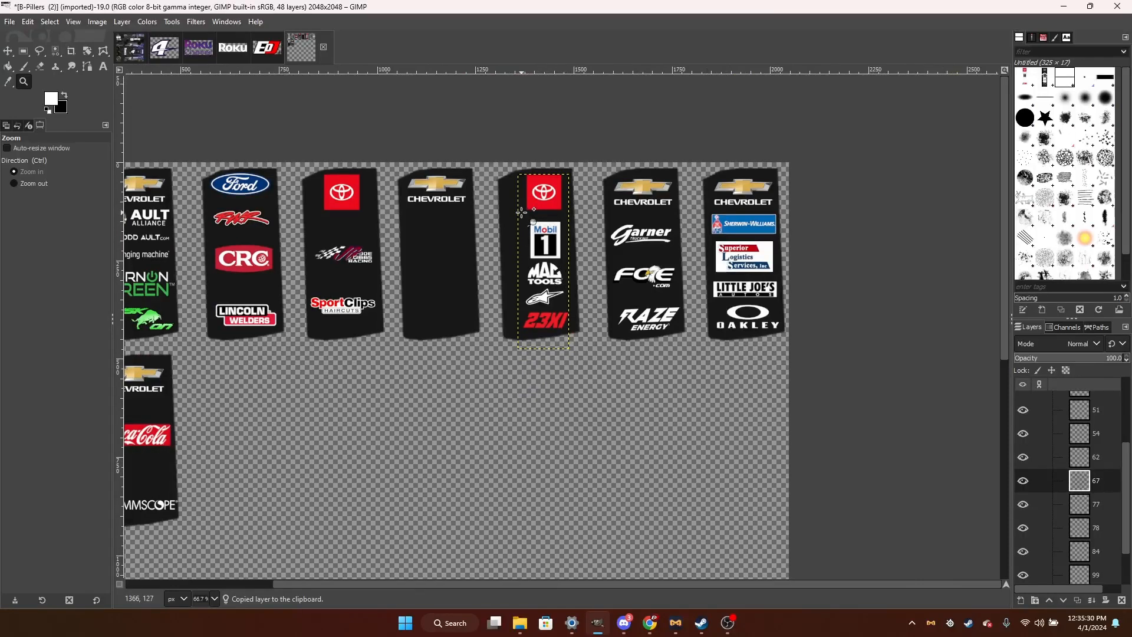
scroll(521, 211, up, 1)
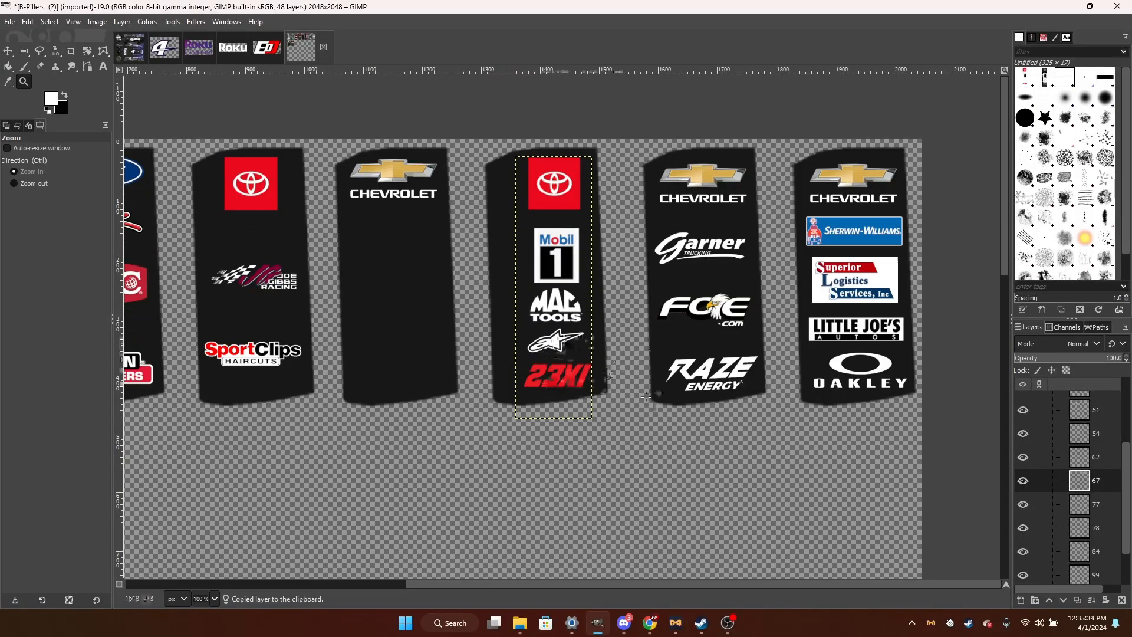
scroll(1033, 472, up, 2)
click(1052, 450)
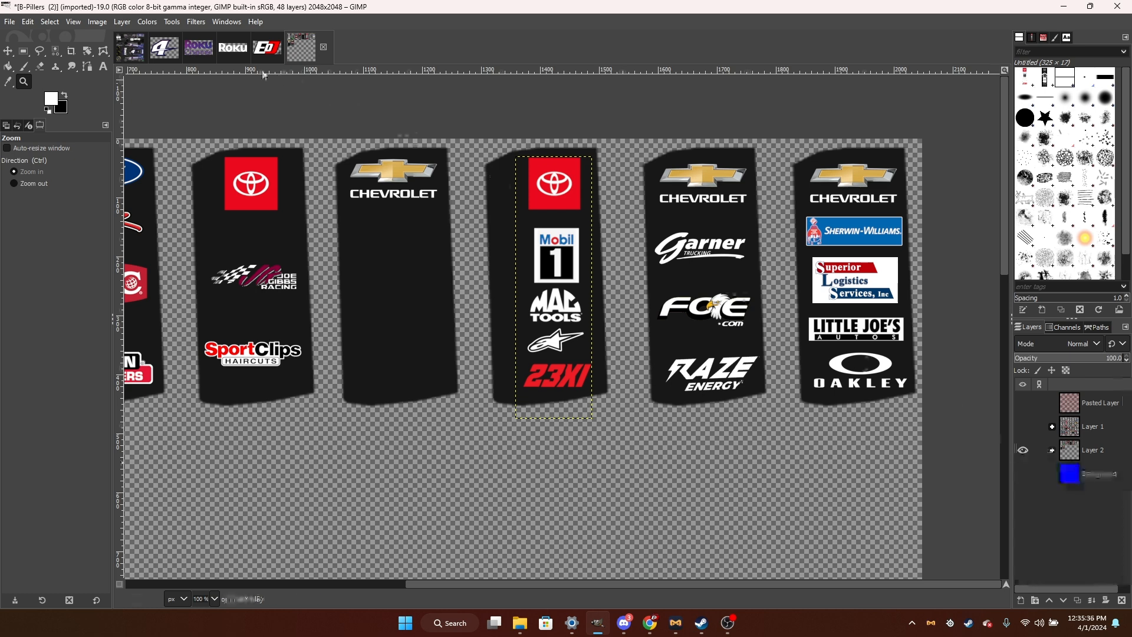
Return to the NCS23_Camry template, place the logos layer below numbers and paste the copied B-pillar logo stack onto it.
click(124, 49)
scroll(748, 404, up, 3)
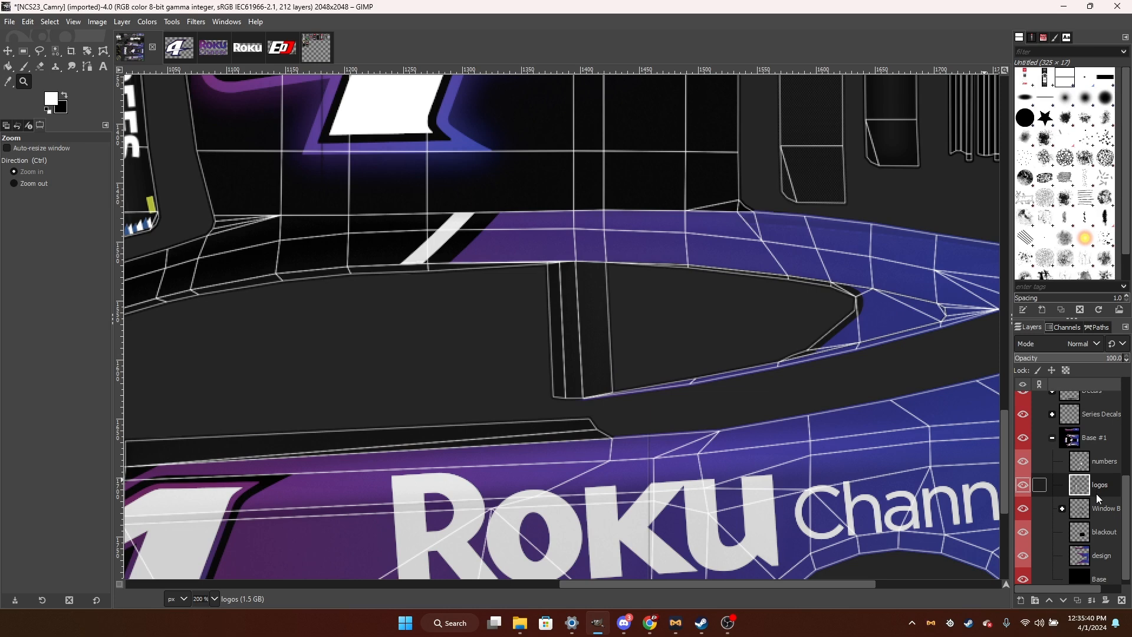
key(ctrl+v)
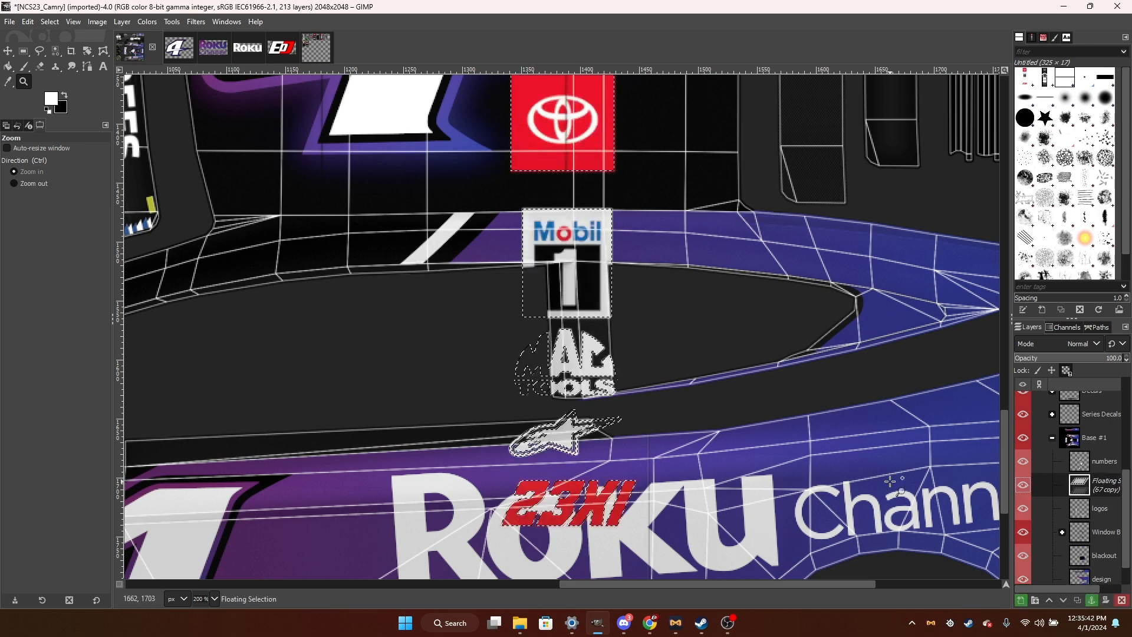
Scale the pasted logo stack to 35 × 118 px, position it on the lower side's B-pillar and anchor it.
key(shift+s)
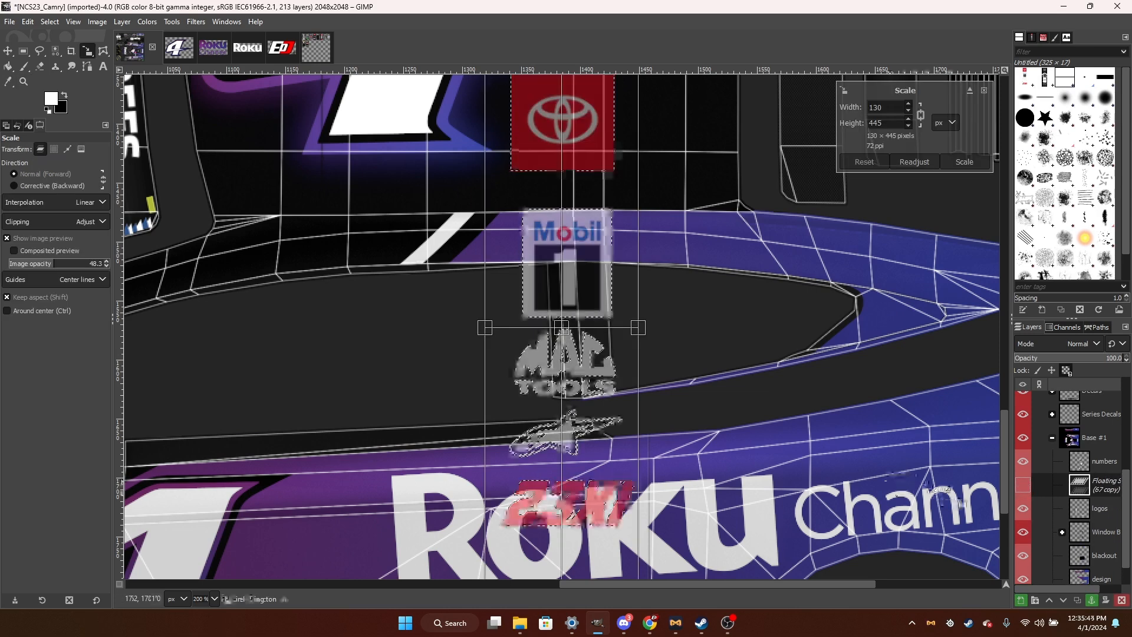
drag(725, 388, 533, 294)
drag(682, 377, 603, 326)
drag(679, 395, 627, 362)
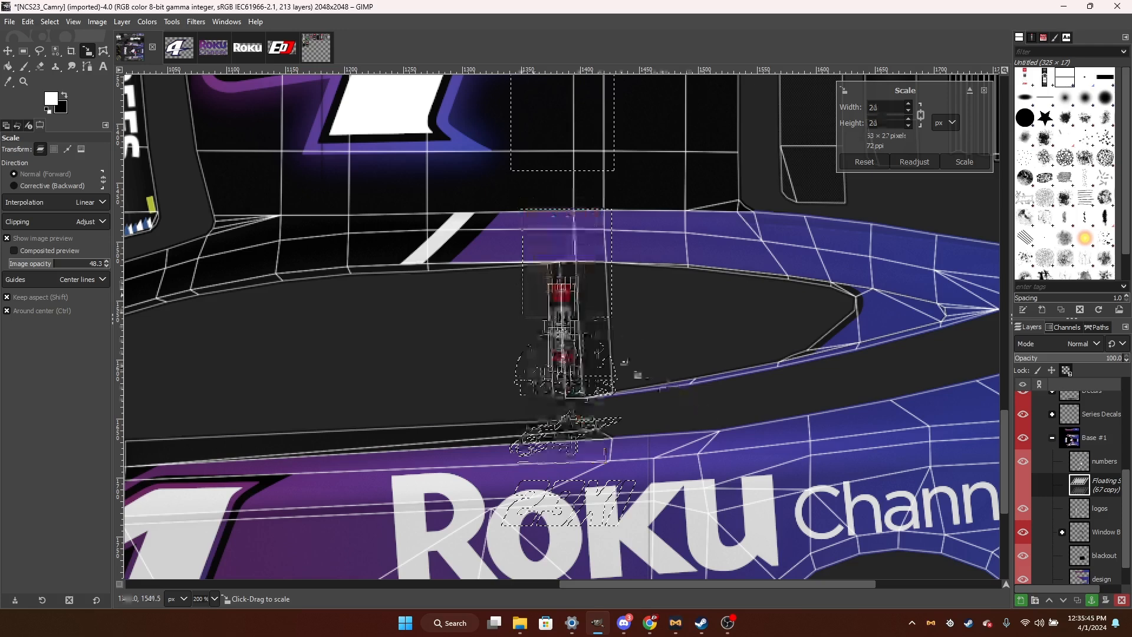
drag(563, 324, 583, 313)
scroll(583, 317, up, 3)
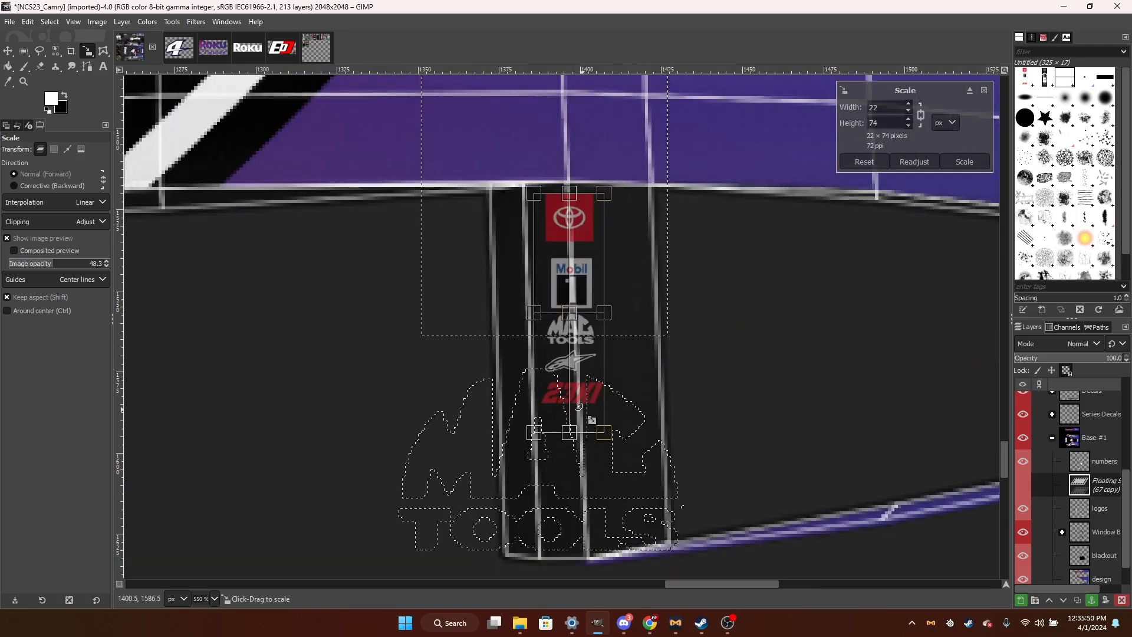
drag(578, 407, 597, 577)
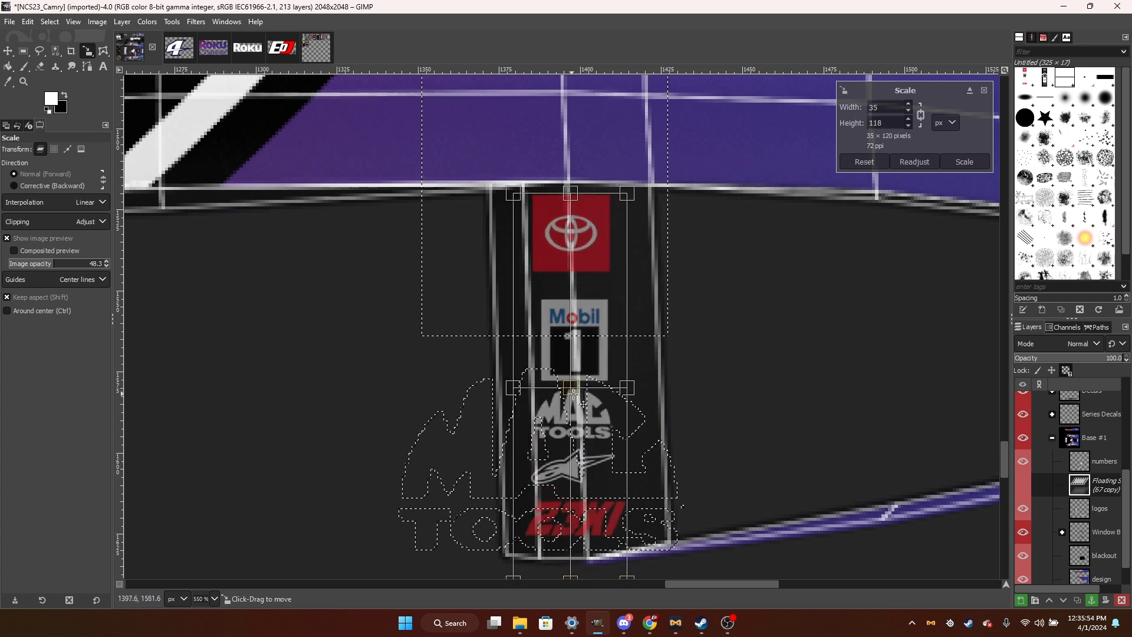
drag(582, 404, 586, 405)
click(966, 162)
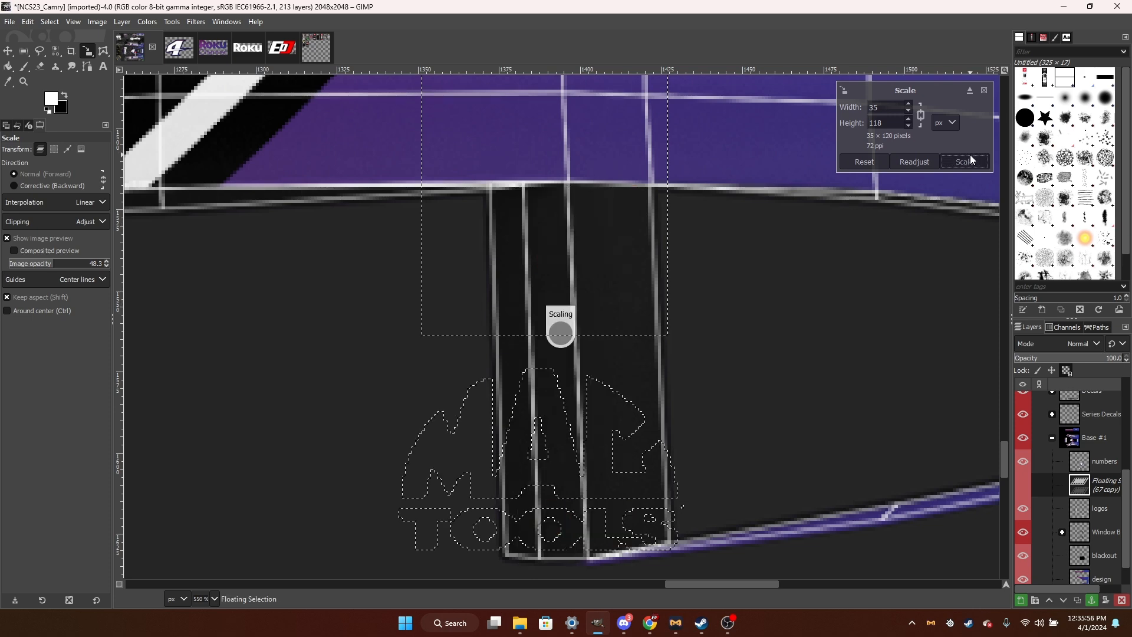
click(27, 53)
click(39, 51)
click(480, 281)
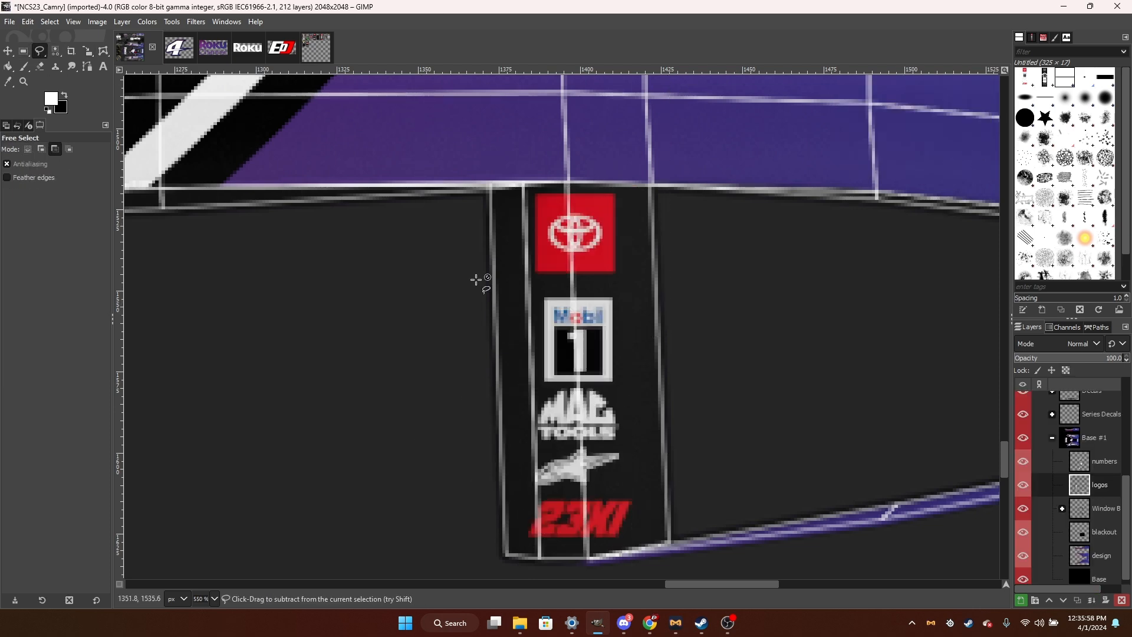
Paste another copy of the B-pillar logo stack onto the logos layer.
scroll(664, 425, down, 2)
scroll(630, 392, up, 1)
scroll(629, 391, up, 1)
scroll(1092, 522, down, 1)
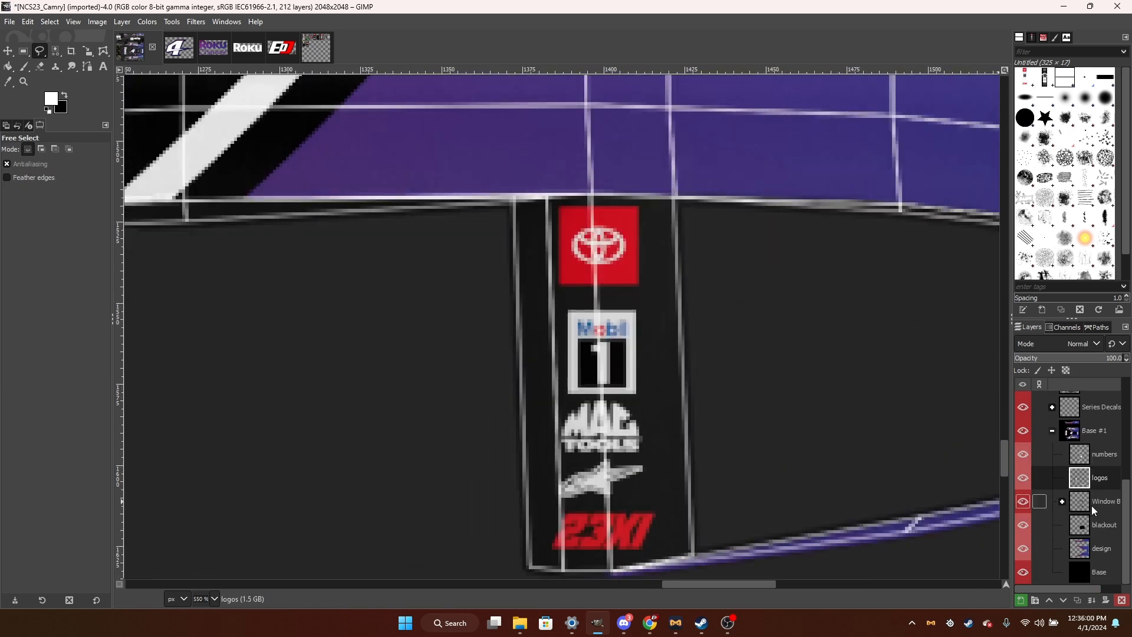
mouse_move(1094, 480)
mouse_down()
mouse_move(1100, 517)
mouse_move(1096, 477)
mouse_up()
click(1104, 461)
click(1096, 508)
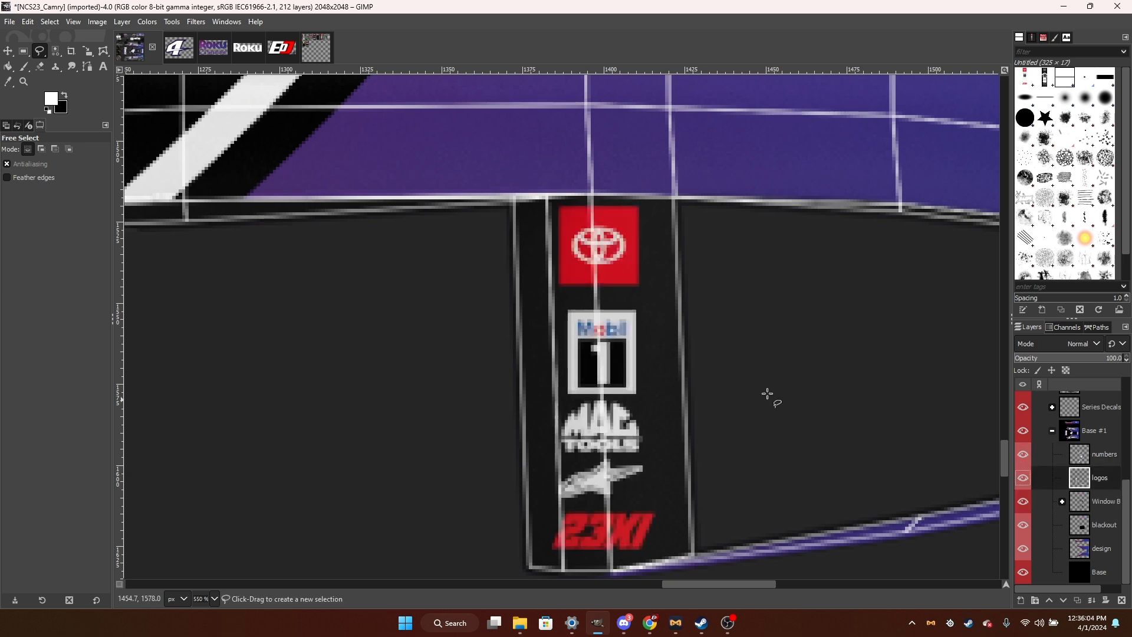
scroll(690, 395, down, 1)
key(ctrl+x)
key(ctrl+v)
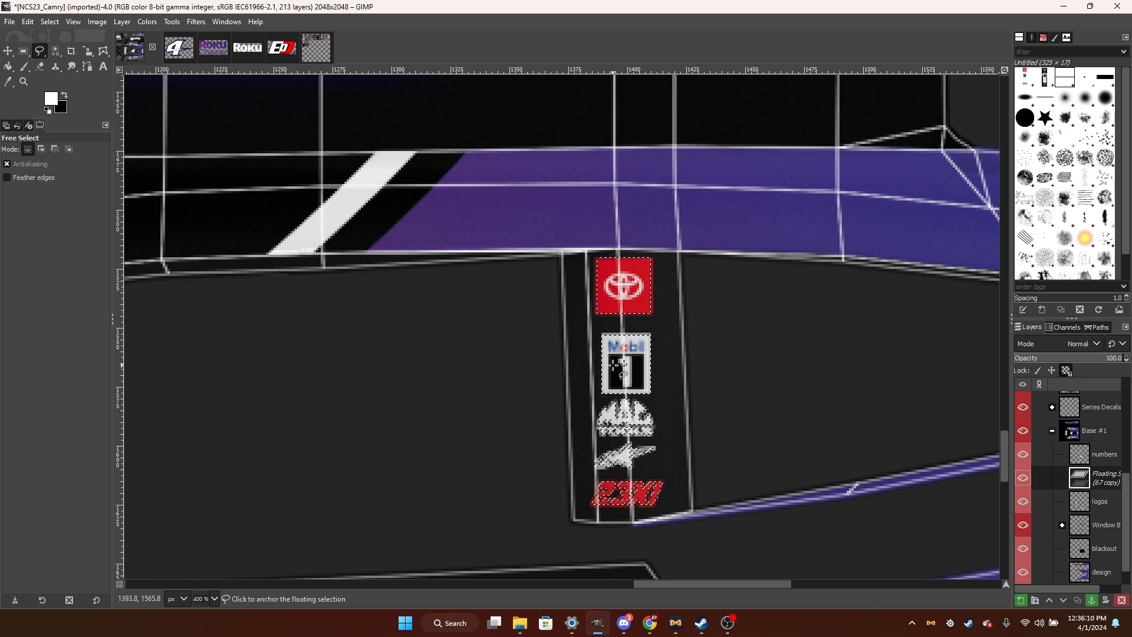
Rotate the newly pasted logo stack by 180°.
key(shift+r)
click(616, 364)
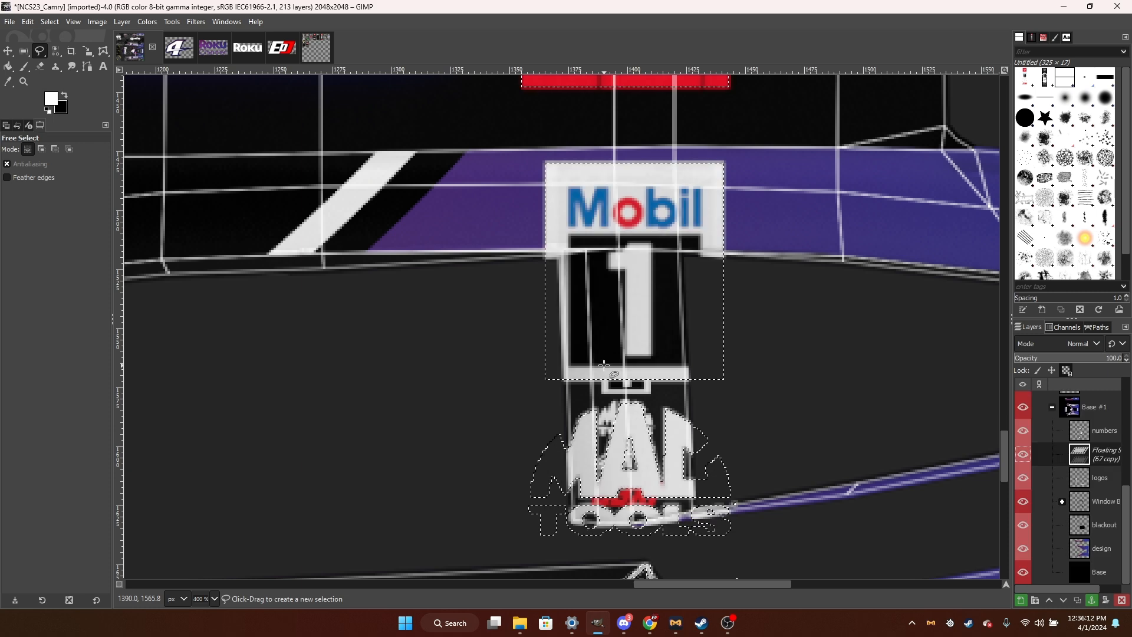
triple_click(897, 106)
text(1)
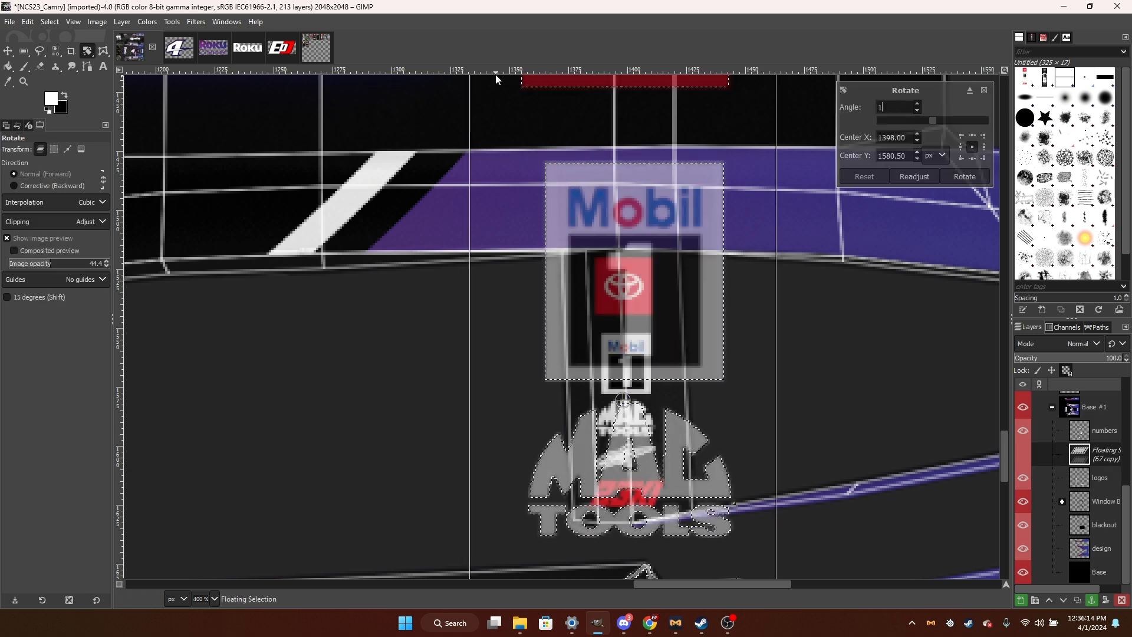
text(80)
key(Return)
click(965, 177)
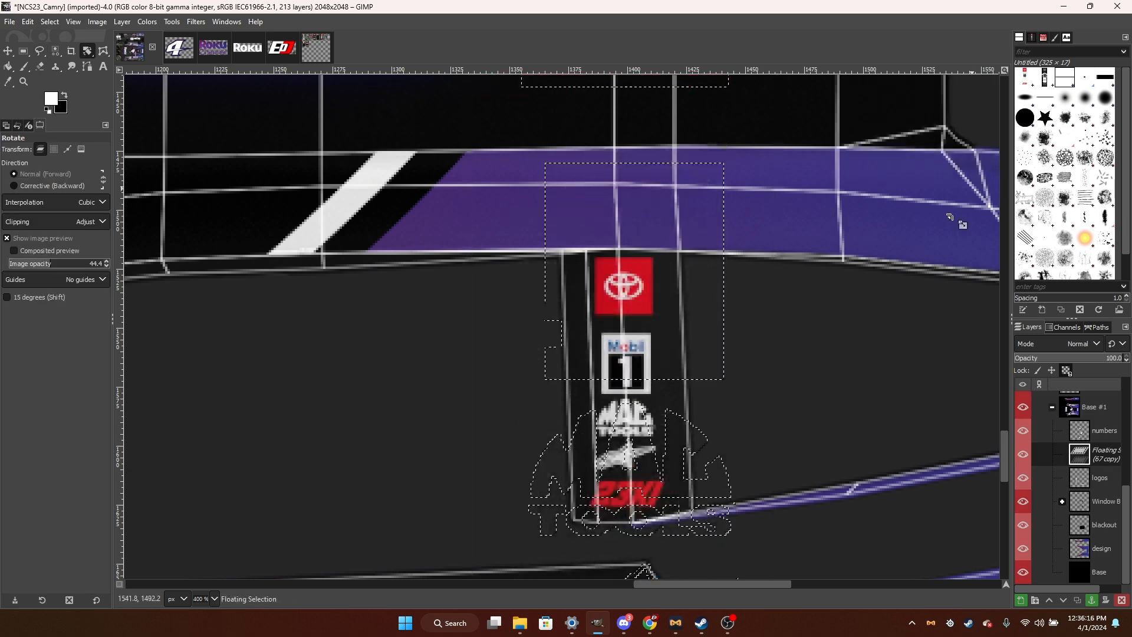
Set the rotated logo stack's scale to 35 × 120 px, checking the undo history for the first stack's size.
key(shift+s)
drag(886, 403, 631, 416)
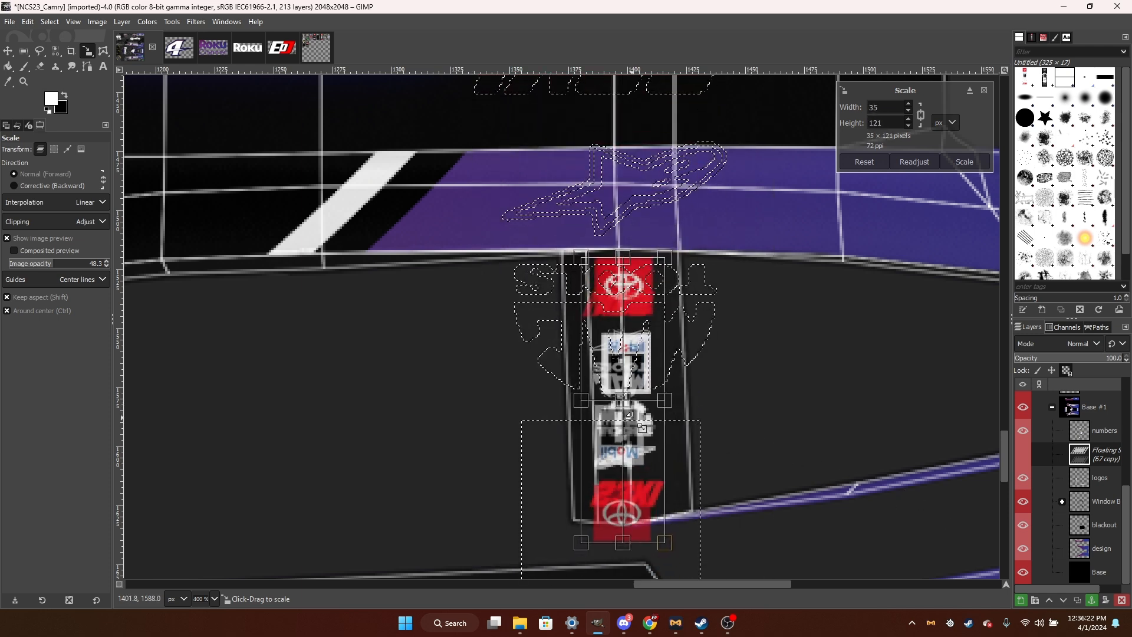
click(15, 128)
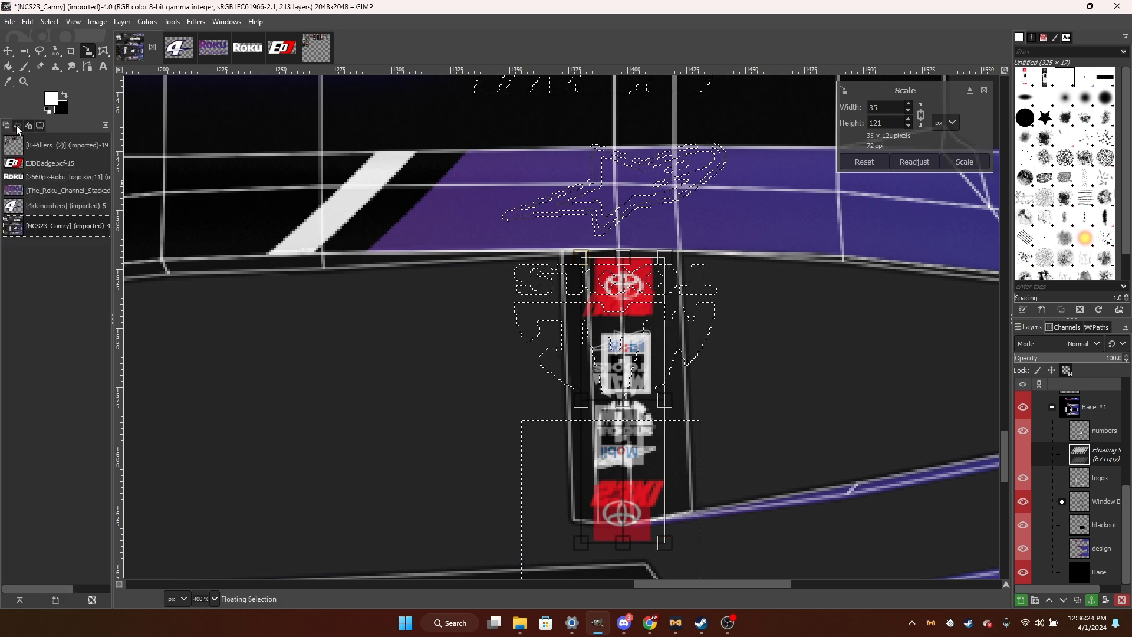
click(17, 127)
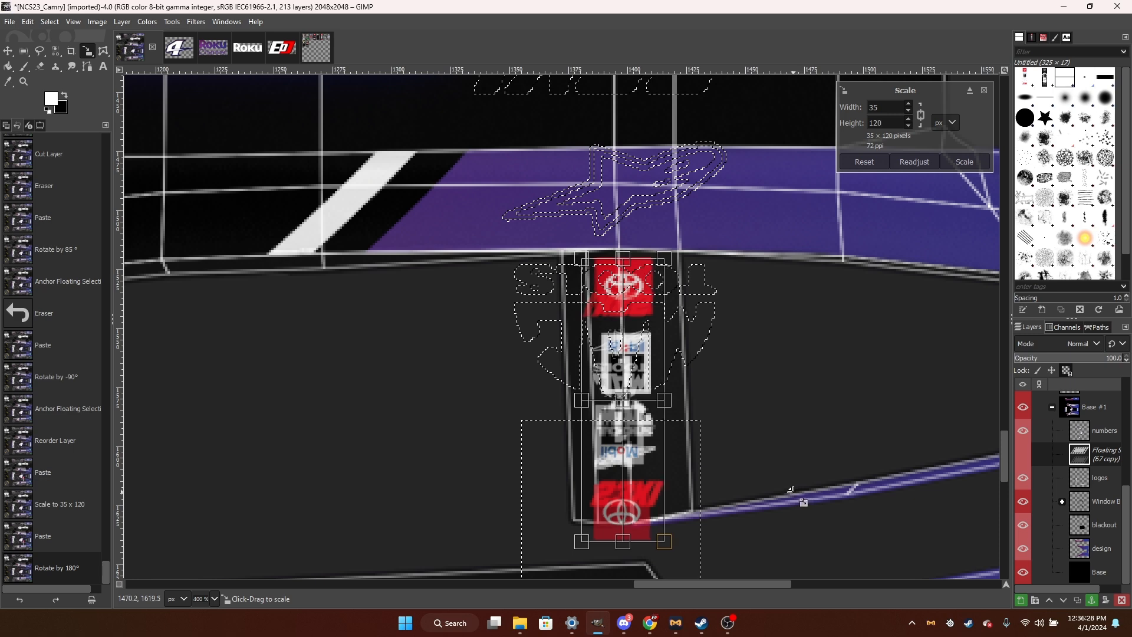
Move the resized logo stack onto the upper side's B-pillar, apply the scaling and anchor it.
drag(623, 399, 604, 326)
scroll(601, 253, up, 2)
scroll(598, 283, up, 18)
click(964, 161)
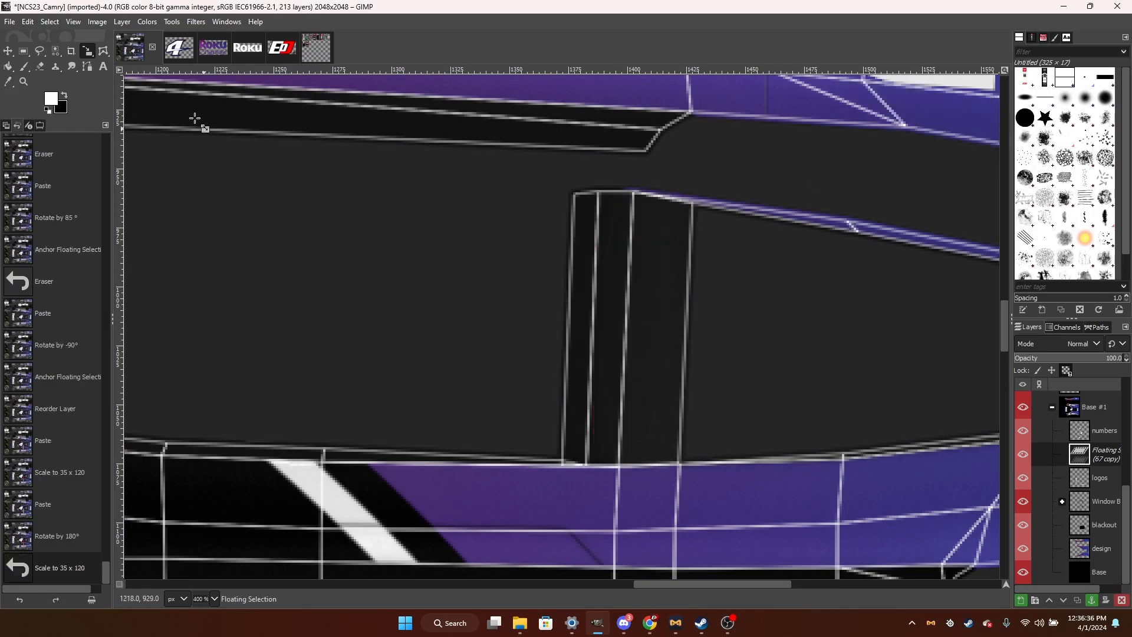
click(40, 51)
click(404, 203)
Examine the B-pillar logo stacks and the decals on both car sides across the whole template.
scroll(720, 324, down, 6)
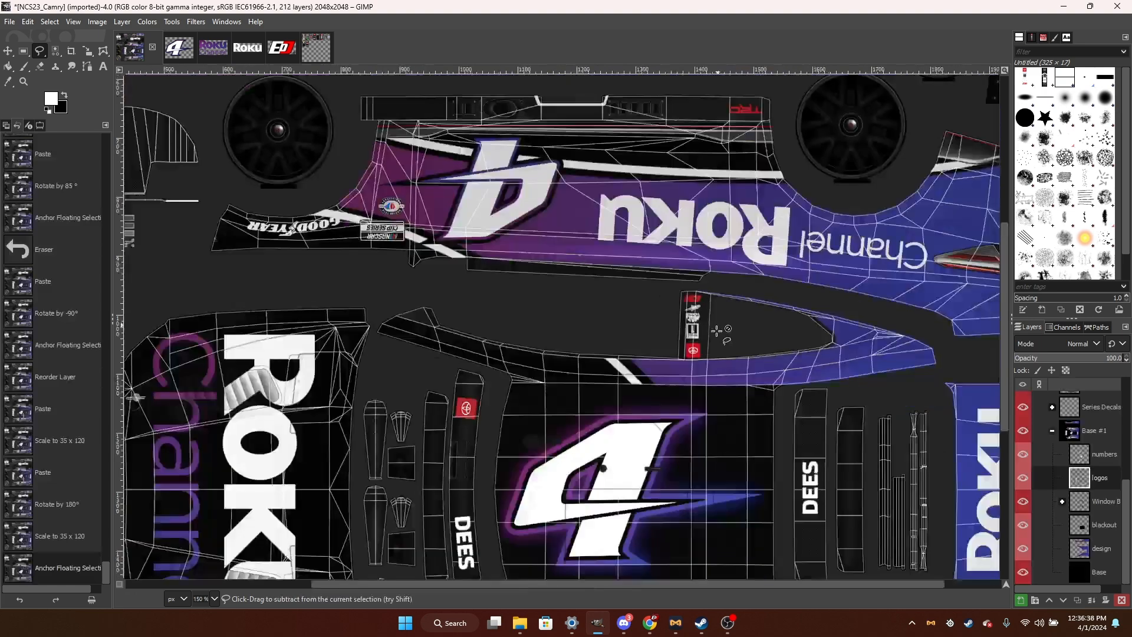
scroll(489, 255, down, 1)
scroll(612, 320, up, 2)
scroll(807, 374, down, 1)
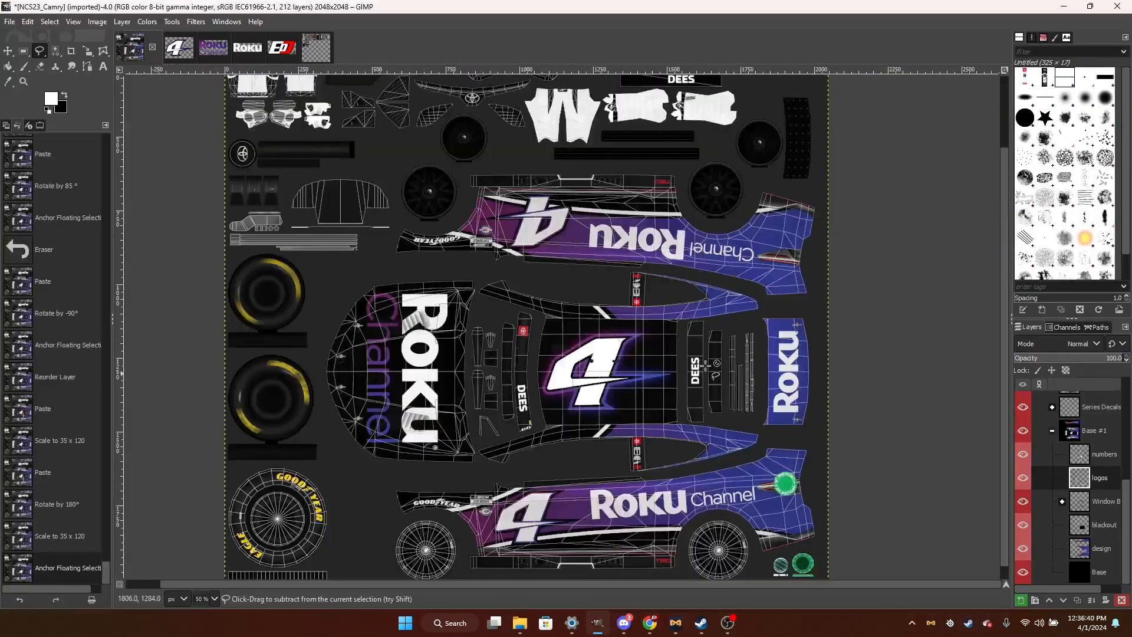
scroll(654, 369, up, 1)
scroll(730, 378, down, 3)
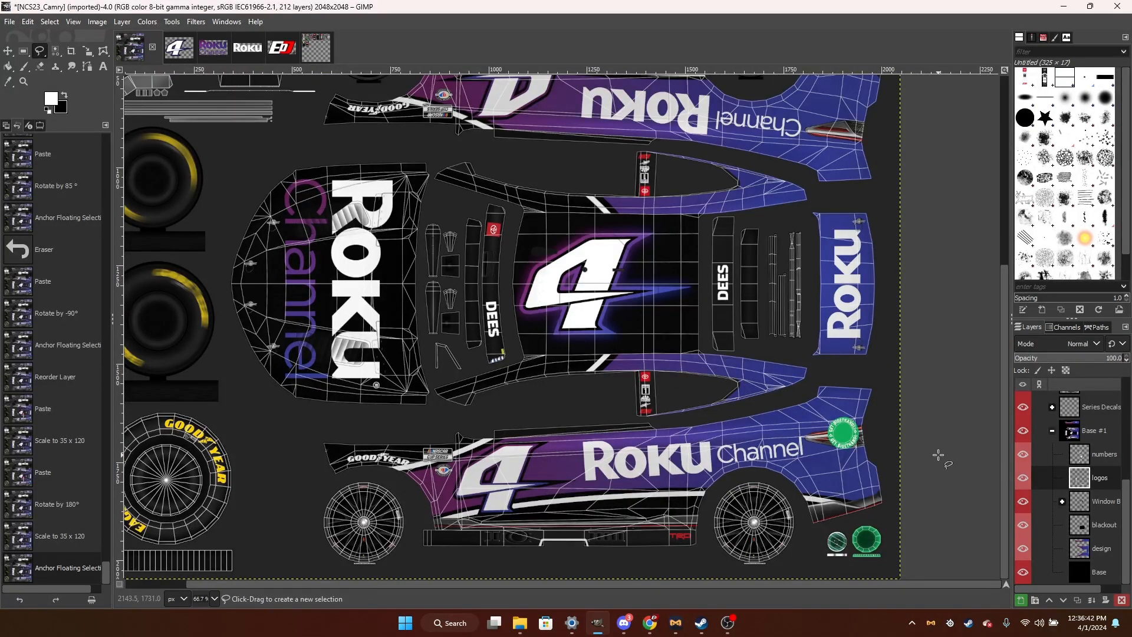
scroll(407, 447, up, 2)
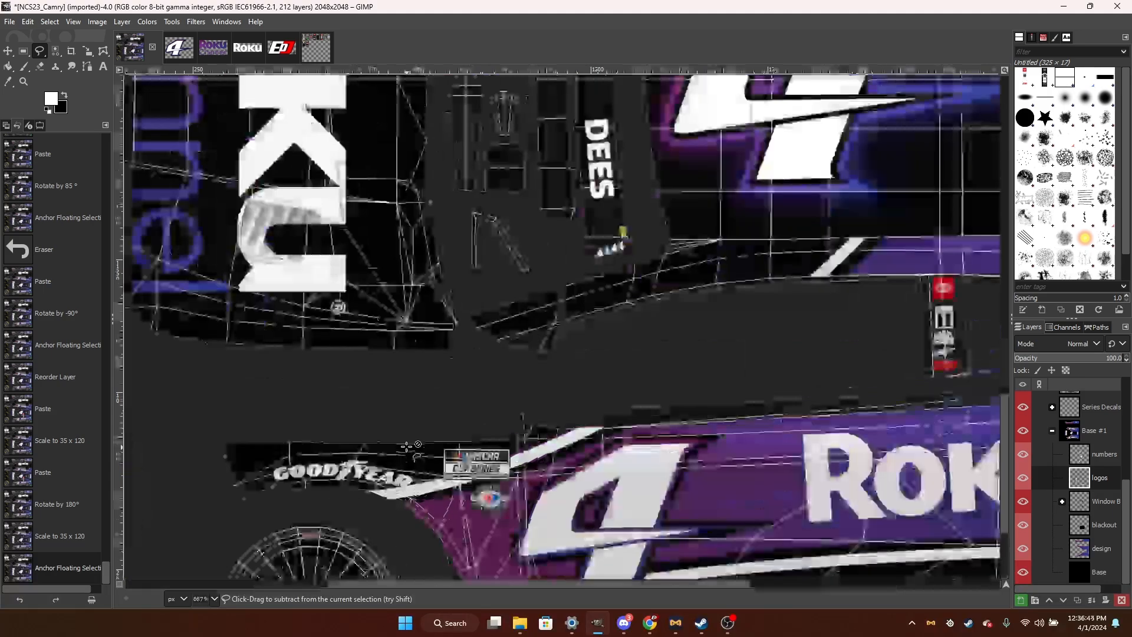
scroll(549, 445, down, 1)
Scale the Goodyear layer in the Series Decals group to 159 × 925 px.
click(1052, 407)
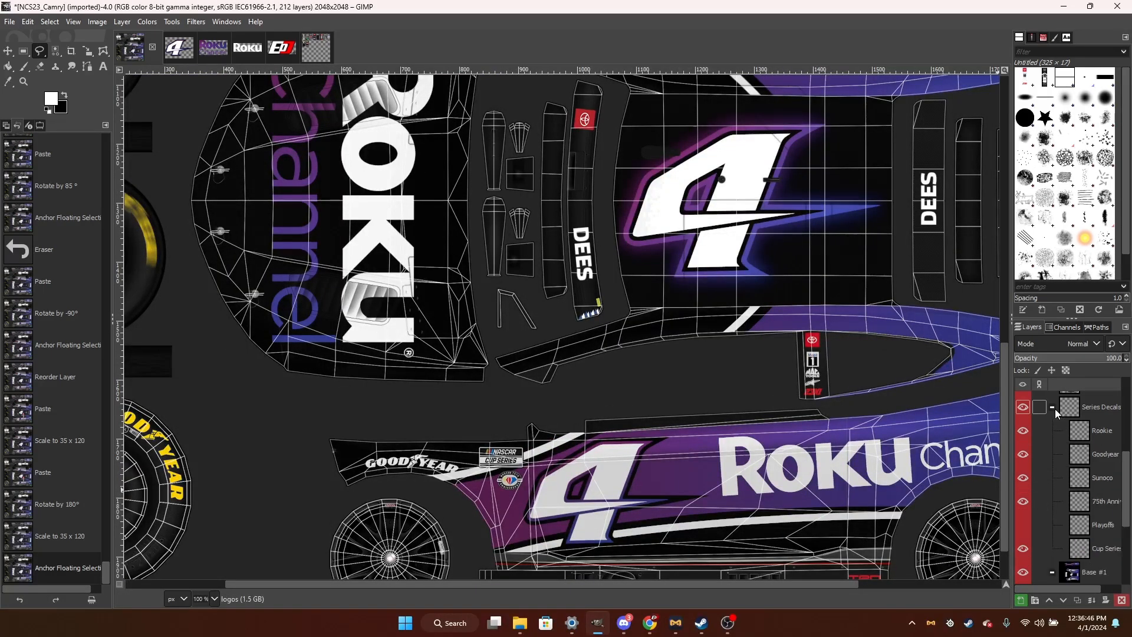
click(1097, 457)
key(shift+s)
click(485, 257)
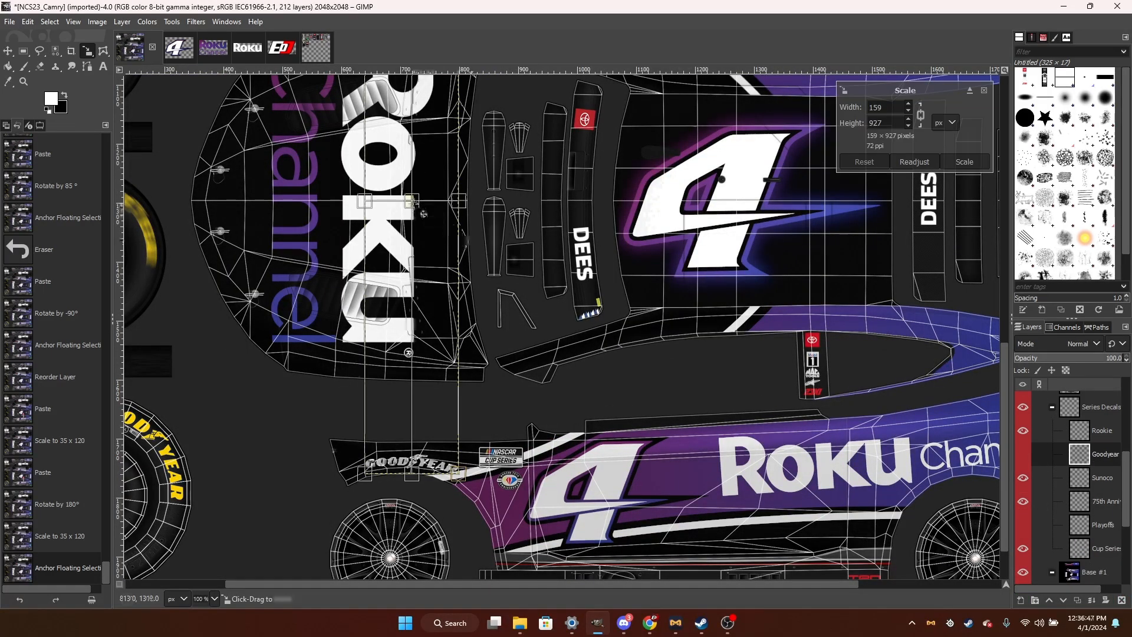
drag(423, 213, 450, 231)
scroll(416, 208, up, 3)
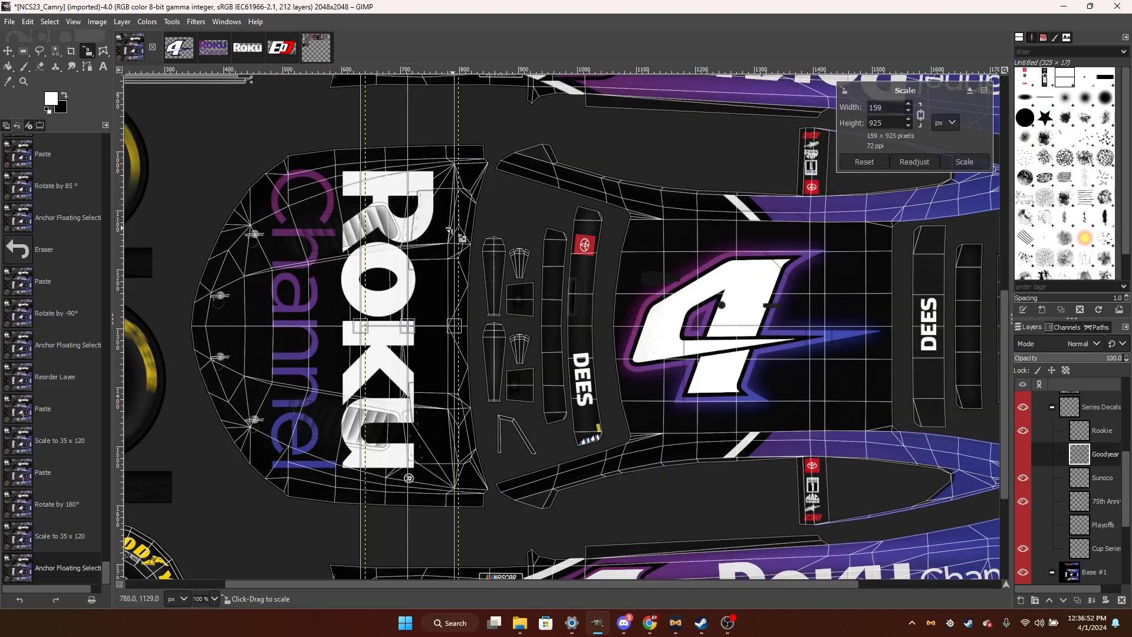
scroll(466, 238, up, 3)
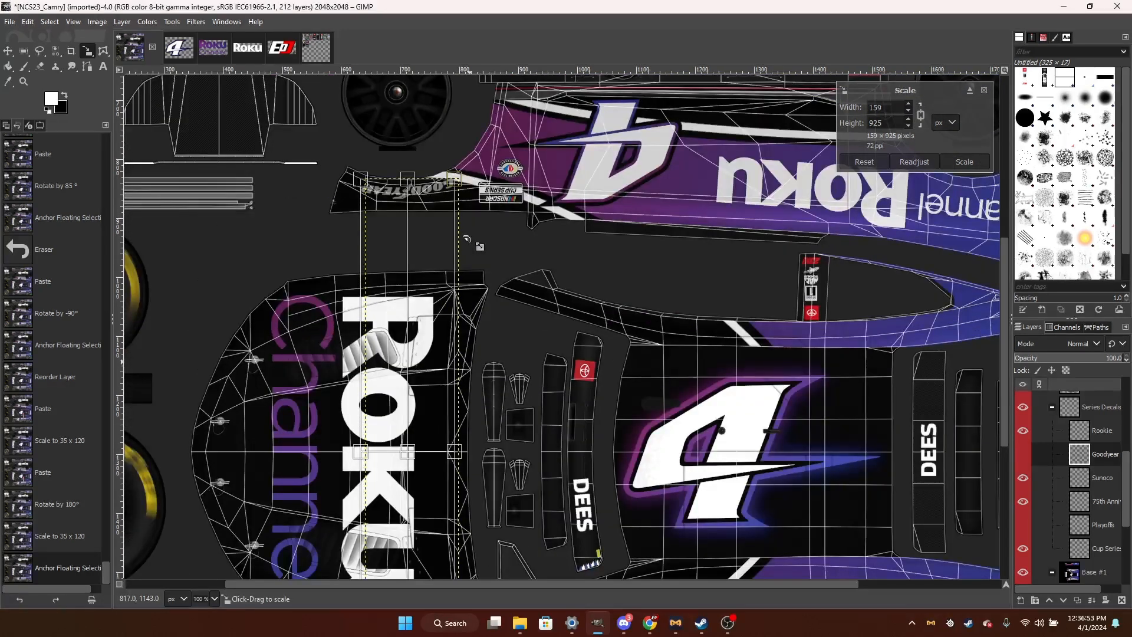
click(964, 161)
scroll(416, 170, up, 3)
scroll(415, 170, down, 10)
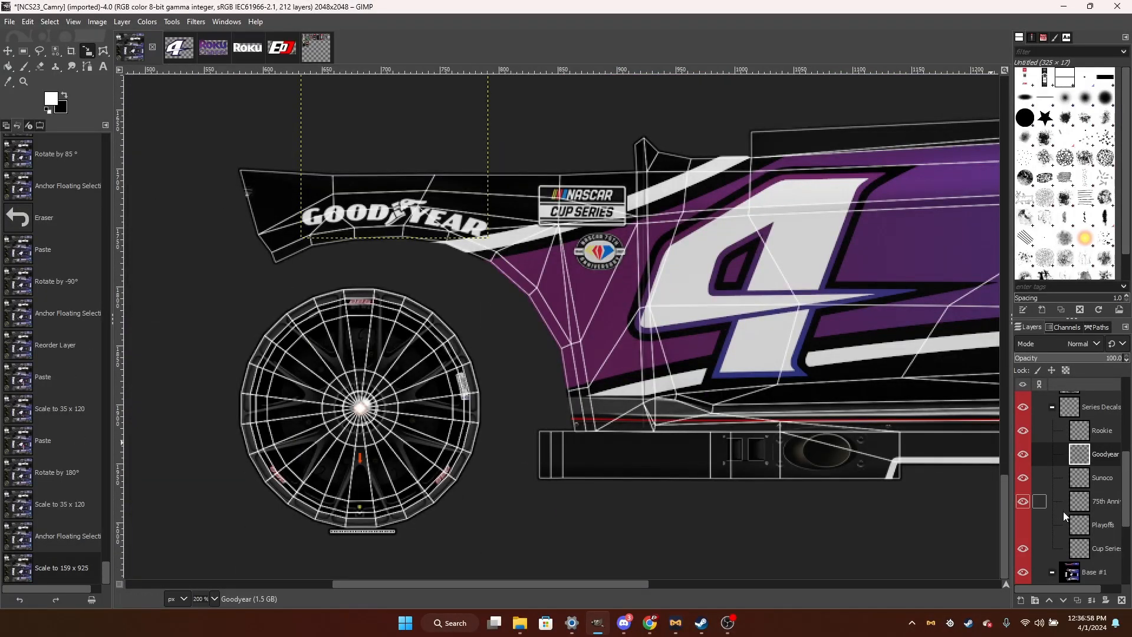
Collapse the Series Decals and Base #1 groups and hide the wireframe group.
click(1094, 525)
scroll(1090, 532, up, 3)
scroll(1090, 533, down, 1)
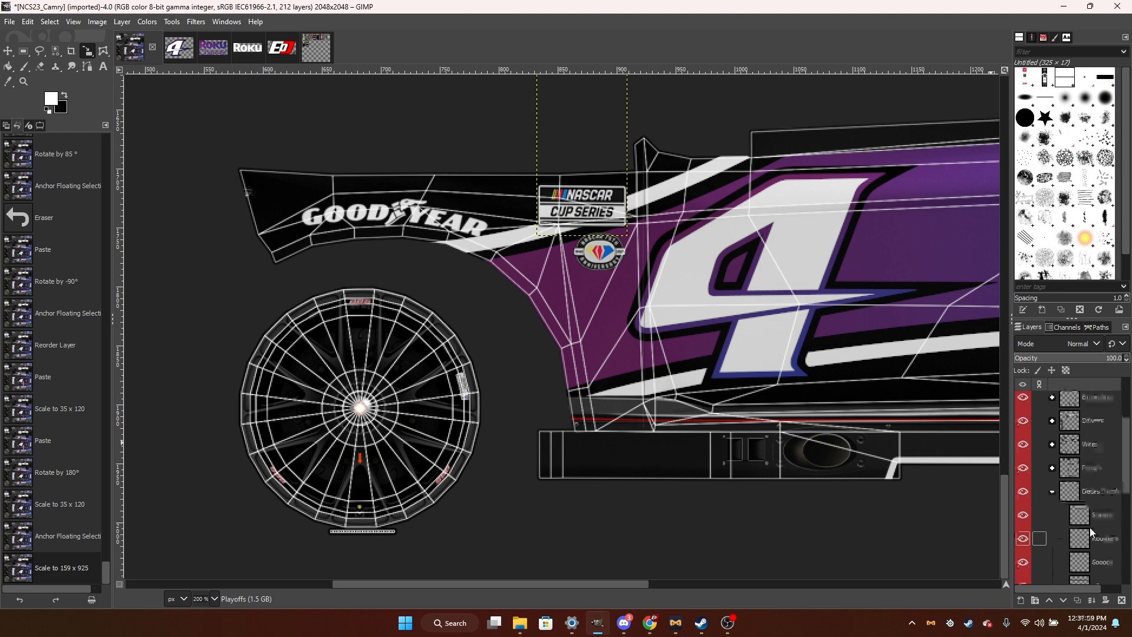
click(1052, 492)
scroll(616, 352, down, 4)
scroll(443, 283, down, 1)
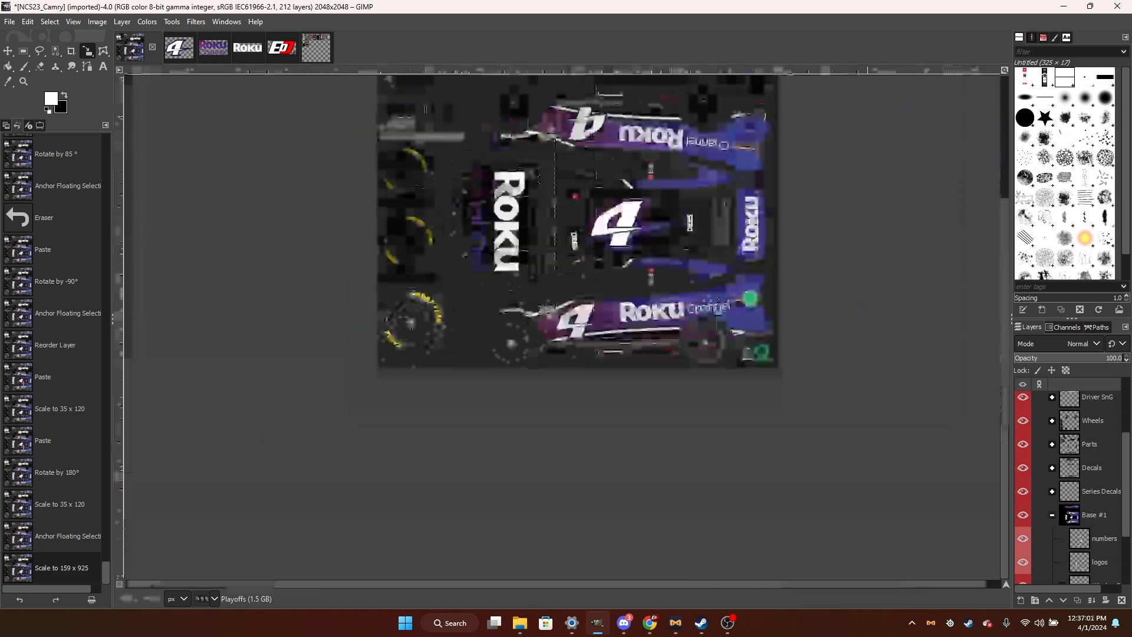
scroll(704, 276, up, 1)
scroll(688, 261, up, 5)
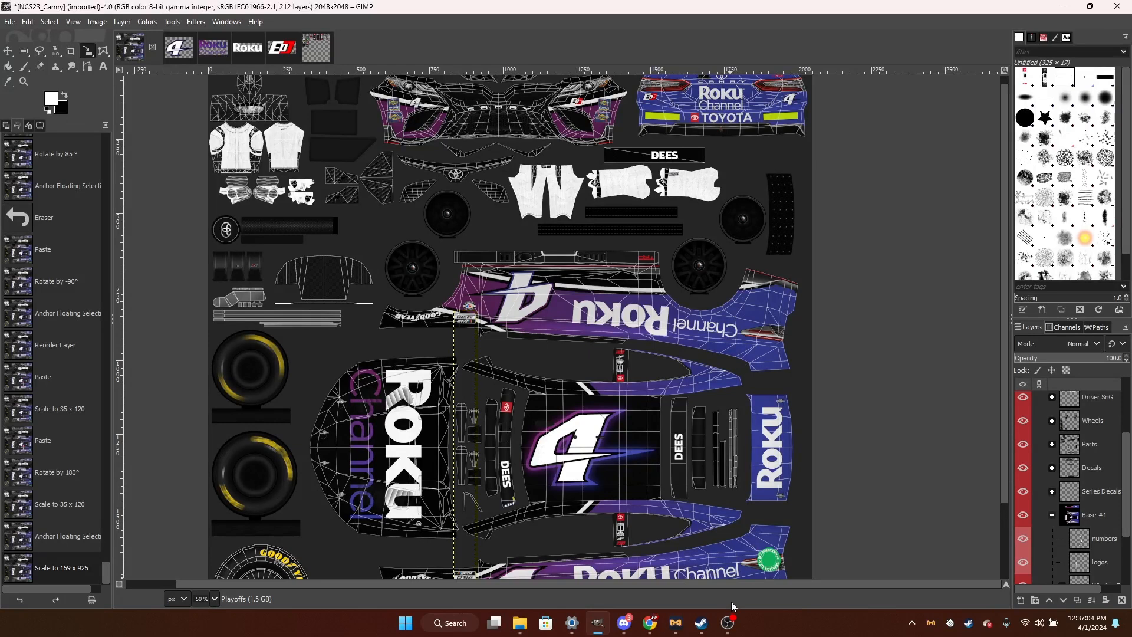
click(1053, 516)
scroll(1055, 521, up, 2)
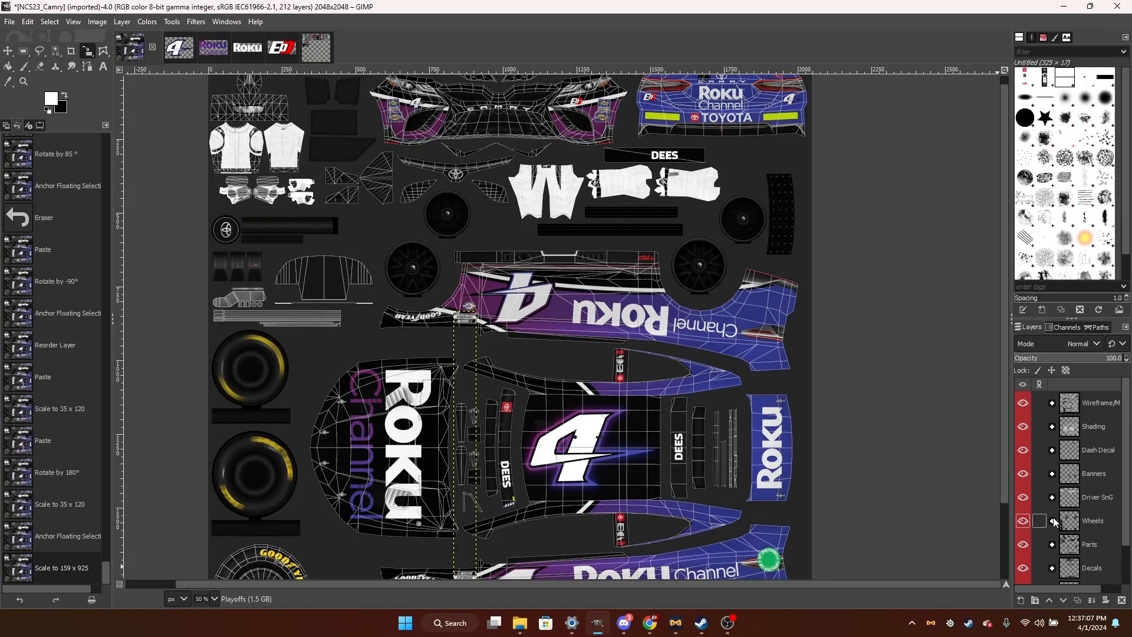
click(1023, 404)
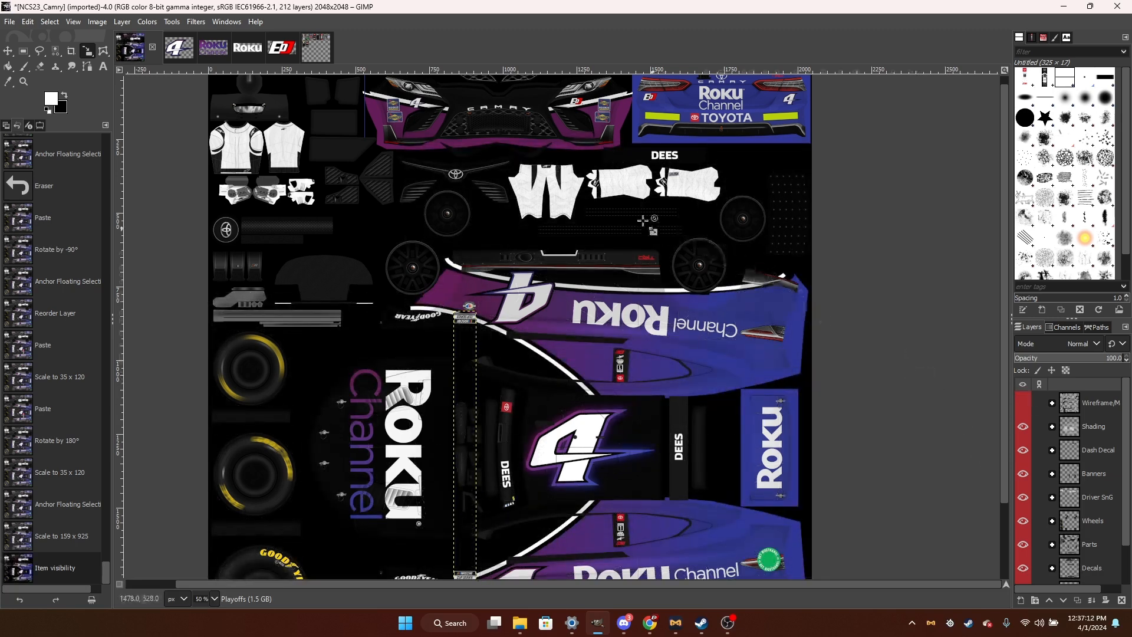
Start saving the image under a new name and choose the Custom folder inside FCRD 2022 as its location.
click(10, 23)
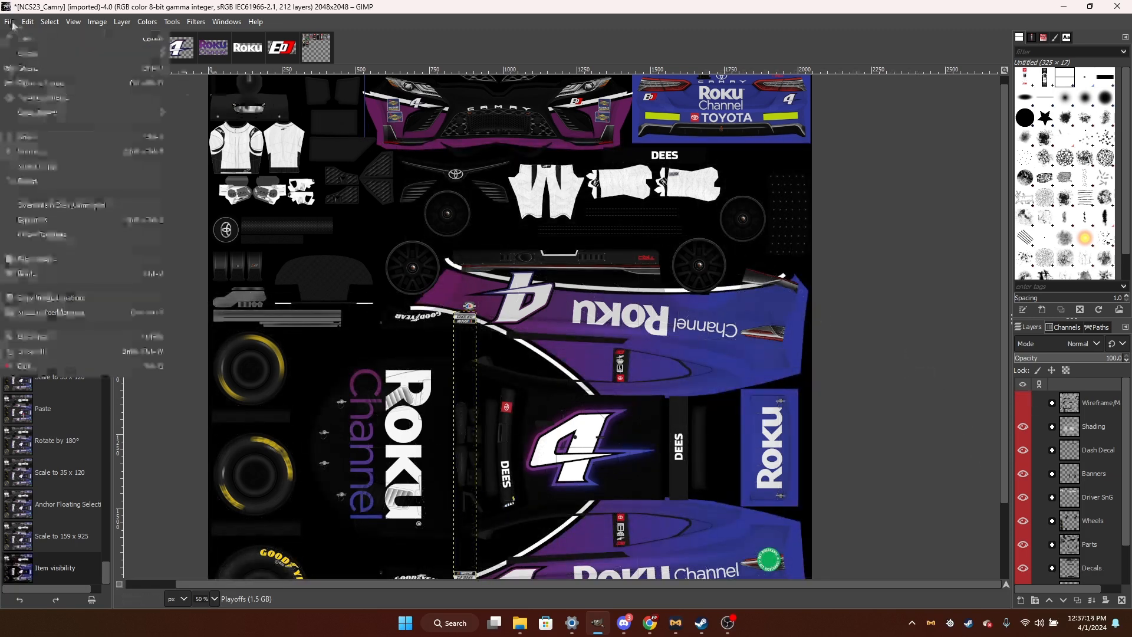
click(44, 150)
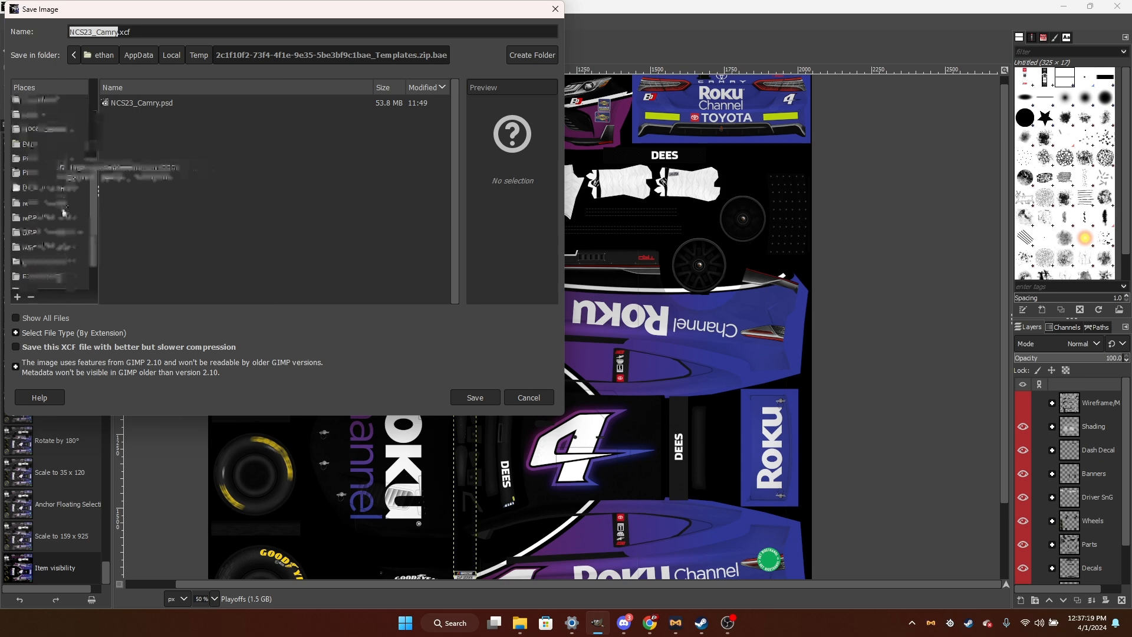
scroll(63, 220, down, 3)
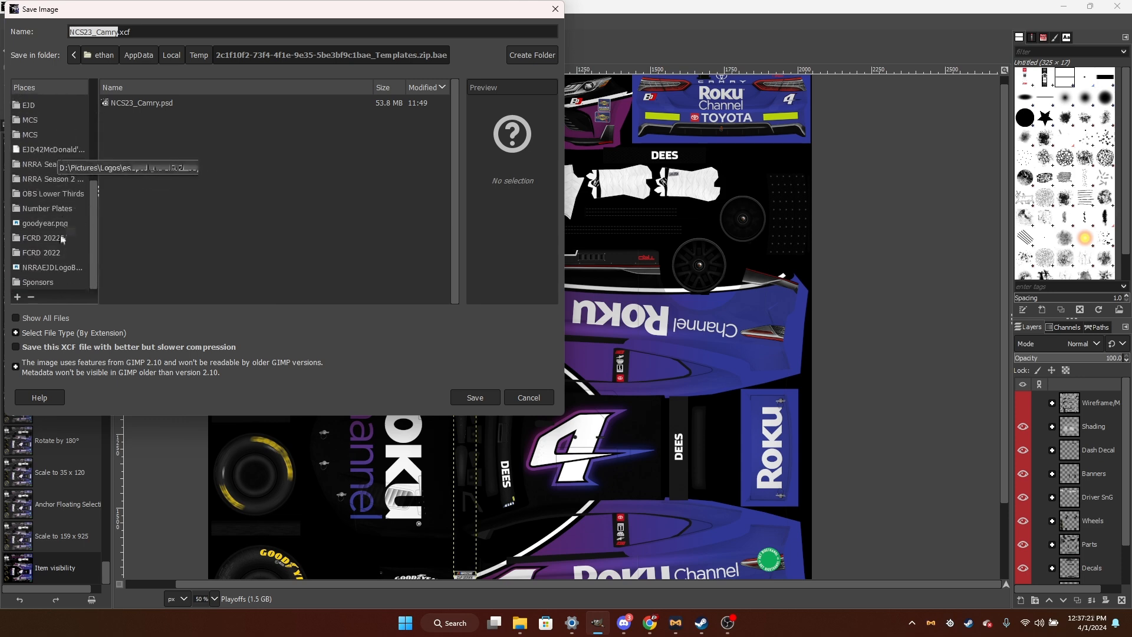
click(61, 239)
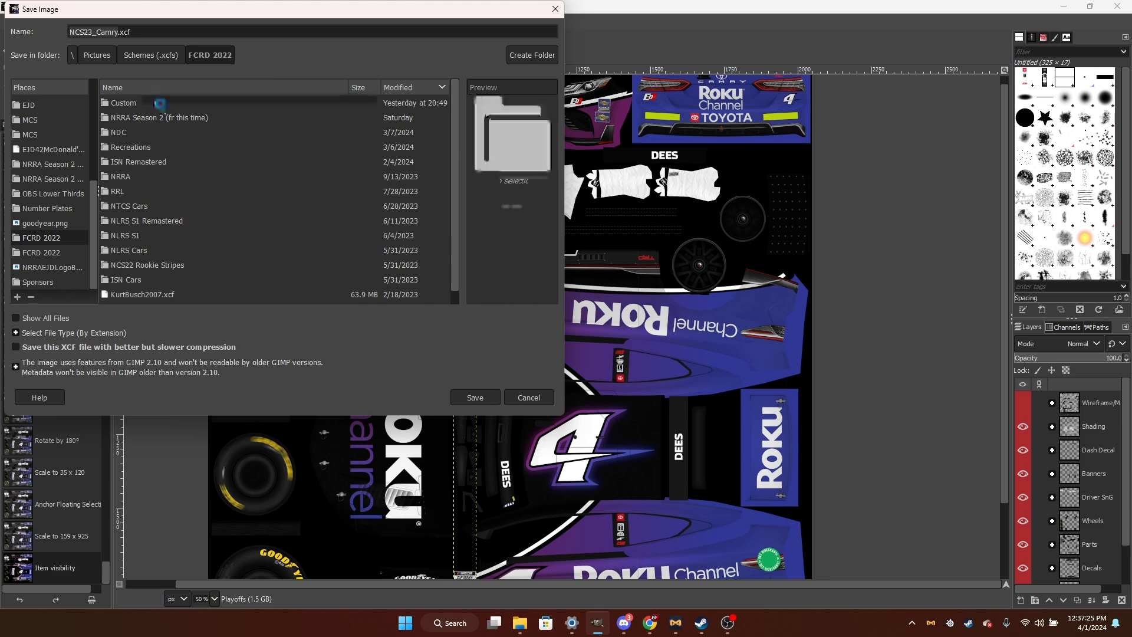
double_click(161, 104)
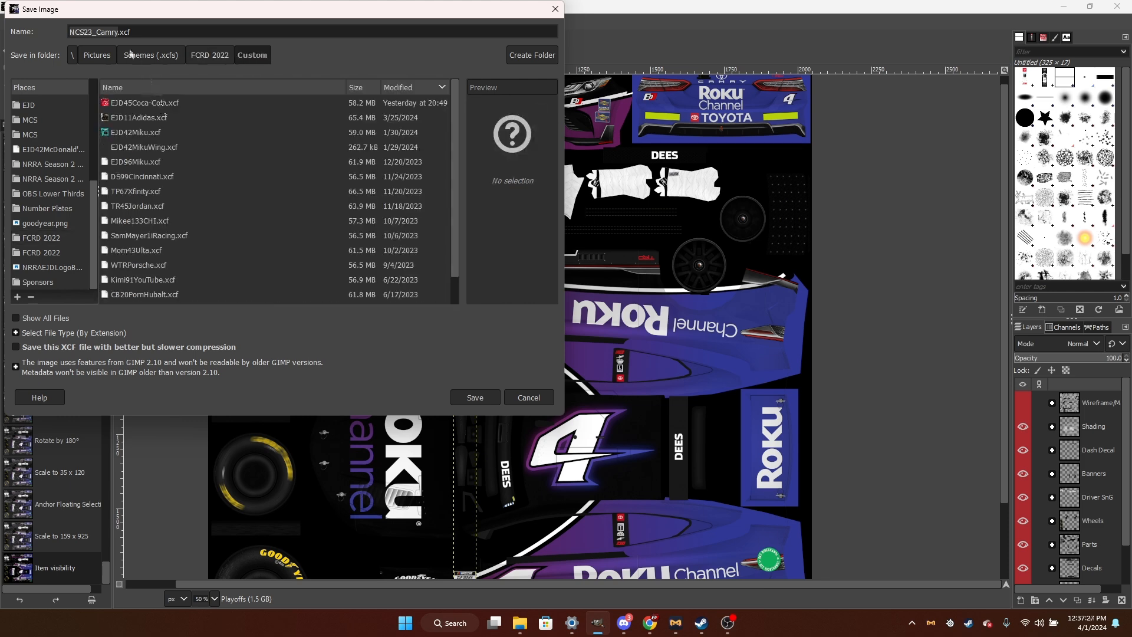
Name the file EJD4Roku.xcf and save it.
double_click(110, 32)
key(BackSpace)
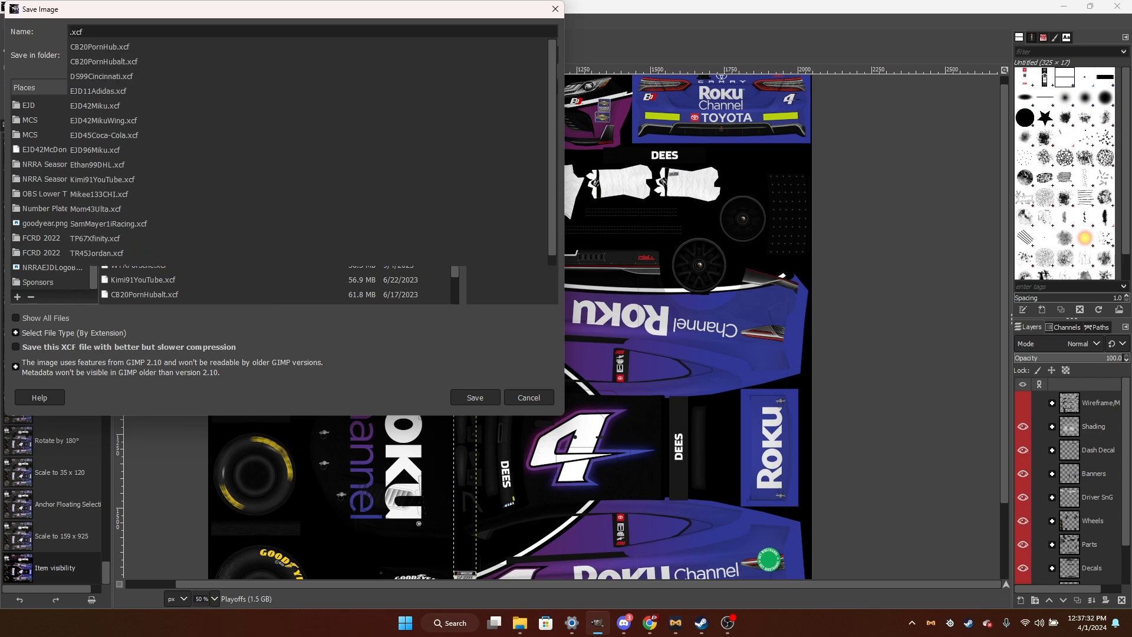
text(EJD)
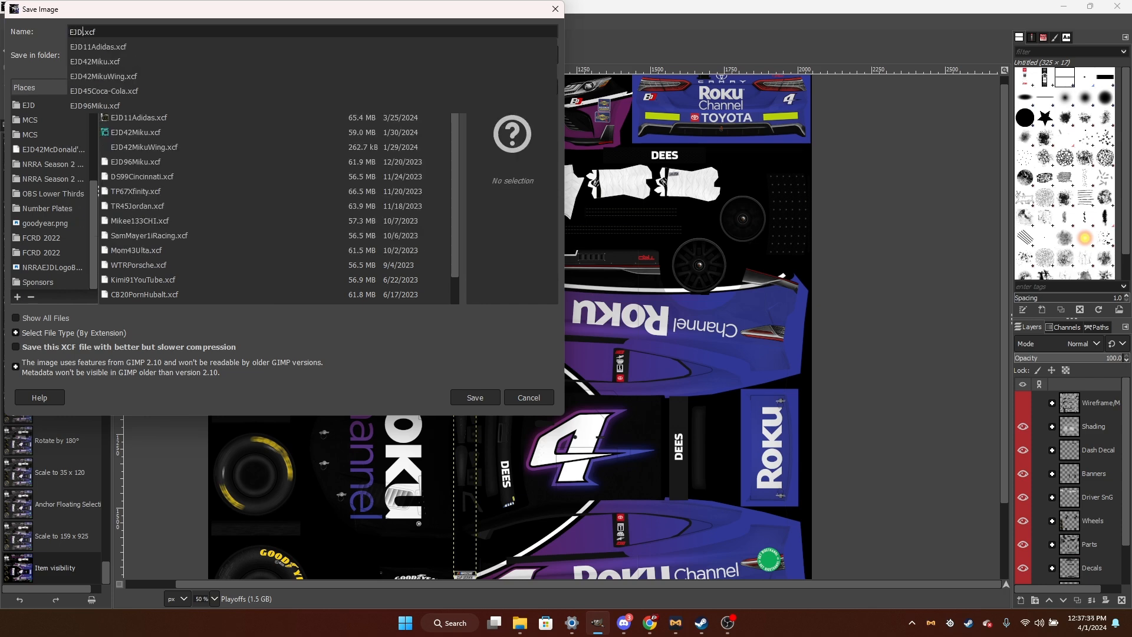
text(4)
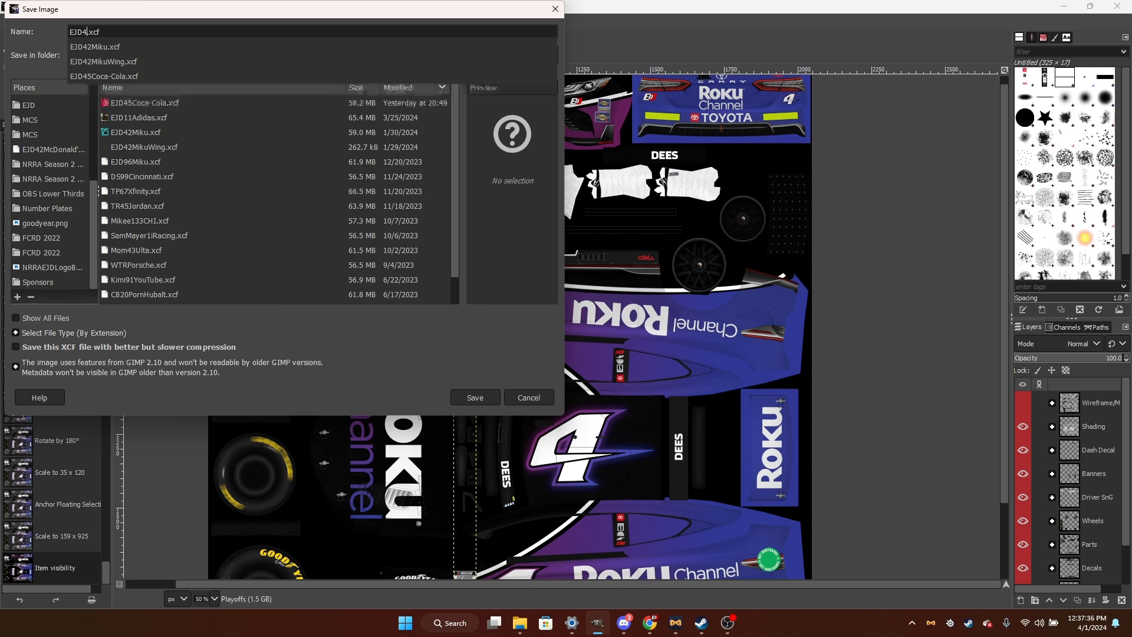
text(Roku)
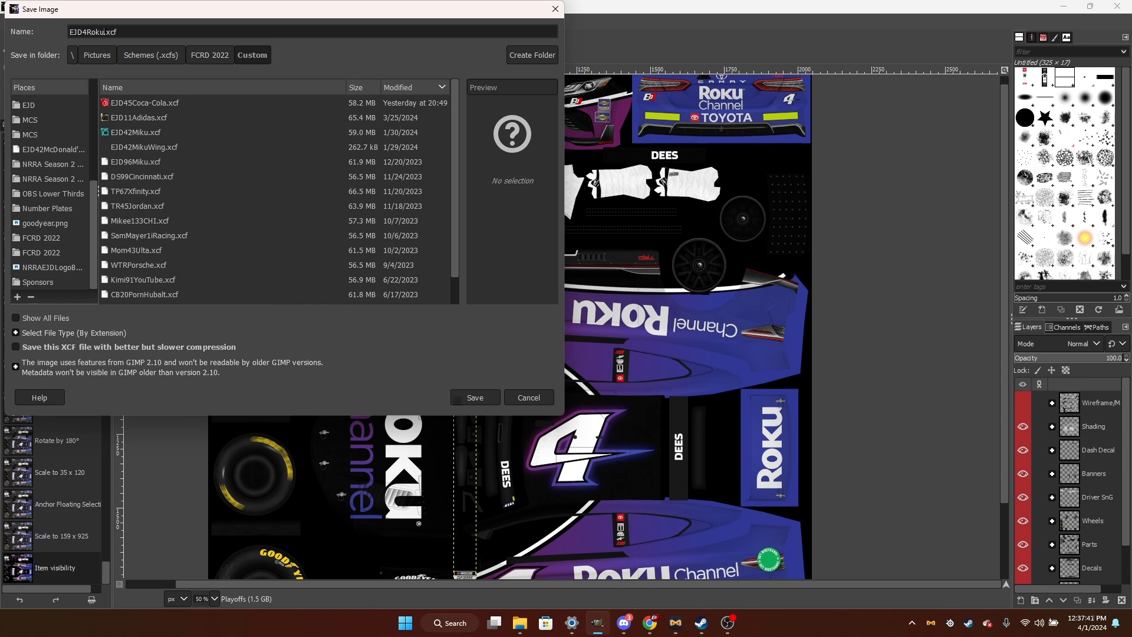
key(Return)
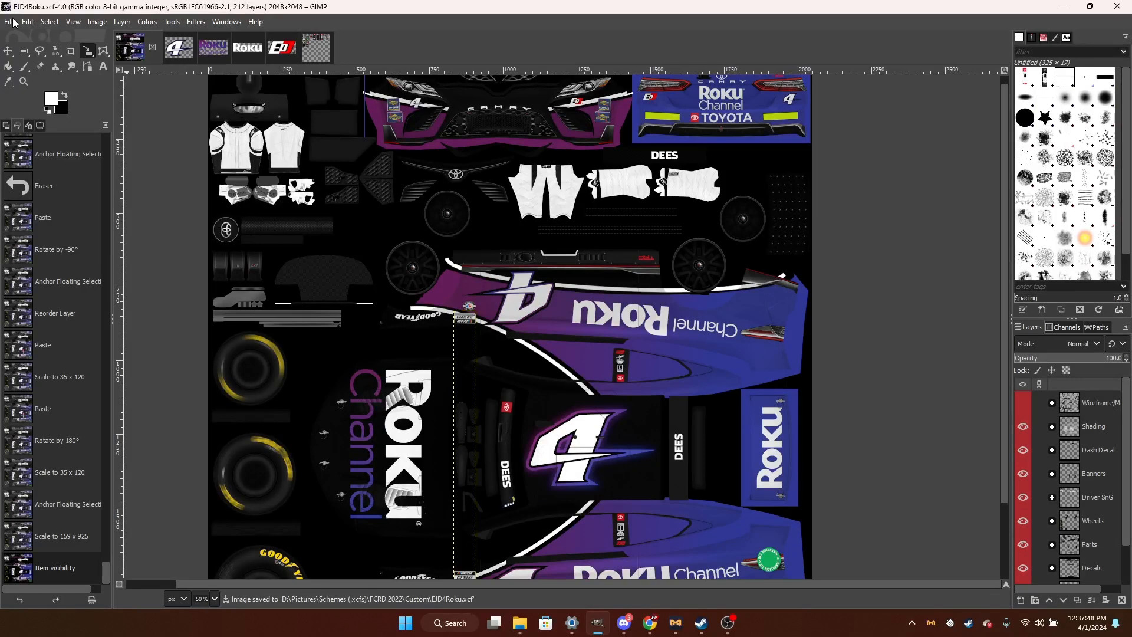
Start exporting the image and choose the Custom folder inside Schemes (.pngs) > FCRD 2022 as the destination.
click(11, 22)
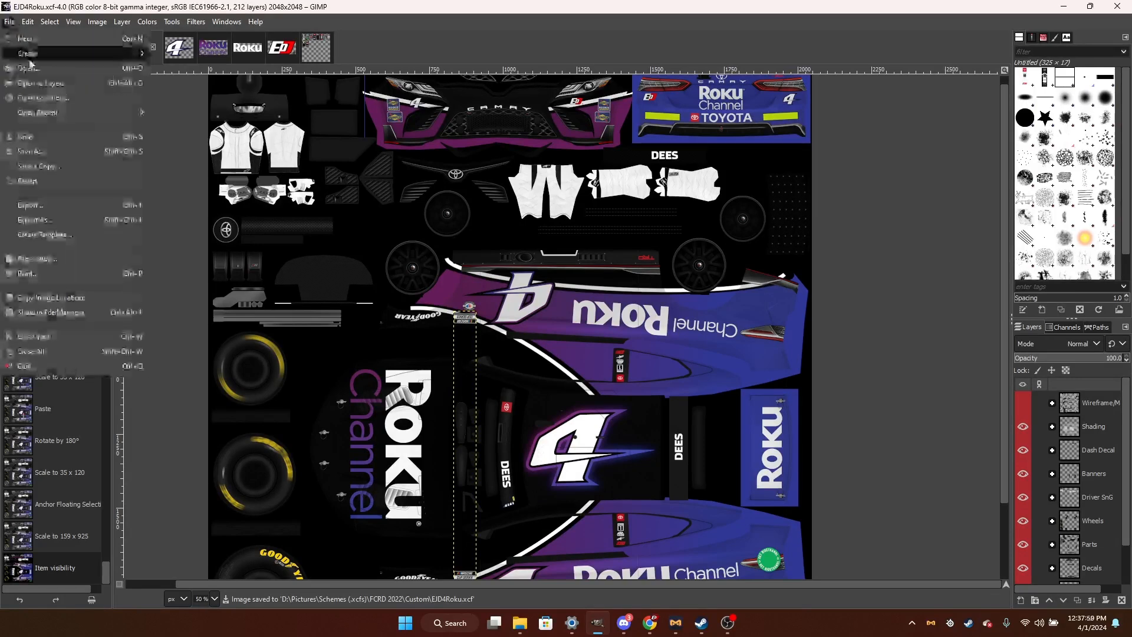
click(54, 220)
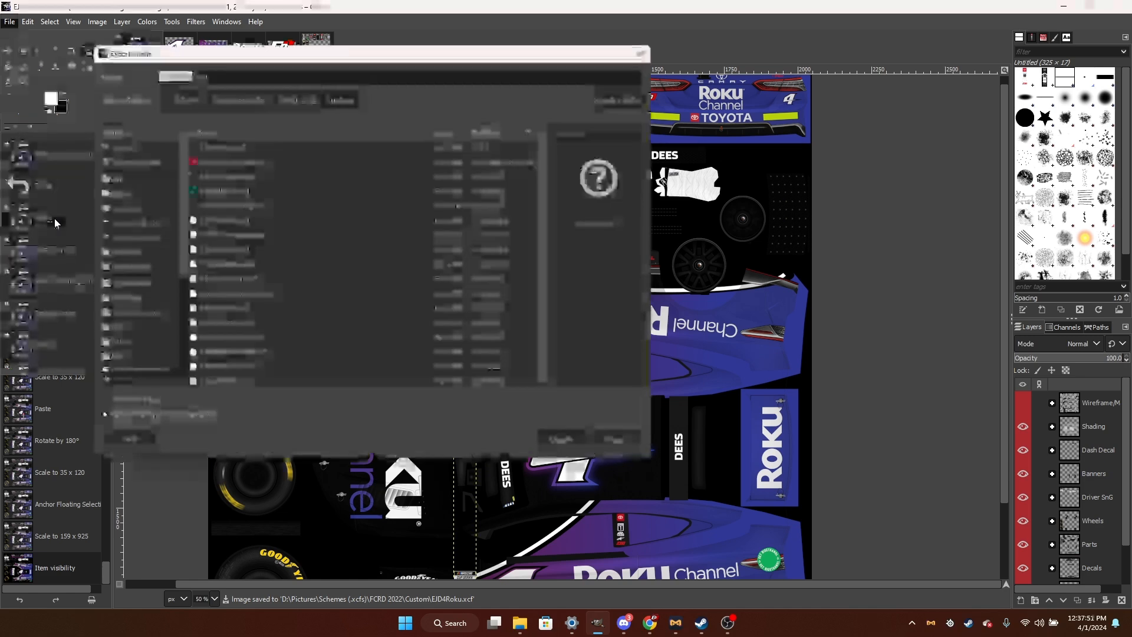
scroll(143, 272, down, 3)
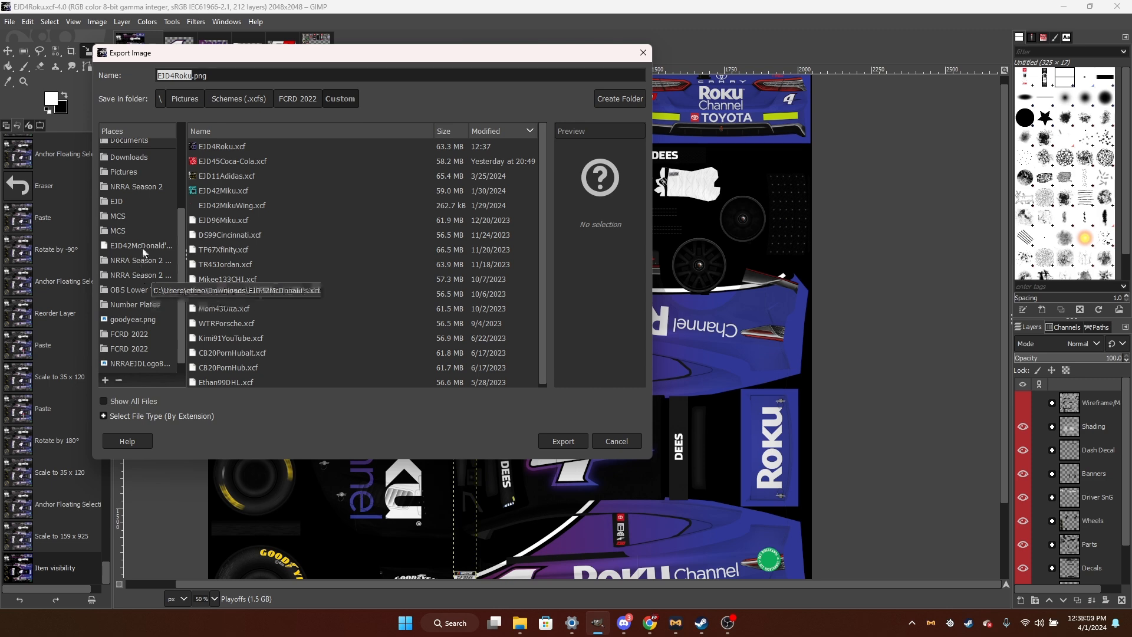
scroll(140, 253, down, 1)
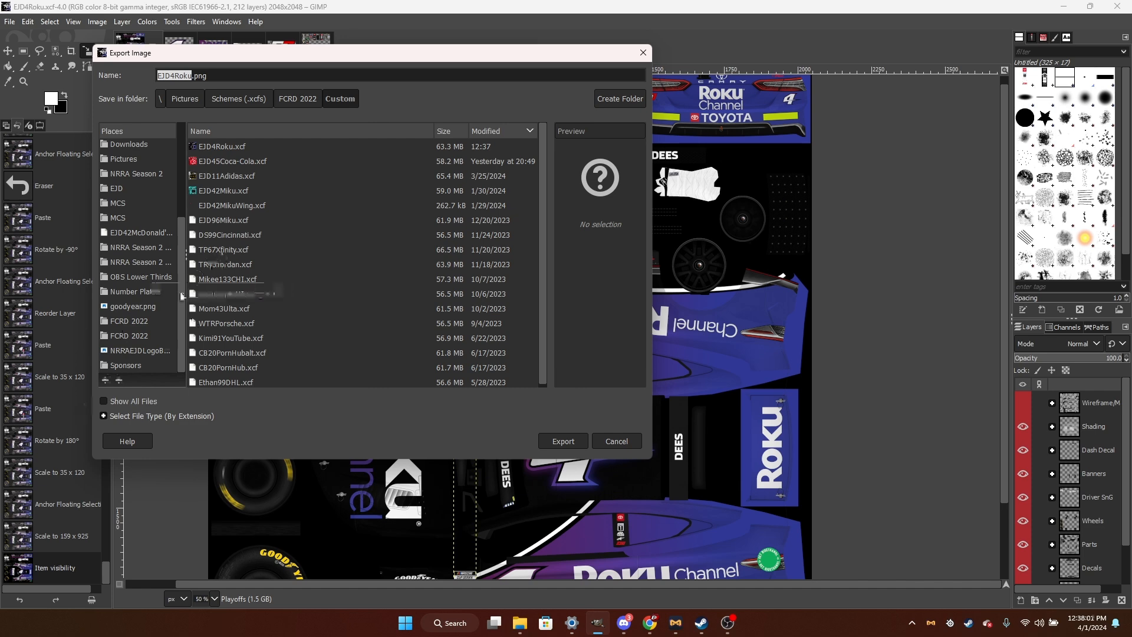
click(155, 340)
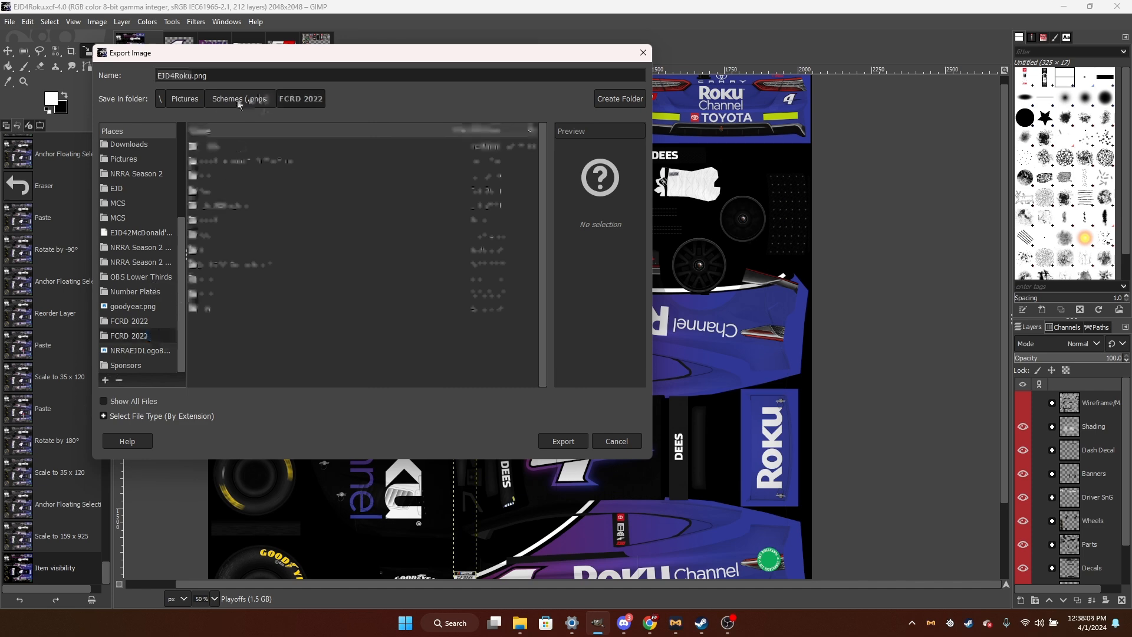
click(185, 99)
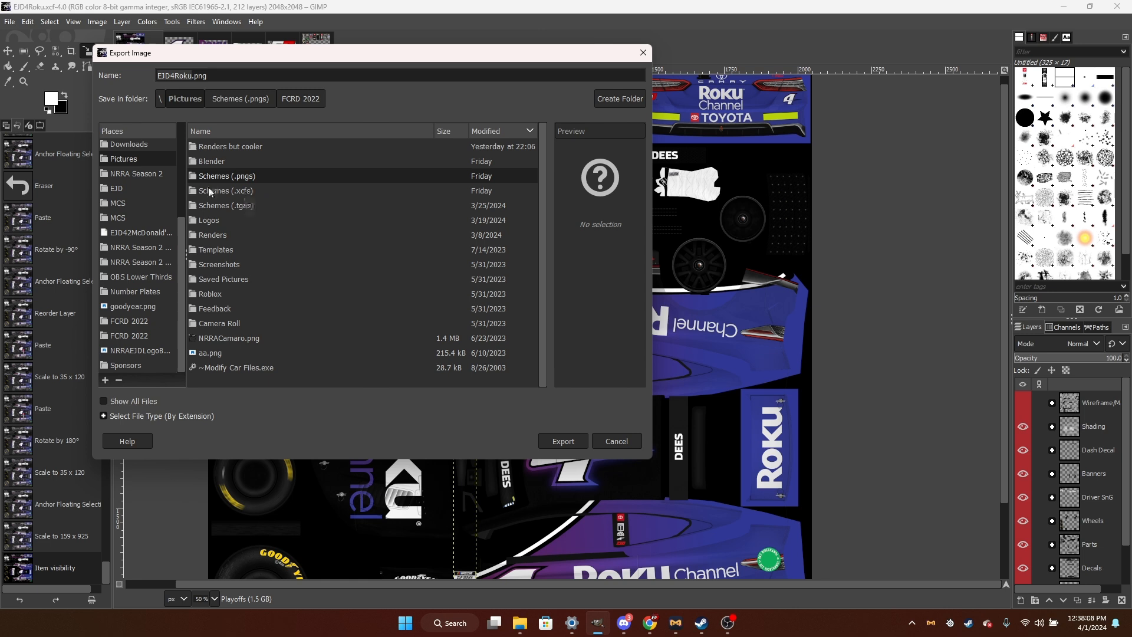
double_click(251, 181)
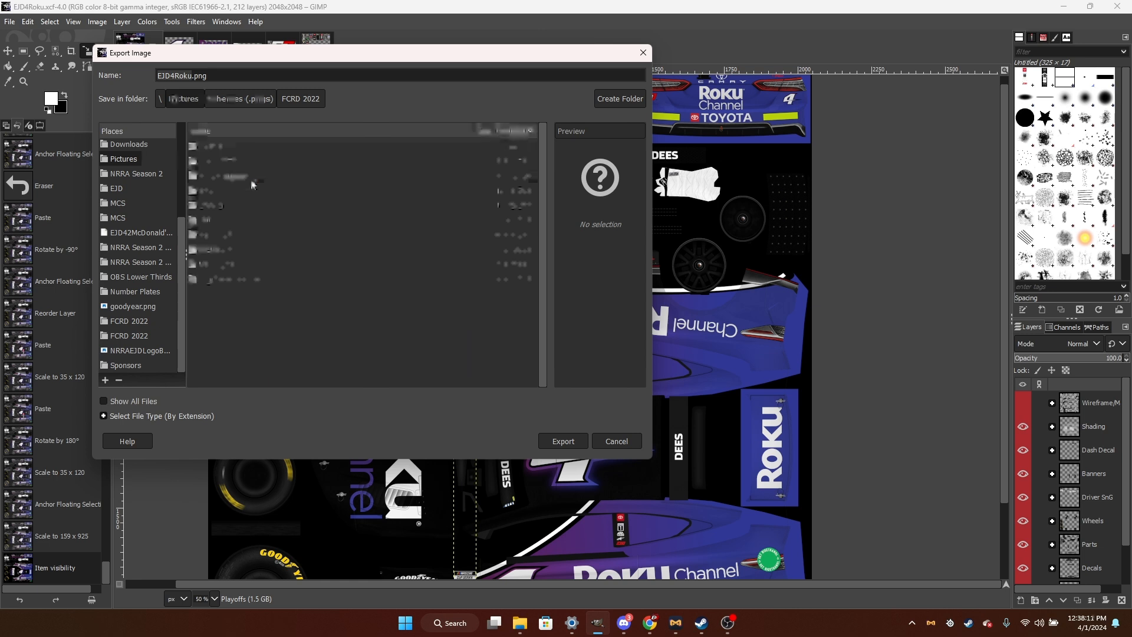
double_click(238, 157)
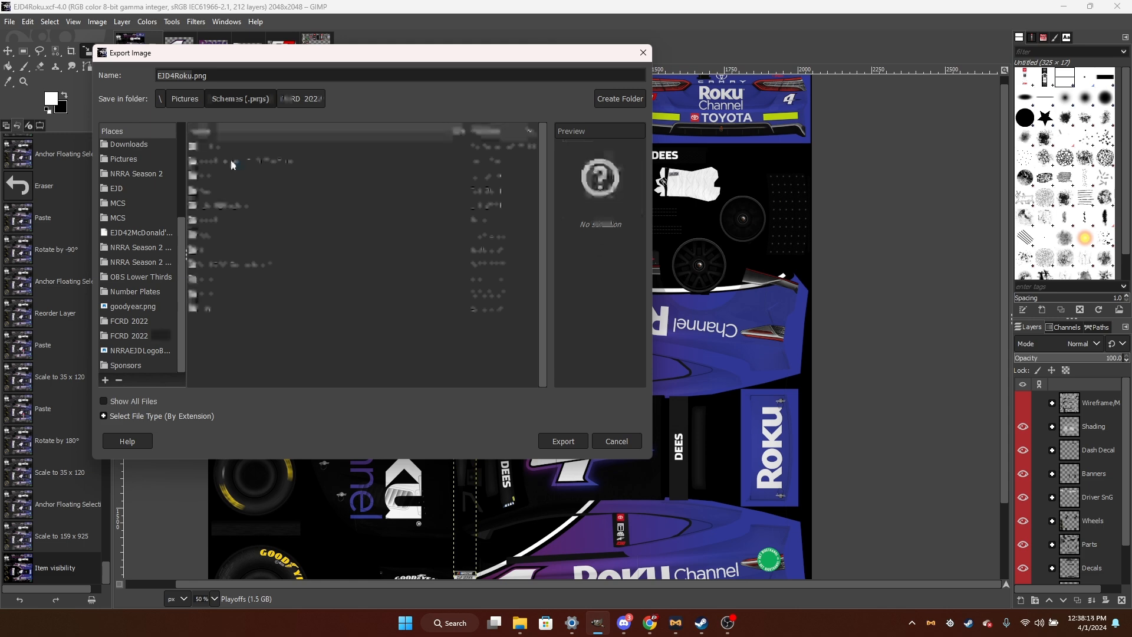
double_click(225, 148)
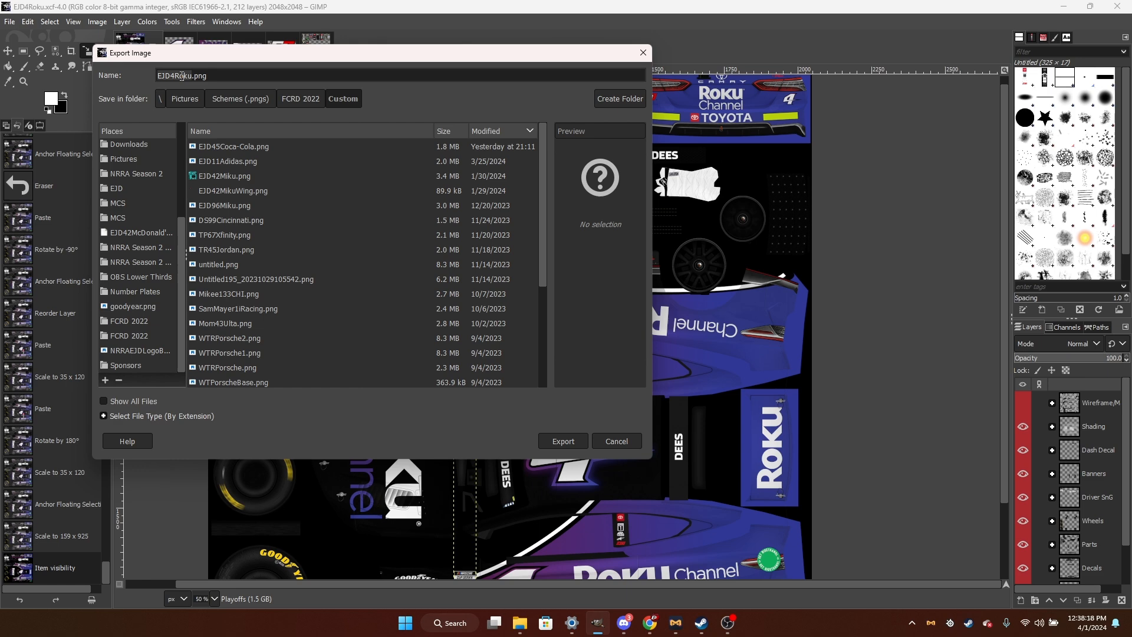
Name the export EJD4Roku.png and export it as a PNG image.
key(BackSpace)
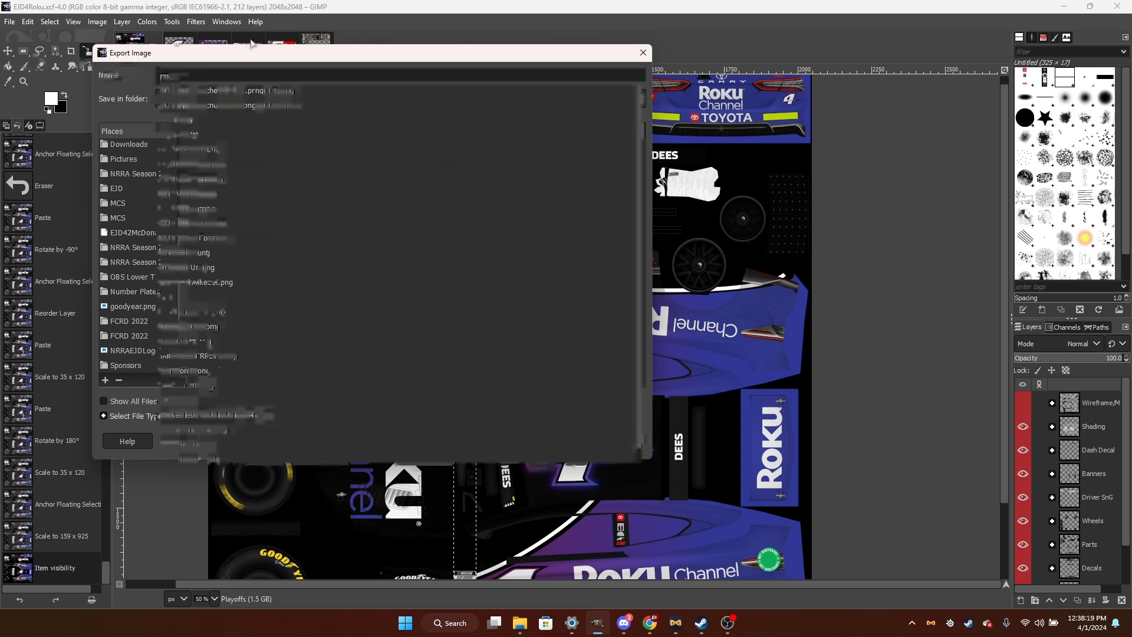
text(EJD4)
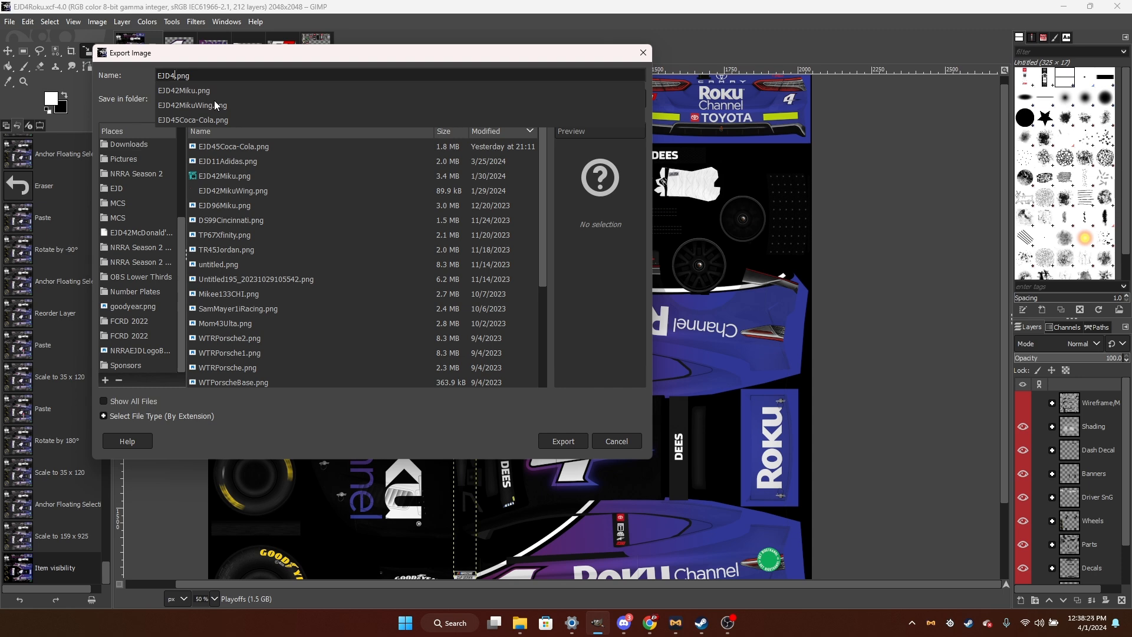
text(Roku)
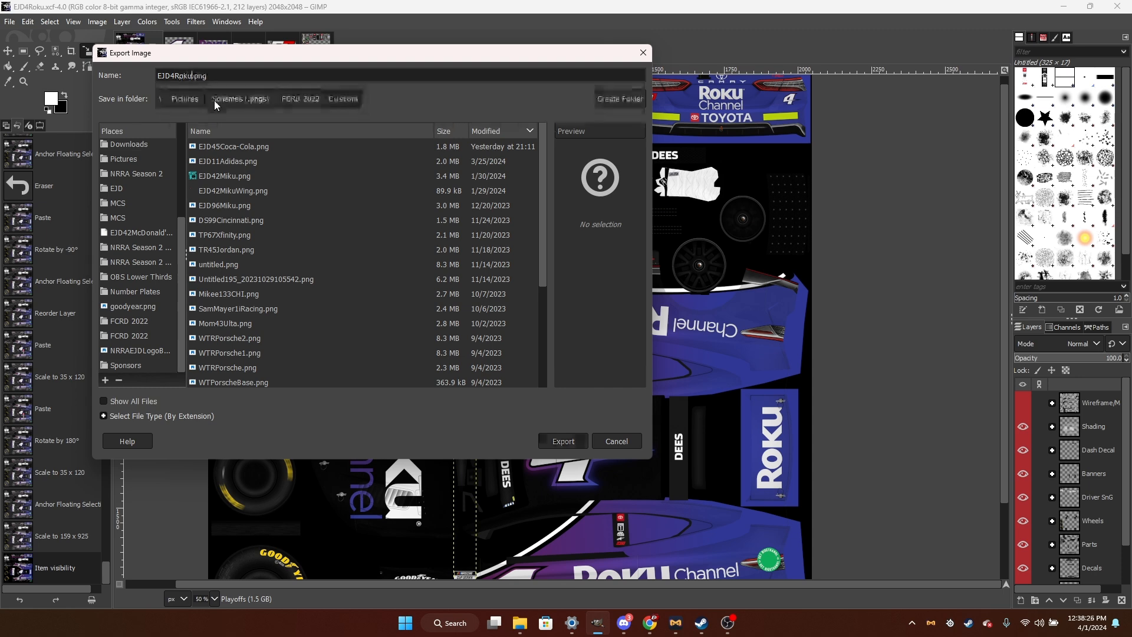
key(Return)
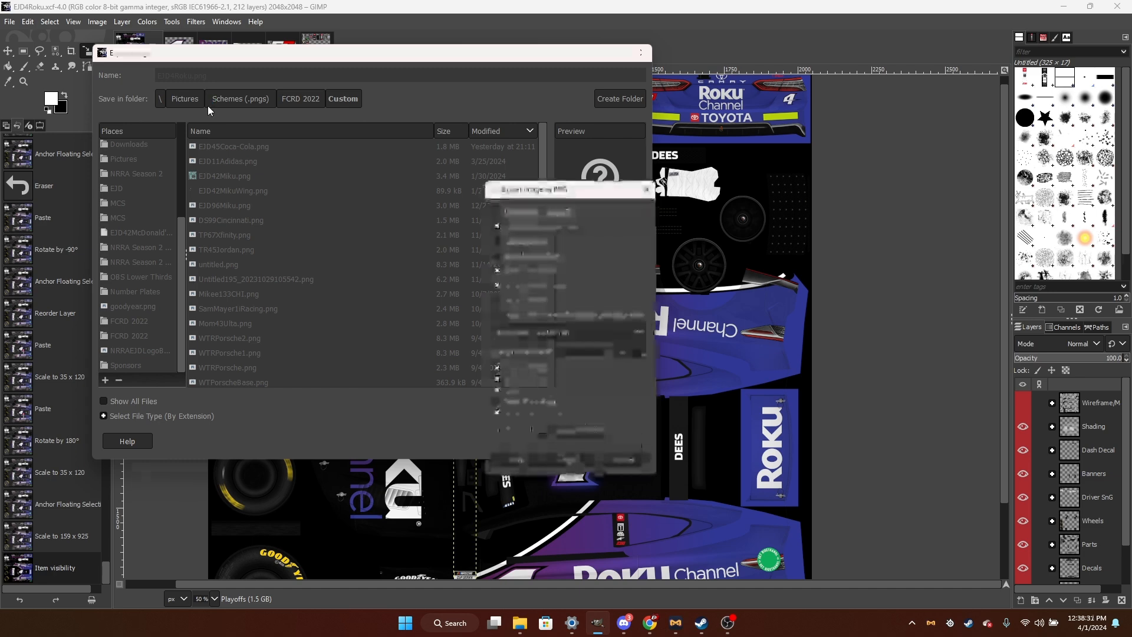
click(561, 461)
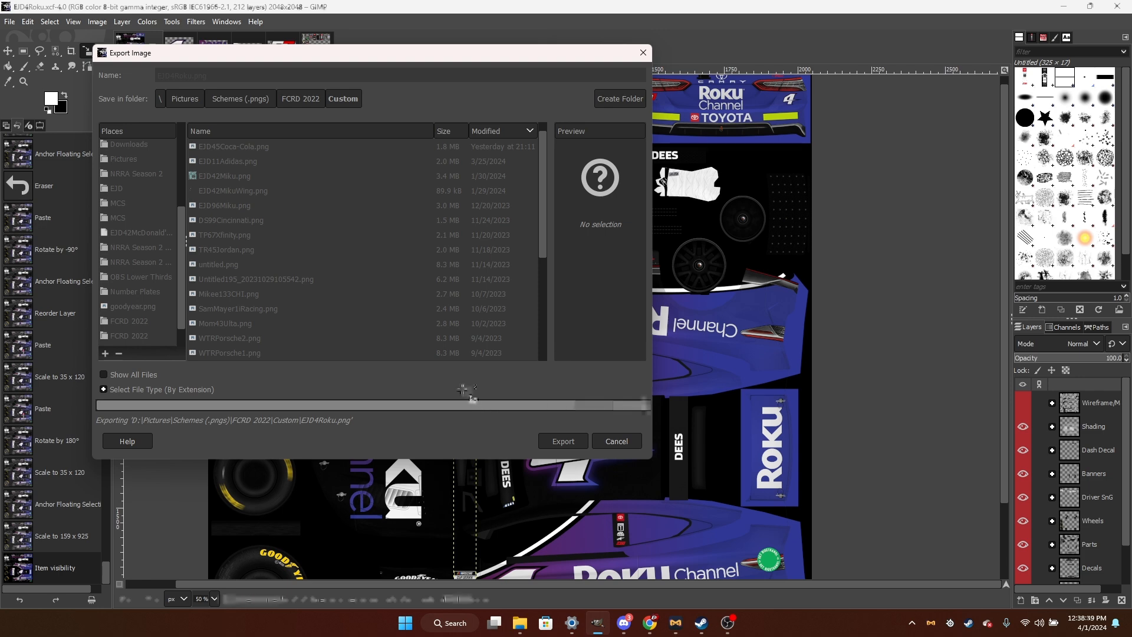
Start another export of the image and choose the Schemes (.tgas) folder in Pictures as the destination.
click(13, 25)
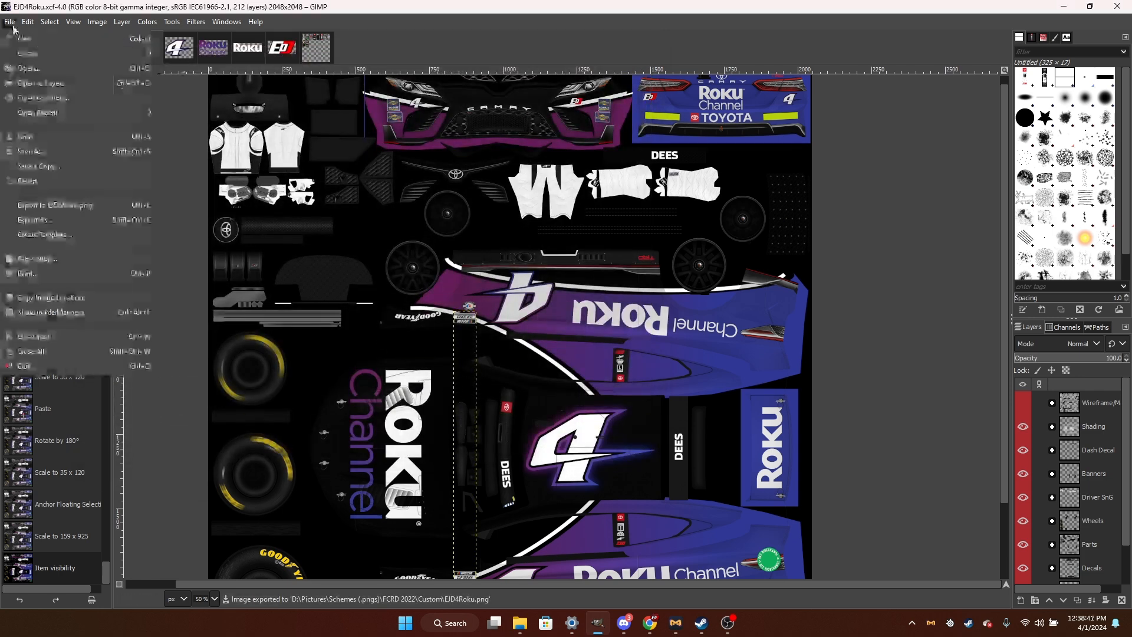
click(12, 26)
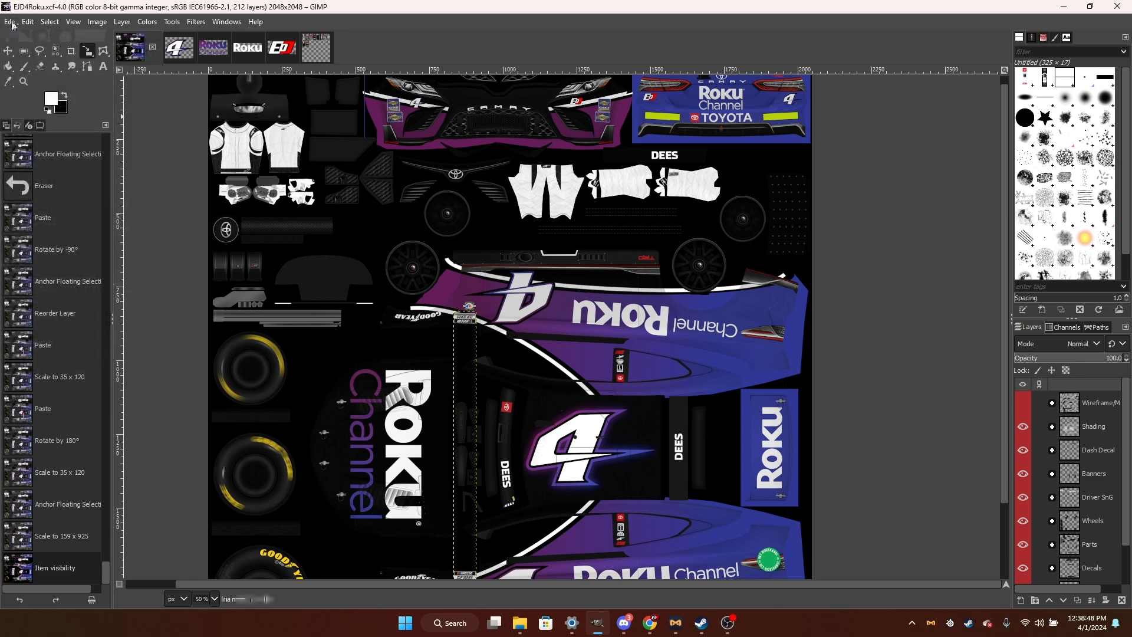
click(8, 22)
click(45, 224)
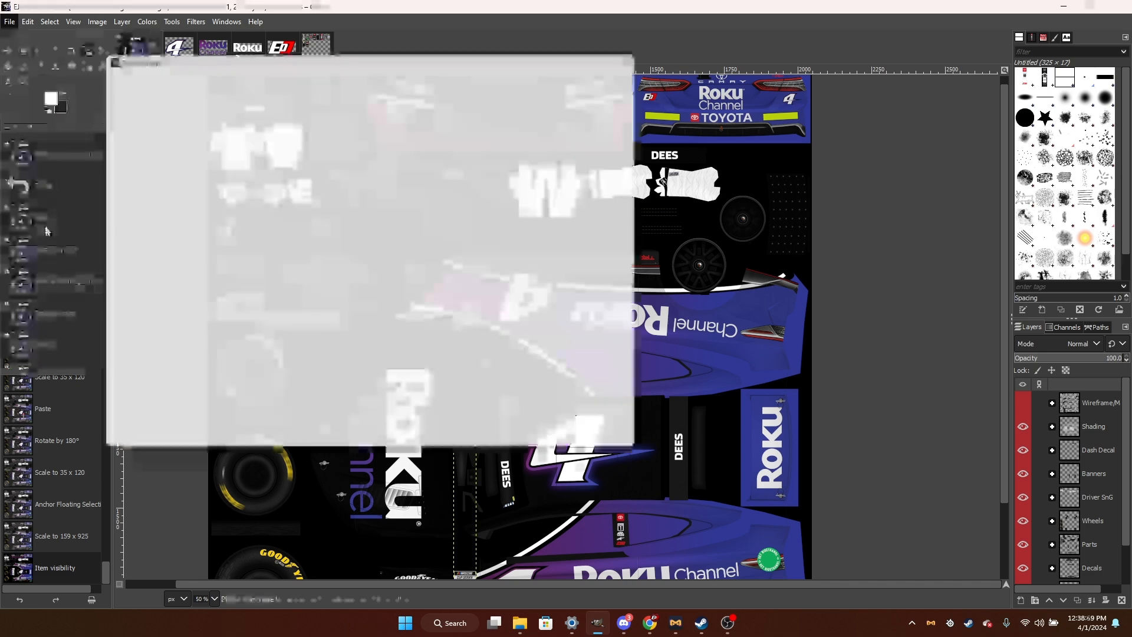
scroll(139, 285, down, 5)
click(142, 307)
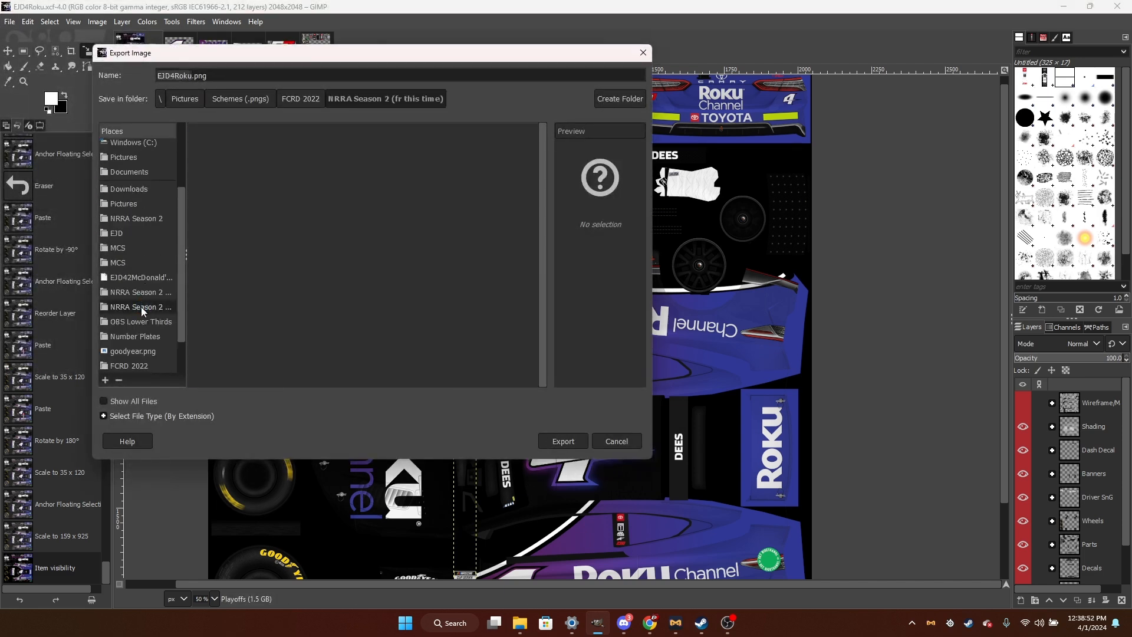
click(141, 366)
click(194, 101)
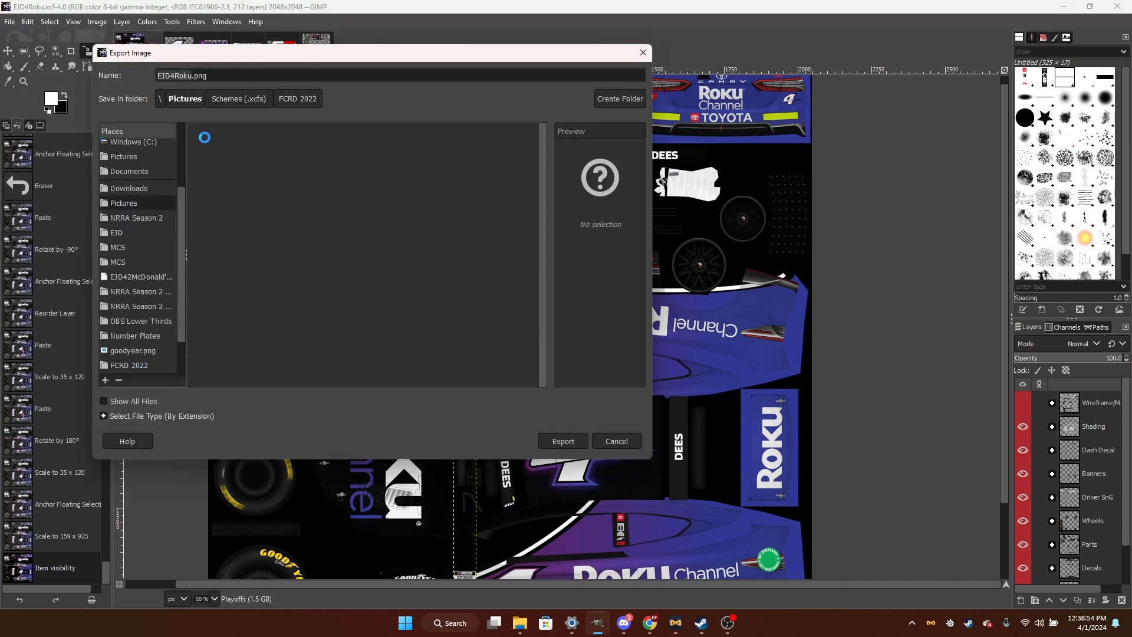
double_click(246, 207)
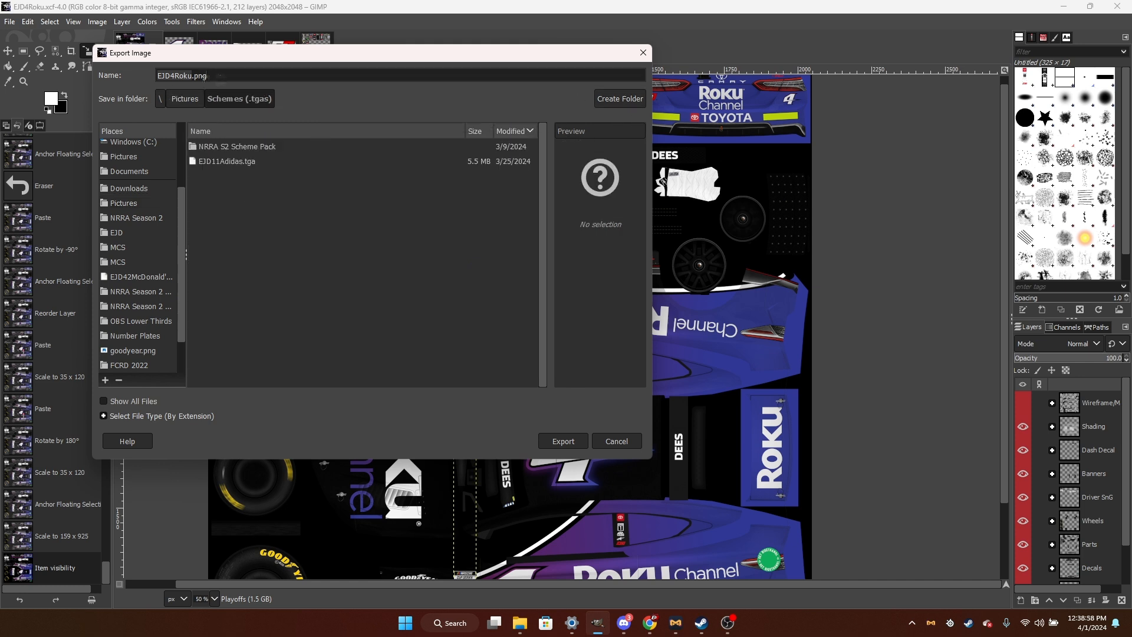
Name the export EJD4Roku.tga and export it as a TGA image.
click(204, 76)
key(Return)
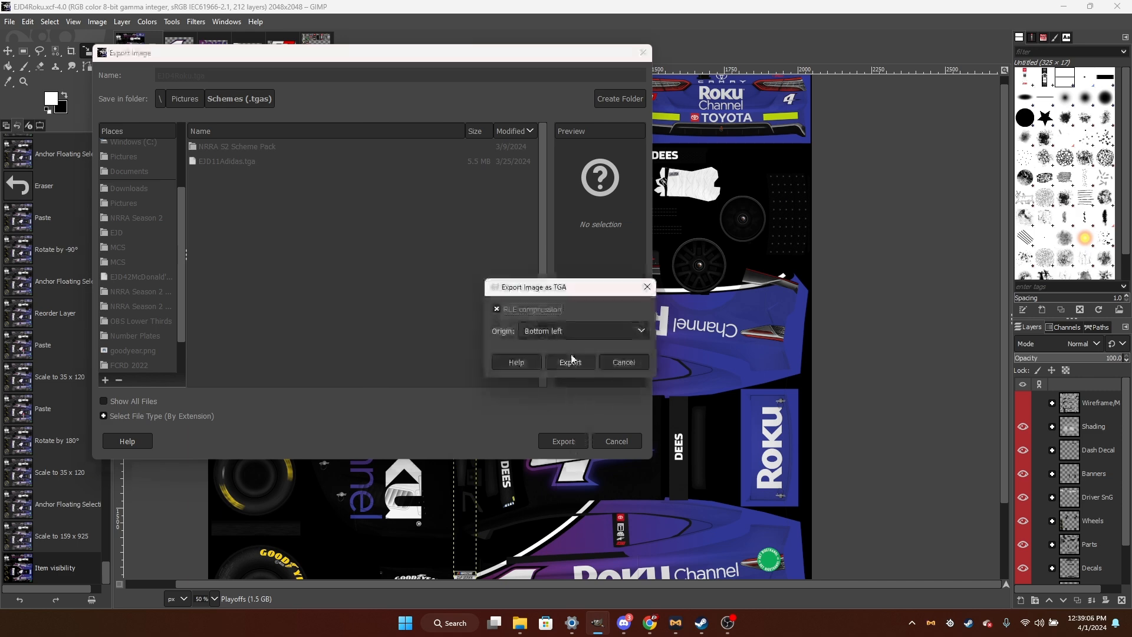
click(570, 356)
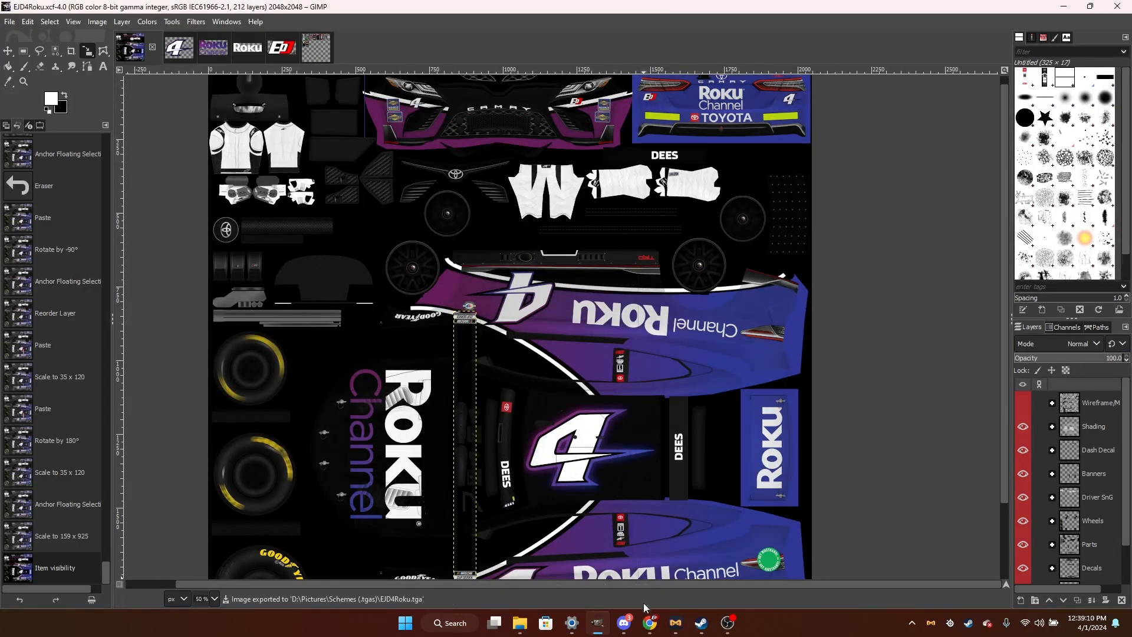
Switch to Chrome, open the Roblox site in place of the roku logo search, and close the spare blank tab.
click(649, 623)
click(640, 418)
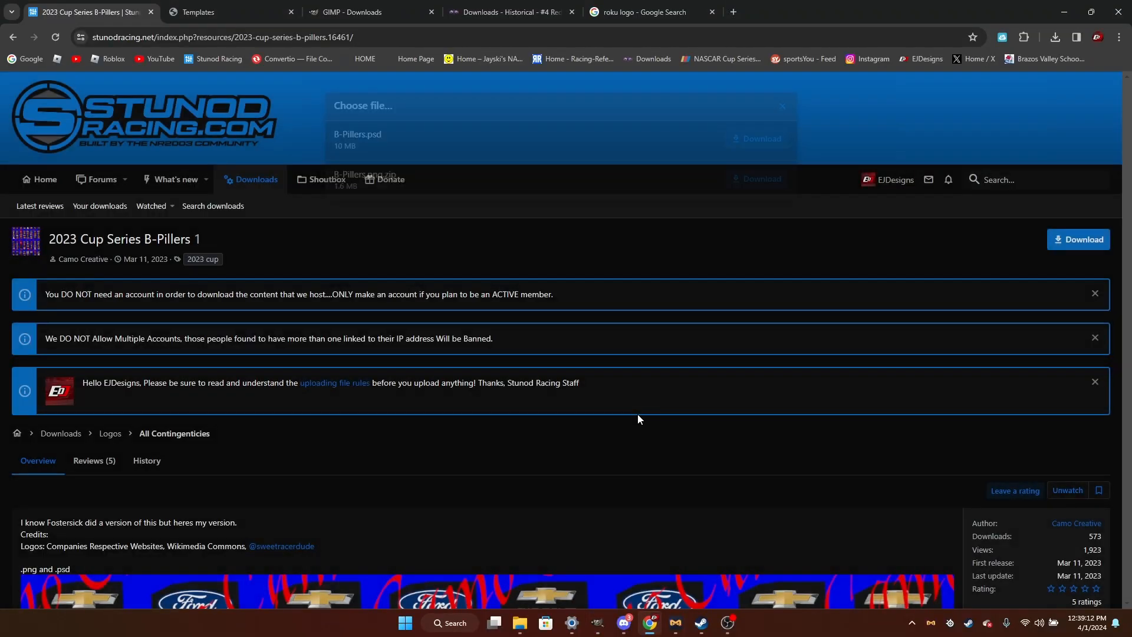
click(733, 12)
click(627, 5)
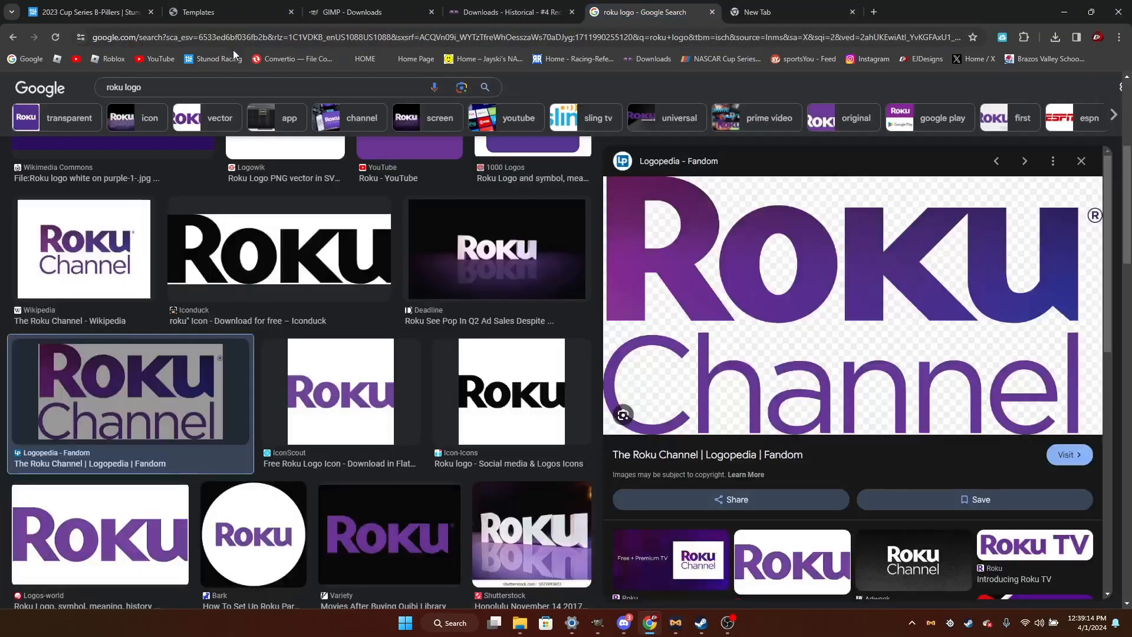
click(129, 61)
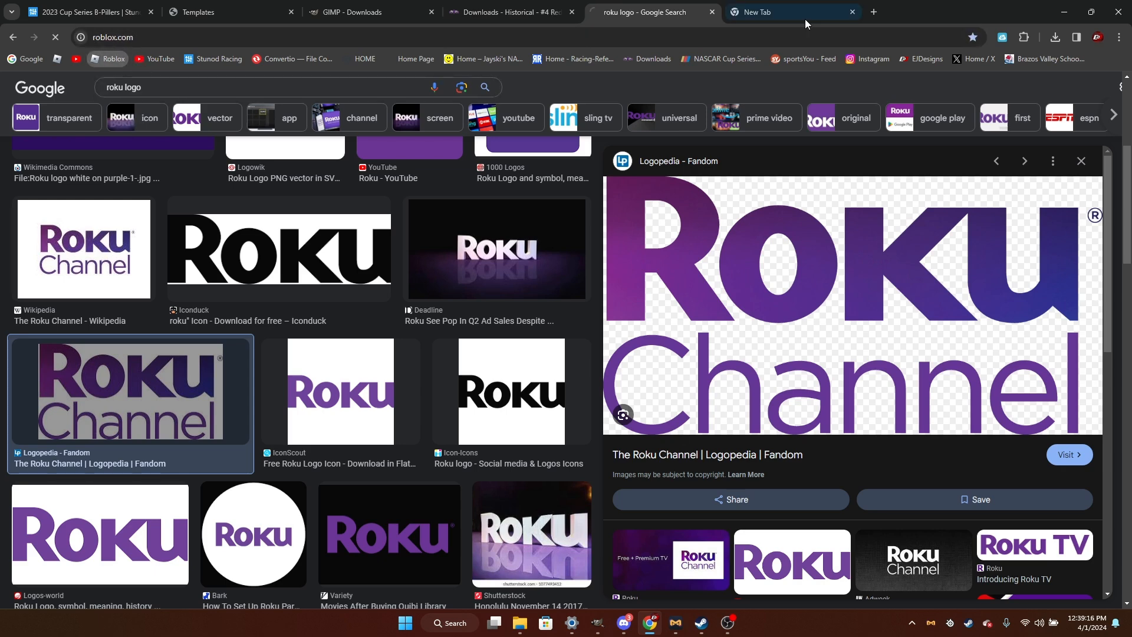
click(853, 12)
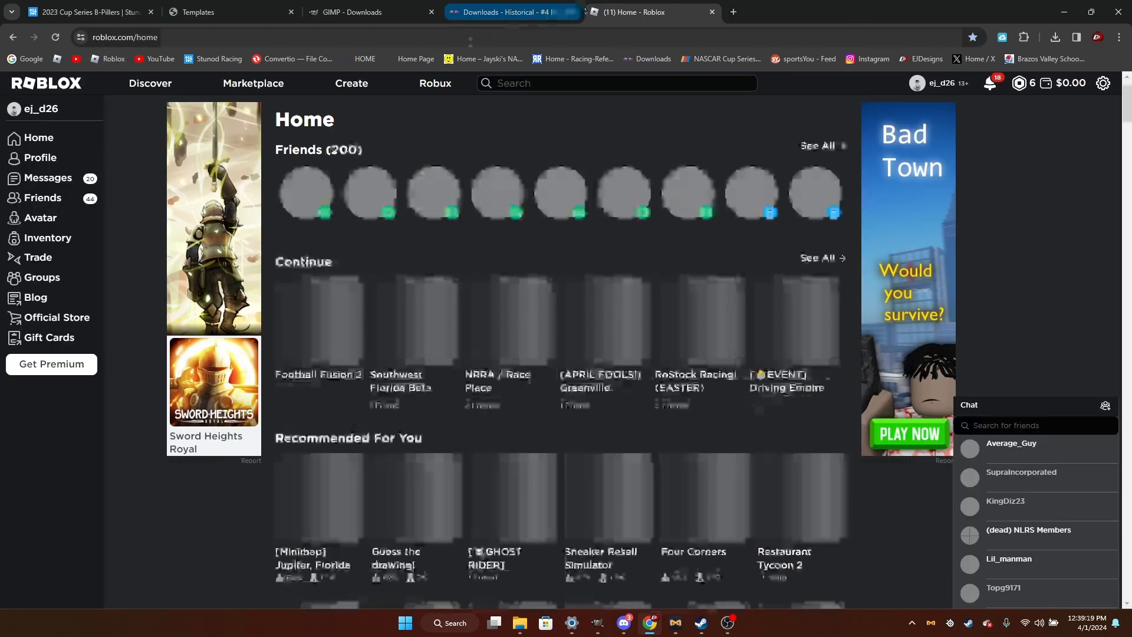
Open the Roblox Creator Hub dashboard and show the decals among the development items.
click(354, 84)
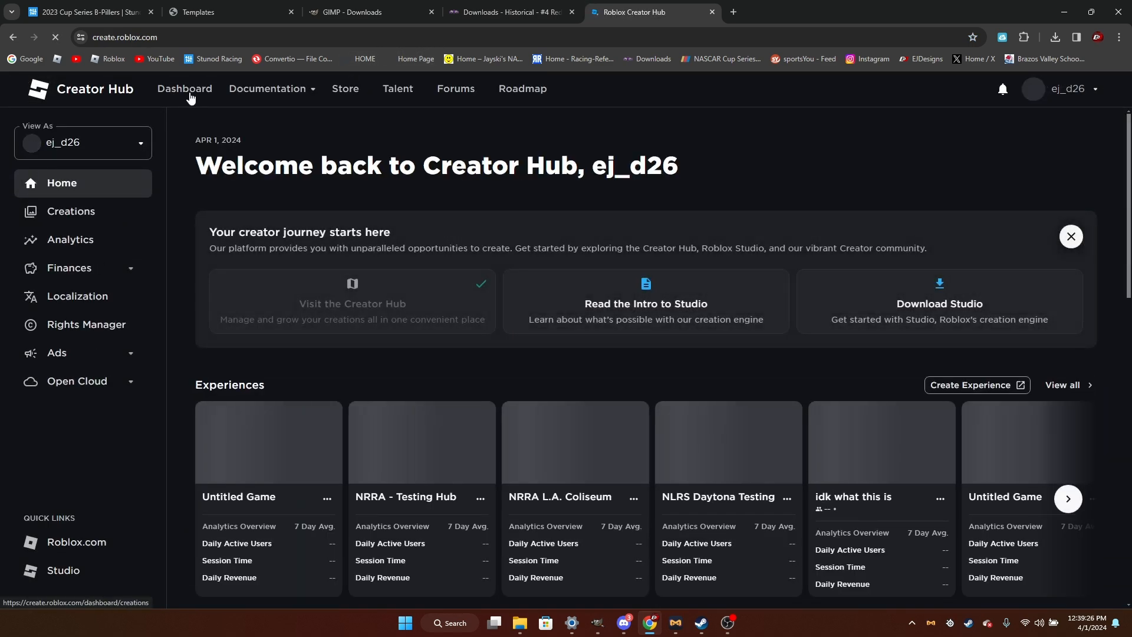
click(189, 94)
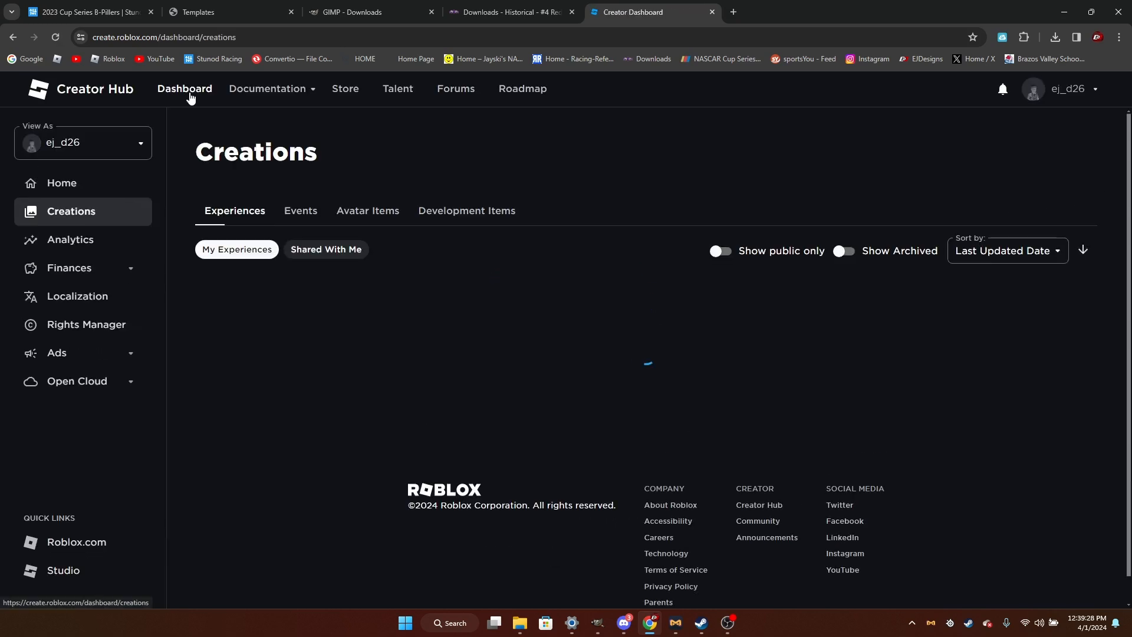
click(434, 211)
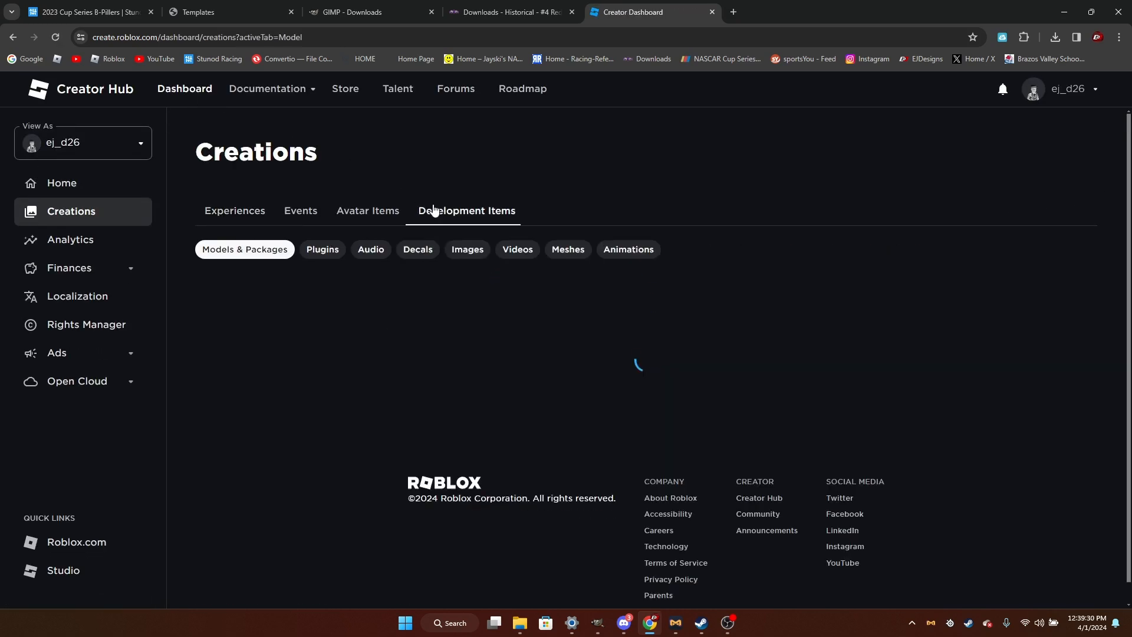
click(427, 248)
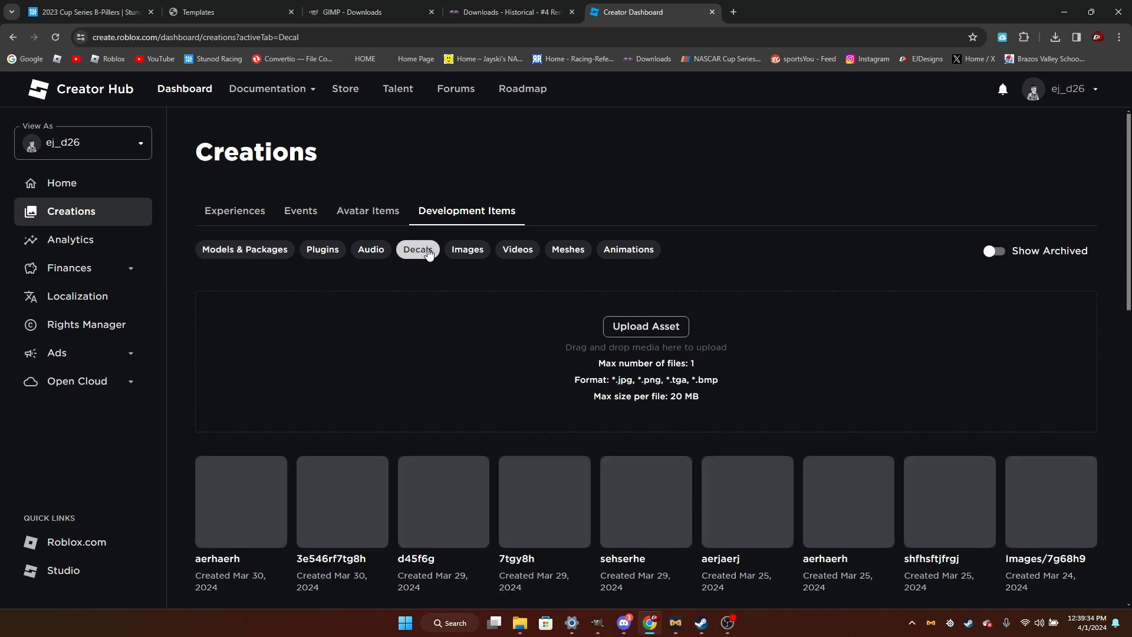
Look over the existing decals and start uploading a new decal asset.
scroll(529, 291, down, 7)
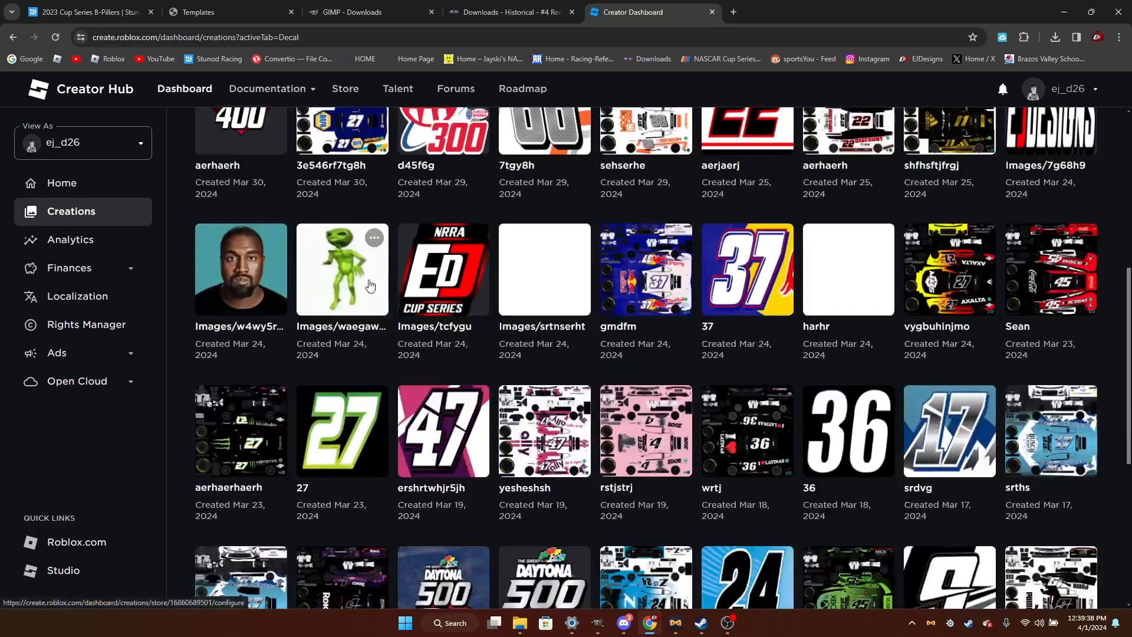
scroll(586, 353, down, 2)
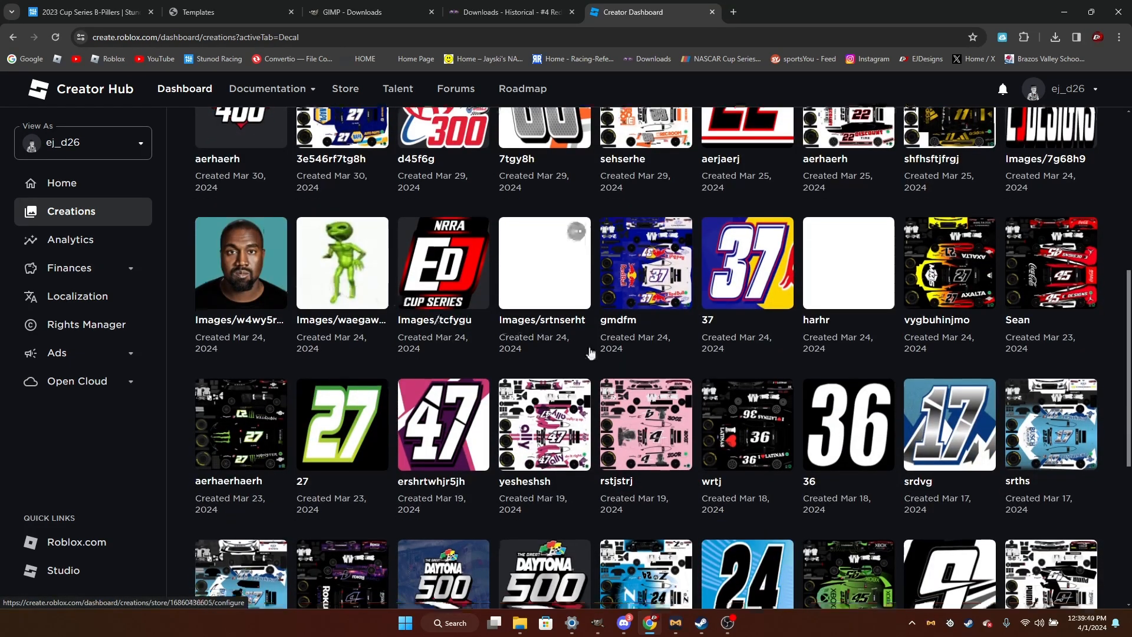
scroll(590, 351, up, 9)
scroll(644, 341, down, 5)
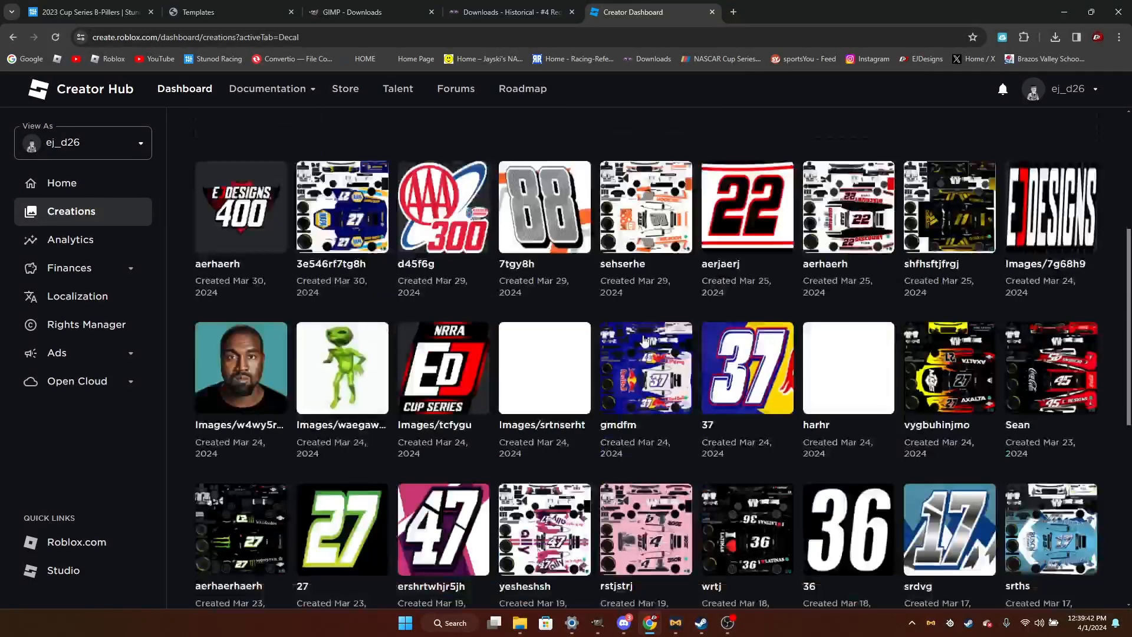
scroll(645, 341, up, 5)
click(645, 327)
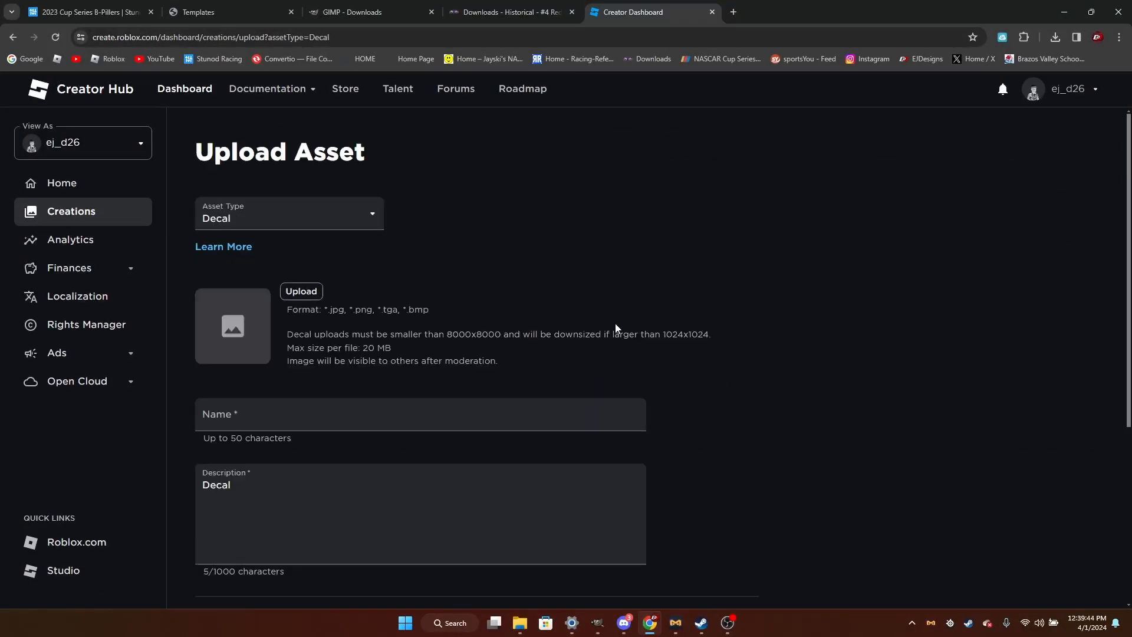
Choose EJD4Roku.png from Pictures > Schemes (.pngs) > FCRD 2022 > Custom as the decal image.
click(304, 292)
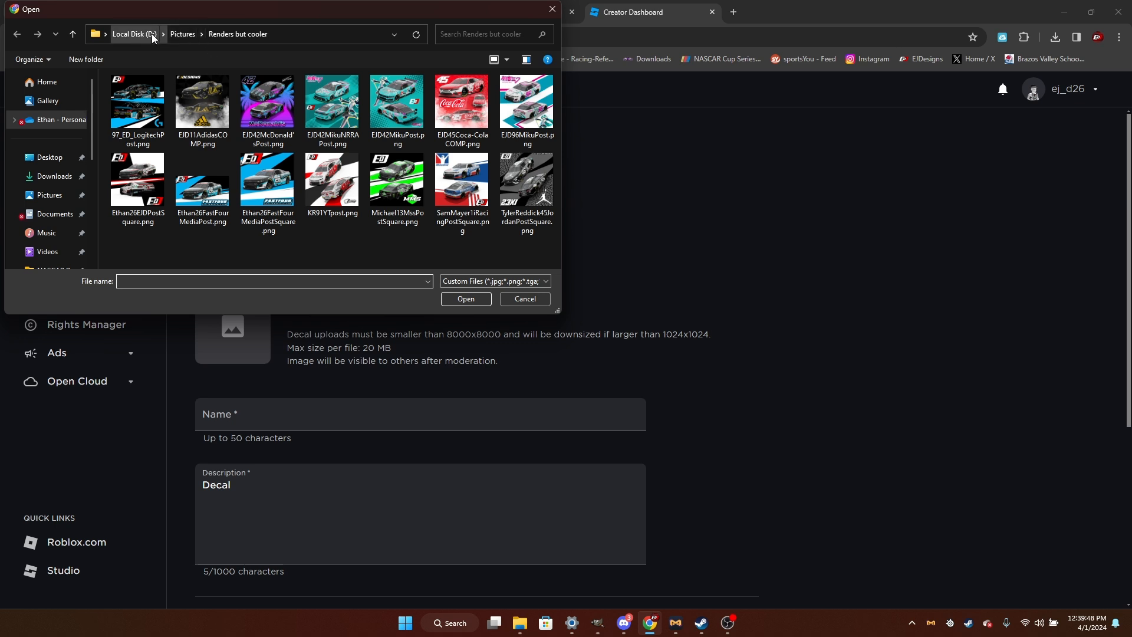
click(174, 36)
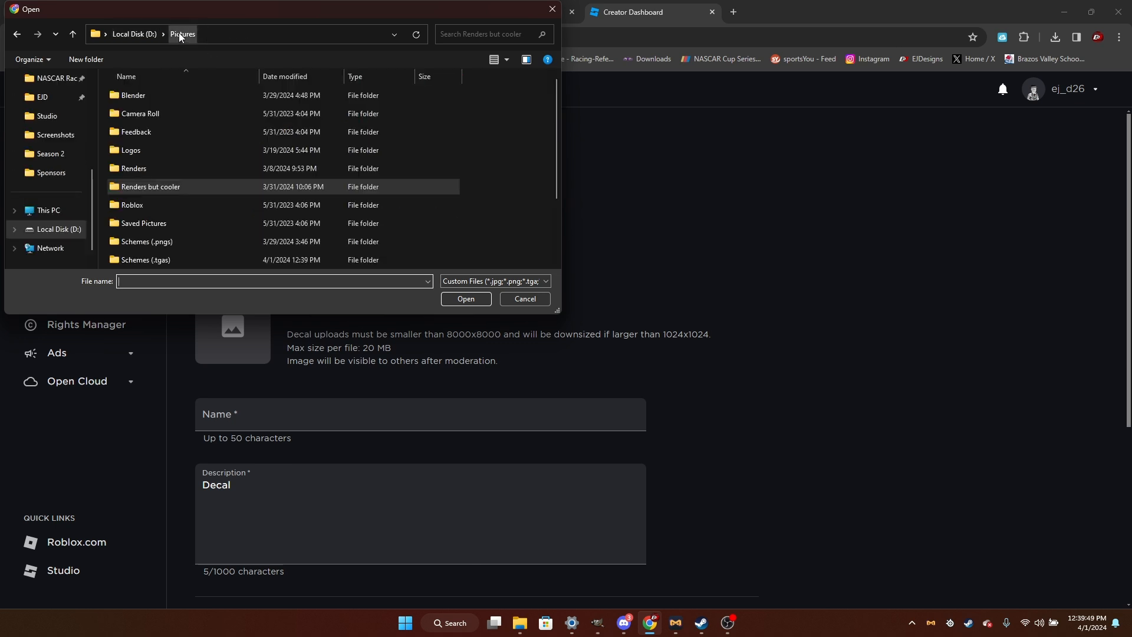
click(172, 243)
double_click(171, 243)
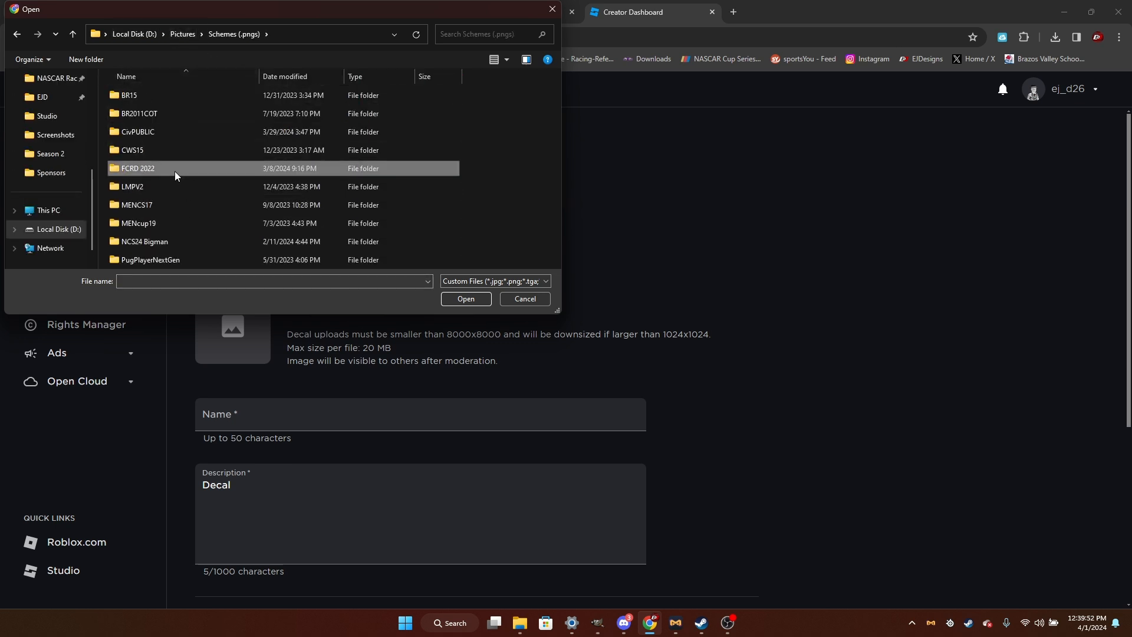
double_click(174, 171)
click(160, 240)
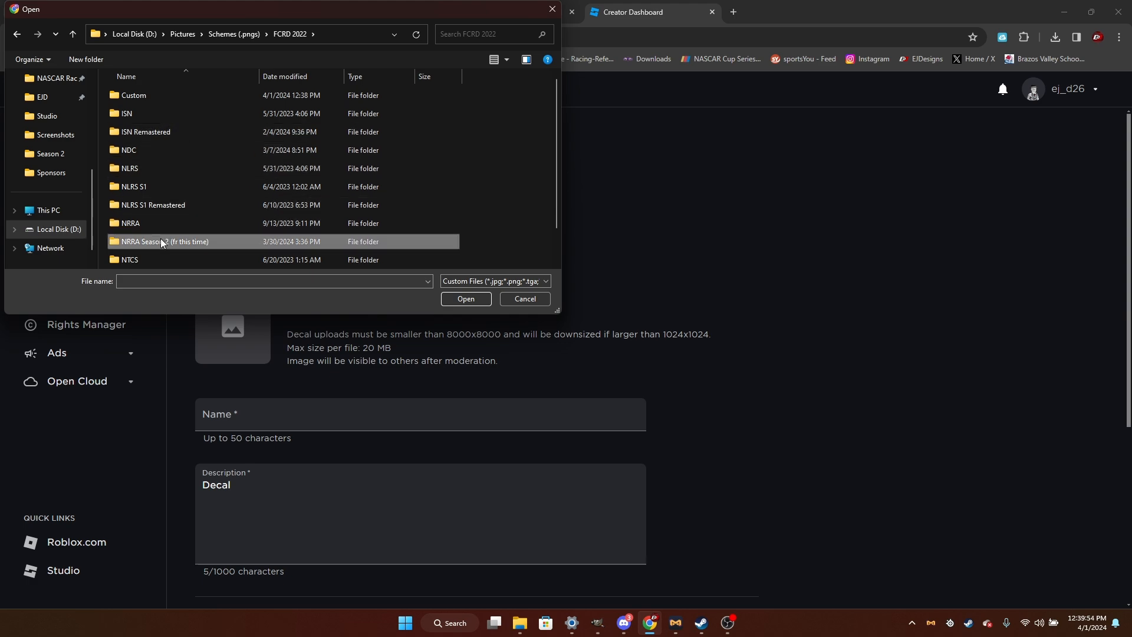
click(167, 99)
double_click(167, 100)
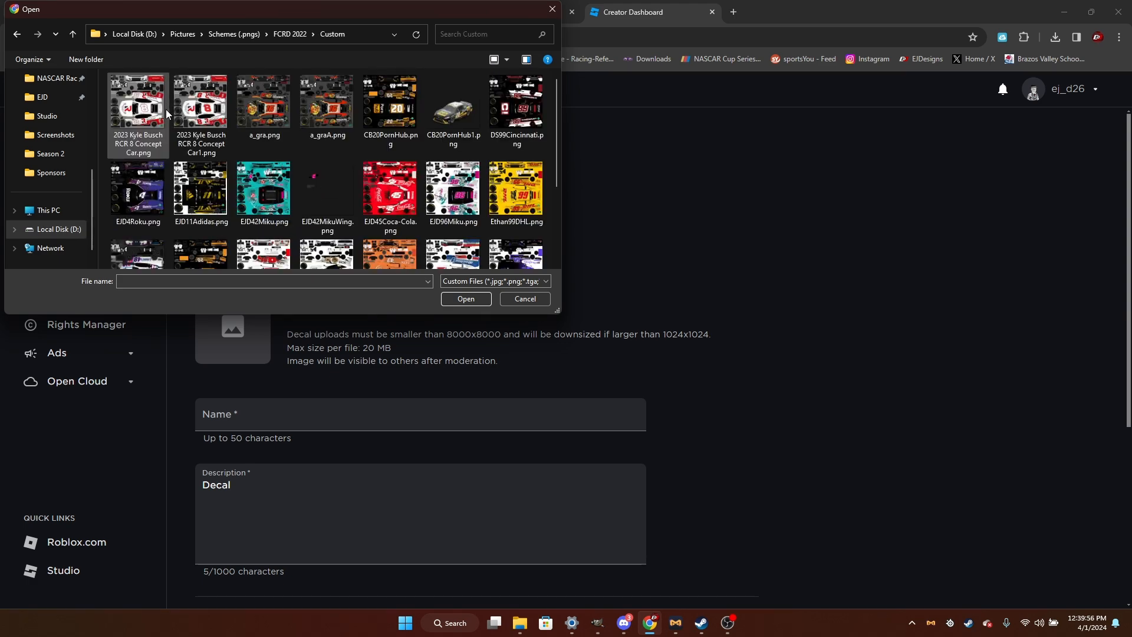
scroll(167, 114, down, 2)
double_click(161, 91)
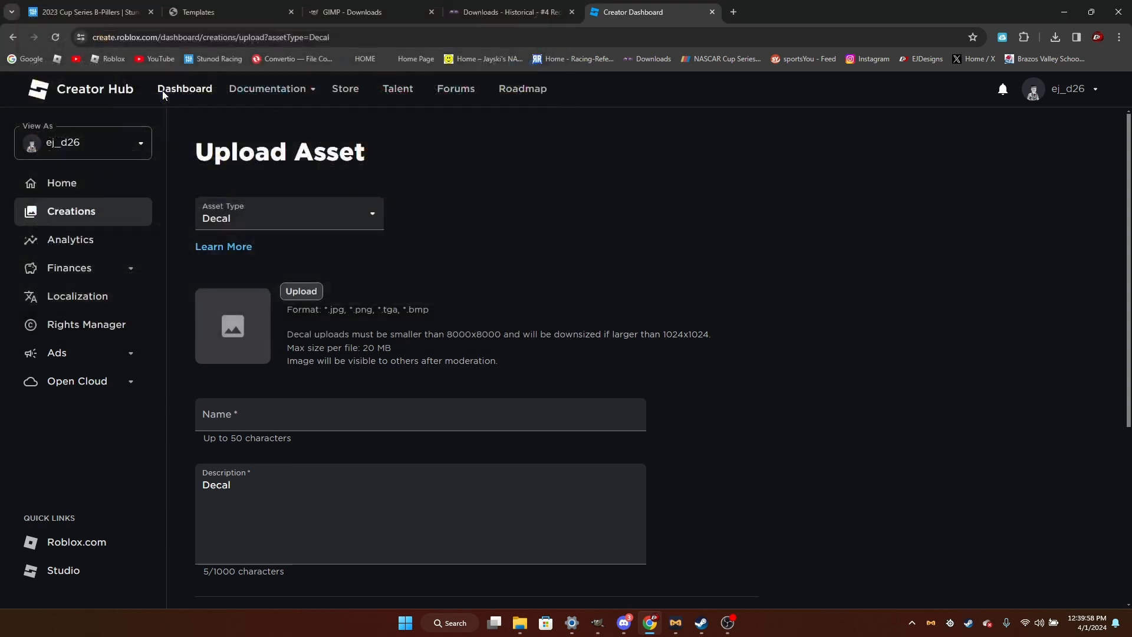
Name the decal srtjsrtj and upload it with the default description.
drag(345, 448, 162, 436)
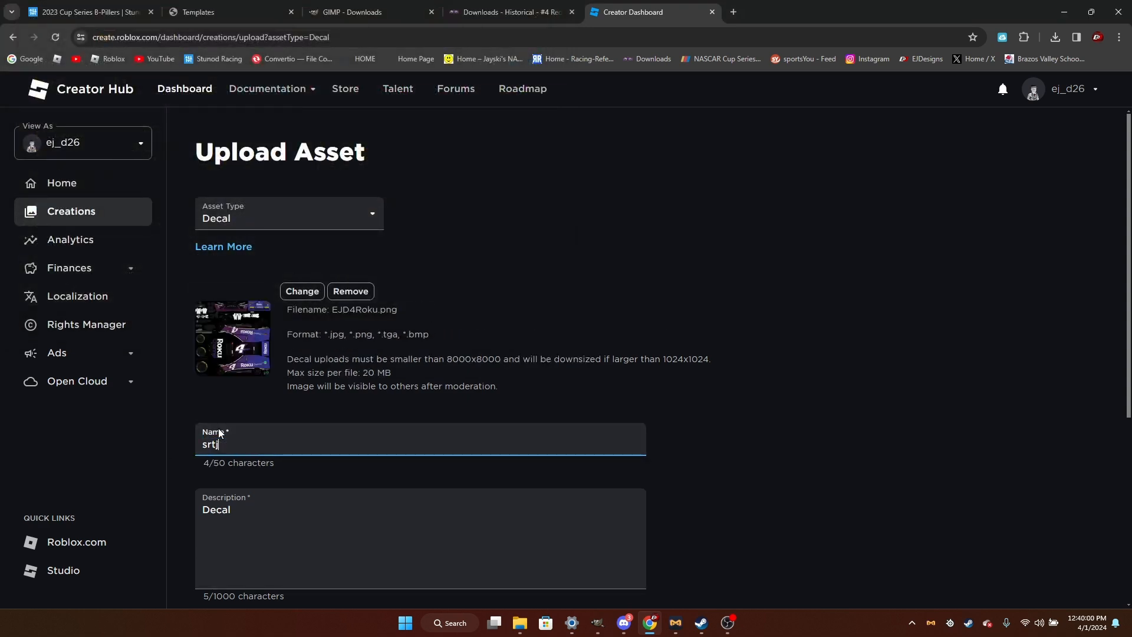
text(srtjsrtj)
scroll(220, 433, down, 2)
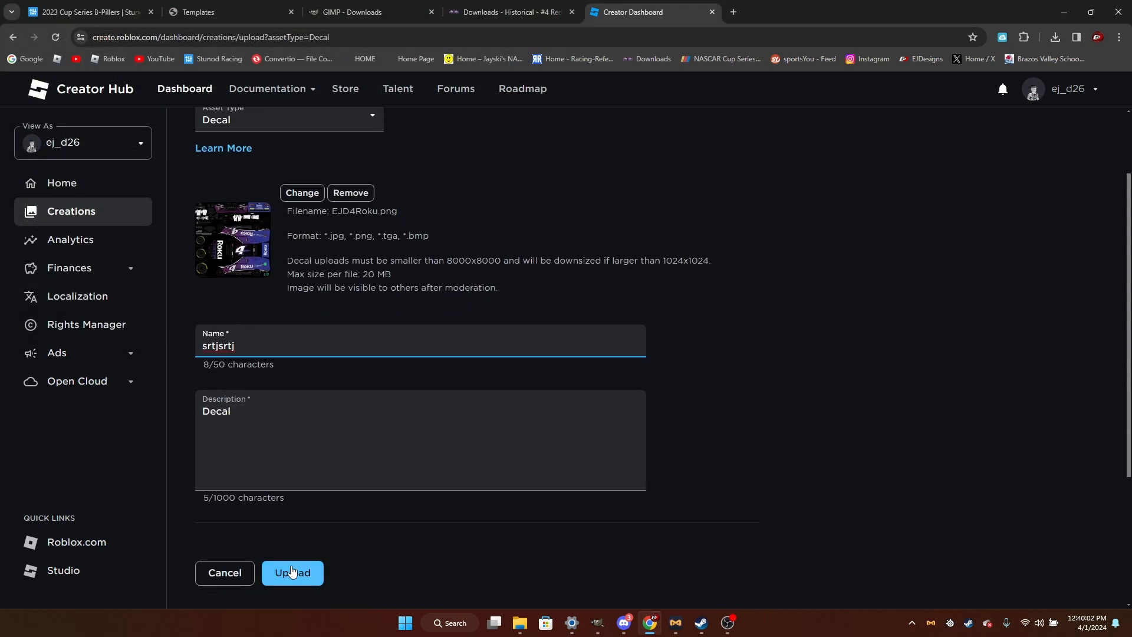
click(293, 576)
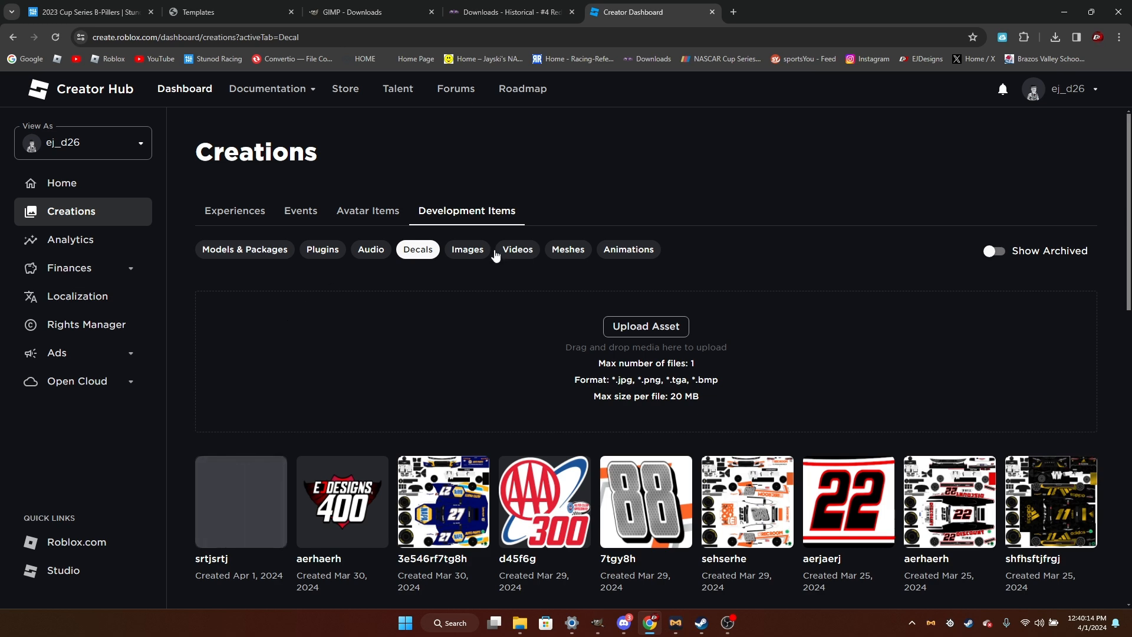
Show the images among the development items and copy the asset ID of the srtjsrtj image.
click(472, 251)
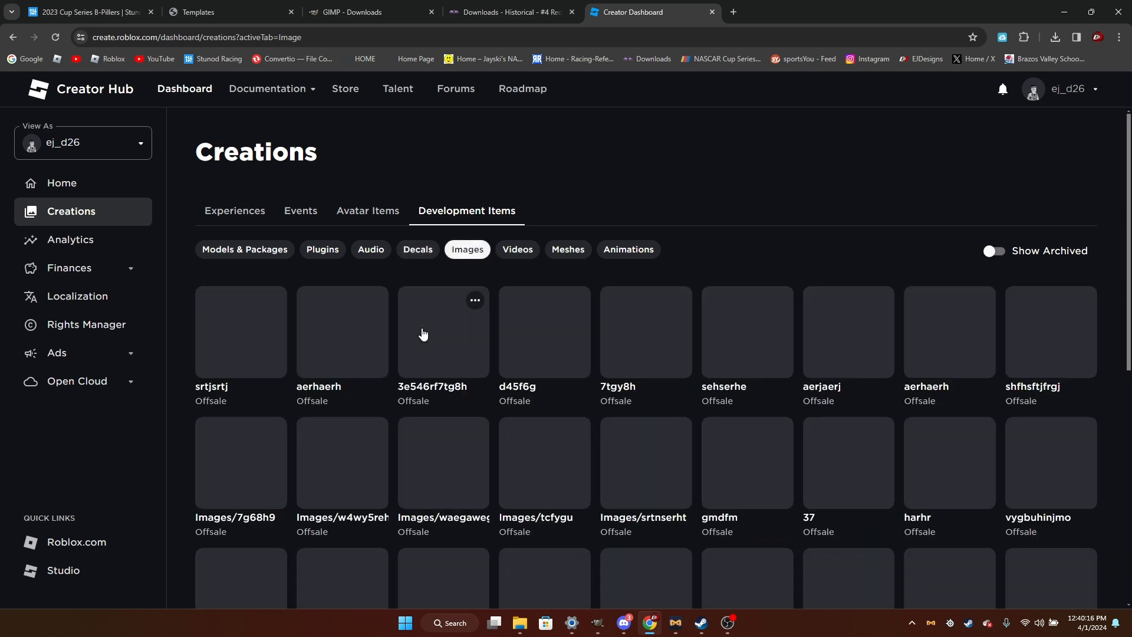
mouse_move(275, 305)
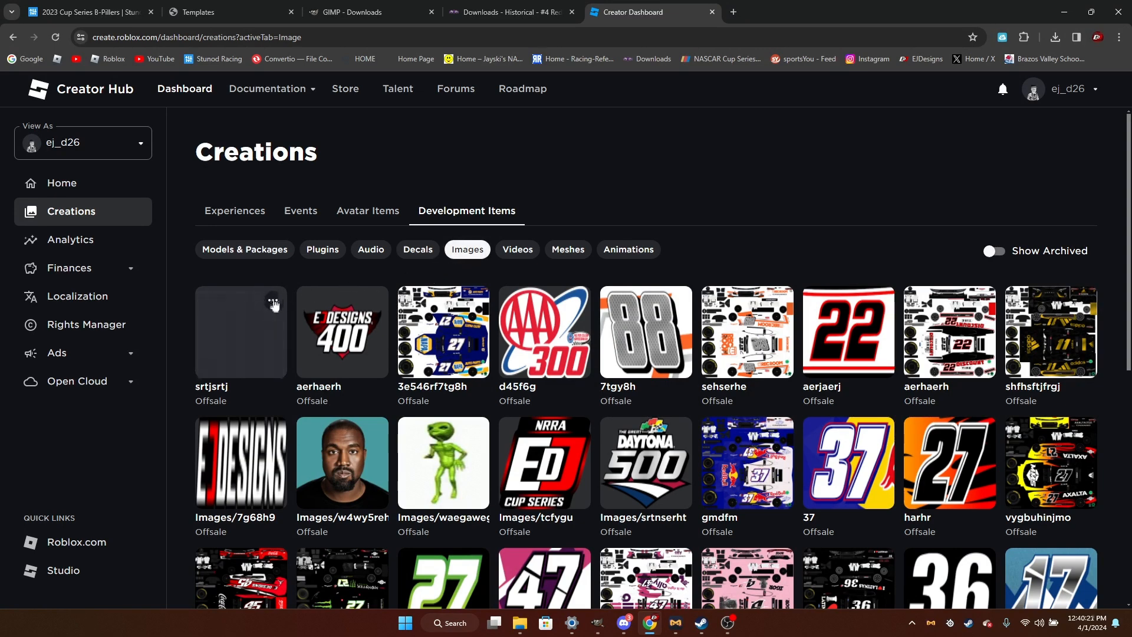
click(273, 301)
click(322, 373)
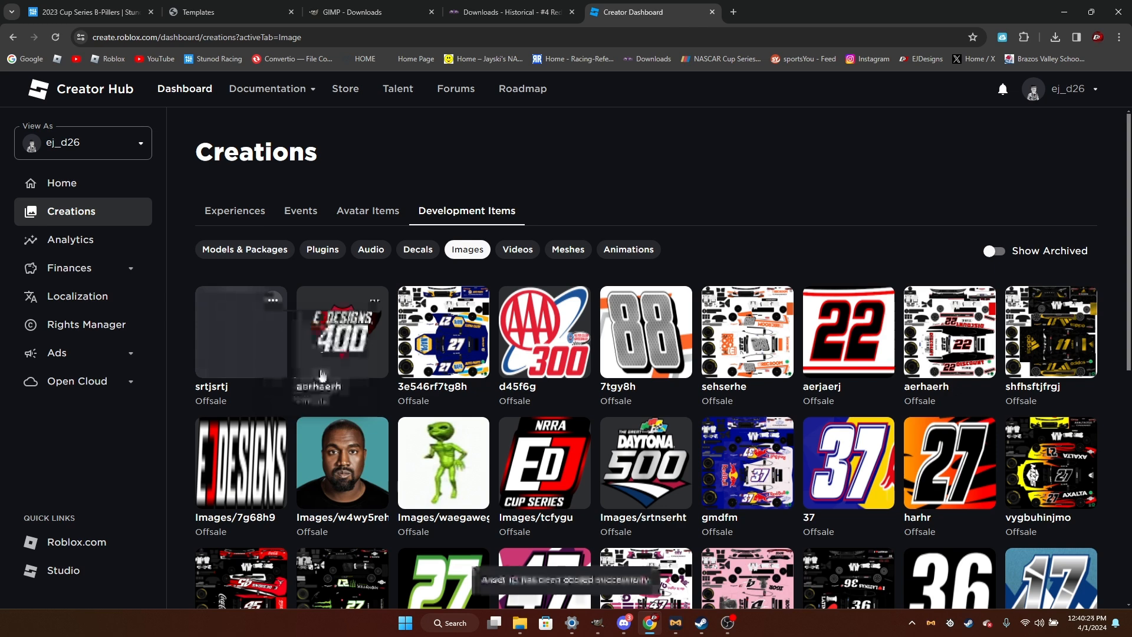
Open Roblox in a new browser tab and join the "idk why i made this" private server of NASCAR Unleashed Race Place.
click(733, 12)
click(108, 58)
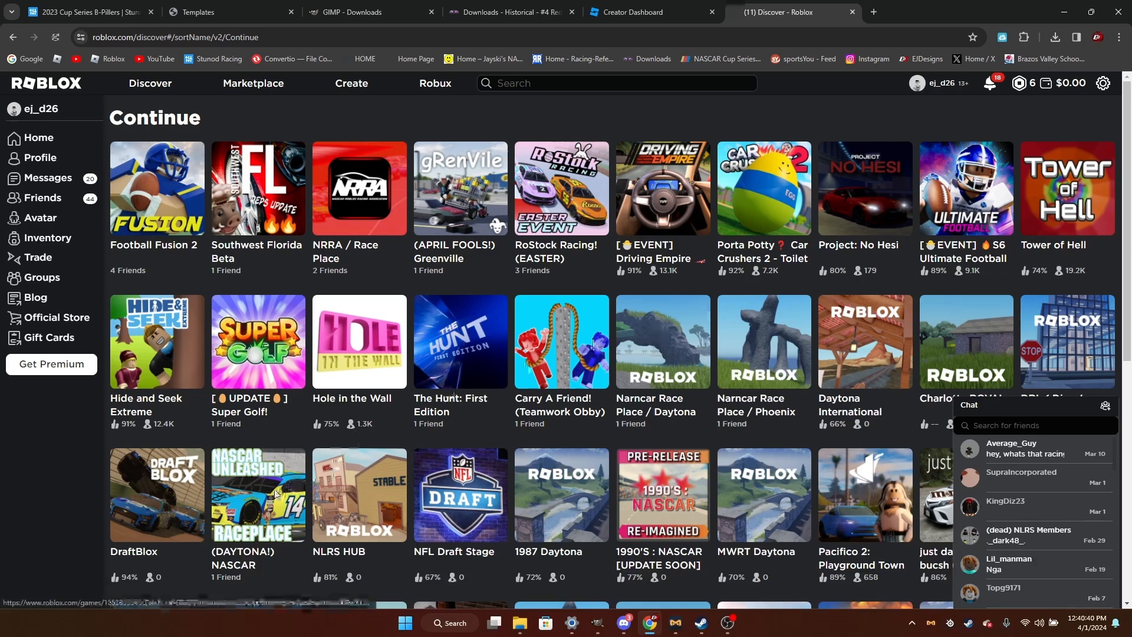
click(276, 492)
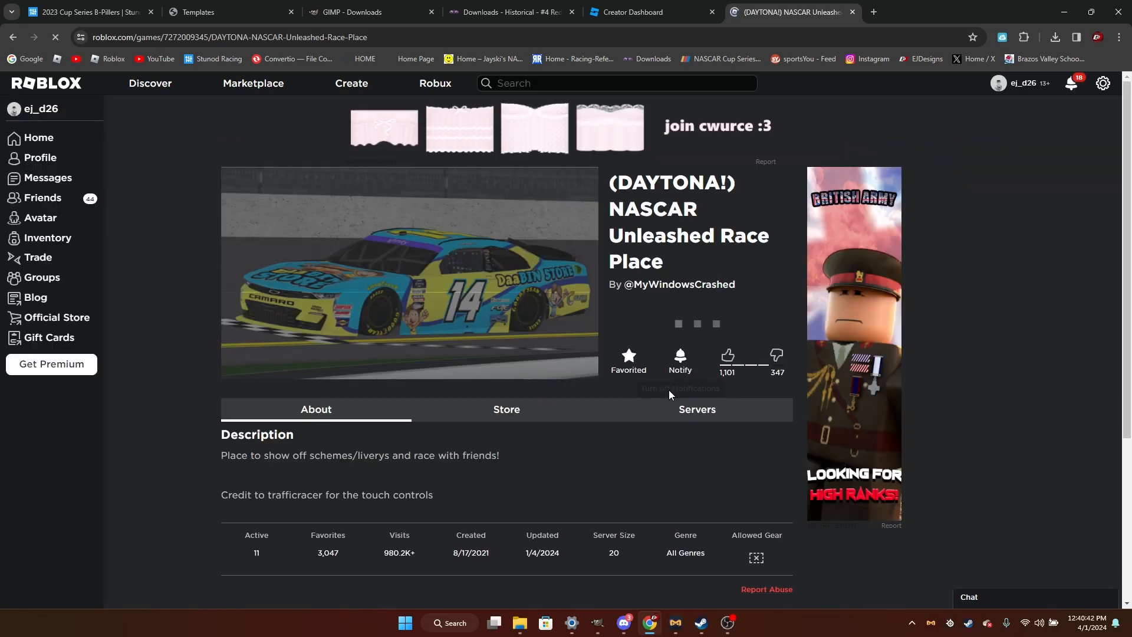
click(660, 409)
scroll(562, 434, down, 3)
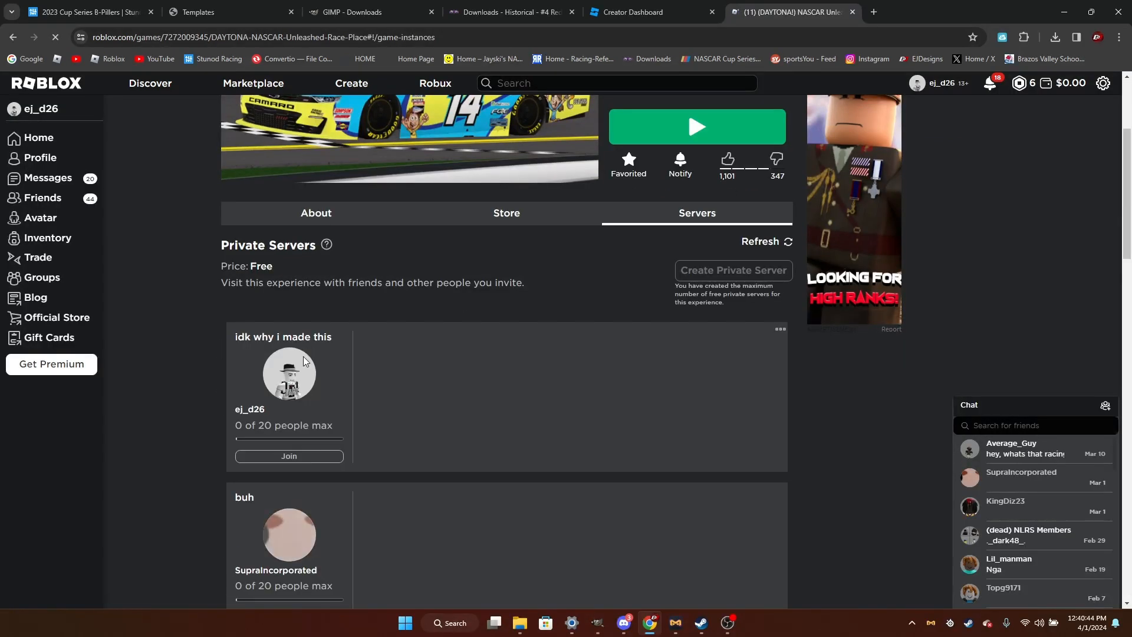
click(306, 365)
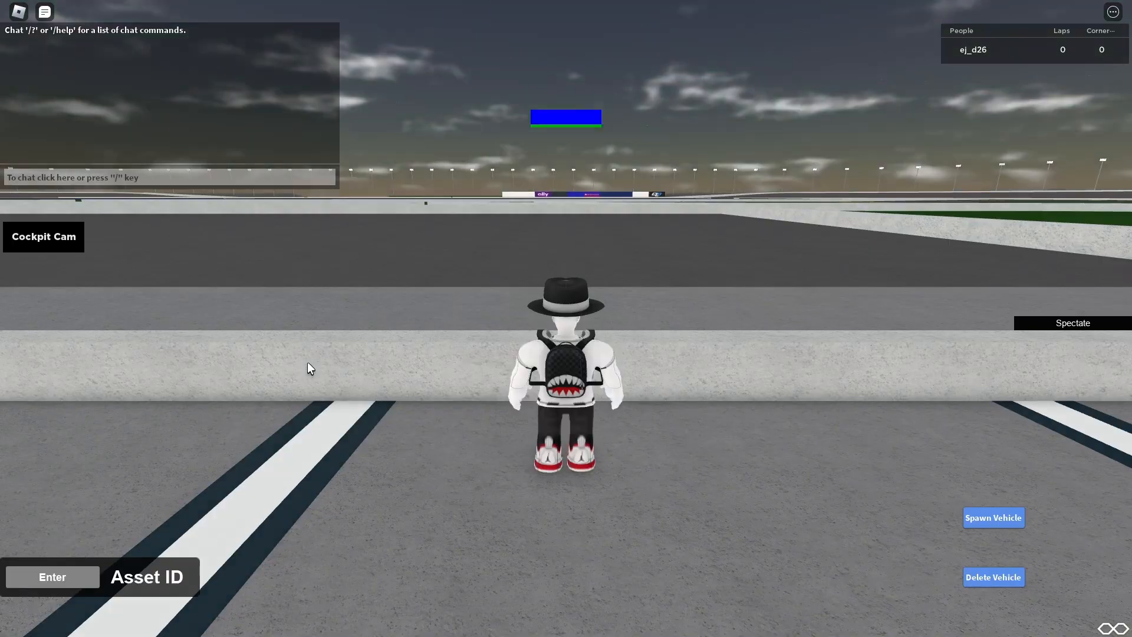
Walk the avatar along the pit stalls and spawn the NG:Camry there.
right_click(563, 188)
key(w)
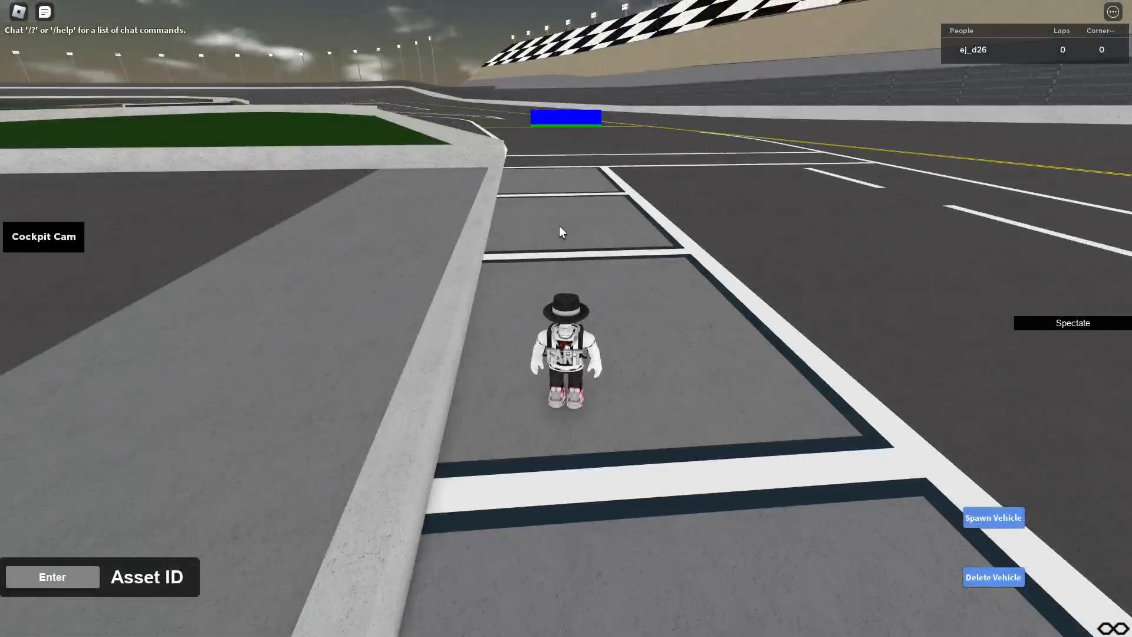
key(w)
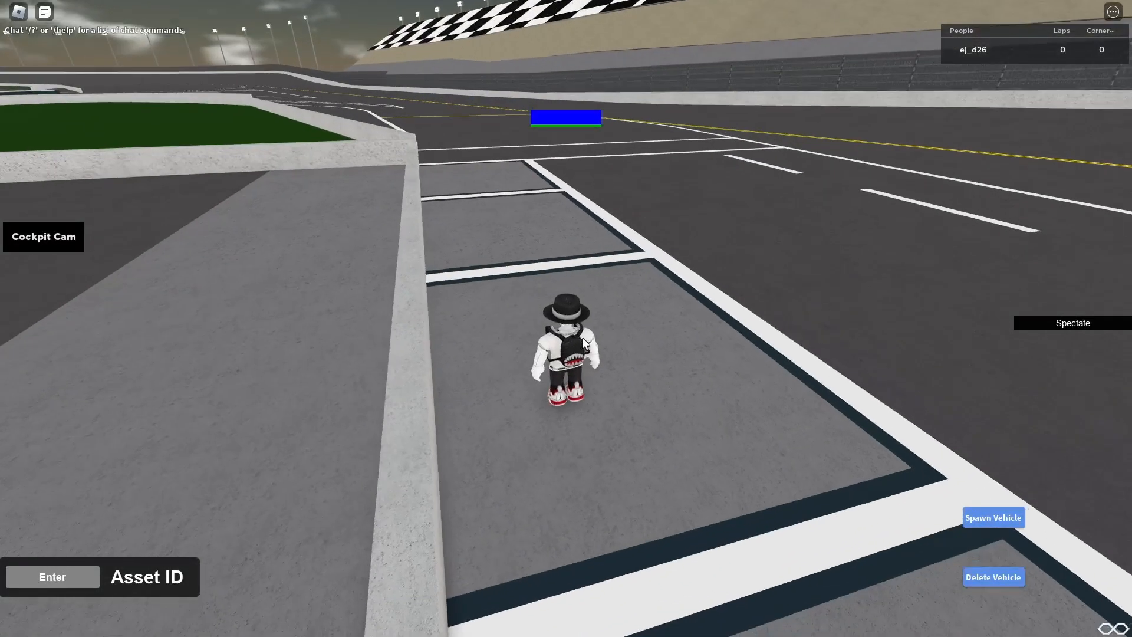
key(w)
click(993, 517)
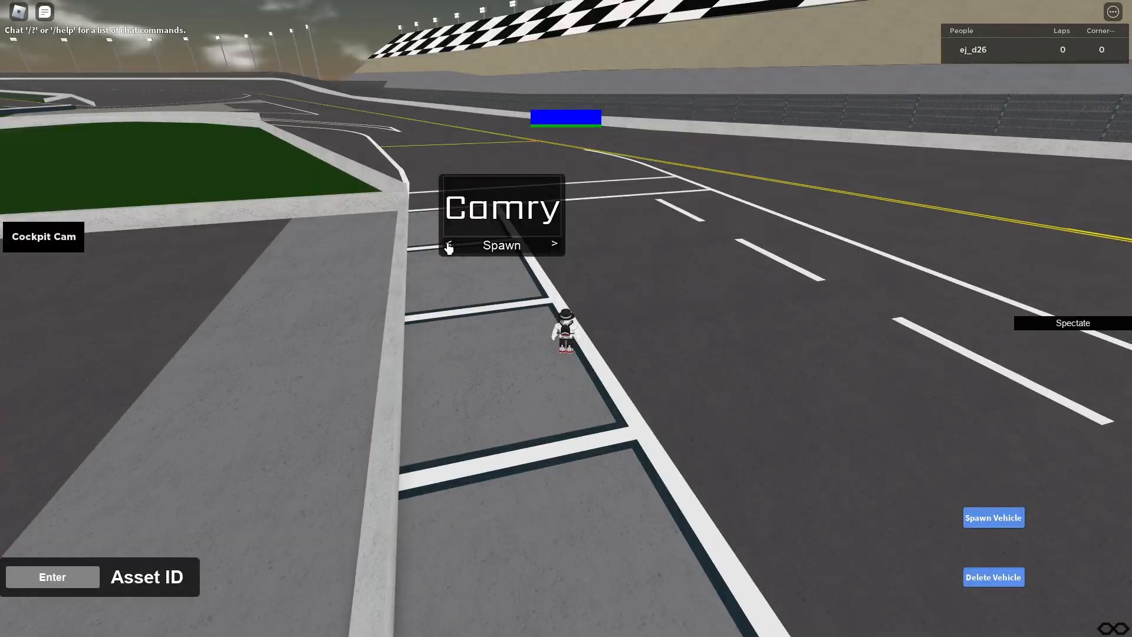
click(448, 245)
click(557, 248)
click(557, 249)
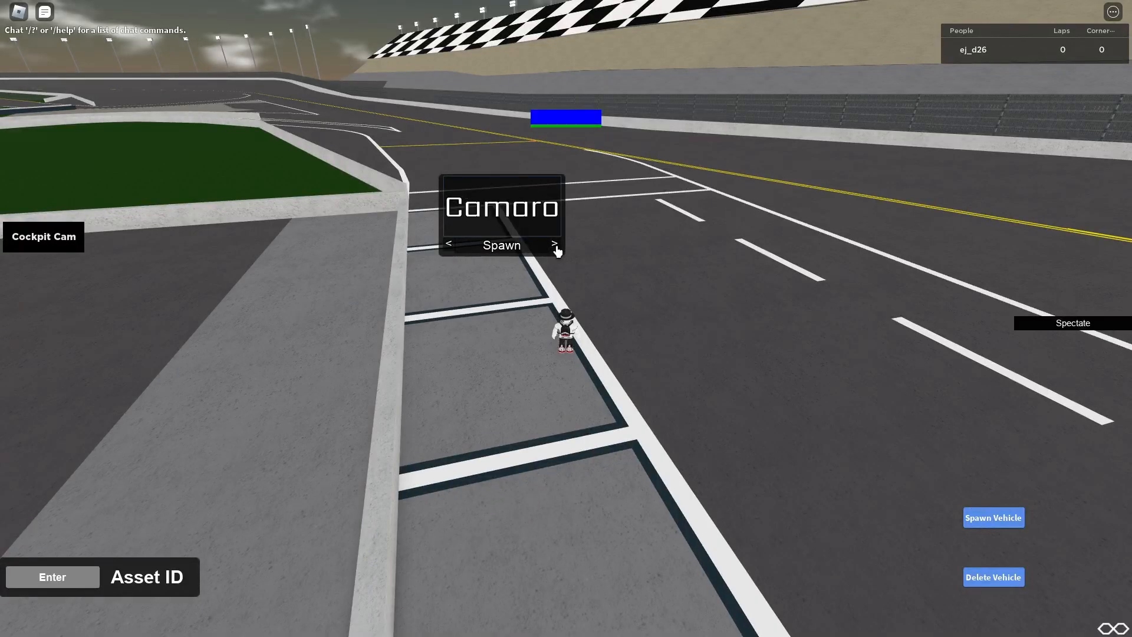
click(558, 250)
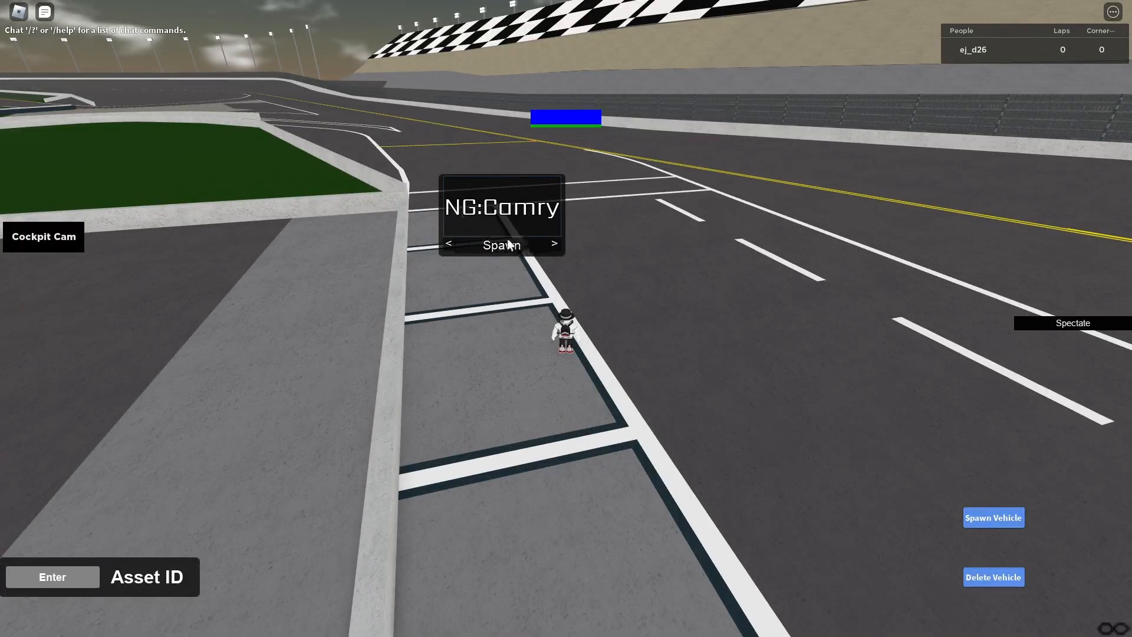
key(a)
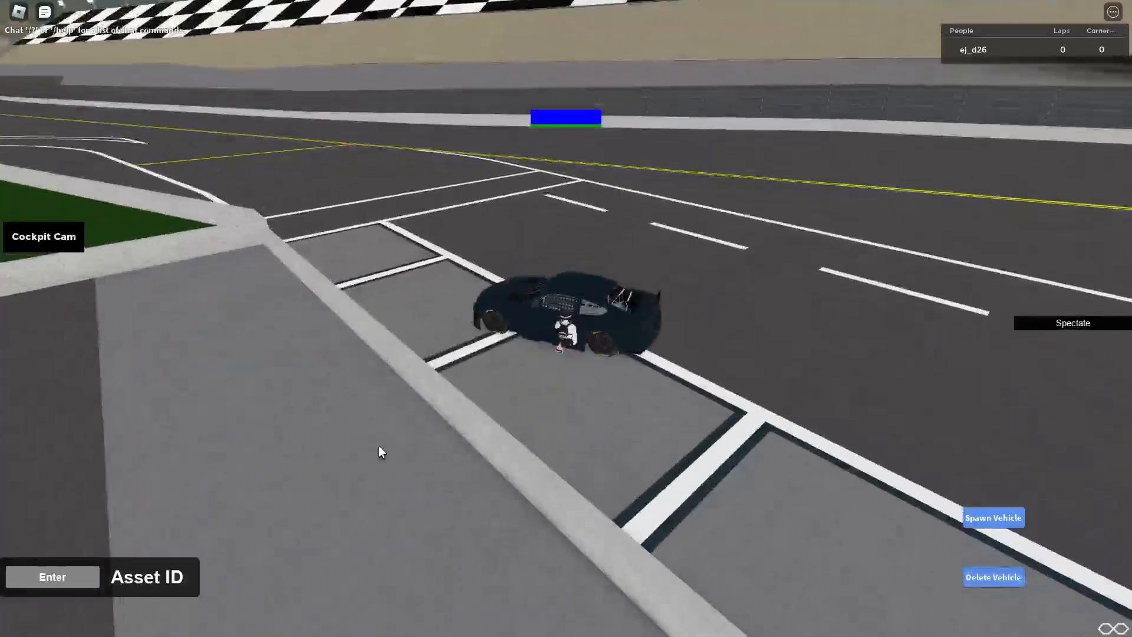
Turn the volume down in the experience's settings and resume play.
key(Escape)
click(491, 125)
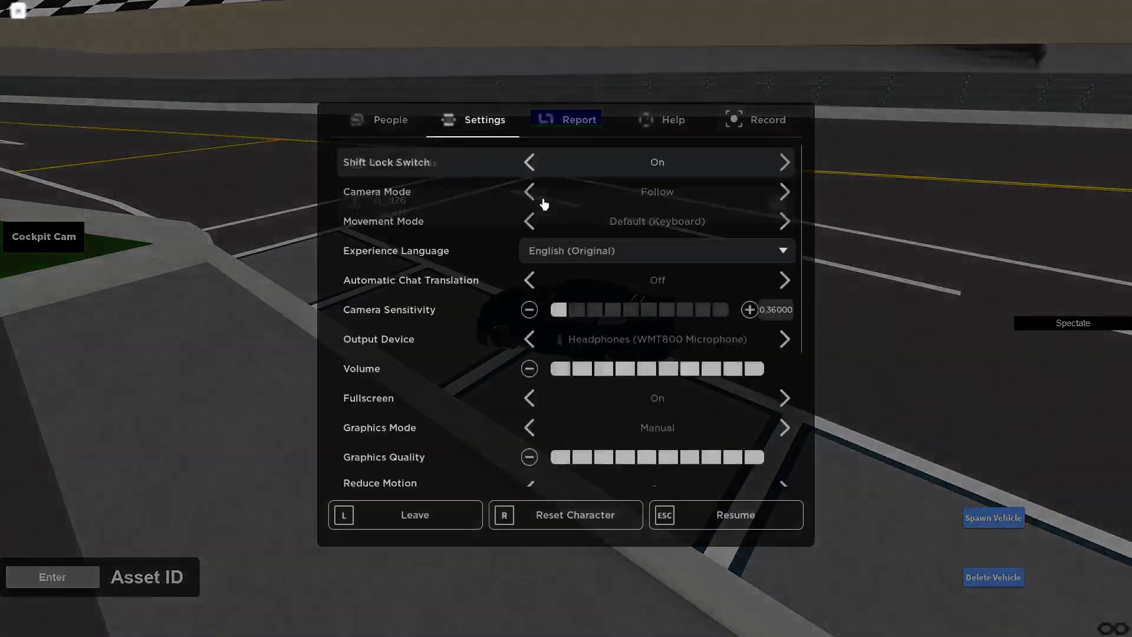
click(529, 310)
click(562, 310)
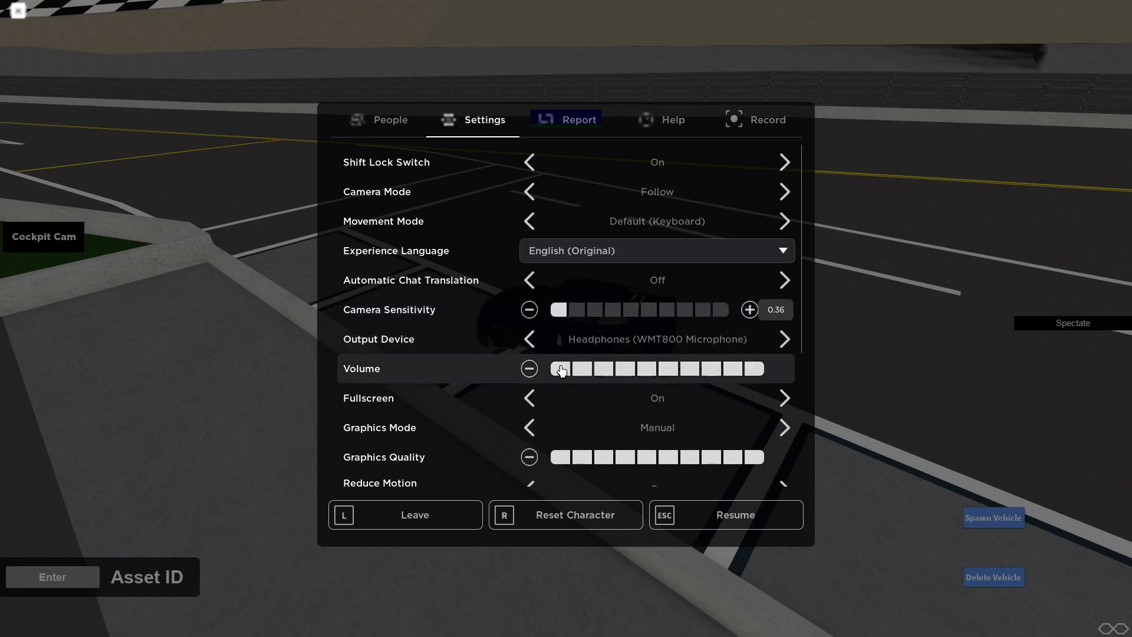
drag(561, 370, 501, 361)
key(Escape)
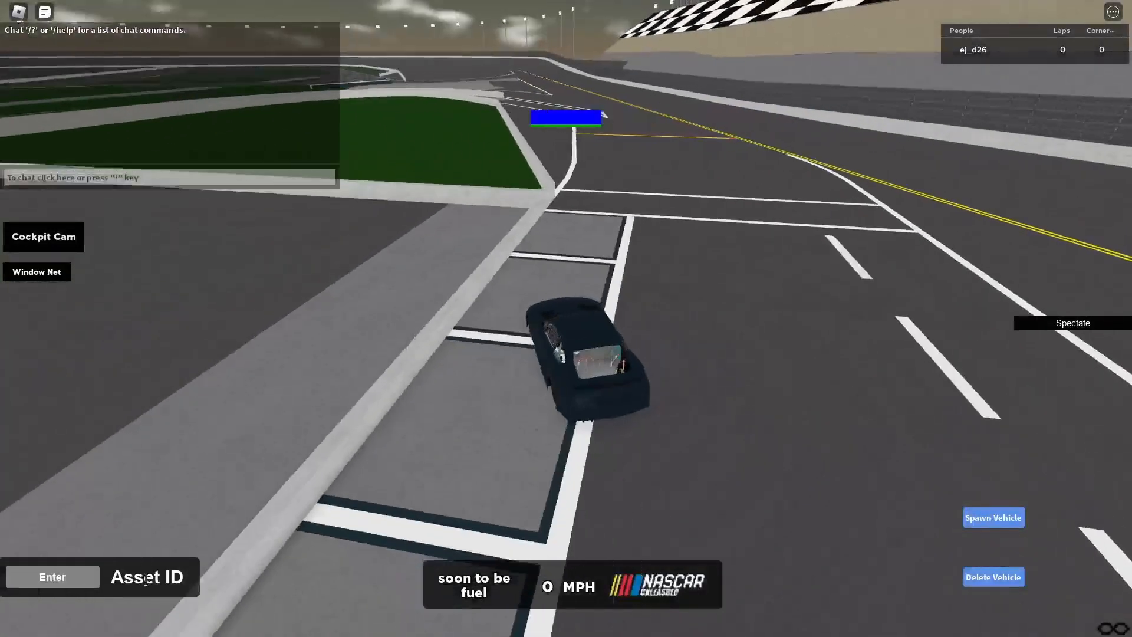
Paste the copied image asset ID and apply it as the paint scheme of the spawned car.
click(148, 578)
key(ctrl+v)
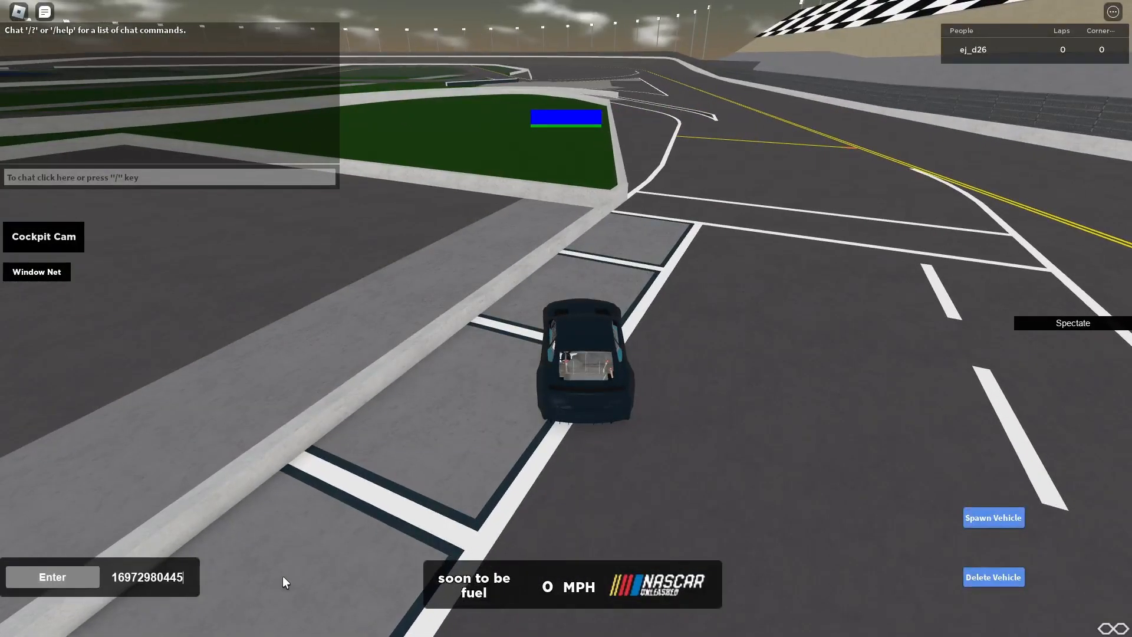
drag(282, 576, 371, 561)
click(83, 578)
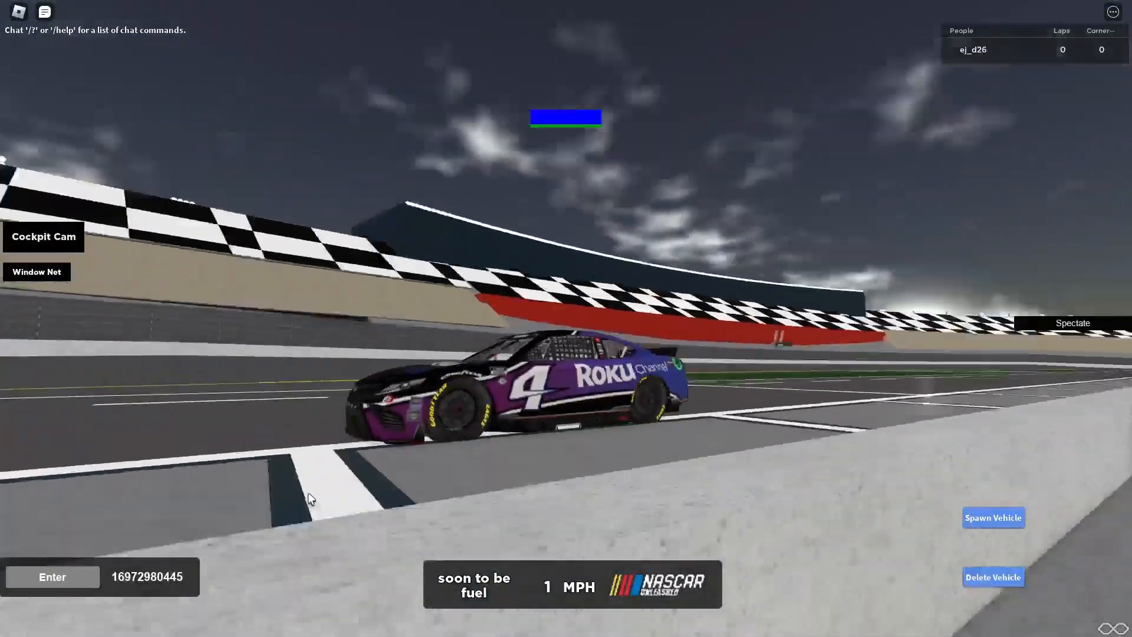
Examine the Roku paint scheme on the car's sides, rear and roof.
right_click(308, 494)
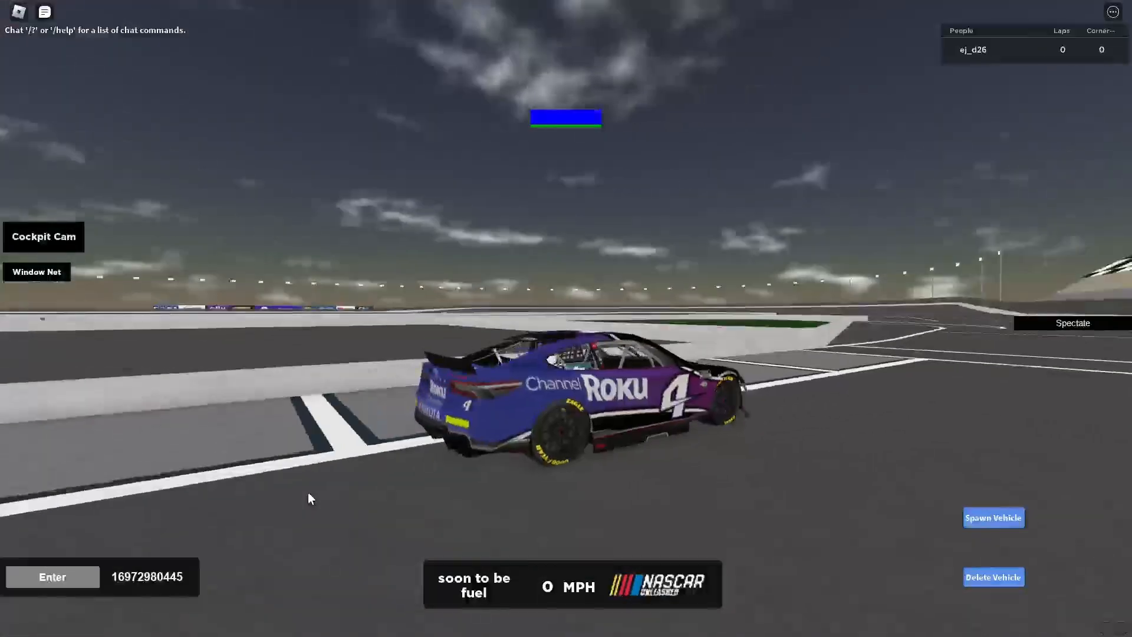
right_click(308, 493)
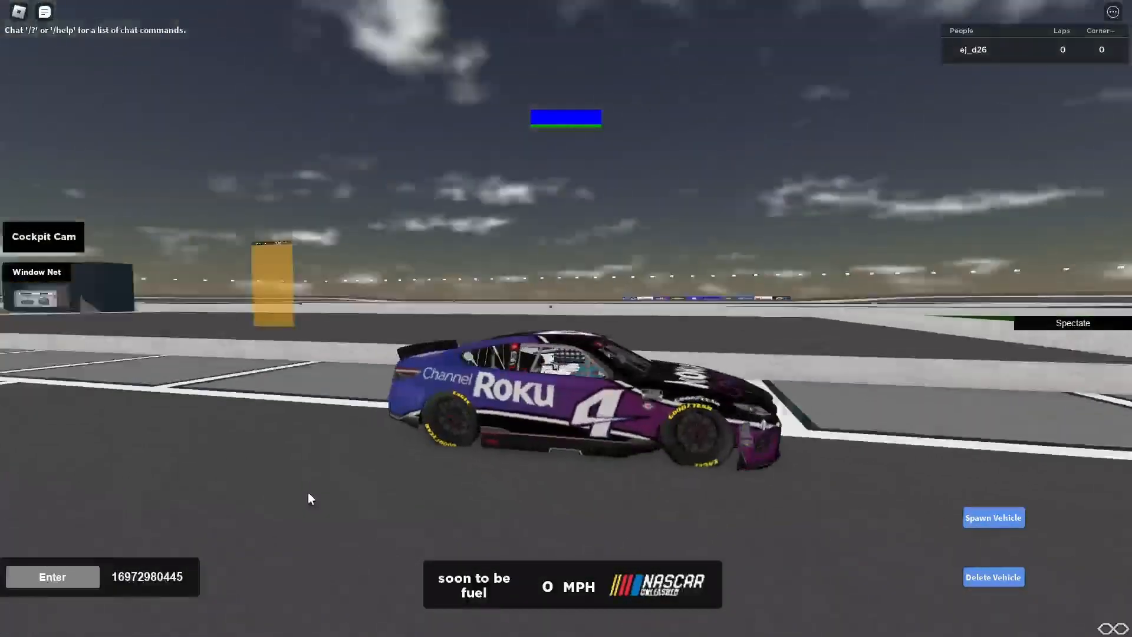
right_click(308, 493)
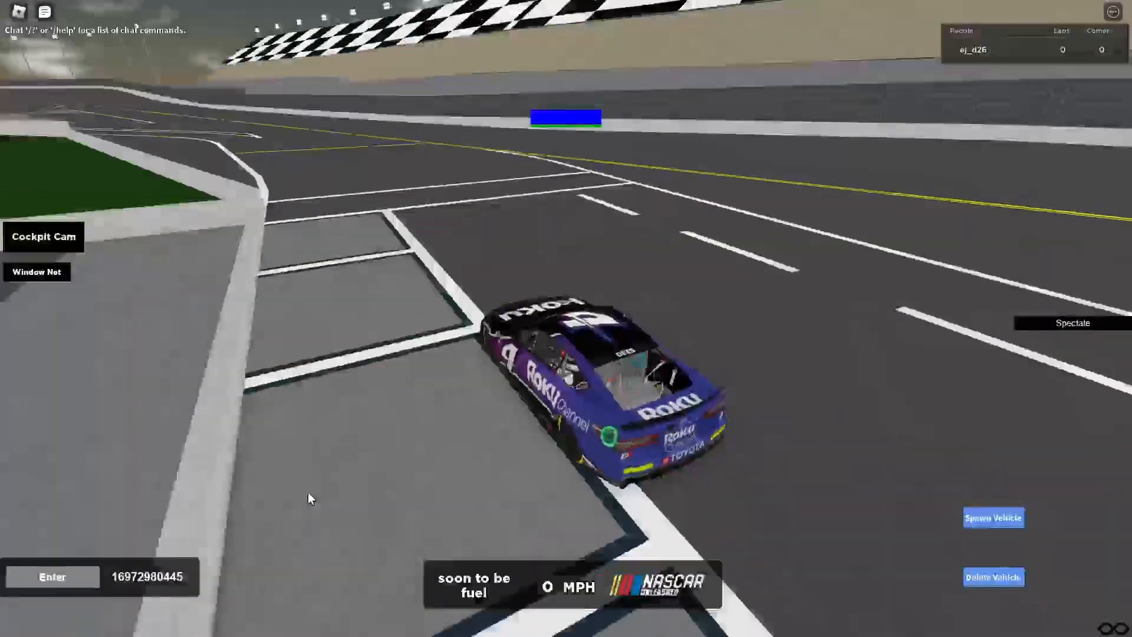
key(w)
right_click(307, 494)
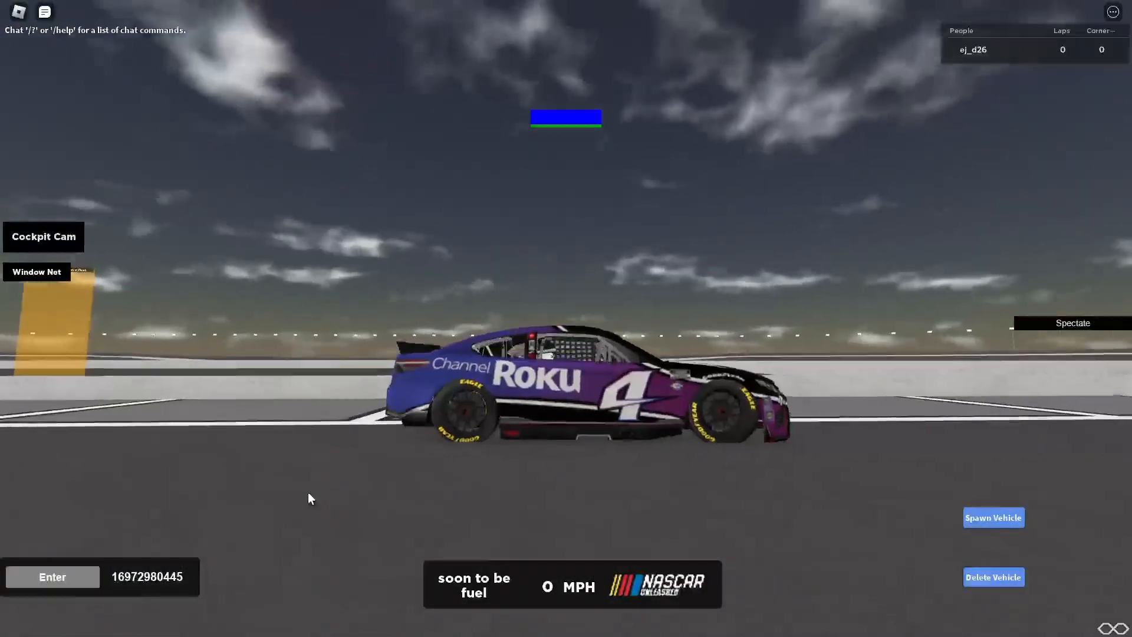
Inspect the number 4, the Roku Channel side logos, the rear bumper and the hood lettering up close from around the parked car.
right_click(308, 493)
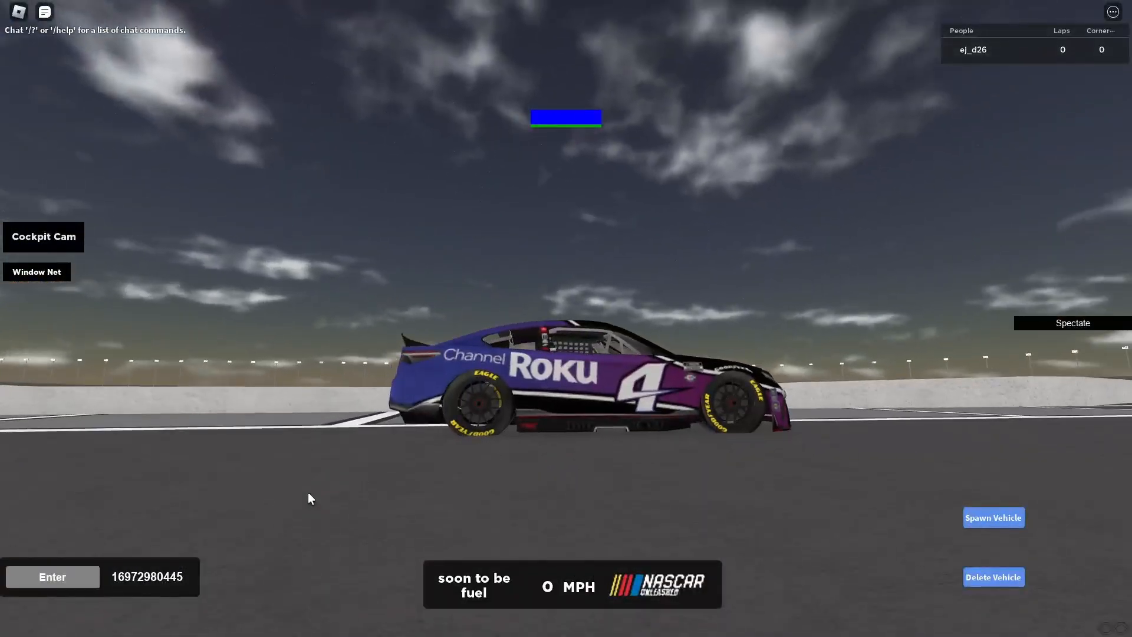
right_click(308, 493)
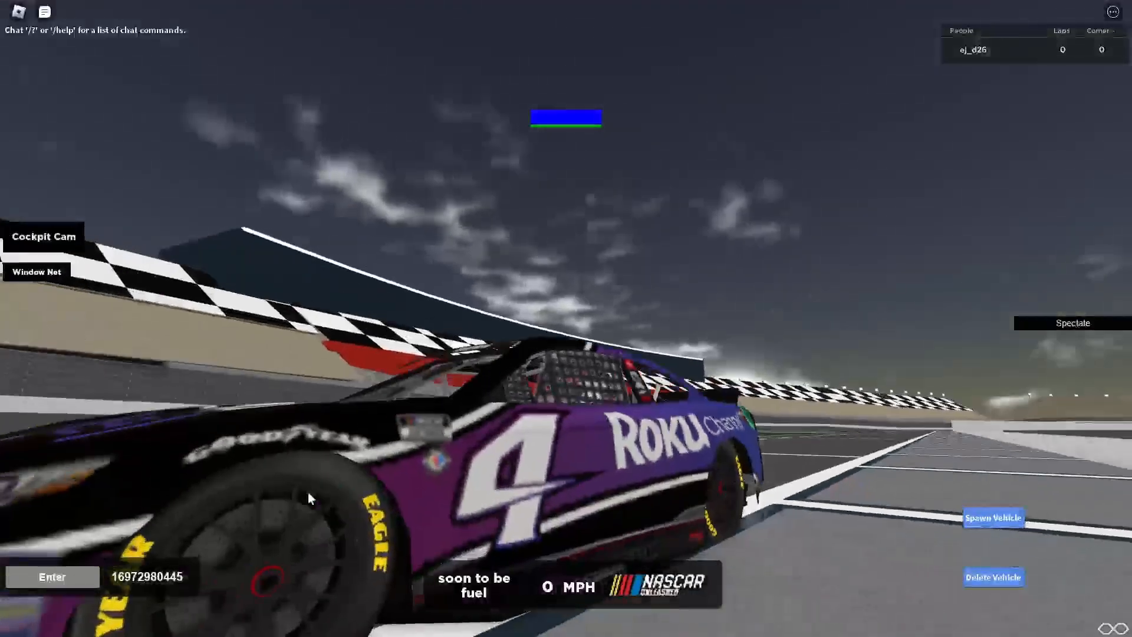
right_click(308, 493)
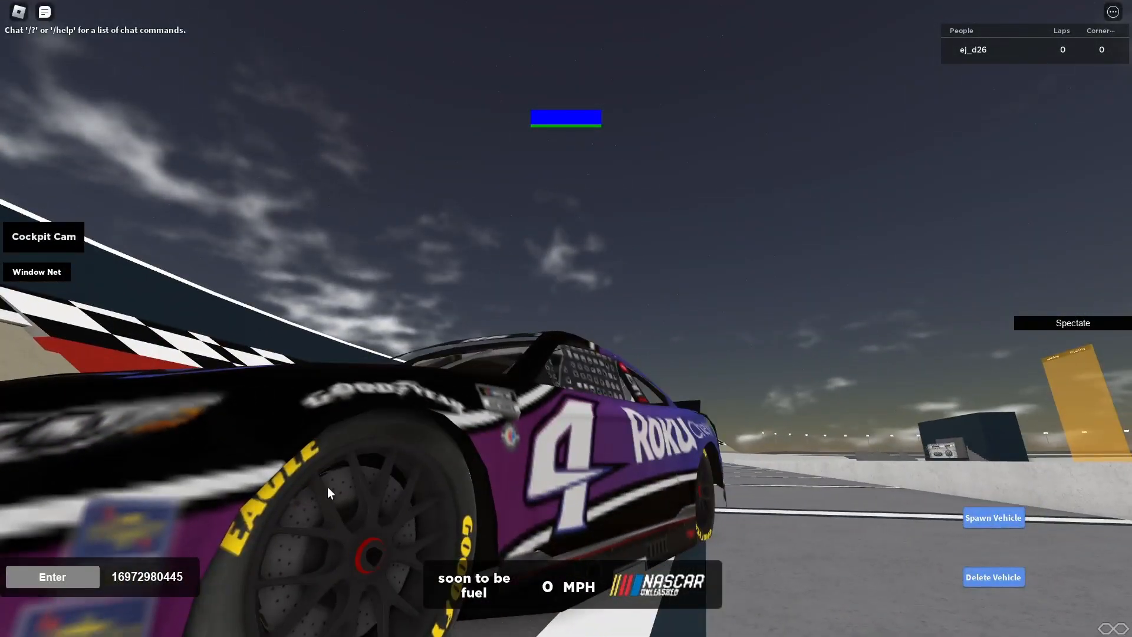
right_click(357, 501)
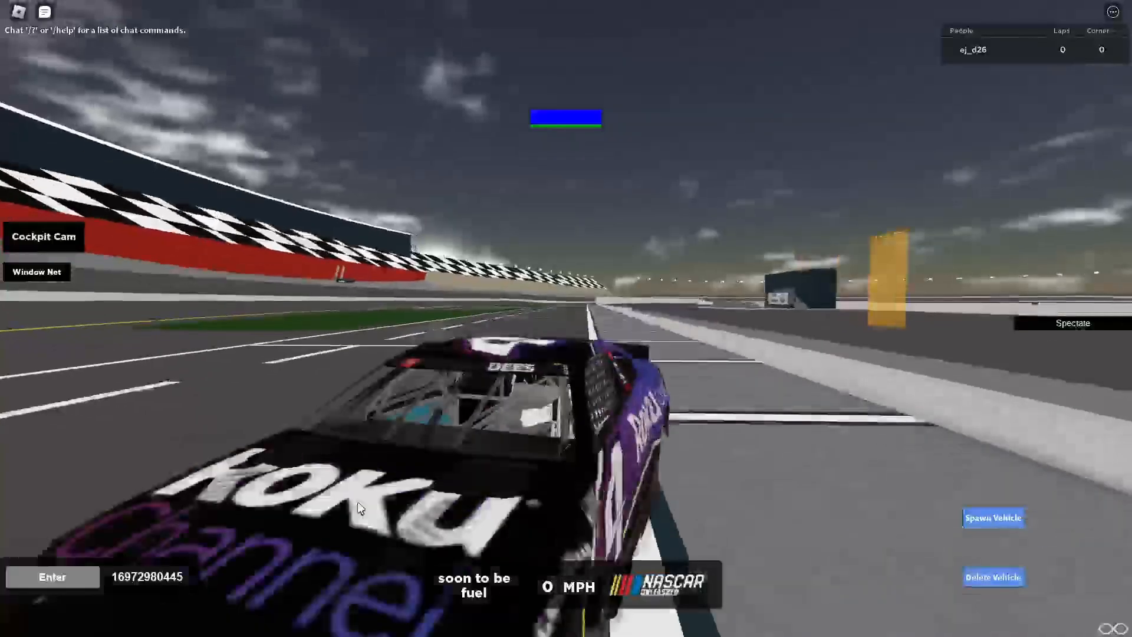
right_click(357, 501)
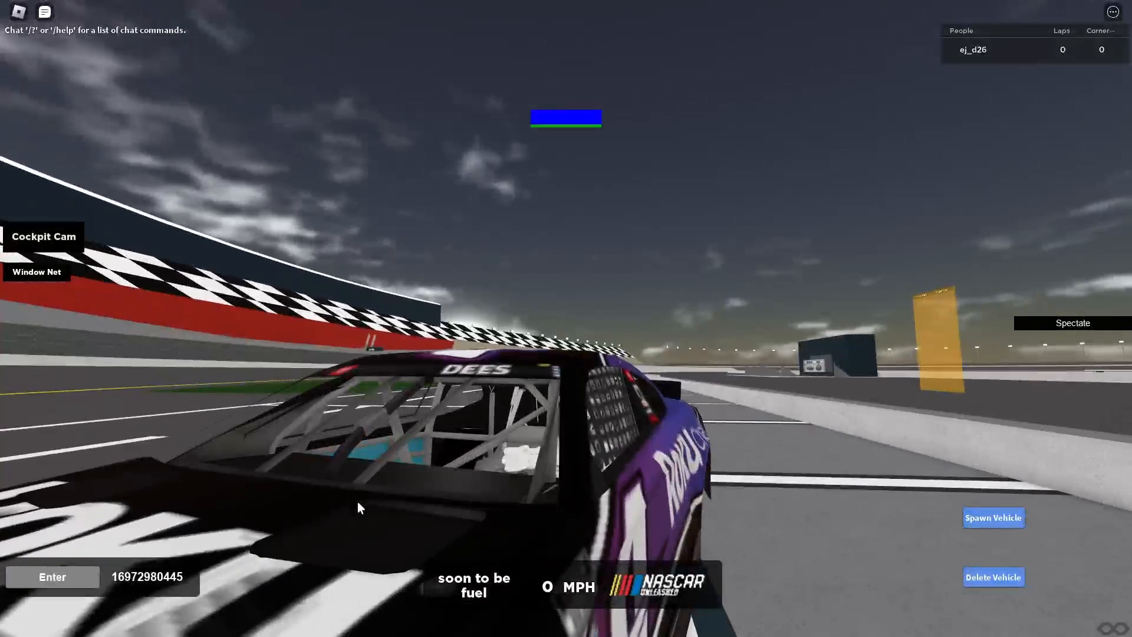
right_click(357, 501)
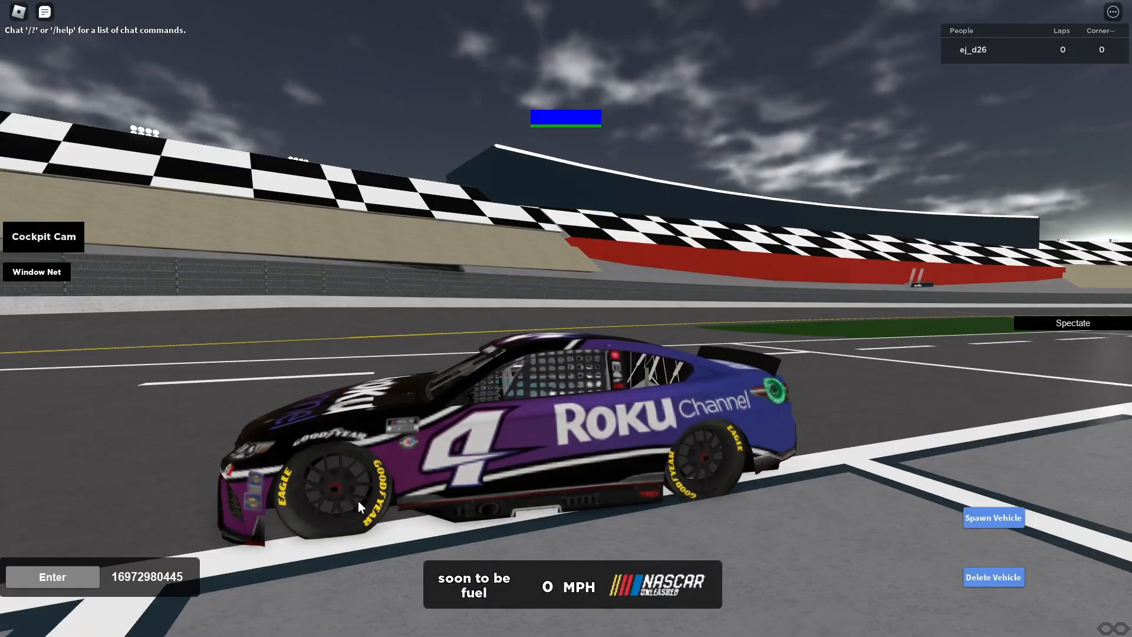
right_click(359, 500)
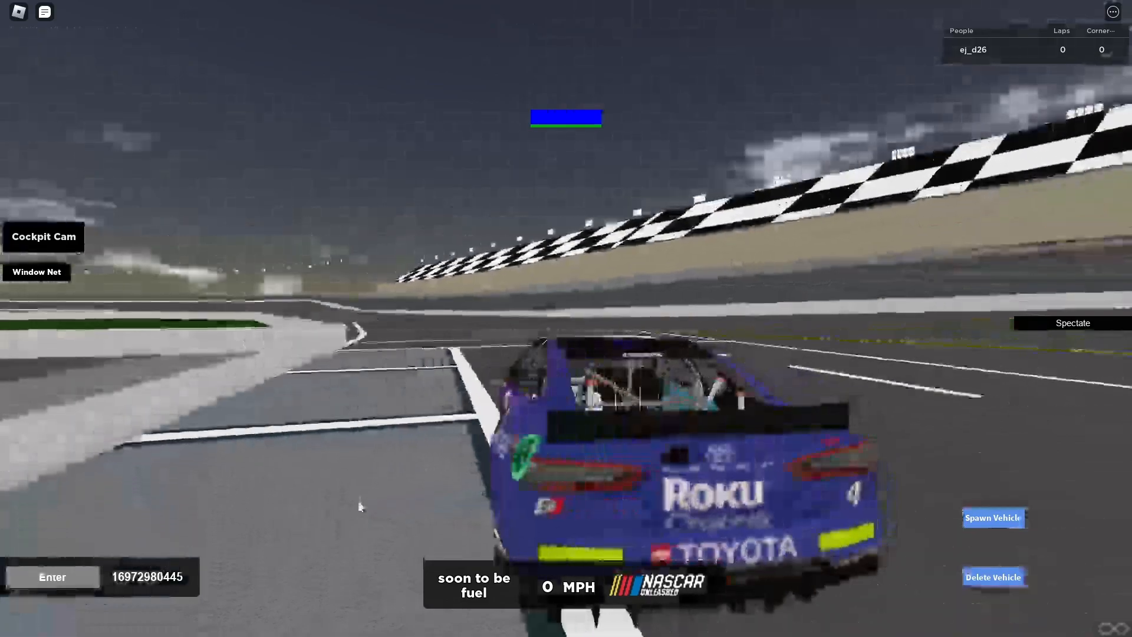
right_click(342, 506)
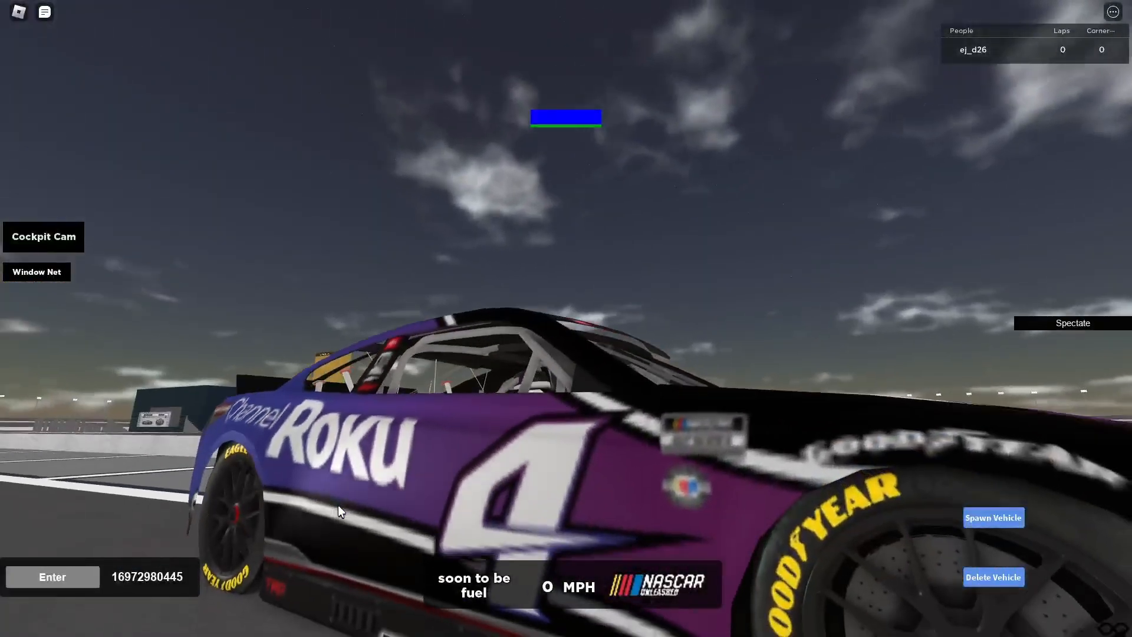
right_click(339, 506)
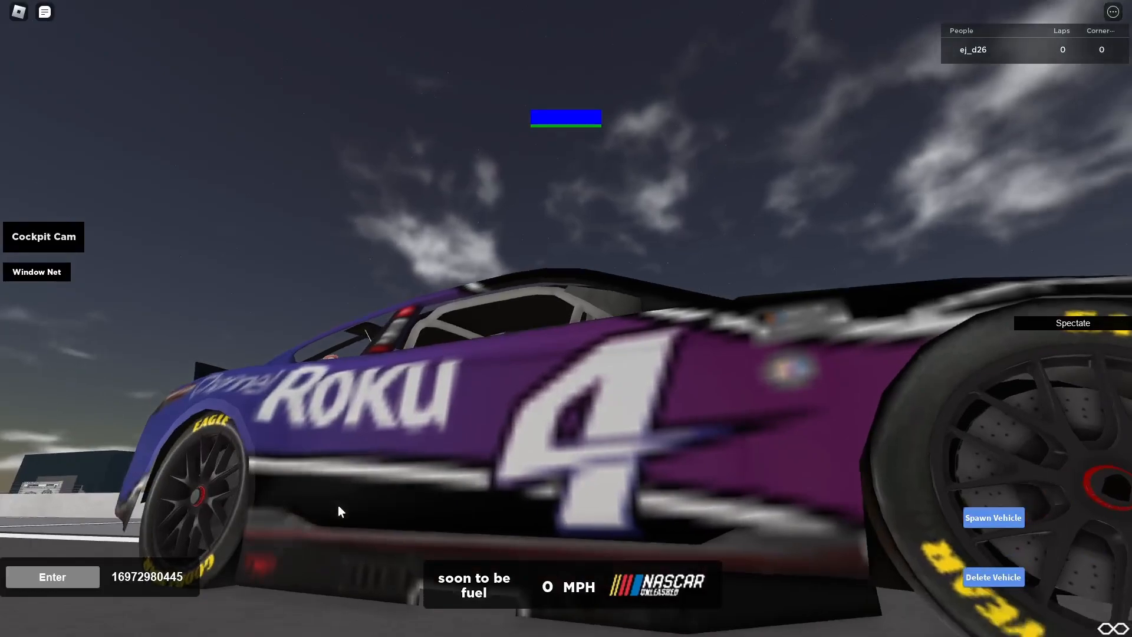
right_click(339, 506)
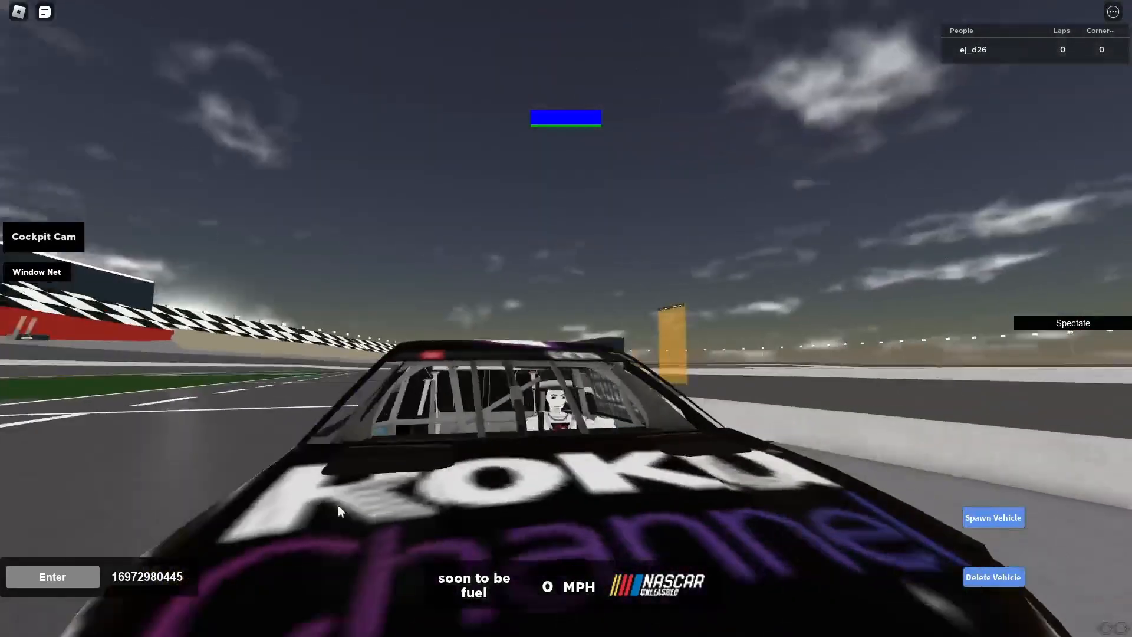
Drive the car a short way along pit road, stop it and inspect the paint on its nose and hood.
key(w)
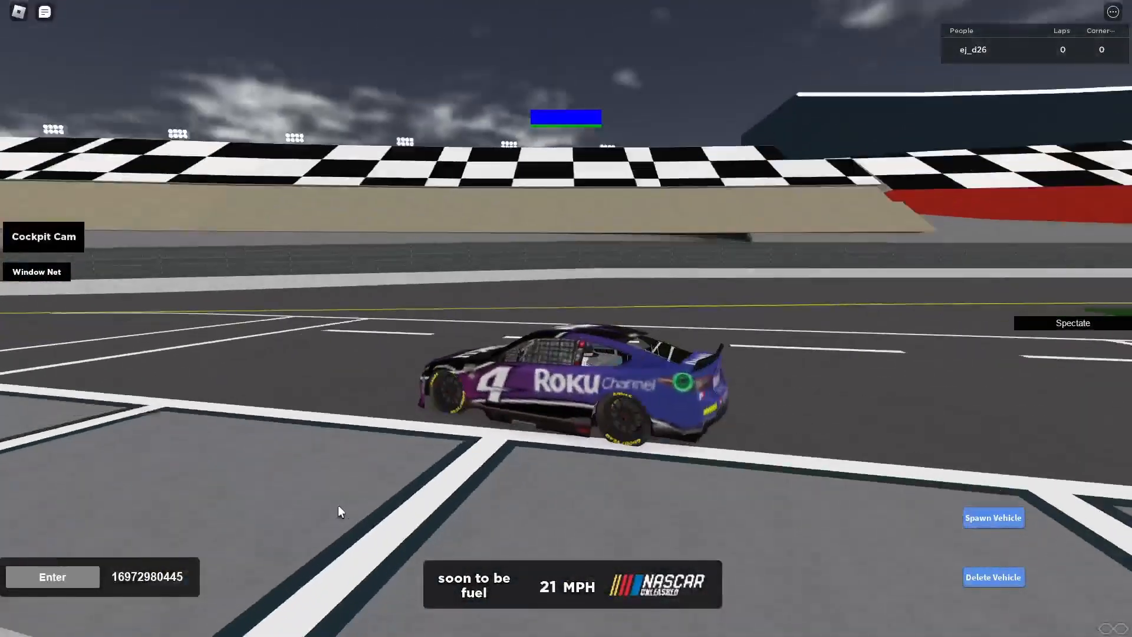
key(s)
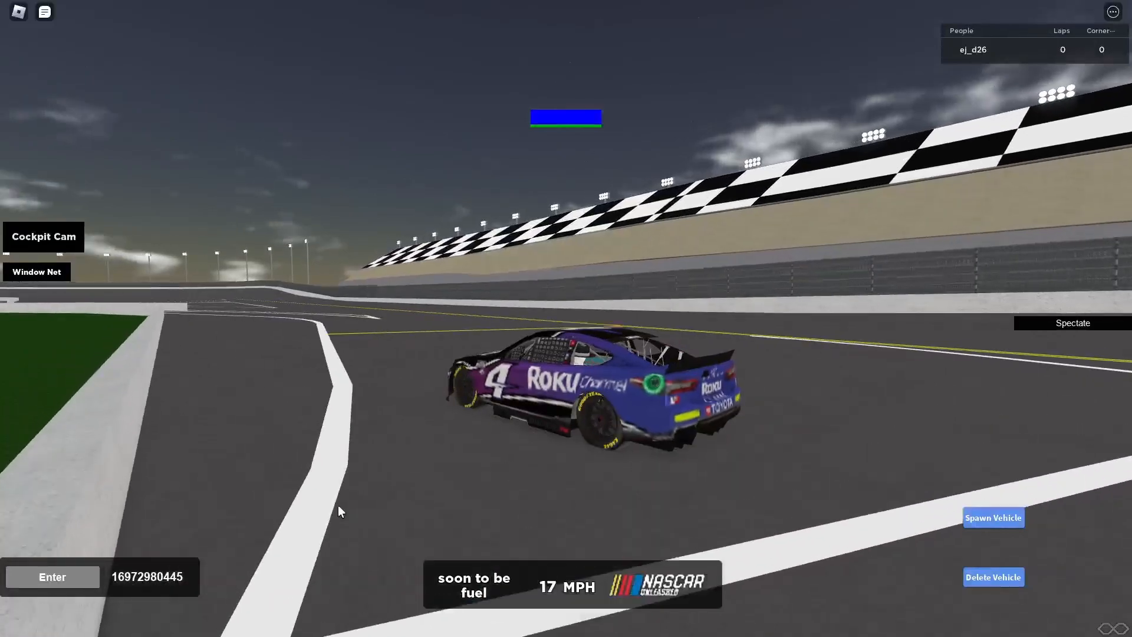
right_click(339, 506)
key(w)
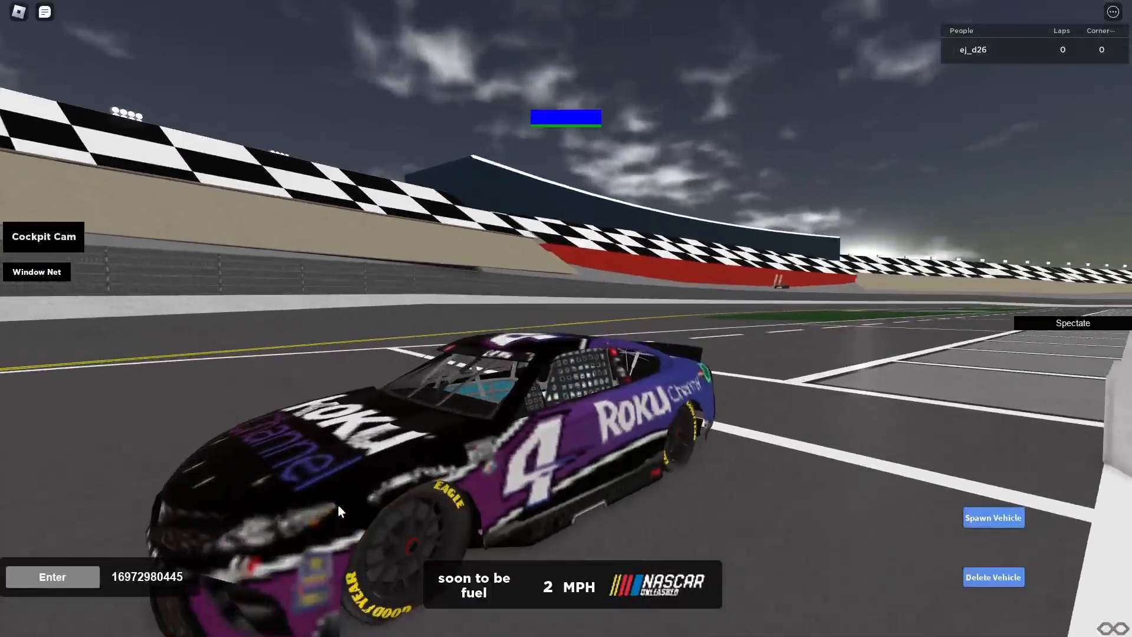
right_click(339, 506)
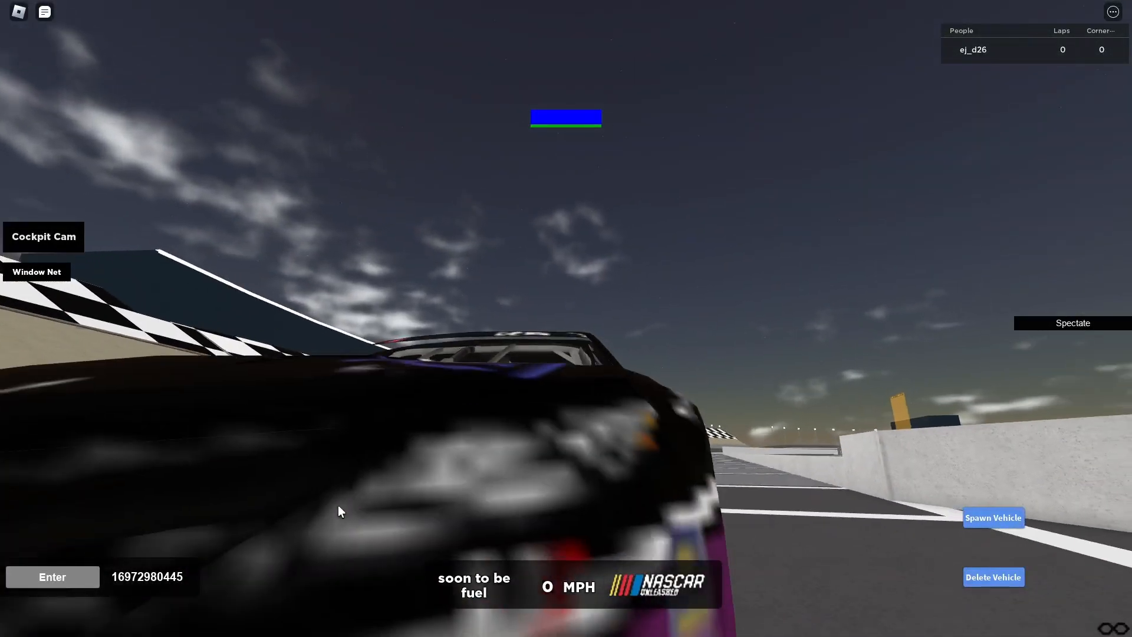
right_click(339, 506)
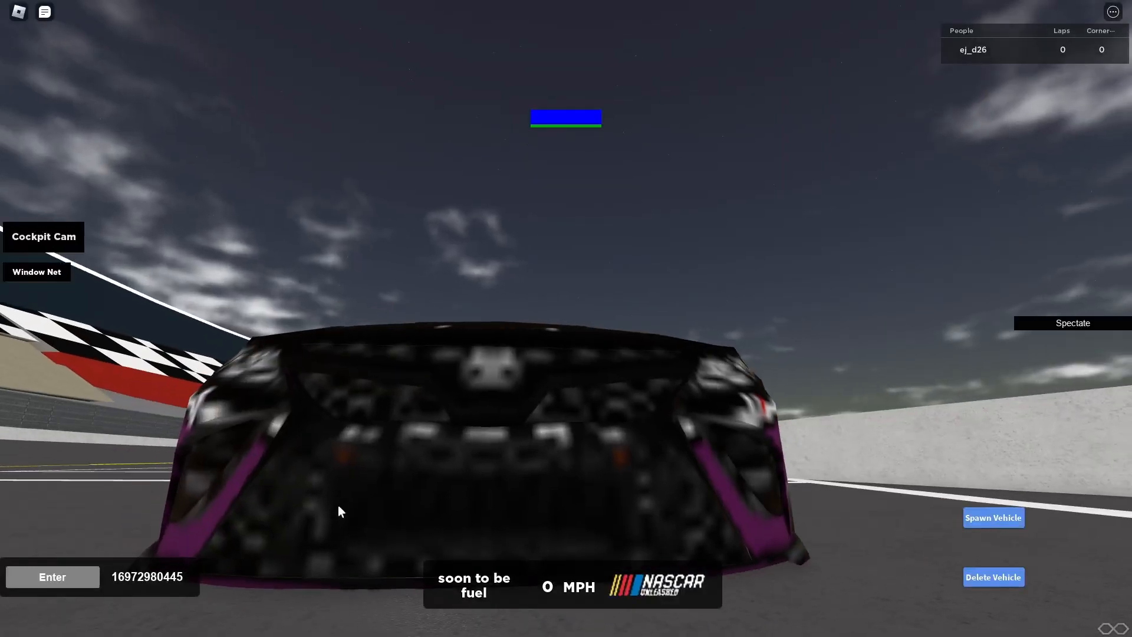
right_click(338, 506)
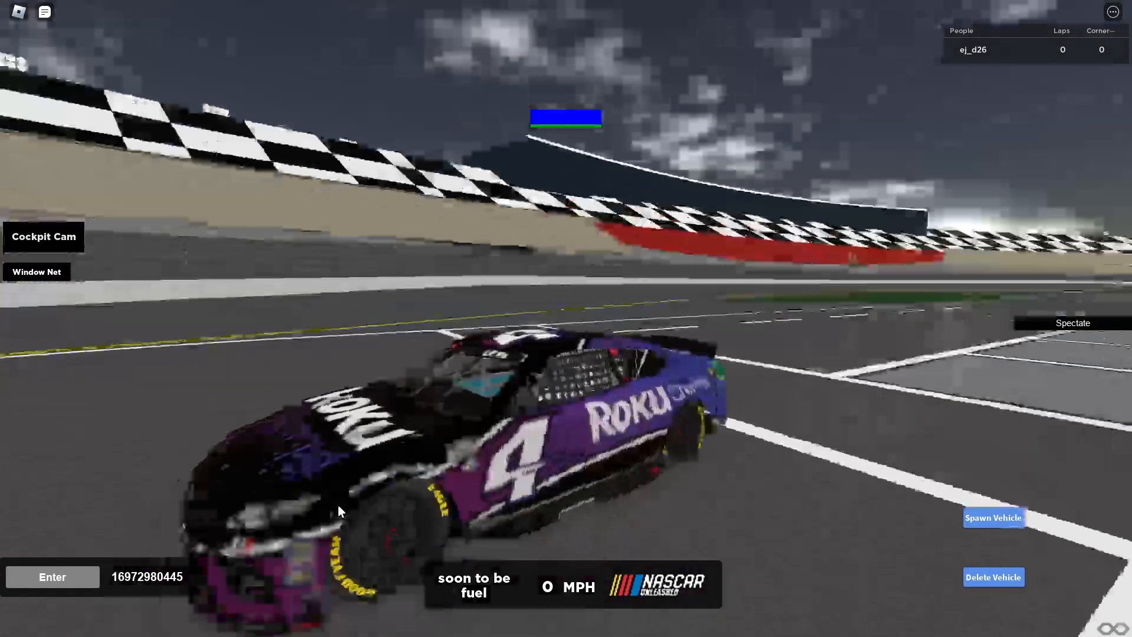
Exit the racing experience by closing the Roblox window.
key(Escape)
click(329, 512)
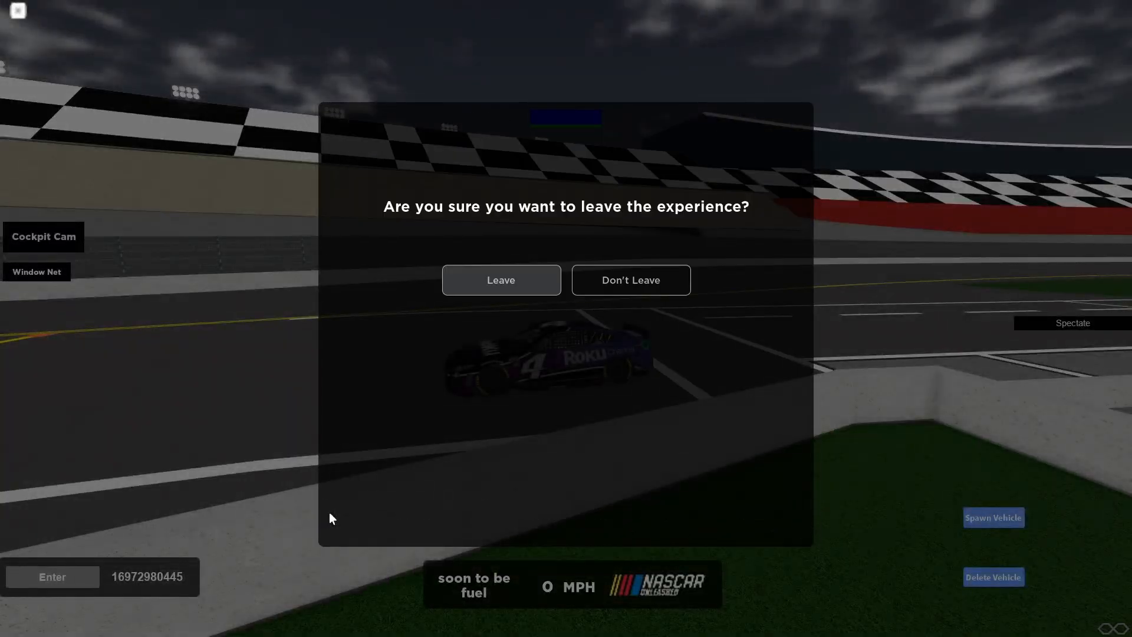
key(super)
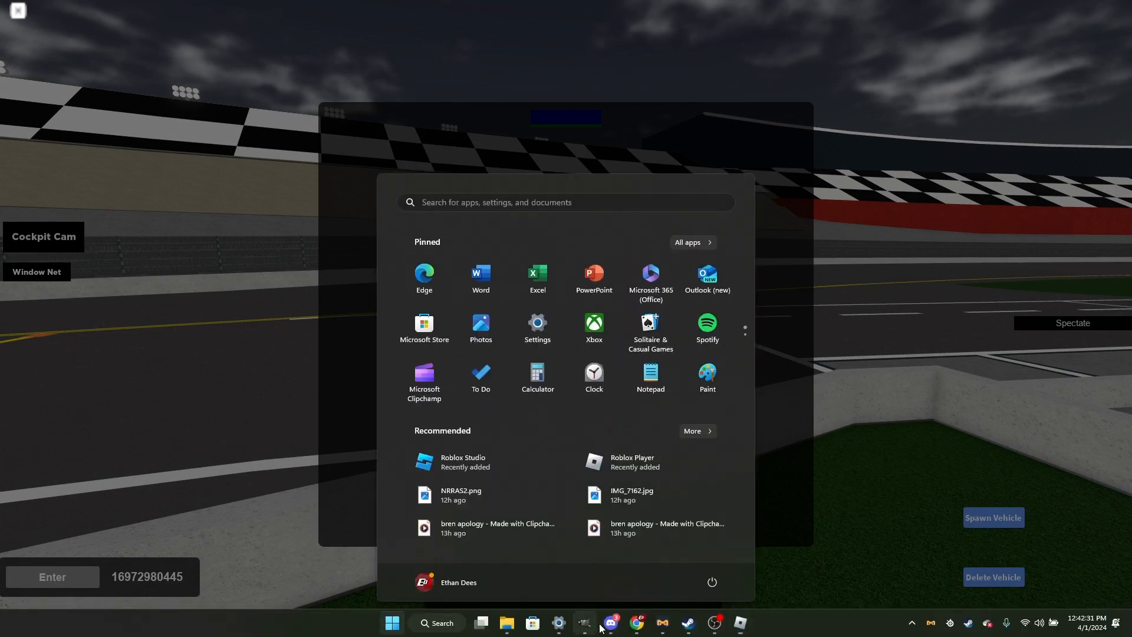
click(607, 624)
mouse_move(743, 625)
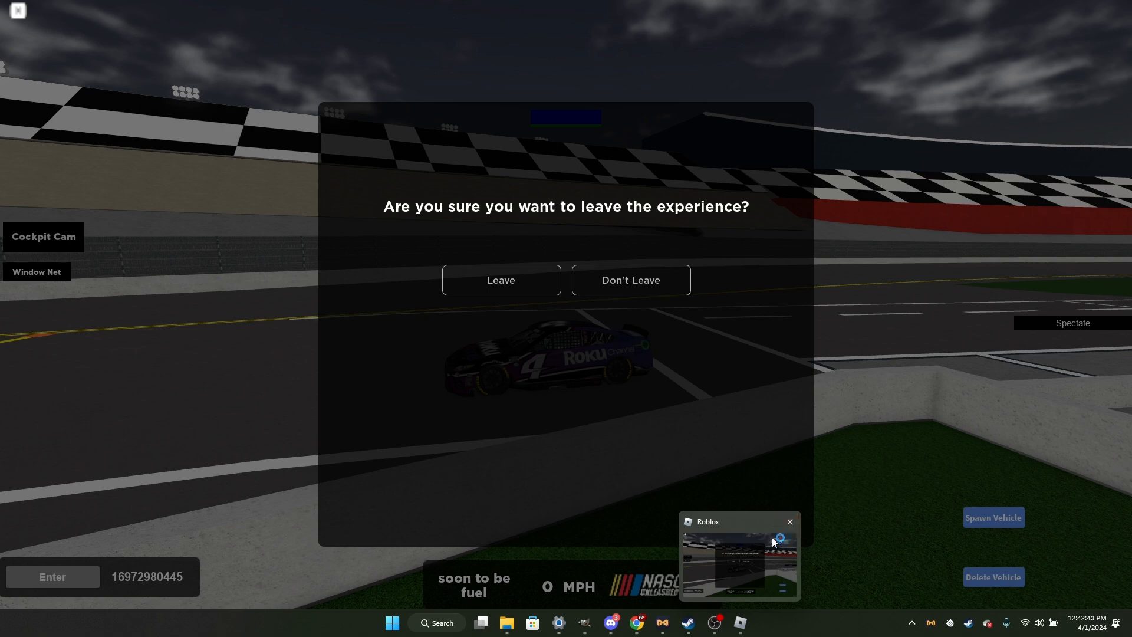
mouse_move(621, 628)
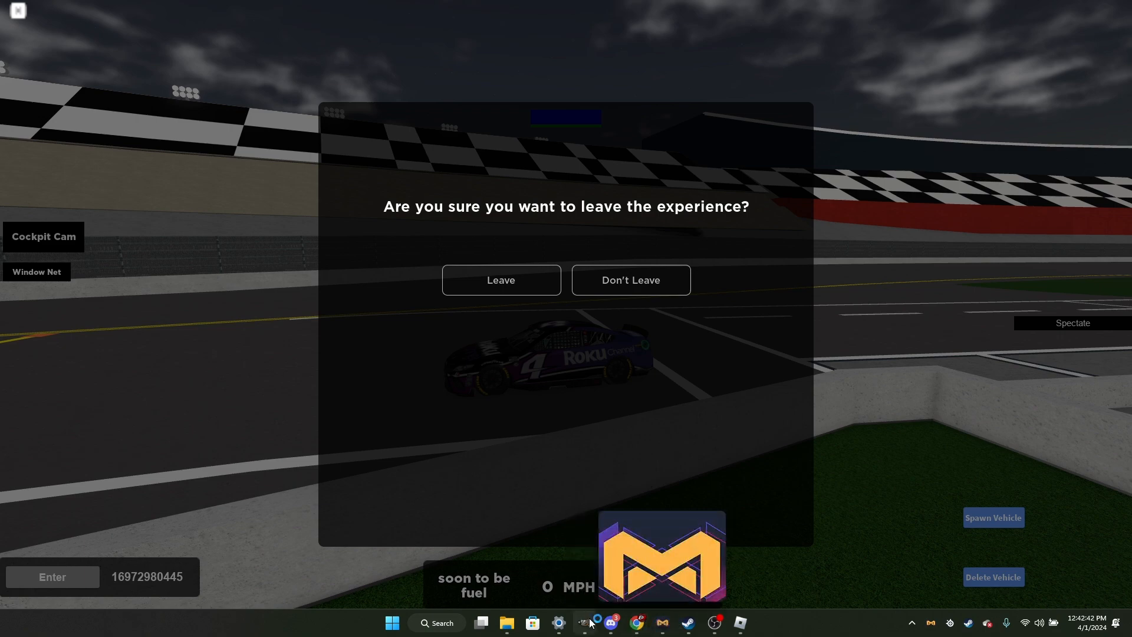
click(740, 623)
mouse_move(788, 531)
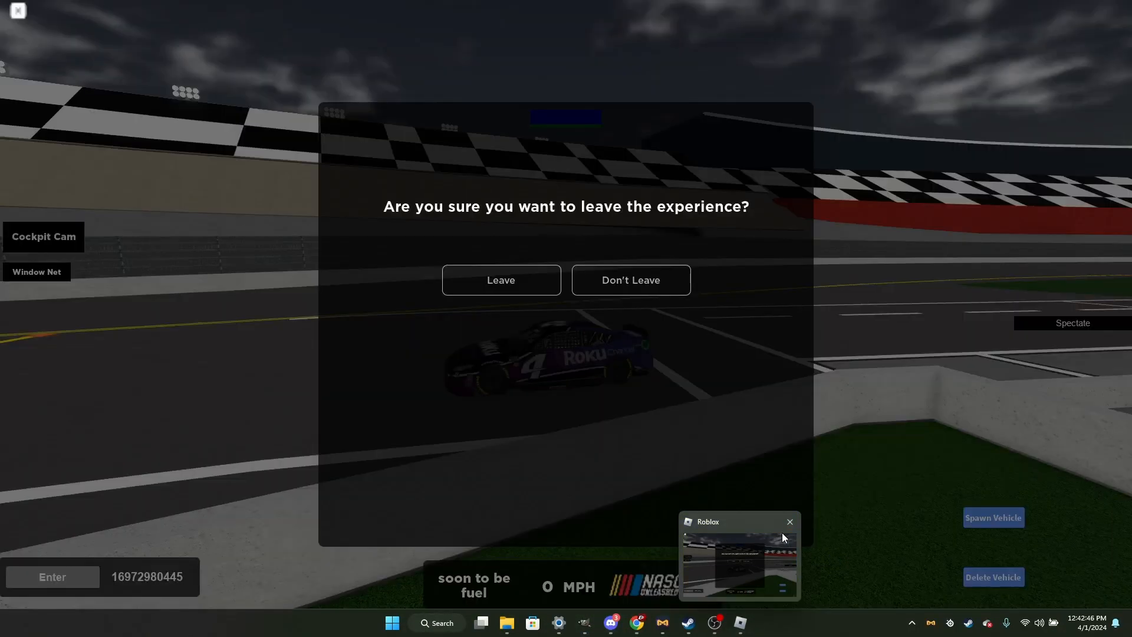
click(790, 522)
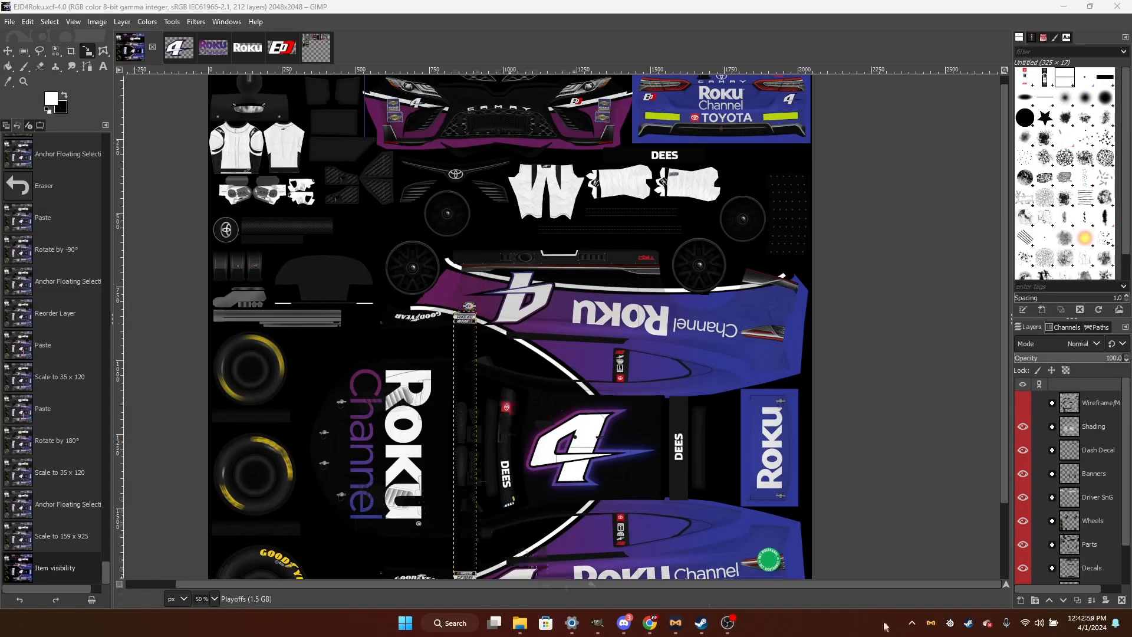
key(super+d)
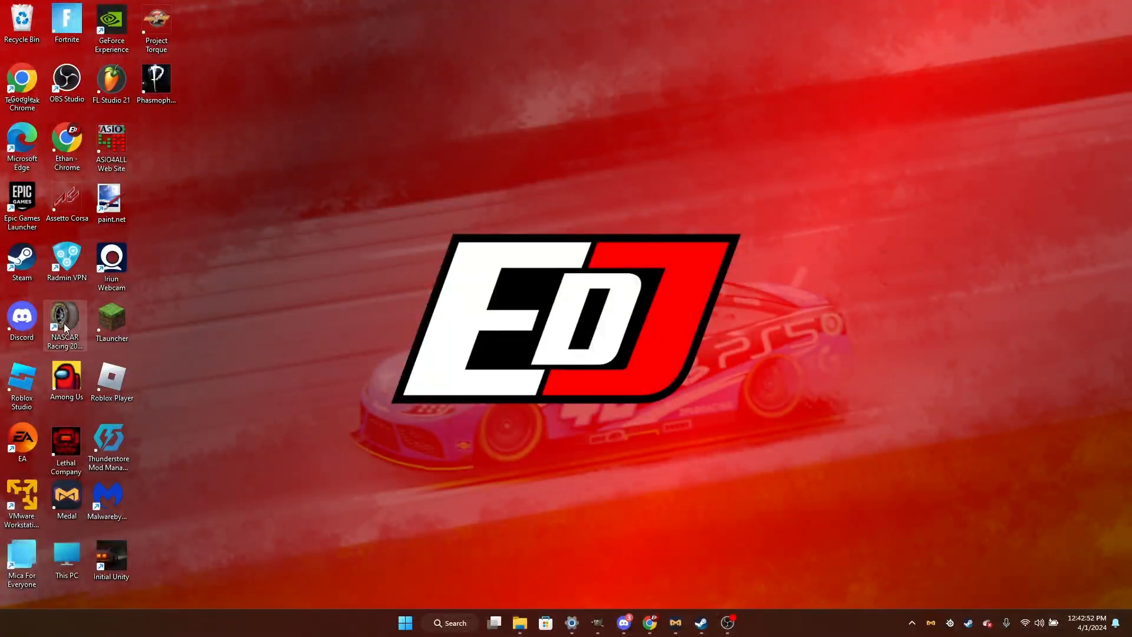
click(67, 317)
click(211, 313)
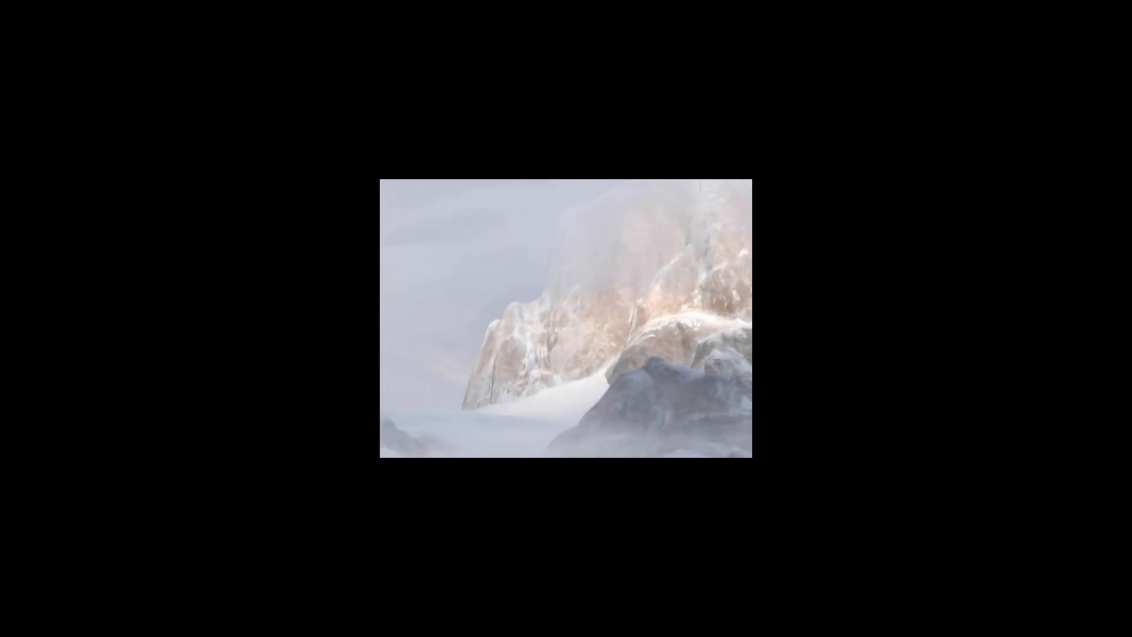
key(Escape)
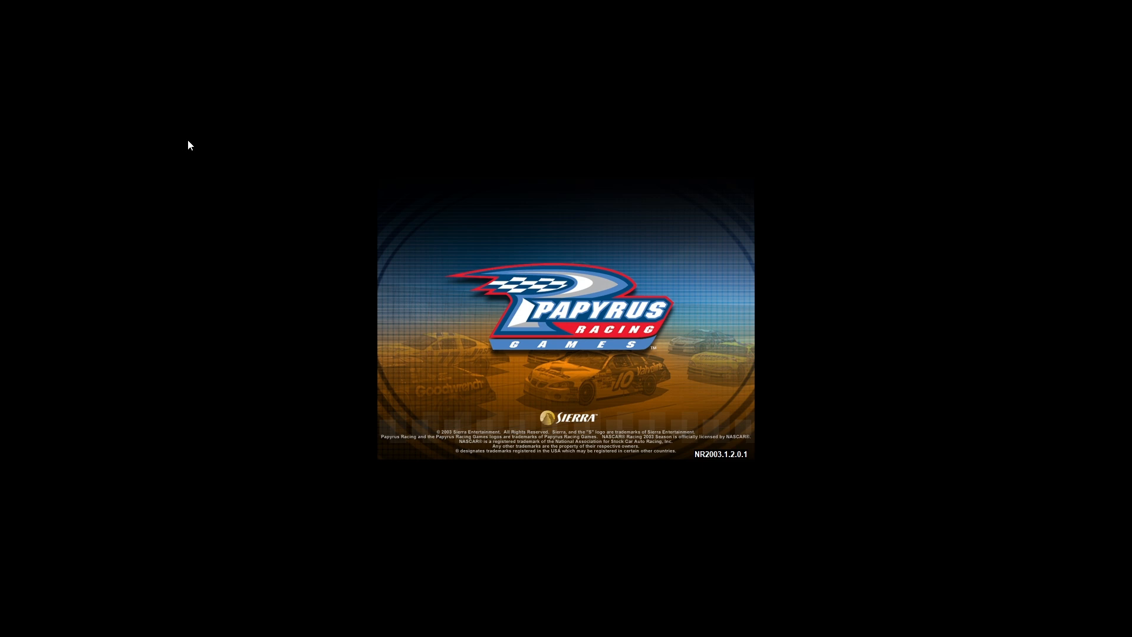
key(super)
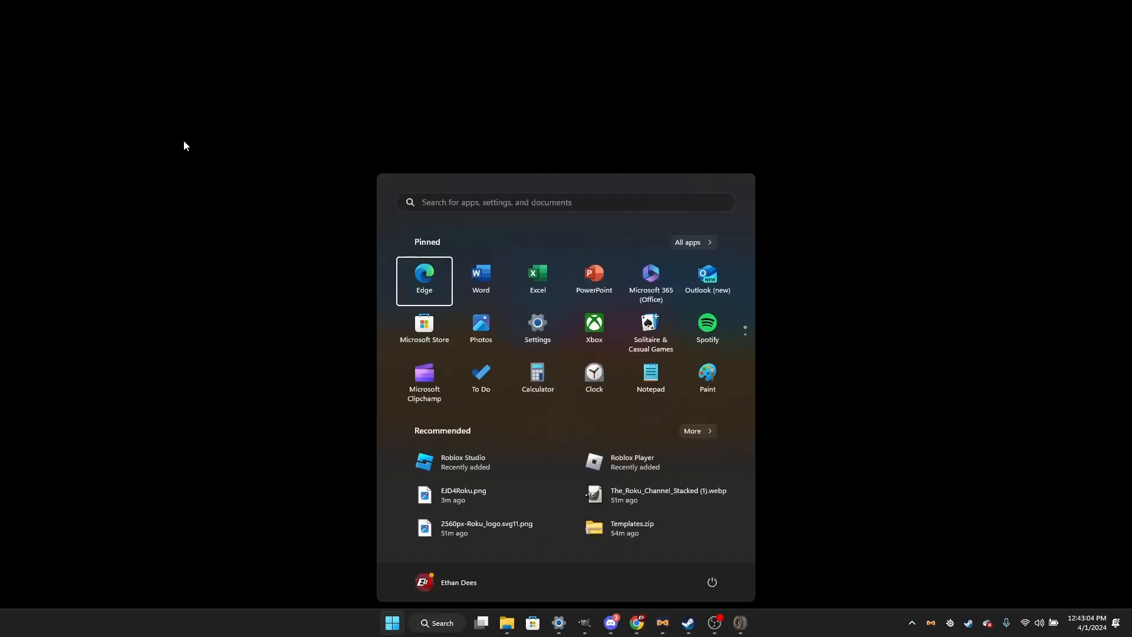
key(super)
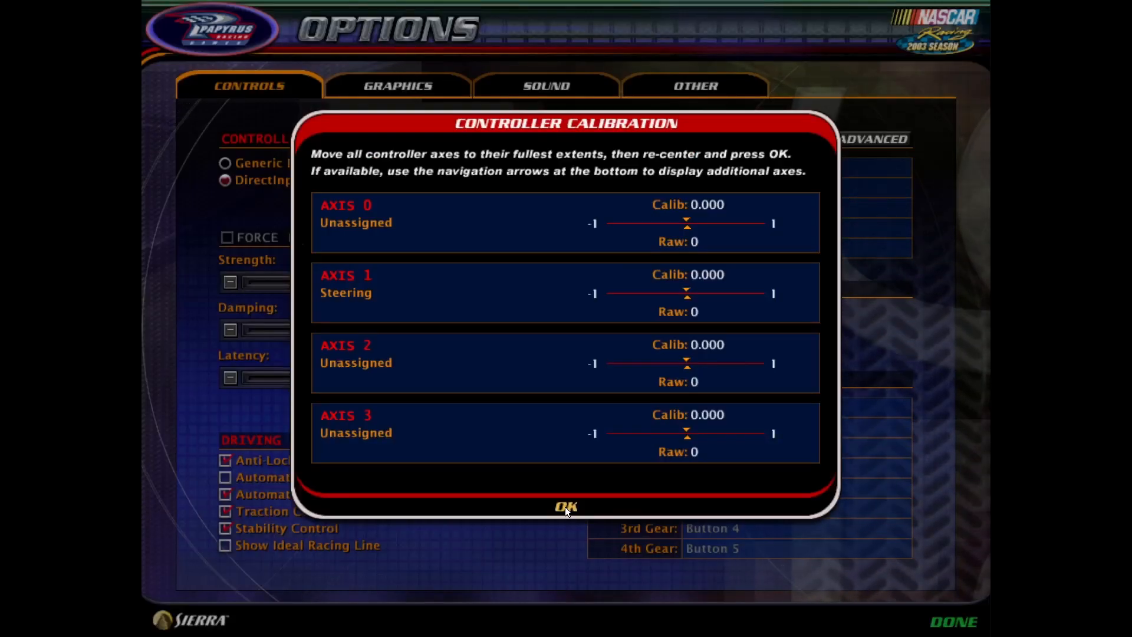
click(565, 505)
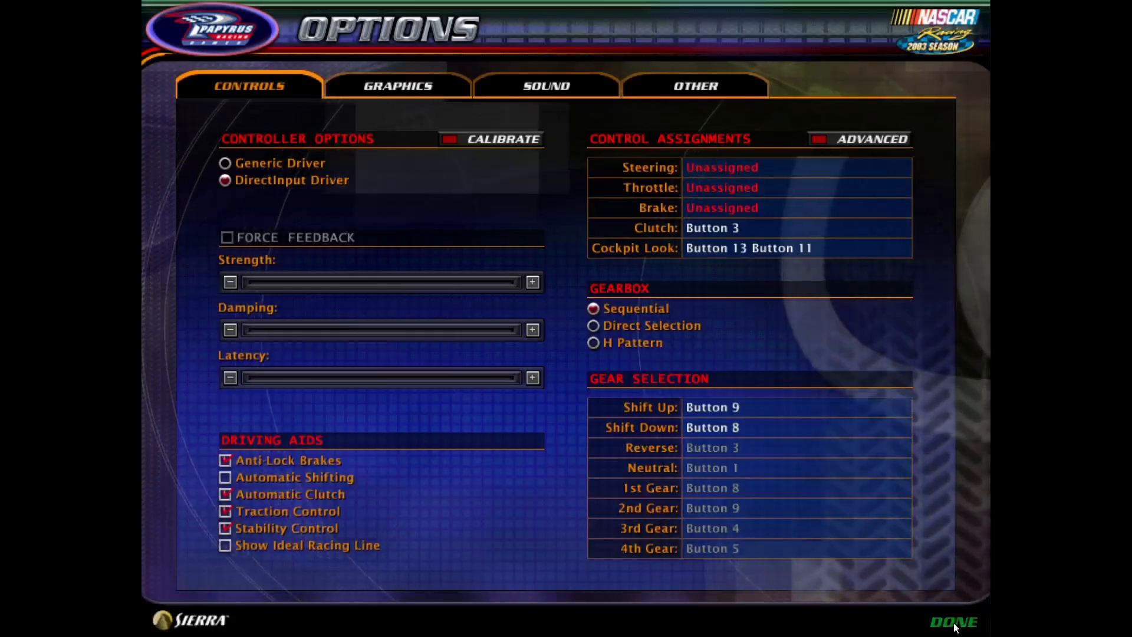
key(super)
mouse_move(734, 625)
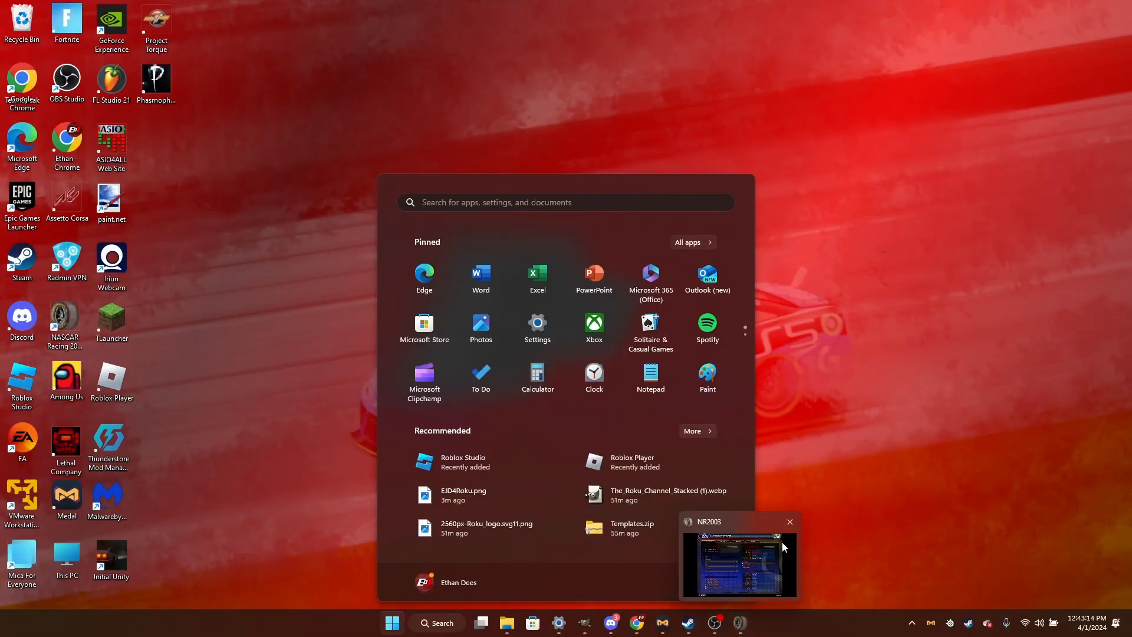
click(787, 522)
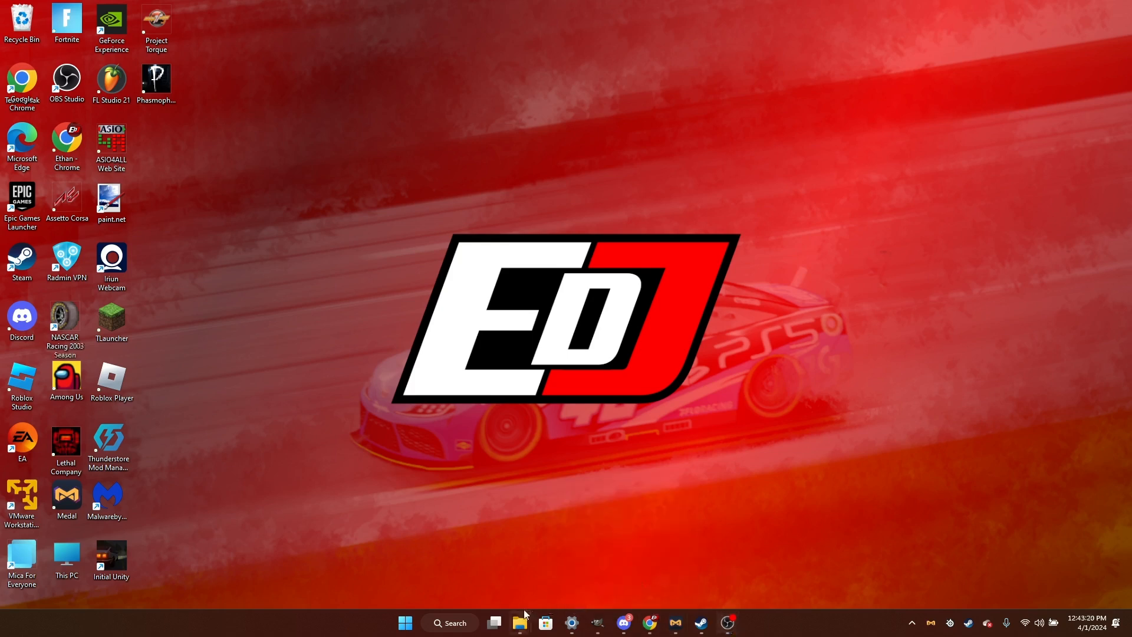
Switch to File Explorer and copy EJD4Roku.tga from the Schemes (.tgas) folder in Pictures on Local Disk (D:).
mouse_move(522, 622)
click(634, 522)
click(517, 551)
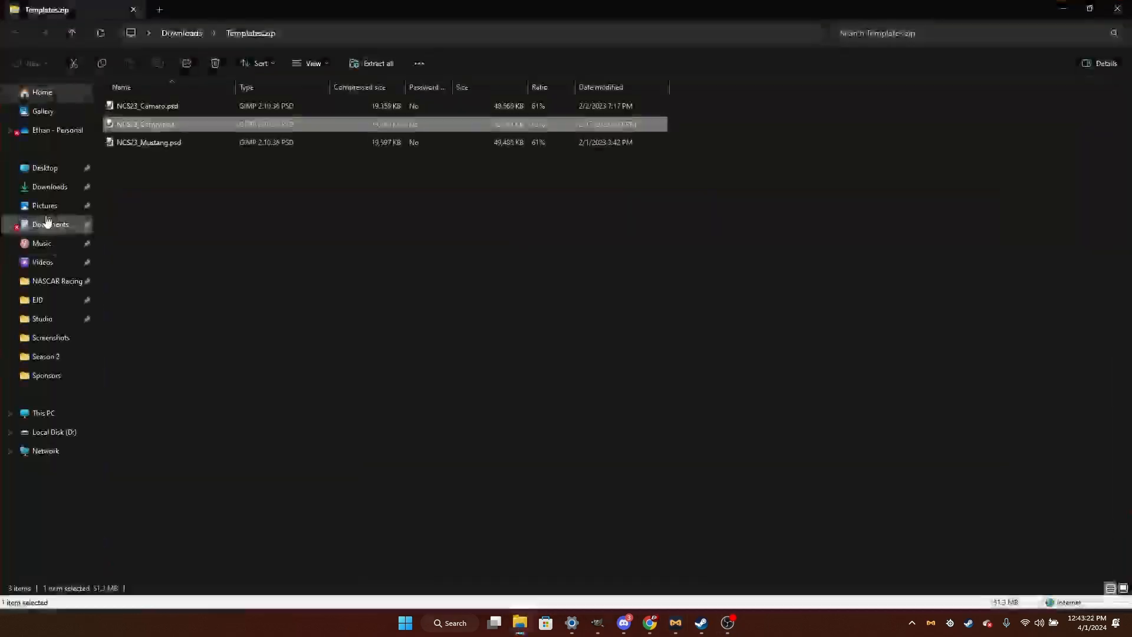
click(37, 210)
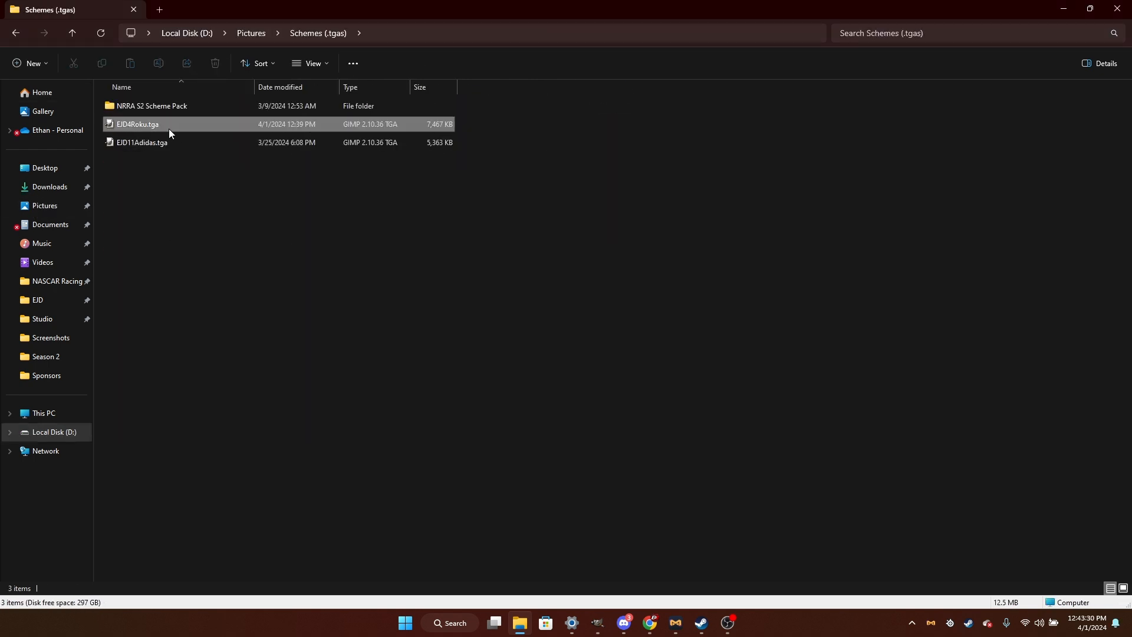
click(168, 127)
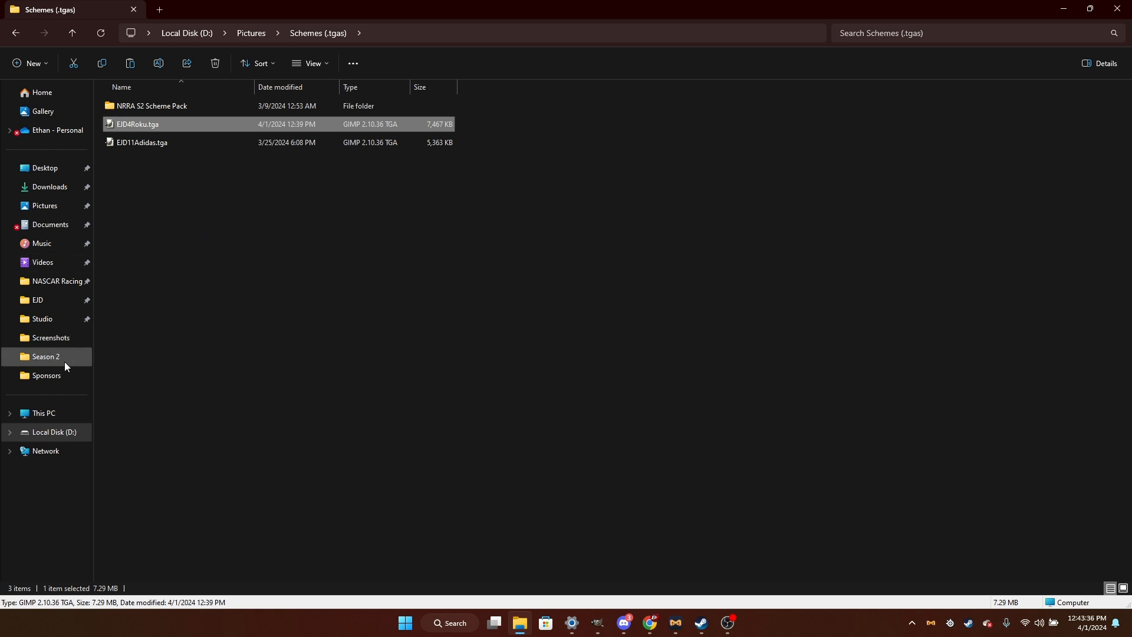
right_click(130, 126)
click(184, 308)
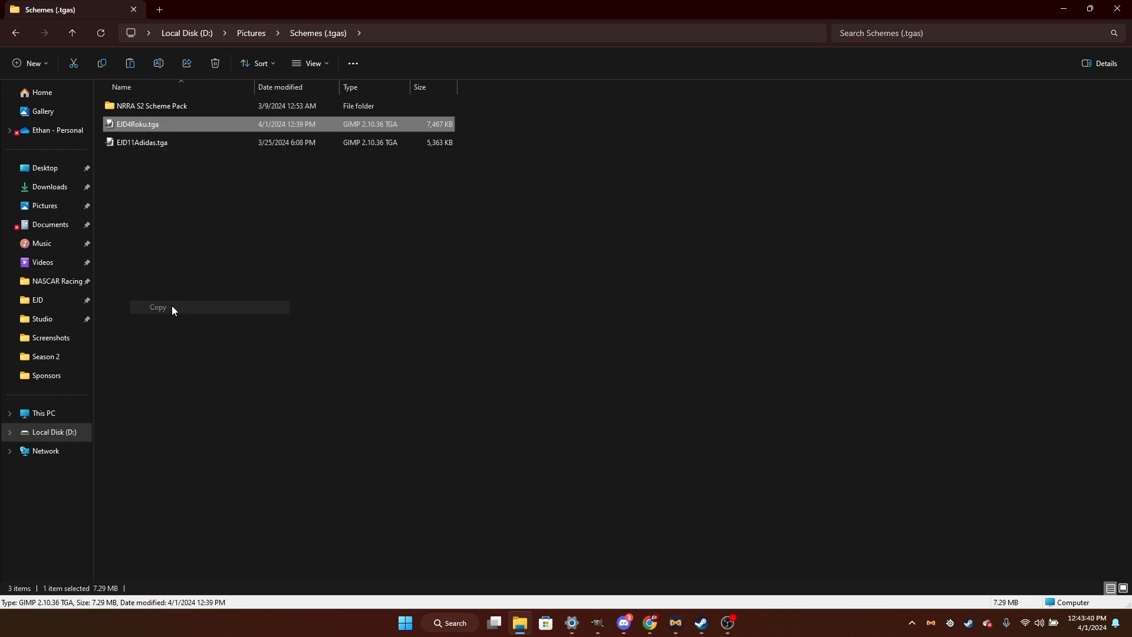
click(37, 286)
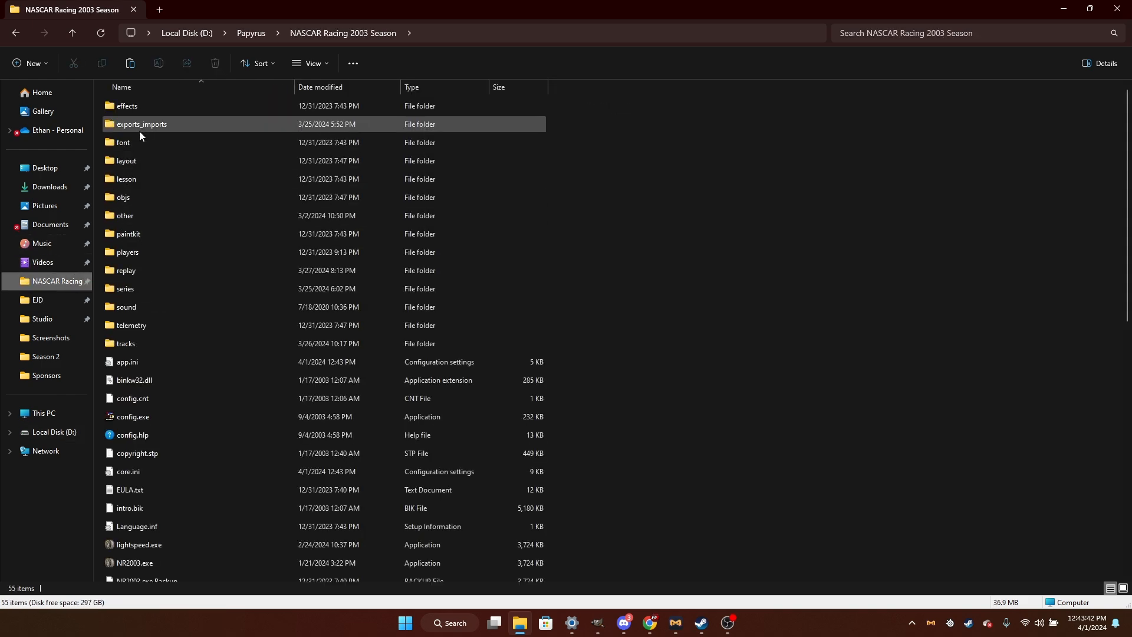
double_click(140, 126)
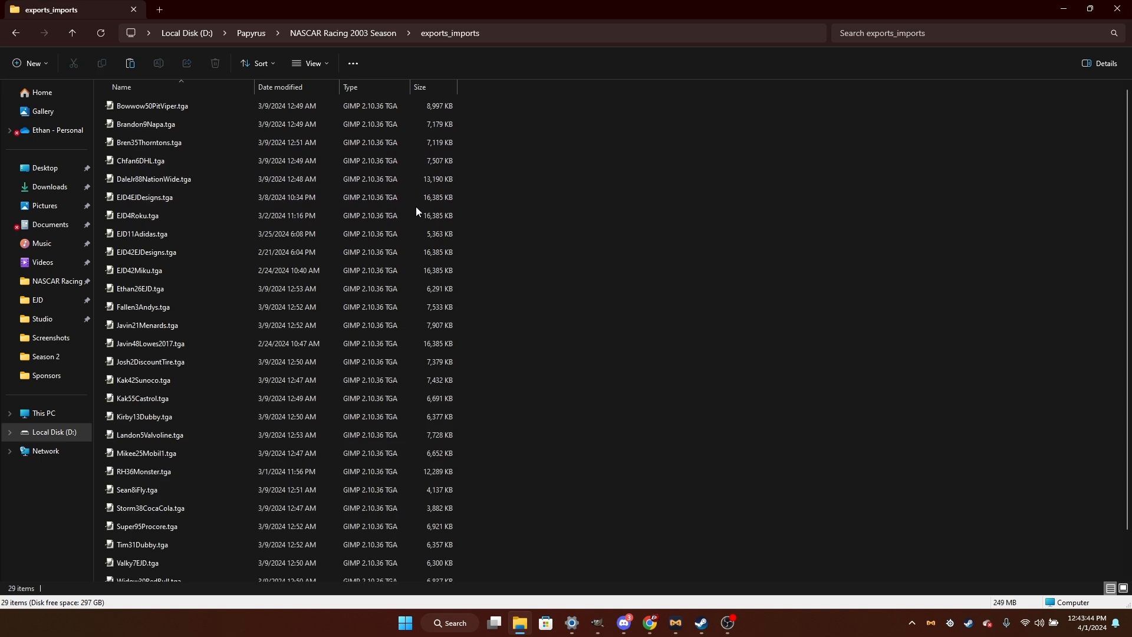
key(ctrl+v)
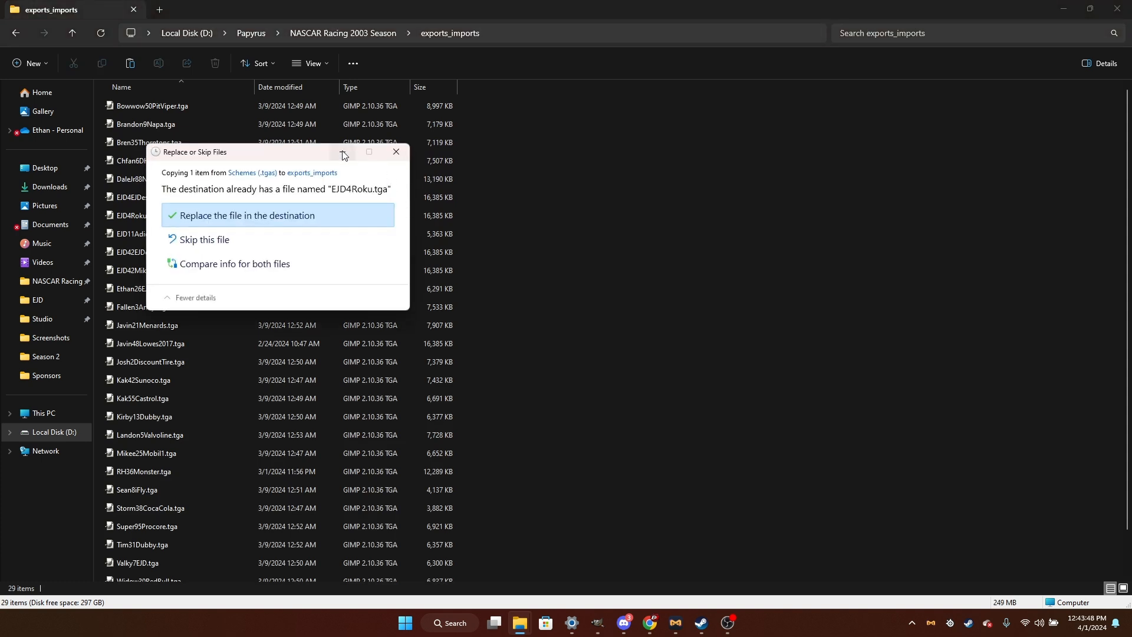
click(342, 153)
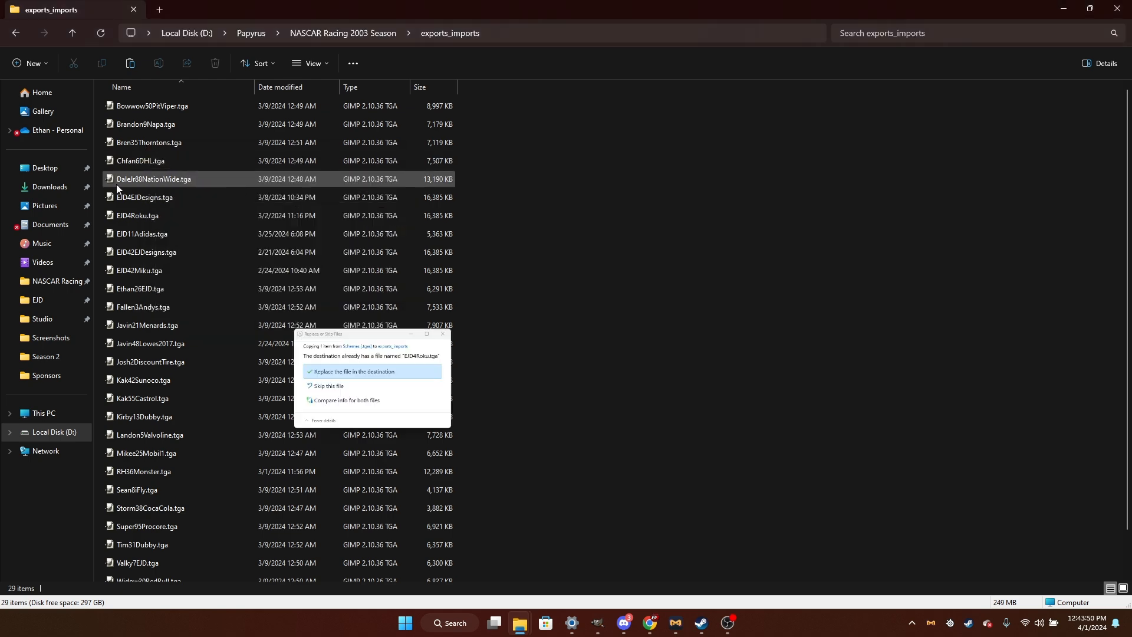
Return to the Schemes (.tgas) folder in Pictures and rename EJD4Roku.tga as EJD4RokuNG.tga.
click(50, 186)
click(32, 297)
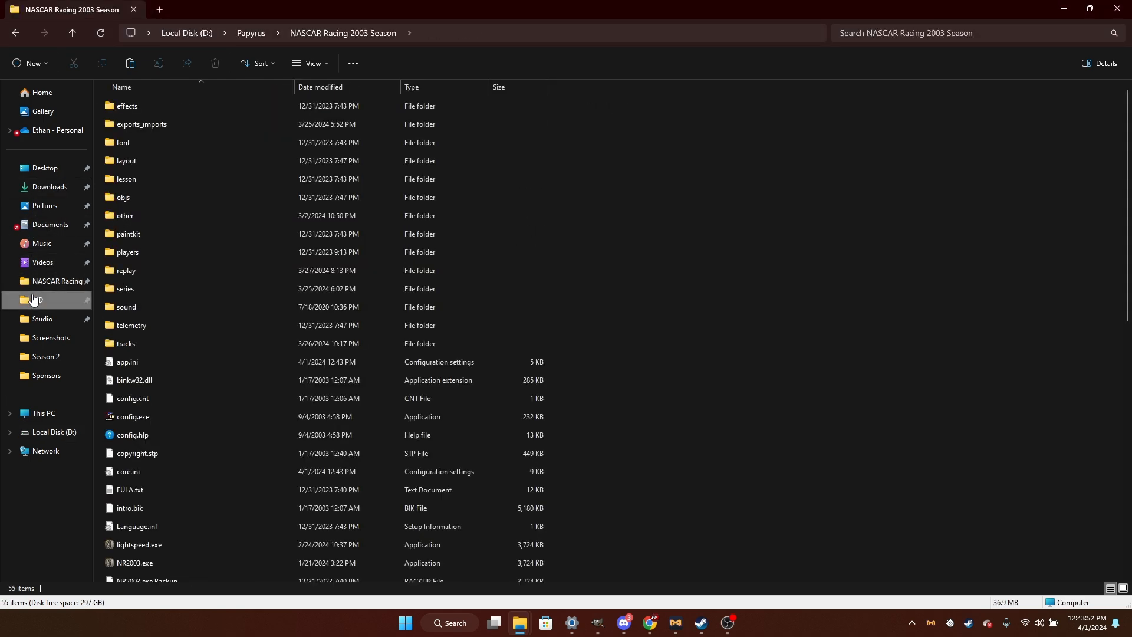
click(256, 36)
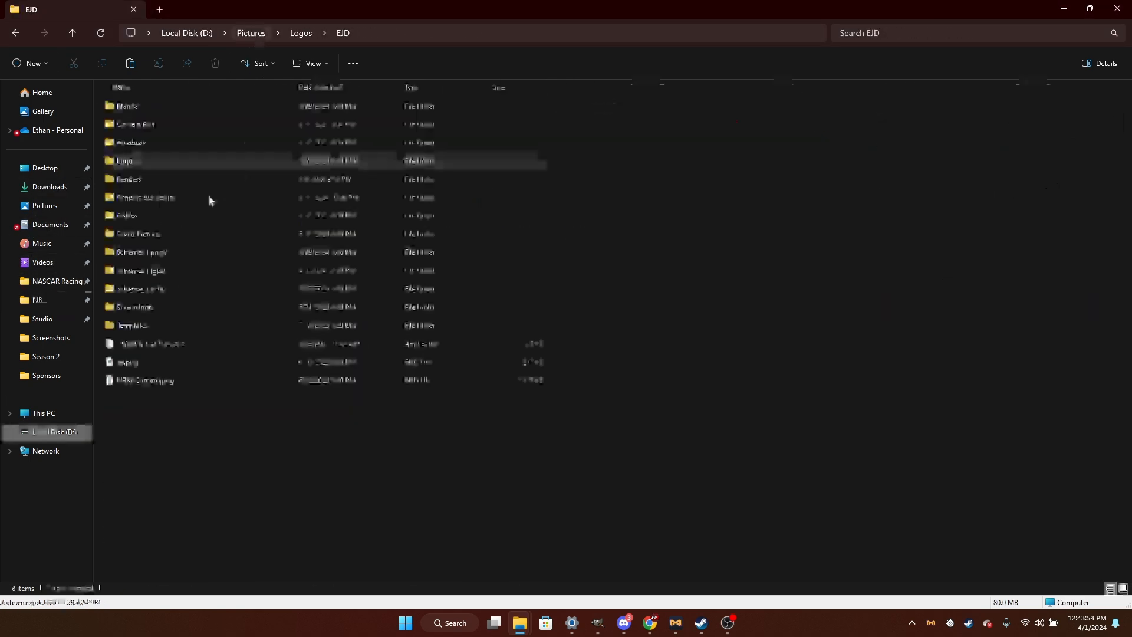
double_click(148, 253)
click(151, 144)
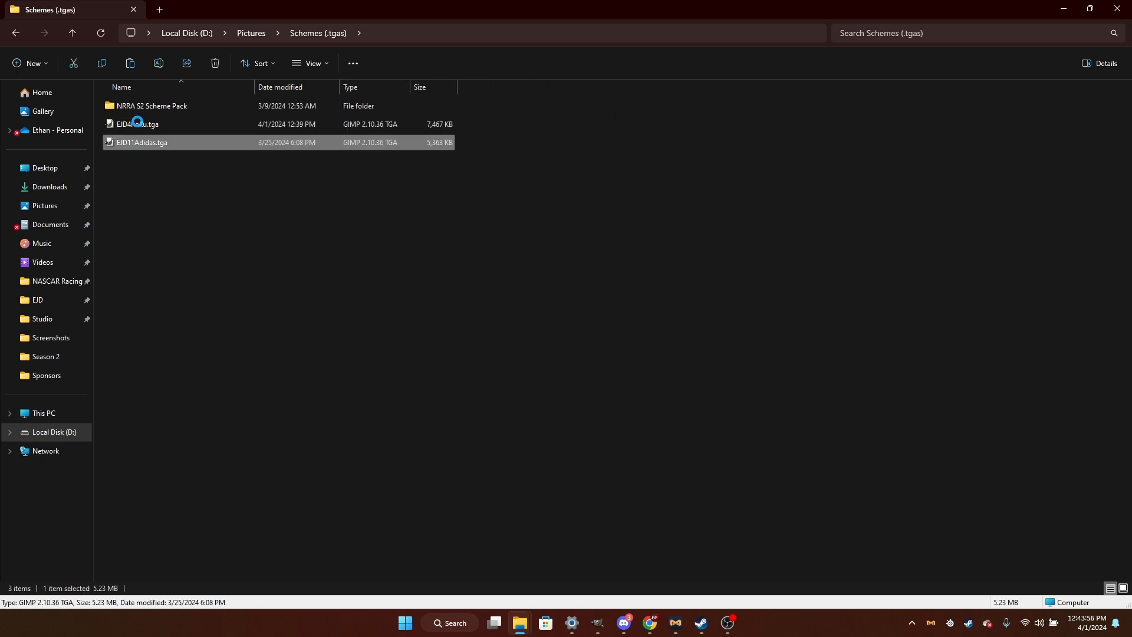
right_click(137, 123)
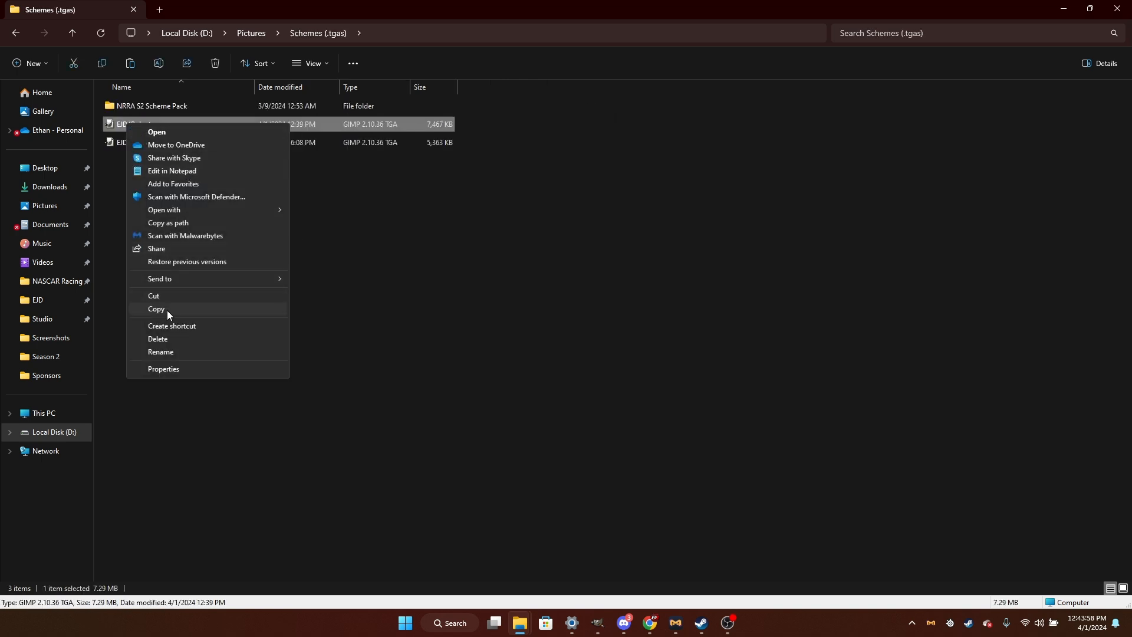
click(171, 350)
click(143, 125)
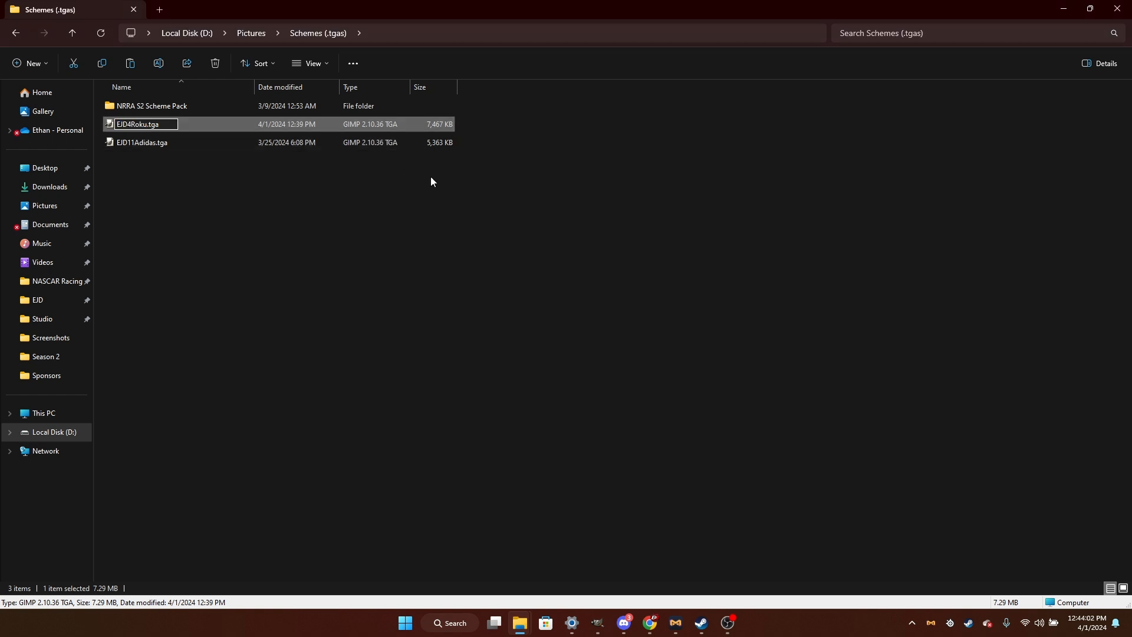
text(NG)
key(Return)
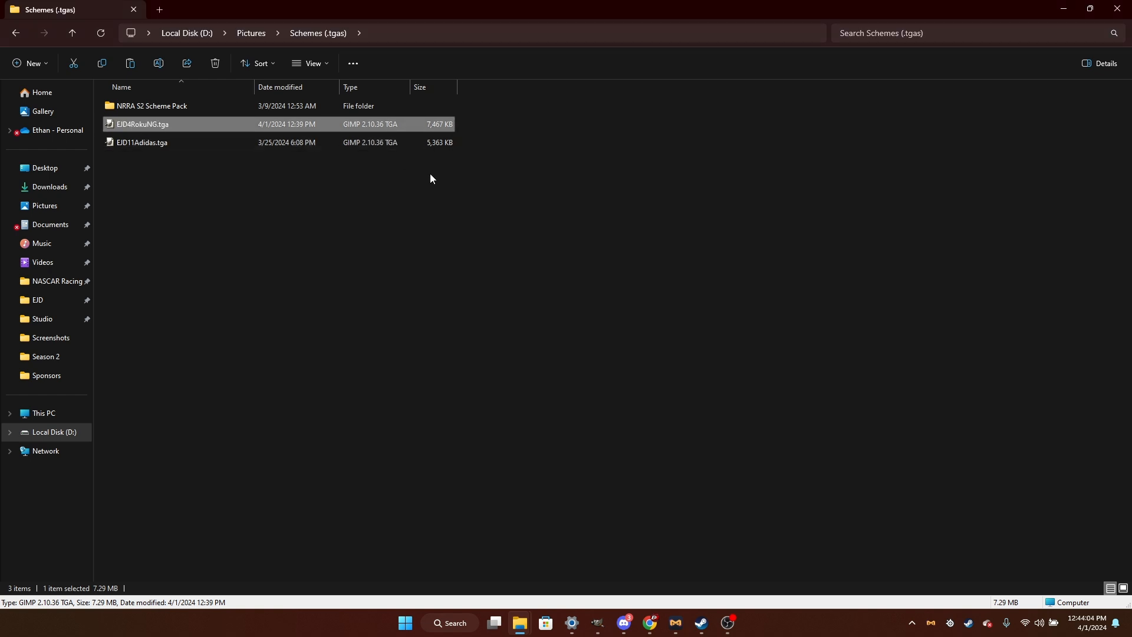
Copy EJD4RokuNG.tga into the exports_imports folder of NASCAR Racing 2003 Season.
right_click(441, 126)
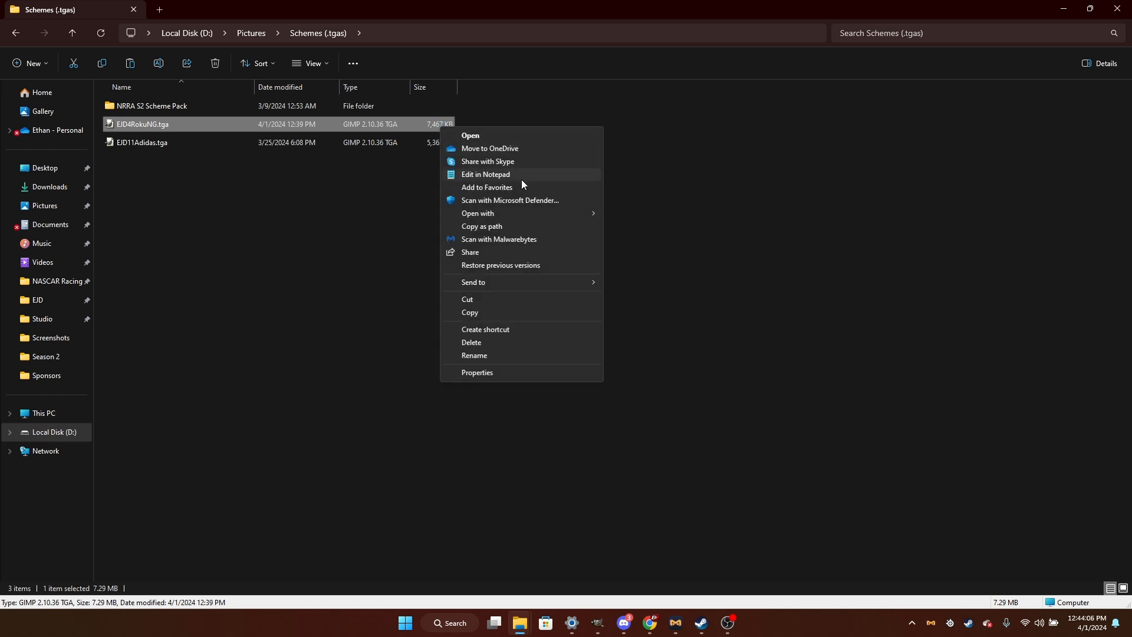
click(533, 314)
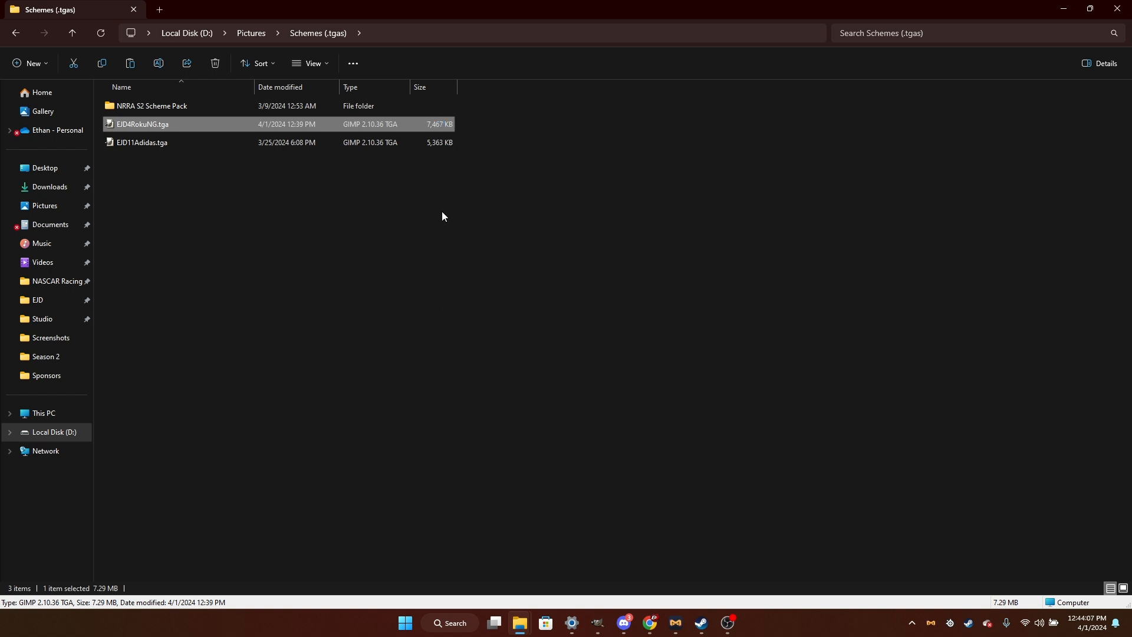
click(406, 201)
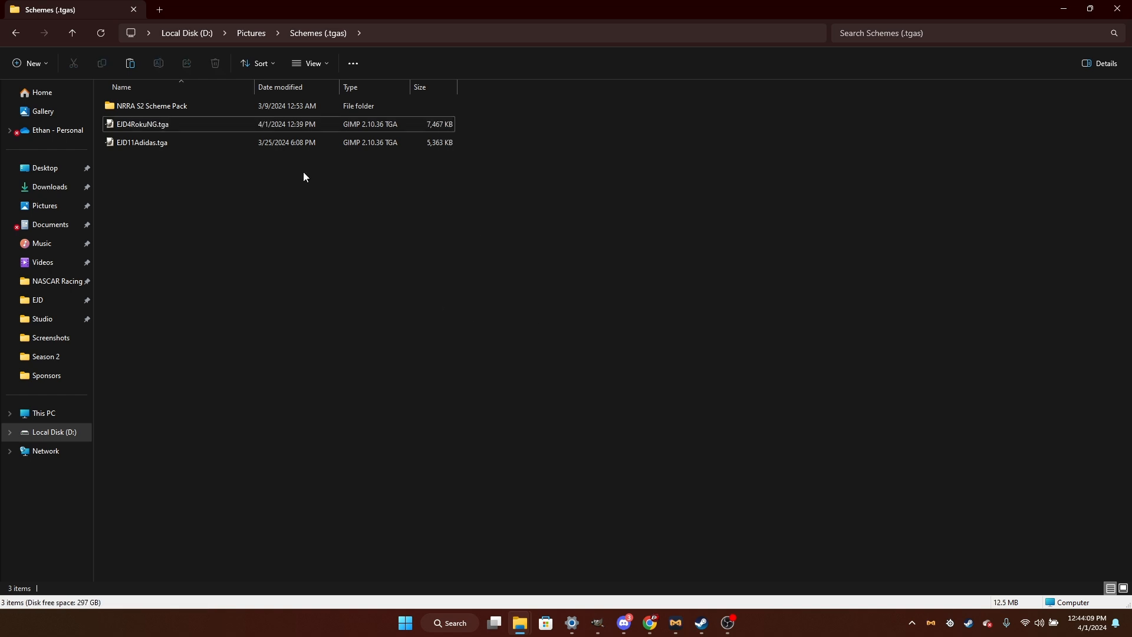
click(168, 125)
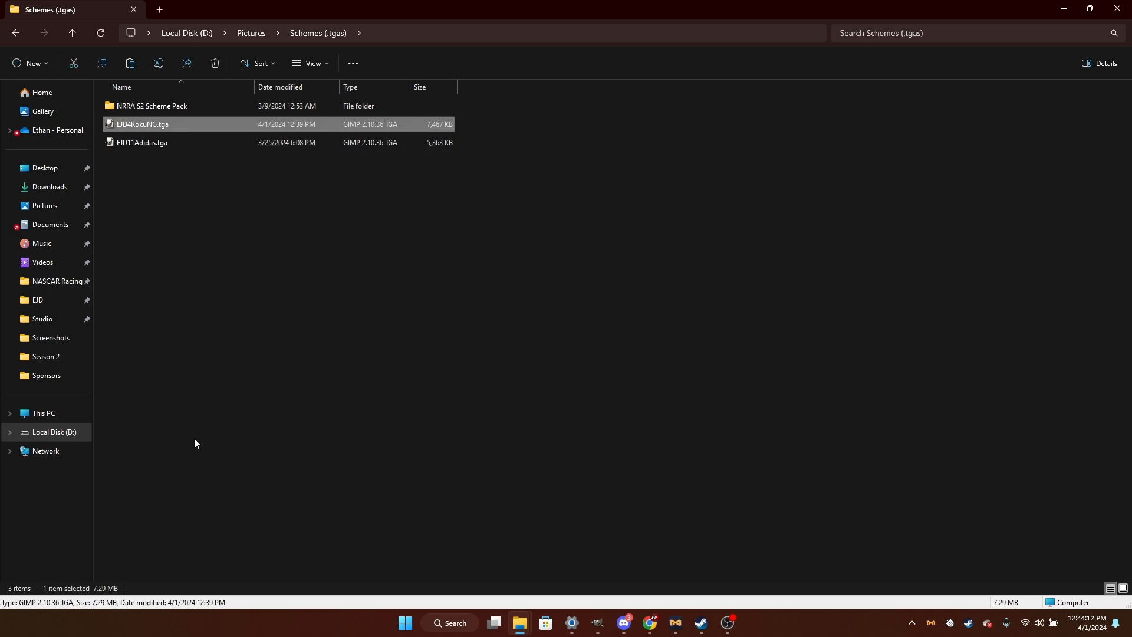
click(44, 283)
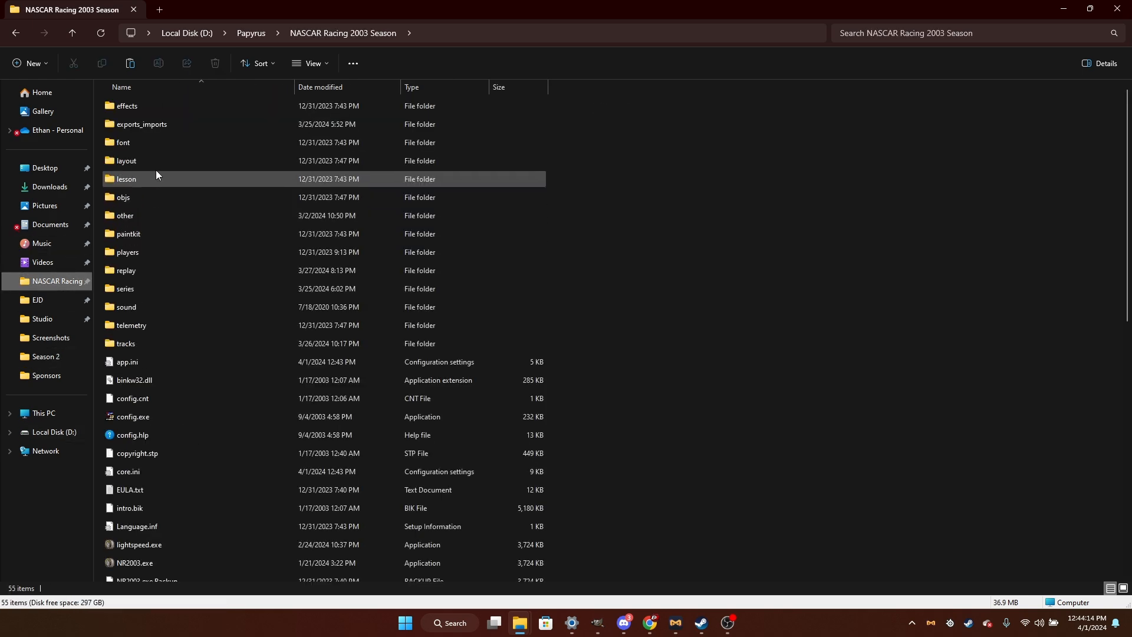
double_click(153, 120)
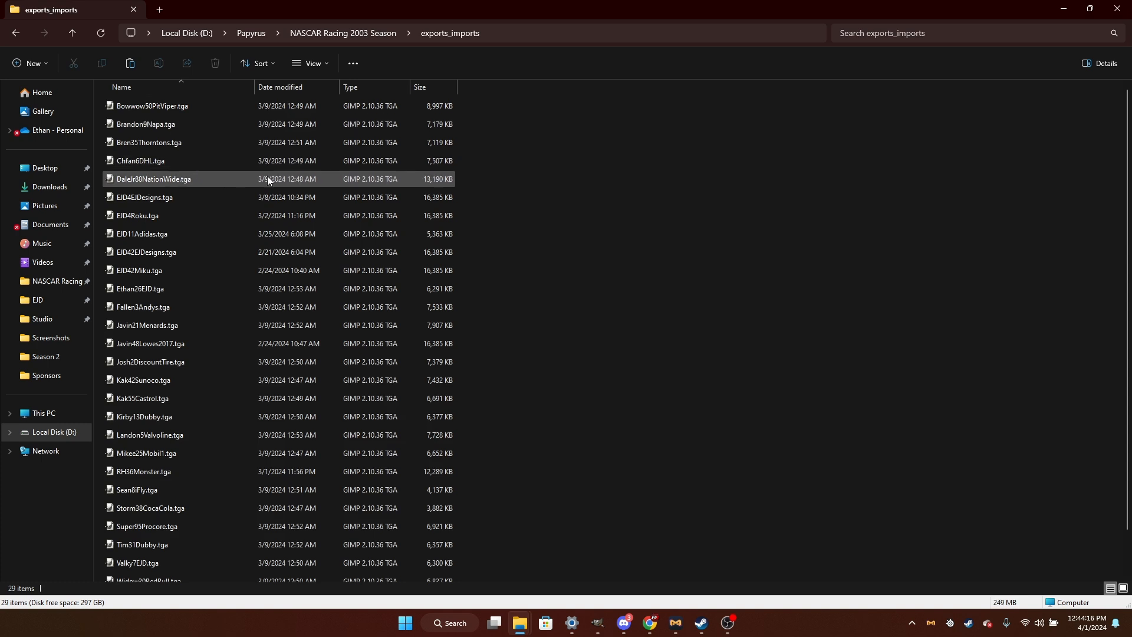
key(ctrl+v)
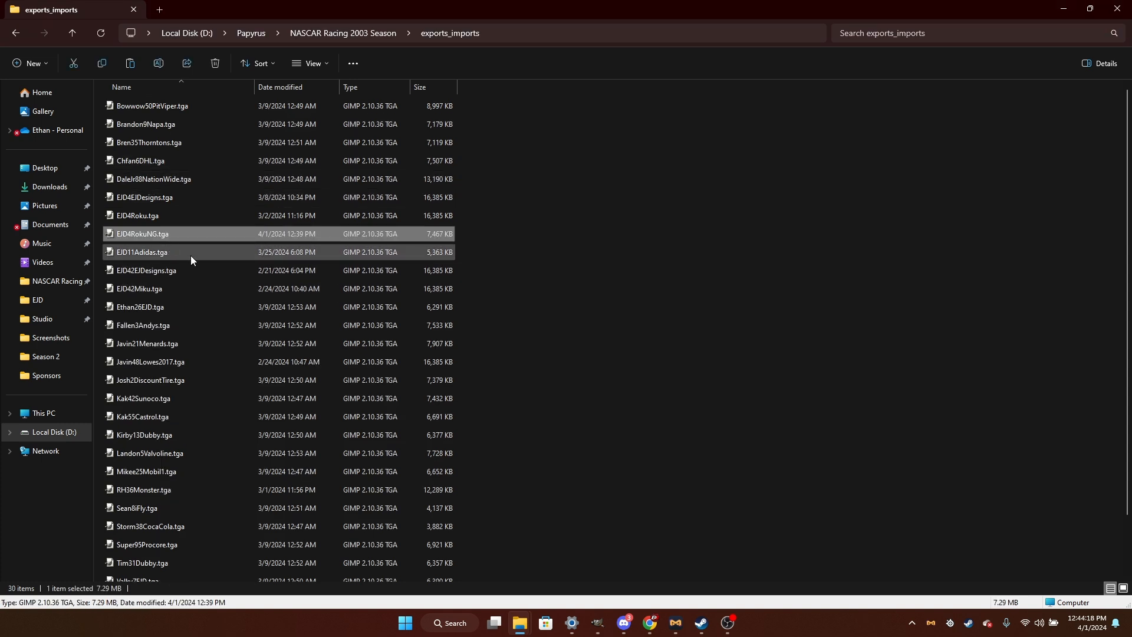
click(741, 308)
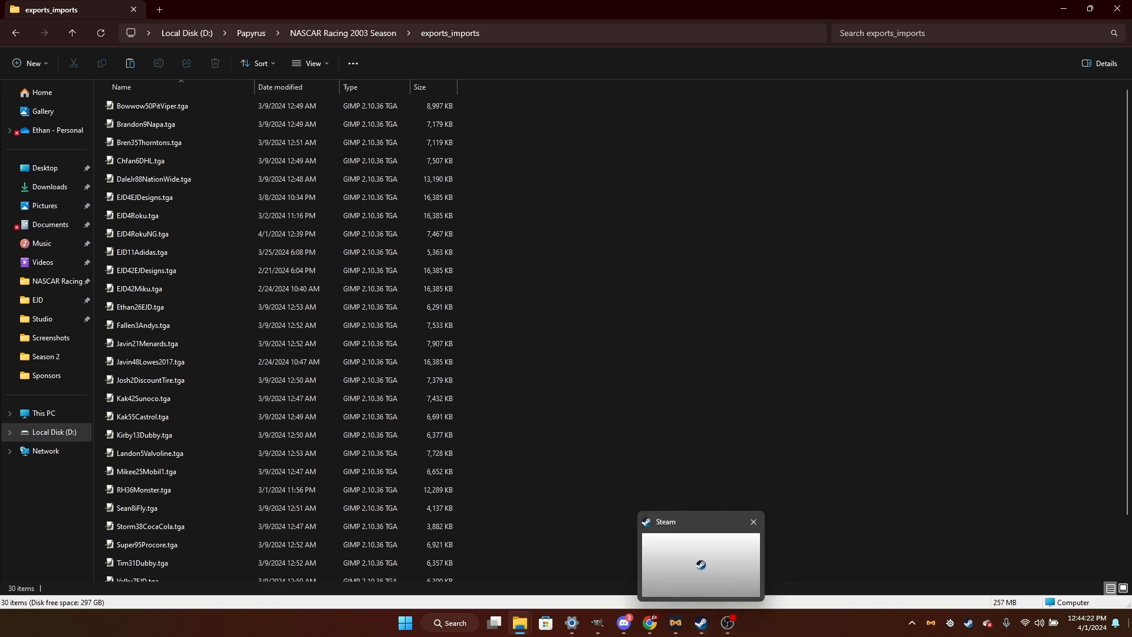
Launch NASCAR Racing 2003 Season from the desktop and accept the controller calibration.
key(super+d)
double_click(64, 321)
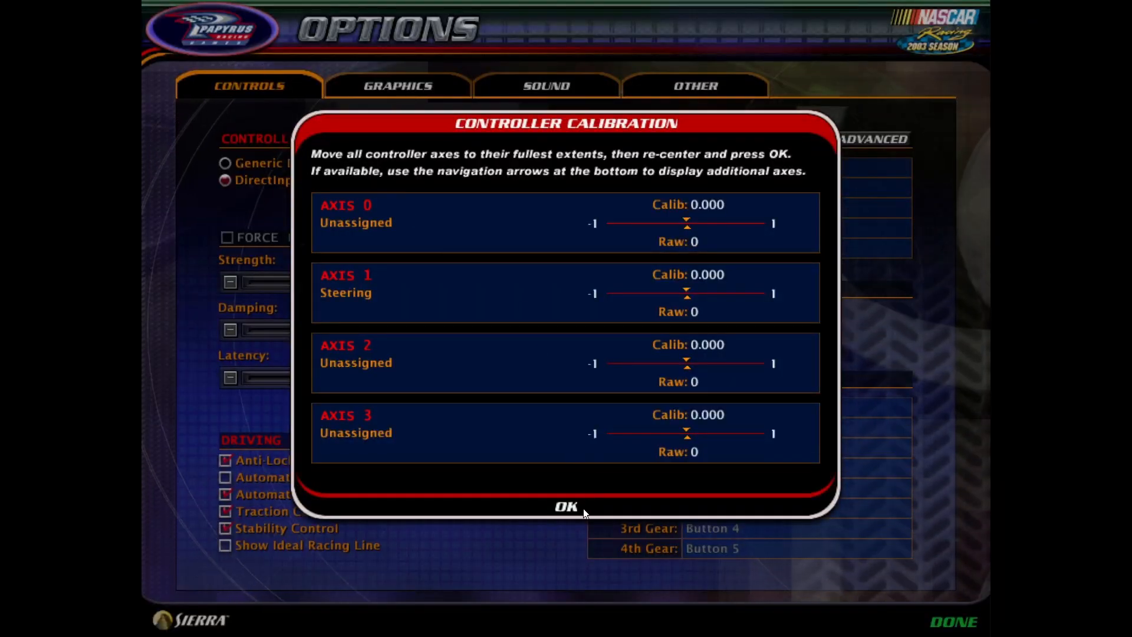
click(583, 509)
Assign steering to A and D, throttle to W and brake to S, and finish the control options.
click(712, 172)
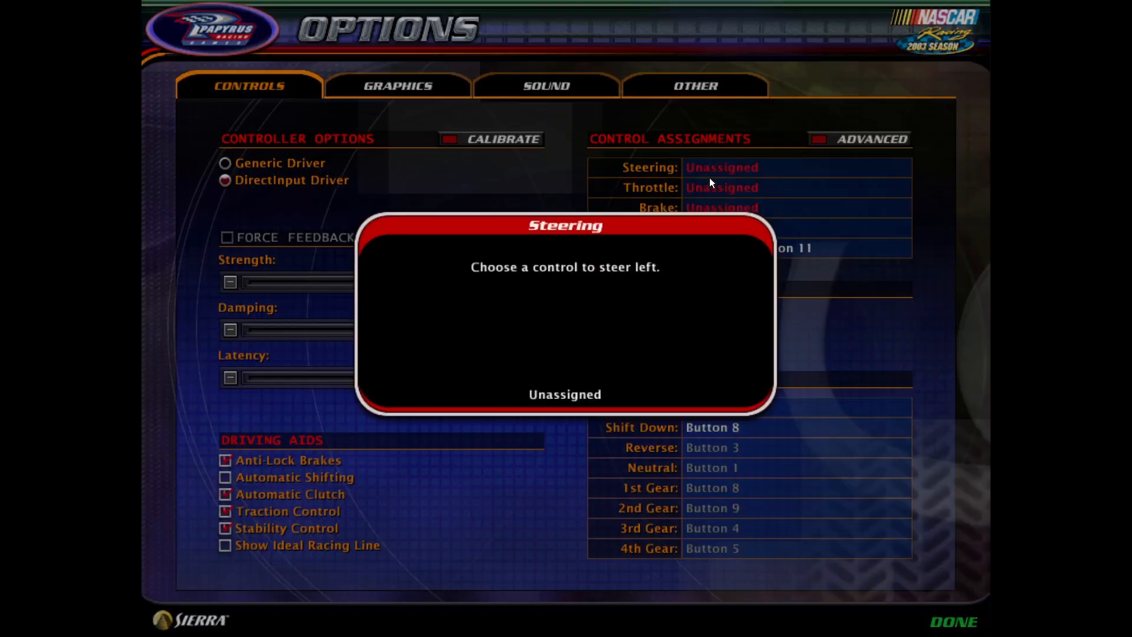
key(a)
key(d)
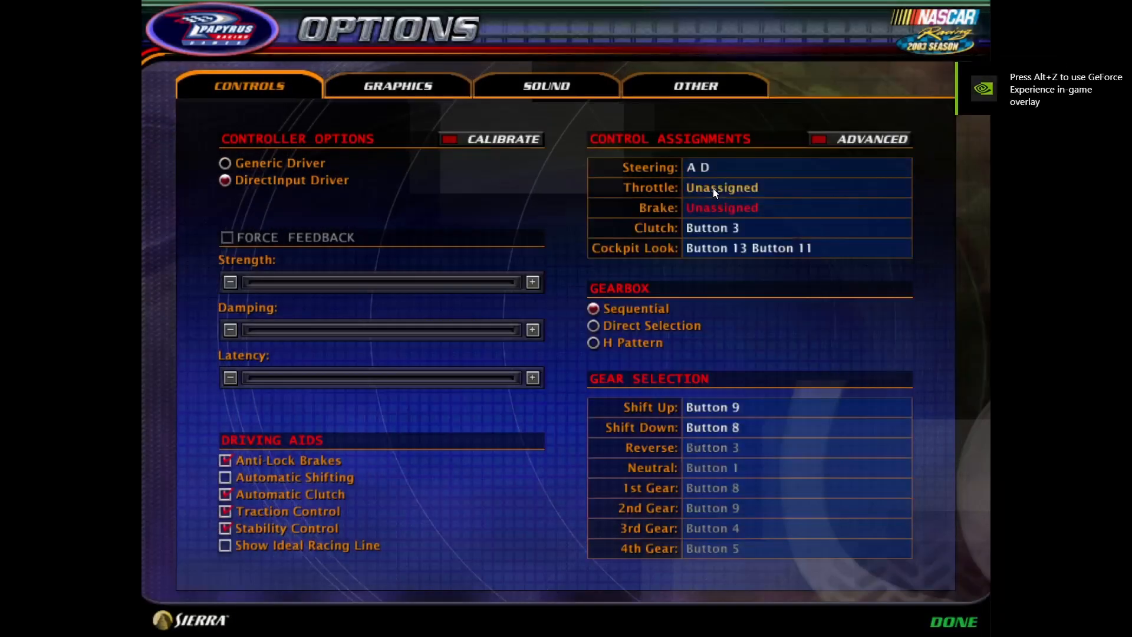
click(713, 188)
key(w)
click(714, 208)
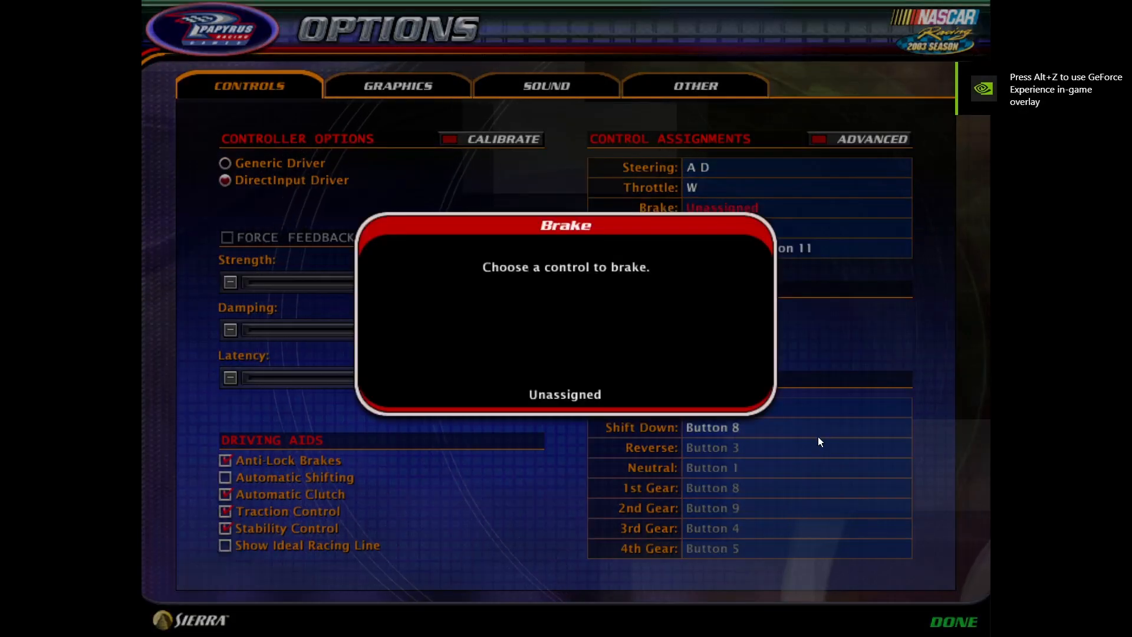
key(s)
click(951, 620)
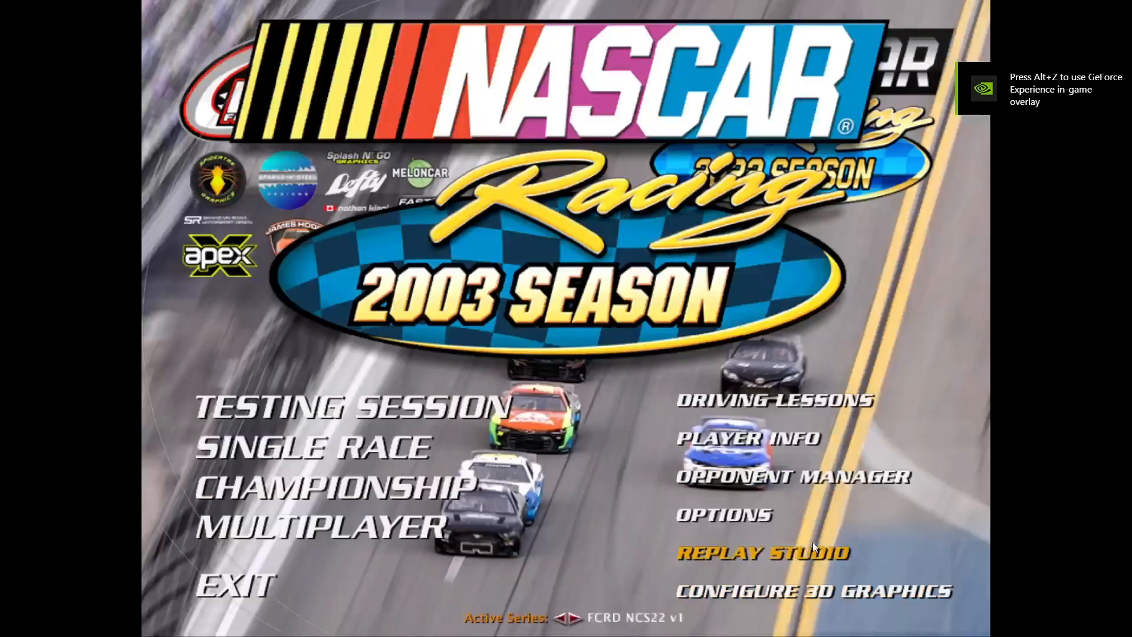
Create a new driver in the Opponent Manager with the filename EJD4RokuNG and the Pontiac chassis.
click(754, 483)
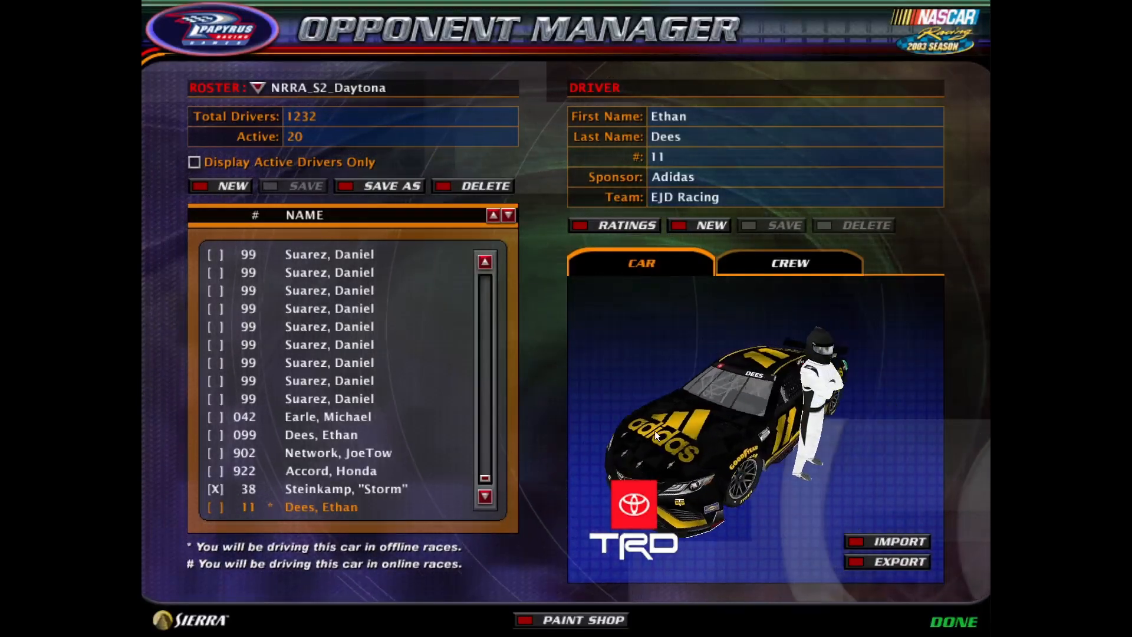
click(711, 224)
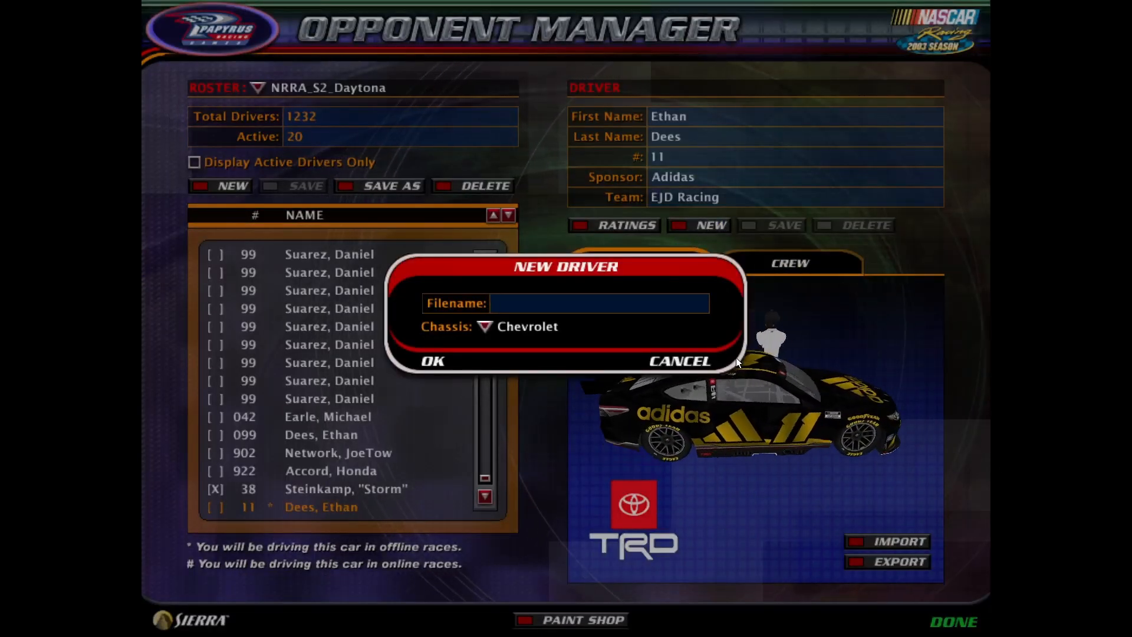
text(EJD4)
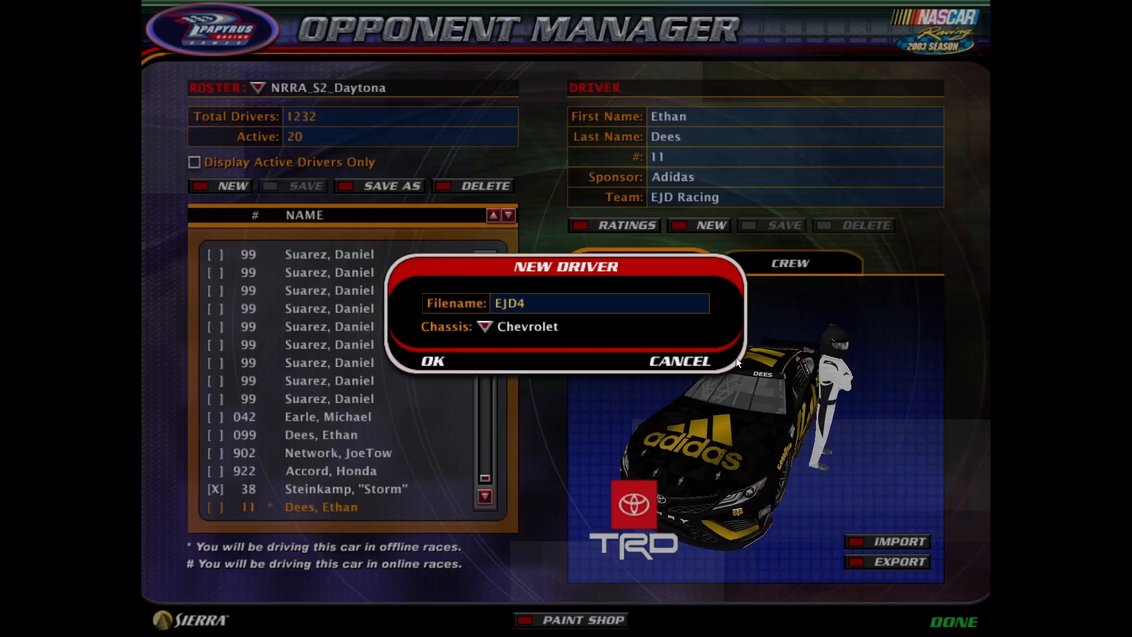
text(R)
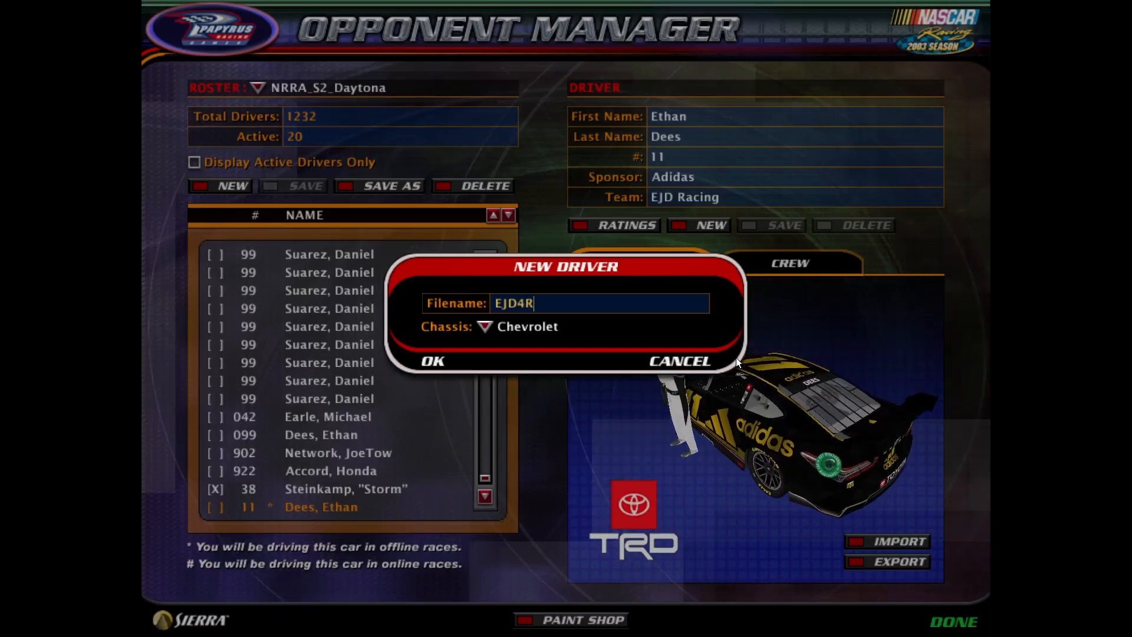
text(oku)
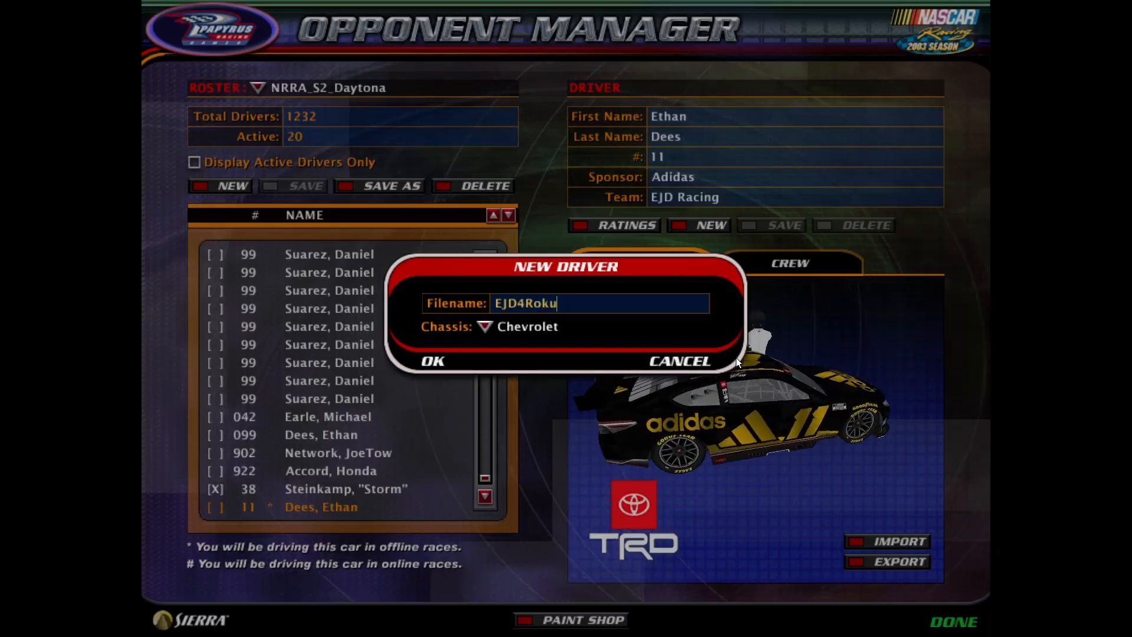
text(NG)
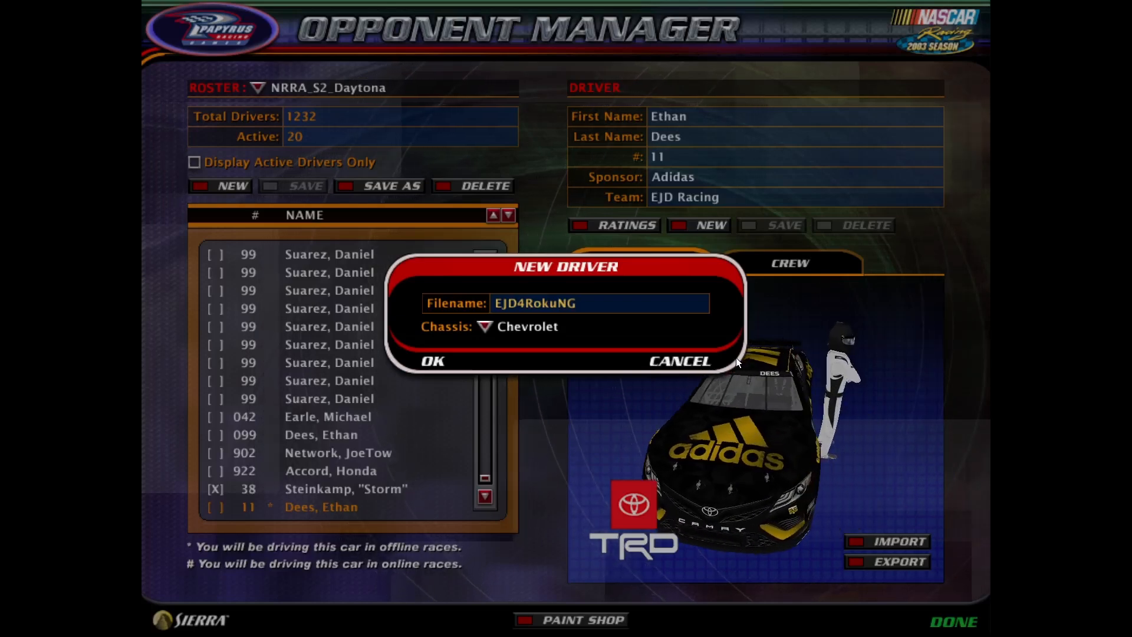
click(486, 328)
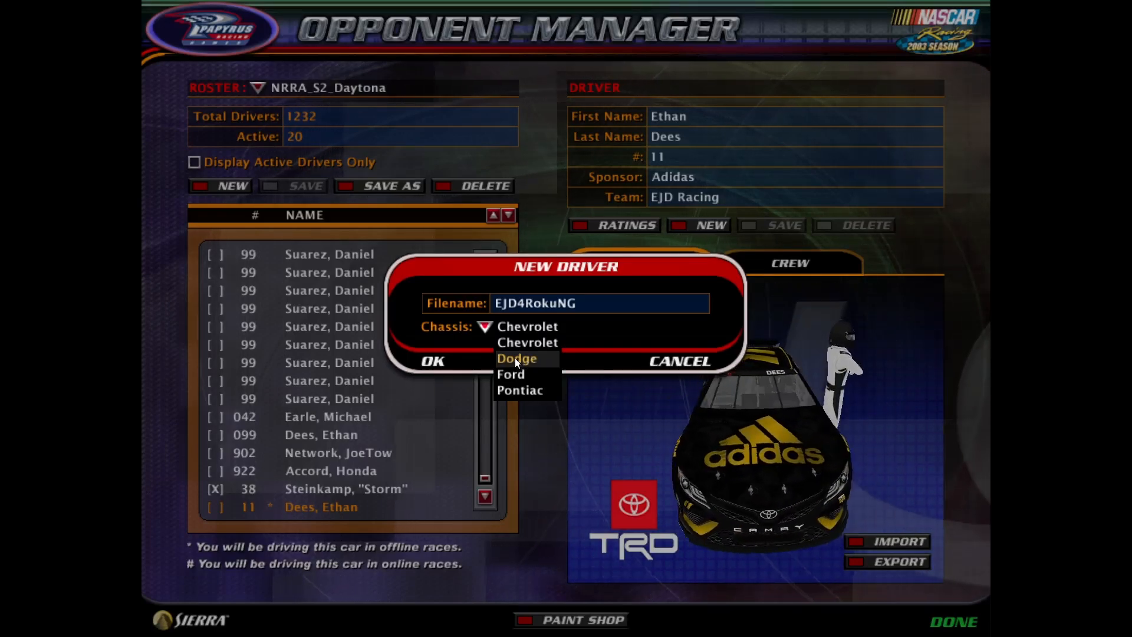
click(521, 391)
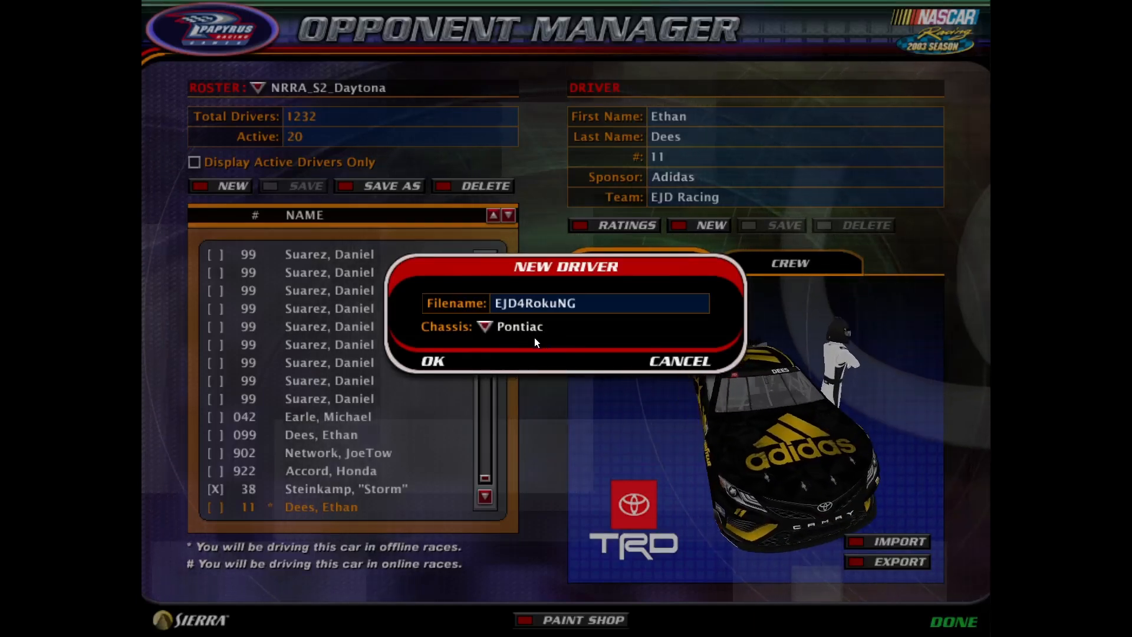
click(437, 356)
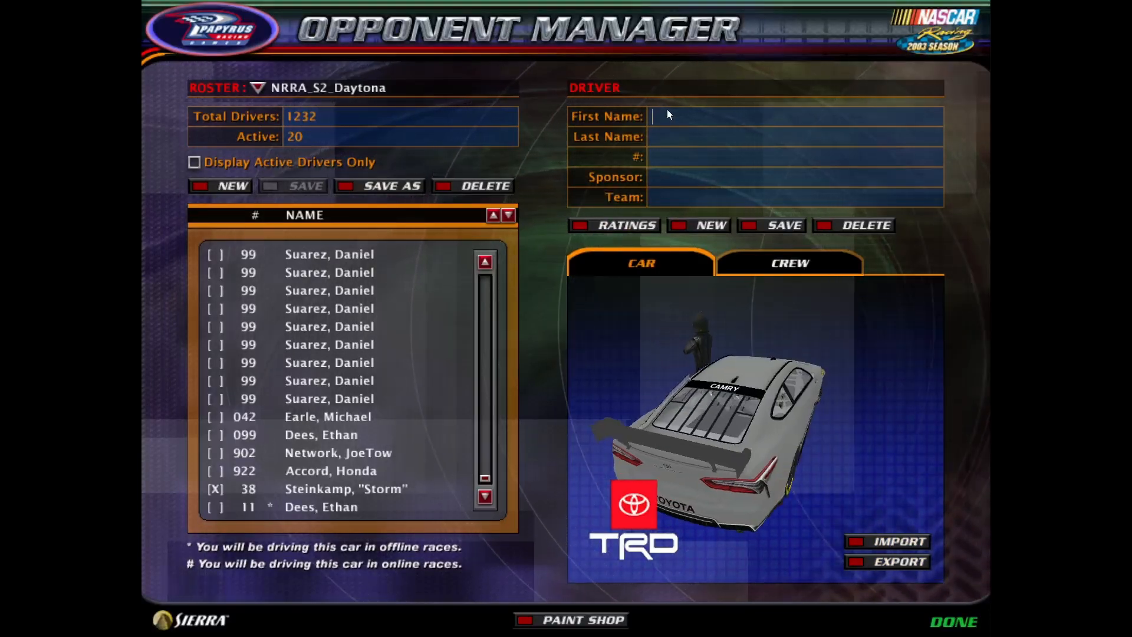
Import the EJD4RokuNG paint file onto the new driver's car.
click(919, 547)
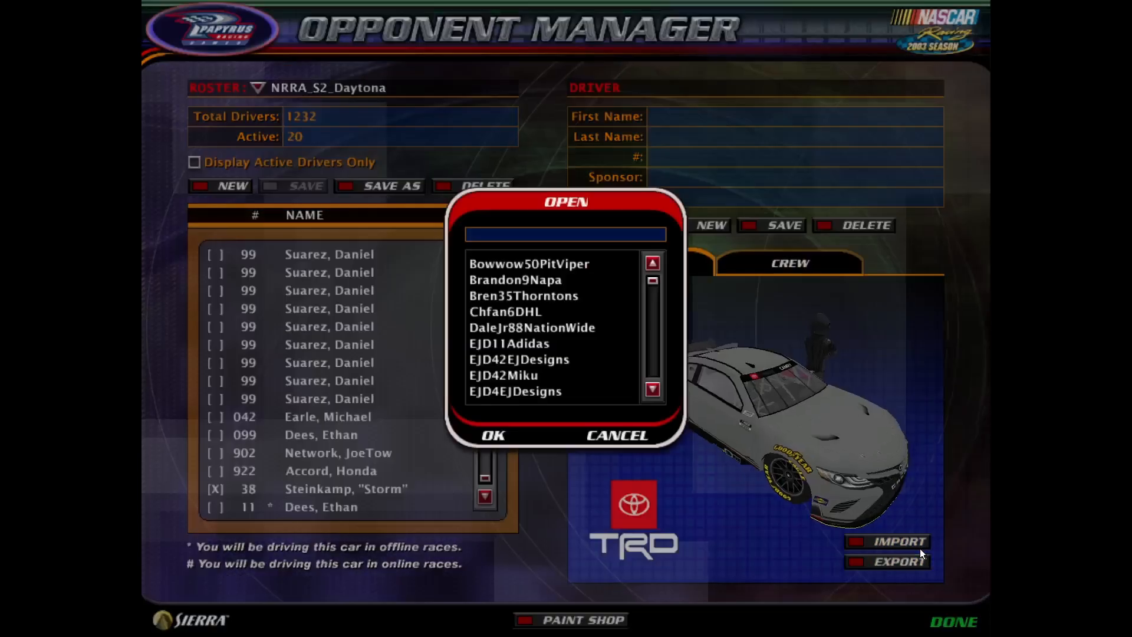
click(653, 389)
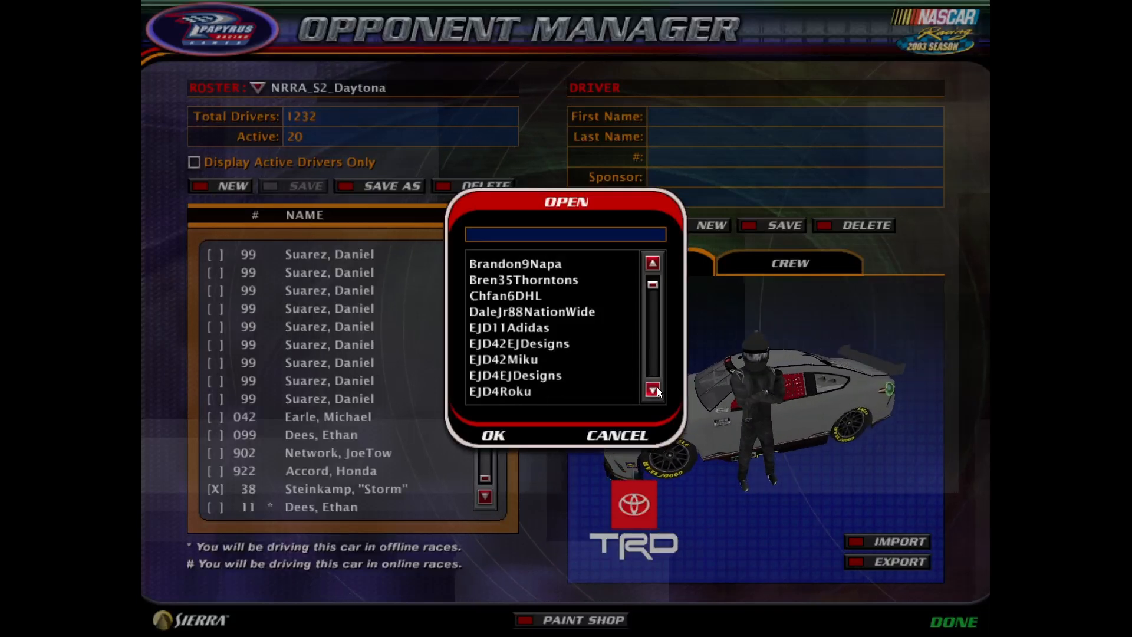
click(653, 390)
click(531, 390)
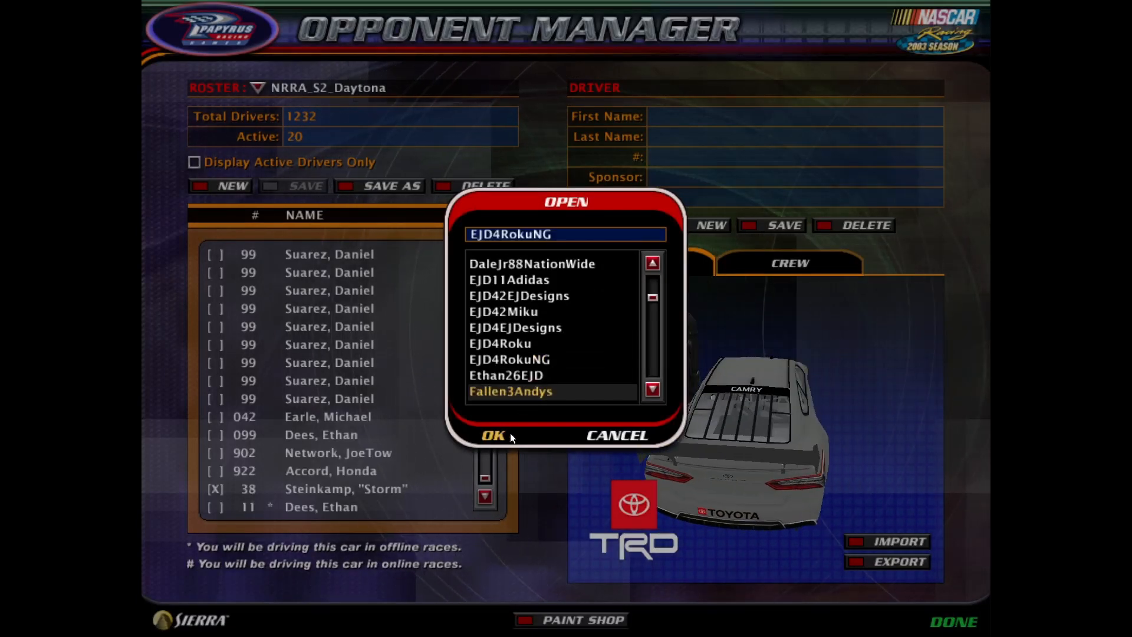
click(494, 435)
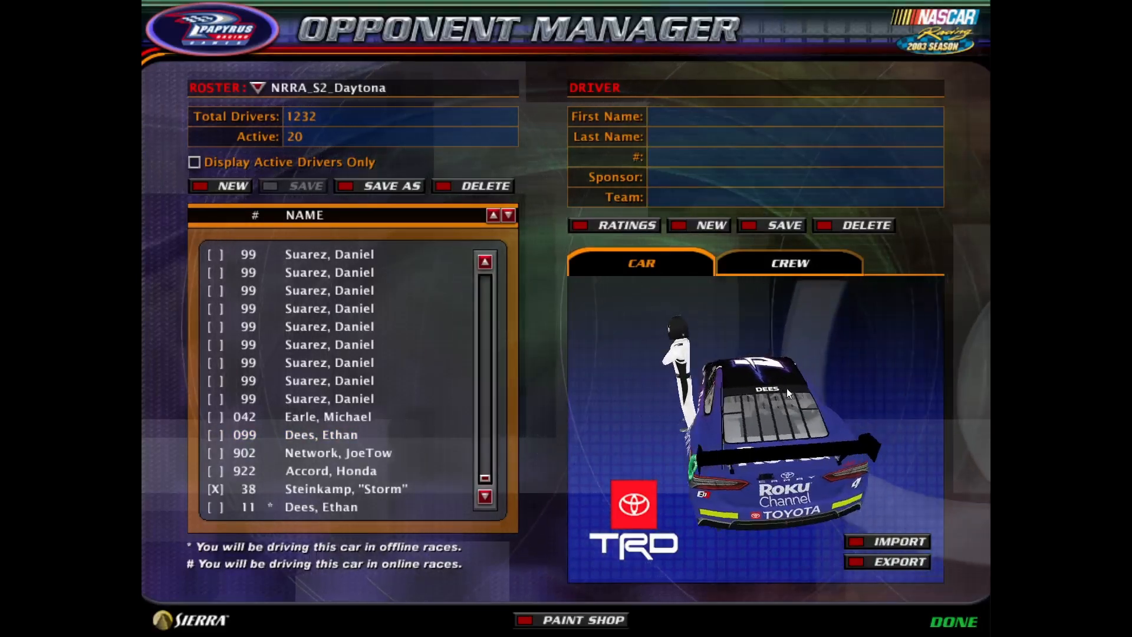
Fill in the driver's first and last name, number 4, sponsor Roku and team EJD Racing.
click(658, 116)
text(E)
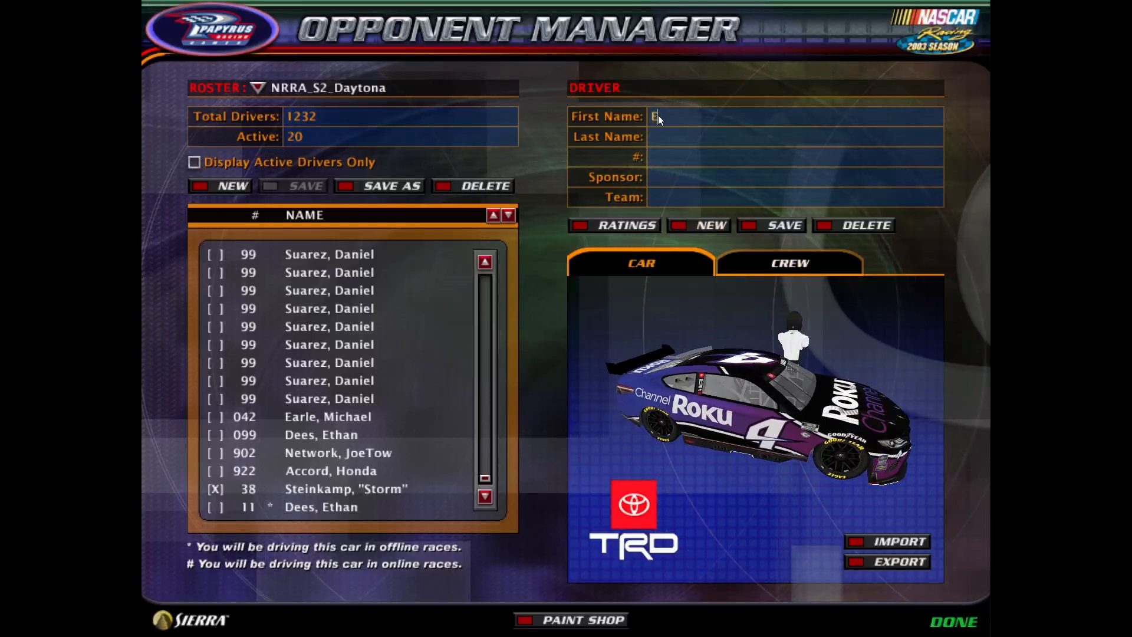
text(than)
click(652, 135)
text(D)
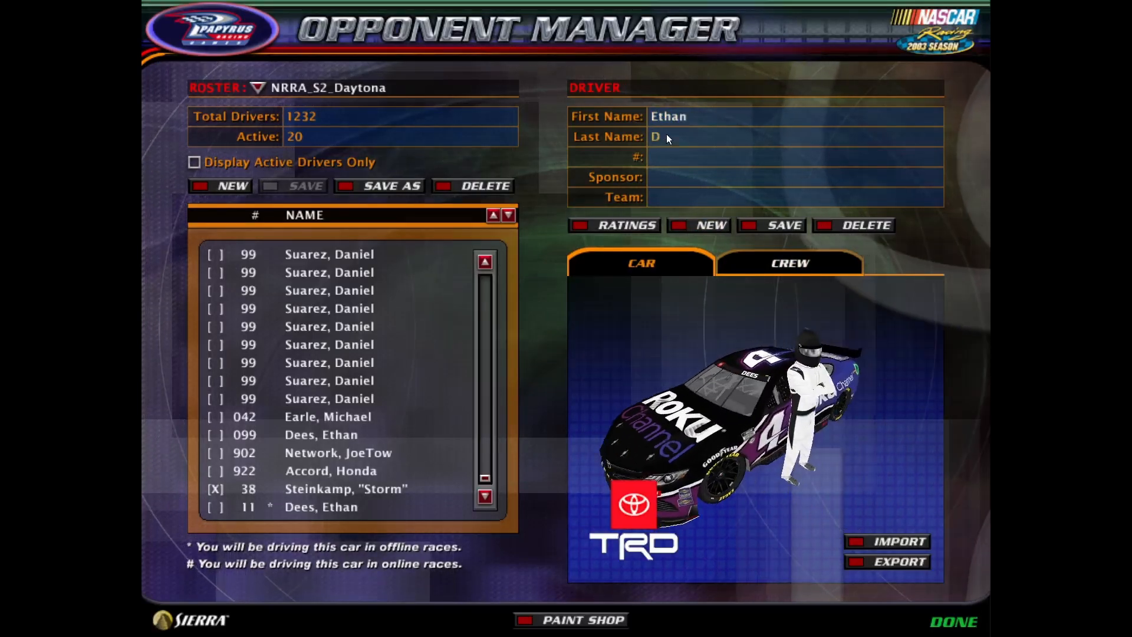
text(ees)
click(667, 154)
text(4)
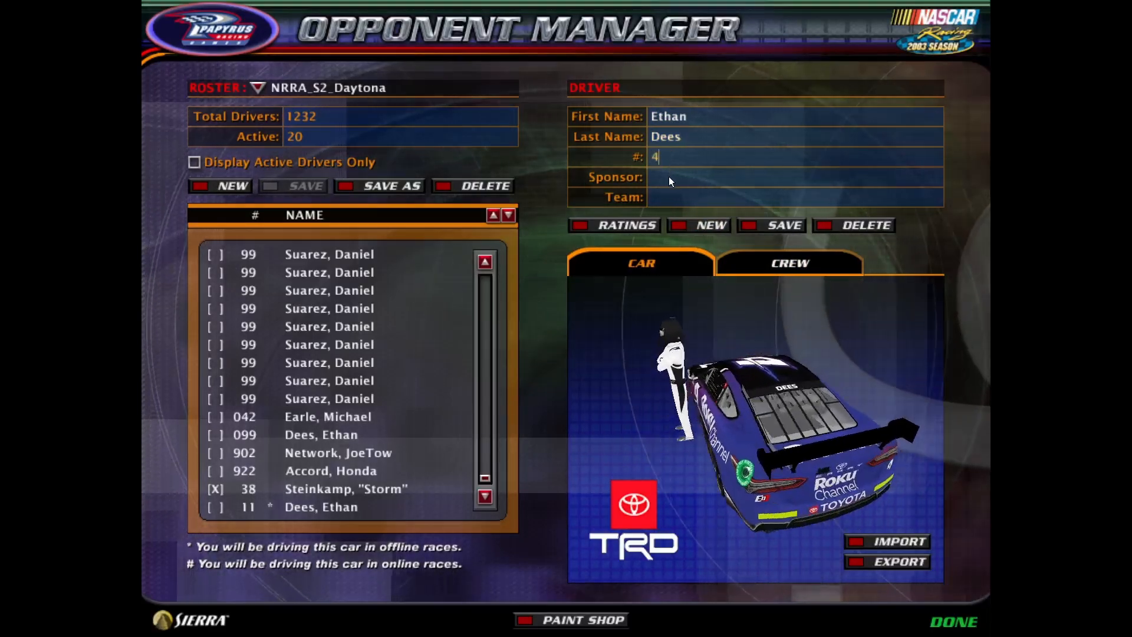
click(669, 176)
text(Roku)
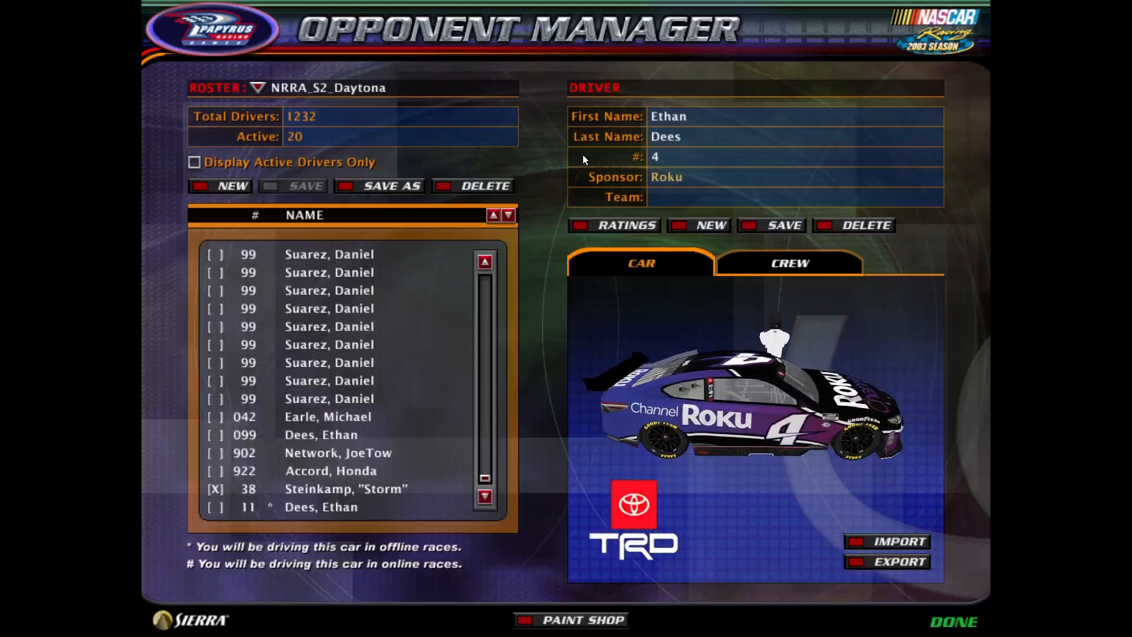
click(670, 199)
text(EJD R)
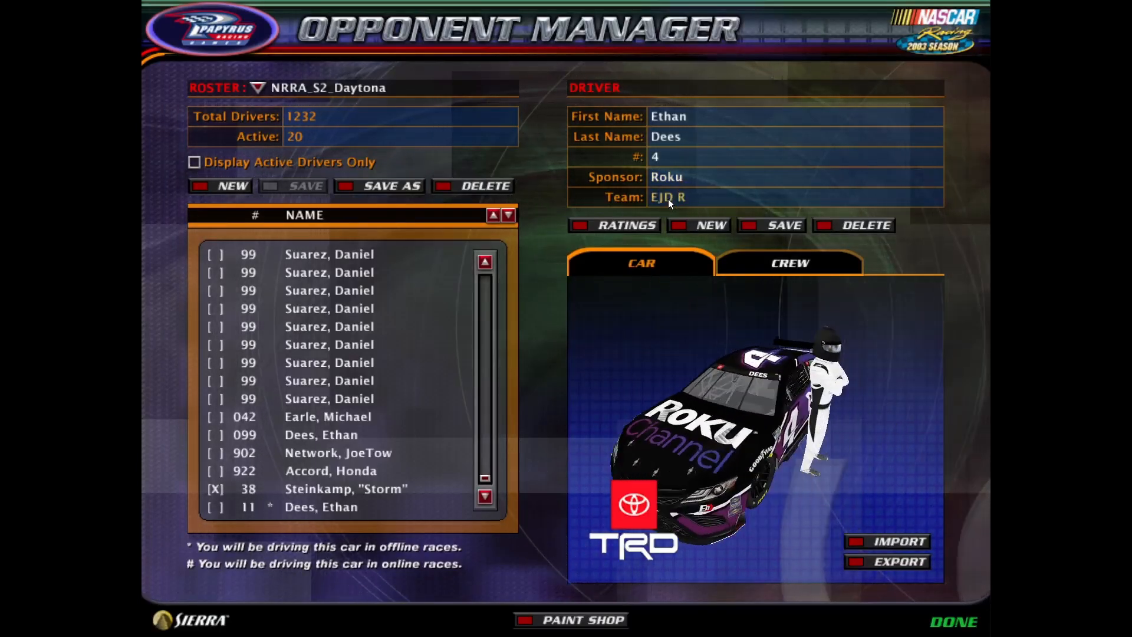
text(acing)
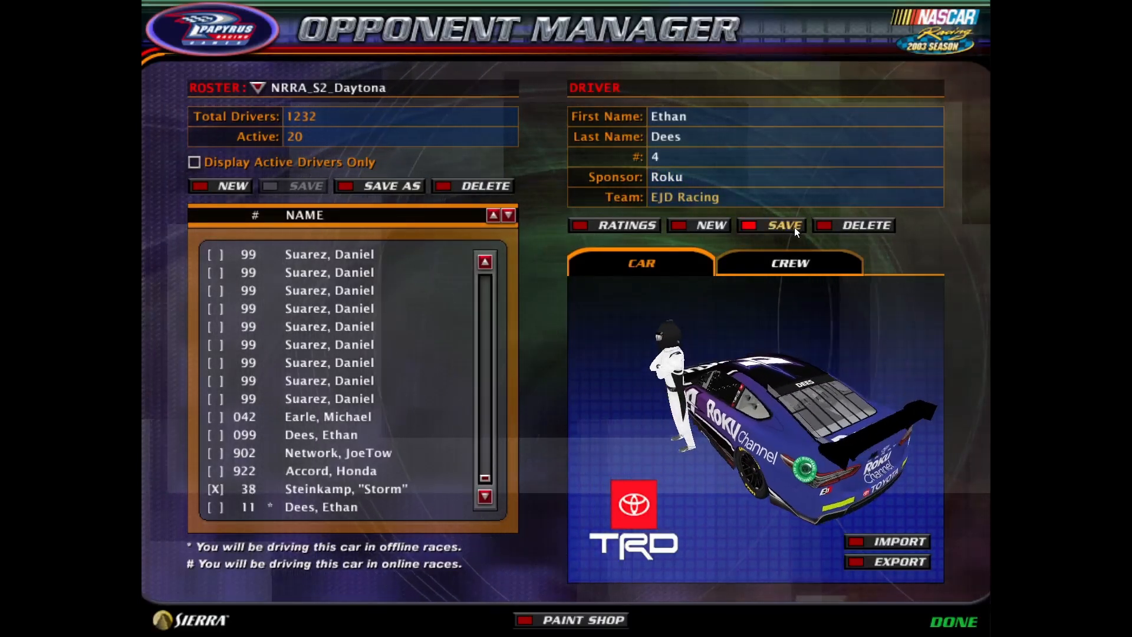
Check the new driver's ratings without changing them, save the driver and leave the Opponent Manager.
click(610, 222)
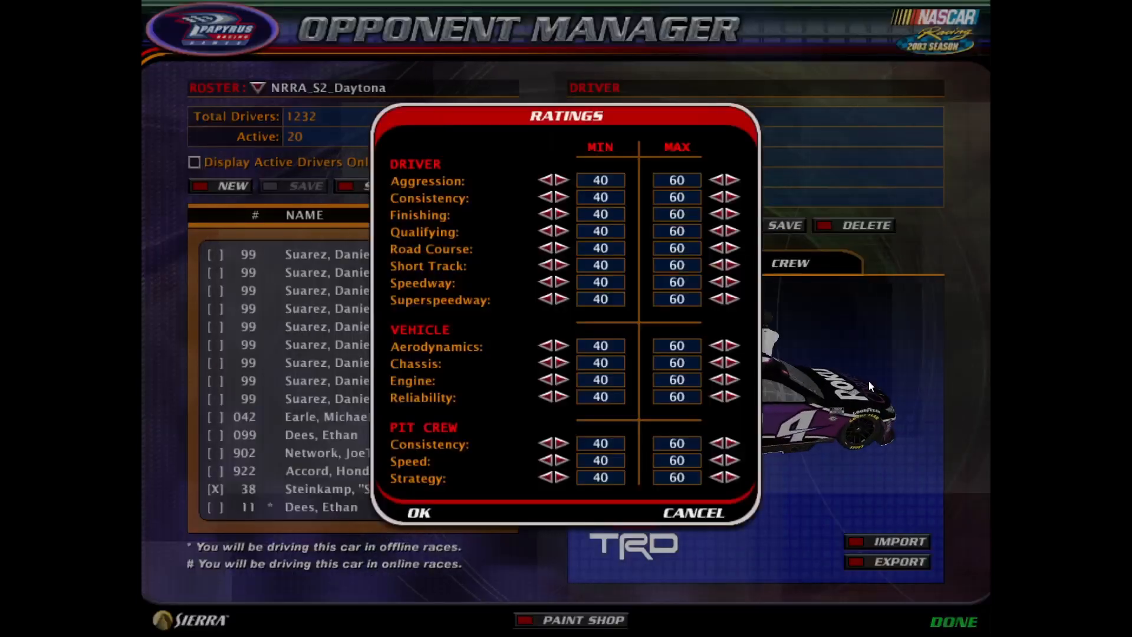
click(706, 511)
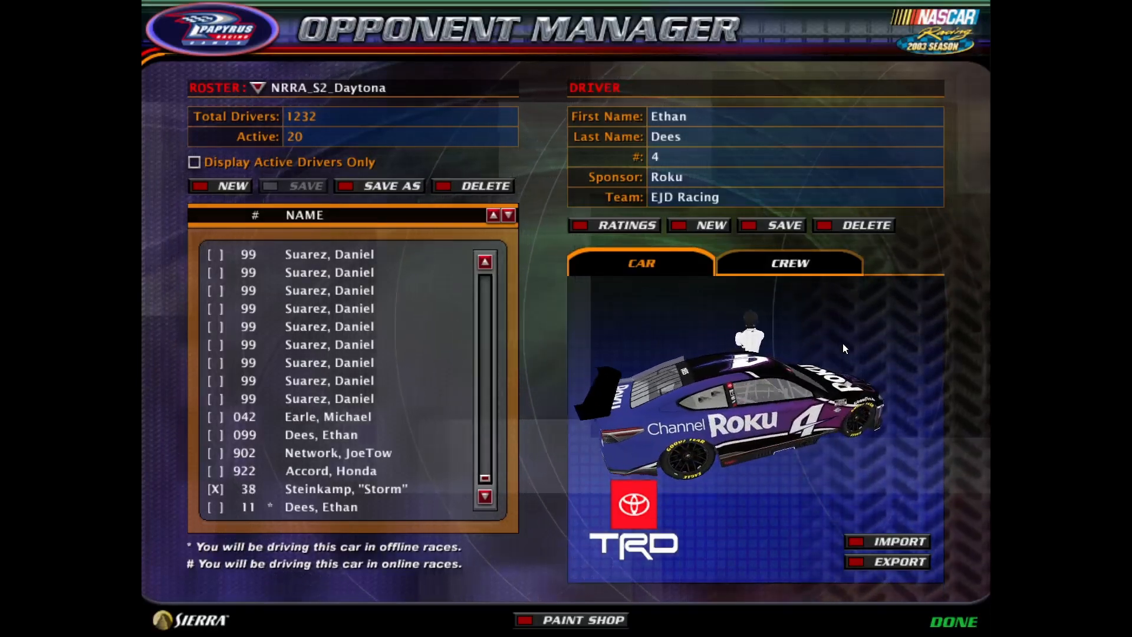
click(784, 228)
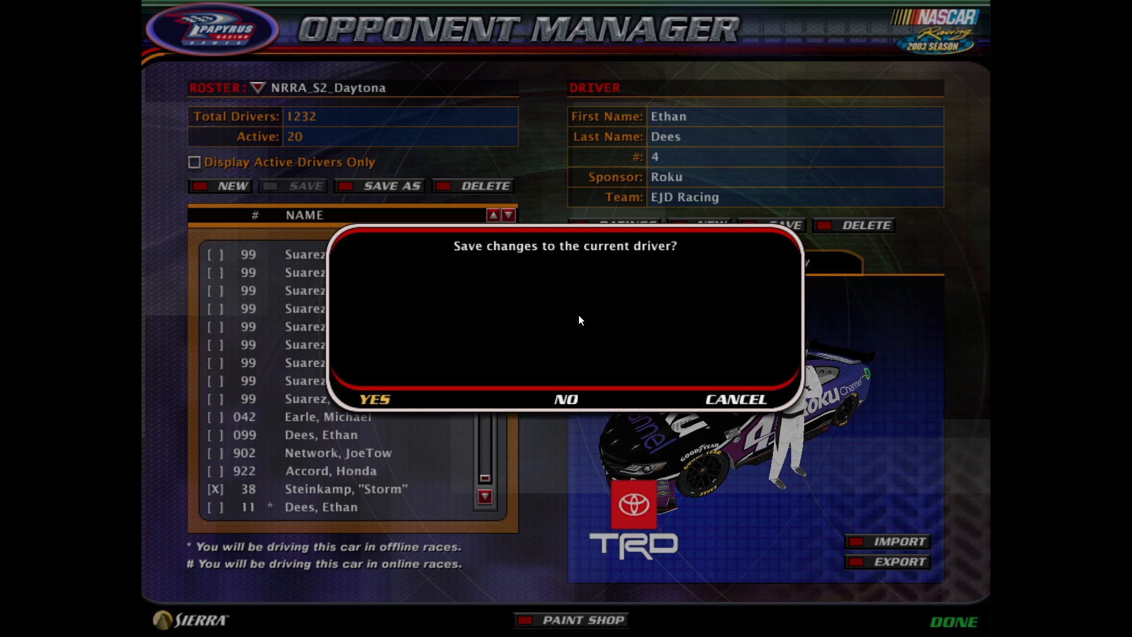
key(Return)
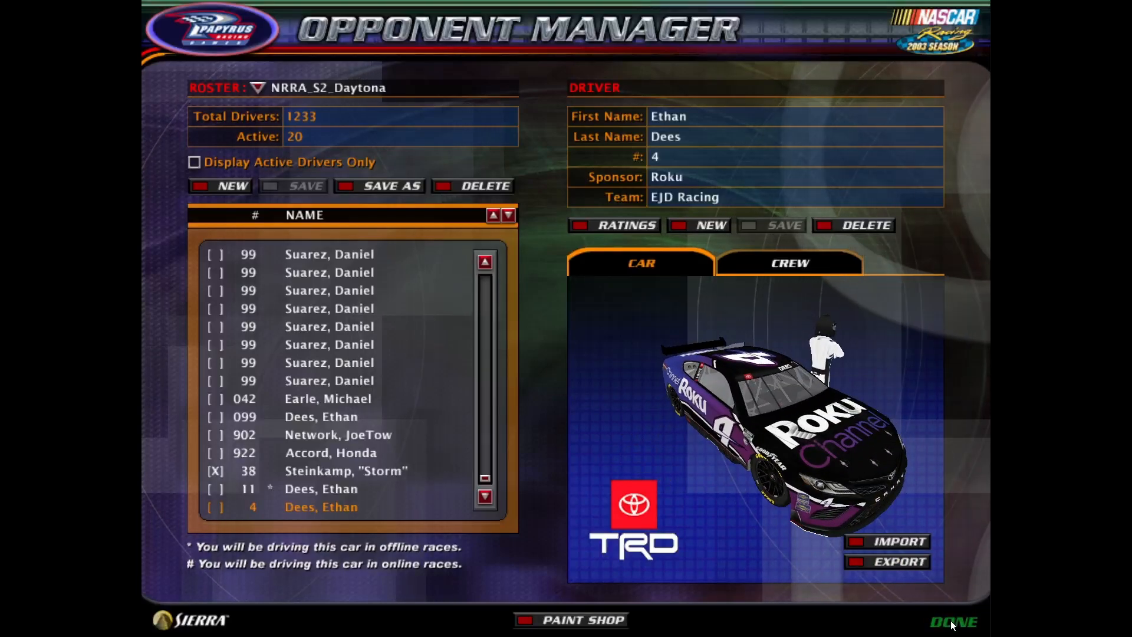
key(Escape)
Select EJD4RokuNG as the player's single-player car in Player Info and accept the choice.
click(786, 441)
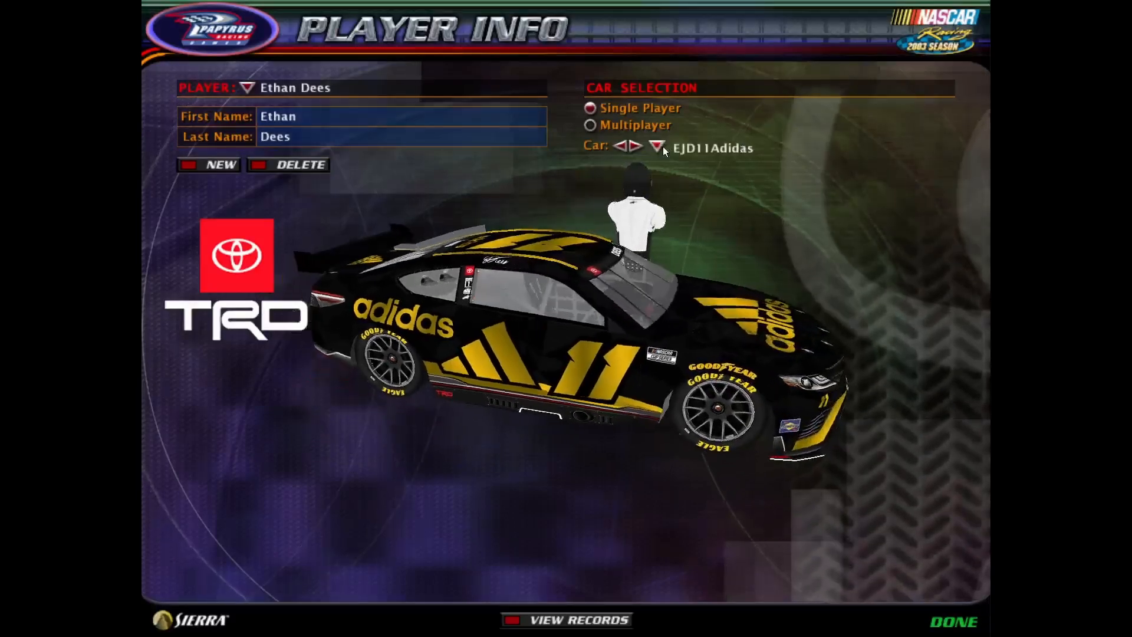
click(658, 146)
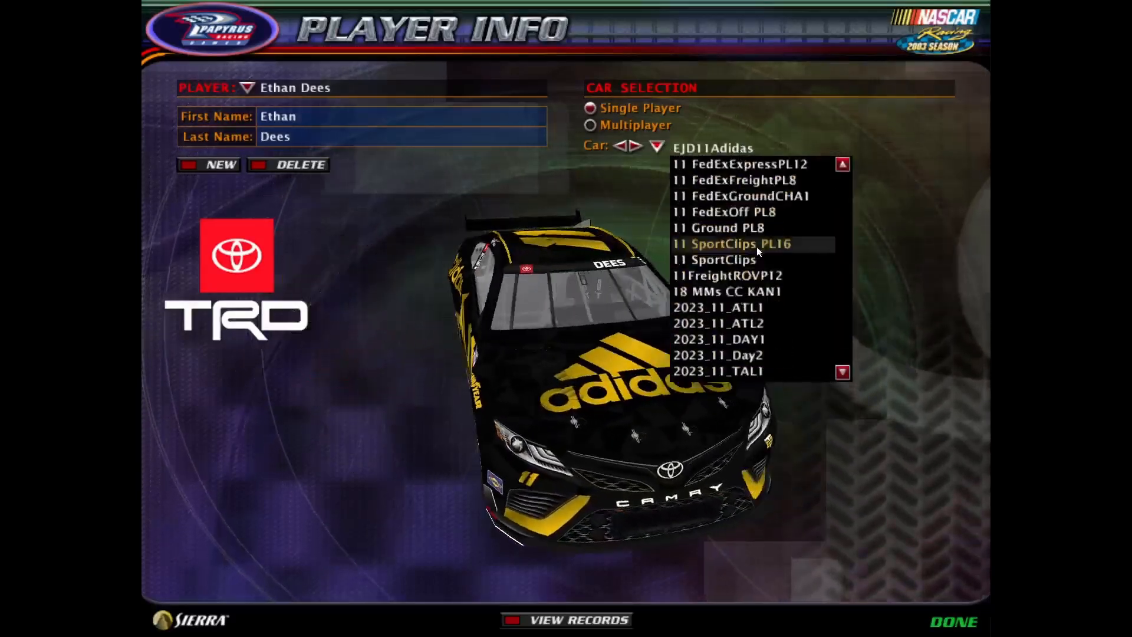
drag(756, 247, 716, 73)
scroll(716, 79, up, 15)
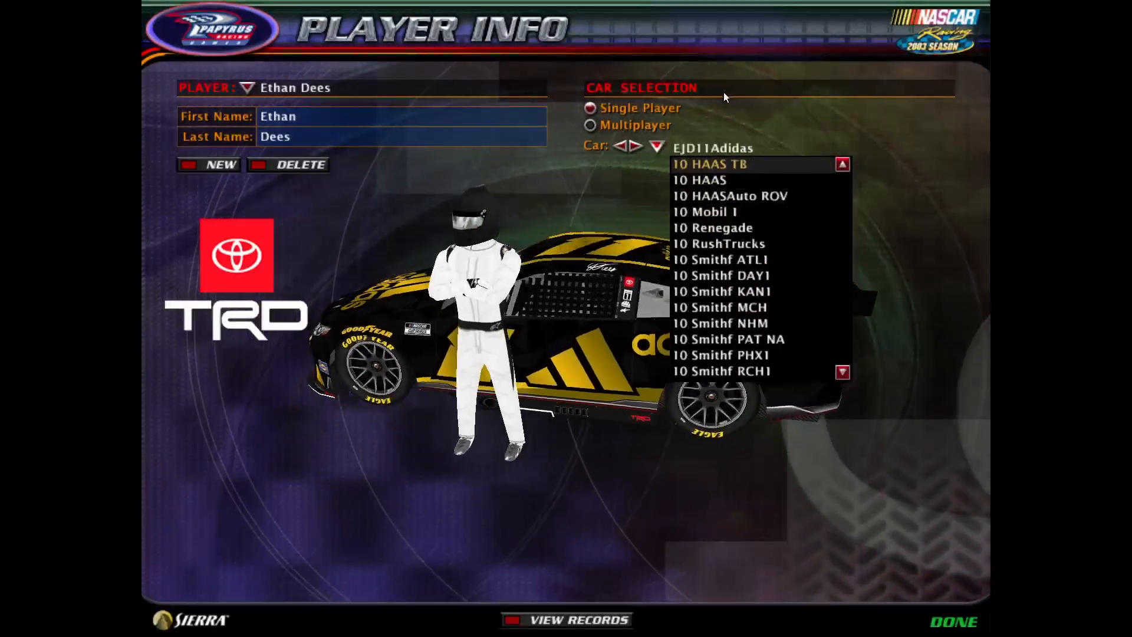
scroll(715, 77, up, 20)
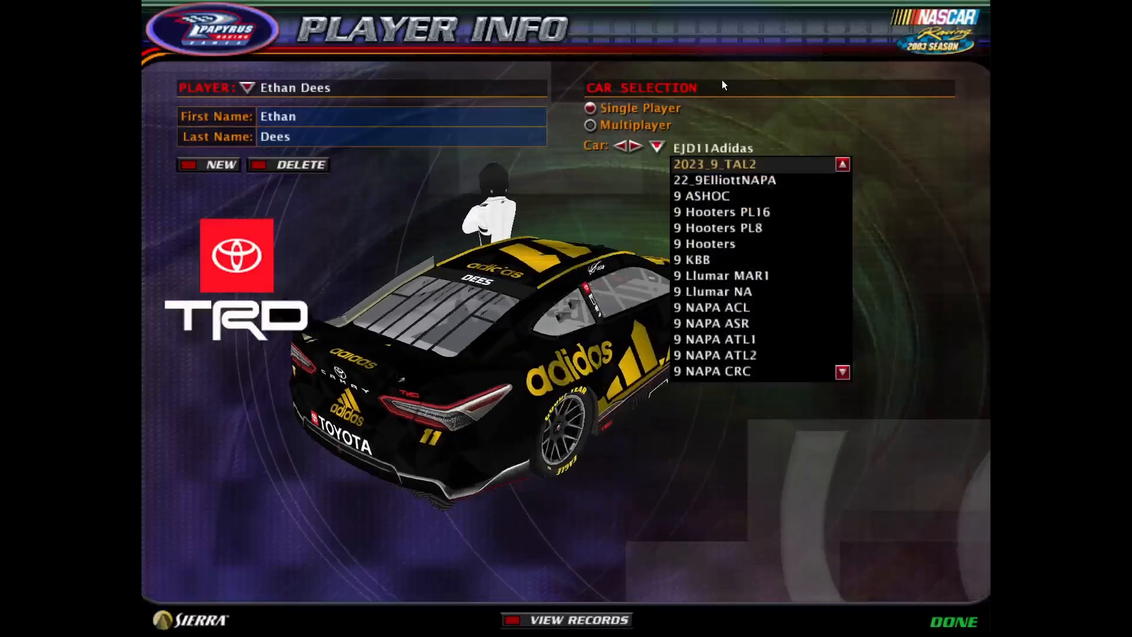
scroll(703, 84, up, 20)
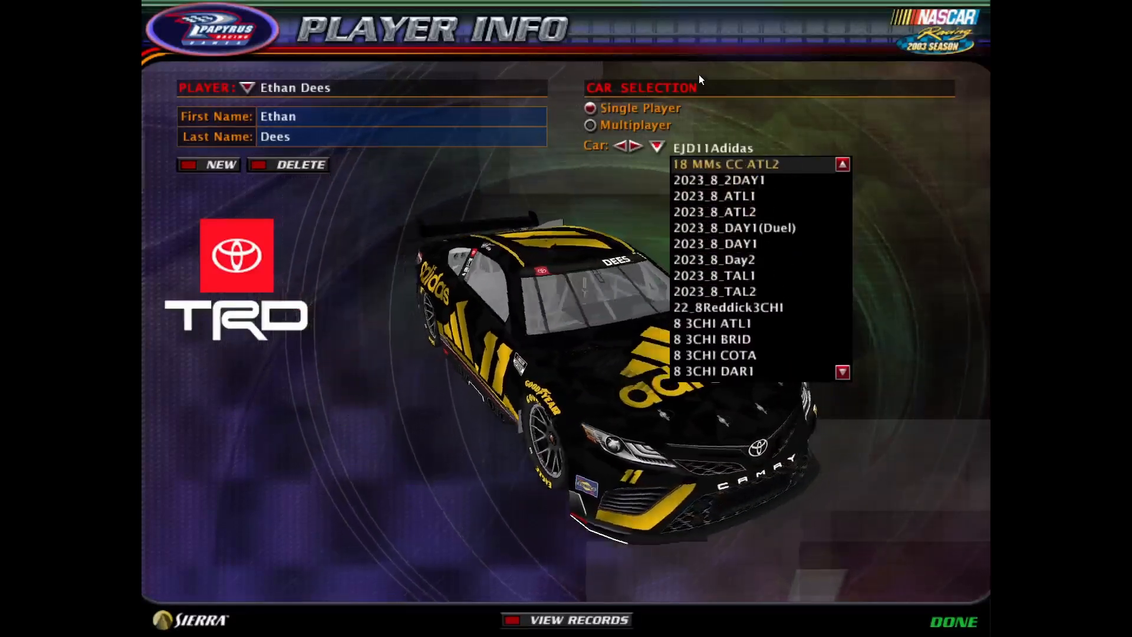
scroll(695, 72, up, 20)
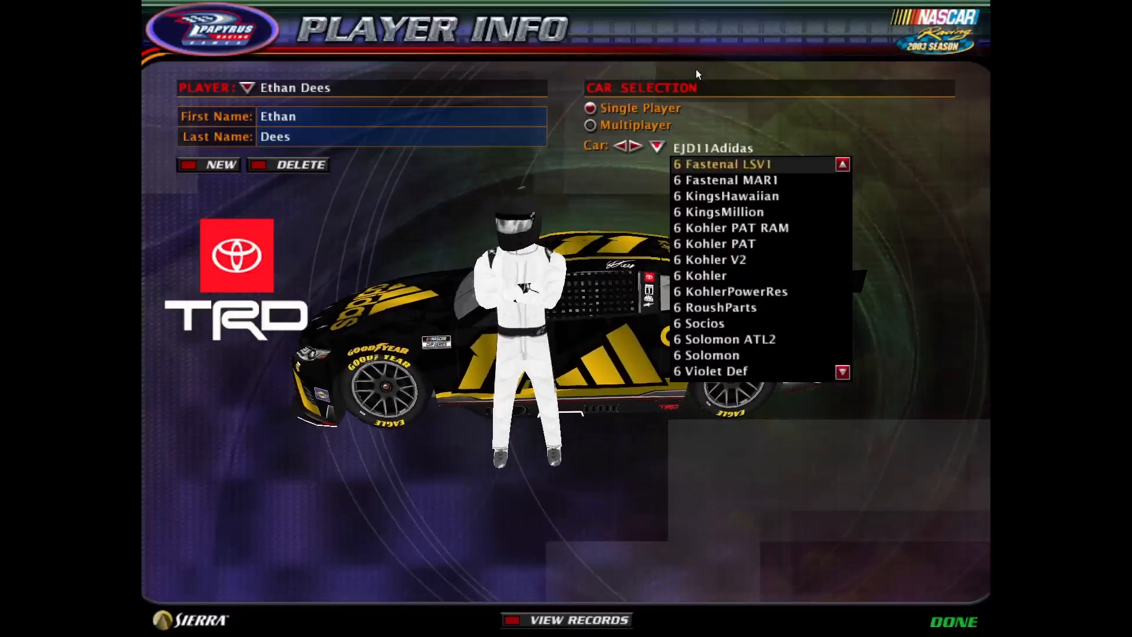
scroll(695, 69, up, 10)
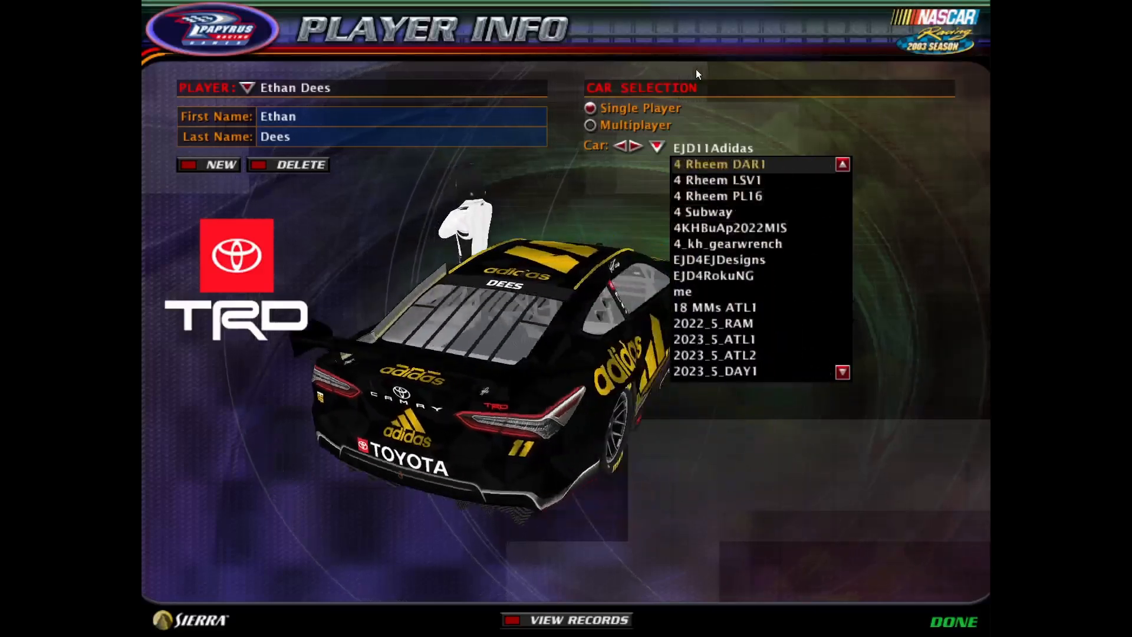
scroll(744, 366, down, 1)
scroll(745, 360, down, 3)
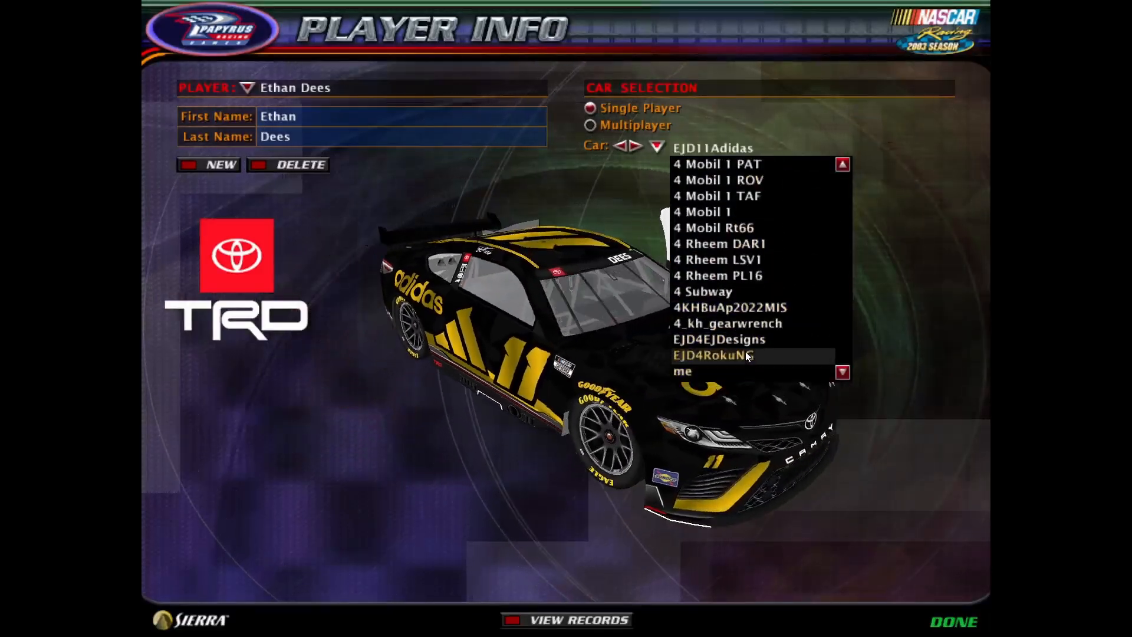
click(745, 354)
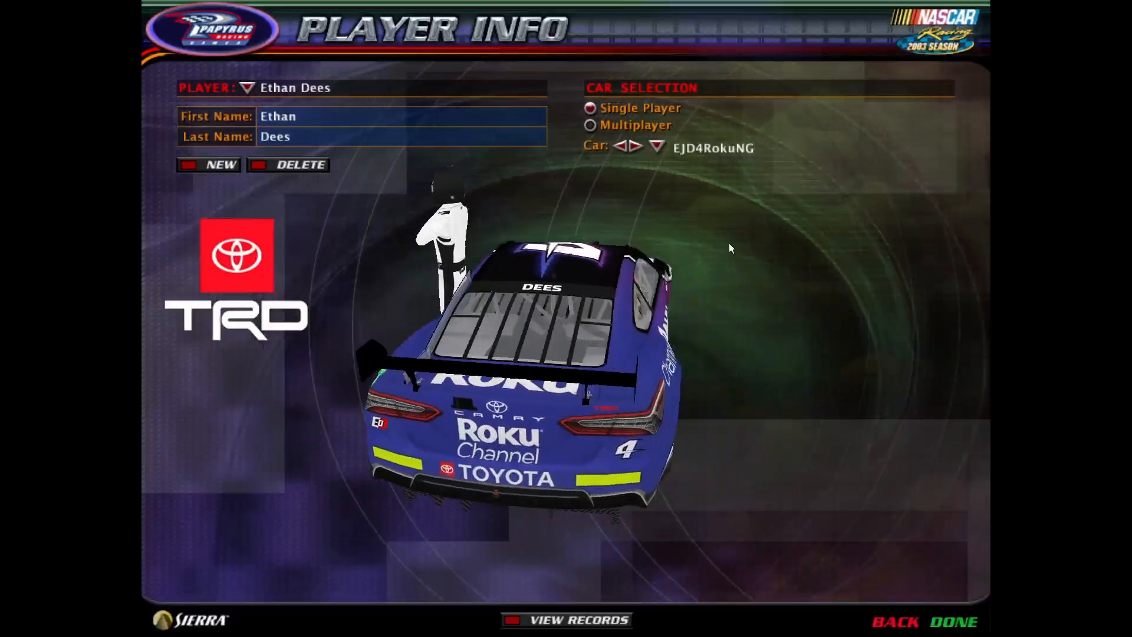
click(974, 622)
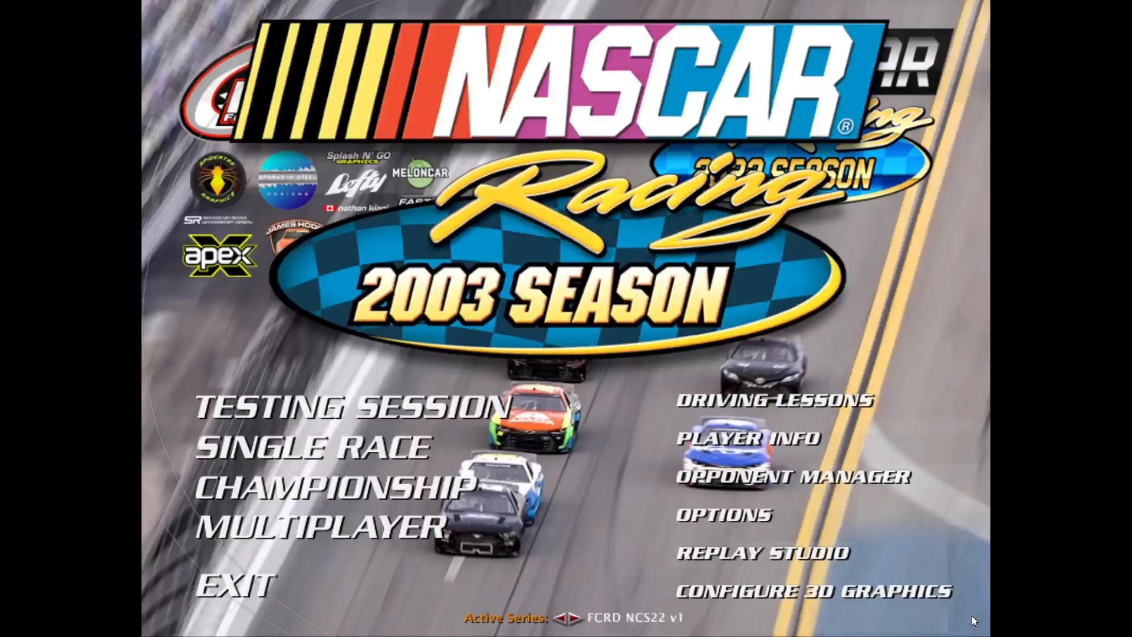
Exit NASCAR Racing 2003 Season and open the Downloads section of the Stunod Racing site in Chrome.
click(244, 573)
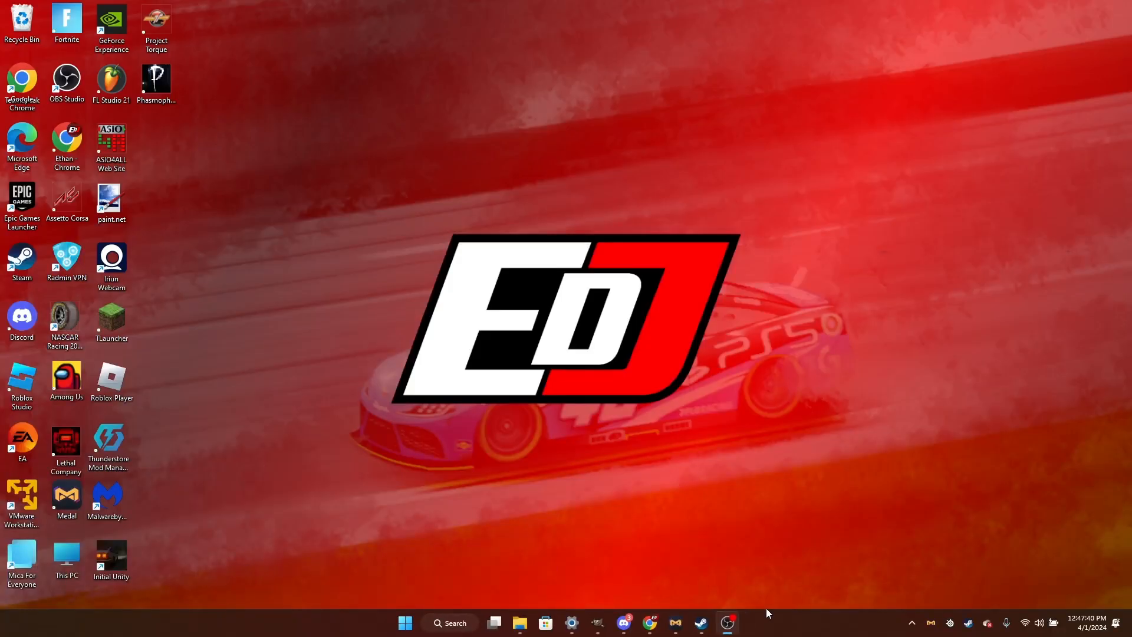
click(637, 623)
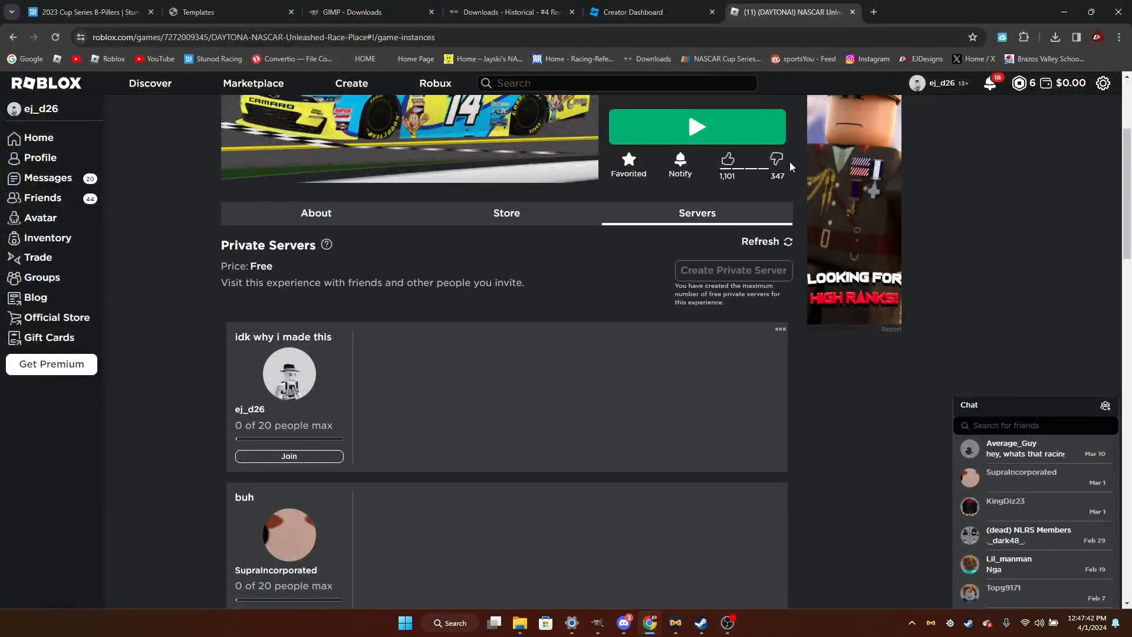
click(873, 11)
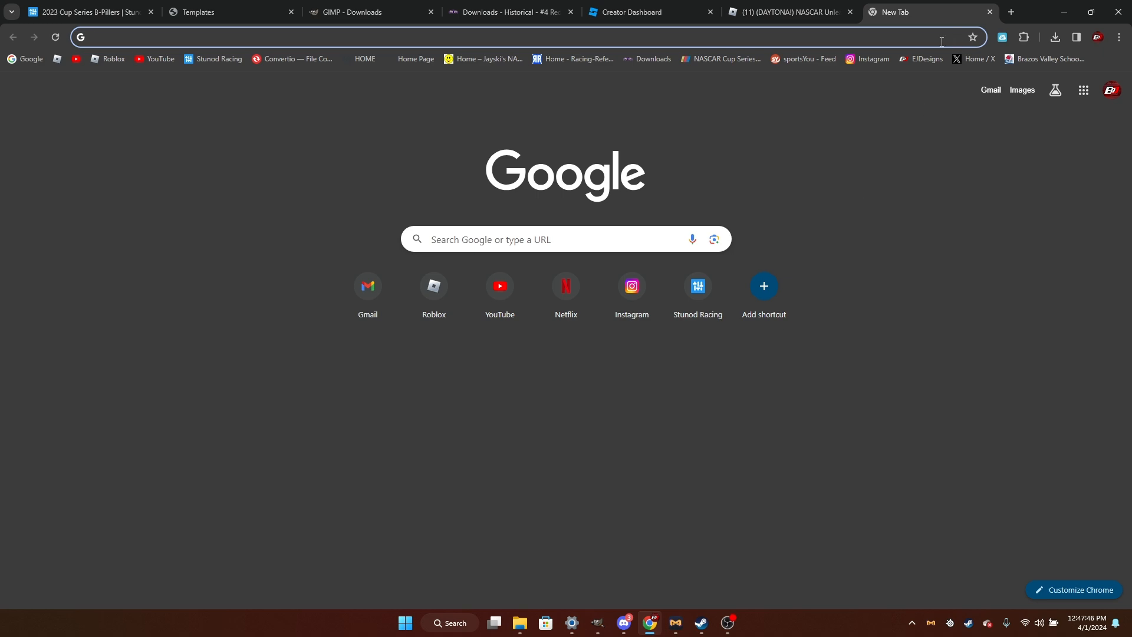
click(990, 12)
click(89, 12)
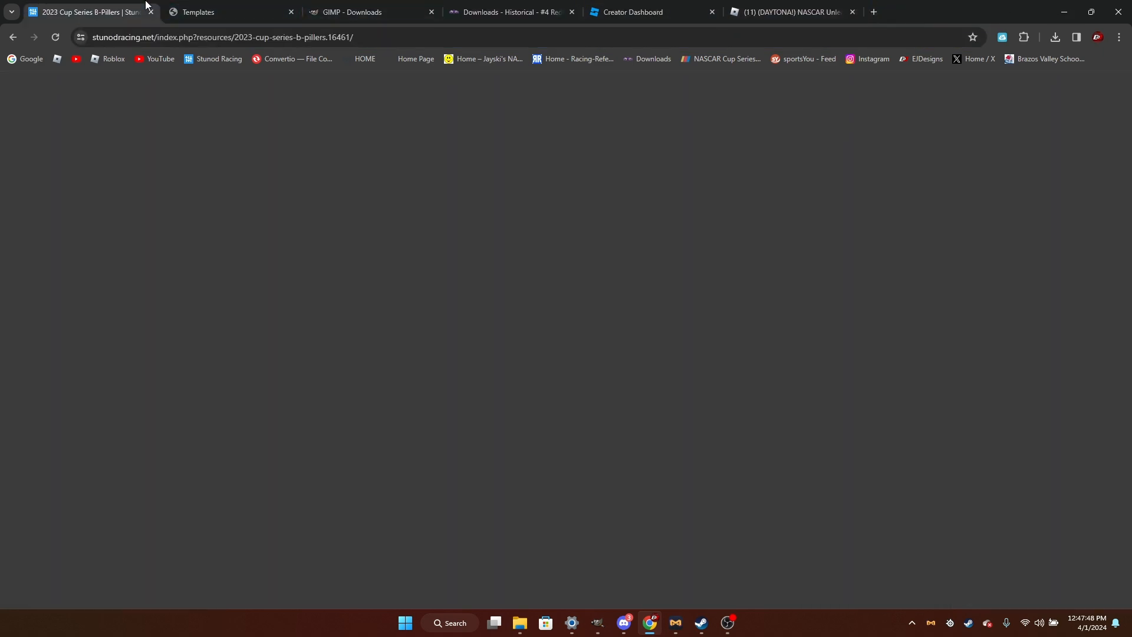
click(249, 180)
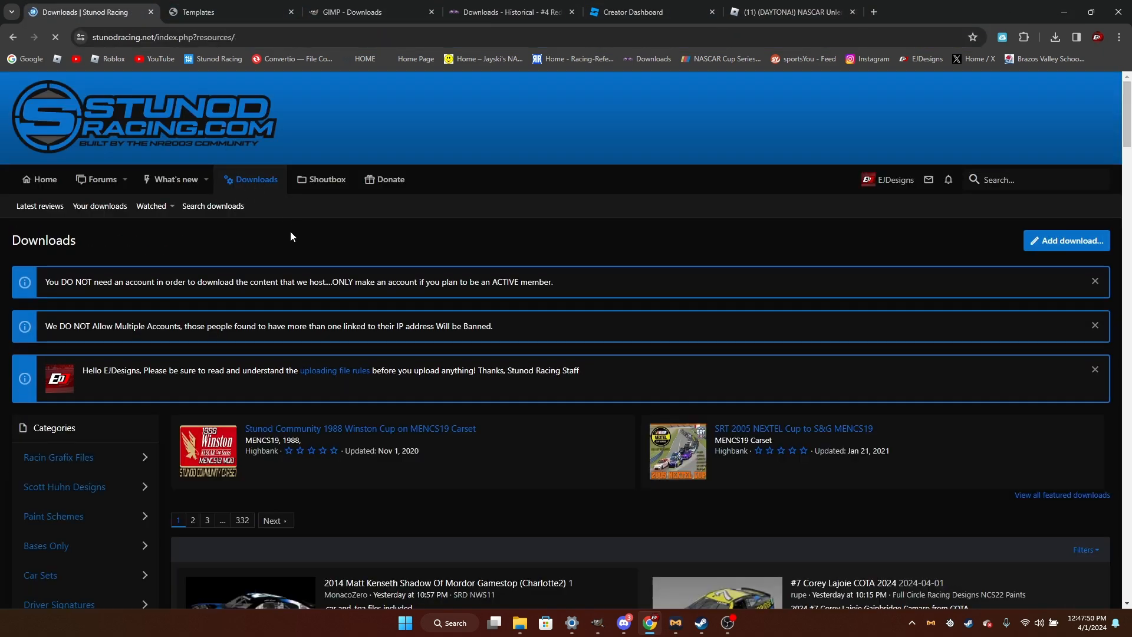
Open the complete 3D Scenes category among the Stunod Racing downloads.
scroll(85, 416, down, 2)
scroll(86, 417, down, 3)
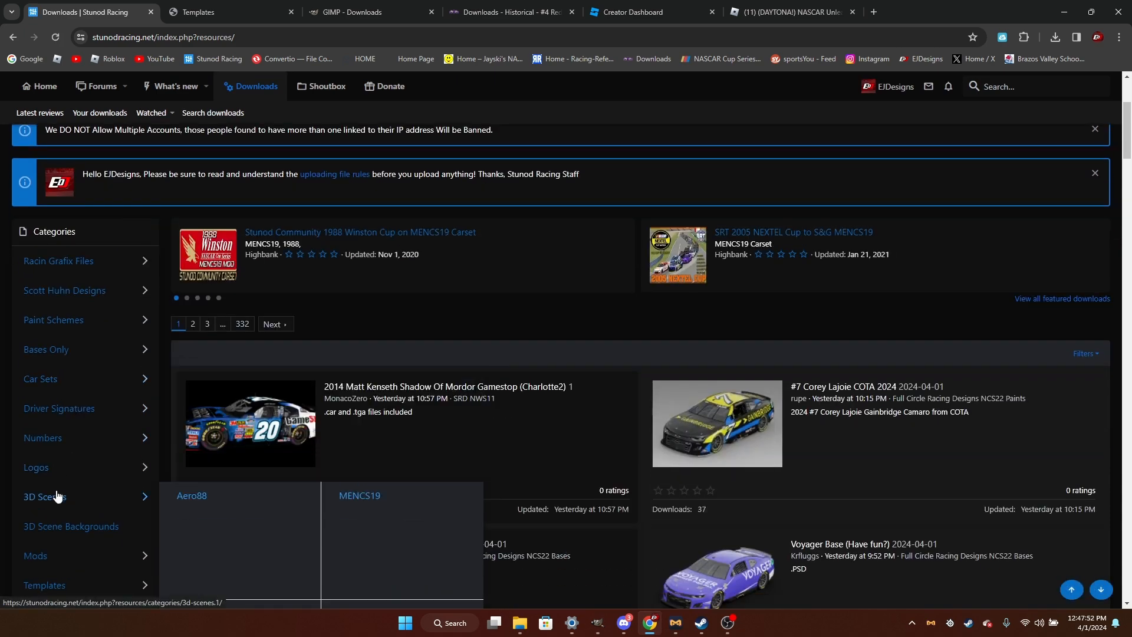
mouse_move(148, 457)
scroll(263, 404, down, 10)
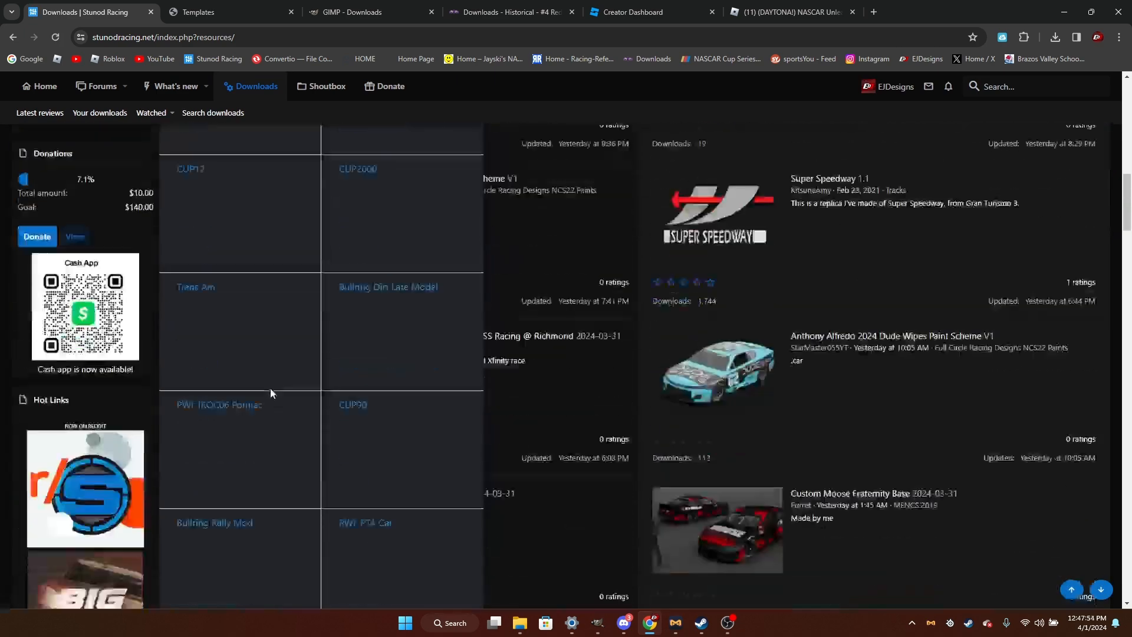
scroll(278, 348, up, 11)
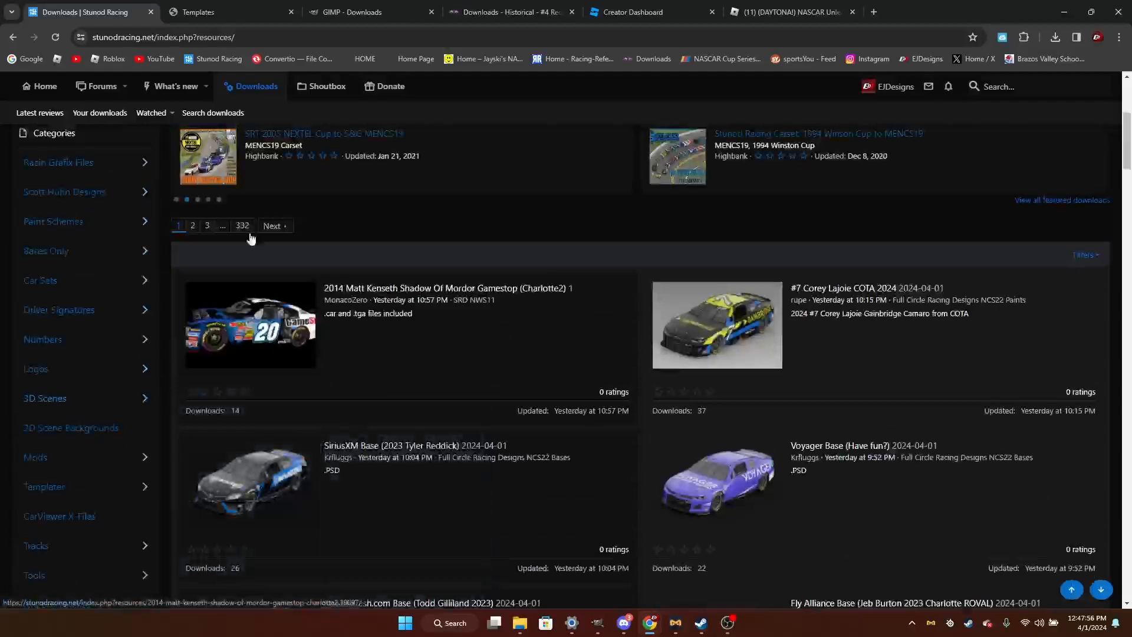
mouse_move(104, 409)
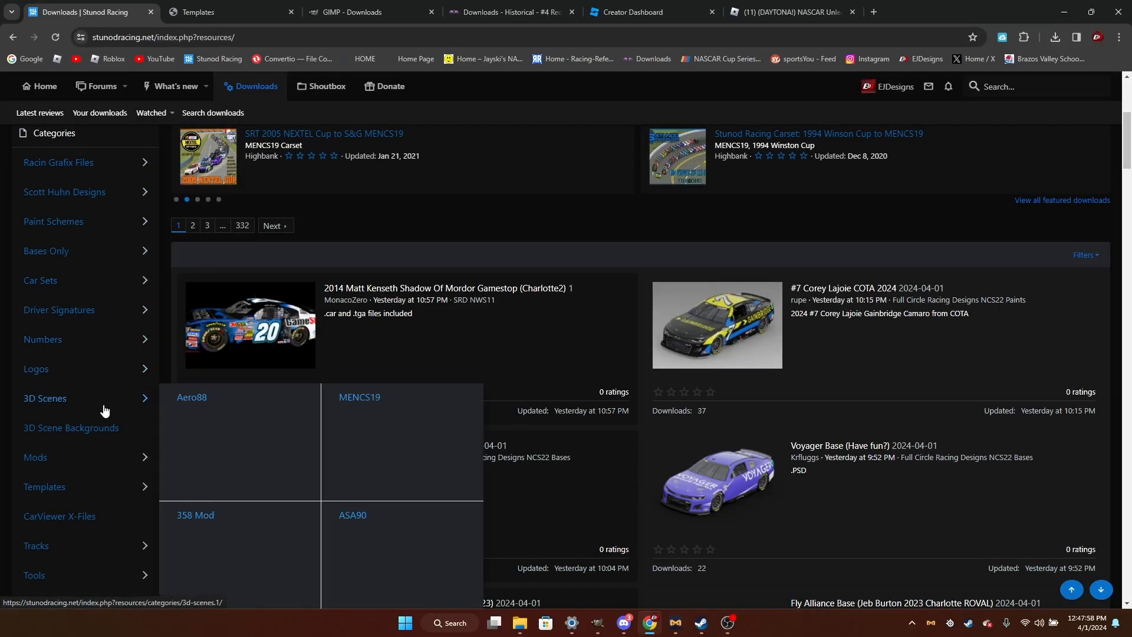
scroll(275, 417, down, 2)
scroll(275, 416, down, 15)
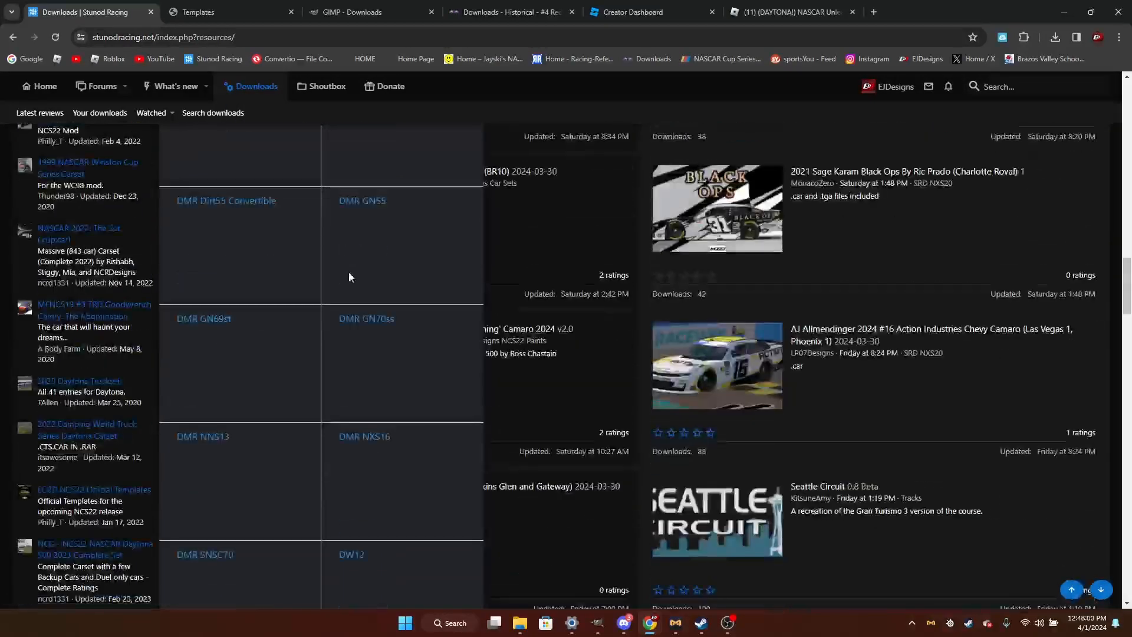
scroll(348, 277, down, 5)
click(335, 363)
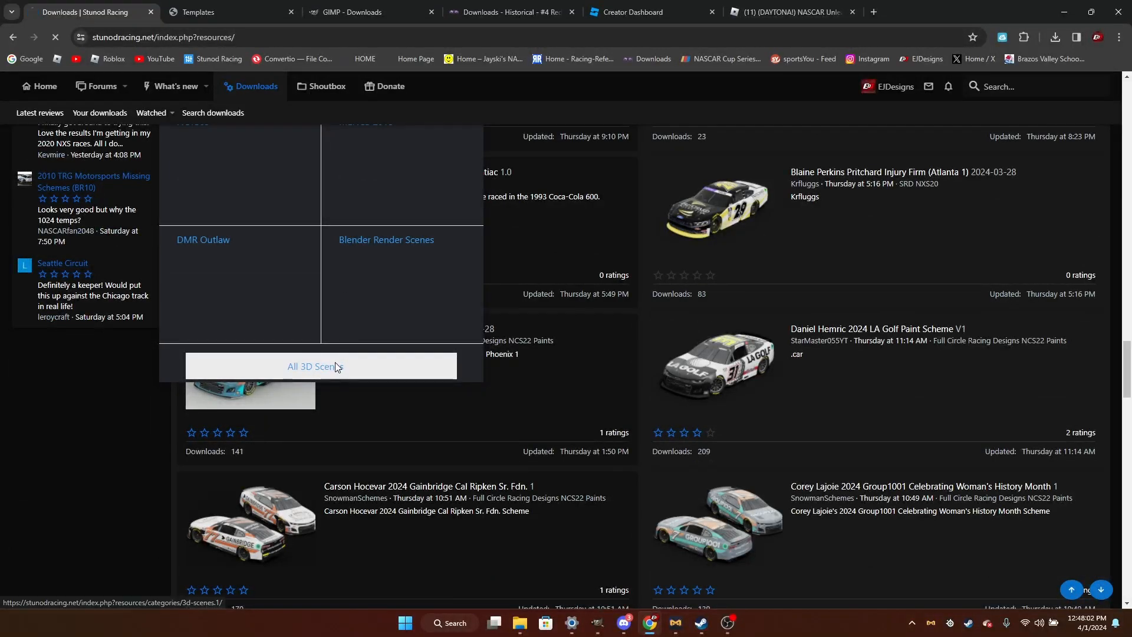
Find and open the NCS22 On-Track Blender Render Scenes - Enhanced & Improved download among the 3D scenes.
scroll(335, 362, down, 2)
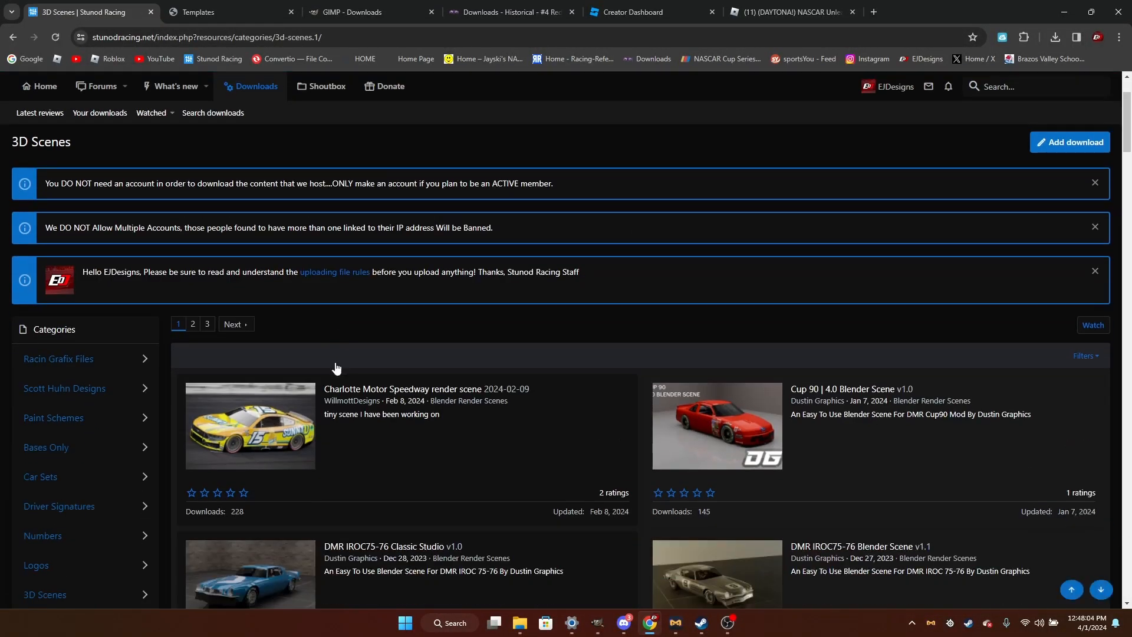
scroll(336, 368, down, 5)
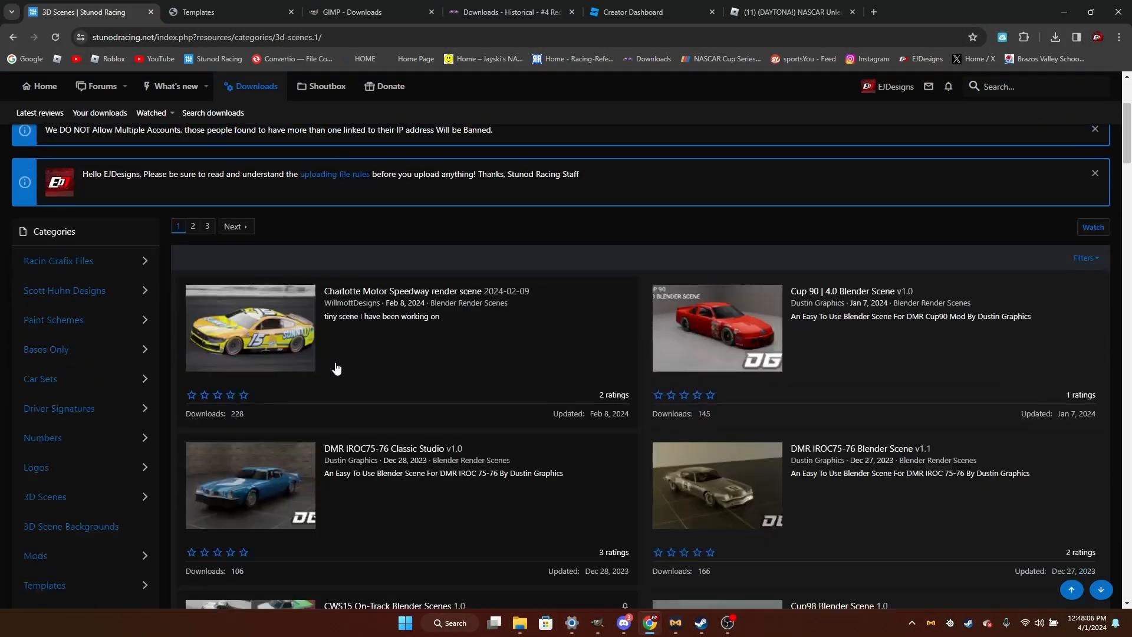
scroll(424, 387, down, 2)
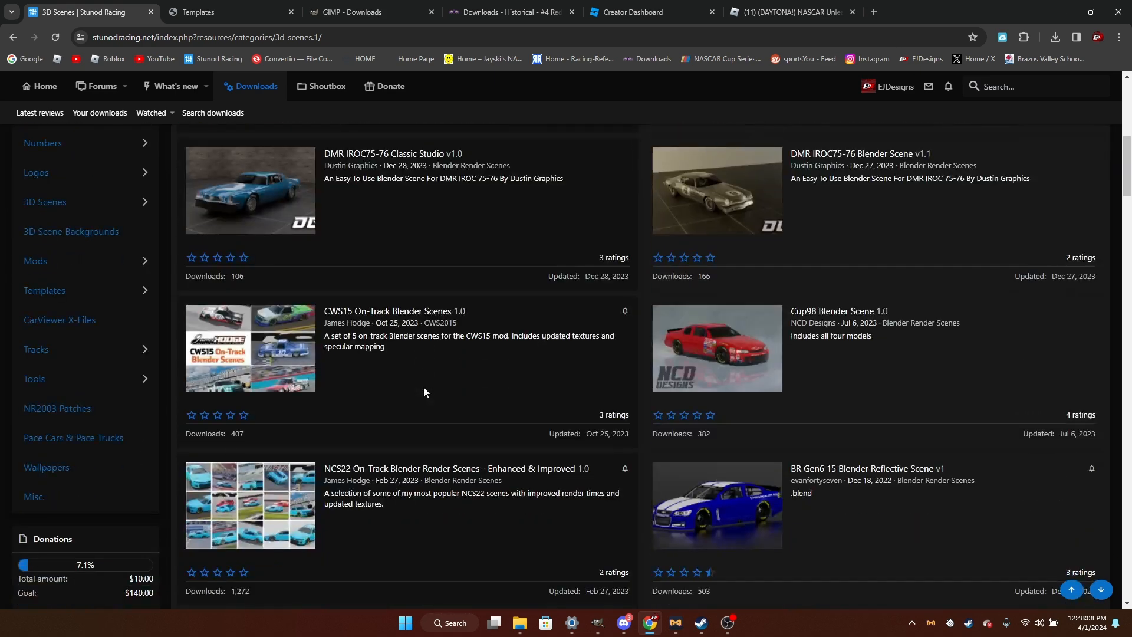
scroll(424, 387, down, 2)
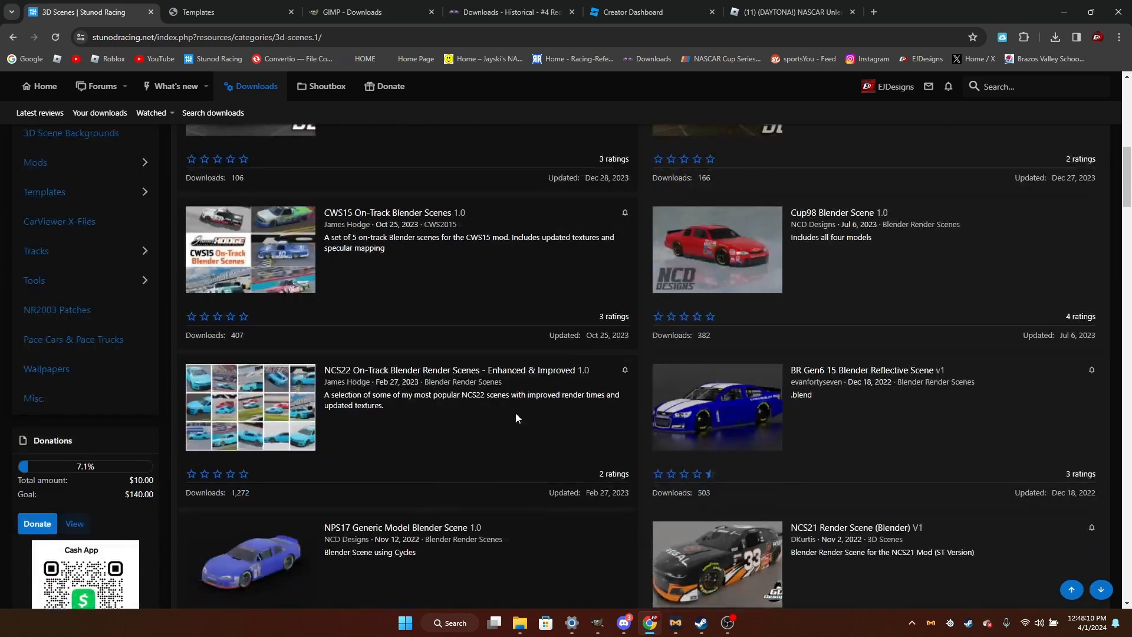
click(523, 372)
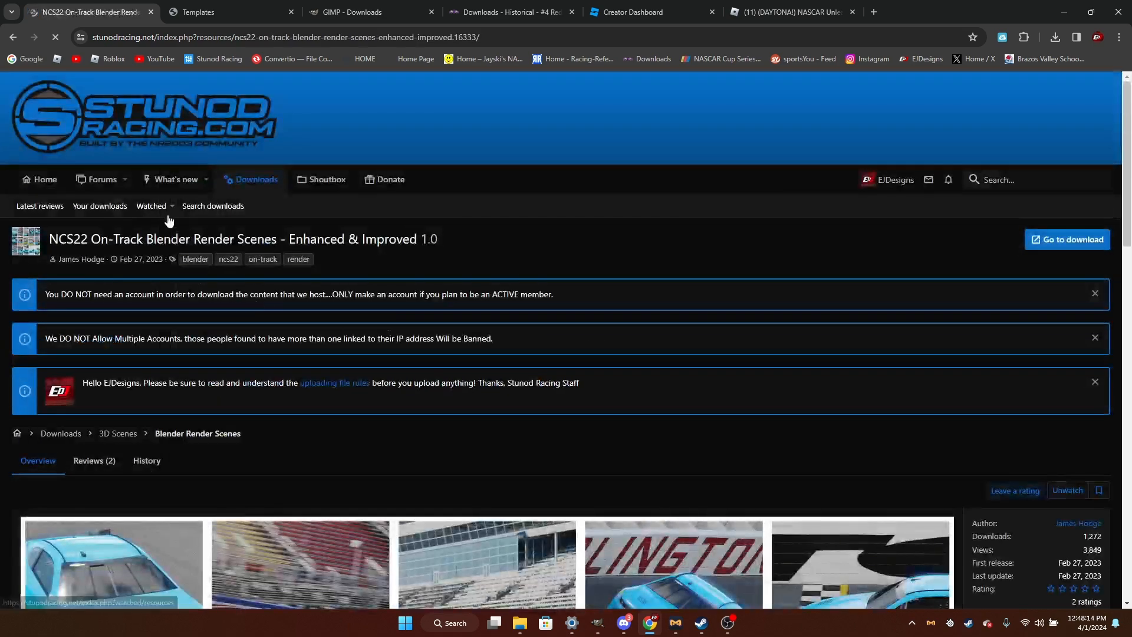
Look over the scene pack's preview images and download JH_NCS22_Render Scenes.zip from Google Drive despite the virus scan notice.
scroll(575, 347, down, 13)
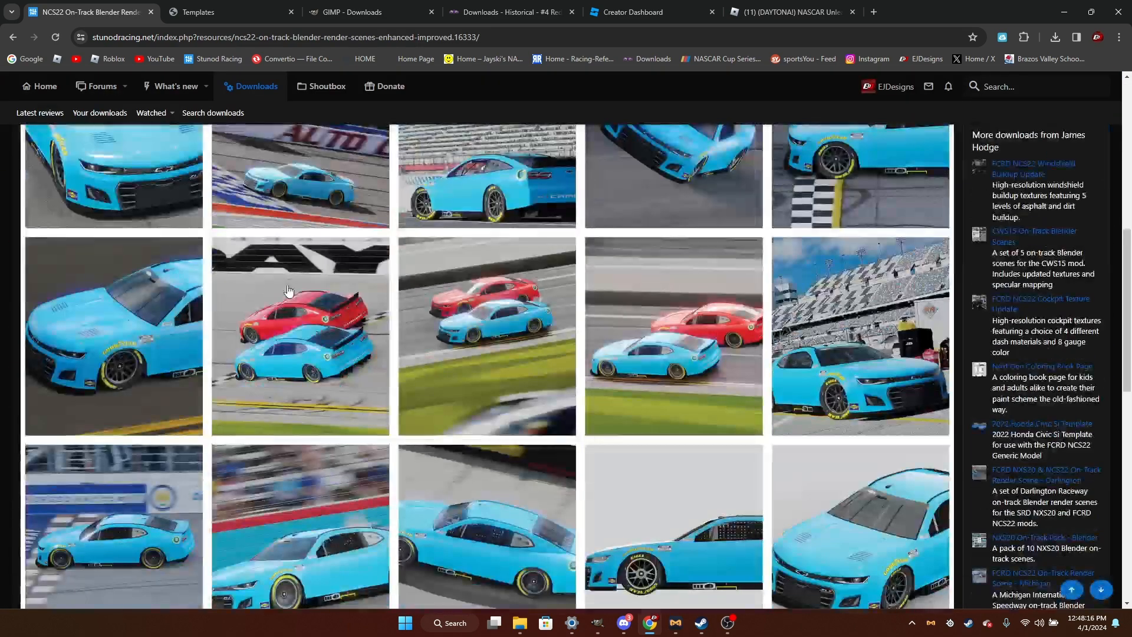
scroll(575, 346, up, 13)
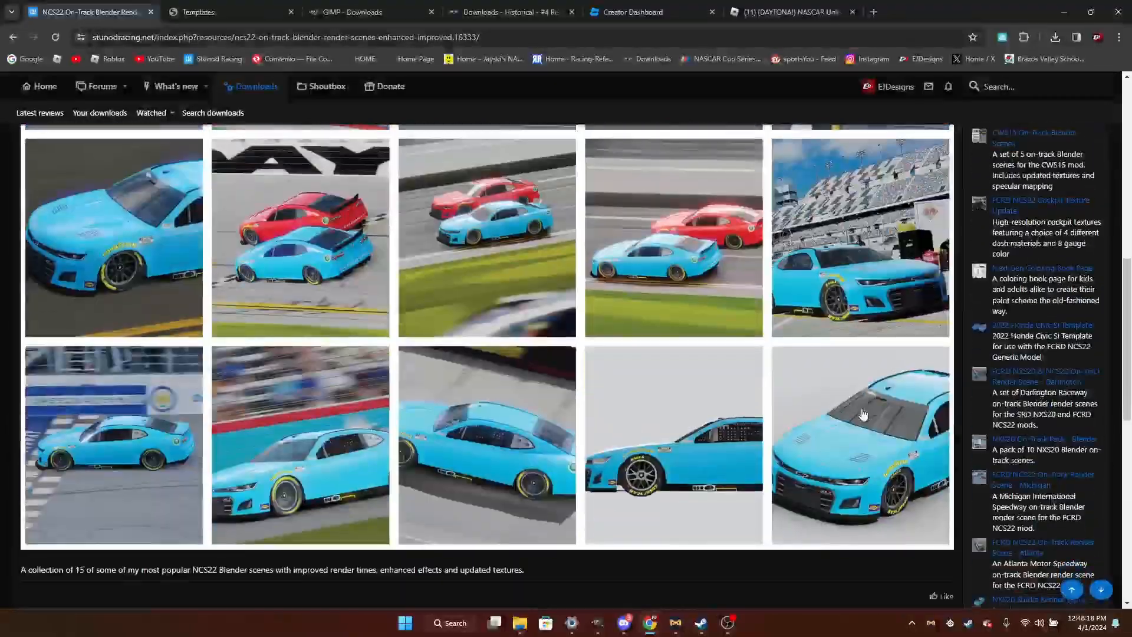
scroll(1026, 302, down, 6)
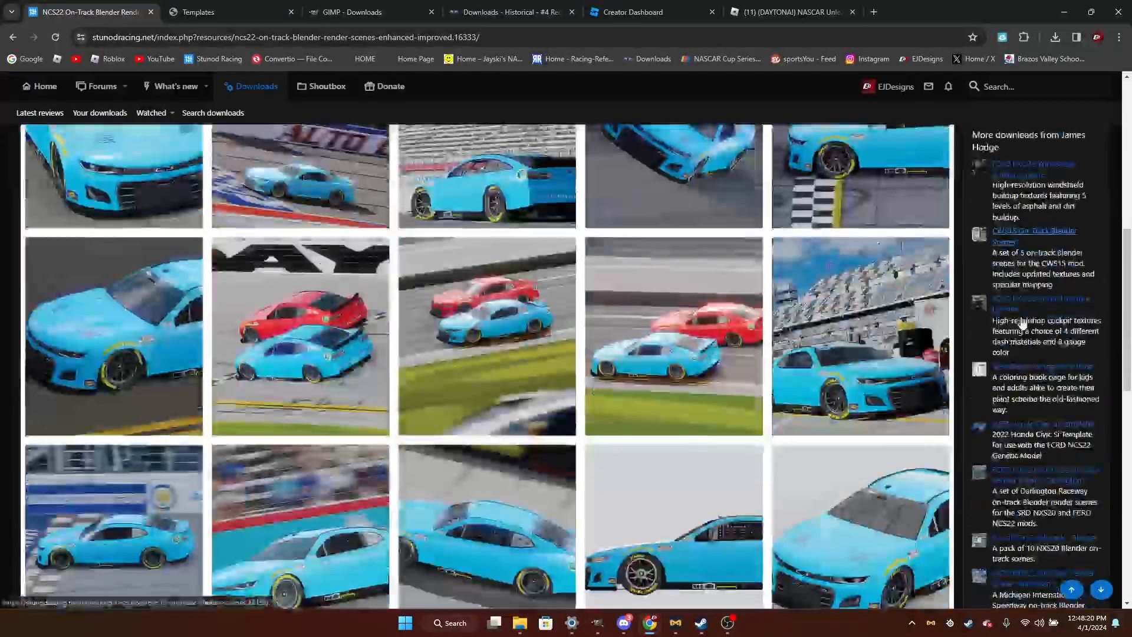
scroll(1102, 251, up, 6)
click(1069, 239)
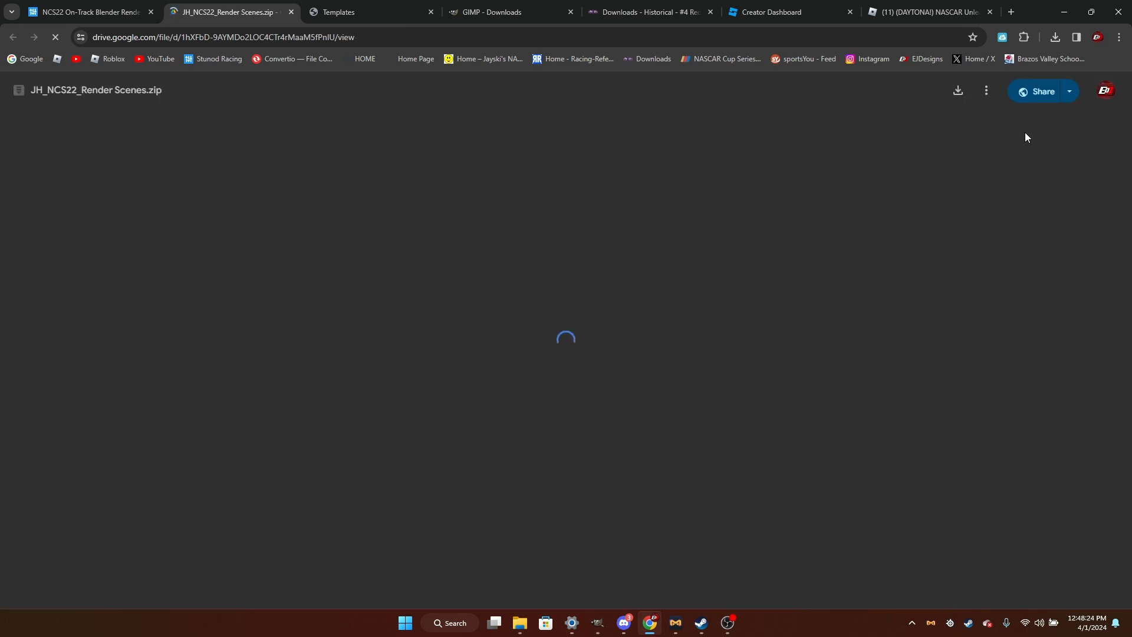
click(958, 91)
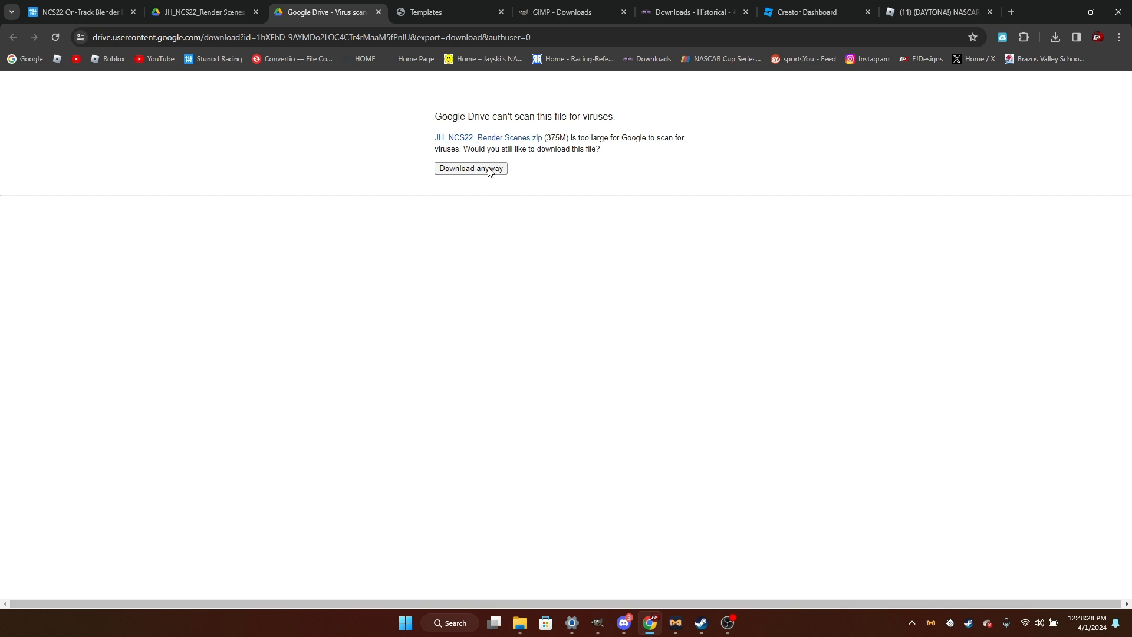
click(489, 171)
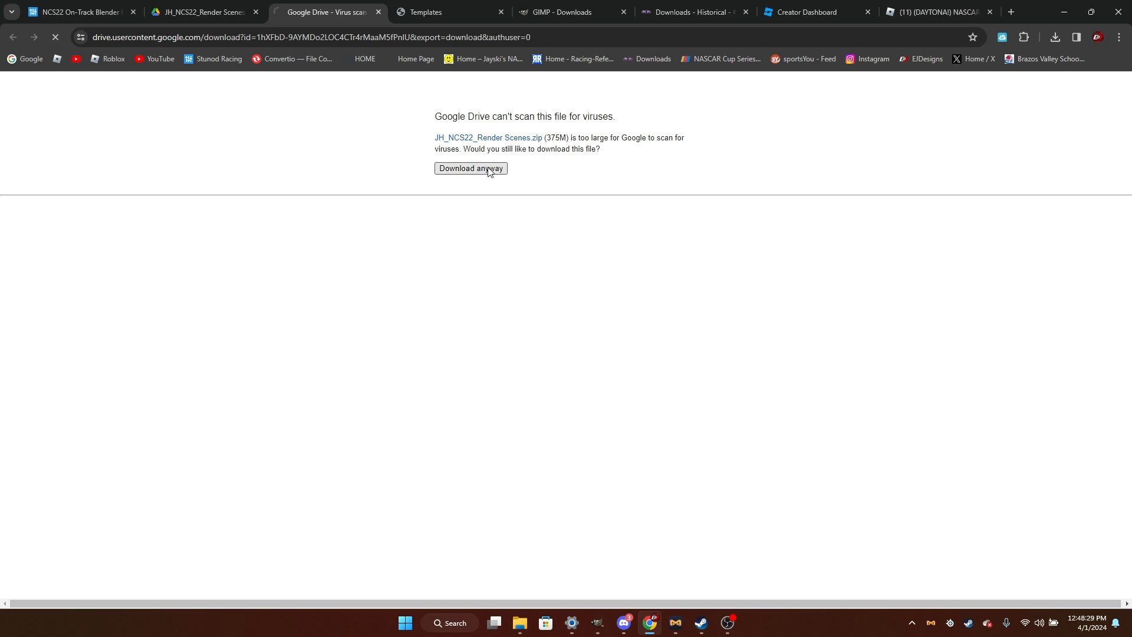
Open the downloaded JH_NCS22_Render Scenes.zip and launch the JH_Orthographic_Transparent_1Car_2023 scene from its Studio folder in Blender.
click(1056, 39)
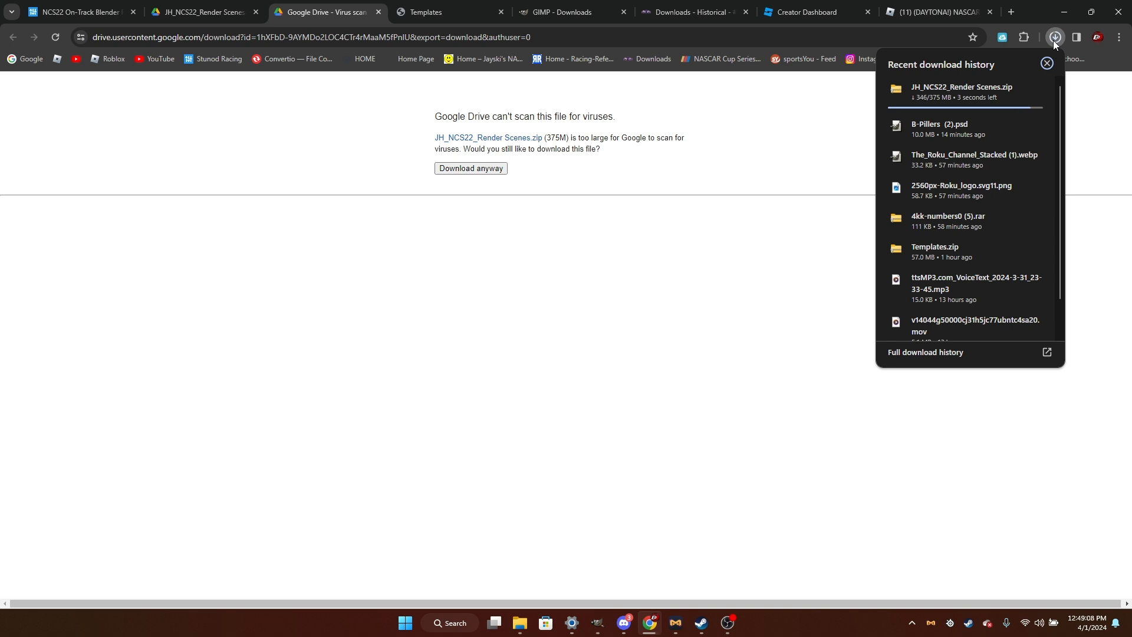
mouse_move(966, 96)
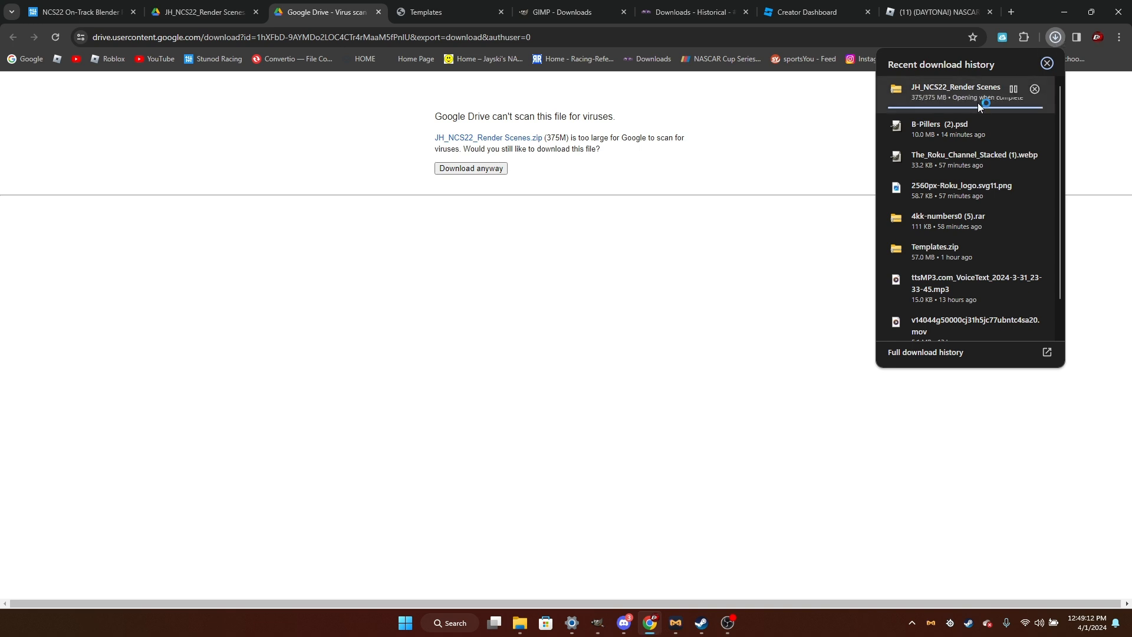
click(977, 103)
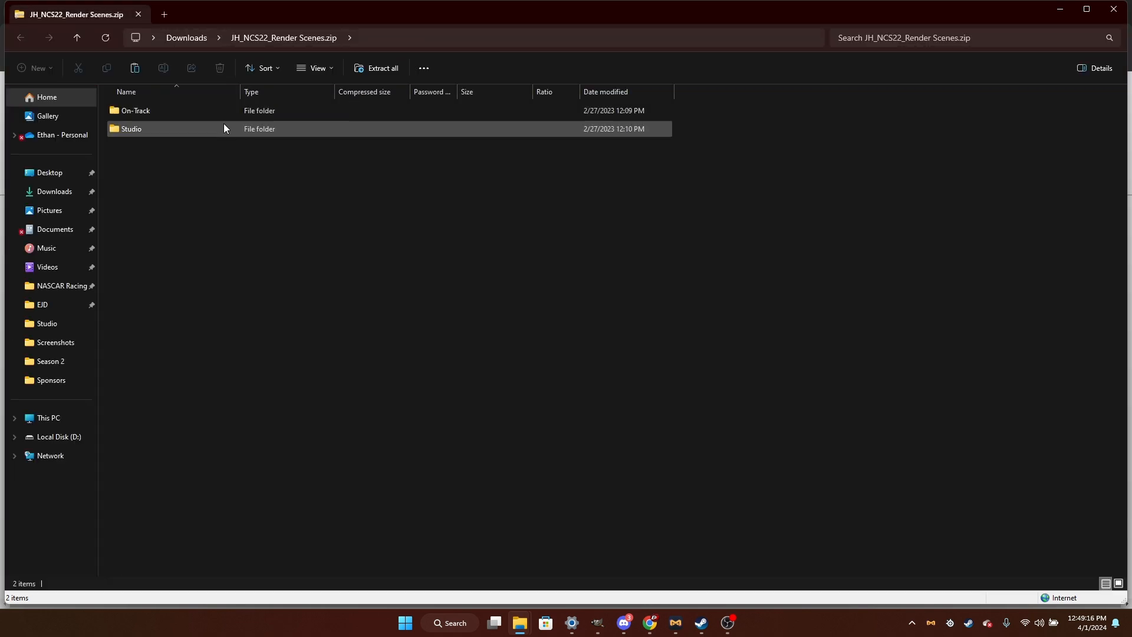
double_click(224, 128)
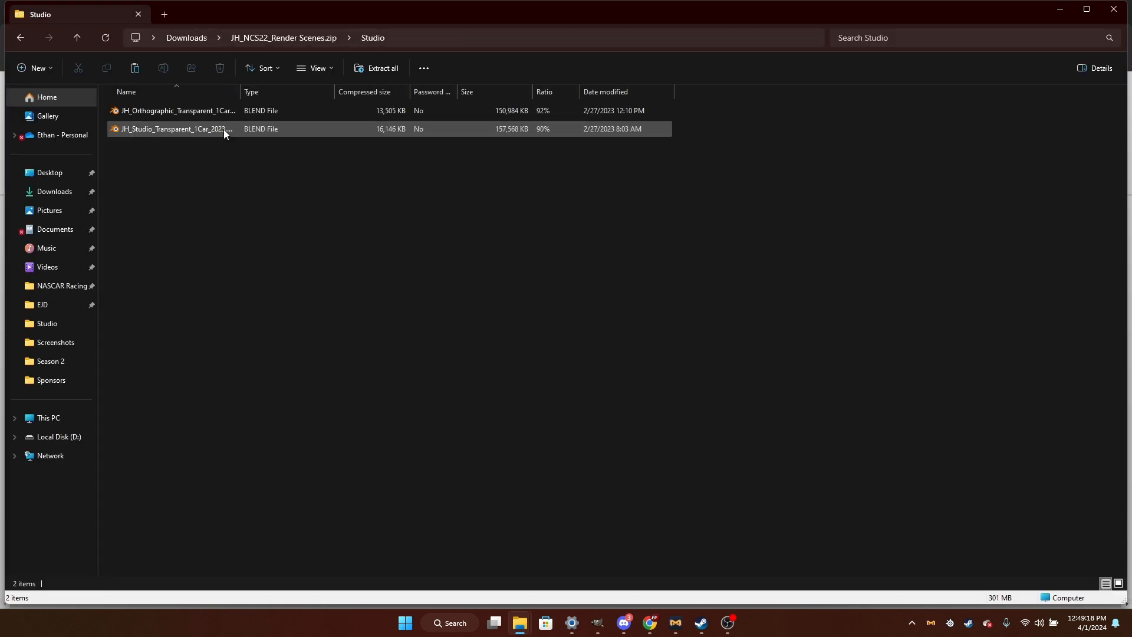
click(221, 110)
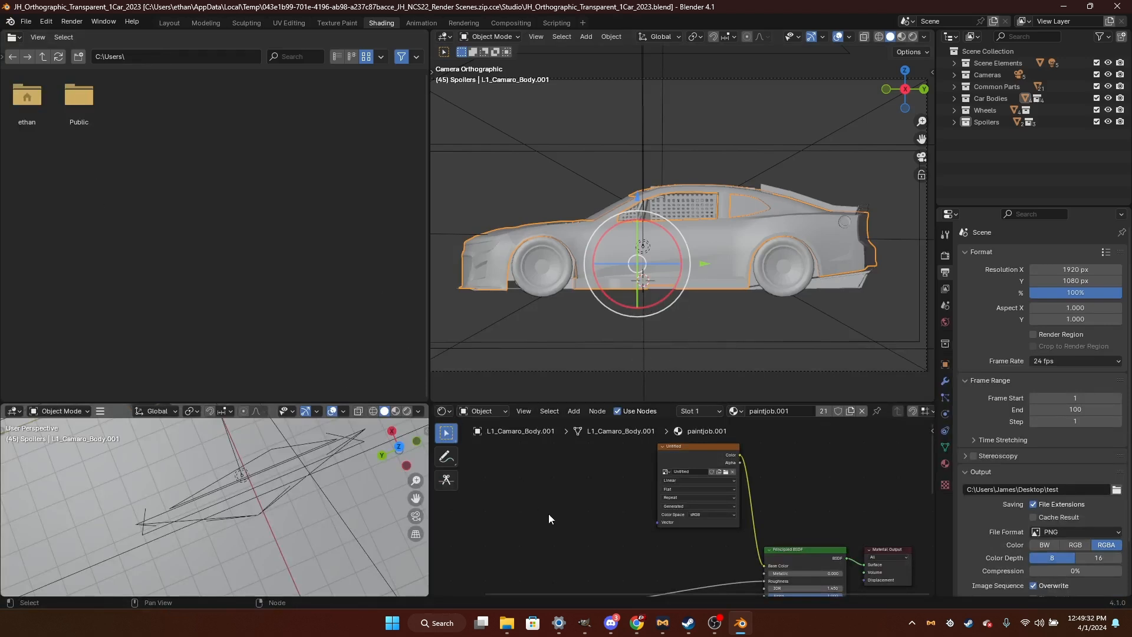
Load EJD4Roku.png from the FCRD 2022 Custom folder into the image texture of the paintjob.001 material.
scroll(711, 475, up, 4)
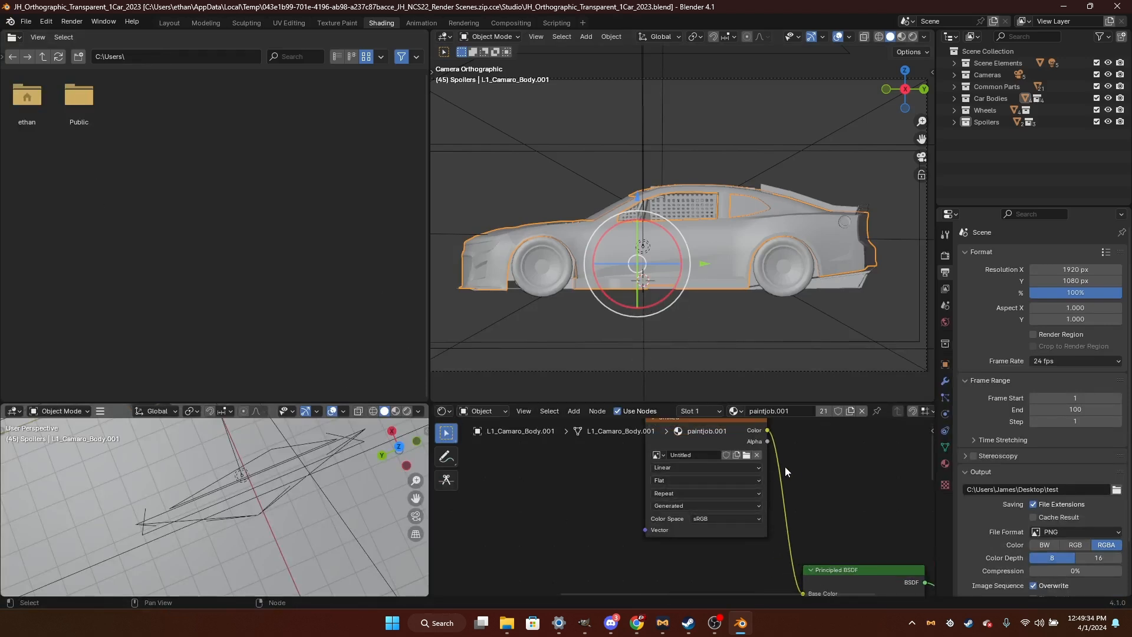
scroll(694, 501, up, 2)
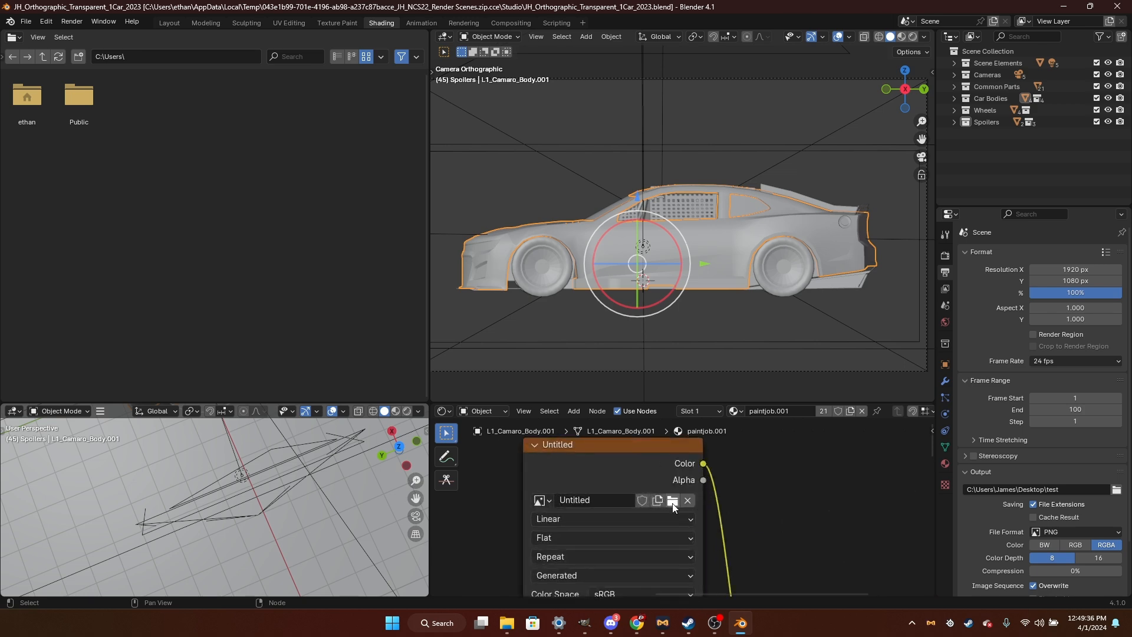
click(672, 502)
click(356, 441)
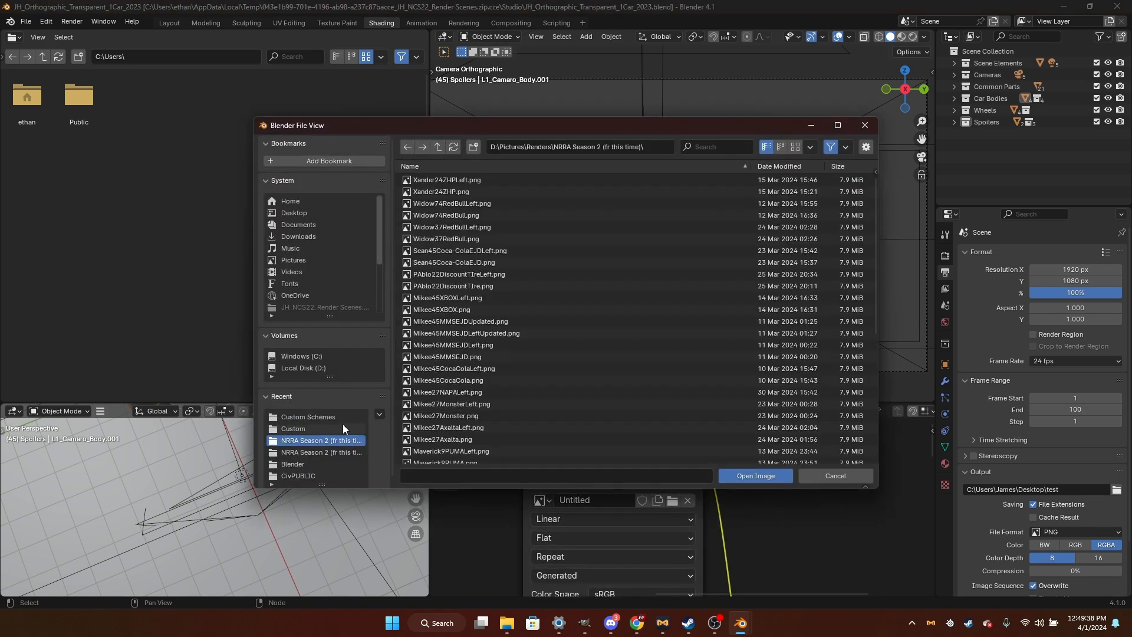
click(343, 425)
click(343, 418)
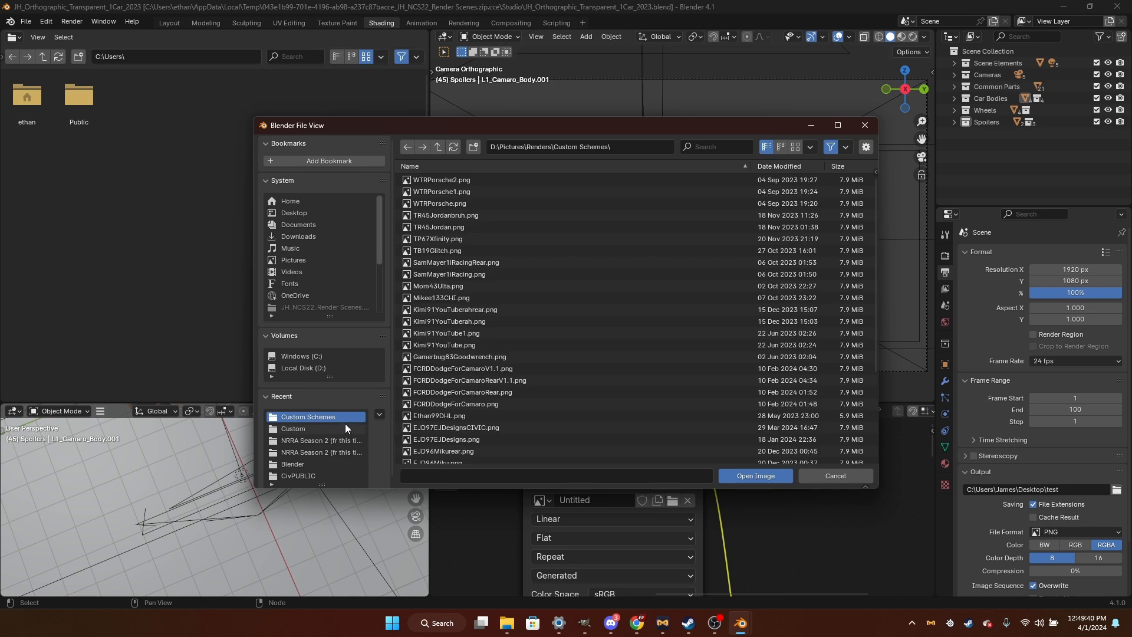
click(344, 428)
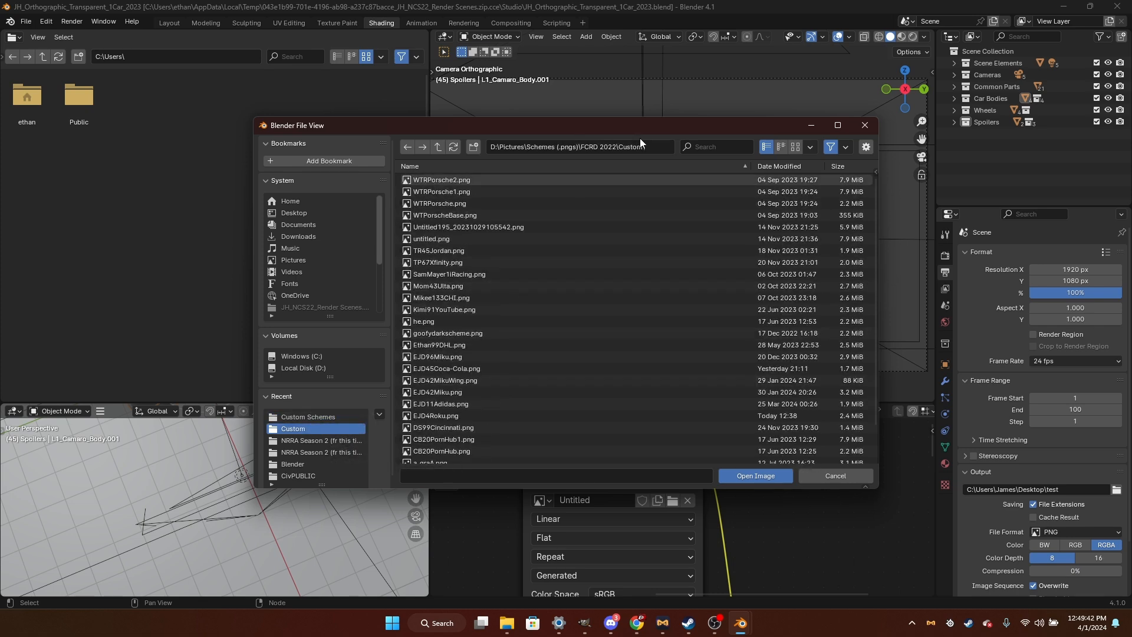
double_click(594, 415)
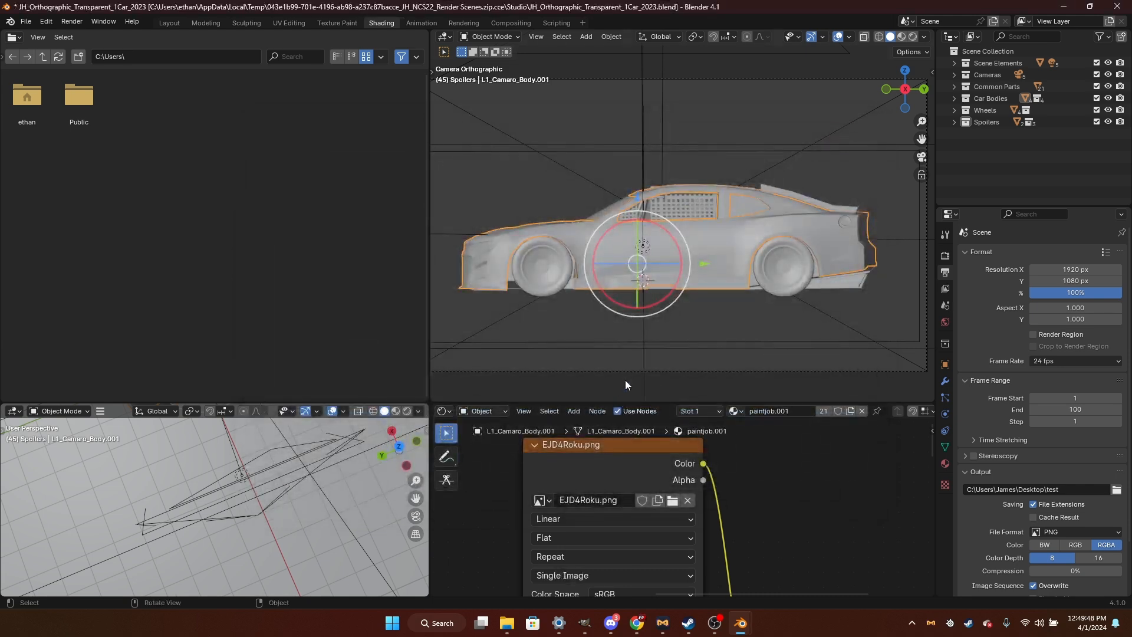
Switch the car body by disabling the Camaro collection and enabling the Camry collection.
click(955, 98)
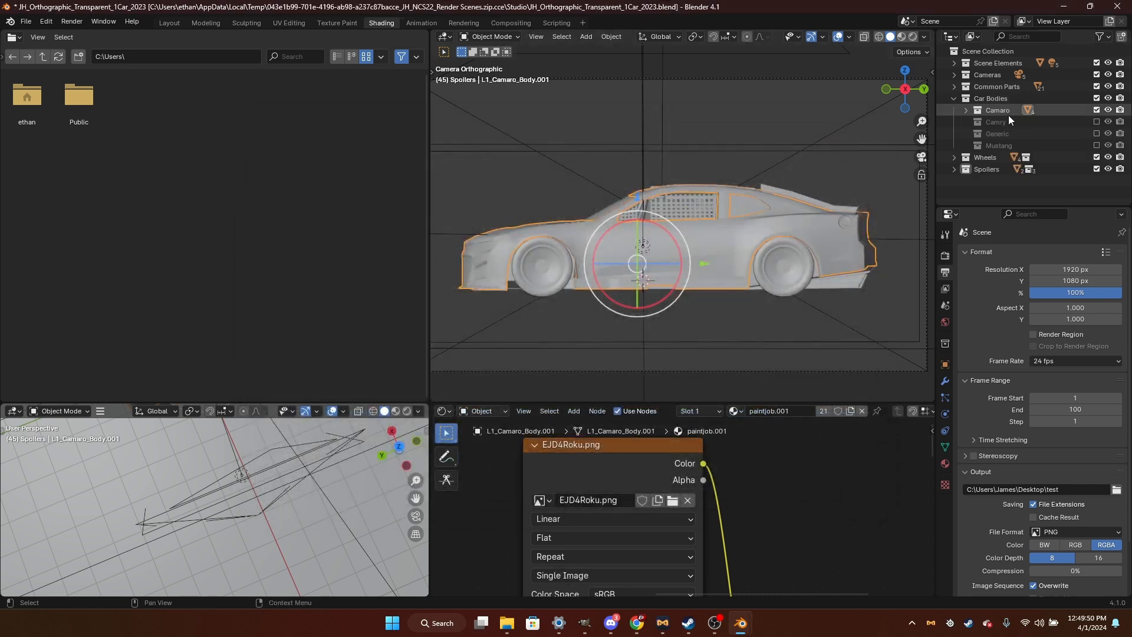
click(1097, 110)
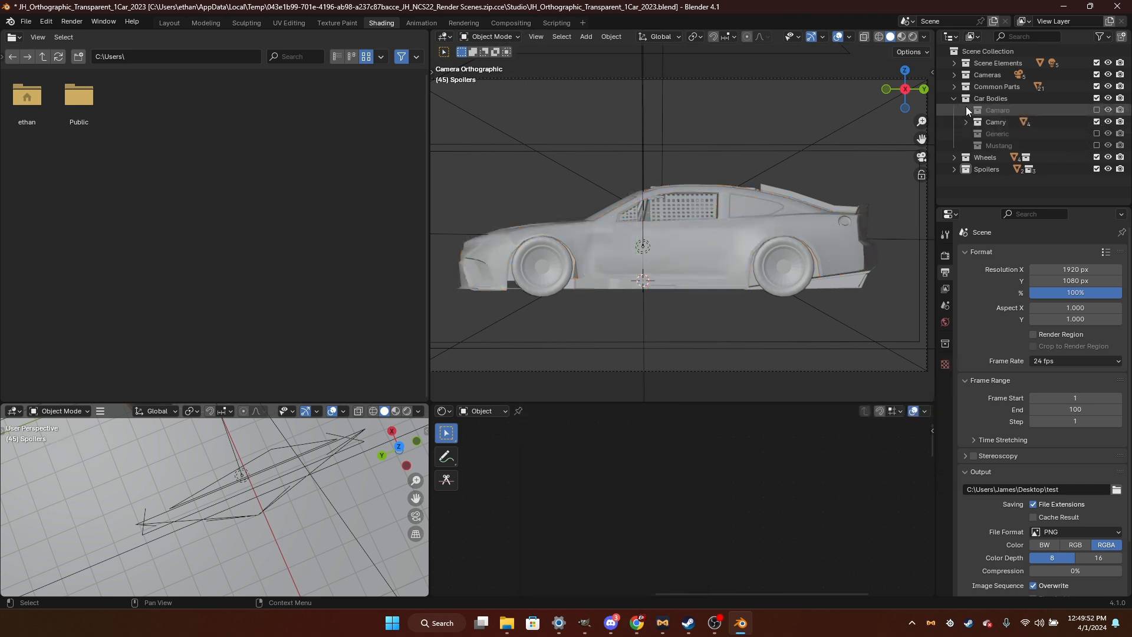
click(955, 98)
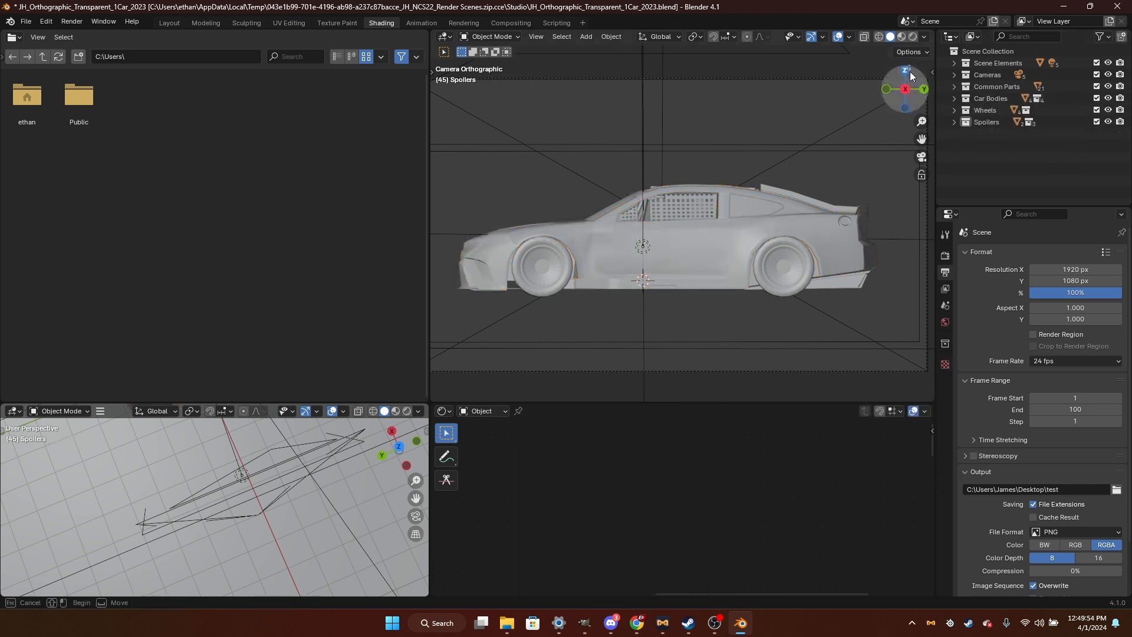
Try to render the scene with the Camry body and close the render window.
drag(910, 72, 902, 86)
scroll(901, 87, down, 2)
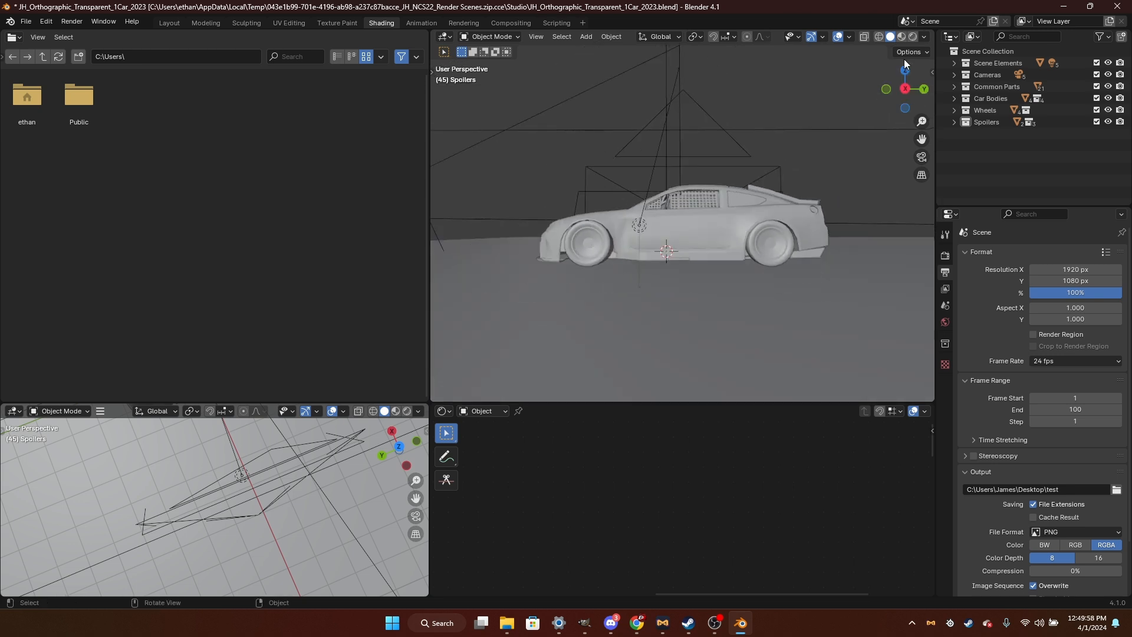
key(F12)
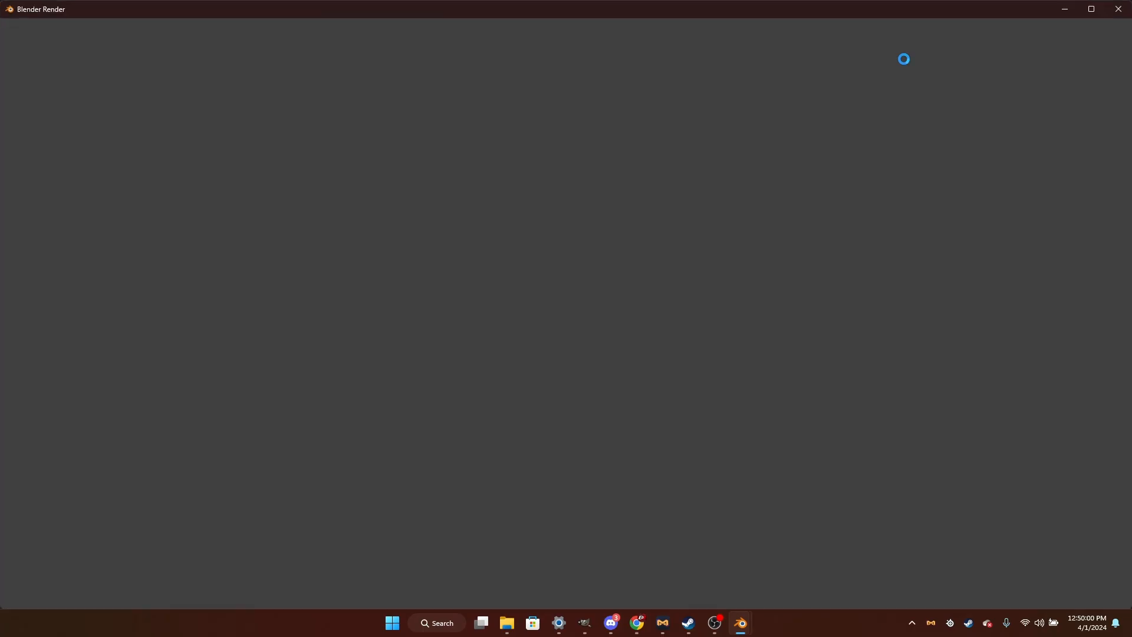
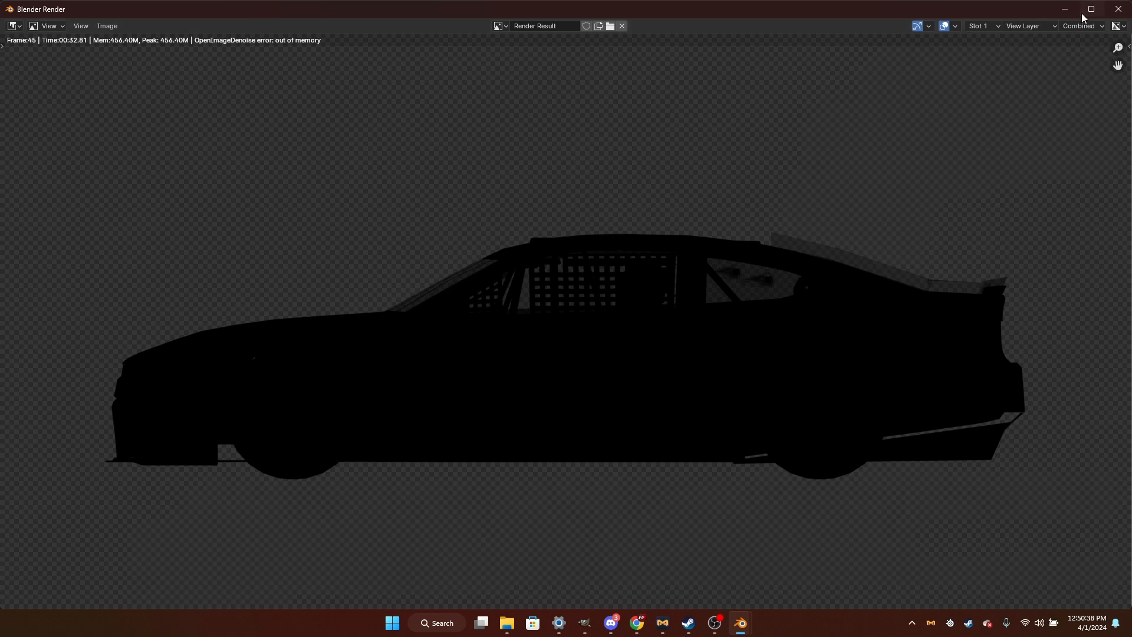
click(1118, 9)
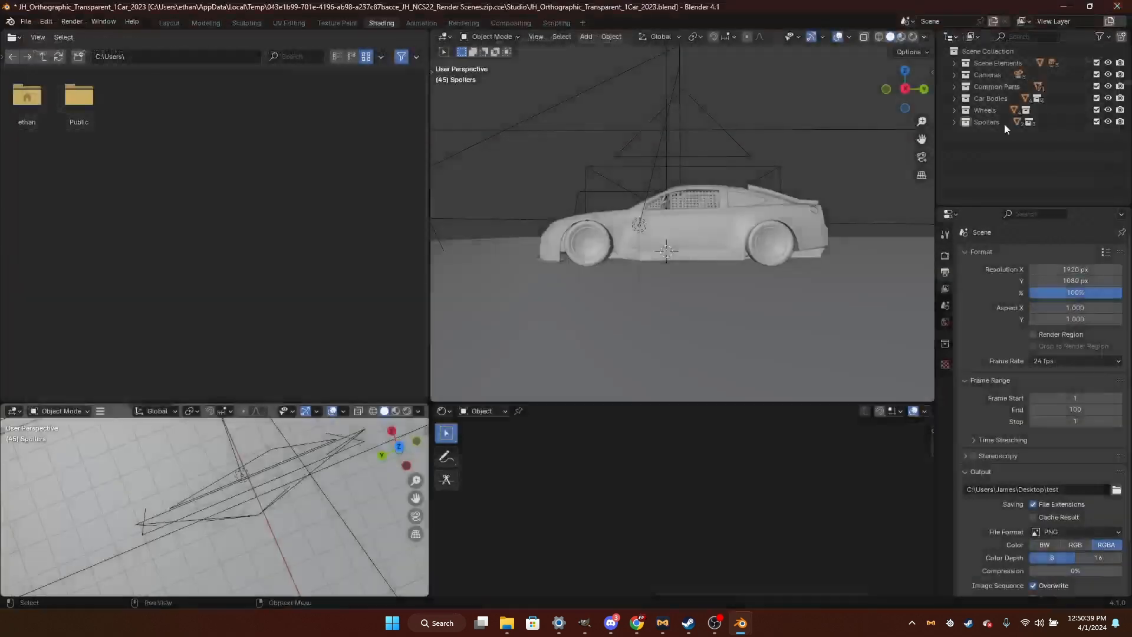
Select the Camry body in the viewport and try to render the scene again.
click(786, 218)
scroll(787, 218, up, 3)
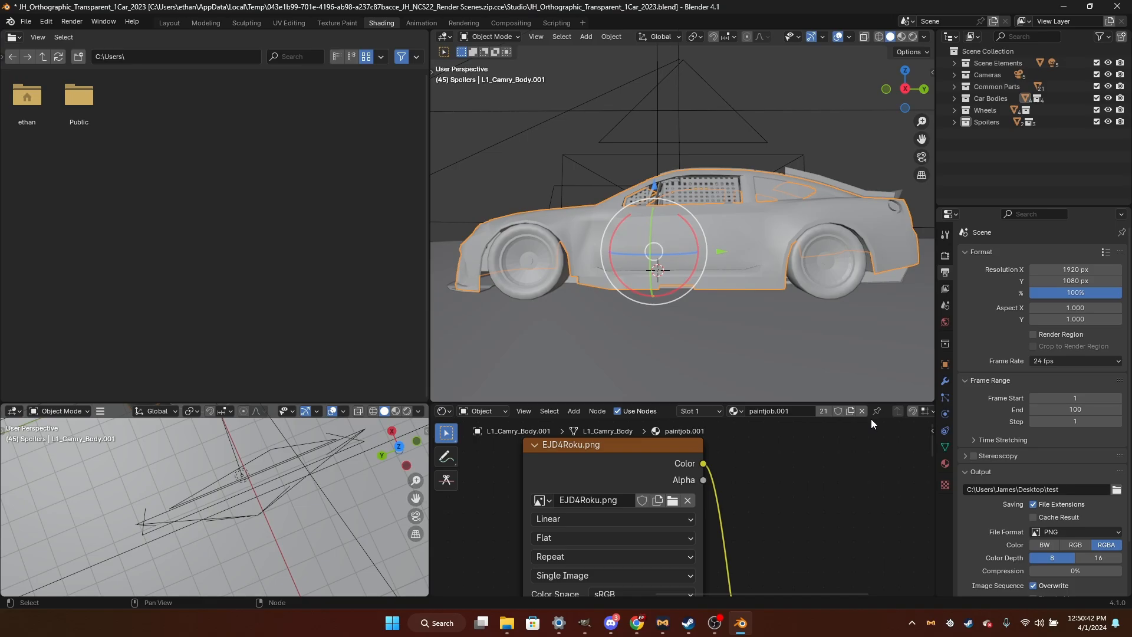
key(F12)
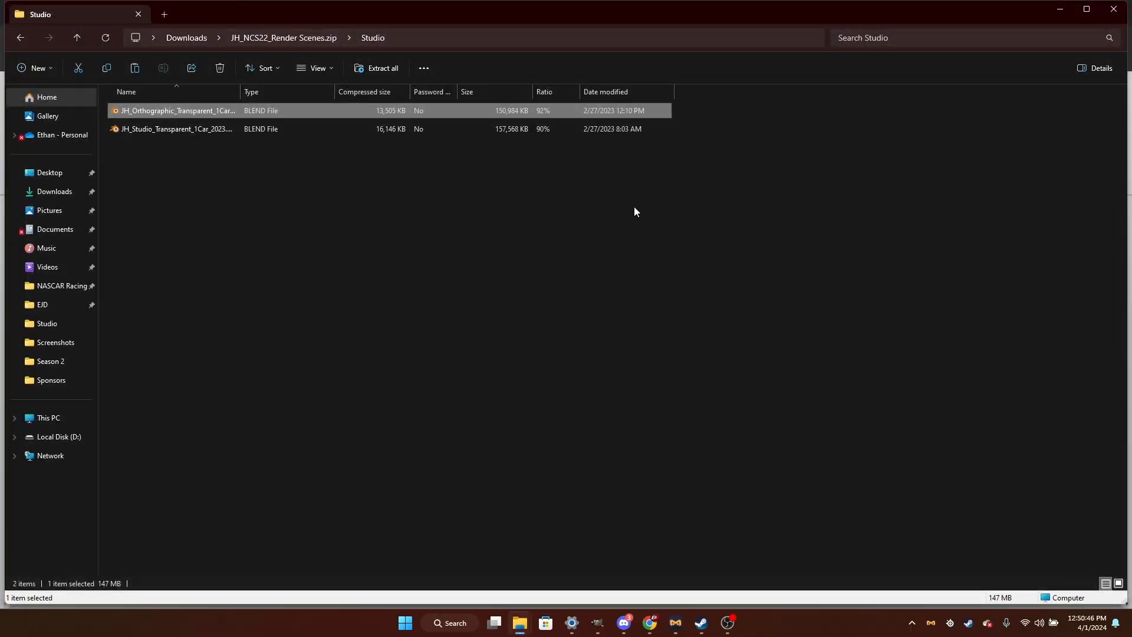
Reopen the JH_Orthographic_Transparent_1Car_2023 scene from the zip's Studio folder in Blender.
click(591, 200)
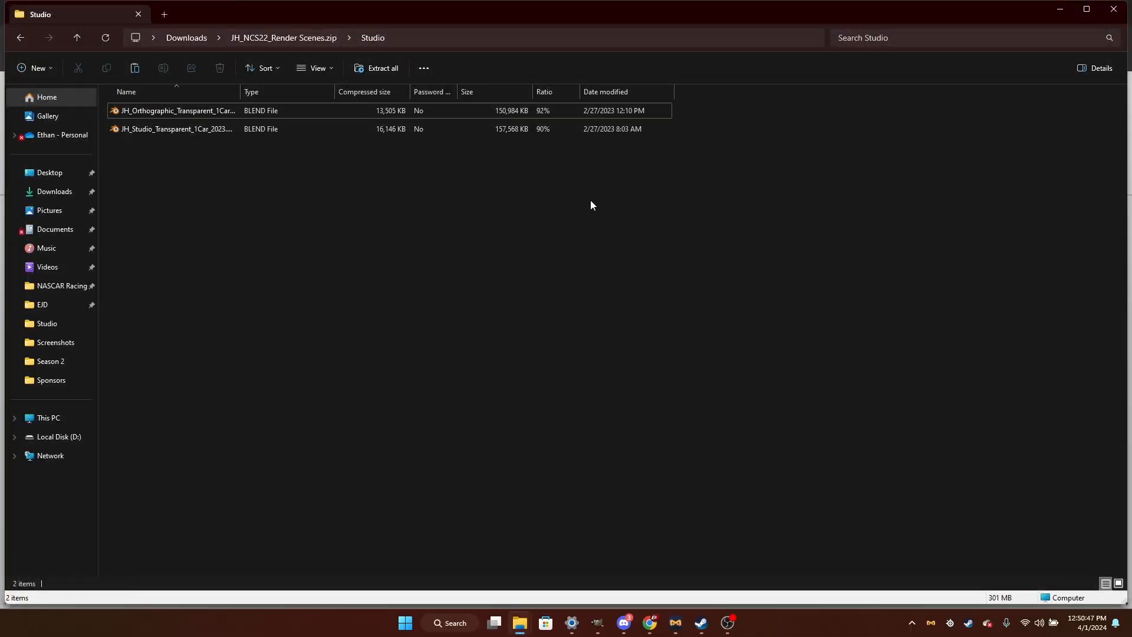
click(184, 112)
click(283, 247)
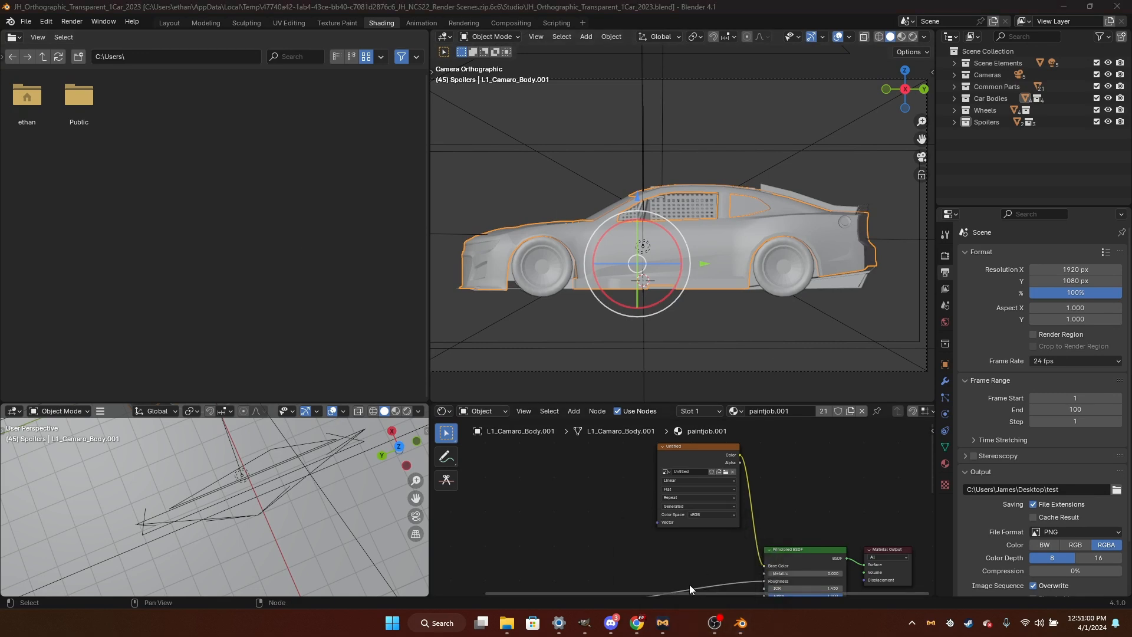
click(725, 472)
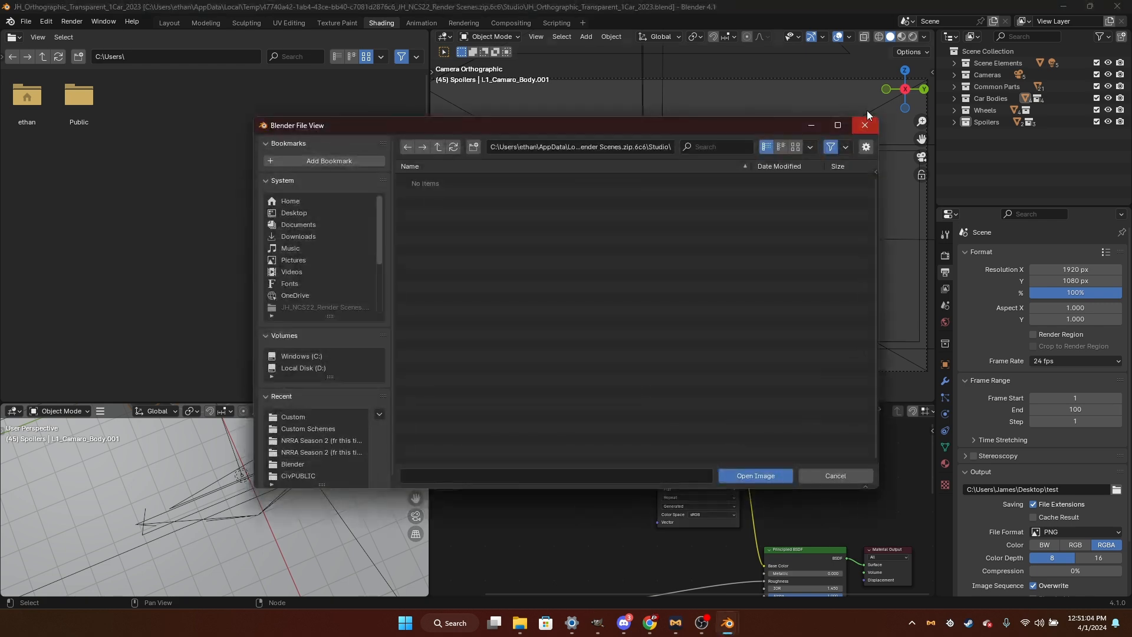
click(867, 112)
click(733, 279)
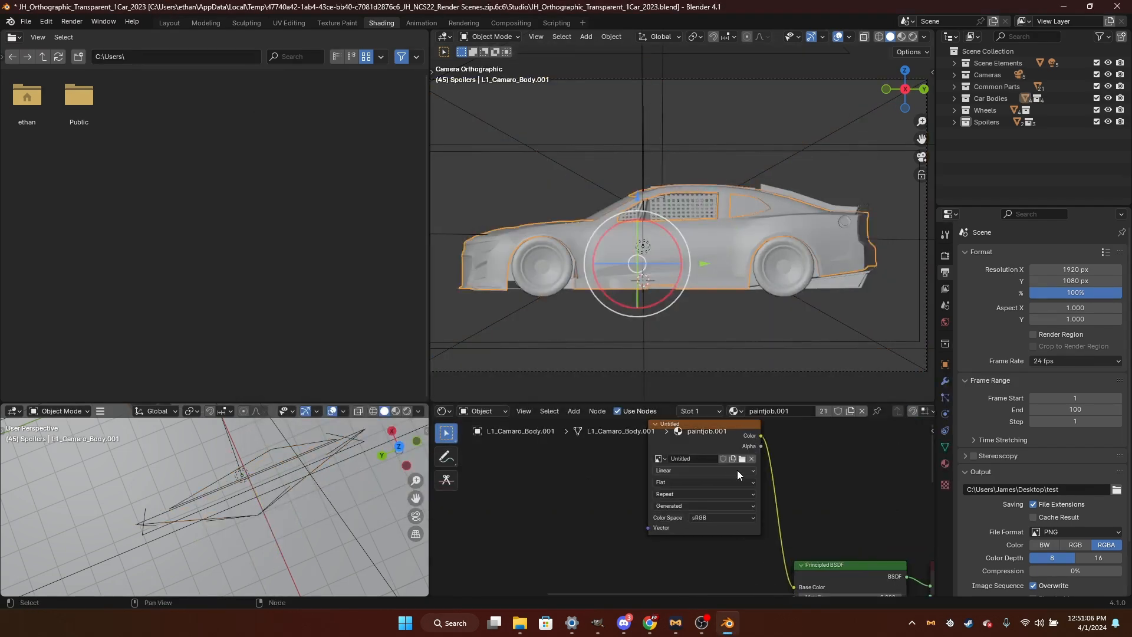
Load EJD4Roku.png from the Custom schemes folder as the image texture of the Camaro body's paintjob material.
scroll(684, 506, up, 2)
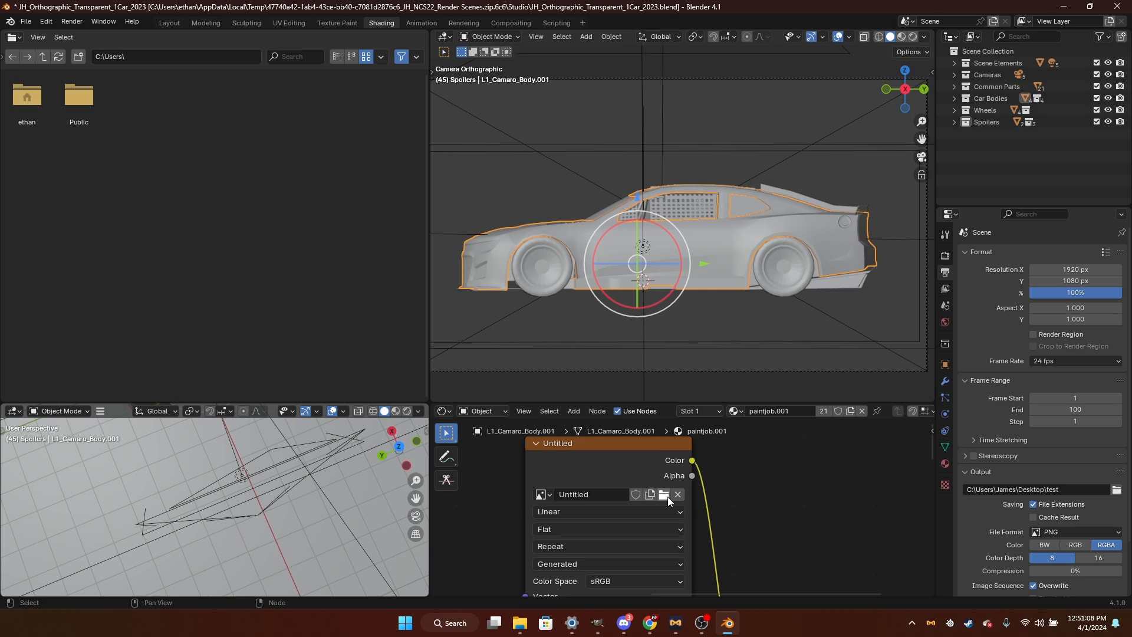
click(664, 495)
click(299, 417)
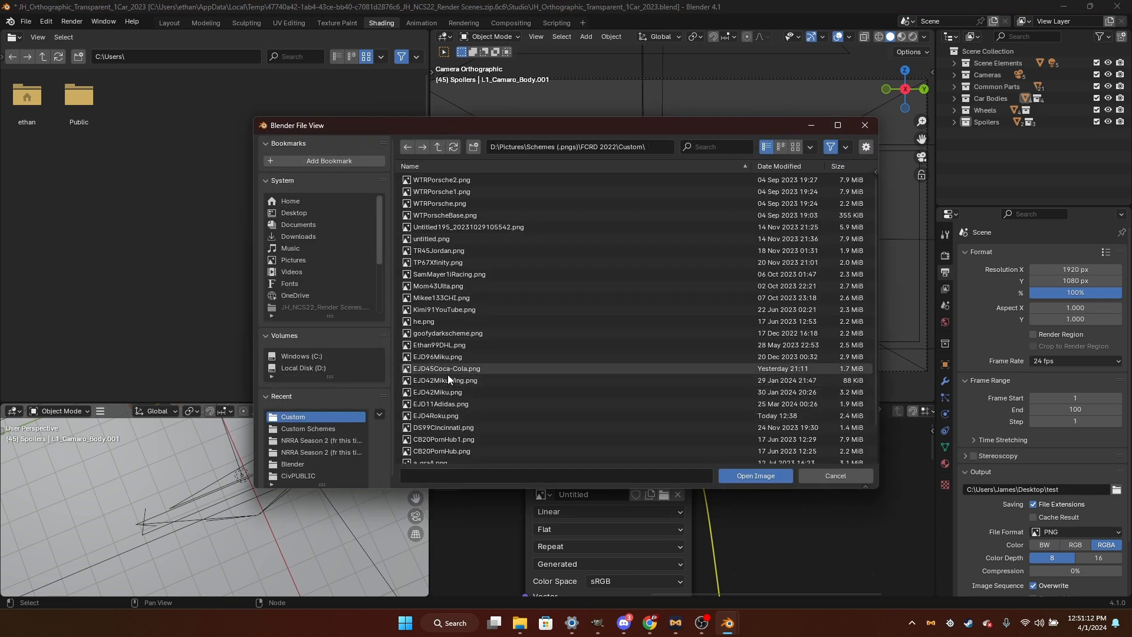
click(327, 429)
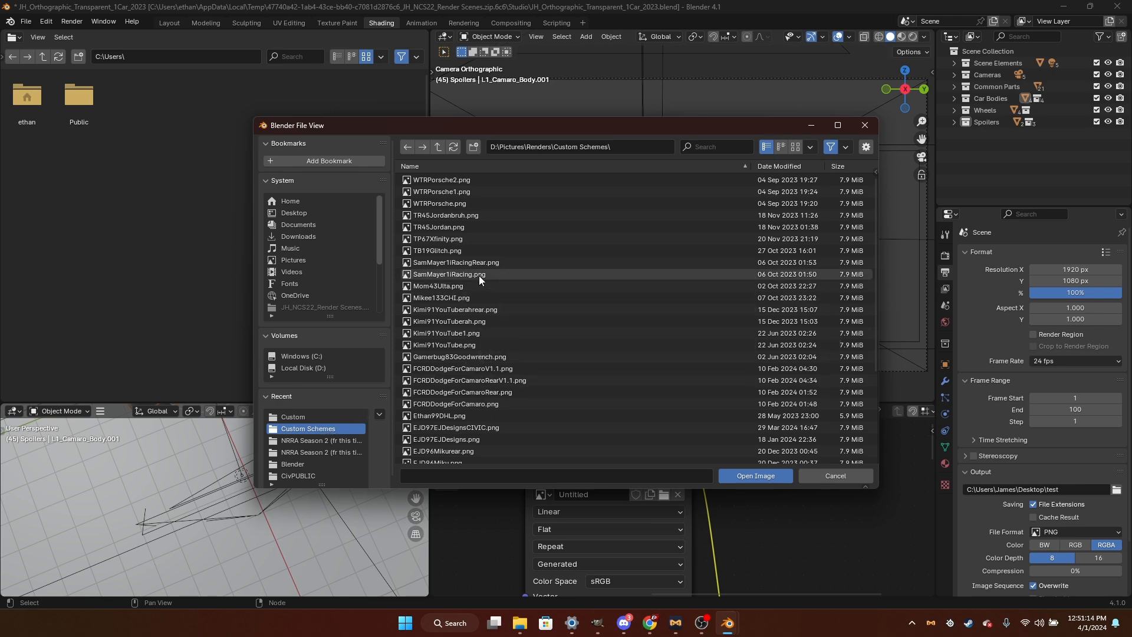
click(325, 416)
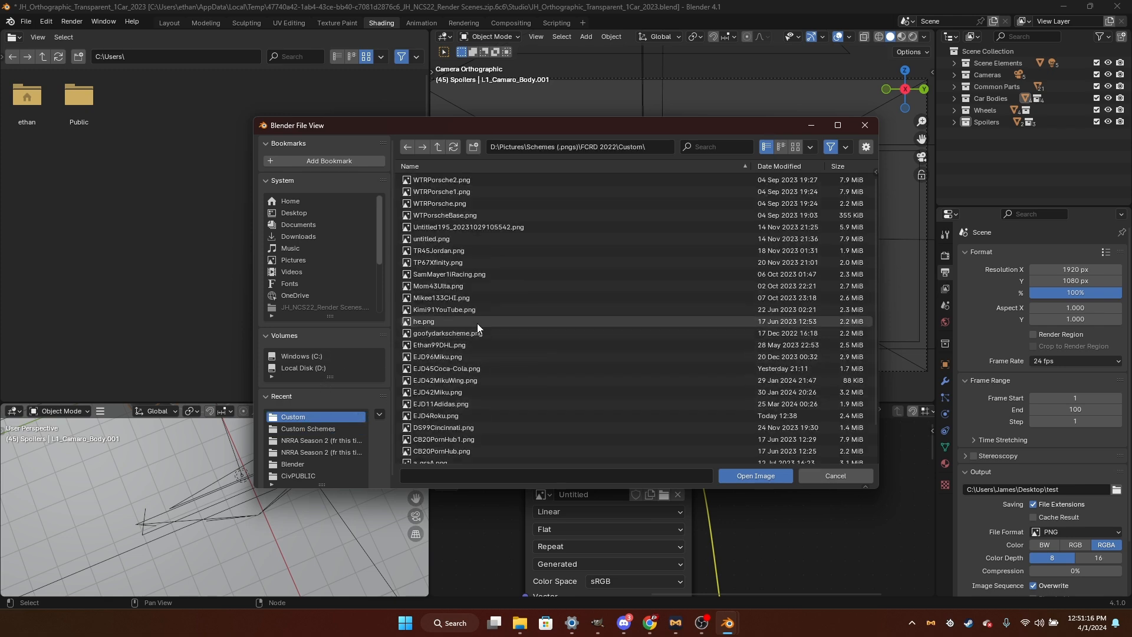
double_click(575, 416)
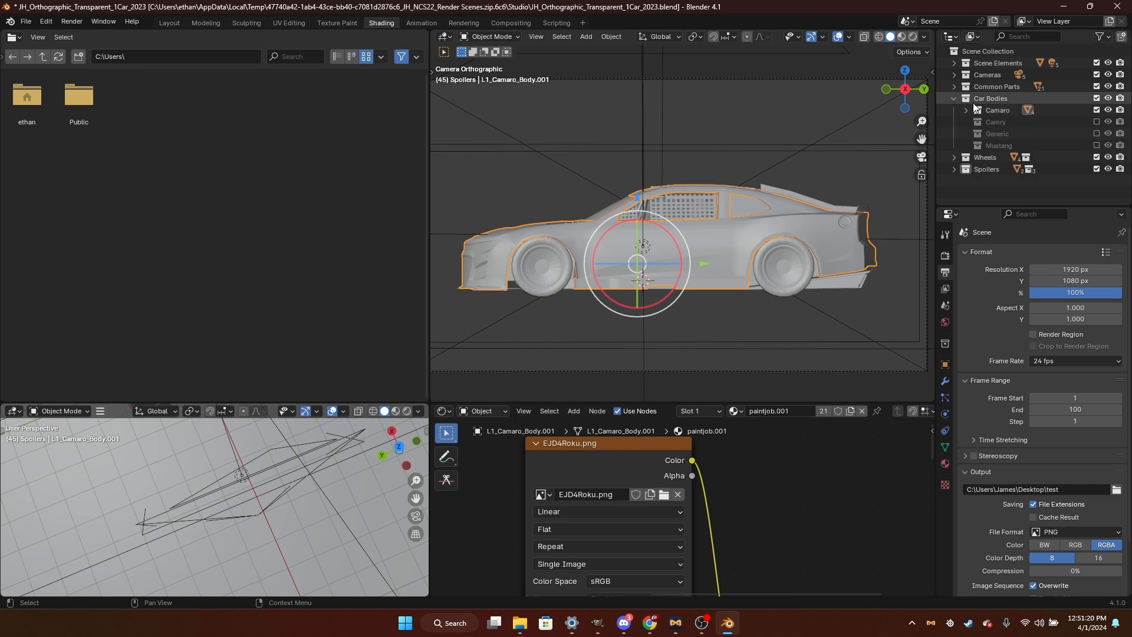
Switch the car body by enabling the Camry collection and disabling the Camaro collection.
click(954, 98)
click(1097, 122)
click(1096, 110)
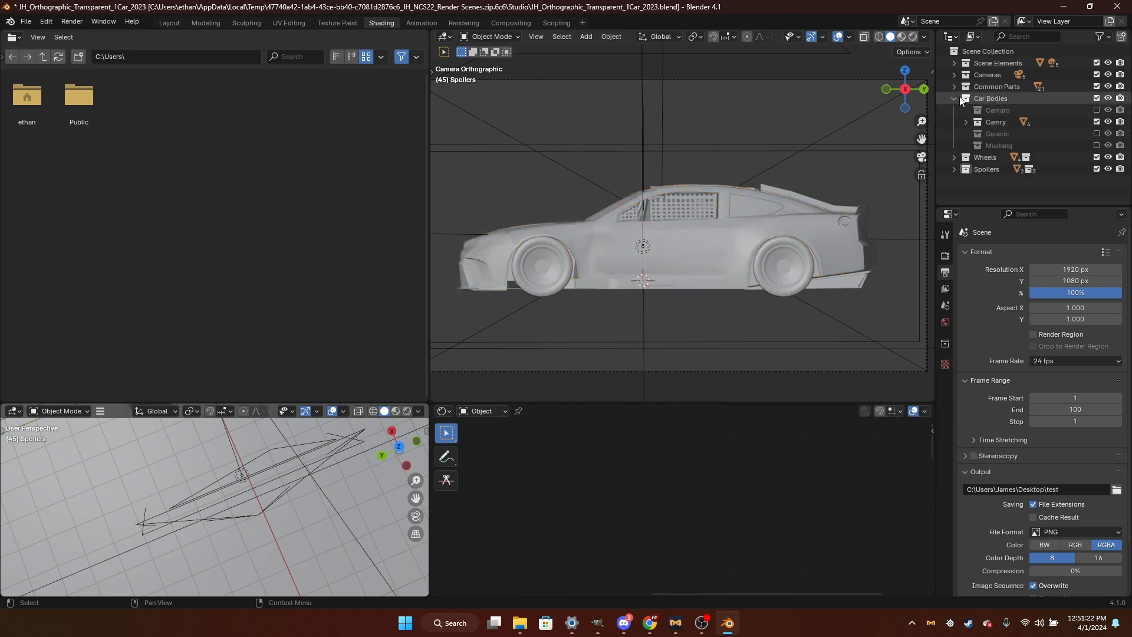
click(958, 98)
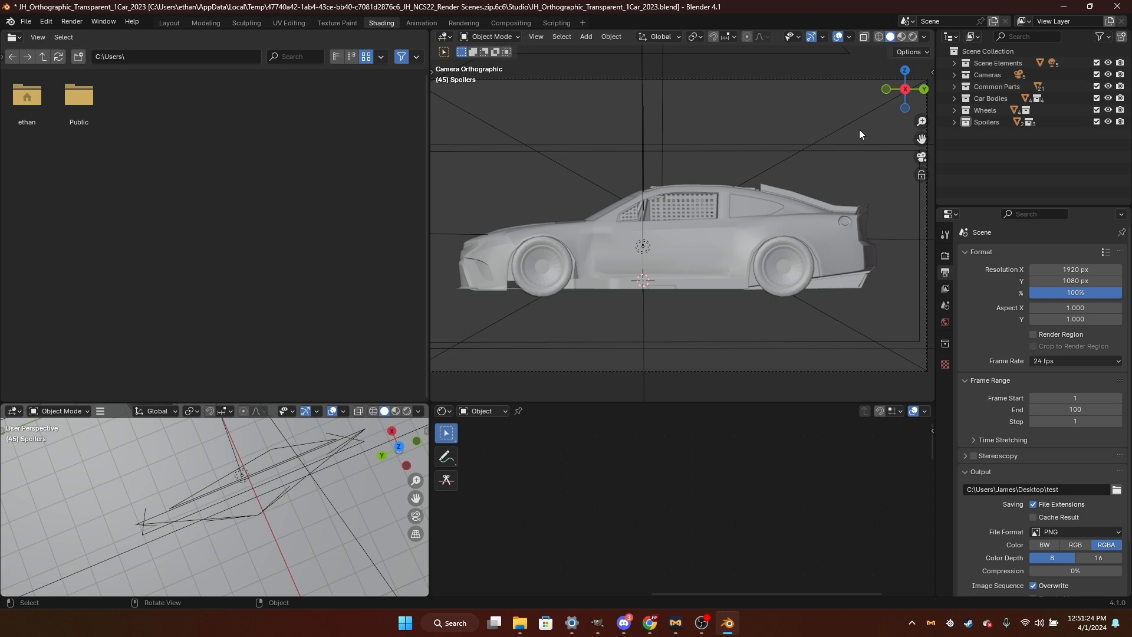
Select the Camry body in wireframe view and set its paintjob material's Metallic value to 0.323.
click(878, 37)
scroll(773, 205, up, 3)
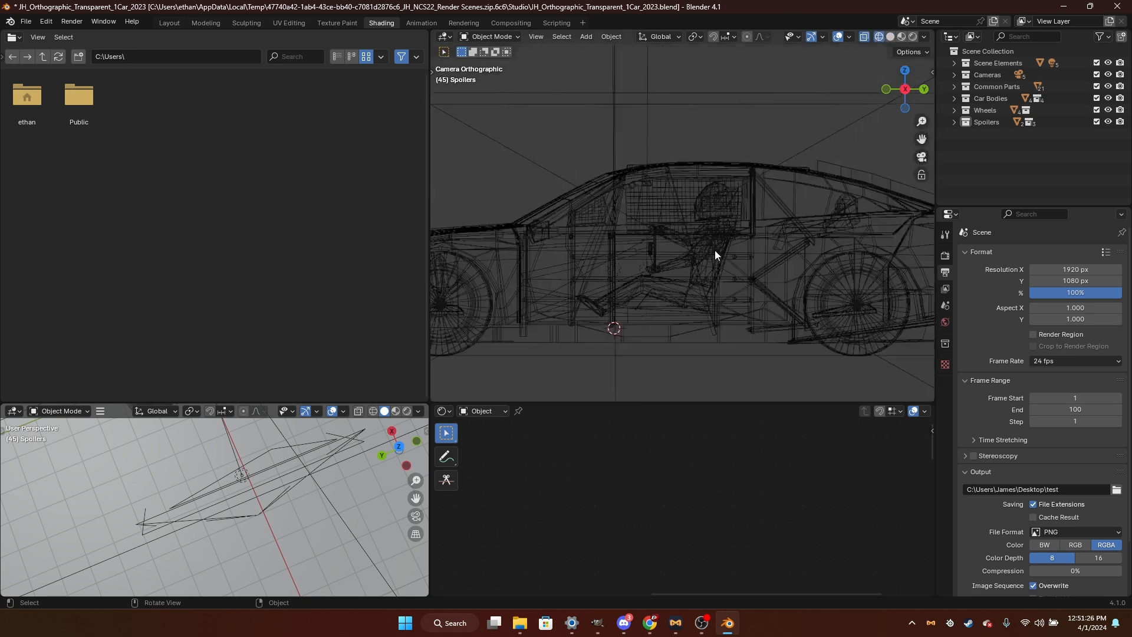
click(706, 238)
scroll(706, 238, down, 2)
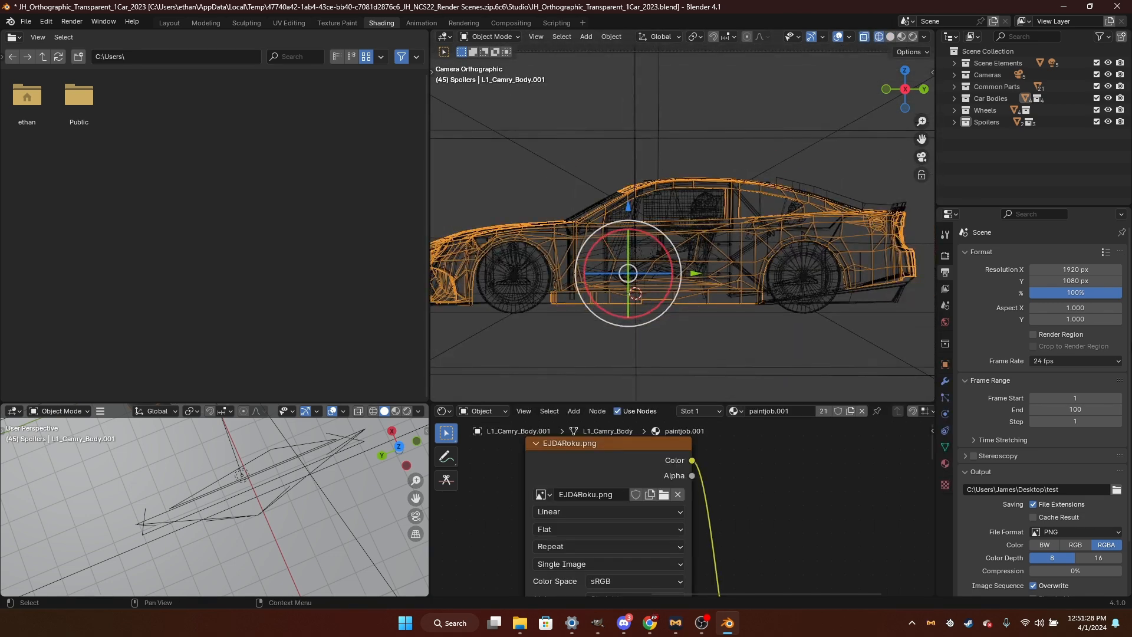
click(945, 464)
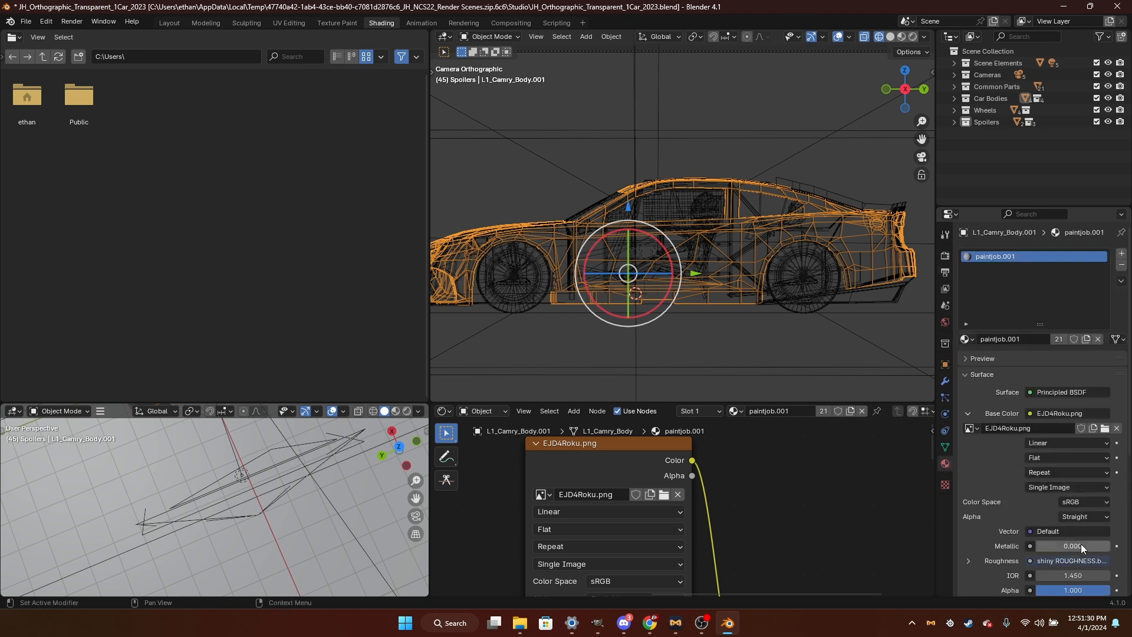
drag(1080, 545, 1122, 544)
scroll(1063, 517, down, 2)
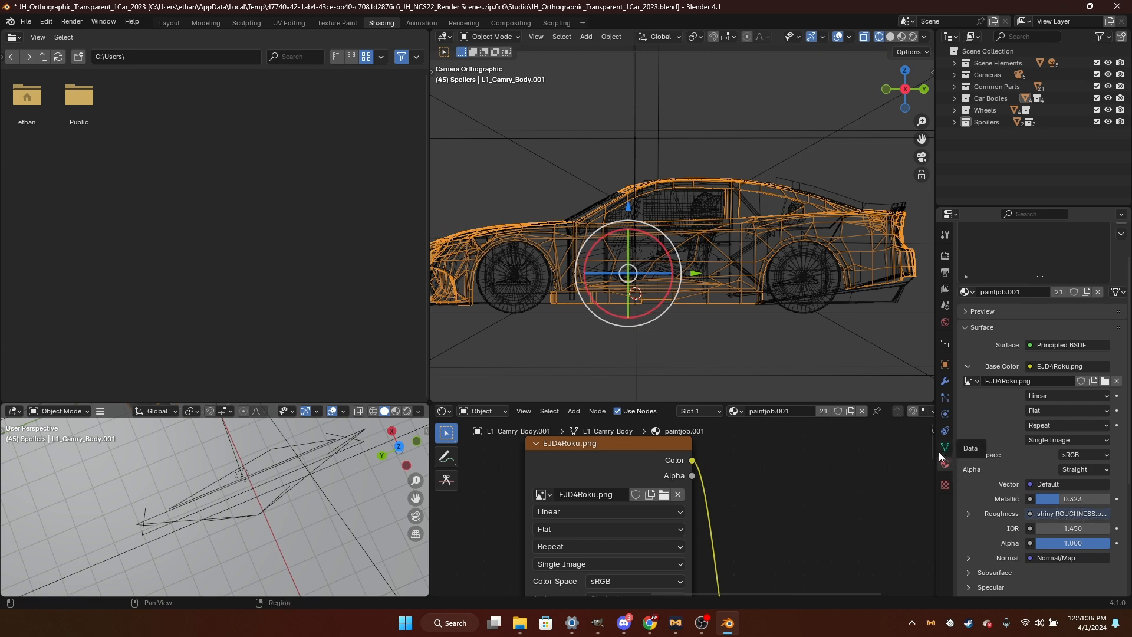
Try to render the scene, and retry with the Camry body deselected and the viewport in solid shading.
key(F12)
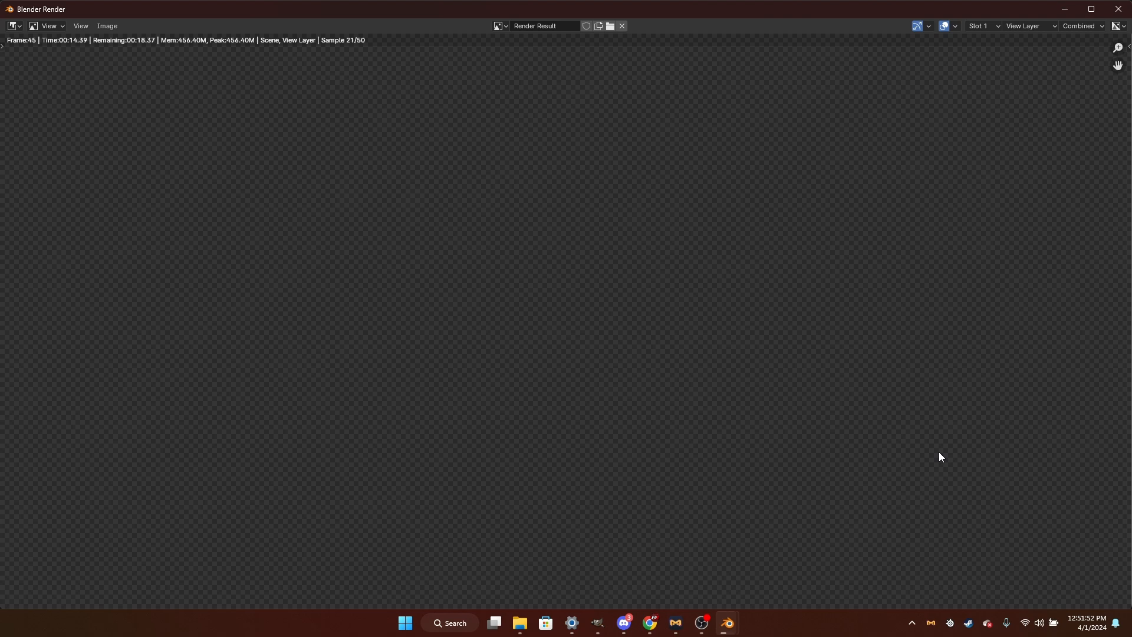
click(1114, 9)
scroll(869, 493, down, 3)
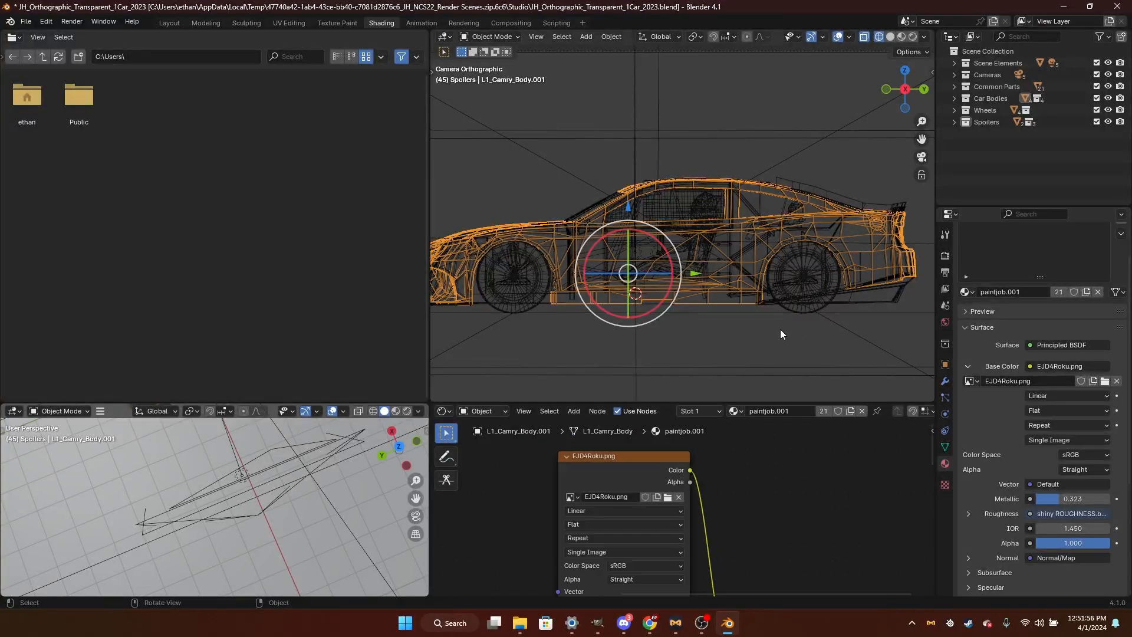
click(781, 331)
scroll(779, 332, down, 3)
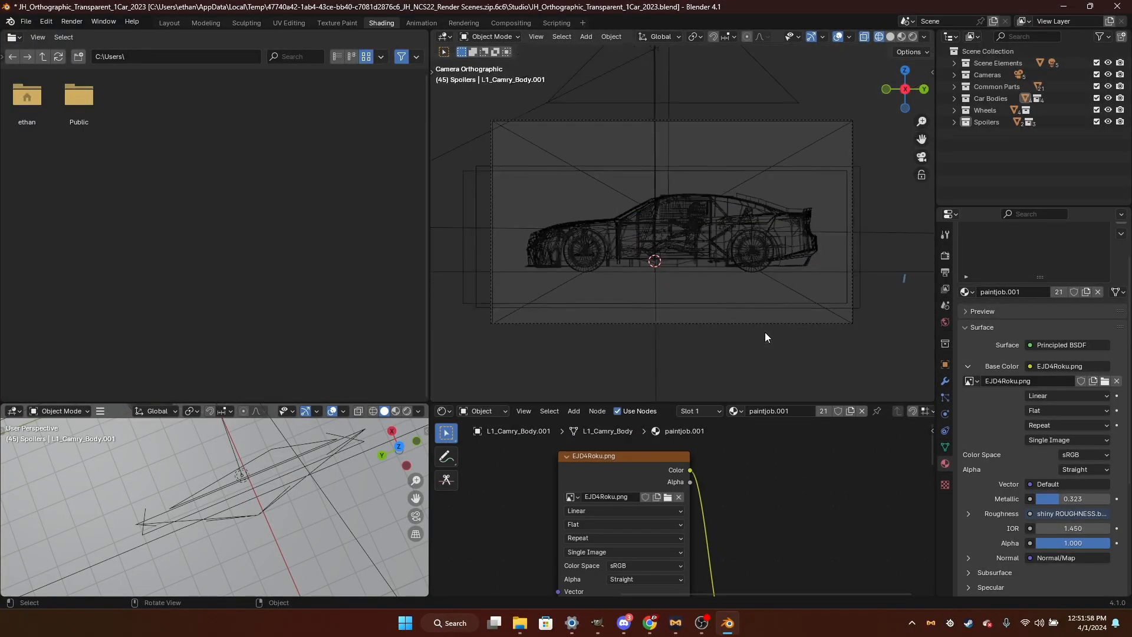
click(890, 37)
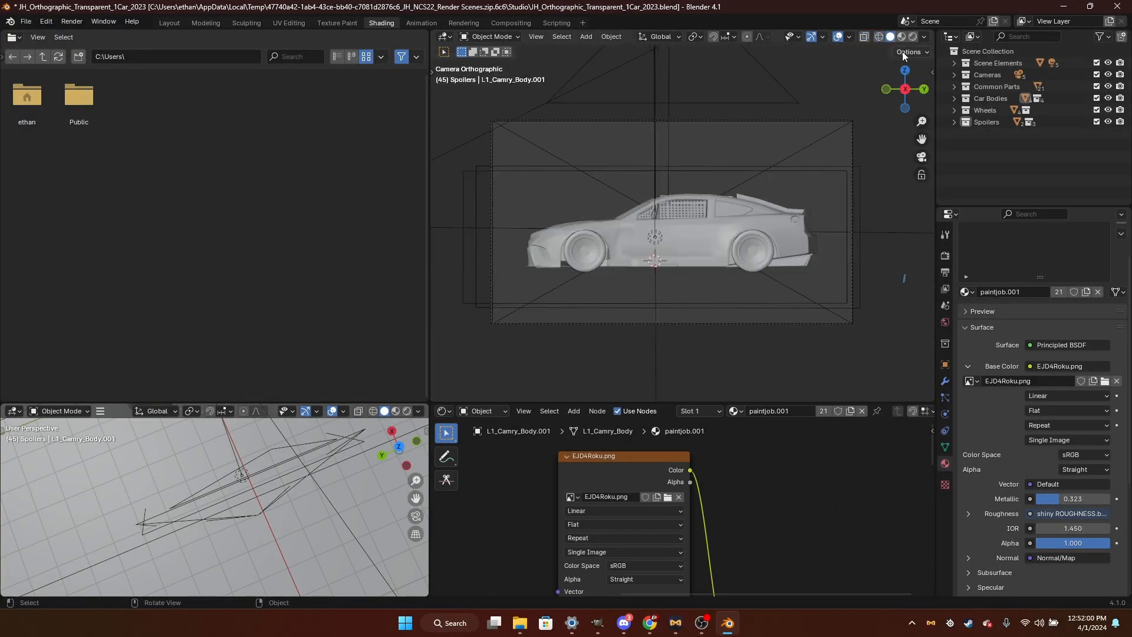
key(F12)
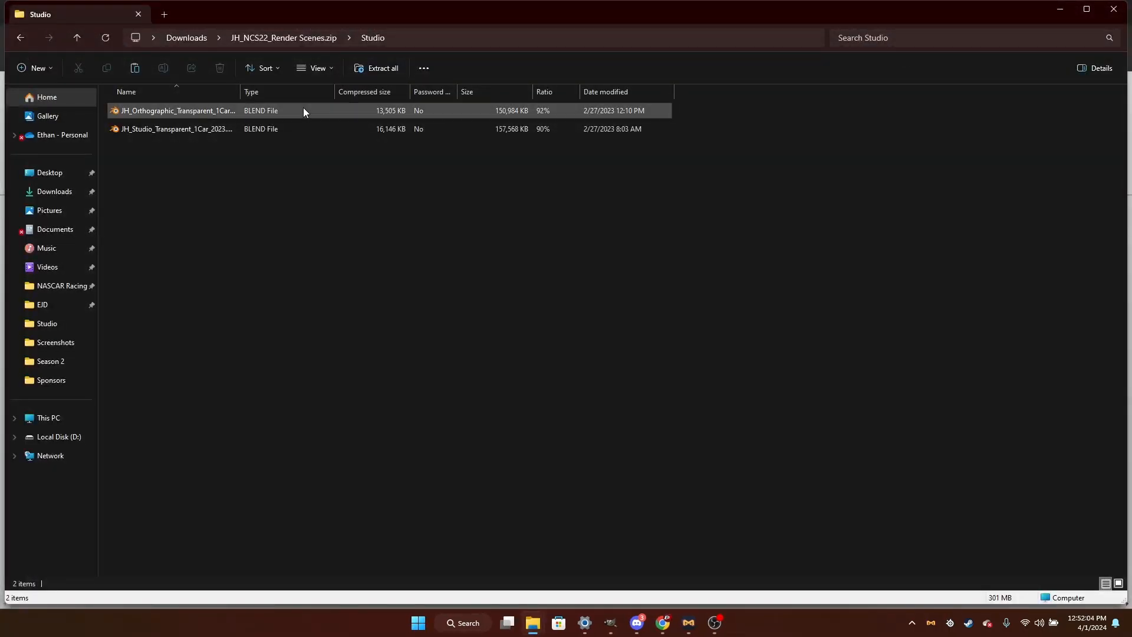
Reopen the JH_Orthographic_Transparent_1Car_2023 scene in Blender and load EJD4Roku.png from the Custom folder into the paintjob image texture.
click(303, 108)
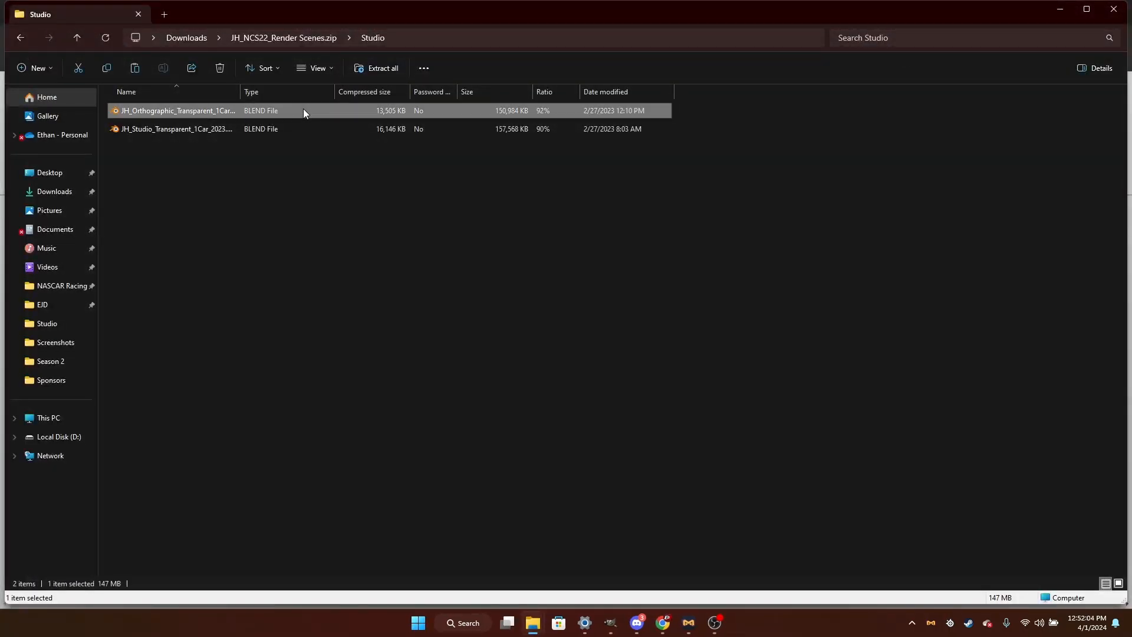
click(519, 260)
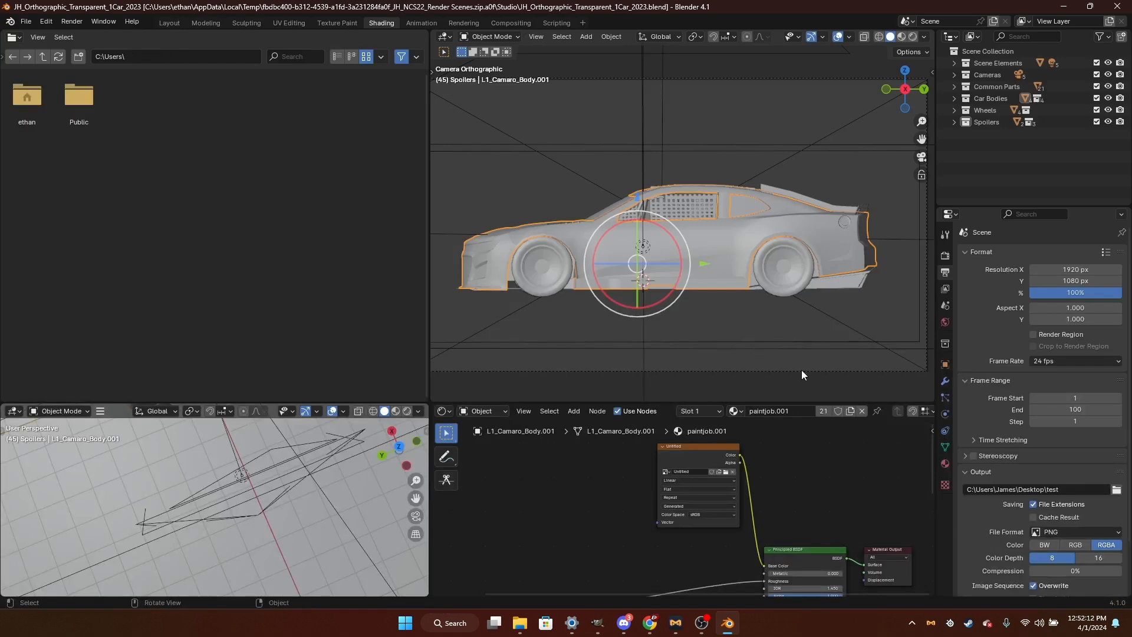
click(725, 467)
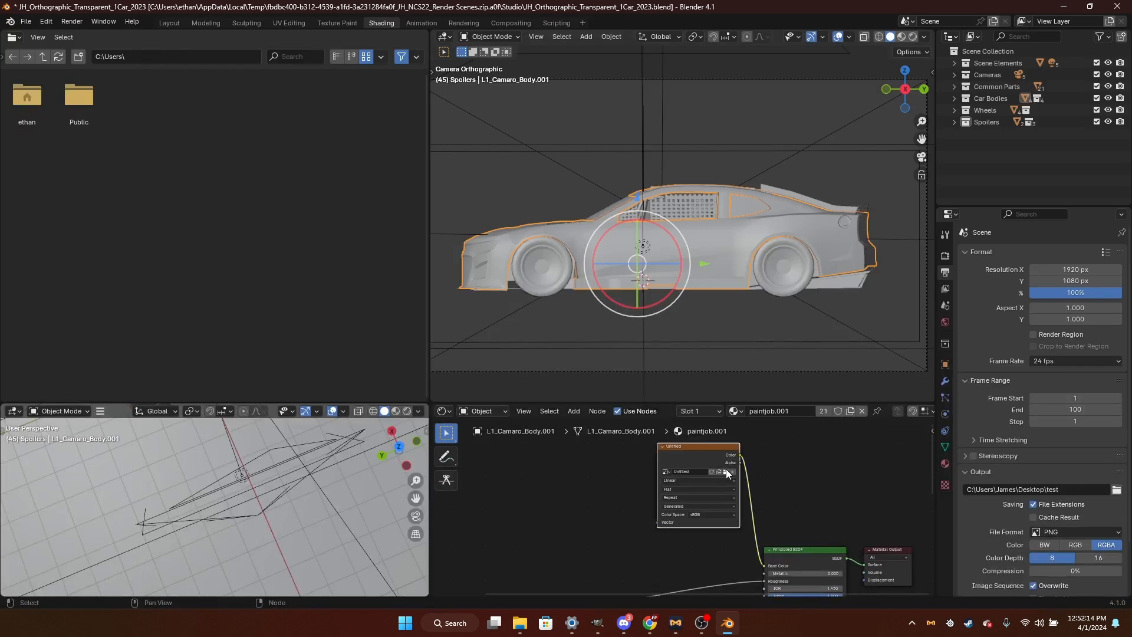
click(726, 470)
click(328, 418)
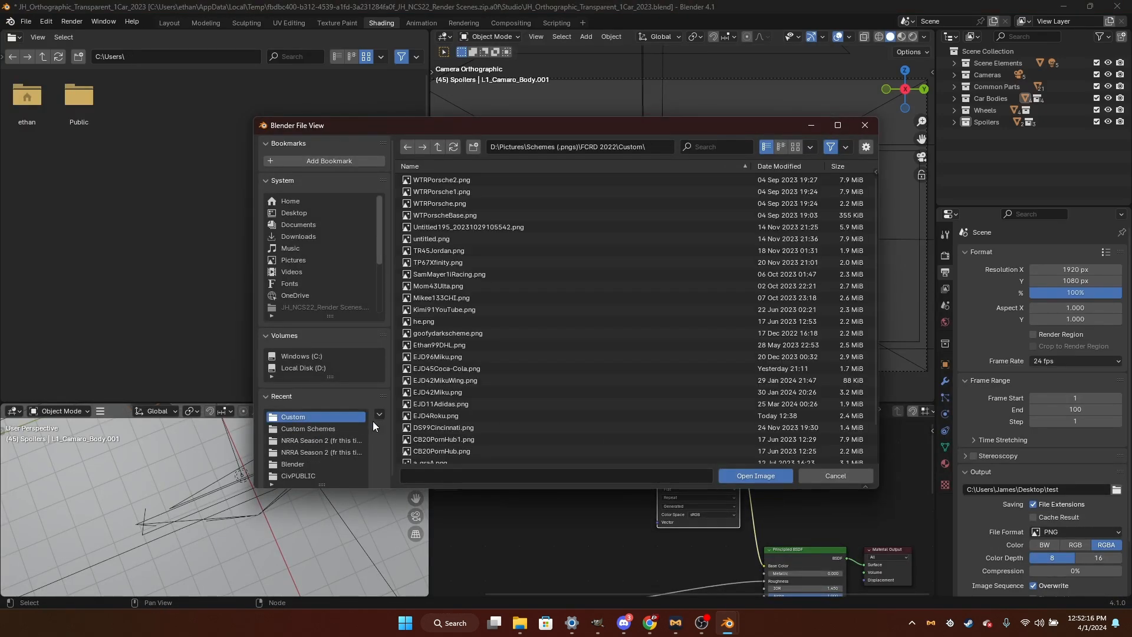
click(355, 427)
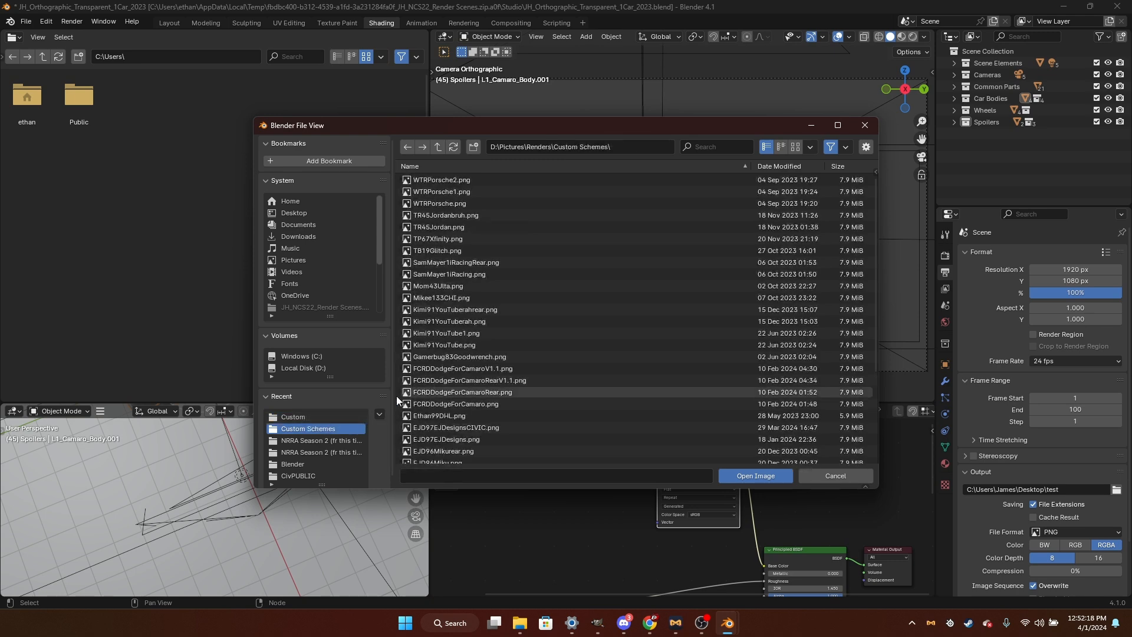
click(357, 415)
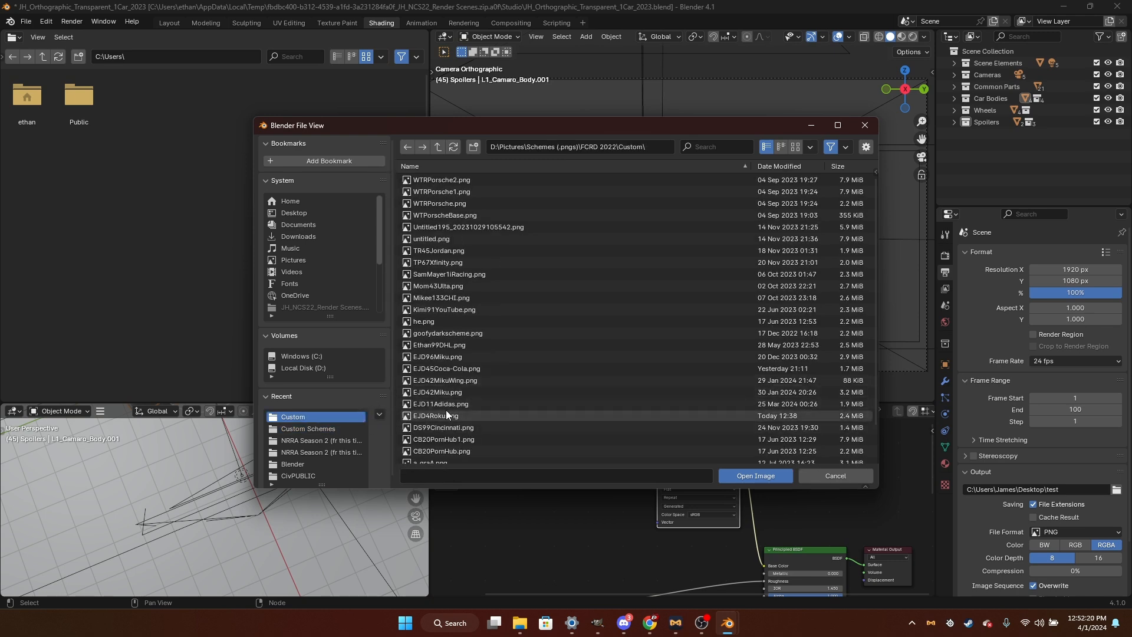
click(445, 412)
double_click(445, 413)
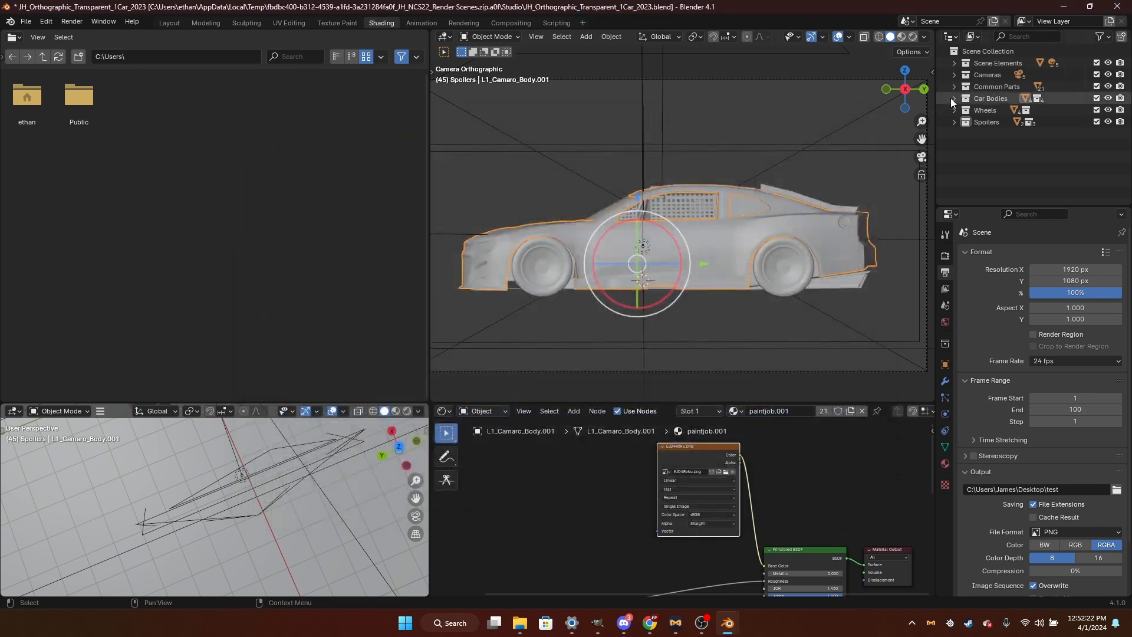
Swap the Camaro body collection for the Camry one and render the scene.
click(954, 98)
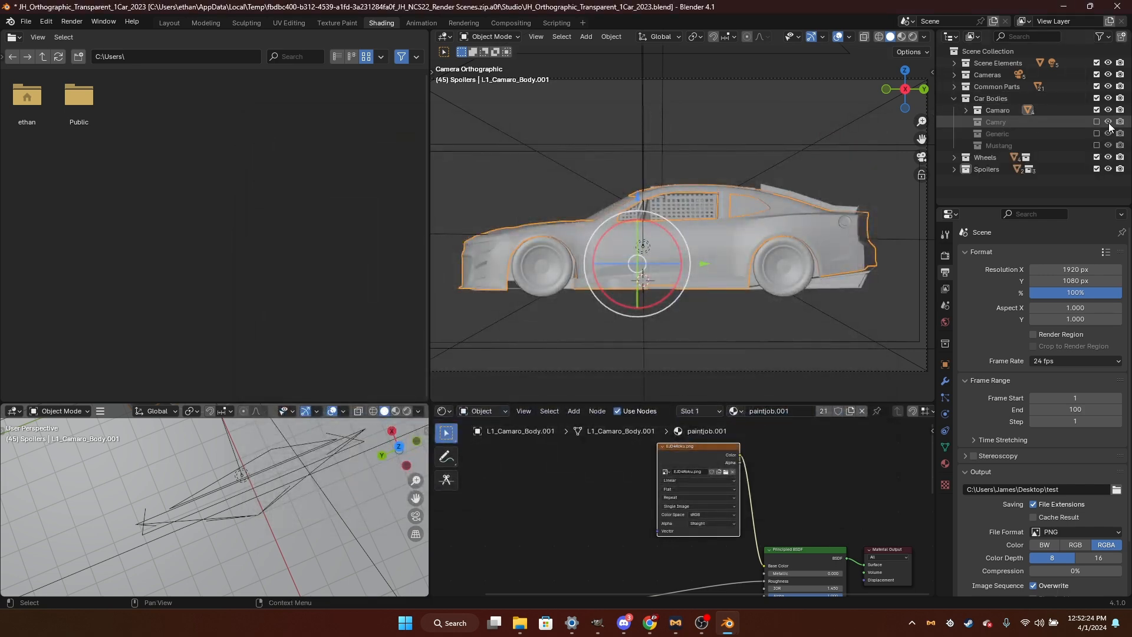
click(1097, 110)
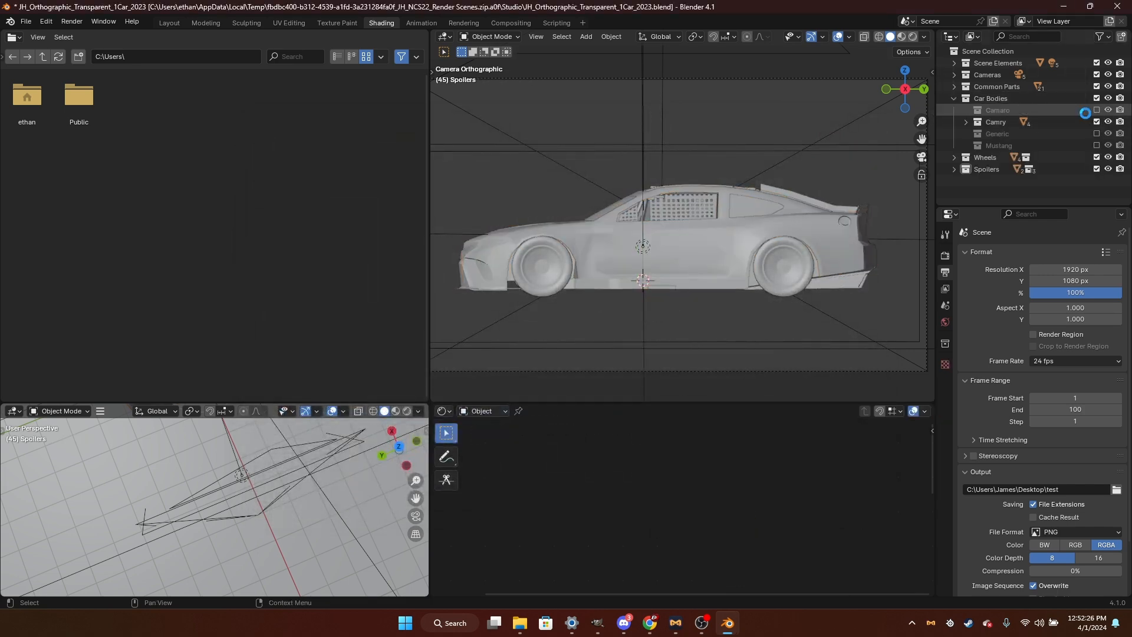
key(F12)
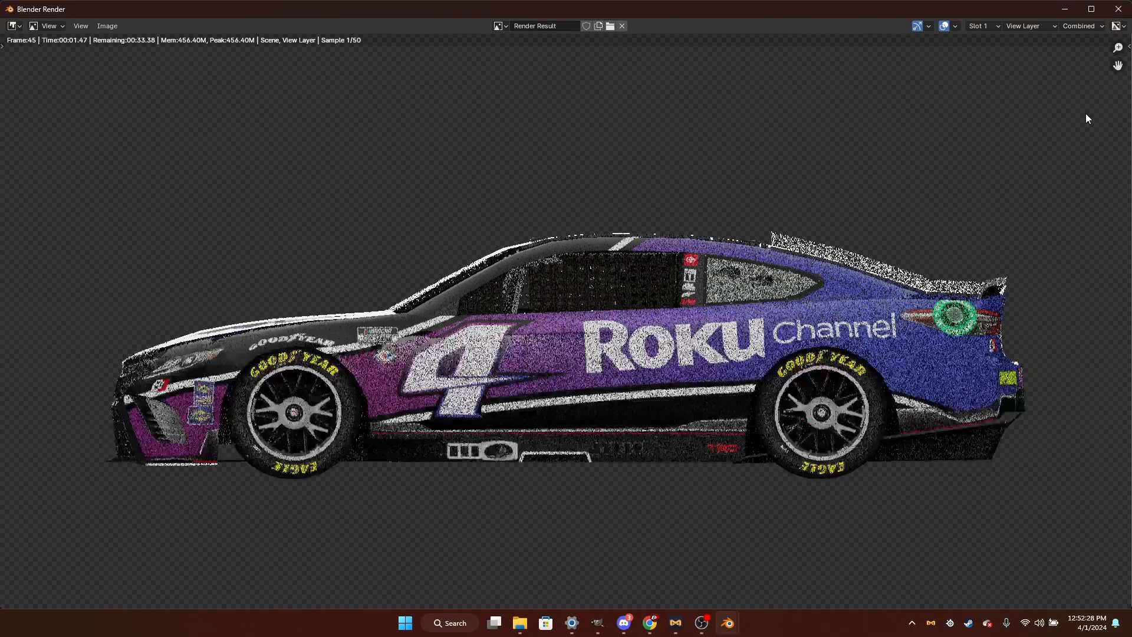